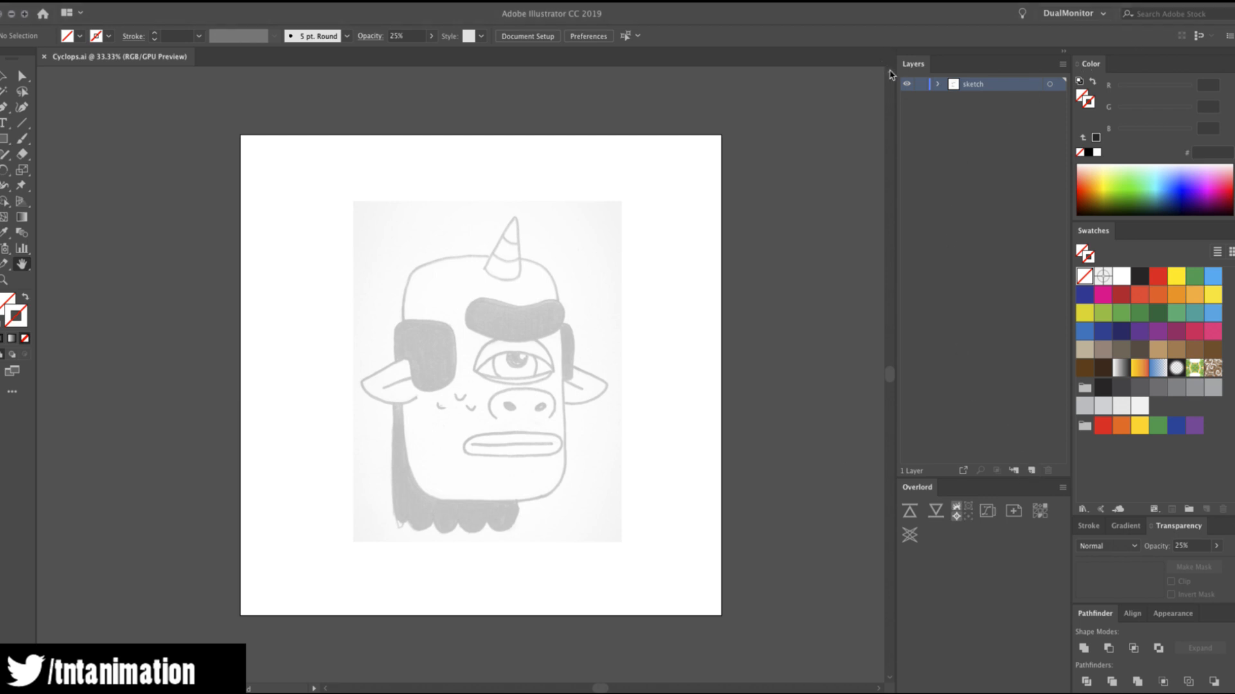
Lock the sketch layer and add a new layer beneath it.
left_click(919, 85)
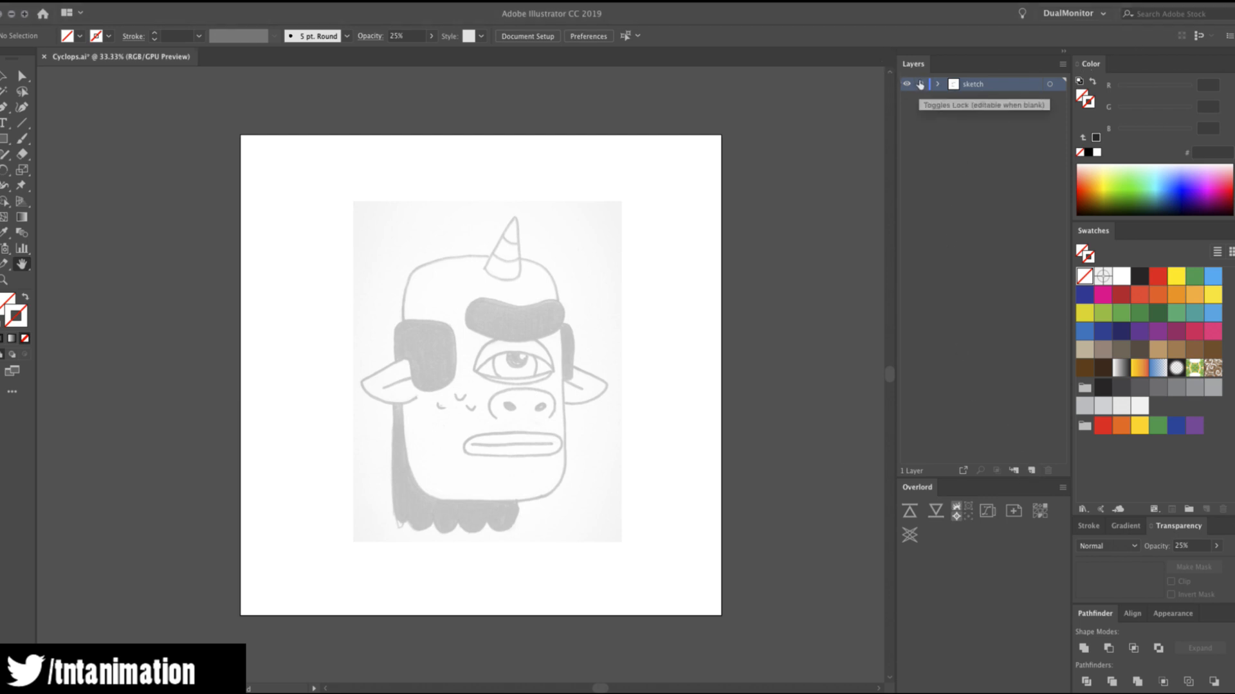
left_click(1033, 471)
left_click_drag(972, 86, 976, 108)
Draw a rectangle about 354 by 534 px over the sketched head and round its corners to about 104 px.
key("z")
left_click(486, 387)
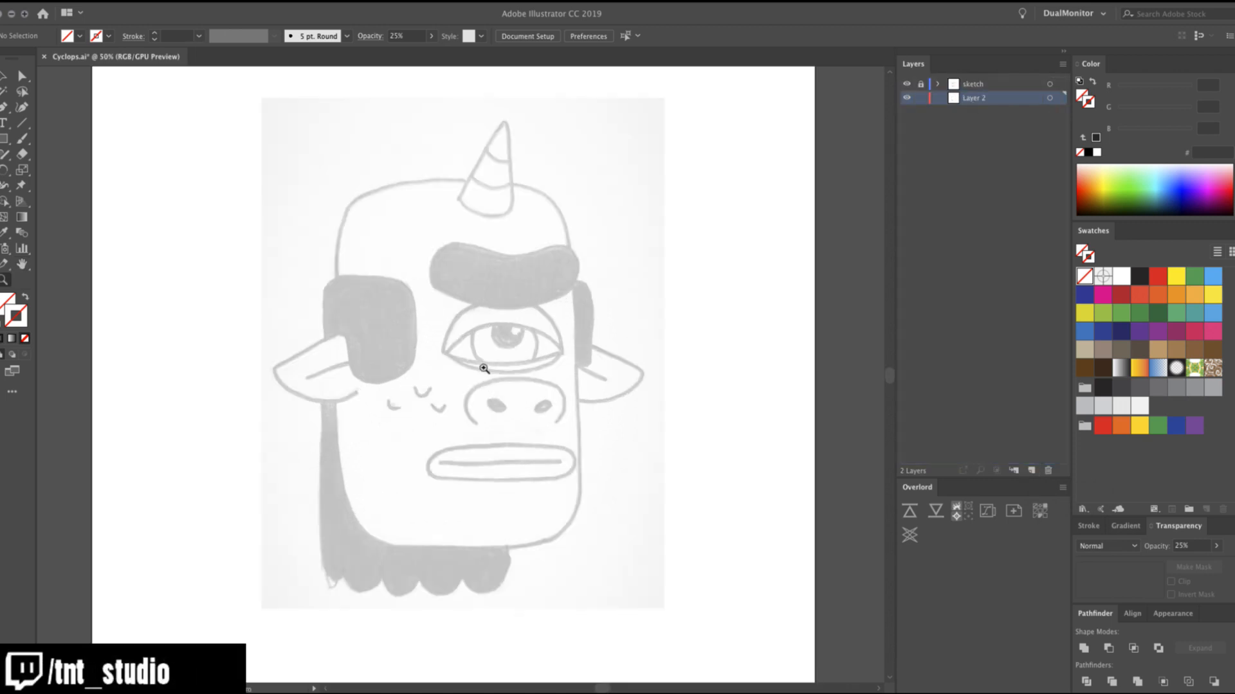
key("m")
left_click_drag(341, 193, 578, 551)
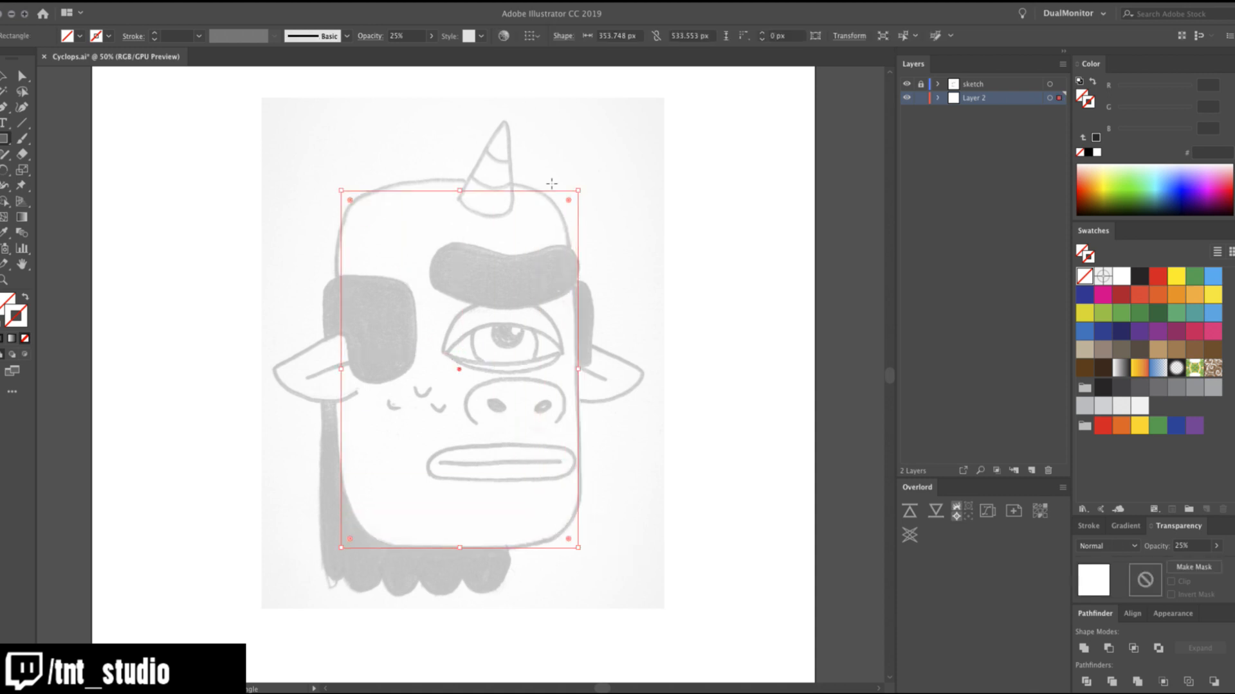
key("a")
left_click_drag(566, 204, 506, 257)
Fill the head shape with green 00A651, remove its stroke, and stretch its top edge to make it about 546 px tall.
key("v")
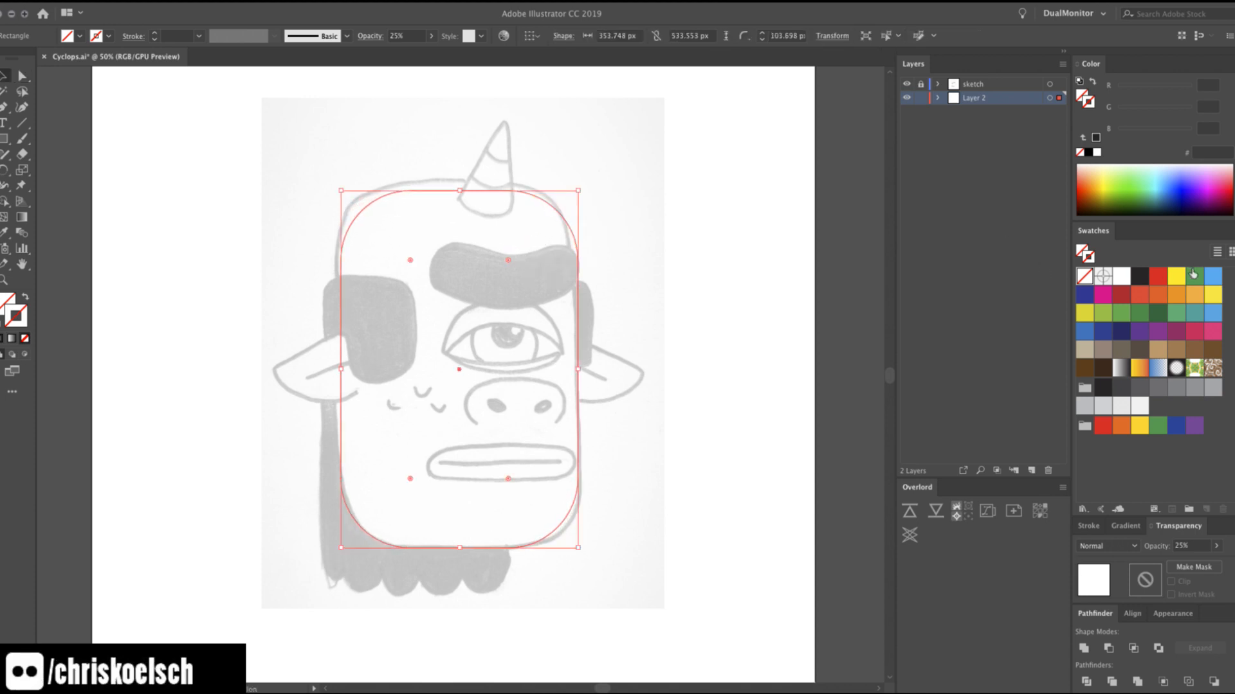
left_click(1193, 275)
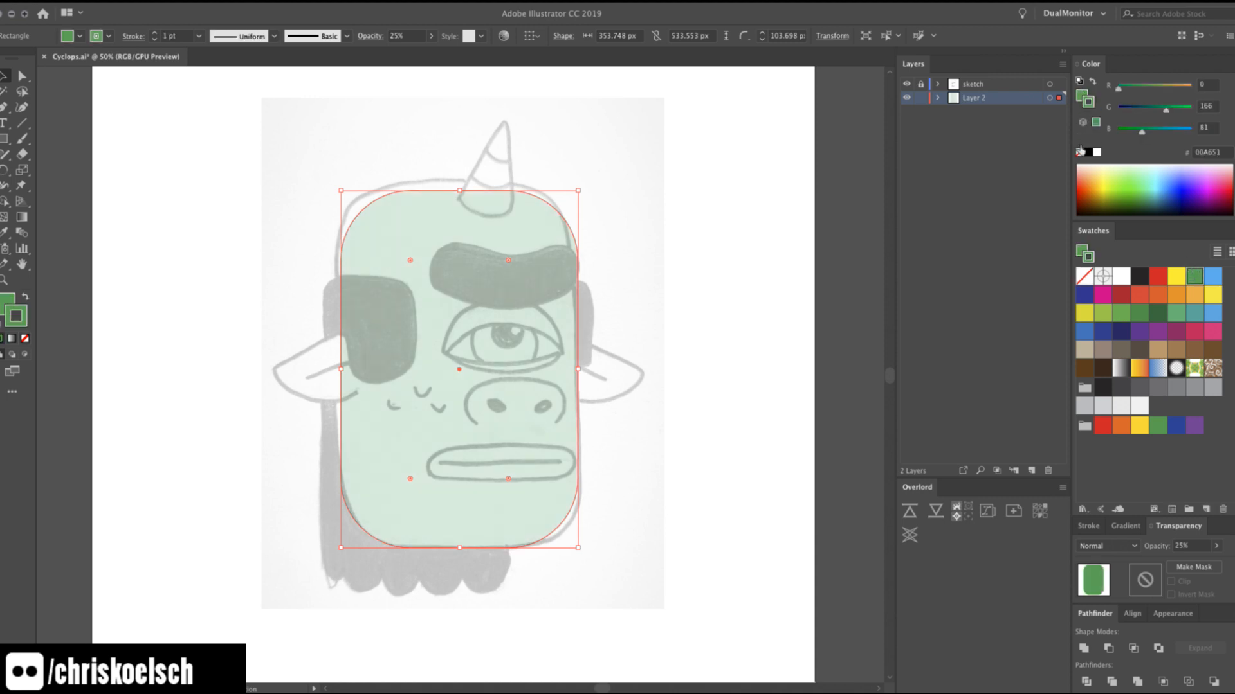
left_click(1079, 152)
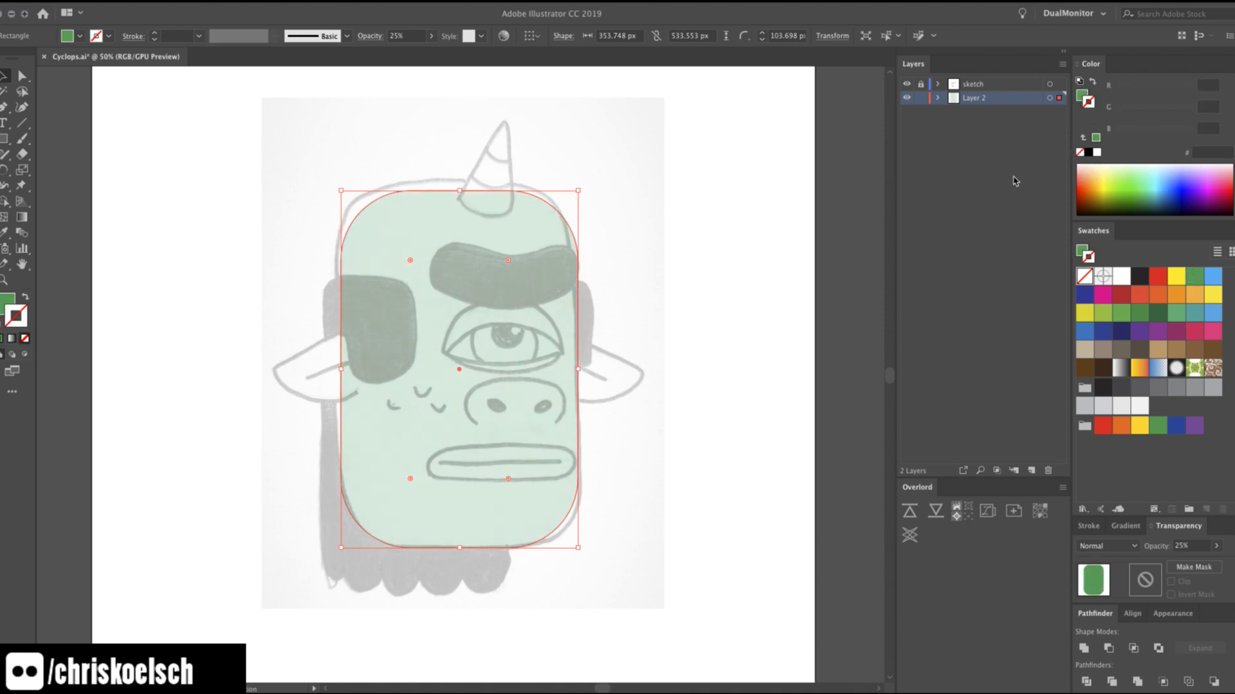
left_click_drag(462, 190, 459, 182)
Hide the sketch layer and raise the head shape's opacity to 100%.
key("z")
left_click(549, 369, "alt")
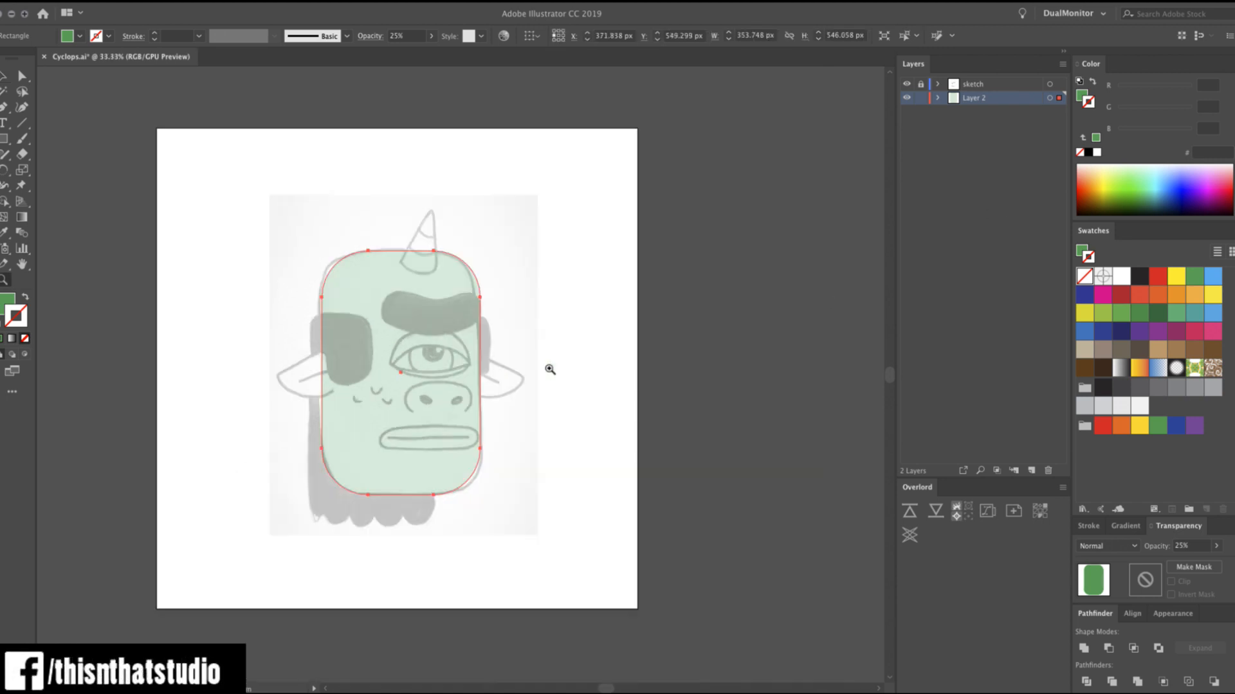
left_click(475, 395)
left_click(906, 83)
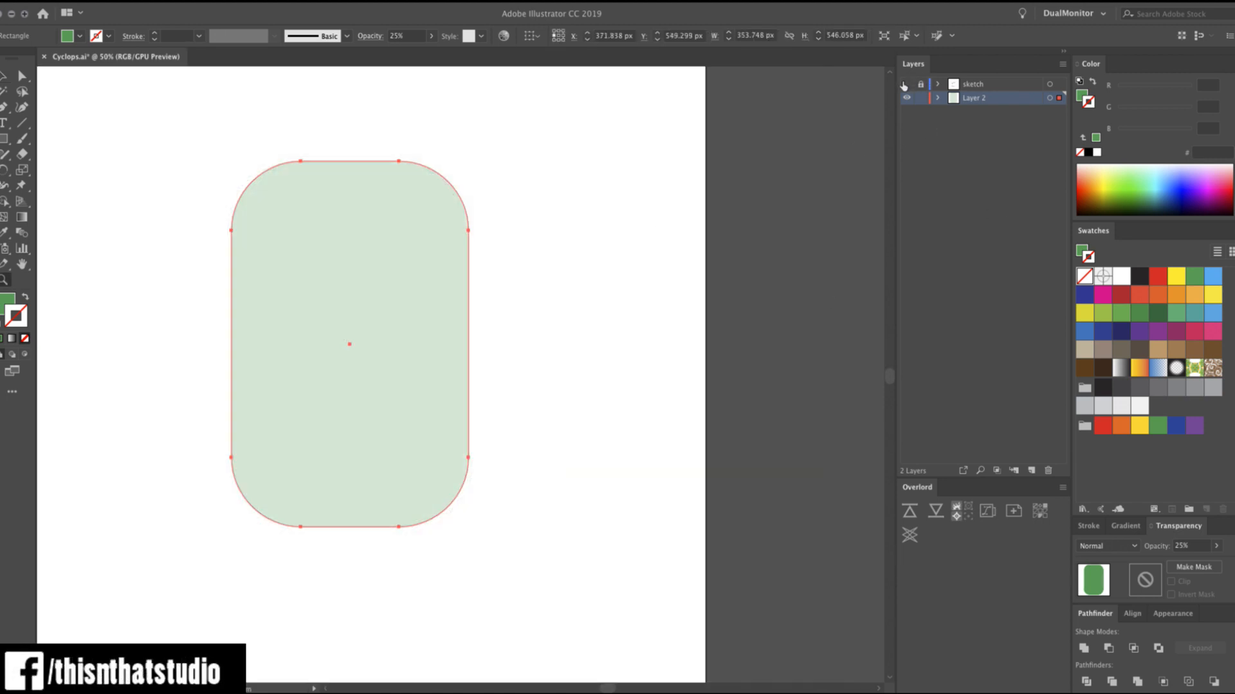
scroll(371, 313, "down", 1)
key("v")
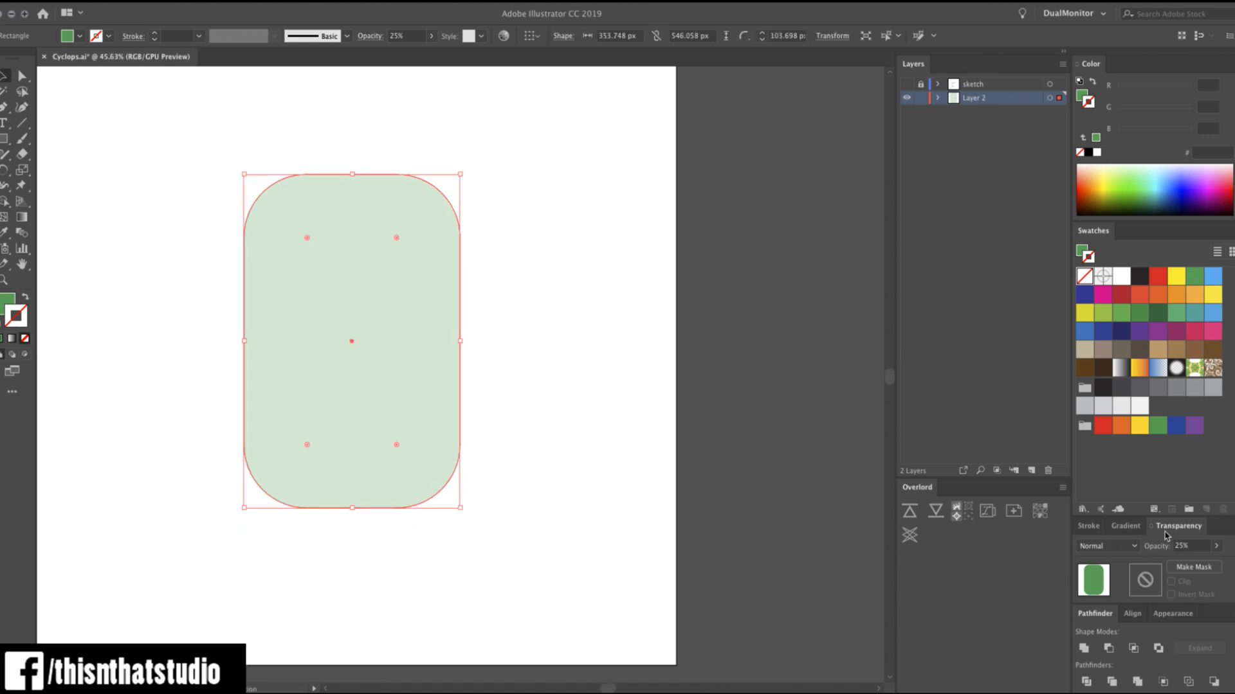
left_click(1215, 546)
left_click_drag(1178, 563, 1217, 564)
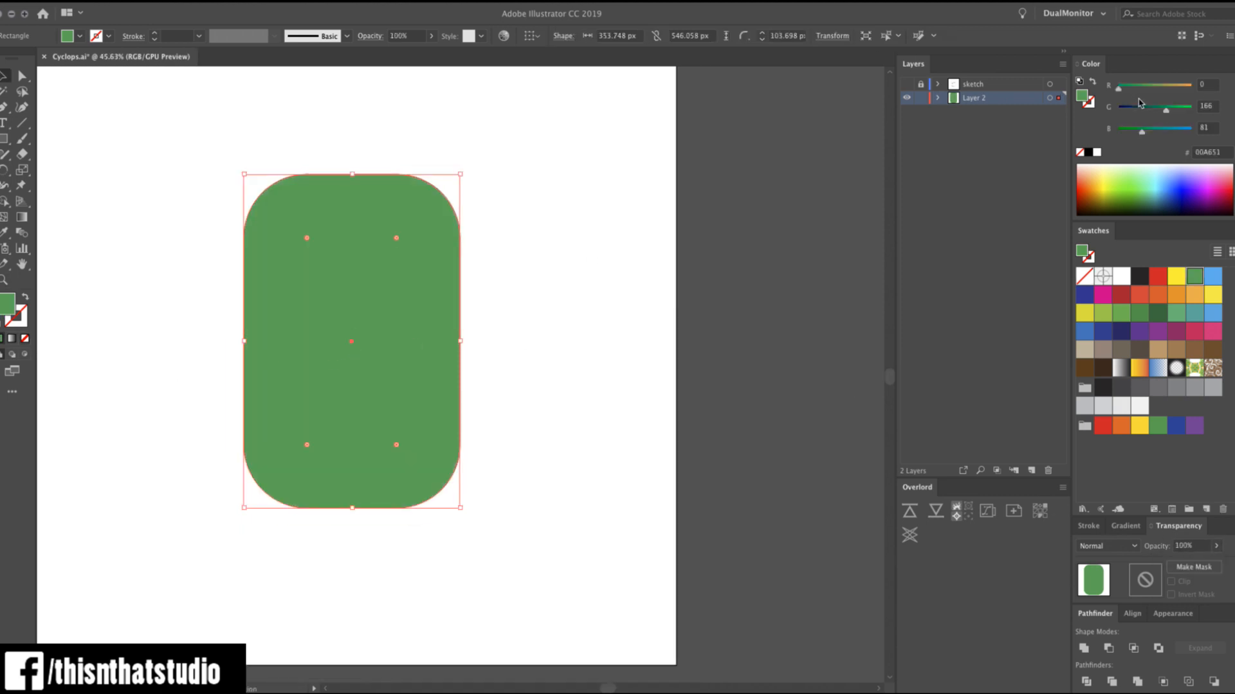
Recolour the head shape to light green 69E7A0 and show the sketch layer again.
left_click_drag(1157, 91, 1165, 131)
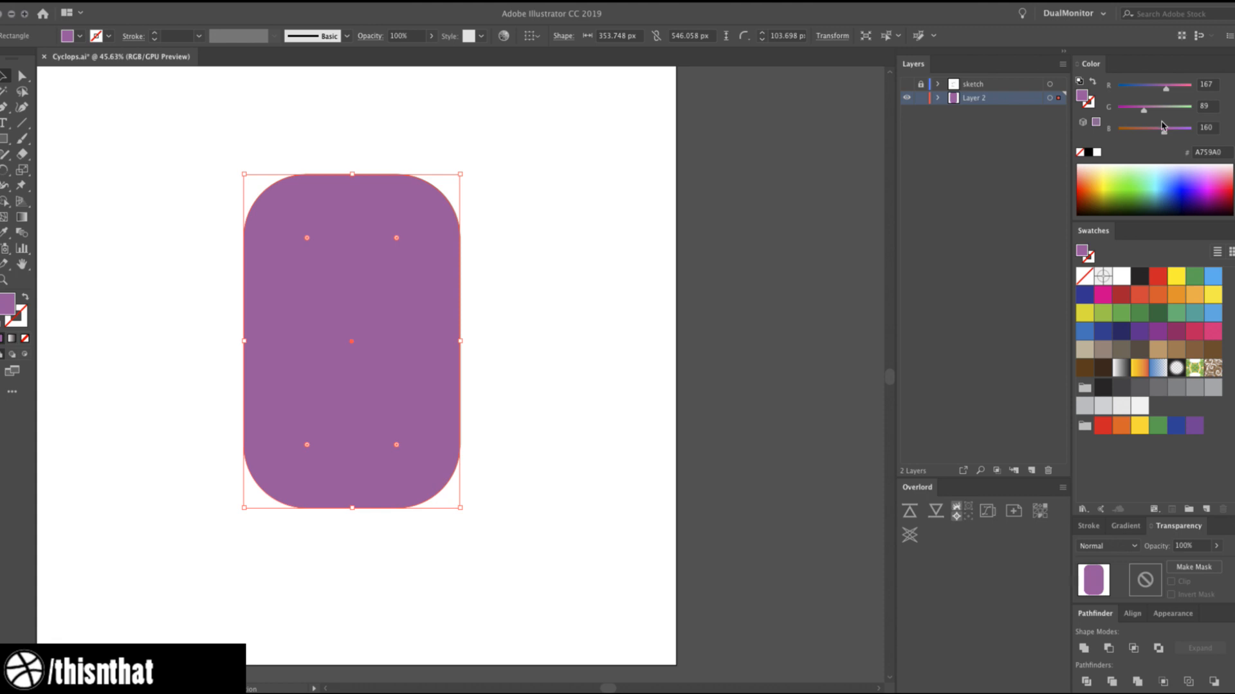
left_click(1181, 108)
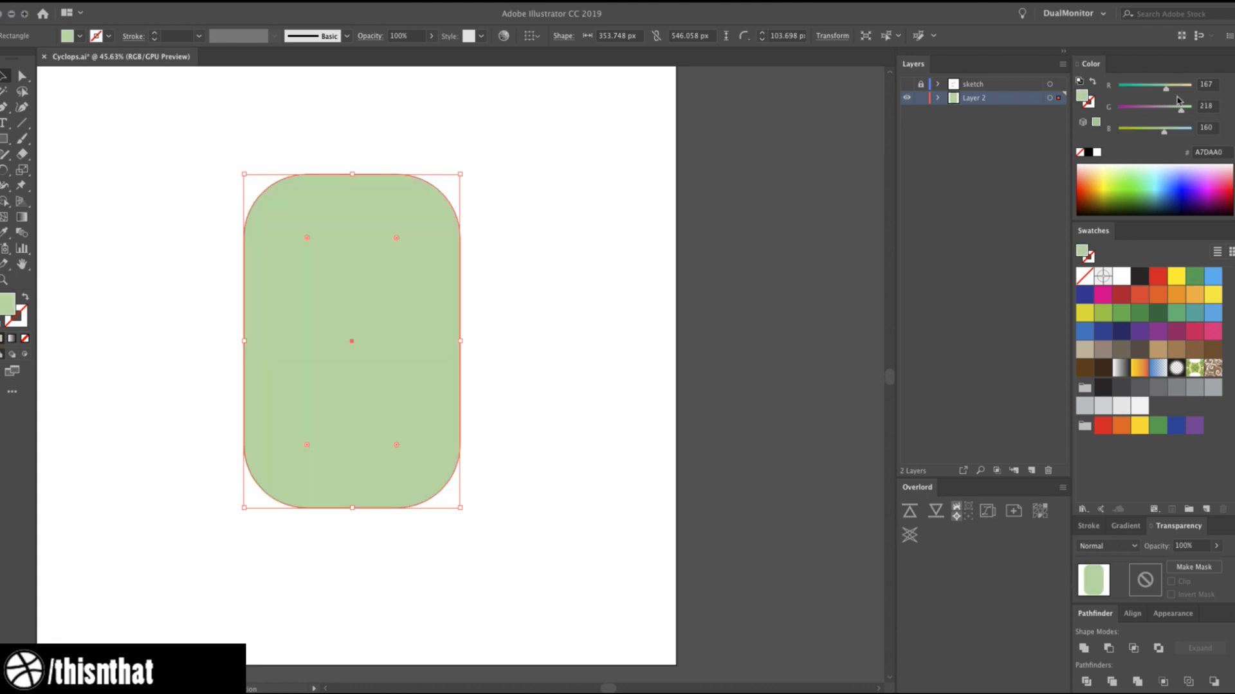
left_click_drag(1163, 86, 1154, 94)
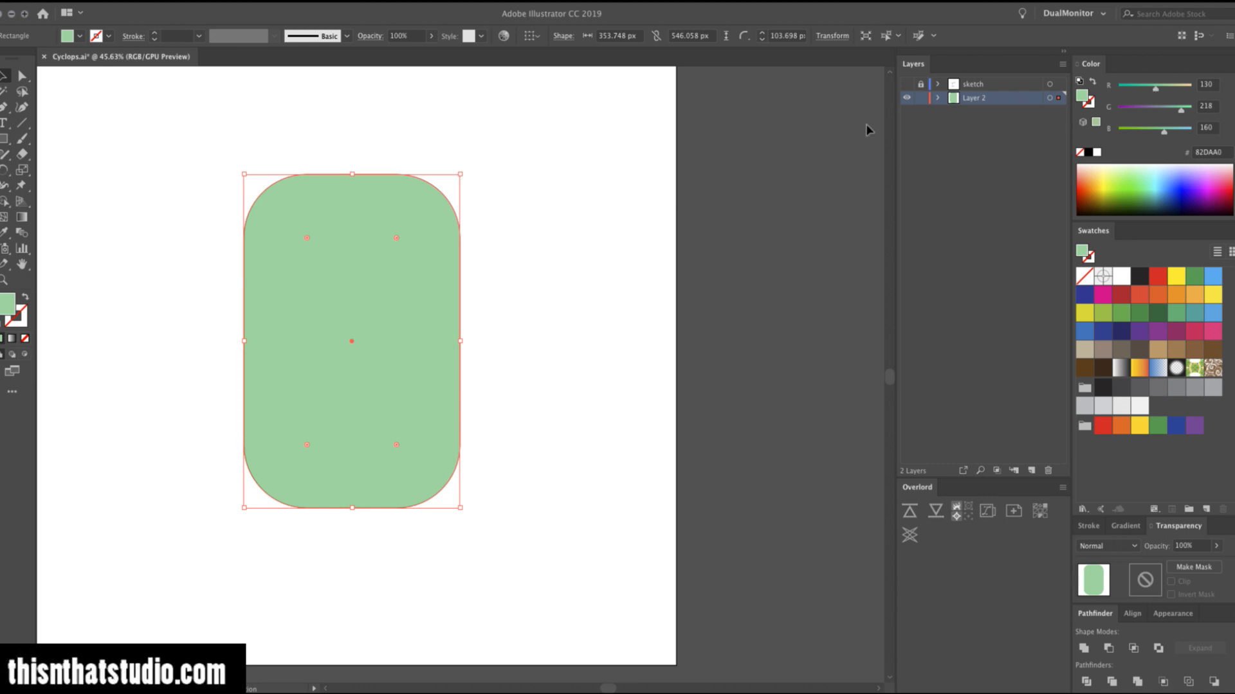
left_click(908, 83)
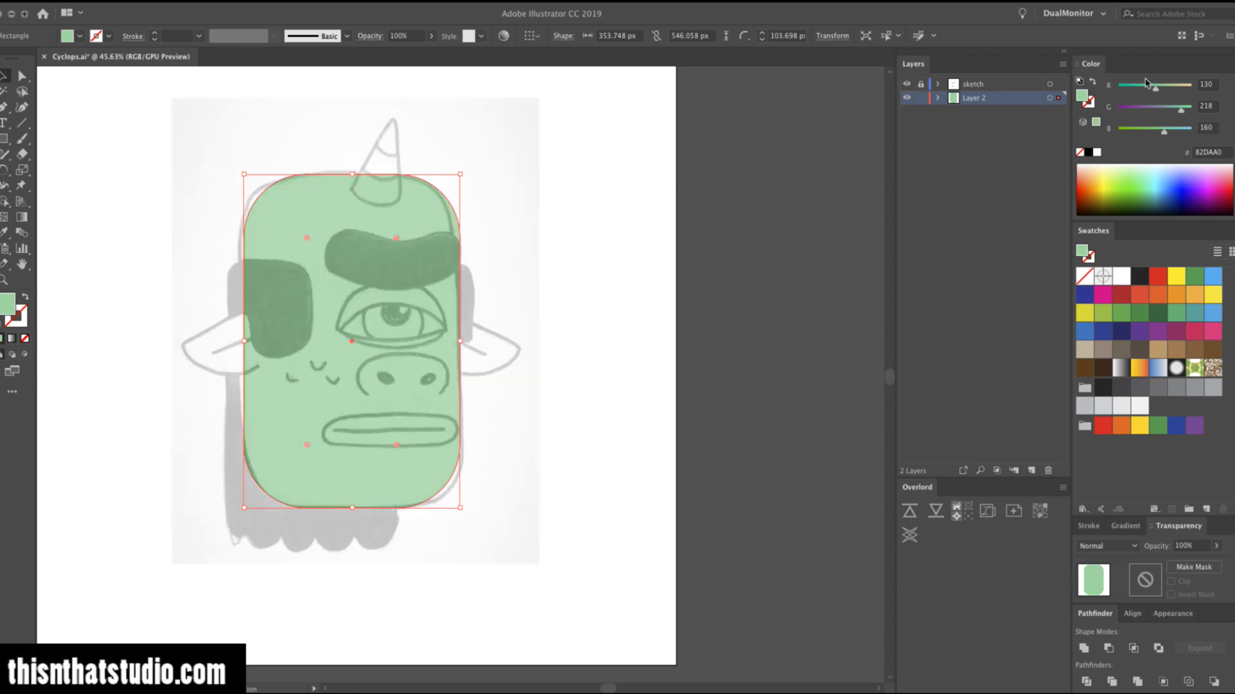
left_click(1184, 109)
Trace the ear on the left side of the sketched head as a closed curved shape with the Pen tool.
key("z")
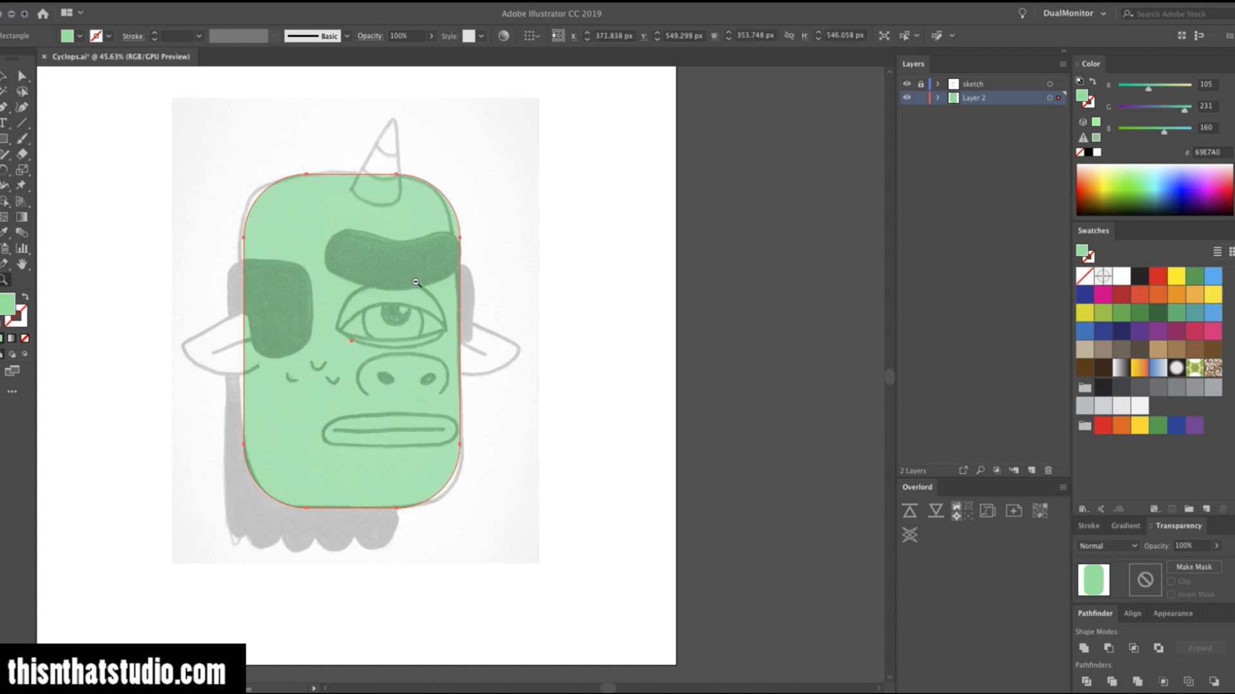
left_click(364, 346)
left_click(356, 362)
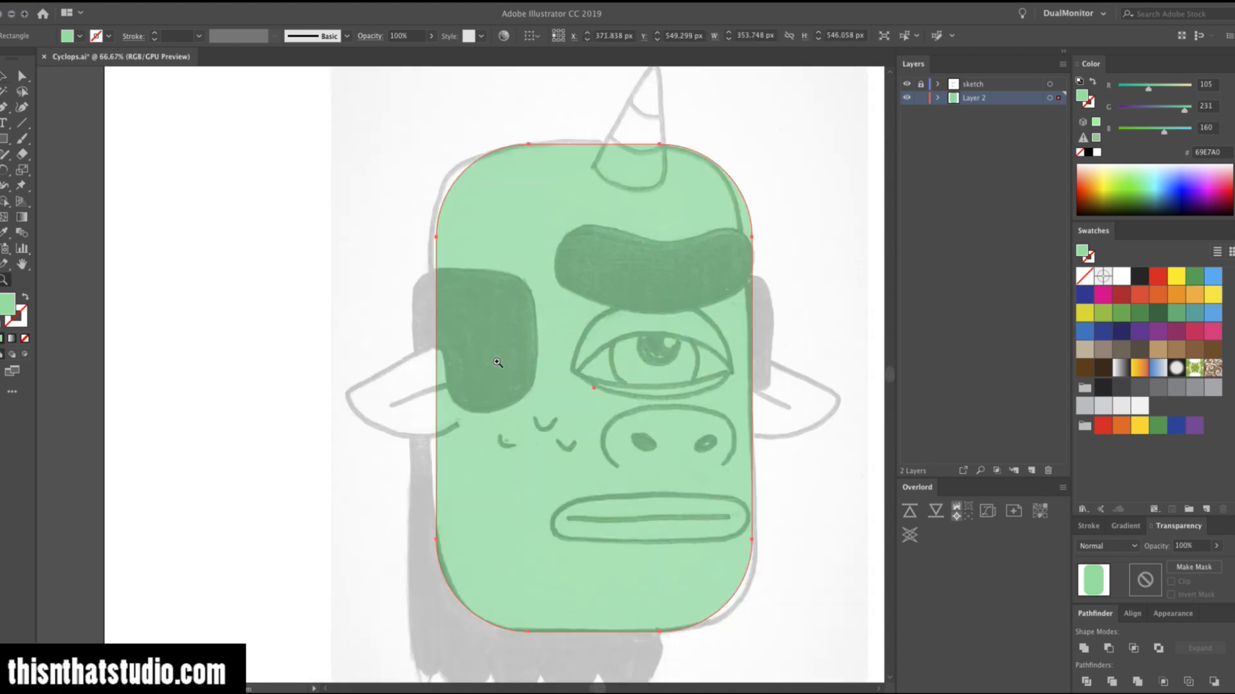
key("p")
left_click(451, 335)
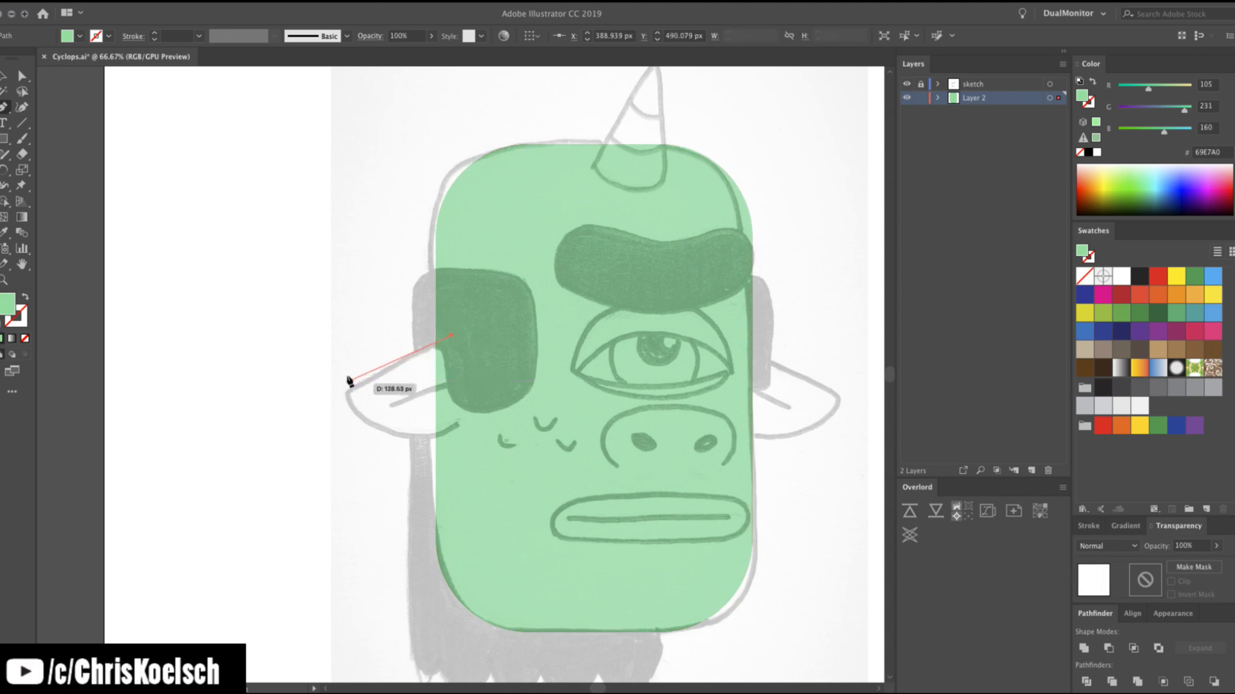
left_click(346, 389)
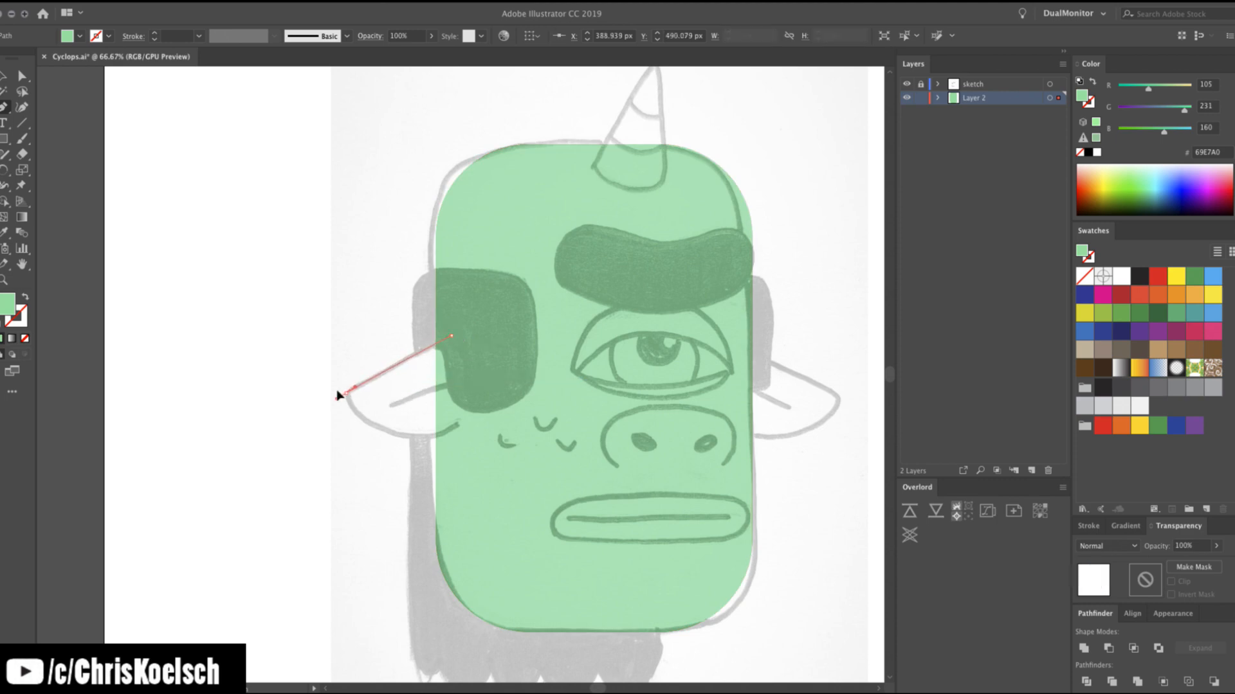
left_click_drag(337, 391, 331, 400)
left_click_drag(461, 422, 524, 374)
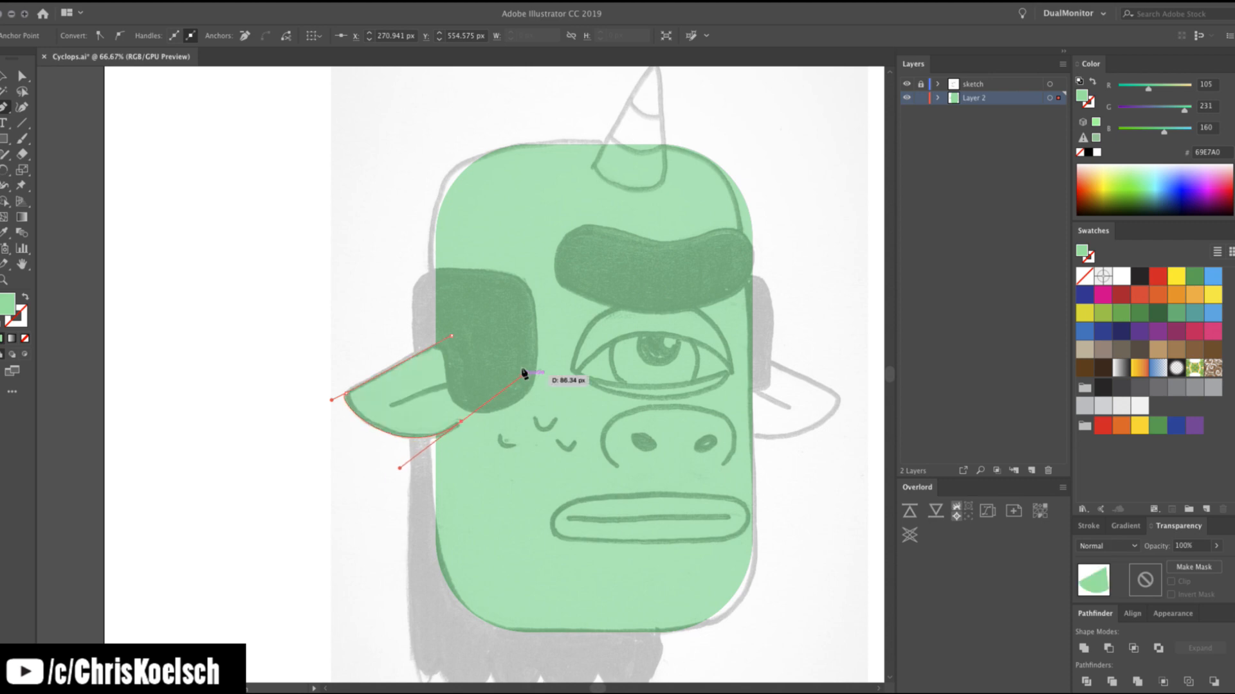
left_click_drag(451, 335, 436, 338)
Trace the ear on the right side of the head as a closed curved shape about 161 by 108 px.
left_click_drag(726, 342, 761, 362)
left_click_drag(834, 394, 836, 405)
left_click_drag(726, 421, 657, 384)
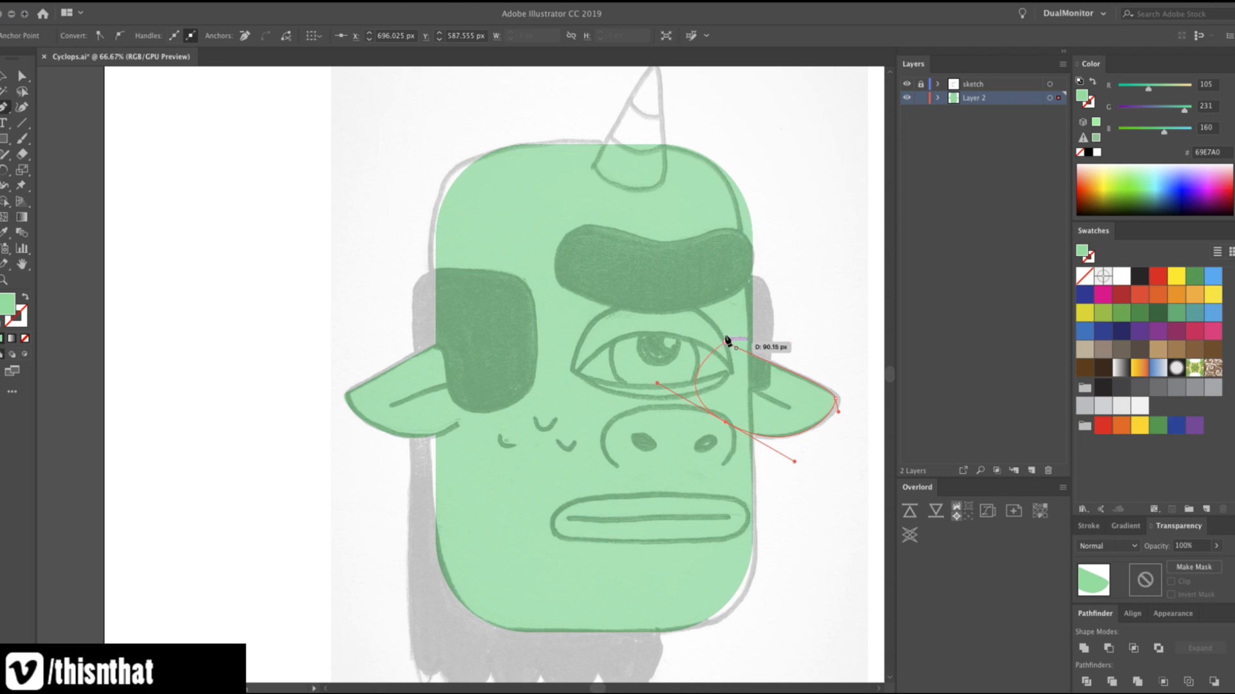
left_click_drag(727, 339, 742, 348)
key("super+z")
key("v")
key("a")
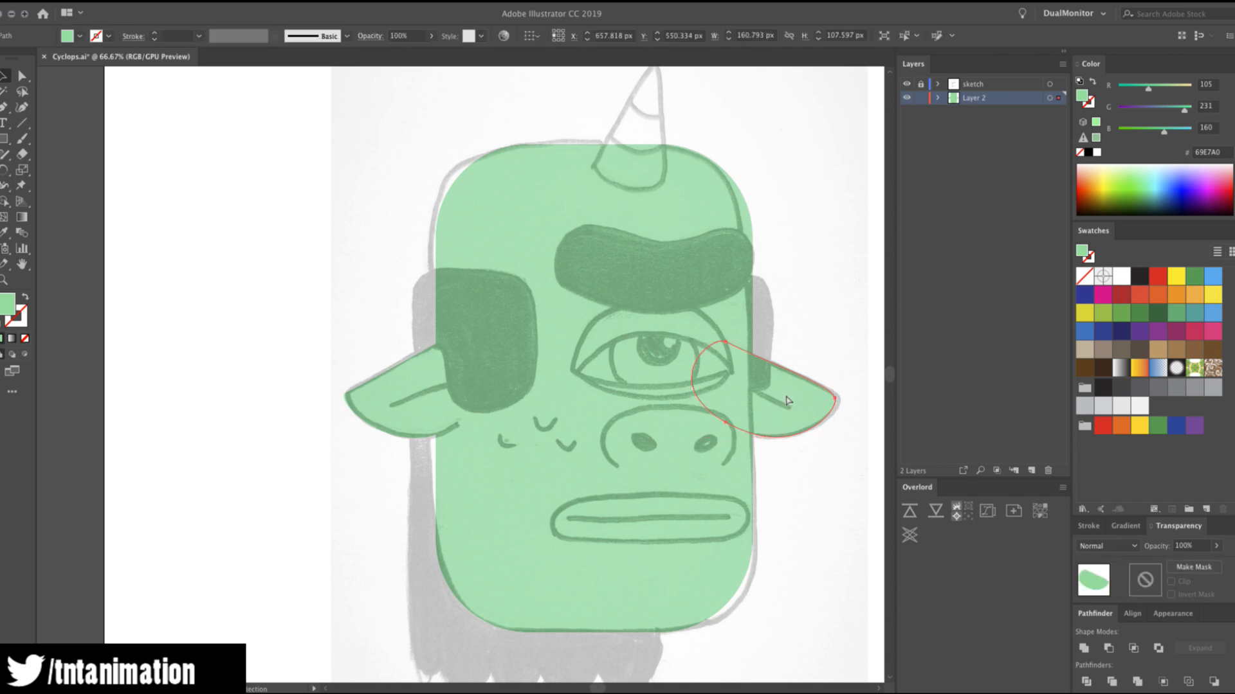
Move each of the two ear shapes in place onto its own new layer.
key("super+x")
left_click(1031, 470)
key("super+f")
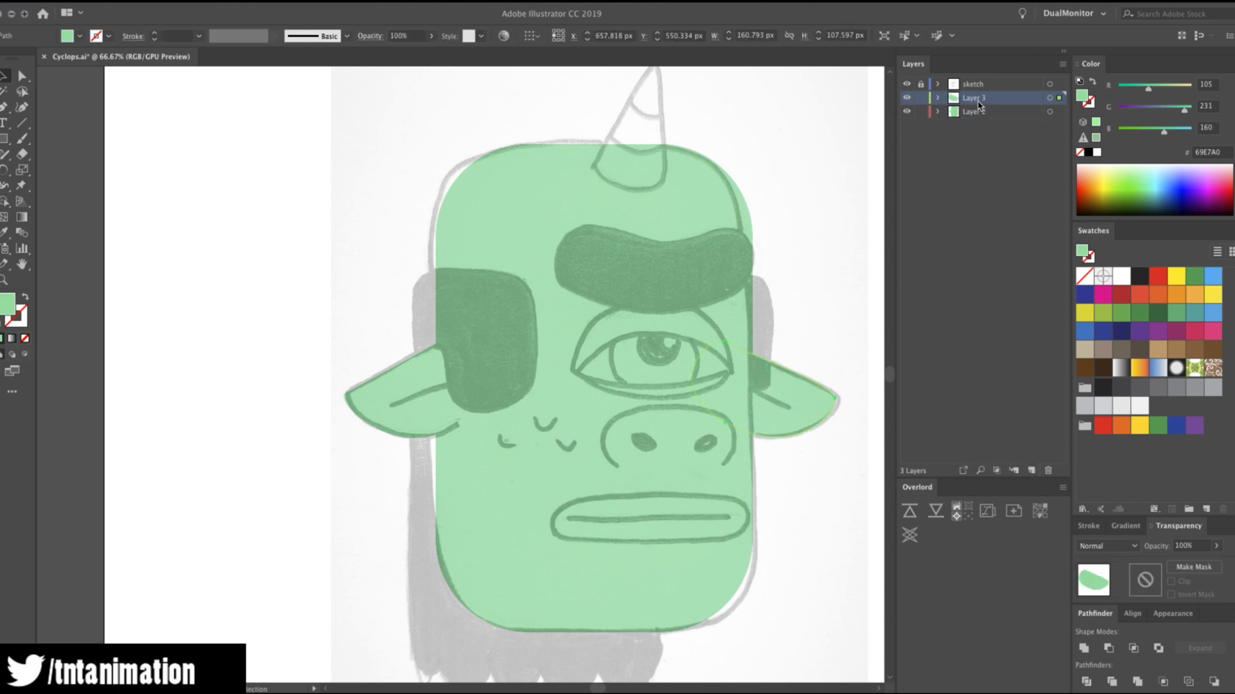
key("v")
left_click(379, 385)
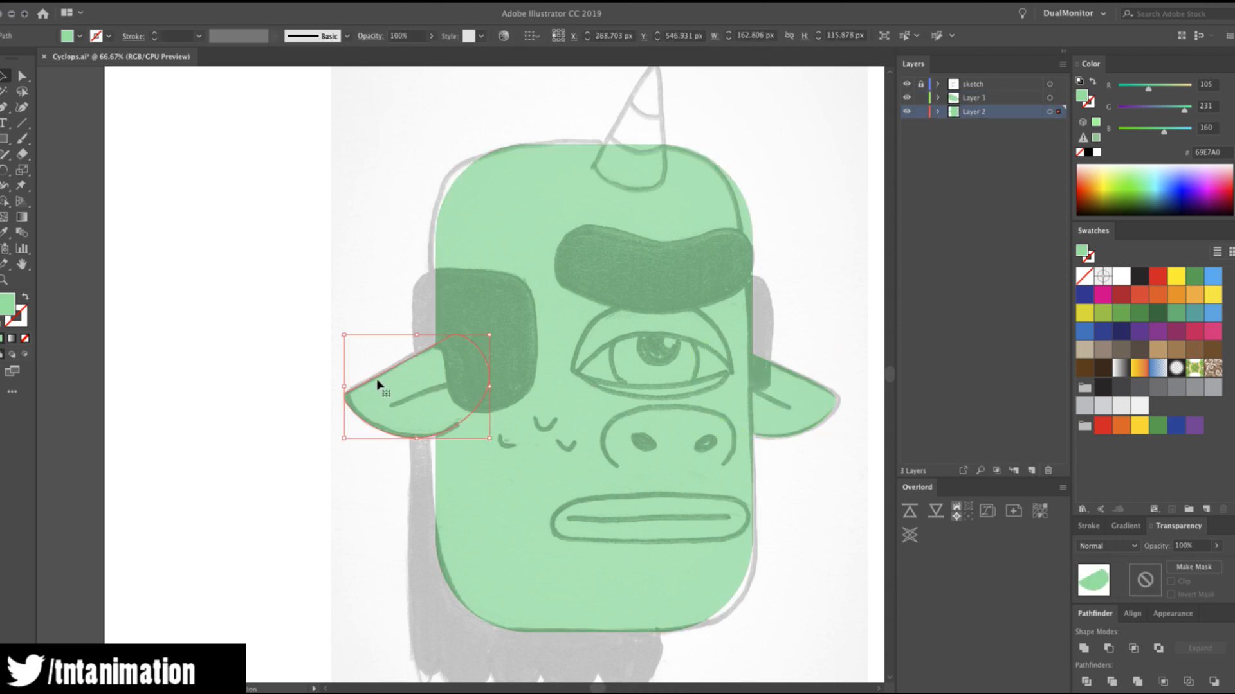
key("super+x")
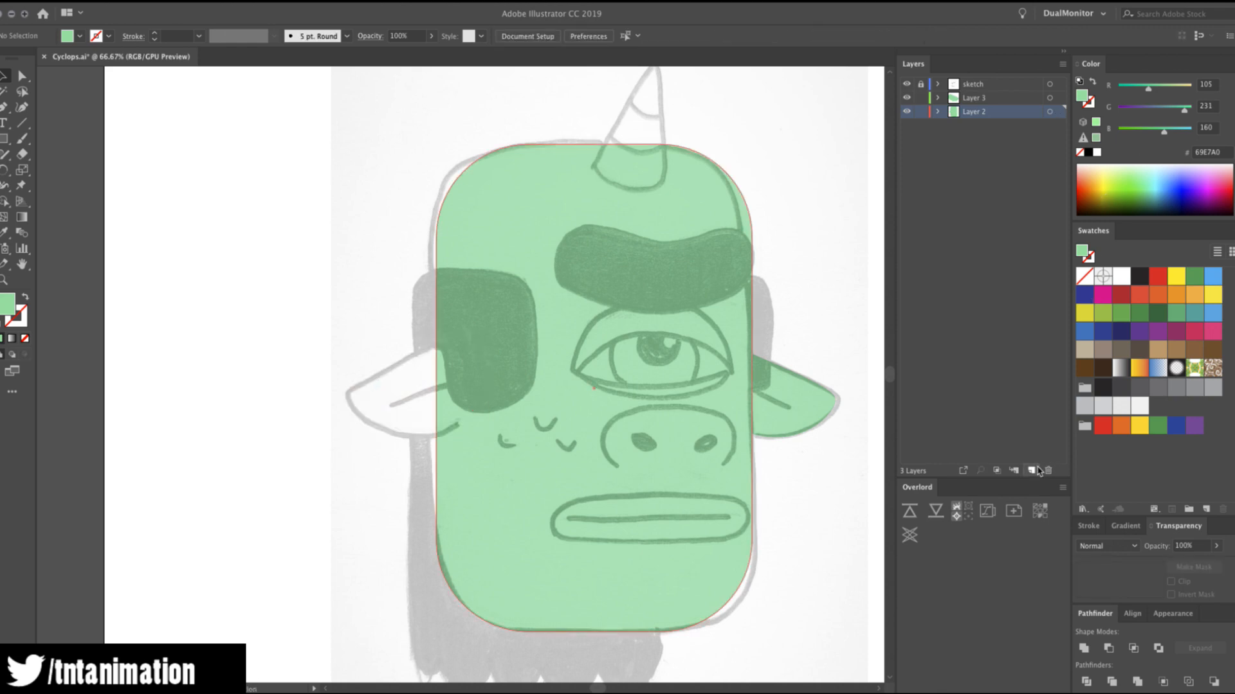
left_click(1037, 470)
key("super+f")
Rename the layer holding the ear on the left of the drawing as R Ear and the other ear's layer as L Ear.
double_click(972, 111)
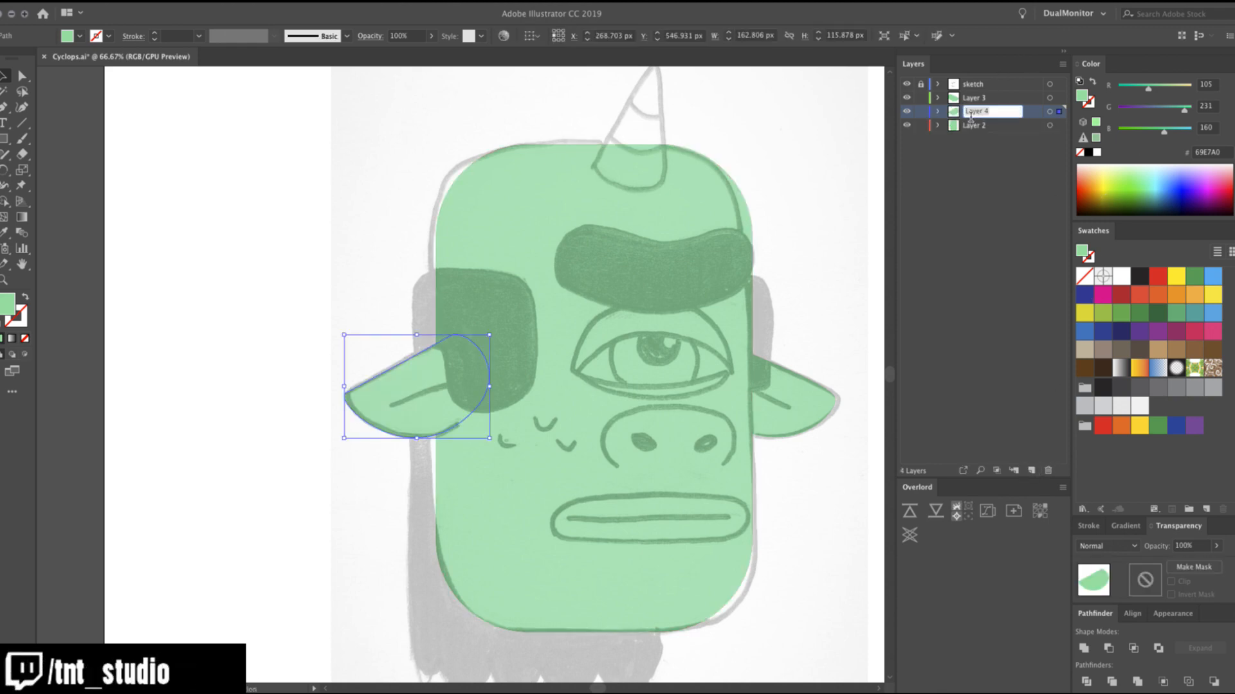
type("R Ear")
double_click(976, 98)
type("L Ear")
key("Return")
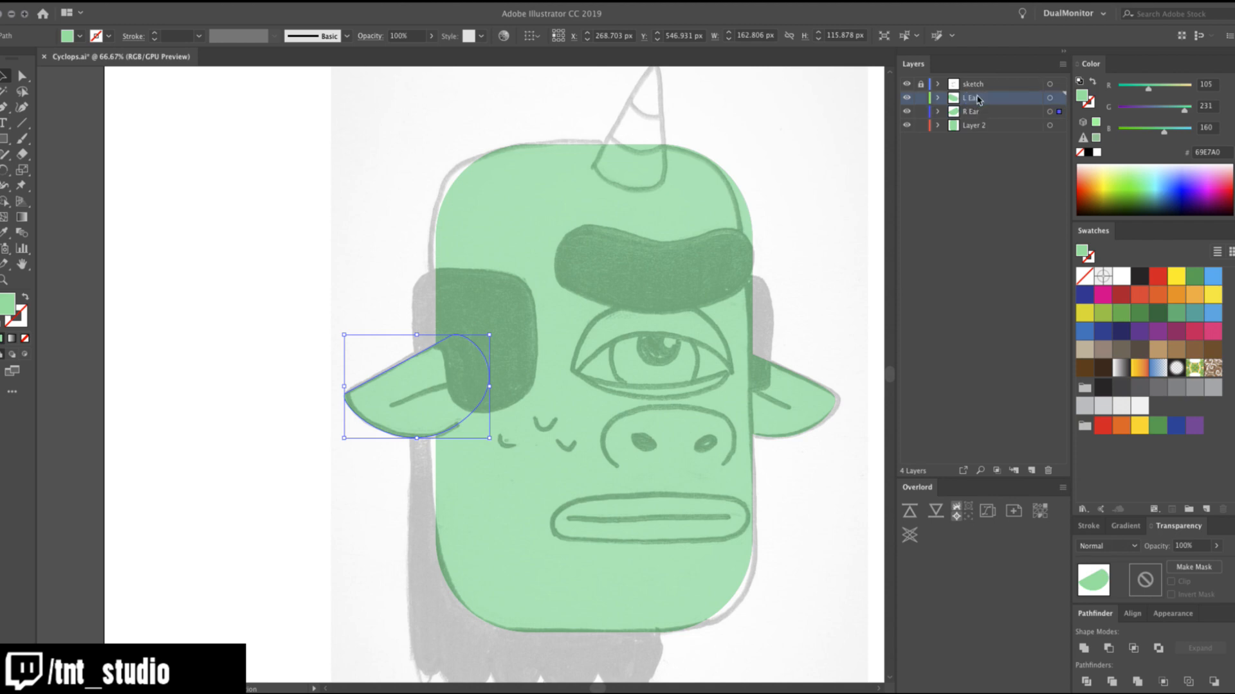
Move the L Ear layer beneath the head shape's layer and rename the head shape's layer as Head.
left_click_drag(984, 100, 978, 167)
double_click(970, 111)
type("Head")
key("Return")
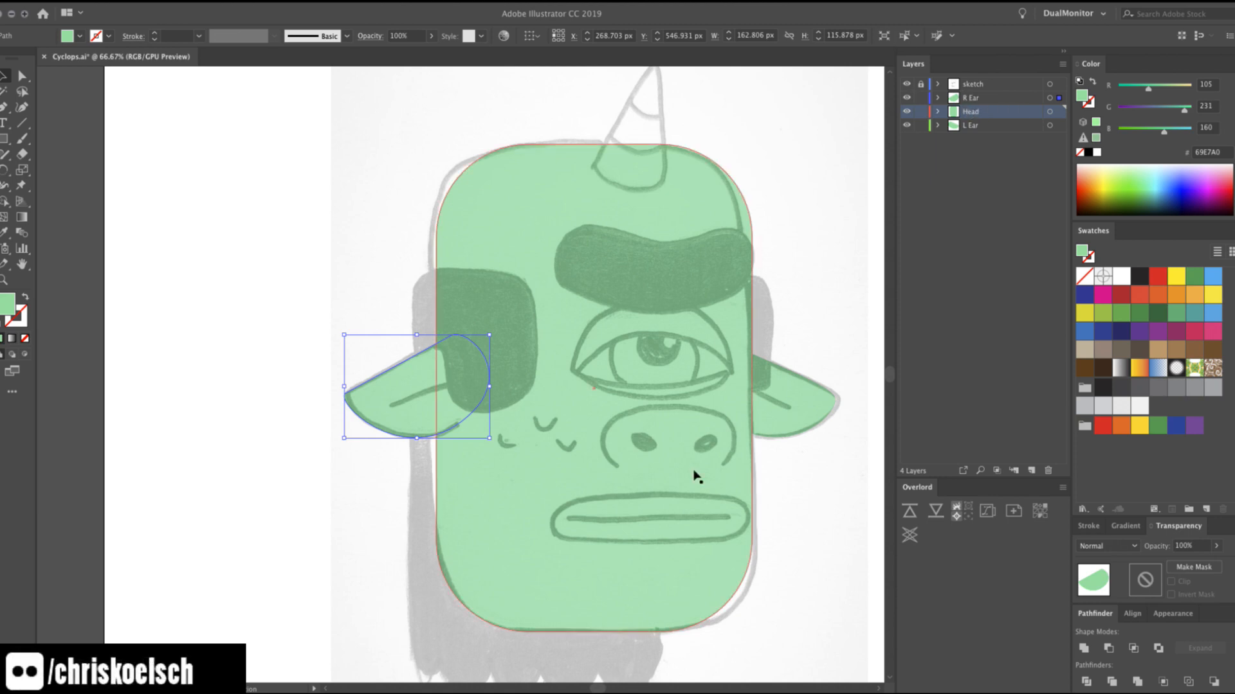
Shorten the light green head shape to about 359 px tall from its bottom edge and delete the full-height darker green copy.
left_click(663, 514)
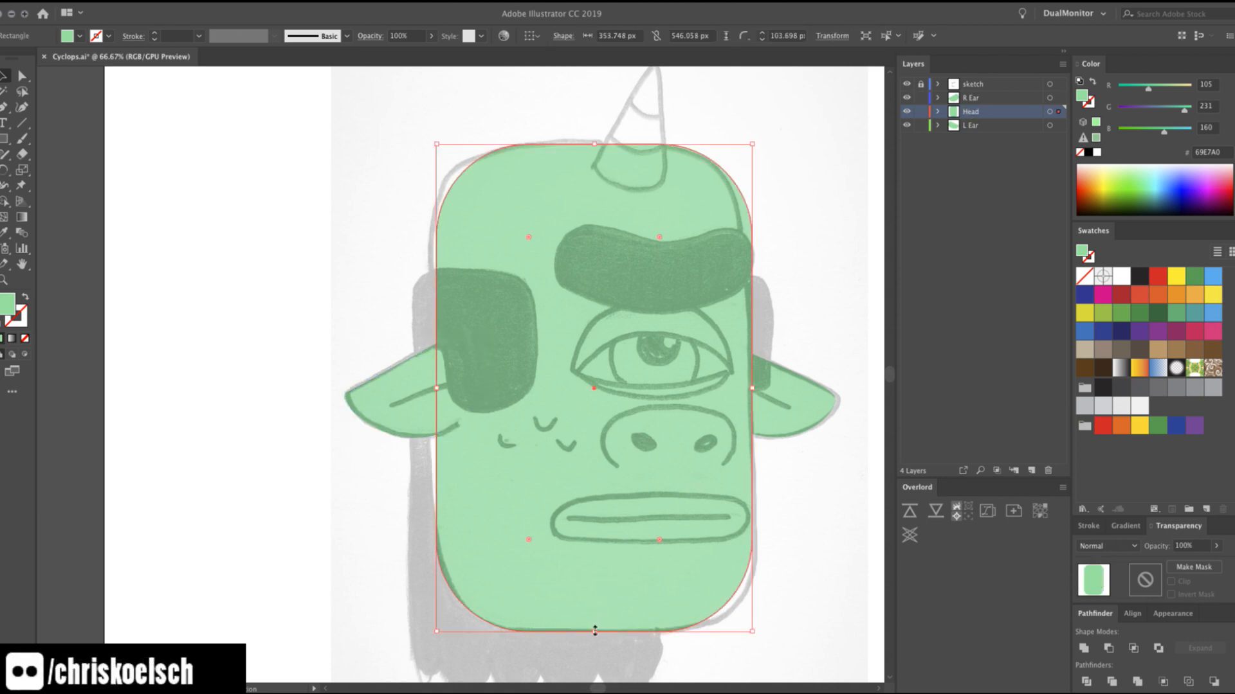
left_click_drag(595, 631, 636, 465)
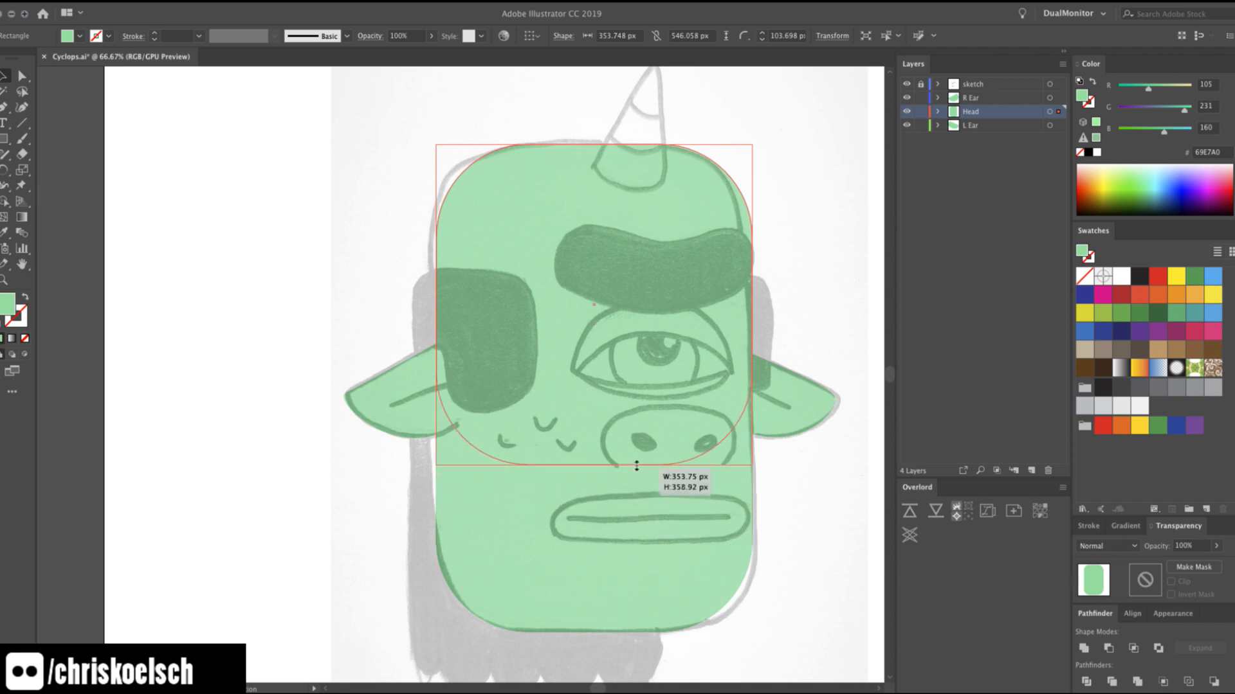
left_click_drag(636, 465, 637, 465)
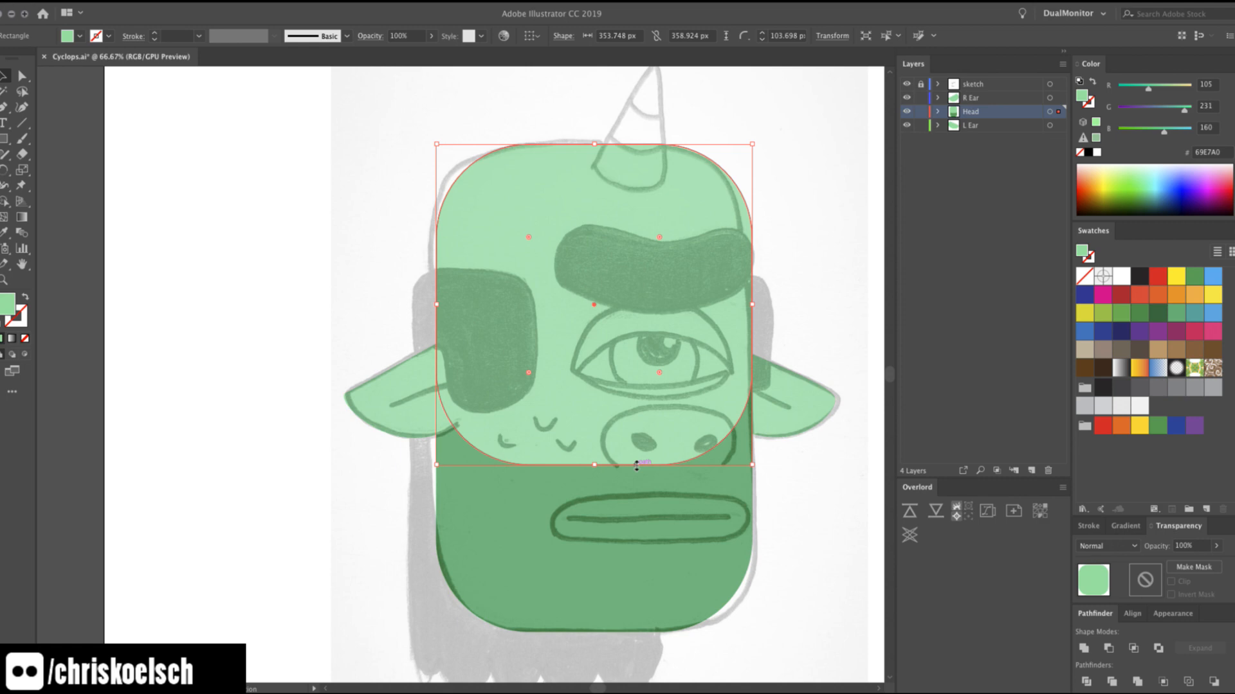
left_click_drag(651, 372, 851, 256)
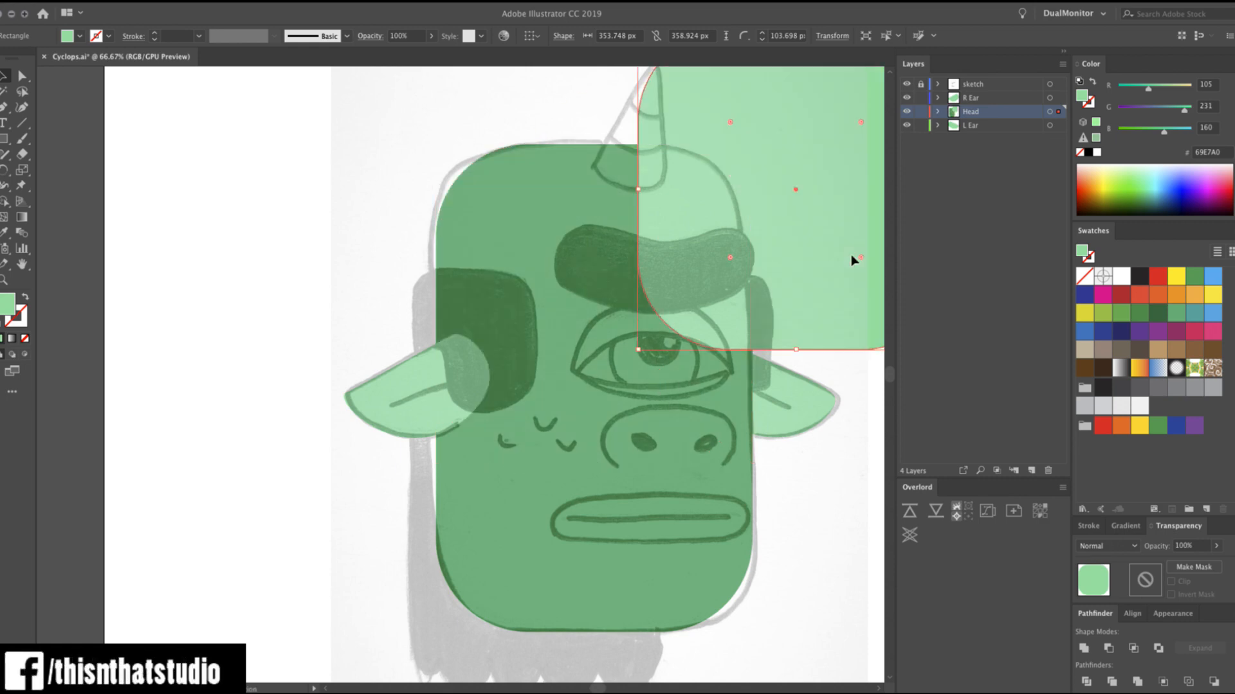
key("super+z")
left_click(681, 481)
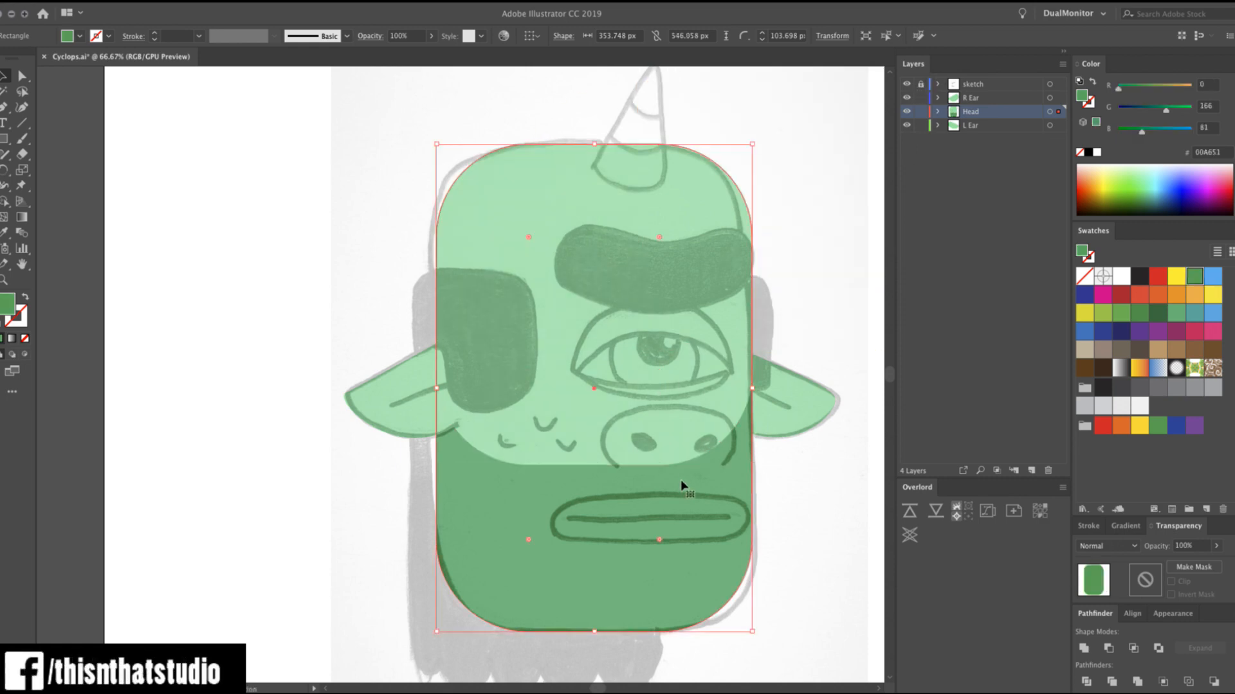
key("Delete")
Square off the two bottom corners of the shortened head shape to a 0 px radius.
left_click(622, 415)
key("a")
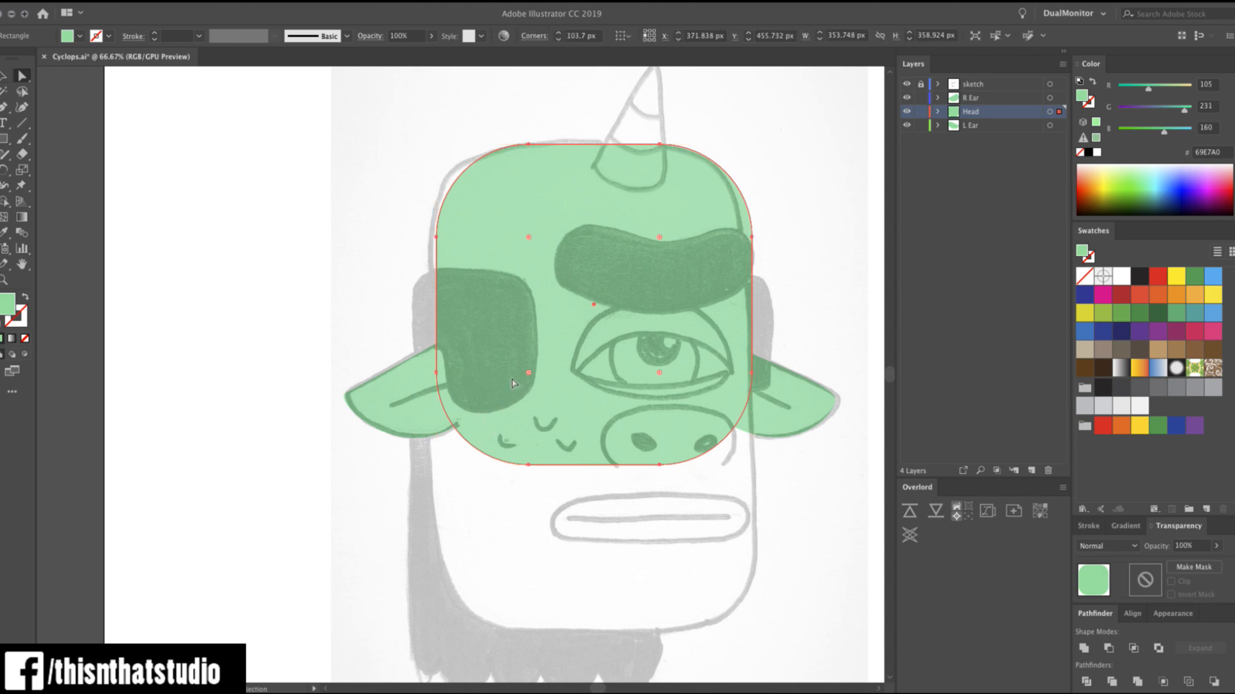
left_click(530, 463)
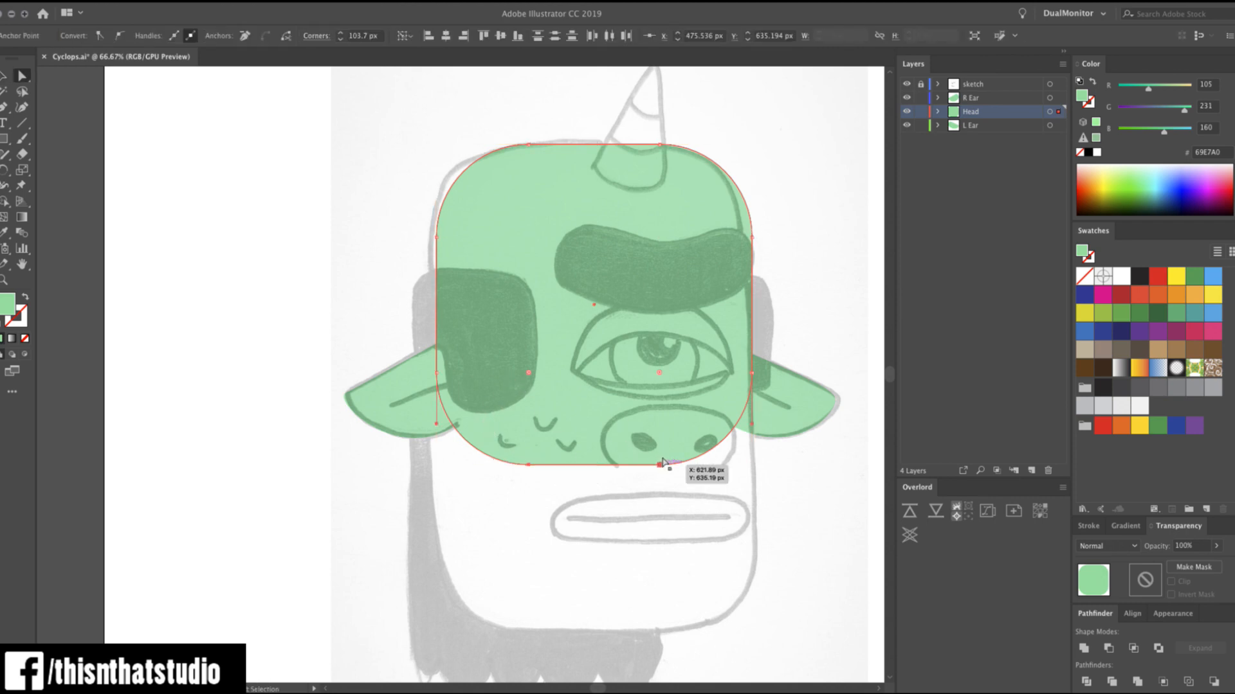
left_click_drag(659, 373, 760, 462)
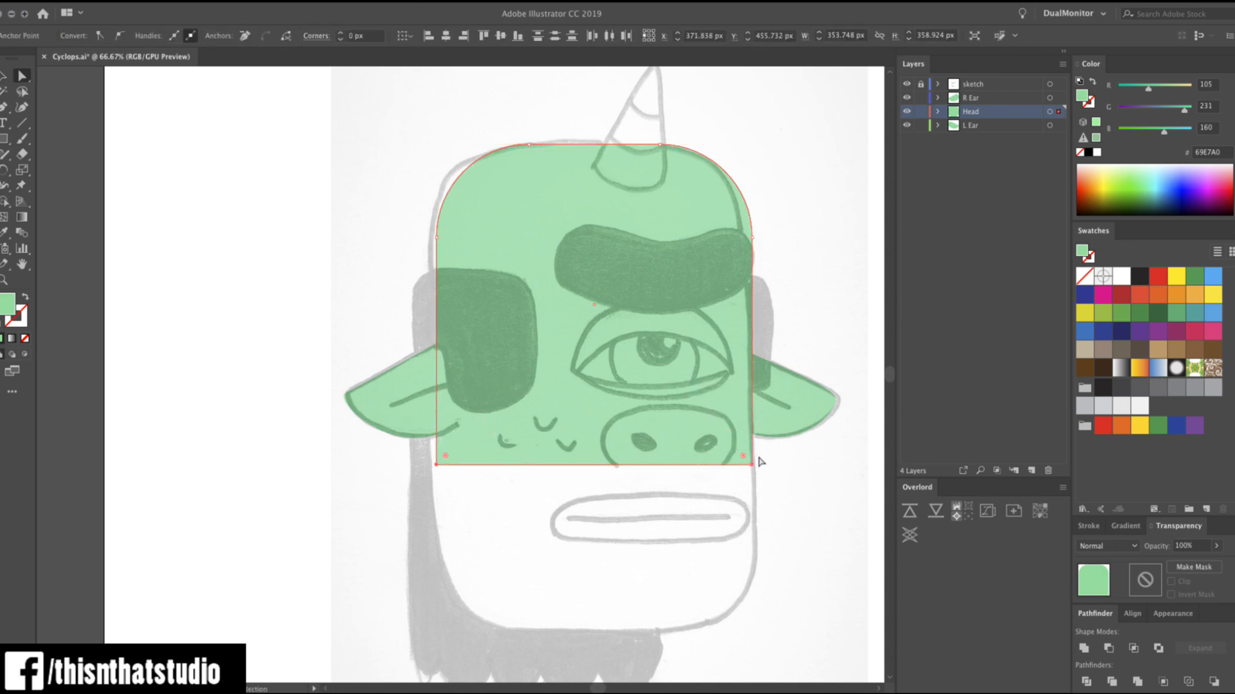
Duplicate the head shape in place onto a new layer named Jaw above the Head layer, and lock the Head layer.
left_click(665, 426)
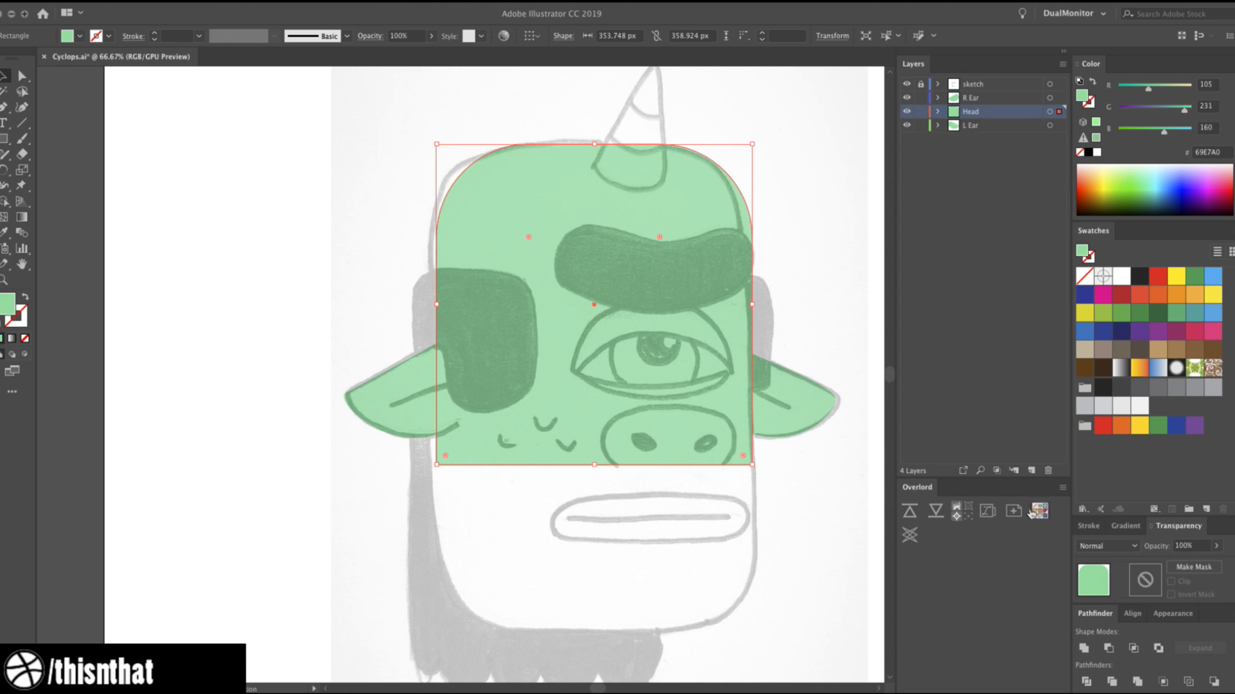
left_click(1031, 470)
left_click(919, 124)
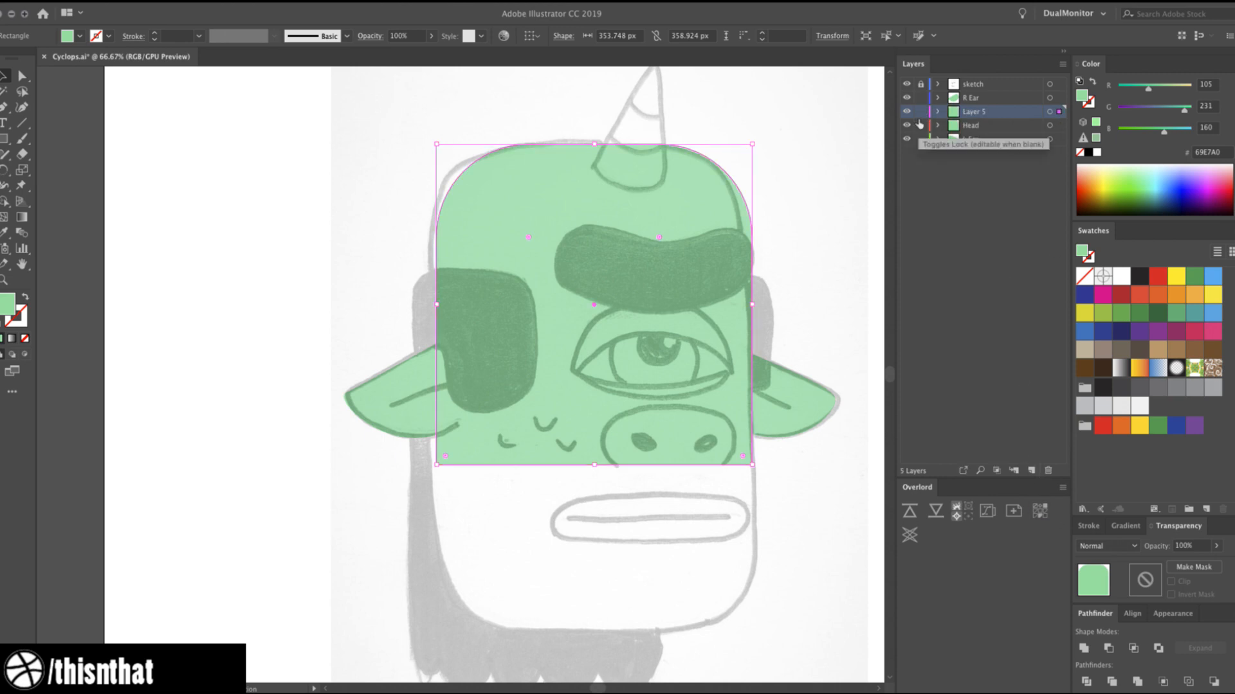
double_click(970, 111)
type("Jaw")
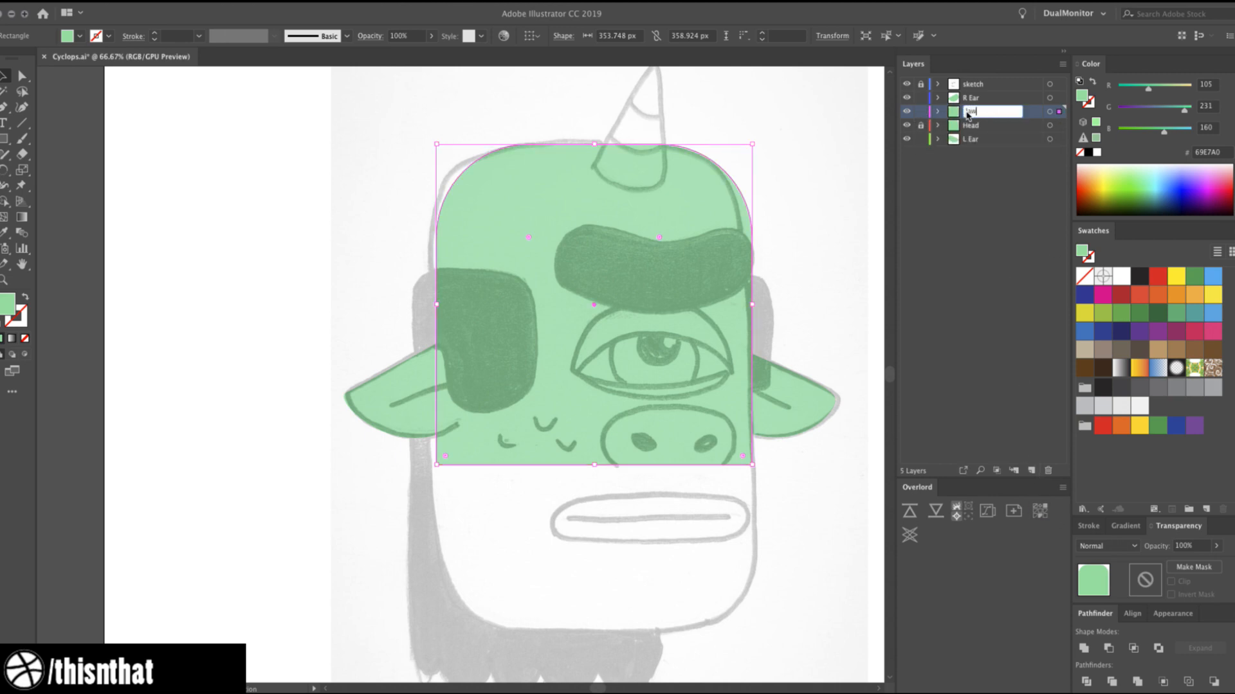
key("Return")
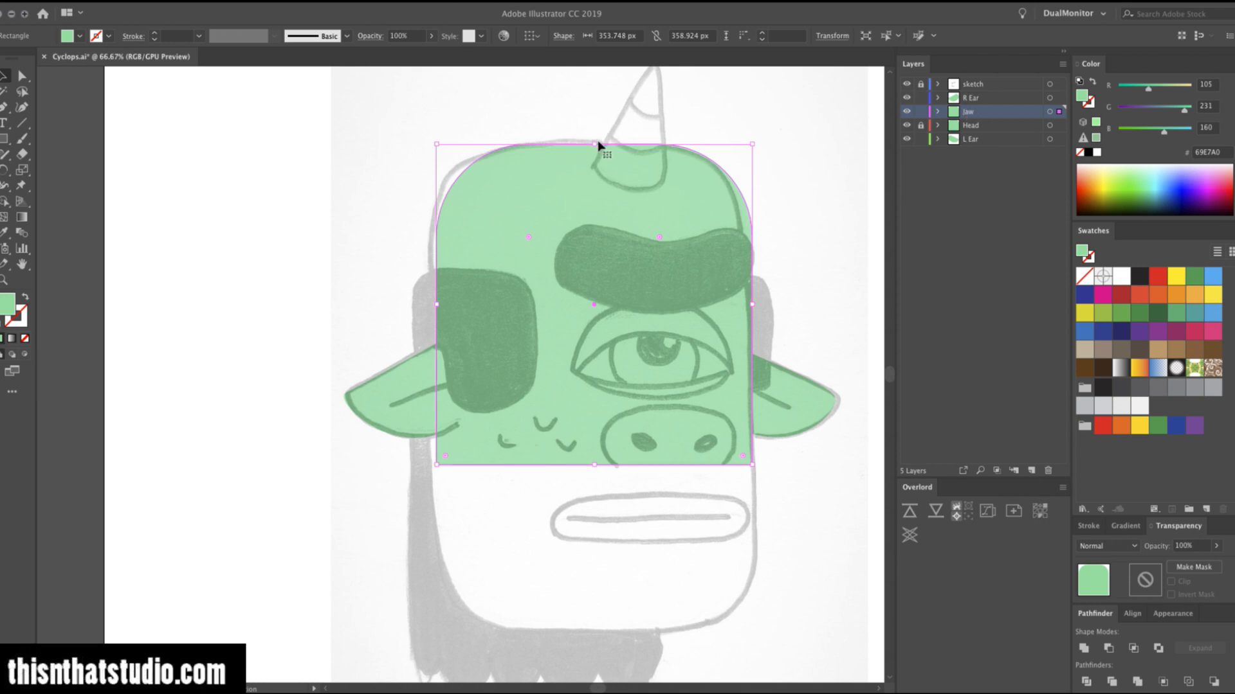
Stretch the Jaw shape down to the sketch's chin, about 546 px tall, and round its two bottom corners to follow the sketch.
left_click_drag(594, 464, 607, 633)
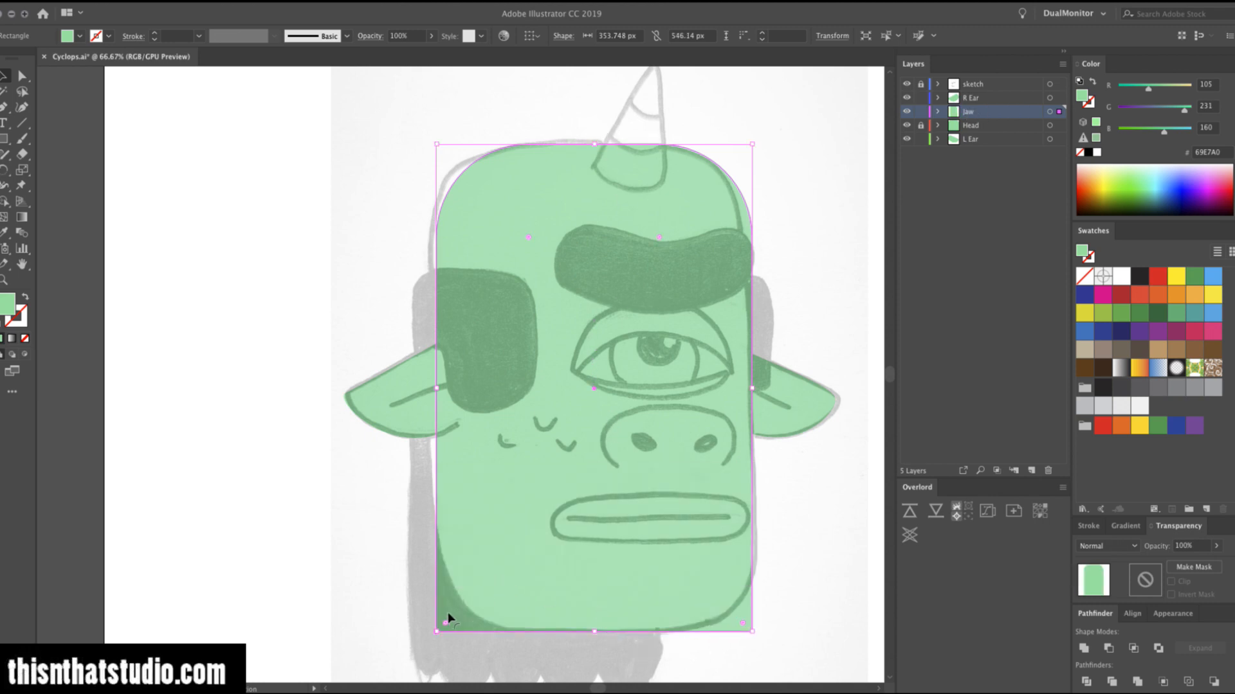
left_click_drag(446, 620, 515, 574)
key("super+z")
key("a")
left_click(436, 632)
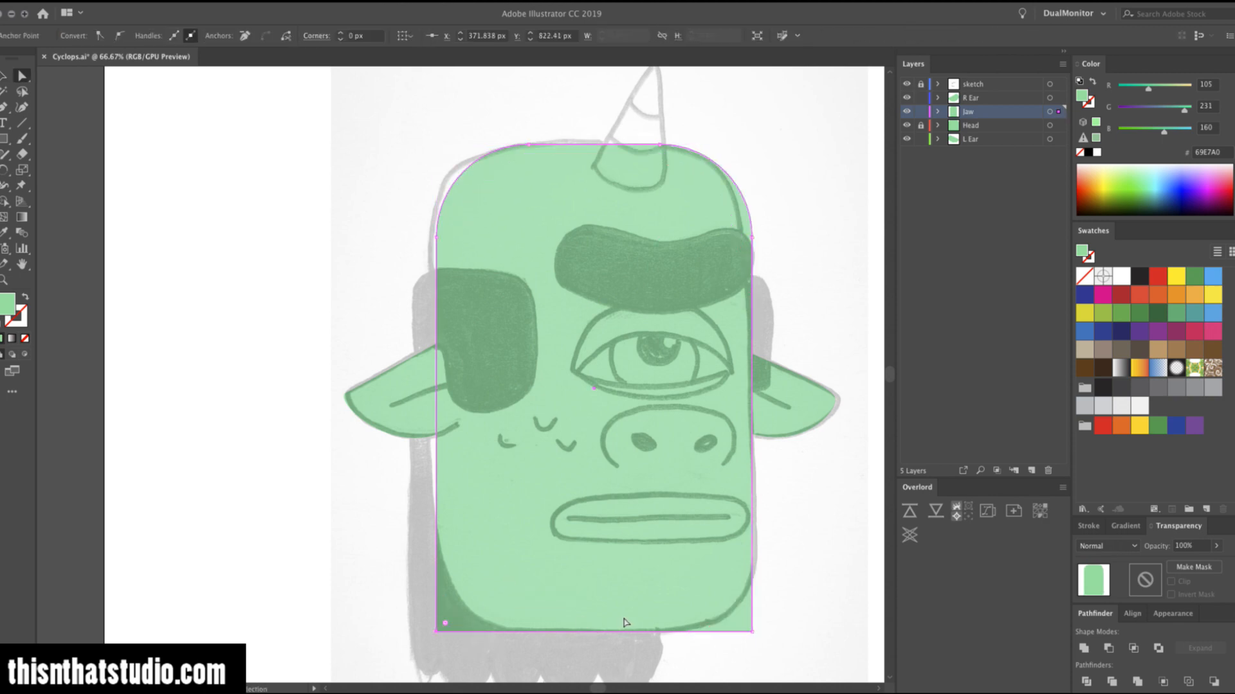
left_click(748, 625)
left_click_drag(743, 622, 679, 544)
key("v")
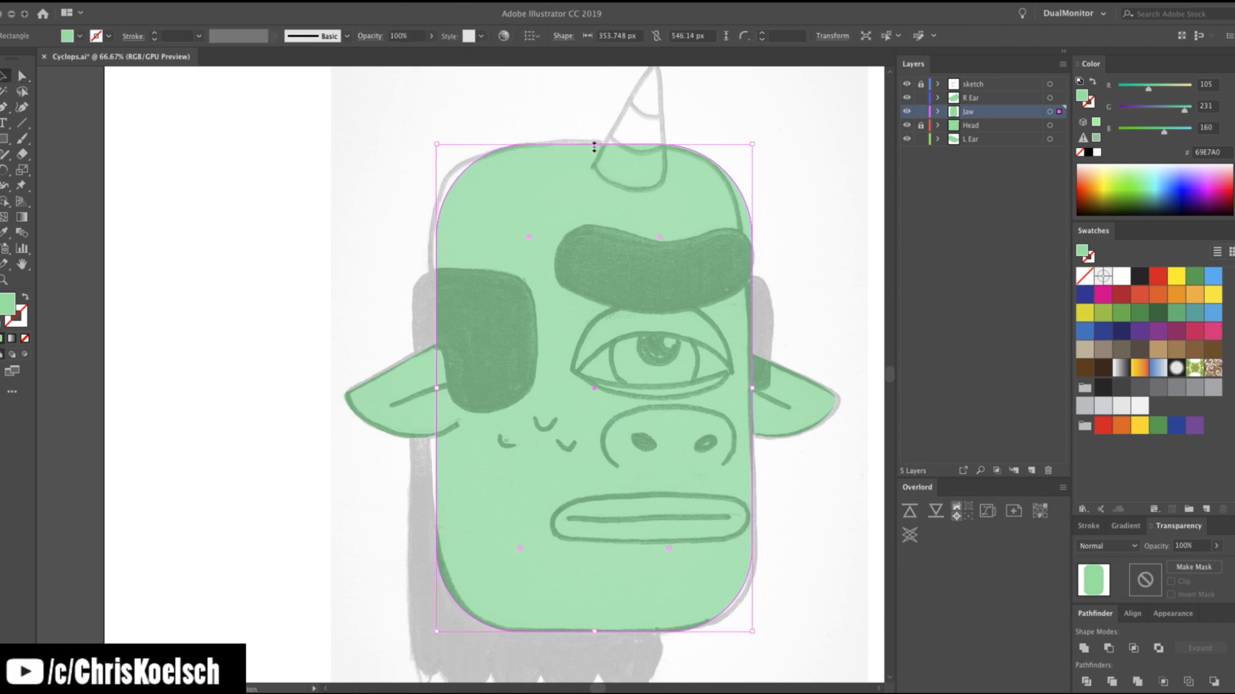
Shorten the Jaw shape from its top edge to about 240 px tall and square off its two top corners to 0 px.
left_click_drag(593, 147, 594, 418)
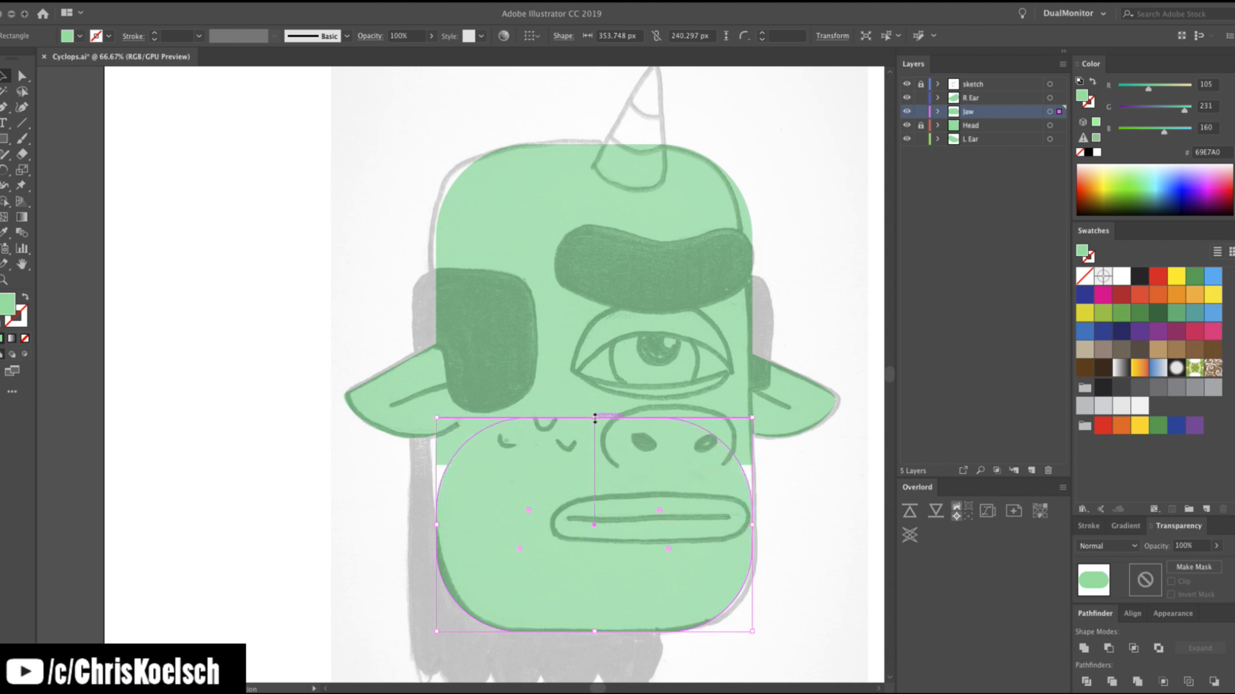
key("a")
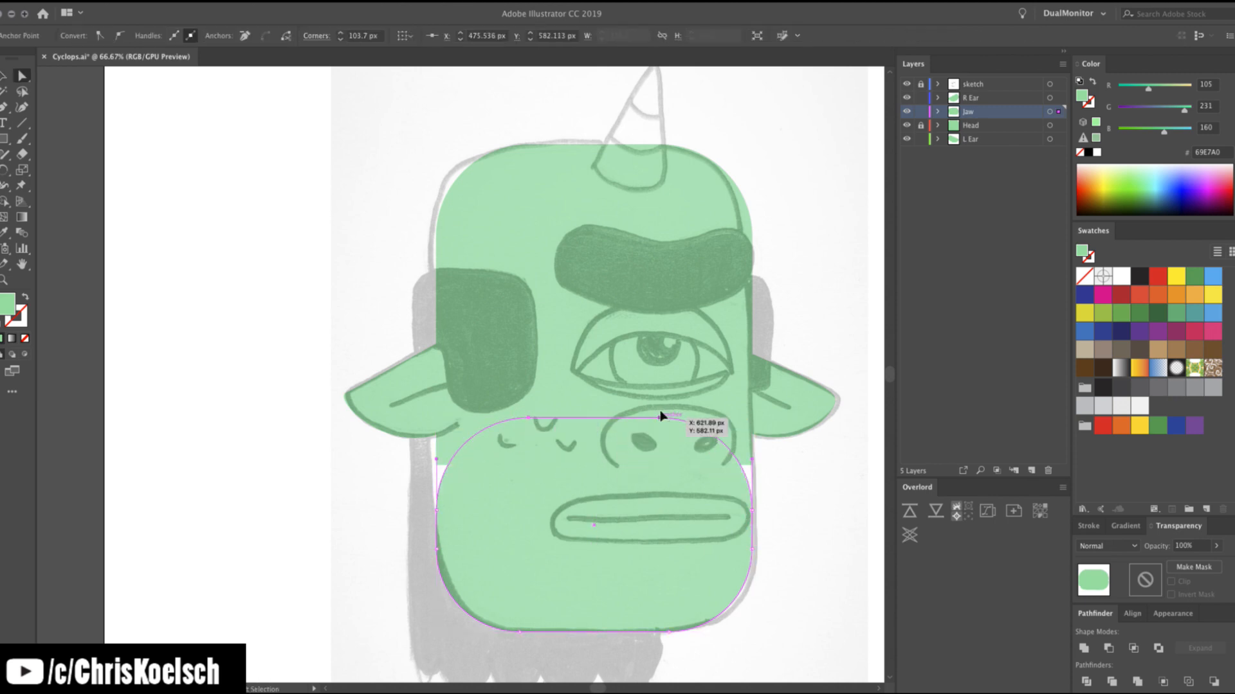
left_click(661, 417, "shift")
left_click_drag(659, 510, 772, 419)
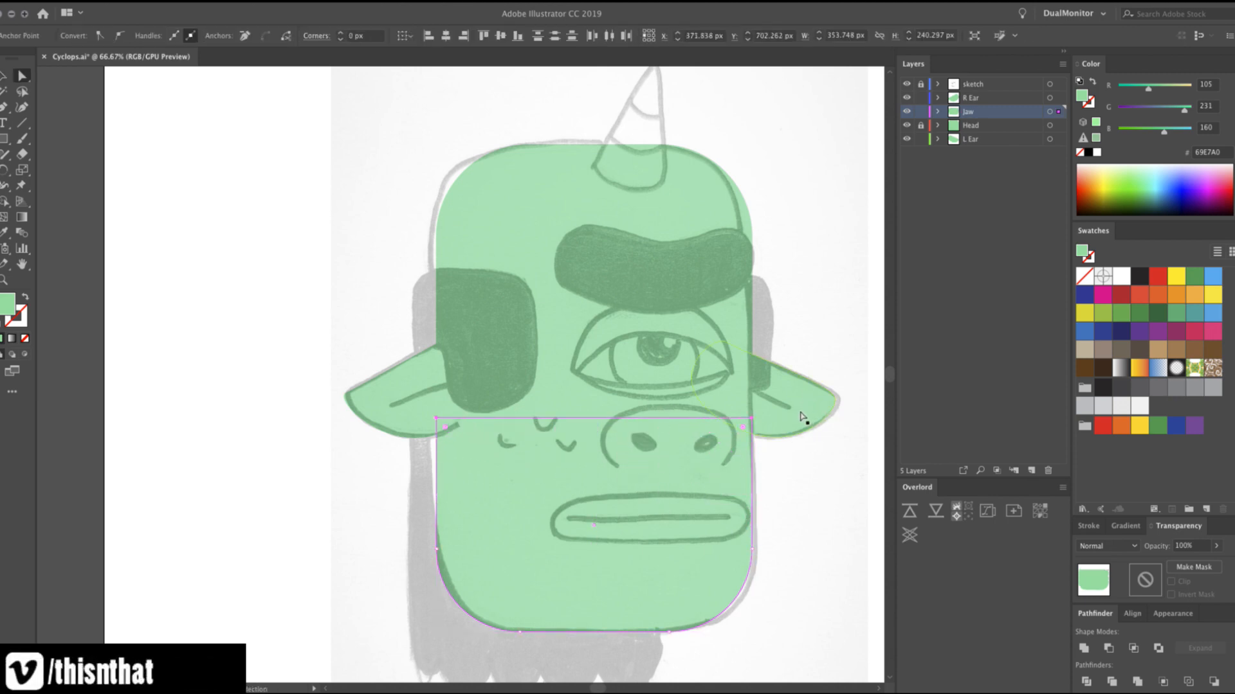
key("v")
left_click(796, 485)
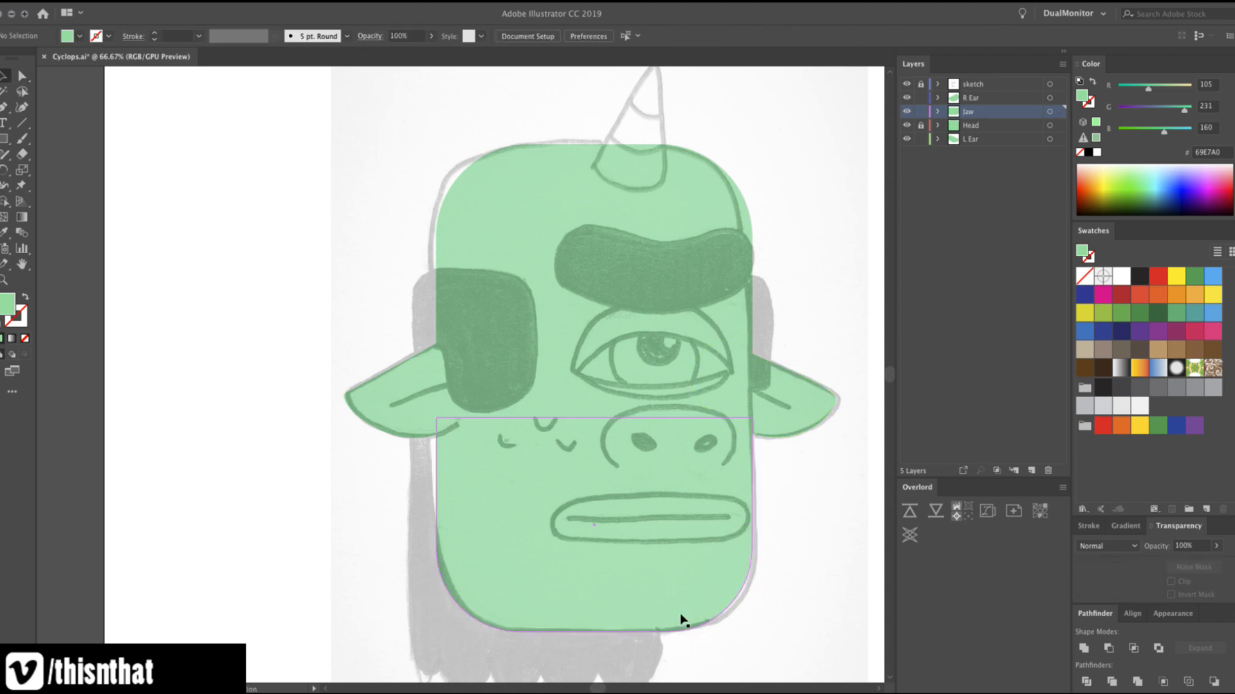
Unlock the Head layer and widen the head shape to about 399 px by extending its left side.
left_click(592, 518, "alt+super")
left_click(479, 421)
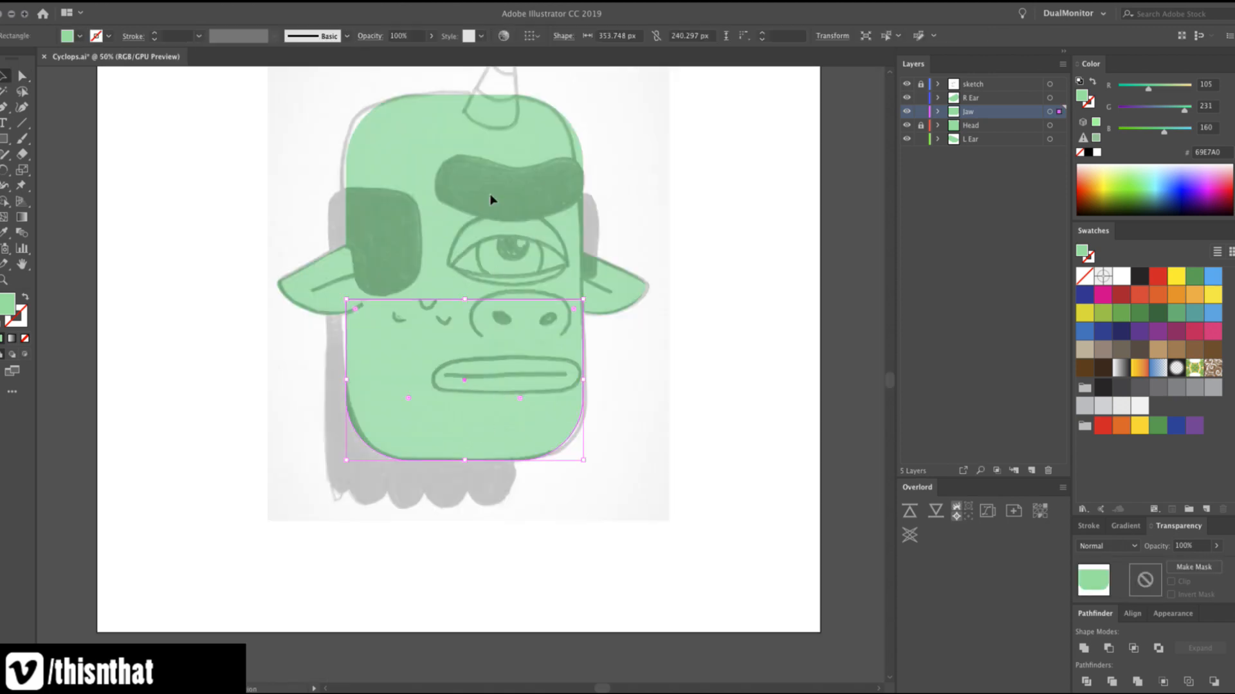
left_click(430, 140)
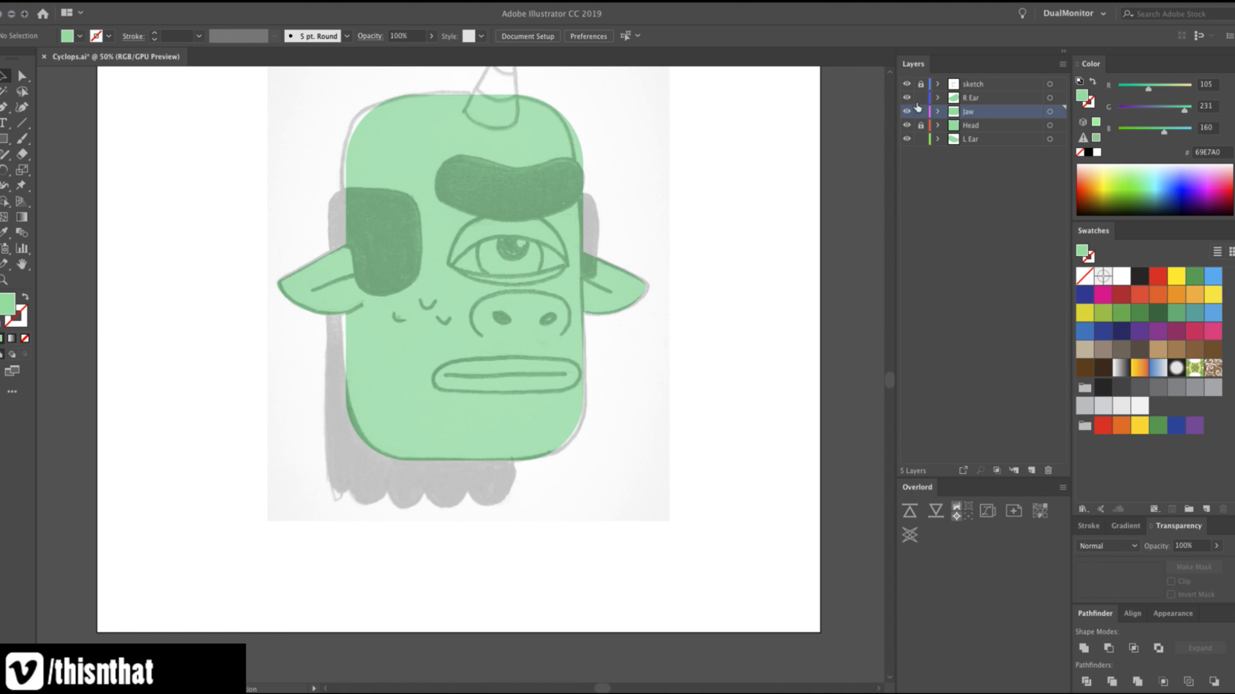
left_click(464, 204)
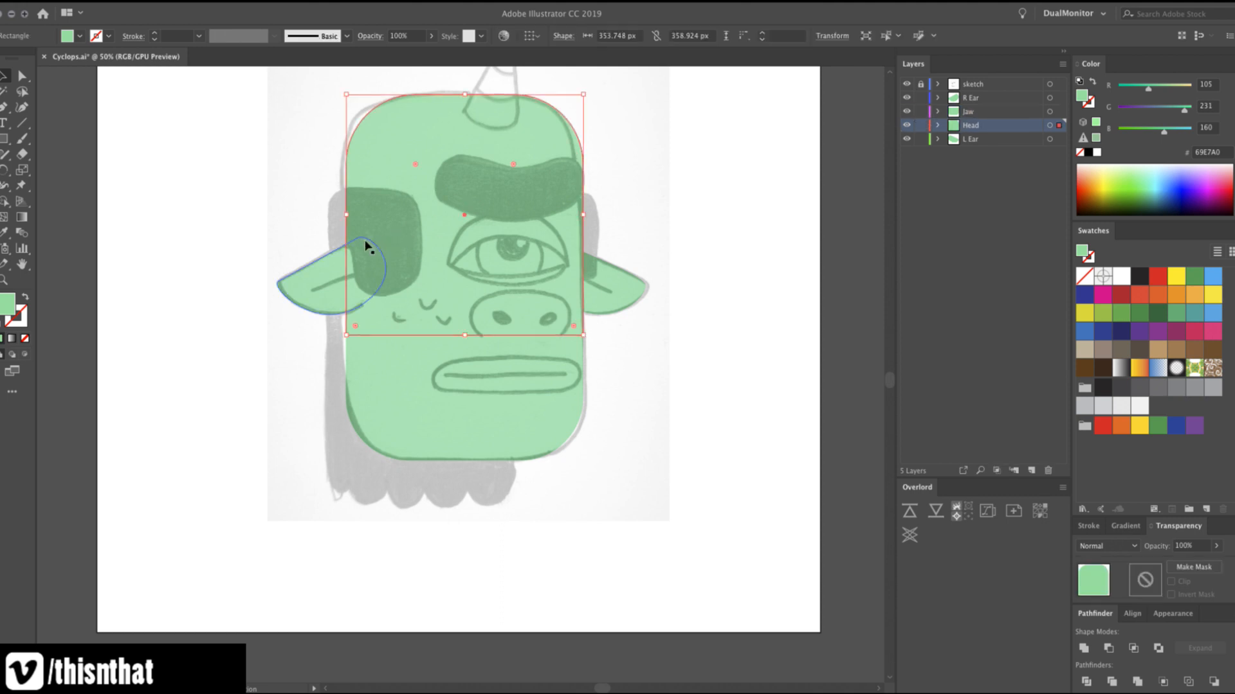
left_click_drag(346, 215, 315, 214)
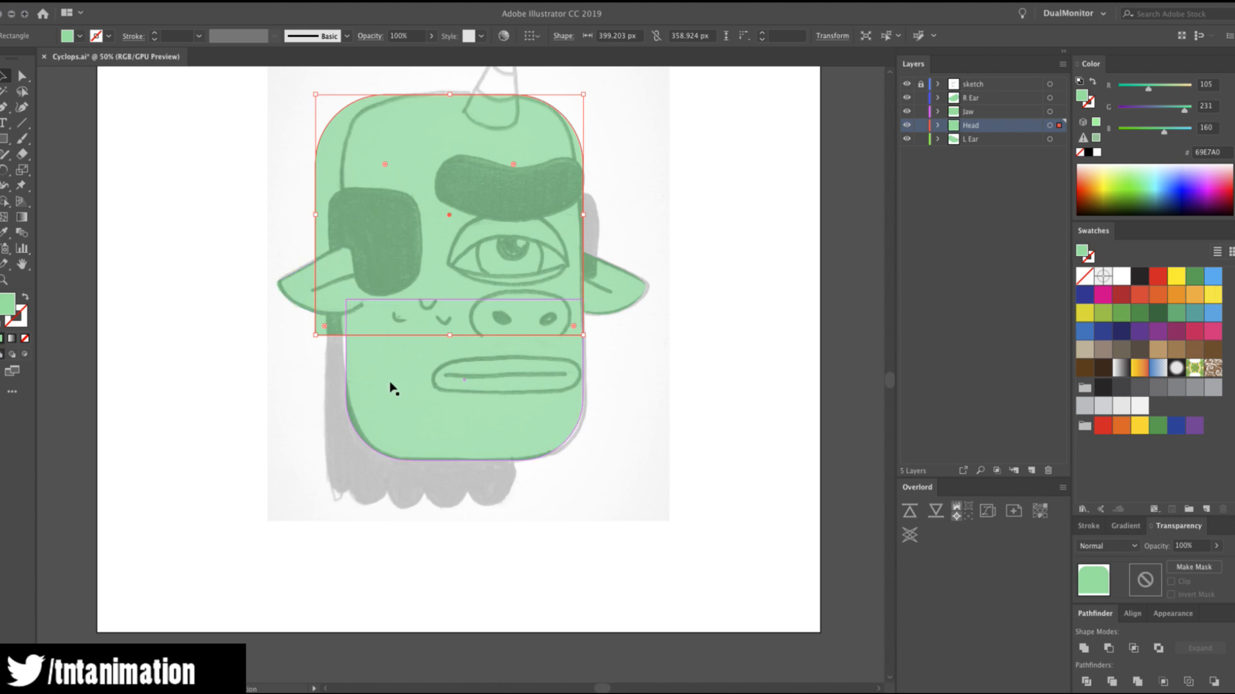
Round the two bottom corners of the head shape to a radius of about 85 px.
key("a")
left_click(315, 334)
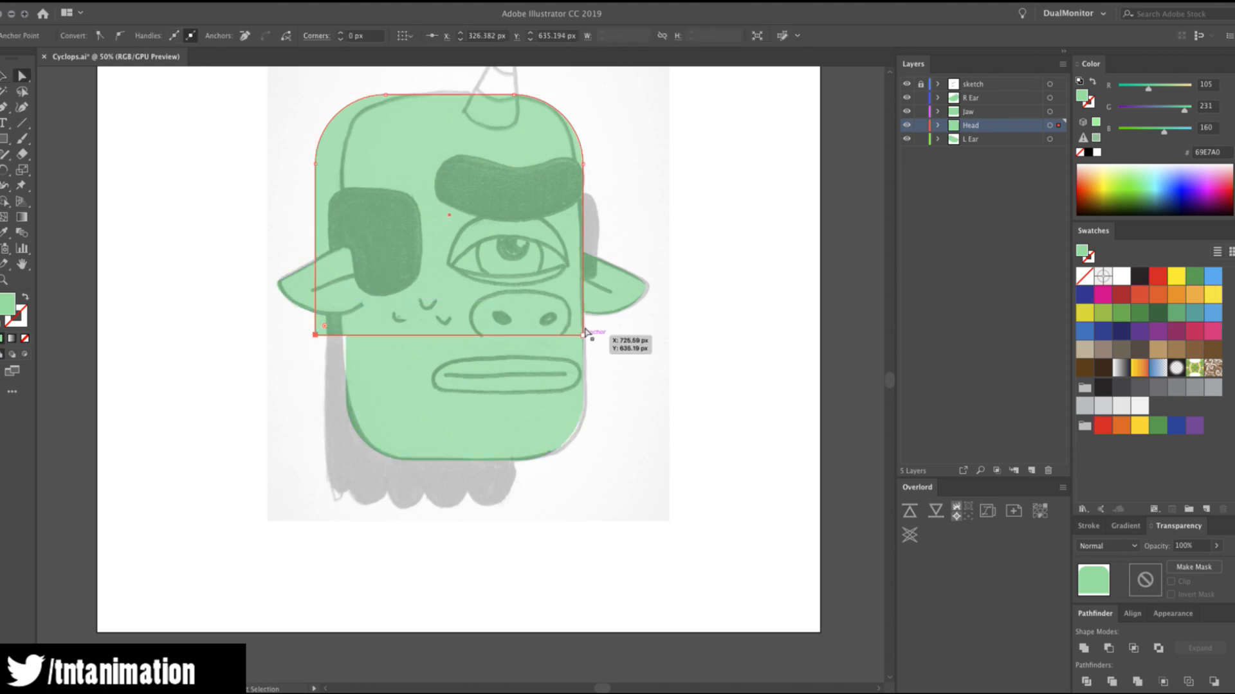
left_click(583, 335, "shift")
left_click_drag(573, 326, 558, 281)
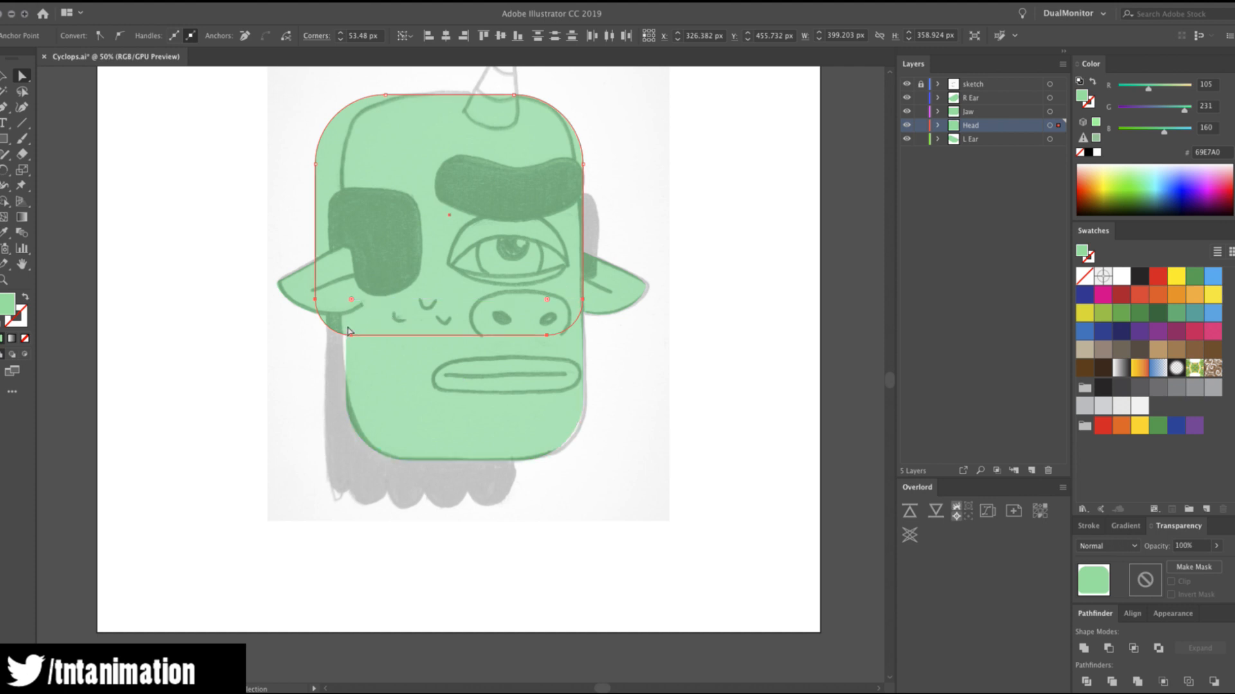
left_click(357, 328)
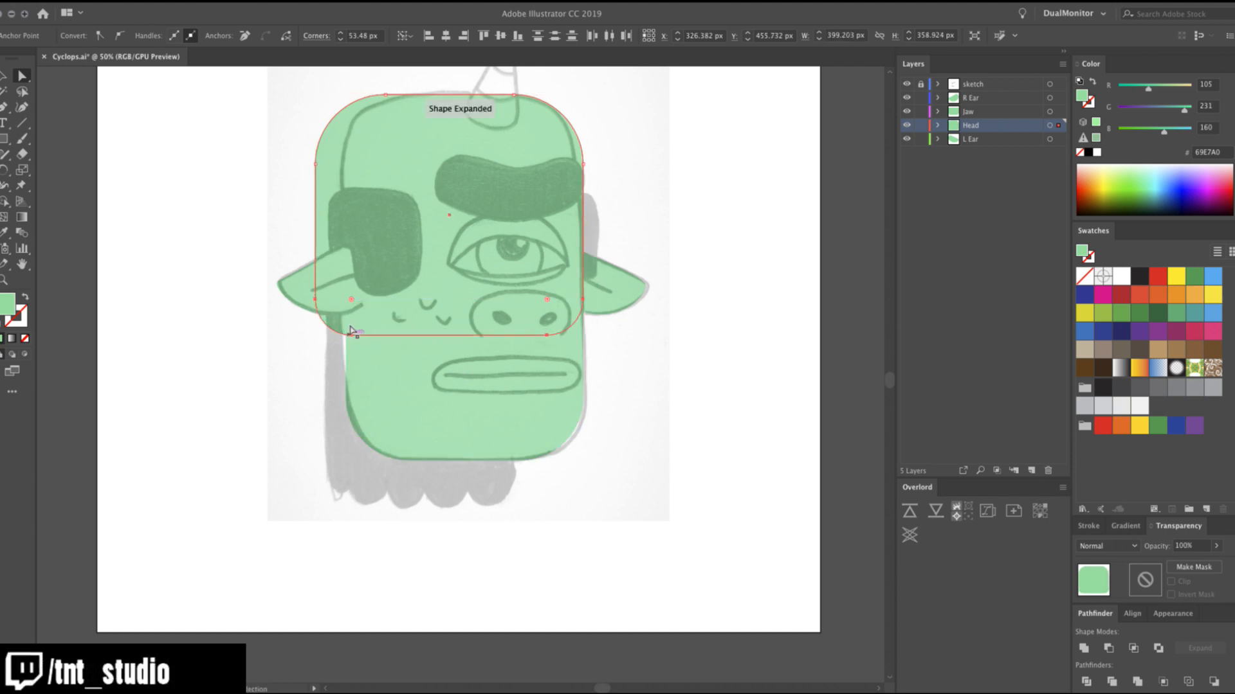
left_click_drag(353, 298, 374, 277)
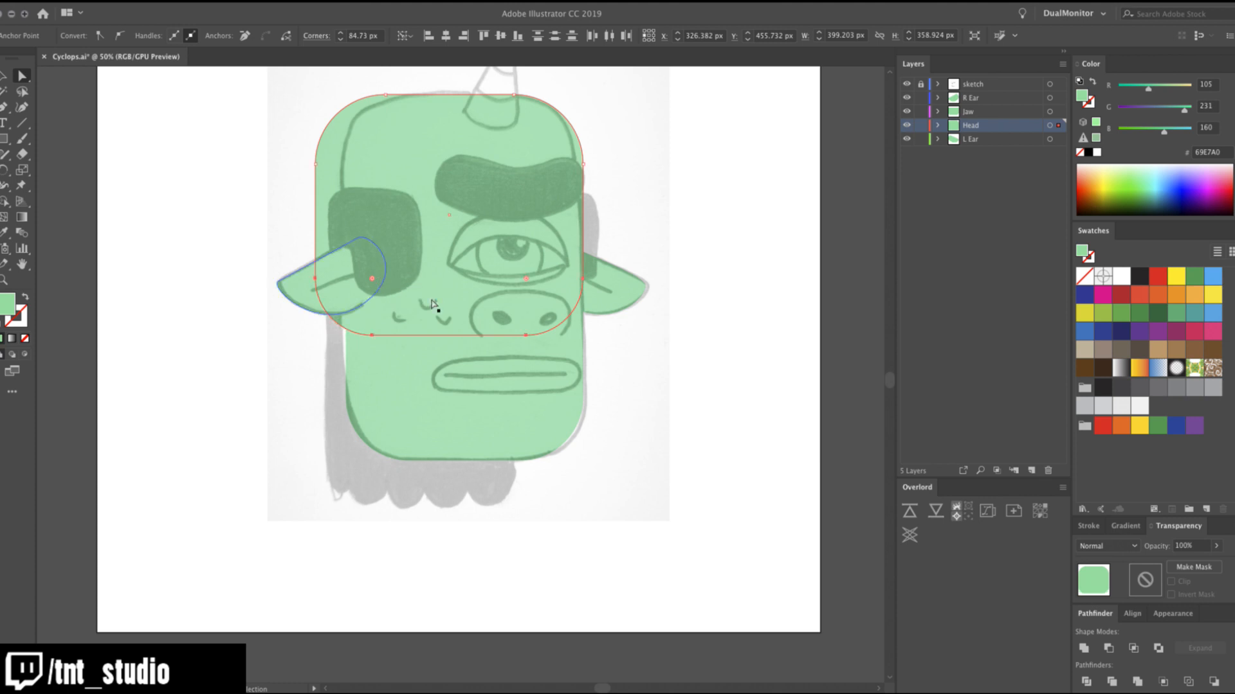
Extend the Jaw shape's top edge upward behind the eye area so the shape is about 282 px tall.
key("v")
left_click(444, 386)
left_click_drag(464, 299, 467, 273)
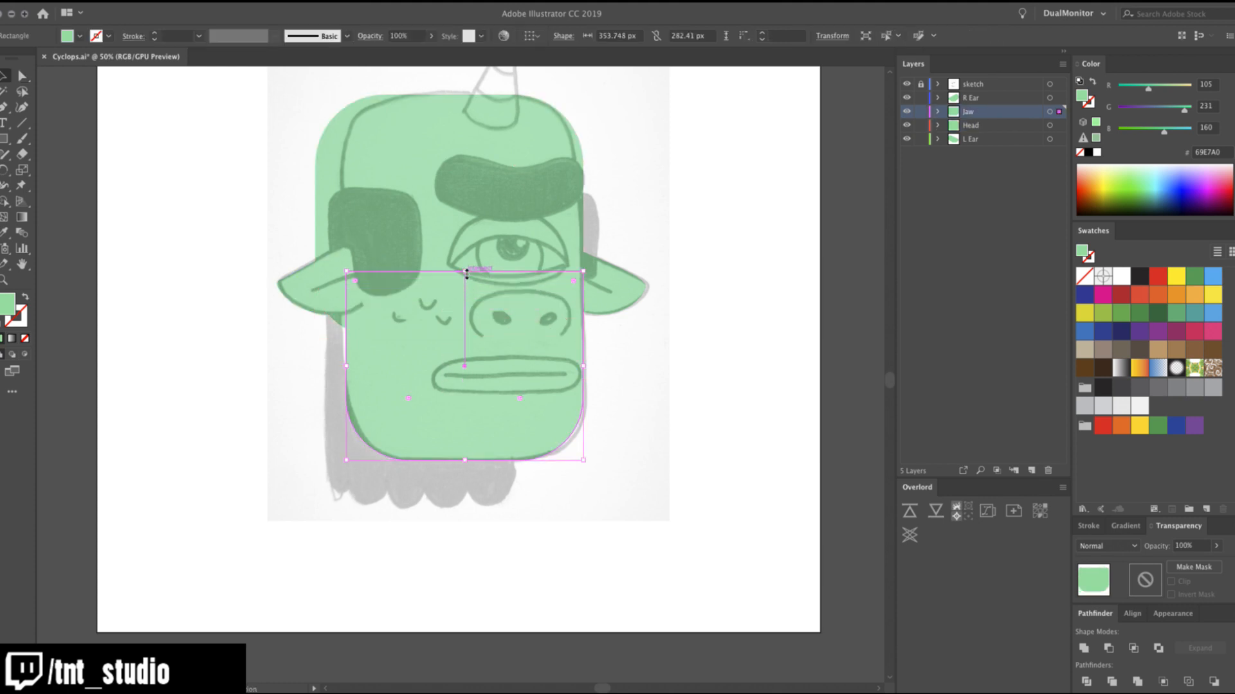
mouse_move(467, 461)
left_mouse_down()
mouse_move(463, 560)
mouse_move(476, 485)
mouse_move(468, 445)
left_mouse_up()
mouse_move(474, 486)
left_mouse_down()
mouse_move(479, 524)
mouse_move(489, 493)
mouse_move(499, 524)
mouse_move(504, 462)
left_mouse_up()
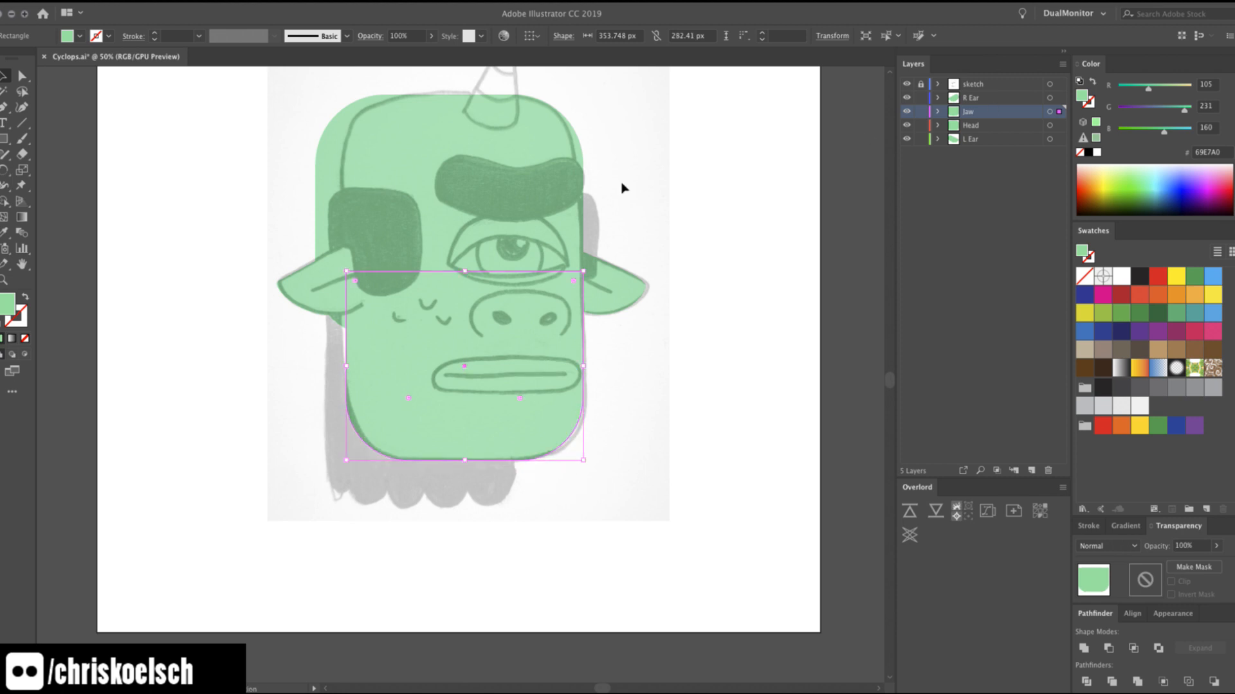
Give both the head and jaw shapes a black stroke with a weight of 3 pt.
left_click(477, 152)
left_click(463, 350, "shift")
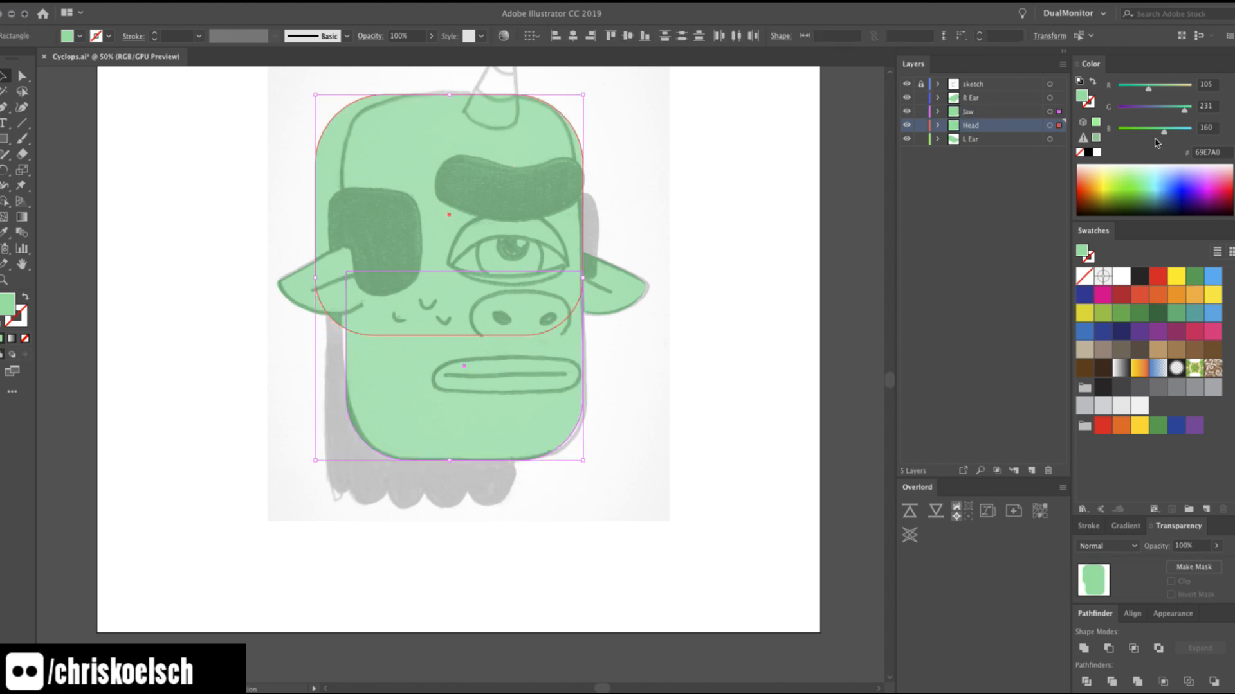
key("x")
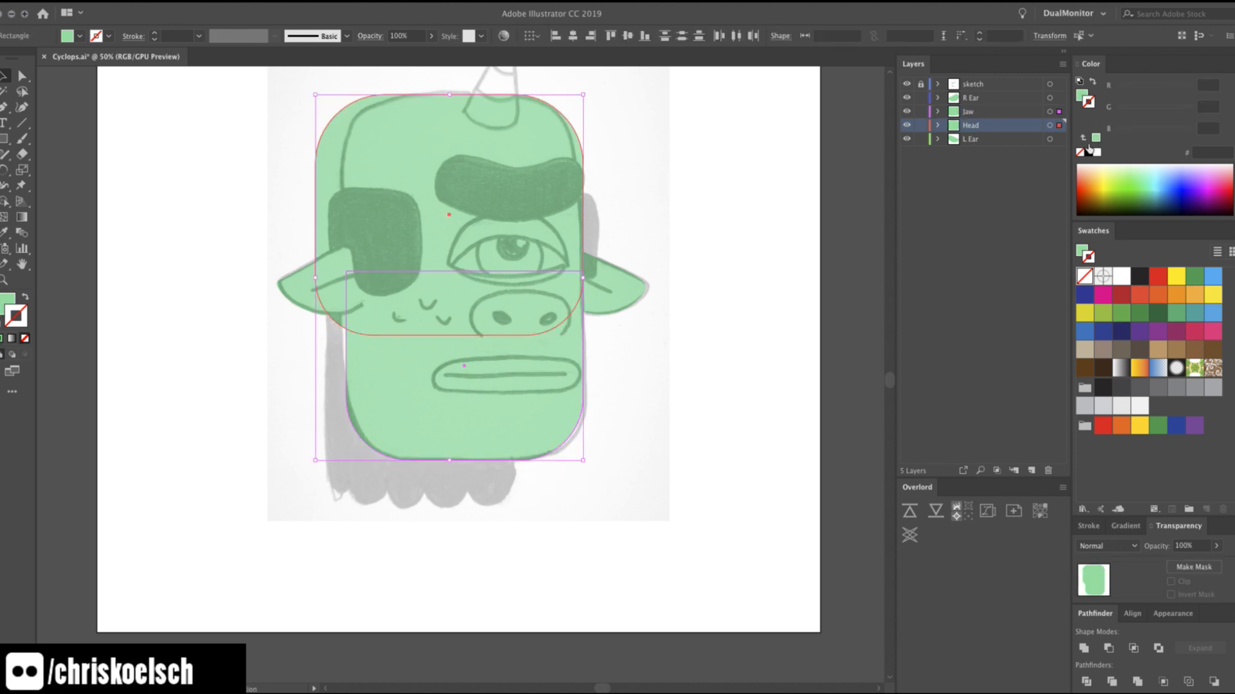
left_click(1140, 277)
left_click_drag(1128, 131, 1095, 95)
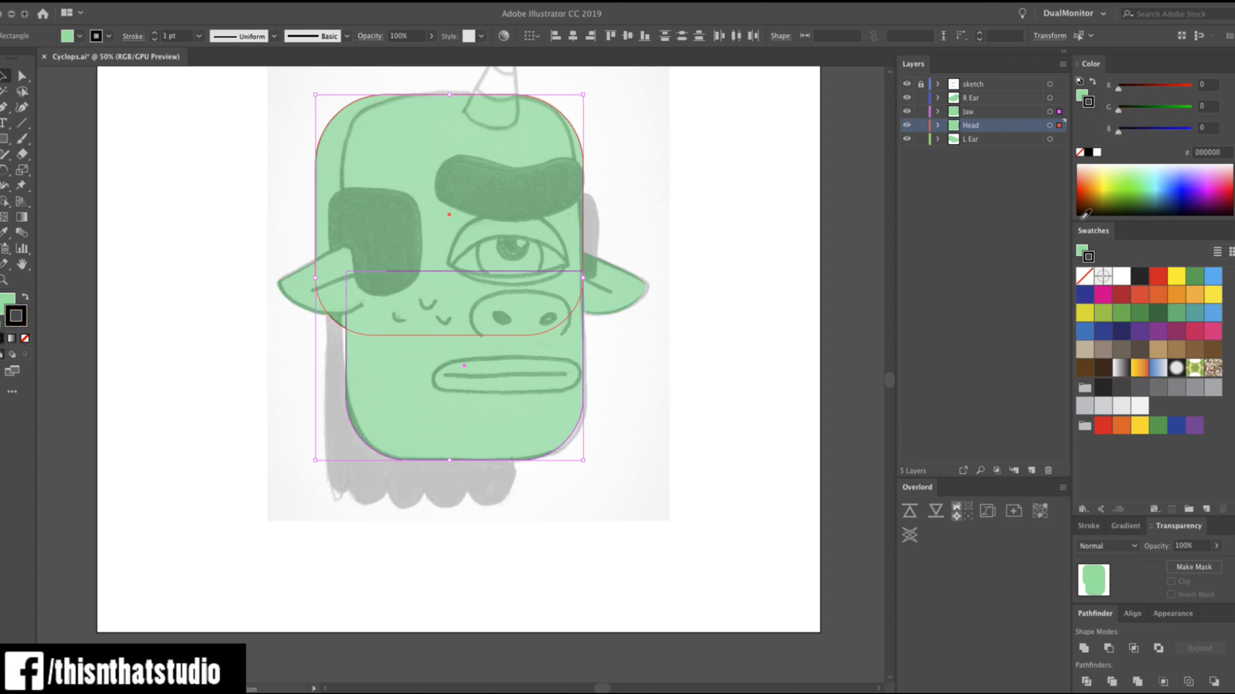
left_click(1088, 525)
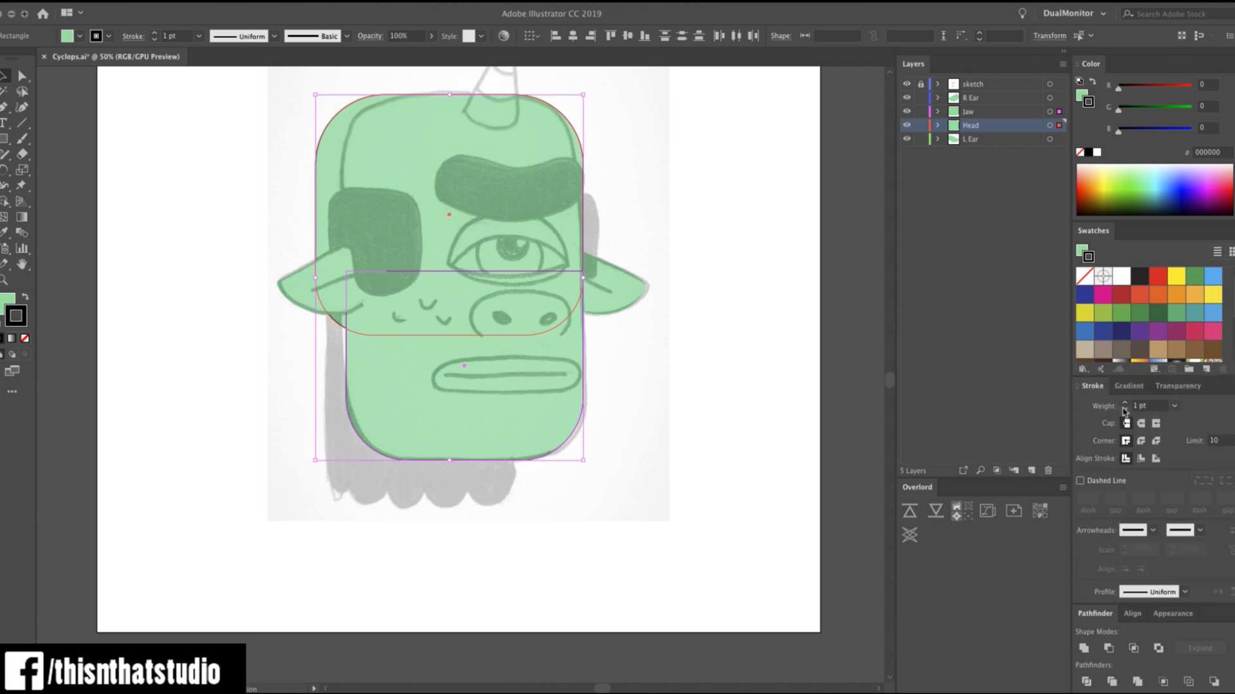
left_click(1126, 403)
left_click(1125, 403)
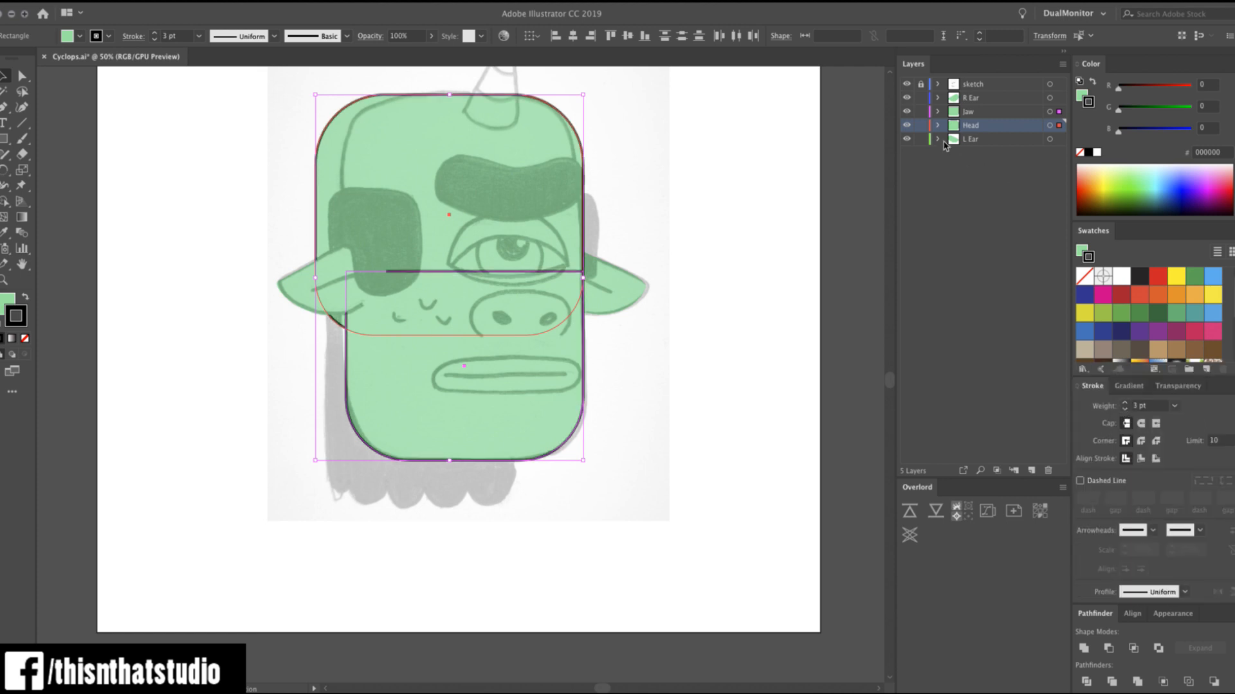
Hide the sketch layer and move the Jaw layer beneath the Head layer.
left_click(907, 83)
left_click(607, 196)
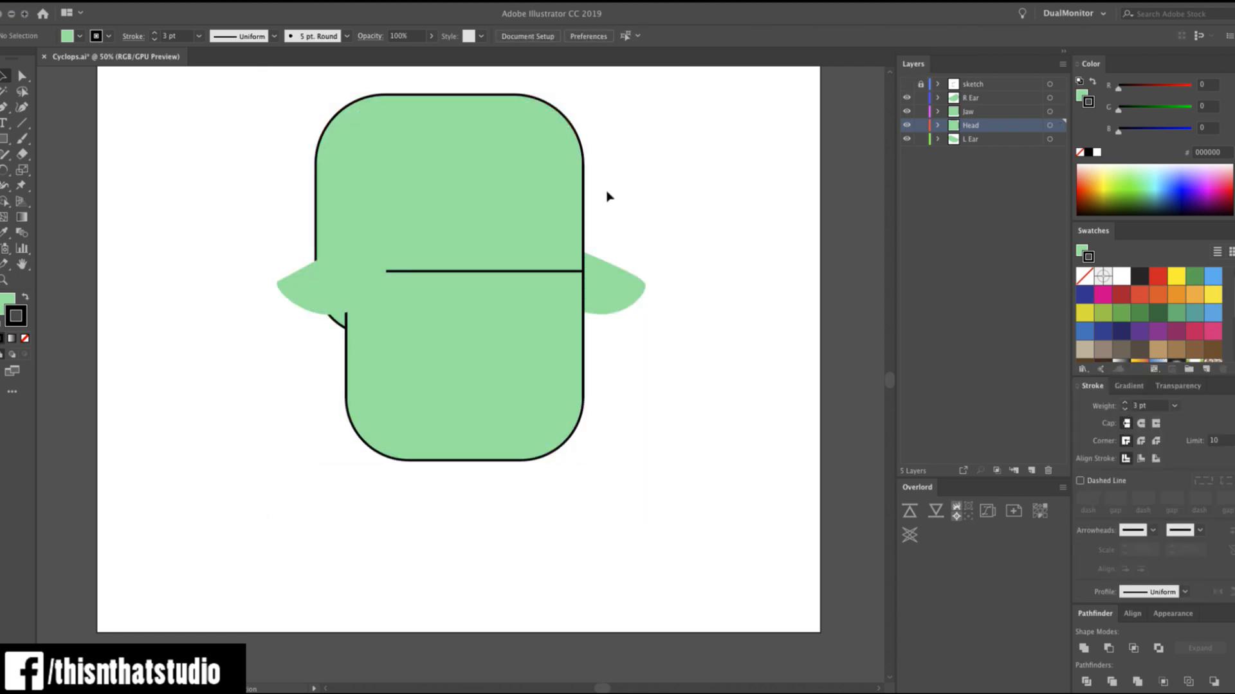
left_click(542, 374)
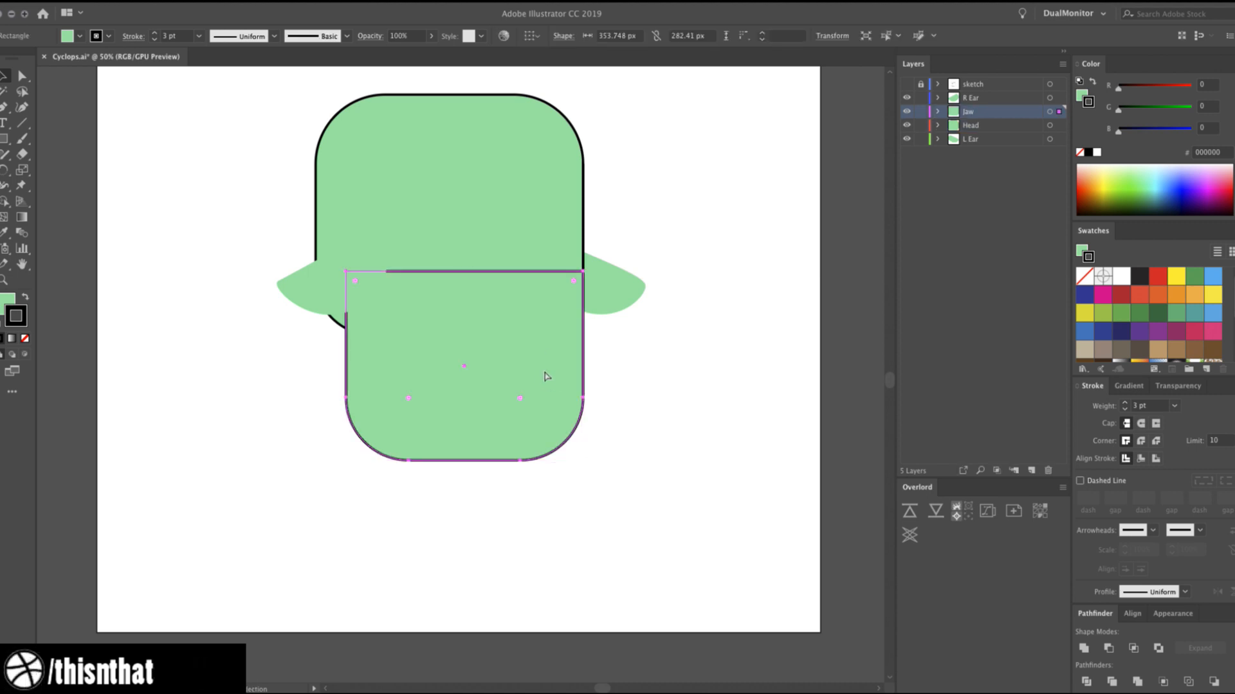
left_click_drag(974, 116, 975, 130)
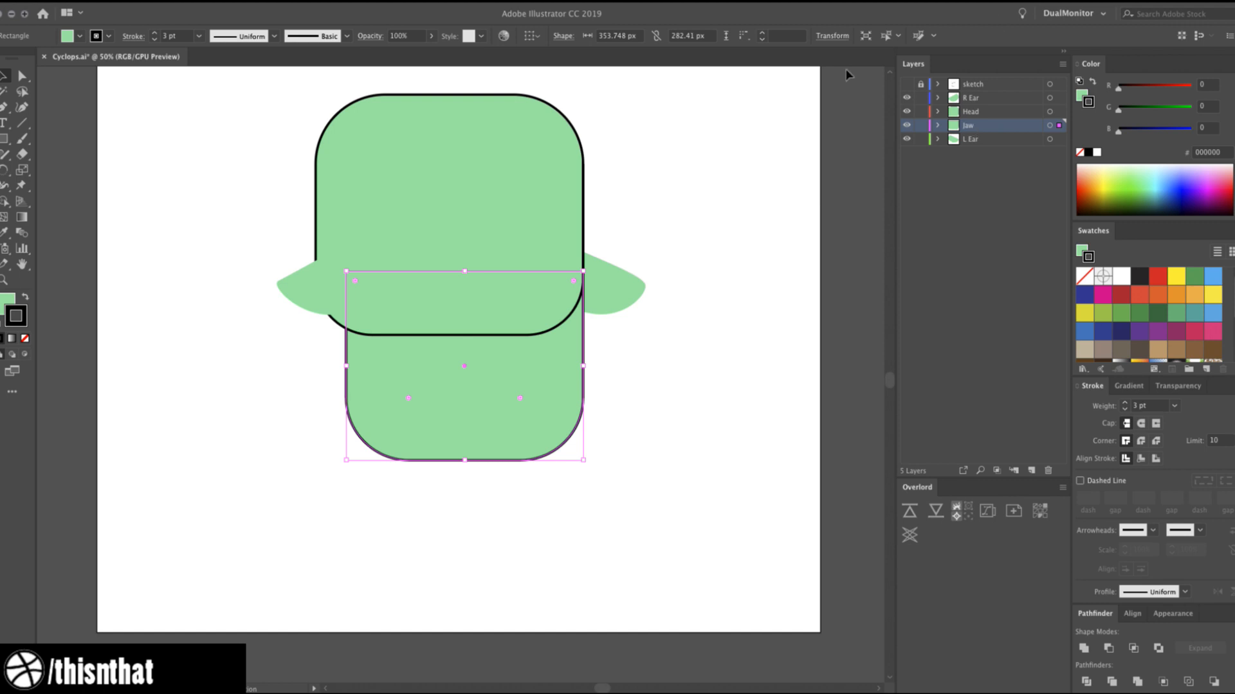
Split the head into two shapes stacked in place, one with only the green fill and one with only the black stroke.
left_click(588, 206)
left_click(486, 241)
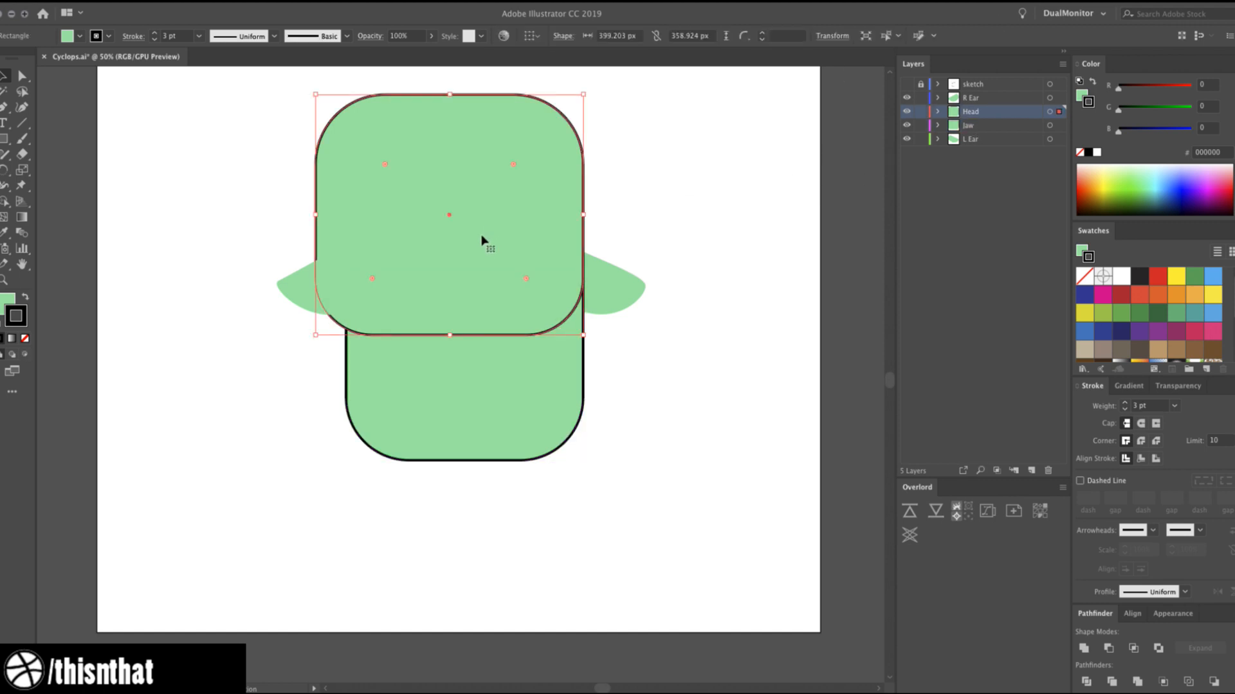
key("a")
key("x")
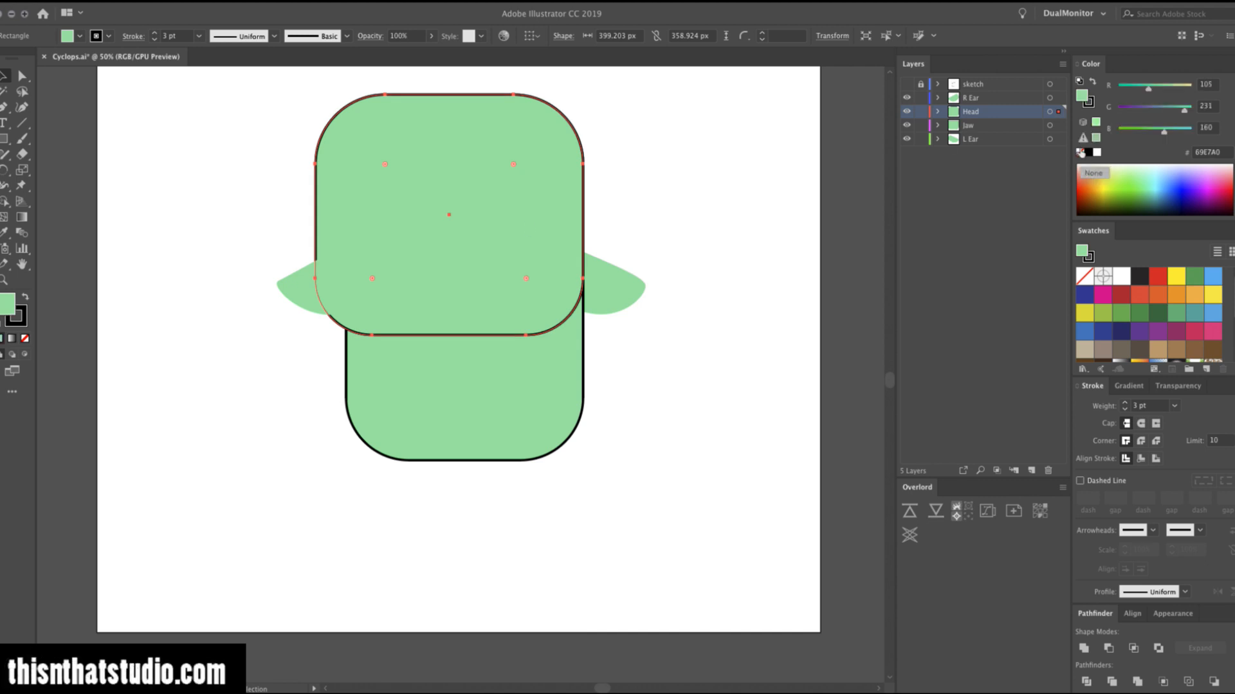
key("x")
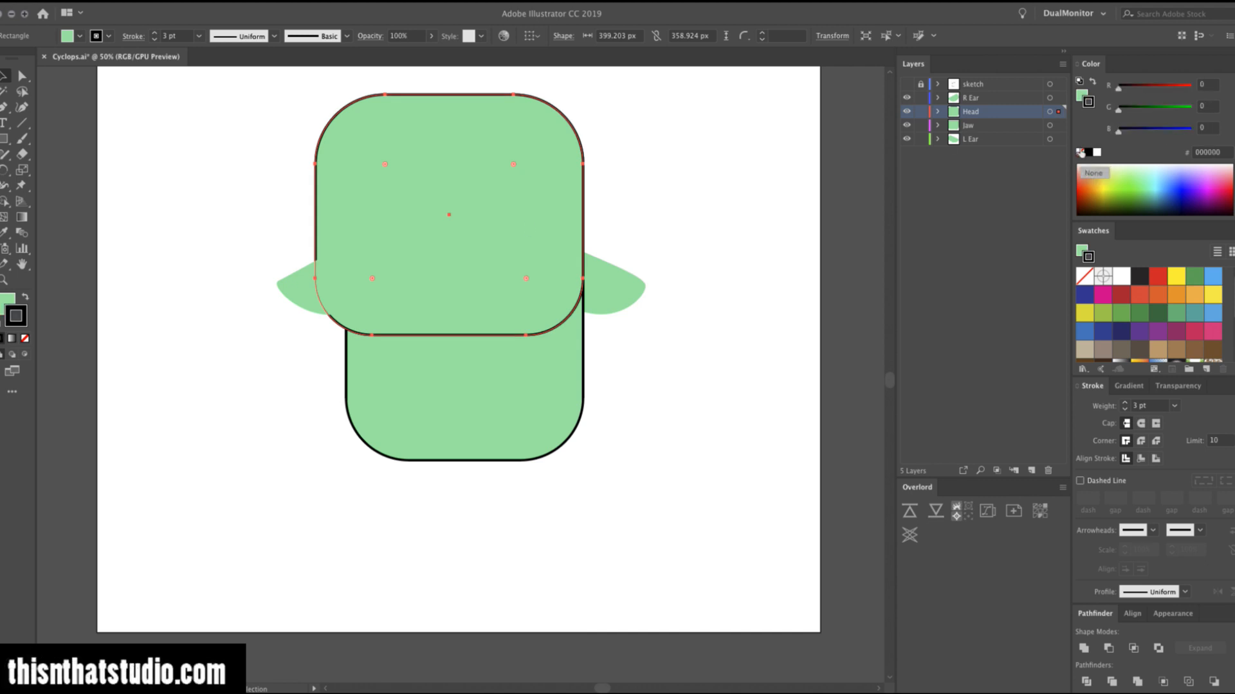
key("v")
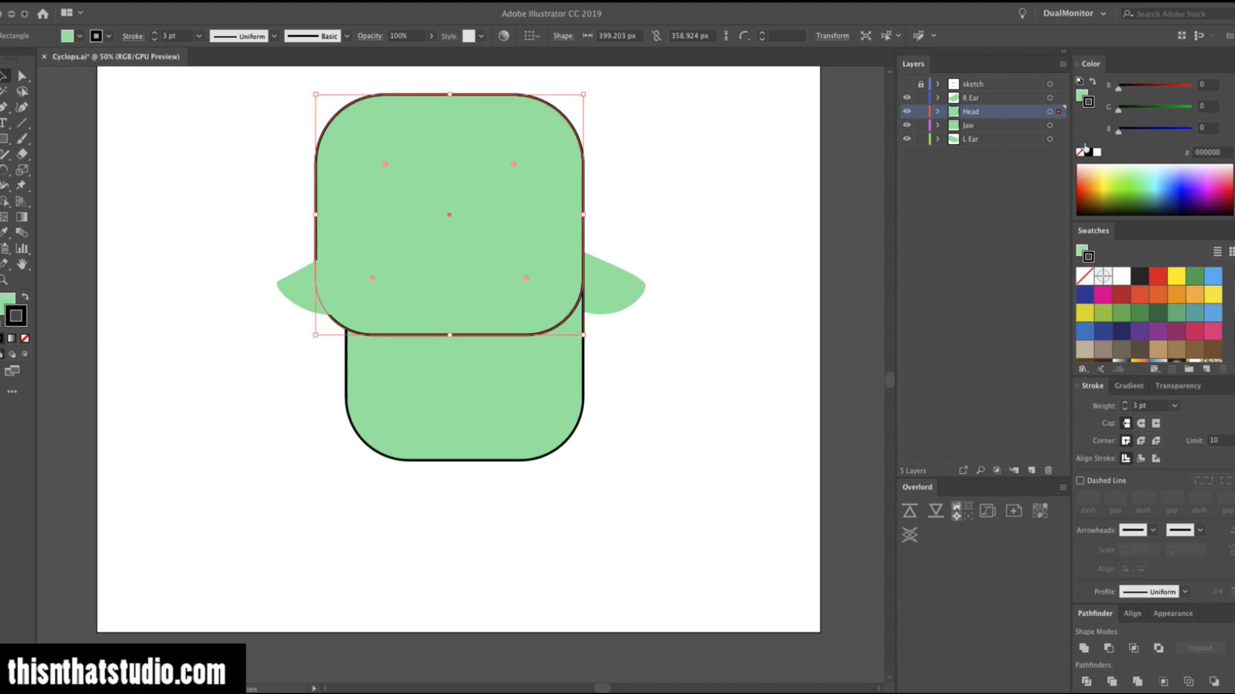
left_click(1082, 151)
Cut the head outline with the Scissors tool on its lower edge and right side, and delete the segment between the cuts.
key("c")
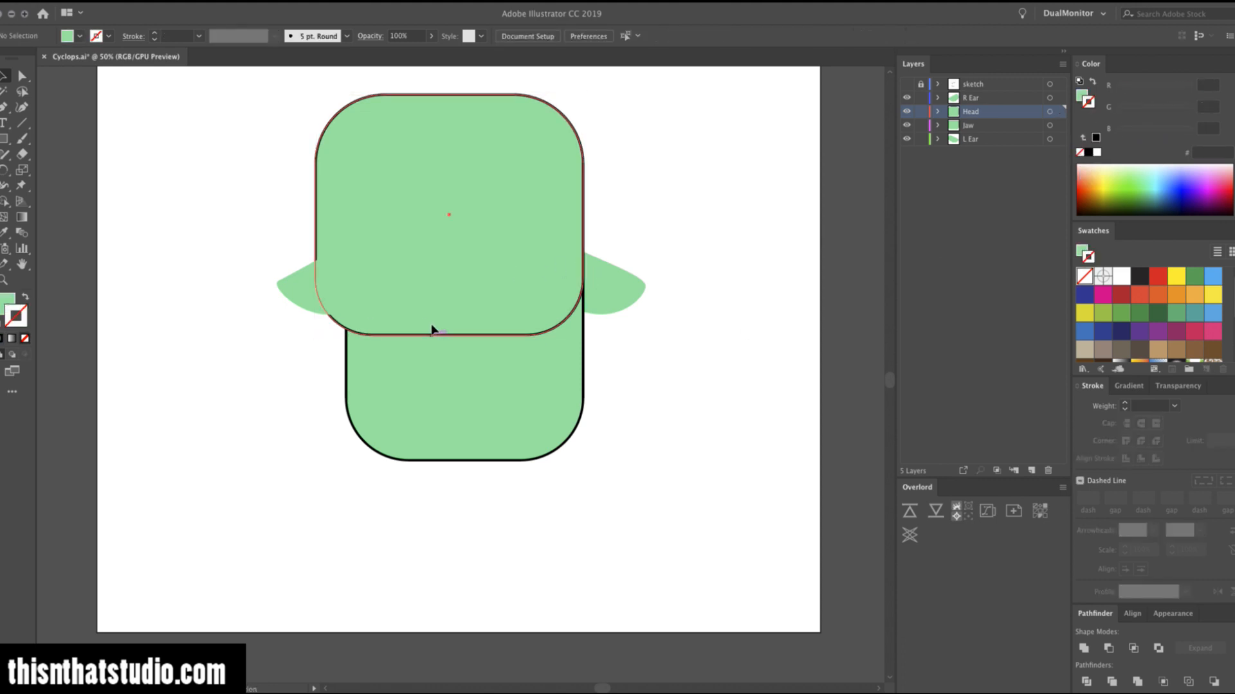
left_click(386, 335)
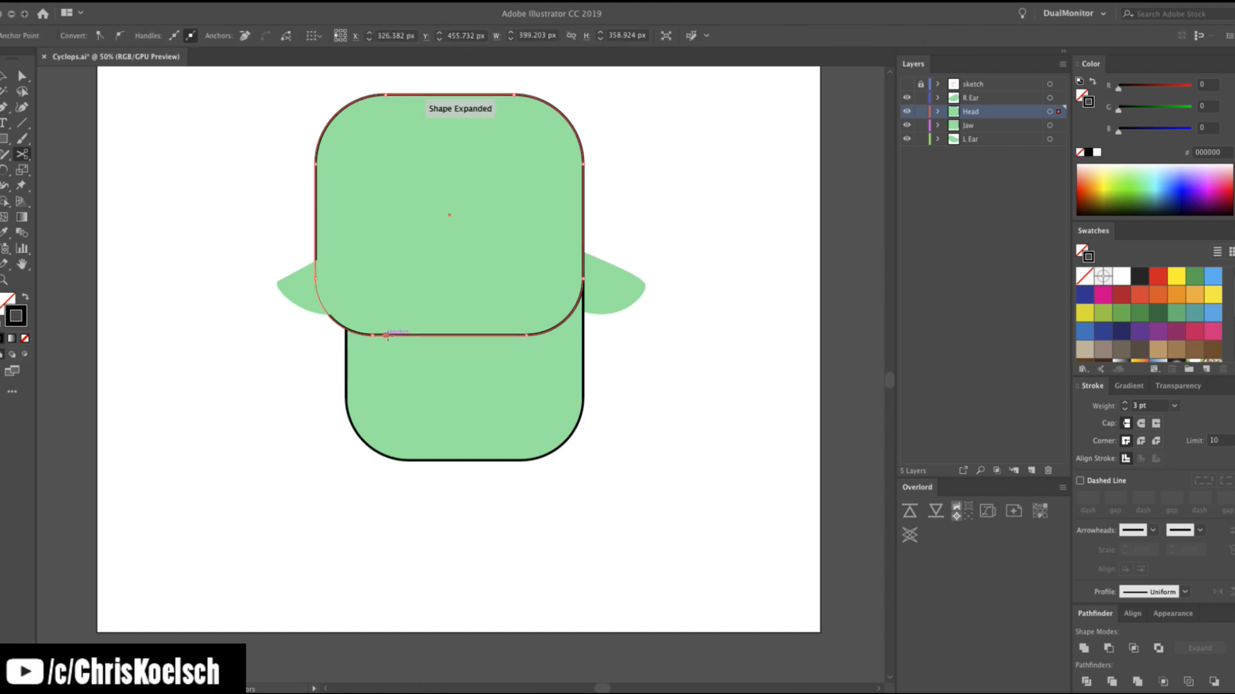
left_click(582, 279)
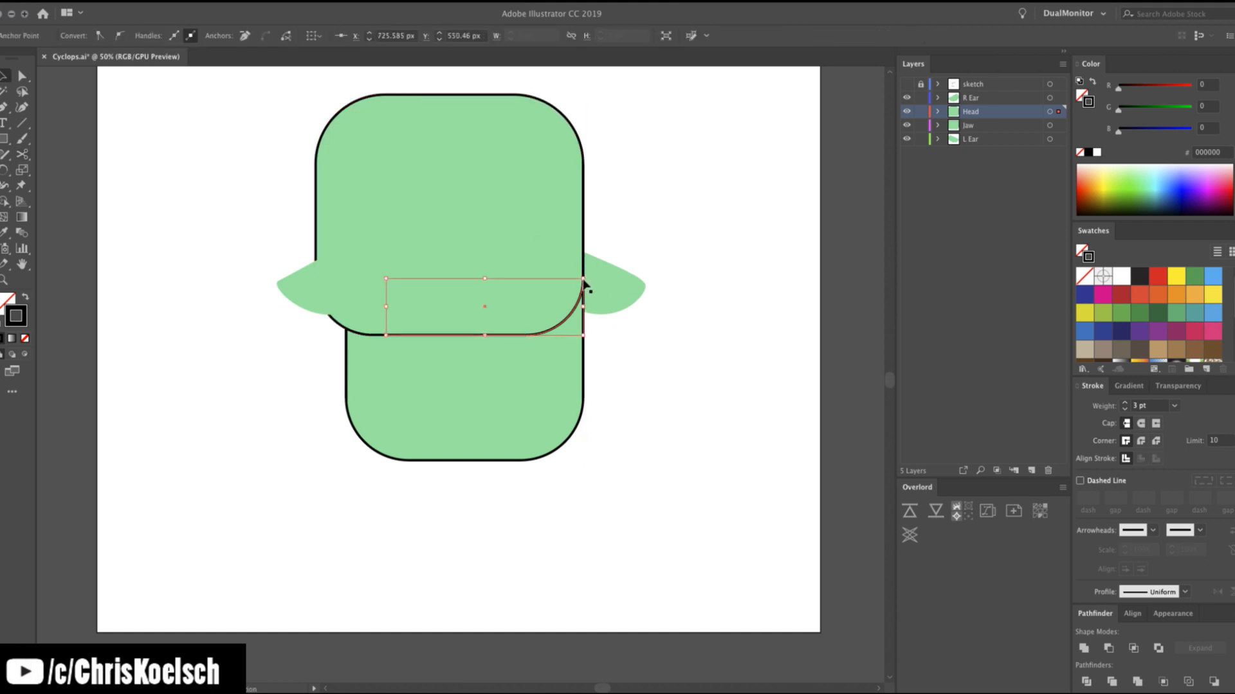
key("Delete")
key("Delete")
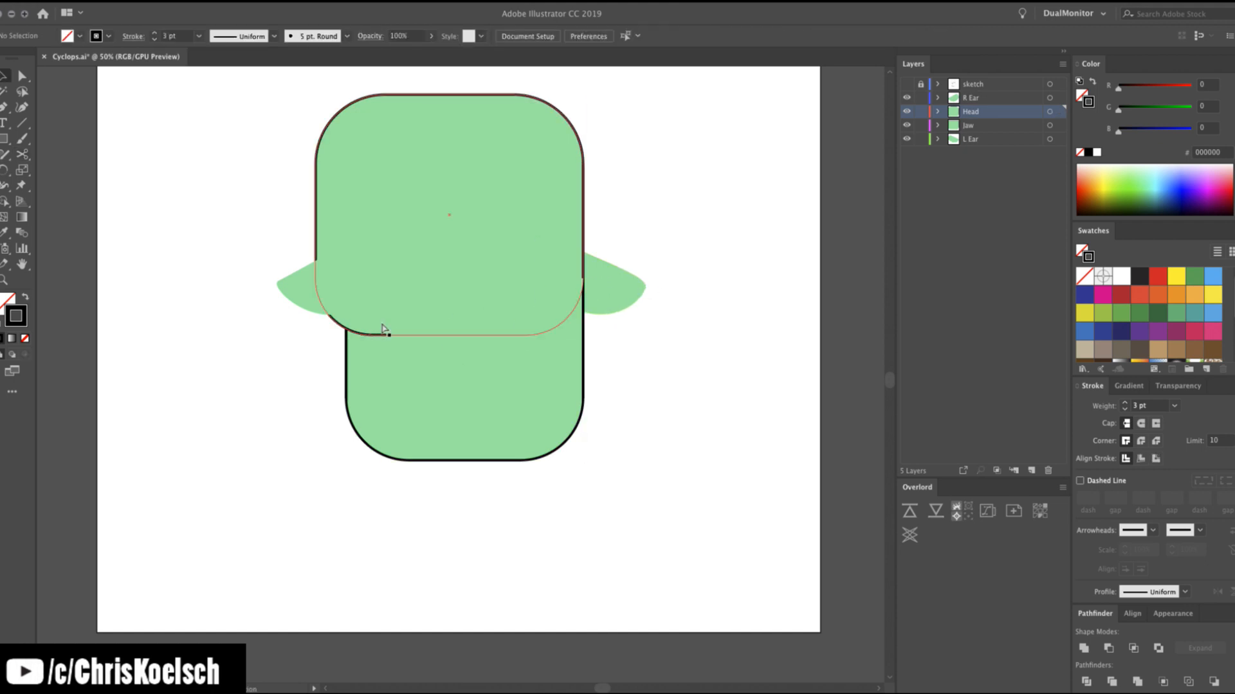
Remove the end anchor of the head outline at the lower cut so the line stops at the corner curve.
key("a")
left_click(387, 333)
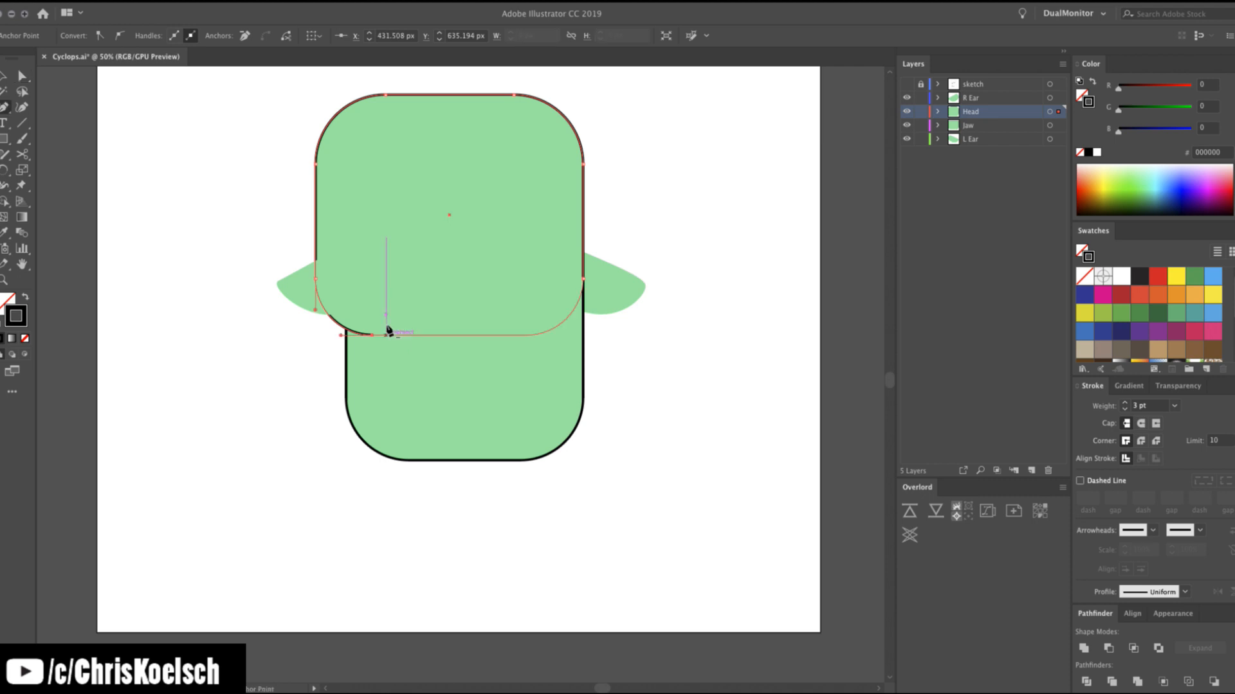
left_click(664, 341)
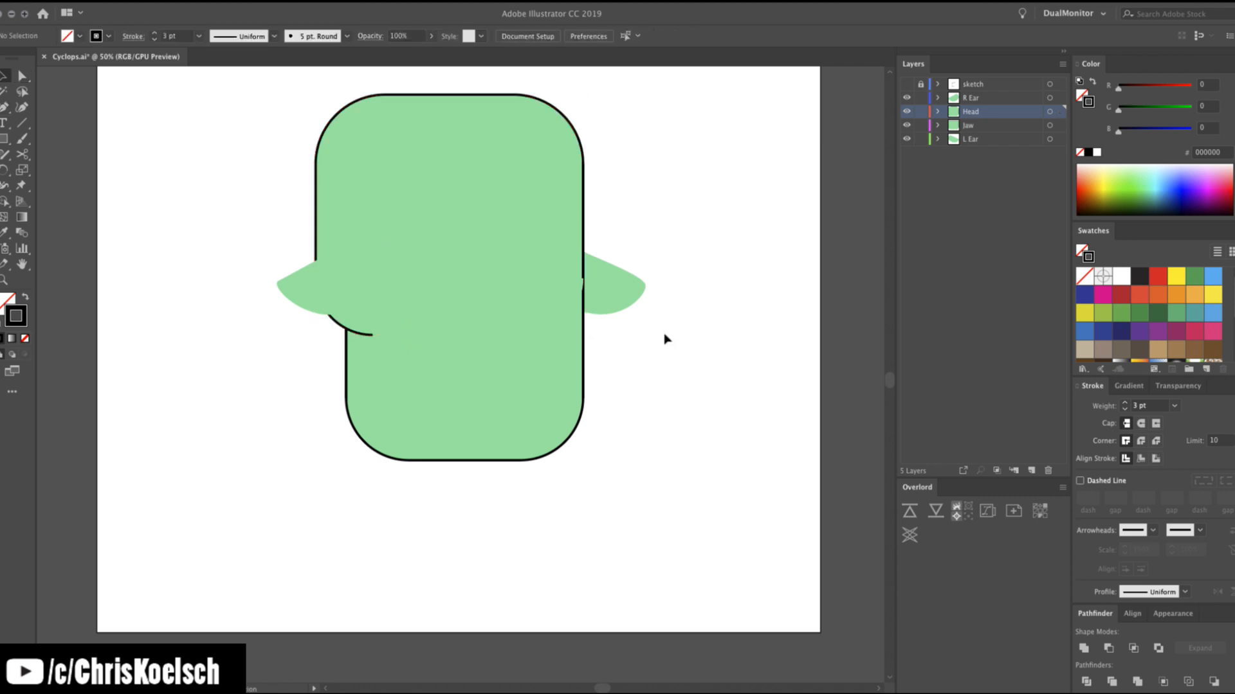
Try to move the jaw's upper right corner anchor slightly down along the side of the head, and undo it.
left_click(563, 291)
left_click(574, 319)
key("a")
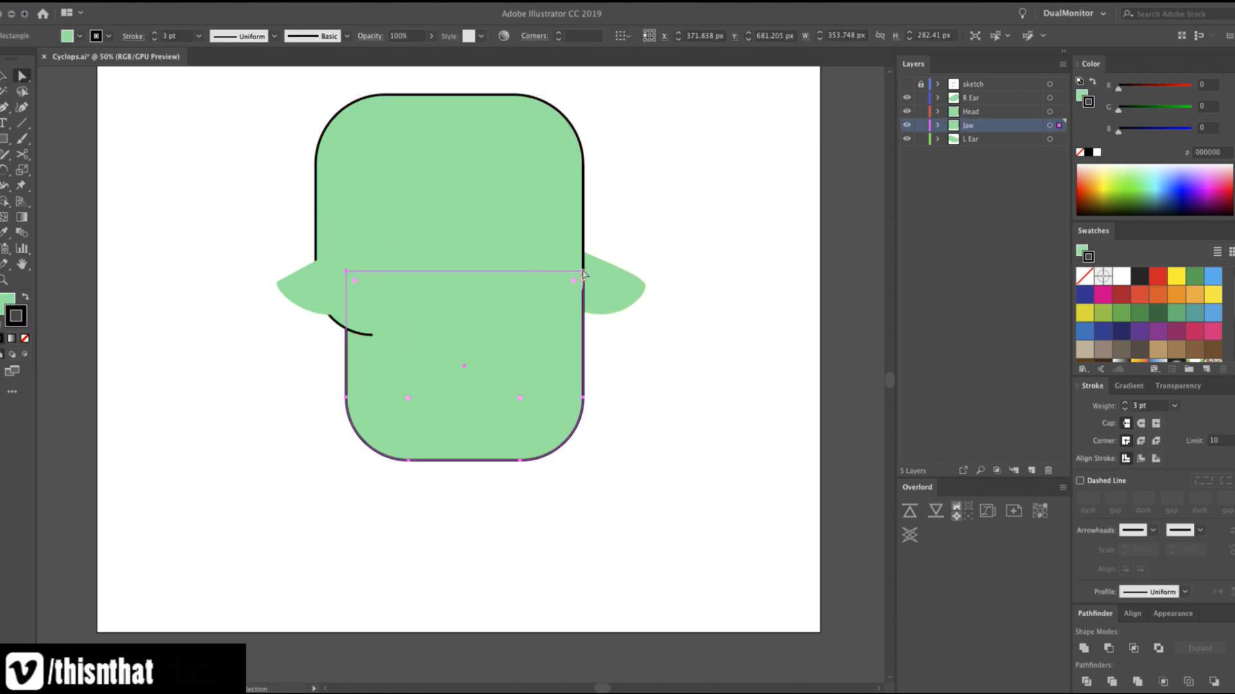
left_click_drag(583, 272, 584, 294)
key("super+z")
left_click(583, 261)
left_click(718, 288)
Stretch the jaw's rounded lower edge downward to a height of about 364 px, and undo the stretch.
key("z")
left_click(469, 314, "alt")
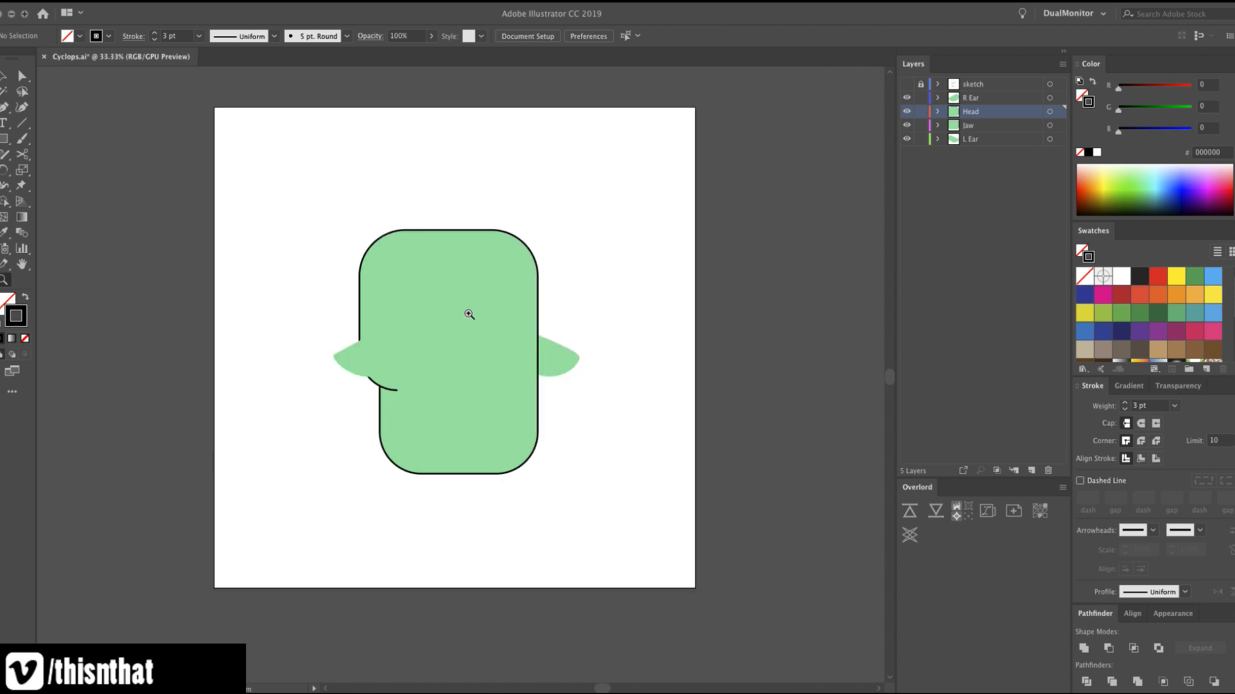
key("a")
left_click_drag(546, 429, 335, 519)
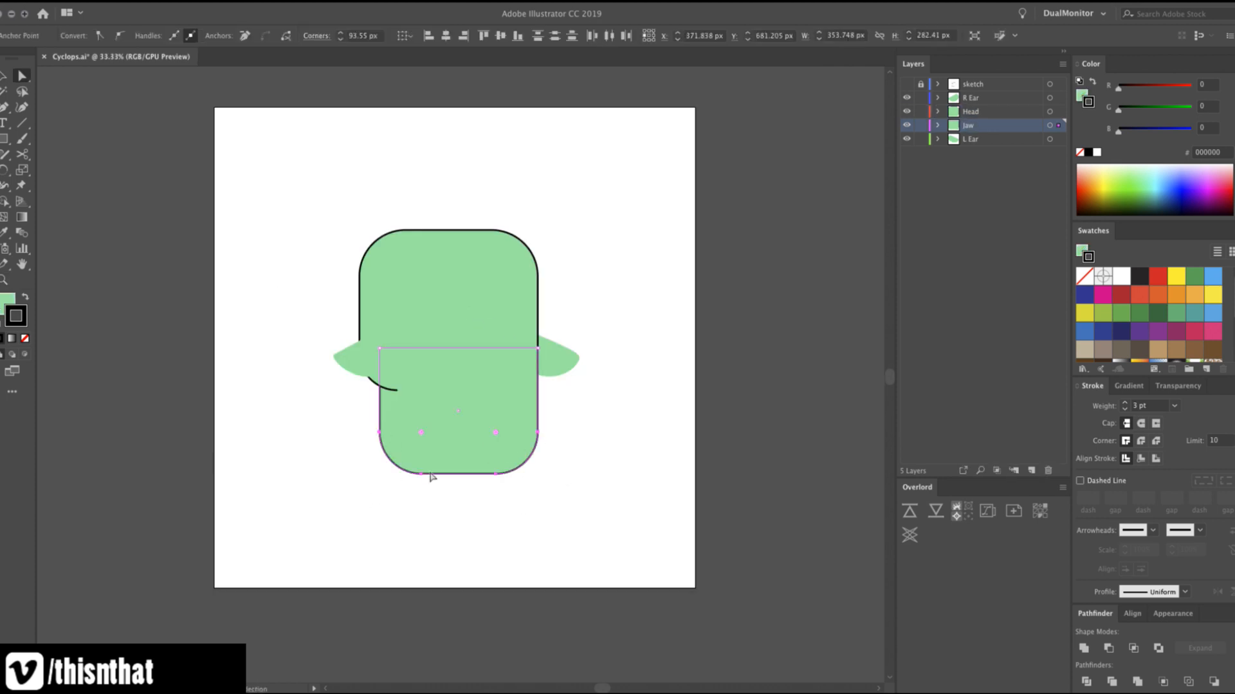
left_click_drag(418, 472, 421, 507)
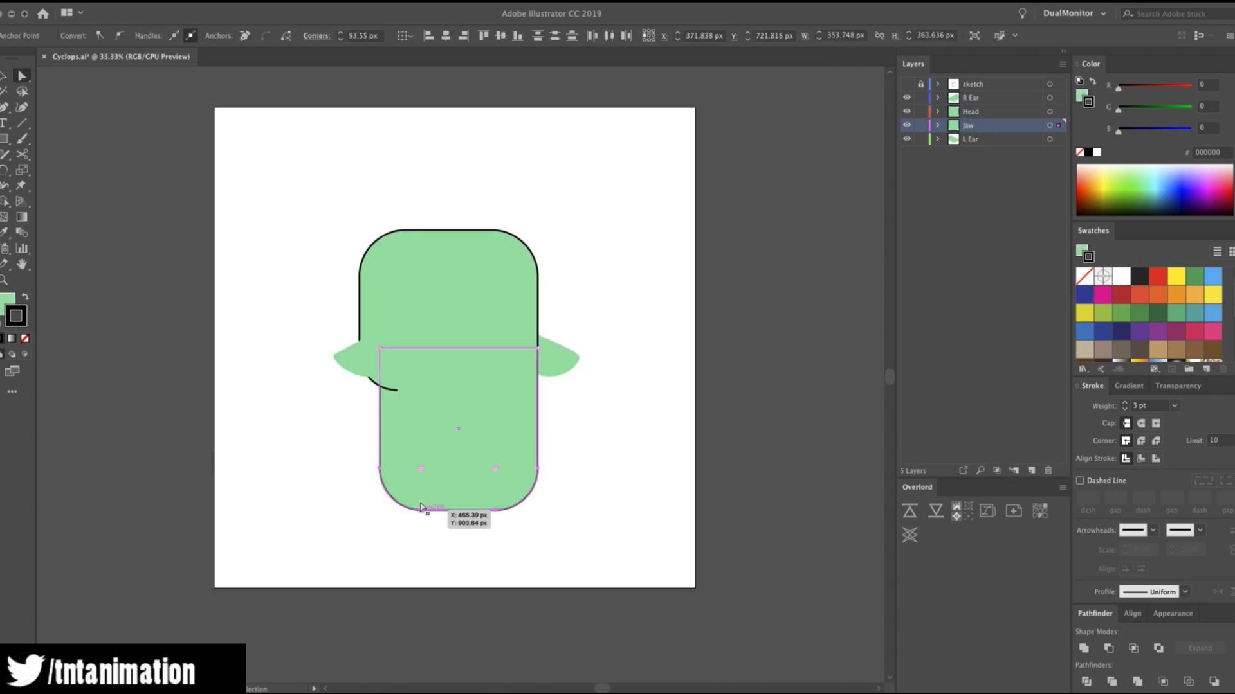
key("super+z")
key("v")
left_click(588, 419)
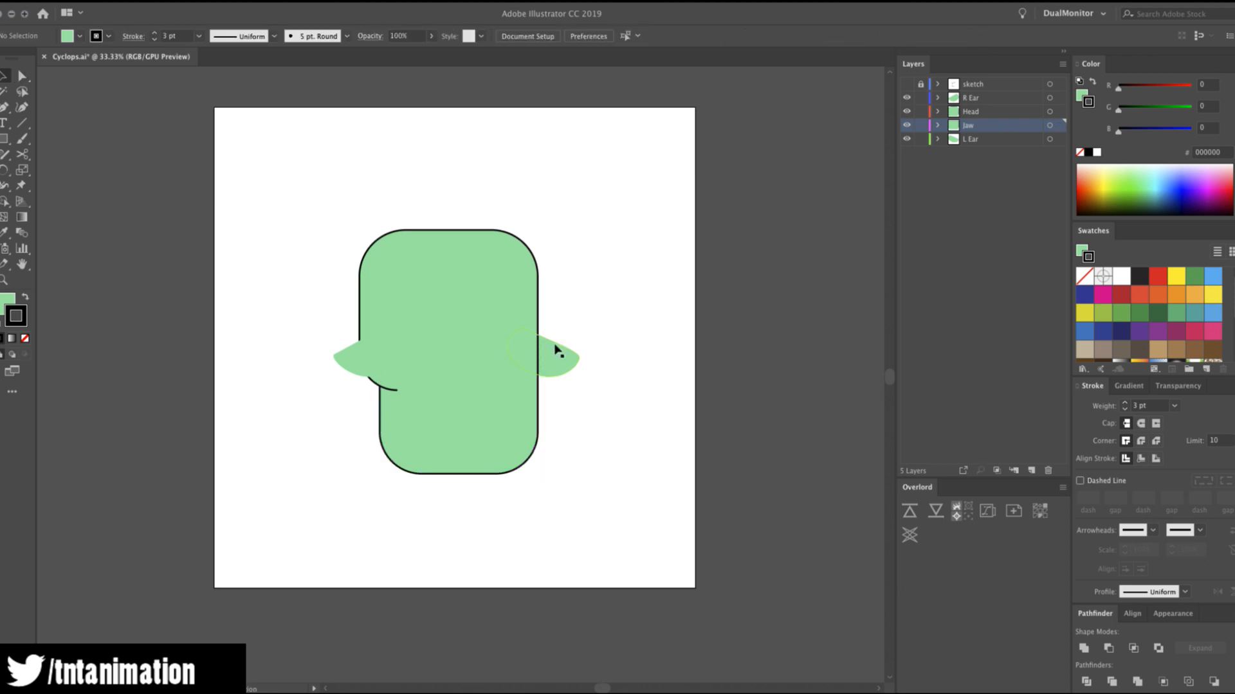
Duplicate both ears in place and give the R Ear copy the head outline's look: no fill and a 3 pt black stroke.
left_click(557, 351)
left_click(342, 355, "shift")
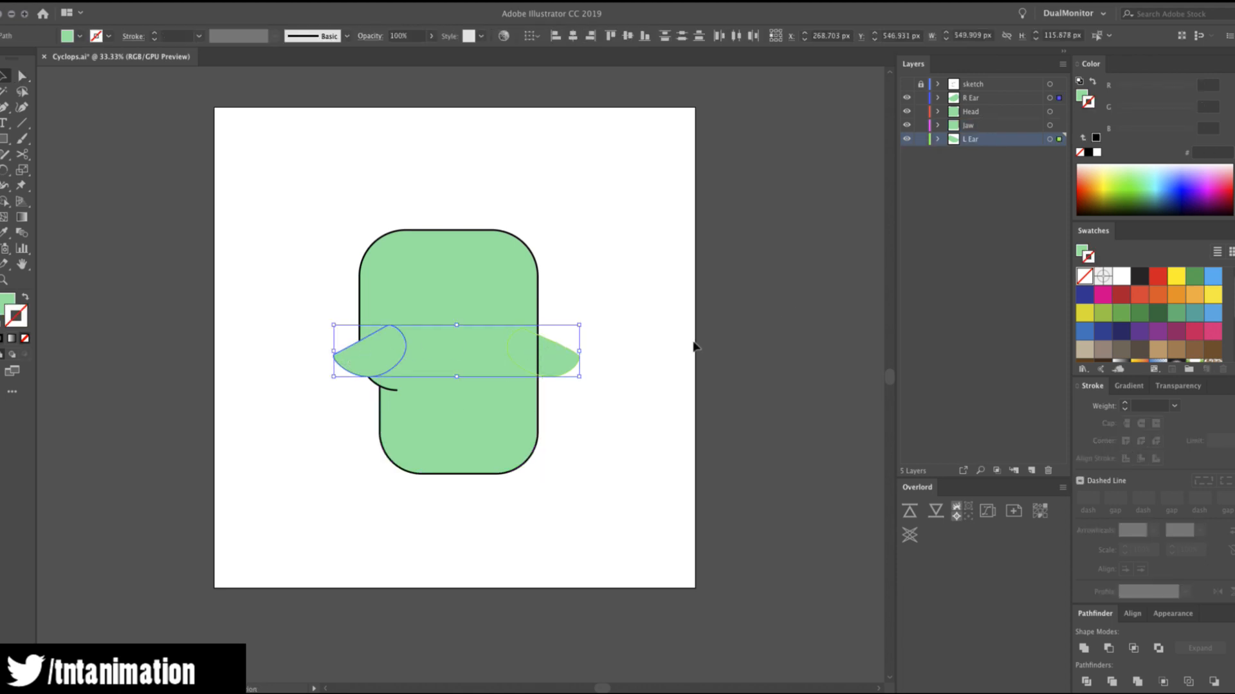
left_click(693, 347)
left_click(373, 353)
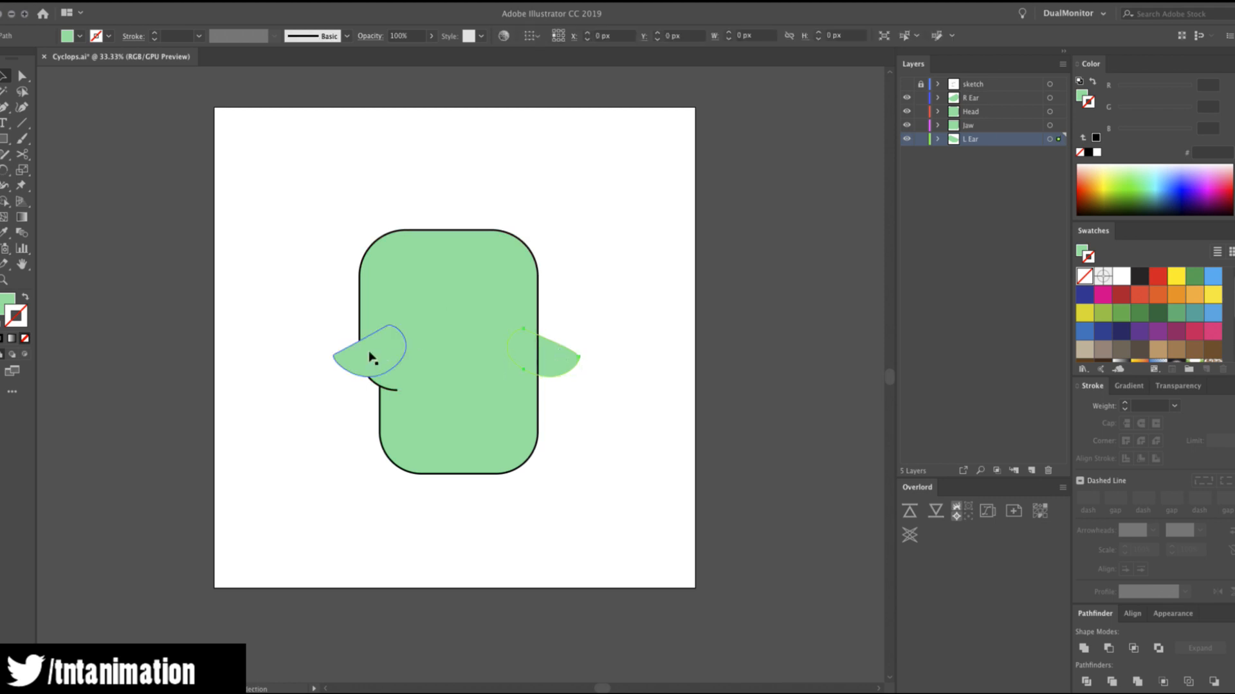
key("i")
left_click(360, 311)
key("v")
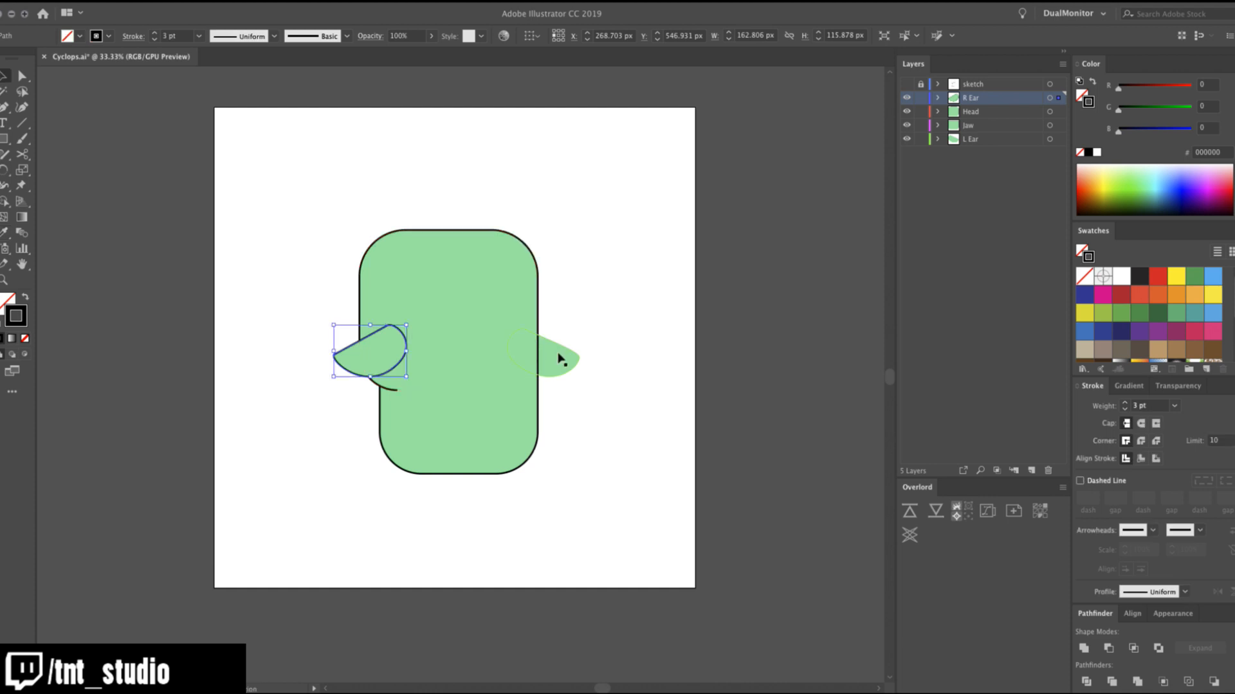
Sample the jaw's green fill and 3 pt black stroke onto the upper of the two stacked L Ear shapes.
left_click(560, 360)
key("i")
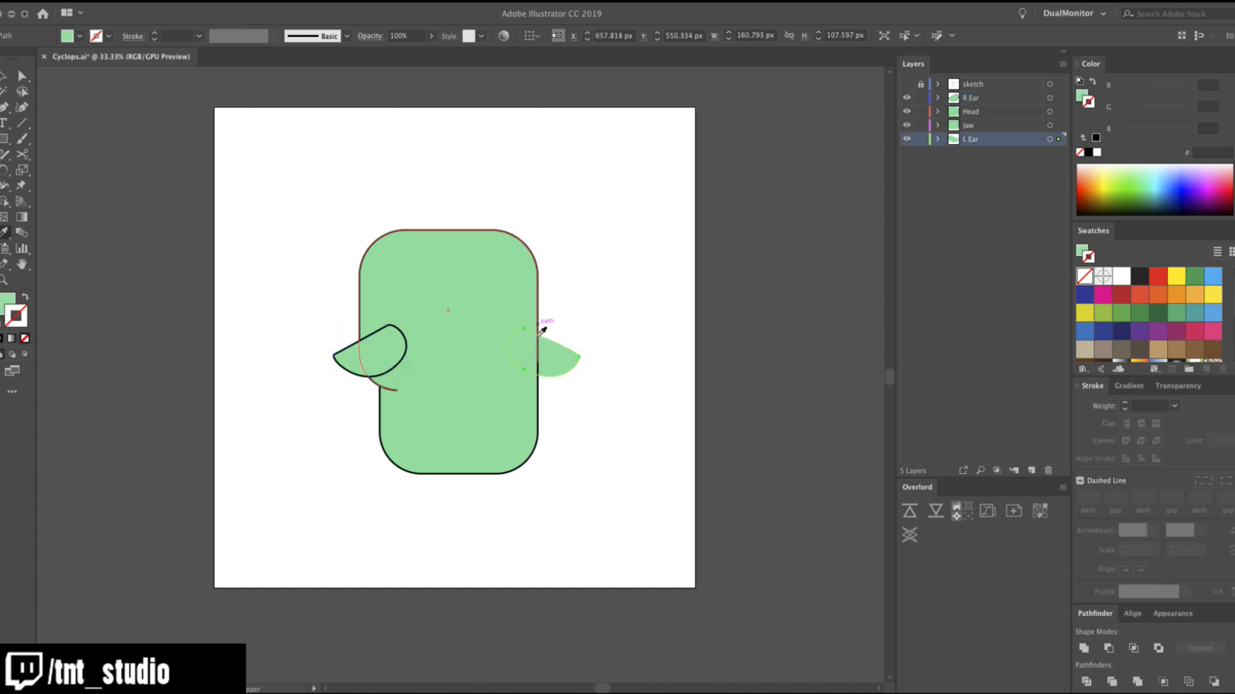
key("v")
key("i")
left_click(531, 429)
key("v")
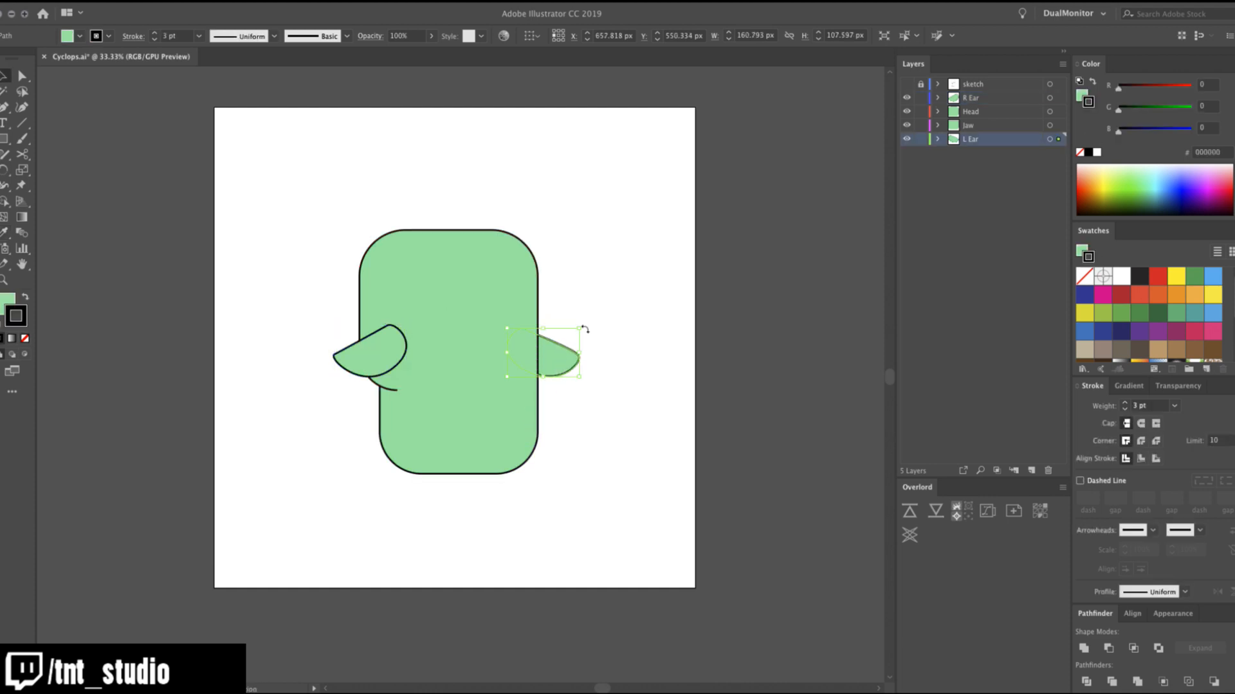
Move the outlined L Ear duplicate away from the head and delete it.
left_click_drag(552, 360, 708, 378)
key("i")
key("v")
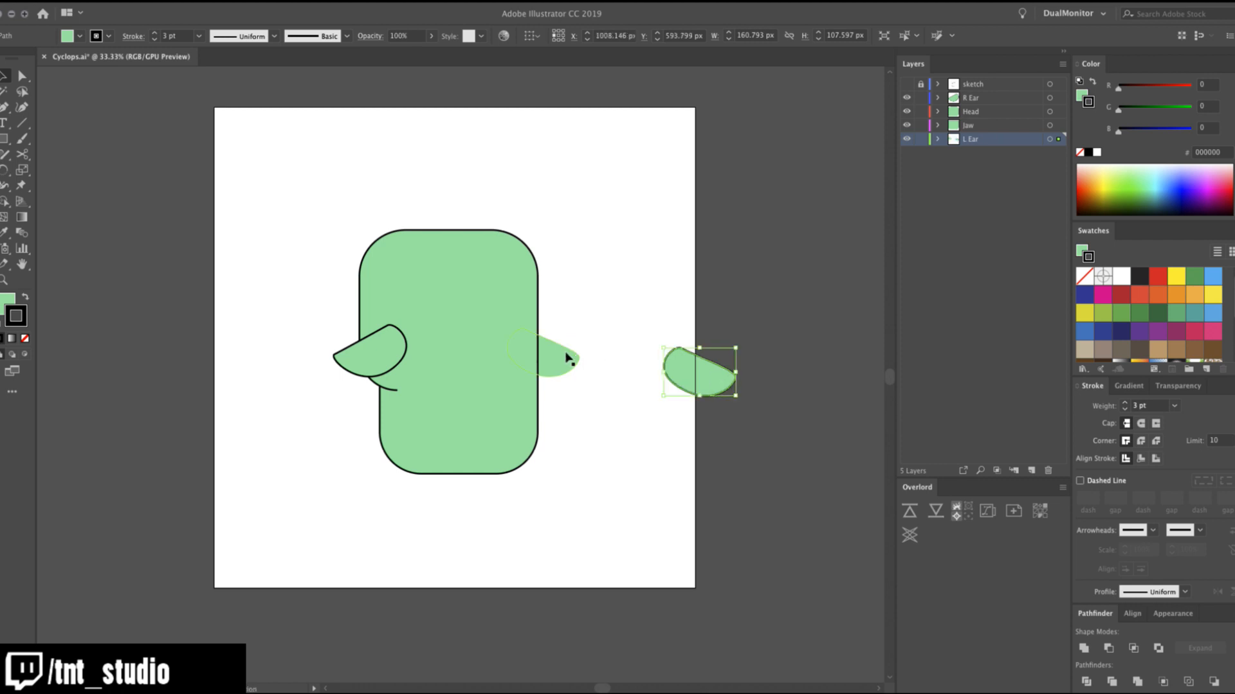
key("Delete")
Apply the jaw's green fill and 3 pt black stroke to the remaining L Ear shape.
left_click(566, 355)
key("i")
left_click(532, 431)
key("v")
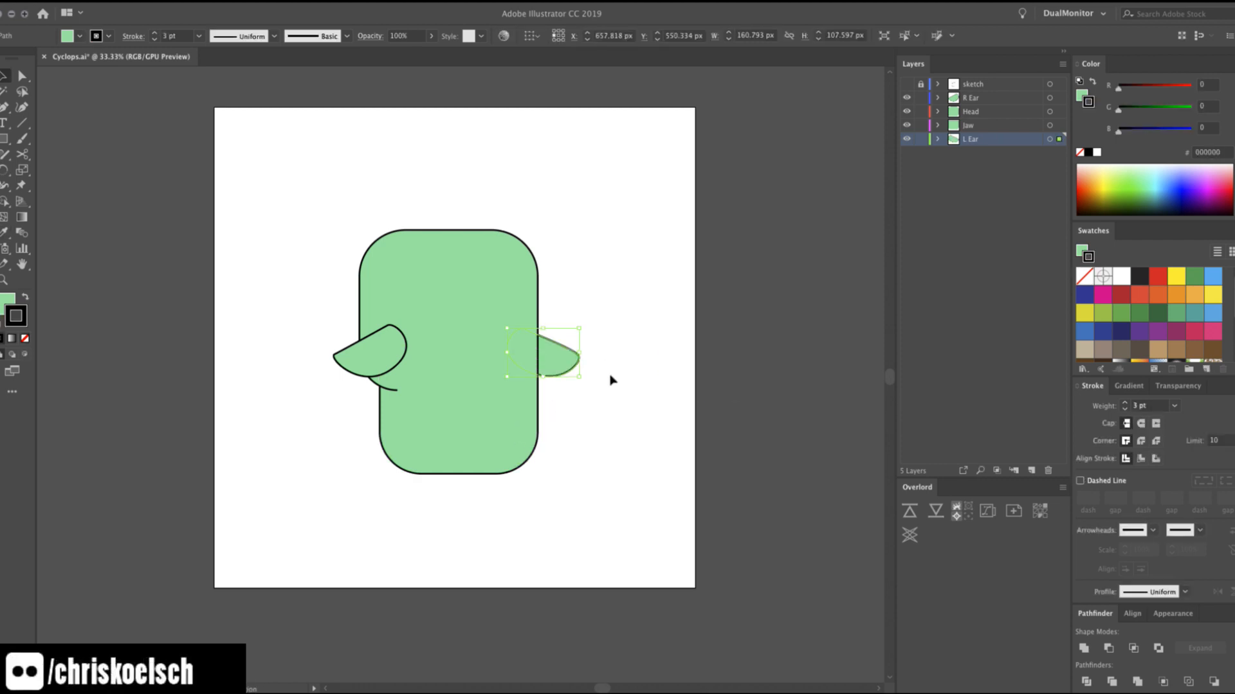
left_click(613, 380)
Move the R Ear's fill and outline shapes together outward from the head to about X 224 px, Y 550 px.
left_click(507, 372, "super")
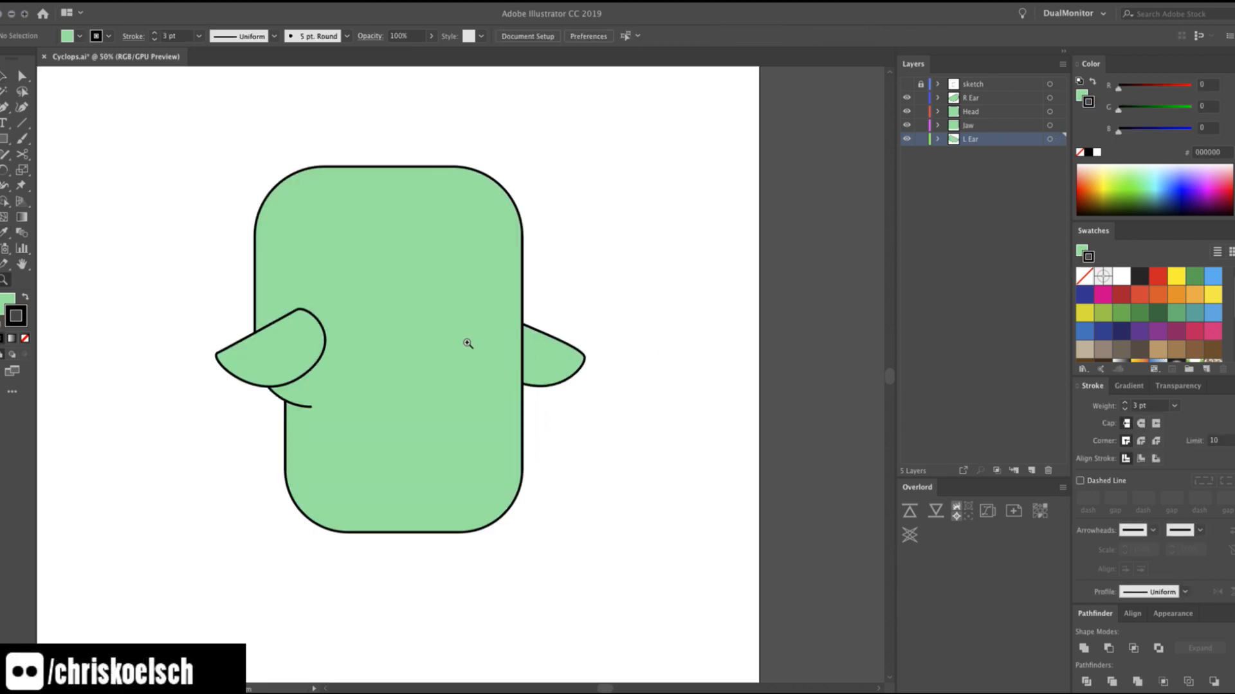
left_click(244, 348)
left_click_drag(176, 331, 200, 365)
left_click_drag(205, 352, 172, 350)
key("super+z")
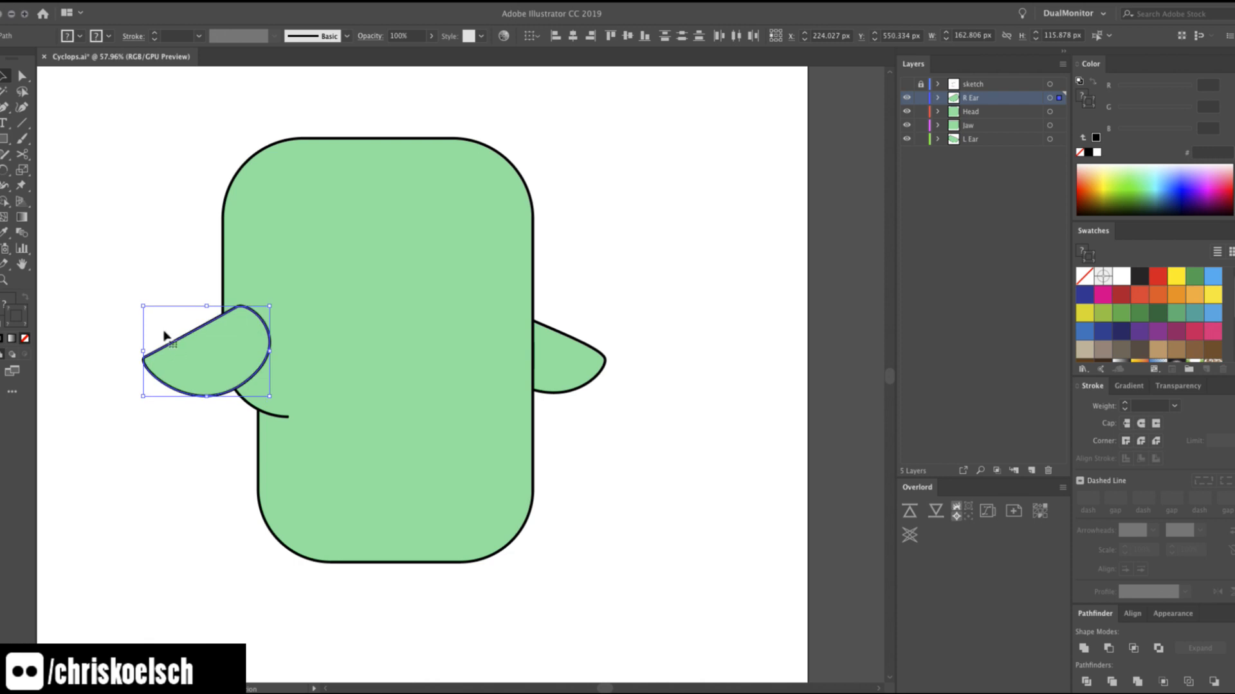
left_click(153, 311)
Show the sketch layer and trace the nose arch with the Pen tool as an open curve about 143 px wide and 65 px tall.
key("z")
left_click_drag(316, 399, 485, 364)
left_click(482, 354)
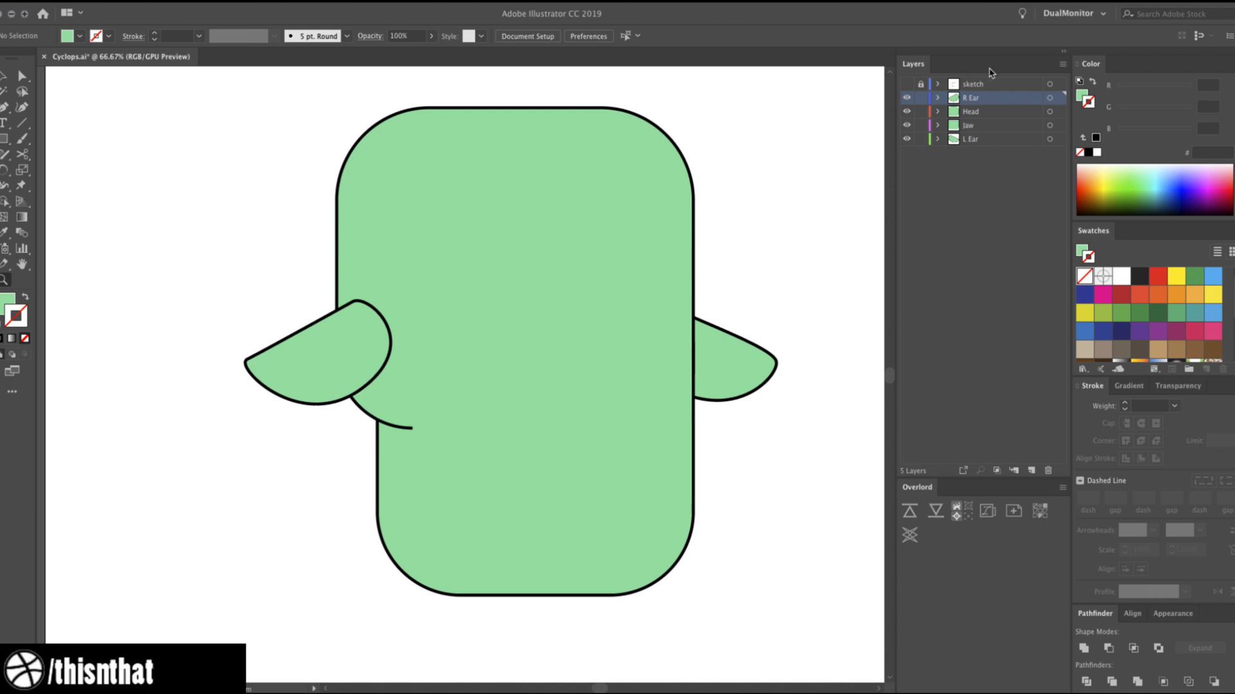
left_click(907, 83)
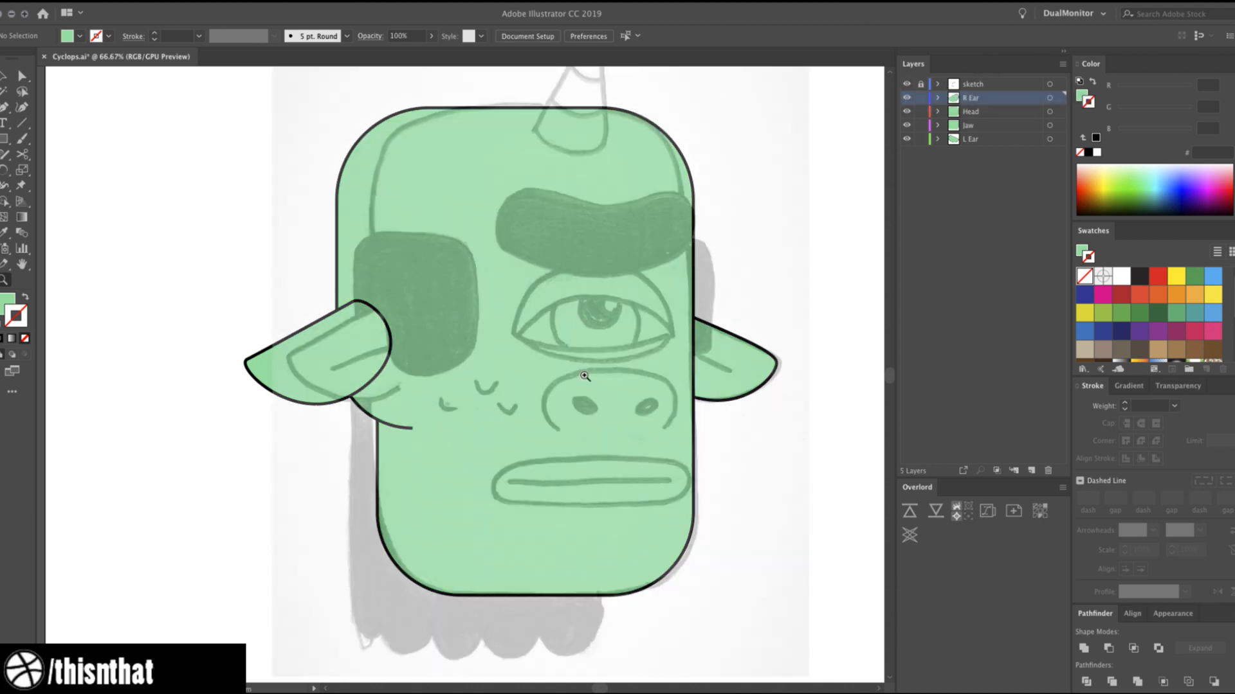
left_click(587, 417)
key("p")
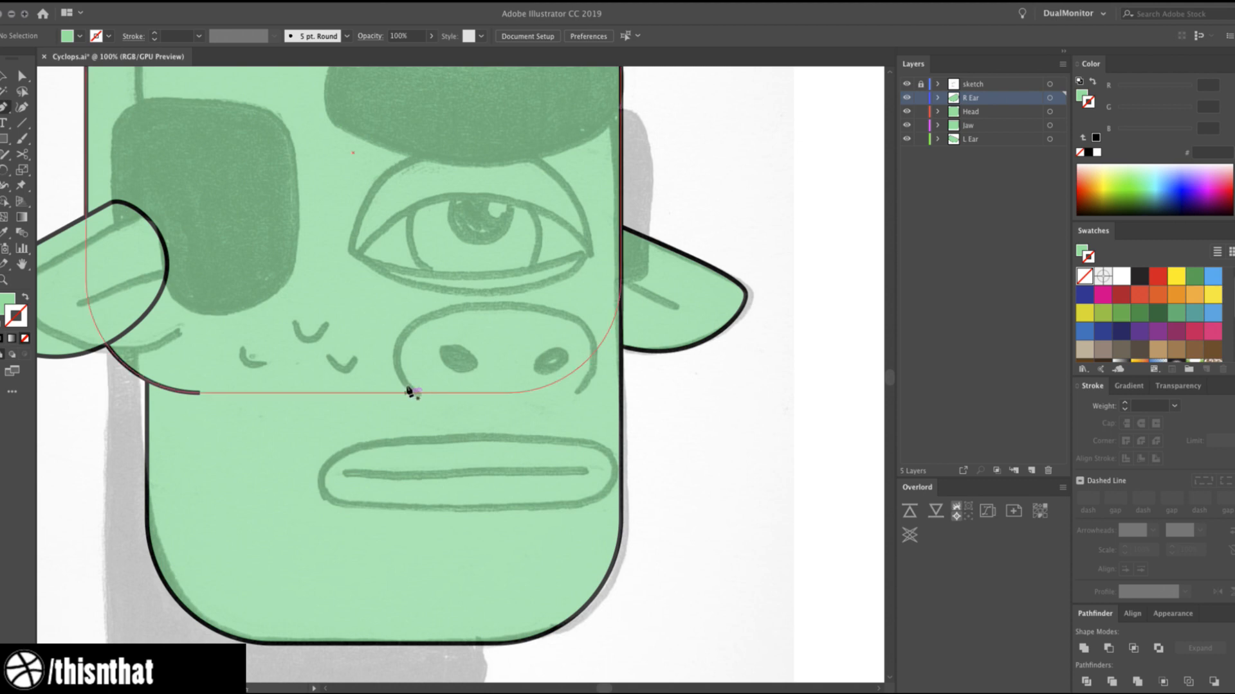
left_click_drag(414, 393, 439, 427)
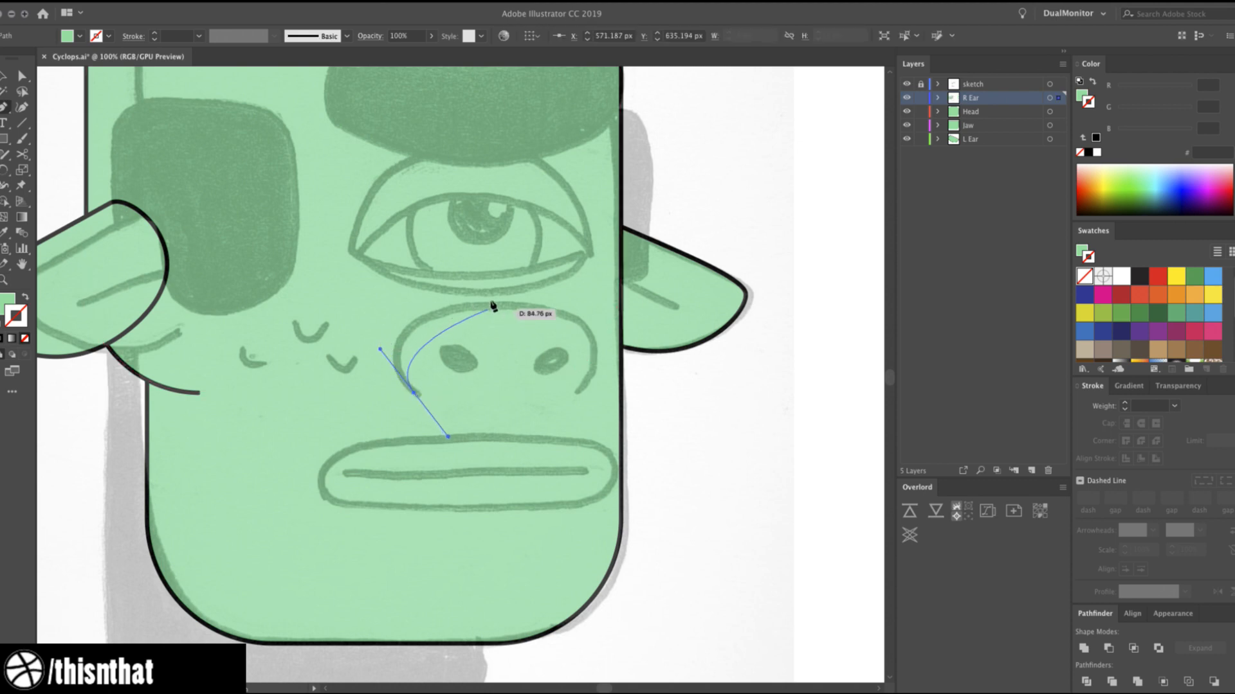
left_click_drag(496, 306, 584, 310)
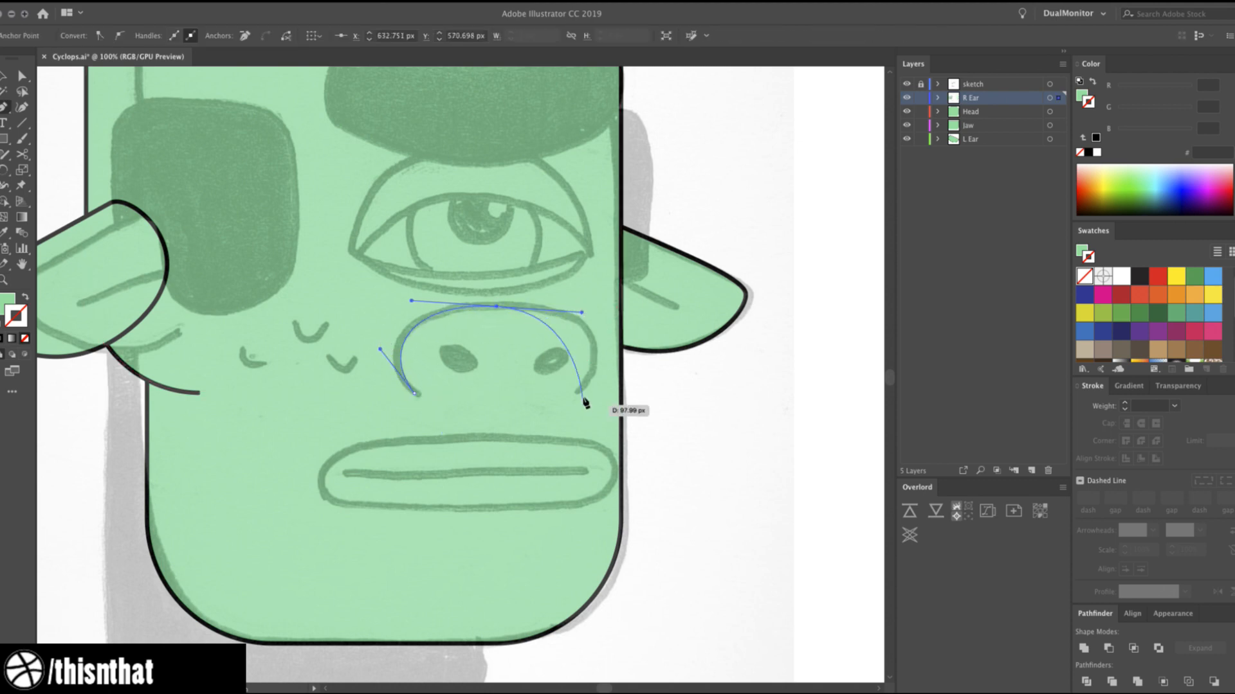
left_click_drag(576, 393, 542, 443)
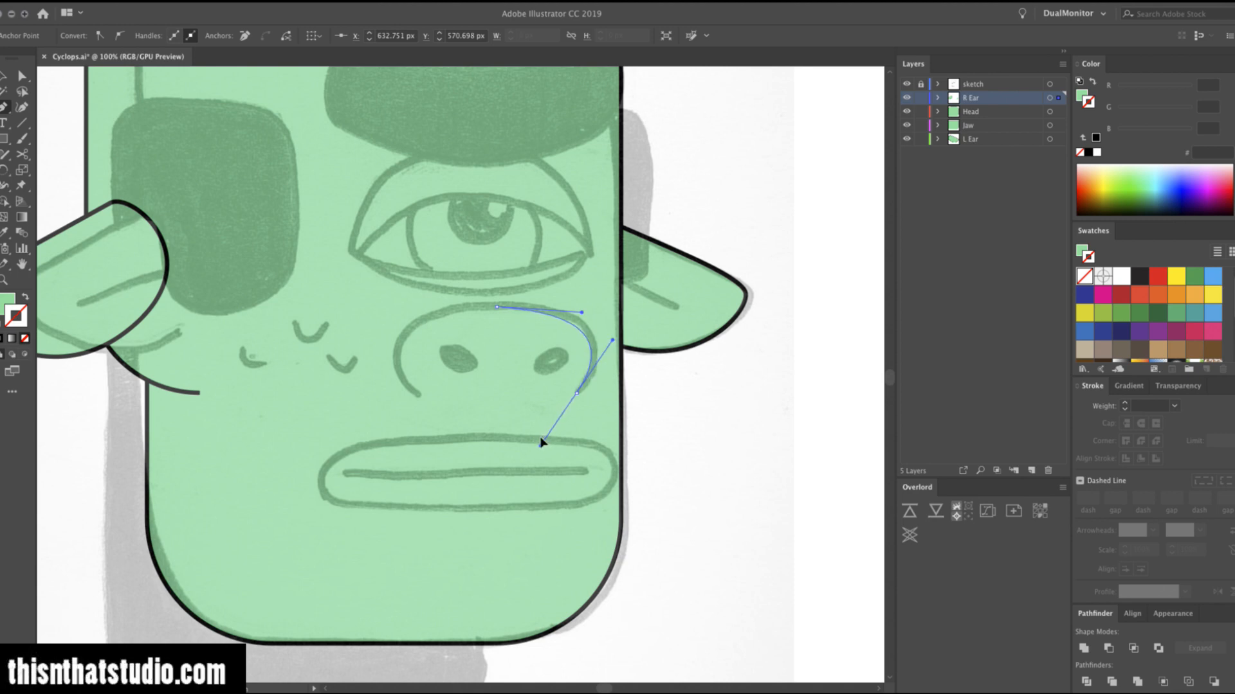
key("a")
left_click_drag(582, 312, 585, 309)
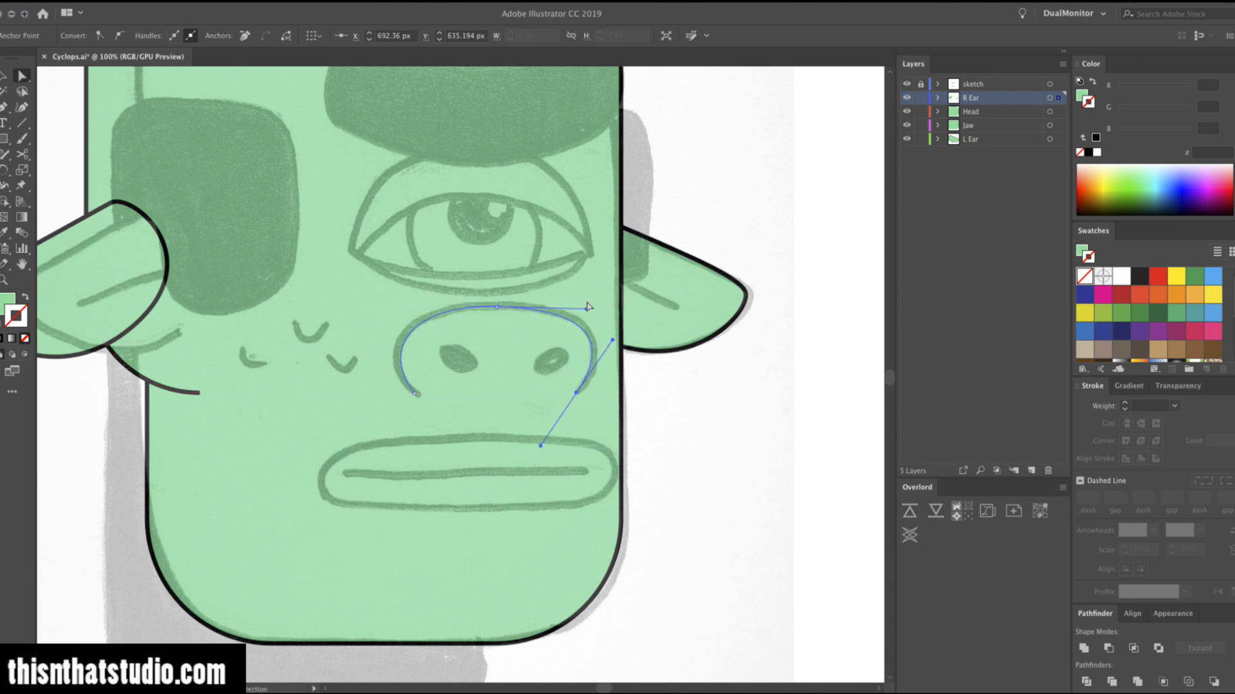
Hide the sketch layer and apply the jaw's green fill and 3 pt black stroke to the nose curve.
left_click(907, 84)
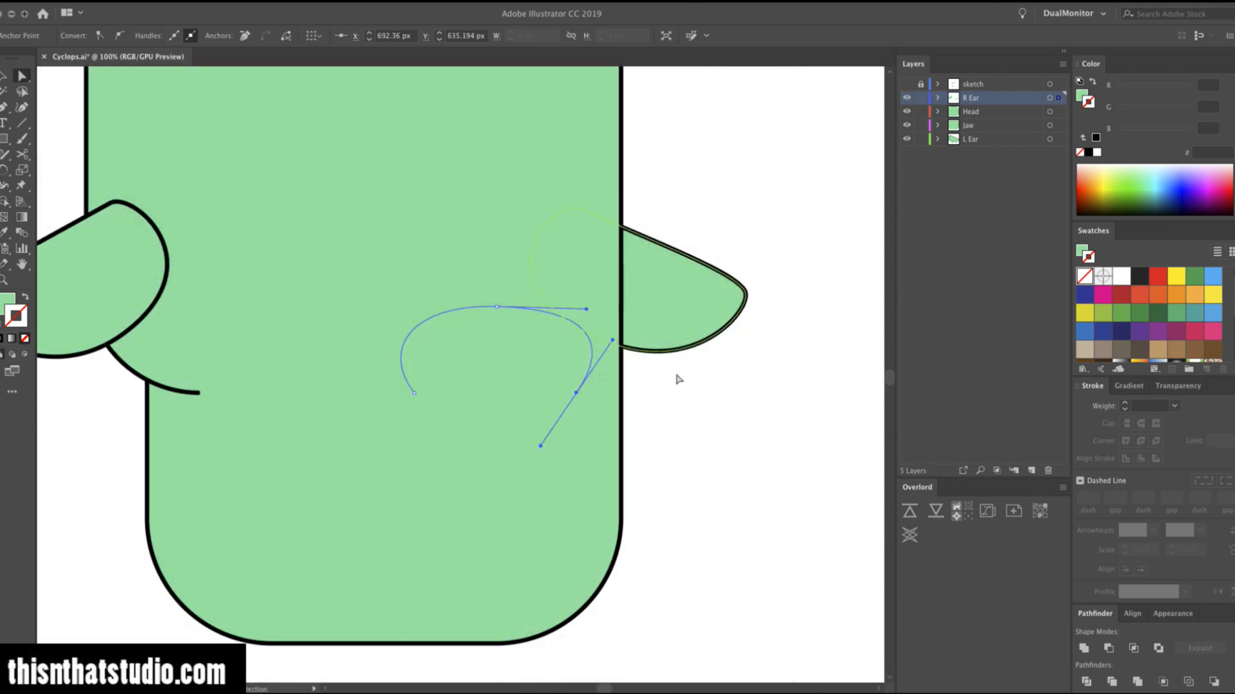
key("i")
left_click(515, 524)
key("v")
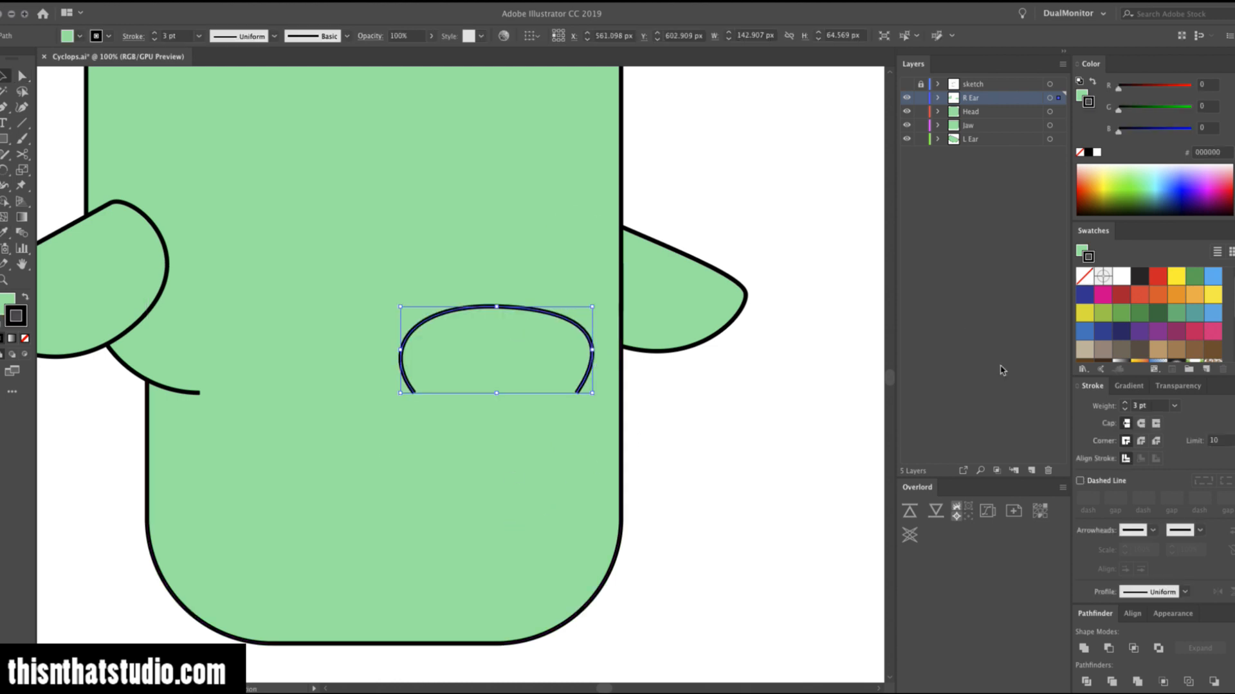
Move the nose curve in place onto a new layer above R Ear and name the layer Nose.
key("ctrl+x")
left_click(1031, 471)
key("ctrl+f")
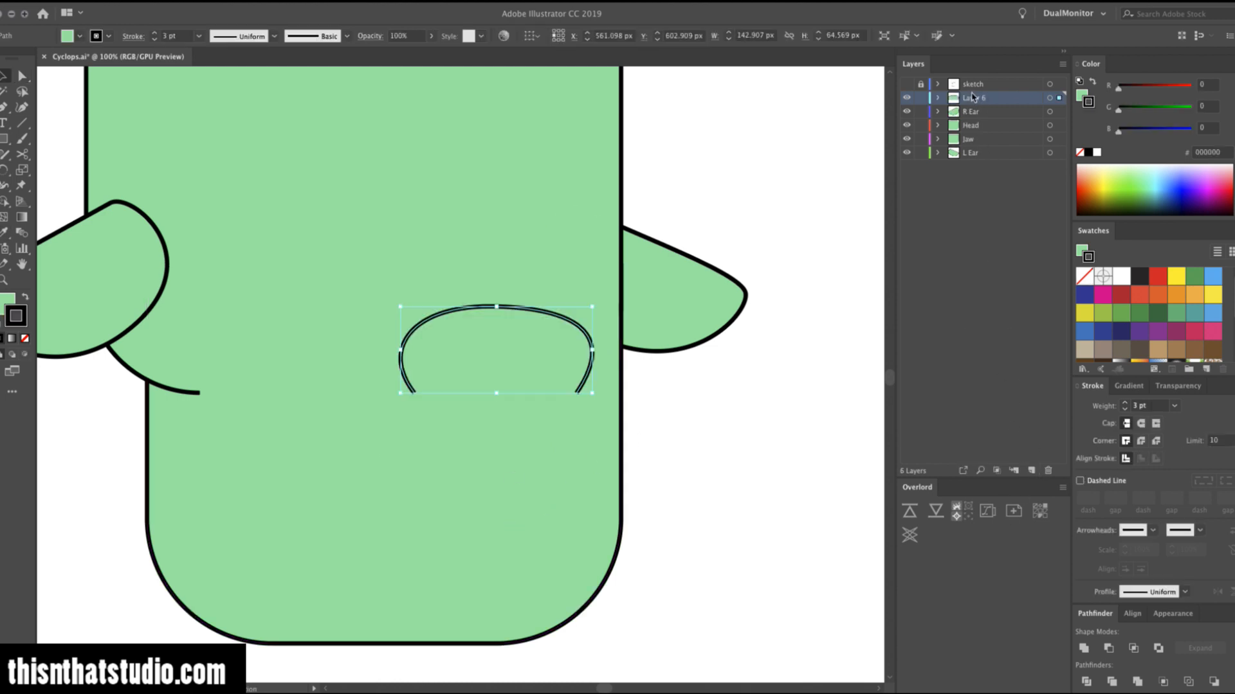
double_click(972, 97)
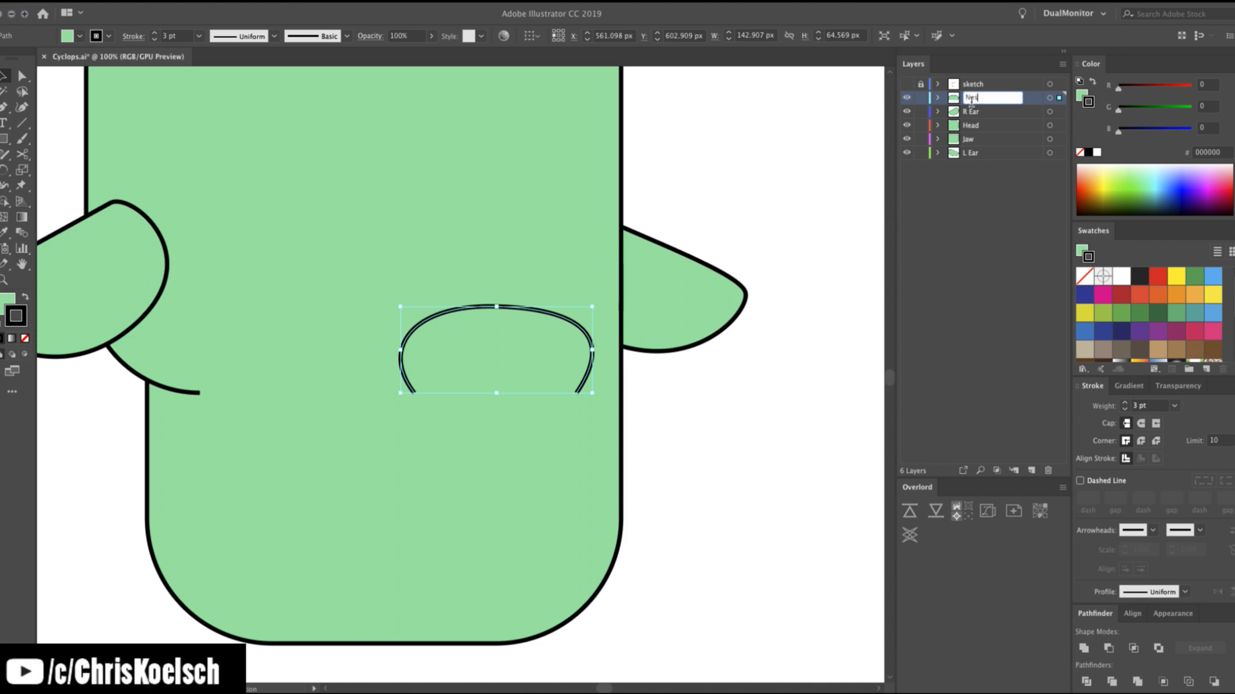
left_click(854, 126)
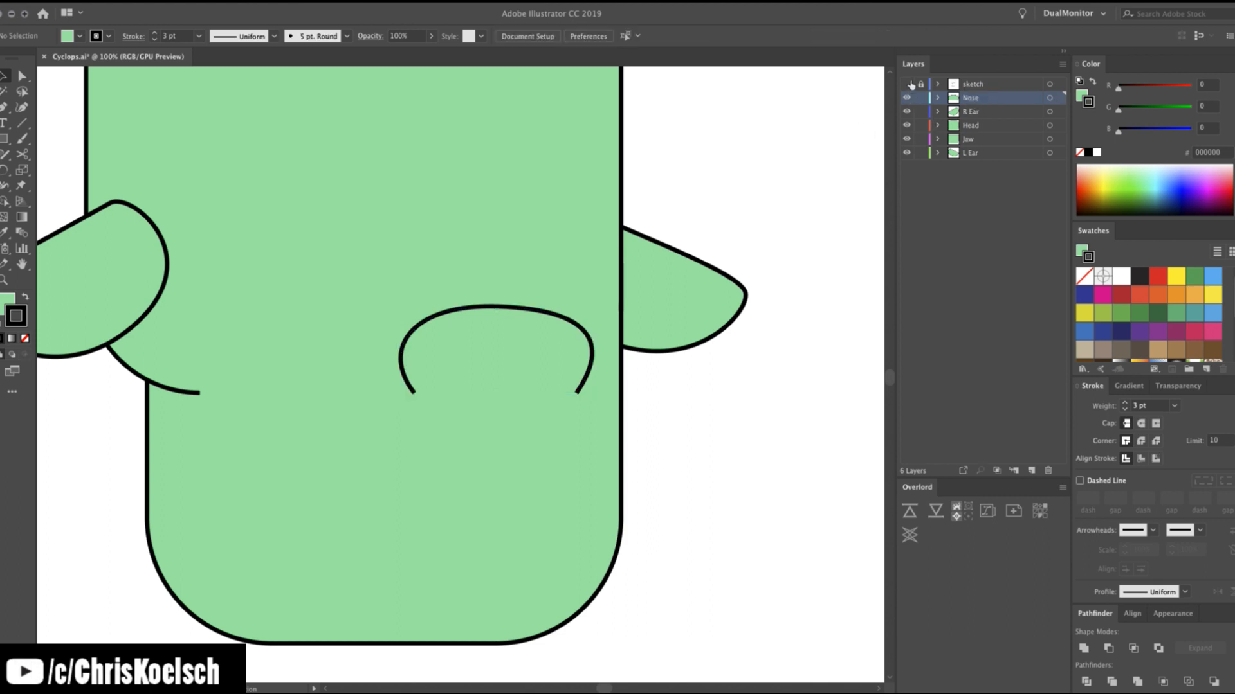
left_click(908, 84)
left_click(908, 85)
key("z")
left_click(422, 372, "alt")
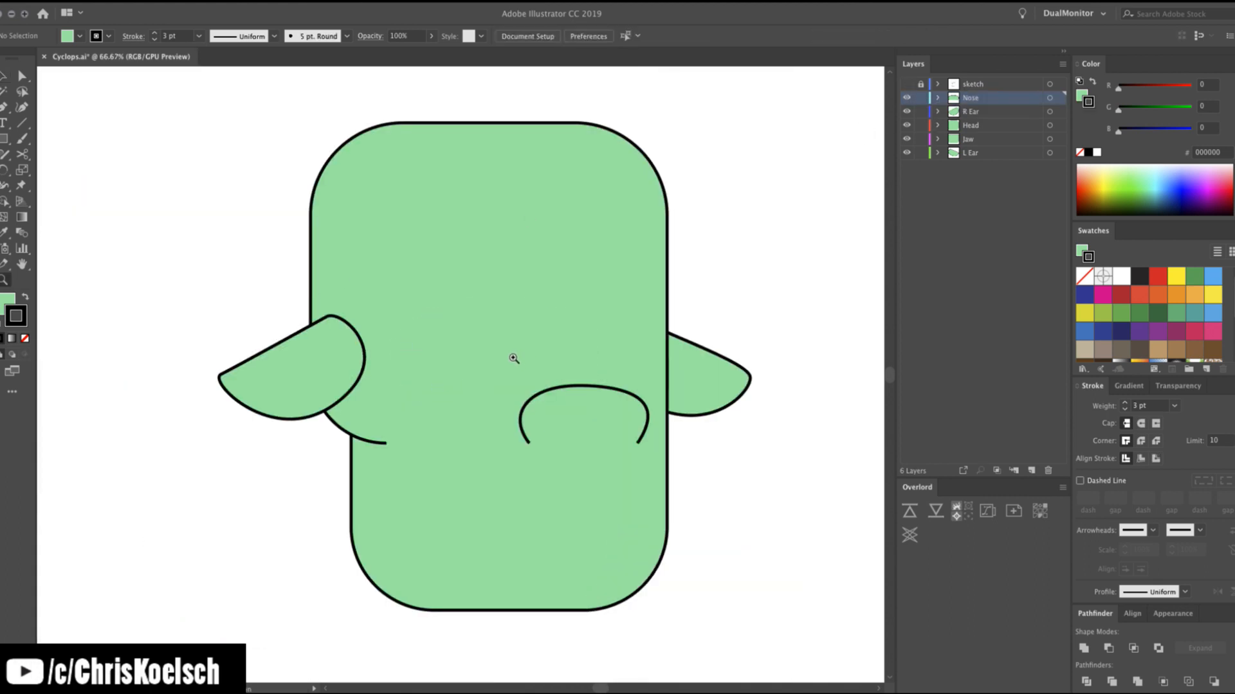
key("v")
left_click(491, 336)
key("slash")
key("g")
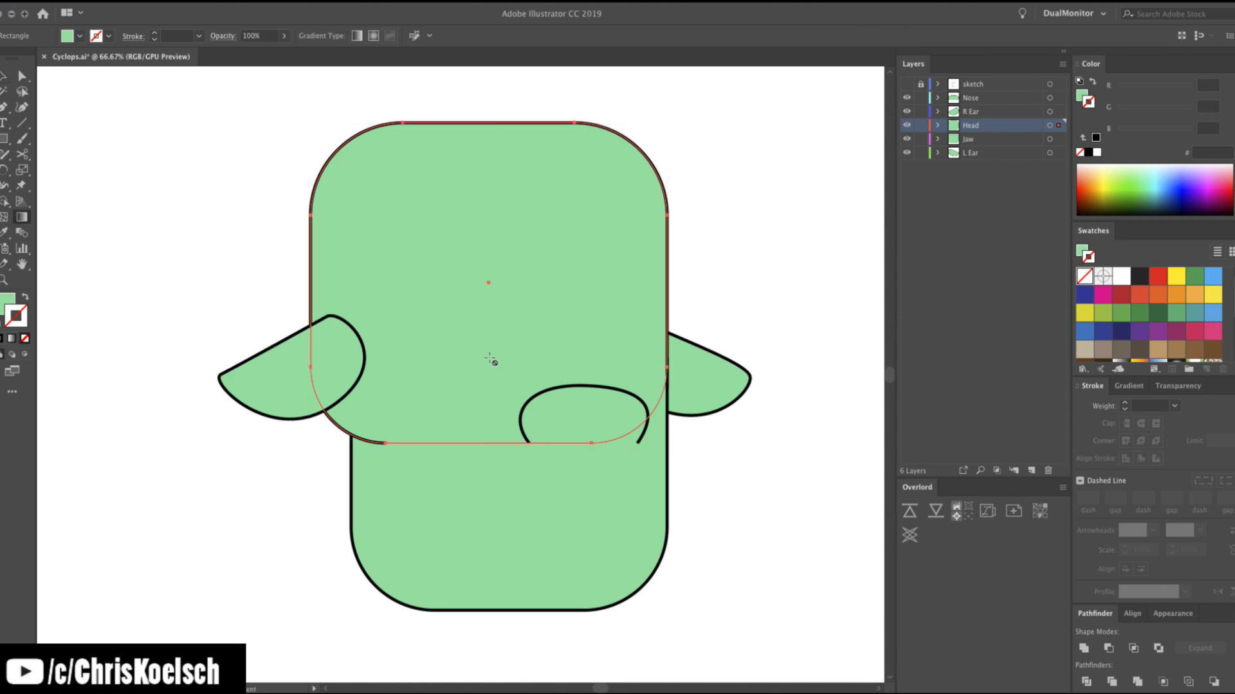
key("z")
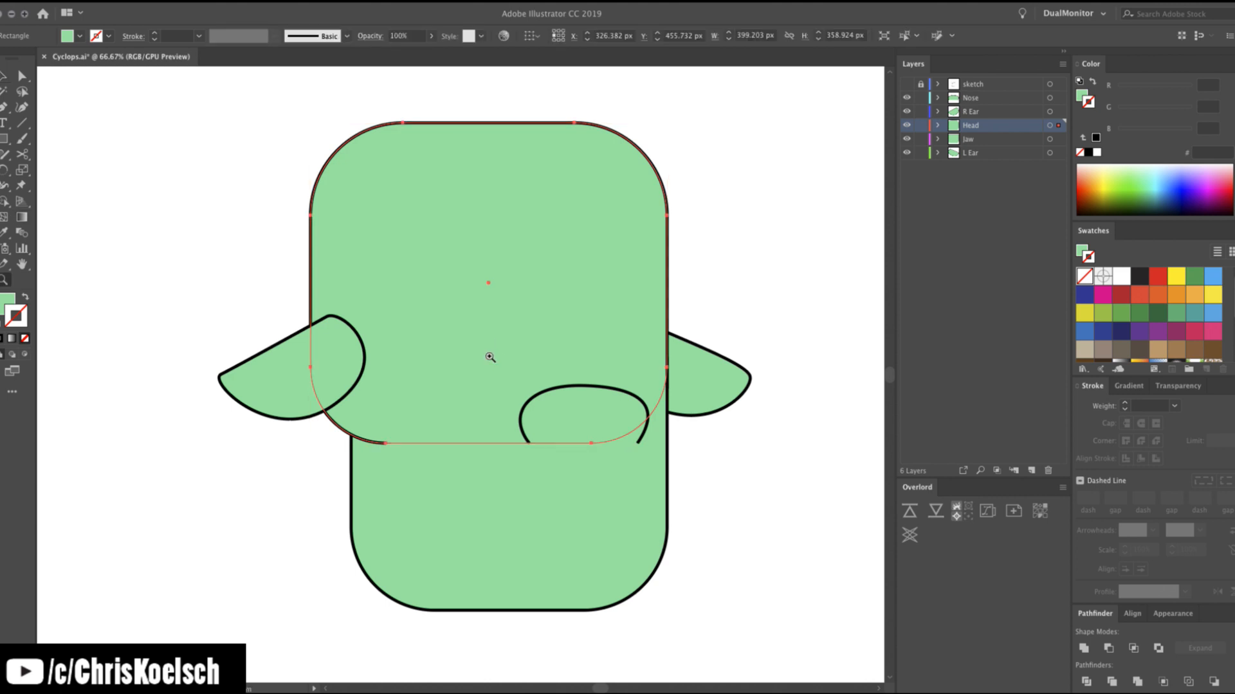
Show the sketch layer and trace both nostrils on the Nose layer with the Pen tool, together spanning about 98 by 28 px.
left_click(907, 84)
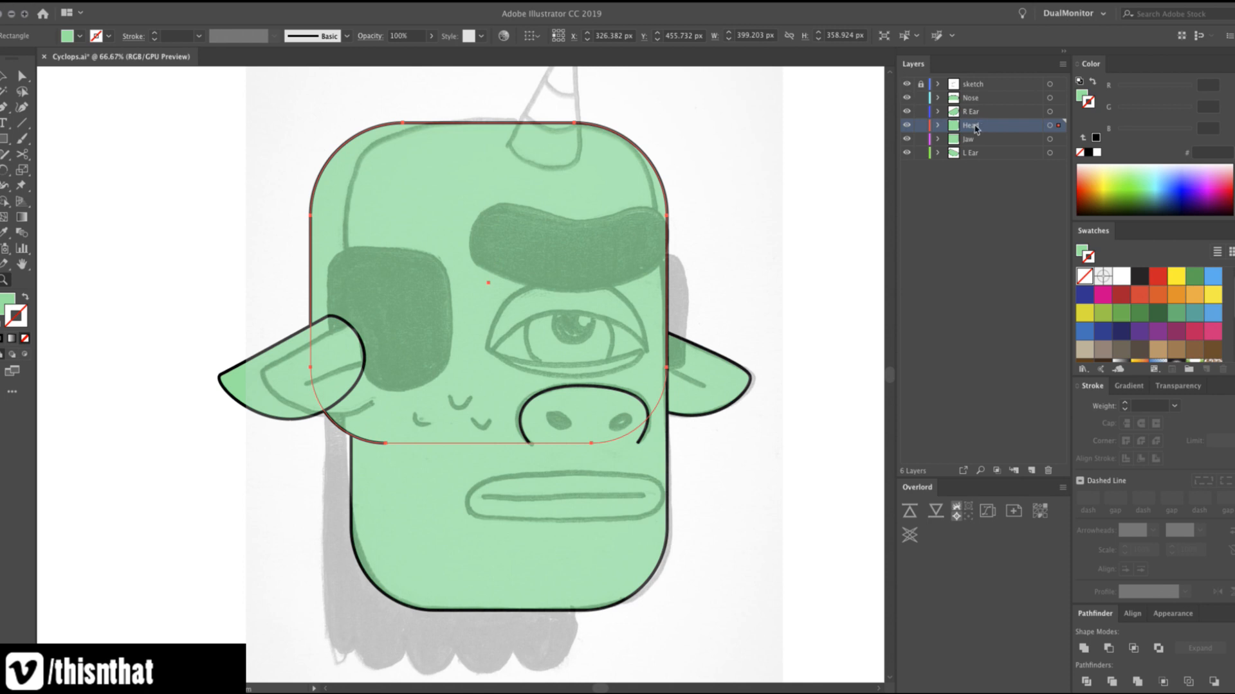
left_click(981, 99)
left_click_drag(569, 419, 460, 391)
key("p")
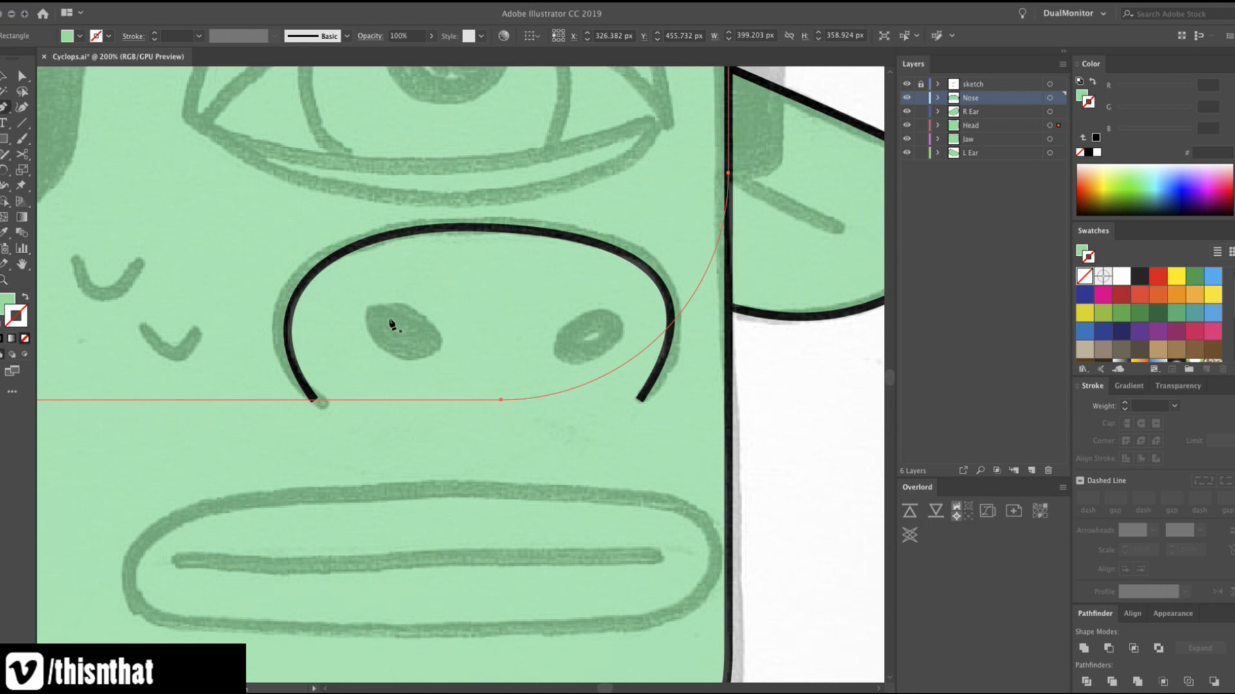
left_click_drag(366, 324, 404, 285)
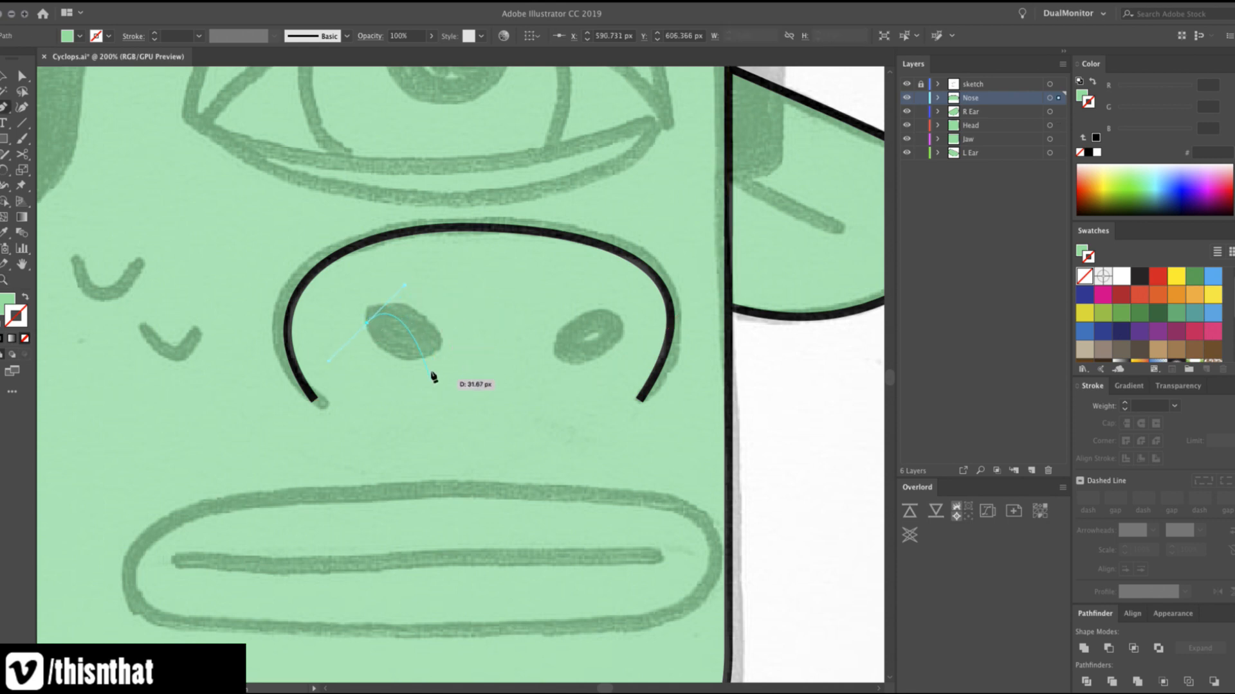
left_click_drag(433, 375, 413, 407)
left_click_drag(367, 324, 371, 317)
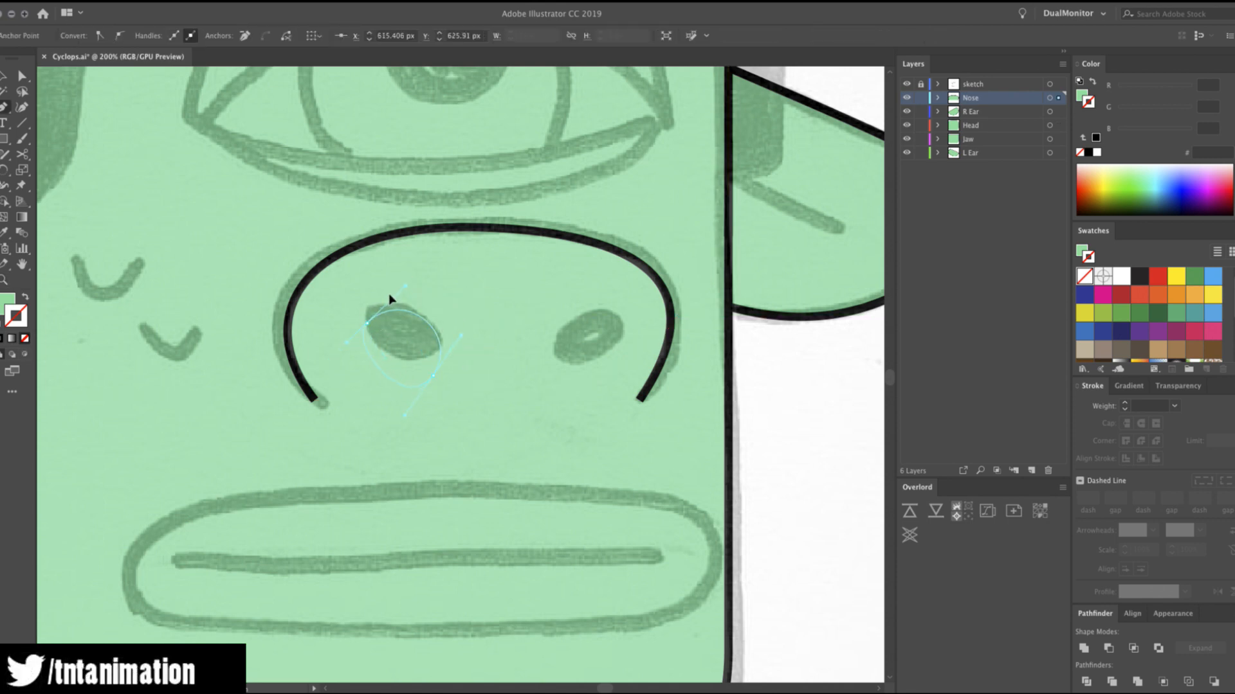
left_click_drag(614, 316, 532, 344)
left_click(613, 316)
left_click_drag(639, 328, 644, 331)
Select both nostril shapes and fill them with pure black (000000).
key("v")
left_click(416, 333, "shift")
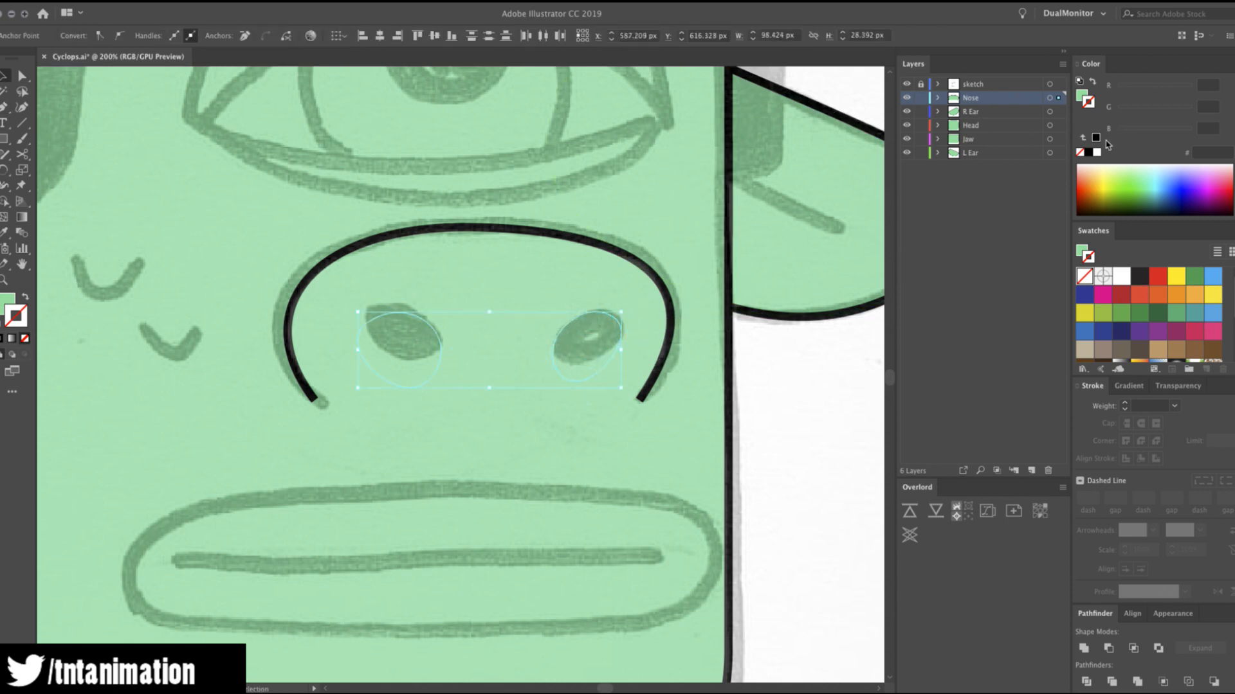
key("x")
left_click(1138, 275)
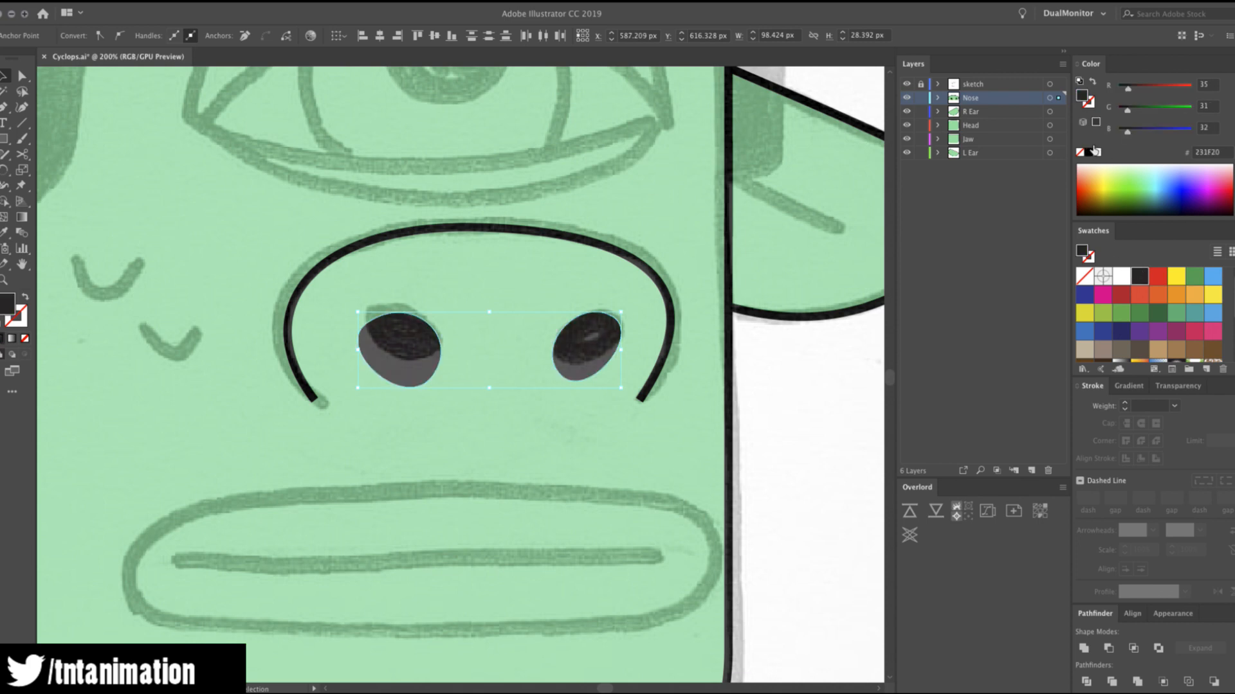
left_click(1089, 152)
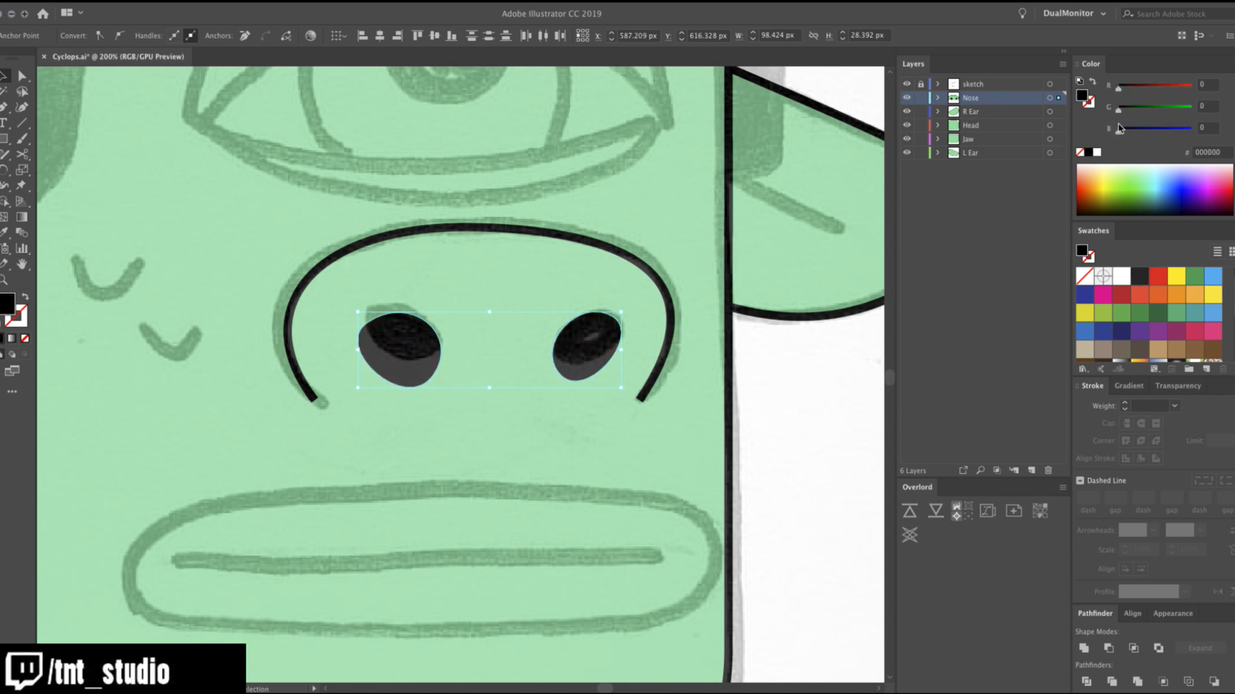
left_click(785, 474)
Give the nose curve's 3 pt stroke round caps.
key("z")
left_click(462, 457, "alt")
left_click(462, 456, "alt")
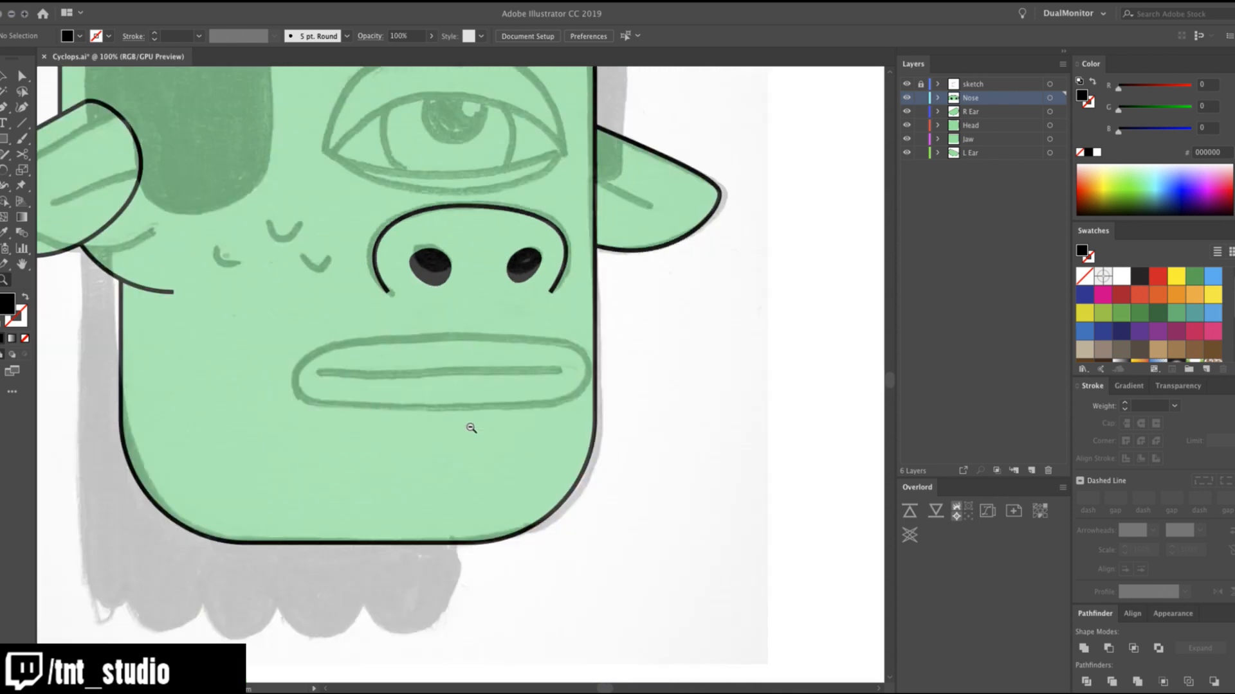
left_click(450, 351)
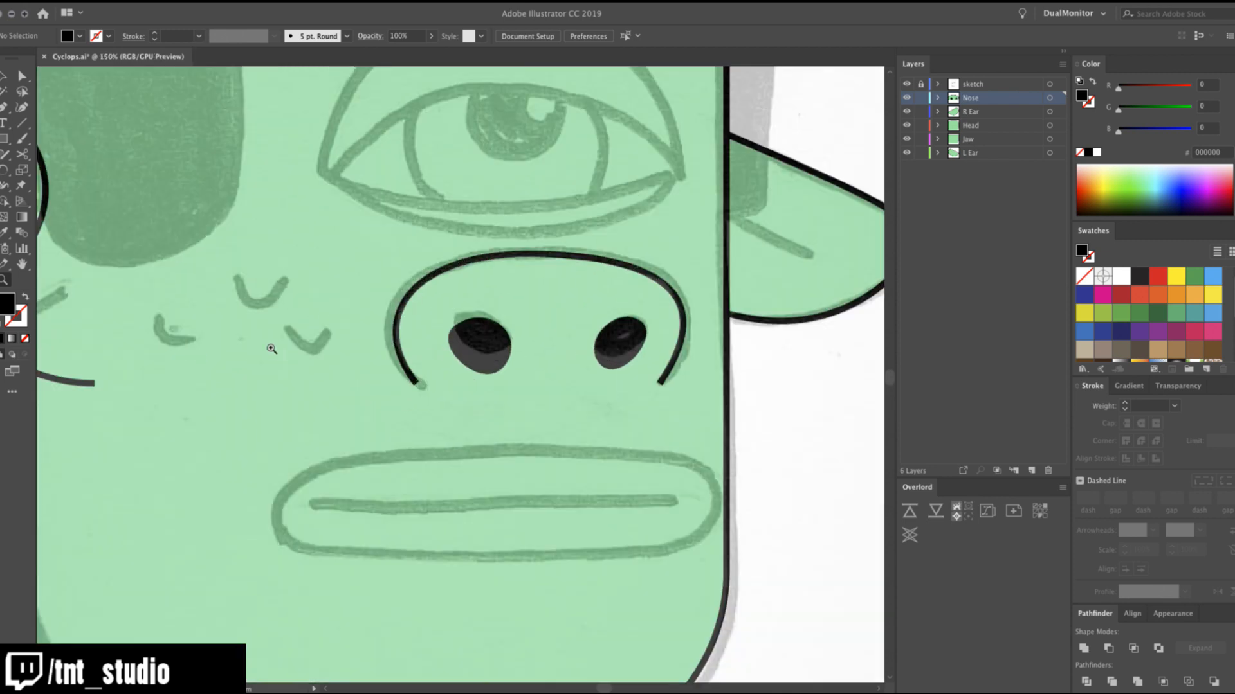
key("v")
left_click(409, 297)
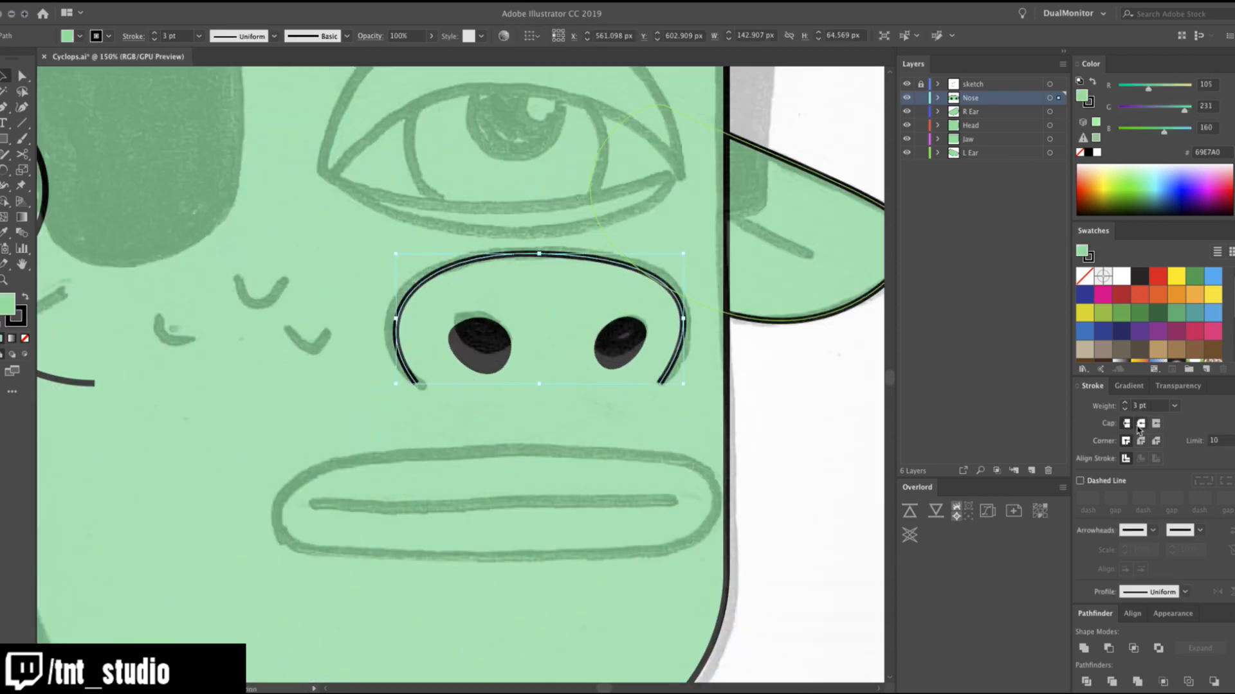
Trace the three small boil curves on the cheek as separate open paths with the Pen tool, together spanning about 86 by 36 px.
key("p")
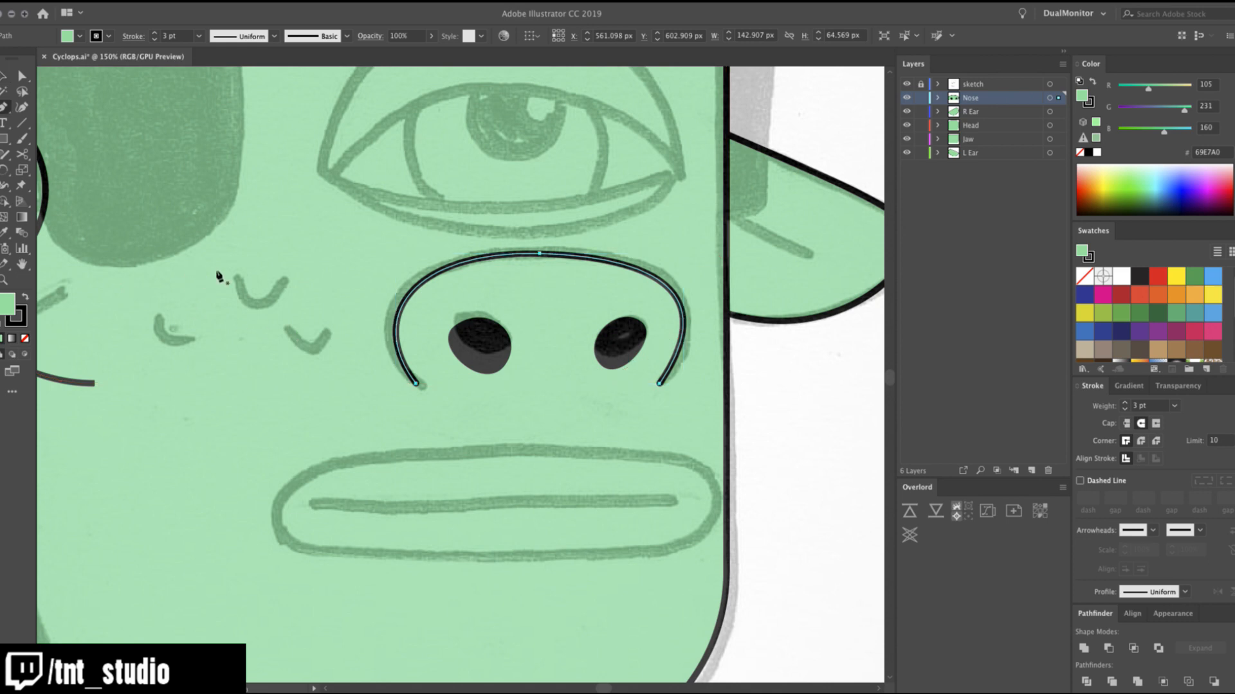
mouse_move(237, 275)
left_mouse_down()
mouse_move(241, 309)
mouse_move(295, 265)
mouse_move(291, 249)
left_mouse_up()
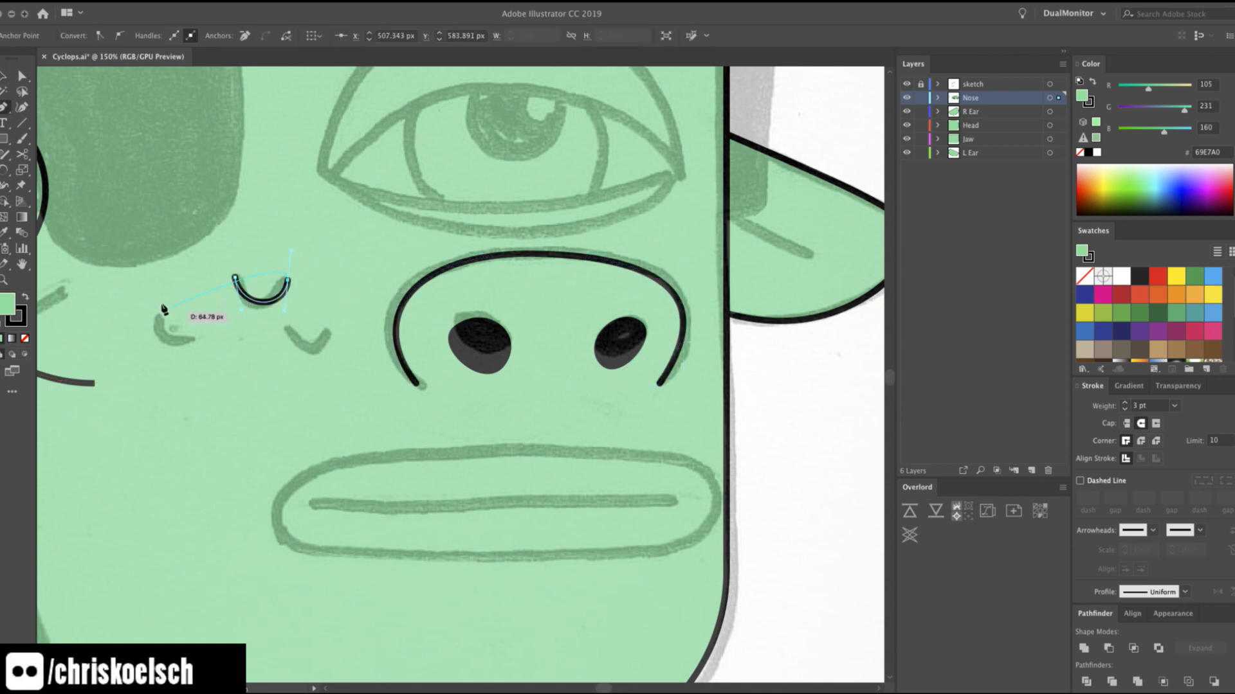
key("Escape")
left_click_drag(159, 315, 212, 324)
key("Escape")
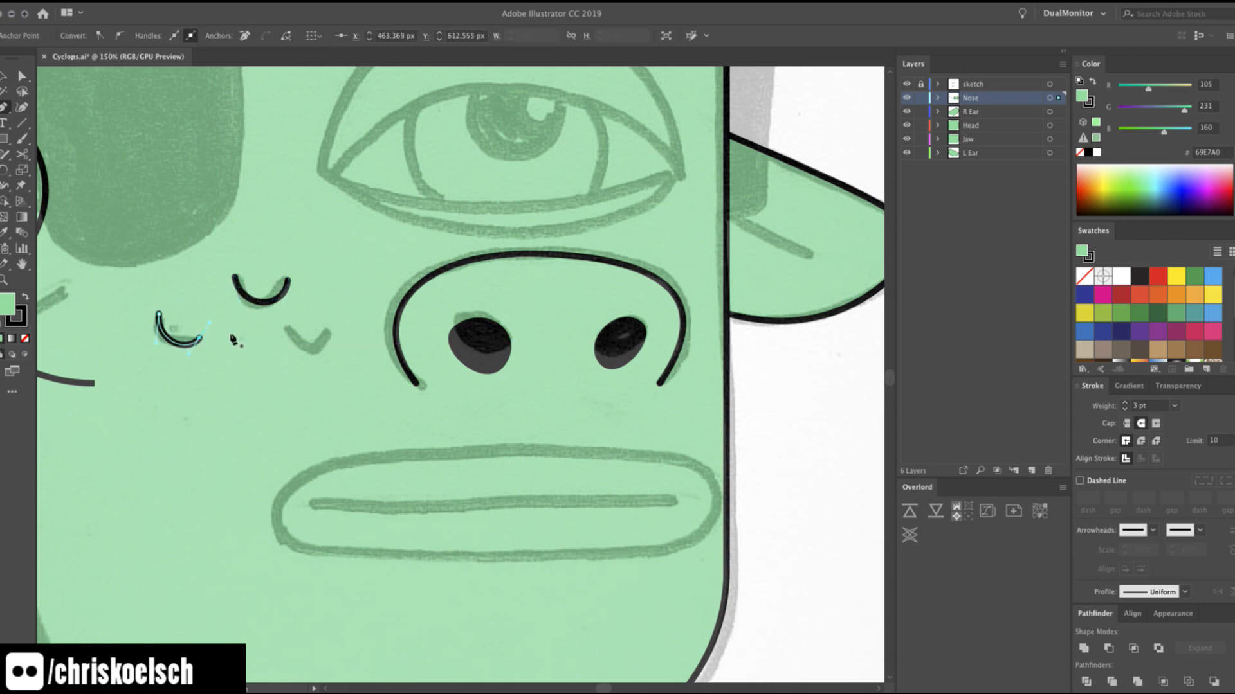
left_click_drag(287, 330, 334, 308)
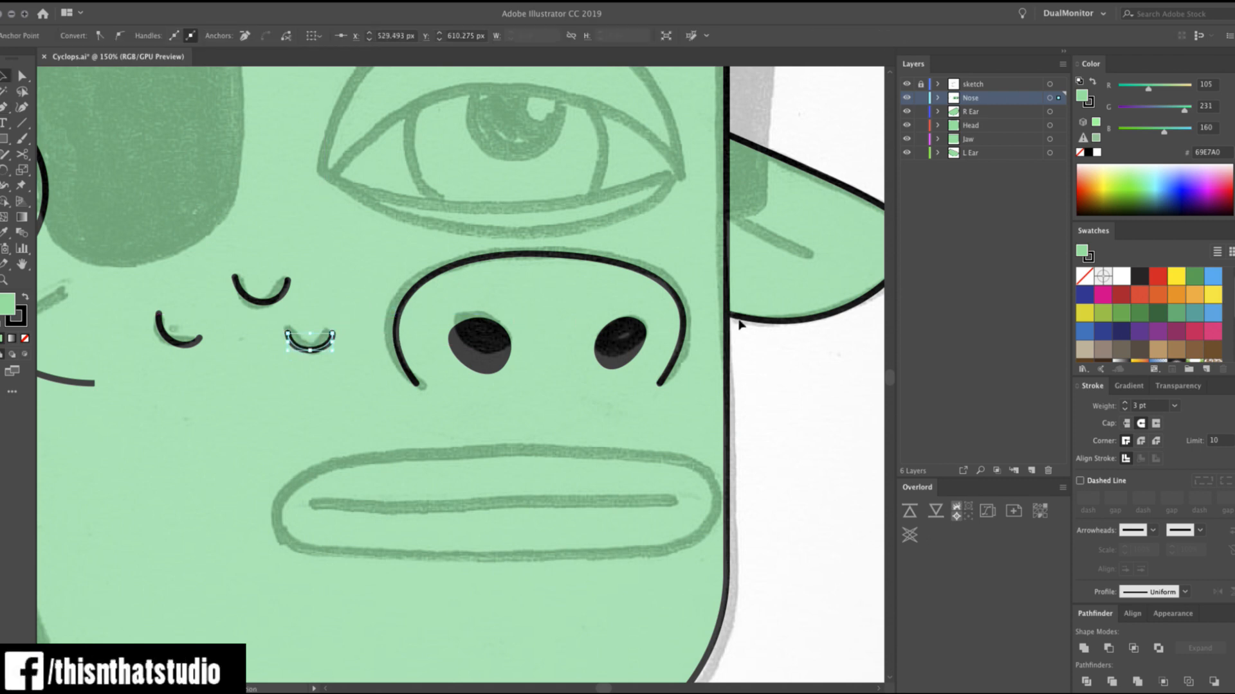
left_click(803, 341, "super")
Draw the inner crease of the ear on the L Ear layer as a straight Pen line running behind the head's edge.
left_click(617, 292, "alt+super")
left_click(618, 293, "alt")
left_click(429, 400, "alt")
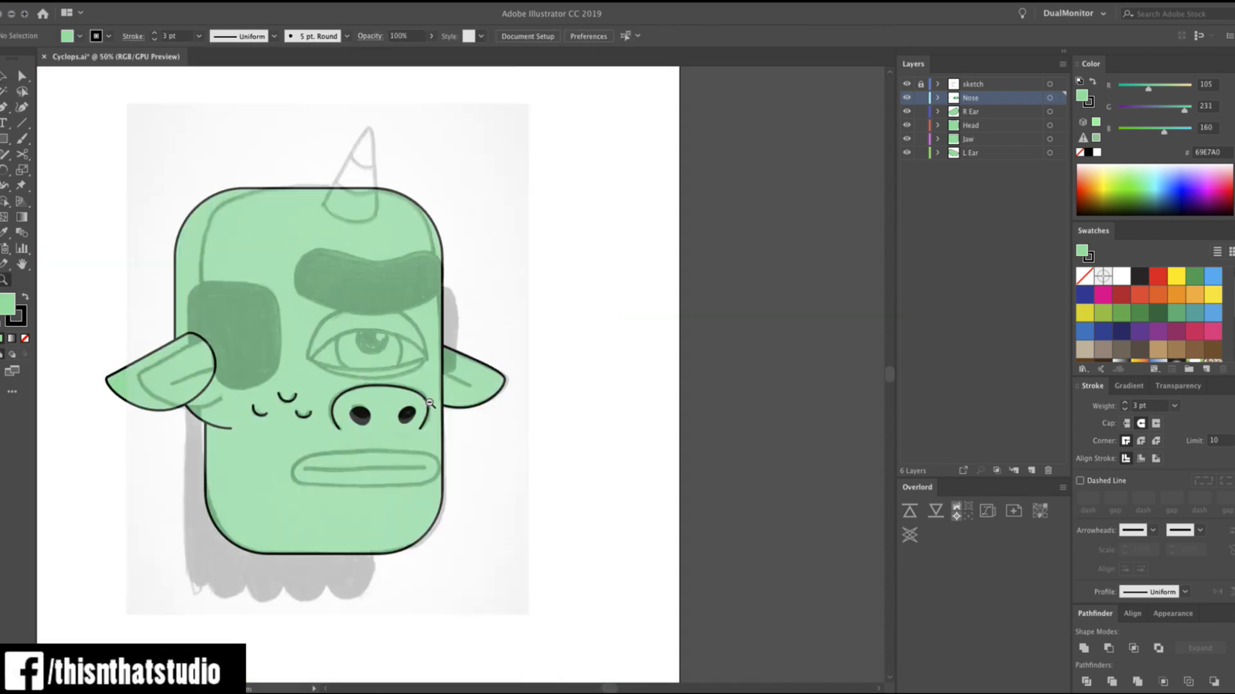
left_click(361, 419)
left_click(456, 316)
left_click(545, 299)
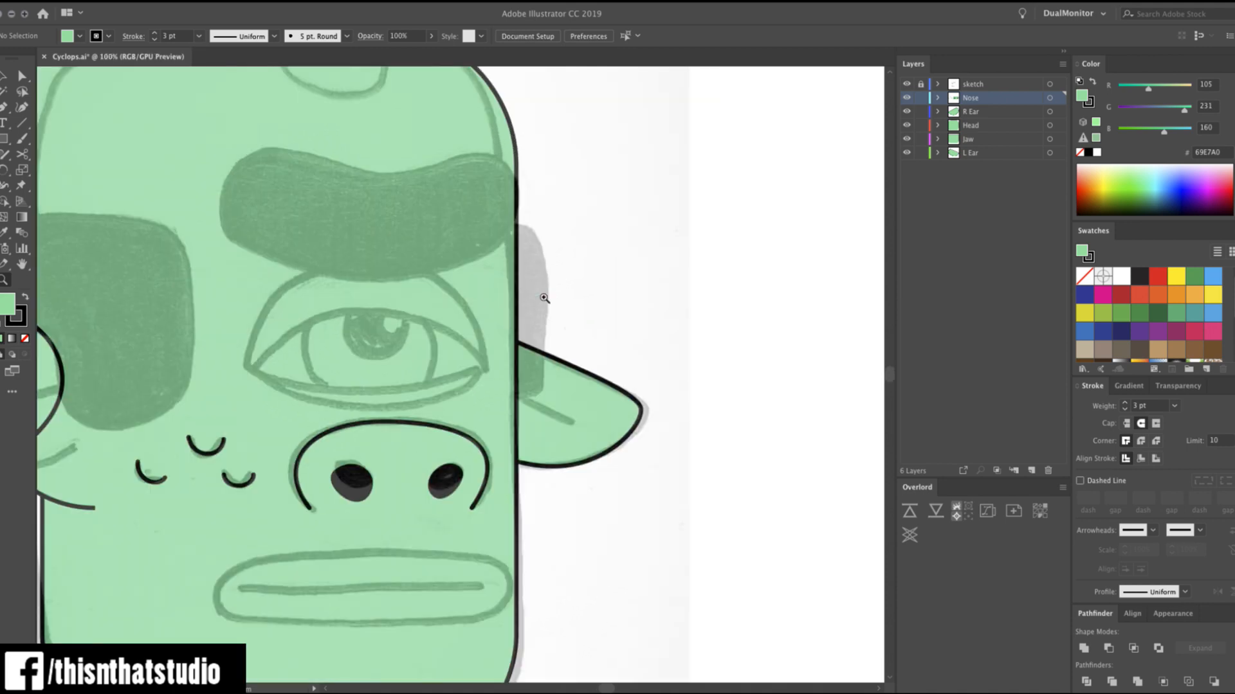
key("p")
left_click(968, 153)
left_click(565, 421)
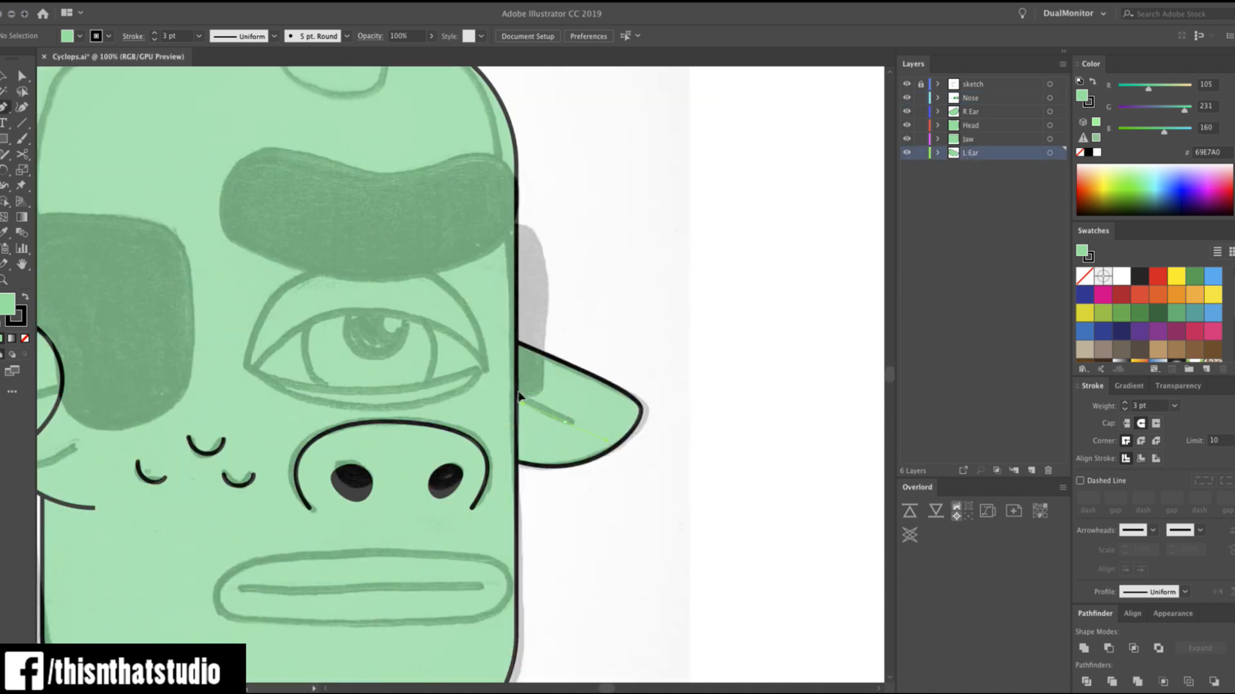
left_click(487, 392)
left_click(612, 298)
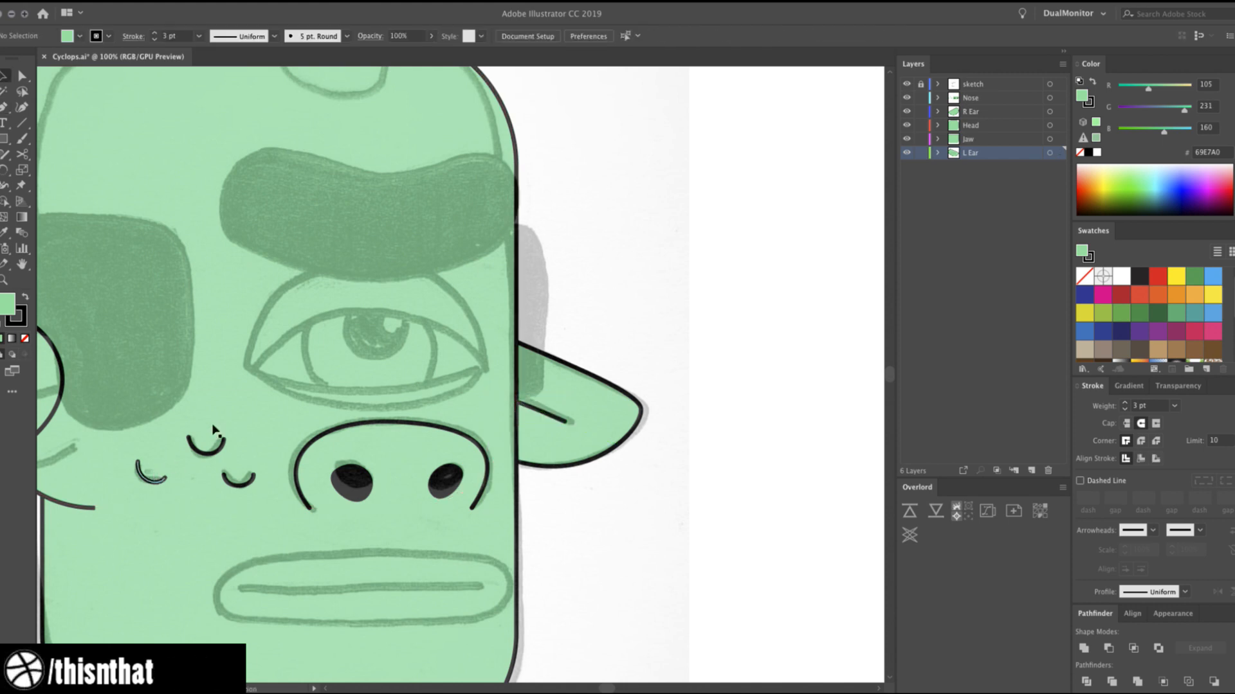
Move the three boil curves in place onto a new layer above Nose and name the layer Boils.
left_click(211, 454)
left_click(152, 481, "shift")
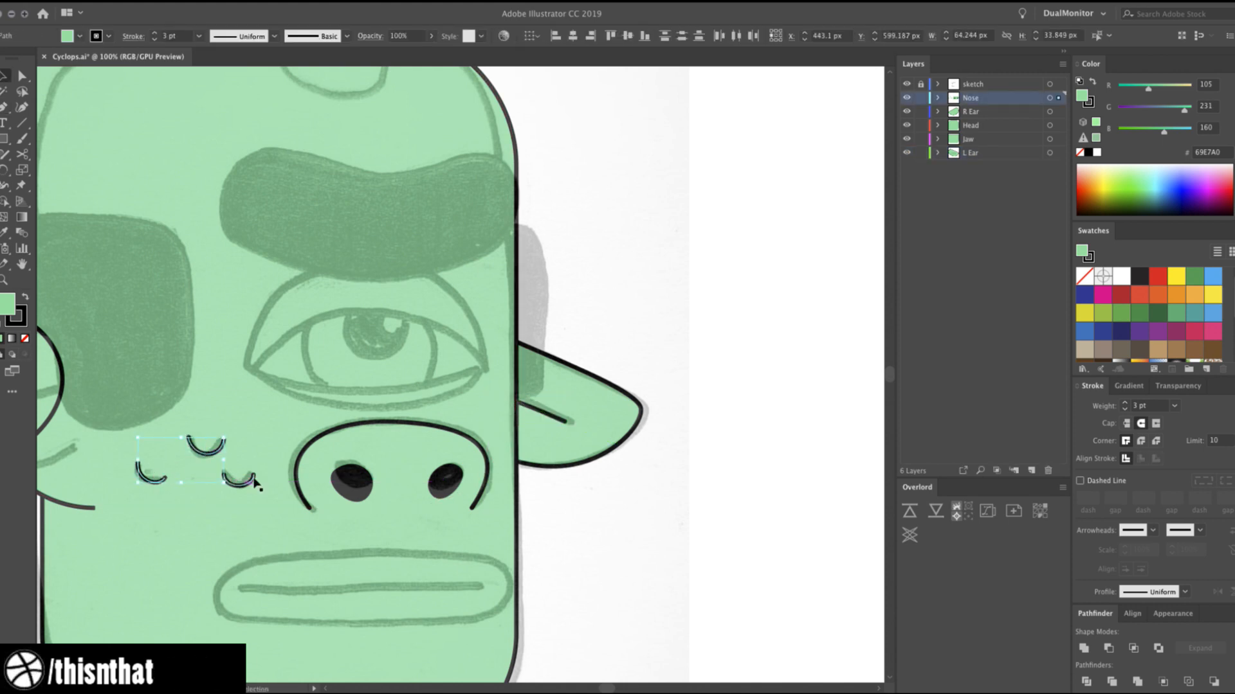
left_click(251, 480, "shift")
key("super+x")
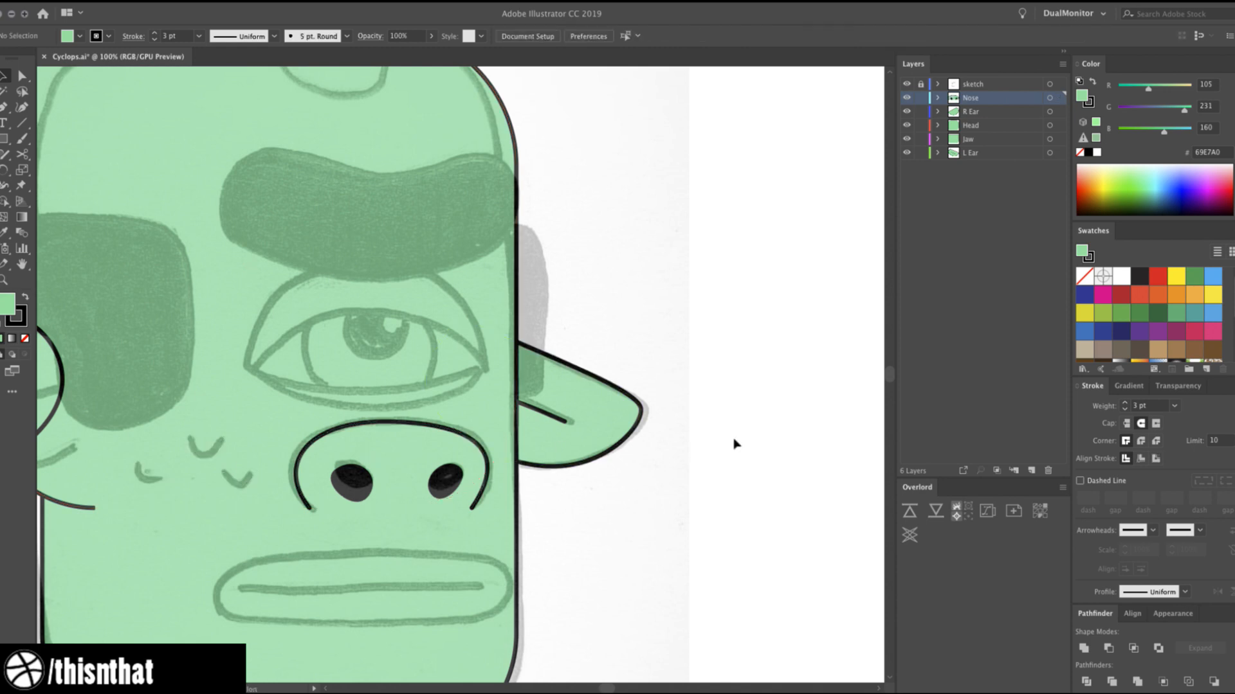
left_click(1030, 472)
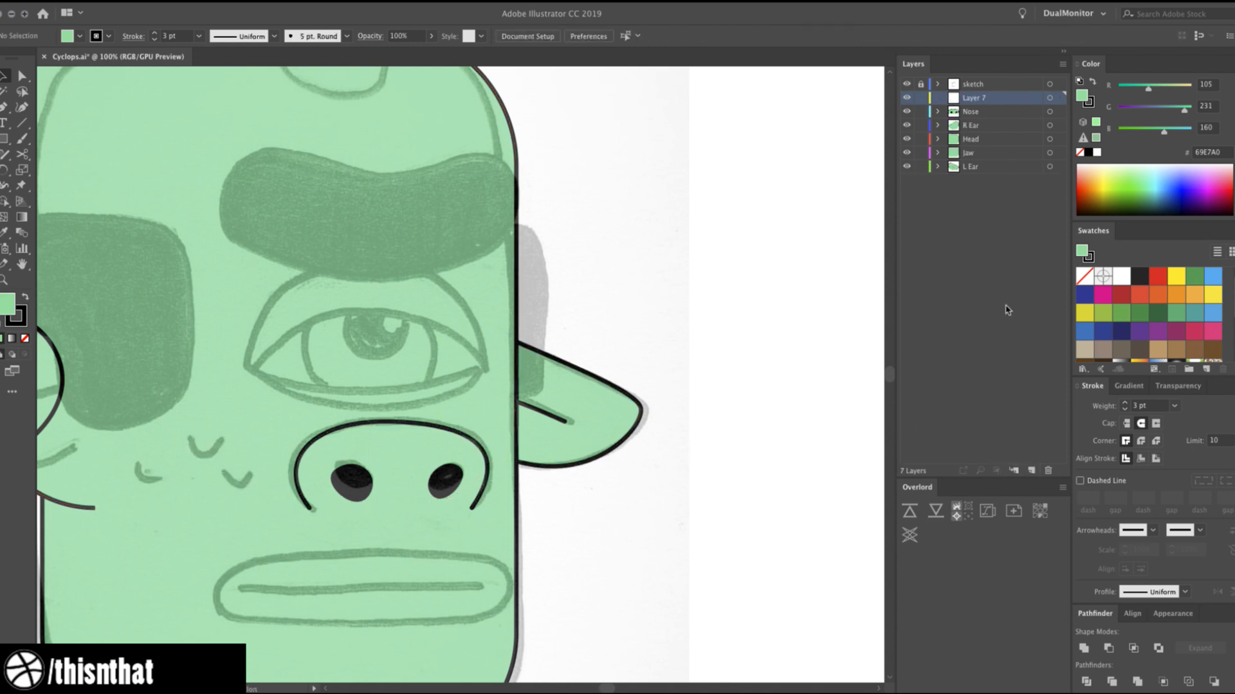
key("super+f")
double_click(978, 99)
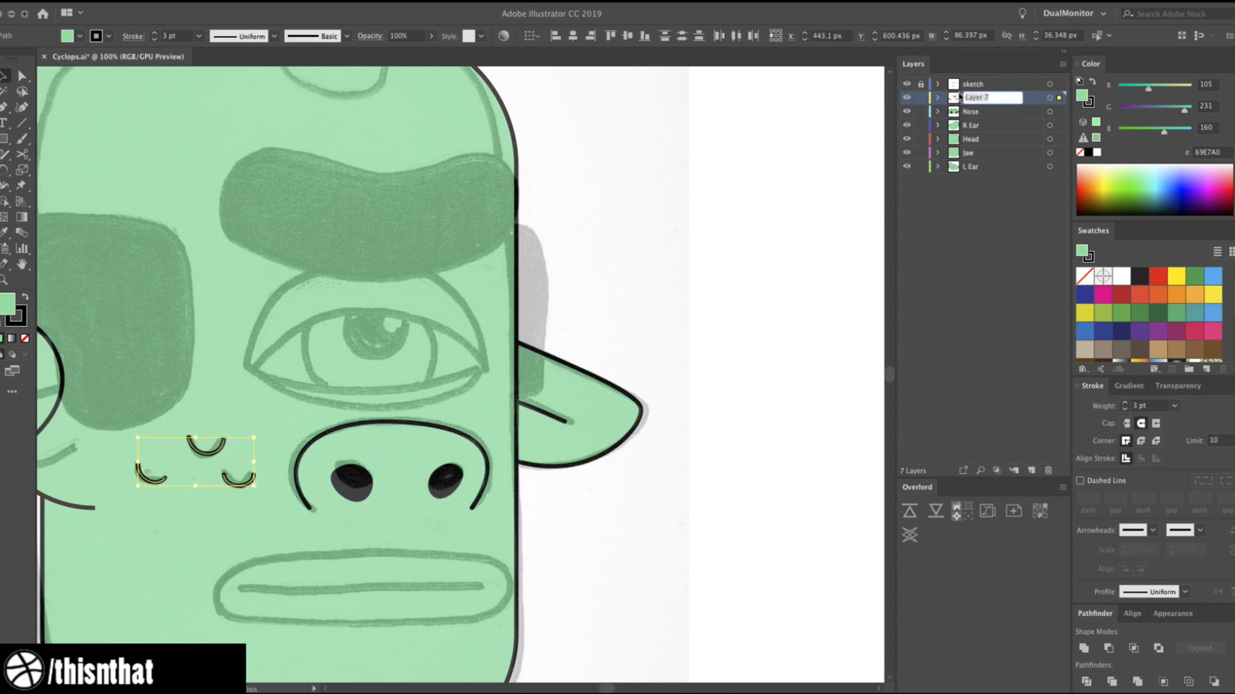
type("Boils")
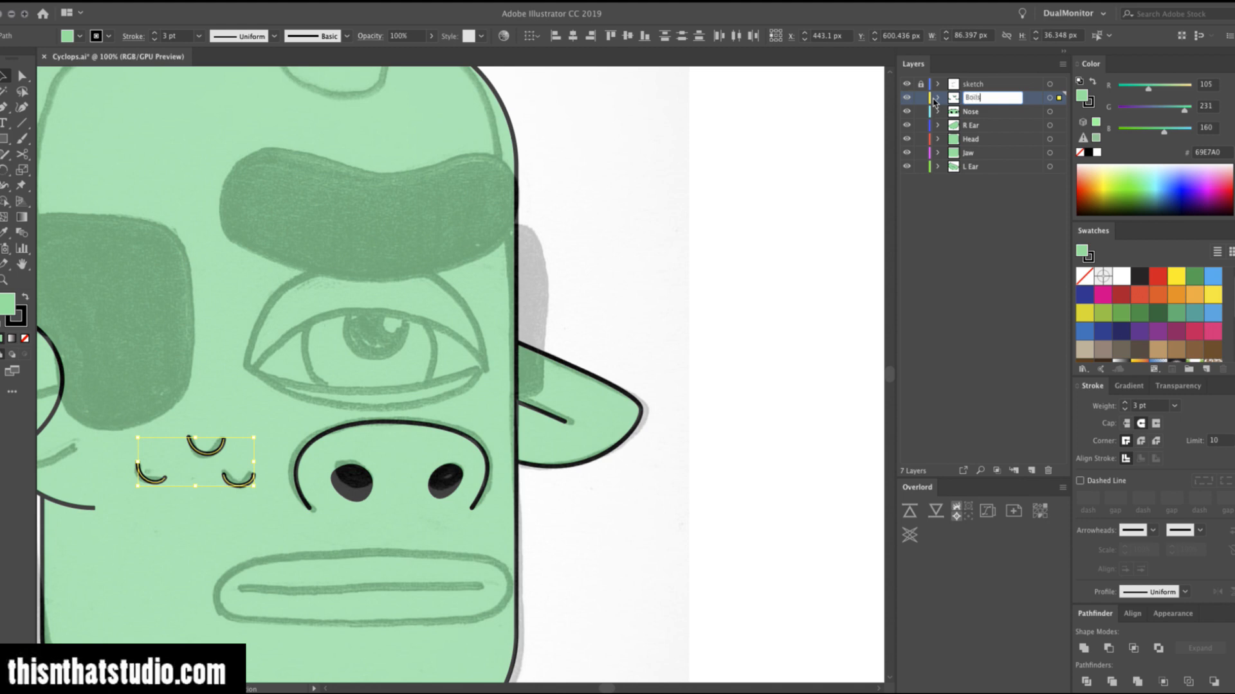
left_click(946, 231)
Cut the R Ear outline with the Scissors tool at the upper and lower ends of its curved inner edge over the face.
key("super+space")
left_click(225, 390, "super")
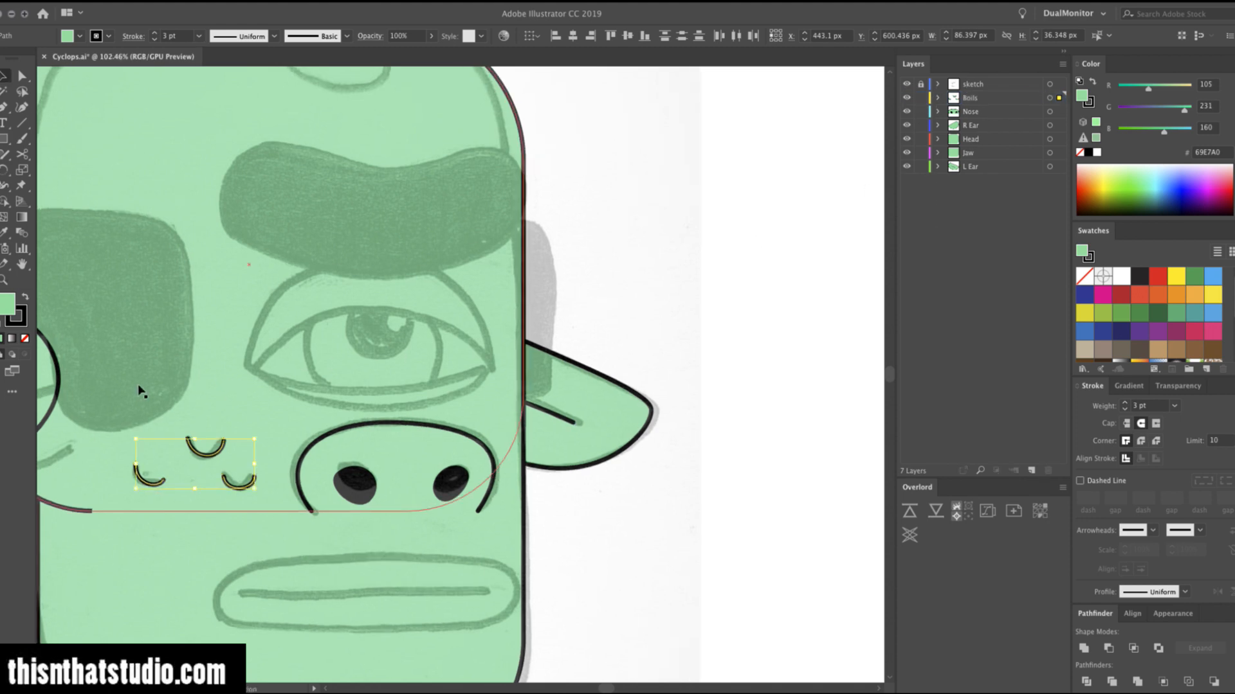
key("super+space")
left_click(134, 397, "alt+super")
left_click(359, 421)
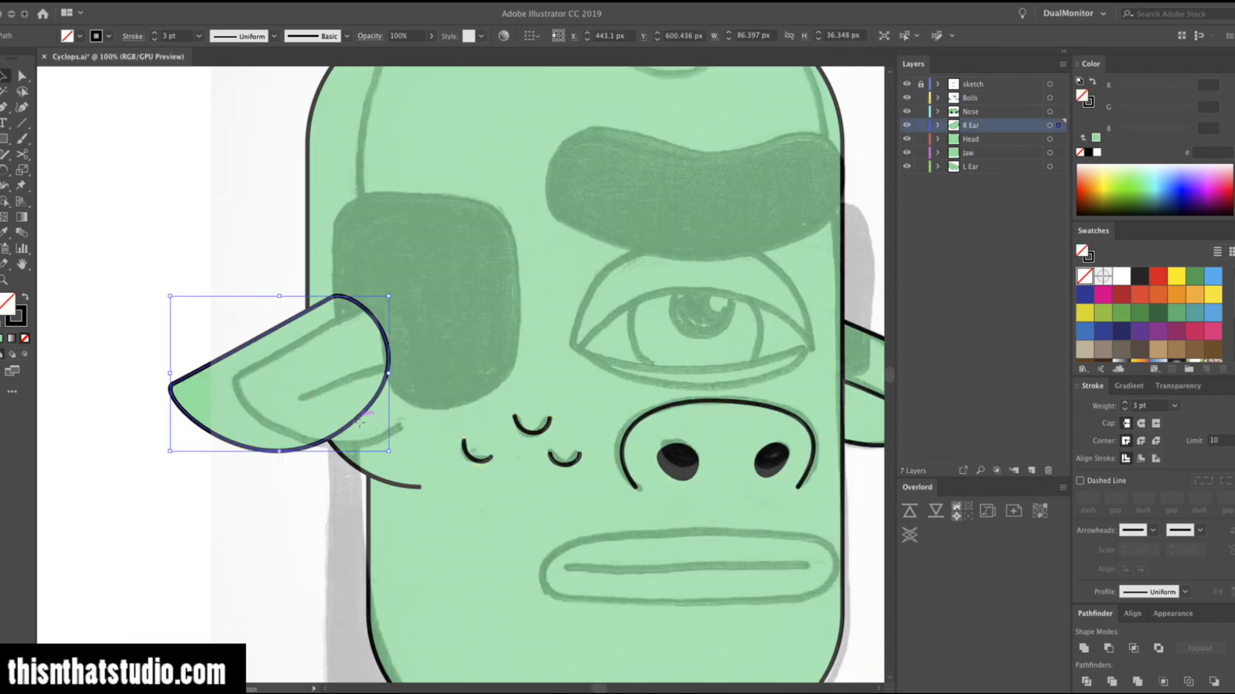
key("c")
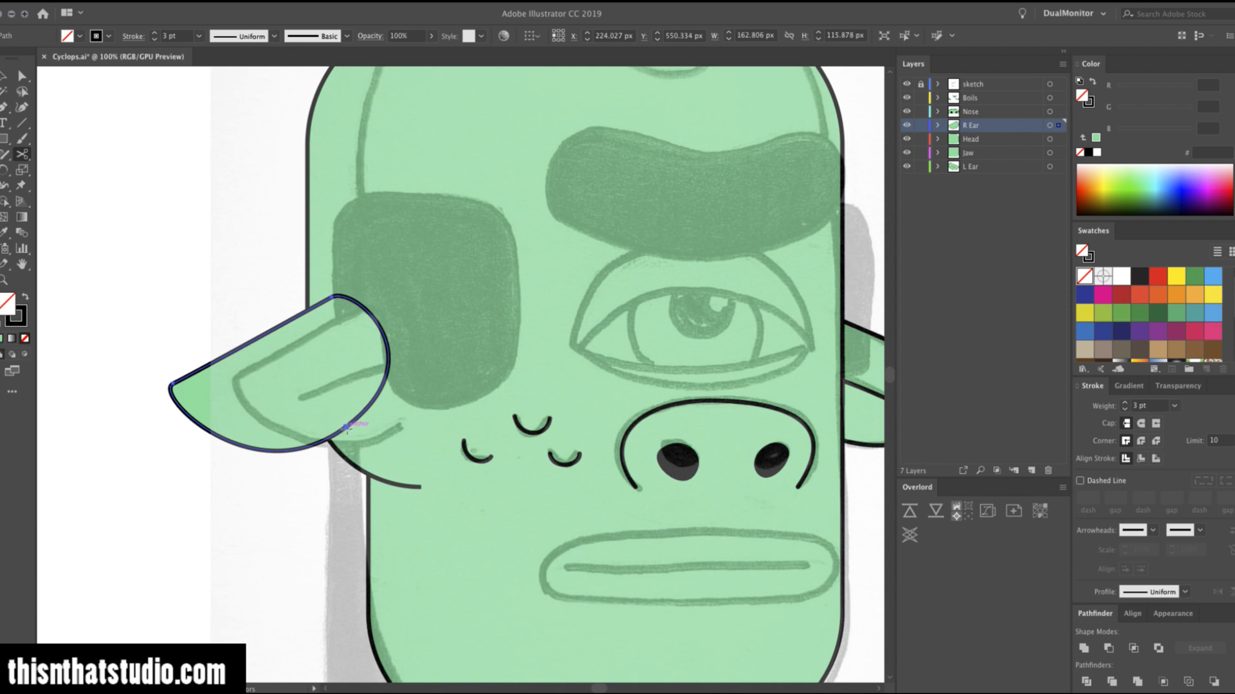
left_click(347, 426)
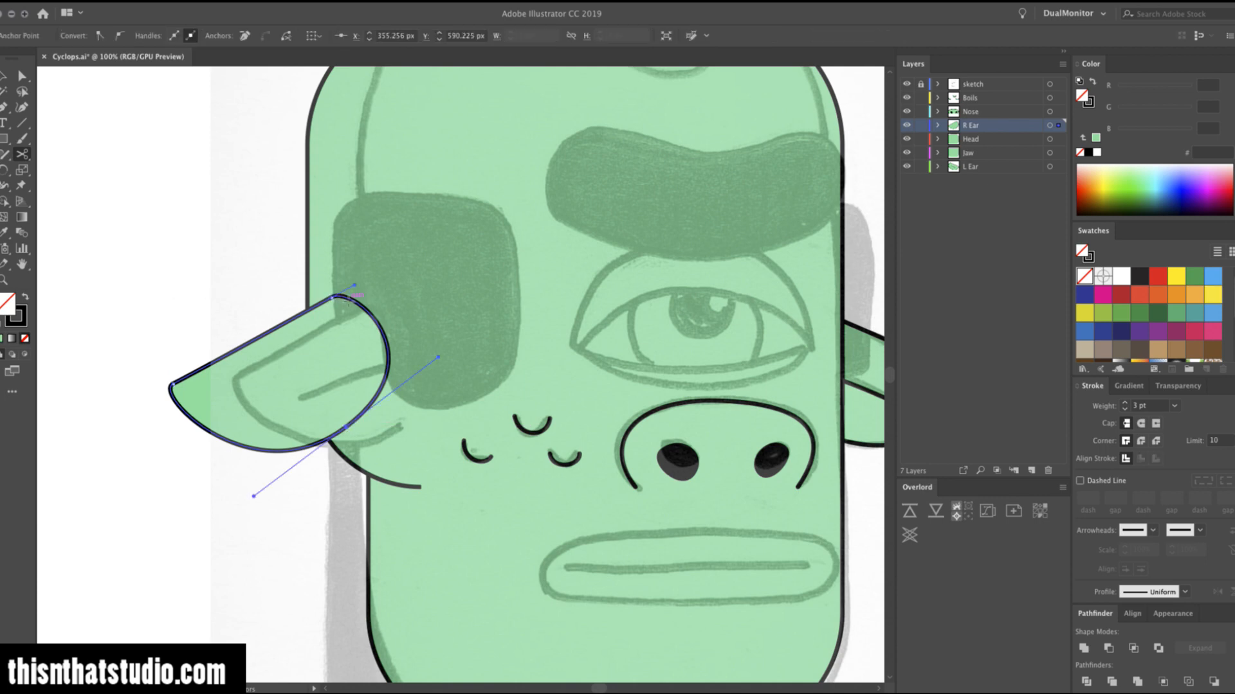
left_click(348, 299)
Cut the R Ear's inner edge at two more points and delete the upper and lower sections, keeping a short middle arc.
key("v")
left_click(371, 309)
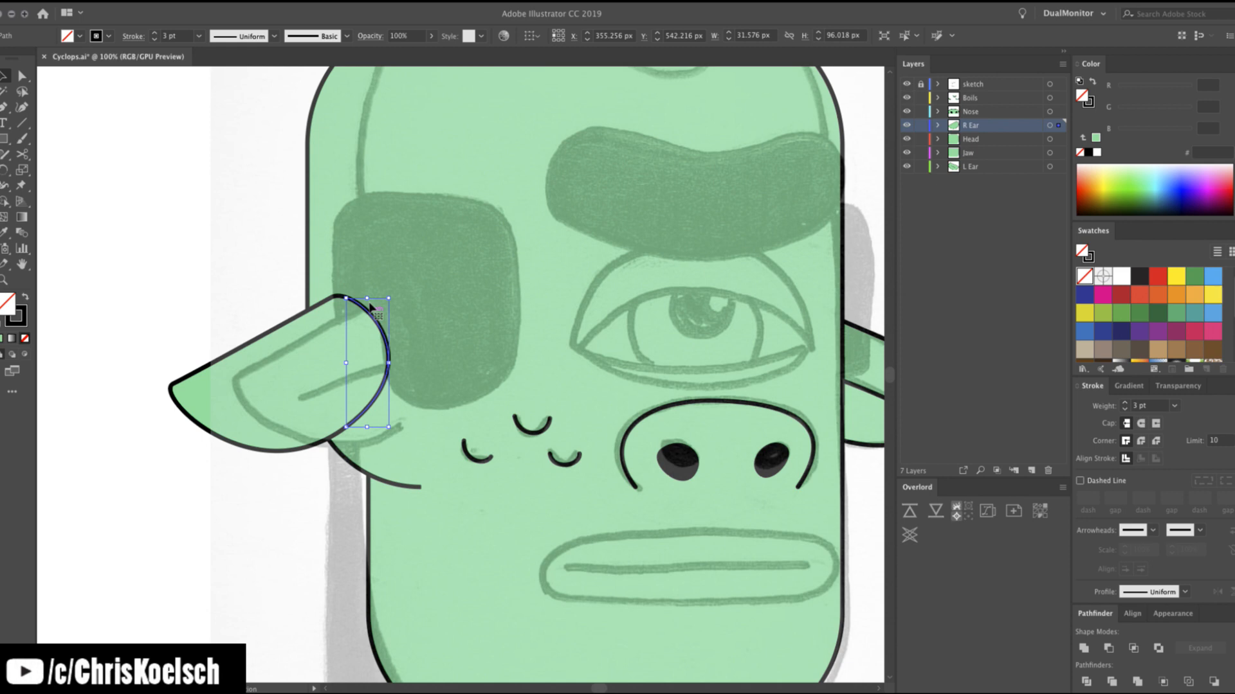
key("c")
left_click(389, 367)
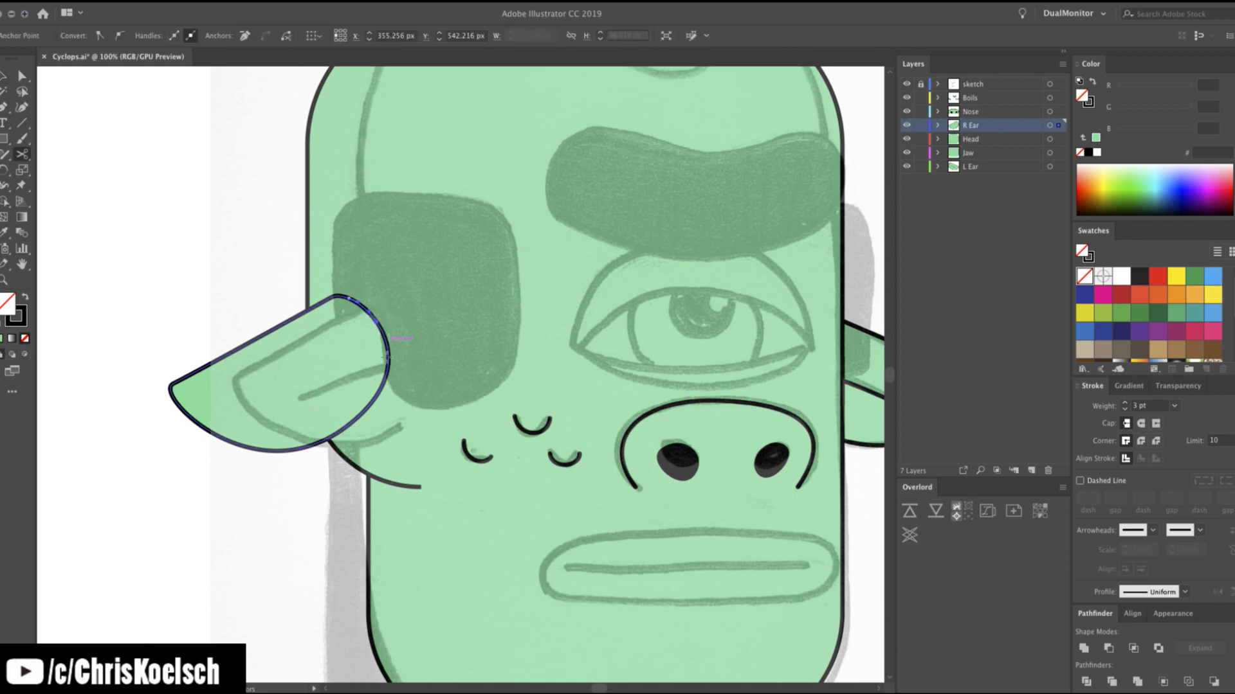
left_click(387, 373)
key("v")
left_click(384, 387)
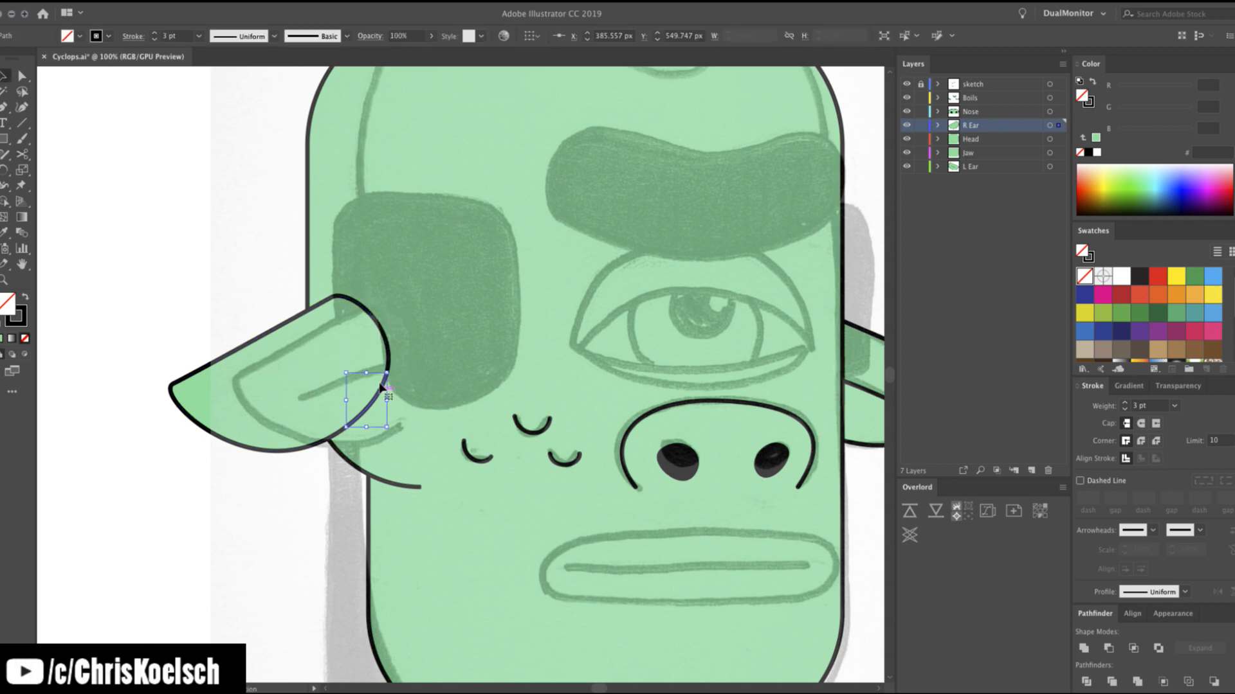
key("Delete")
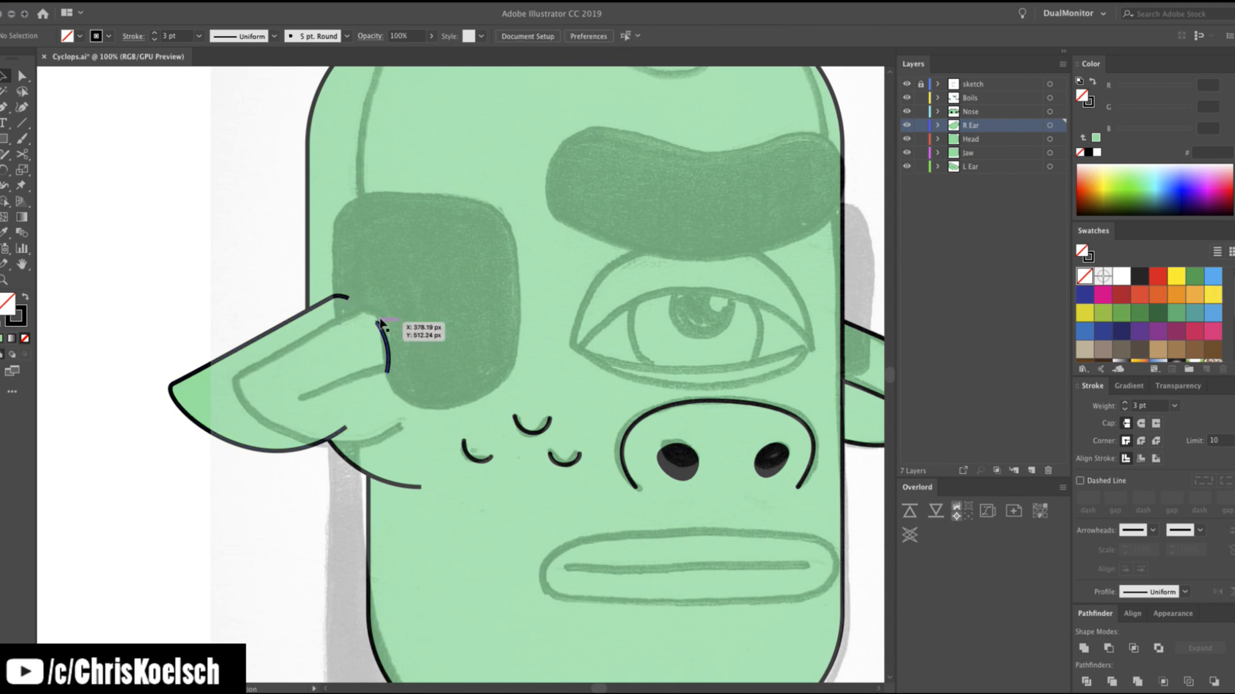
Give the R Ear outline and its short inner arc round stroke caps.
left_click(379, 325)
left_click(343, 293, "shift")
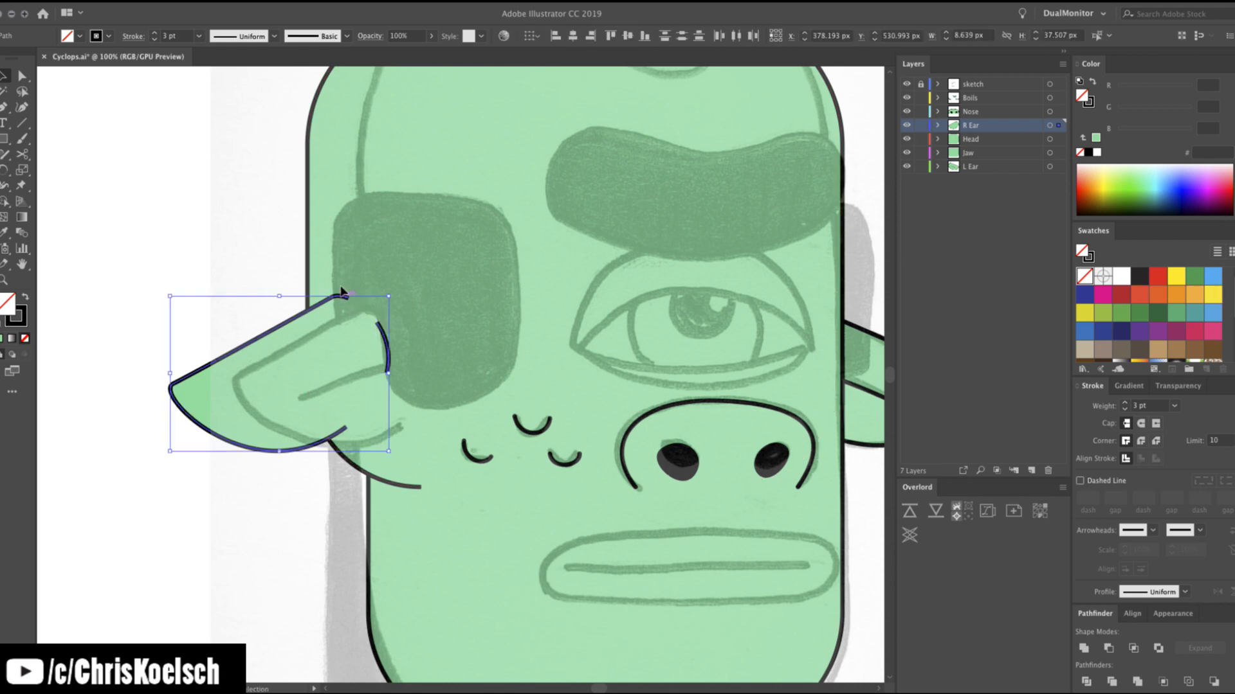
left_click(1141, 424)
key("super+shift+a")
Draw the R Ear's inner crease with the Pen tool as a long rising stroke ending in a short downward hook.
key("p")
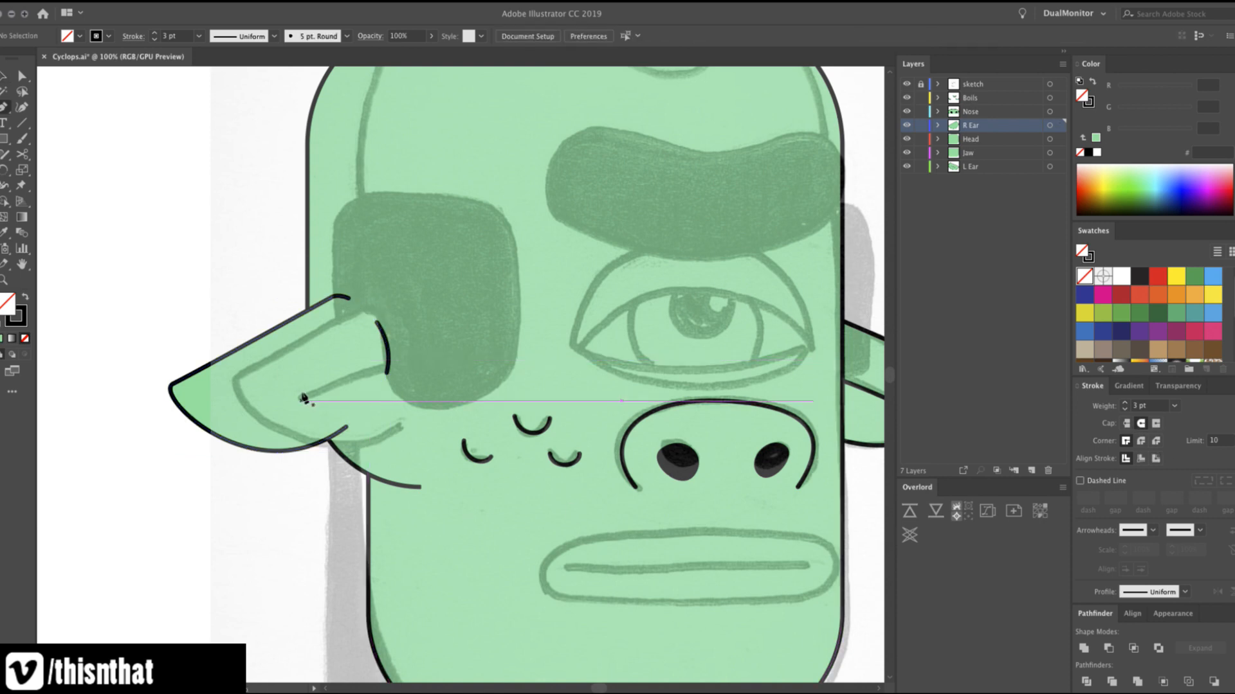
left_click(251, 397)
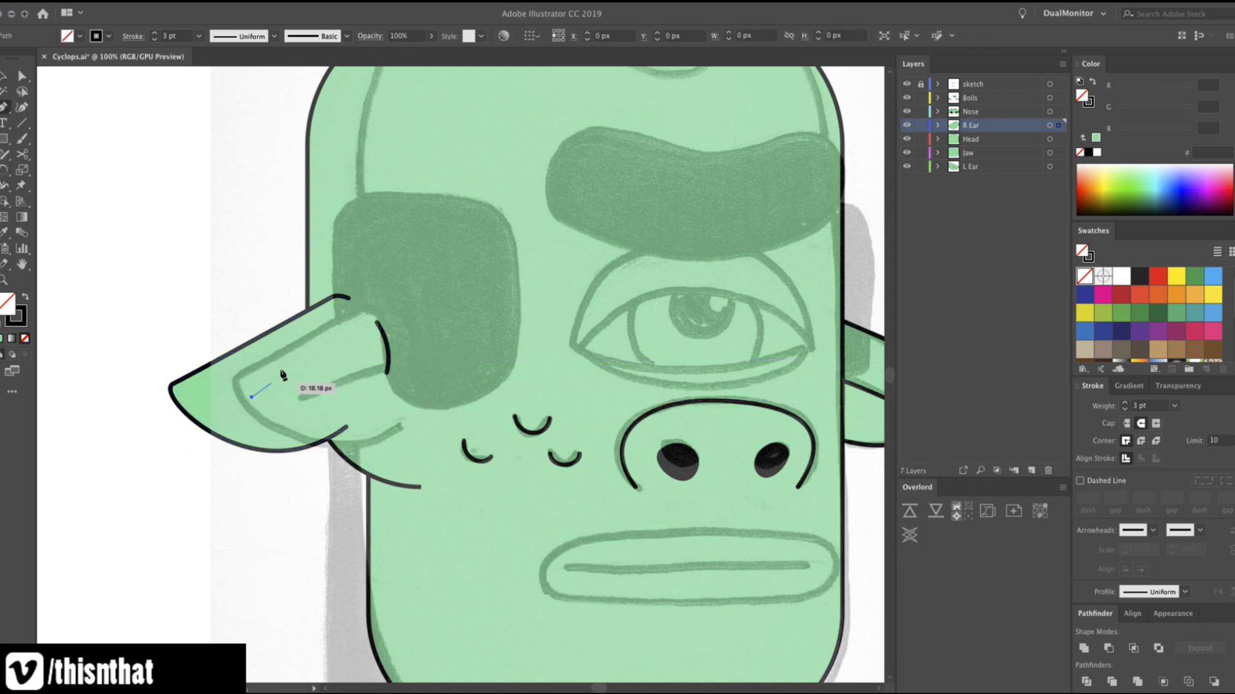
mouse_move(346, 359)
left_mouse_down()
mouse_move(368, 362)
mouse_move(342, 364)
left_mouse_up()
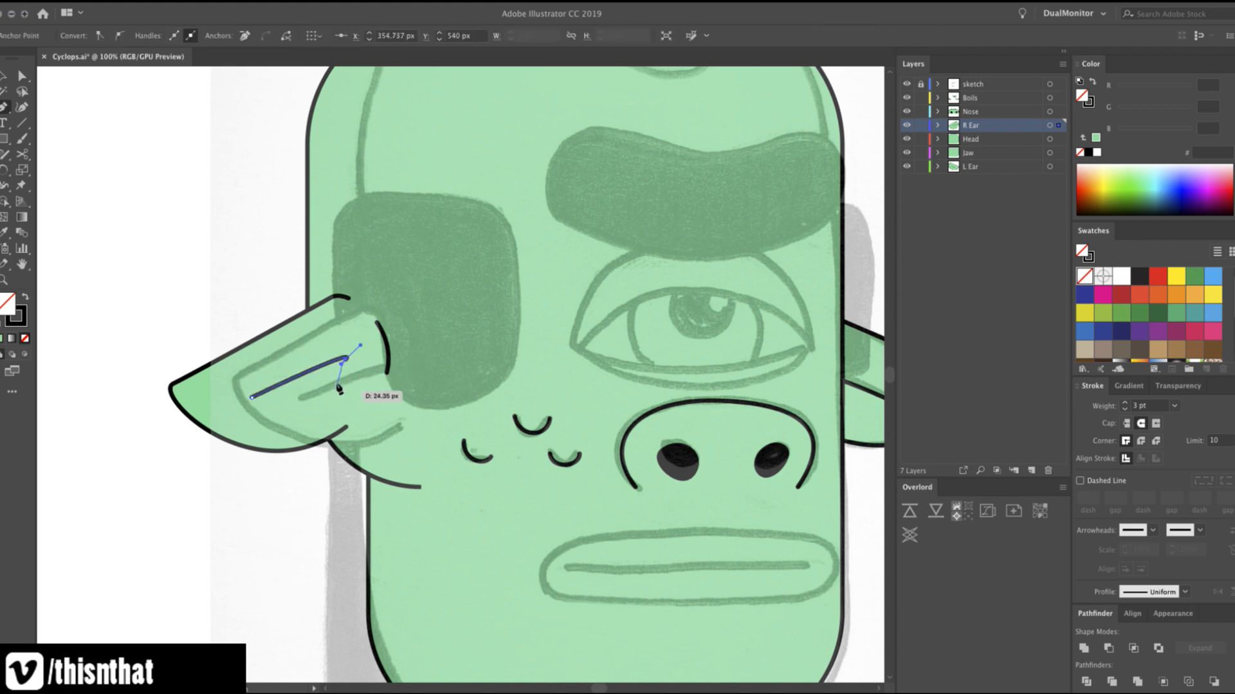
key("super+z")
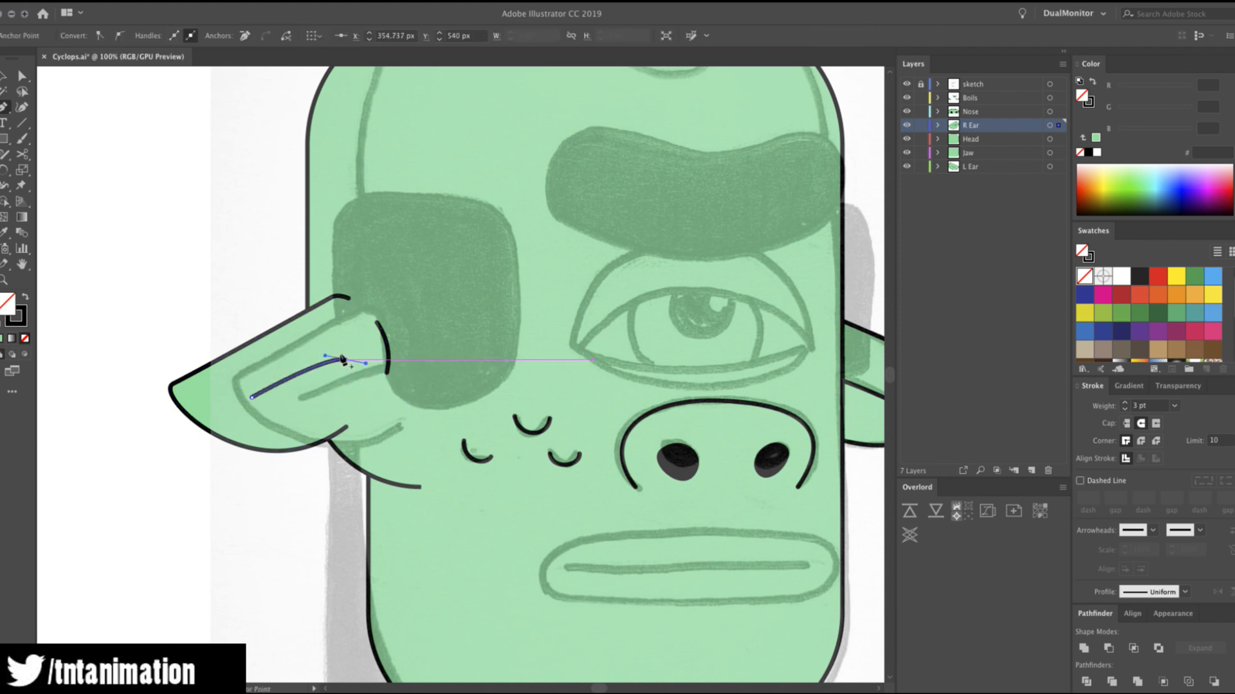
left_click(346, 358)
mouse_move(345, 398)
left_mouse_down()
mouse_move(372, 393)
mouse_move(359, 407)
left_mouse_up()
key("v")
Style the R Ear crease with a round join, 5 pt weight and a width profile tapered at both ends.
left_click(1140, 441)
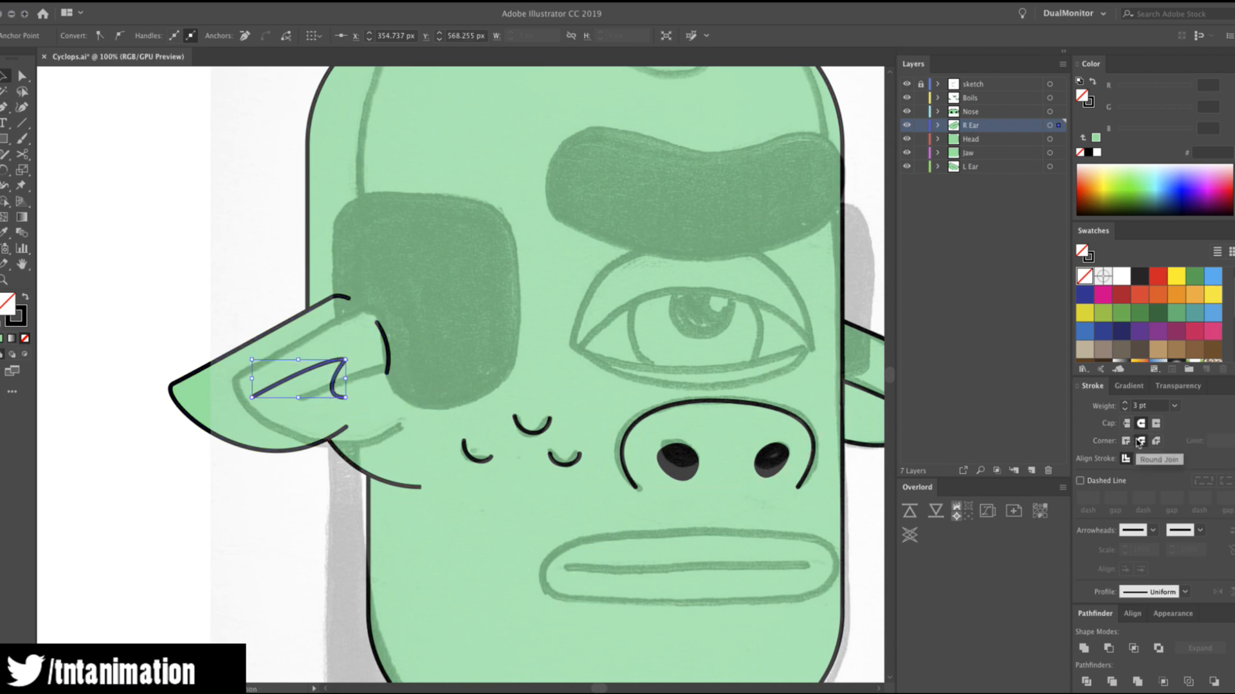
left_click(1126, 402)
left_click(1126, 402)
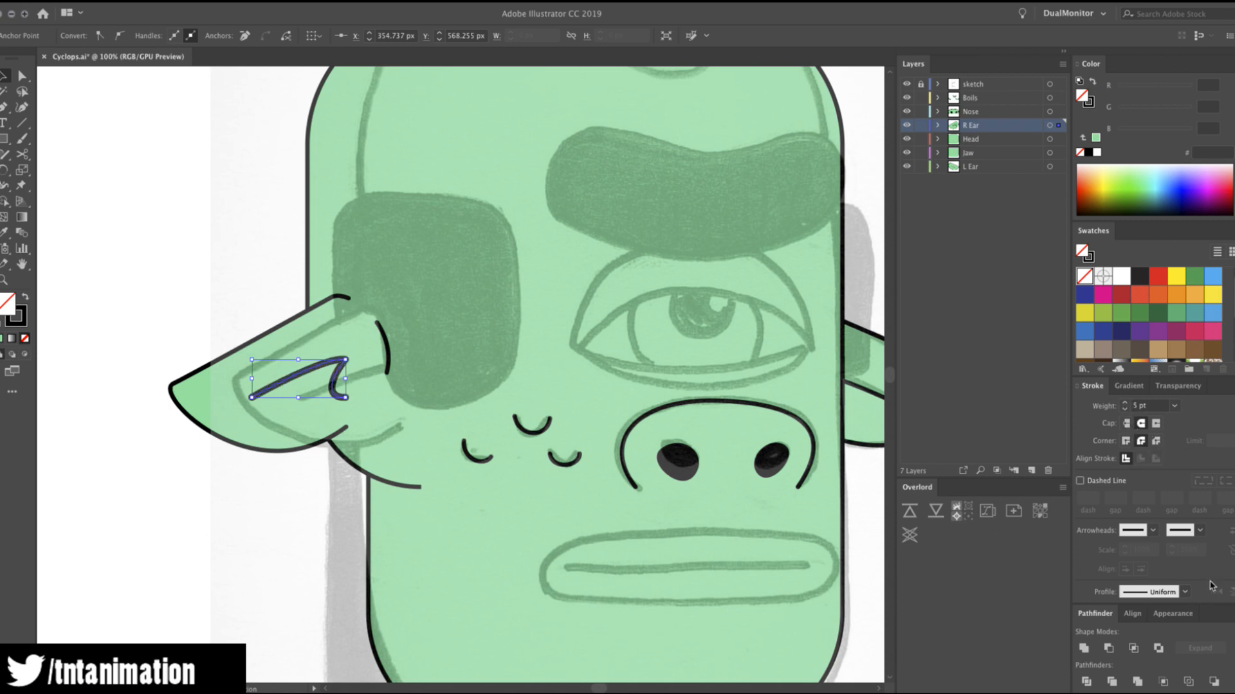
left_click(1186, 592)
left_click(1174, 544)
left_click(265, 498)
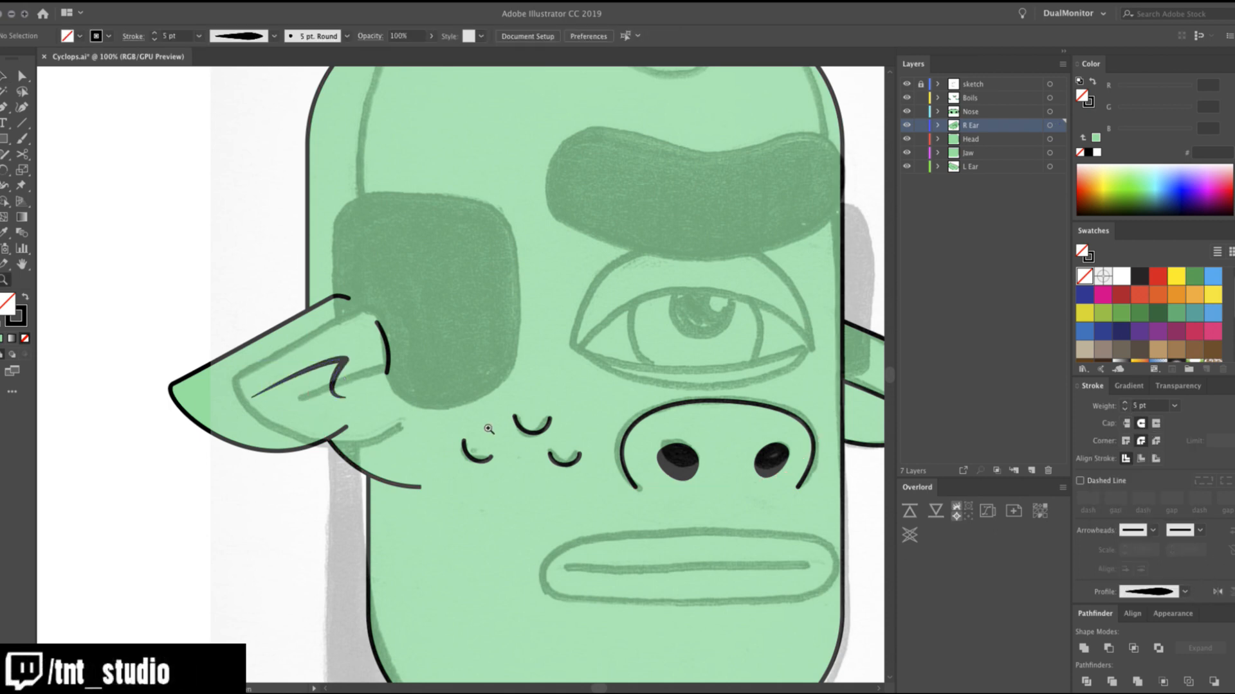
Apply the same tapered width profile to the L Ear crease and set its stroke weight to 8 pt.
left_click_drag(489, 429, 485, 429)
left_click(871, 397)
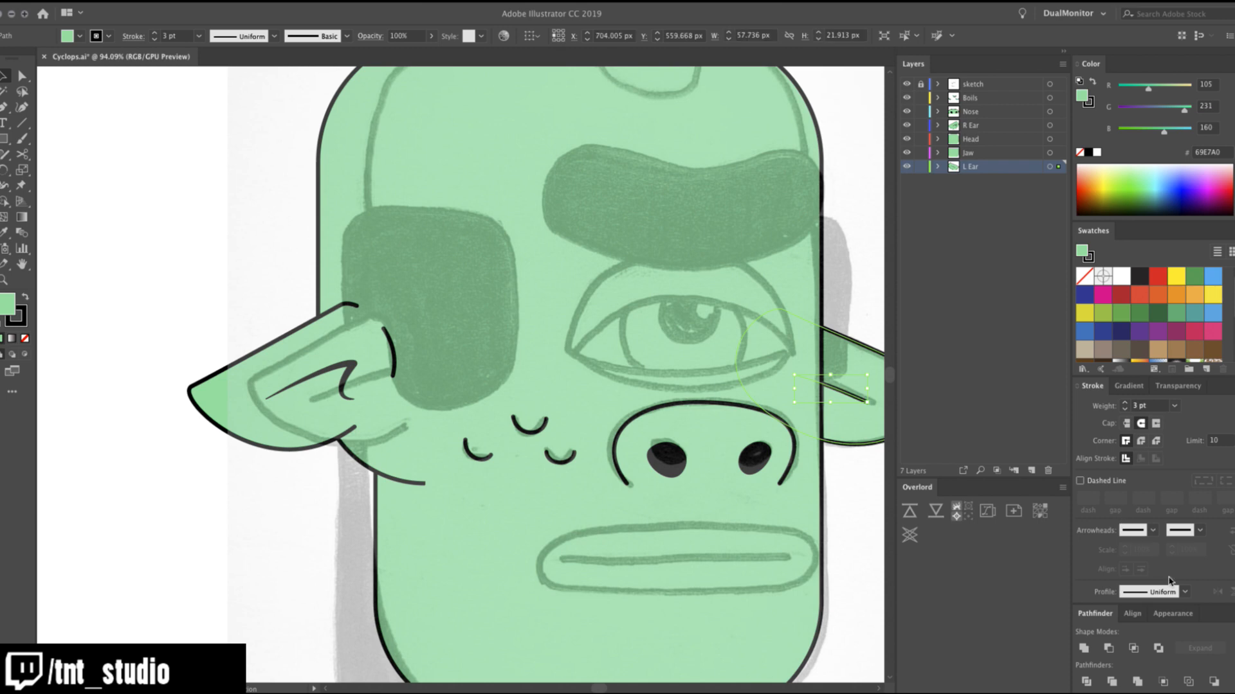
left_click(1185, 592)
left_click(1169, 546)
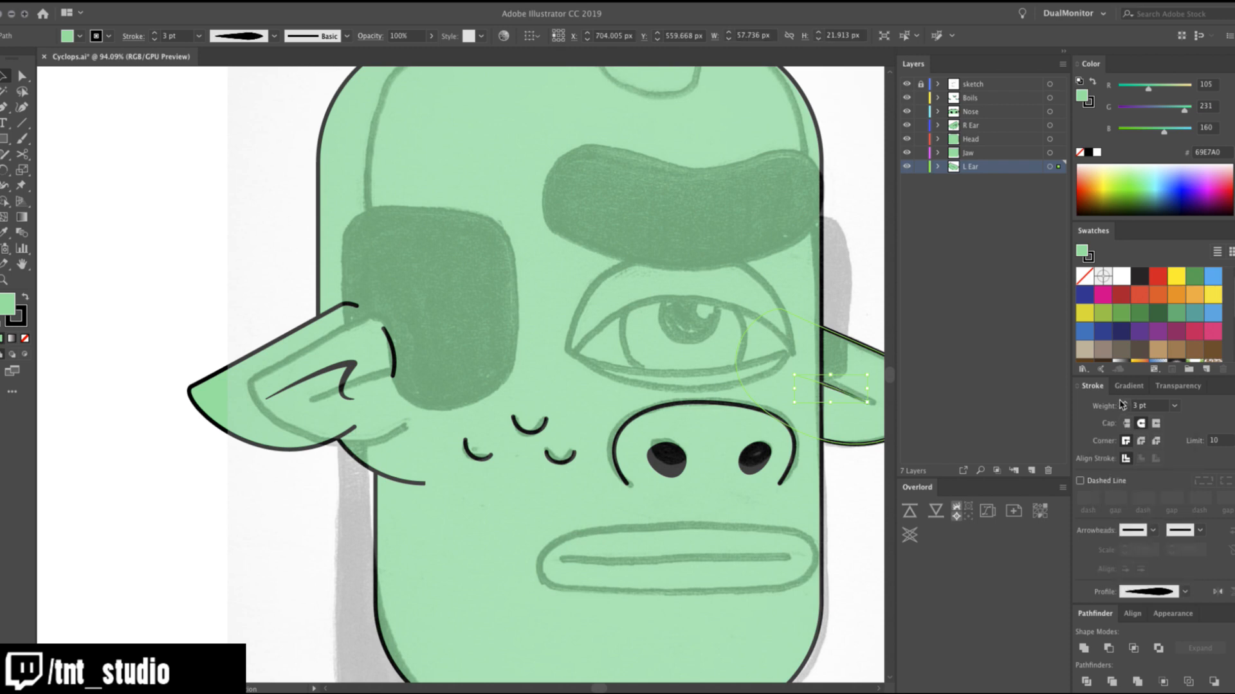
left_click(831, 455)
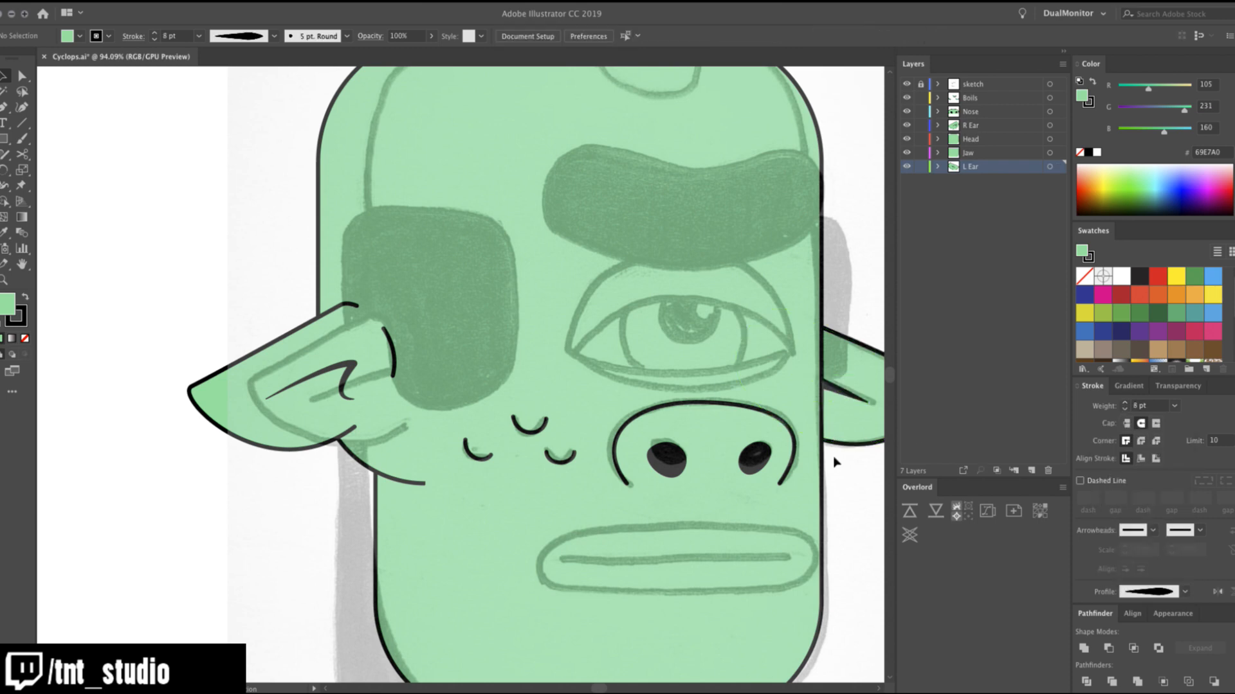
Hide and show the sketch layer to review the whole head's vector artwork without the drawing.
key("z")
left_click(646, 408, "alt")
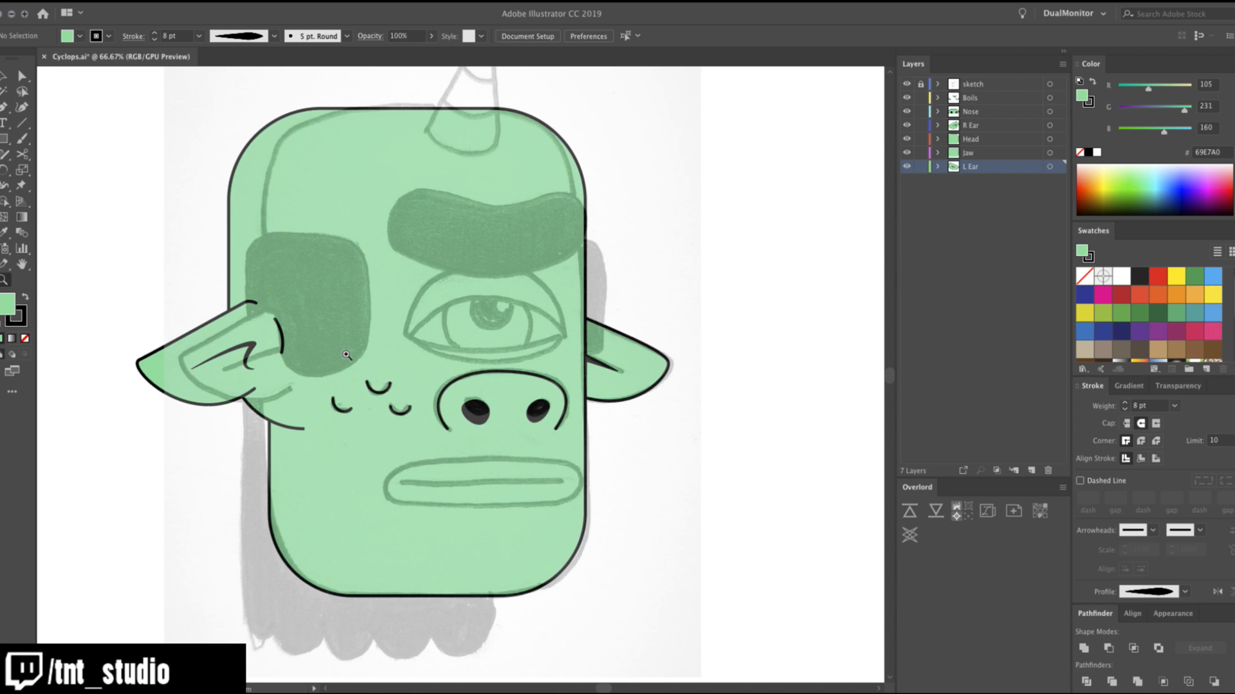
left_click(907, 84)
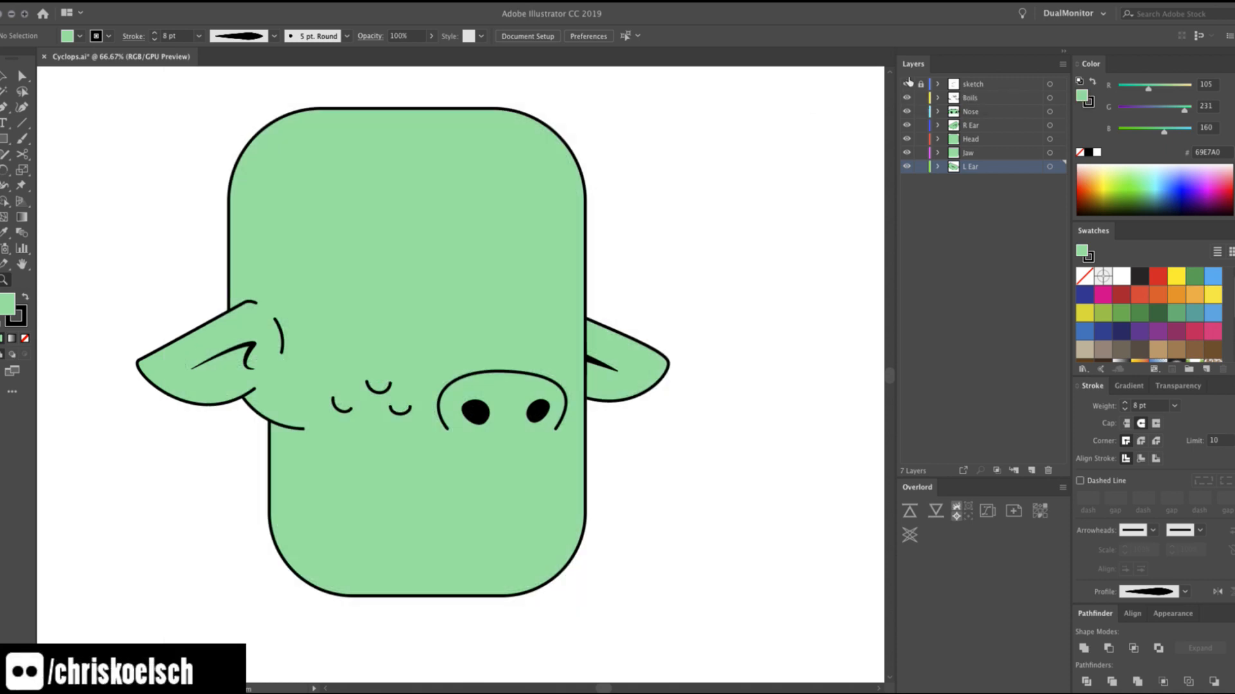
left_click(907, 83)
left_click(907, 83)
left_click(906, 84)
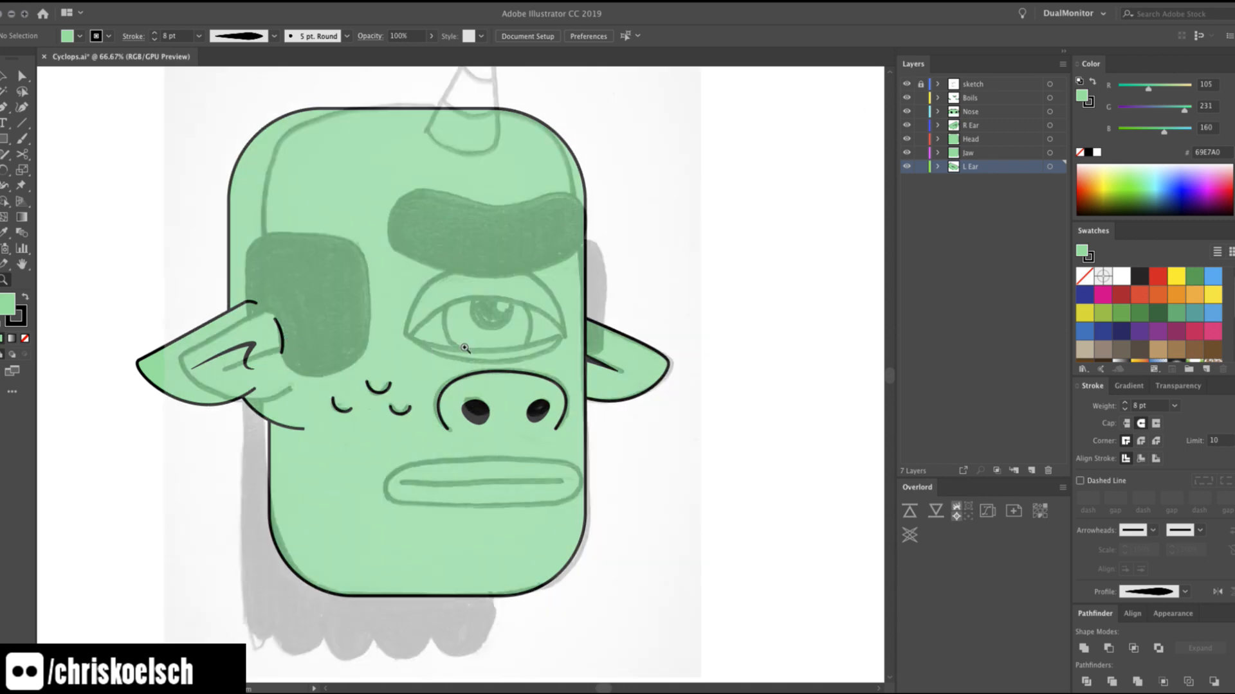
Draw a rectangle about 180 by 163 px over the sketched side-hair patch beside the R Ear.
left_click(464, 348)
left_click(443, 343)
left_click(442, 343, "alt")
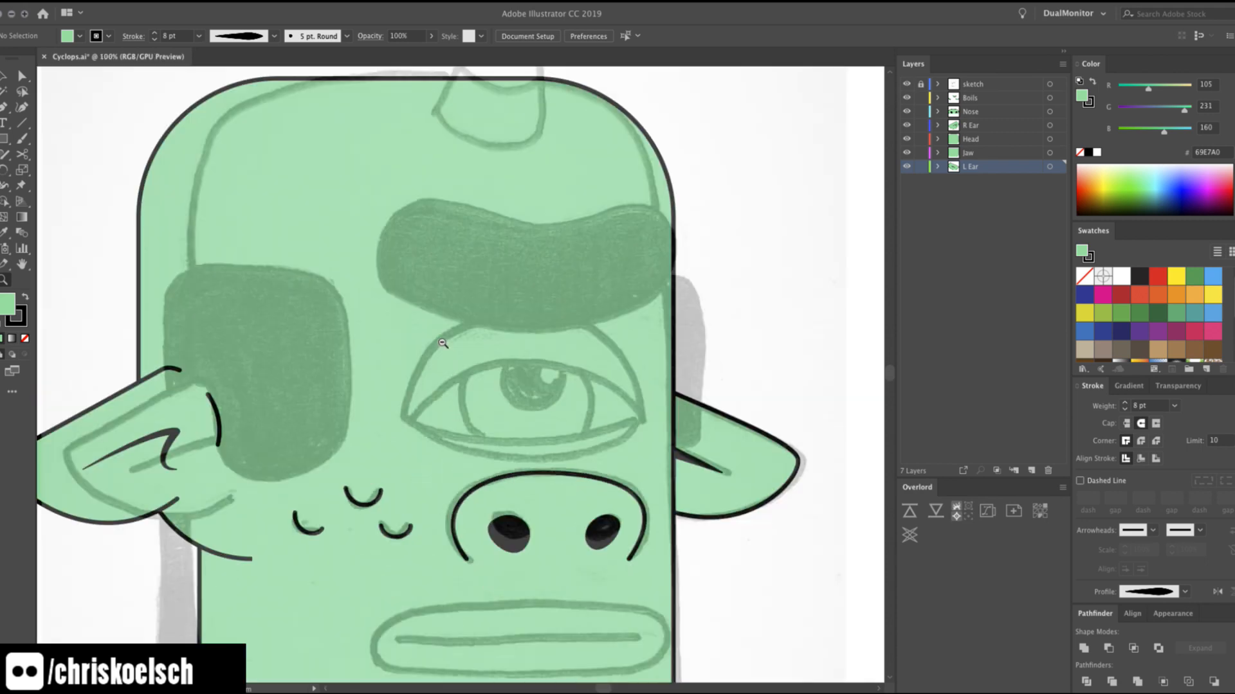
left_click(442, 344, "alt")
left_click(442, 344, "alt")
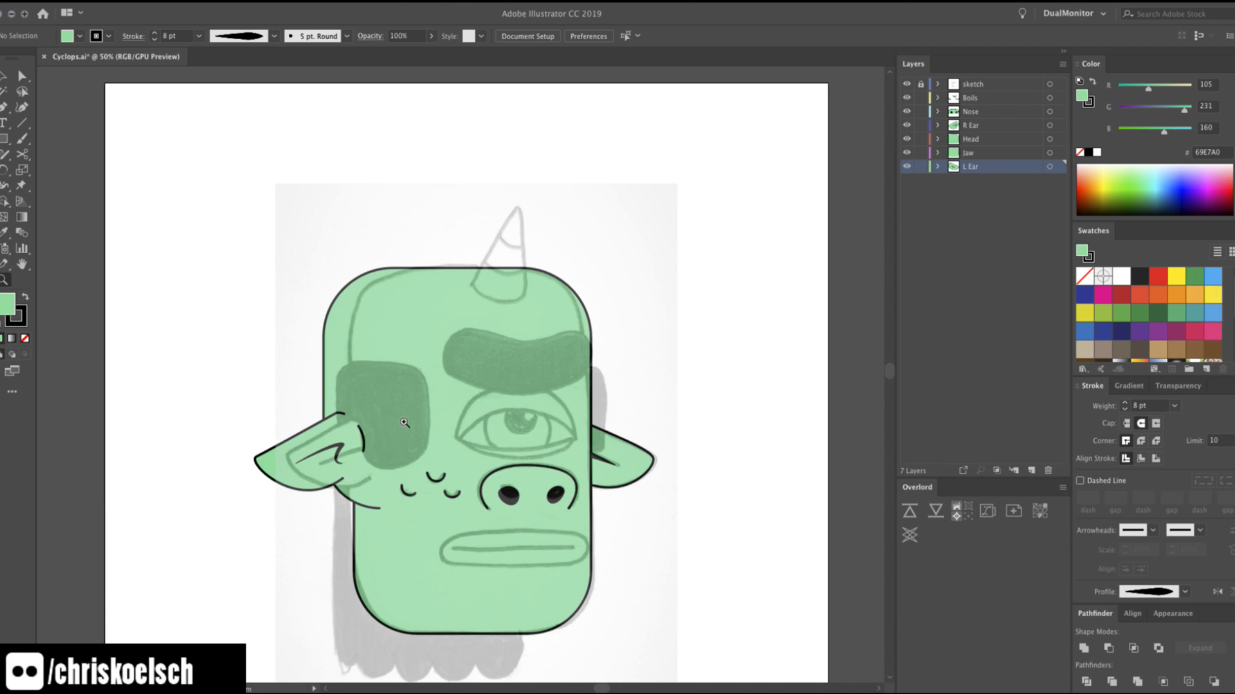
left_click(404, 422)
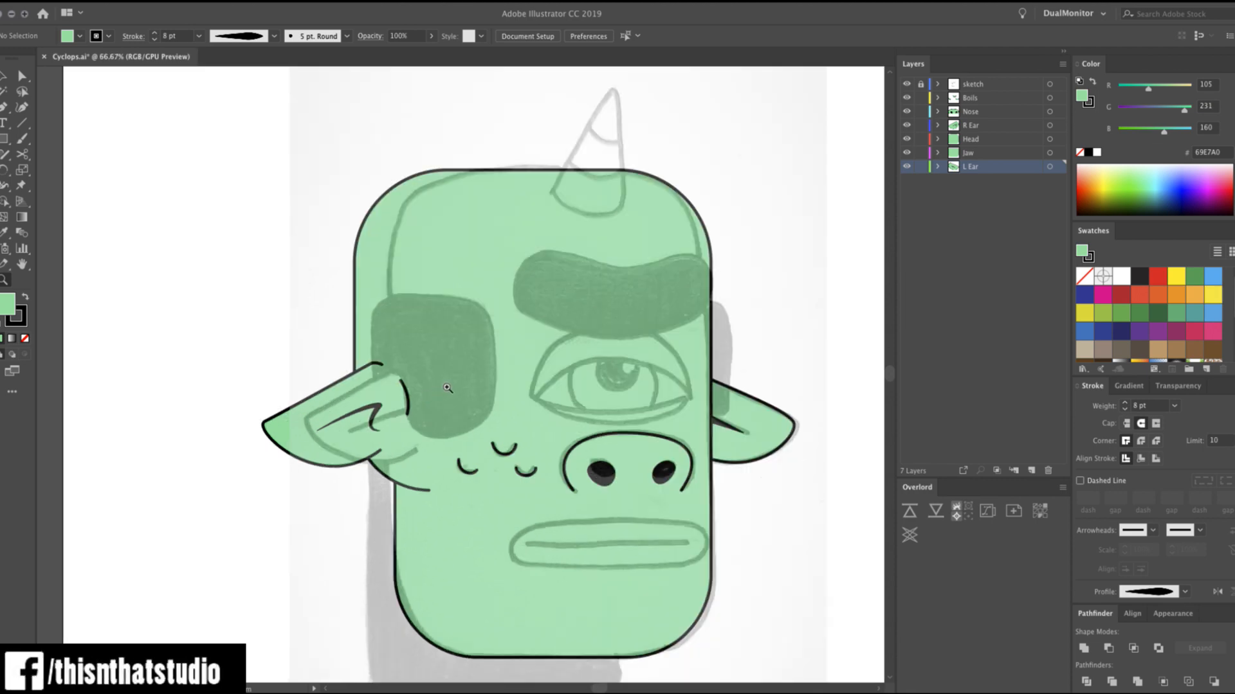
left_click(443, 389)
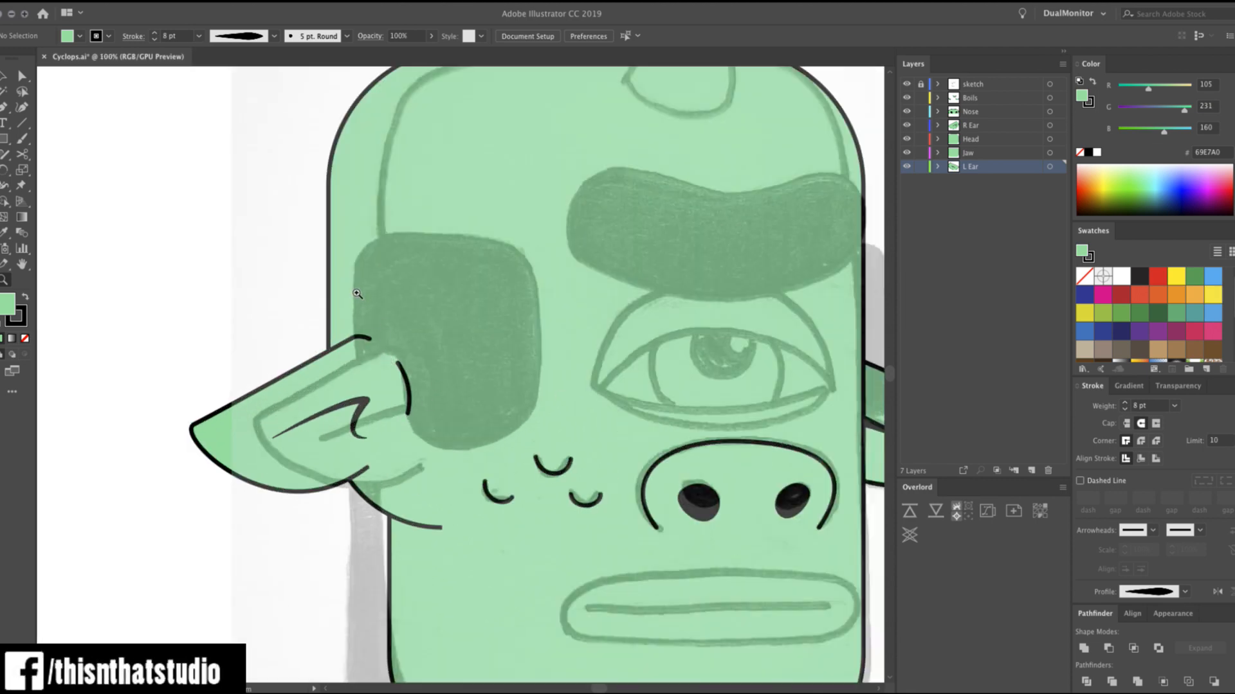
key("m")
left_click_drag(300, 234, 542, 451)
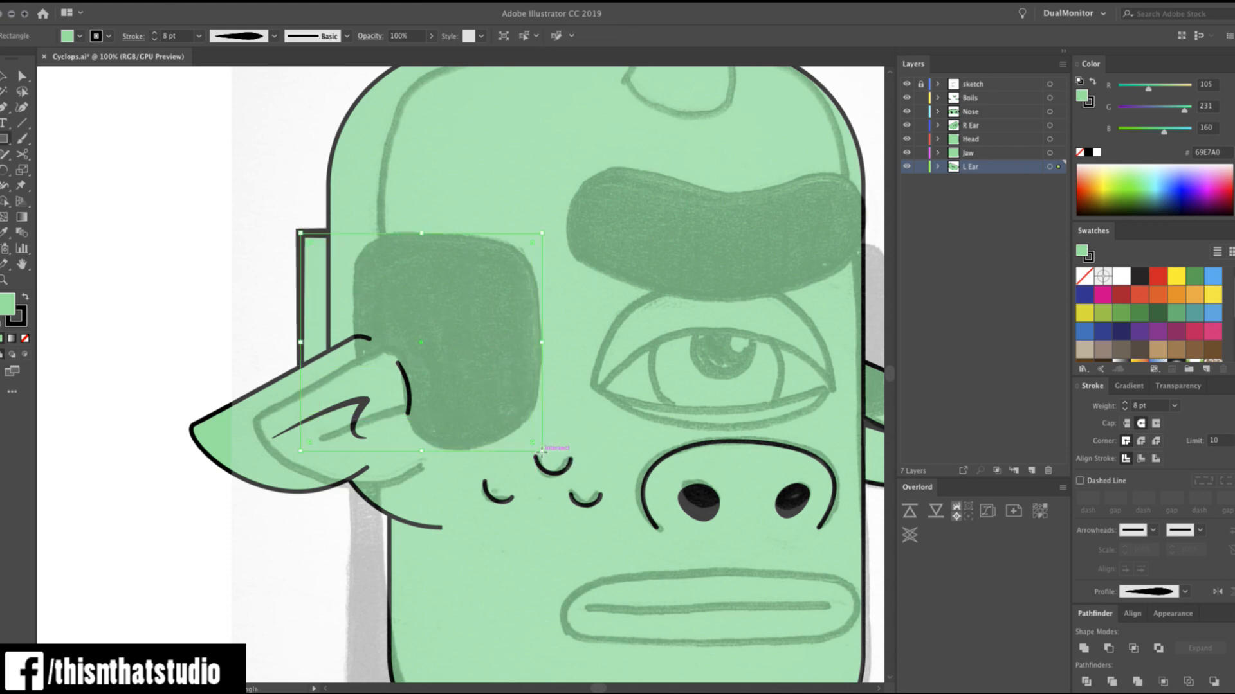
Fill the side-hair rectangle with pure black and remove its stroke.
key("c")
key("x")
key("x")
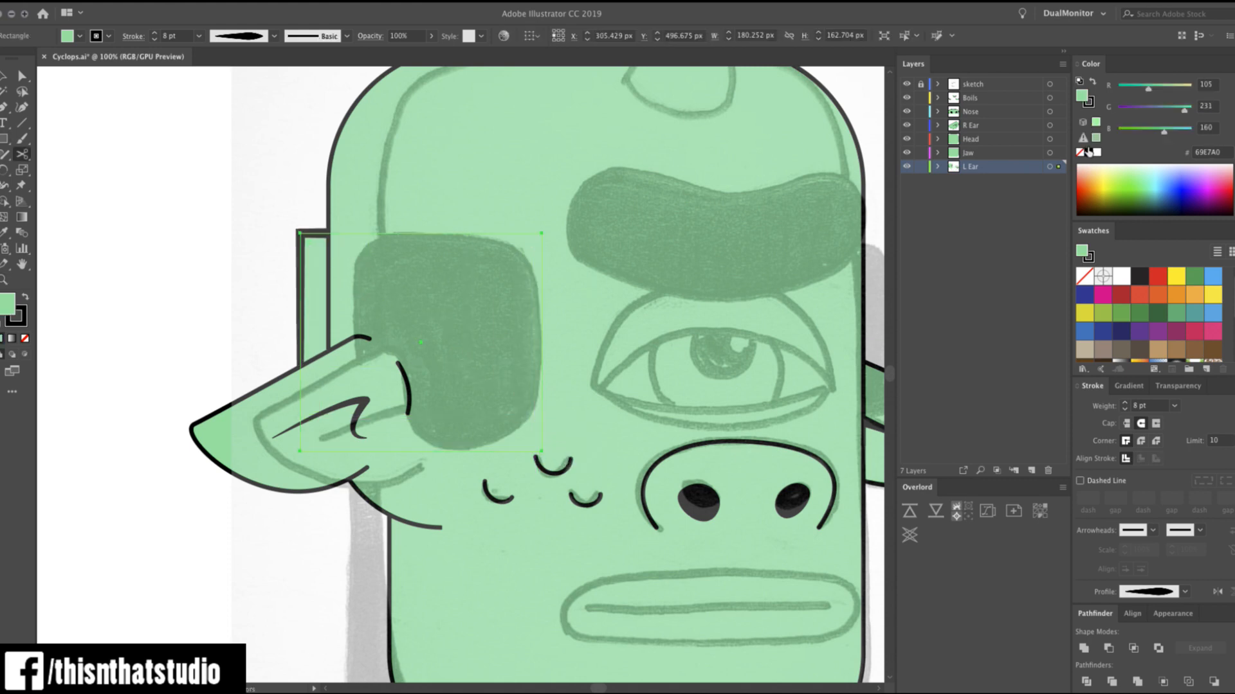
left_click(1088, 152)
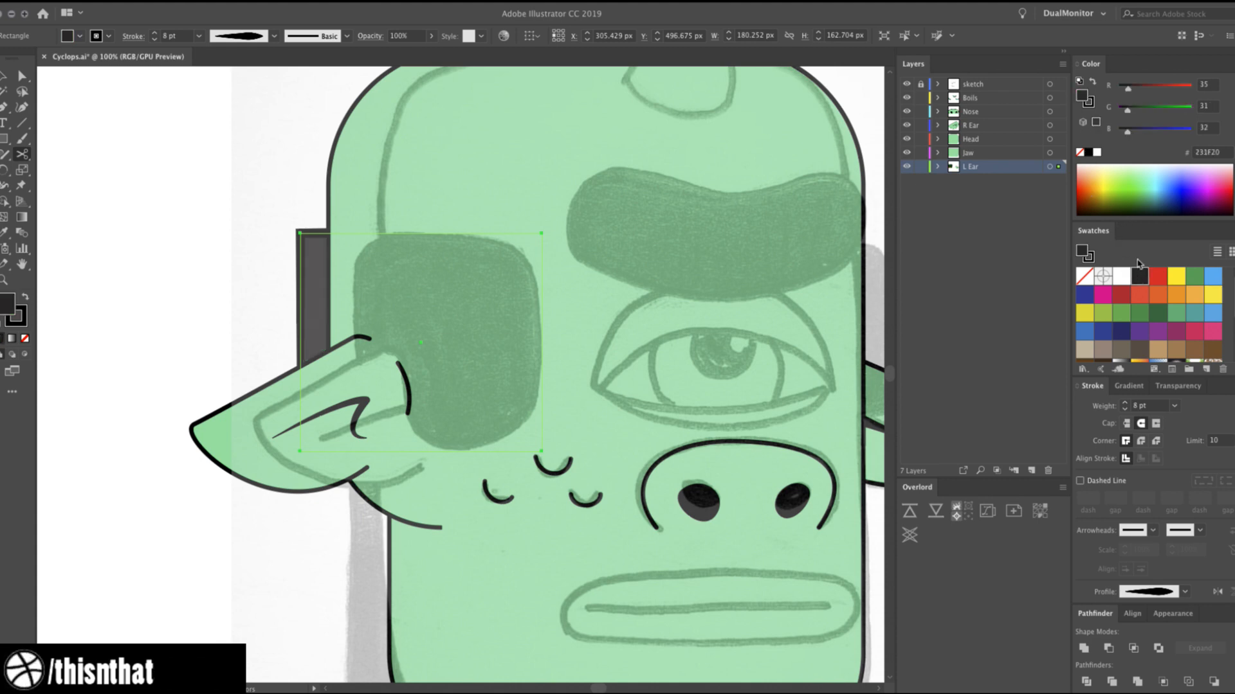
left_click(1090, 152)
key("x")
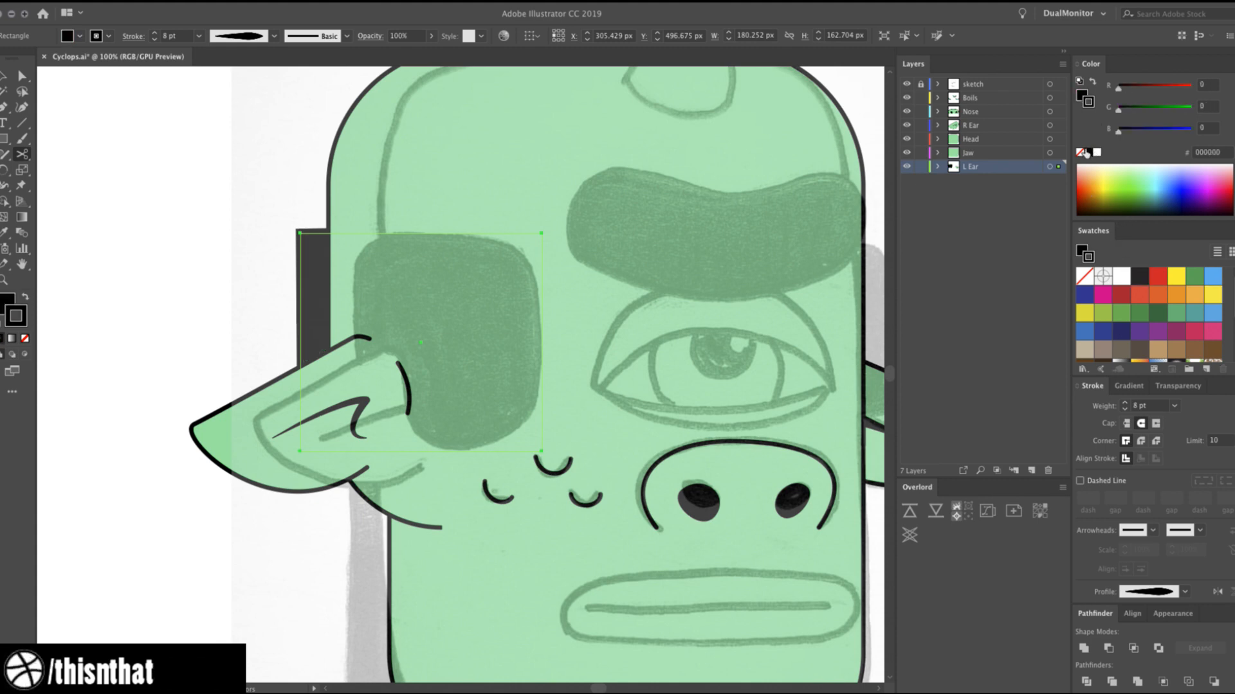
left_click(1081, 152)
key("v")
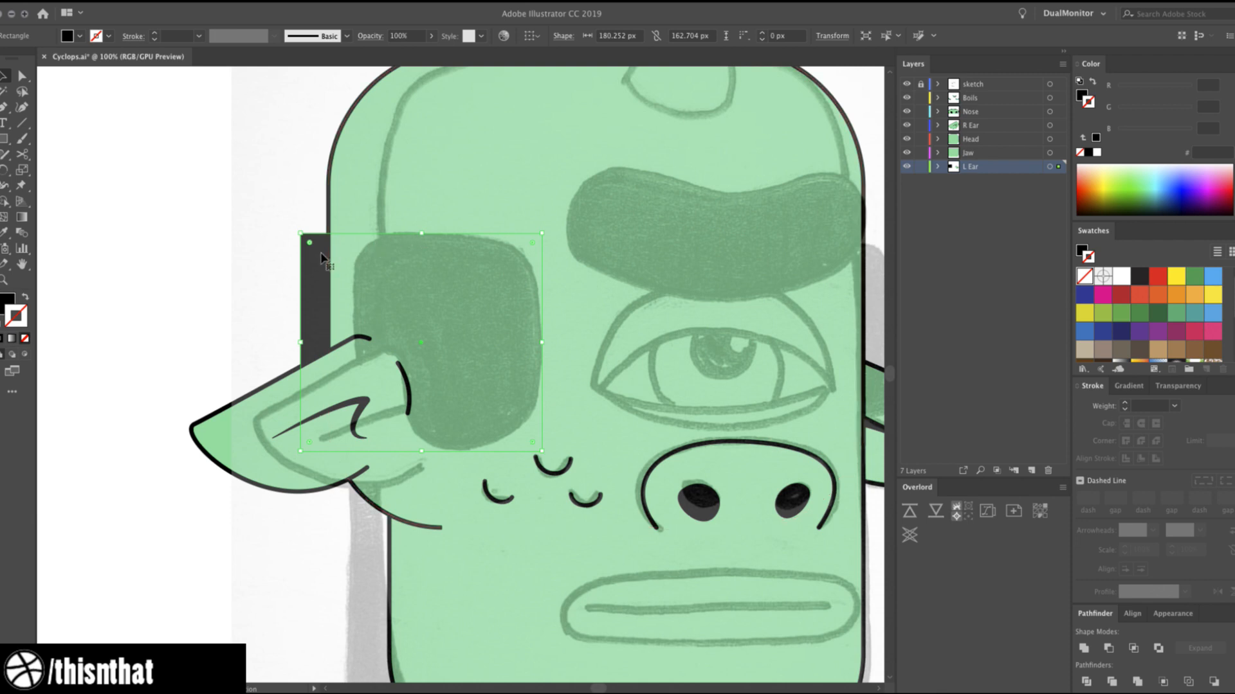
Move the black rectangle in place onto a new layer above Head and name the layer HairSide_Front.
key("Delete")
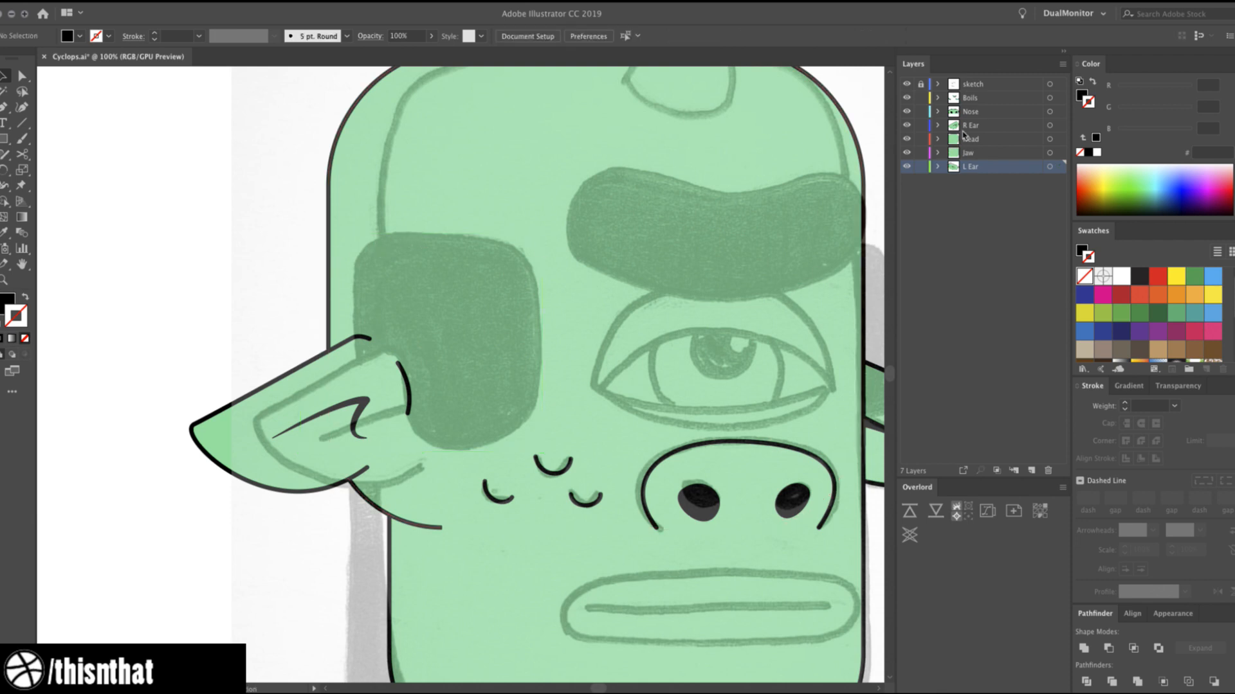
left_click(976, 139)
left_click(1032, 470)
key("ctrl+f")
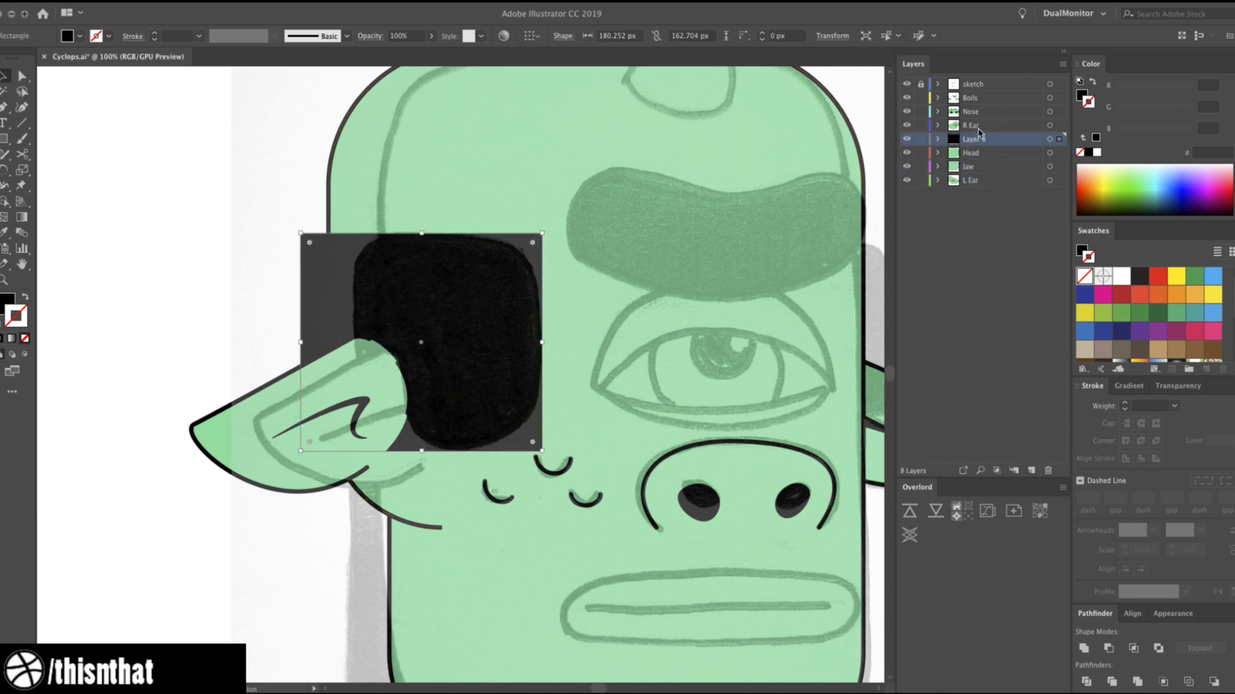
double_click(977, 139)
type("HairSide")
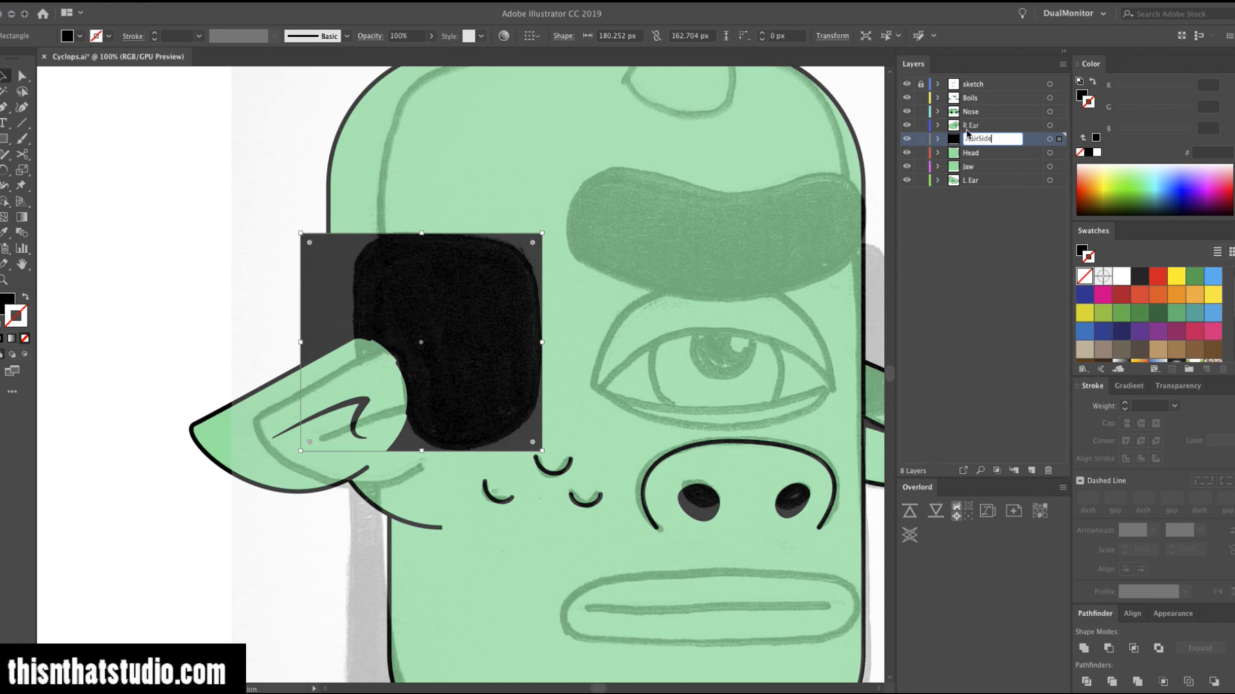
type("_Front")
key("Return")
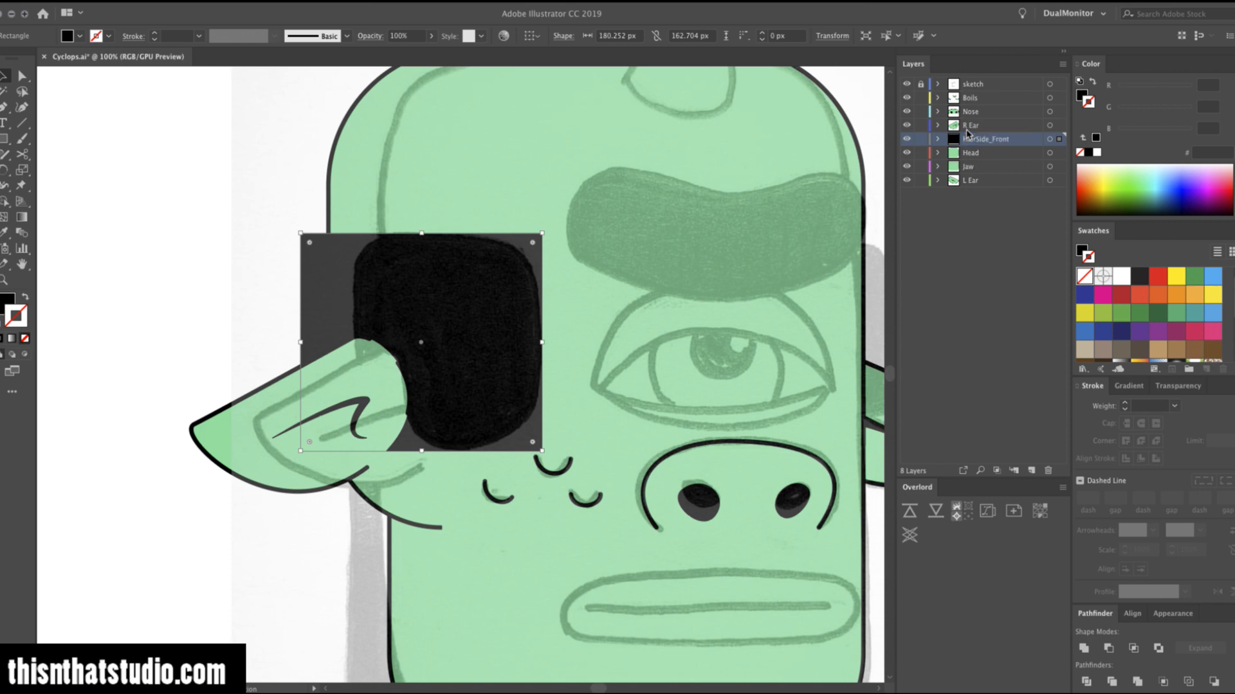
Round all corners of the black hair shape to about 44 px and resize it to about 158 by 135 px.
key("a")
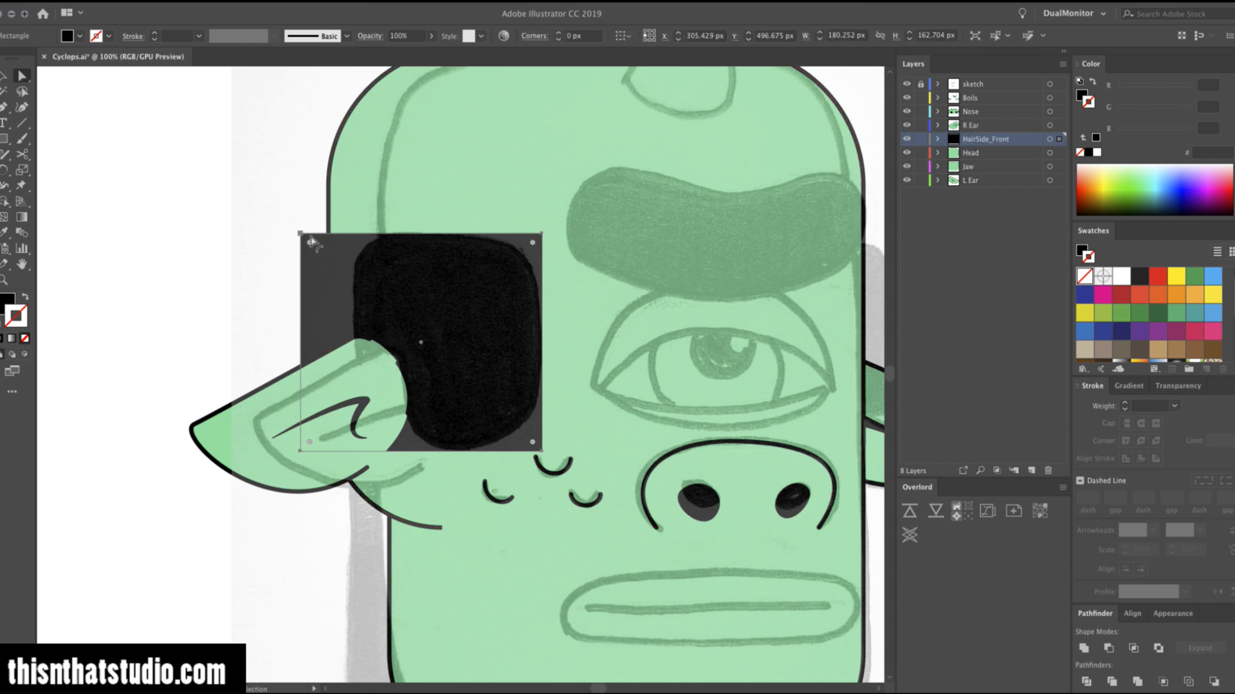
left_click_drag(311, 241, 359, 291)
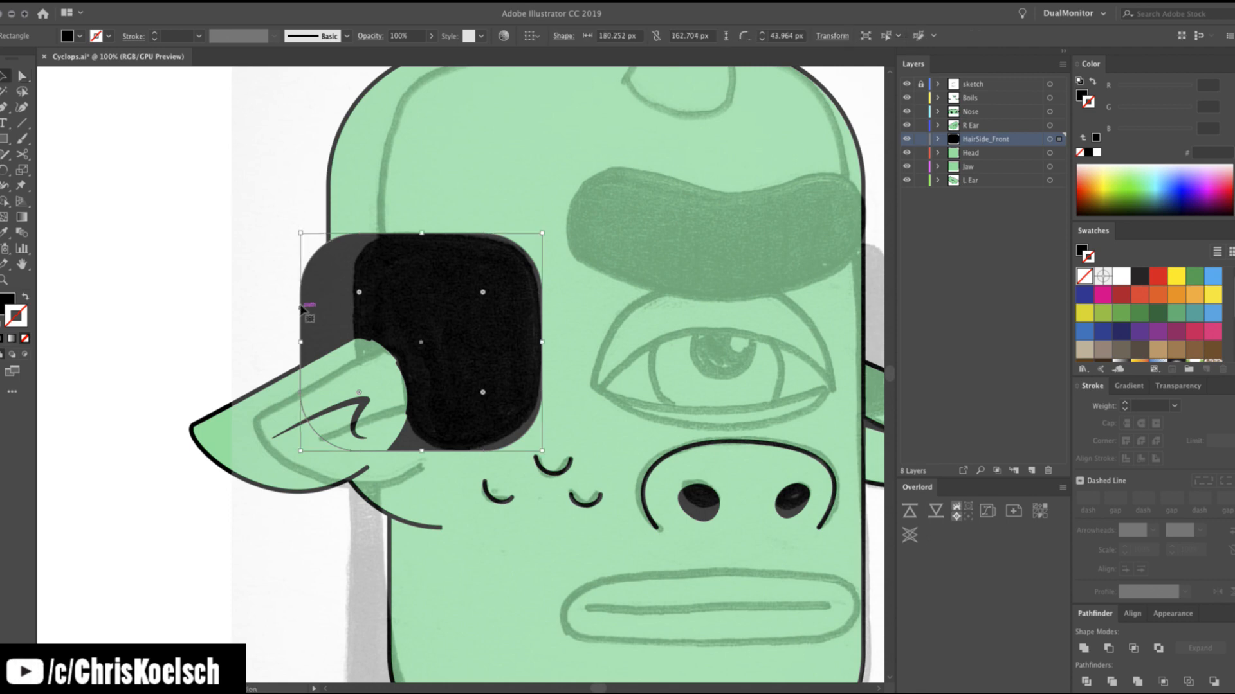
left_click_drag(302, 342, 279, 344)
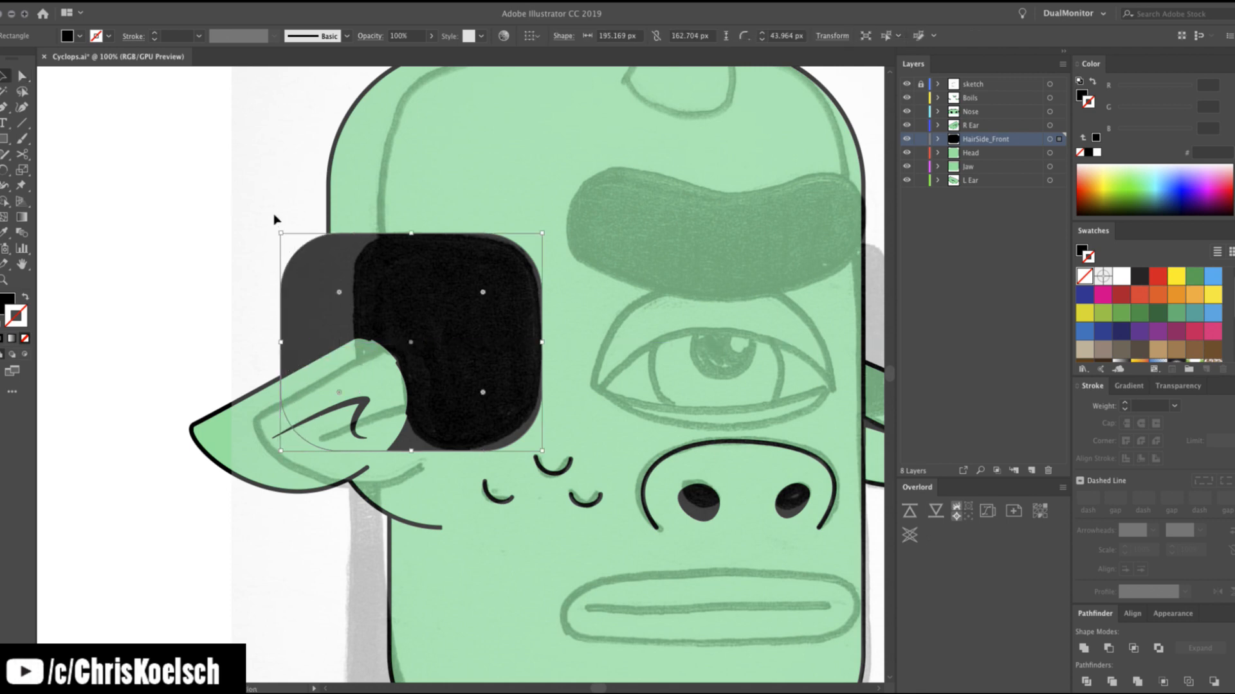
left_click(277, 218)
left_click(539, 346)
left_click_drag(541, 343, 506, 352)
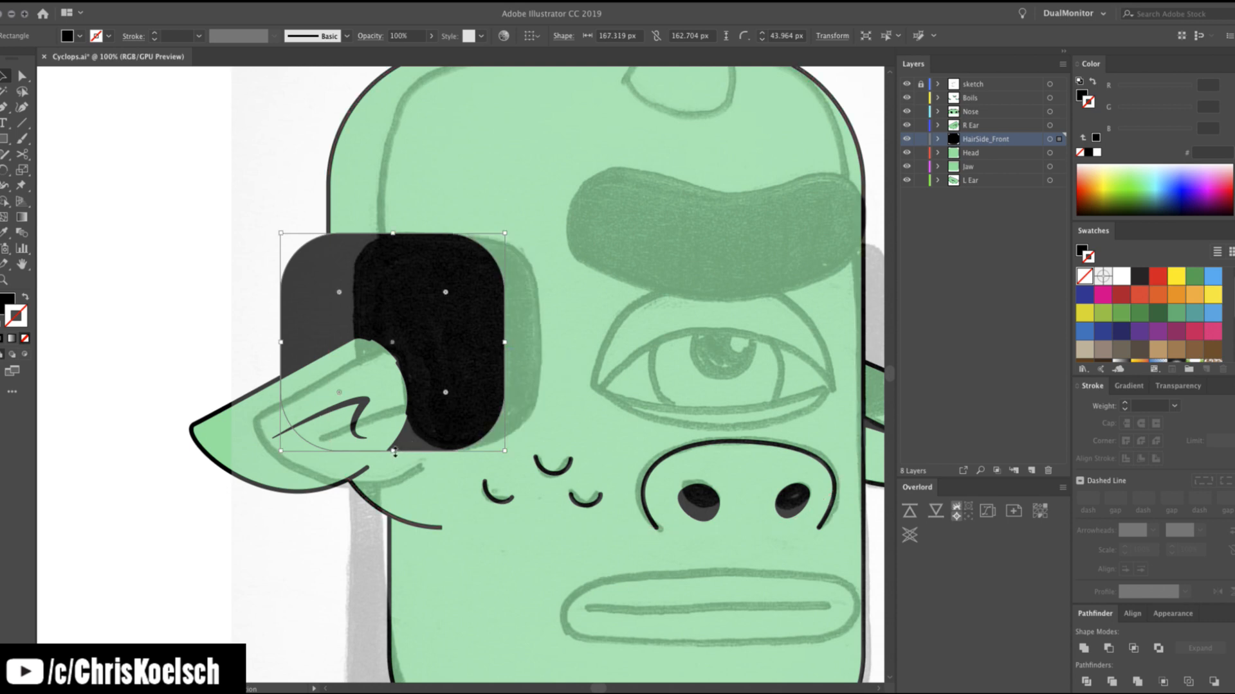
left_click_drag(405, 445, 407, 414)
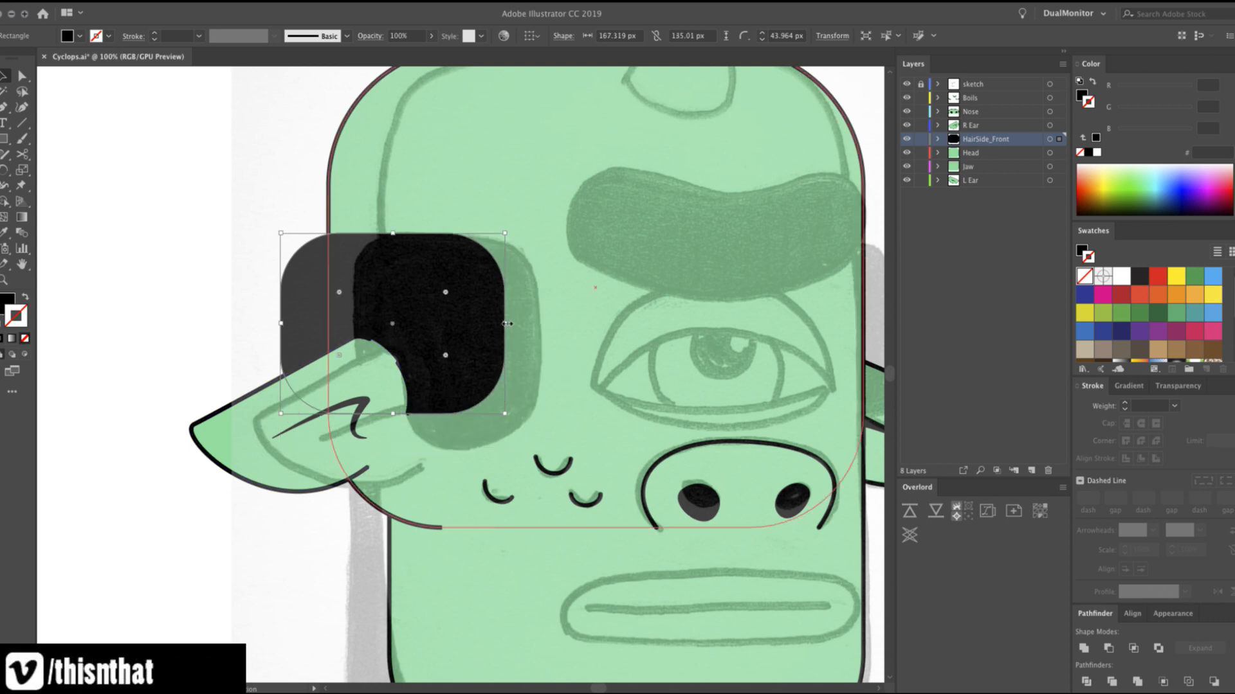
left_click_drag(505, 323, 491, 323)
Round the hair shape's upper-right corner to about 75 px and shift the top edge's left anchor outward to the head's edge.
key("a")
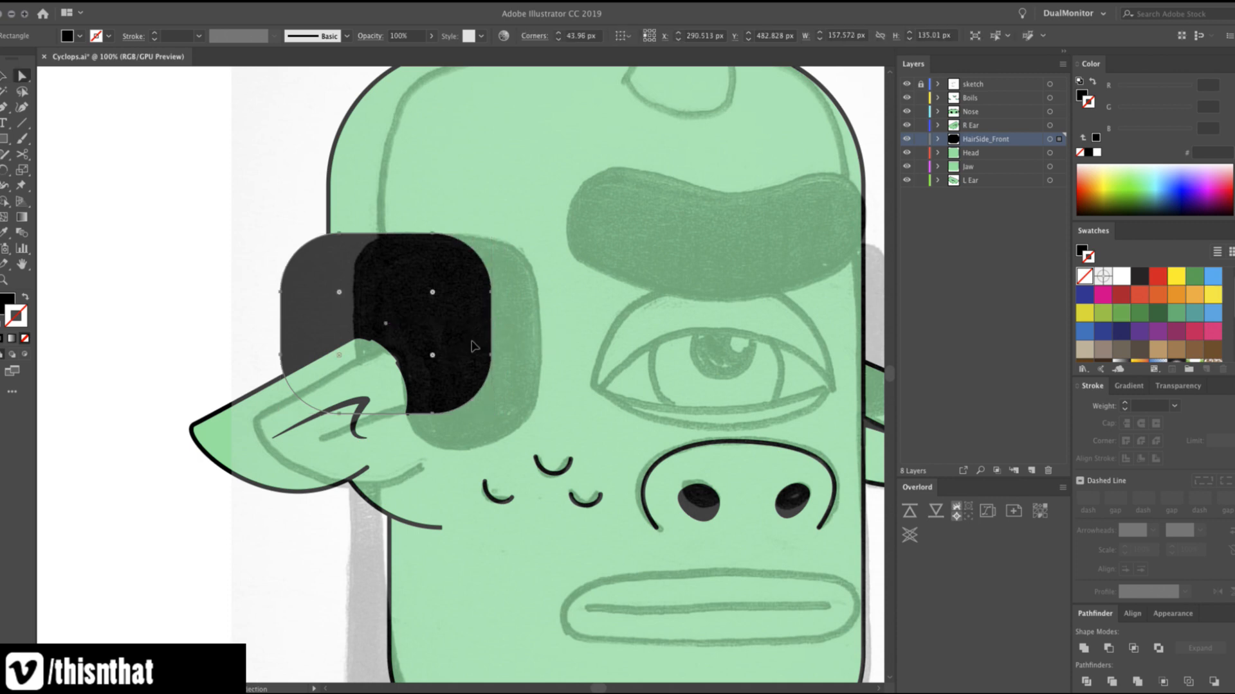
left_click_drag(432, 292, 360, 300)
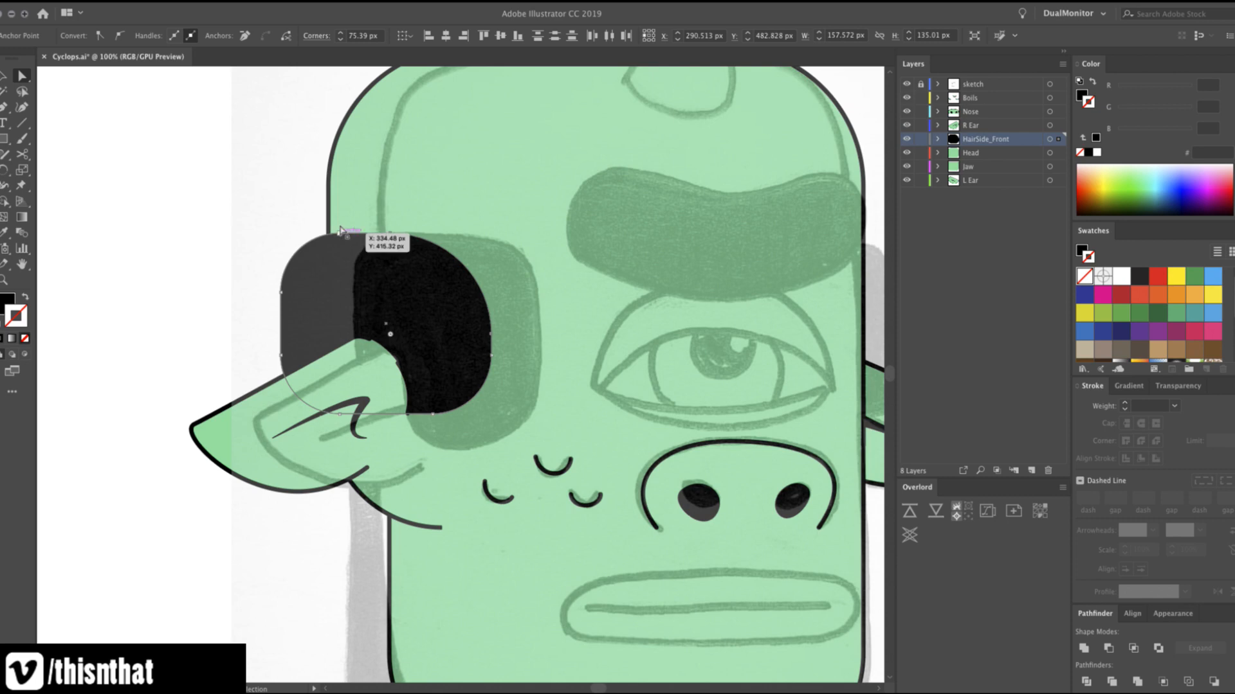
left_click_drag(339, 232, 328, 231)
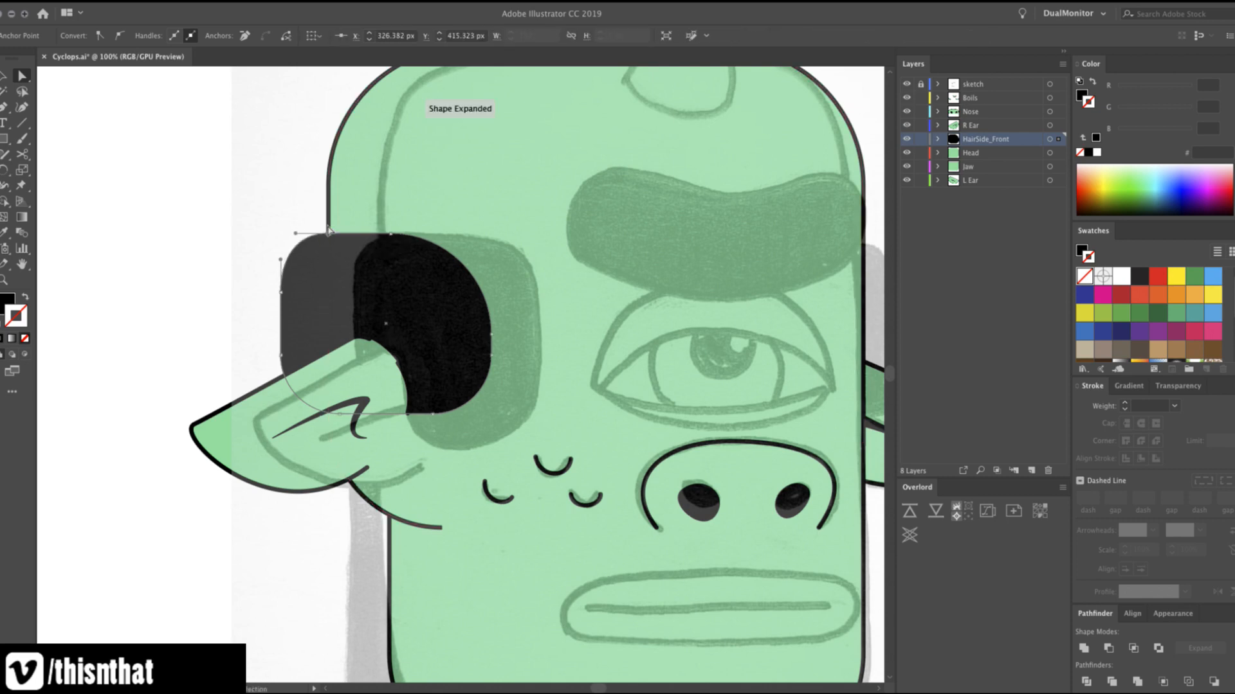
Round the black hair shape's upper-left corner to about 40 px and square off its lower-left corner behind the ear.
left_click(329, 276)
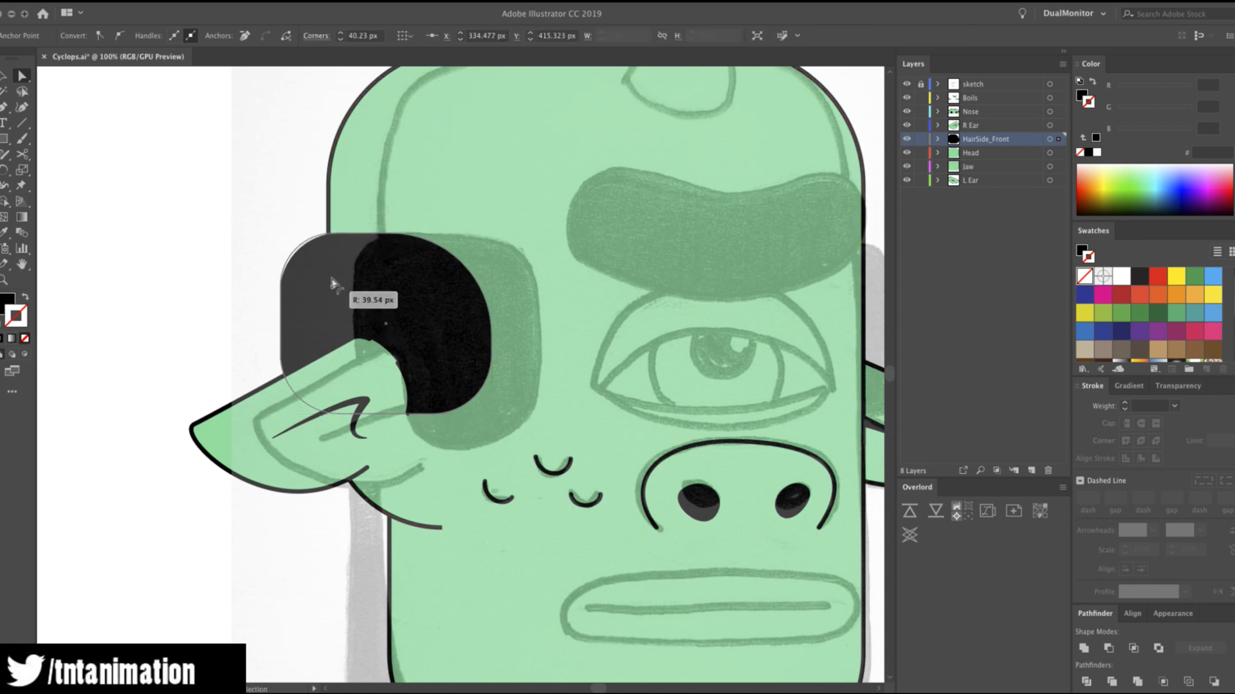
left_click(275, 209)
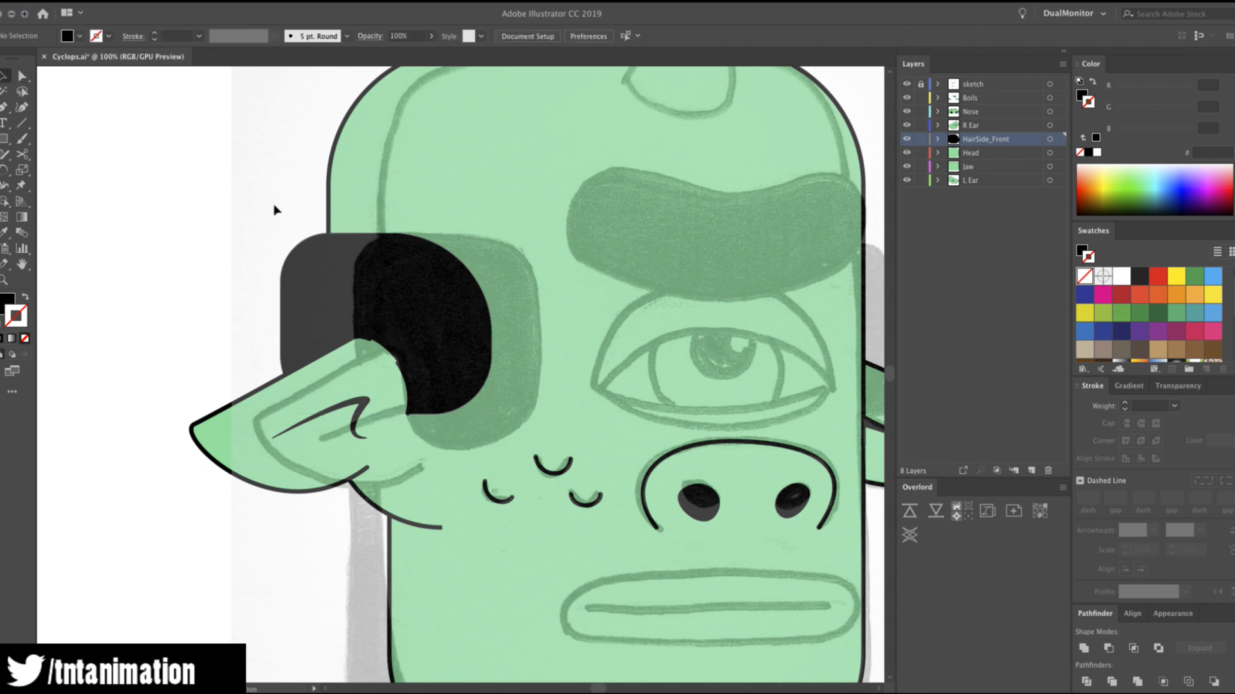
key("z")
left_click(429, 369, "alt")
left_click(534, 389, "alt")
left_click(506, 430)
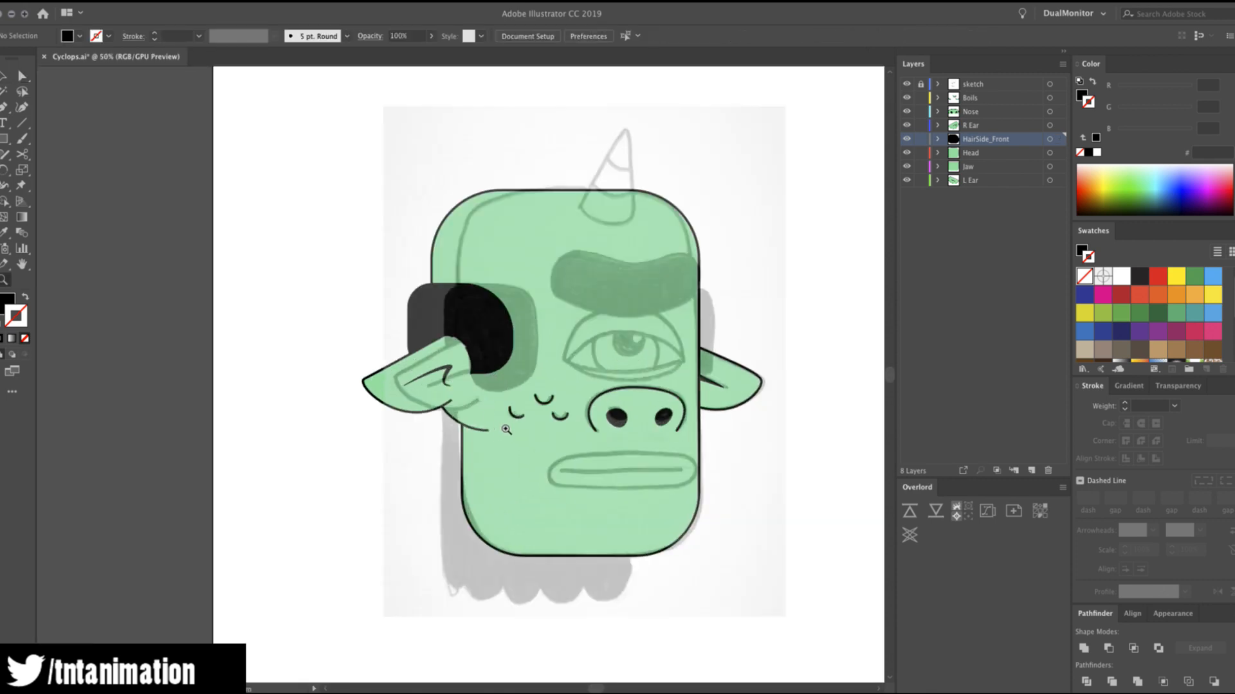
left_click(408, 332)
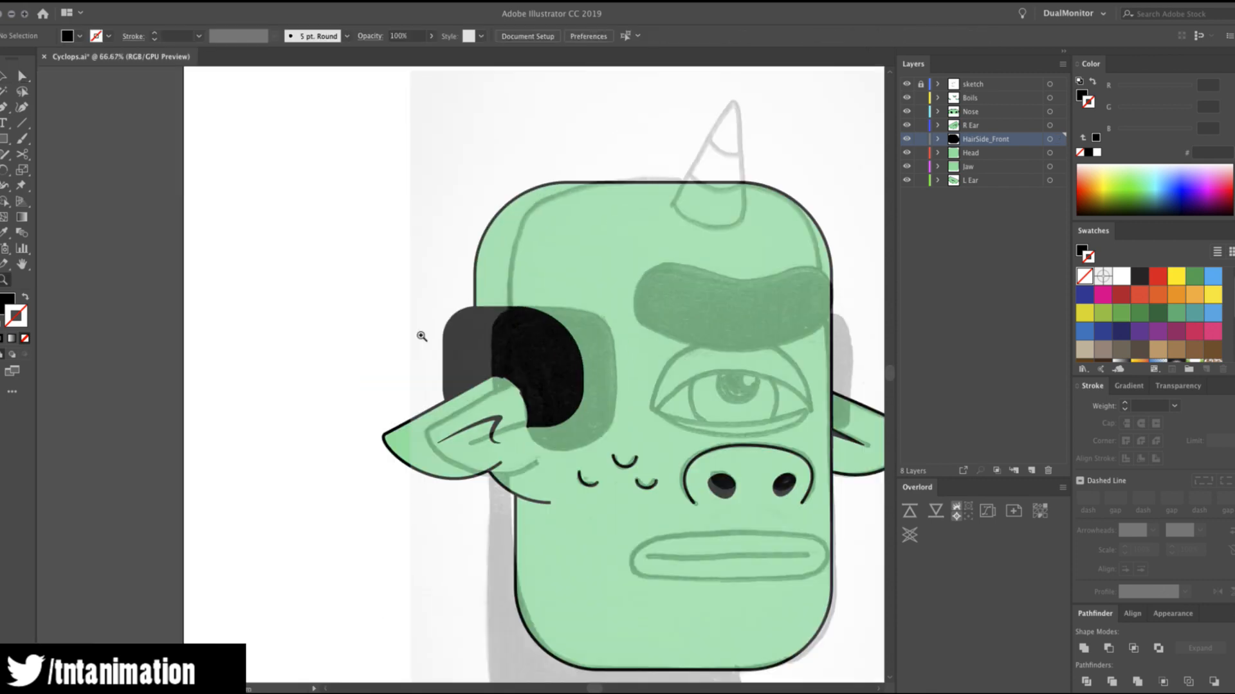
key("a")
left_click(458, 360)
left_click(443, 387)
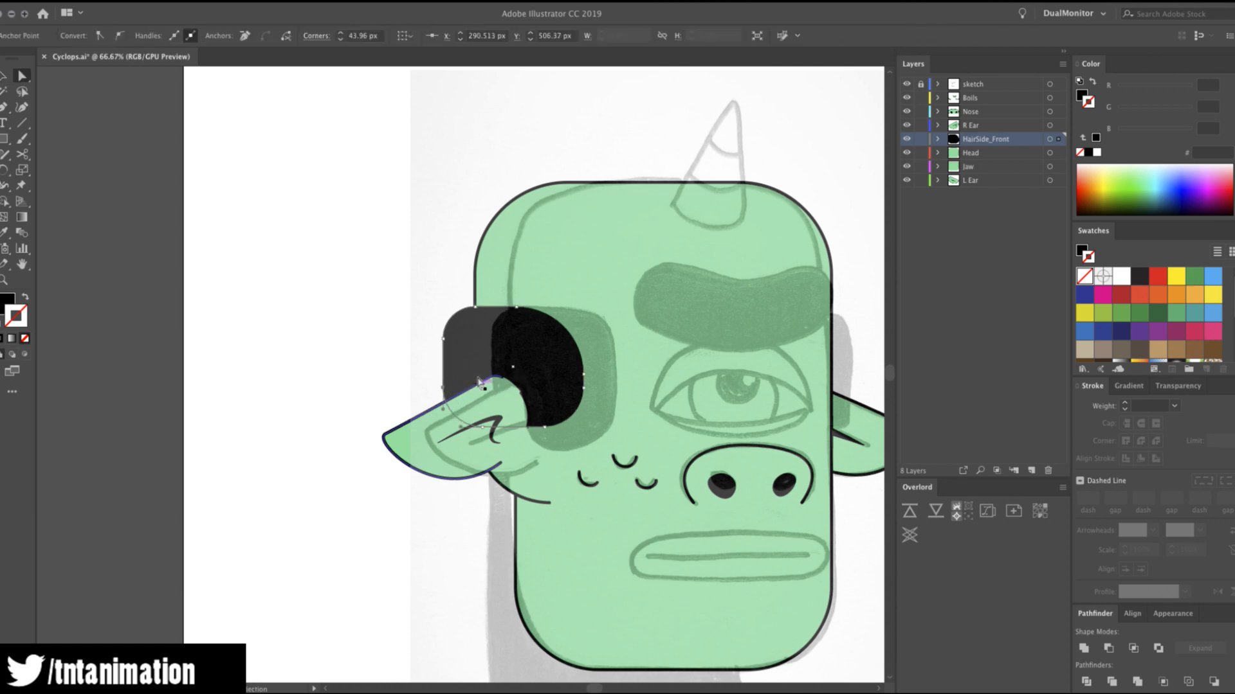
left_click_drag(481, 388, 446, 452)
left_click(495, 480)
Draw a tall black hair strip about 103 by 404 px below the side hair, with its ends fully rounded to about 51 px.
key("z")
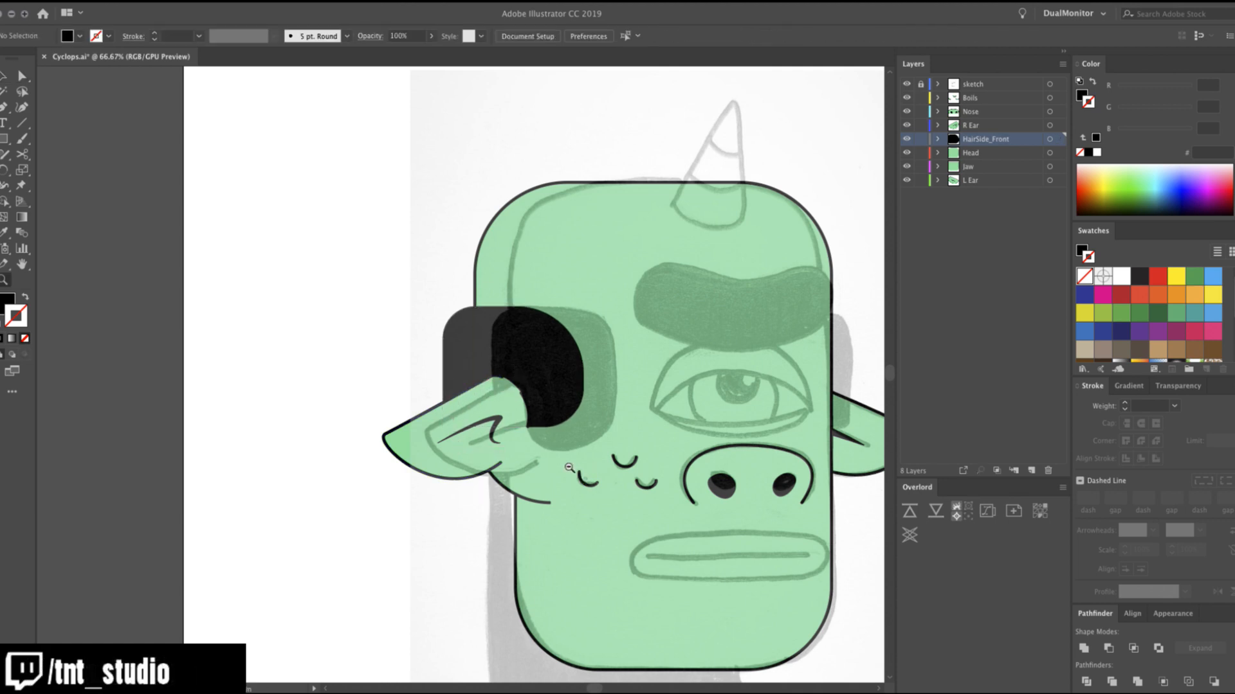
left_click(572, 472, "alt")
key("m")
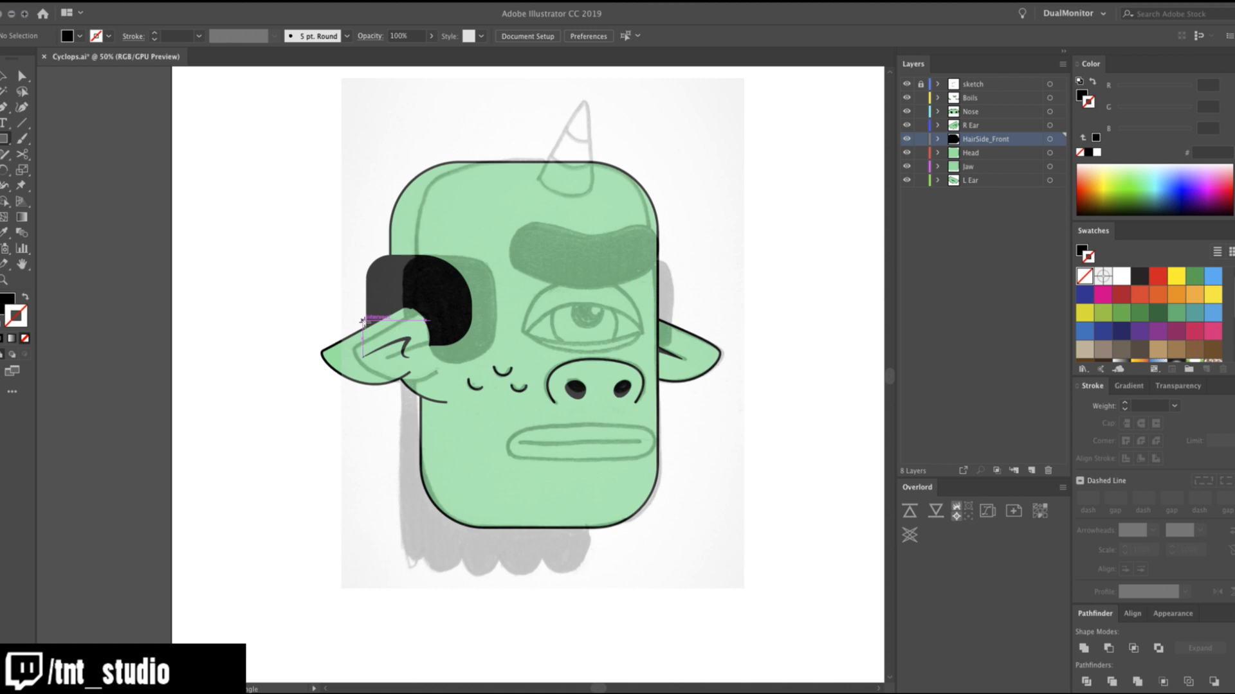
left_click_drag(367, 321, 403, 515)
key("a")
key("v")
left_click_drag(401, 319, 402, 303)
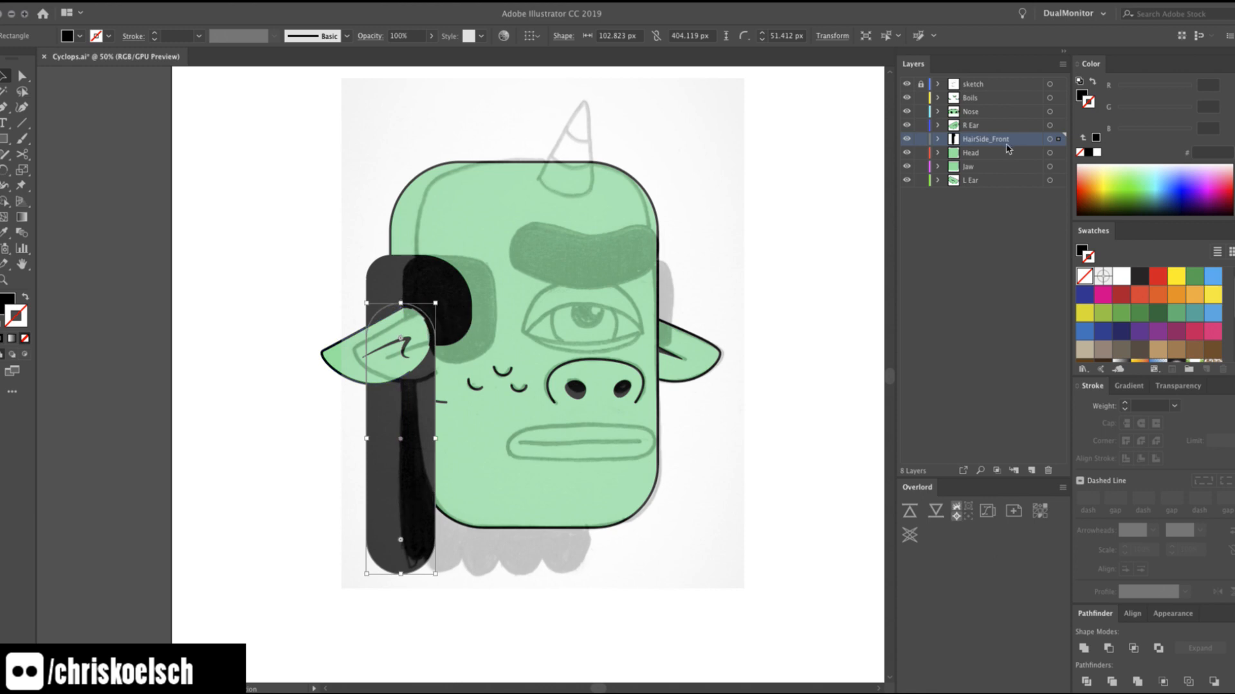
Move the long hair strip in place onto a new layer beneath the L Ear layer.
key("Delete")
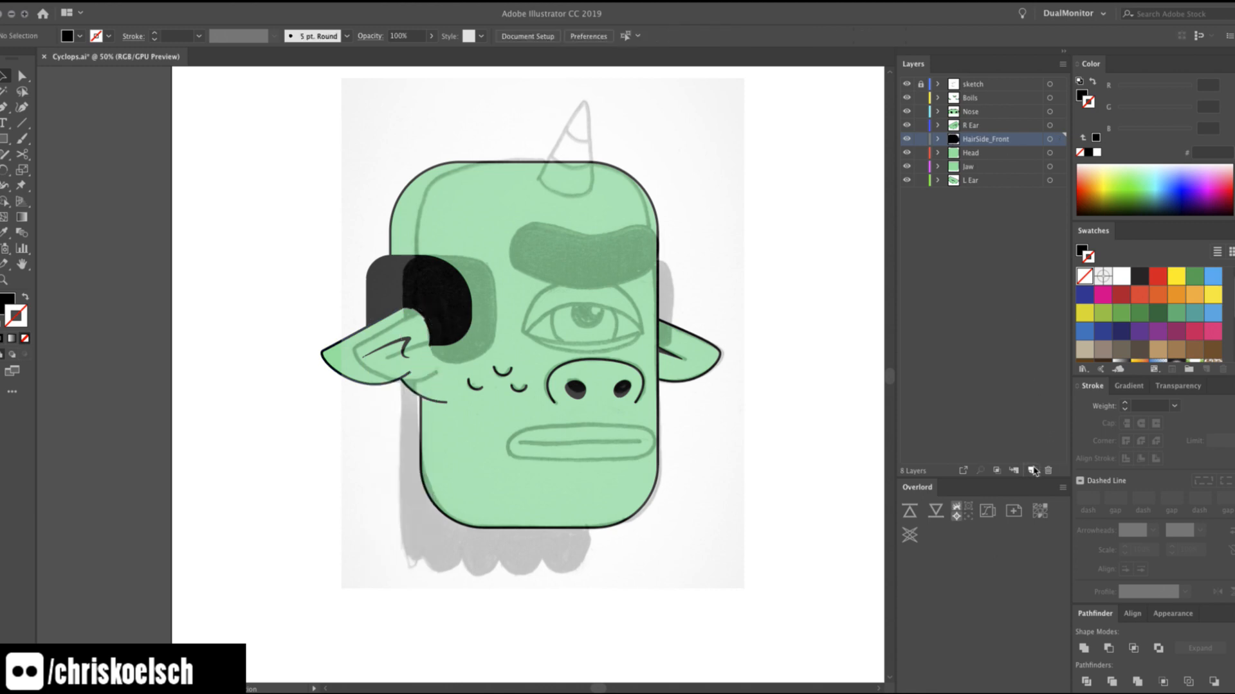
key("ctrl+z")
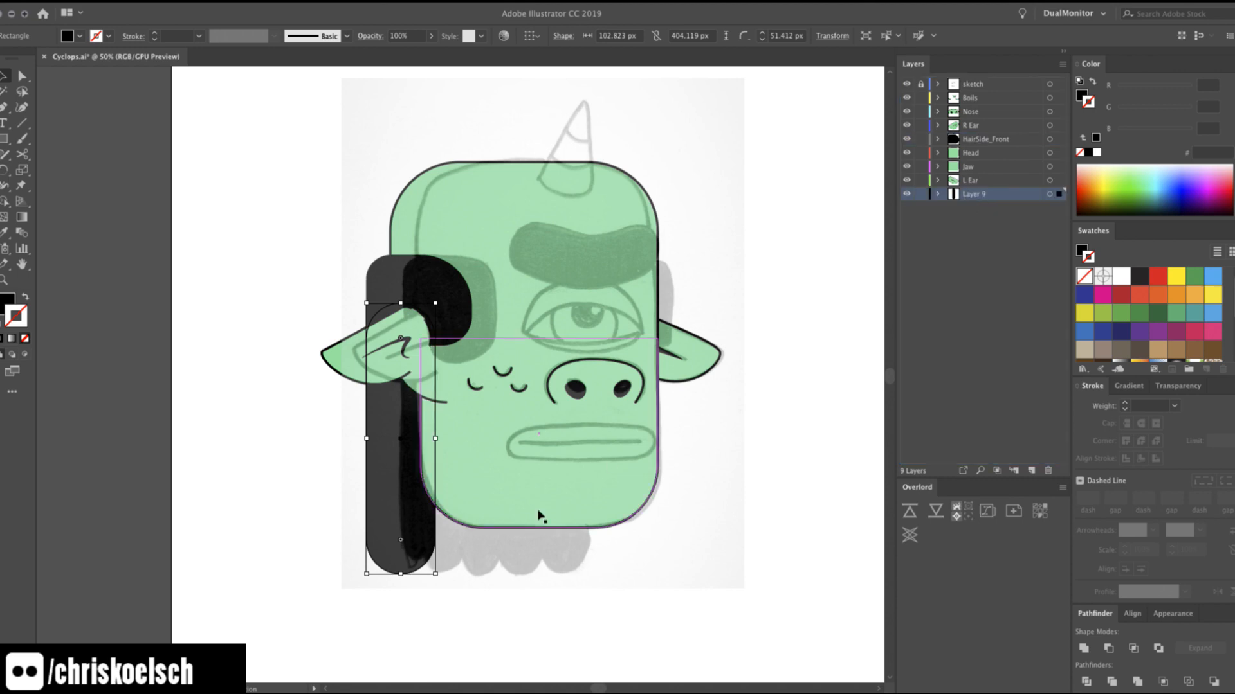
Try repeating the hair strip sideways as four adjoining strips behind the jaw, and delete the copies.
key("a")
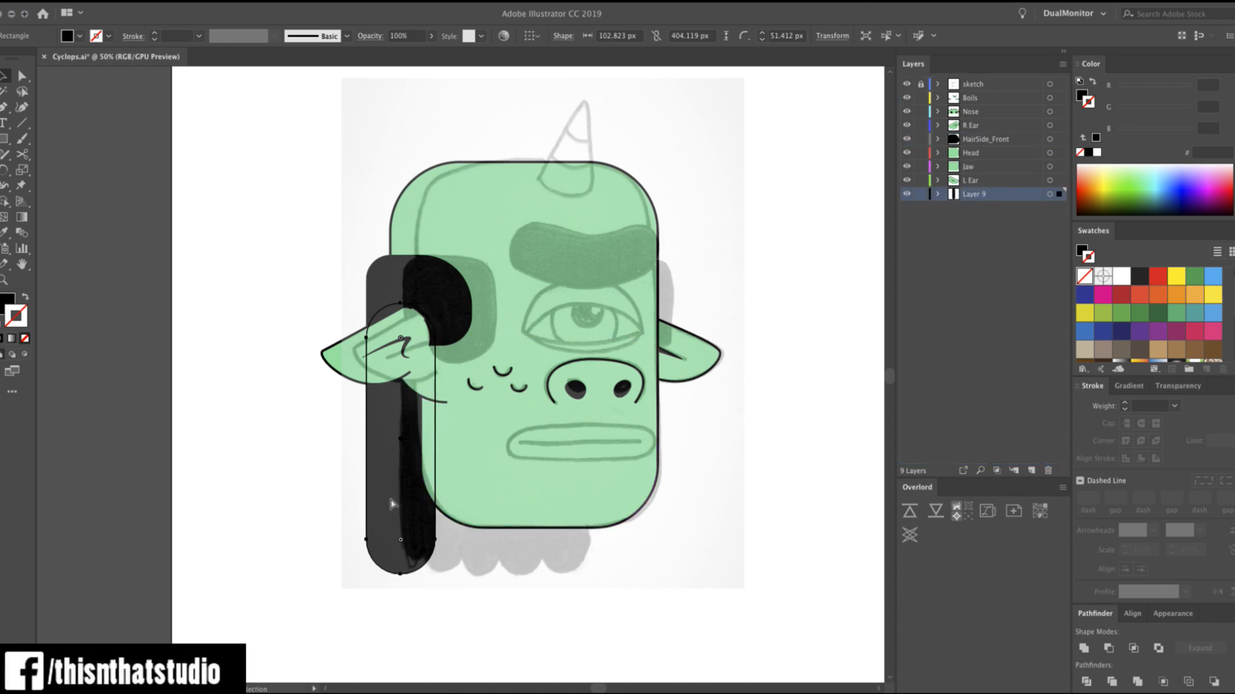
left_click_drag(392, 505, 475, 518)
key("ctrl+d")
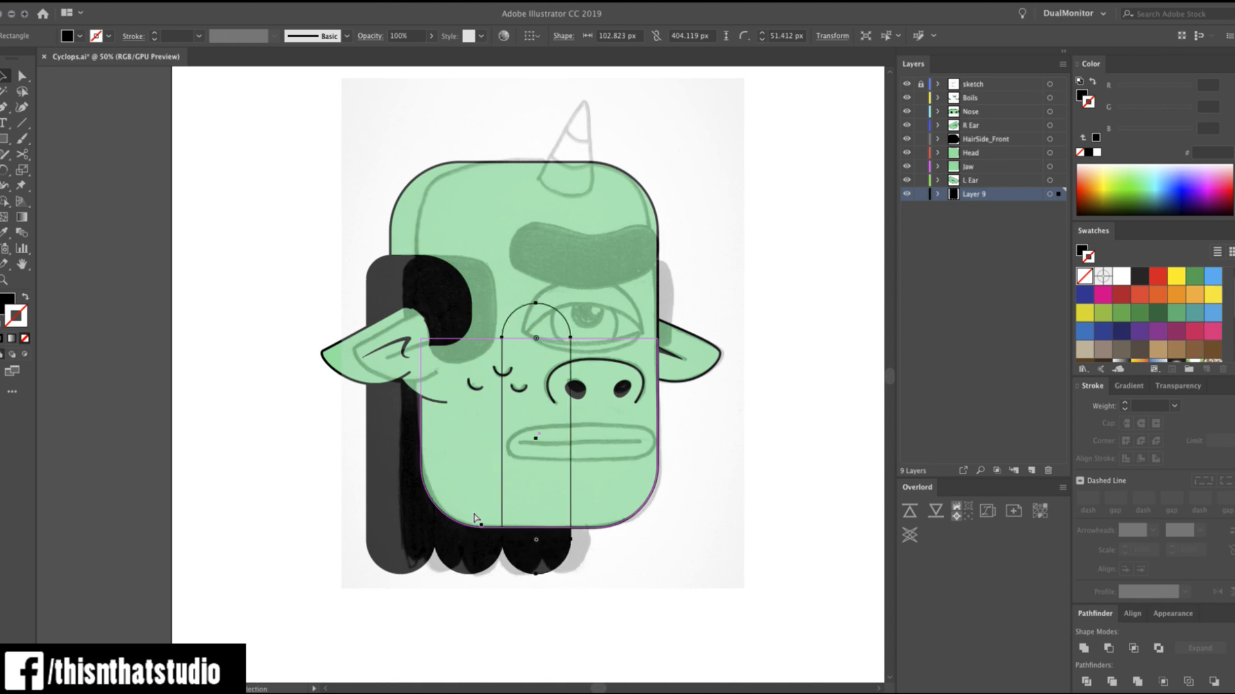
key("v")
key("ctrl+d")
left_click(791, 495)
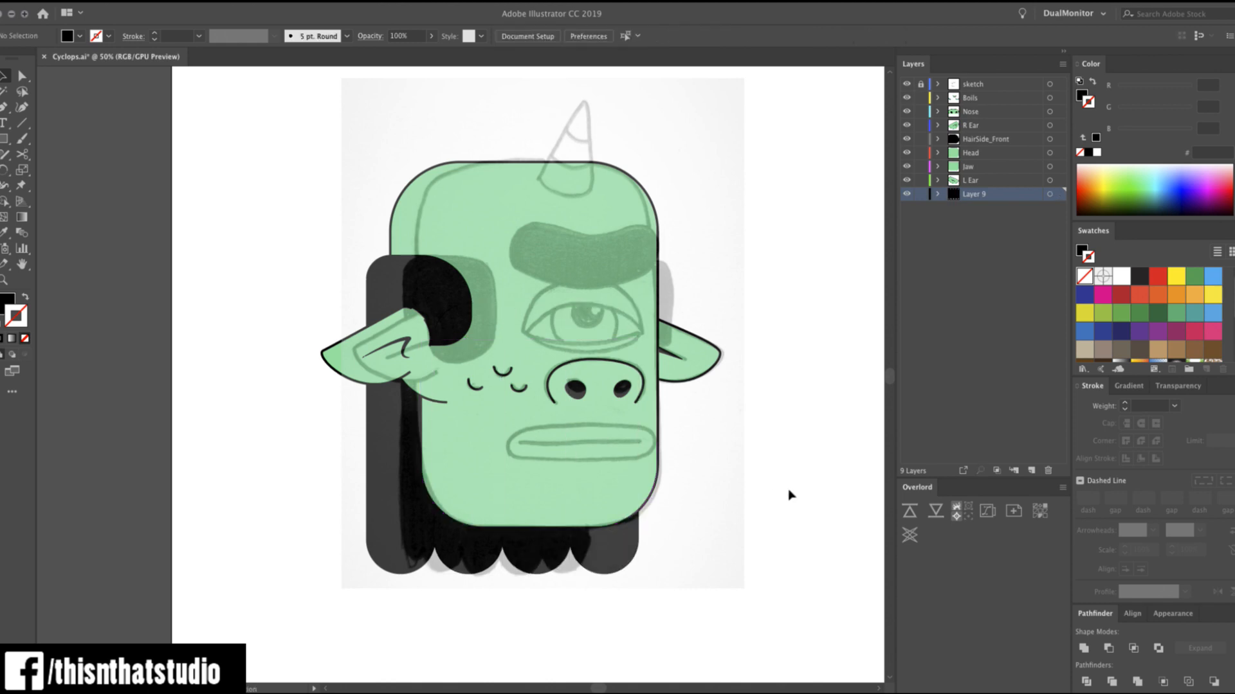
left_click_drag(643, 533, 492, 543)
key("Delete")
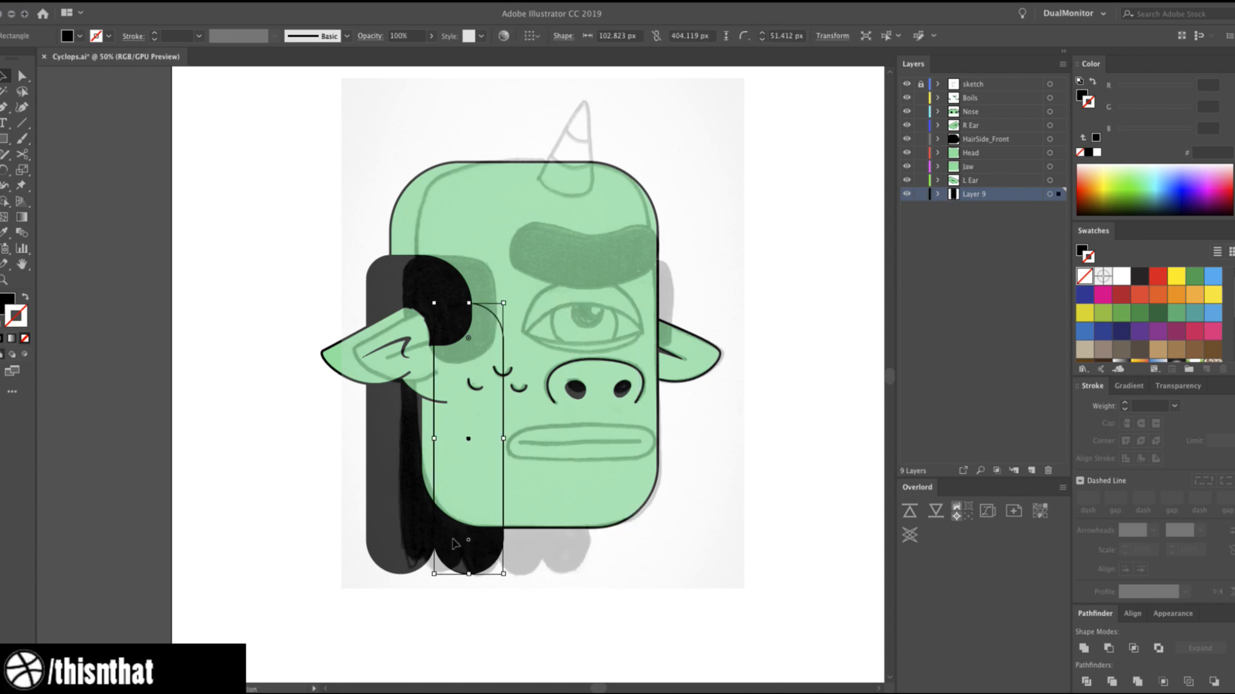
Square off the hair strip's corners and narrow it to about 88 px wide.
left_click(400, 539)
left_click_drag(400, 539, 358, 629)
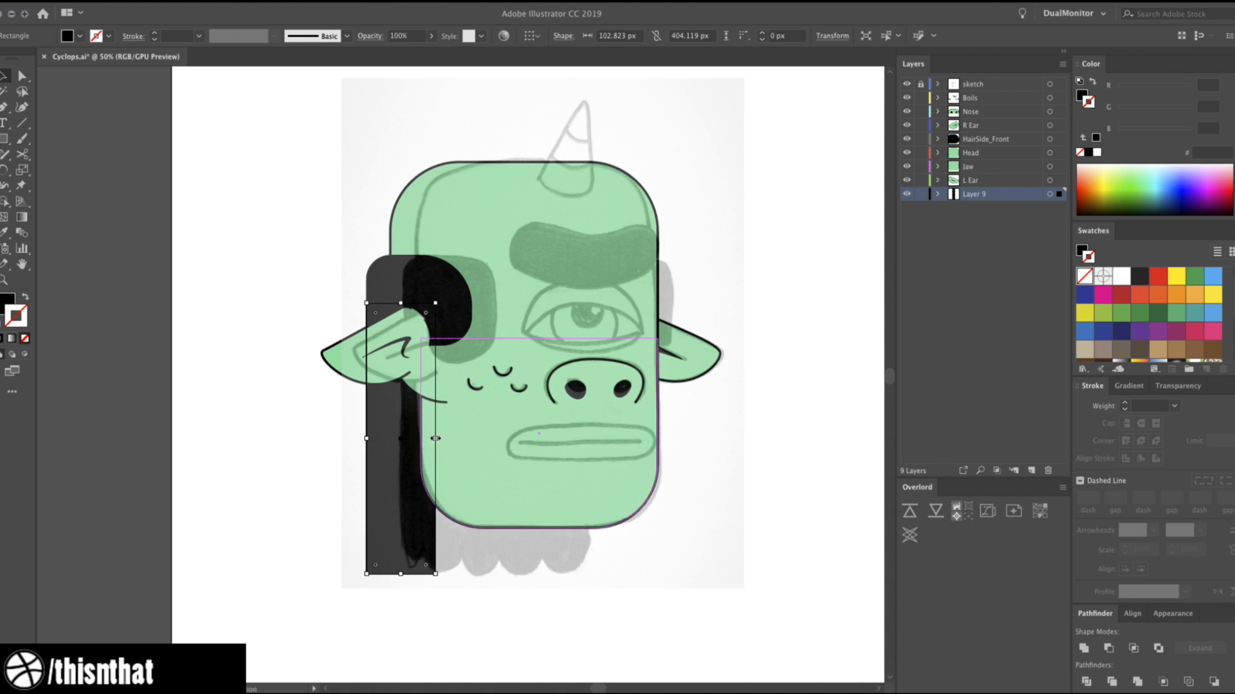
left_click_drag(436, 438, 426, 441)
Round the narrowed strip's corners to about 44 px and repeat it sideways as a row of four touching strips behind the jaw.
left_click_drag(417, 564, 468, 516)
key("ctrl+d")
key("ctrl+d")
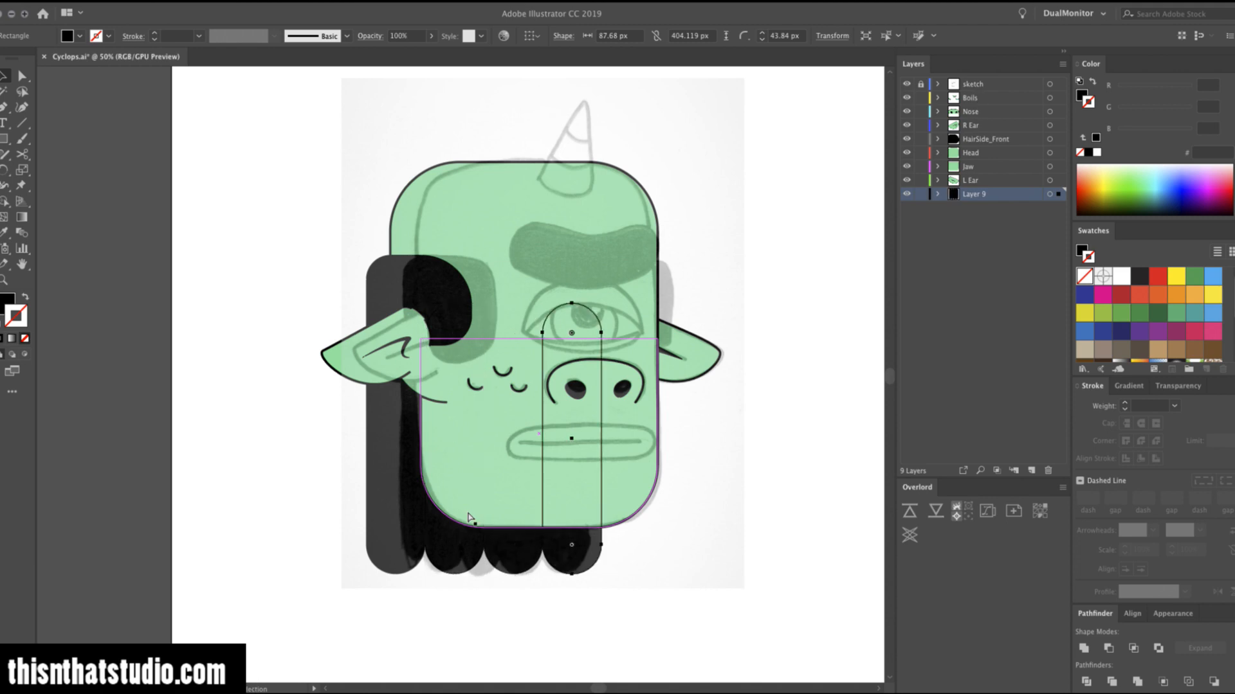
left_click(646, 545)
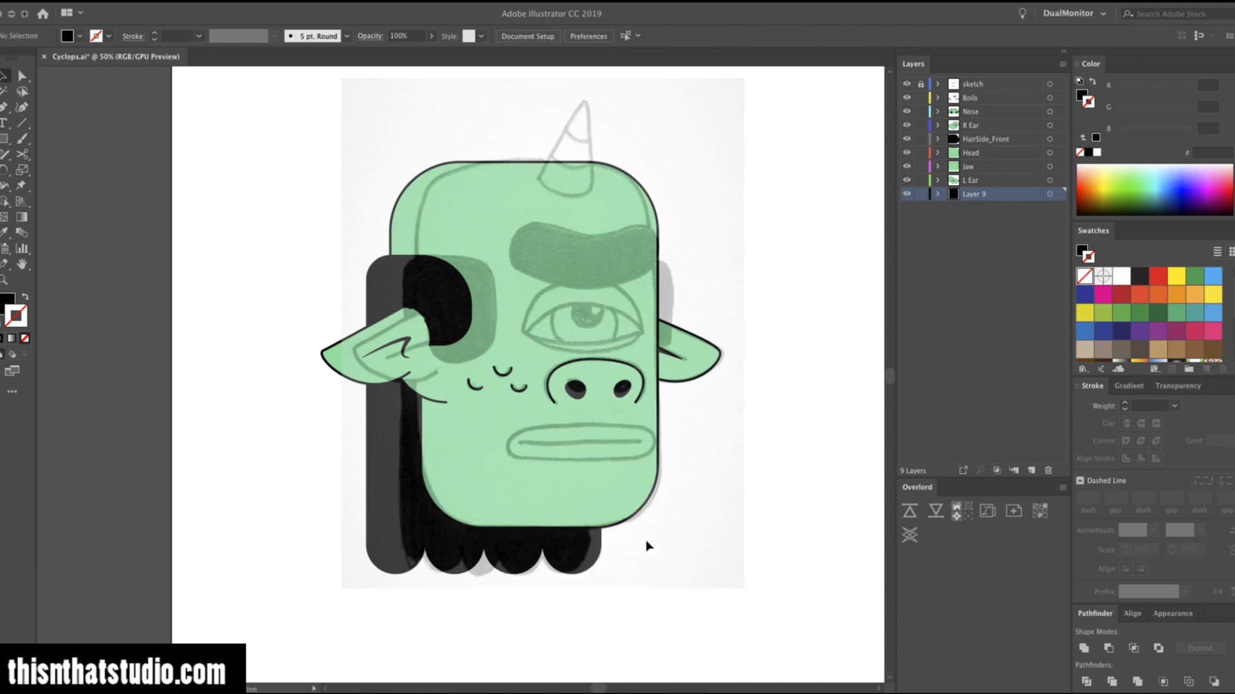
Draw a straight horizontal line about 219 px wide across the sketched eyebrow and move it in place onto a new layer above Boils.
key("p")
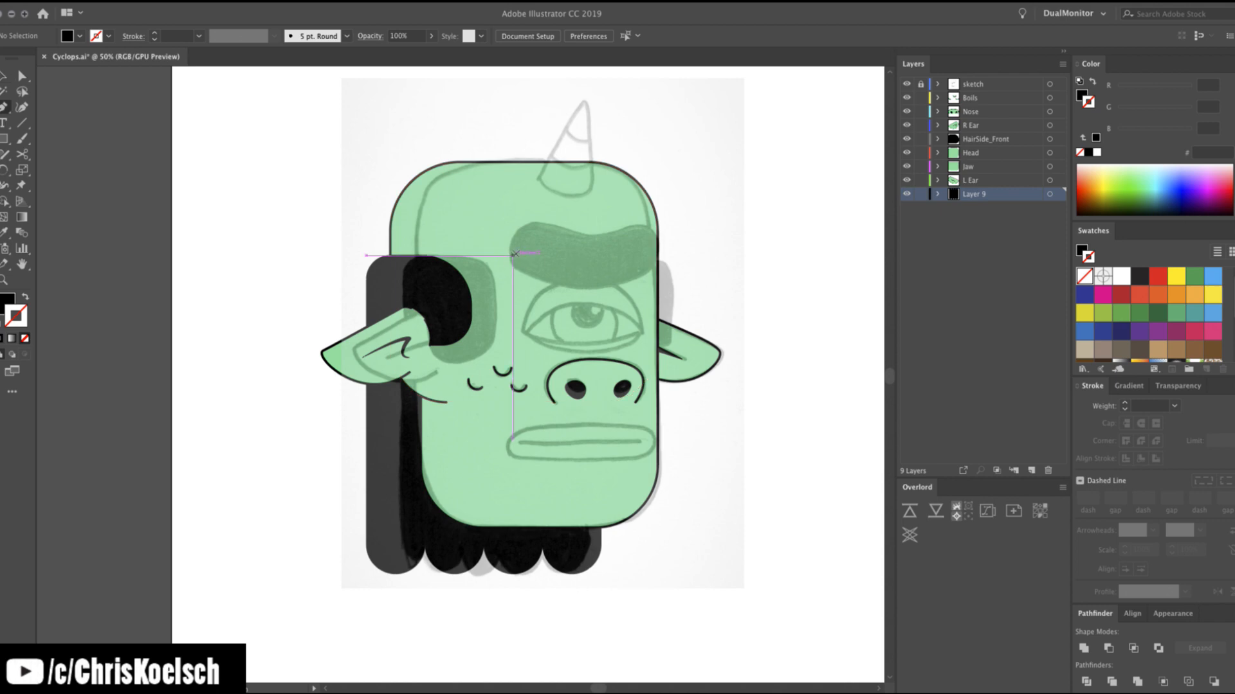
left_click(516, 255)
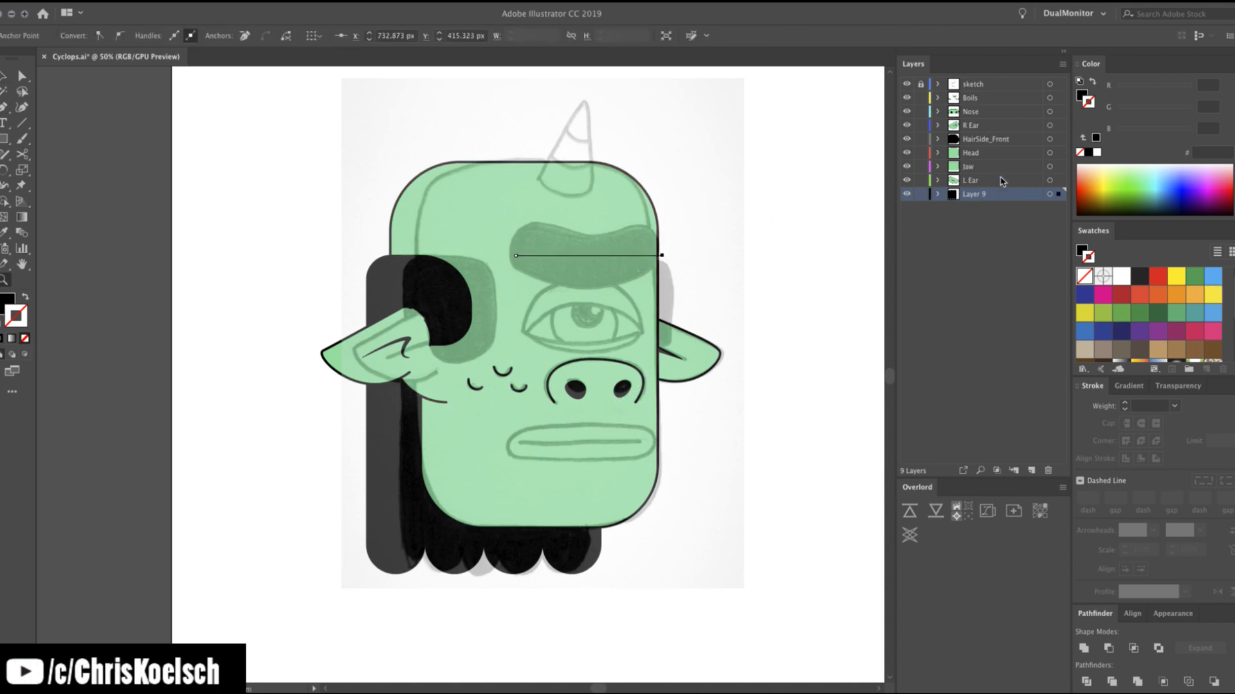
key("v")
key("Delete")
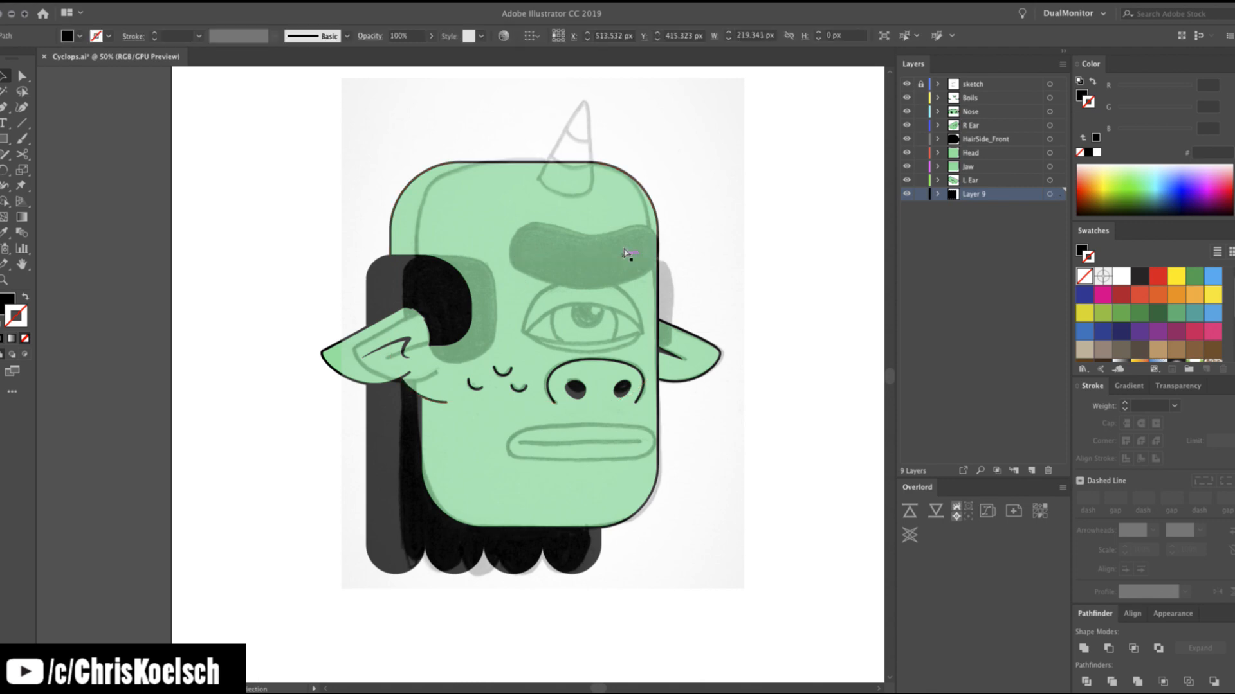
left_click(990, 98)
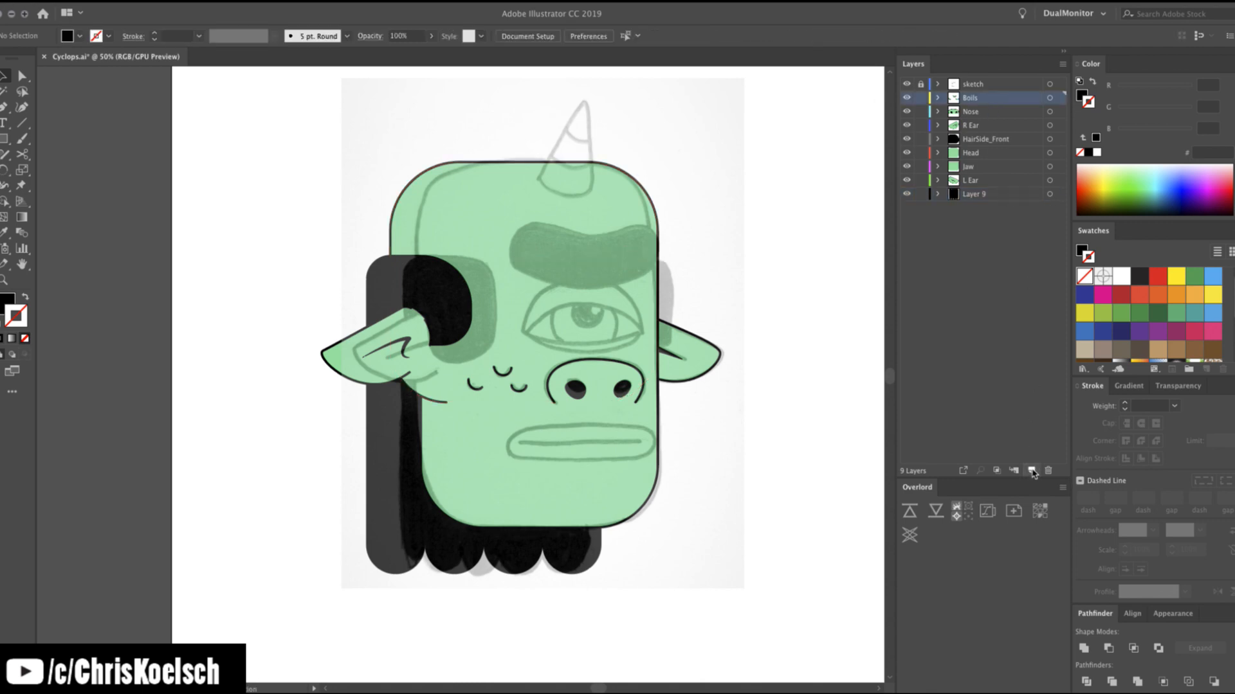
left_click(1031, 471)
key("ctrl+f")
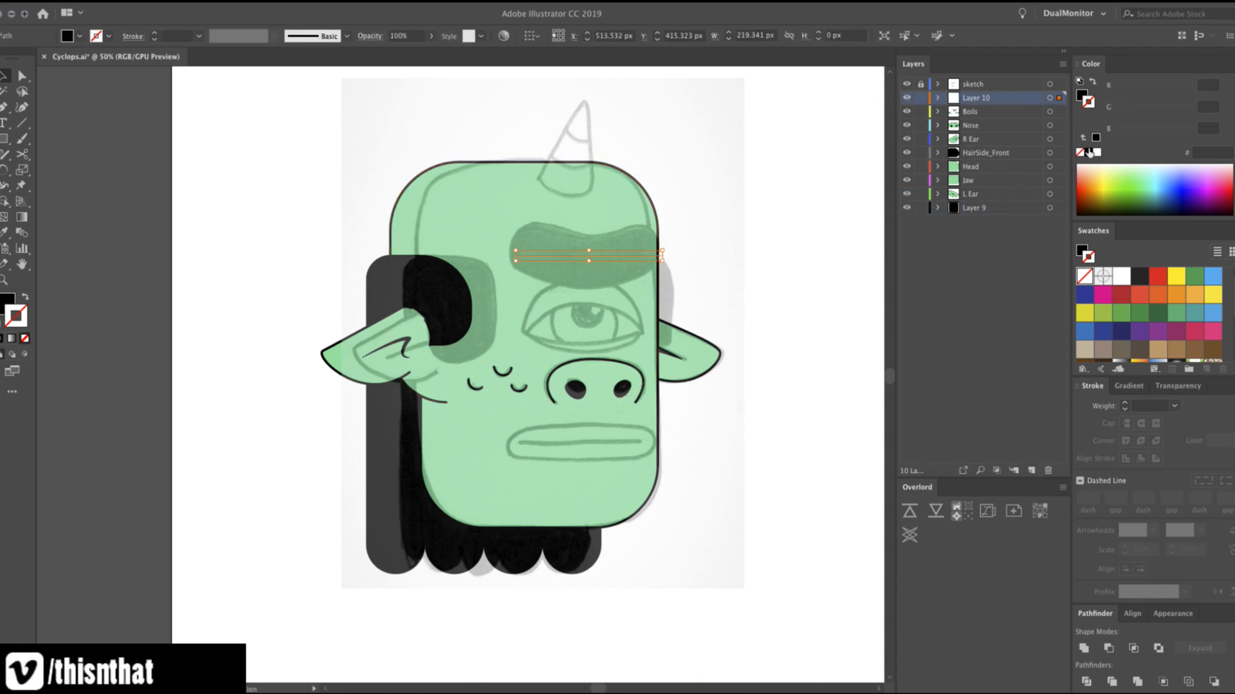
Give the eyebrow line a black 70 pt stroke with round caps.
left_click(1088, 152)
left_click(1081, 154)
left_click(1126, 403)
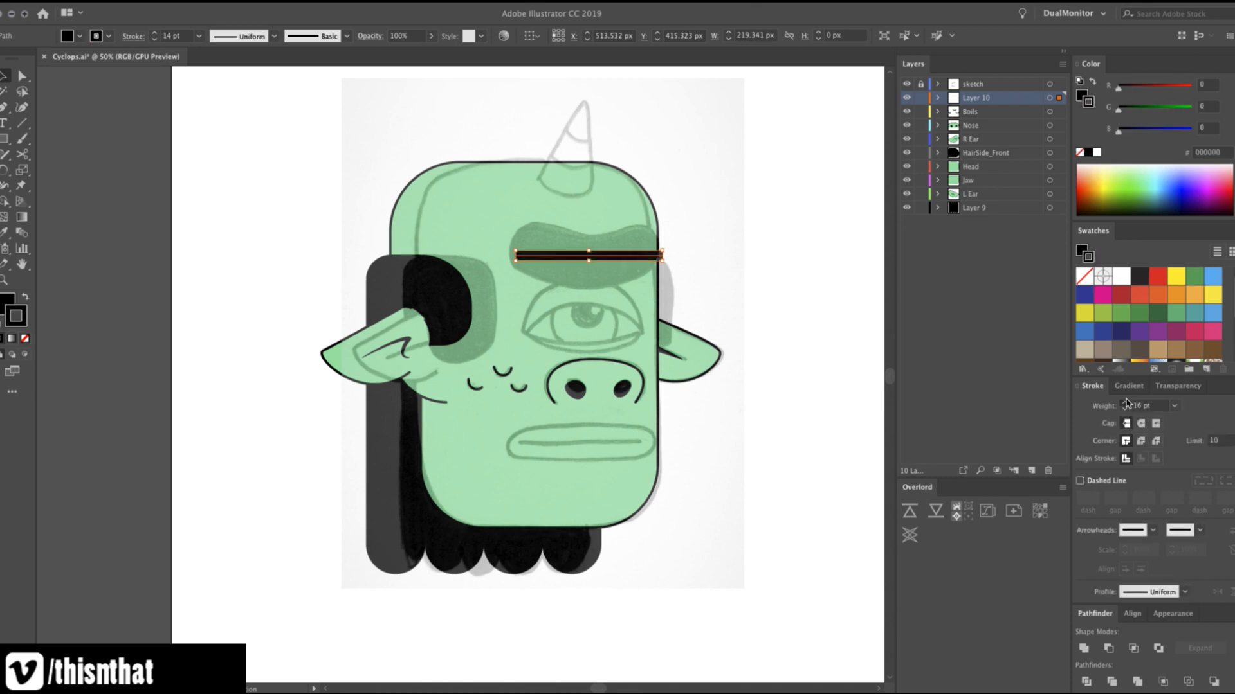
left_click_drag(1126, 403, 1127, 403)
left_click(1142, 424)
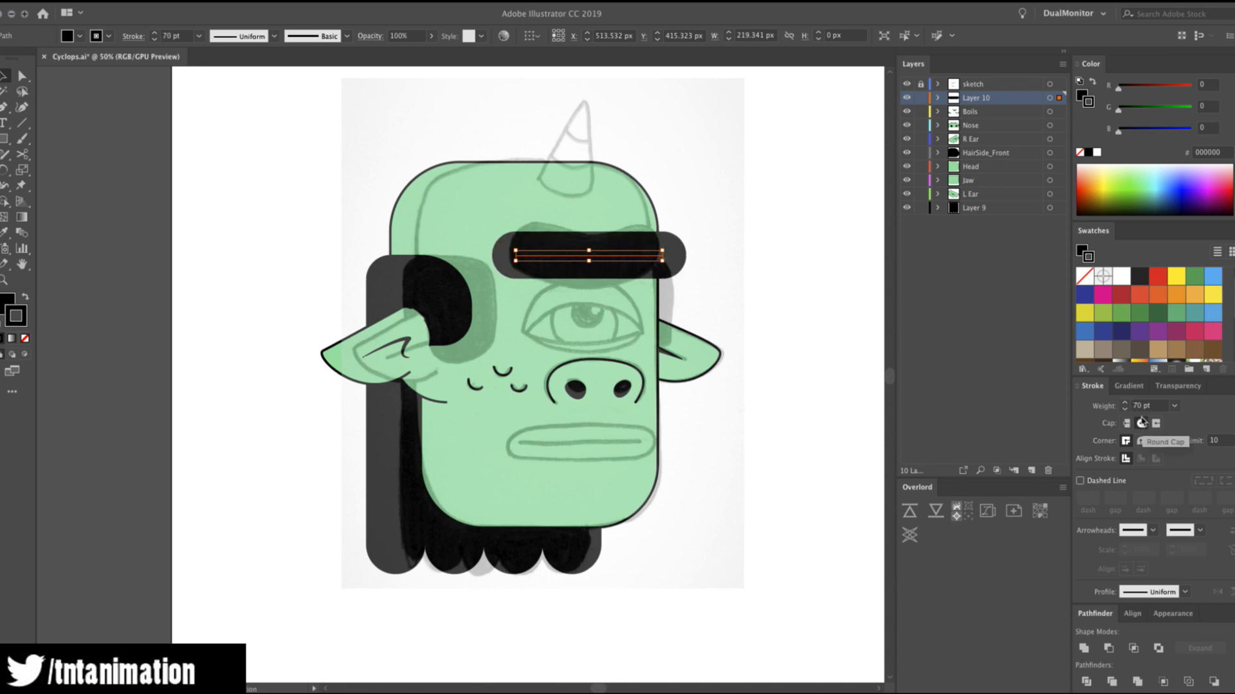
Shorten the eyebrow line at both ends to fit the sketched brow, with endpoints at about X 540 px and 698 px.
key("a")
left_click_drag(662, 251, 644, 252)
left_click_drag(516, 255, 531, 250)
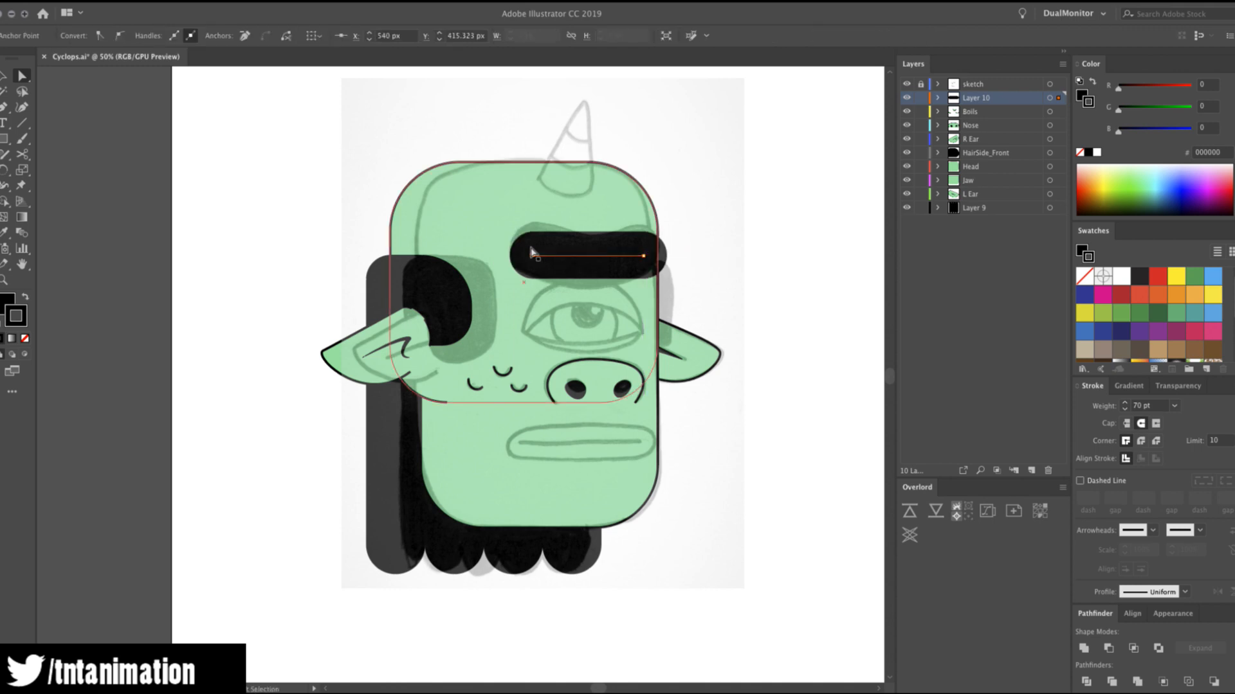
left_click_drag(642, 251, 640, 252)
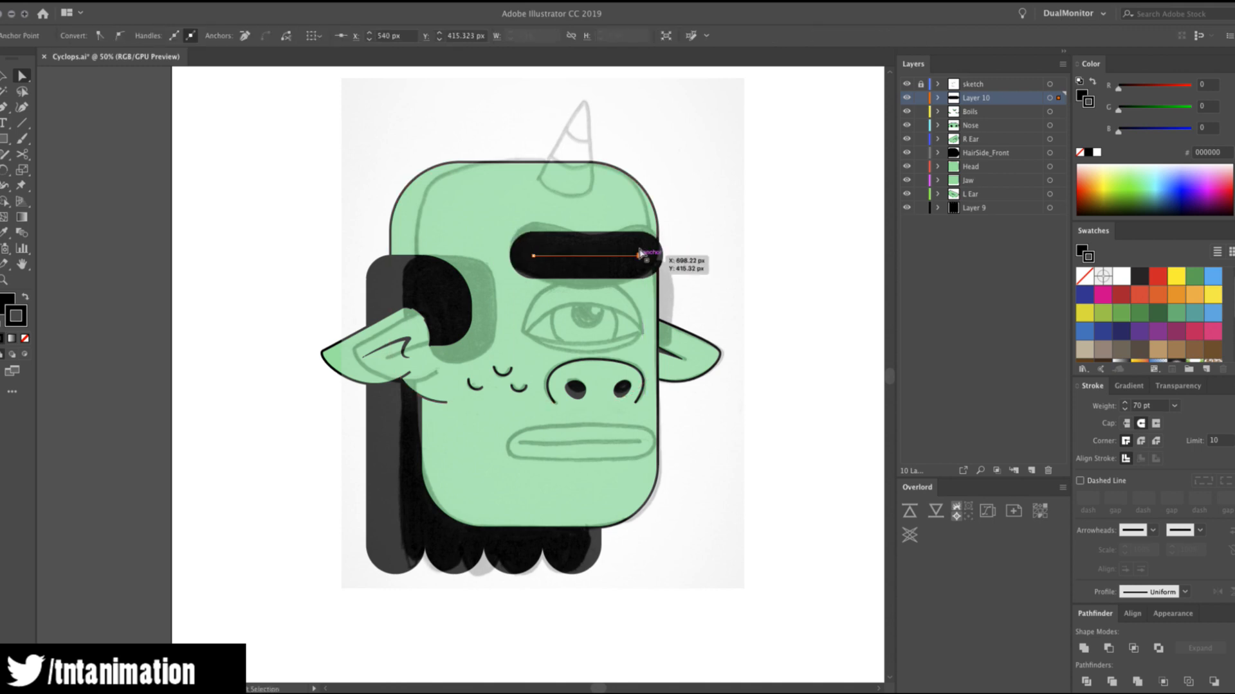
left_click(640, 253)
key("v")
left_click(711, 257)
Examine the whole character with the sketch layer hidden, and show the sketch again.
key("z")
left_click(629, 300, "alt")
left_click(592, 319, "alt")
left_click(321, 458, "alt")
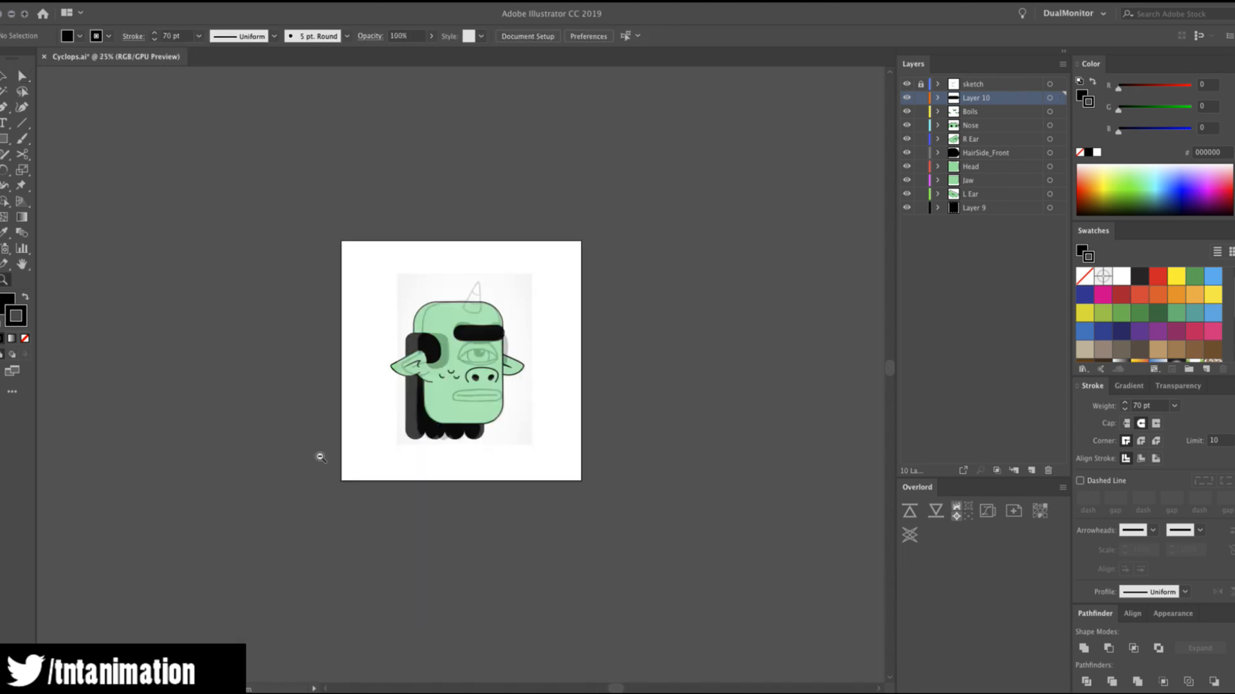
left_click(321, 457, "alt")
left_click(506, 374)
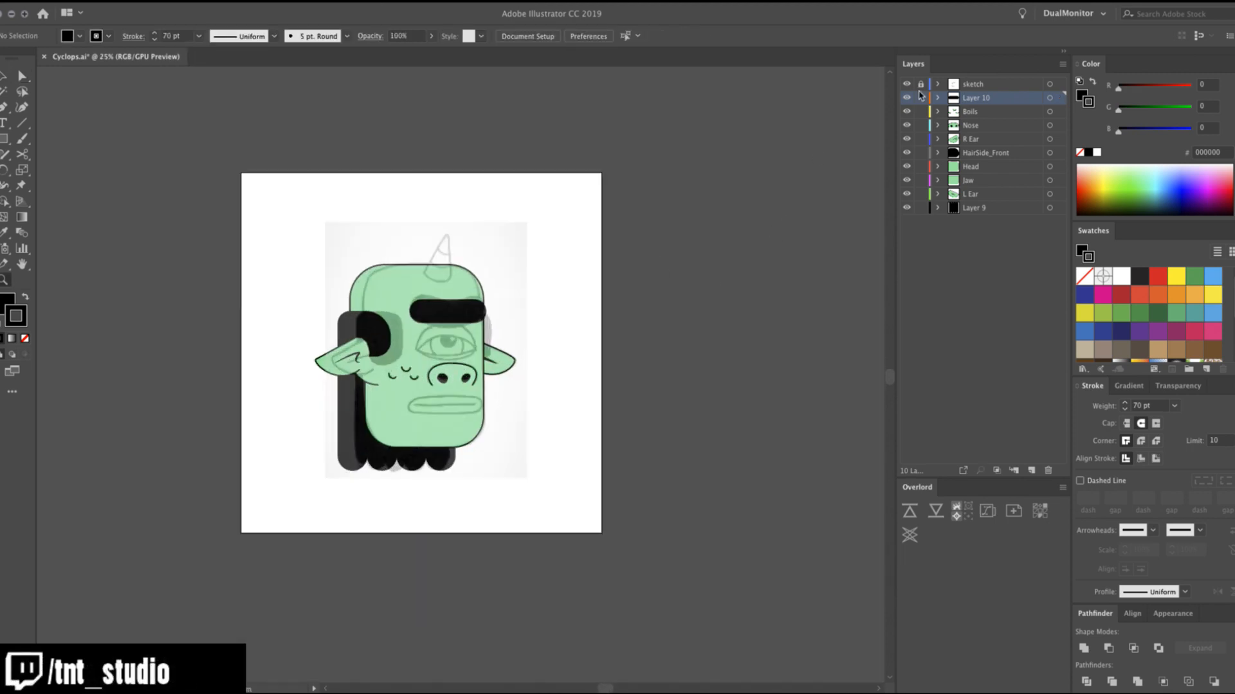
left_click(906, 85)
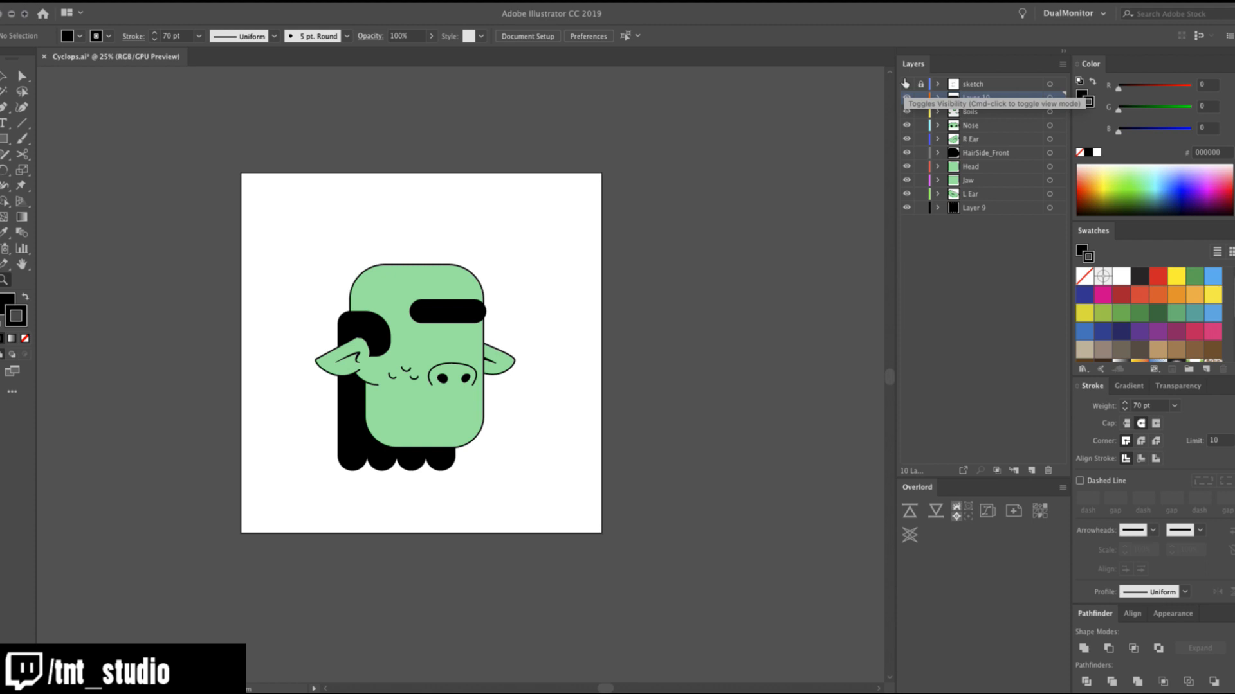
left_click(906, 84)
Draw a thin rectangle about 182 px by 11 px along the sketched mouth line and give it a 52 pt stroke with round corners.
left_click(444, 425)
left_click(482, 415)
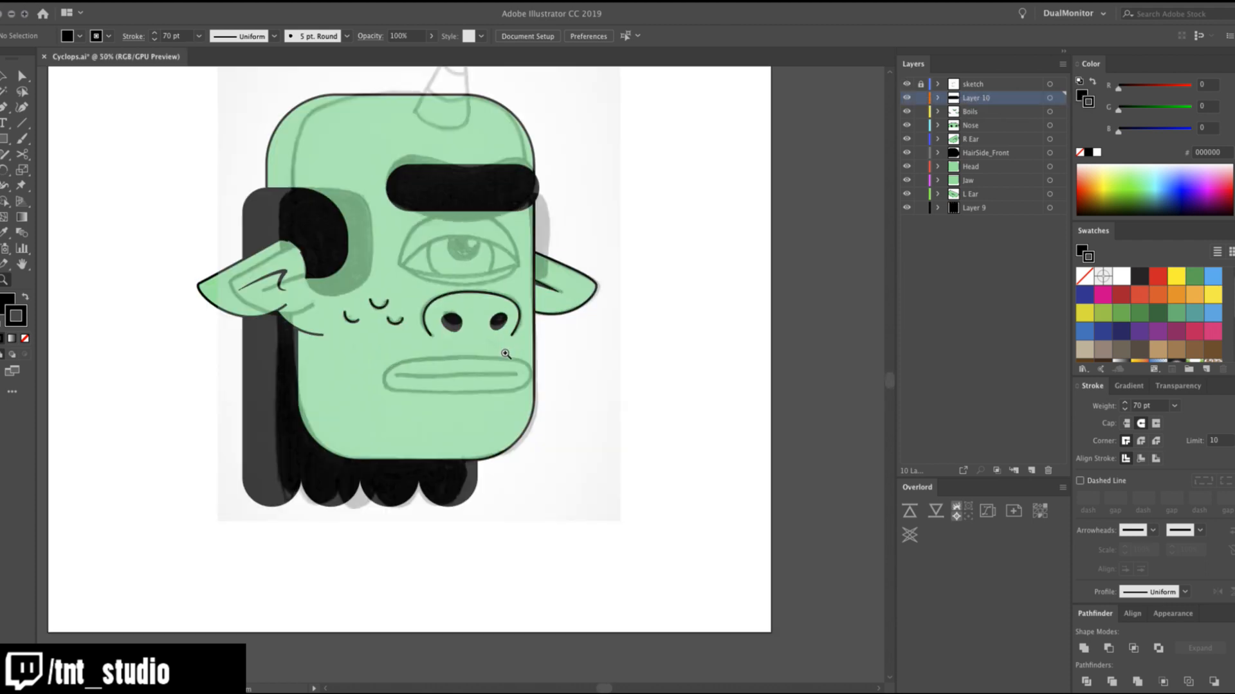
left_click(493, 369)
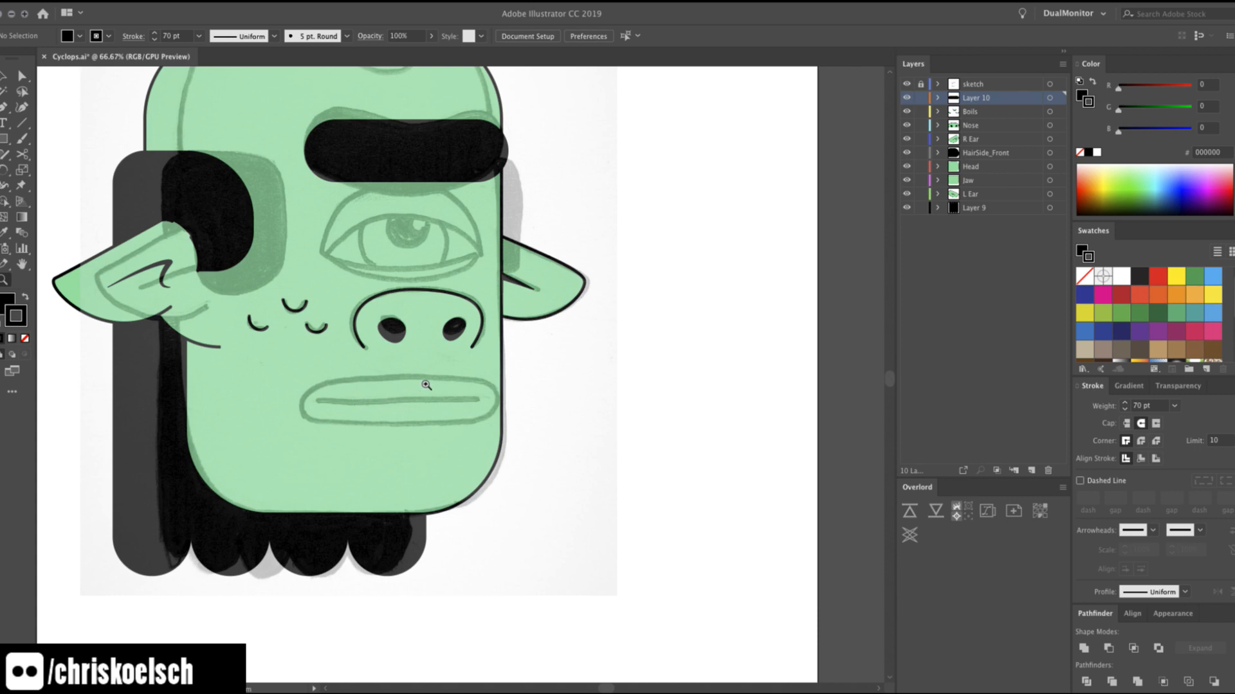
scroll(426, 386, "up", 4)
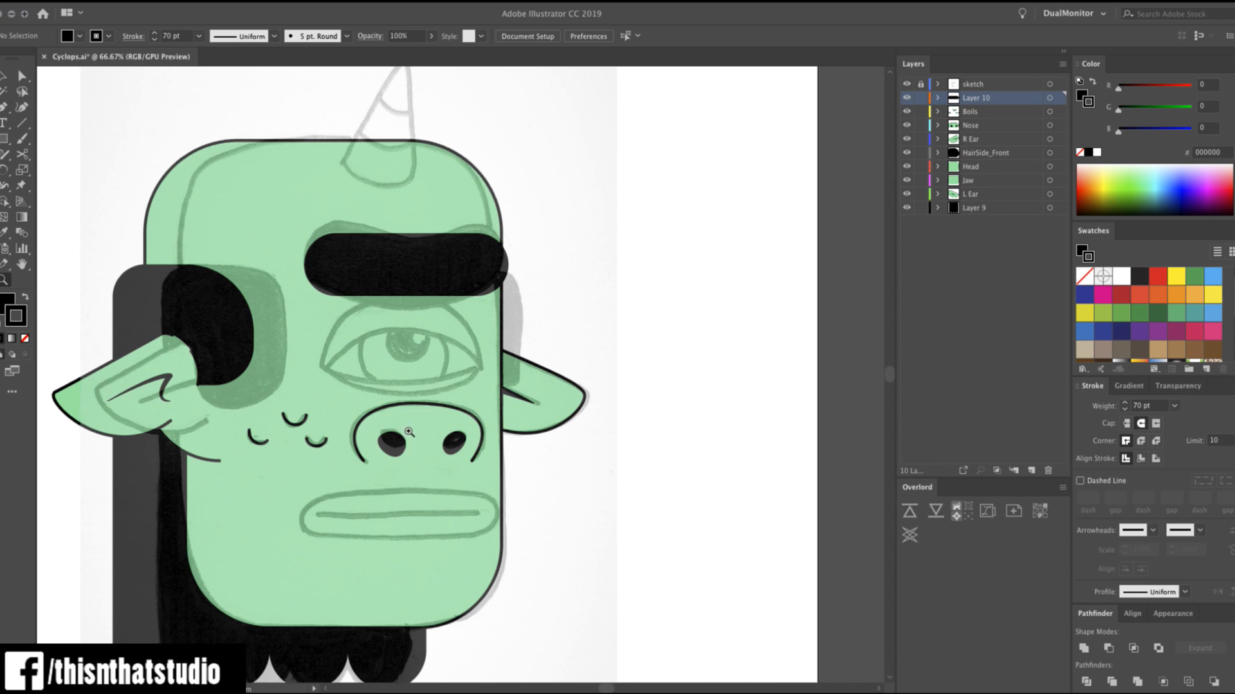
key("m")
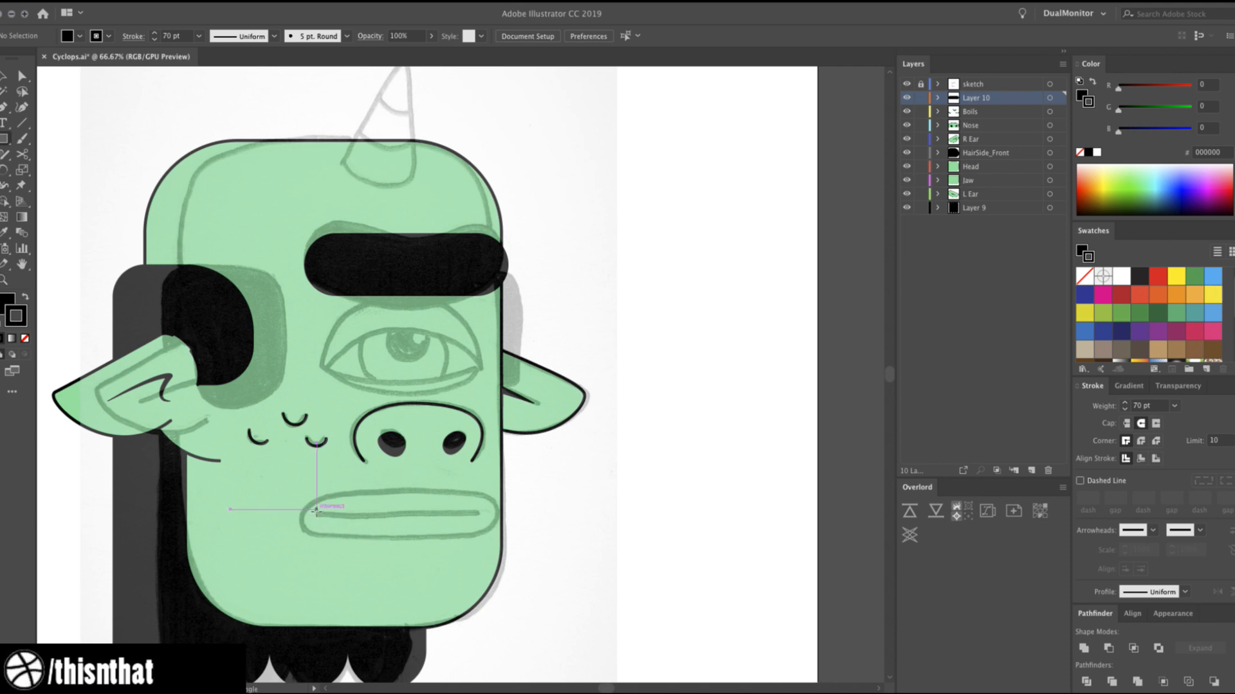
left_click_drag(316, 510, 482, 518)
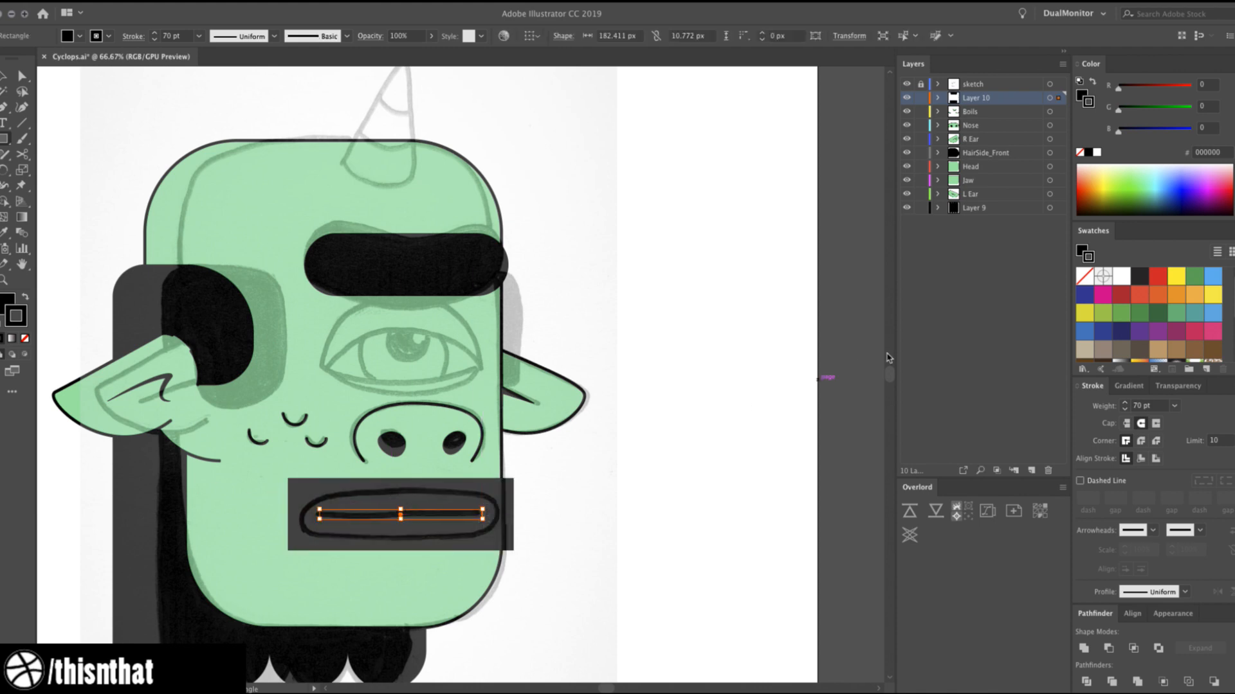
left_click(1126, 409)
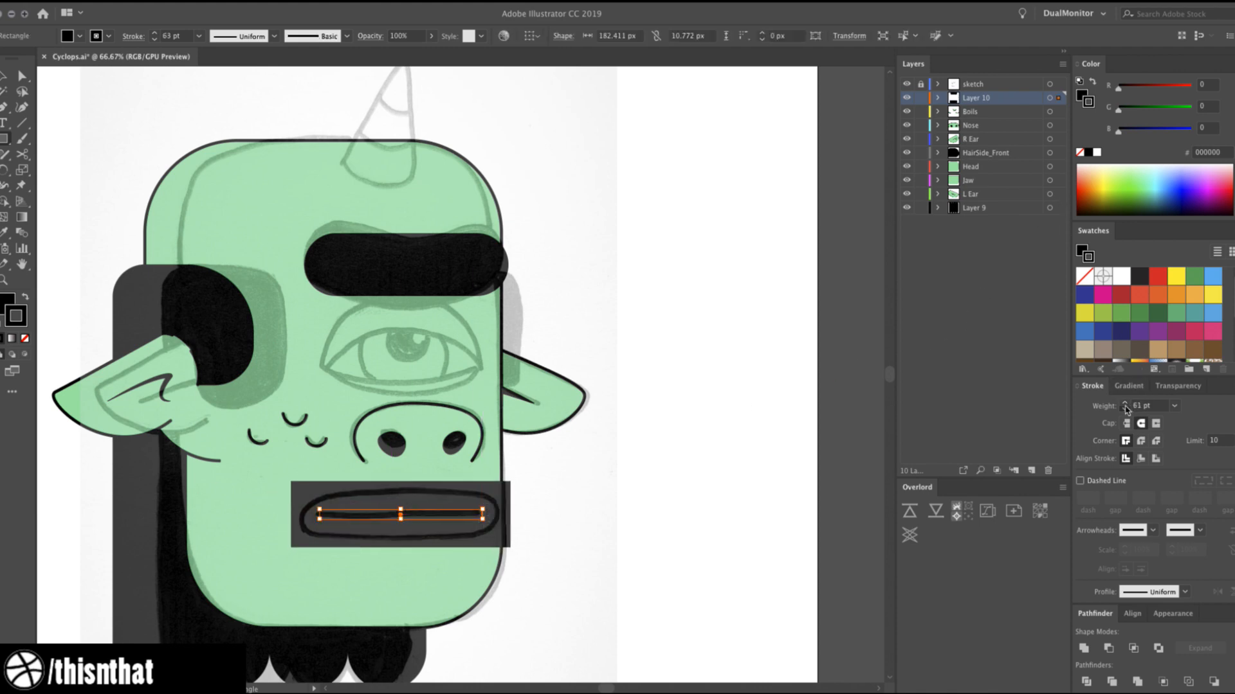
left_click(1142, 442)
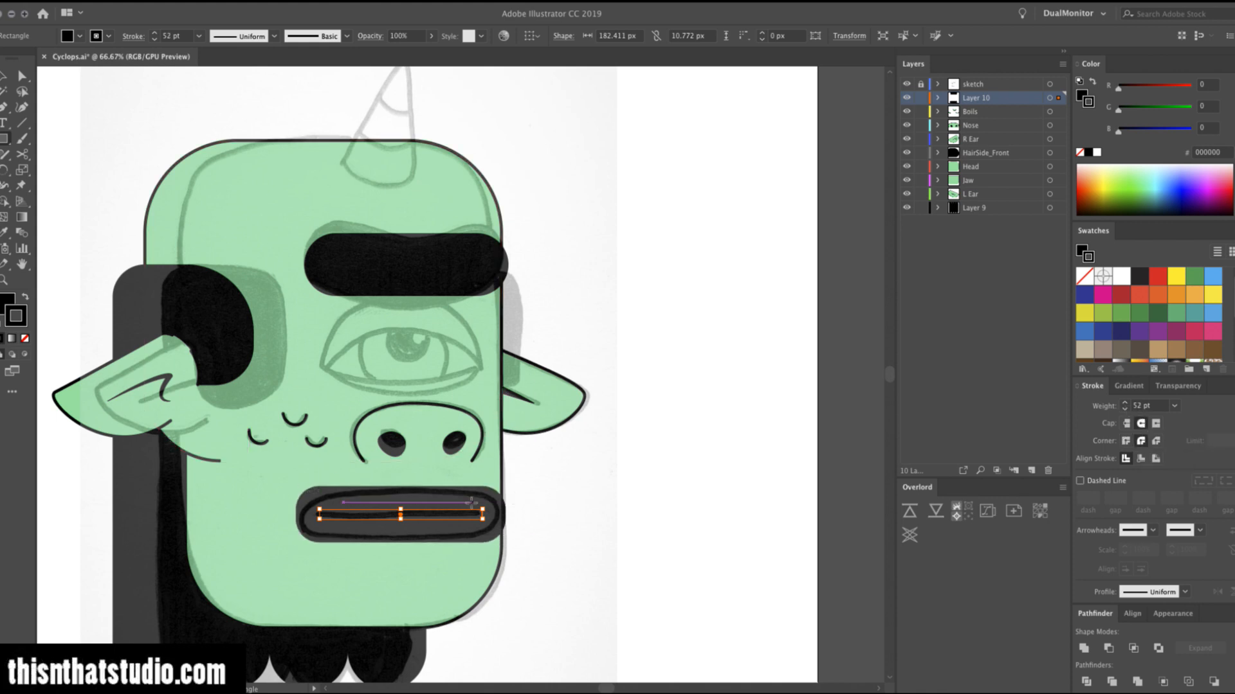
Hide the sketch layer and set the mouth's stroke colour to a darker green, R 71, G 193, B 143.
key("v")
key("x")
key("x")
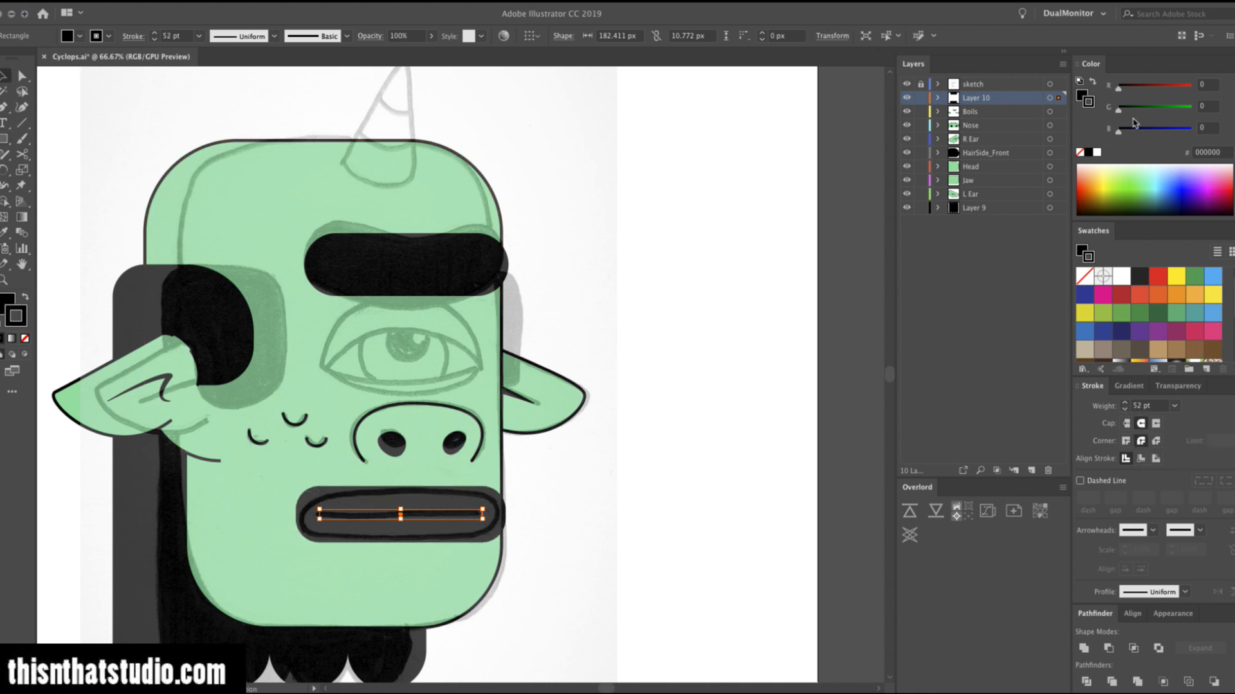
left_click(1150, 110)
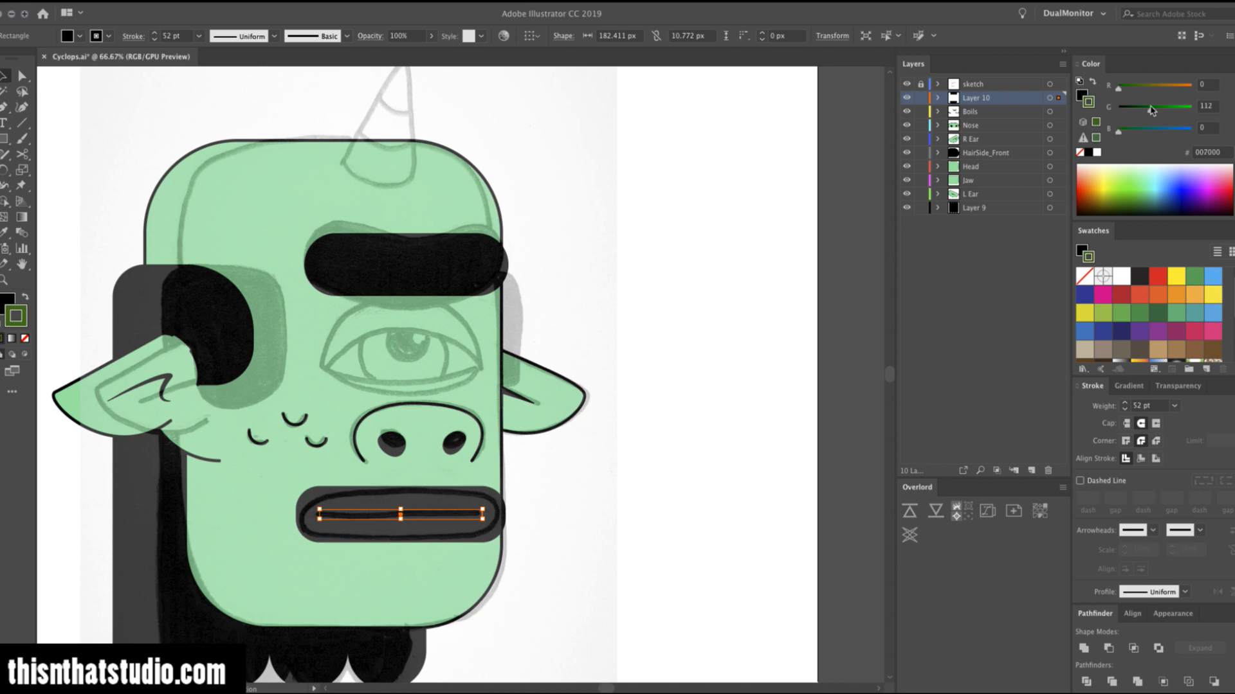
left_click(906, 83)
left_click(1164, 110)
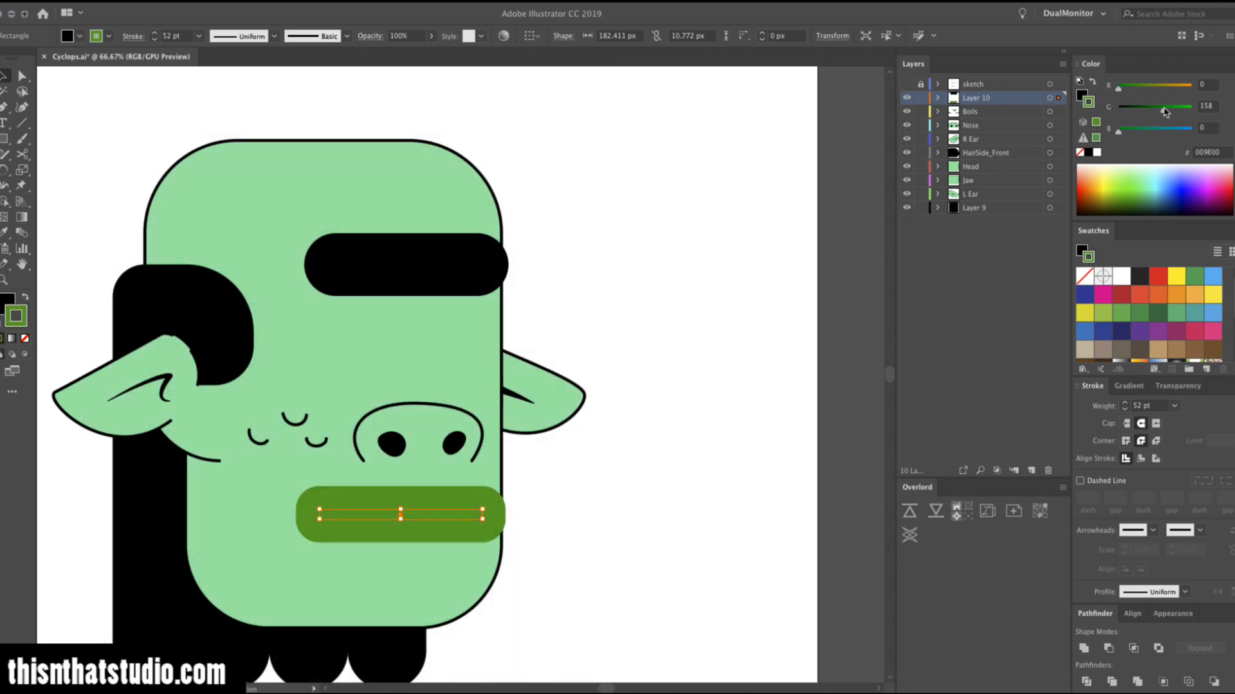
left_click(1132, 88)
left_click(1146, 128)
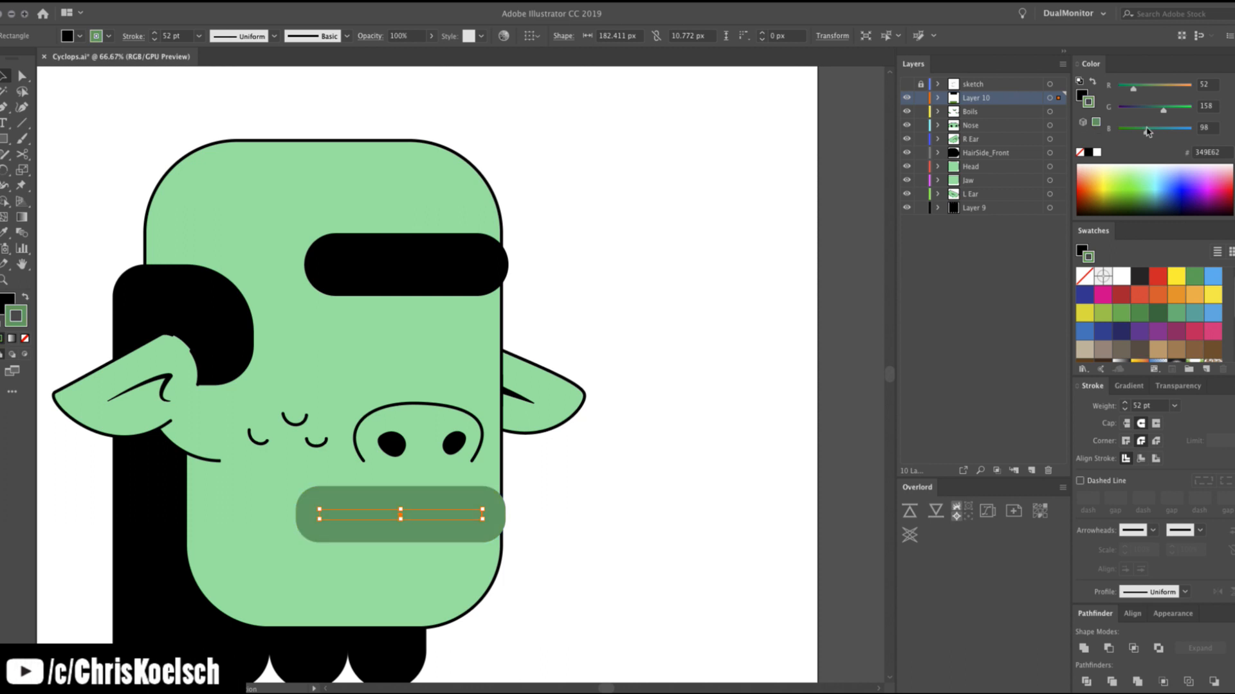
left_click(1173, 110)
left_click(1161, 128)
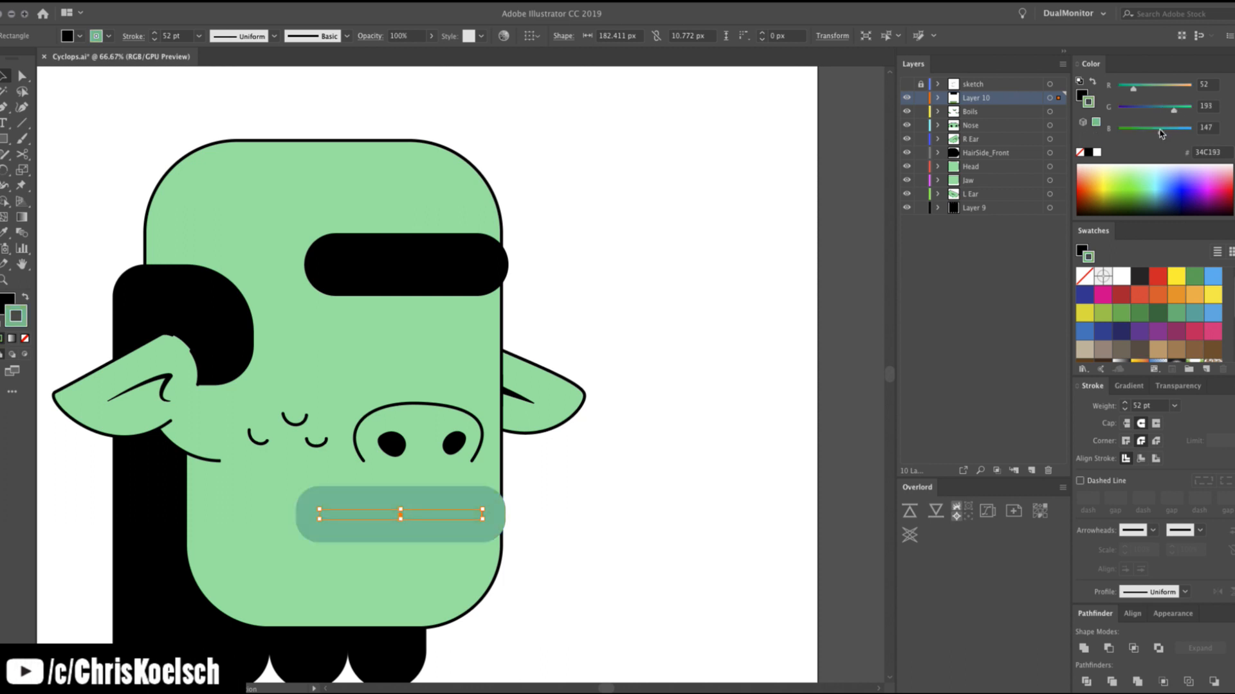
left_click_drag(1159, 129, 1157, 131)
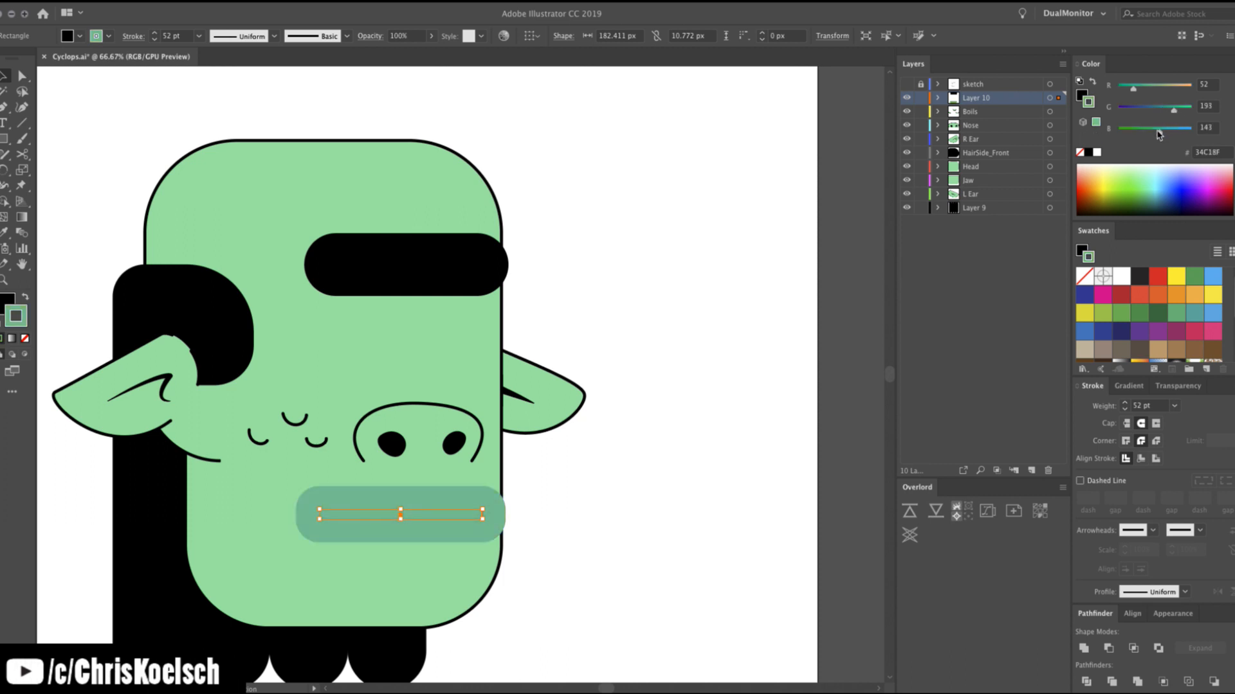
left_click(1138, 88)
Cut the mouth shape out of Layer 10 and rename that layer Brow.
left_click(595, 434)
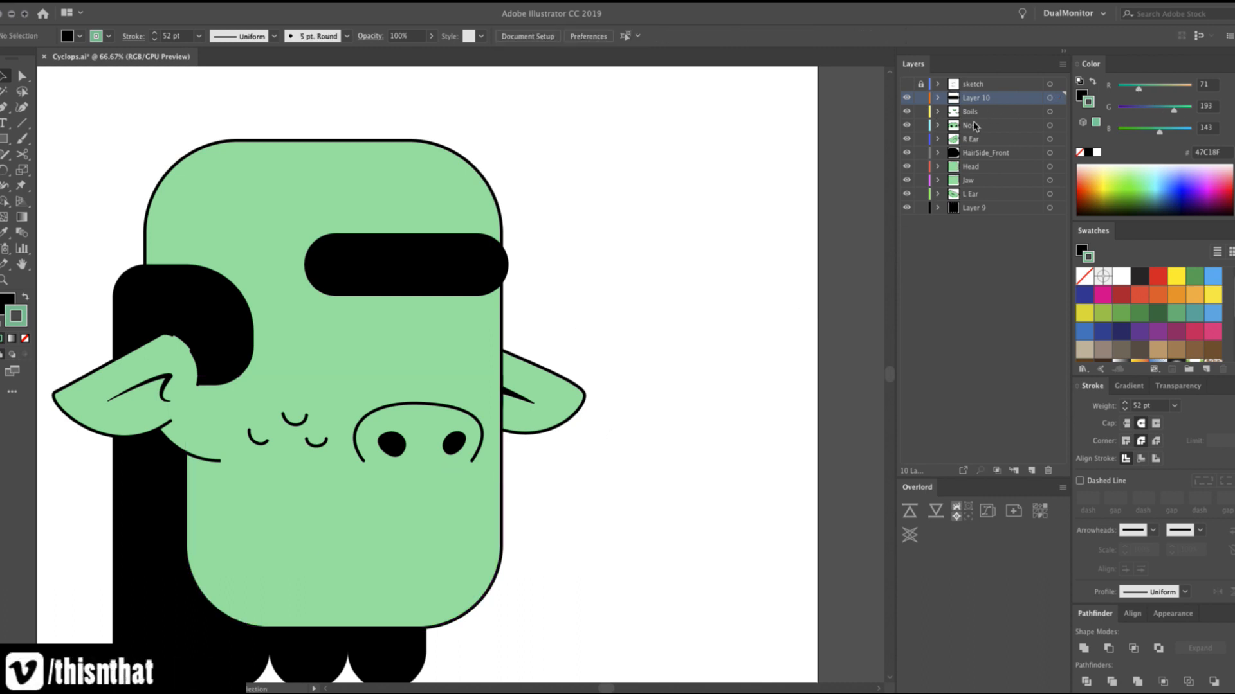
double_click(974, 98)
type("E")
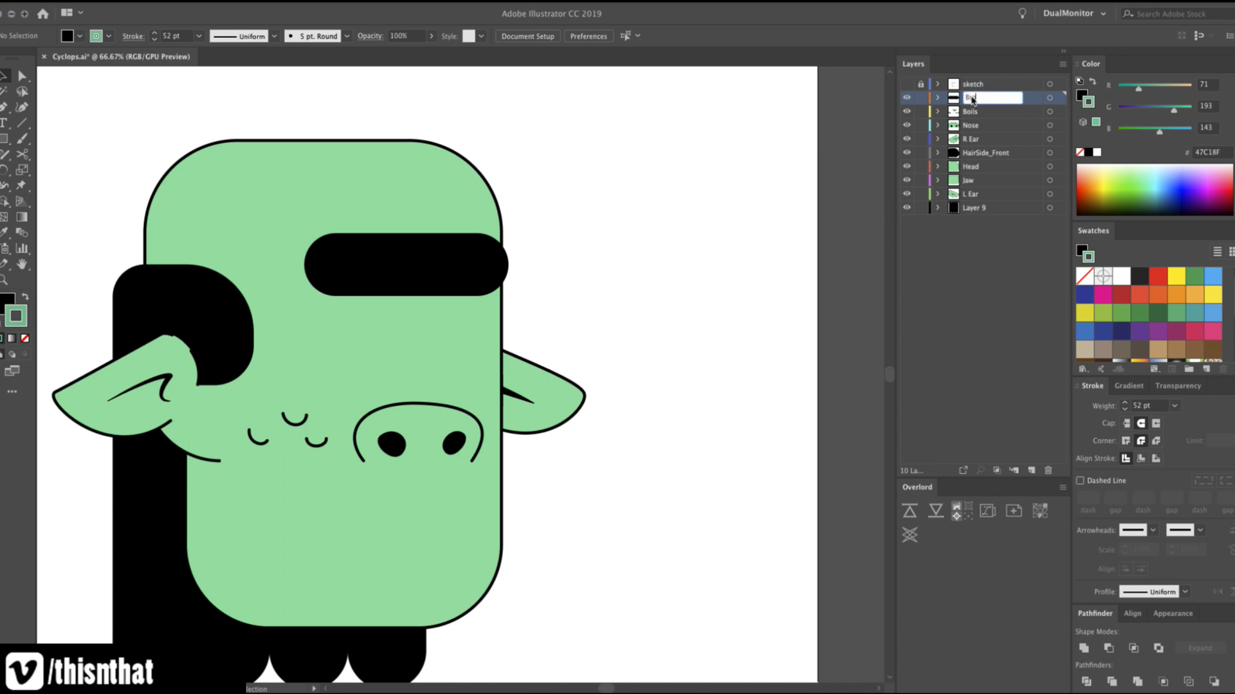
type("row")
key("Return")
Add a new layer named Mouth above Brow and paste the cut mouth shape in place on it.
left_click(1031, 470)
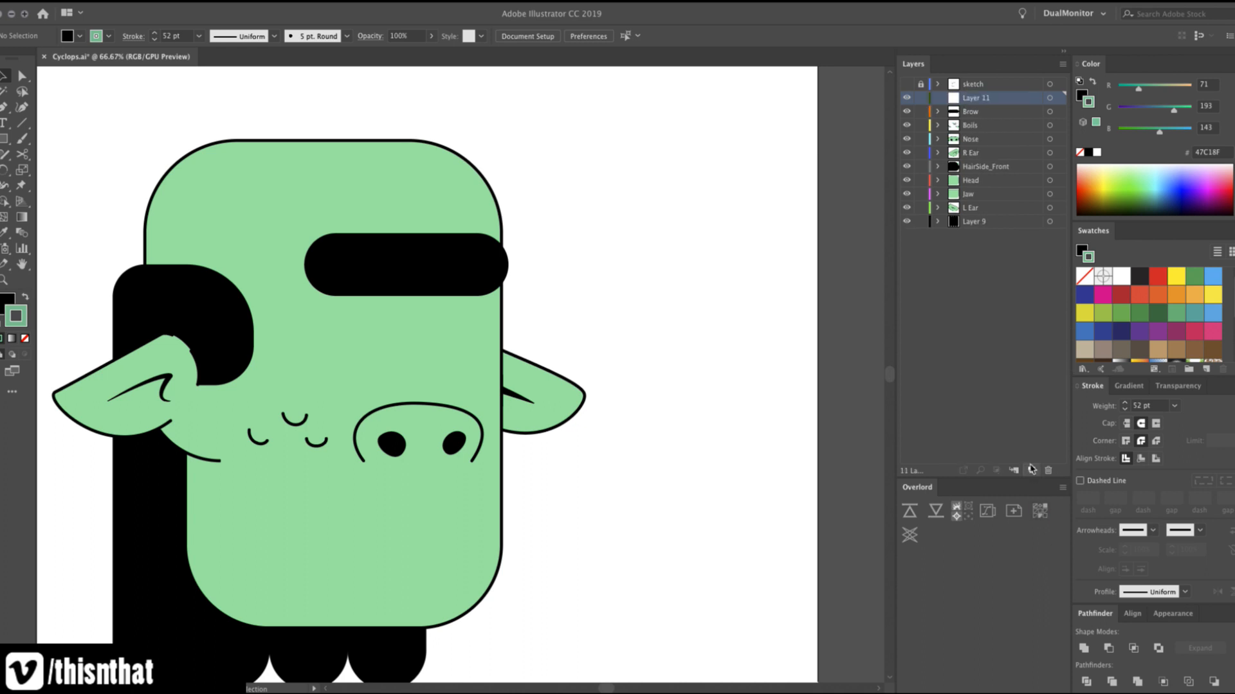
double_click(974, 98)
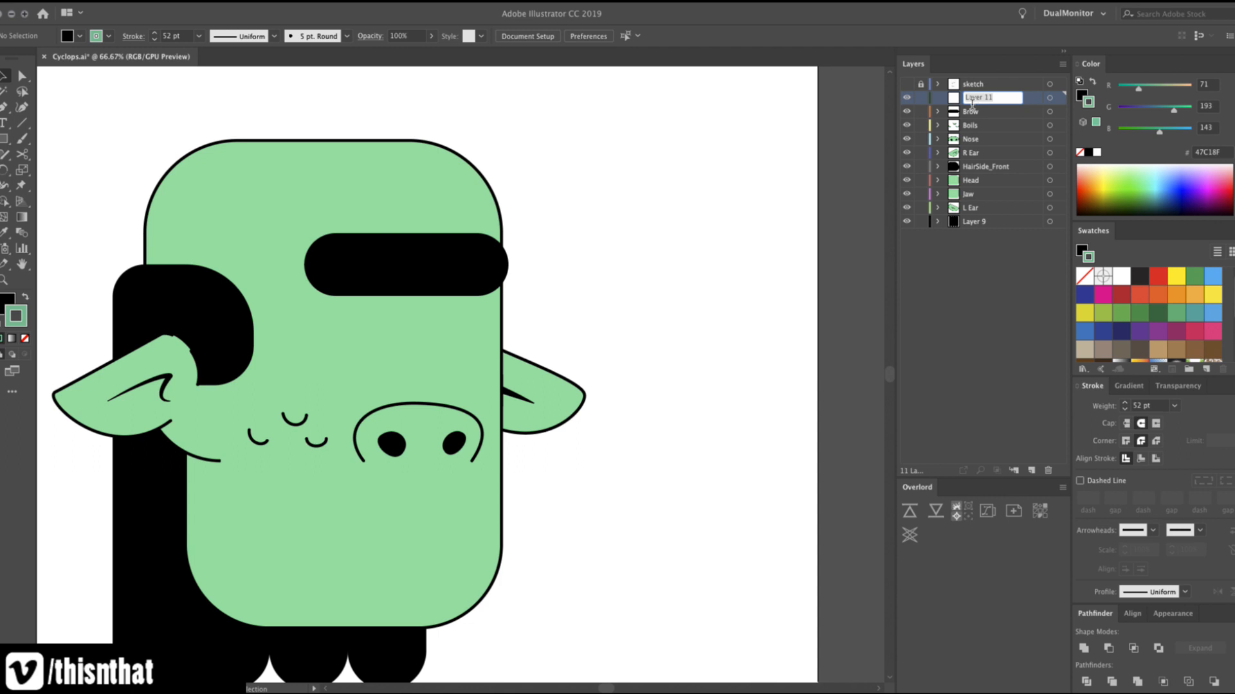
type("Mouth")
key("Return")
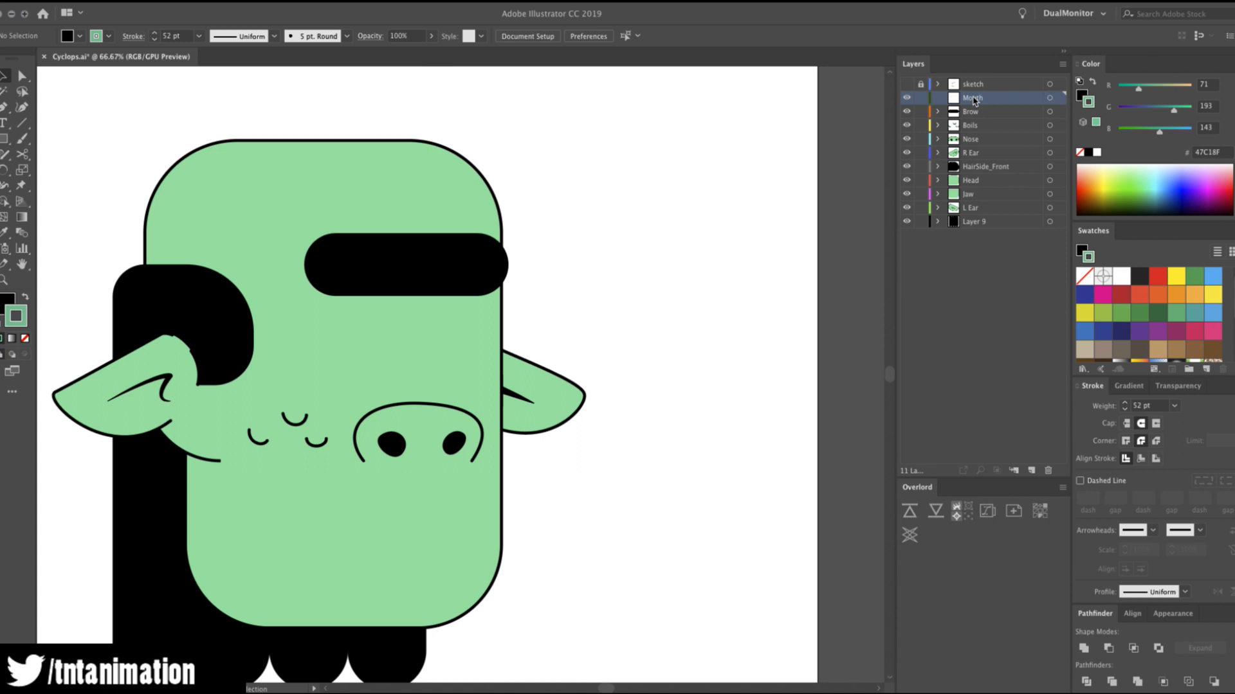
key("ctrl+f")
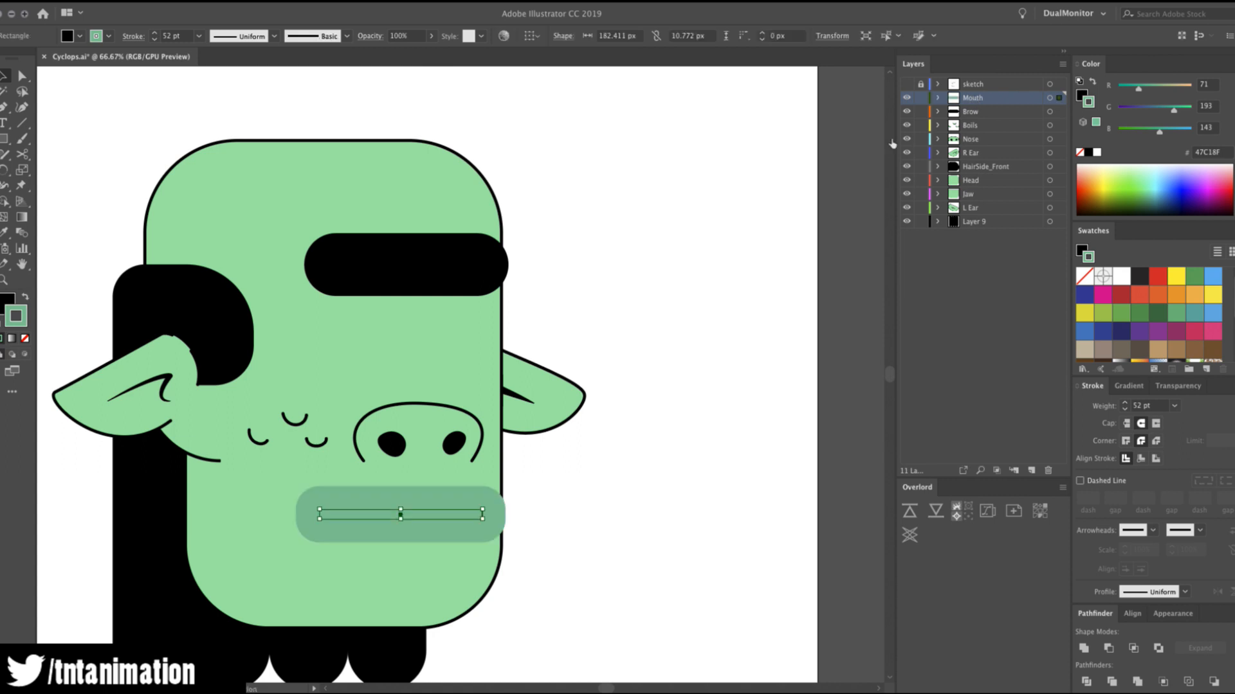
left_click(594, 263)
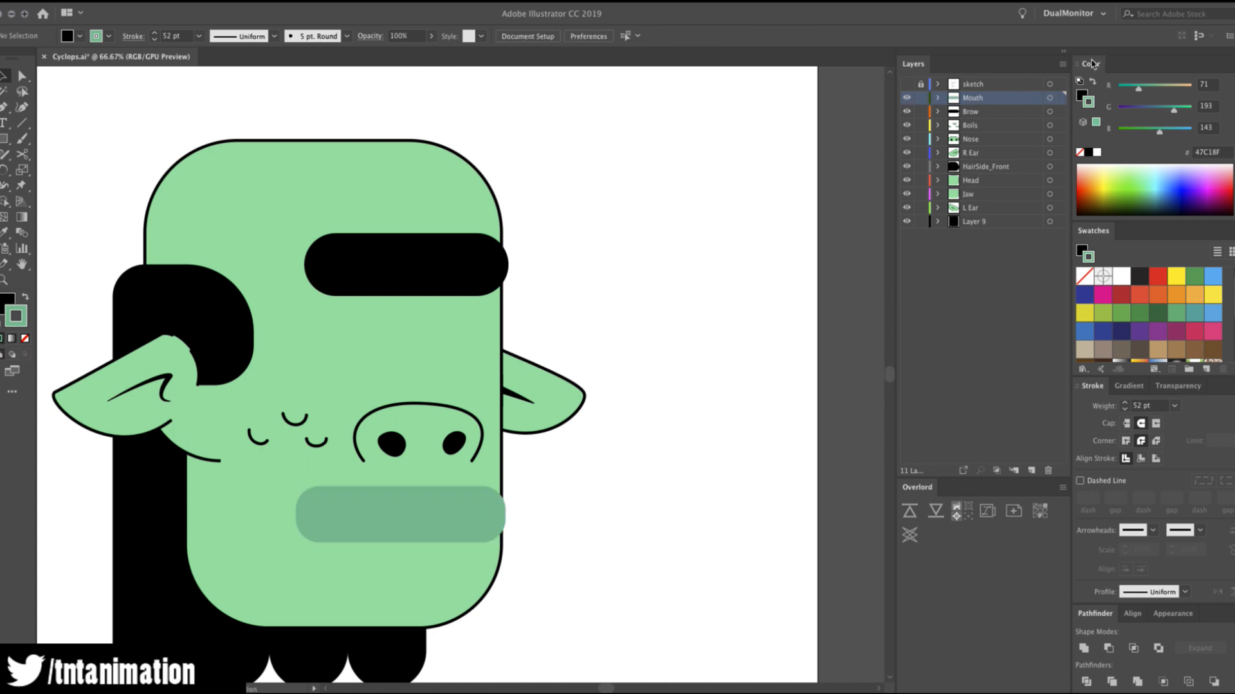
left_click(400, 516)
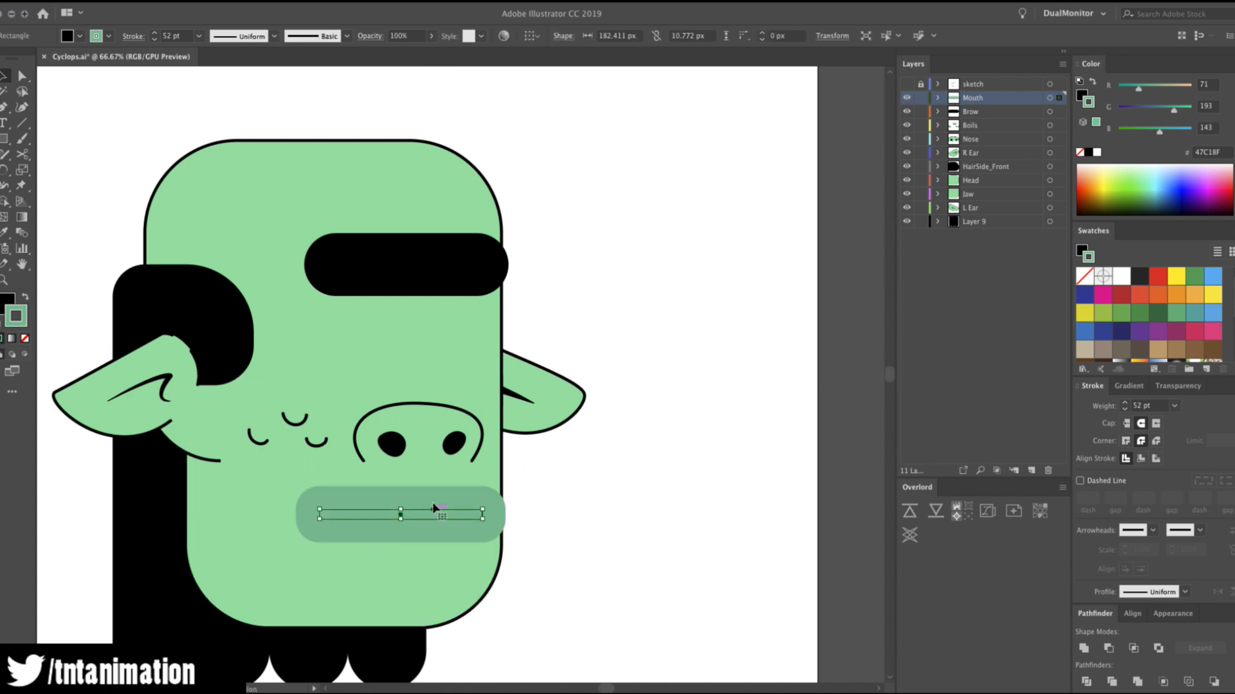
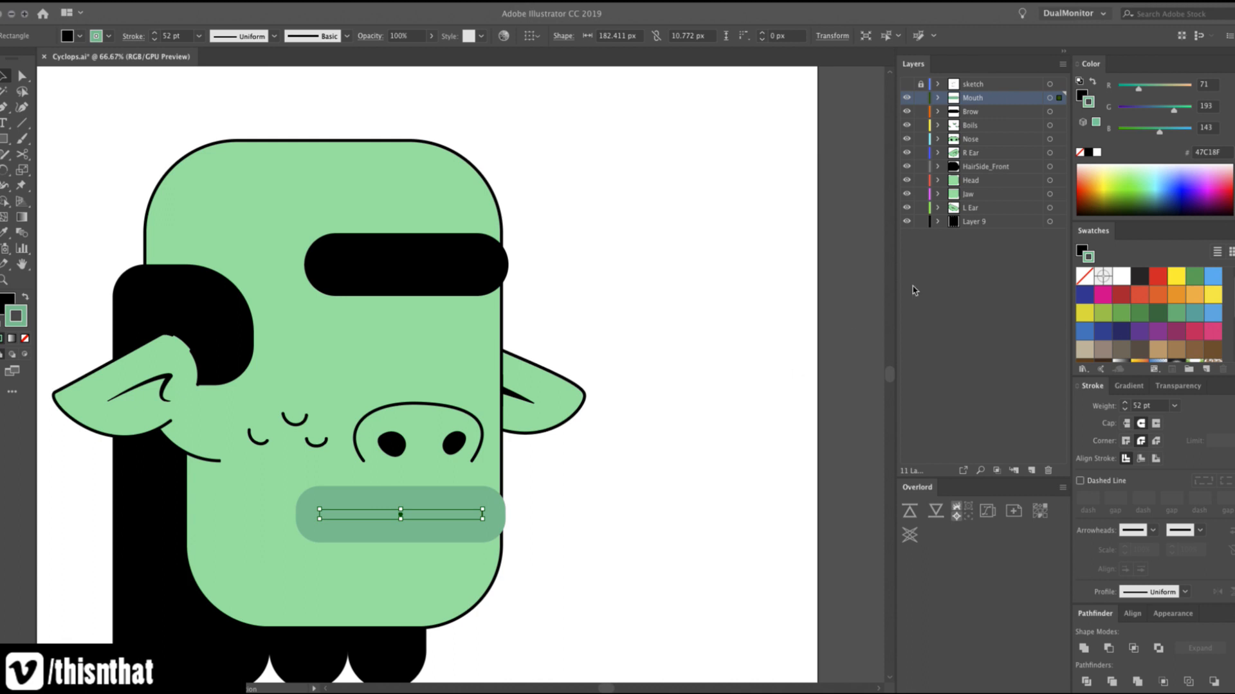
Duplicate the nose outline slightly above the original.
key("b")
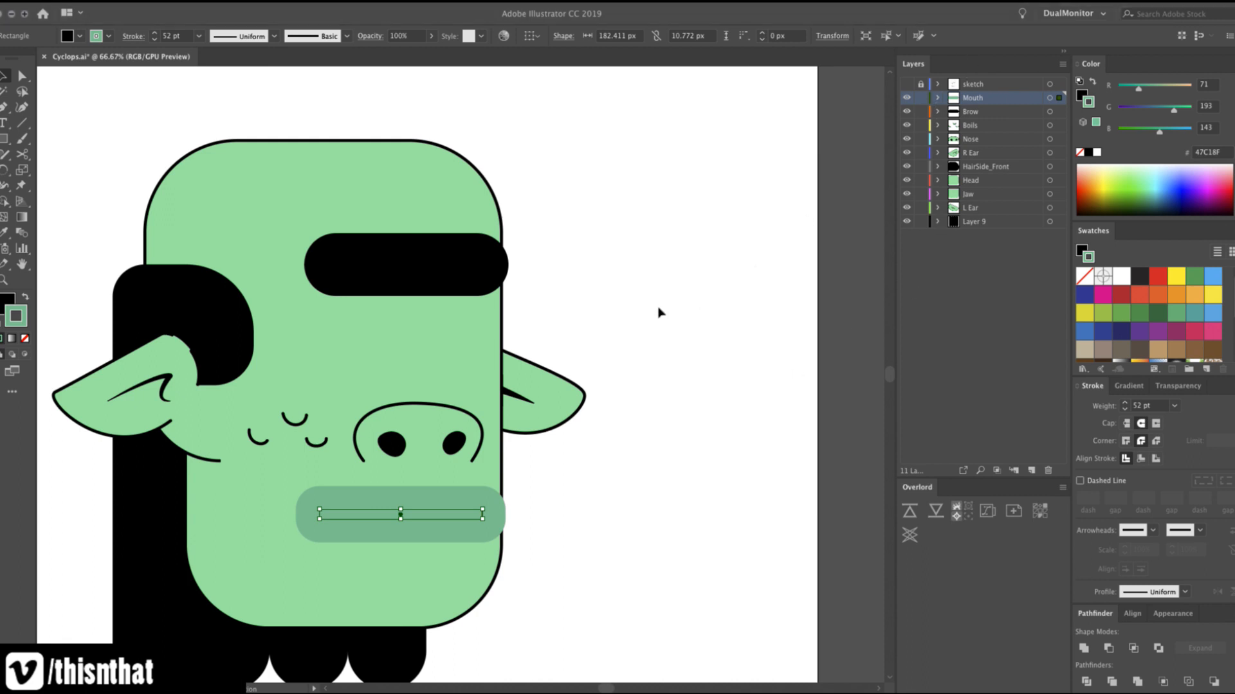
key("v")
left_click(429, 403)
key("z")
left_click(413, 432)
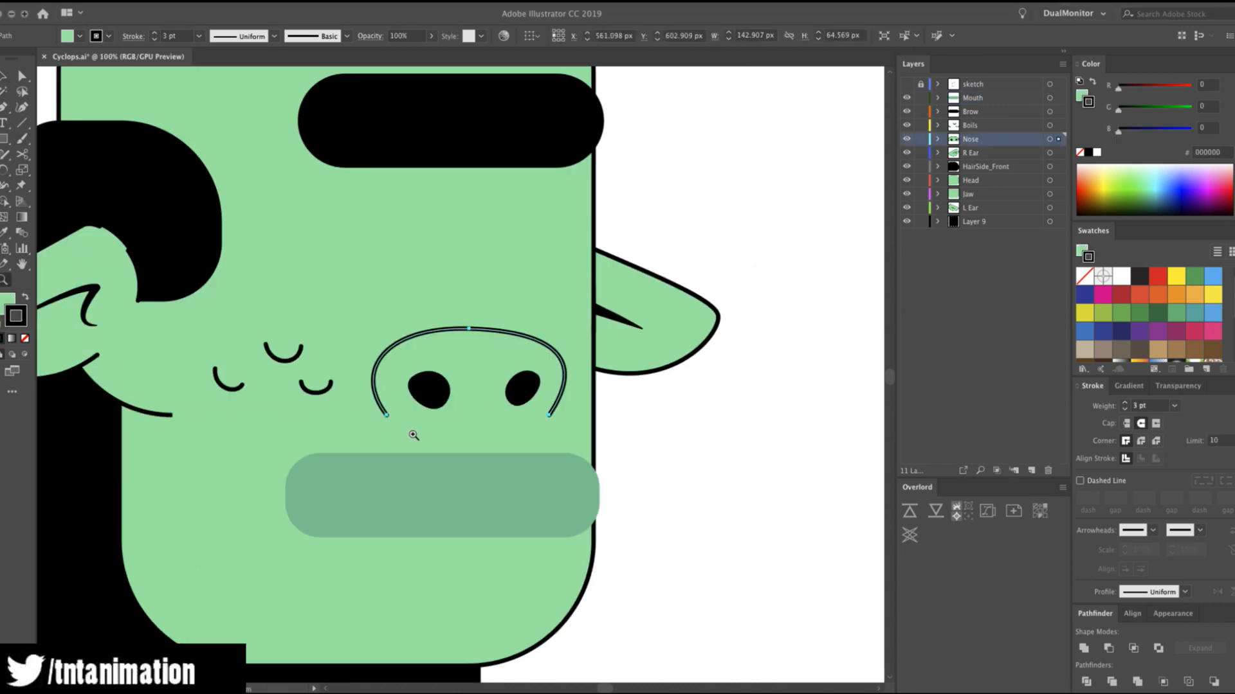
left_click(447, 385)
key("v")
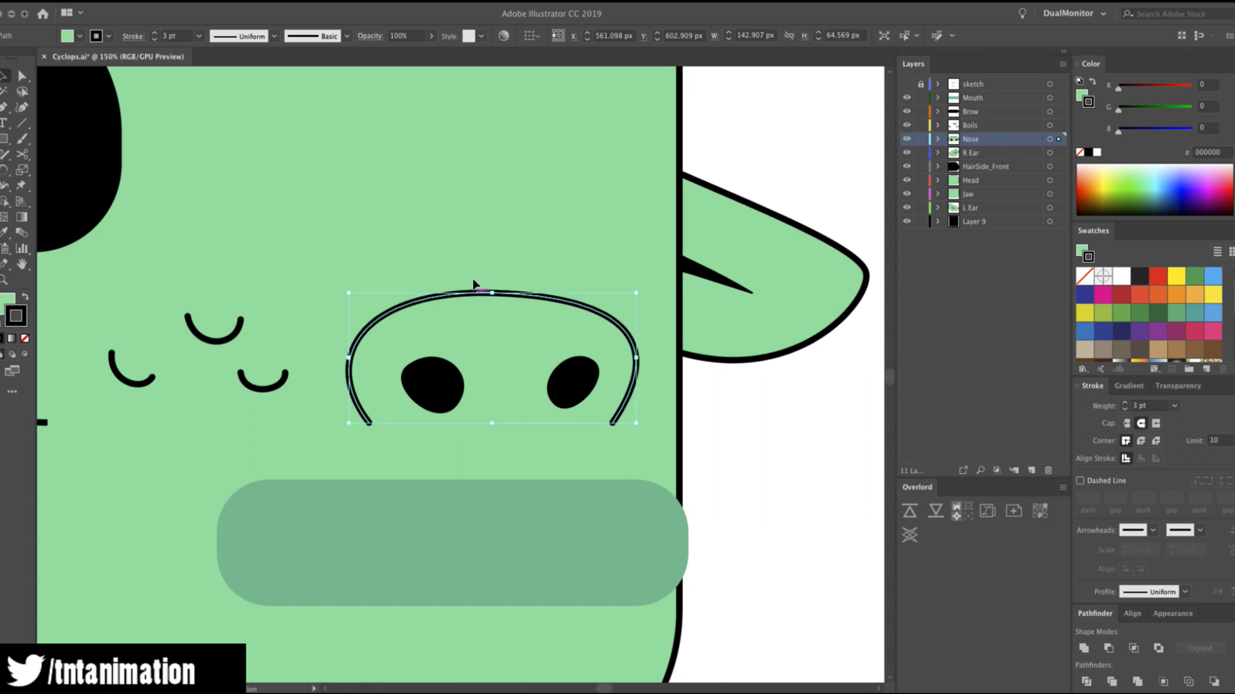
left_click_drag(475, 293, 474, 263)
Cut the duplicated nose outline at two points along its upper curve with the Scissors tool and delete both side pieces.
key("c")
left_click(455, 265)
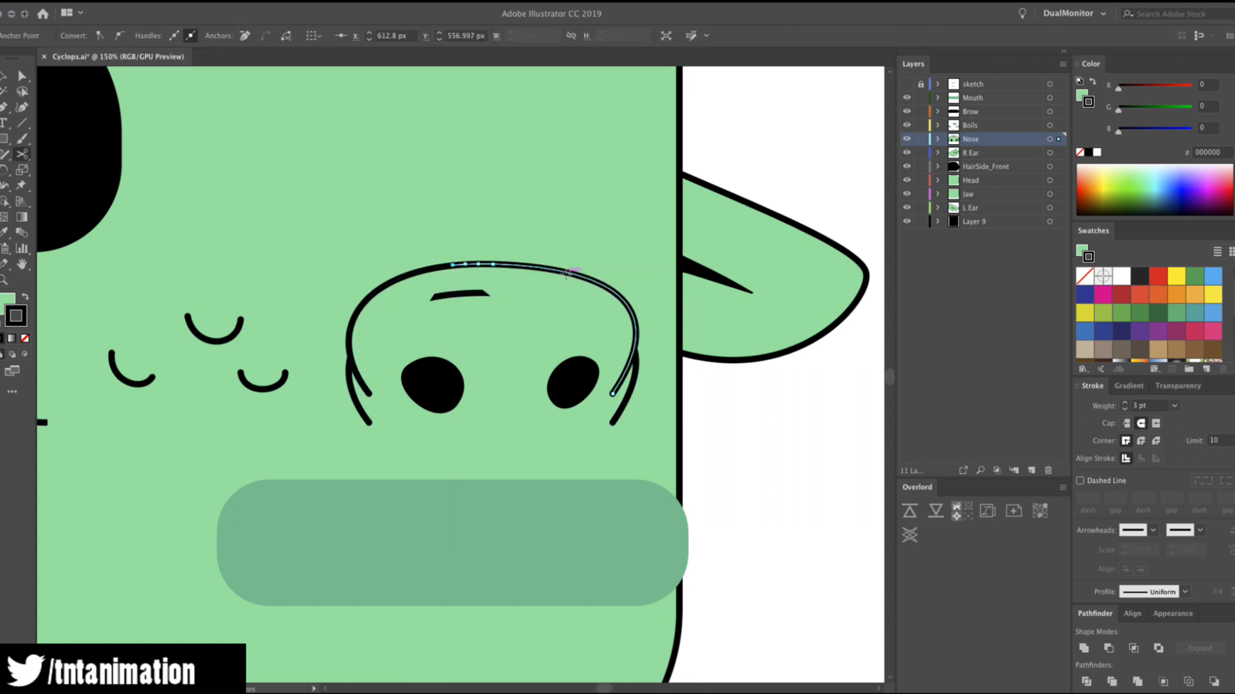
left_click(558, 270)
key("v")
key("Delete")
left_click(450, 267)
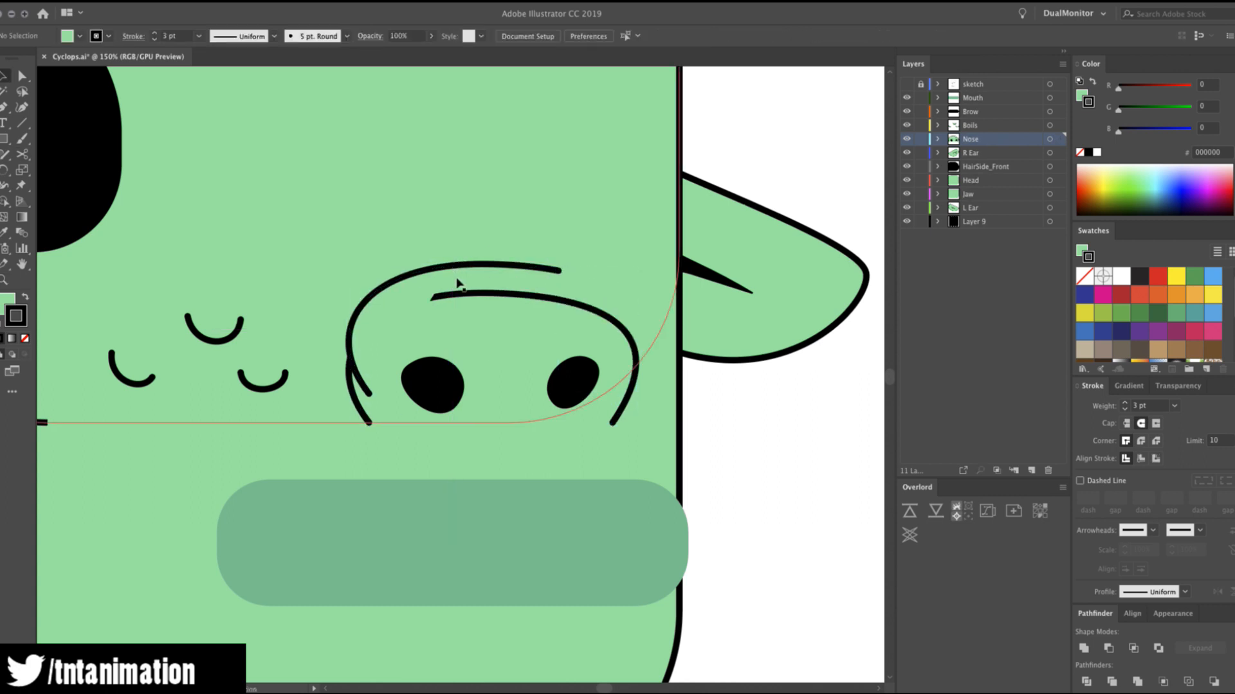
key("Delete")
Shift the remaining short arc slightly down toward the nose and delete it.
left_click_drag(489, 264, 492, 269)
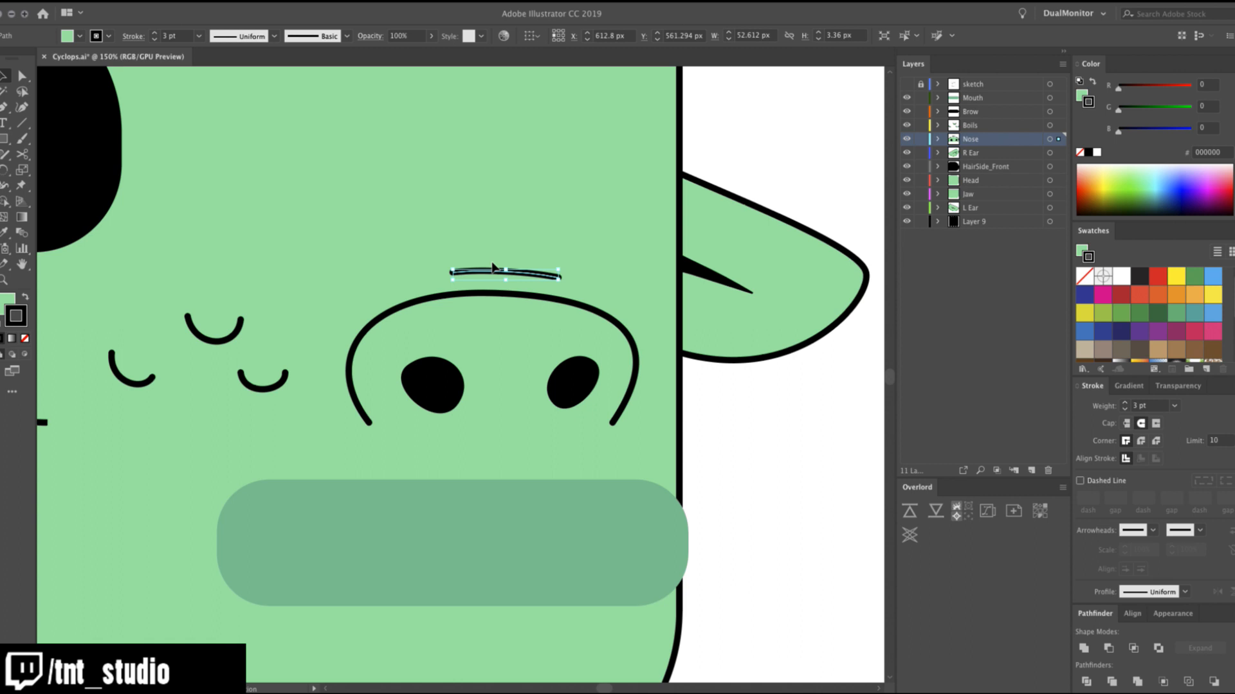
key("Delete")
key("z")
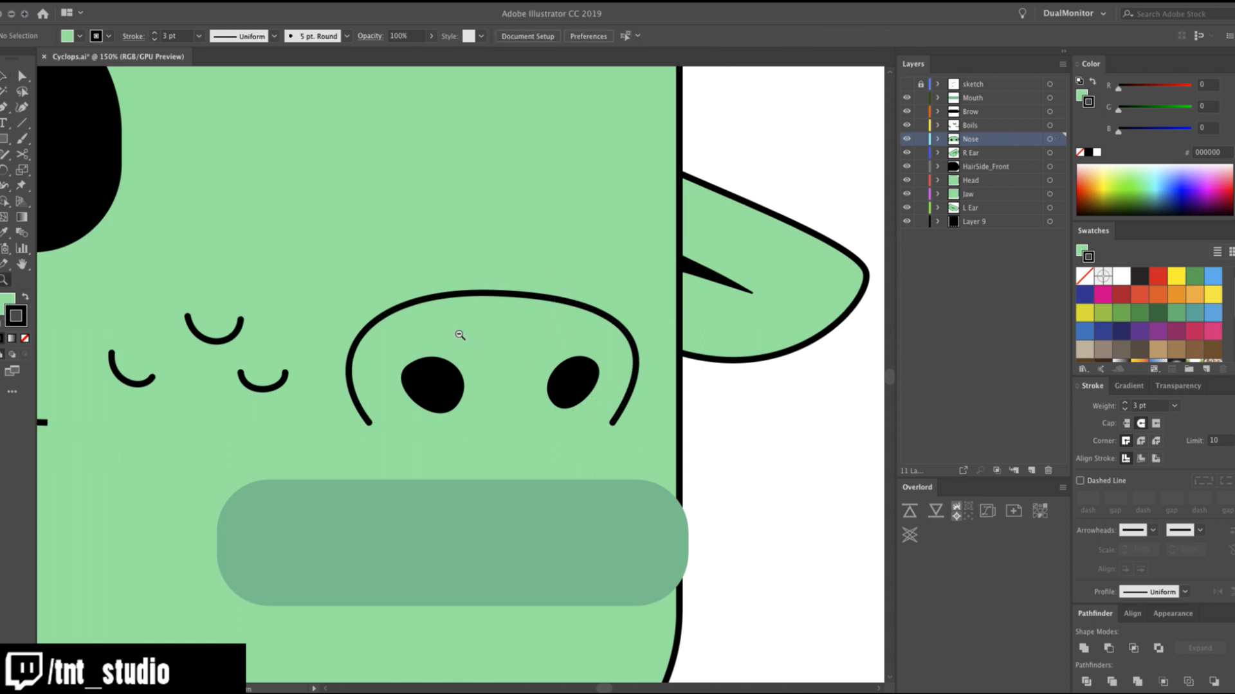
left_click(459, 335, "alt")
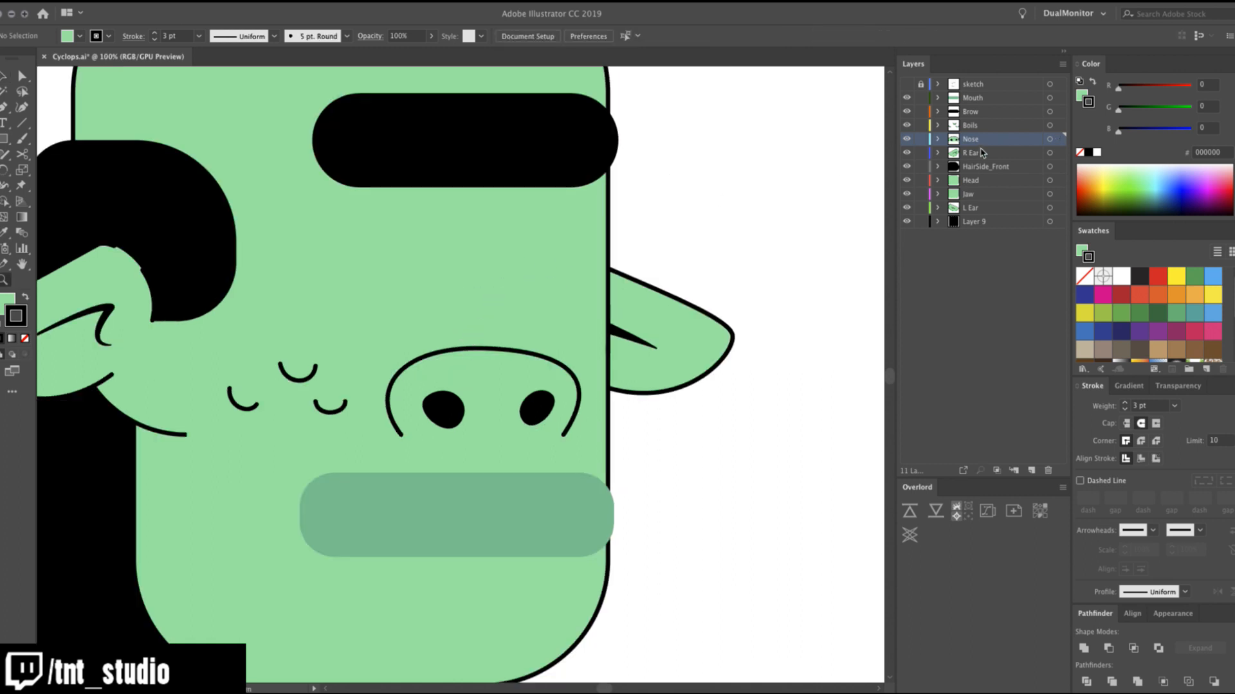
Show the sketch layer again and add a new layer directly above Nose for the eye.
left_click(906, 84)
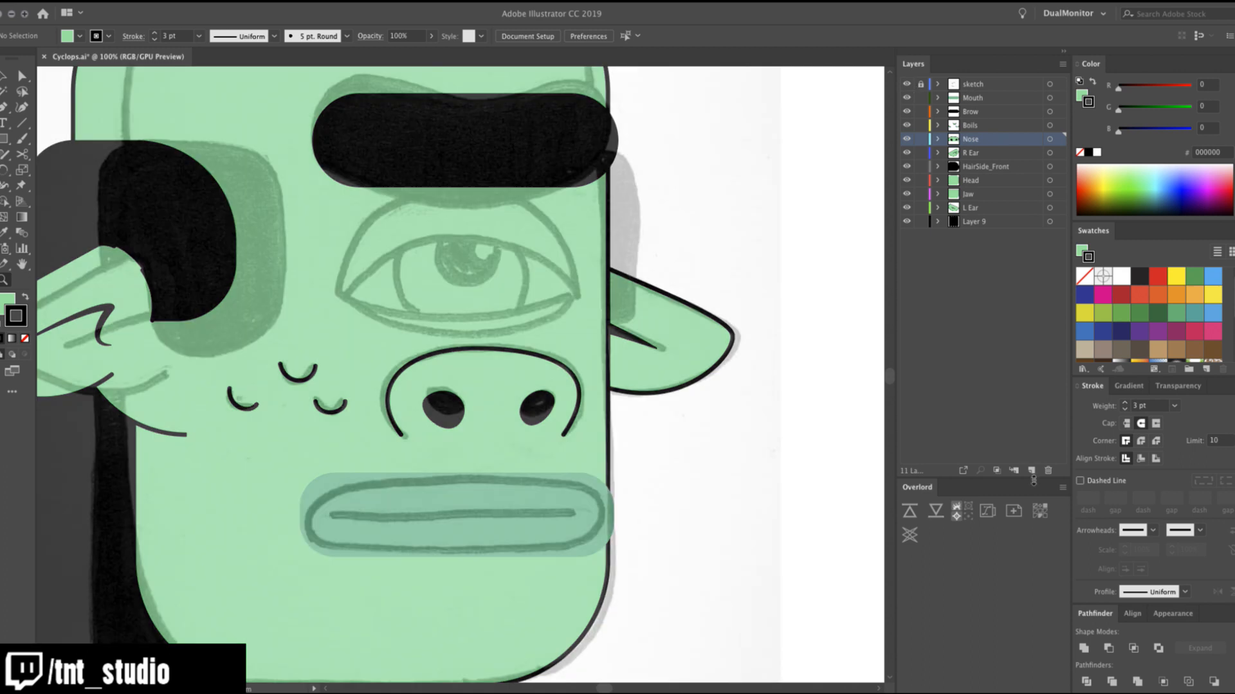
left_click(1032, 471)
key("p")
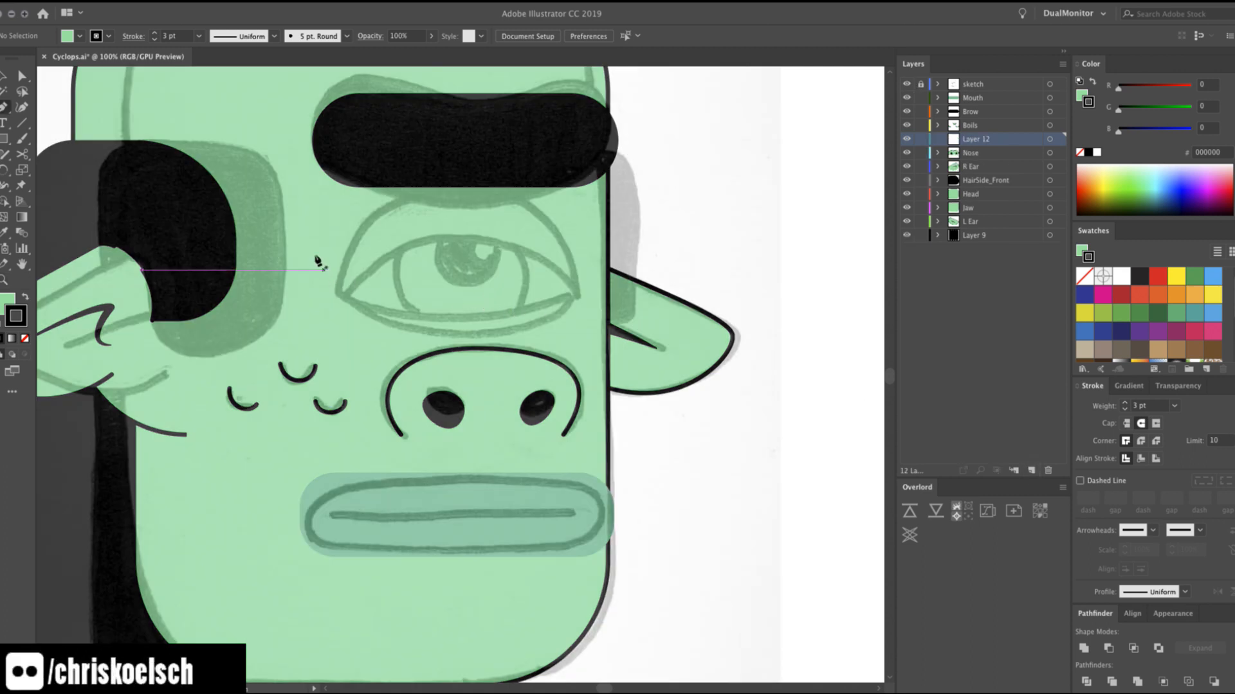
Trace the outer eyelid outline with the Pen tool as a closed two-point shape and curve its lower edge to follow the sketched eye.
left_click_drag(334, 295, 358, 179)
left_click_drag(579, 291, 611, 454)
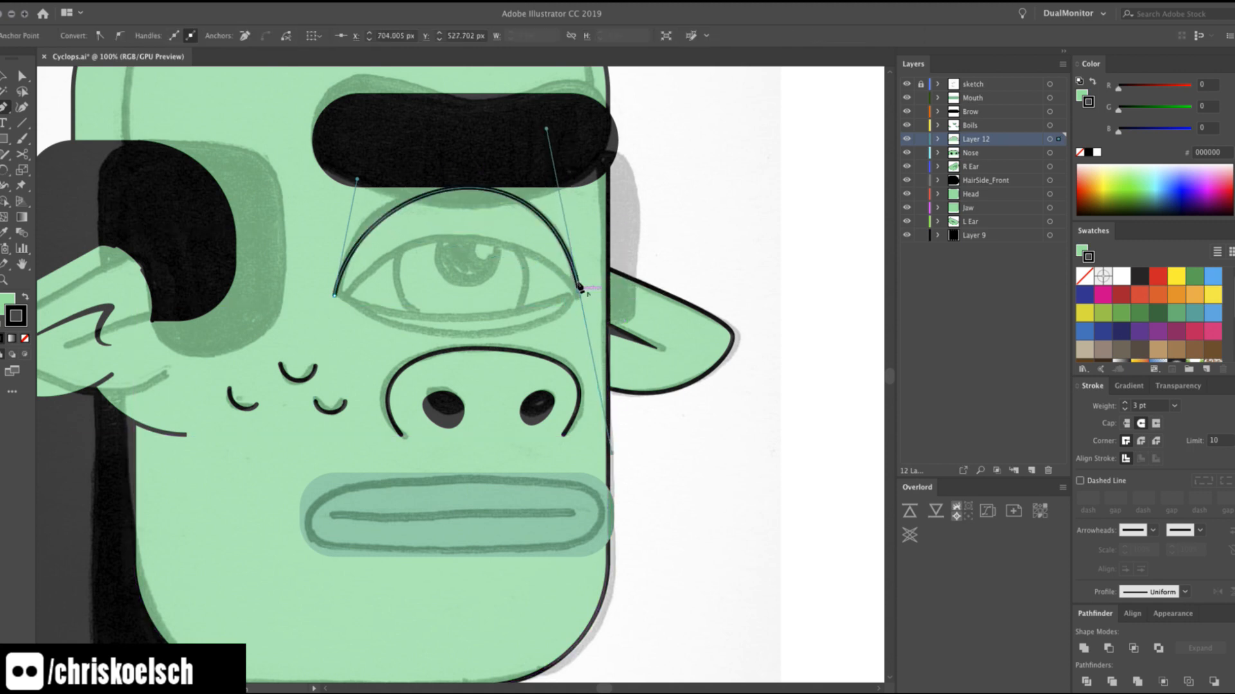
left_click_drag(582, 290, 586, 324)
left_click_drag(335, 296, 291, 228)
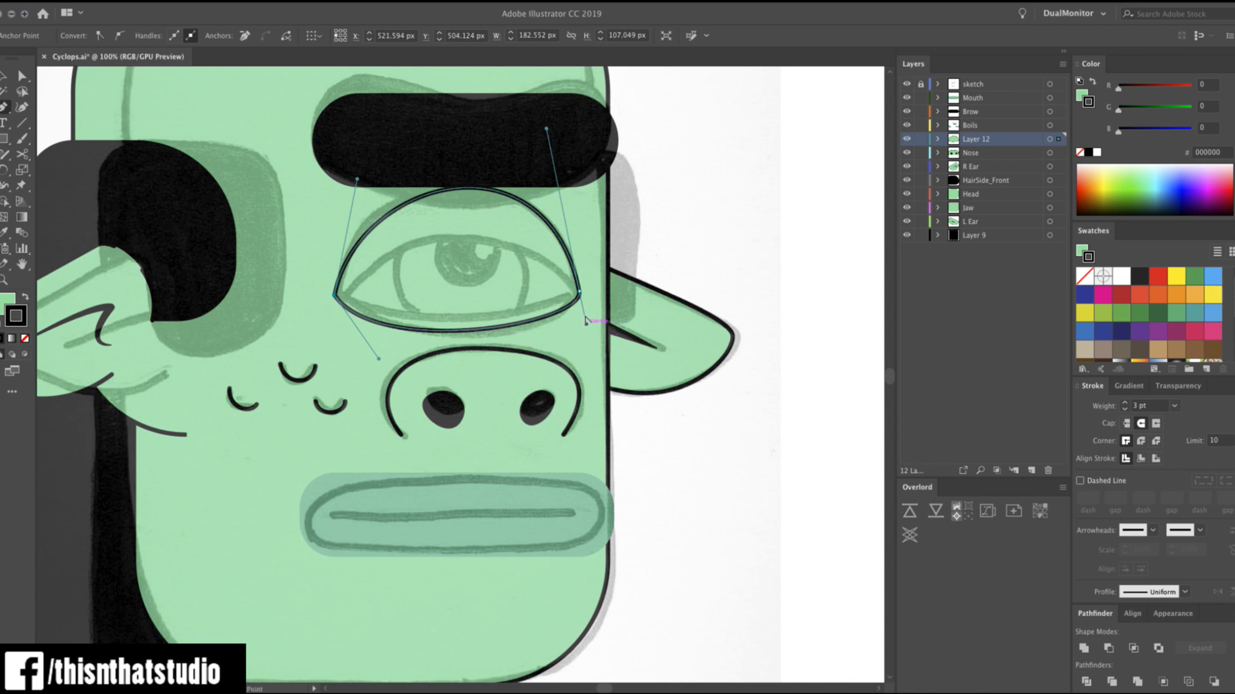
left_click_drag(585, 324, 561, 348)
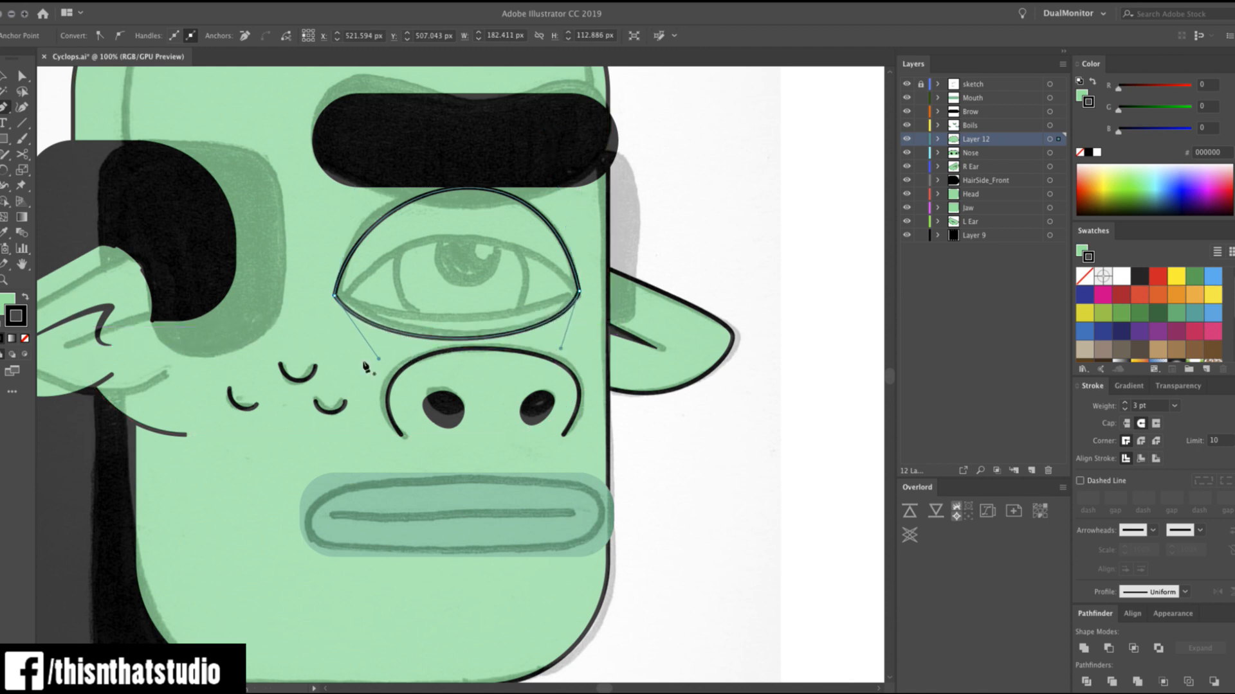
Adjust the curve handles of the outer eyelid's lower edge so it flattens slightly and follows the sketched eye.
left_click_drag(381, 357, 396, 354)
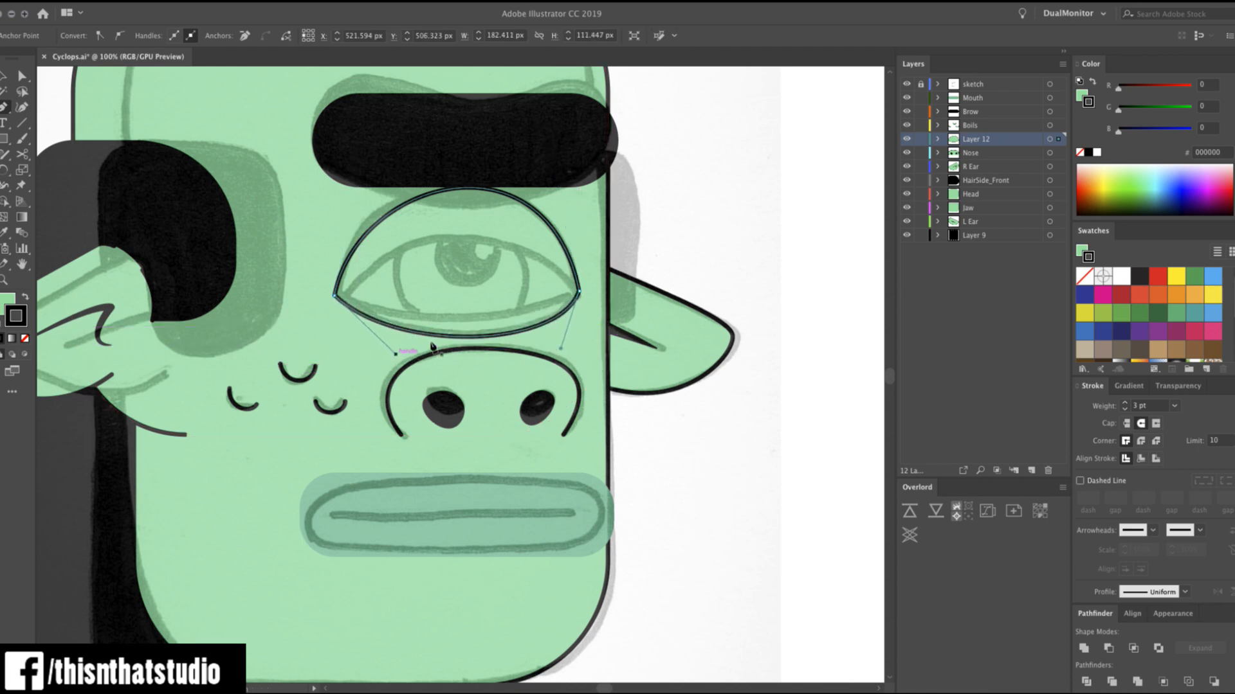
left_click_drag(561, 345, 559, 348)
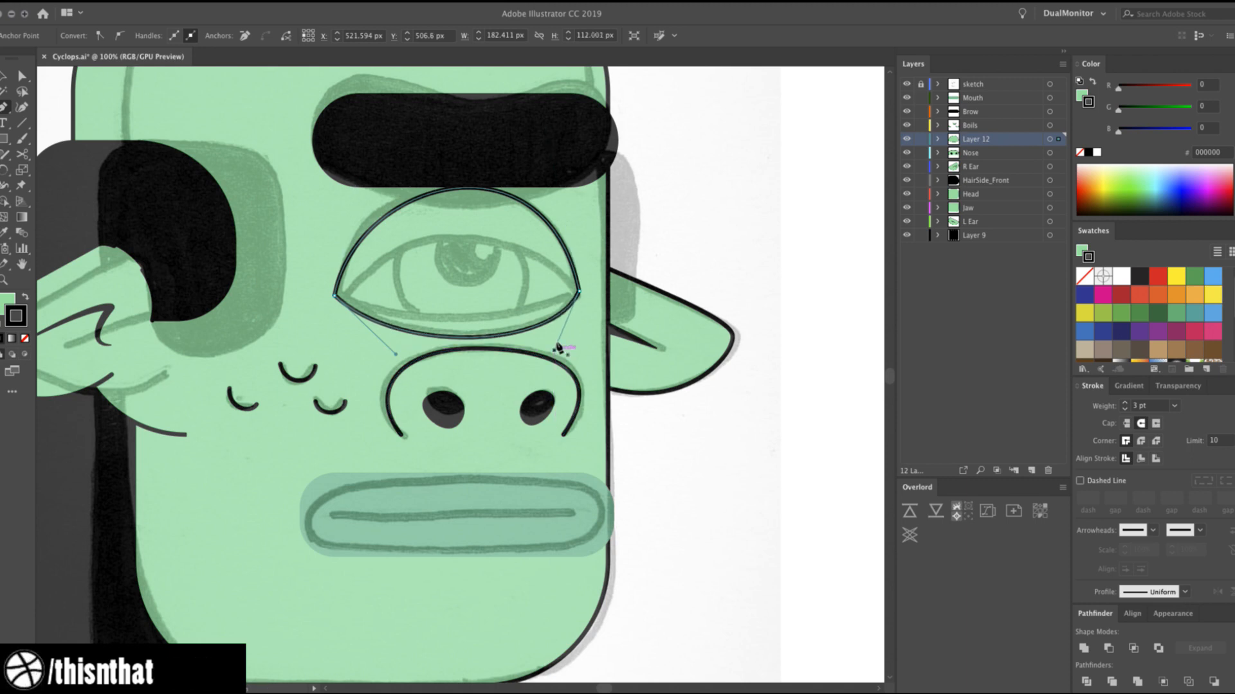
left_click_drag(395, 354, 391, 355)
key("v")
left_click(750, 179)
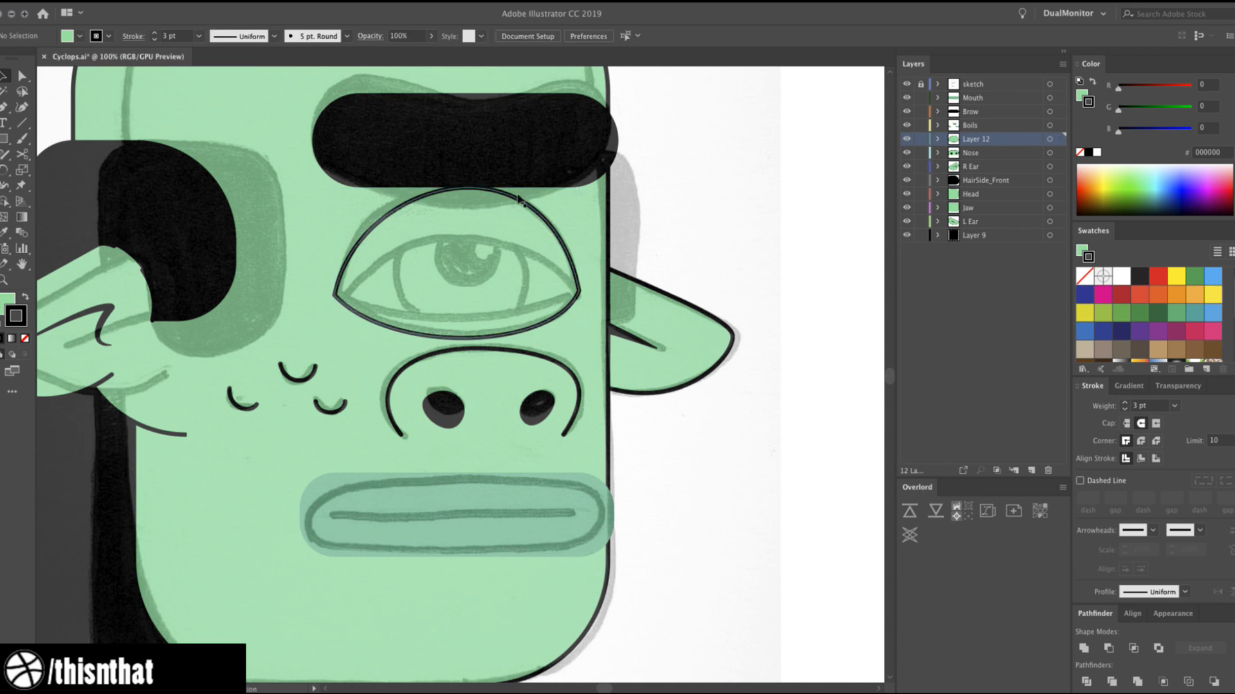
Fill the outer eyelid shape with white, keeping its black outline.
left_click(520, 198)
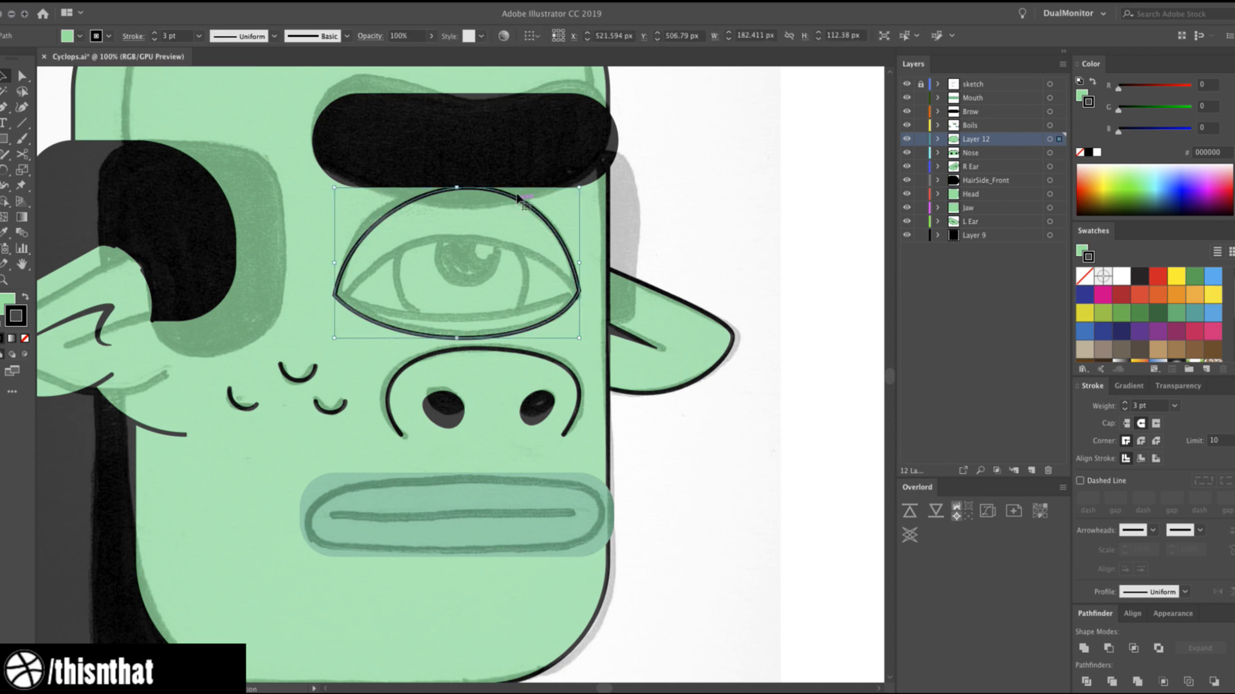
key("x")
left_click(1097, 152)
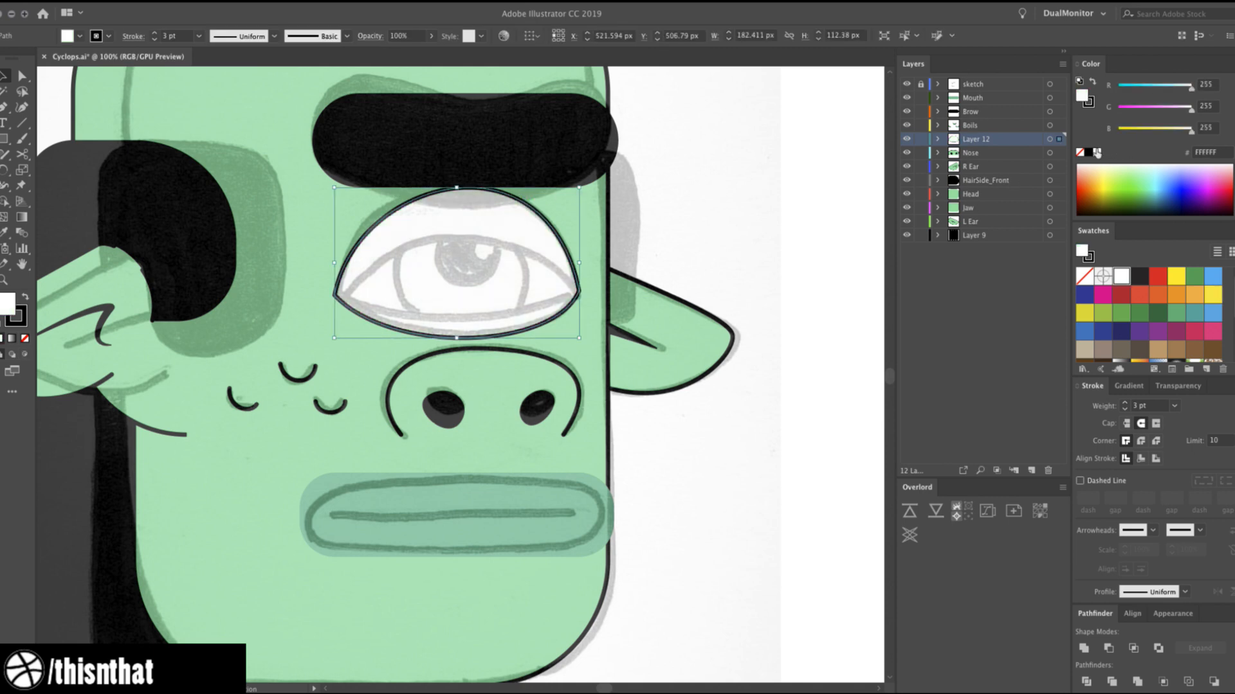
left_click(726, 203)
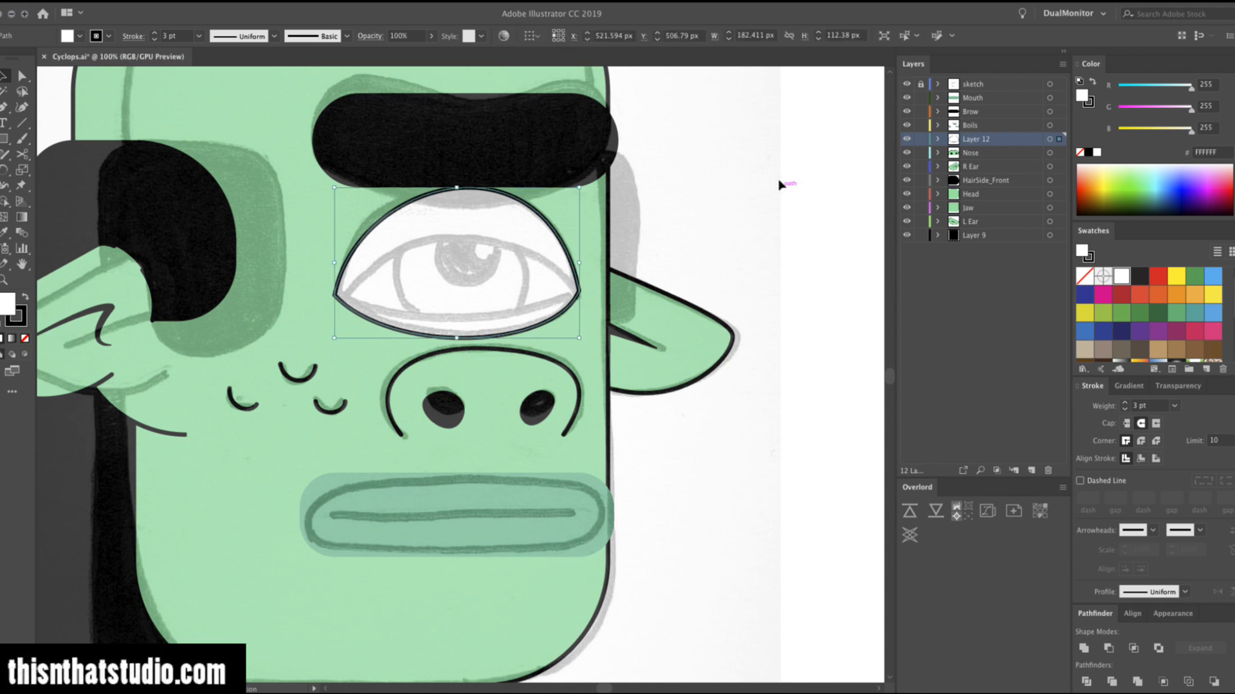
Add a new layer directly above Layer 12 for the horn.
key("z")
left_click(358, 328, "alt")
left_click(358, 328, "alt")
left_click(507, 346)
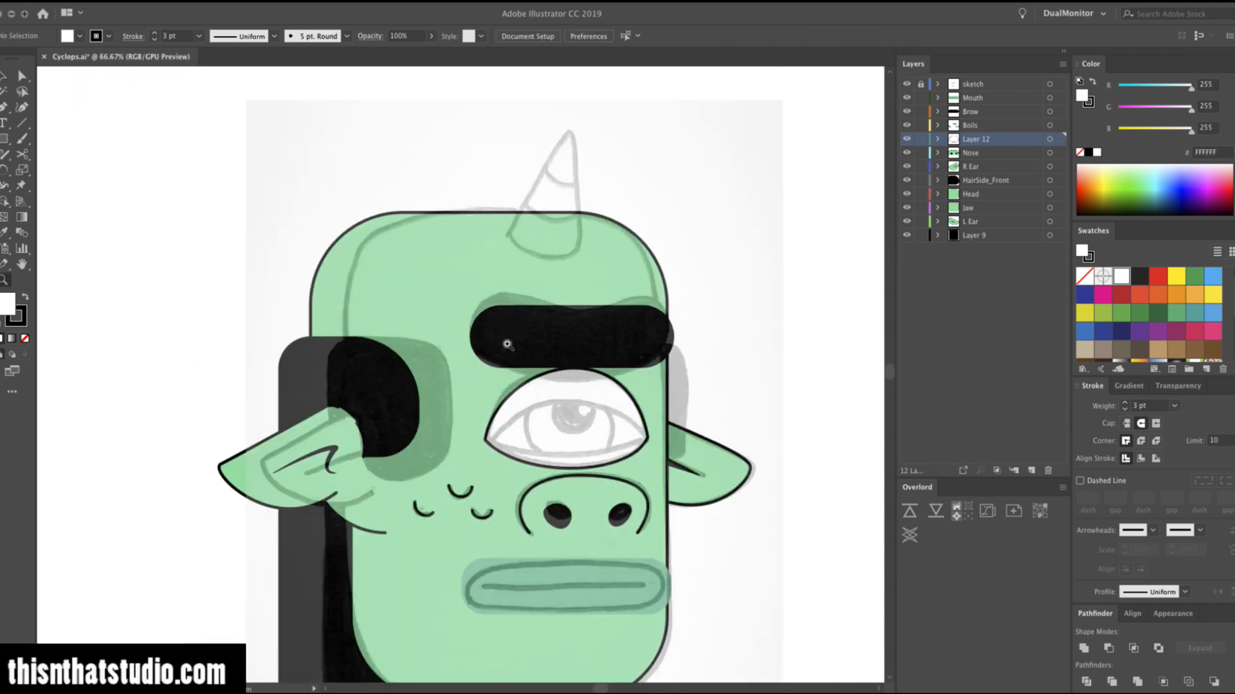
left_click(507, 346)
left_click(1030, 470)
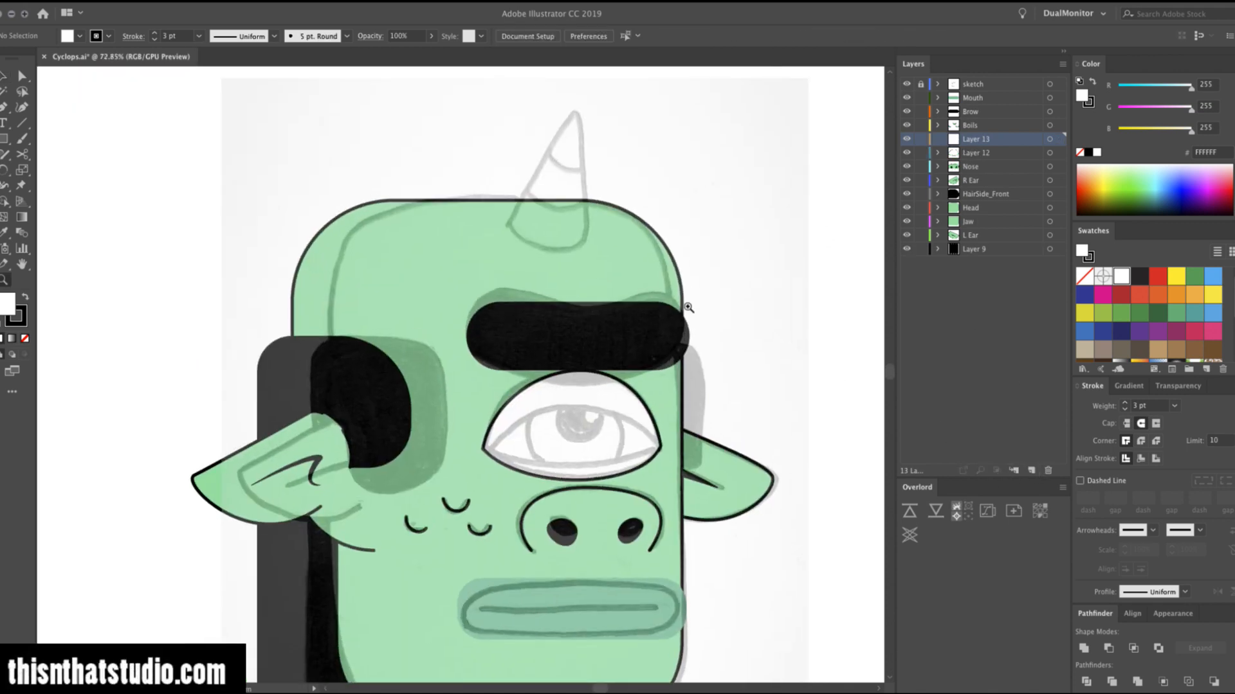
Trace the horn on top of the head with the Pen tool as a closed shape with a curved base and pointed tip.
key("p")
left_click(492, 197)
left_click(508, 225)
left_click_drag(584, 238, 606, 218)
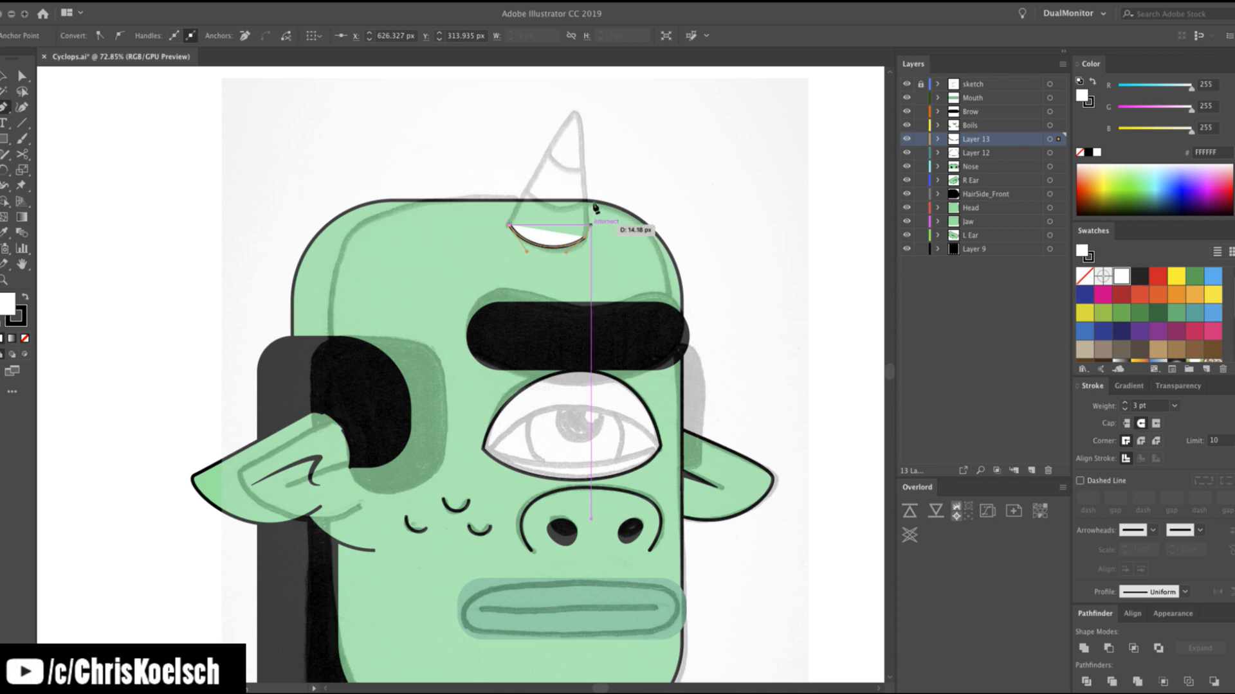
left_click(576, 96)
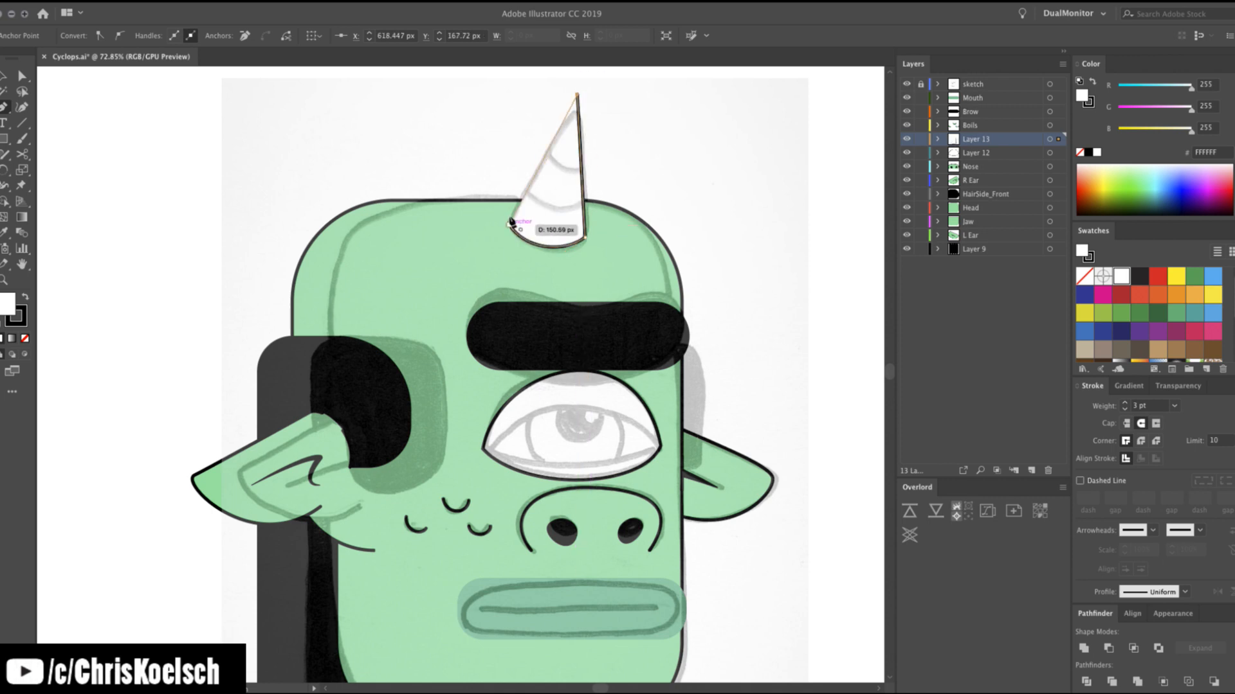
left_click(509, 225)
Round the horn's pointed tip with its live corner.
key("a")
left_click(577, 95)
mouse_move(577, 100)
left_mouse_down()
mouse_move(578, 115)
mouse_move(578, 88)
mouse_move(577, 116)
left_mouse_up()
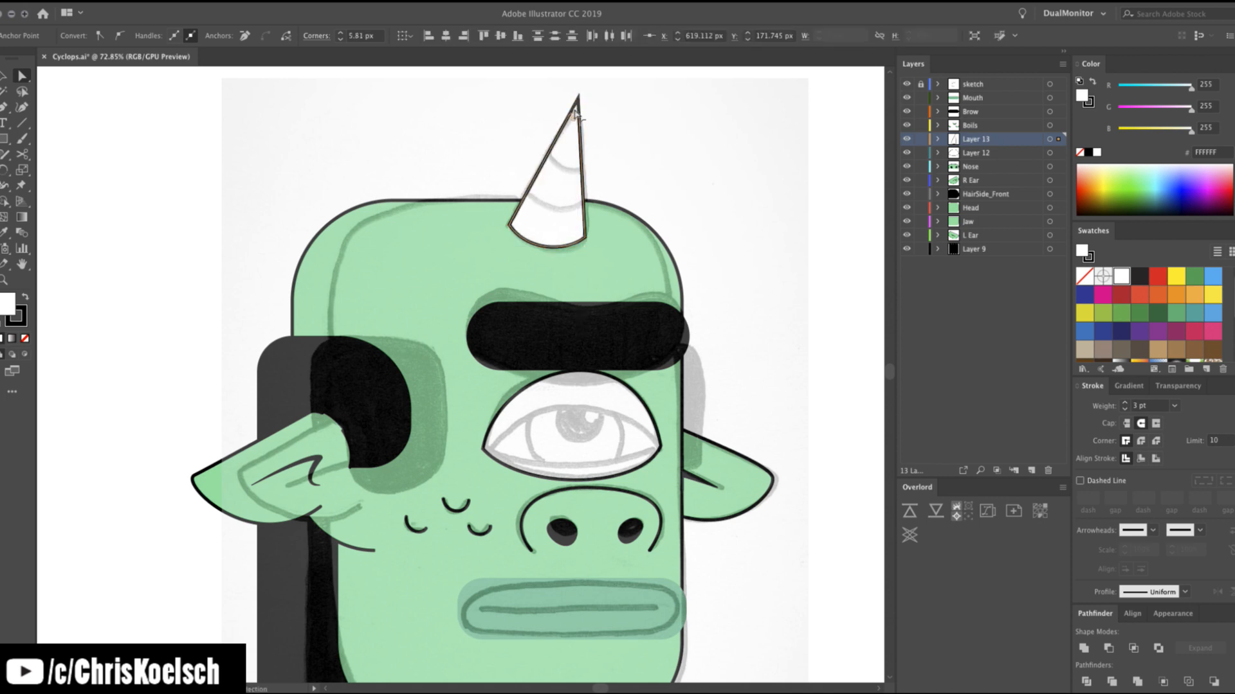
key("v")
left_click(609, 173)
Try to round the horn's left base corner with a large radius, and undo that rounding.
key("z")
left_click(575, 268, "alt")
left_click(567, 272, "alt")
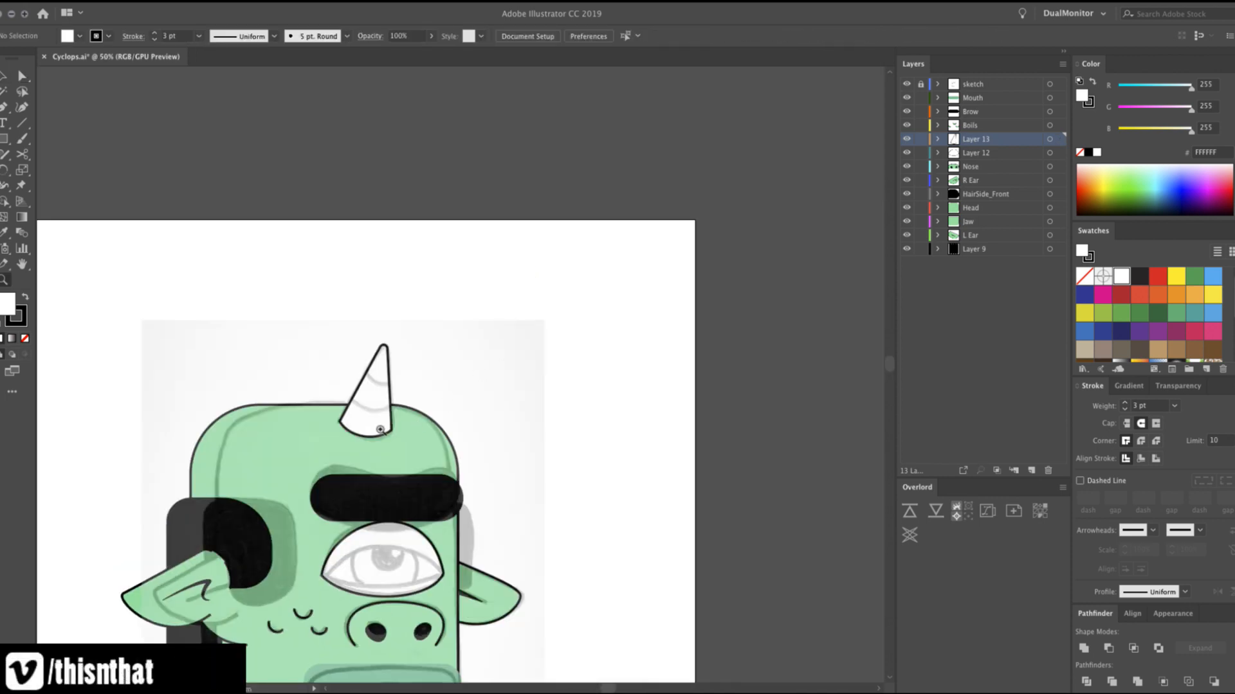
key("a")
left_click(351, 420)
left_click_drag(349, 418, 359, 416)
key("z")
left_click(369, 434)
left_click(461, 377)
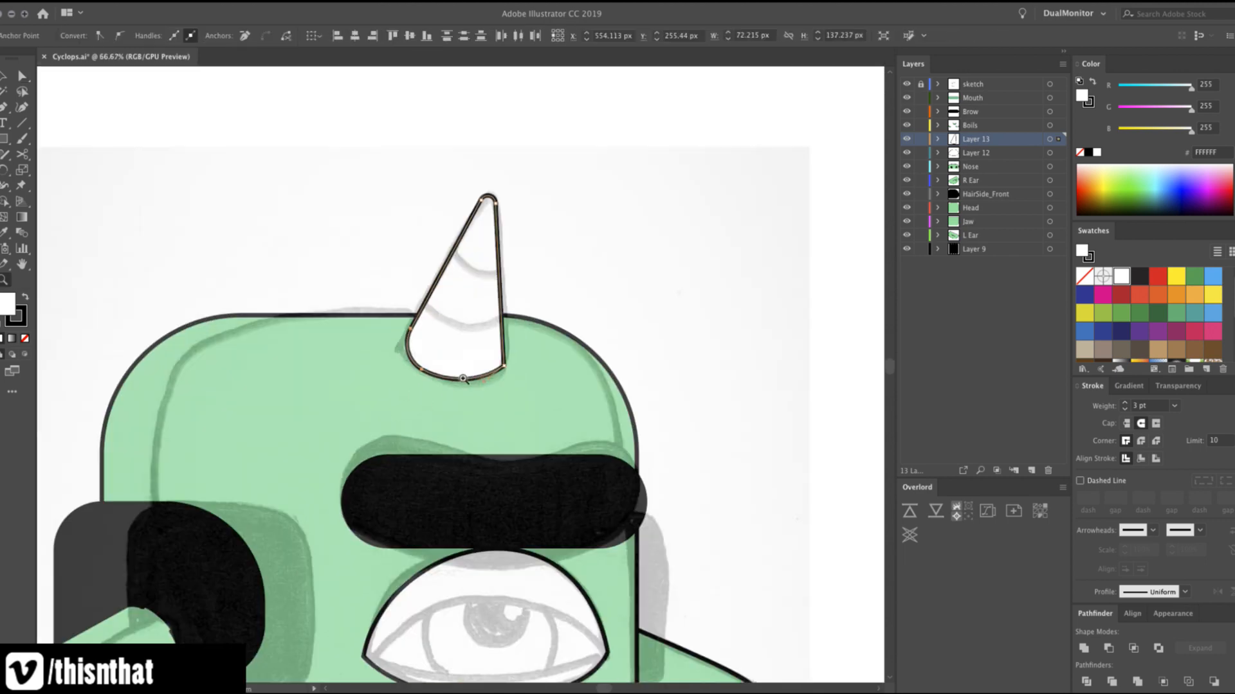
left_click(461, 376)
key("a")
key("super+z")
Round both corners of the horn's base slightly.
left_click_drag(386, 328, 387, 331)
left_click(522, 357)
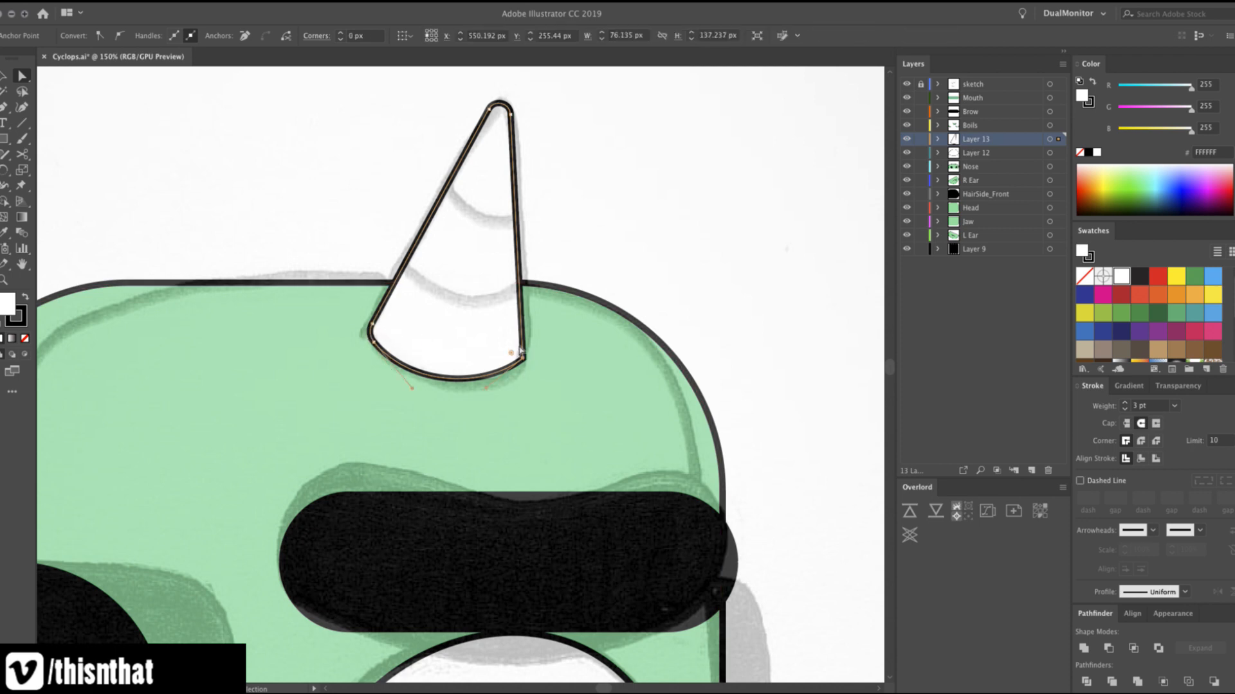
left_click_drag(514, 353, 506, 351)
left_click(612, 257)
Rename Layer 13 as Horn.
key("z")
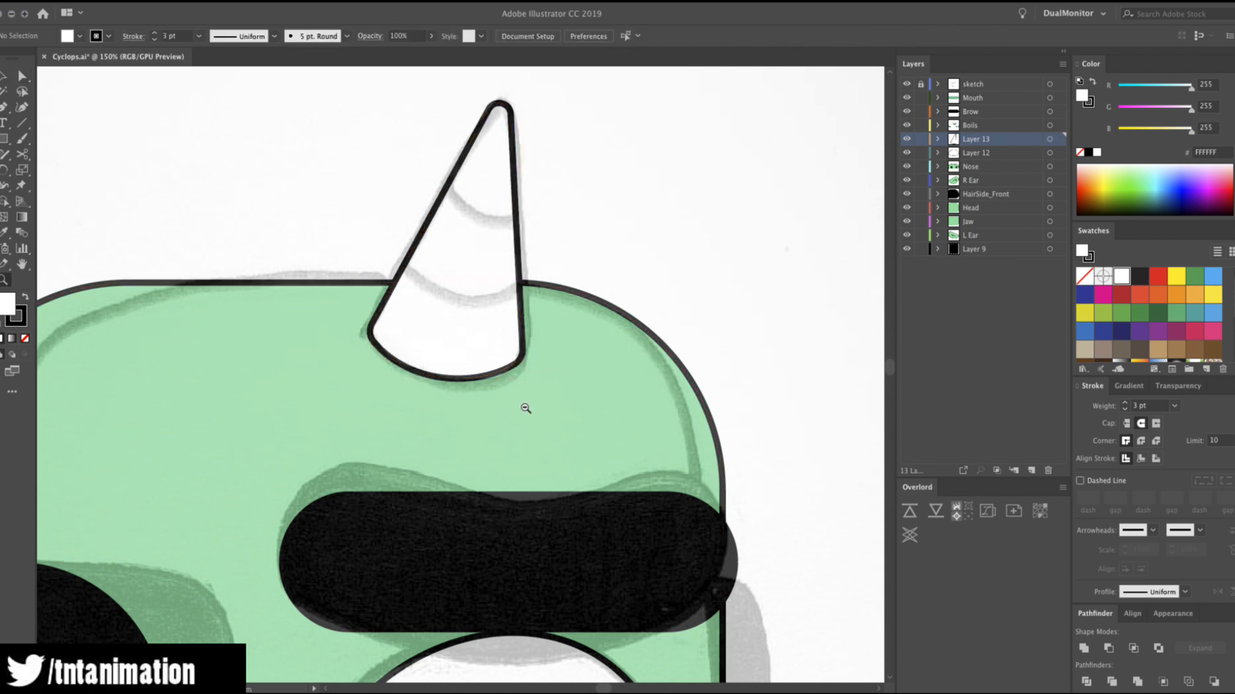
left_click(524, 406, "alt")
left_click(524, 406, "alt")
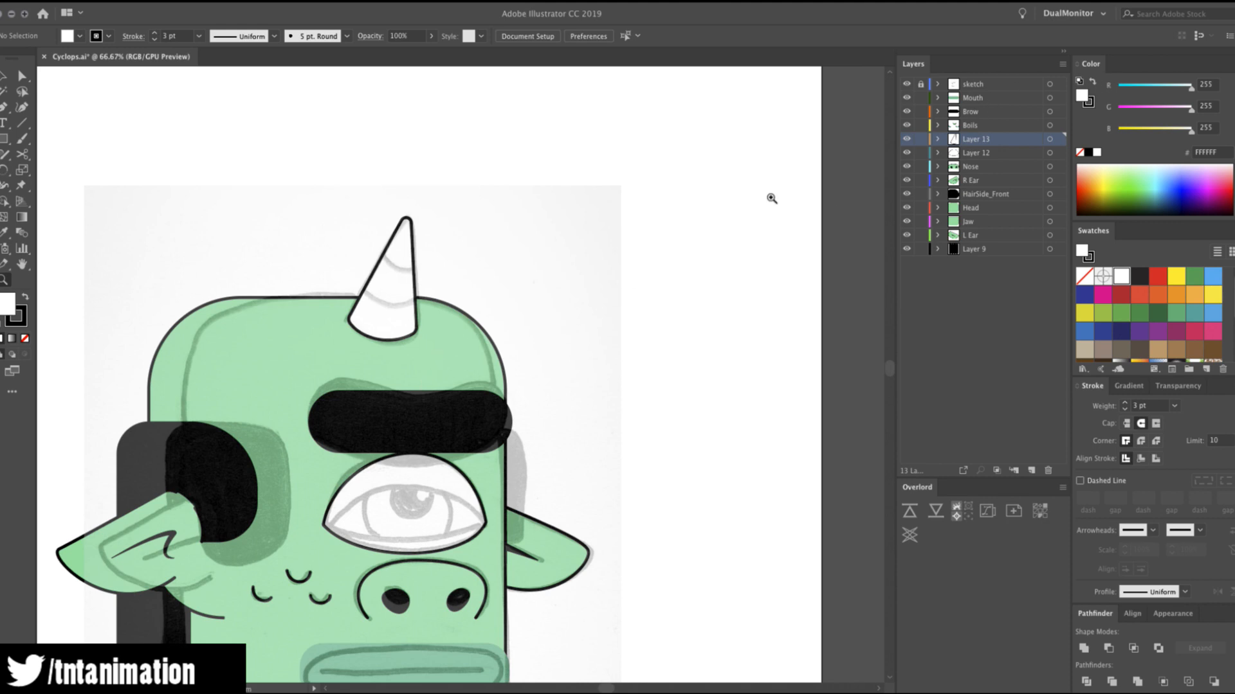
key("v")
double_click(982, 140)
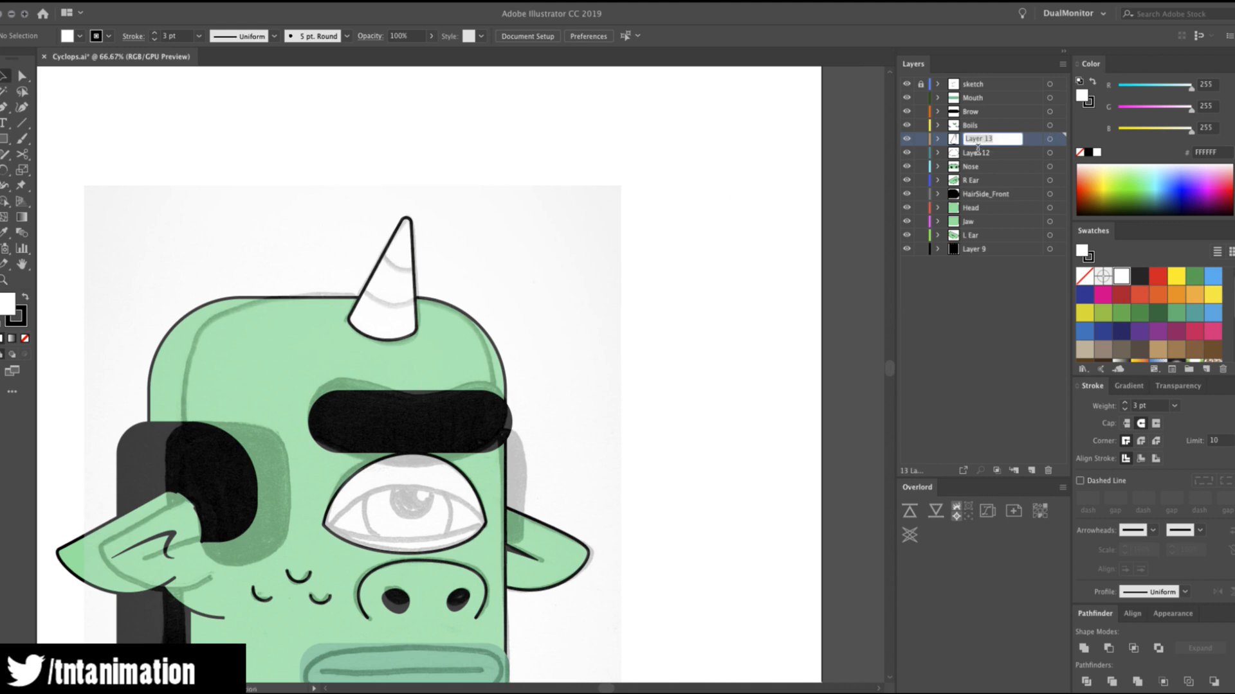
type("Horn")
key("Return")
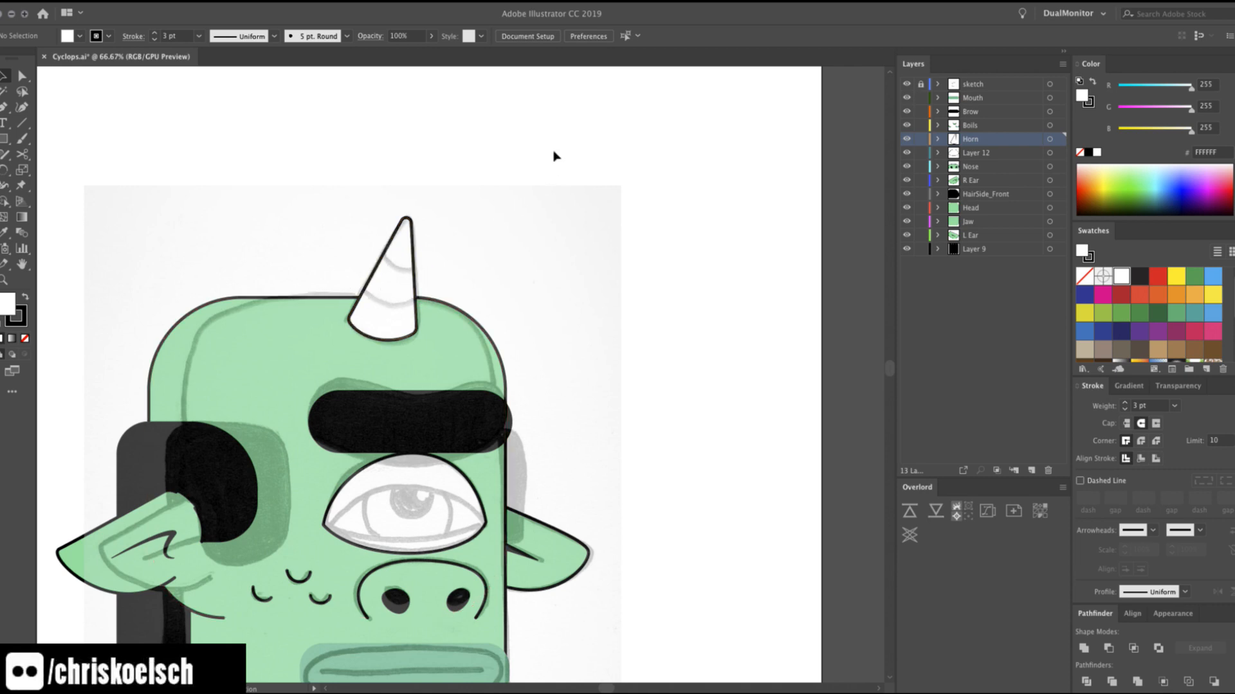
Toggle the sketch layer's visibility to compare the vector artwork with the sketch, leaving the sketch visible.
scroll(534, 412, "down", 1)
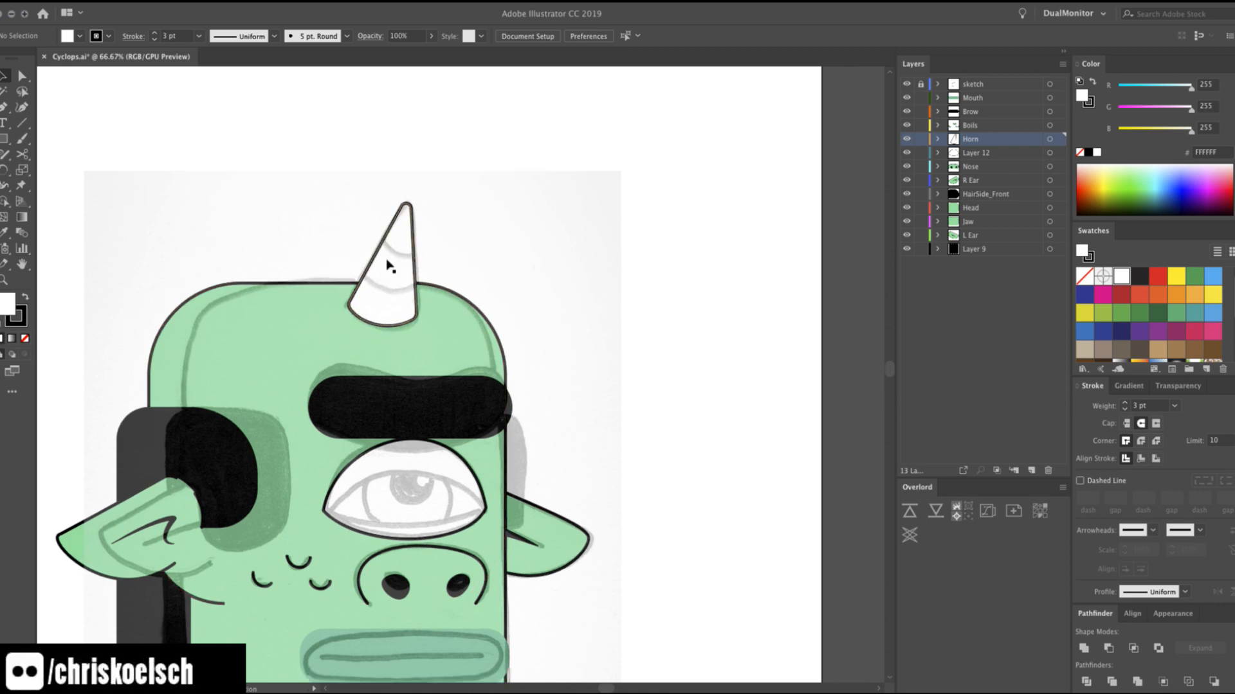
left_click(907, 83)
key("z")
left_click(408, 502, "alt")
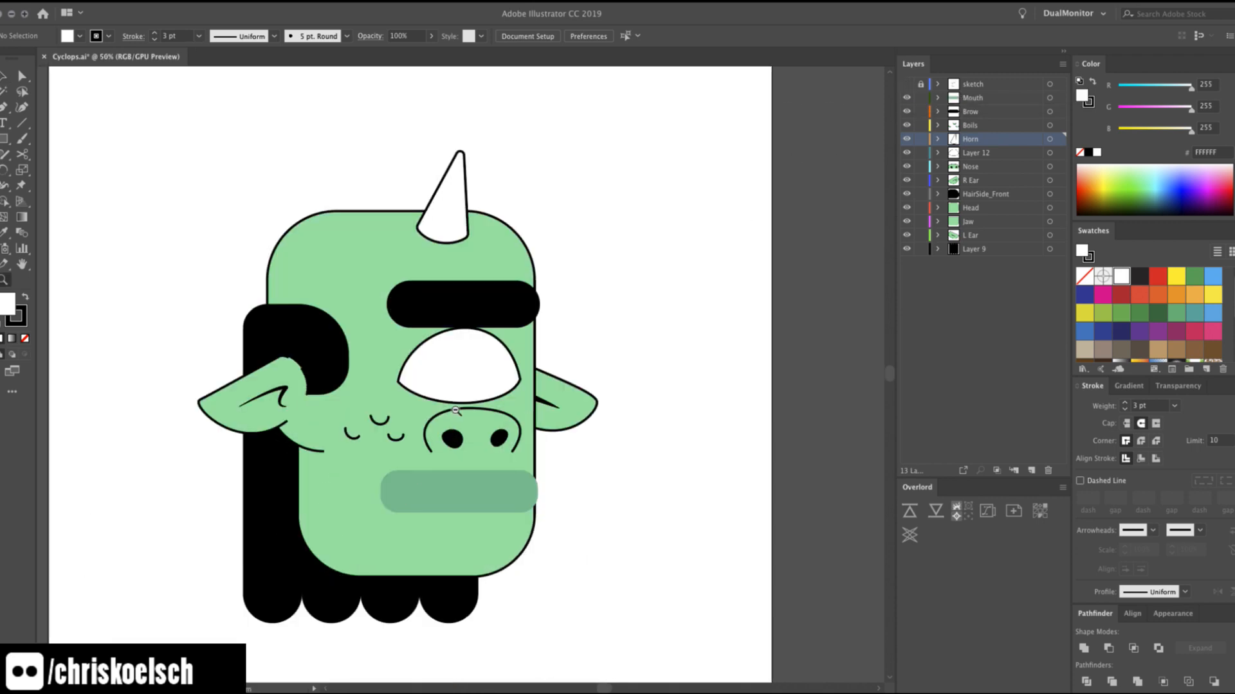
left_click(459, 393)
left_click(907, 84)
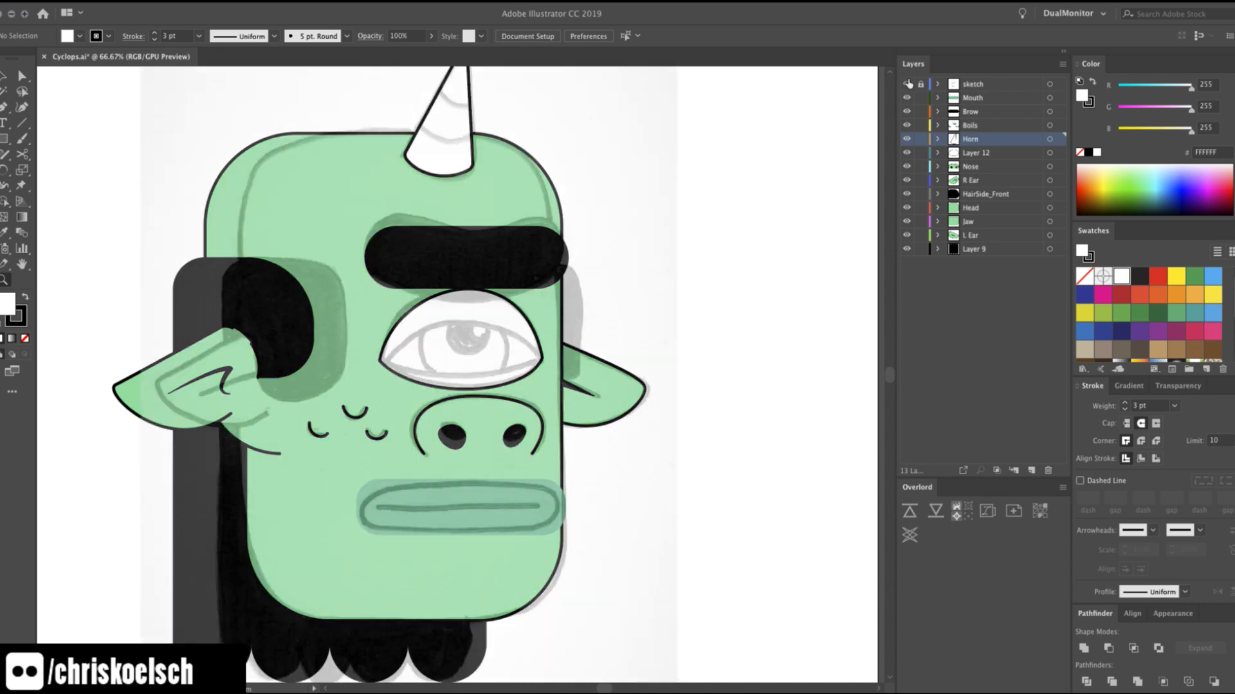
left_click(907, 84)
left_click(906, 84)
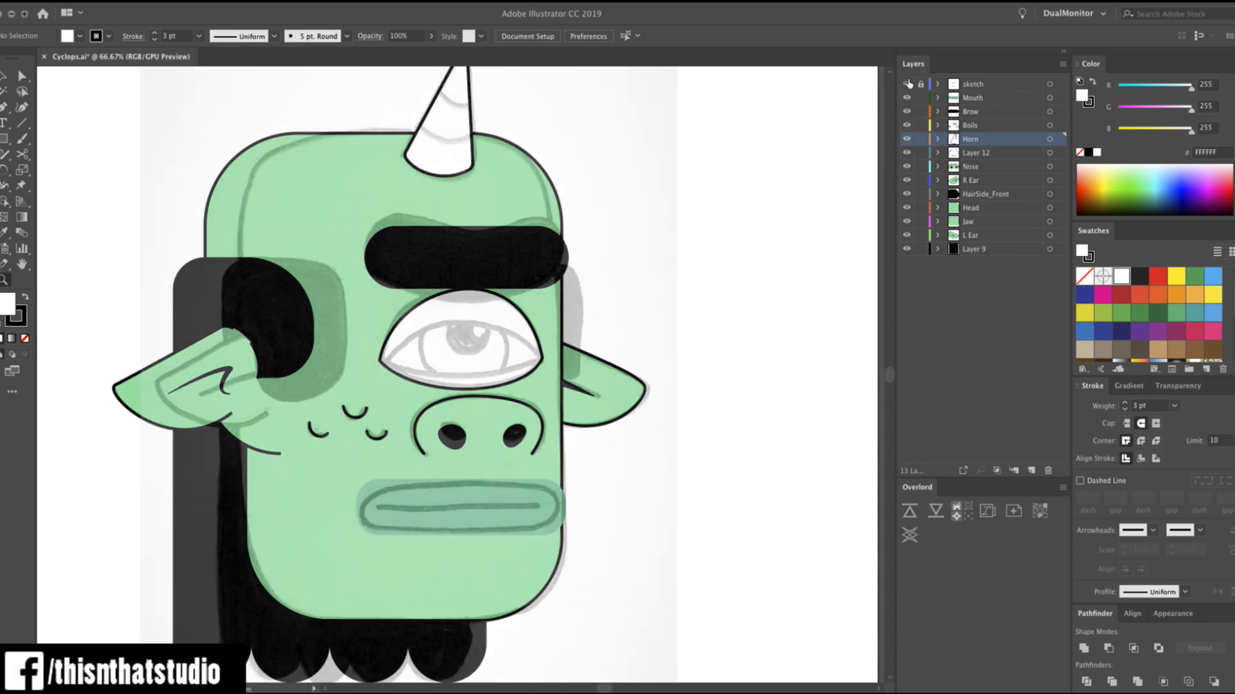
Draw an iris circle about 96 px in diameter inside the eye shape on Layer 12.
left_click(445, 355)
left_click(465, 351)
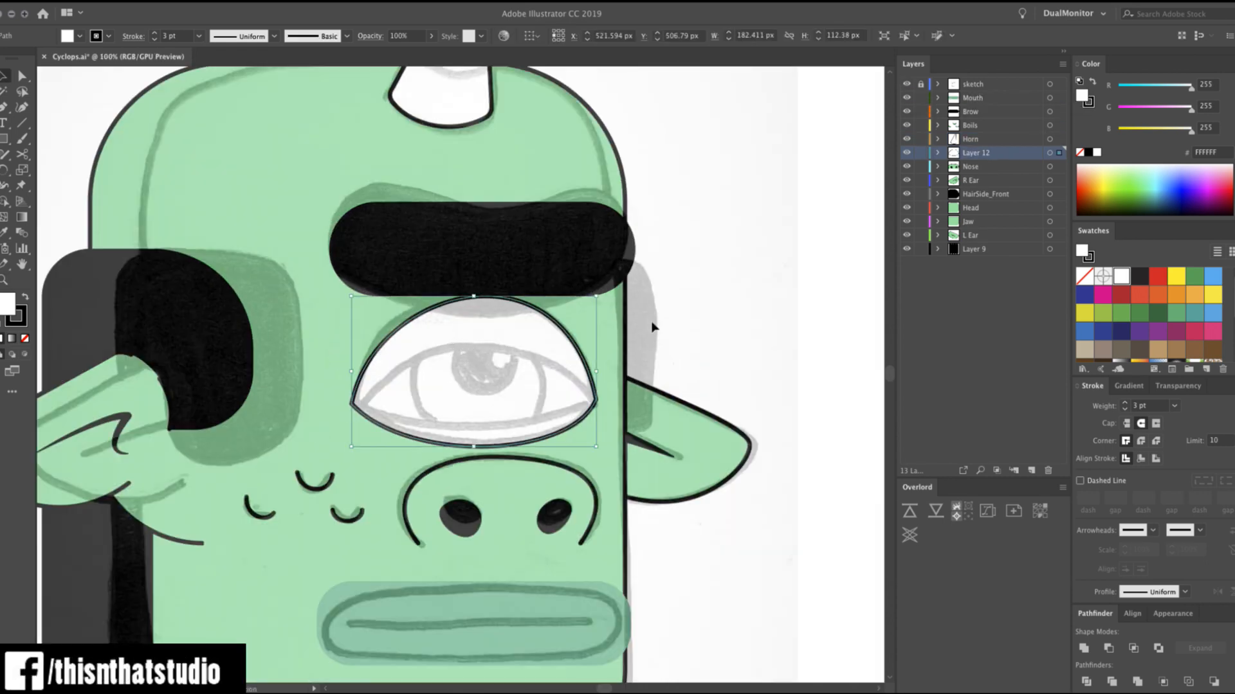
left_click(688, 319)
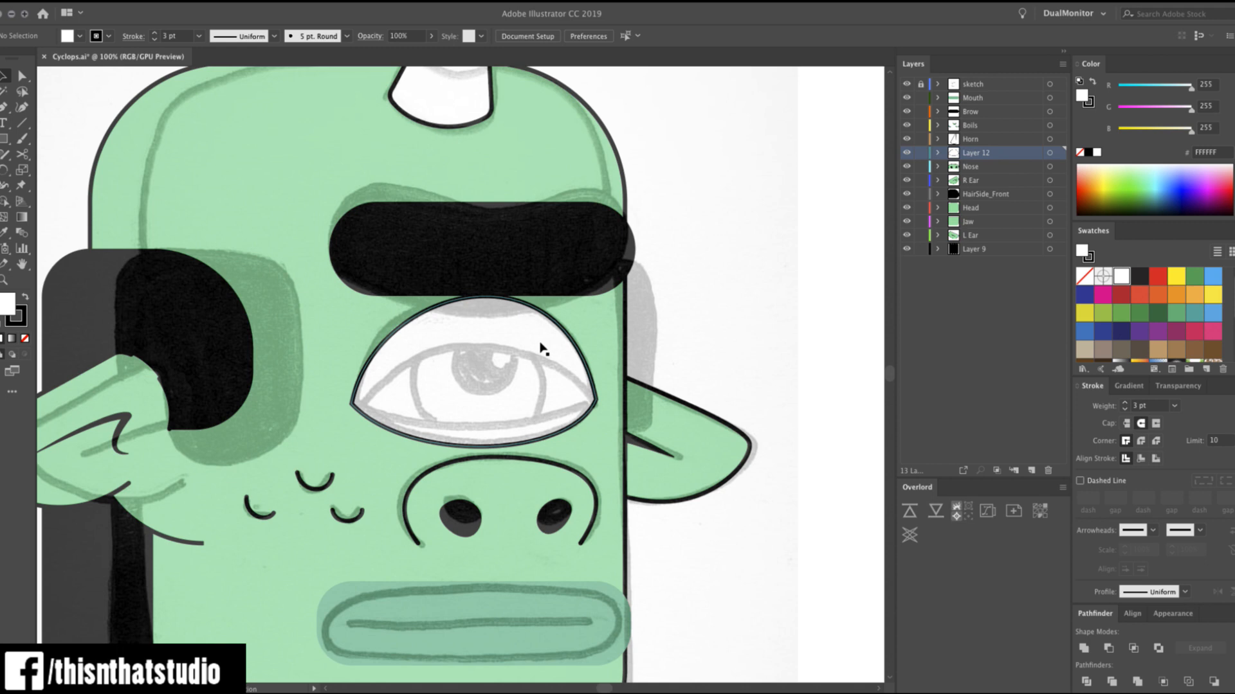
key("l")
left_click_drag(430, 313, 543, 443)
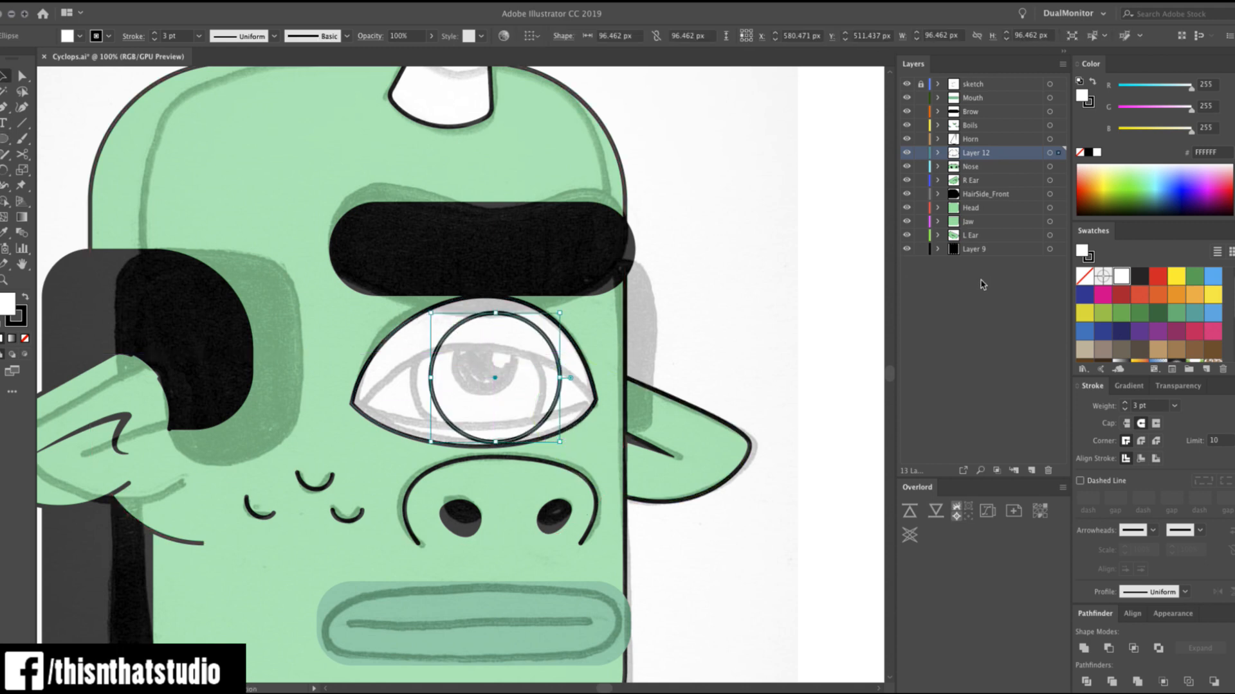
Fill the iris circle with magenta FF2DFF and hide the sketch layer.
key("x")
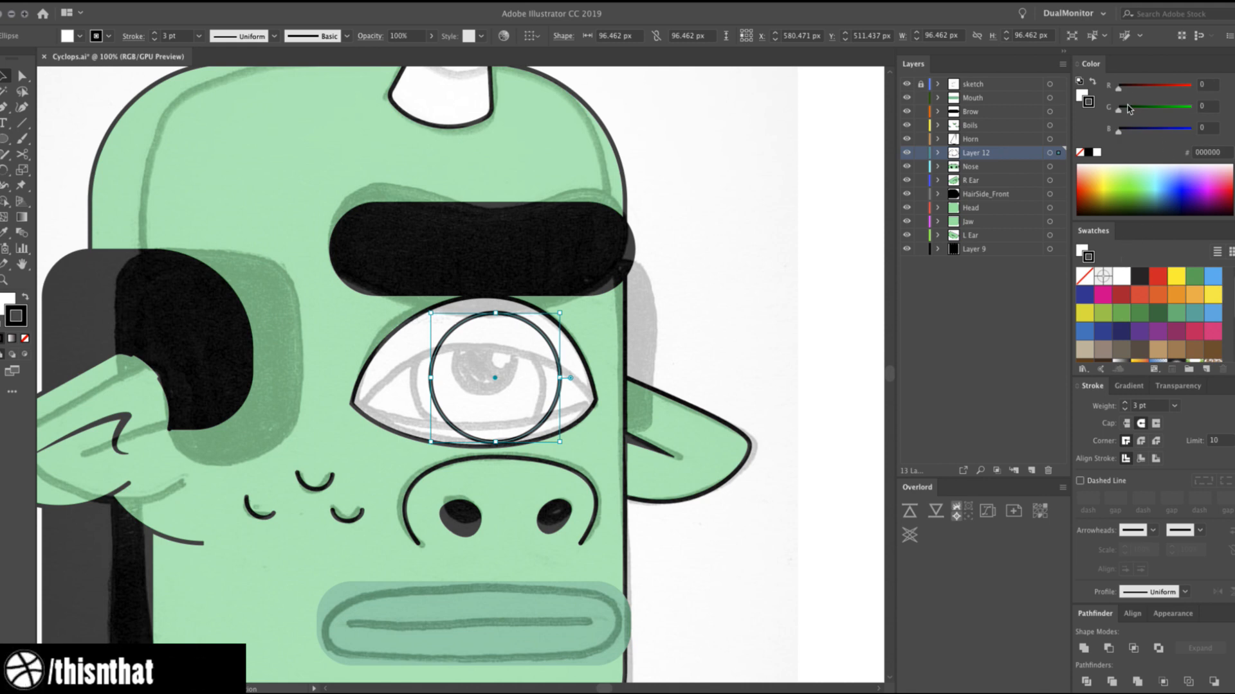
key("x")
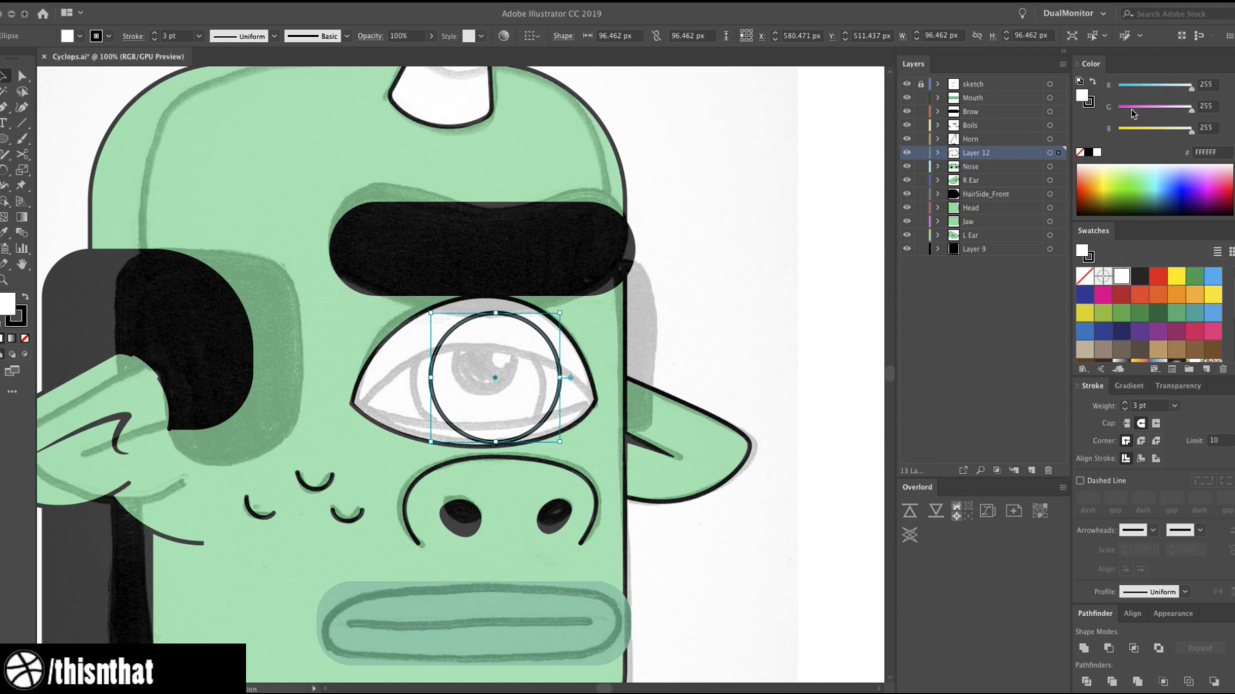
left_click(1132, 109)
left_click(906, 83)
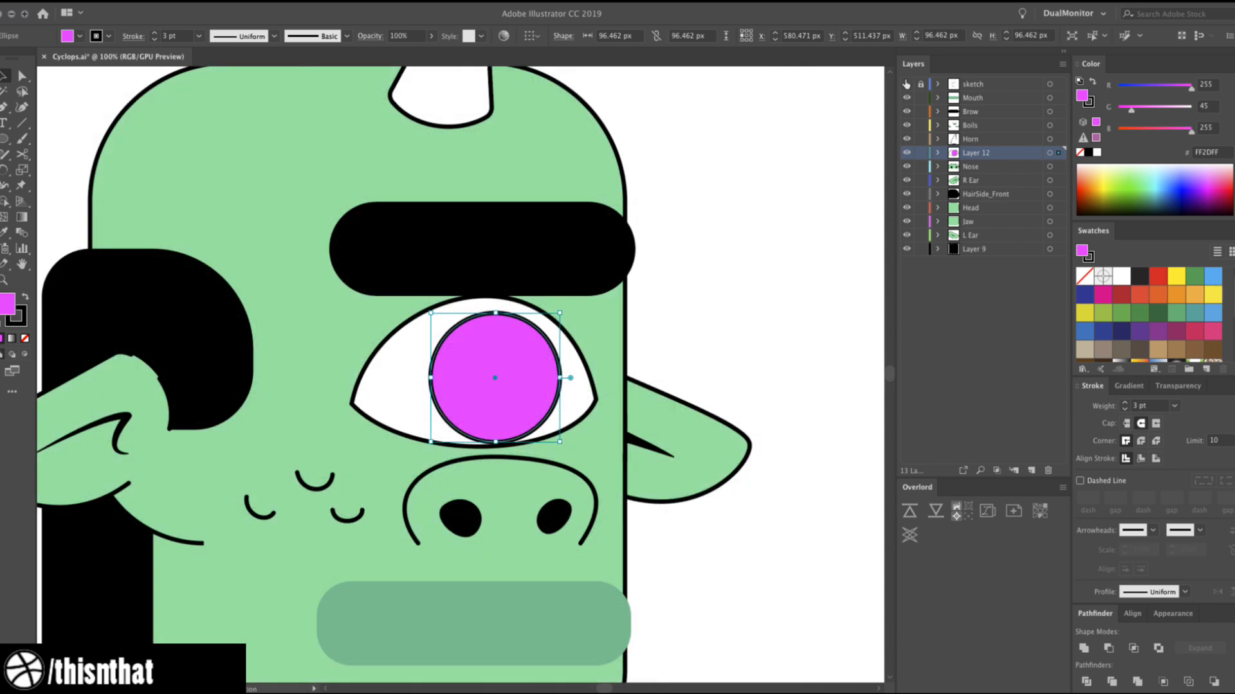
Soften the iris fill to a lighter pinkish purple, raising green to 89 and slightly reducing red.
left_click(365, 477, "alt")
left_click(365, 476, "alt")
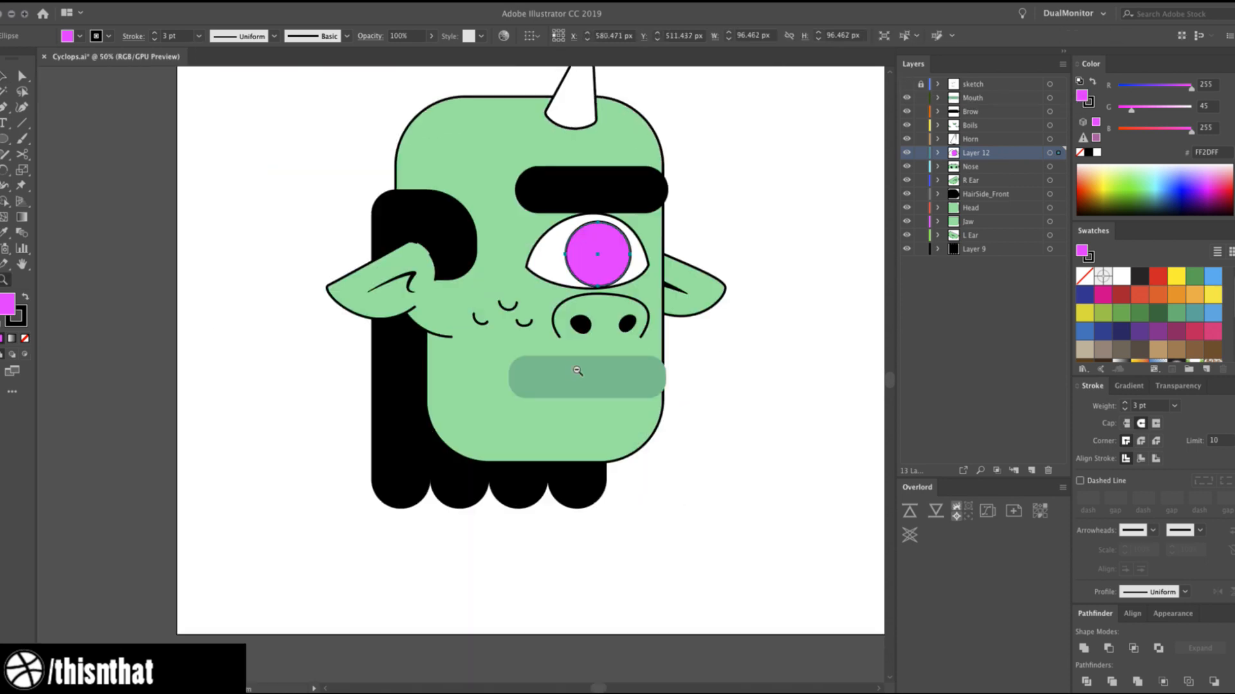
left_click(578, 334)
left_click(457, 358)
left_click_drag(457, 358, 463, 354)
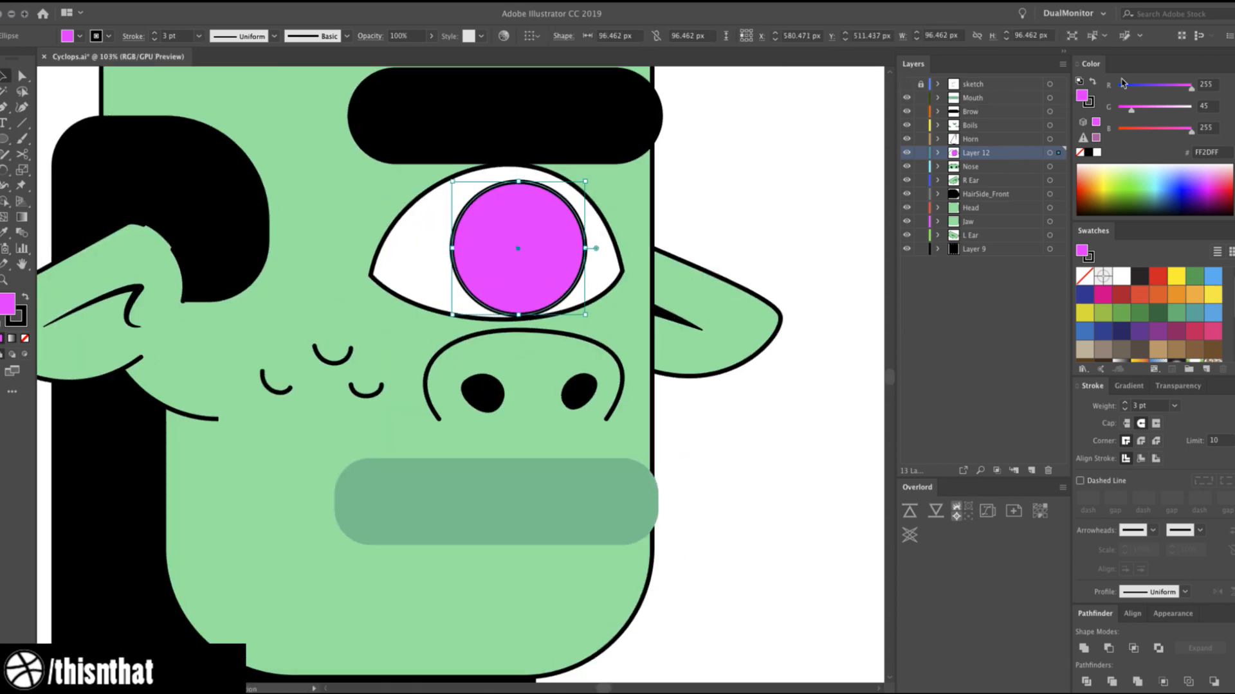
left_click(1144, 108)
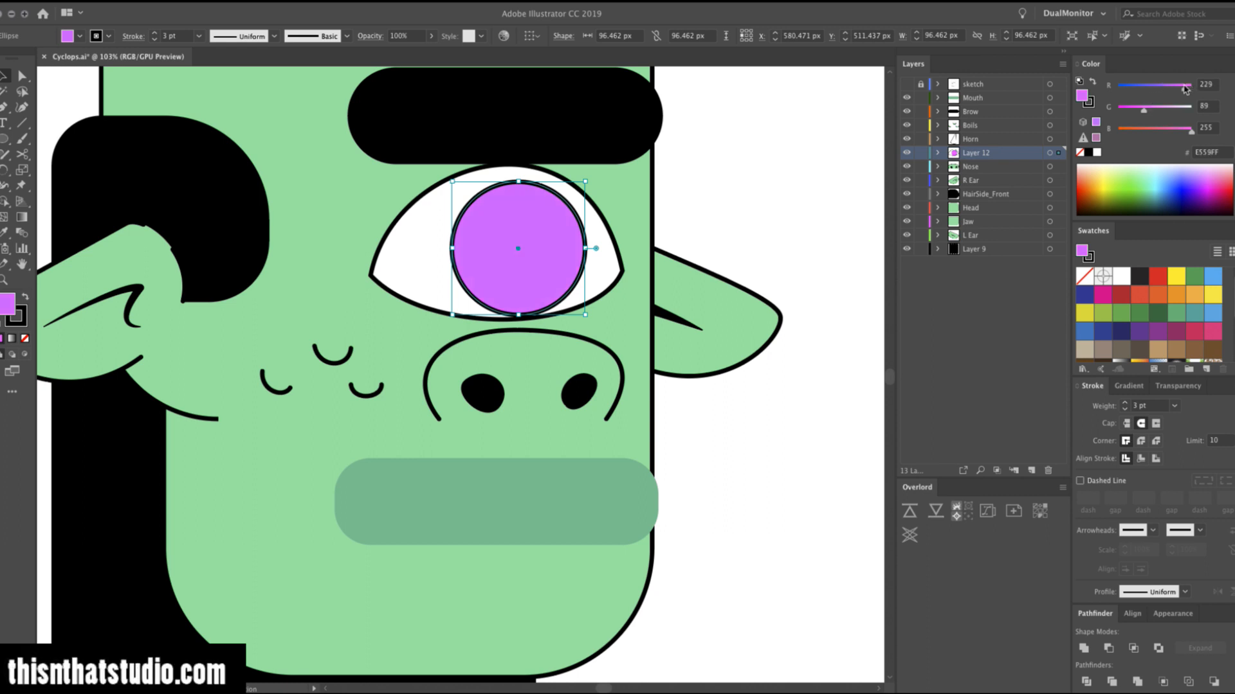
left_click_drag(1185, 88, 1189, 86)
Remove the stroke from the iris circle.
key("x")
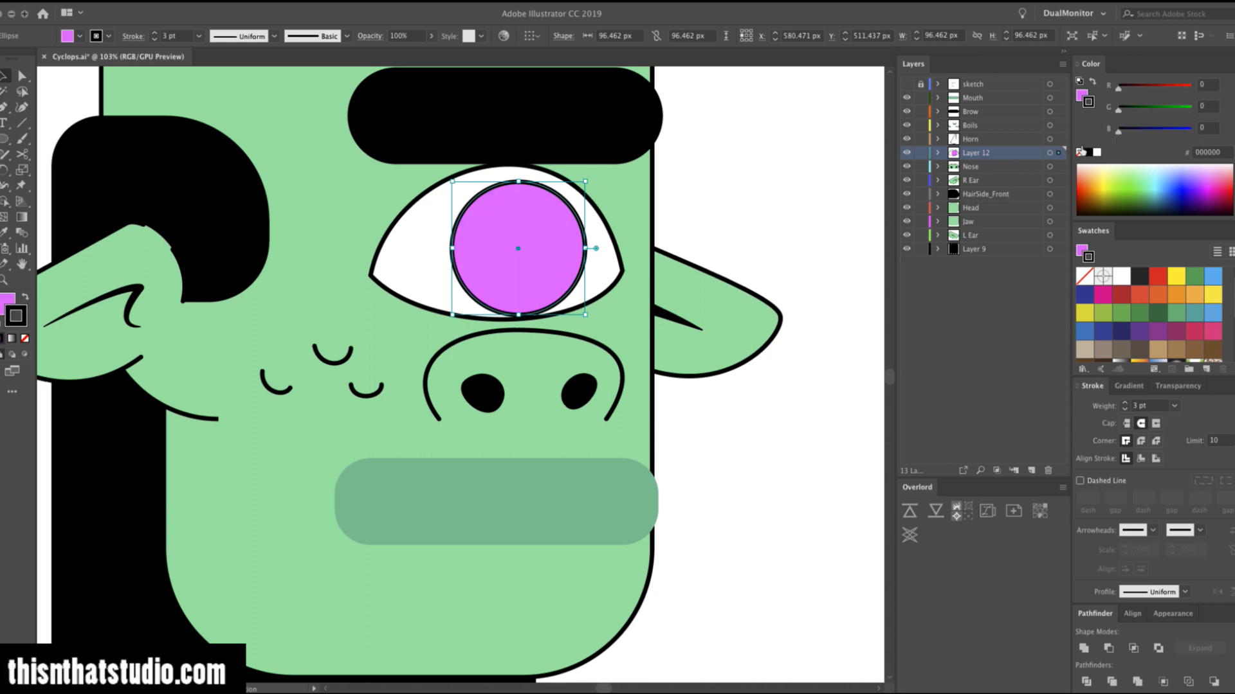
left_click(1080, 153)
left_click(810, 196)
Rename Layer 9, which holds the back hair, as Mullet.
key("z")
left_click(472, 384, "alt")
left_click(471, 383, "alt")
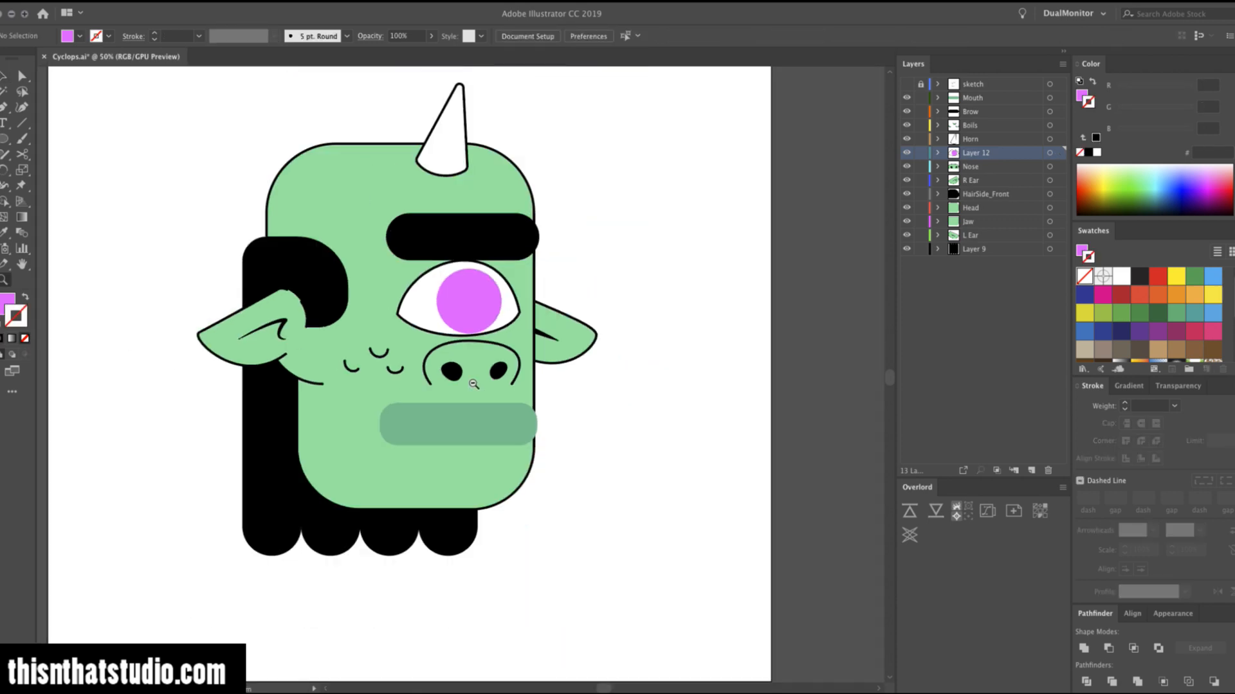
left_click(929, 251)
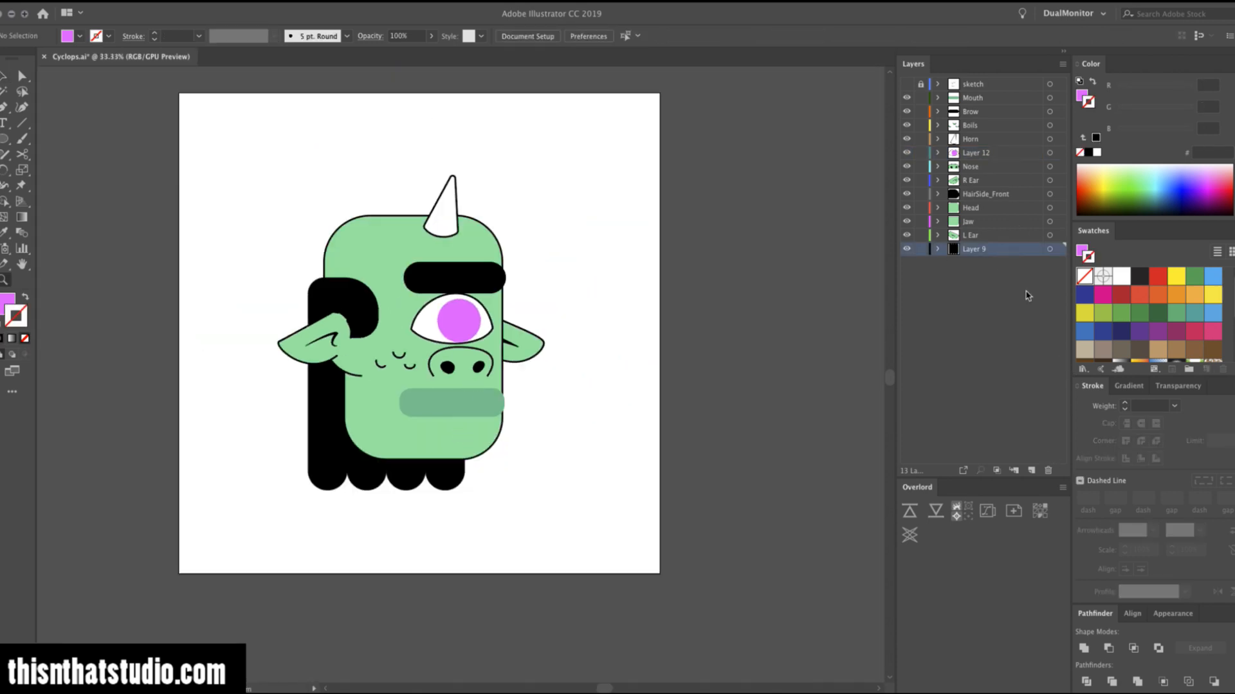
double_click(976, 249)
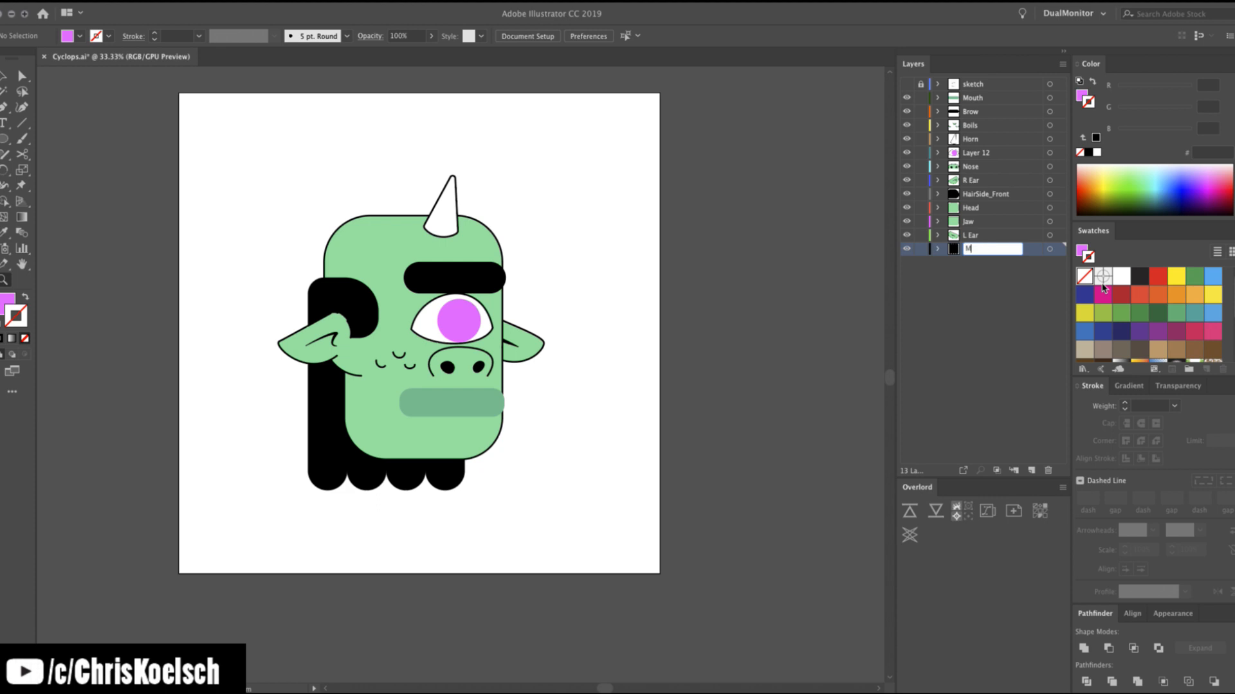
key("Return")
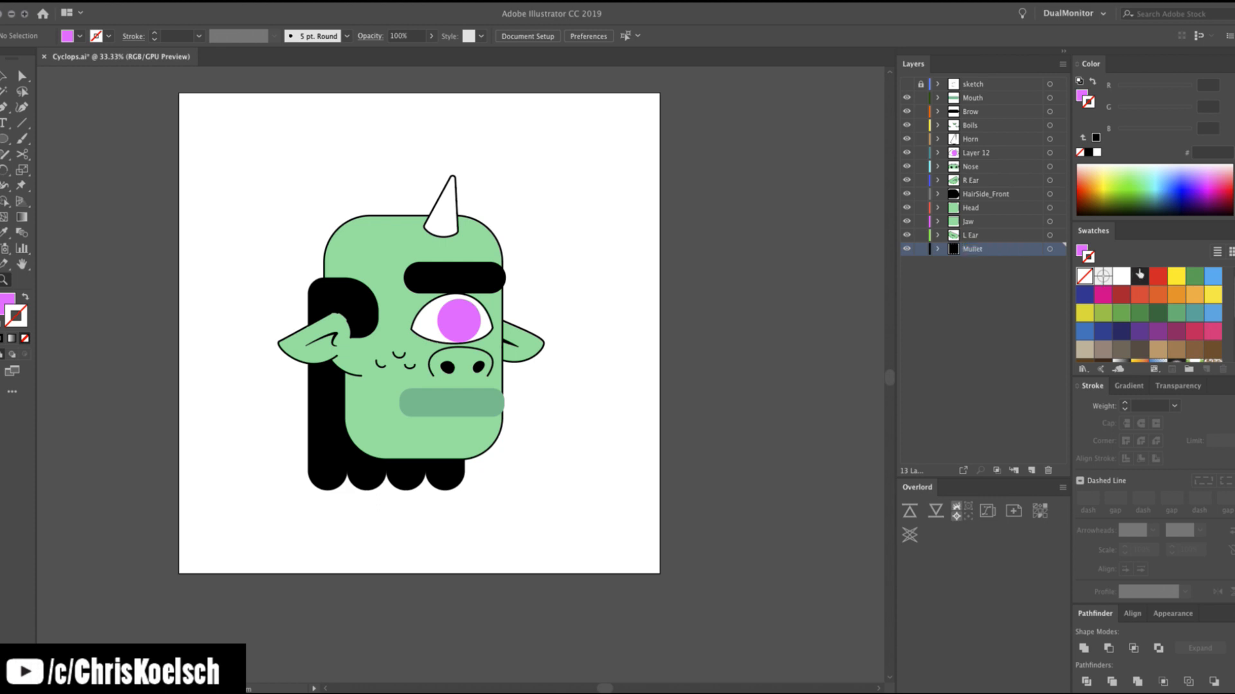
Add a new layer at the bottom of the layer stack, below Mullet, and name it BG.
left_click(1030, 470)
left_click_drag(981, 252, 977, 270)
double_click(975, 263)
type("BG")
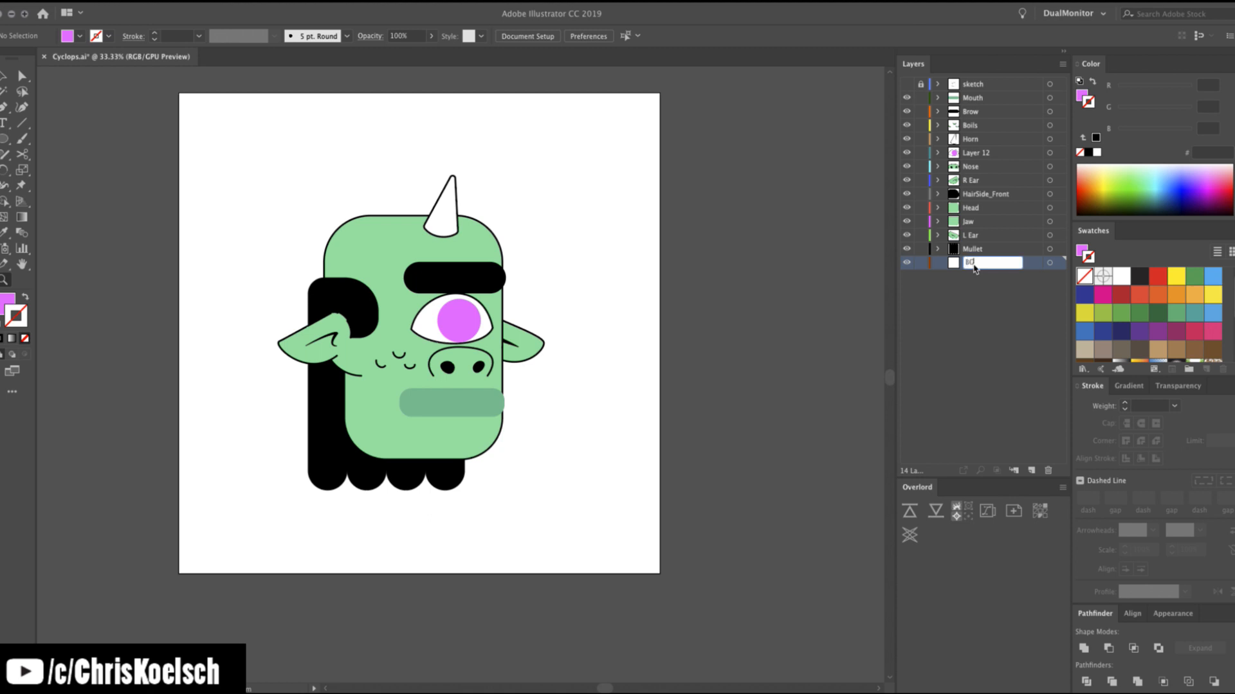
key("Return")
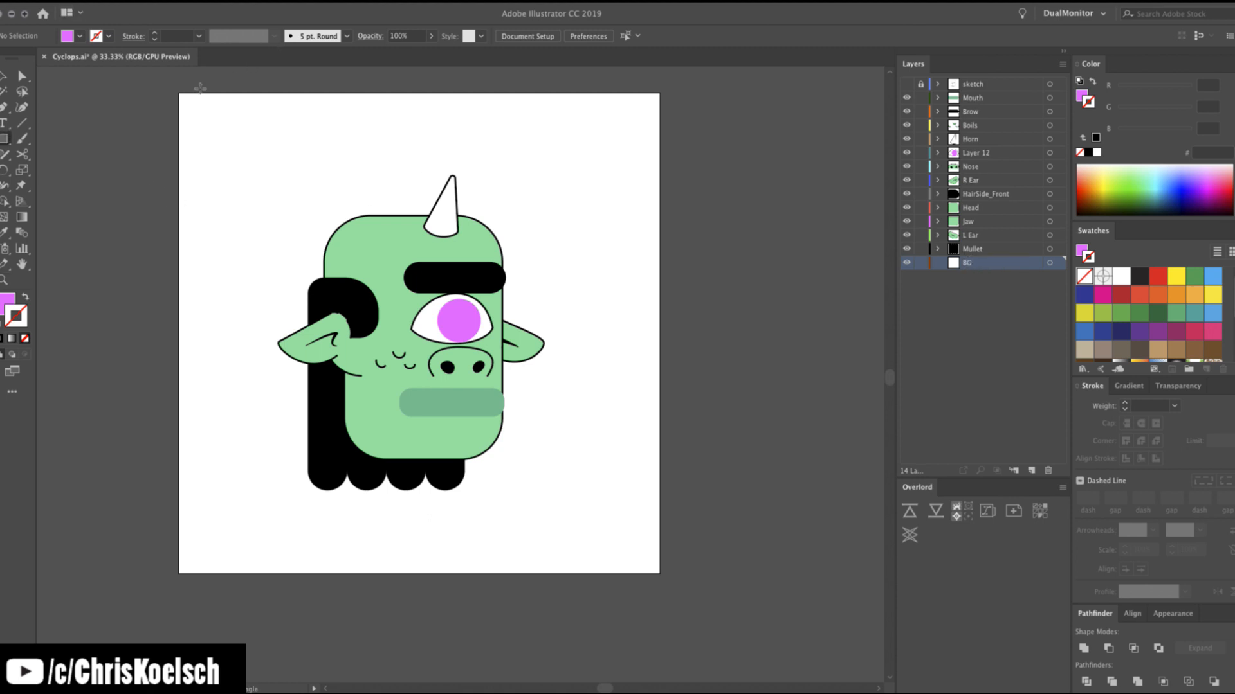
Draw a 1080 × 1080 px square covering the artboard on the BG layer and fill it with purple A931FF.
mouse_move(180, 94)
left_mouse_down()
mouse_move(363, 347)
mouse_move(650, 669)
mouse_move(660, 574)
left_mouse_up()
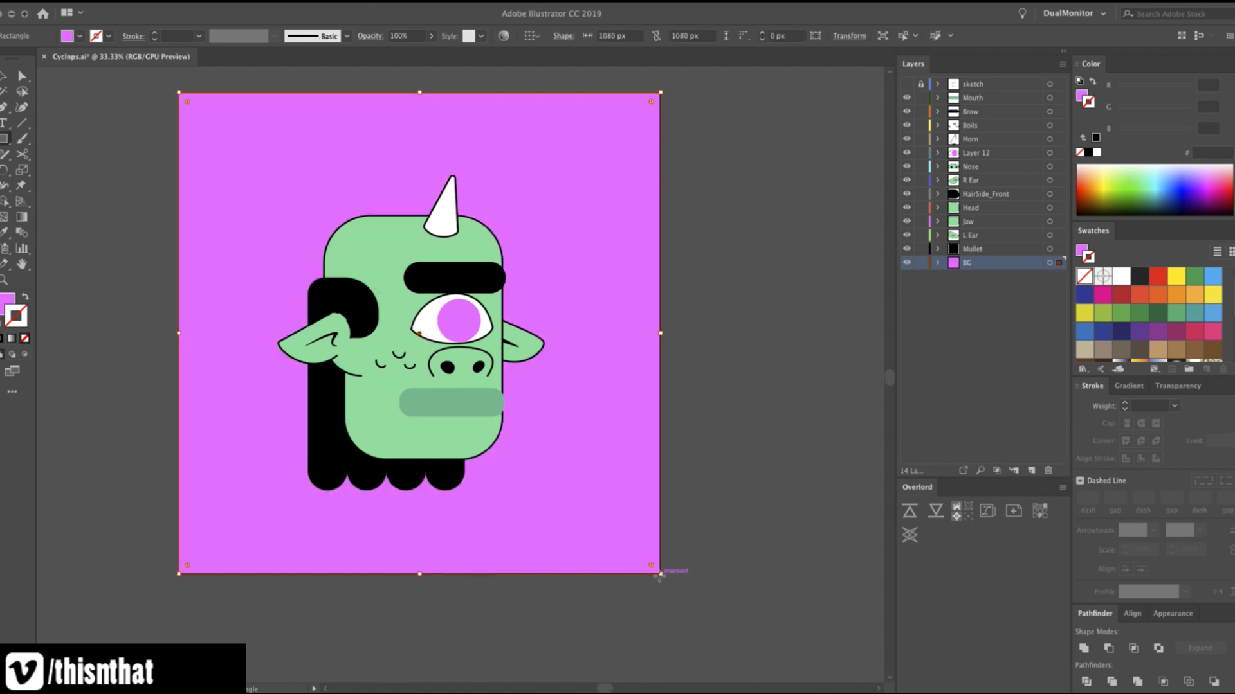
key("v")
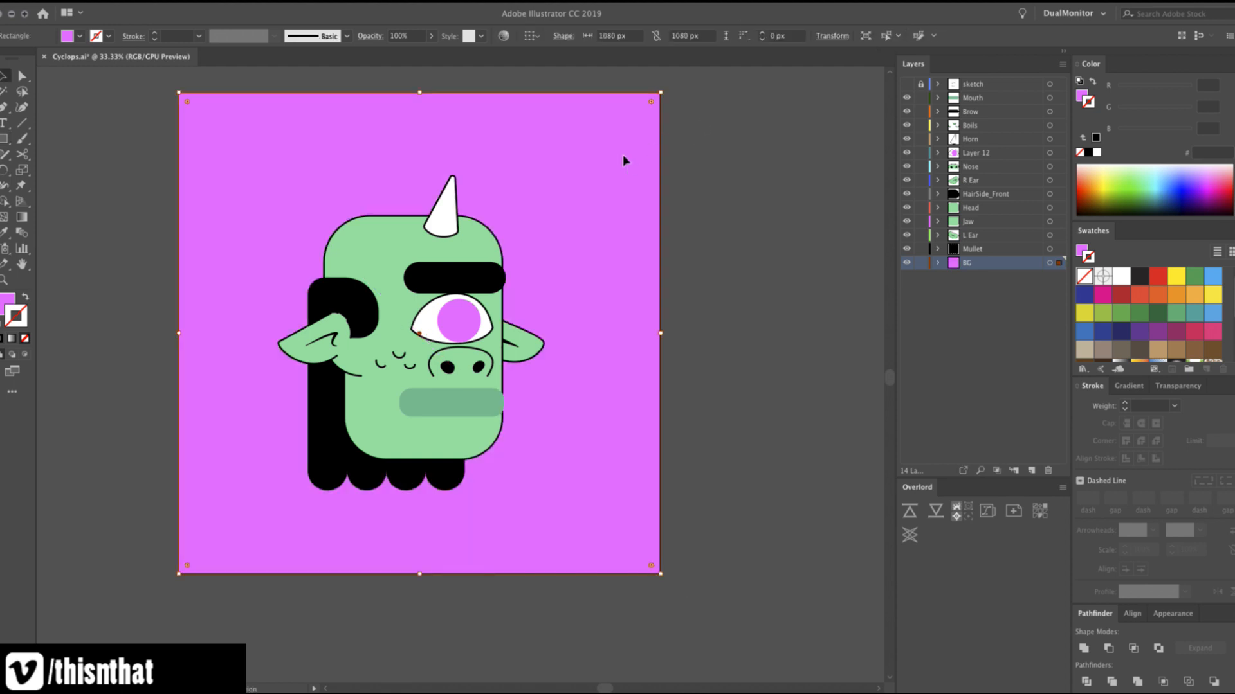
left_click_drag(1144, 110, 1173, 92)
left_click(1175, 87)
left_click(1136, 107)
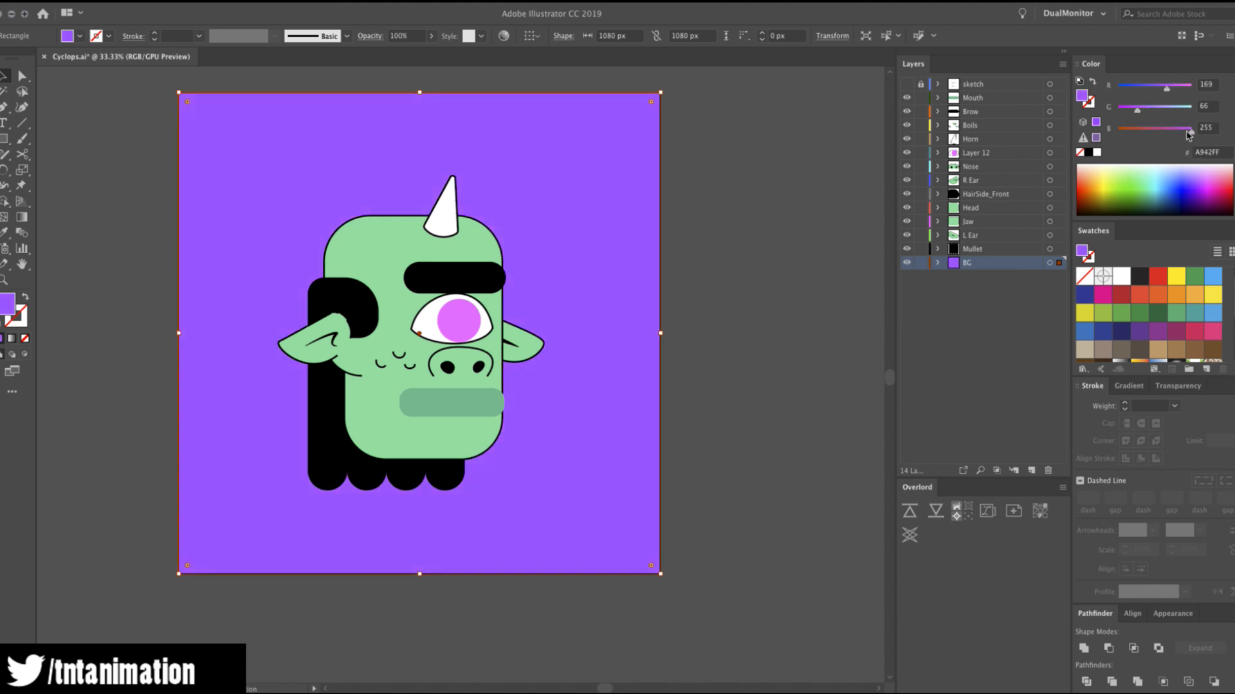
left_click(1133, 108)
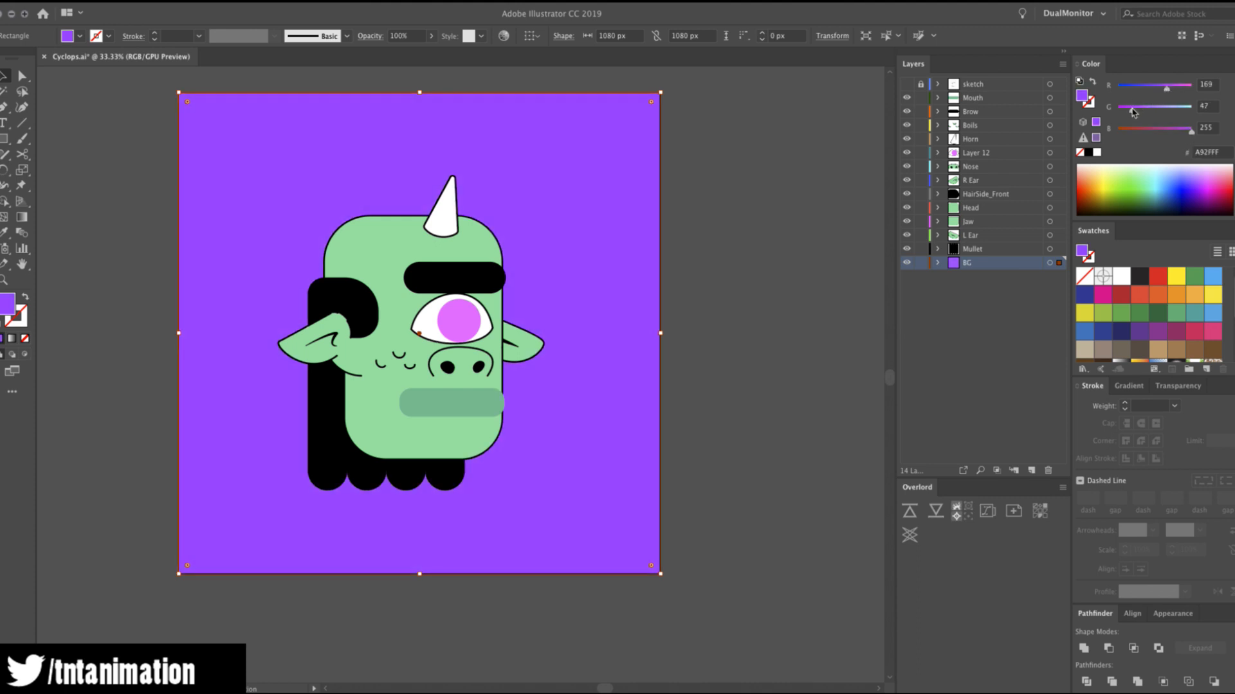
Apply a linear gradient to the head shape, running vertically from its top edge to its bottom edge.
left_click(428, 255)
left_click(463, 368)
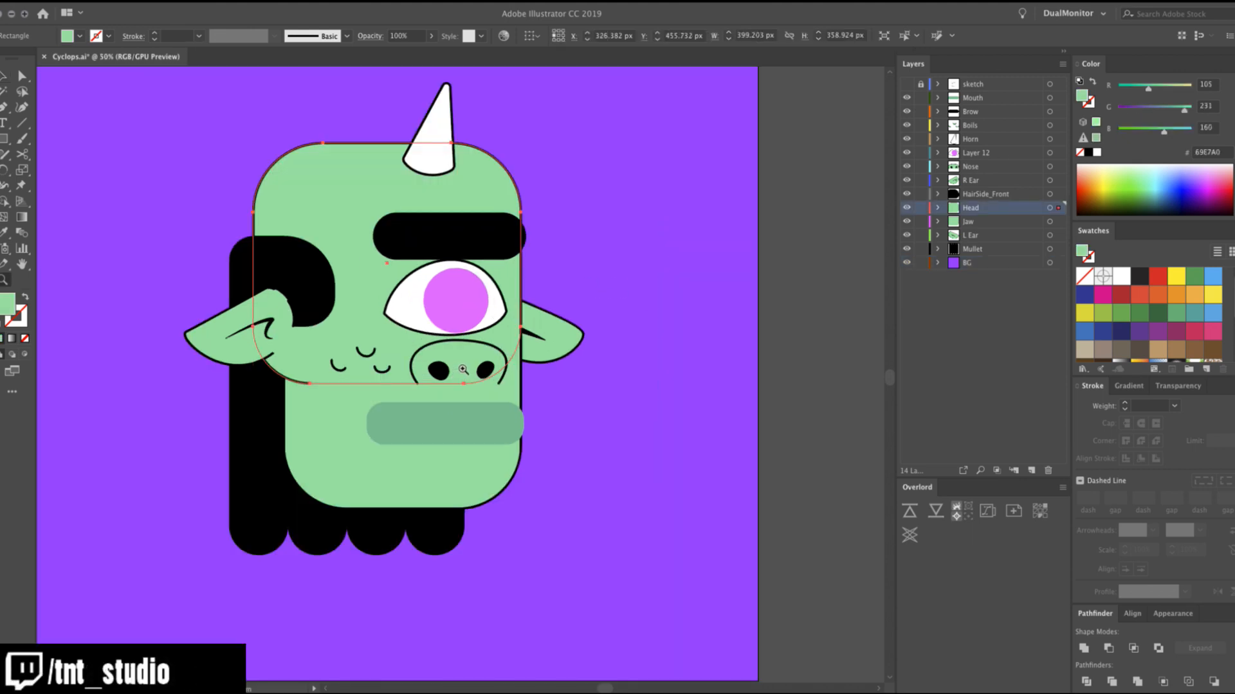
key("g")
left_click(351, 236)
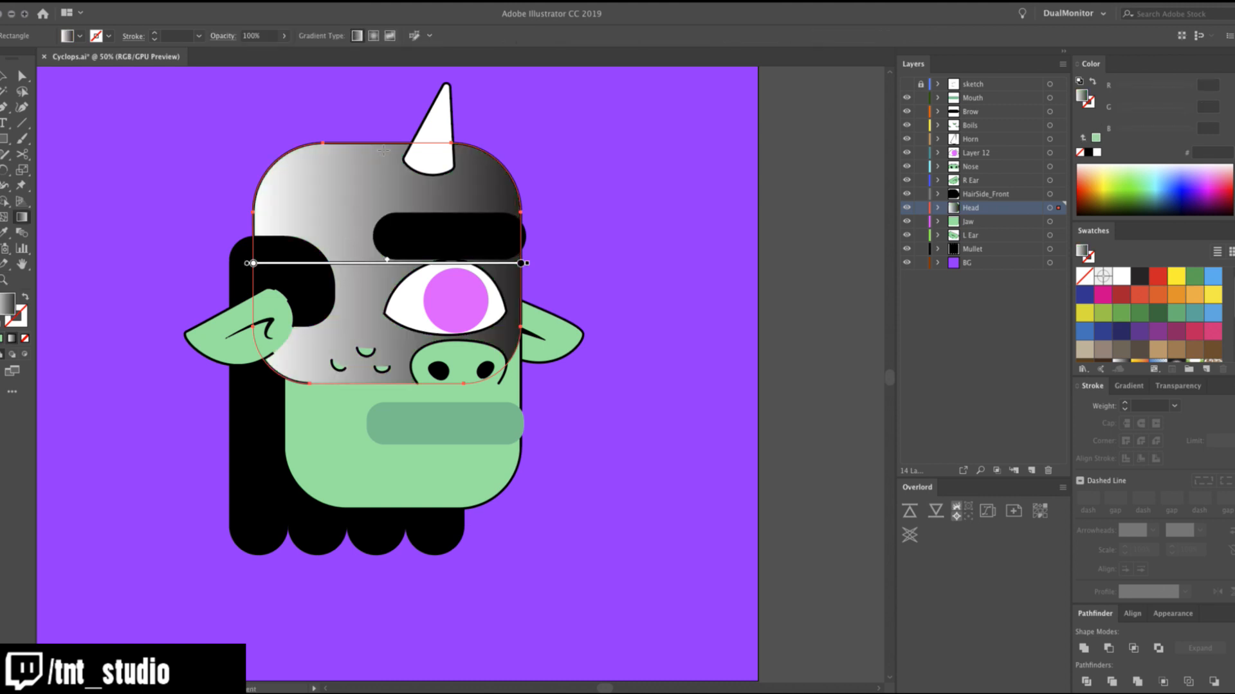
left_click_drag(382, 147, 384, 384)
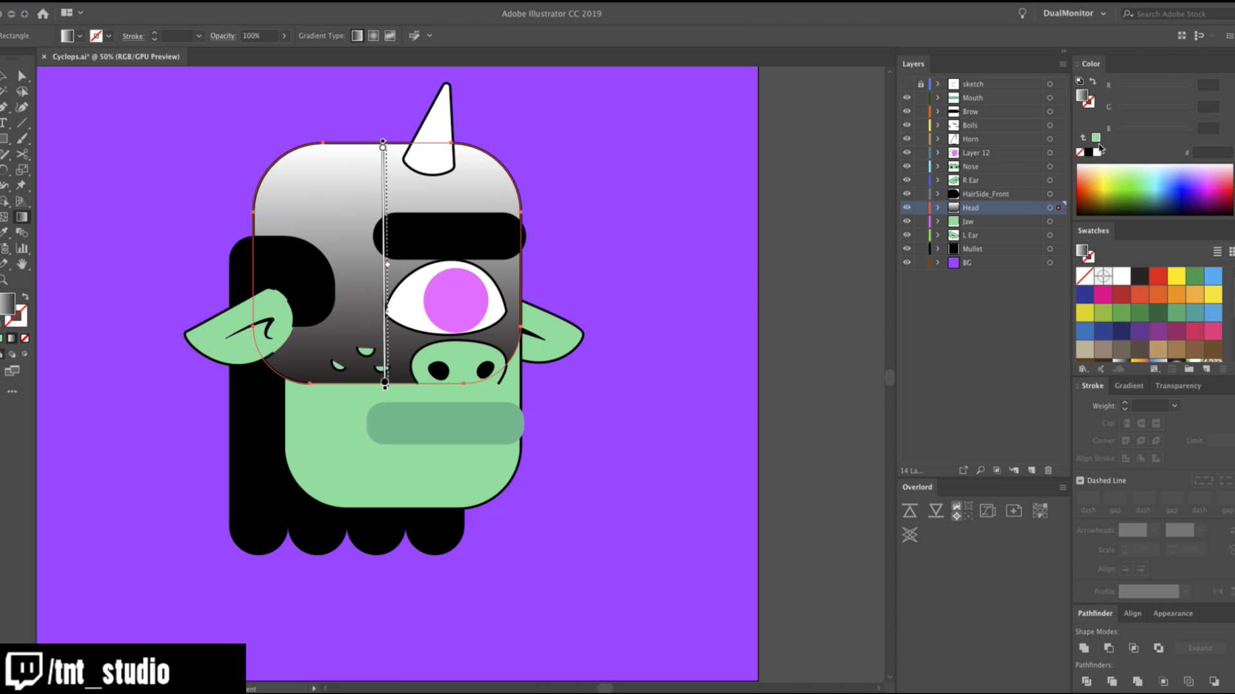
Set both color stops of the head's gradient to the green 69E7A0.
left_click(1130, 385)
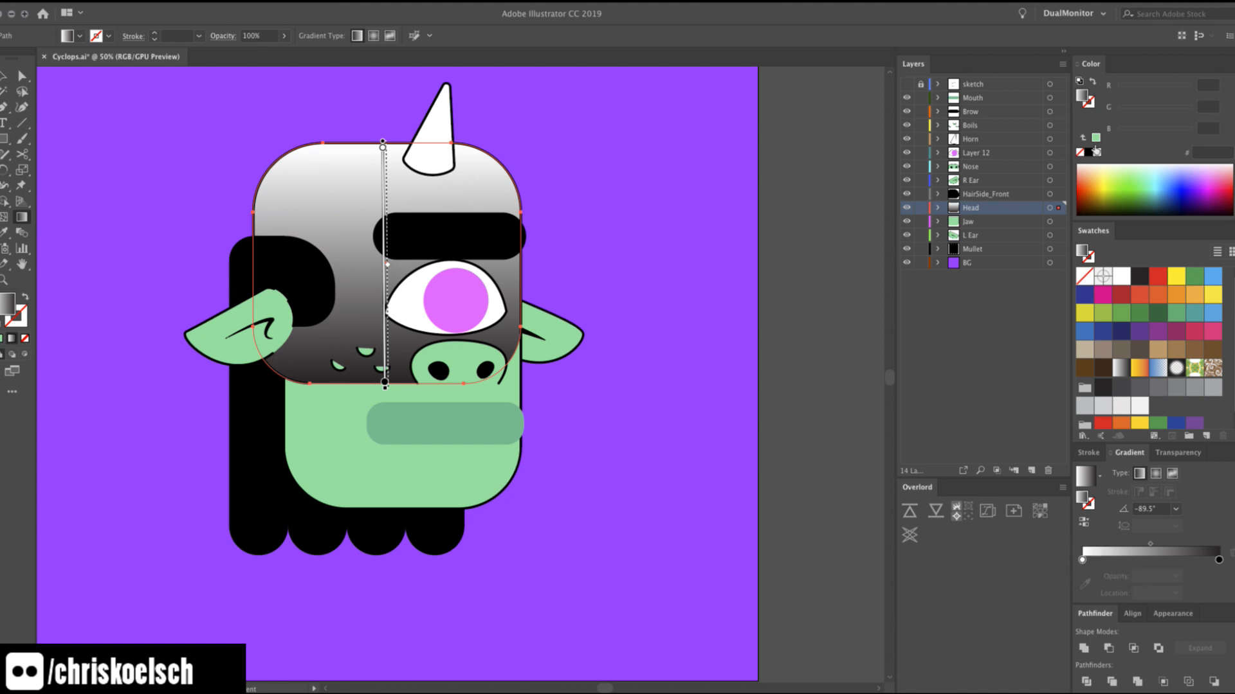
left_click_drag(1101, 509, 1080, 562)
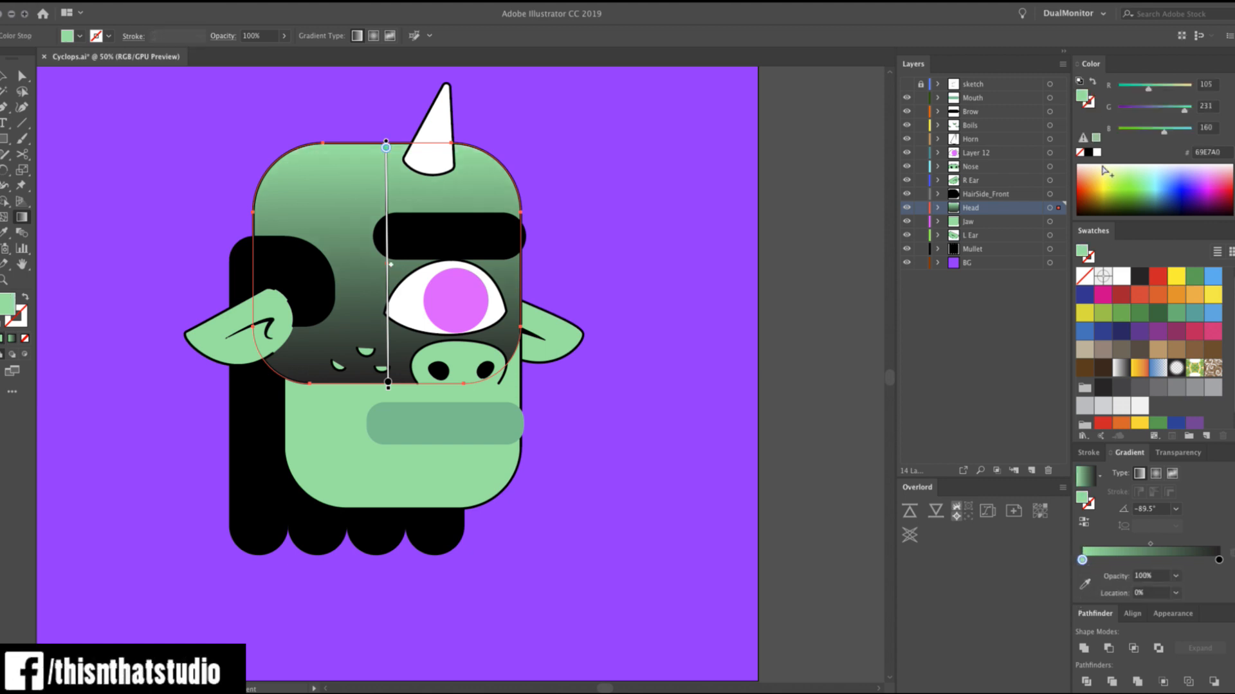
left_click_drag(1084, 97, 1219, 559)
left_click(1082, 560)
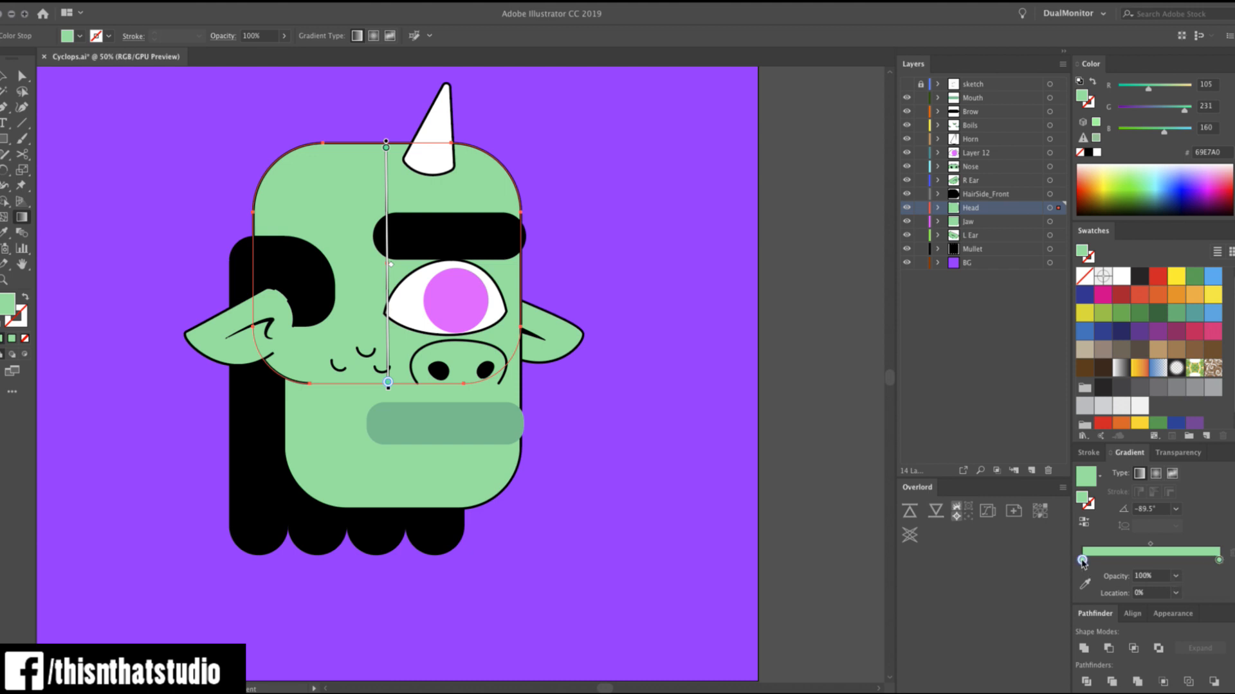
Change the top color stop of the head's gradient to light cyan 8EFDF8.
left_click_drag(1140, 88, 1138, 87)
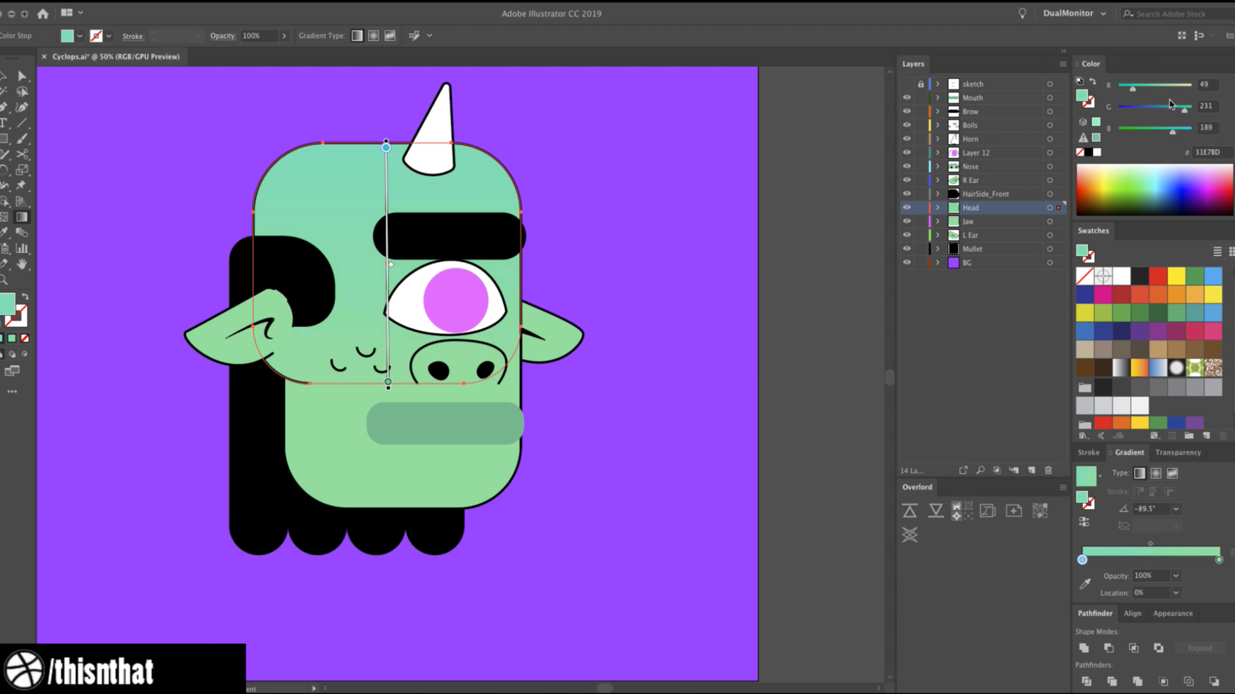
left_click_drag(1145, 88, 1189, 131)
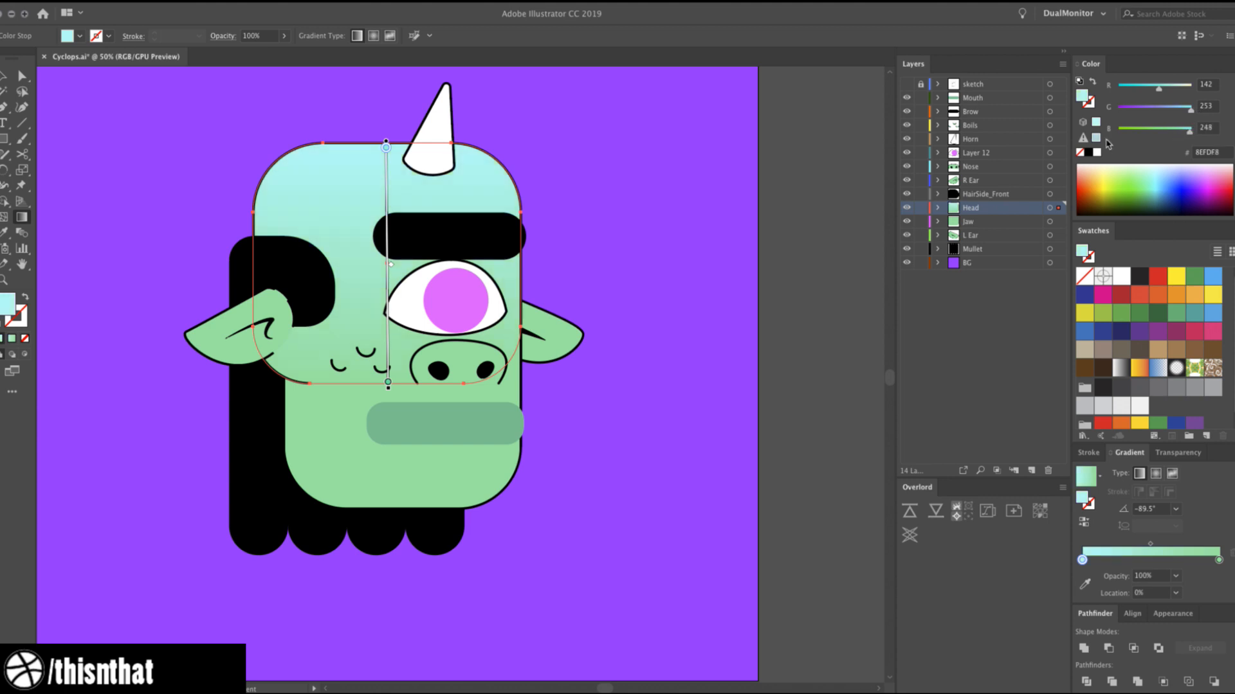
key("v")
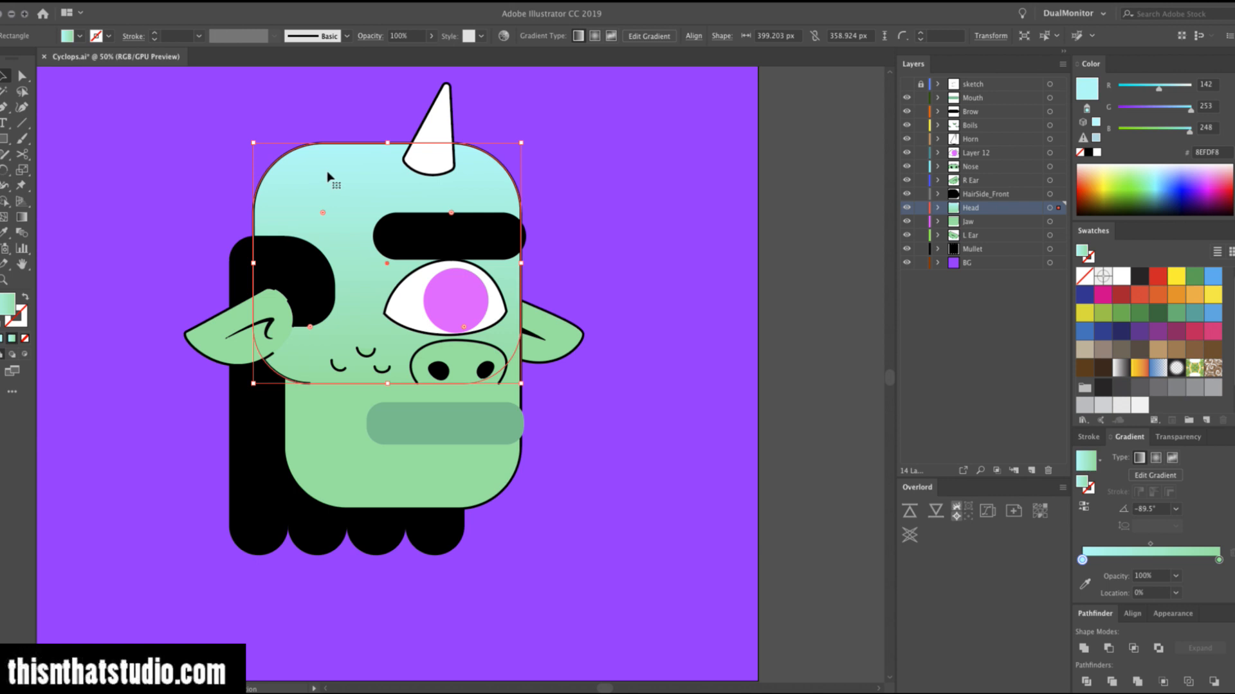
Apply the cyan-to-green gradient vertically to the jaw, with the cyan end well below the chin and green toward the mouth.
left_click(355, 429)
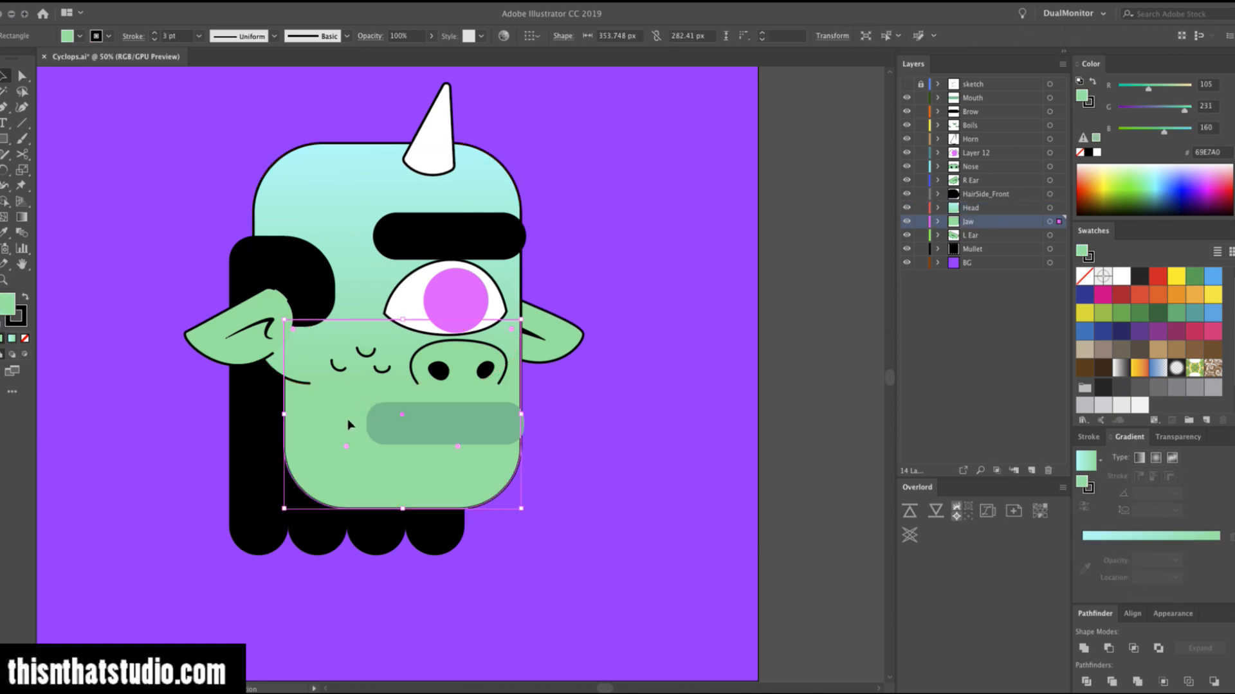
key("g")
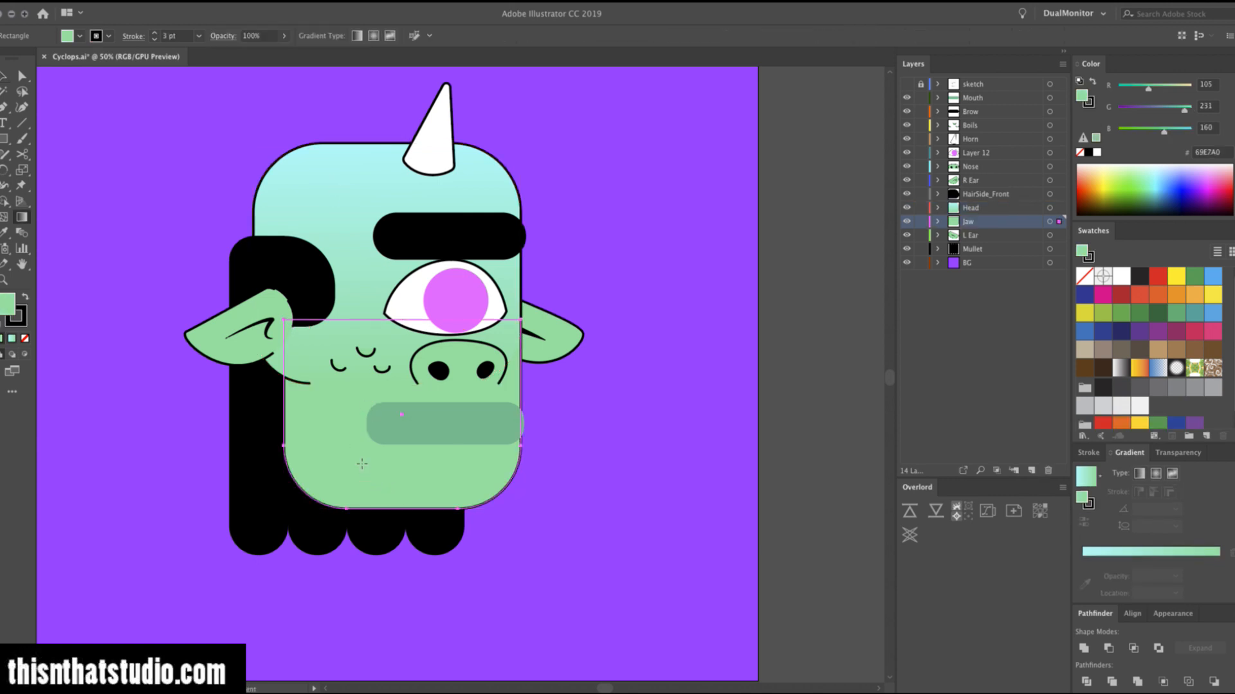
left_click(361, 465)
left_click_drag(396, 506, 399, 402)
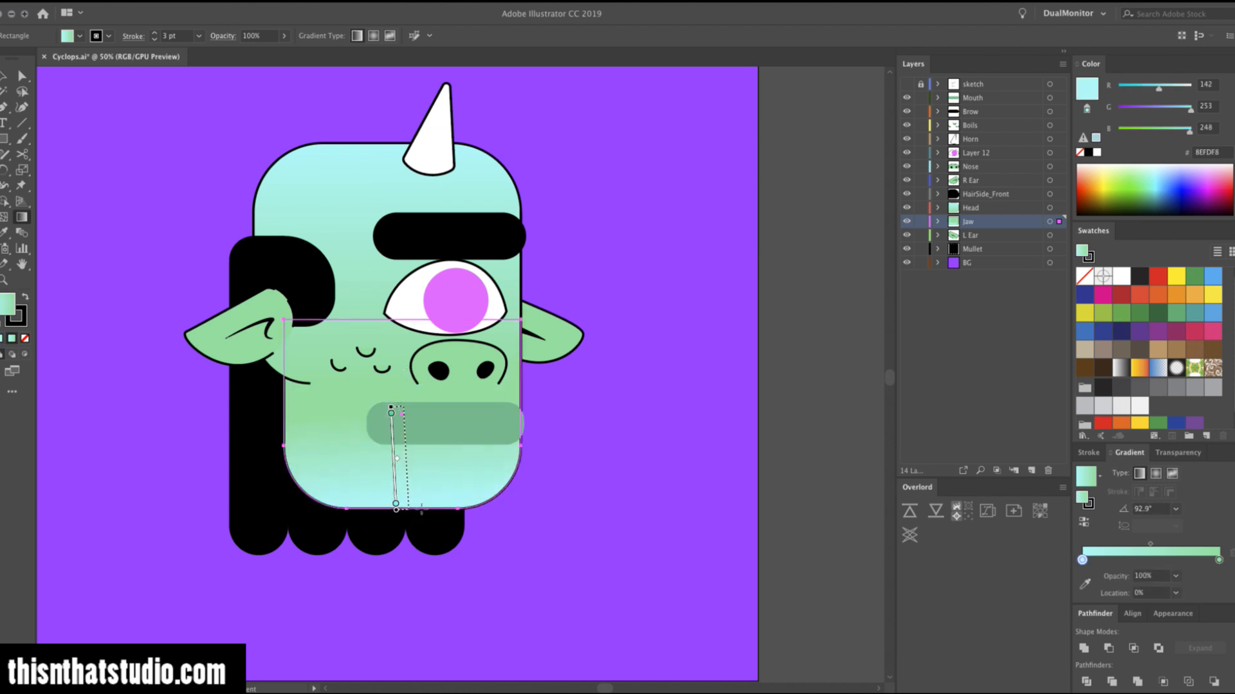
mouse_move(421, 509)
left_mouse_down()
mouse_move(415, 386)
mouse_move(419, 400)
left_mouse_up()
mouse_move(421, 583)
left_mouse_down()
mouse_move(419, 395)
mouse_move(421, 425)
left_mouse_up()
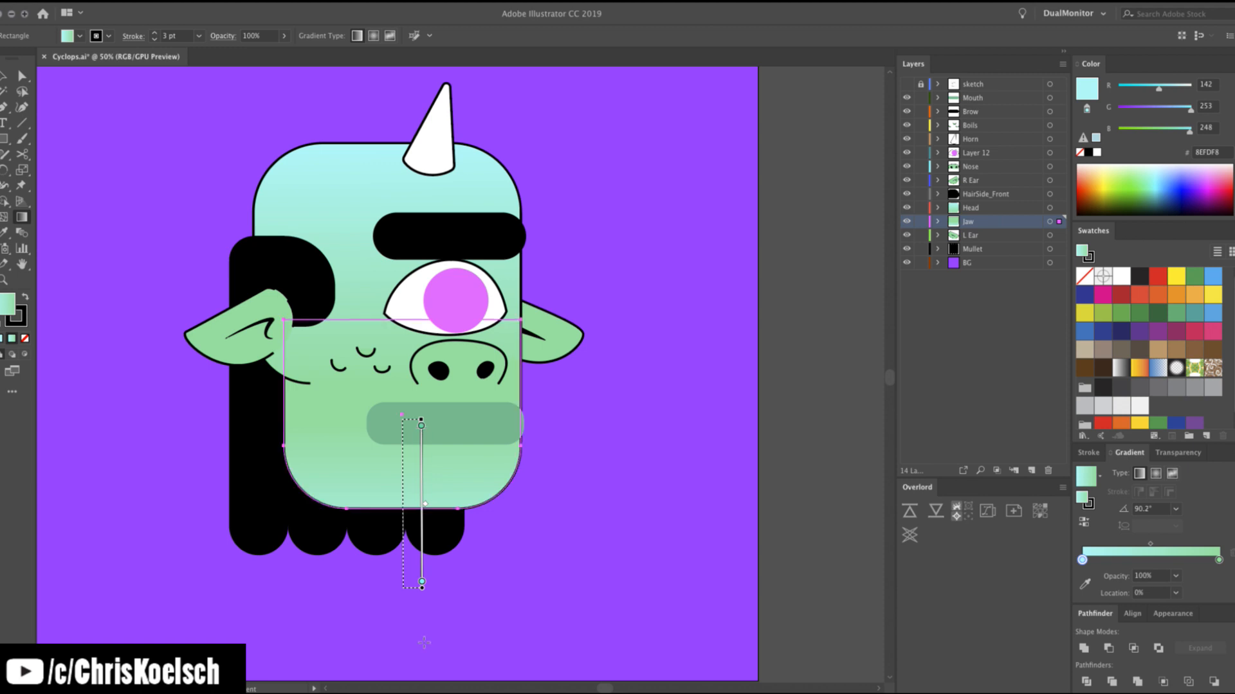
mouse_move(422, 582)
left_mouse_down()
mouse_move(428, 629)
mouse_move(405, 643)
left_mouse_up()
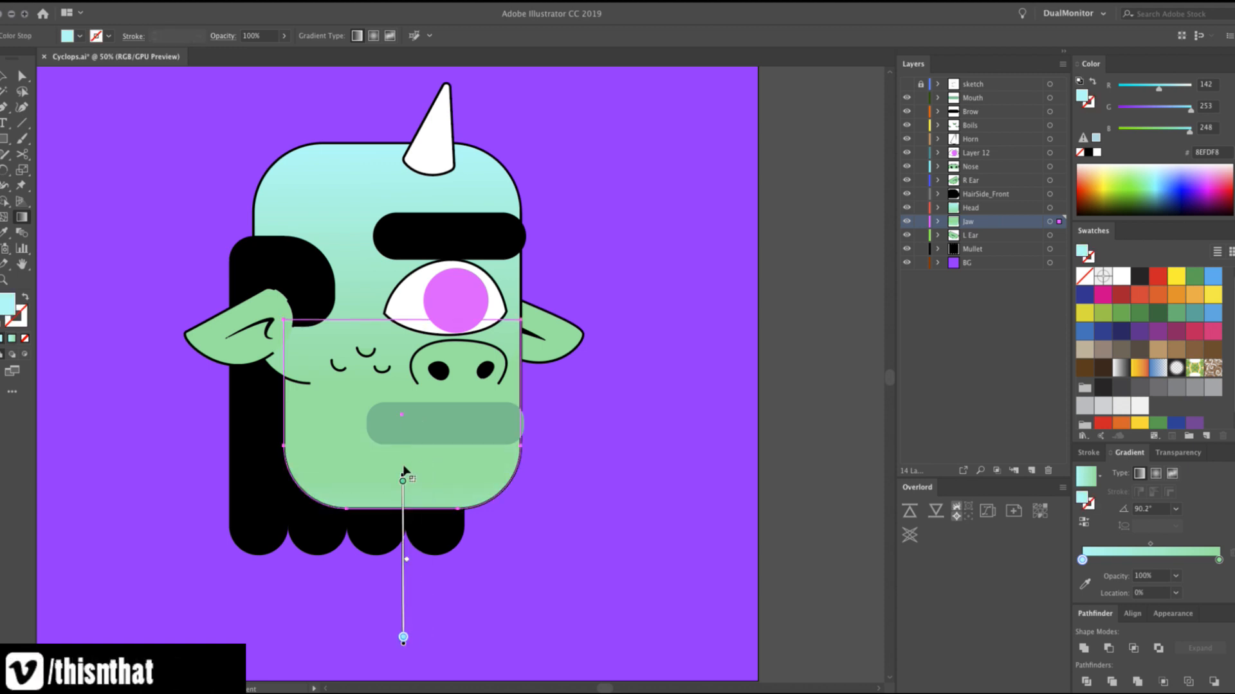
key("v")
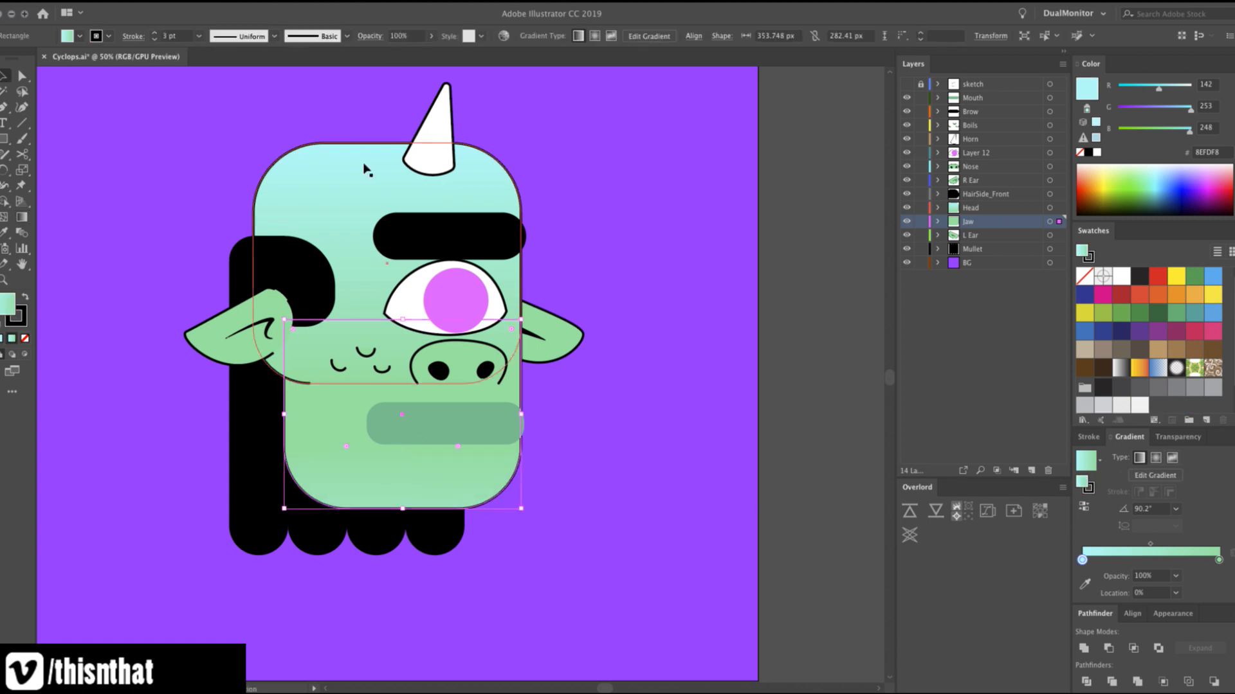
Redraw the head's gradient so the cyan starts above the head and reaches green around eye level.
left_click(366, 169)
key("g")
left_click_drag(390, 83, 397, 321)
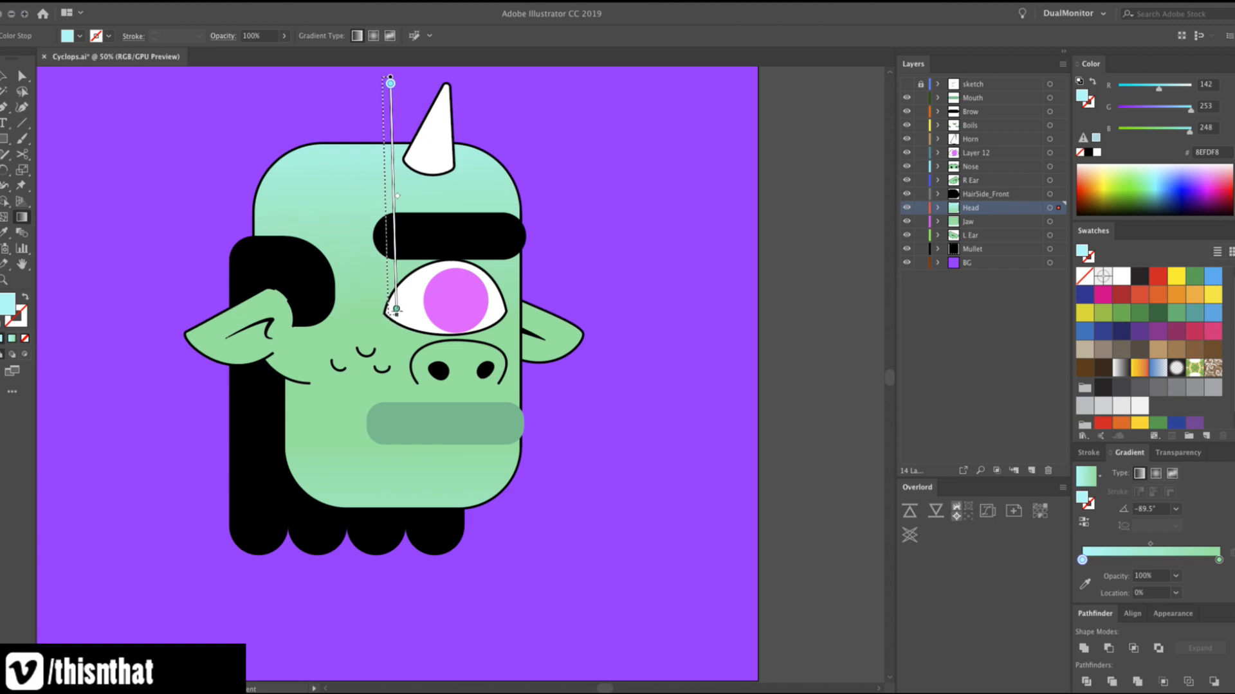
key("v")
left_click(832, 353)
Apply the same gradient to the L Ear shape, with green beside the head and cyan at the ear tip.
key("z")
left_click(509, 409, "alt")
left_click(508, 409, "alt")
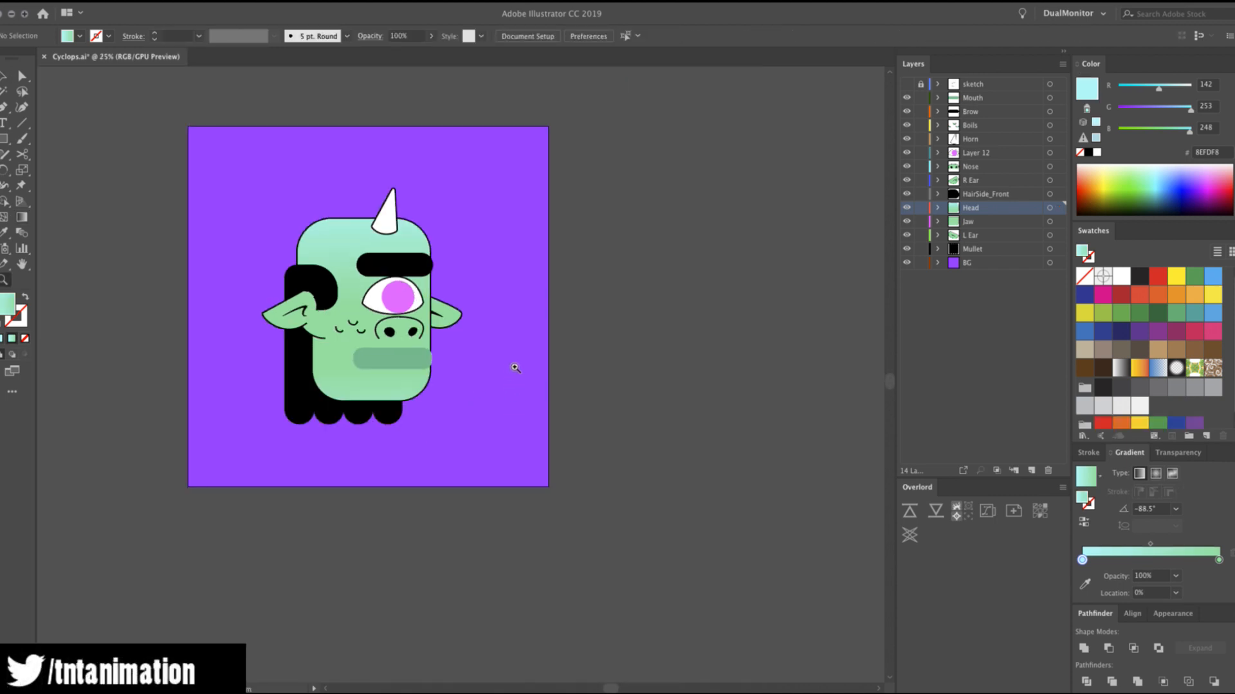
left_click(418, 343)
left_click(377, 356)
key("v")
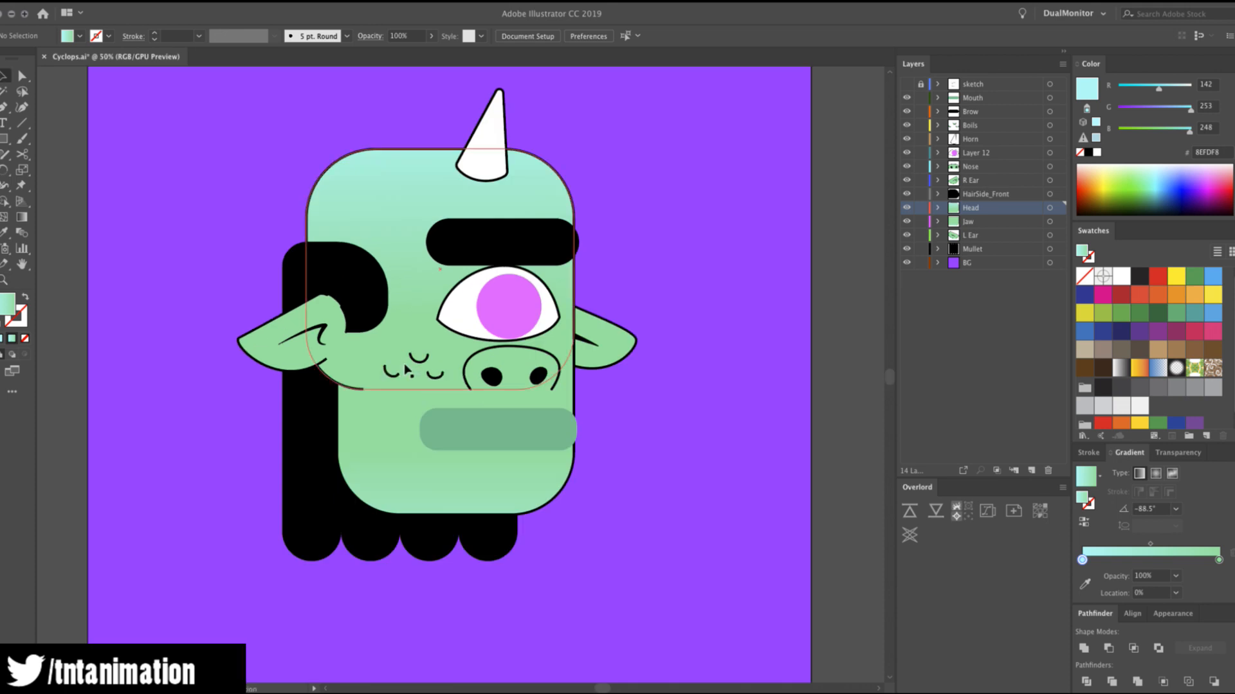
left_click(616, 339)
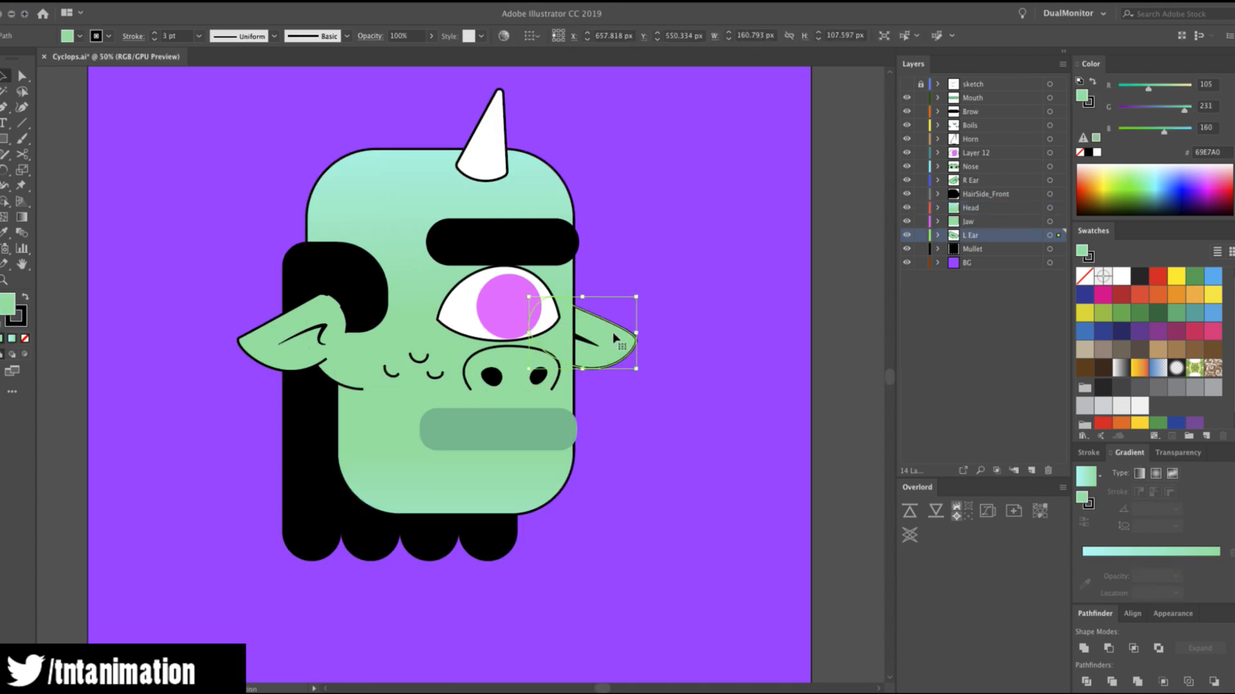
key("g")
left_click_drag(538, 295, 643, 351)
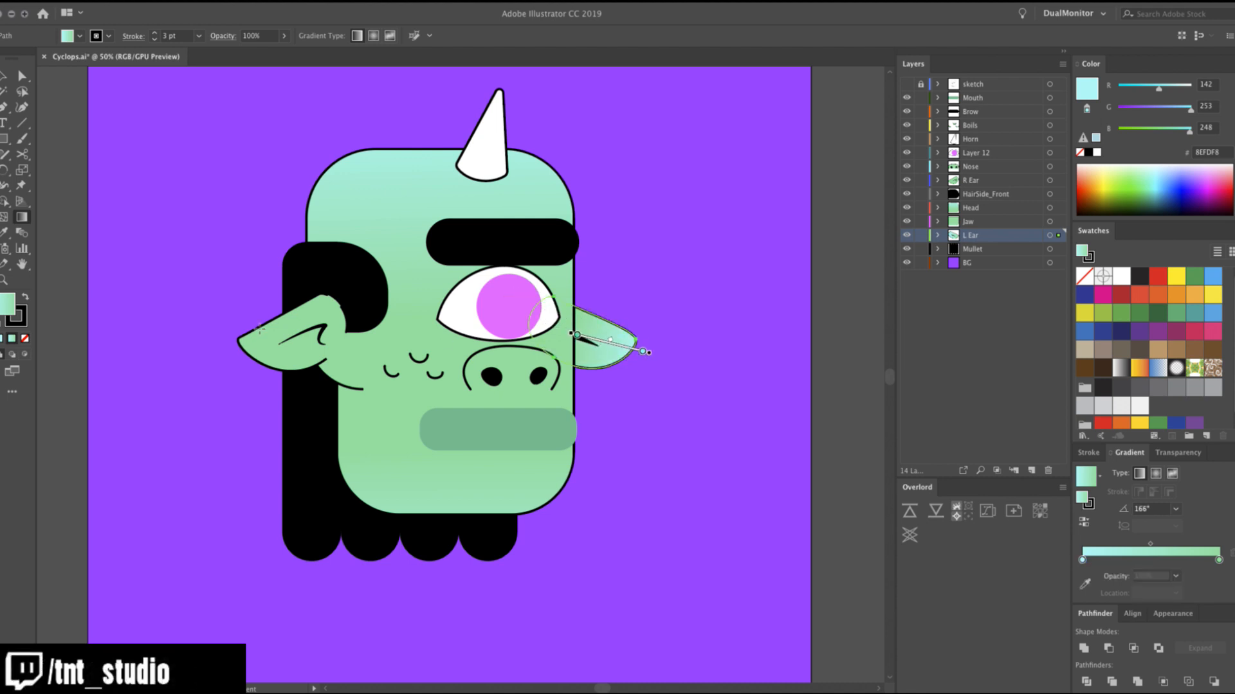
Apply the cyan-to-green gradient to the R Ear shape, starting with cyan at the tip and turning green toward the head.
left_click(250, 345)
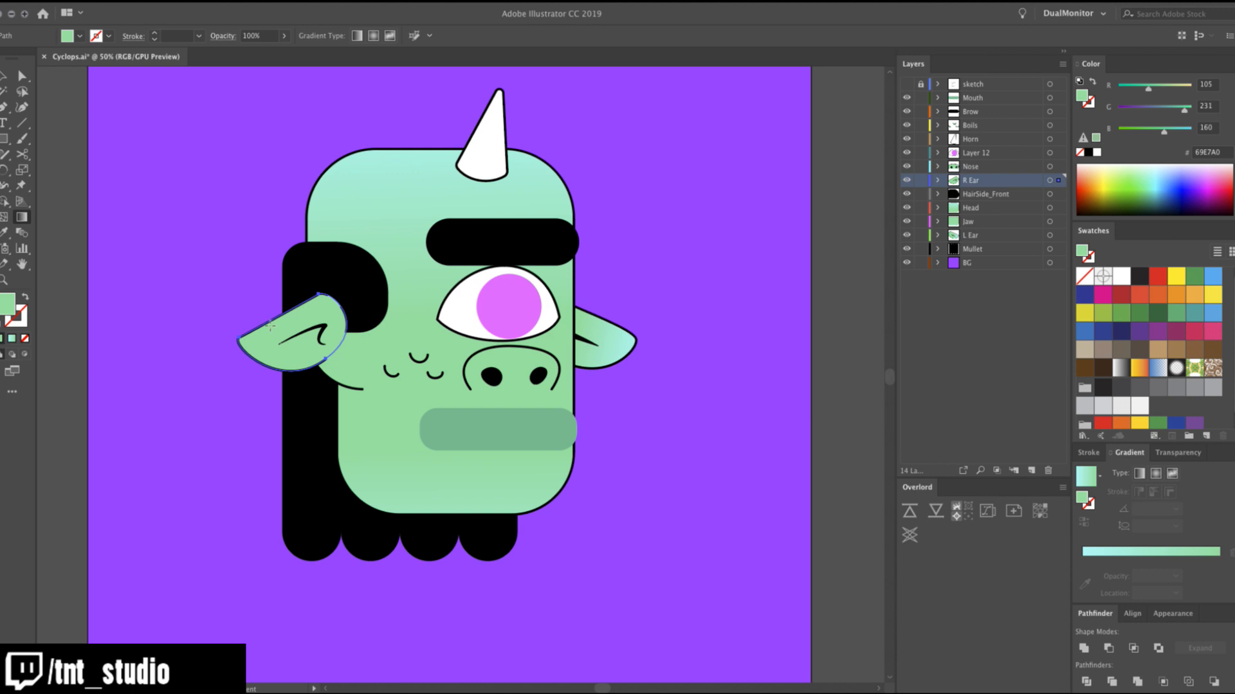
left_click(276, 322)
left_click_drag(221, 357, 303, 334)
key("v")
left_click(702, 251)
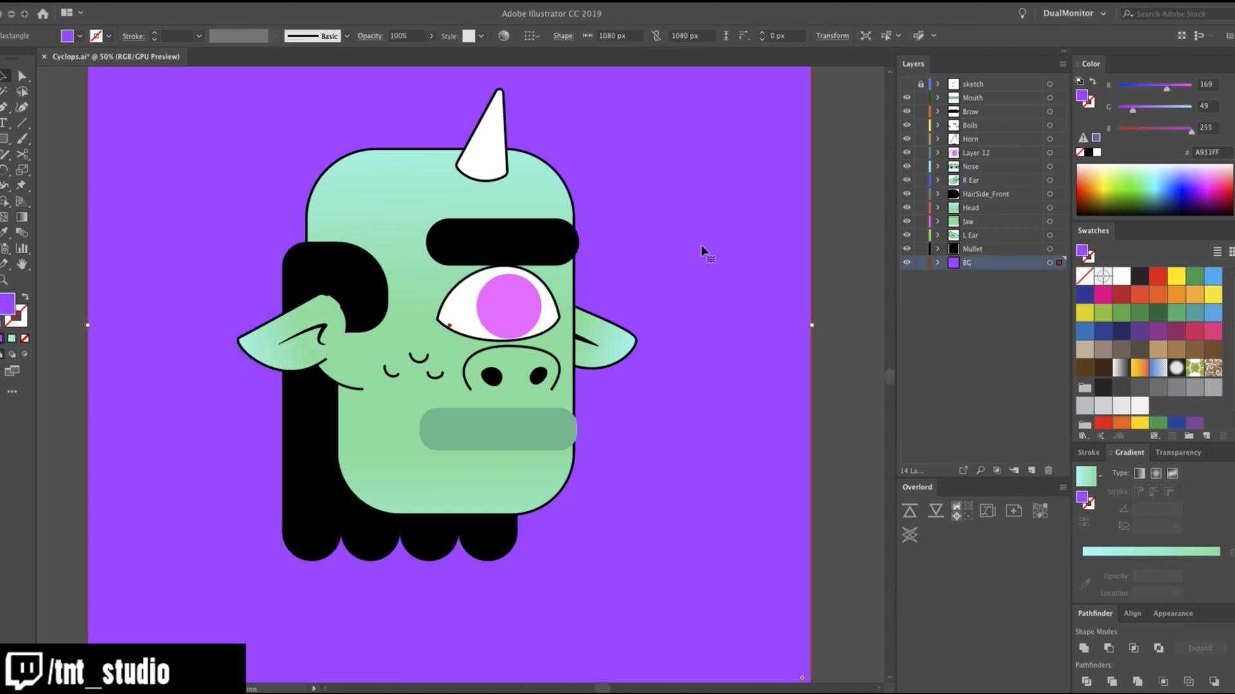
Duplicate the L Ear shape in place and remove the copy's stroke, keeping its gradient fill.
left_click(596, 327)
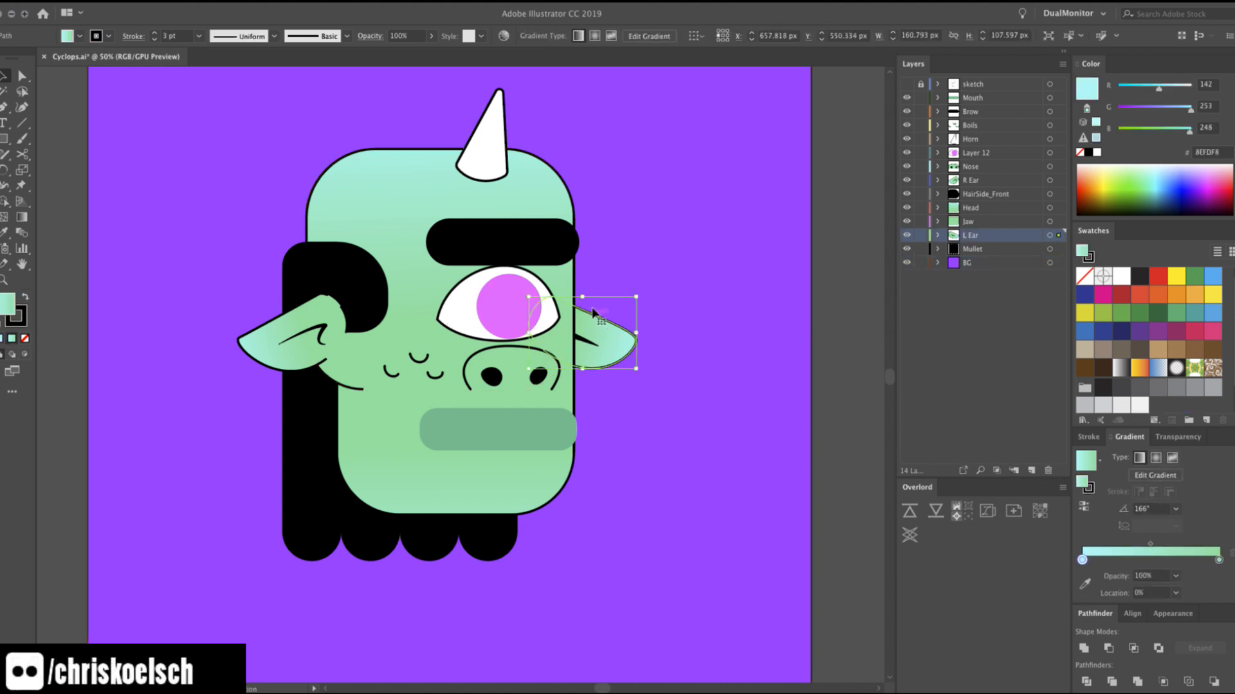
key("x")
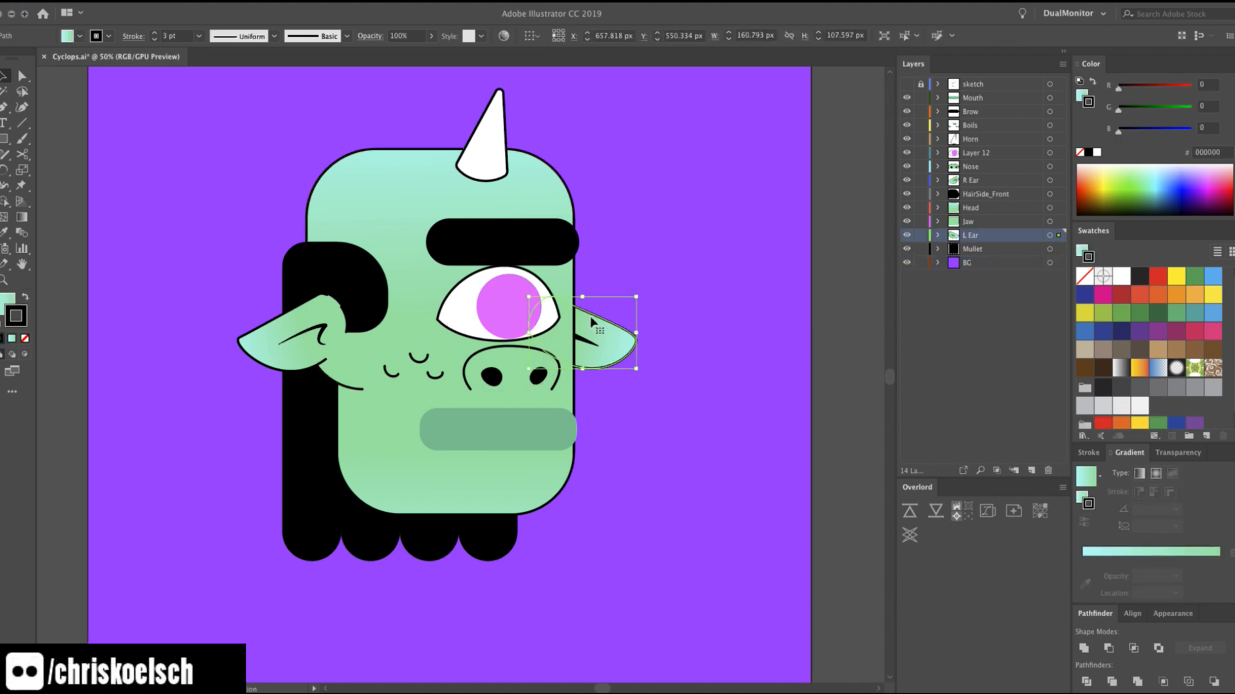
key("z")
key("x")
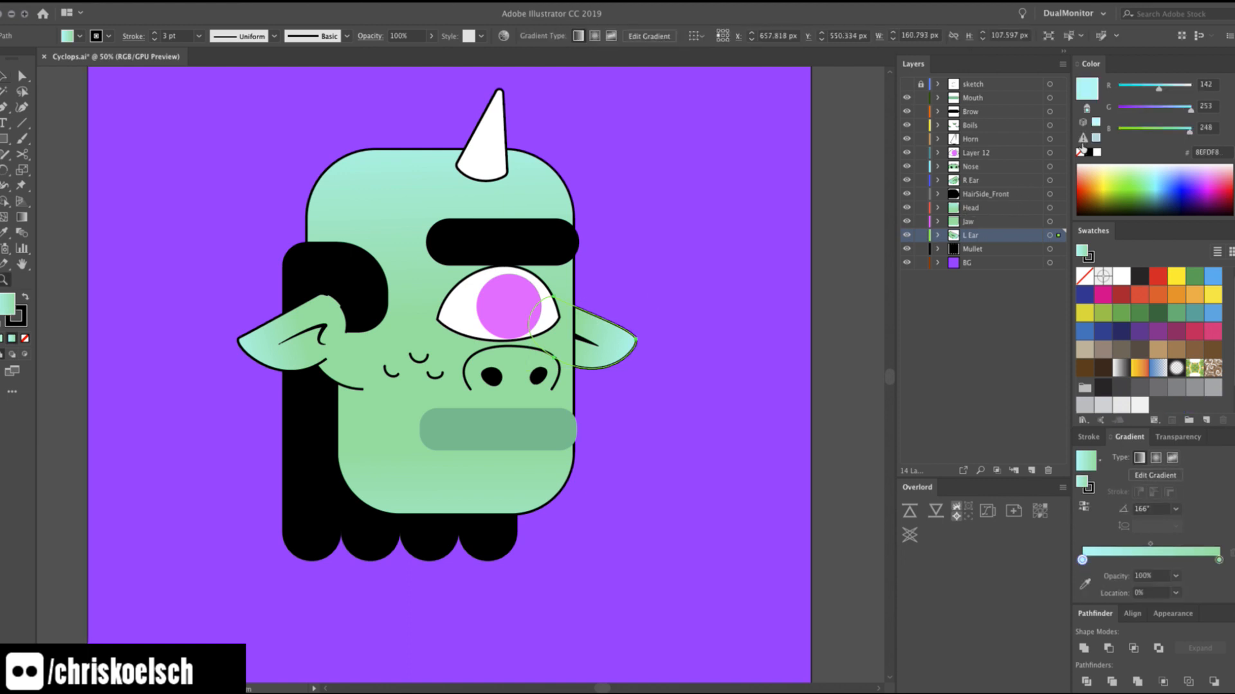
left_click(1081, 152)
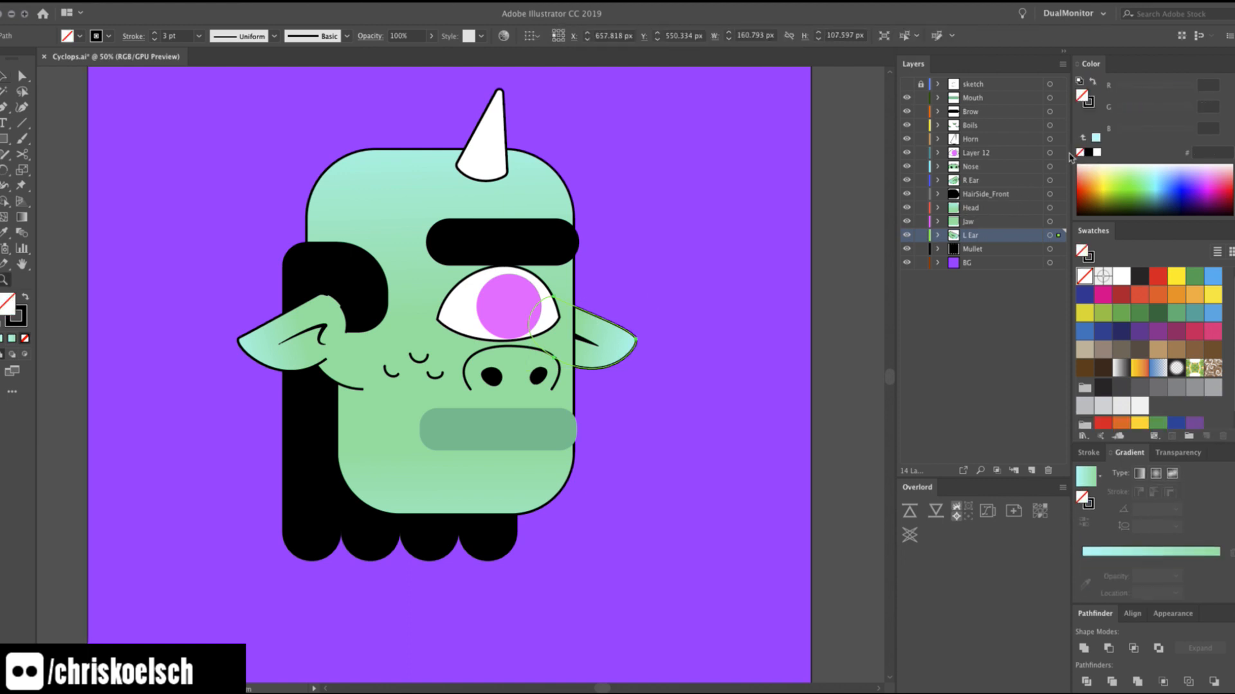
key("super+z")
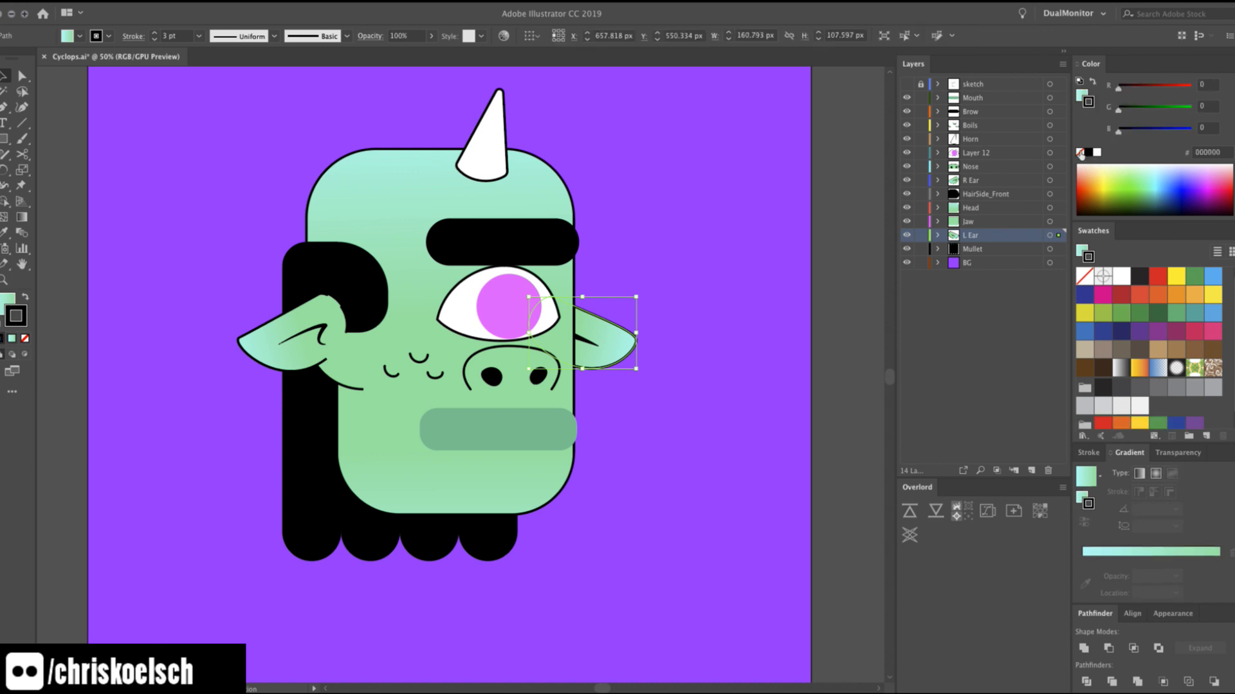
left_click(1081, 153)
left_click(676, 354)
left_click(608, 333)
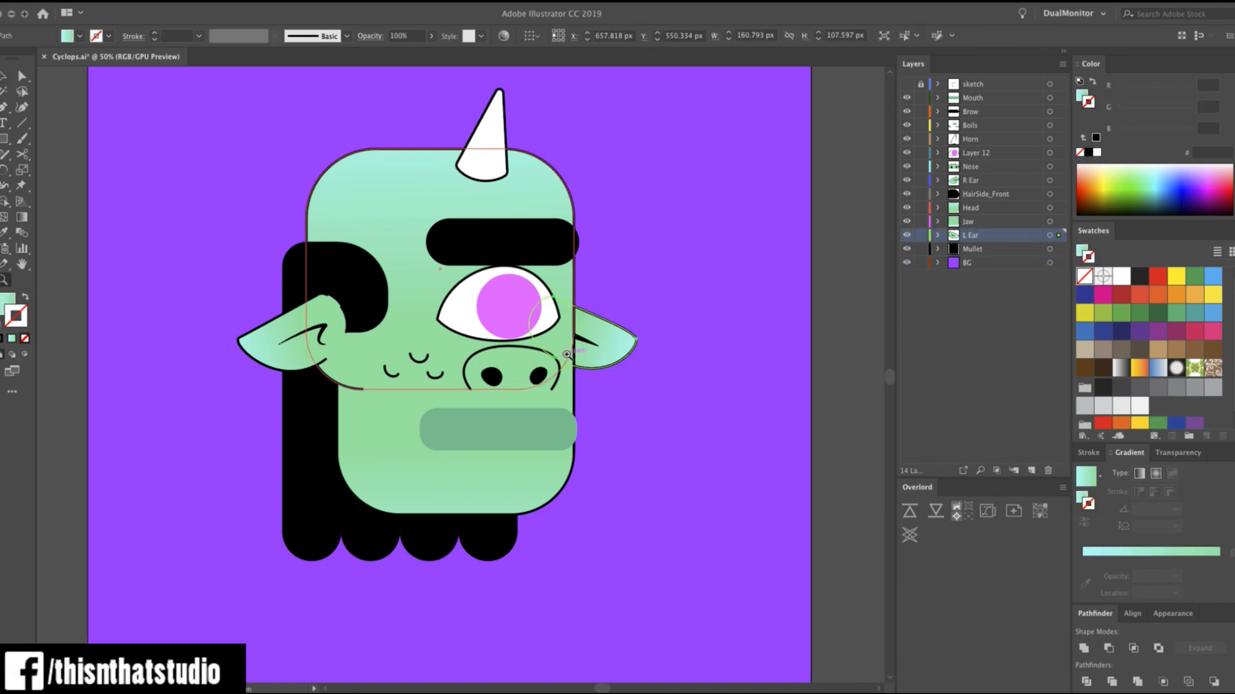
Draw a closed, notched shape with the Pen tool over the inner part of the L Ear, overlapping the head's edge.
left_click(566, 347, "super")
key("p")
left_click(493, 302)
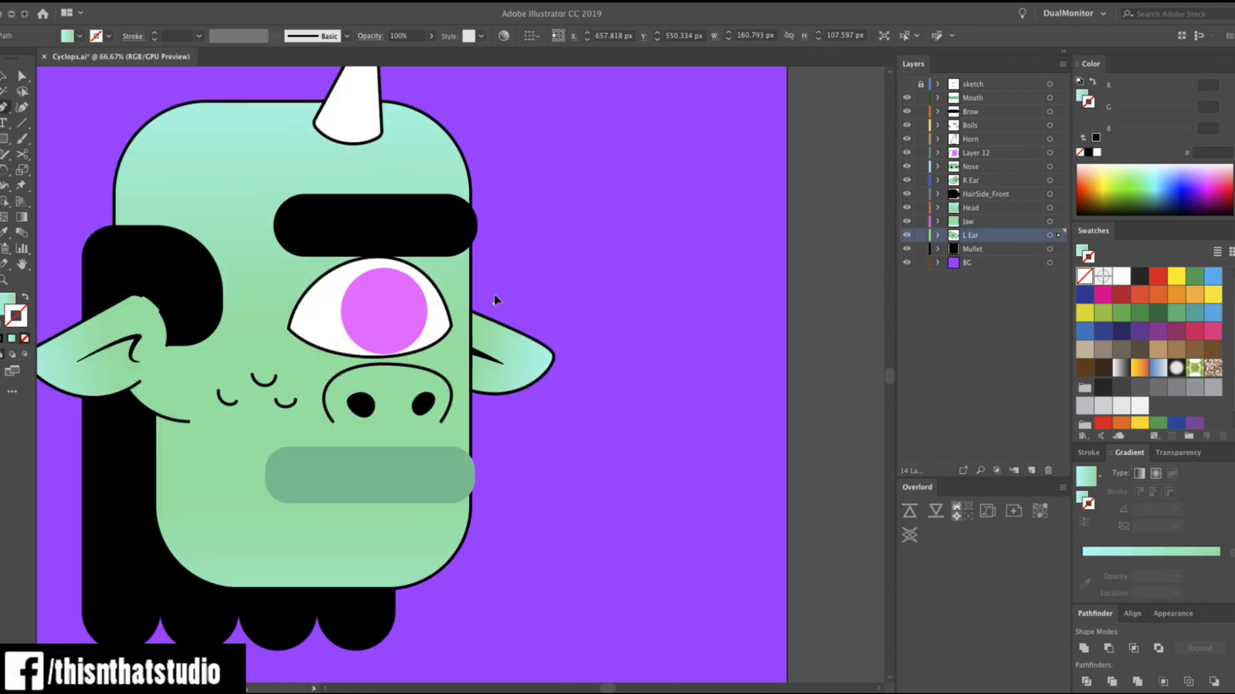
left_click(493, 358)
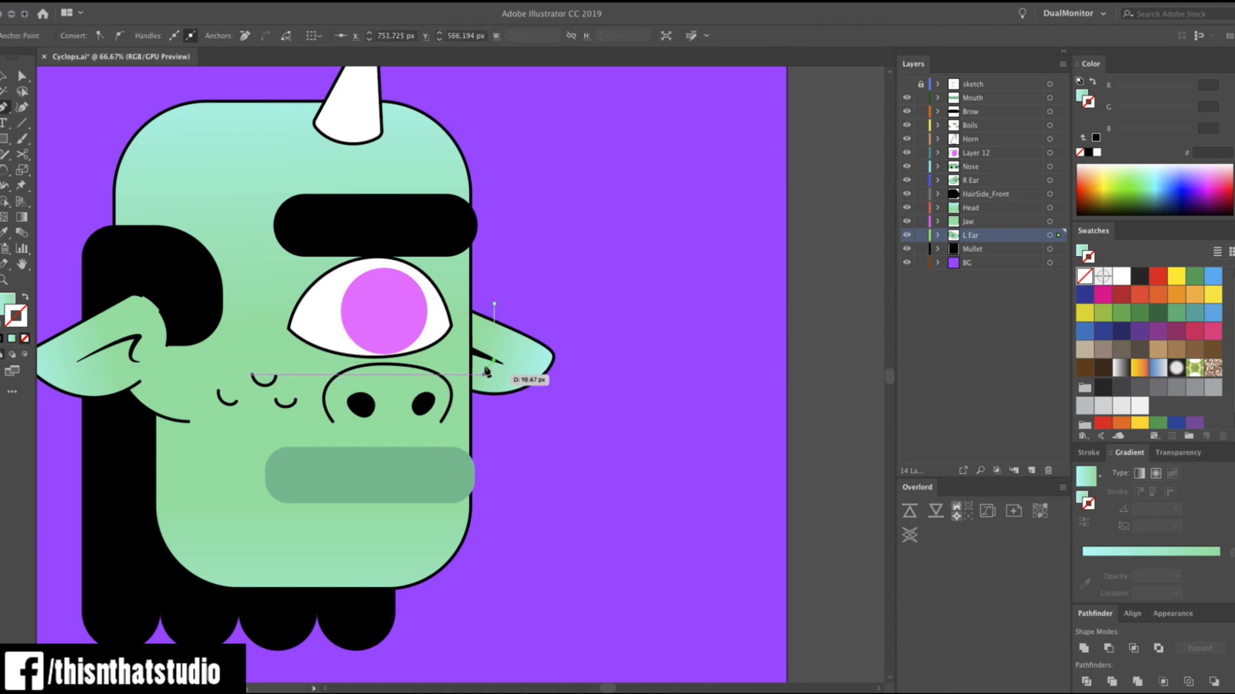
left_click(482, 358)
left_click(488, 404)
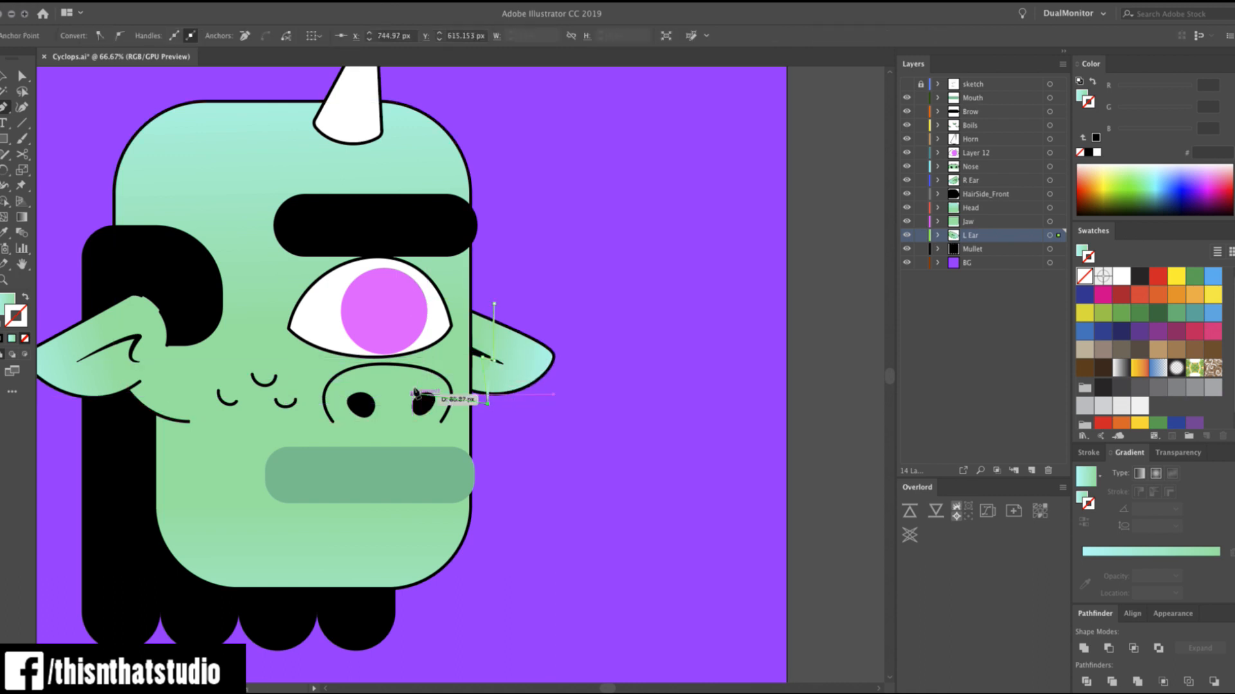
left_click(413, 395)
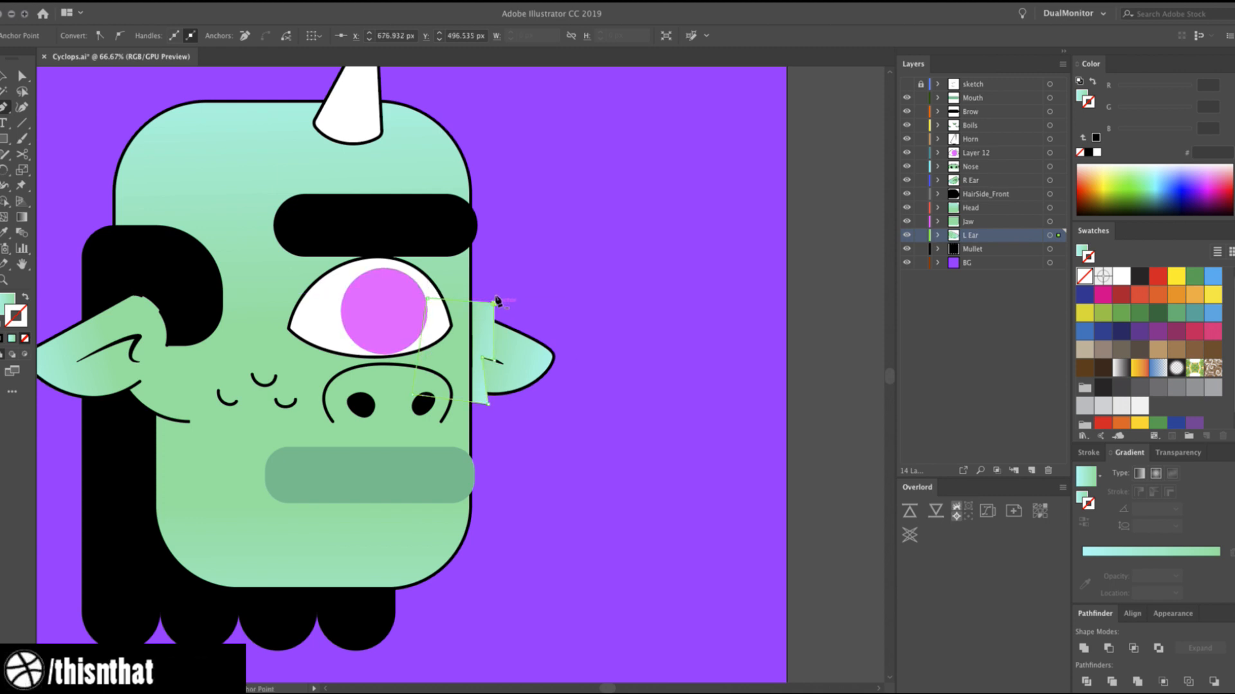
left_click(493, 299)
Intersect a copy of the strokeless ear shape with the drawn shape to trim the shadow to the ear outline.
left_click(507, 341)
key("super+c")
key("super+f")
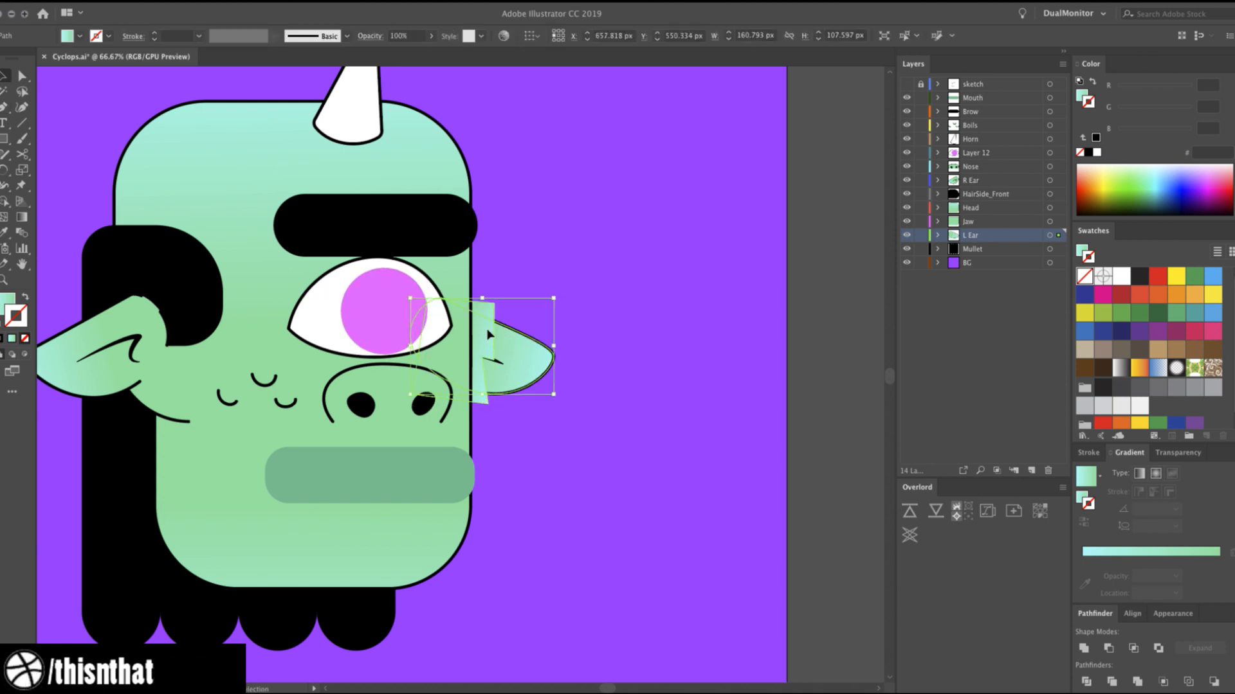
left_click(485, 340, "shift")
left_click(1135, 648)
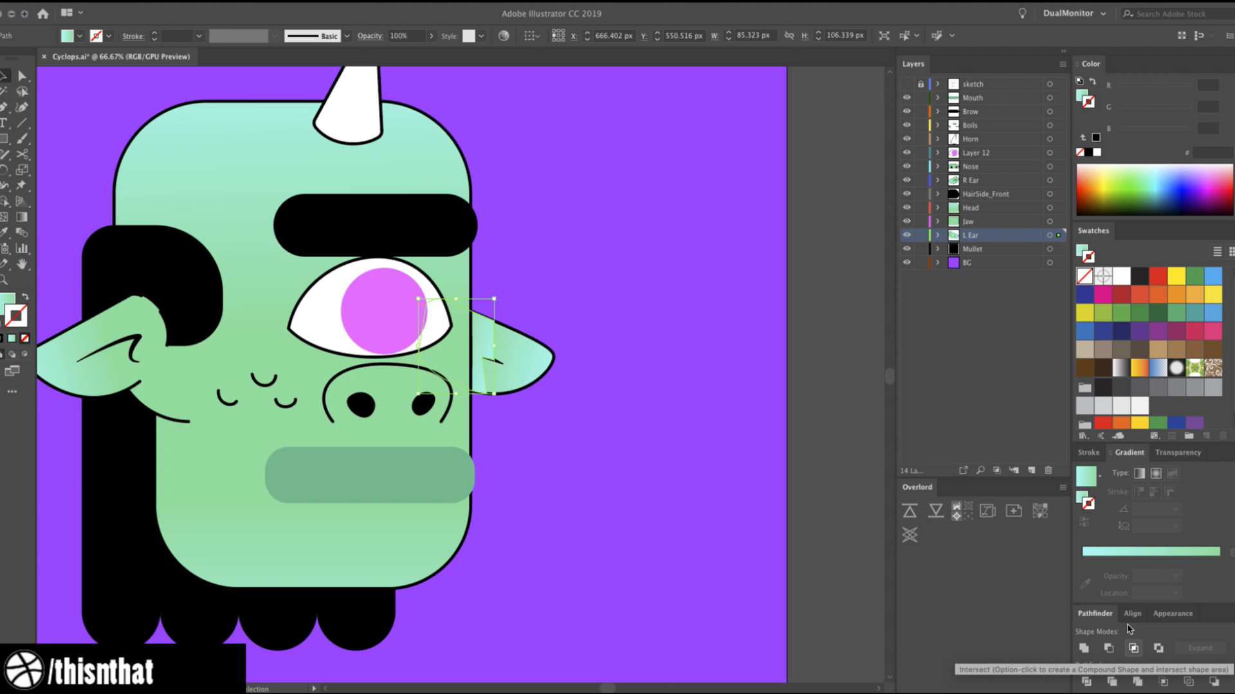
Change the cyan stop of the ear shadow's gradient to black and set the shadow's blend mode to Overlay.
left_click(1096, 137)
key("super+z")
key("x")
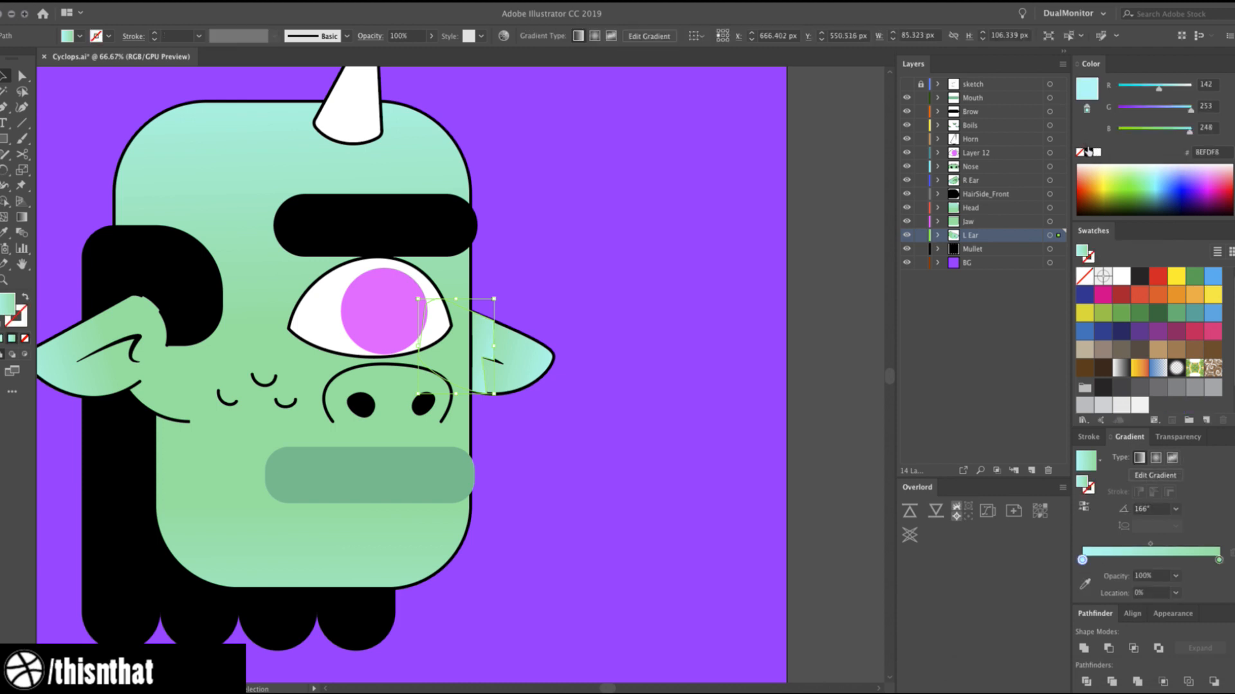
left_click(1088, 152)
left_click(1178, 437)
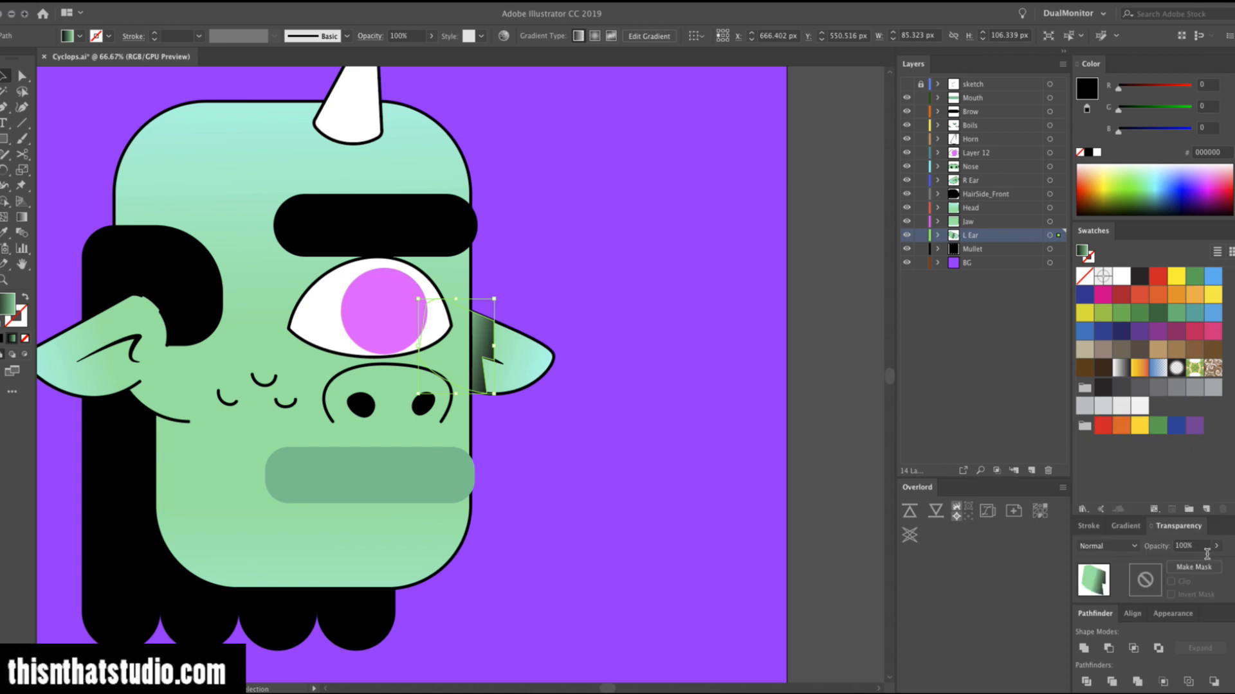
left_click(1106, 546)
left_click(1108, 408)
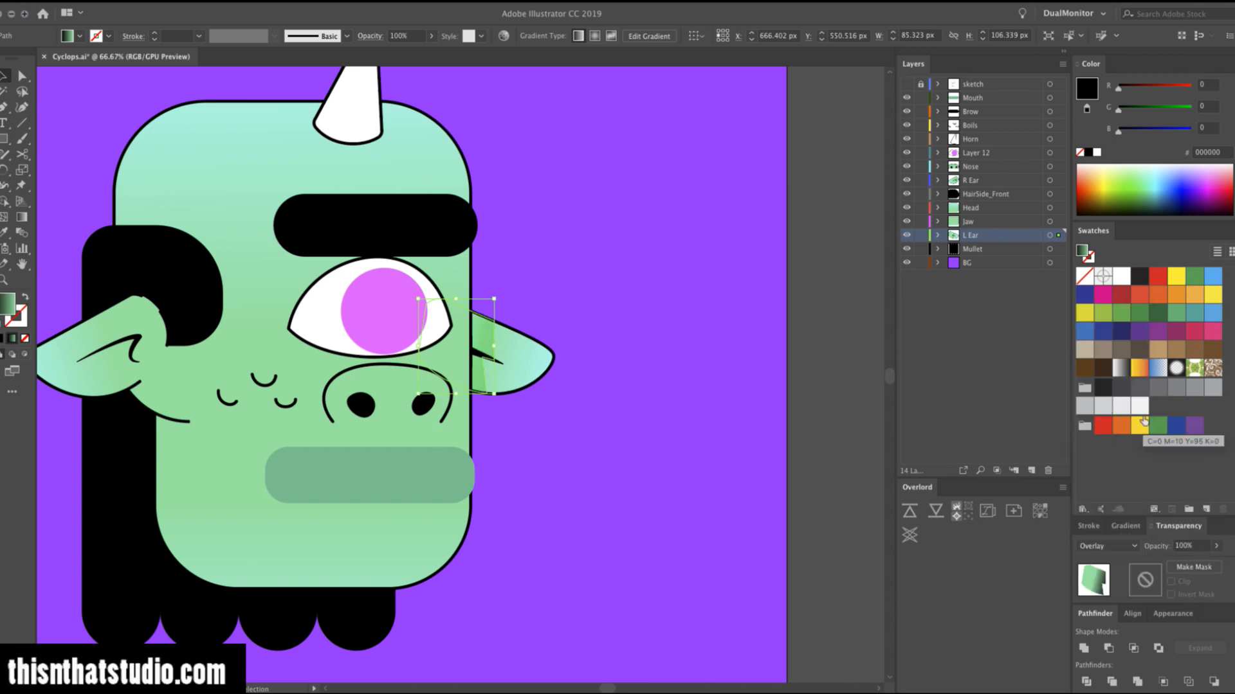
left_click(875, 461)
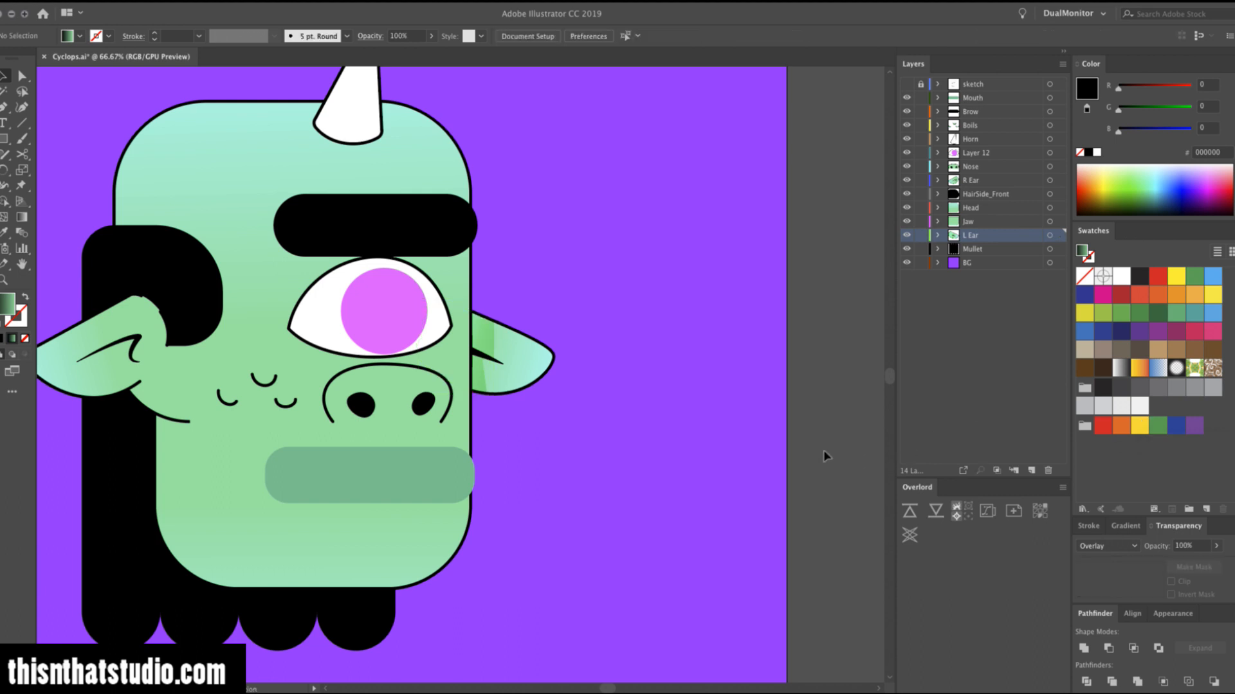
Examine the new ear shading against the whole character, then the eye and face up close.
key("z")
left_click(550, 425, "alt")
key("v")
left_click(411, 302)
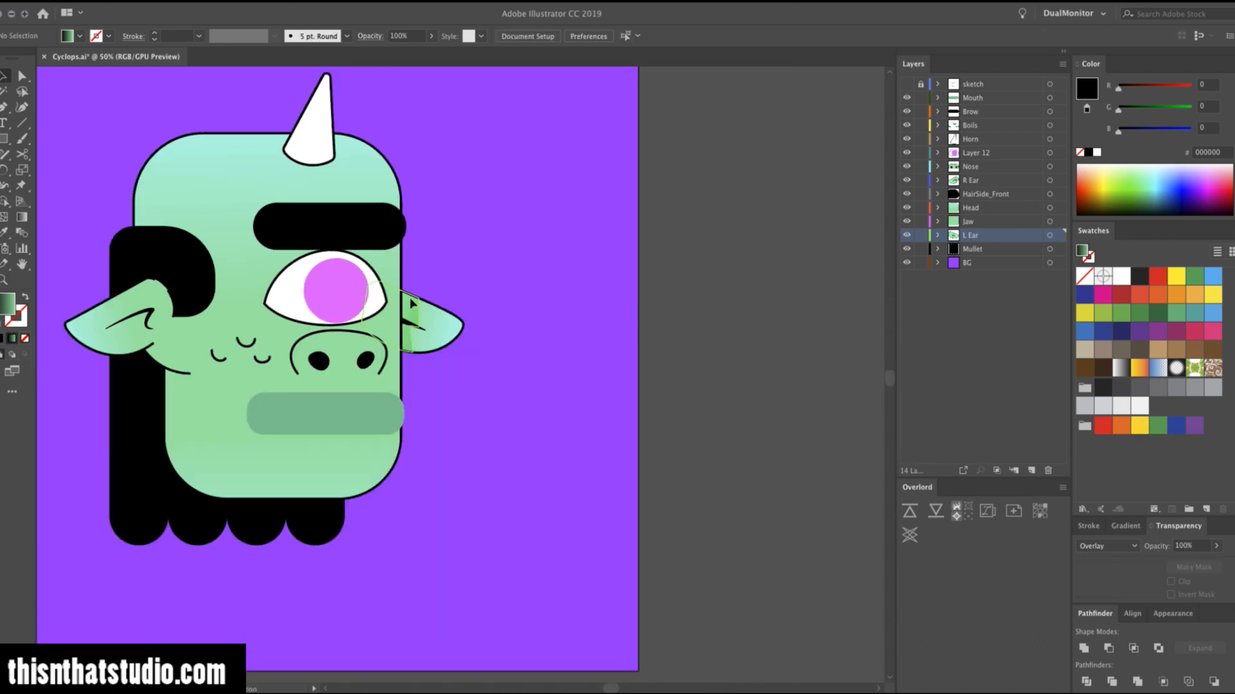
left_click(731, 404)
key("z")
left_click(214, 432, "alt")
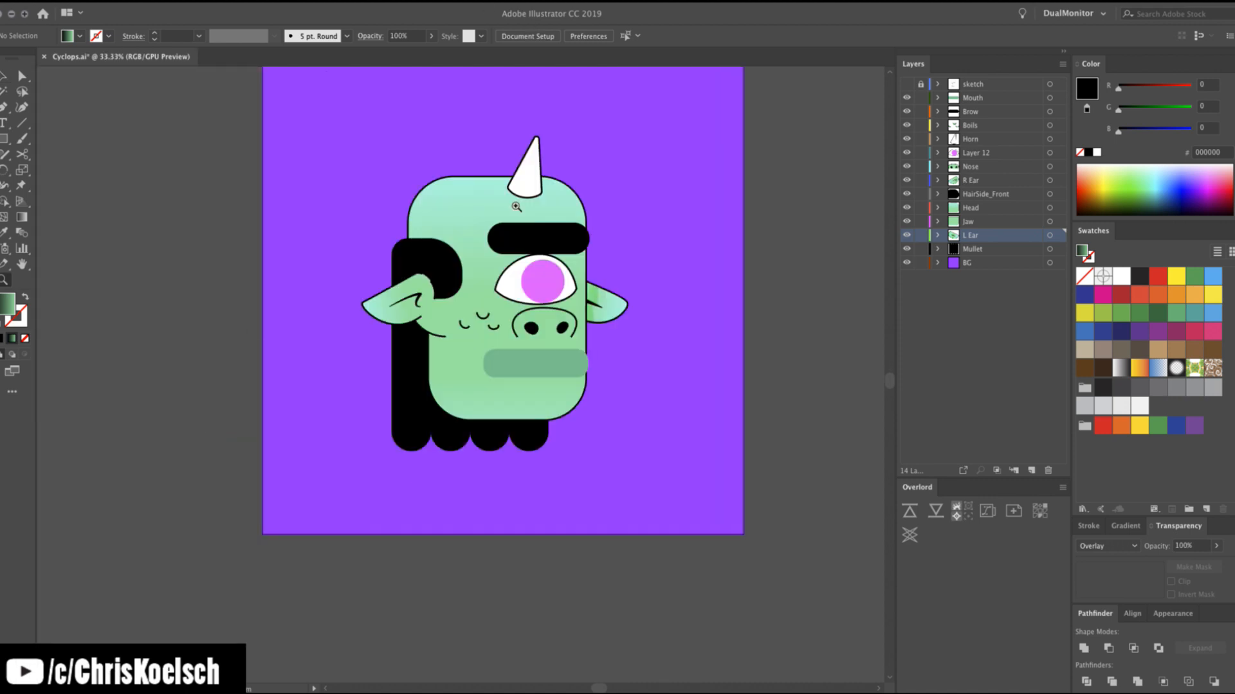
left_click(526, 320)
left_click(525, 320)
key("v")
left_click(348, 381)
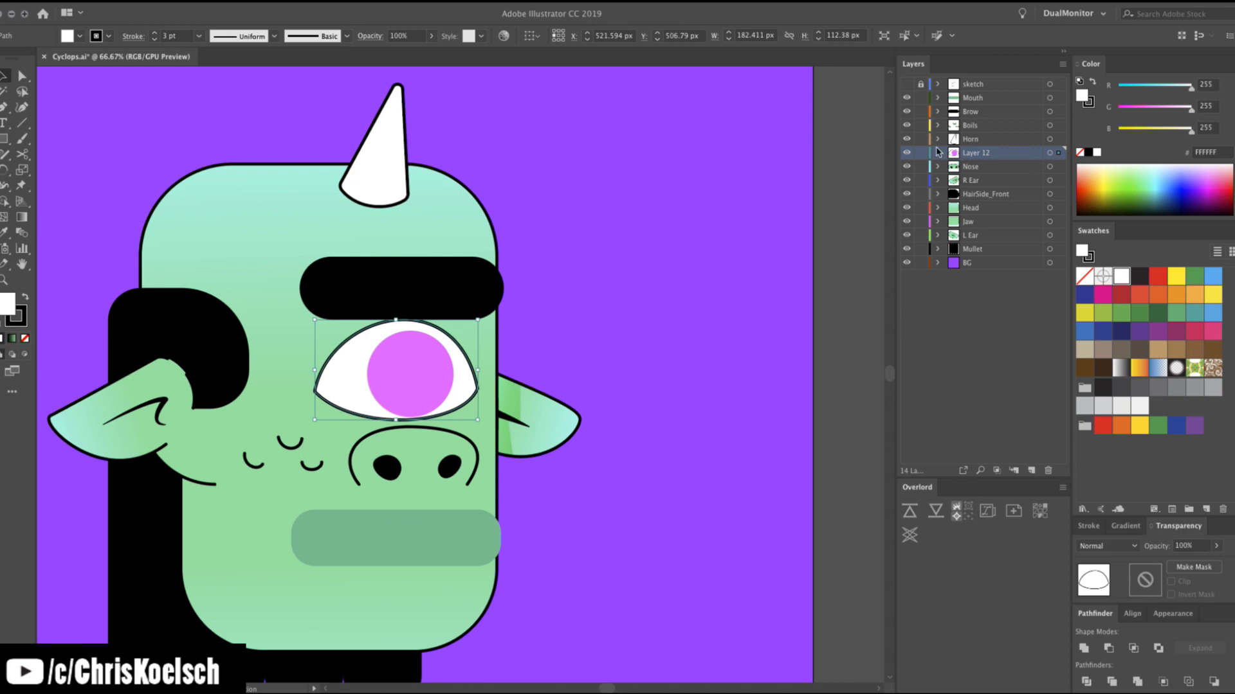
Recolor the mouth bar's stroke to purple with RGB values 161, 93, 208.
left_click(413, 536)
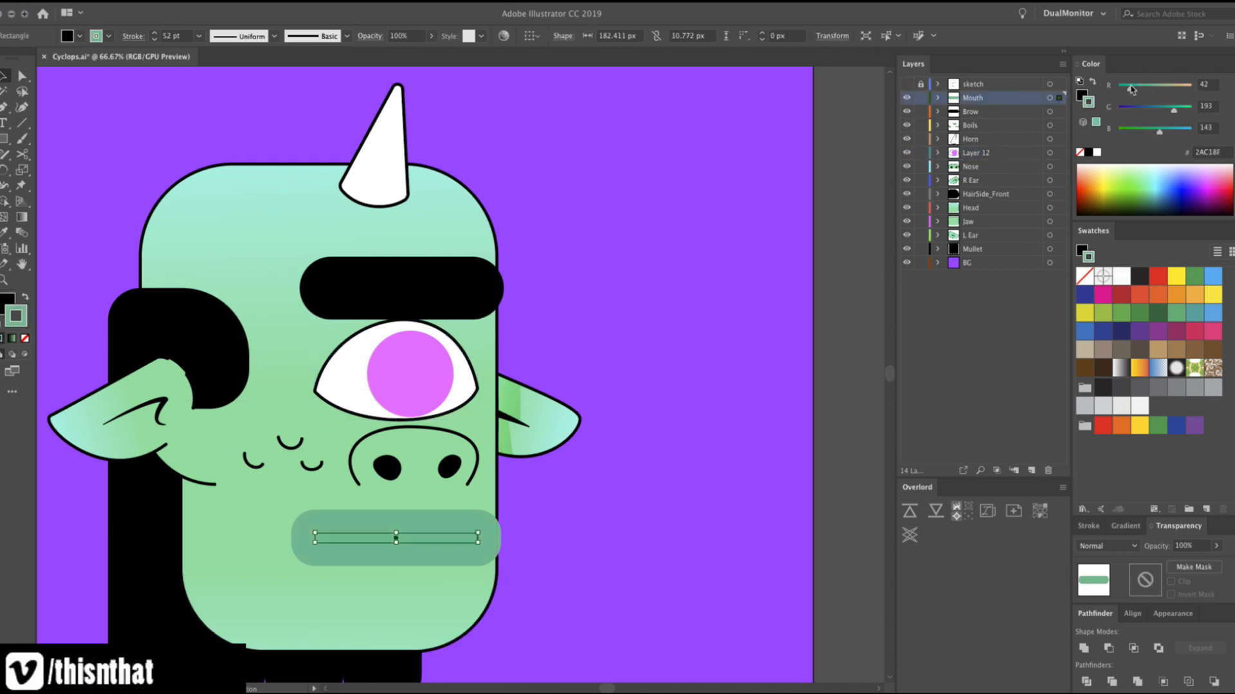
left_click_drag(1130, 86, 1127, 87)
left_click(1153, 110)
key("super+z")
left_click_drag(1160, 110, 1160, 112)
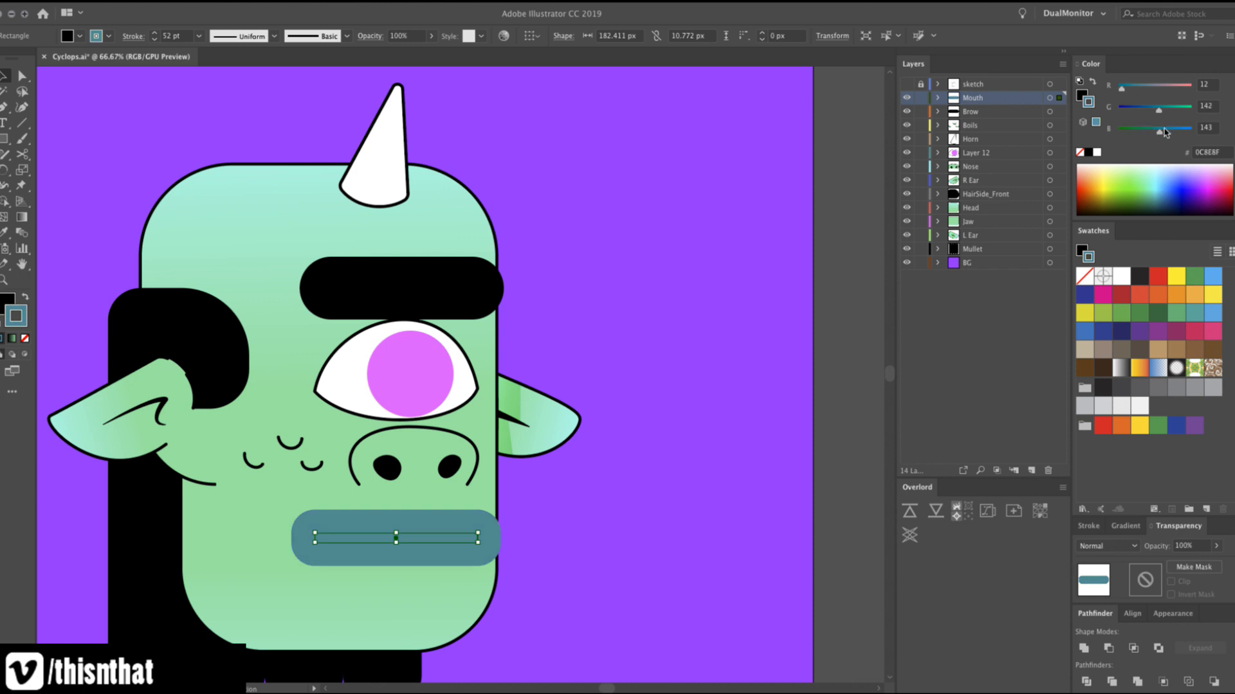
left_click_drag(1168, 133, 1139, 86)
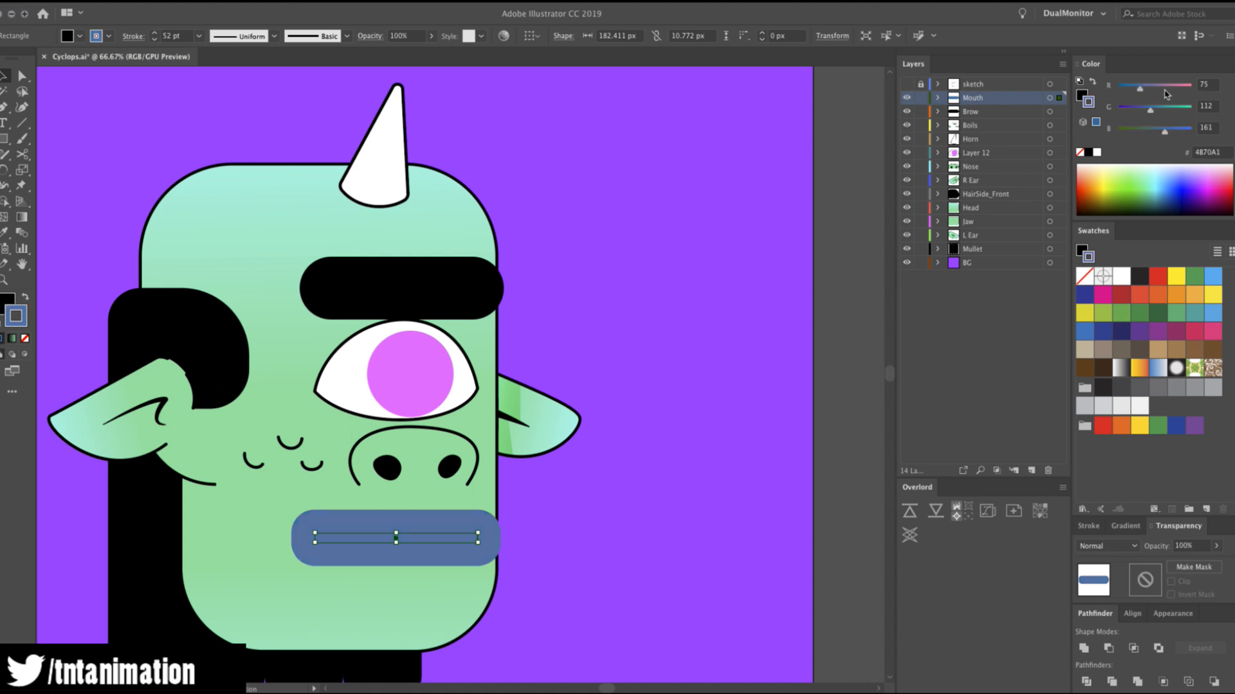
left_click(1164, 91)
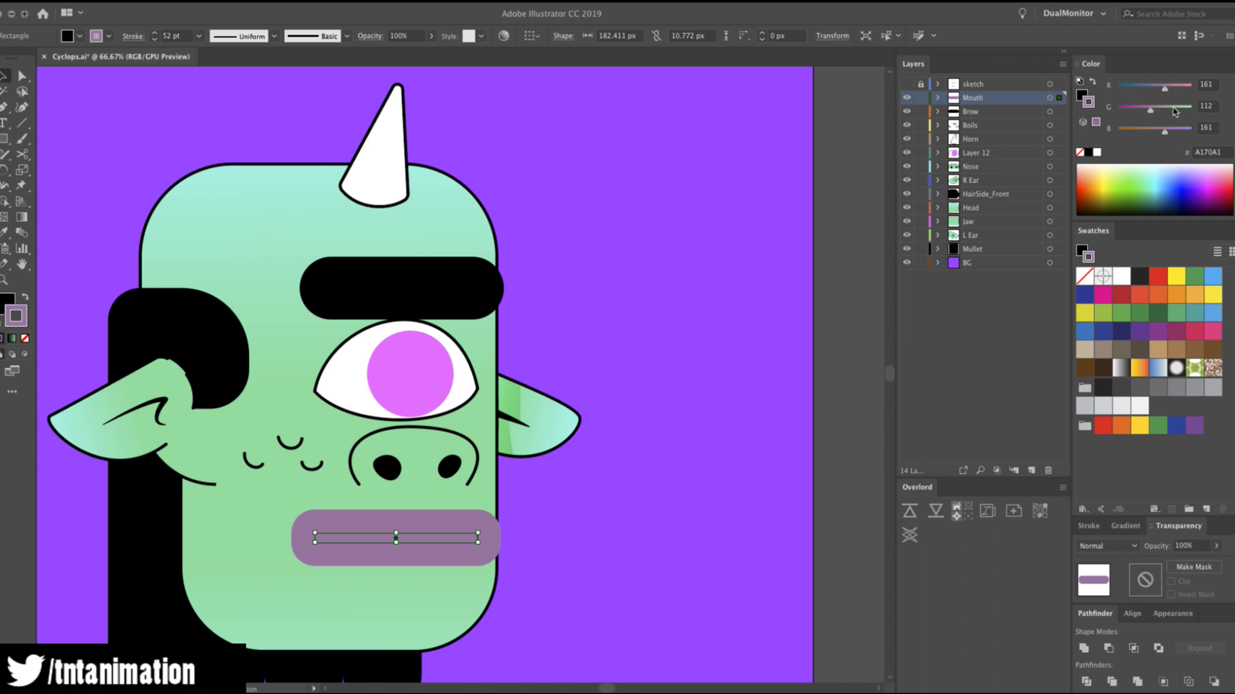
left_click(1173, 109)
left_click(1139, 109)
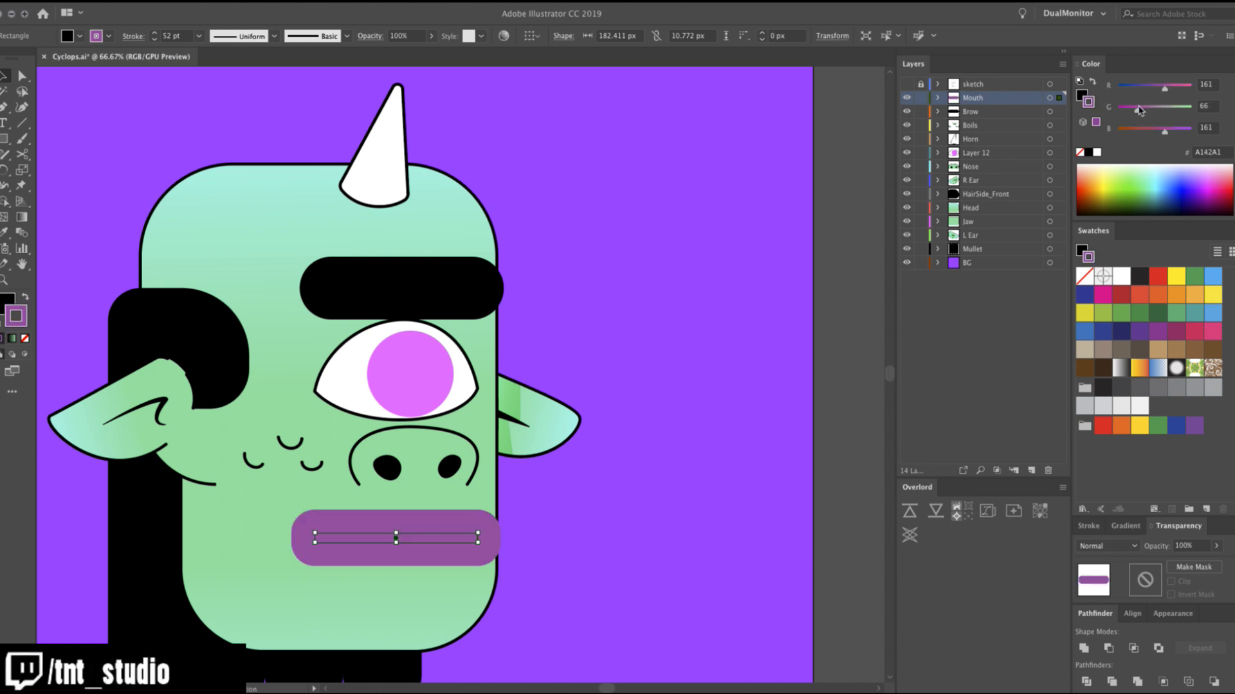
left_click_drag(1139, 111, 1148, 109)
left_click(1177, 129)
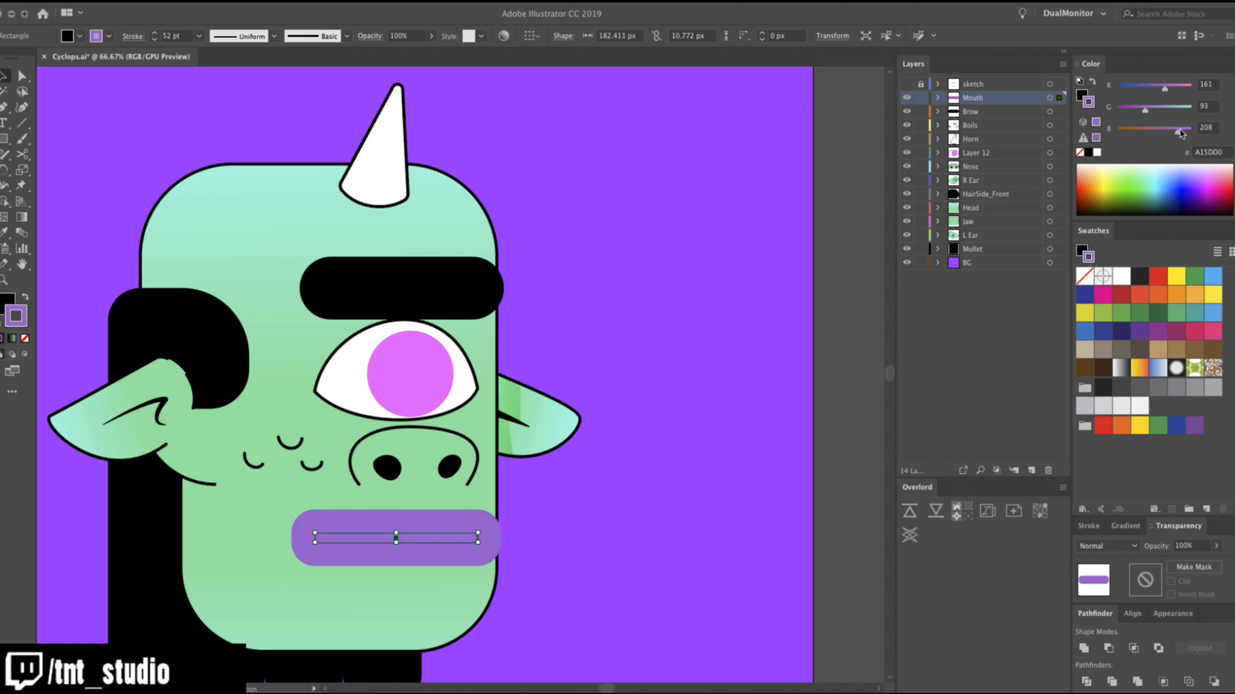
Recolour the mouth bar's stroke to a teal green with red 0 and green 186.
left_click(1157, 110)
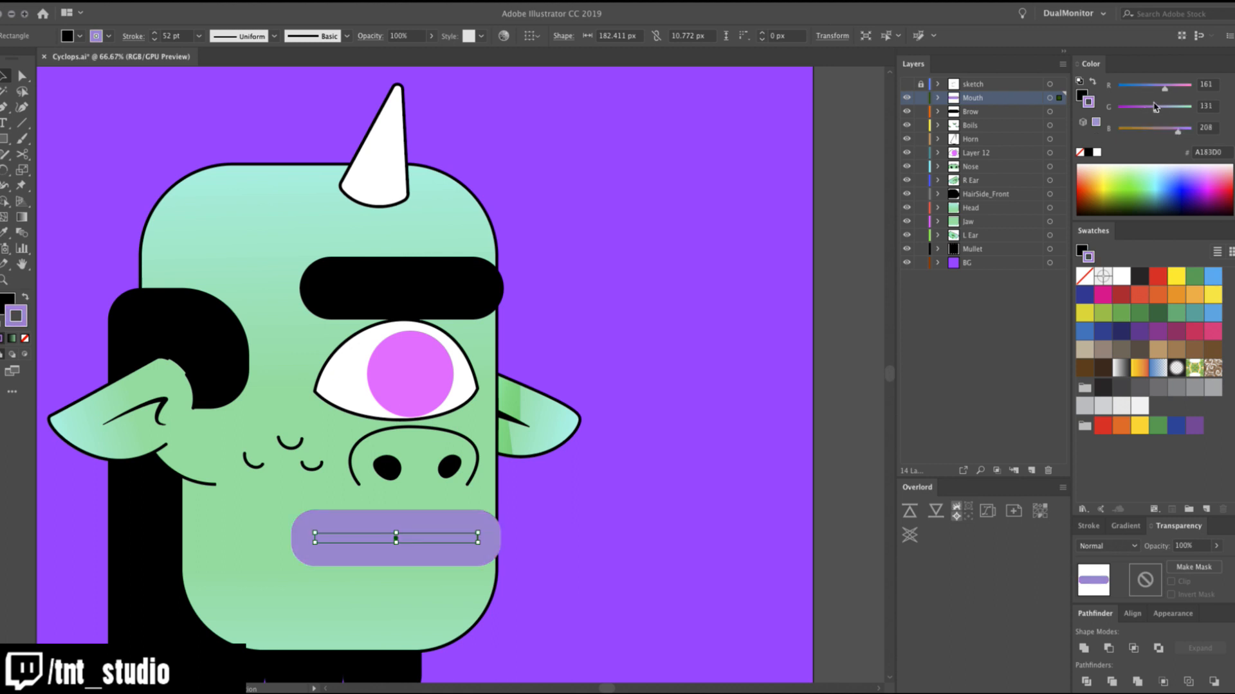
left_click(1187, 112)
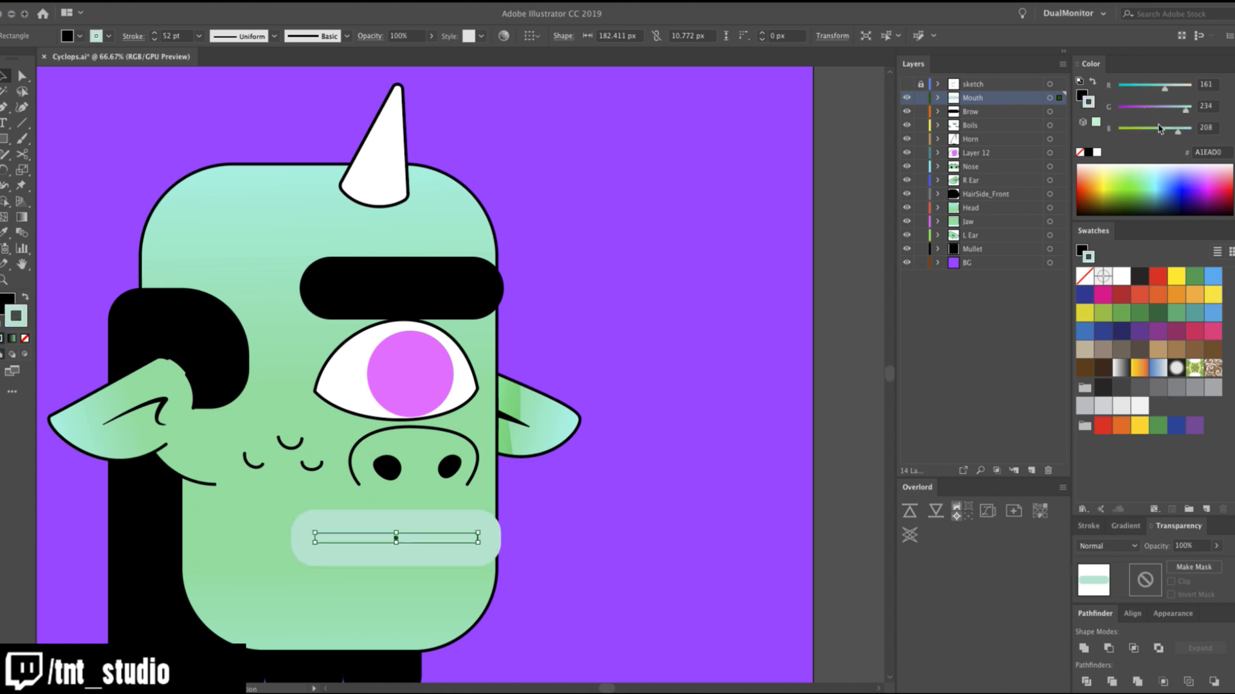
left_click(1126, 86)
left_click(1161, 111)
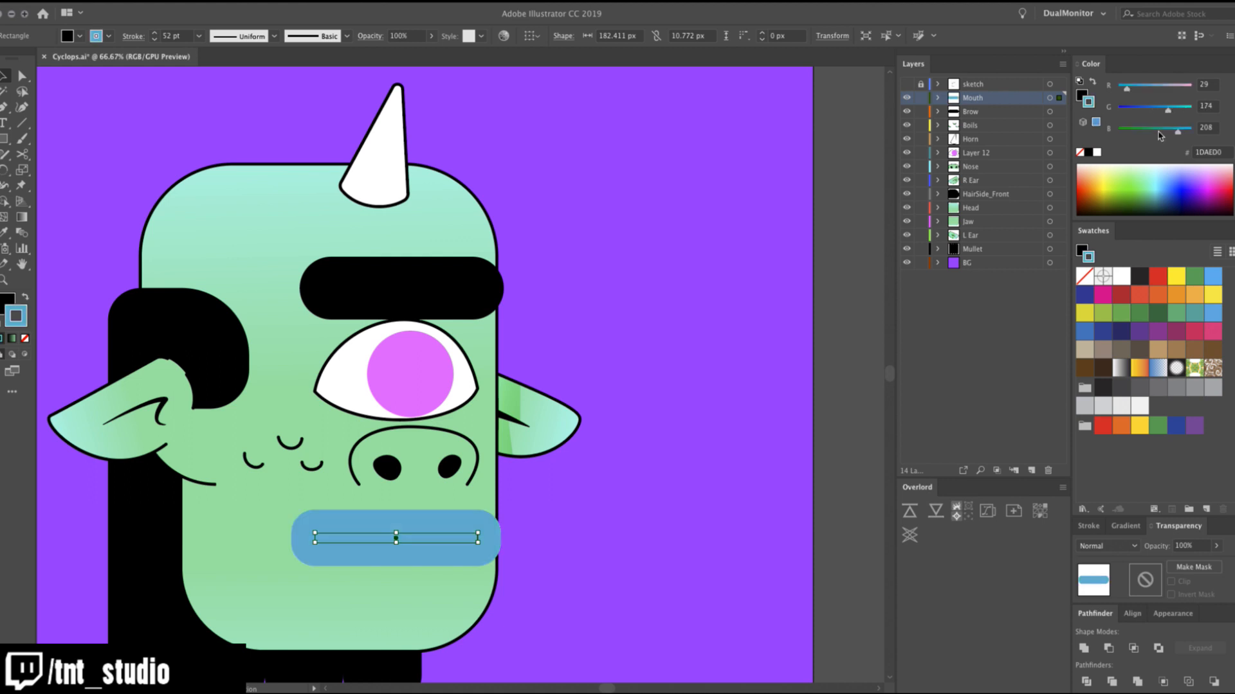
left_click(1162, 130)
left_click_drag(1161, 131, 1182, 113)
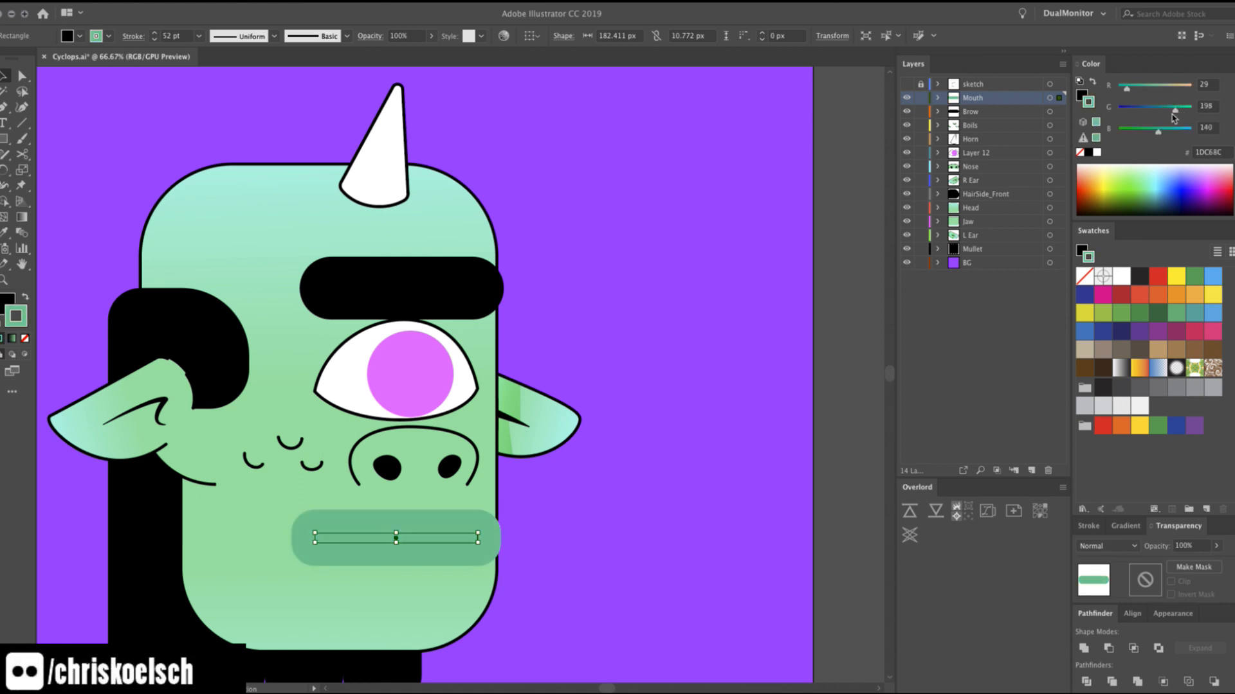
left_click_drag(1119, 86, 1121, 91)
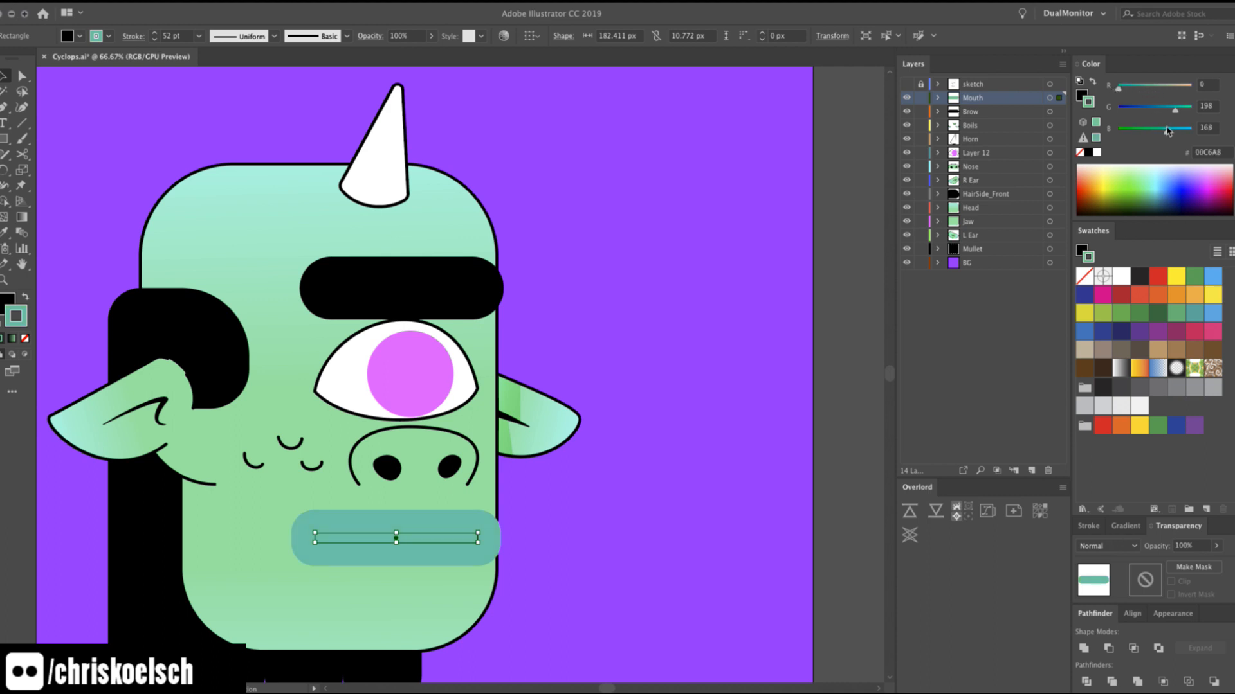
left_click_drag(1174, 111, 1172, 114)
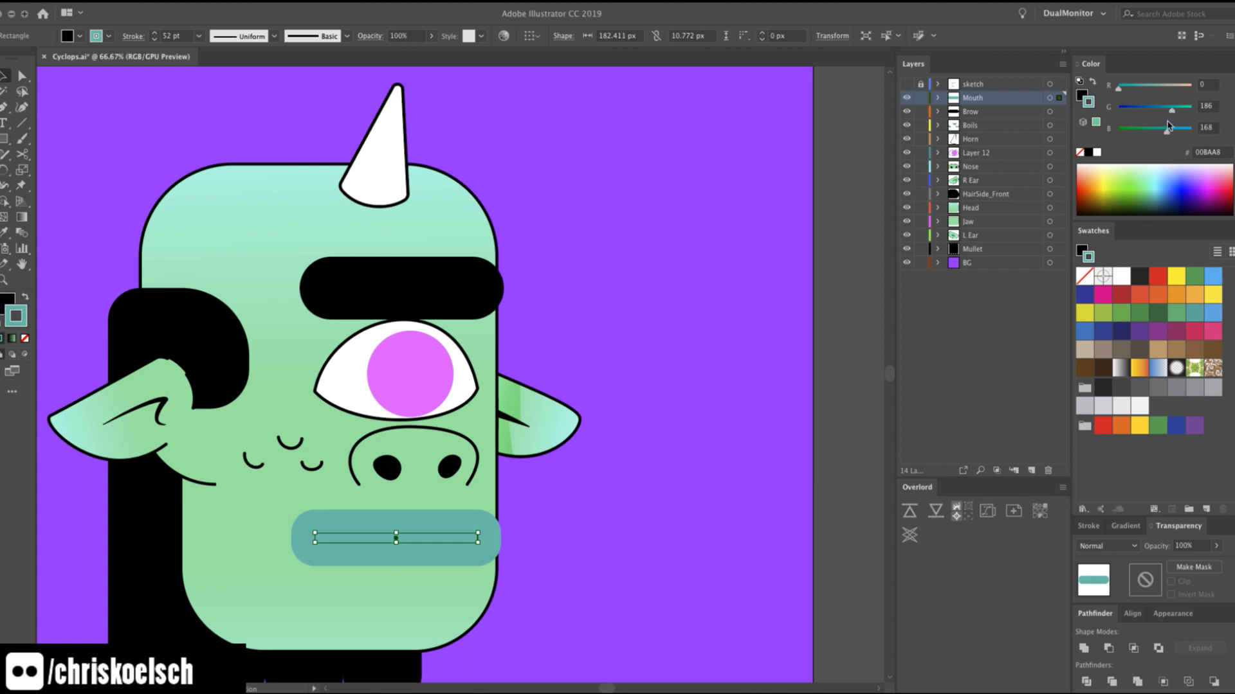
left_click(790, 187)
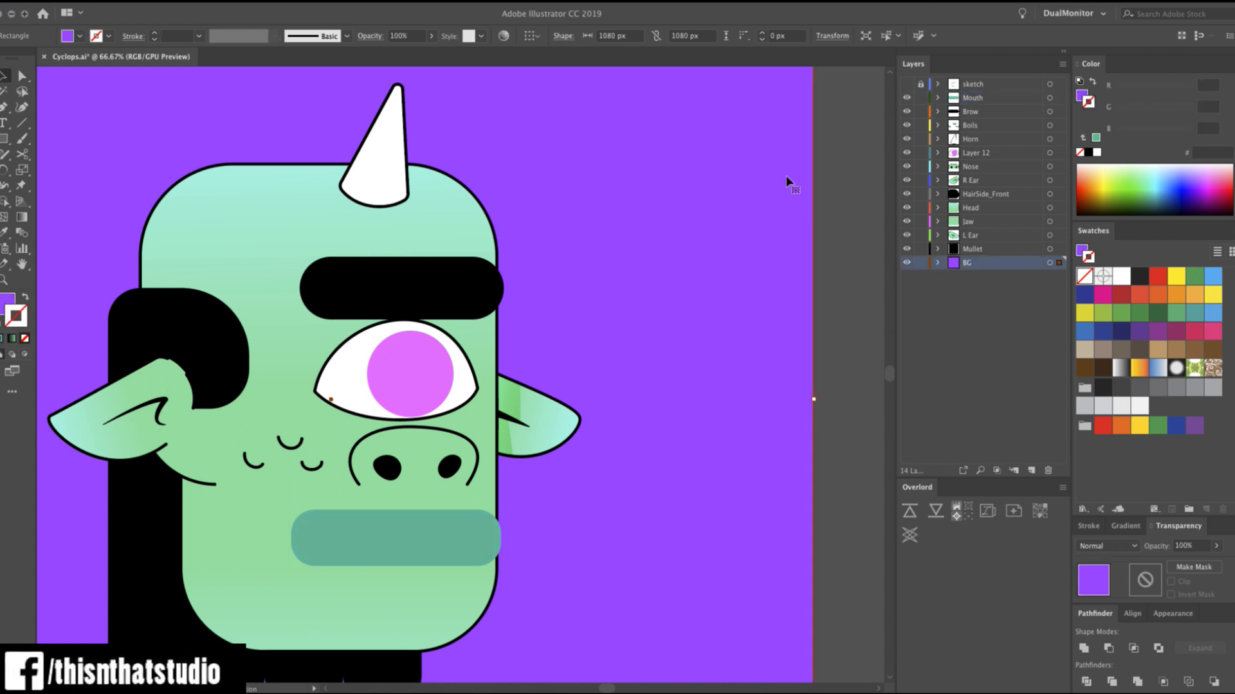
Move the pink iris circle, in its original position, onto a new layer directly above Layer 12.
left_click(978, 153)
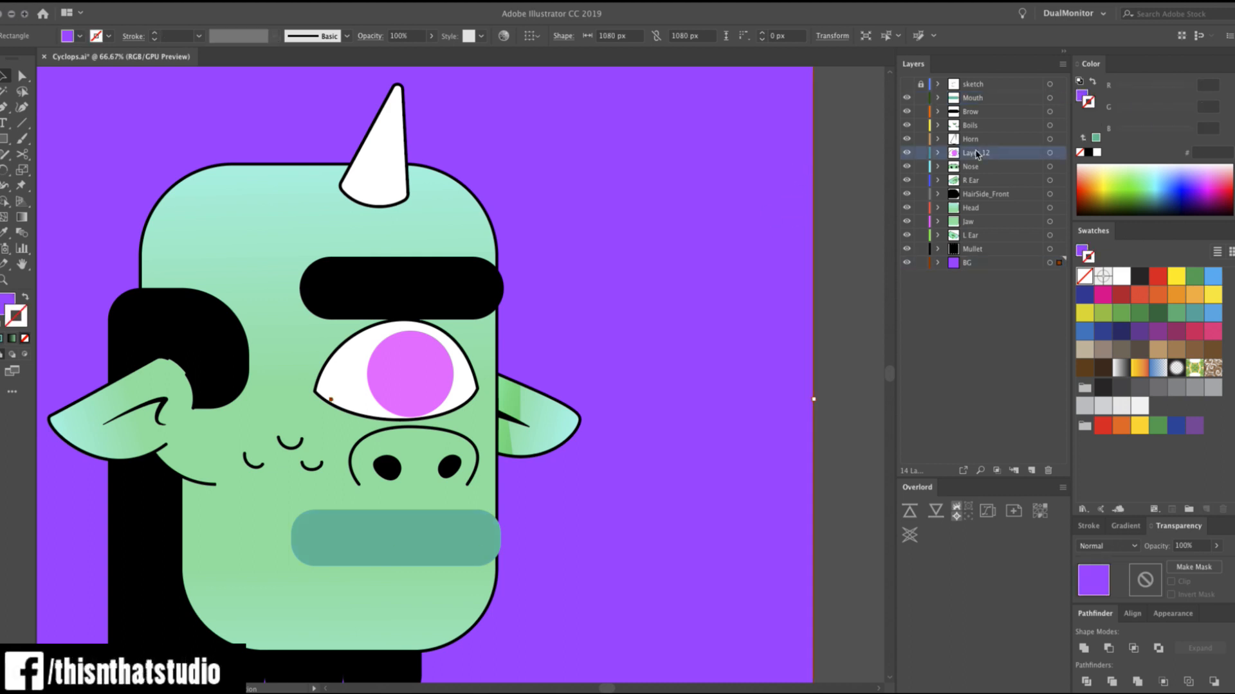
left_click(418, 370, "super")
left_click(430, 369)
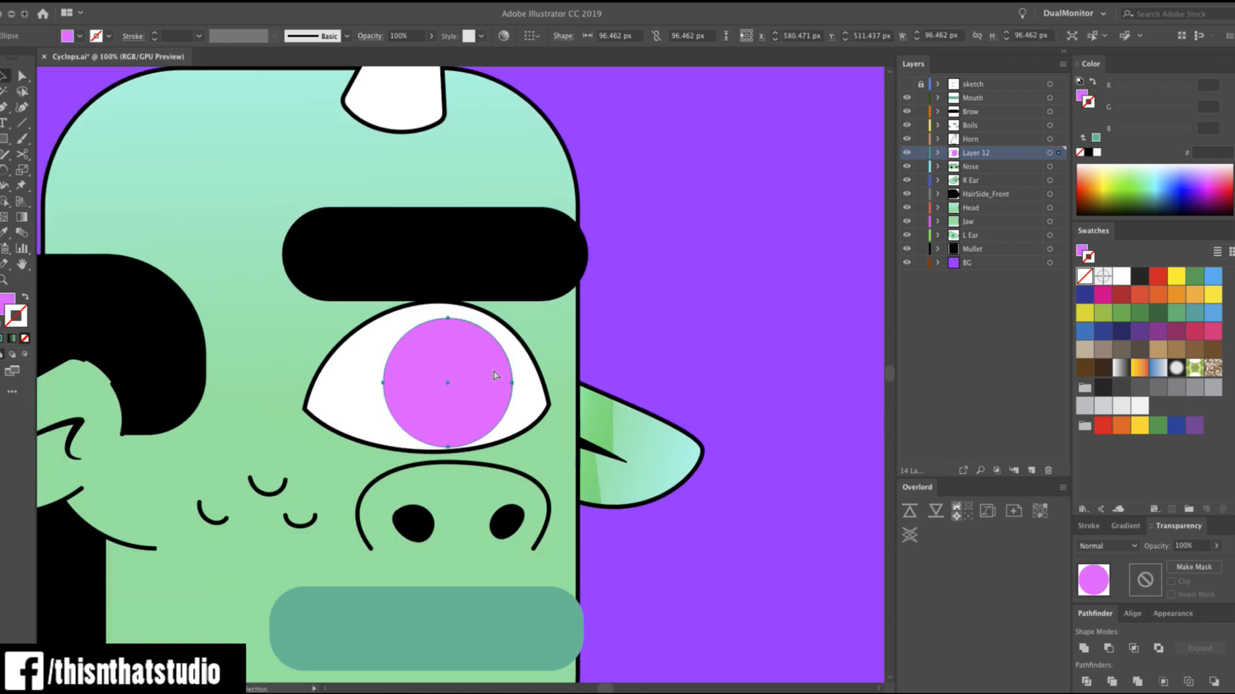
key("super+x")
left_click(1030, 470)
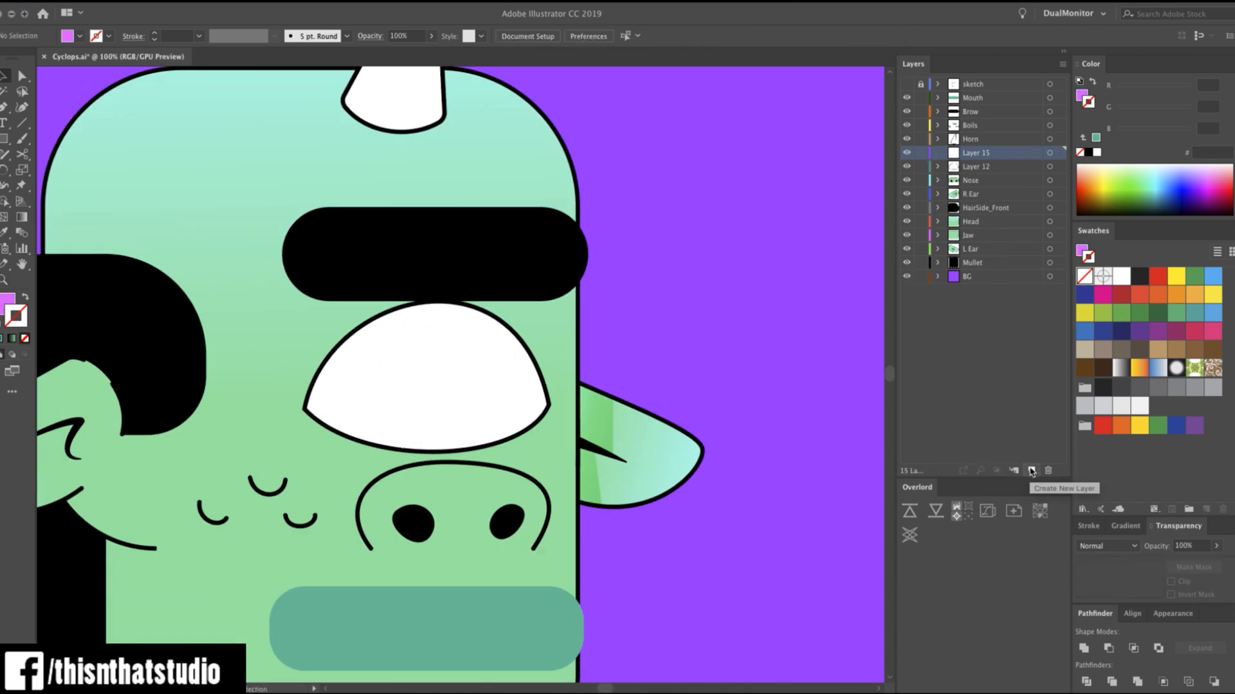
key("super+f")
Duplicate the white eye shape in place onto a new layer named EyeLine, with no fill on the copy.
left_click(526, 347)
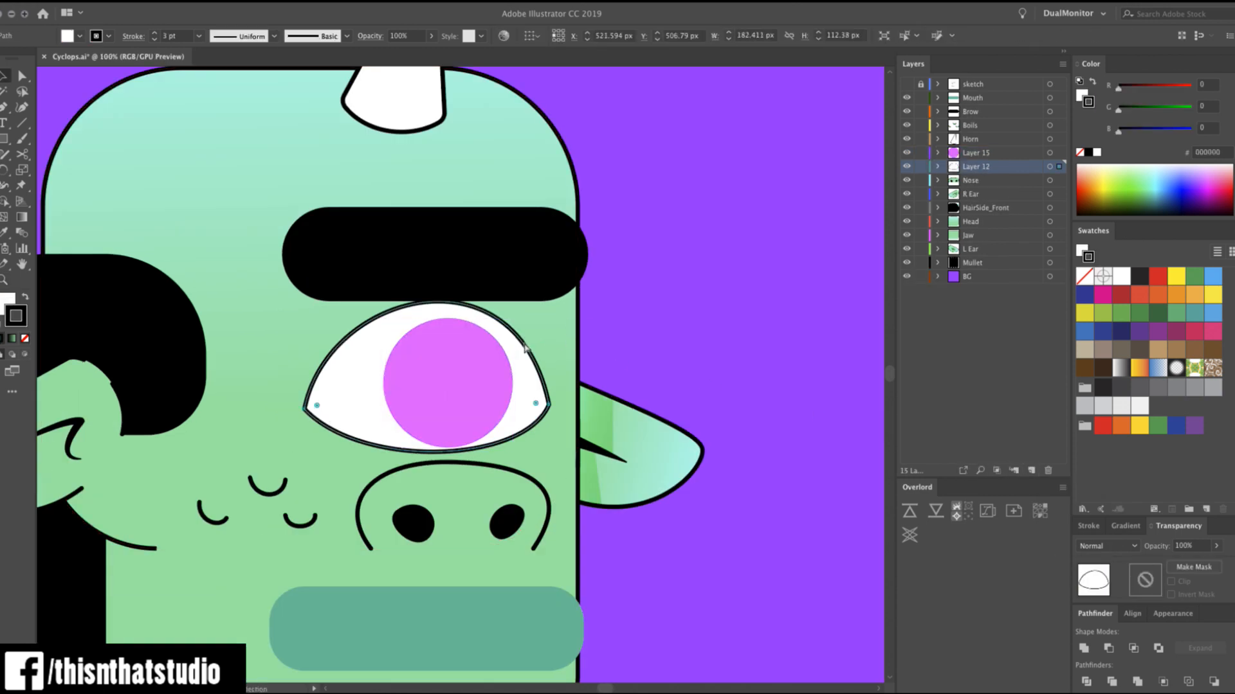
key("super+x")
key("super+f")
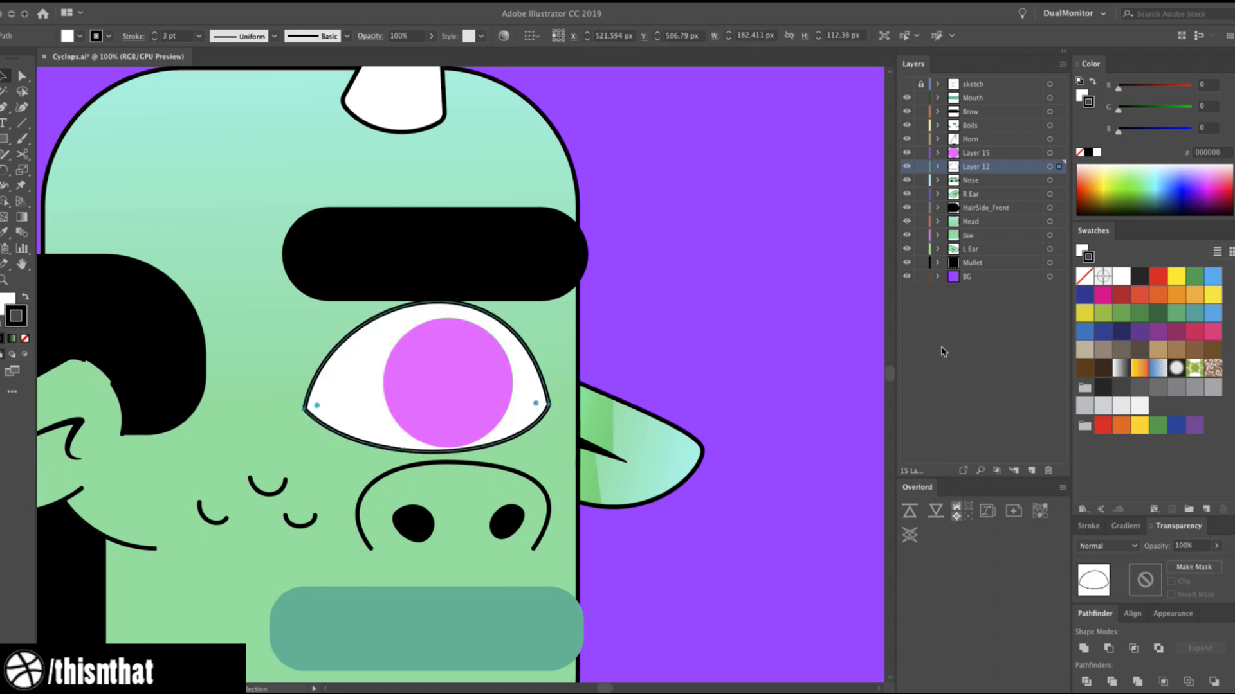
left_click(1031, 470)
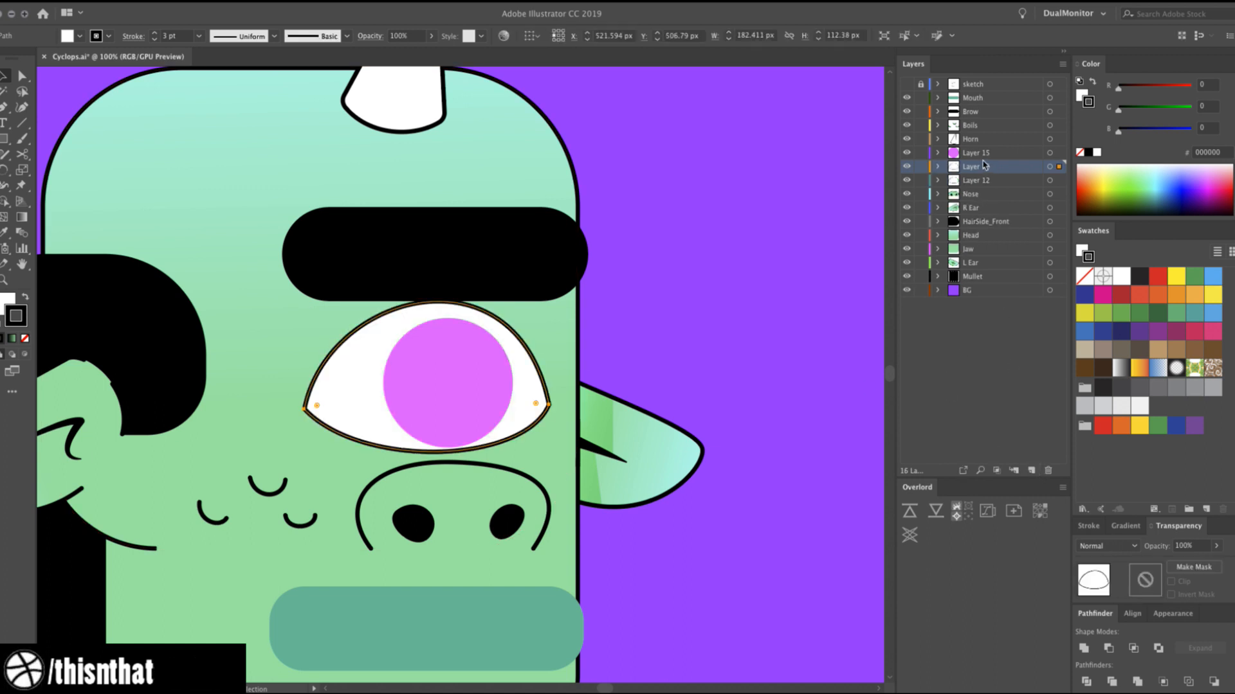
left_click(1081, 152)
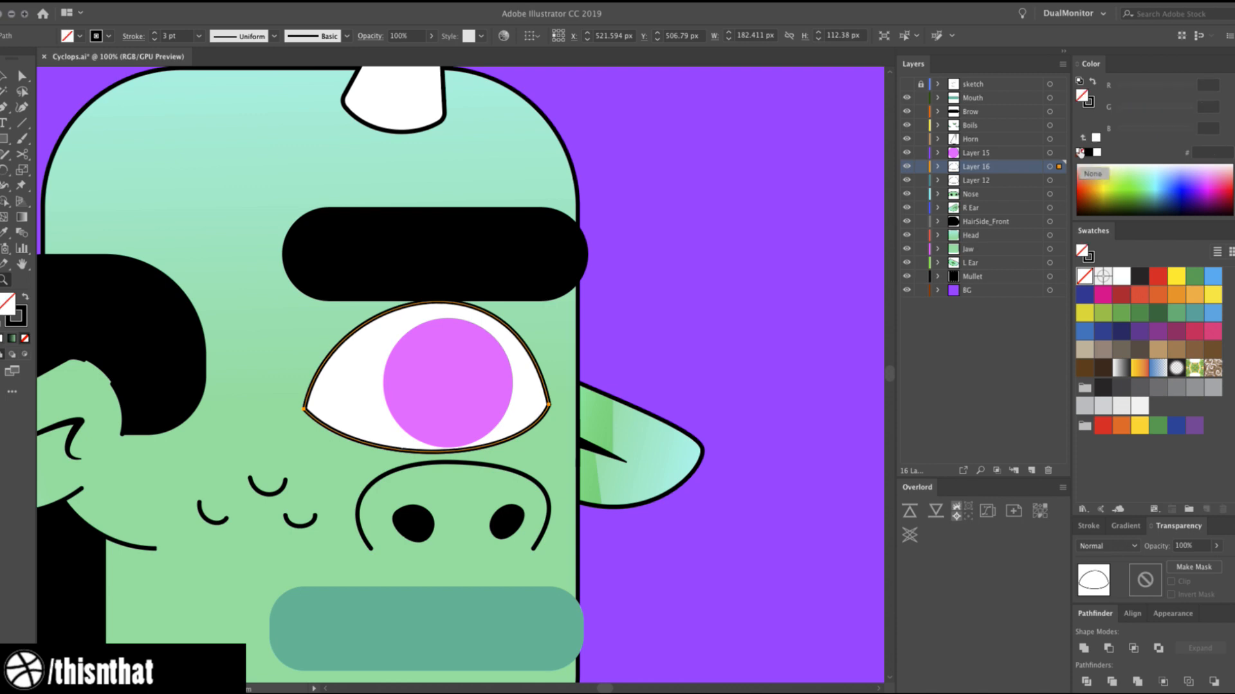
double_click(974, 167)
type("E")
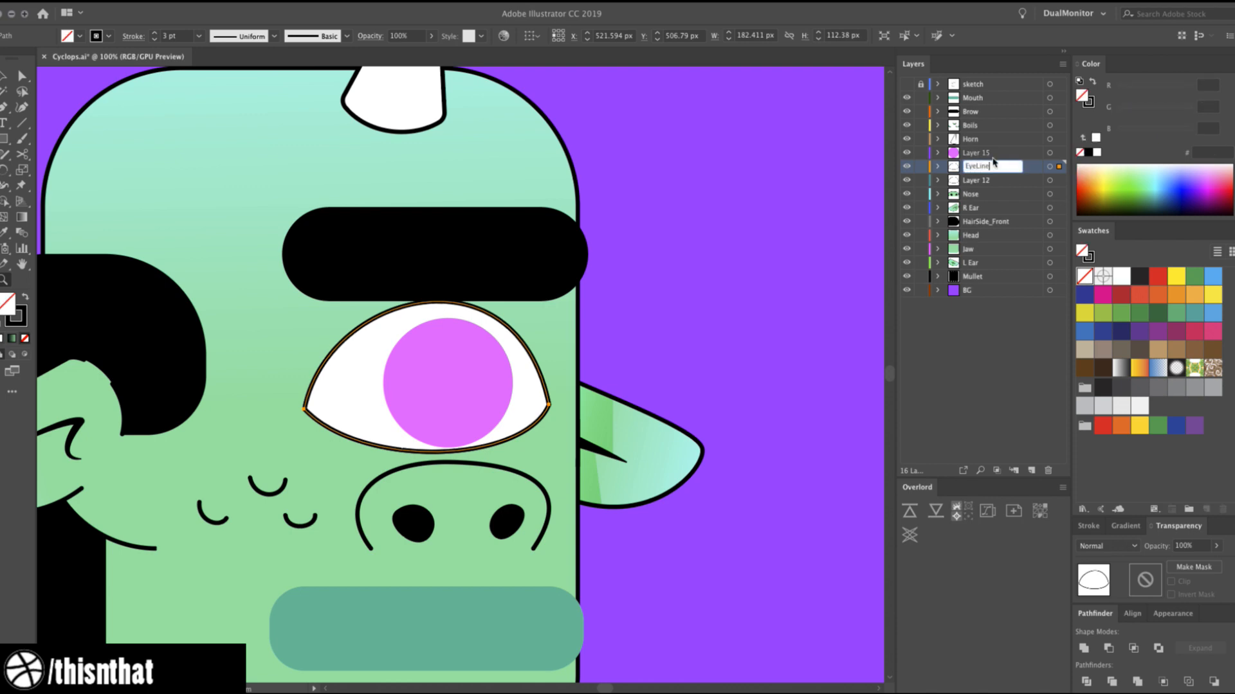
type("yeLine")
Rename Layer 12 as Eyeball and remove the stroke from its white eye shape.
double_click(976, 180)
type("EyeBall")
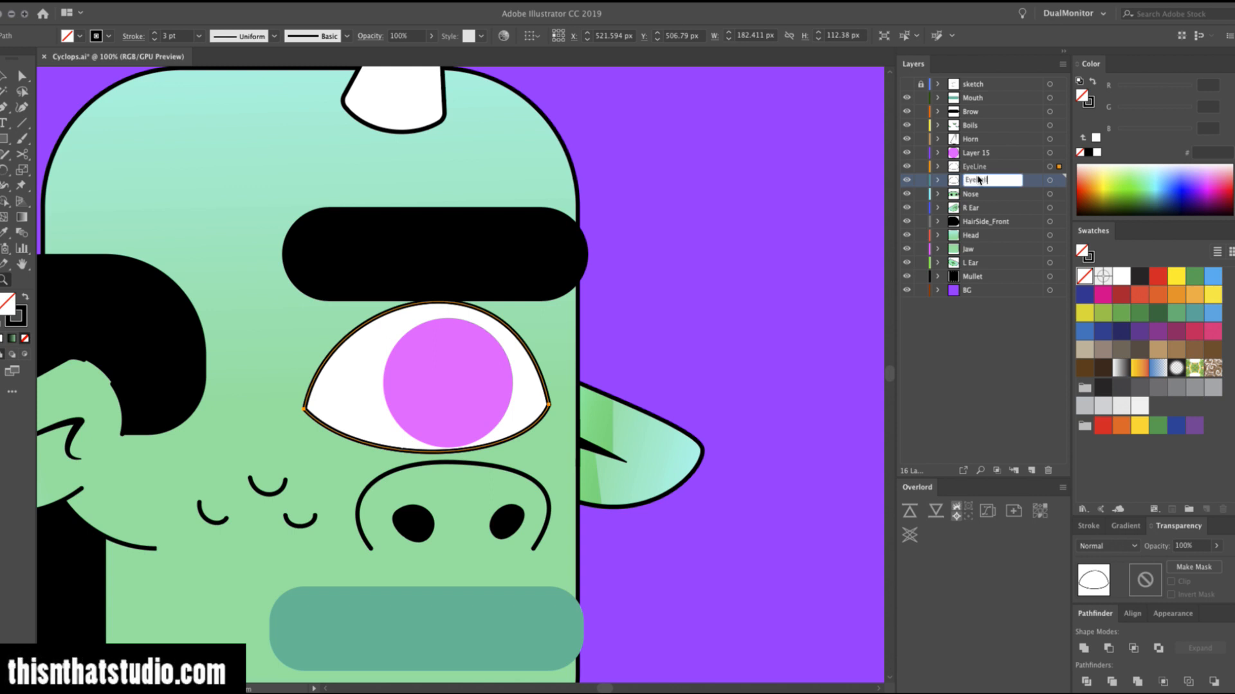
key("Return")
left_click(524, 413)
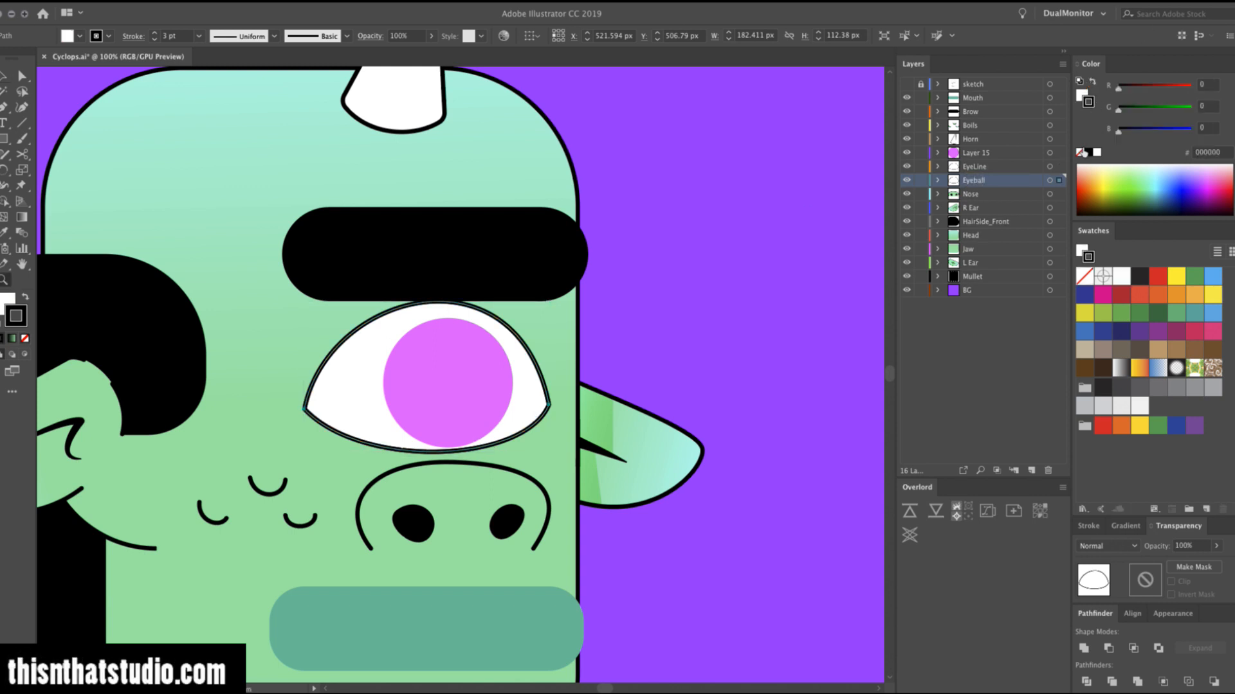
key("slash")
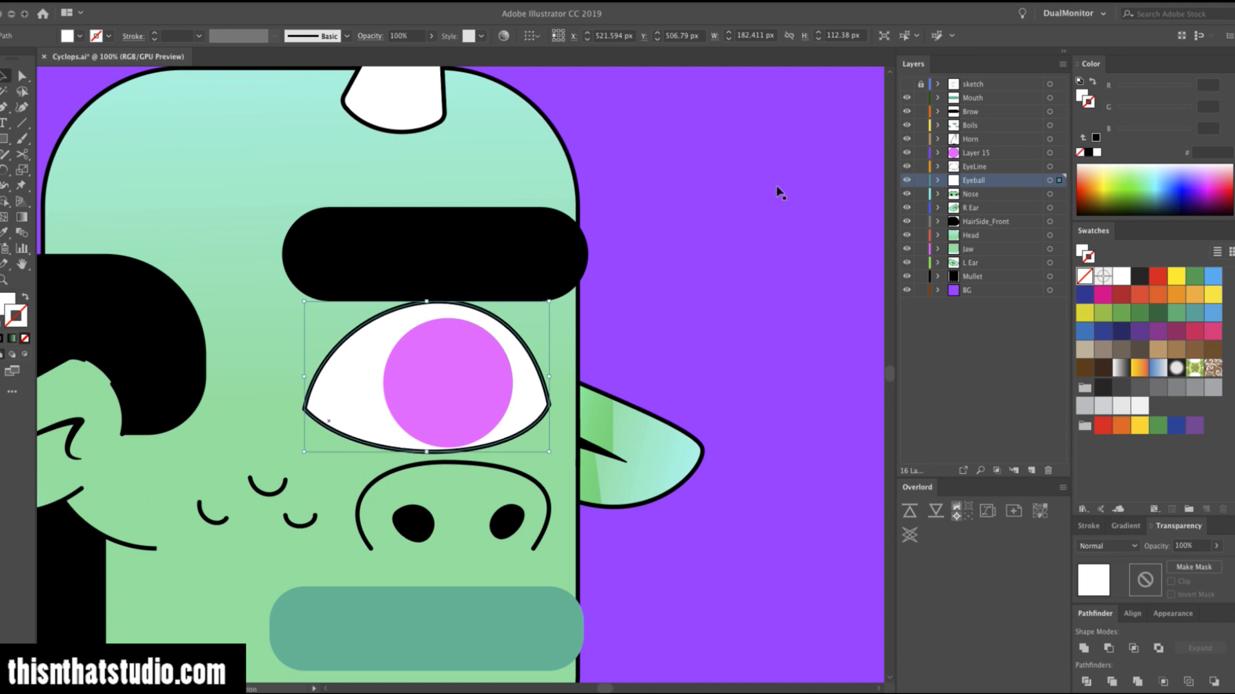
Move the pink circle's layer between EyeLine and Eyeball and rename it Iris.
left_click_drag(982, 154, 974, 167)
double_click(975, 167)
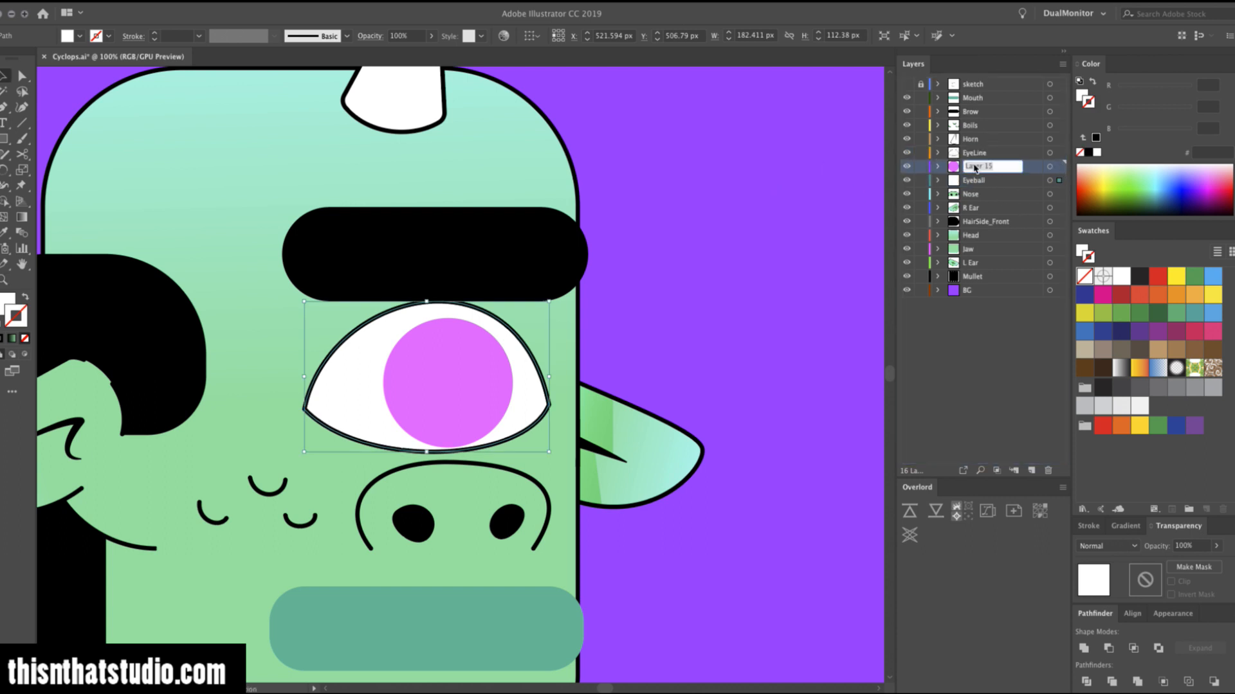
type("Iris")
key("Return")
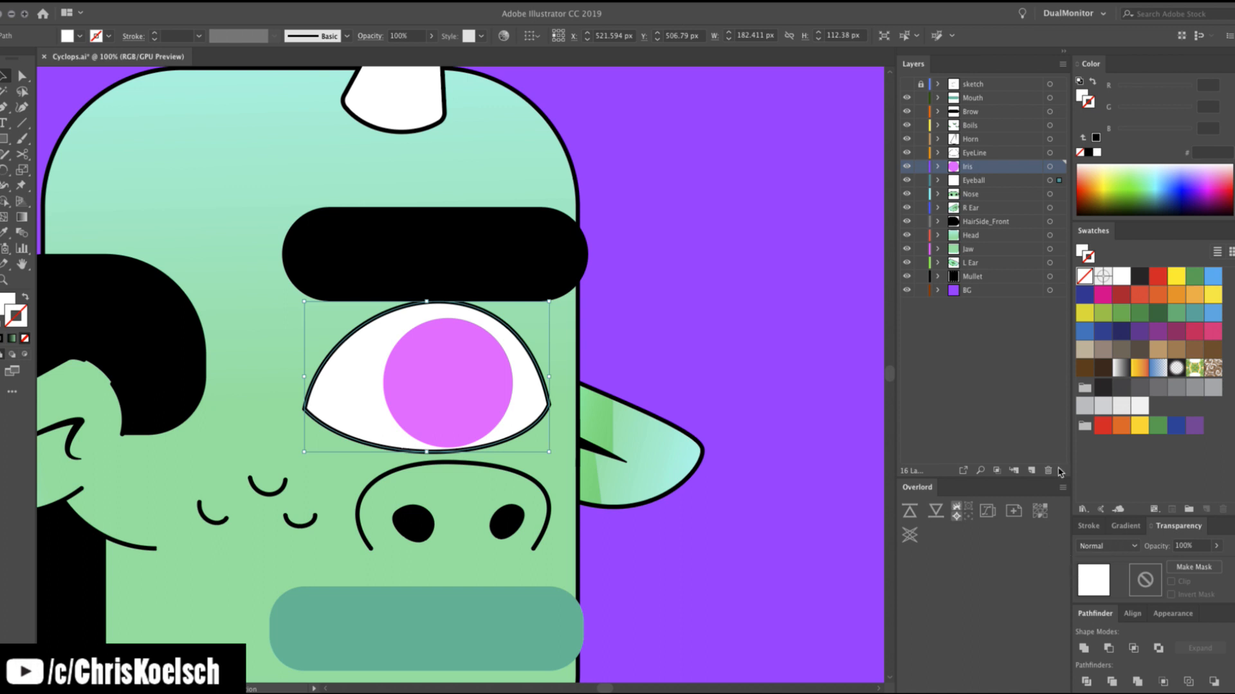
Add a layer above Iris and create a black, strokeless pupil about 47 px wide from a copy of the iris circle.
left_click(1032, 471)
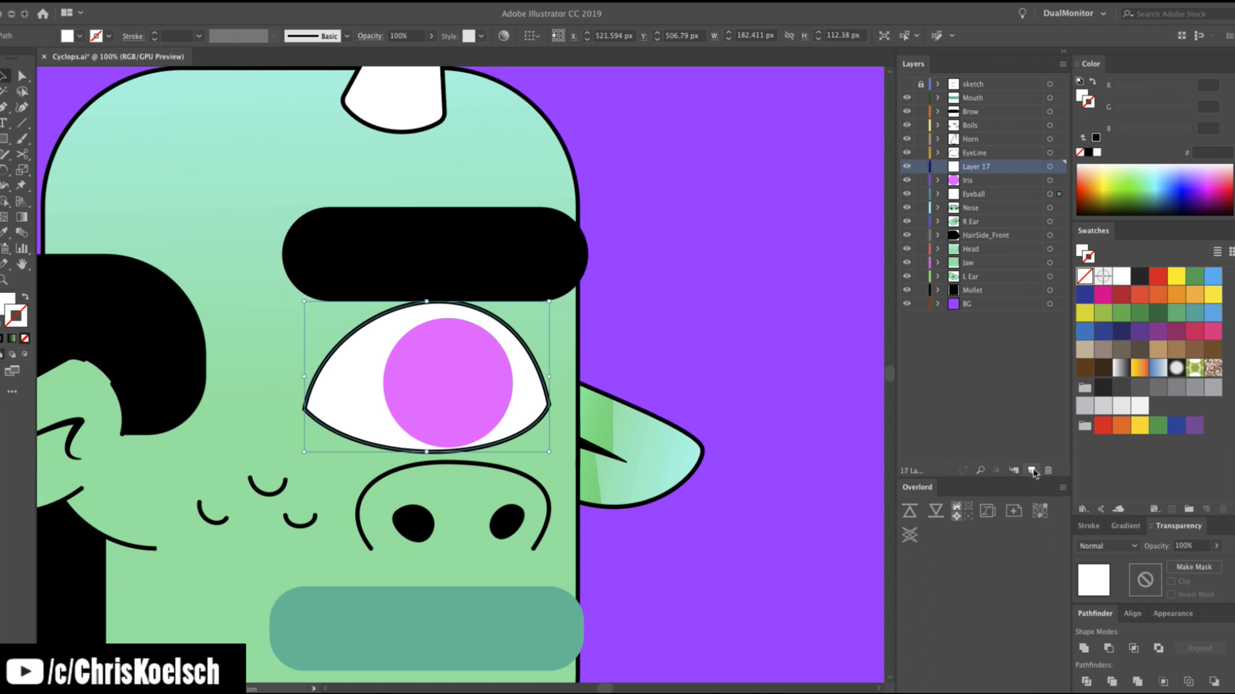
left_click(475, 376)
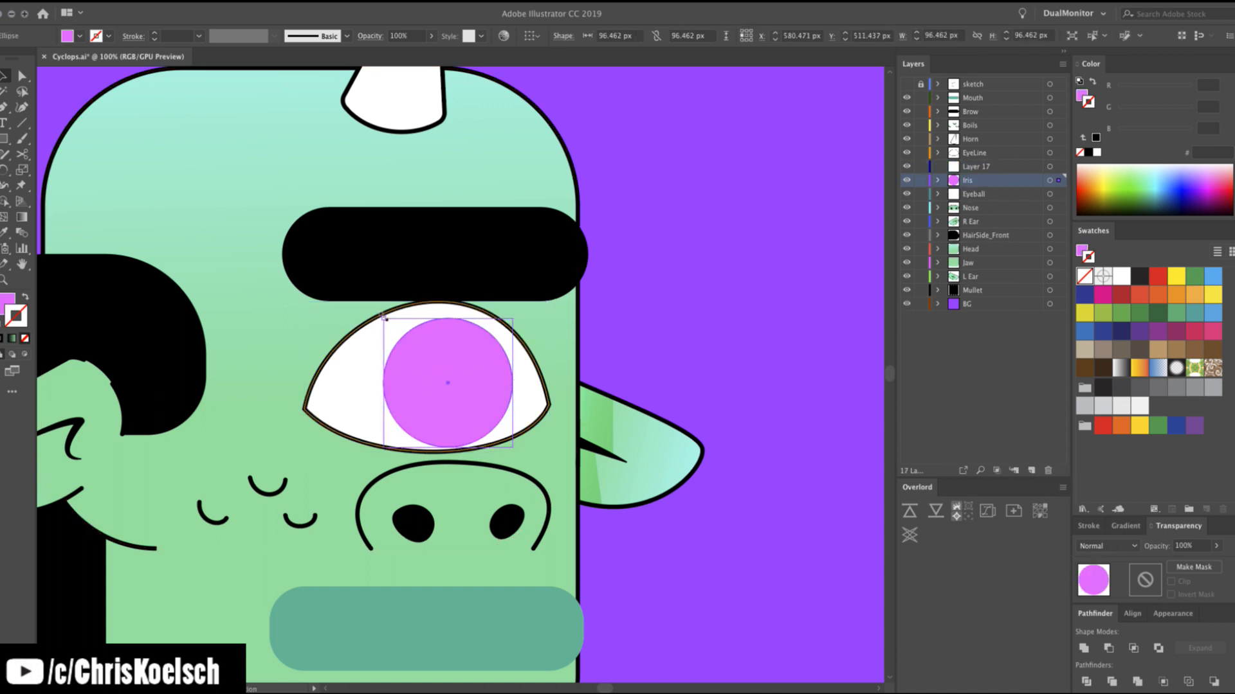
mouse_move(385, 318)
left_mouse_down()
mouse_move(435, 380)
mouse_move(449, 384)
mouse_move(444, 367)
mouse_move(454, 381)
left_mouse_up()
key("i")
left_click(476, 248)
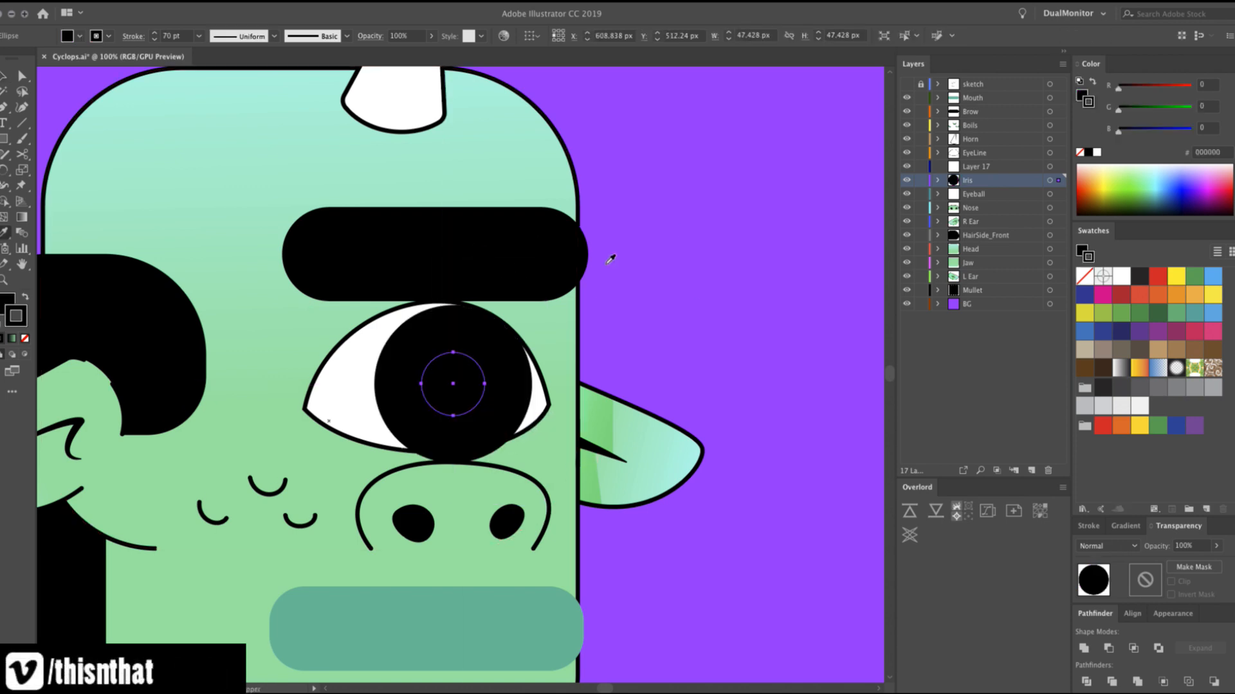
key("slash")
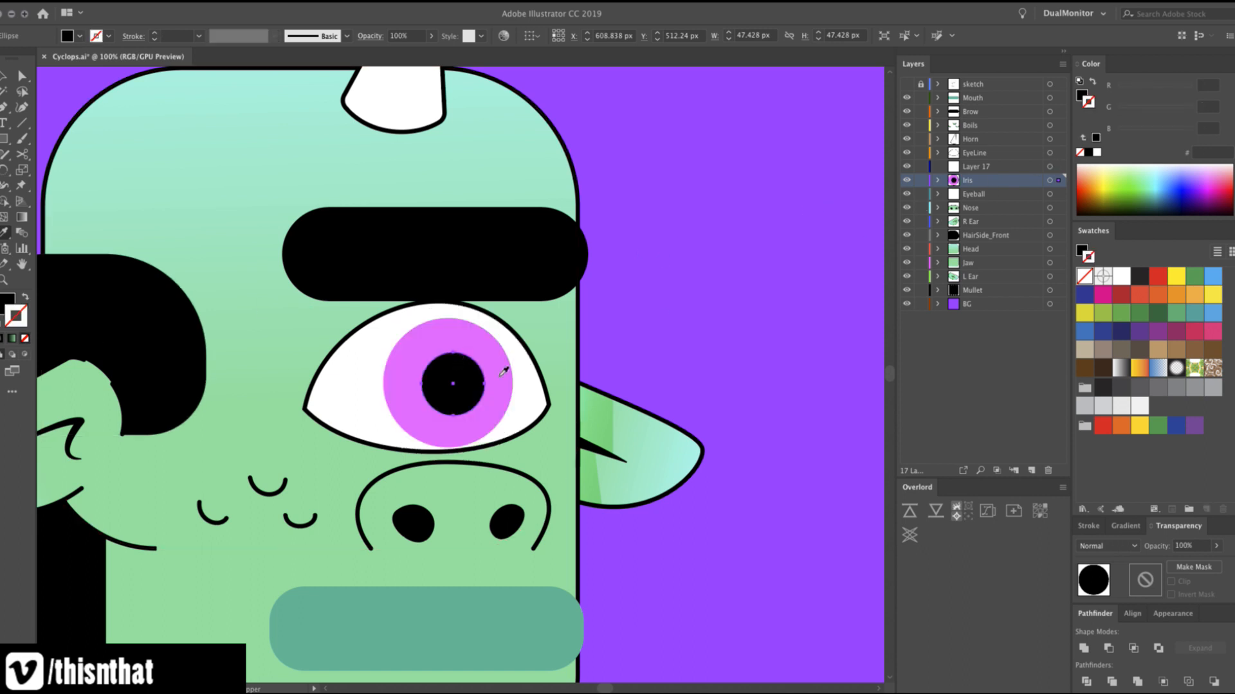
Shrink the pupil to about 46 px, align it centrally with the iris, and shift both slightly up and left in the eye.
key("v")
left_click_drag(486, 414, 458, 378)
left_click(501, 353, "shift")
left_click(571, 40)
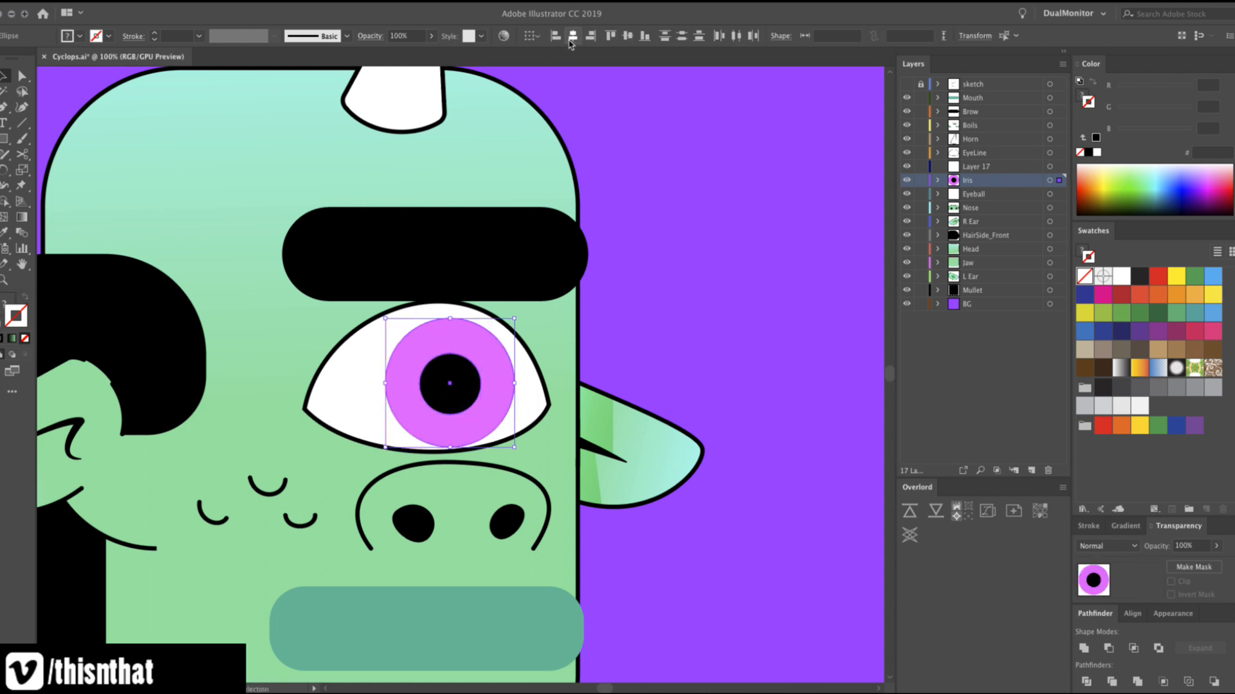
left_click_drag(486, 375, 476, 369)
left_click(989, 324)
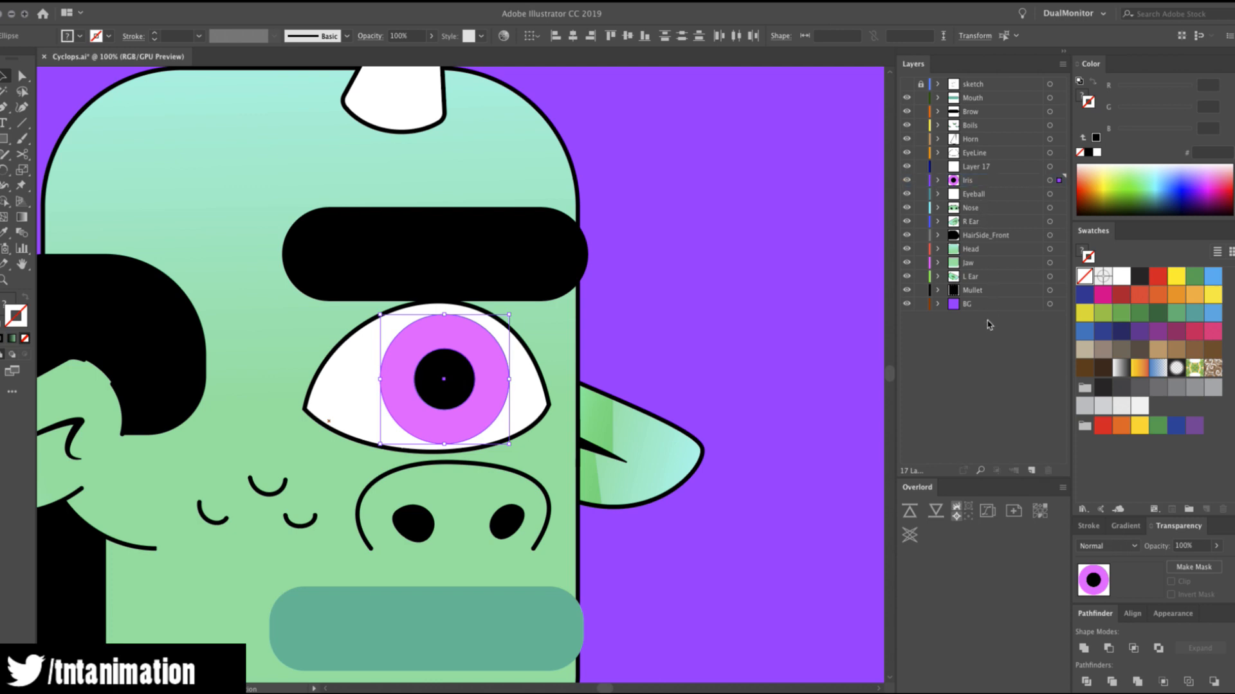
double_click(964, 181)
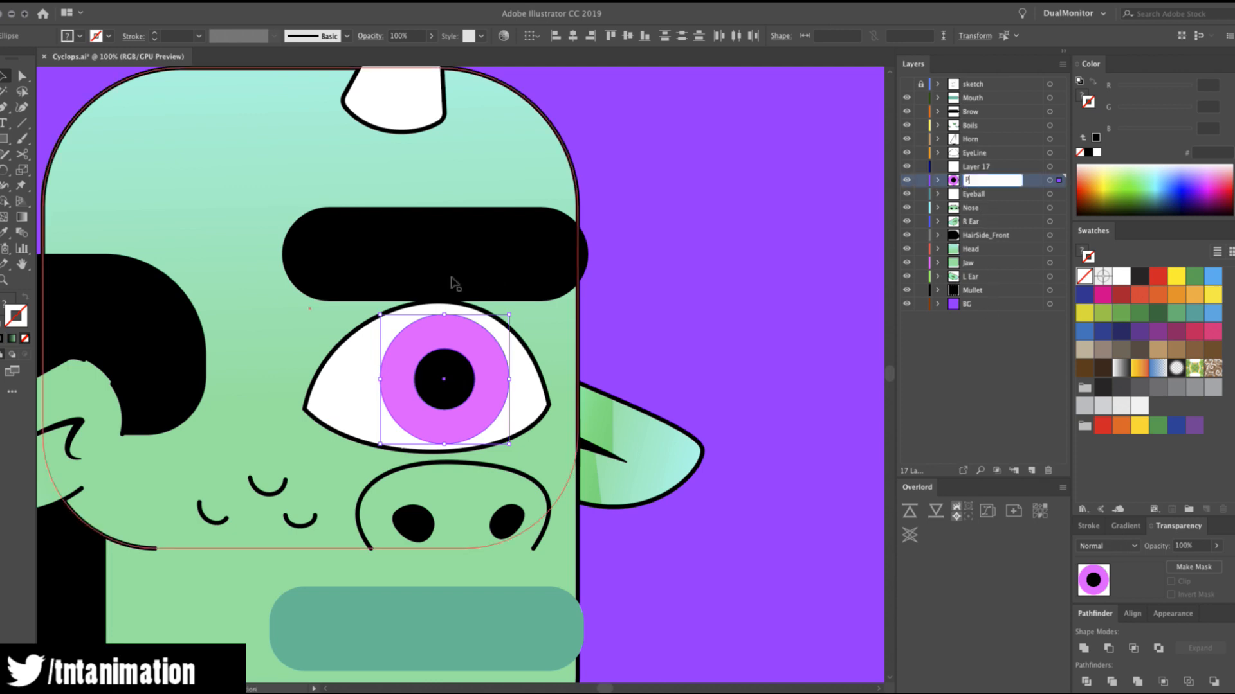
type("Pupil")
key("Return")
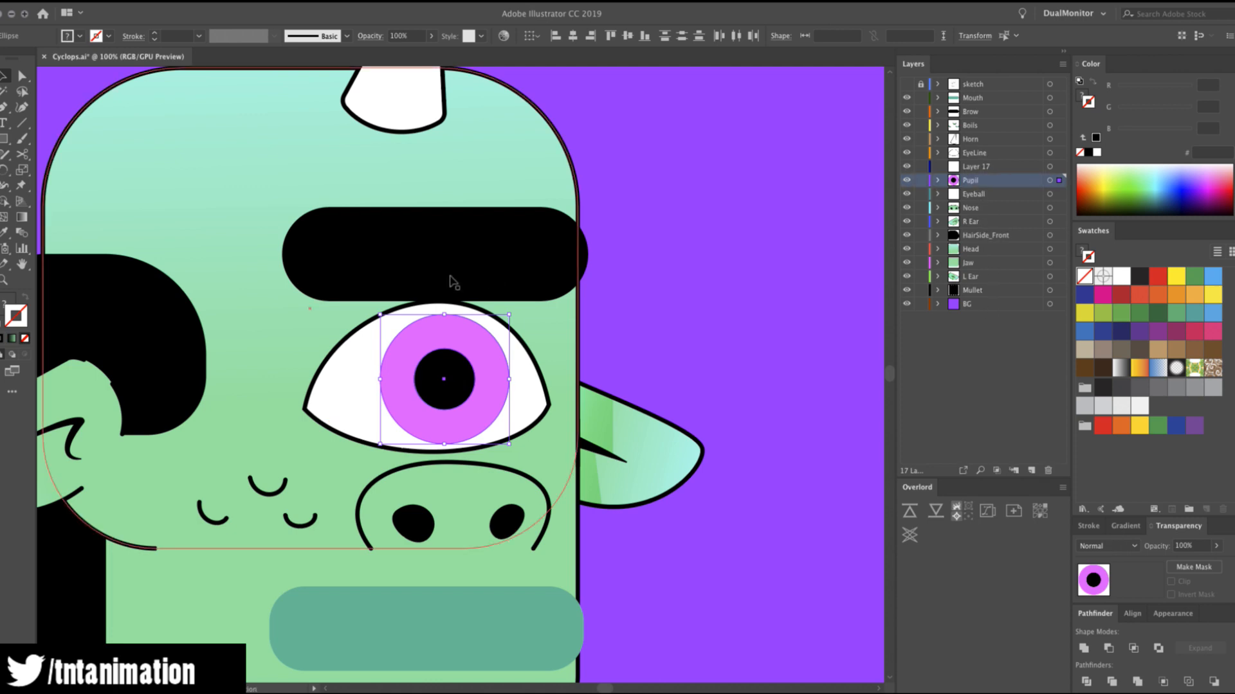
Move the black pupil circle in place onto the empty layer above Iris, and name that layer Pupil.
left_click(681, 295)
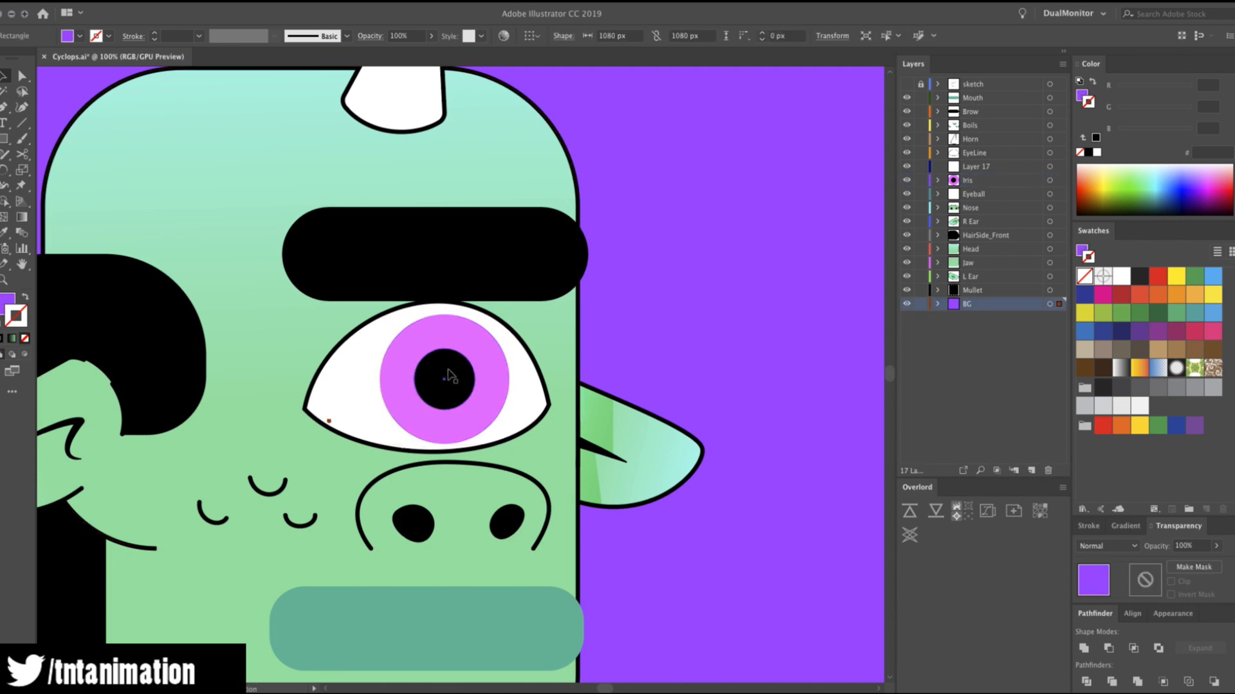
left_click(448, 375)
key("Delete")
double_click(975, 166)
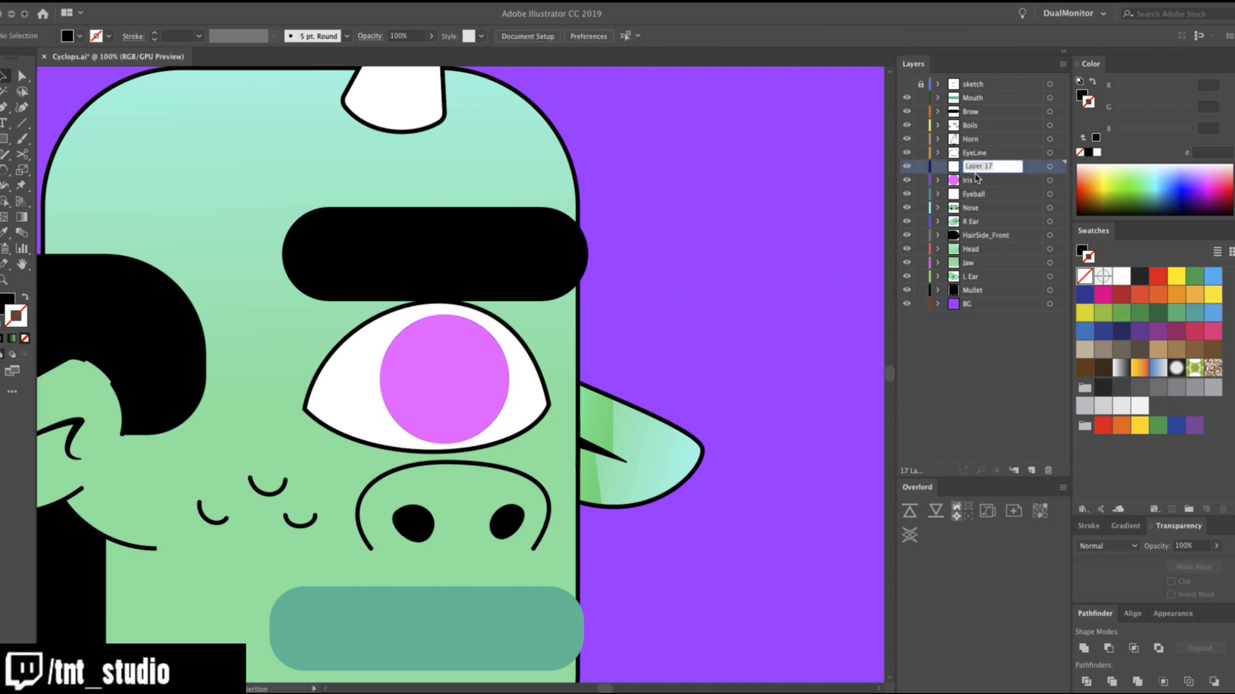
type("Pupil")
key("Return")
key("ctrl+f")
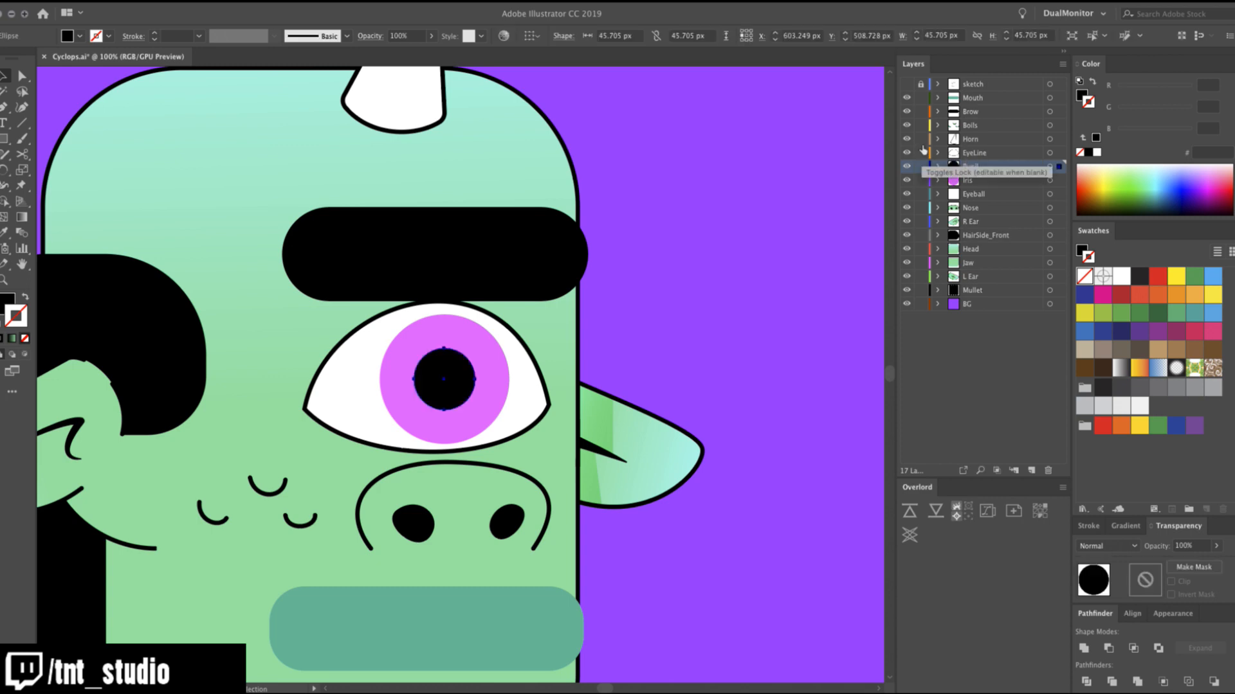
Duplicate the eyeball shape in place onto a new layer above Pupil and fill it with the head's sampled green gradient.
left_click(533, 400)
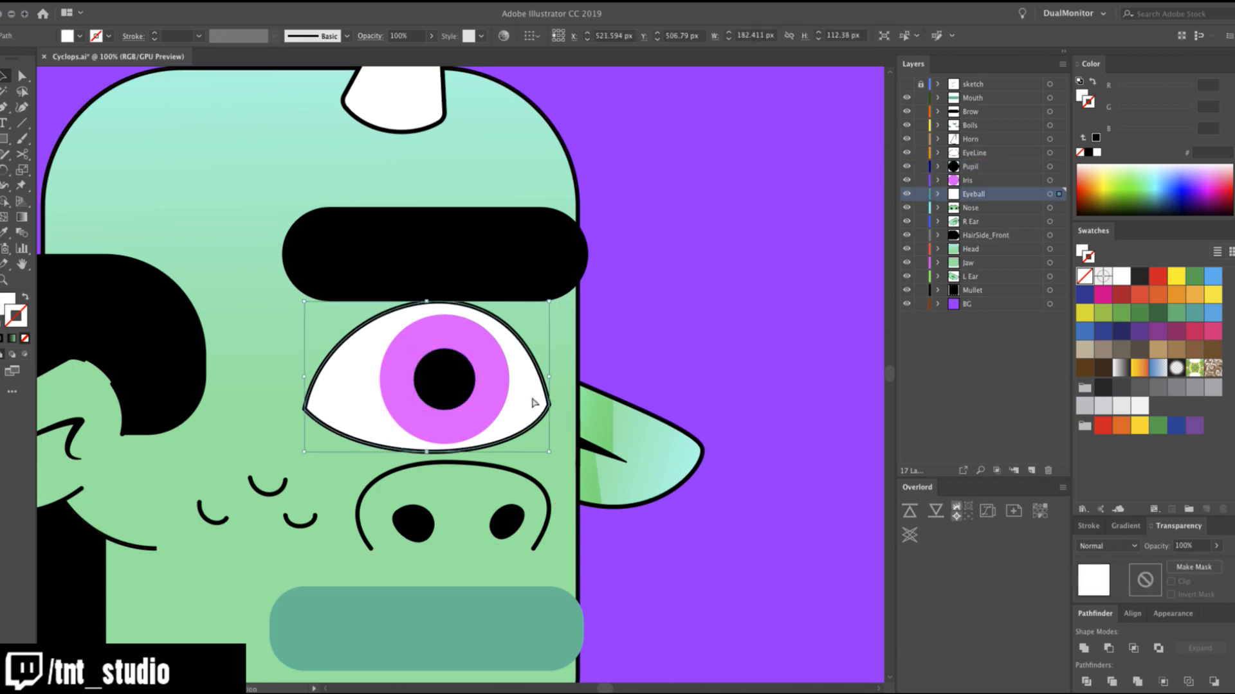
left_click(980, 166)
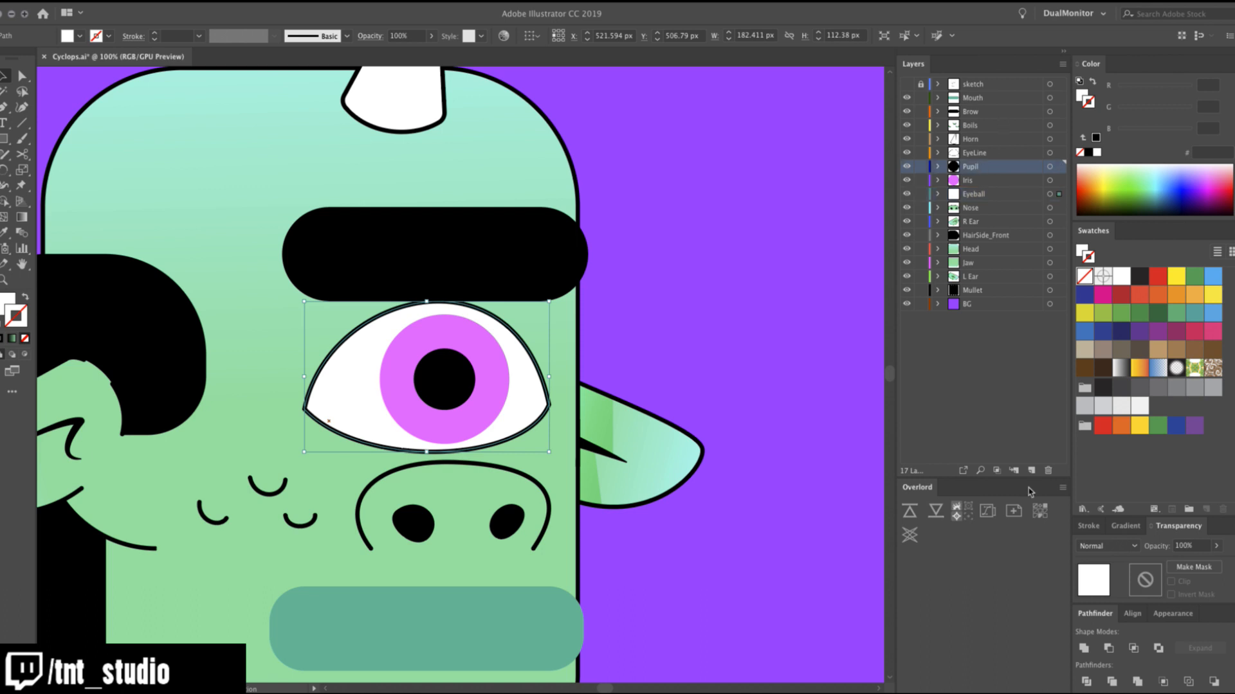
left_click(1032, 470)
key("ctrl+f")
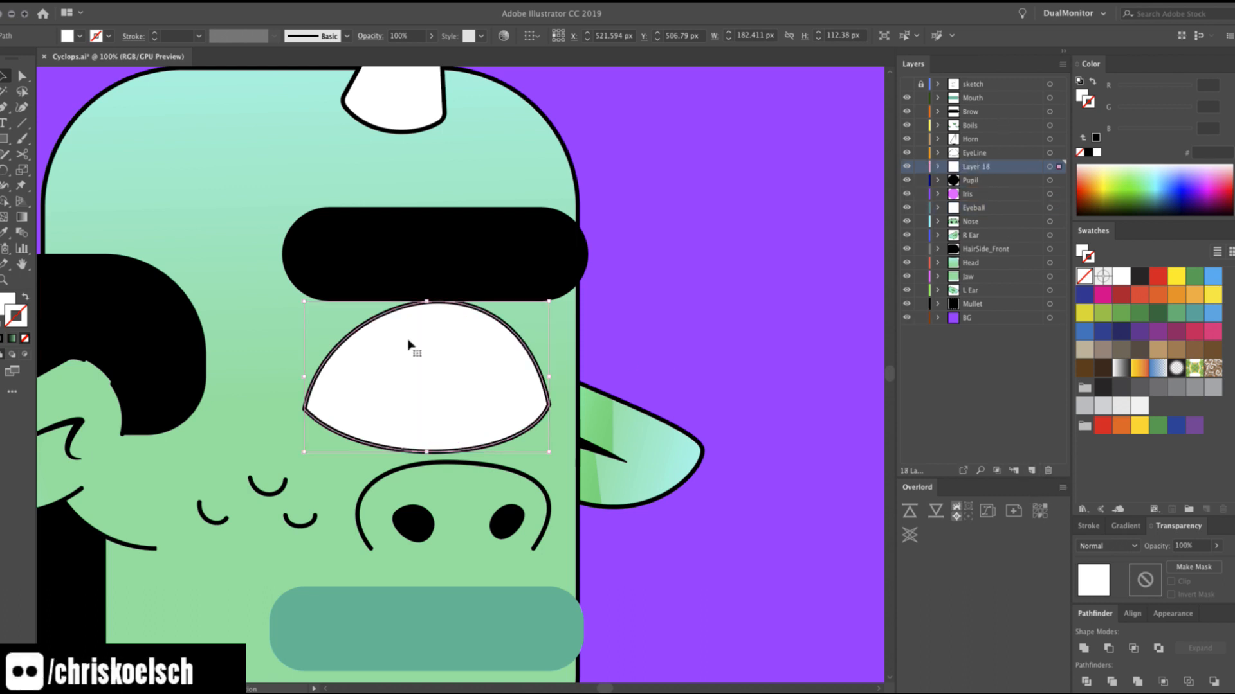
key("i")
left_click(260, 424)
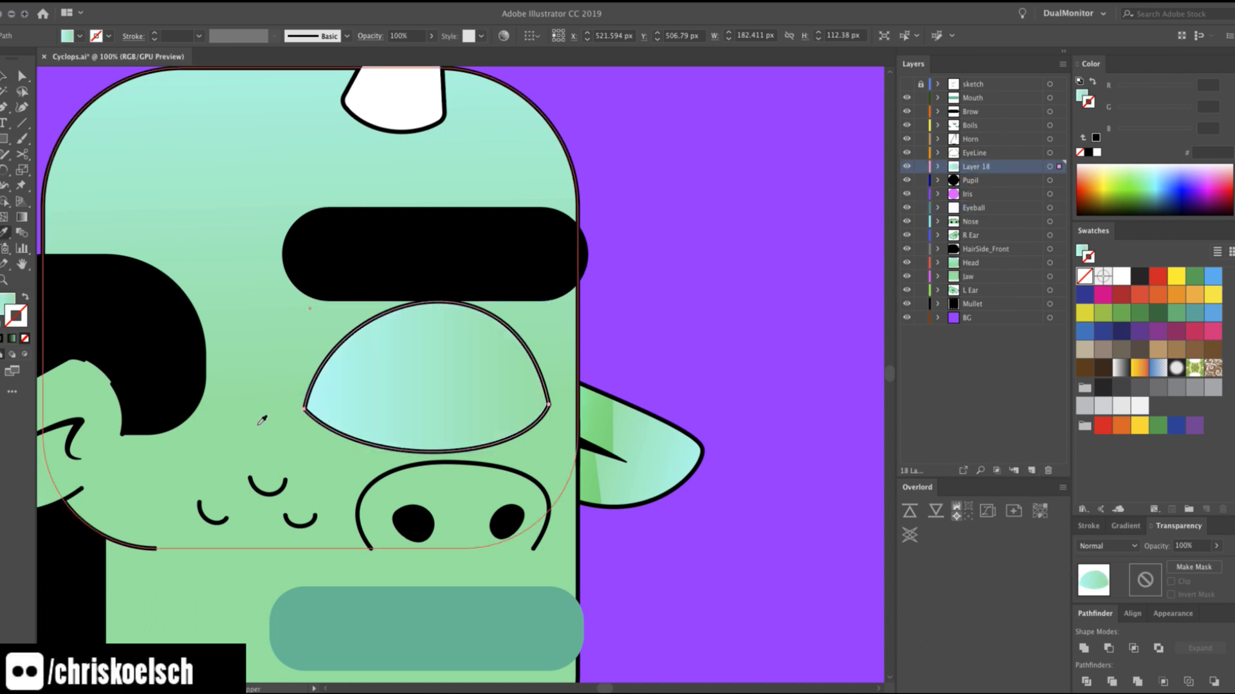
Save the green end colour of the eyelid shape's gradient as a swatch and fill the shape with that solid green.
left_click(1125, 529)
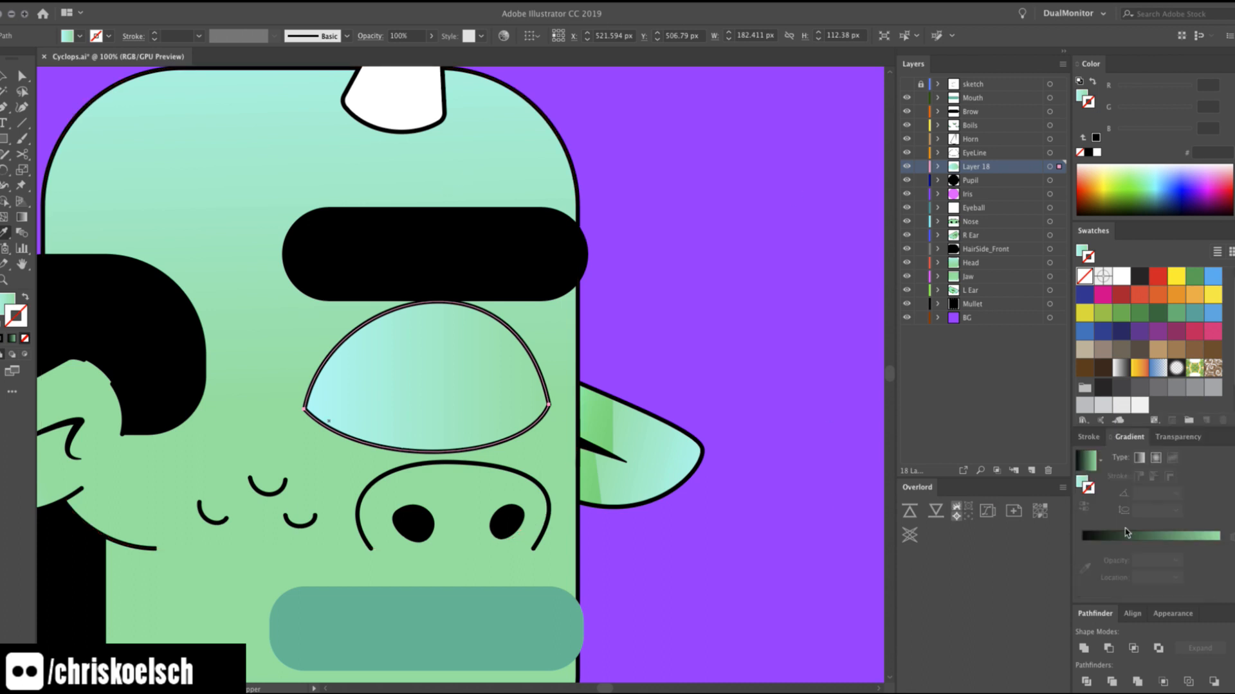
key("v")
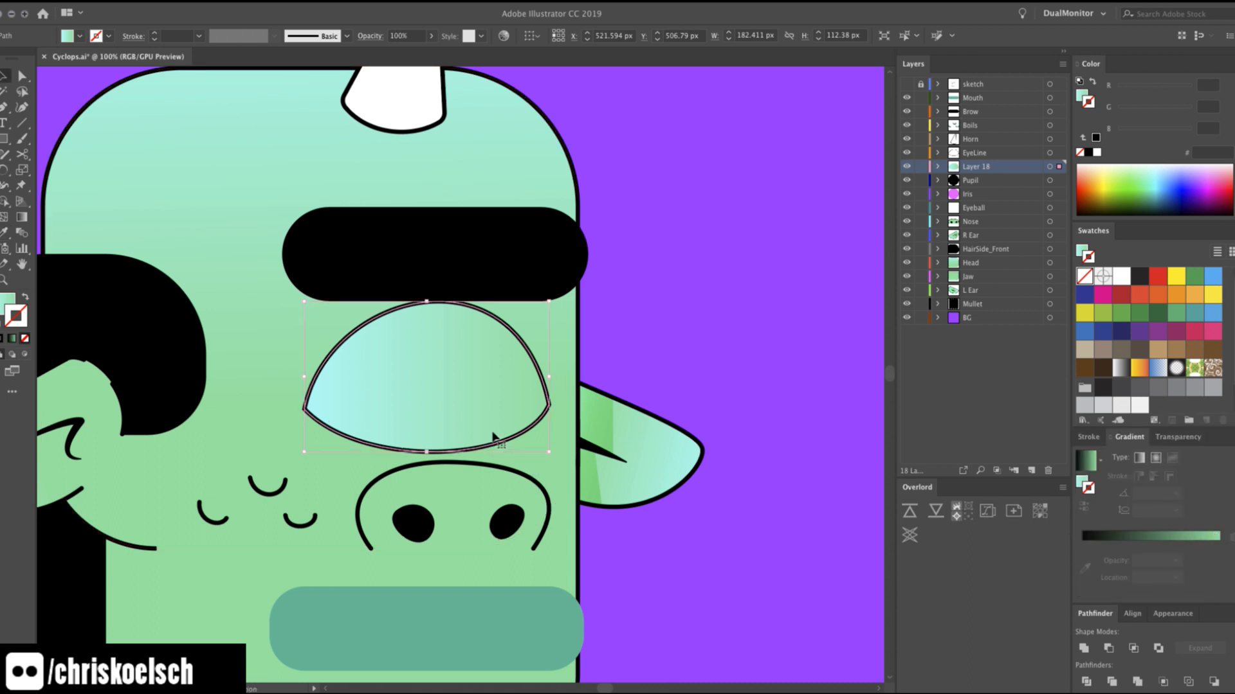
key("g")
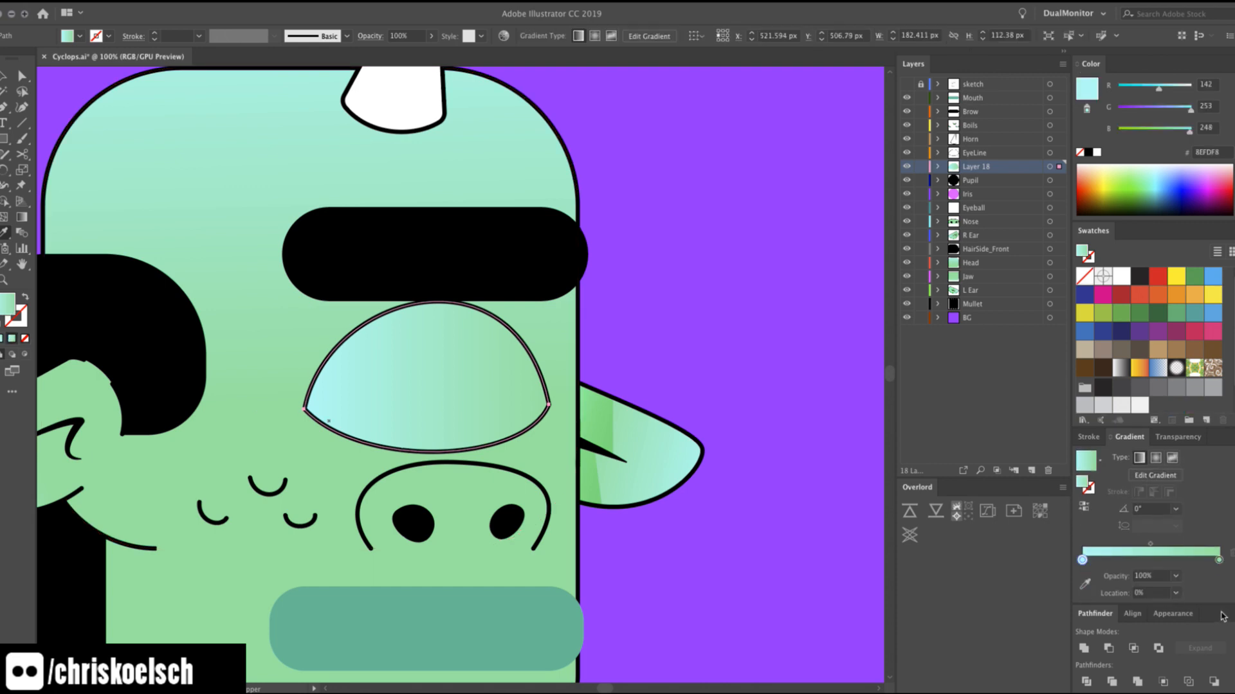
left_click(1219, 560)
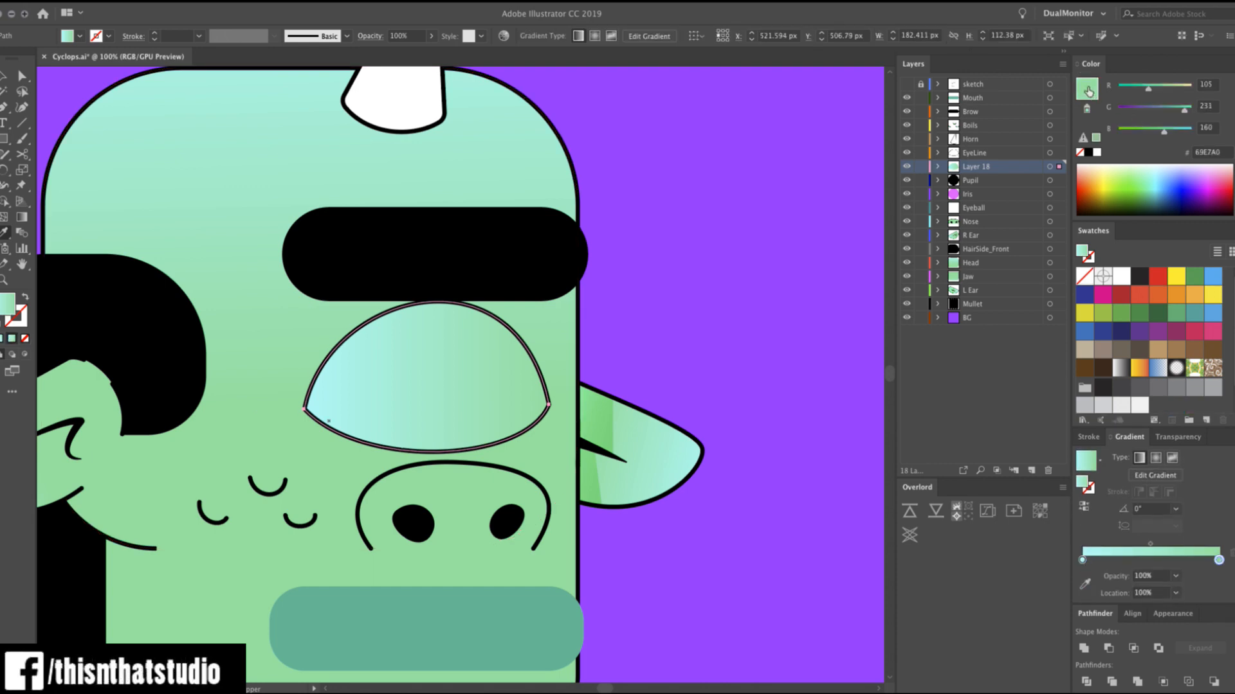
left_click_drag(1088, 91, 1158, 276)
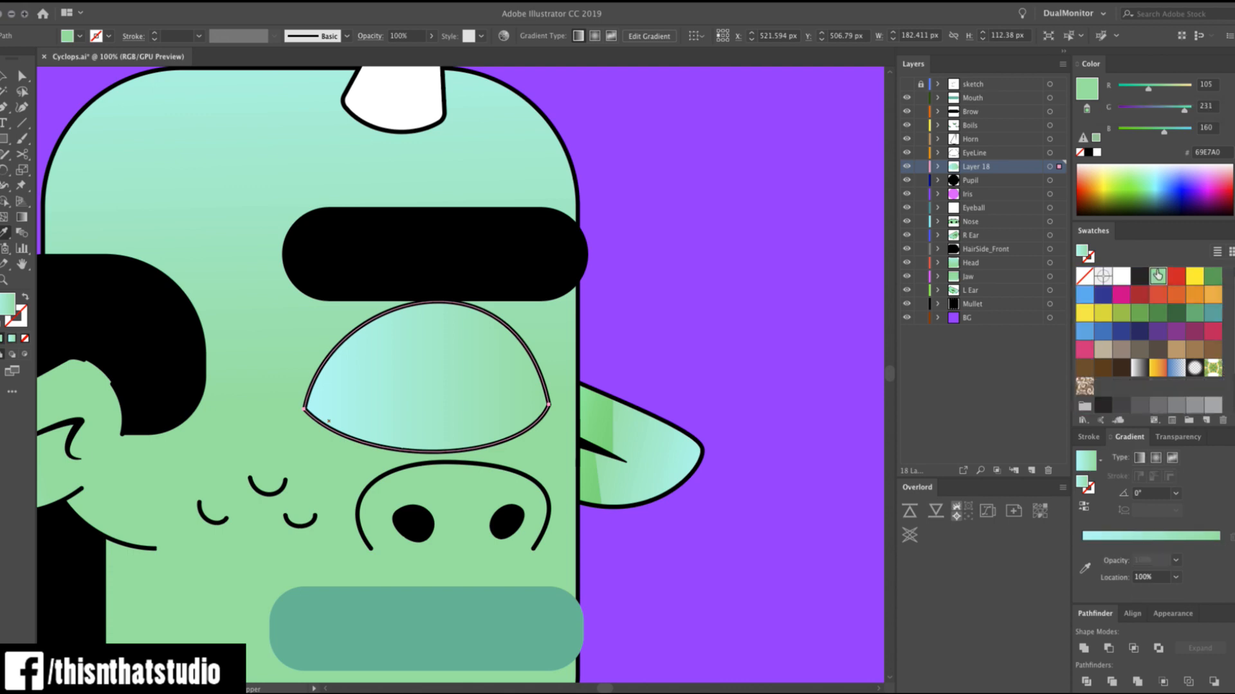
left_click(1157, 277)
Darken the eyelid shape's solid fill to green 28C68C.
key("v")
left_click_drag(1147, 91, 1177, 110)
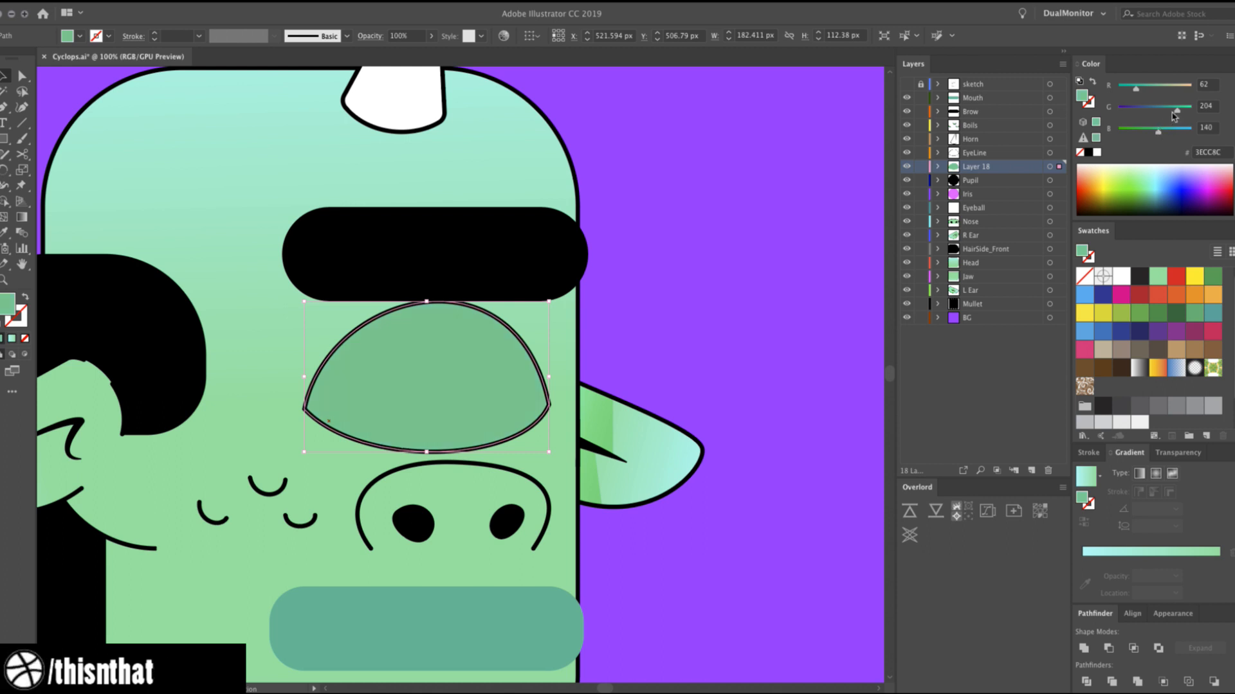
left_click_drag(1176, 111, 1130, 90)
left_click(683, 267)
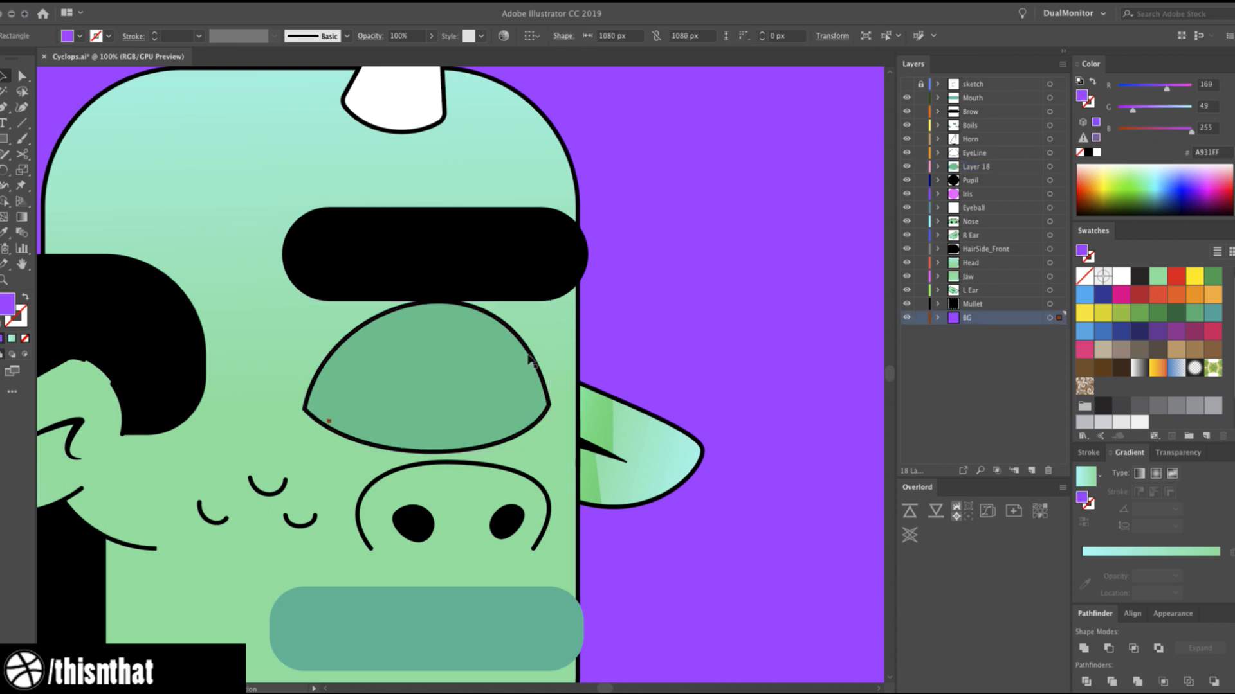
Reshape the eyelid's lower curve into a nearly straight edge from corner to corner, exposing the lower part of the eye.
left_click(432, 406)
key("a")
left_click(306, 408)
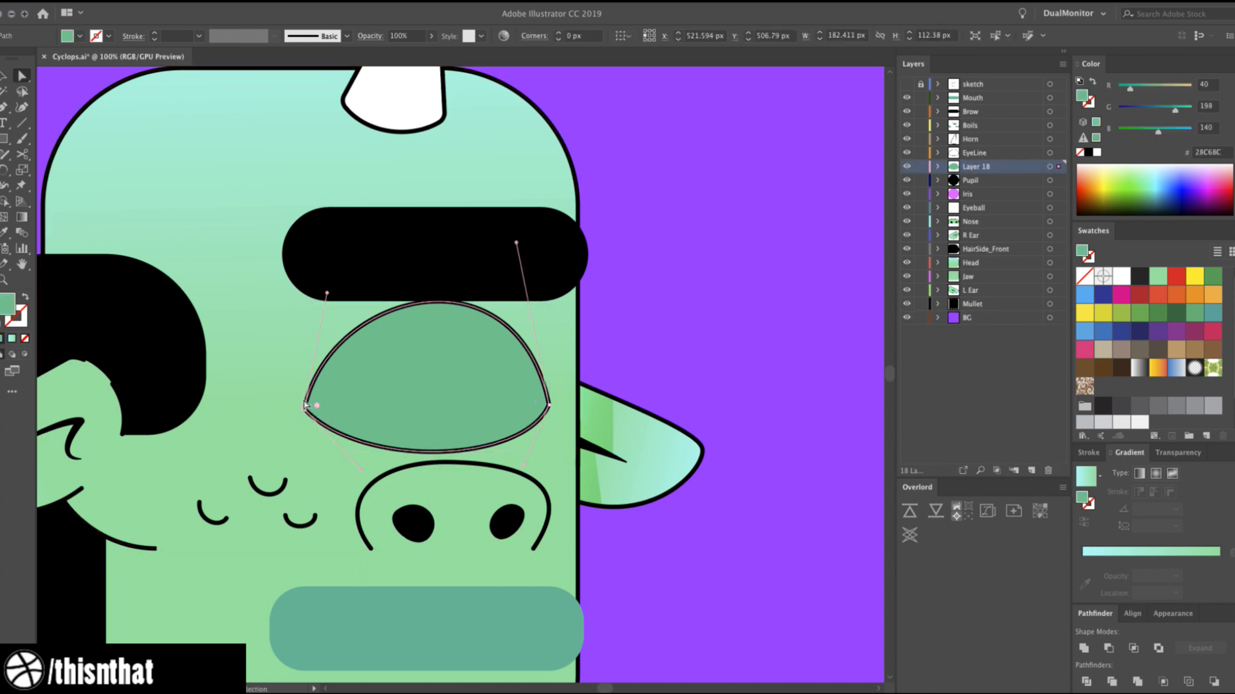
left_click_drag(357, 451, 386, 415)
left_click_drag(524, 464, 507, 414)
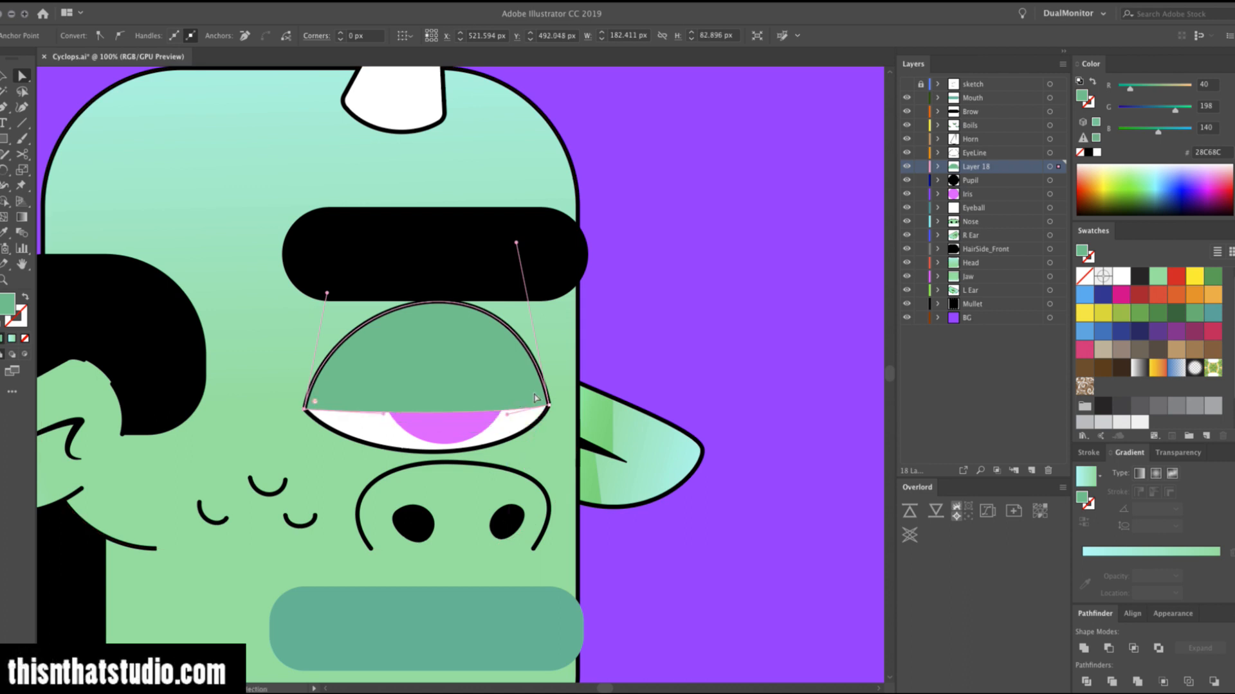
Give the eyelid shape a black 2 pt stroke.
key("x")
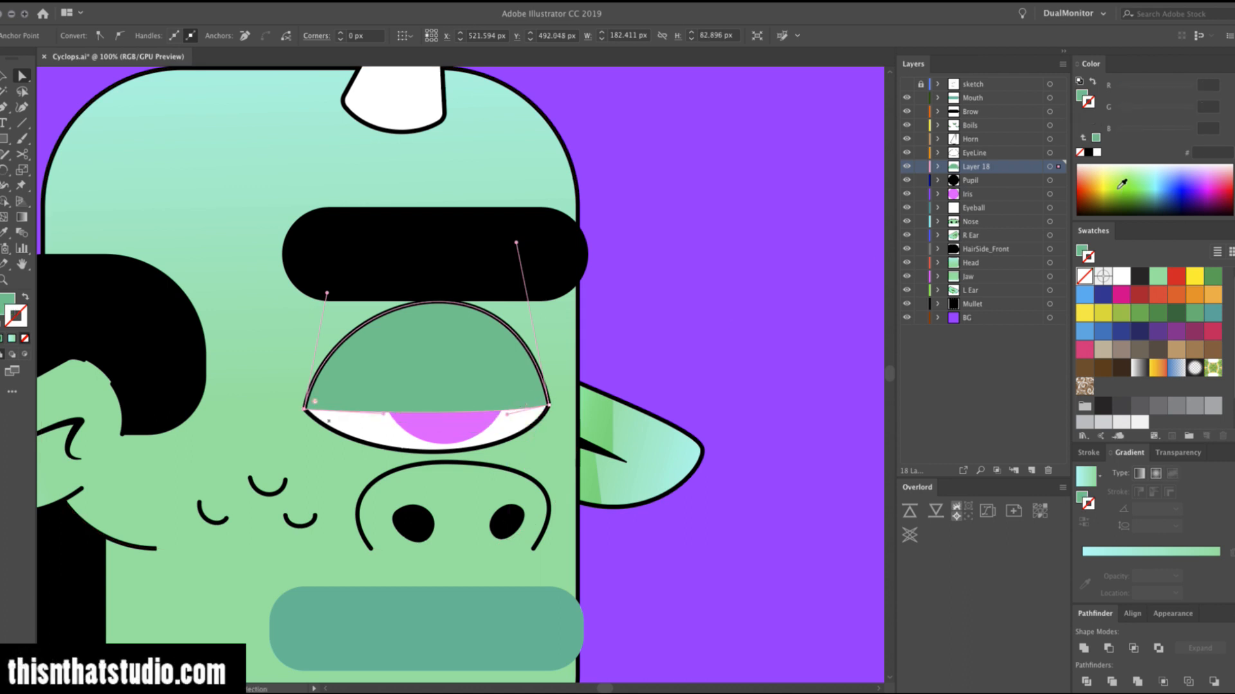
left_click(1088, 152)
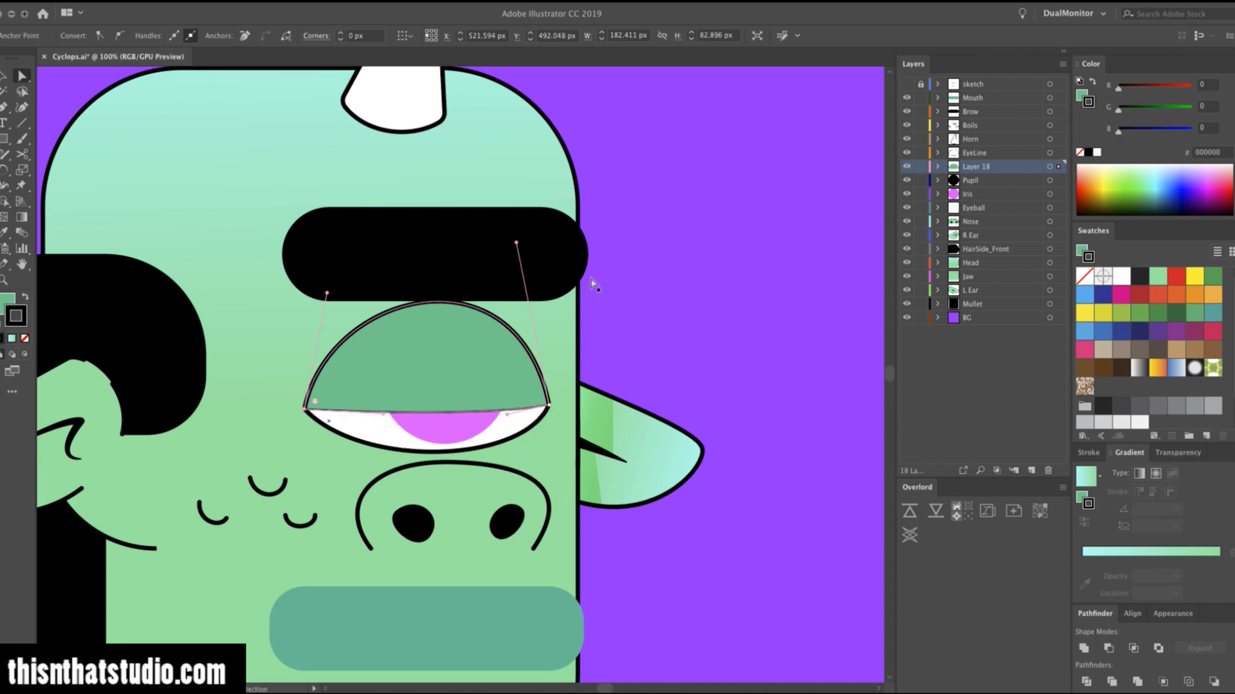
left_click(1088, 454)
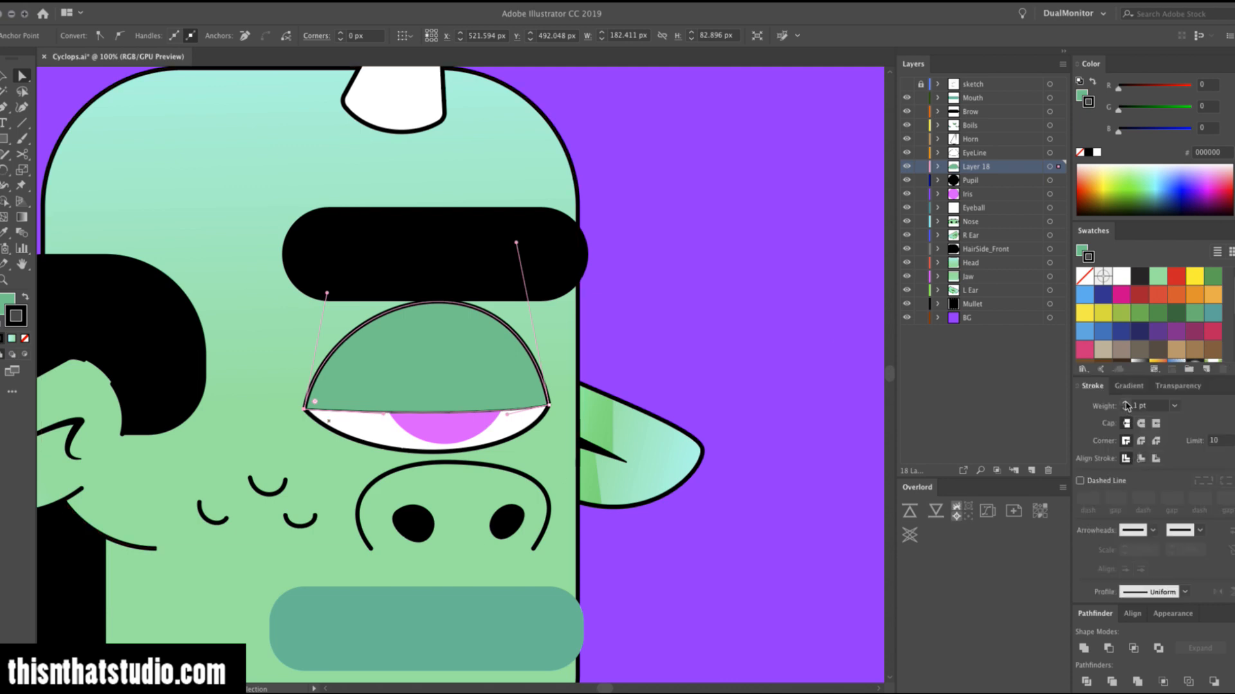
left_click(1126, 404)
left_click(749, 331)
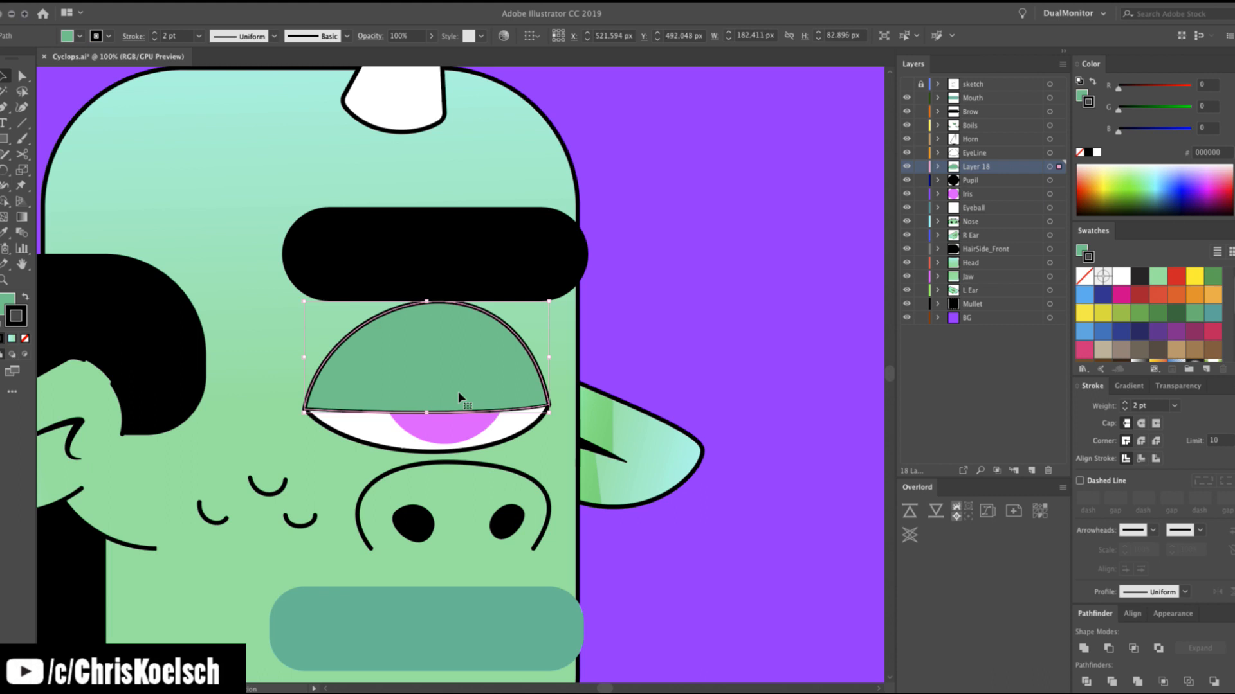
Rename the eyelid shape's layer as Eyelid_Top.
double_click(977, 166)
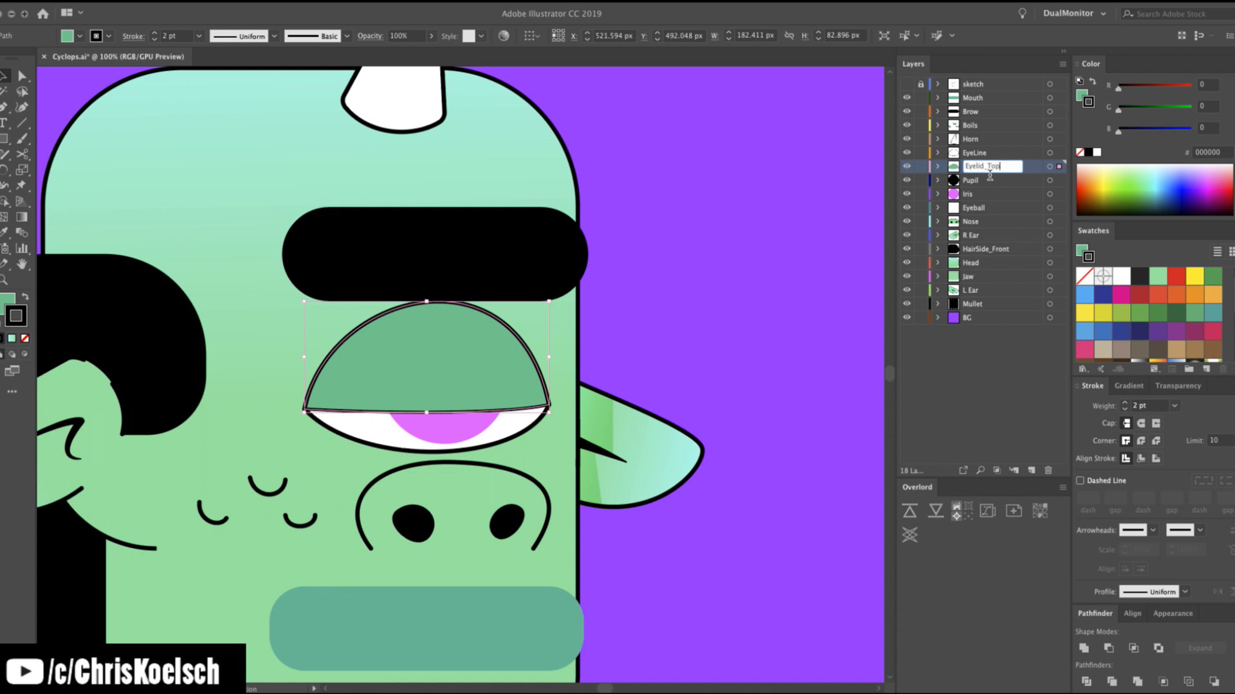
type("Eyelid_Top")
key("Return")
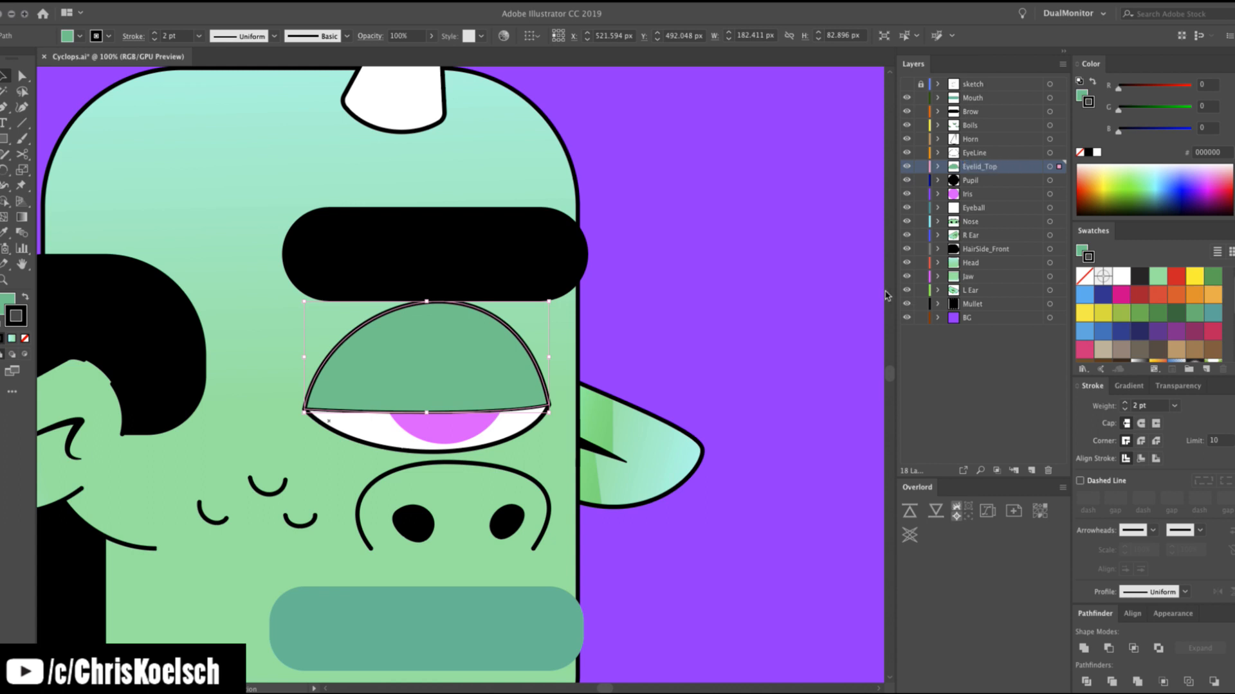
Duplicate the eyeball shape in place onto a new layer between Eyelid_Top and Pupil, and name that layer Eyelid_Bottom.
left_click(514, 417)
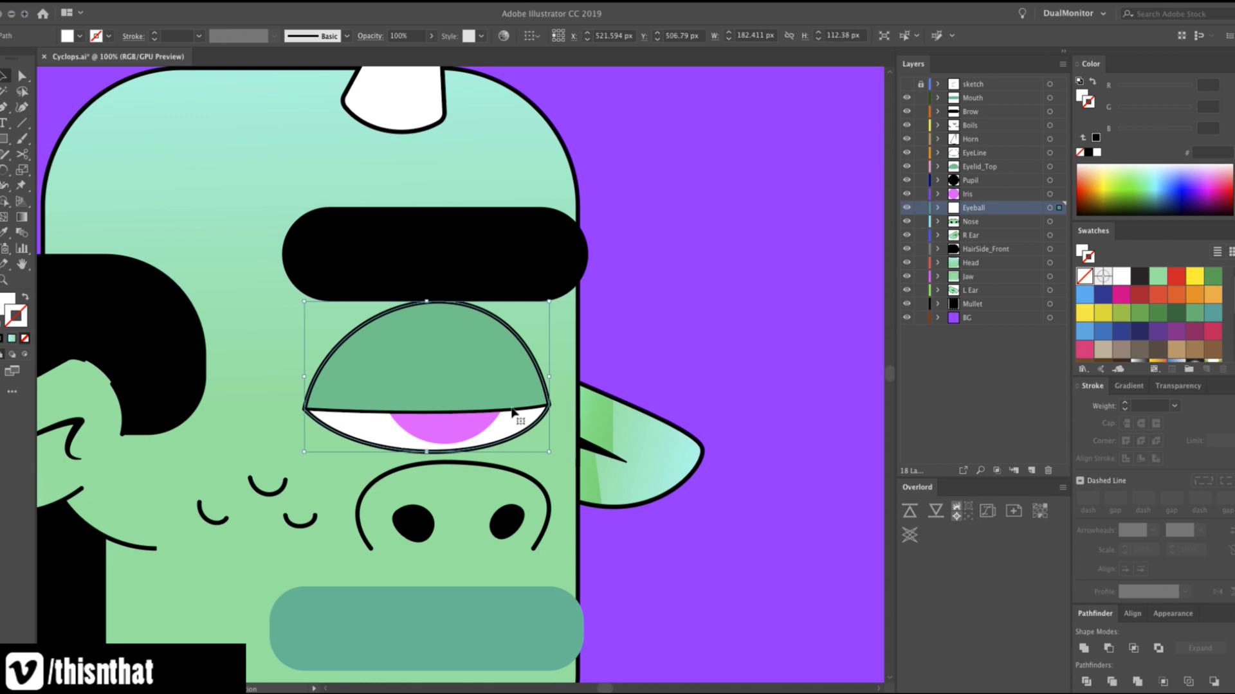
left_click(985, 180)
key("ctrl+l")
key("ctrl+f")
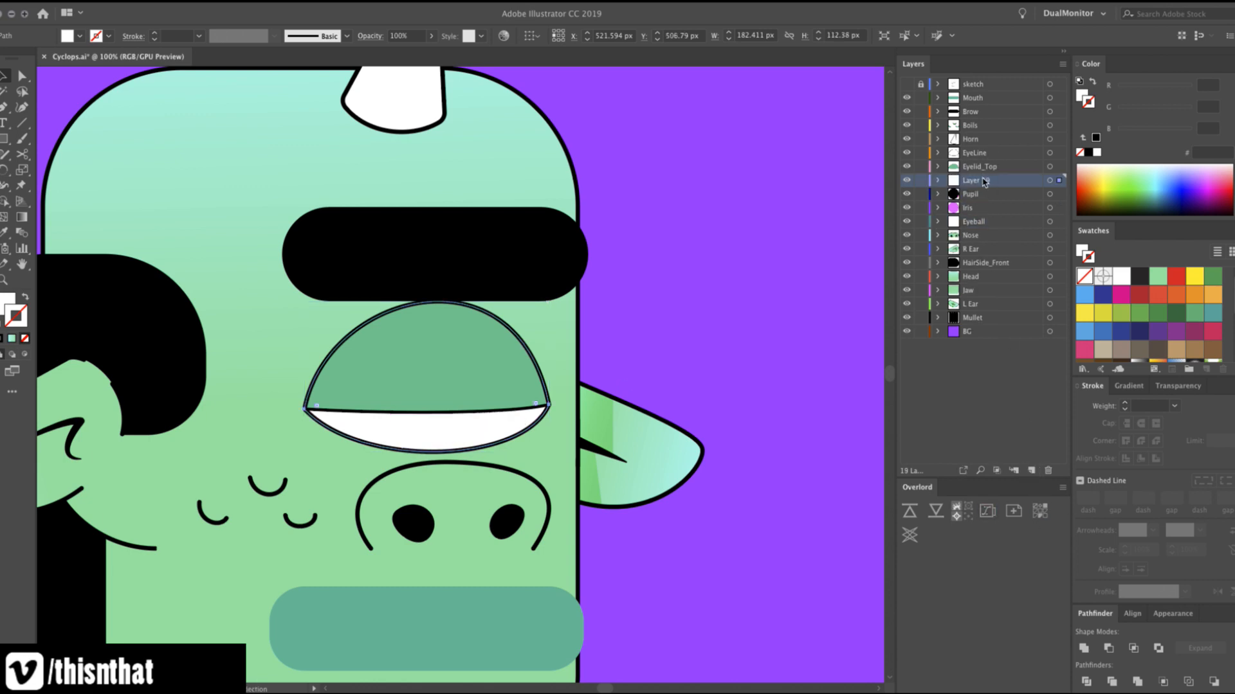
double_click(982, 182)
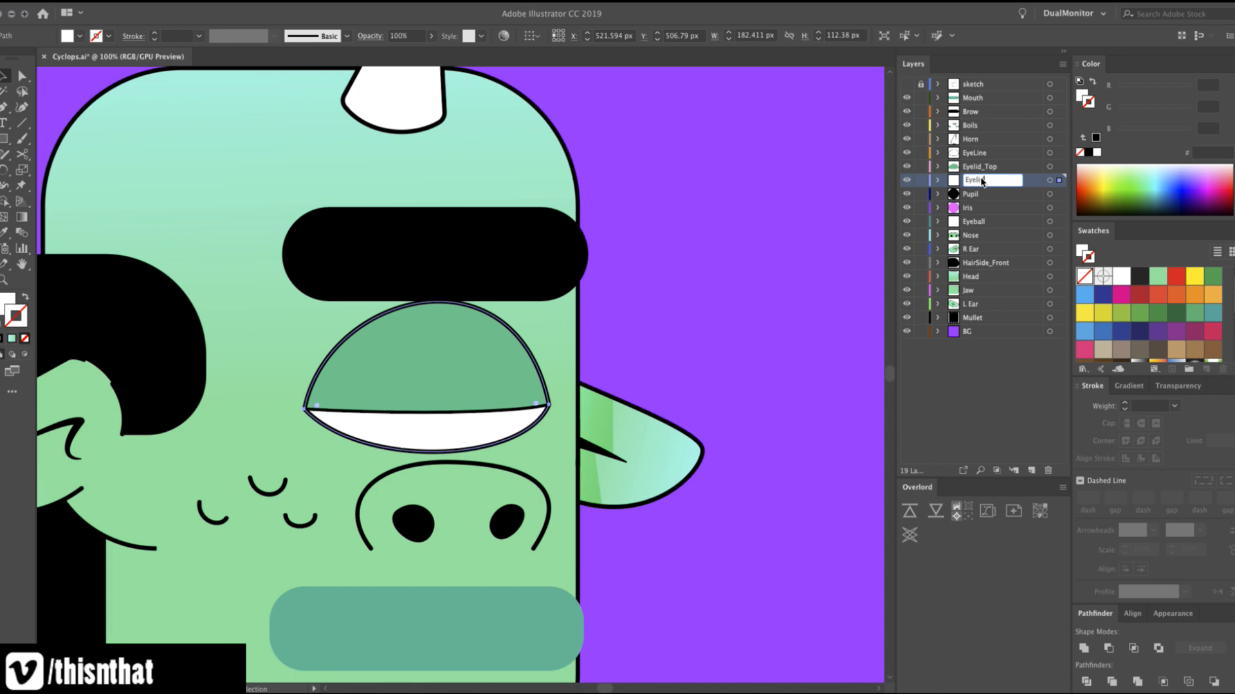
type("Eyelid_Bottom")
key("Return")
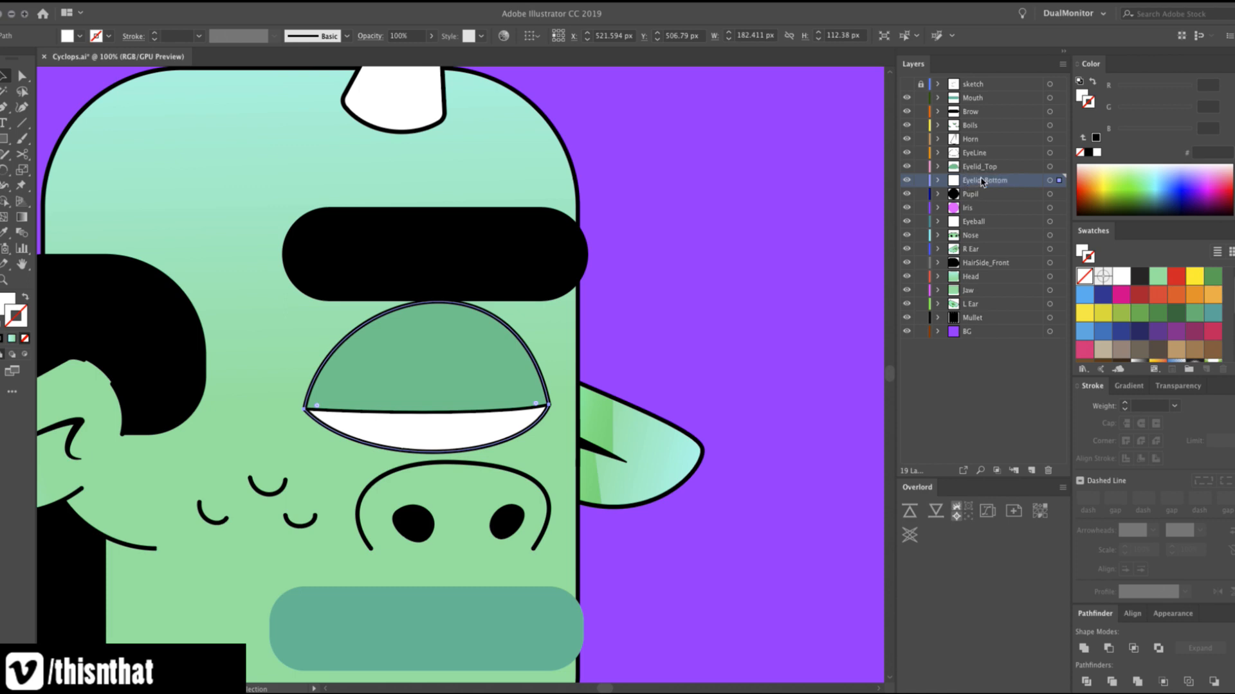
Copy the top eyelid's green fill and black 2 pt stroke onto the duplicated eye shape using the Eyedropper.
key("v")
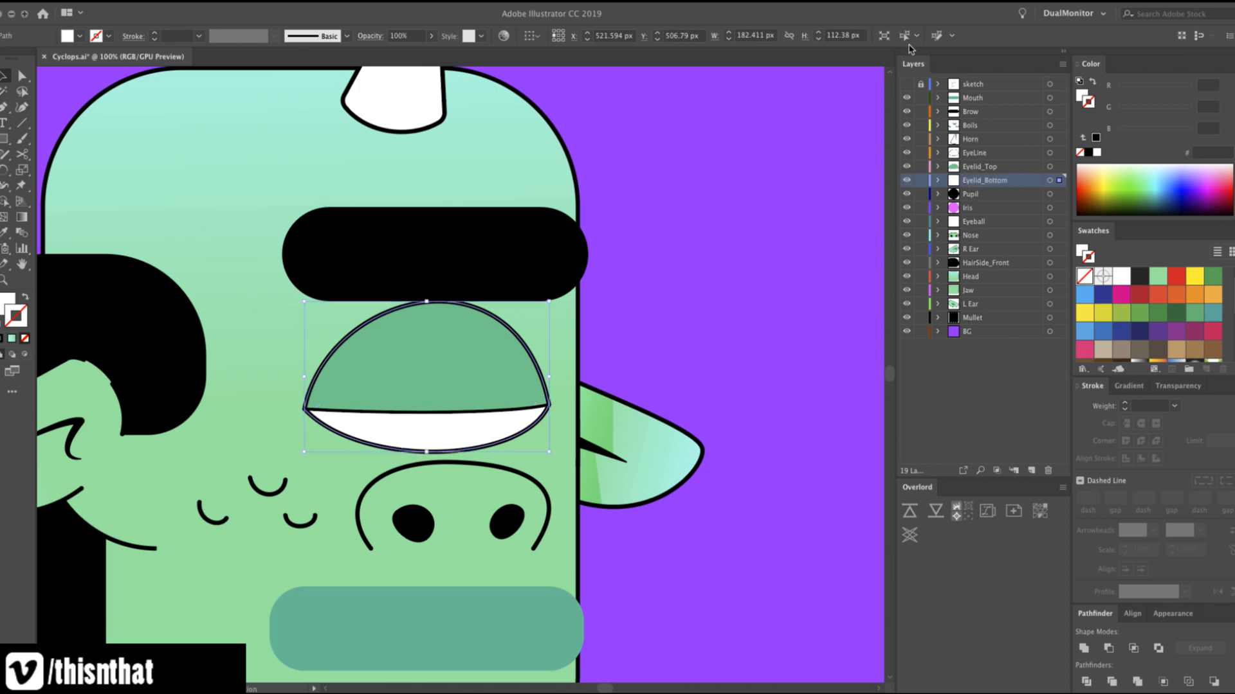
key("i")
left_click(457, 385)
Flatten the bottom eyelid's upper curve into a shallow edge running between the eye corners by repositioning its two upper handles.
key("a")
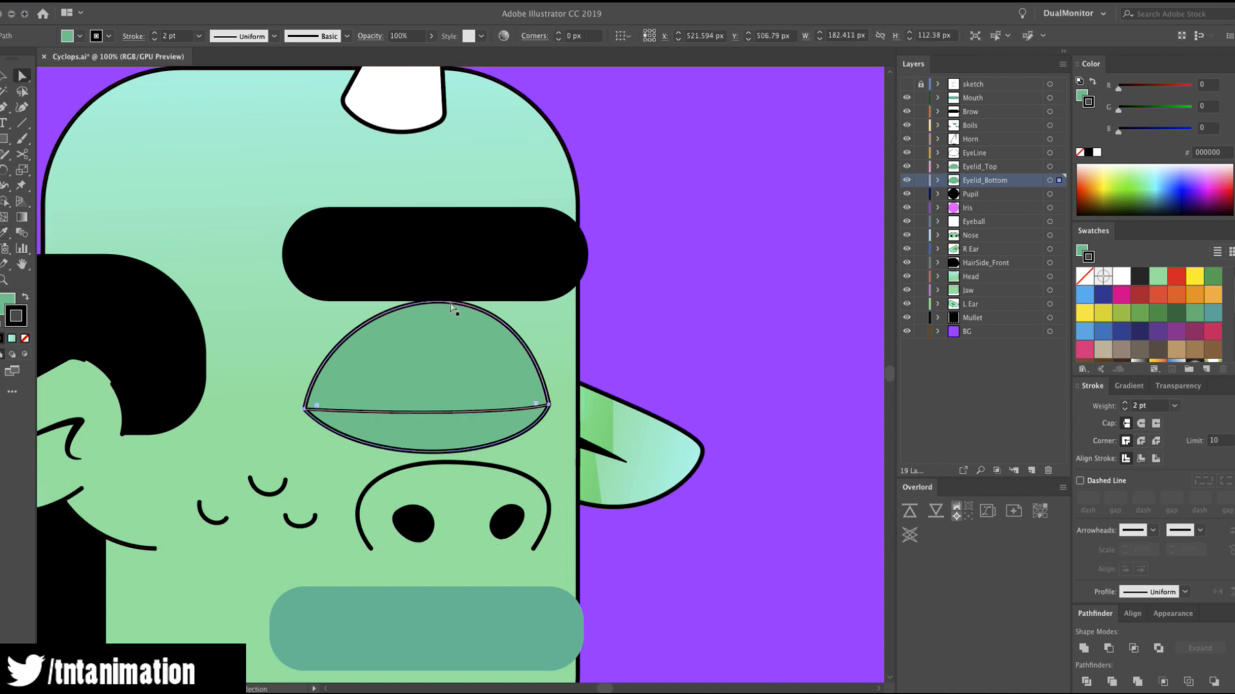
left_click(549, 405)
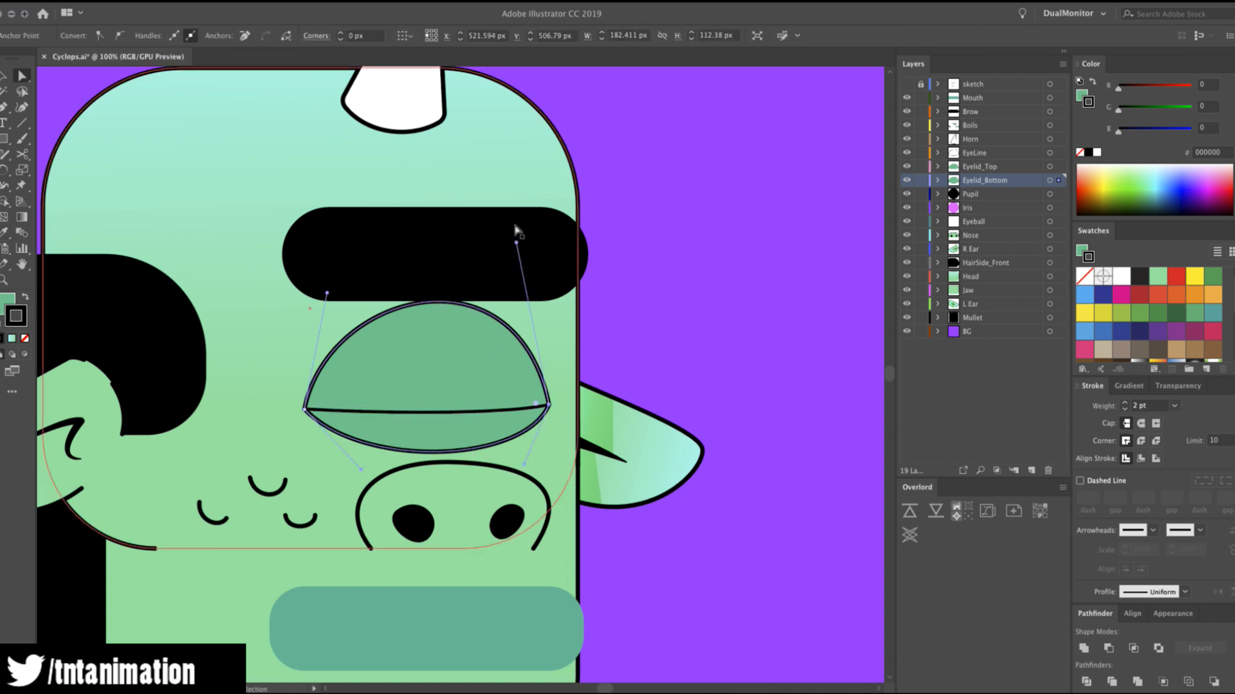
left_click_drag(518, 239, 530, 408)
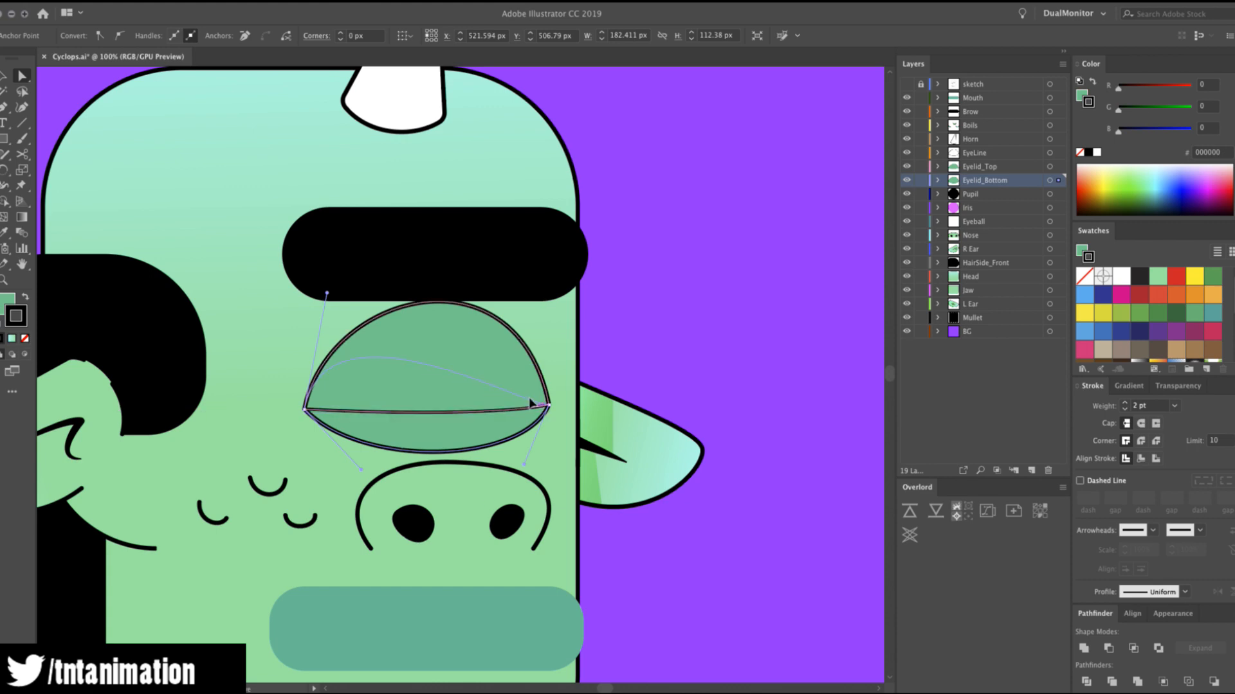
left_click_drag(327, 293, 423, 401)
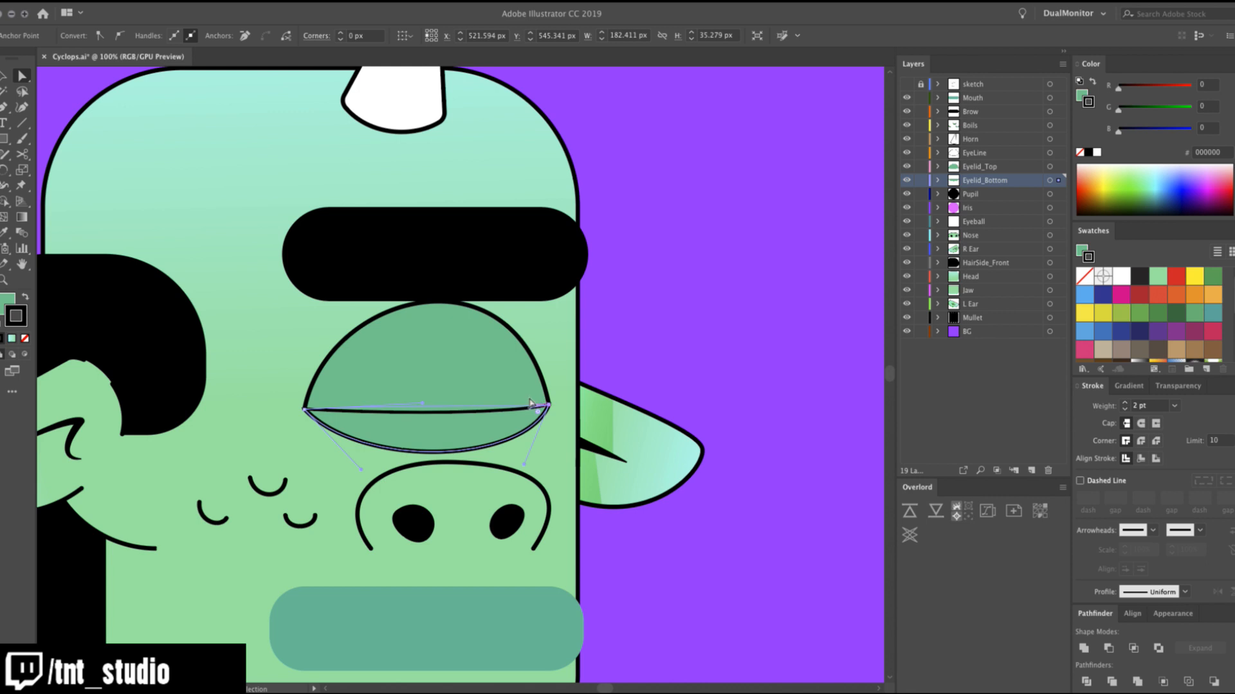
left_click_drag(531, 404, 393, 393)
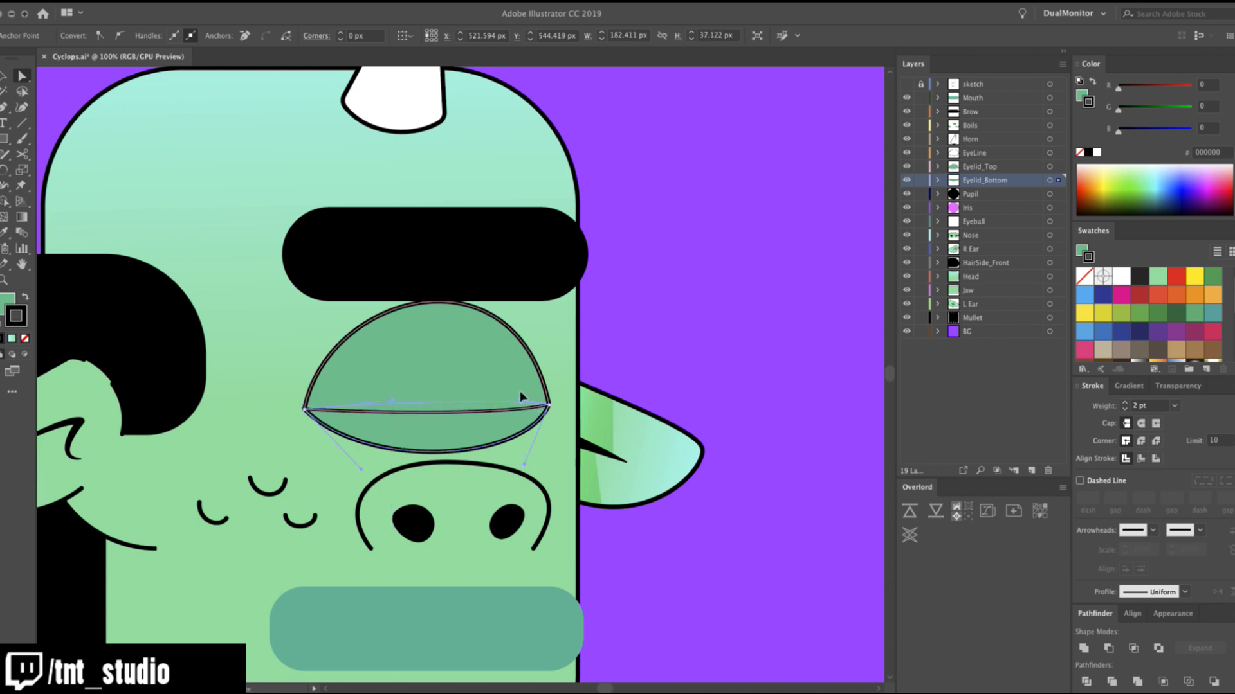
Check each eyelid by toggling its layer's visibility, and leave both Eyelid_Top and Eyelid_Bottom hidden.
left_click(906, 167)
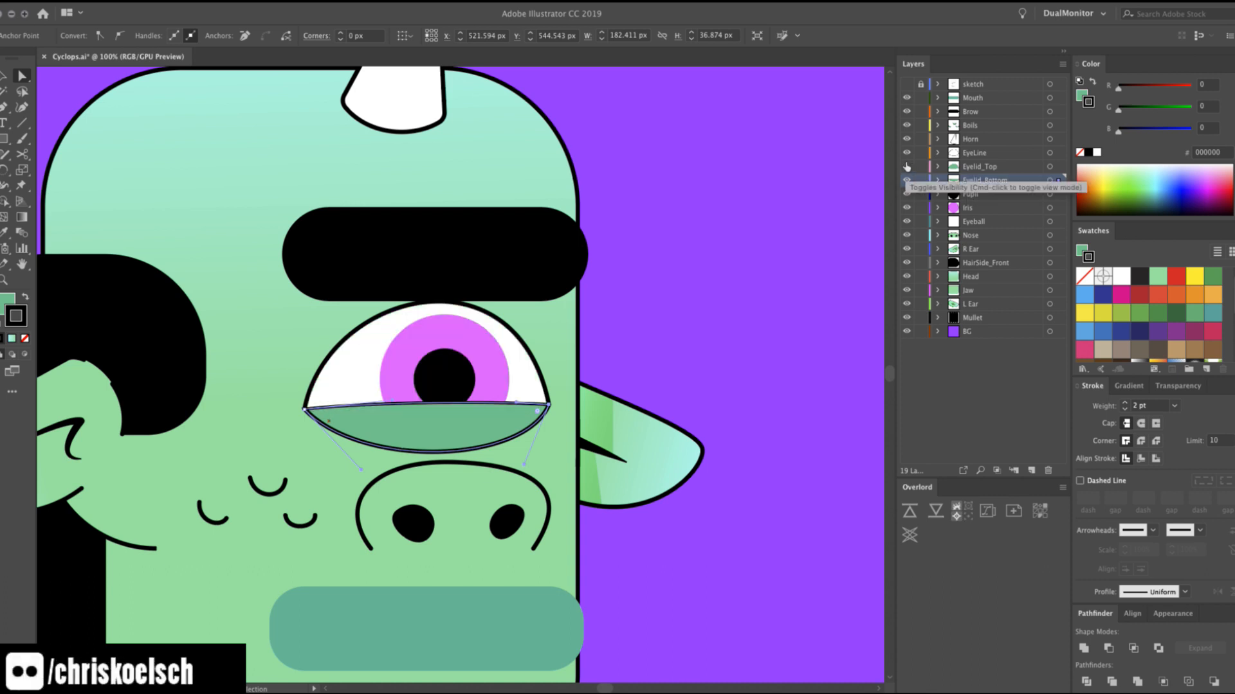
left_click(907, 166)
left_click(907, 177)
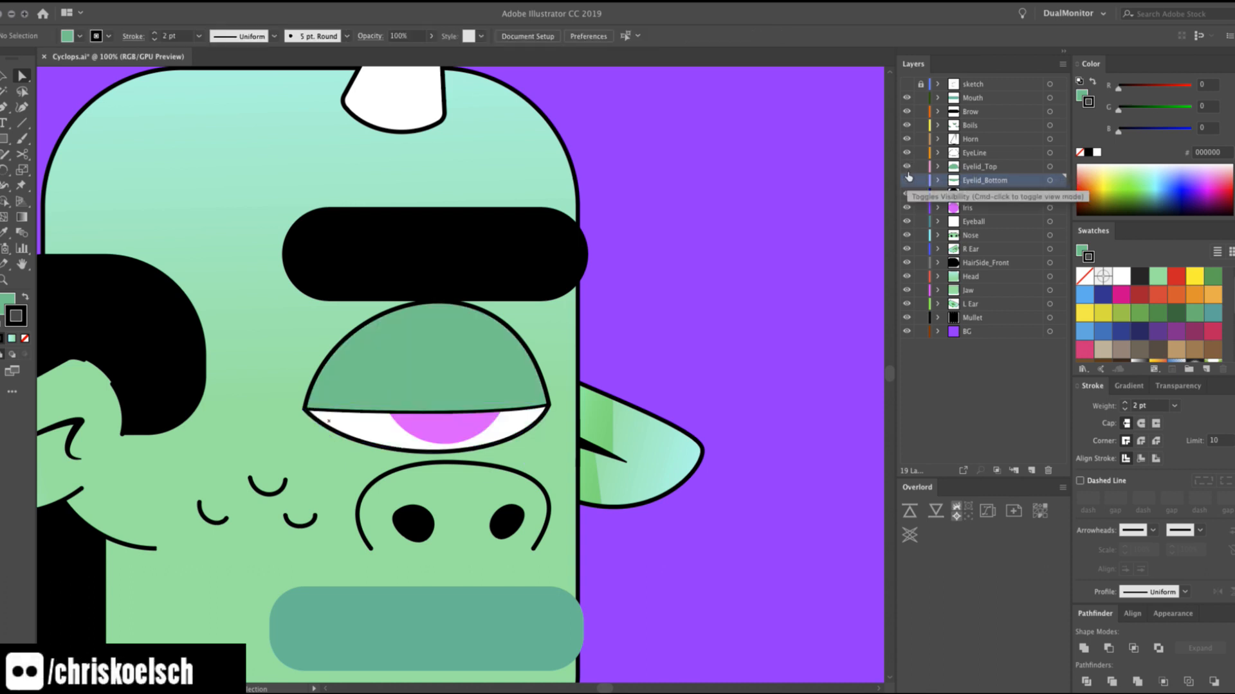
left_click(907, 180)
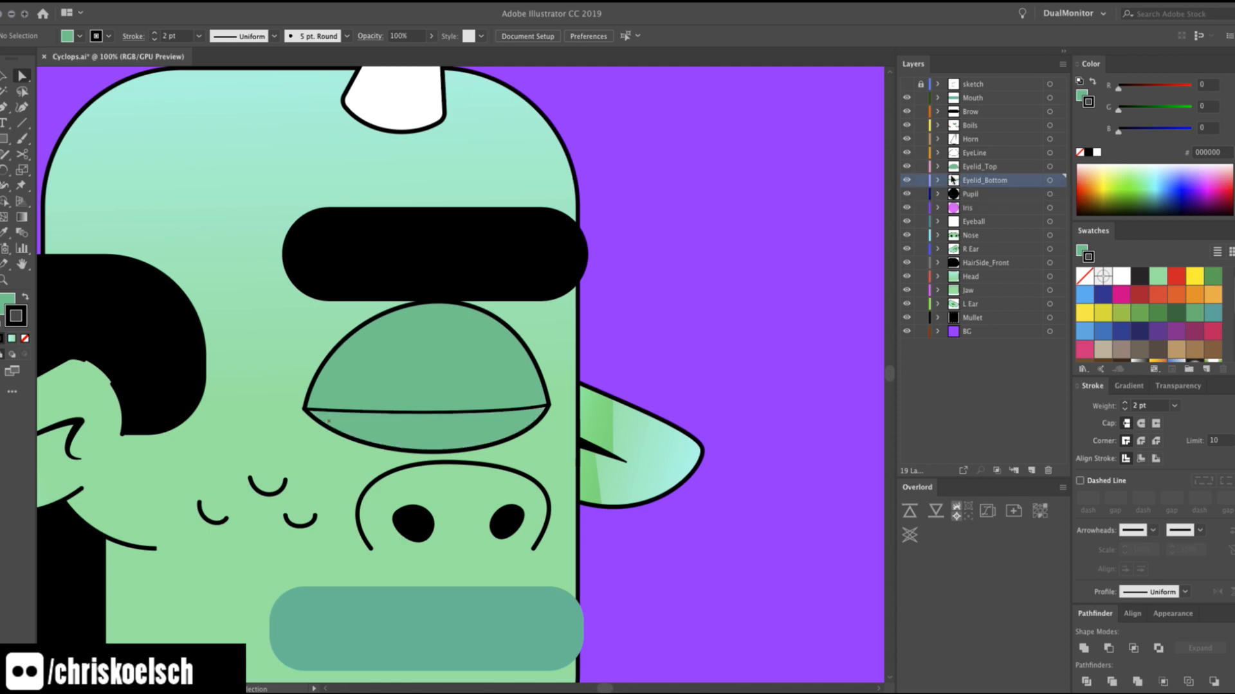
left_click(906, 167)
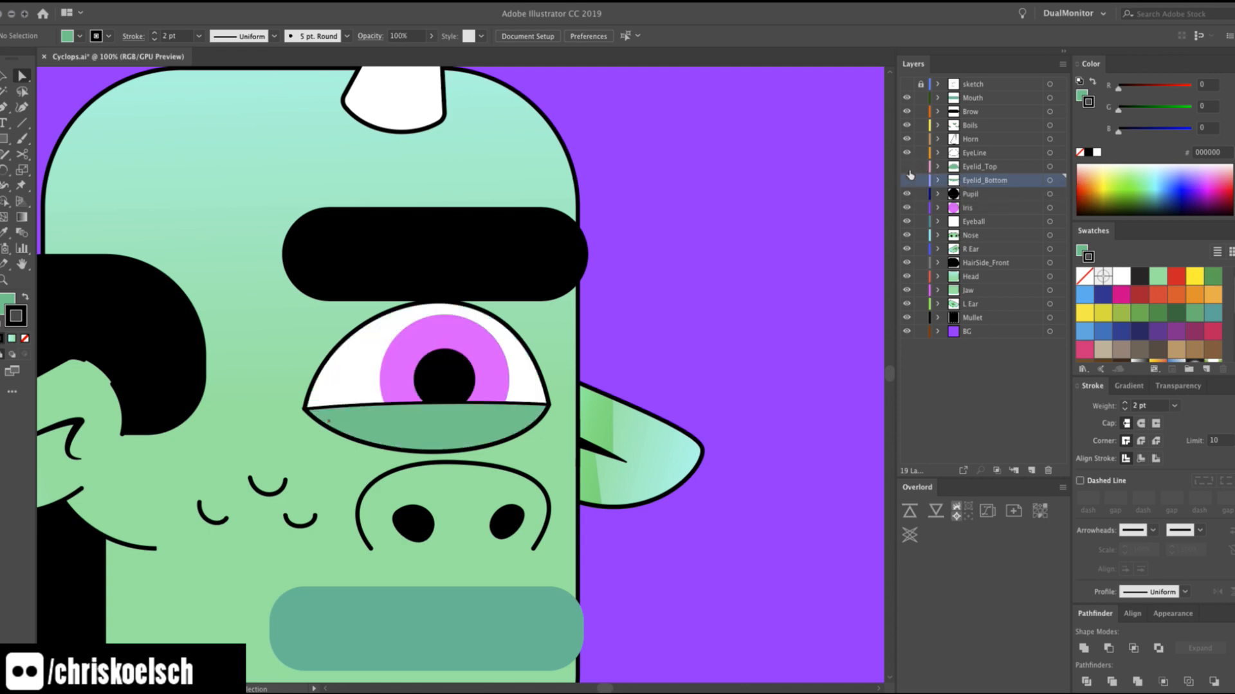
left_click(907, 180)
Add a layer above Pupil and place two overlapping white, strokeless highlight circles on the pupil's upper right, the larger about 23 px wide.
left_click(975, 196)
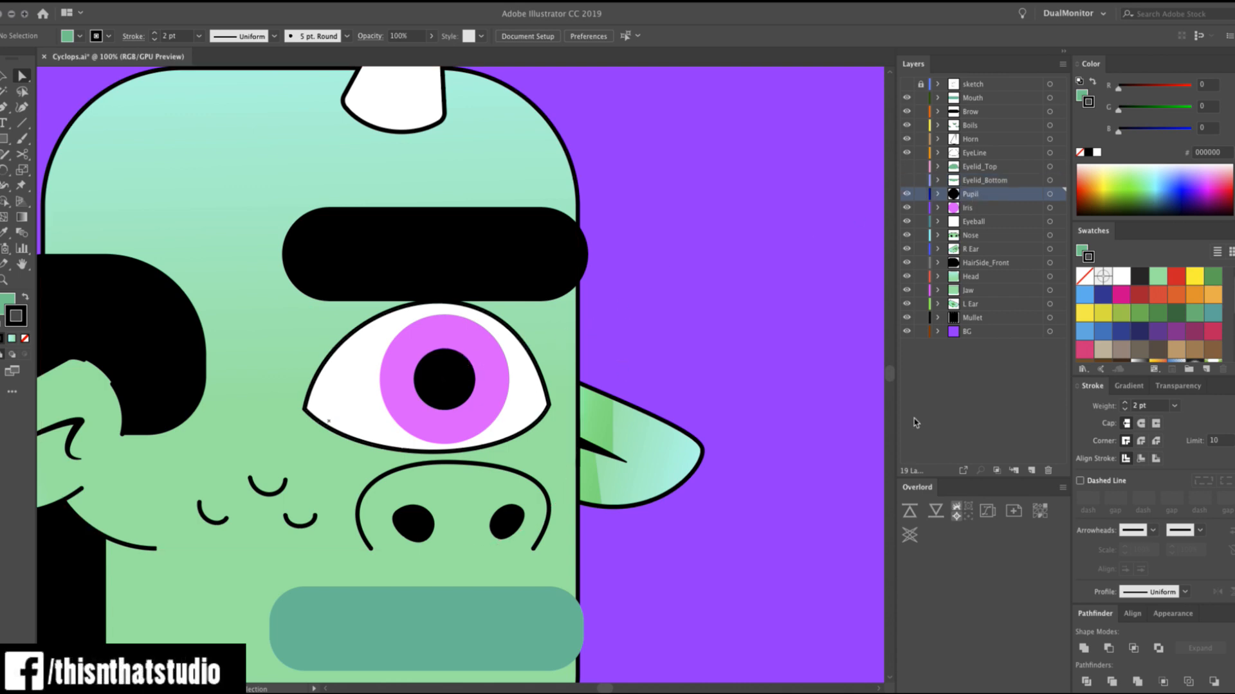
left_click(1030, 470)
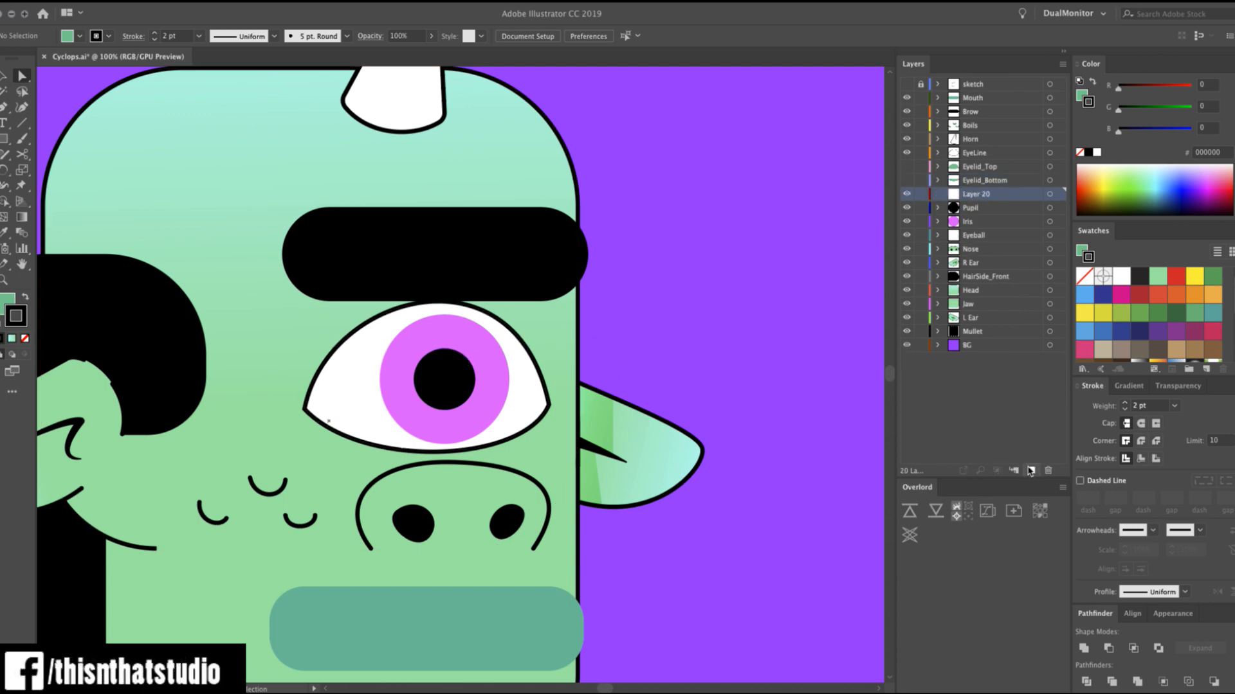
key("p")
left_click(527, 402)
key("l")
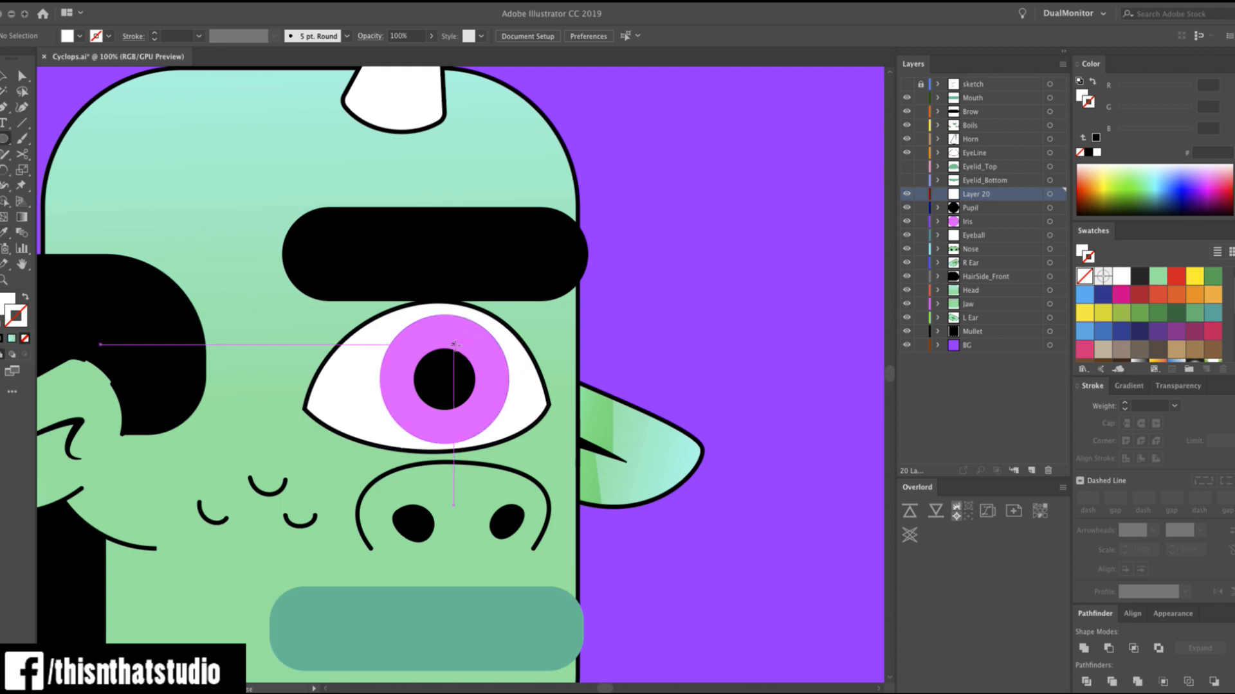
mouse_move(451, 346)
left_mouse_down()
mouse_move(479, 367)
mouse_move(460, 381)
left_mouse_up()
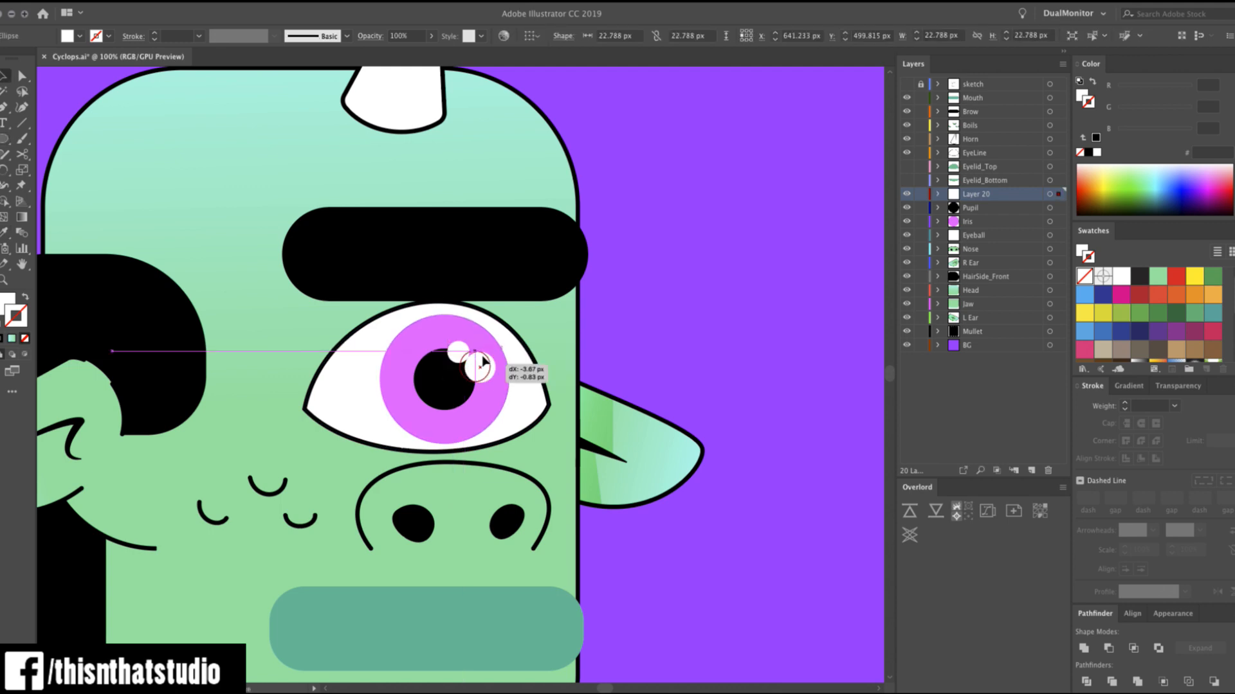
left_click(676, 342)
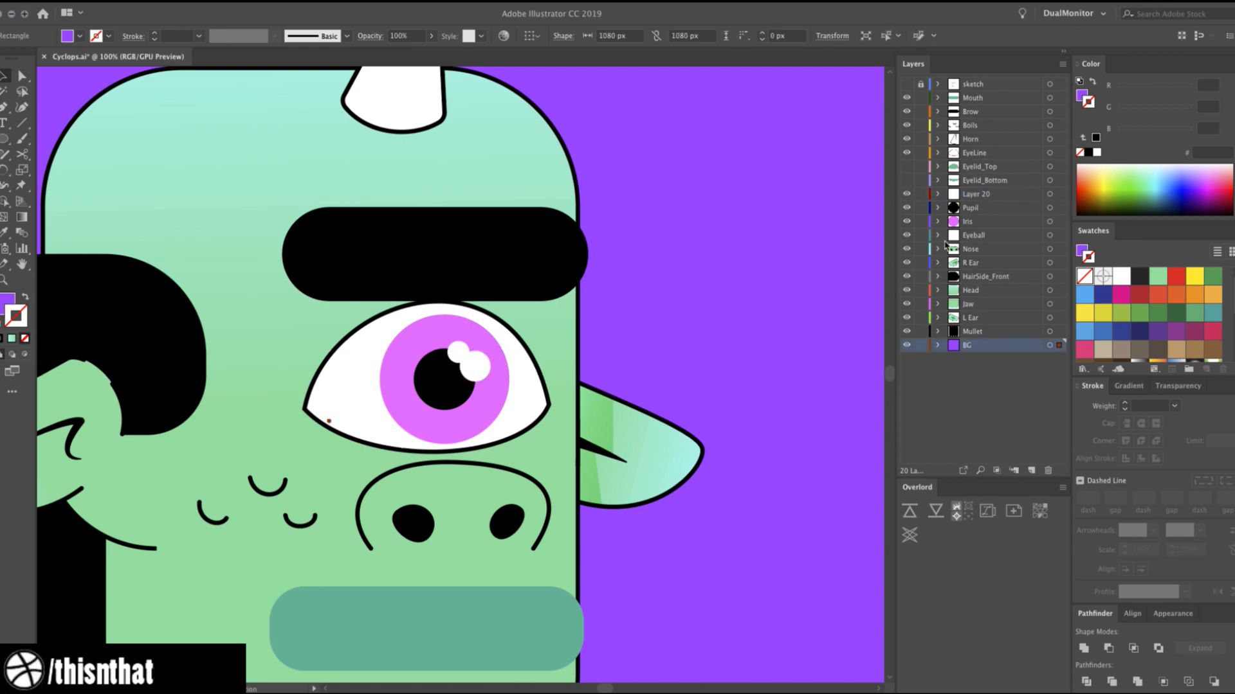
Rename the layer holding the eye highlights as Eyeshine.
double_click(976, 195)
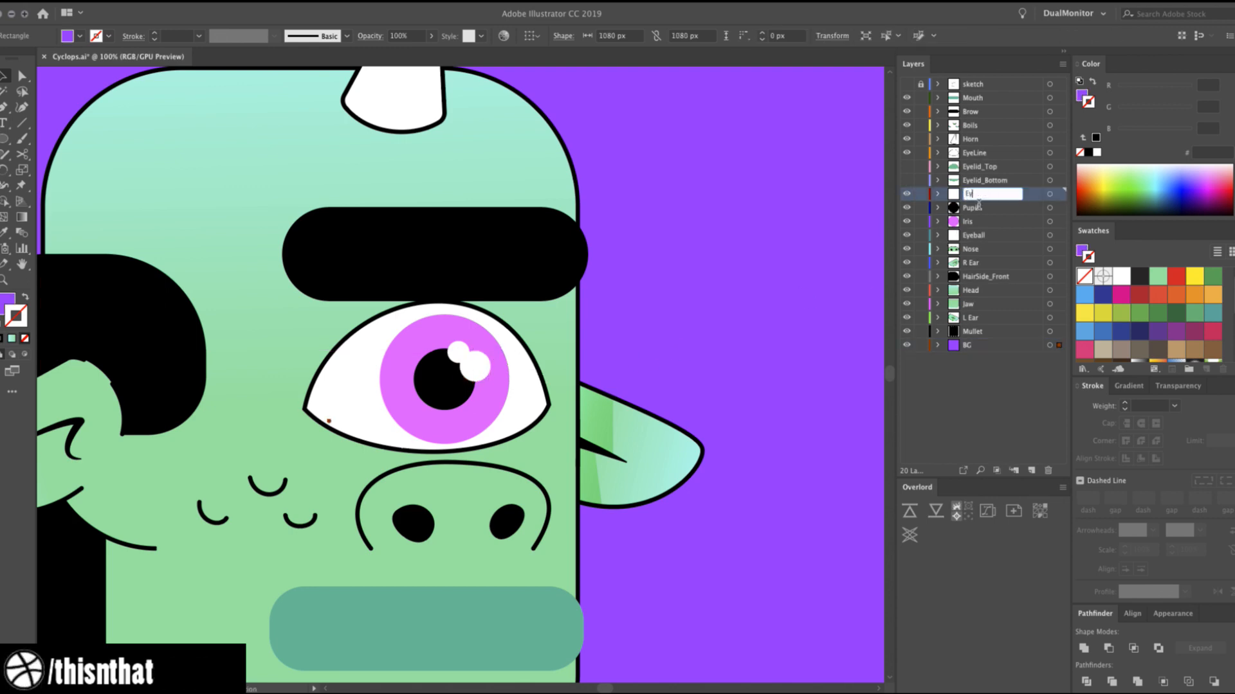
key("Return")
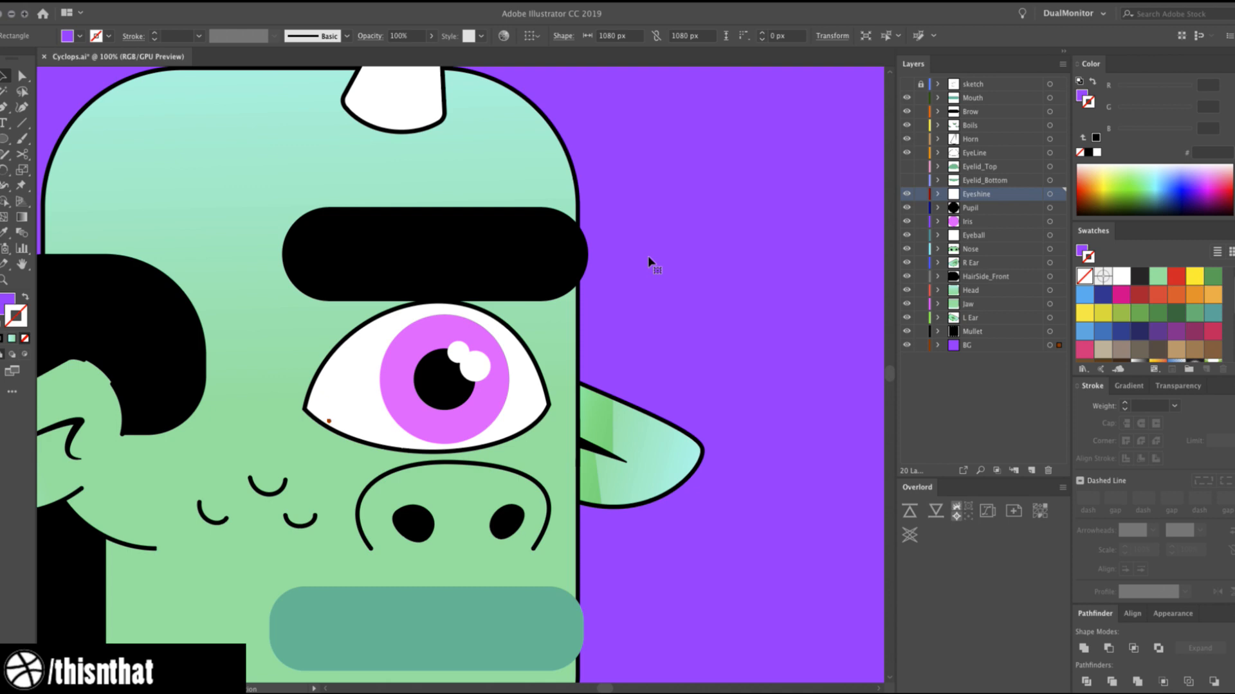
Fill the white eyeball shape with a linear gradient using the Gradient tool.
left_click(366, 384)
key("g")
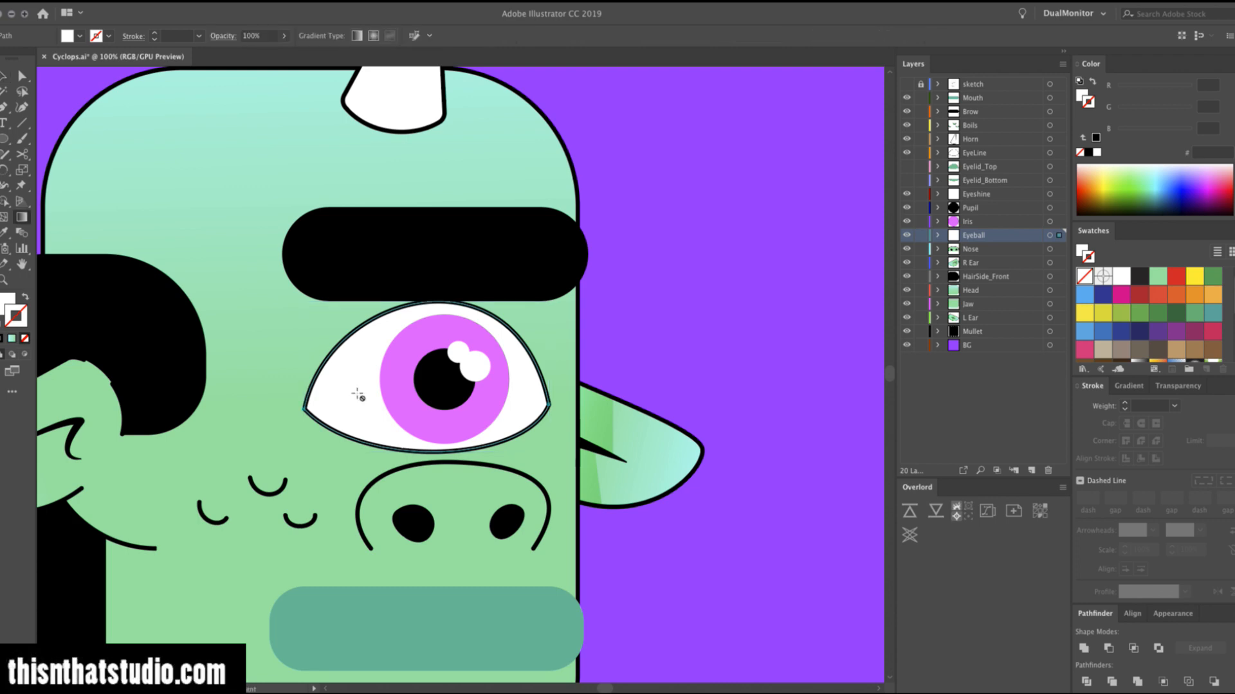
key("z")
left_click(359, 395)
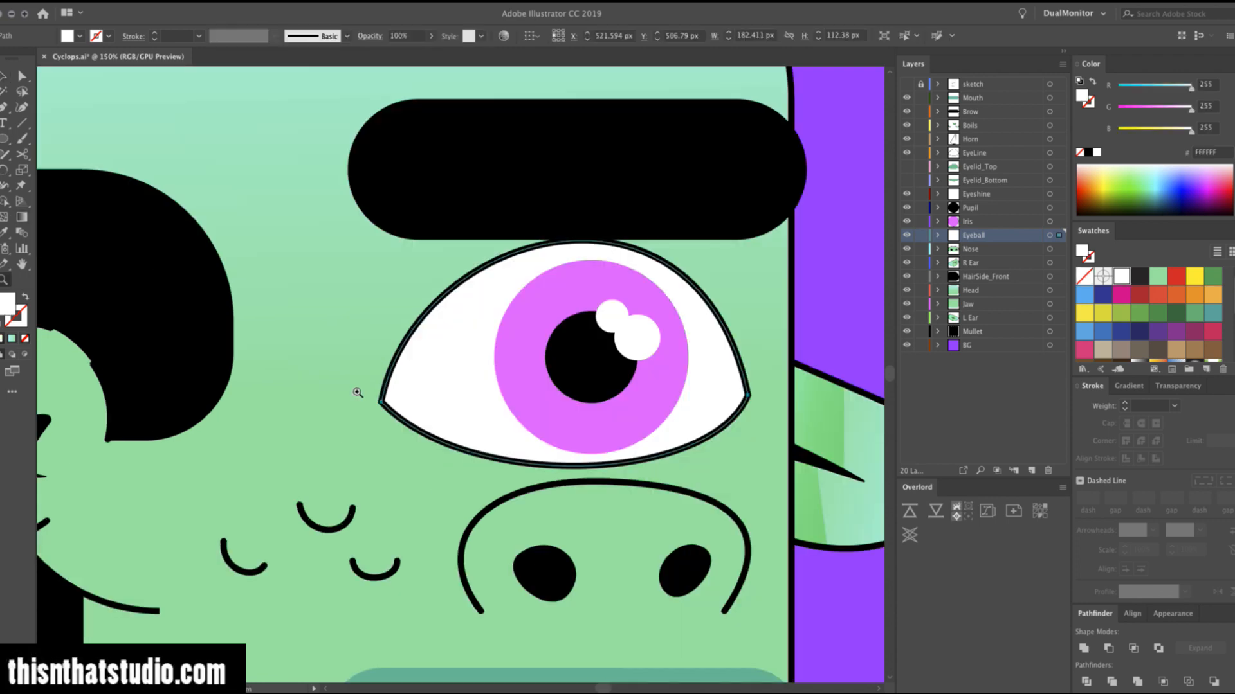
key("g")
left_click(478, 372)
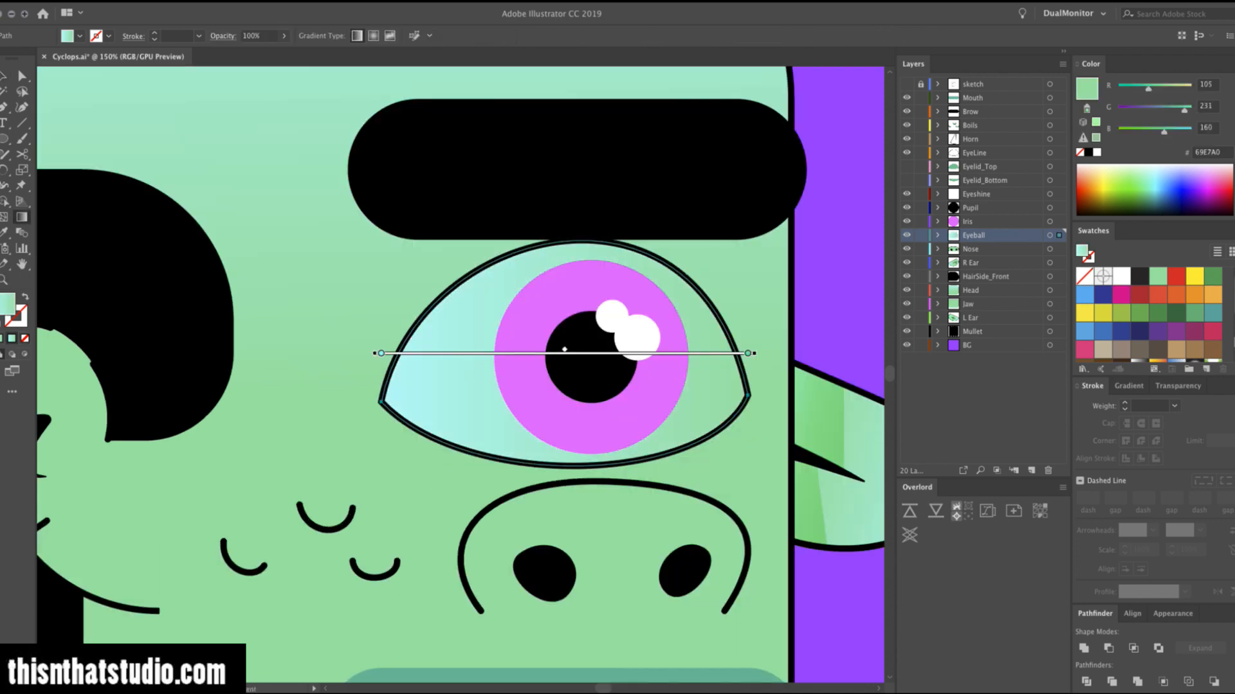
Recolor the eyeball gradient to run from a white start stop to a light gray E6E7E8 end stop.
left_click(1129, 386)
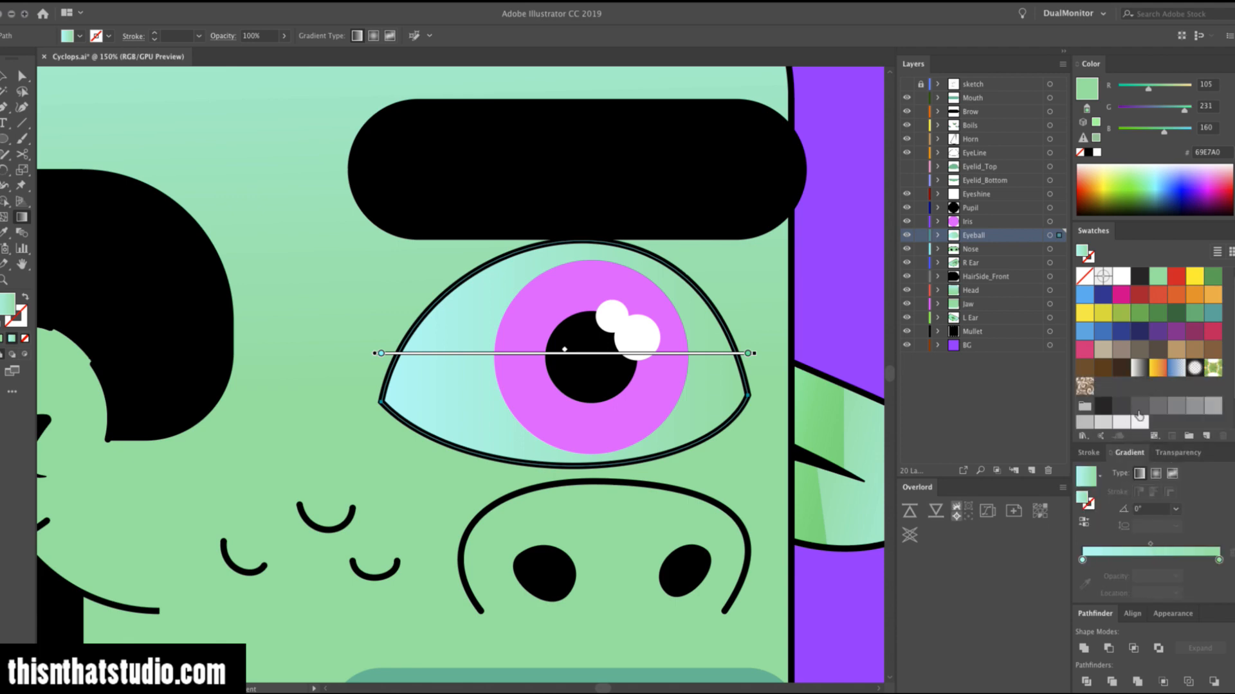
left_click(1083, 559)
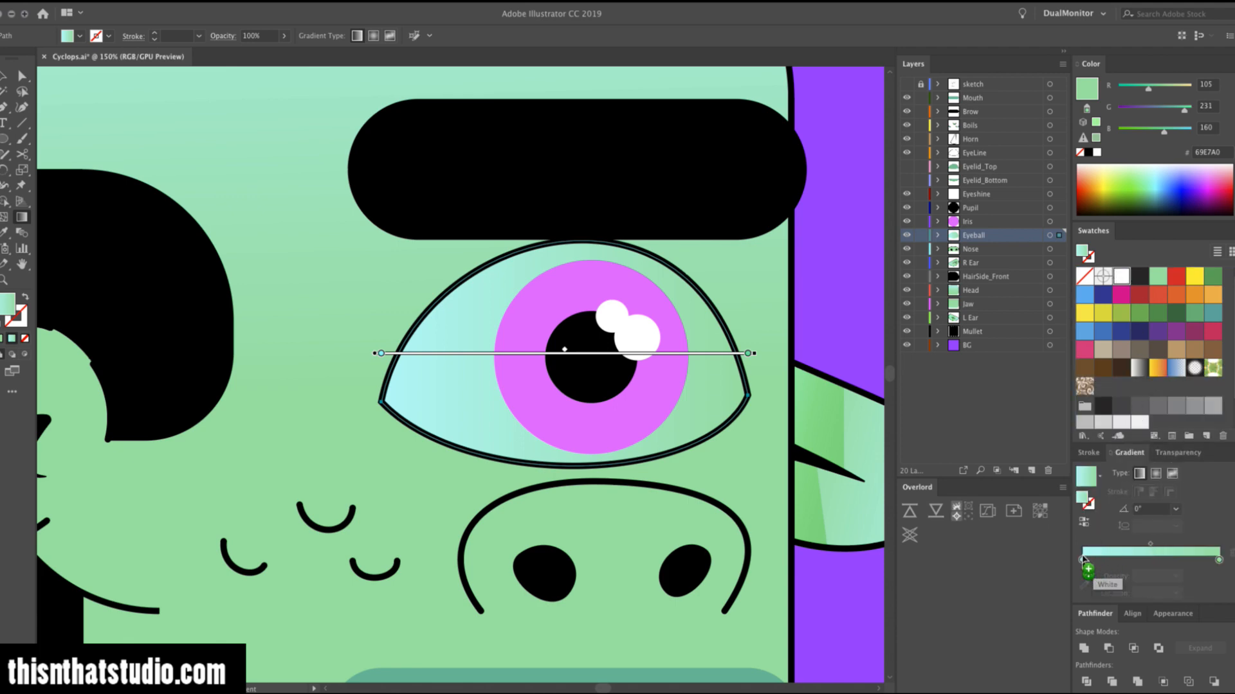
left_click(1123, 421)
left_click_drag(1122, 422, 1218, 559)
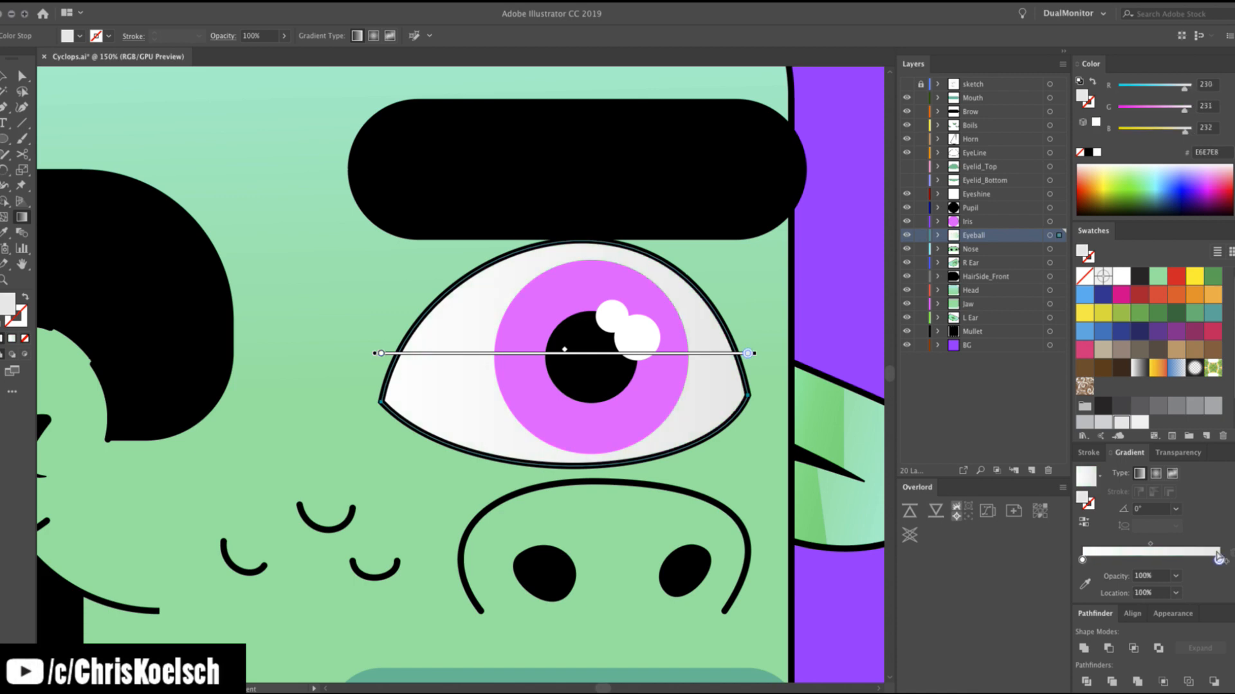
Switch the eyeball's gradient to radial and shift its light center toward the highlights beside the pupil.
left_click(1156, 474)
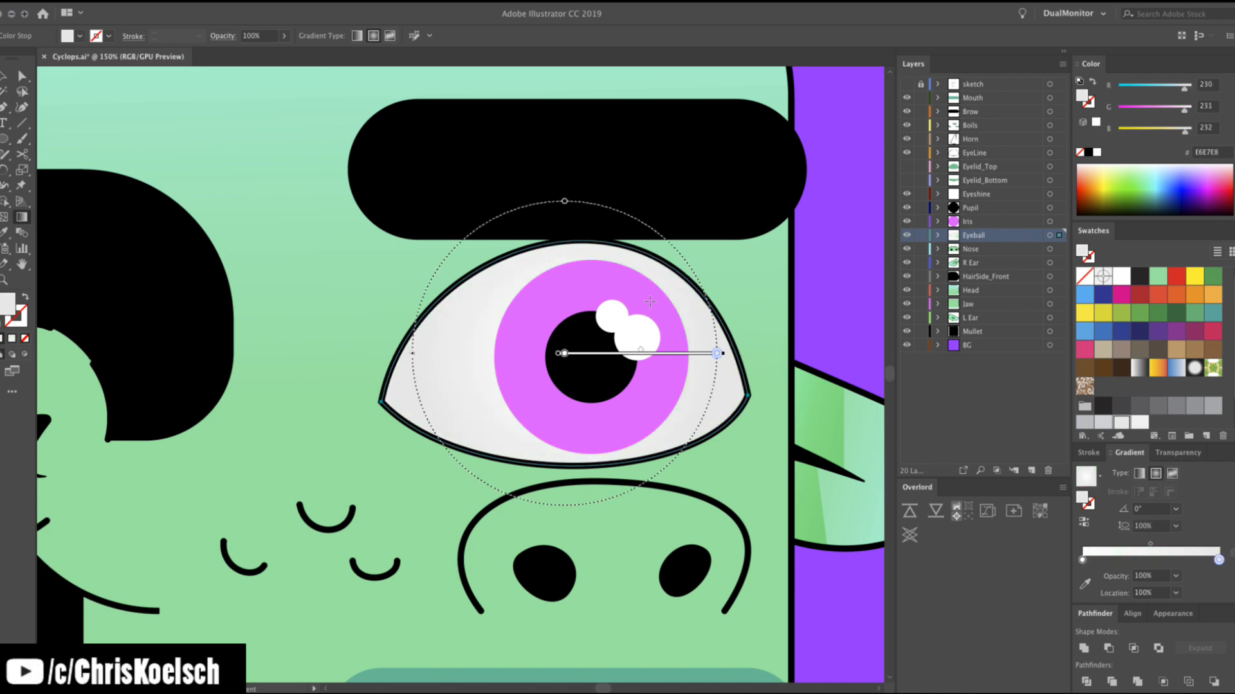
left_click_drag(630, 311, 631, 344)
key("z")
left_click(265, 376, "alt")
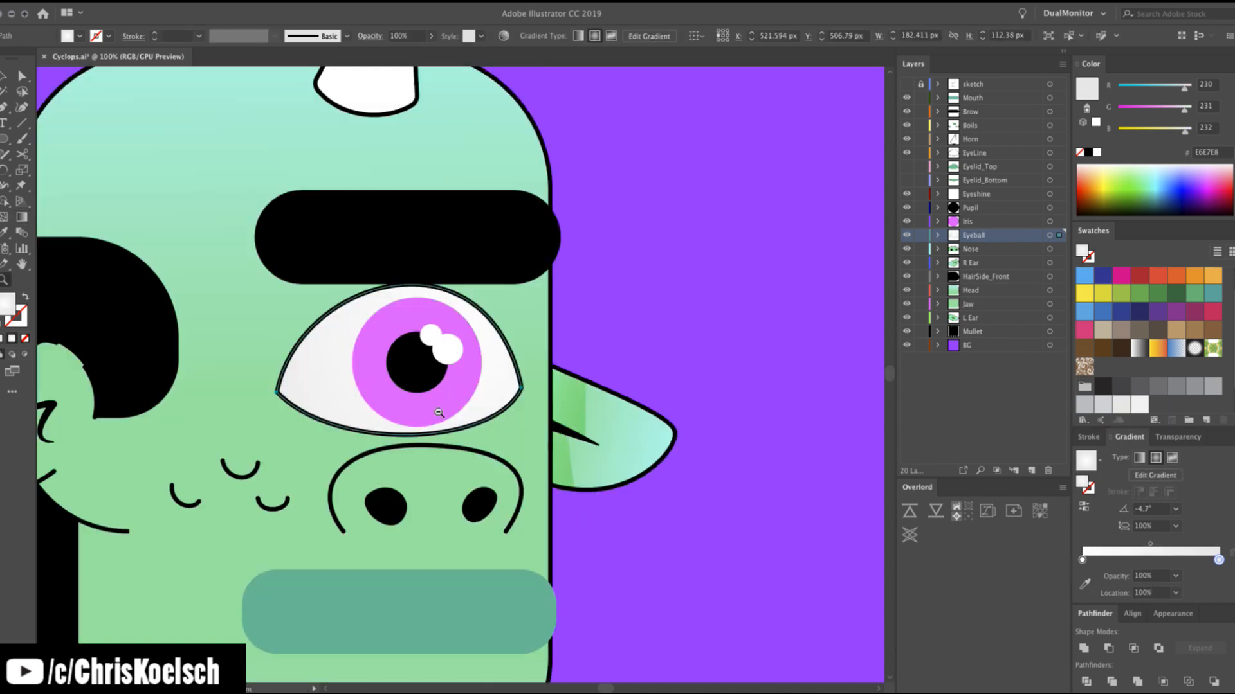
Try a dark gray 585958 and a muted blue-gray 9FBEC0 as the outer color of the eyeball's gradient.
left_click_drag(1136, 385, 1218, 560)
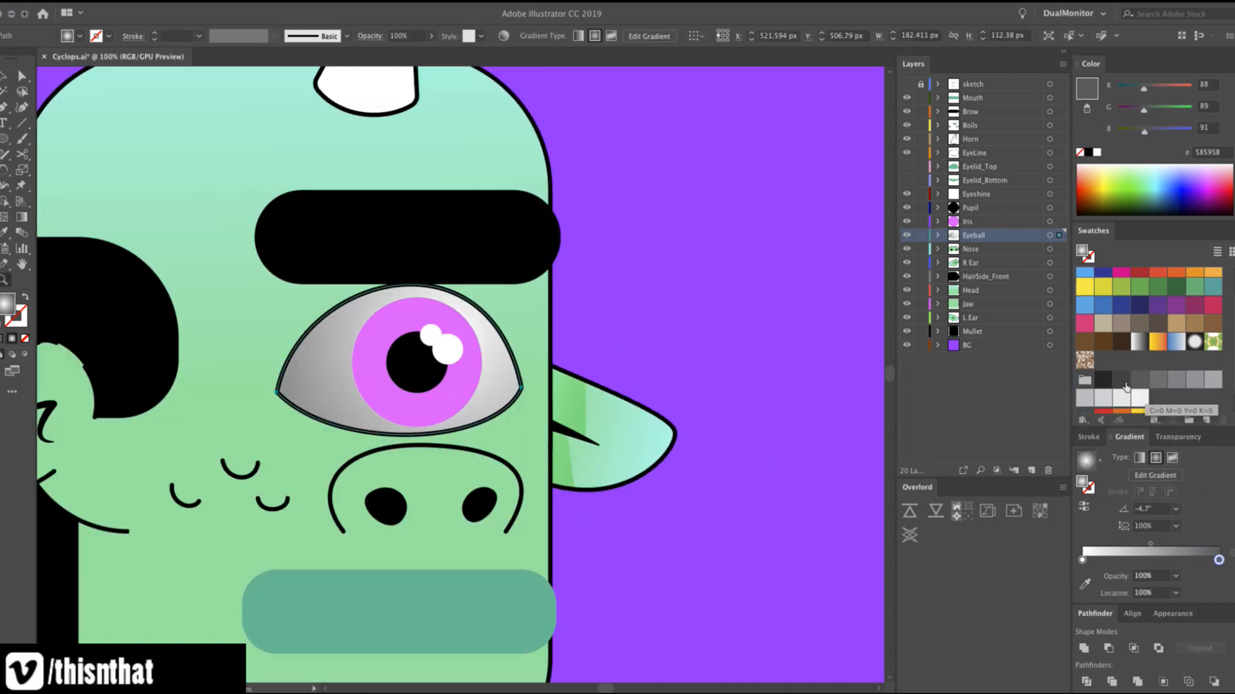
left_click_drag(1086, 394, 1219, 561)
left_click(1165, 85)
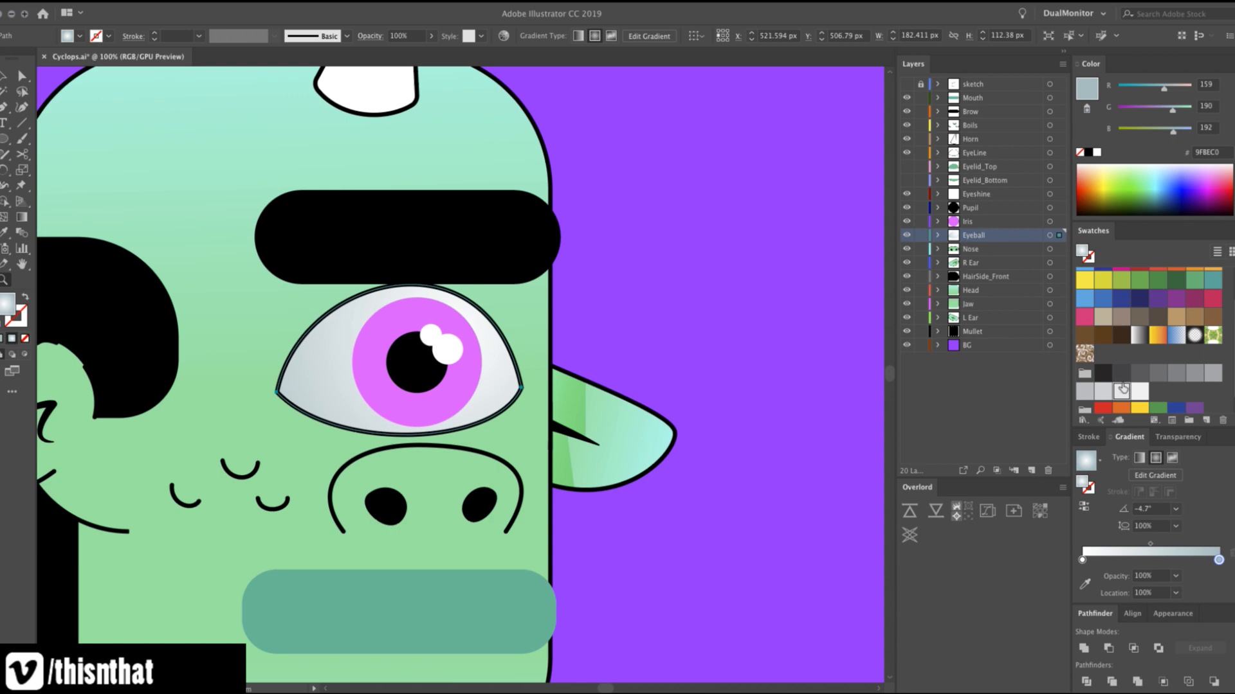
Set the eyeball gradient's outer stop to light gray E6E7E8, tint it pale blue with red about 188, and check the whole face.
left_click_drag(1121, 391, 1223, 564)
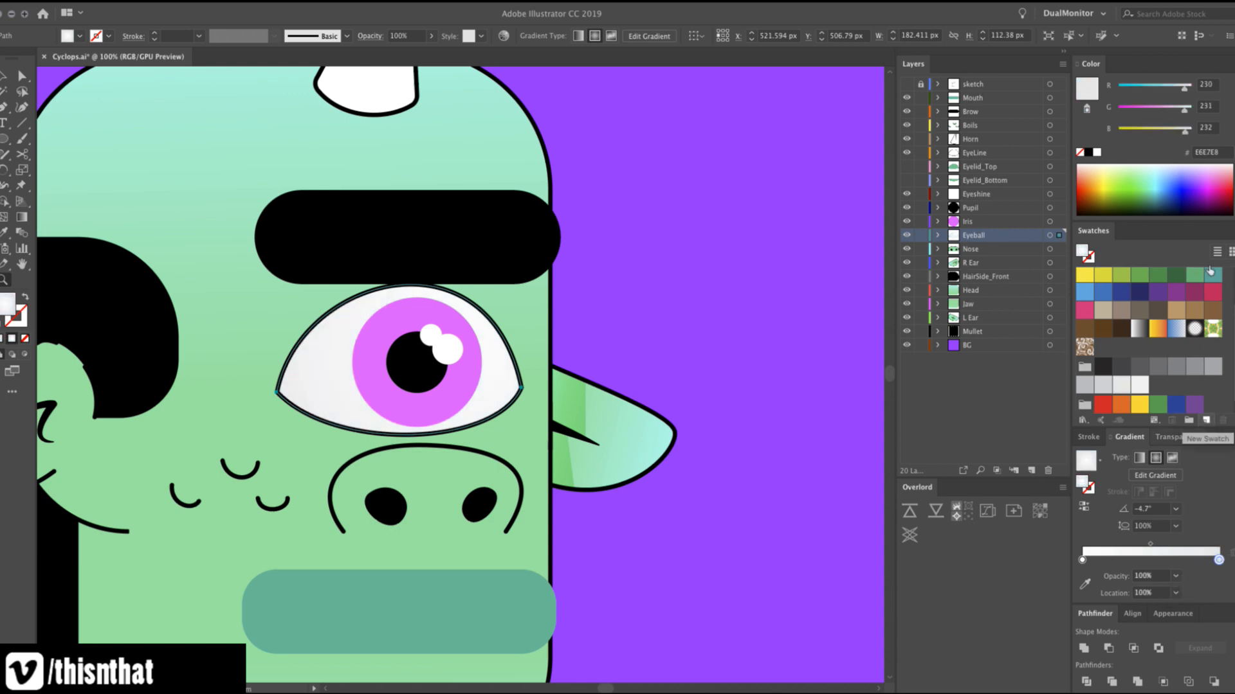
left_click(1166, 86)
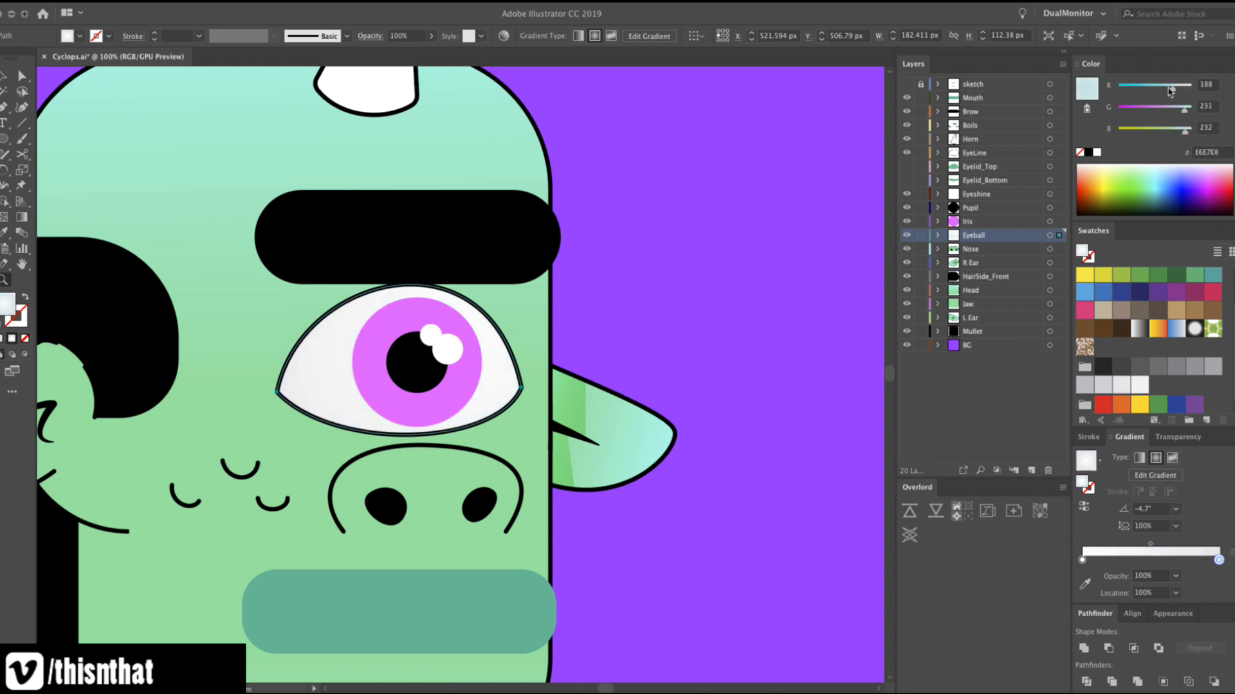
left_click(604, 367)
key("ctrl+minus")
key("ctrl+minus")
left_click(484, 294)
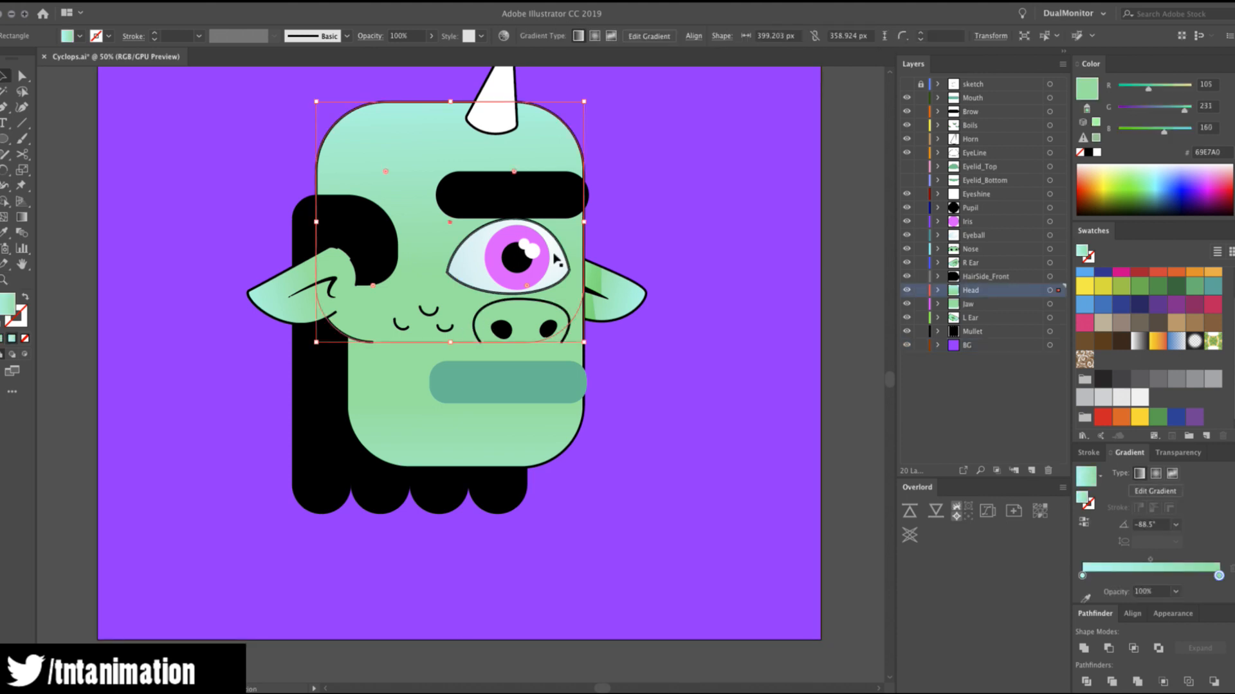
key("ctrl+plus")
key("v")
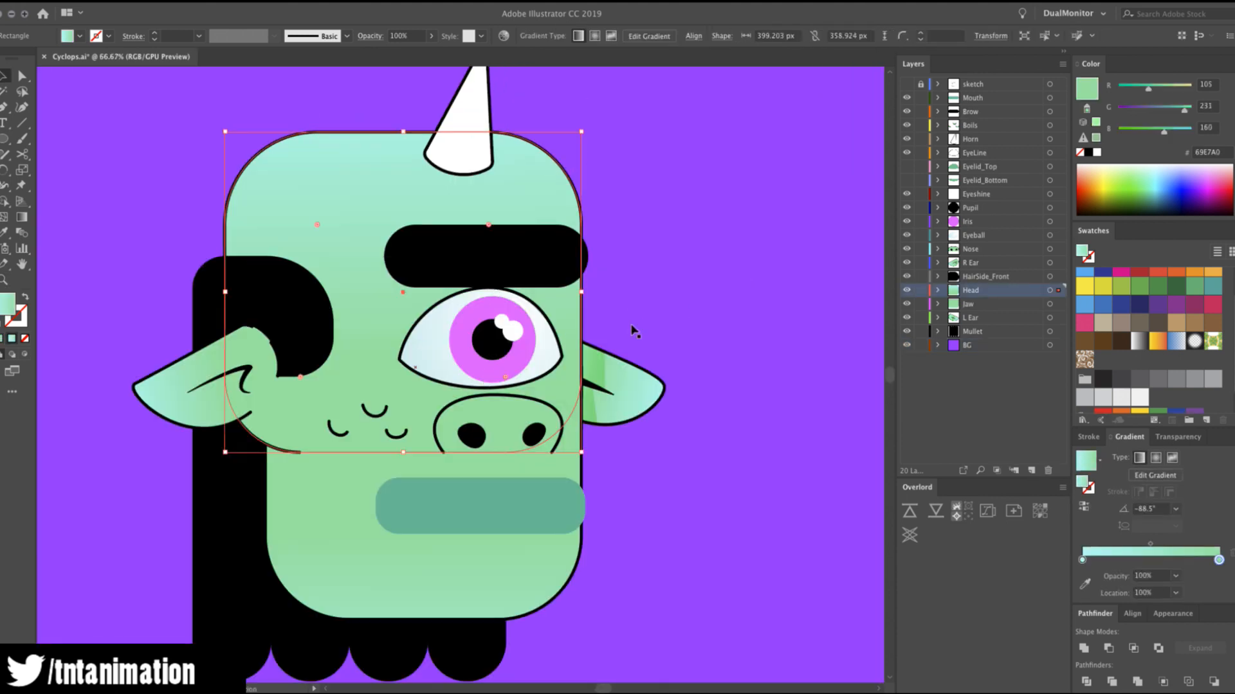
Turn the pink iris into an unfilled ring with a 21 pt stroke aligned to the inside.
key("z")
left_click(482, 373)
left_click(479, 369)
key("v")
left_click(469, 337)
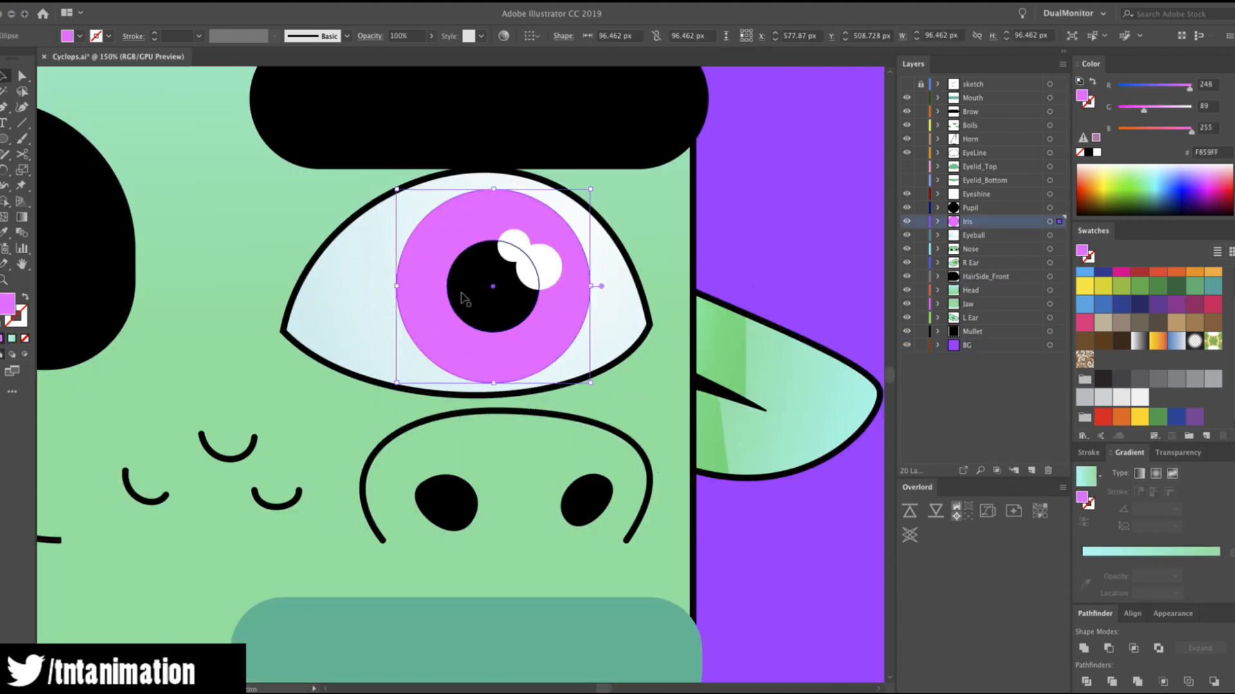
key("l")
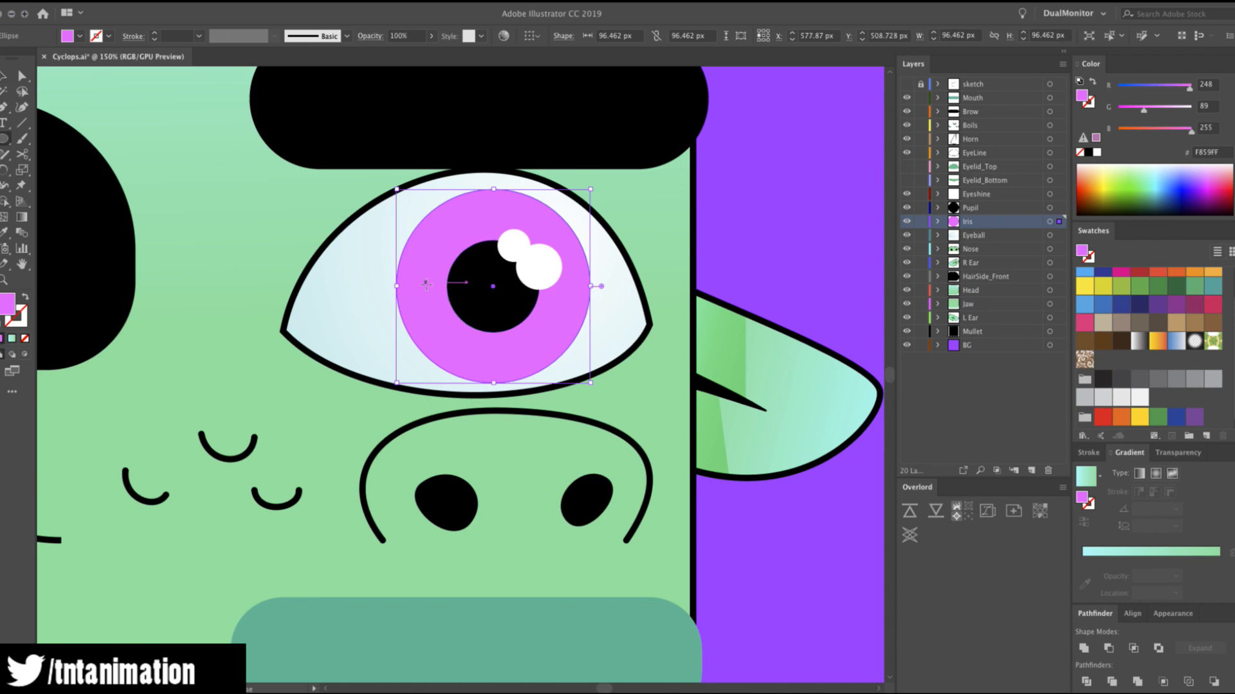
key("v")
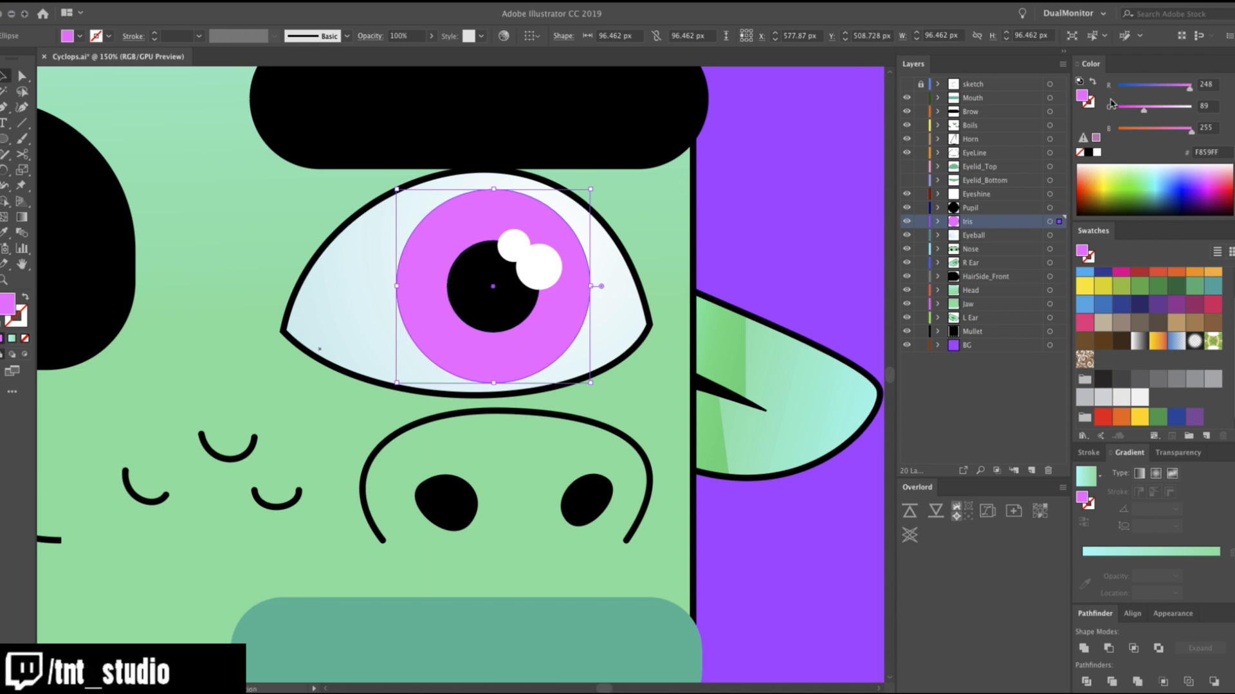
key("shift+x")
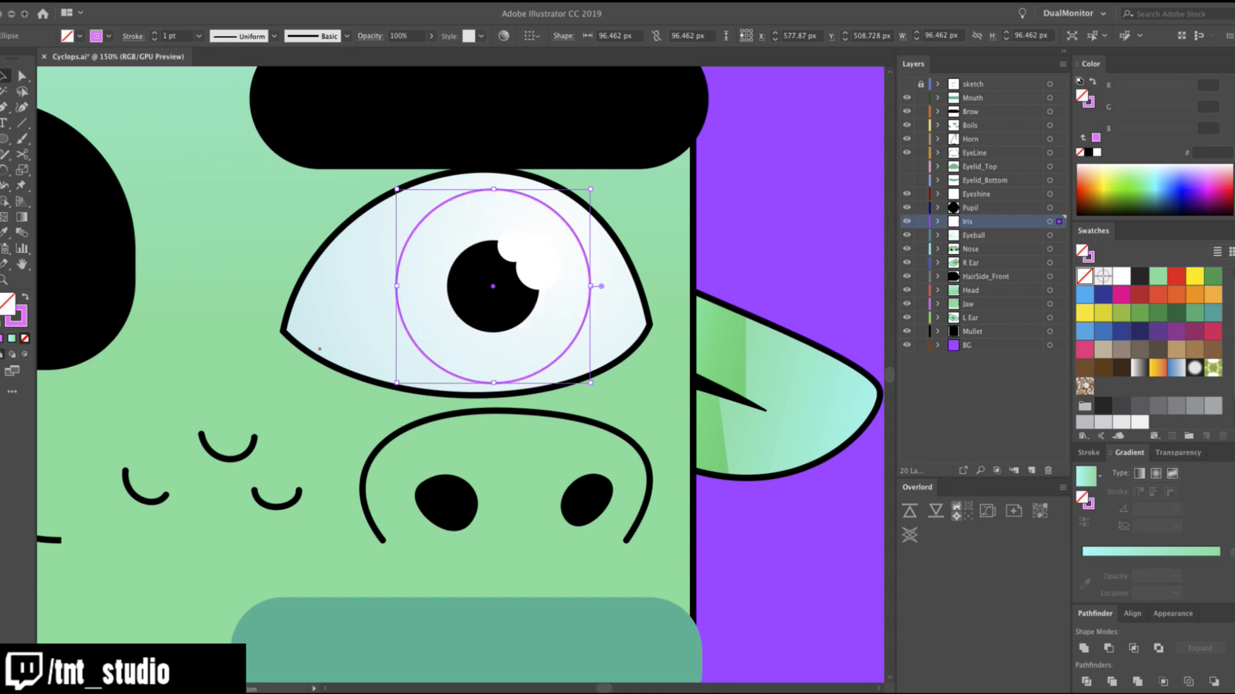
left_click(1088, 453)
left_click(1126, 404)
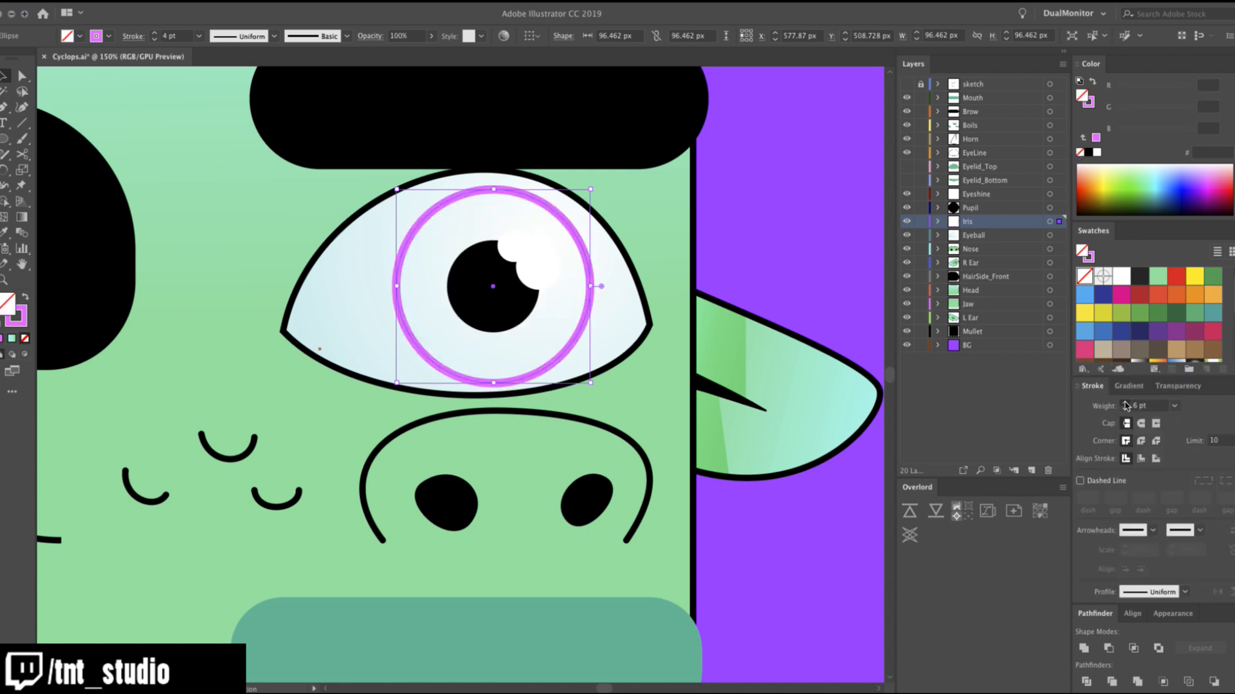
left_click(1125, 404)
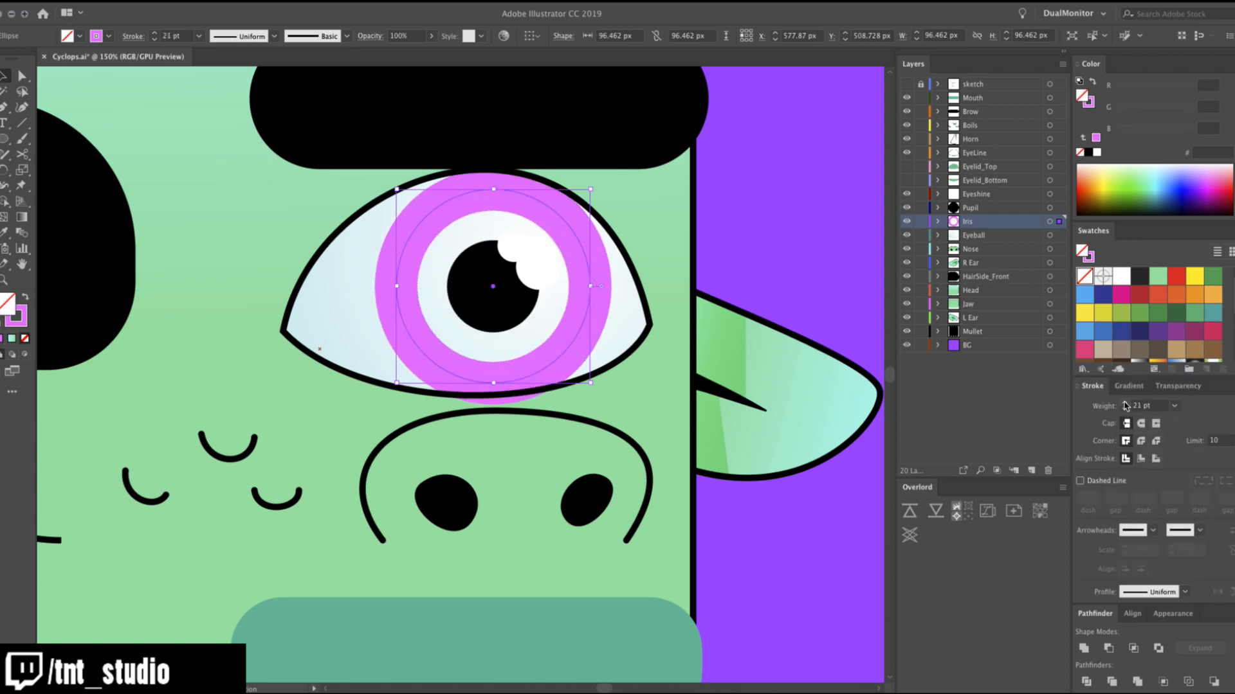
left_click(1143, 459)
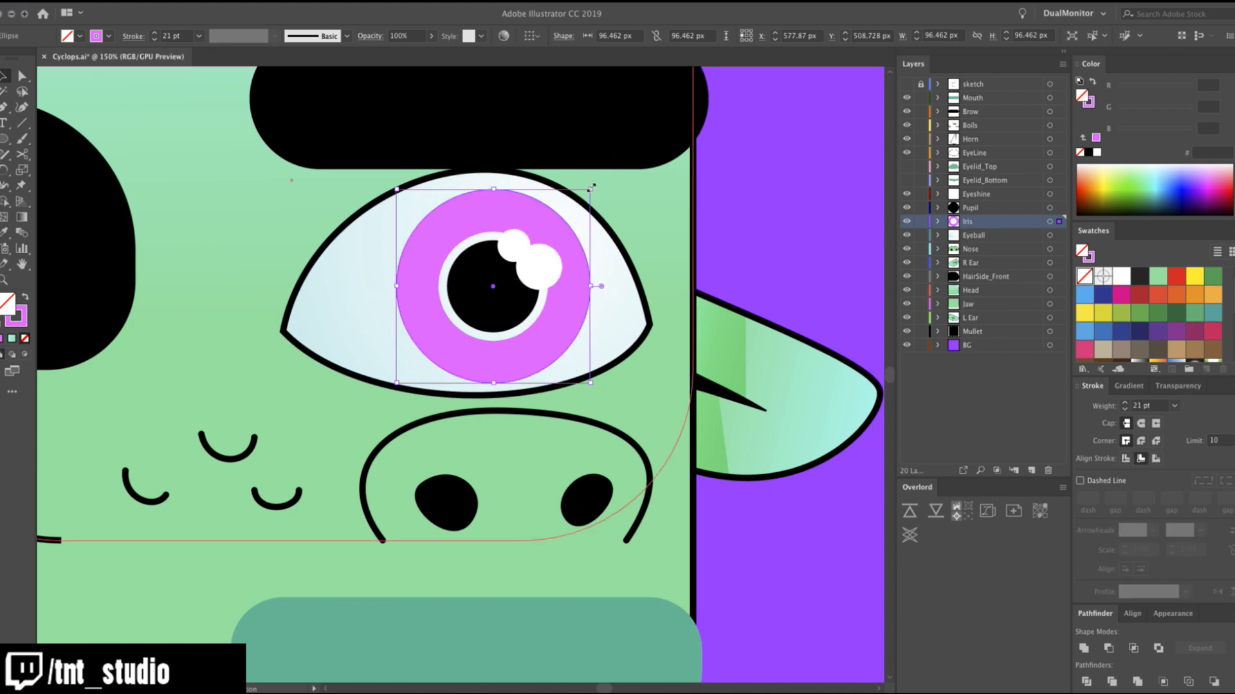
Revert a slight shrink of the iris ring and thicken its stroke to 31 pt.
left_click_drag(592, 186, 583, 194)
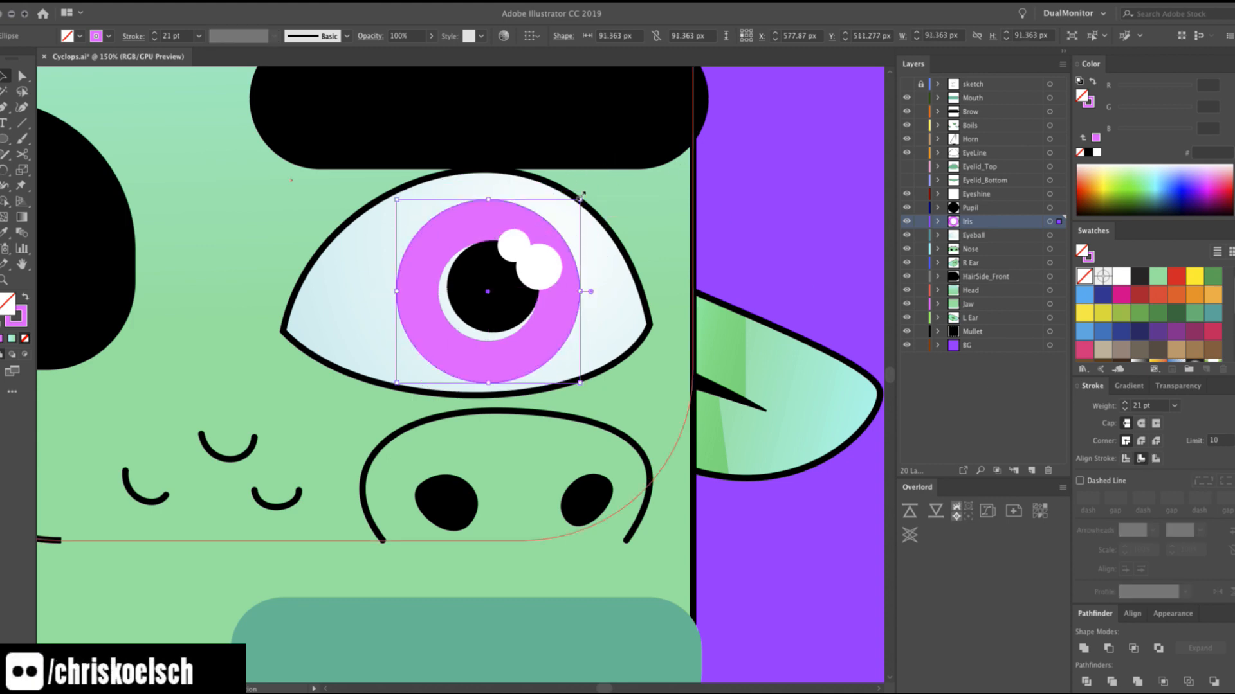
key("ctrl+z")
left_click(1124, 403)
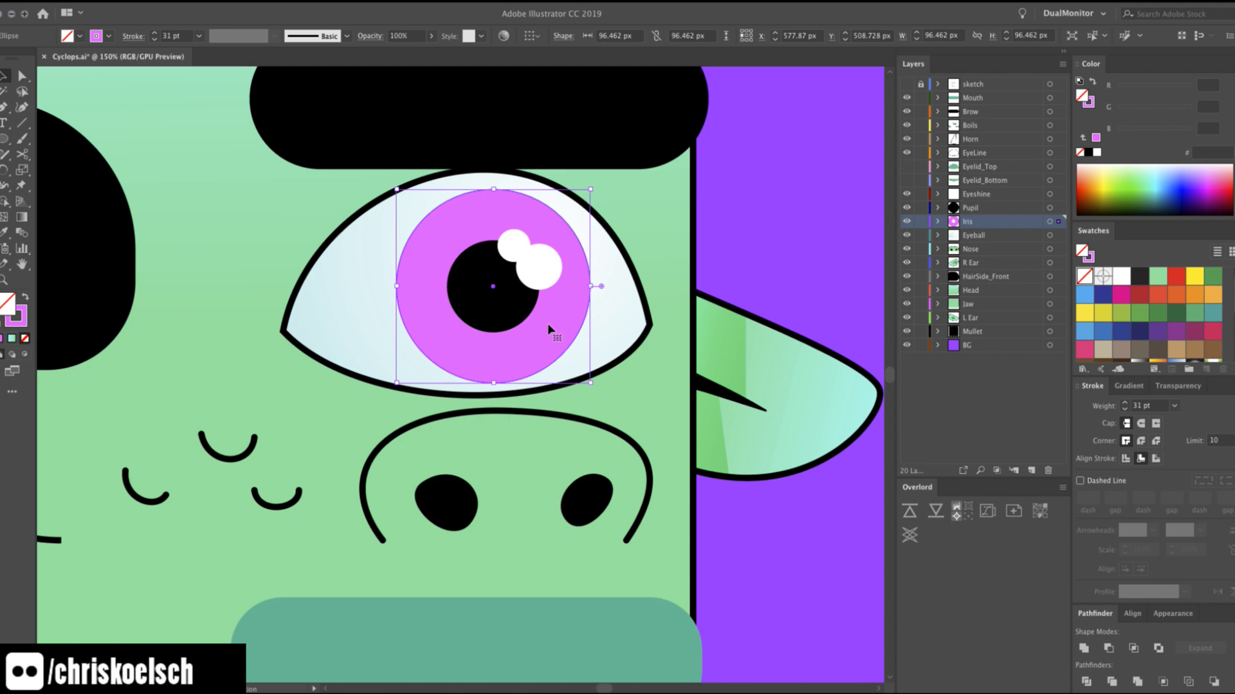
Undo the iris ring's latest weight increases and its inside stroke alignment.
key("super+z")
key("super+z")
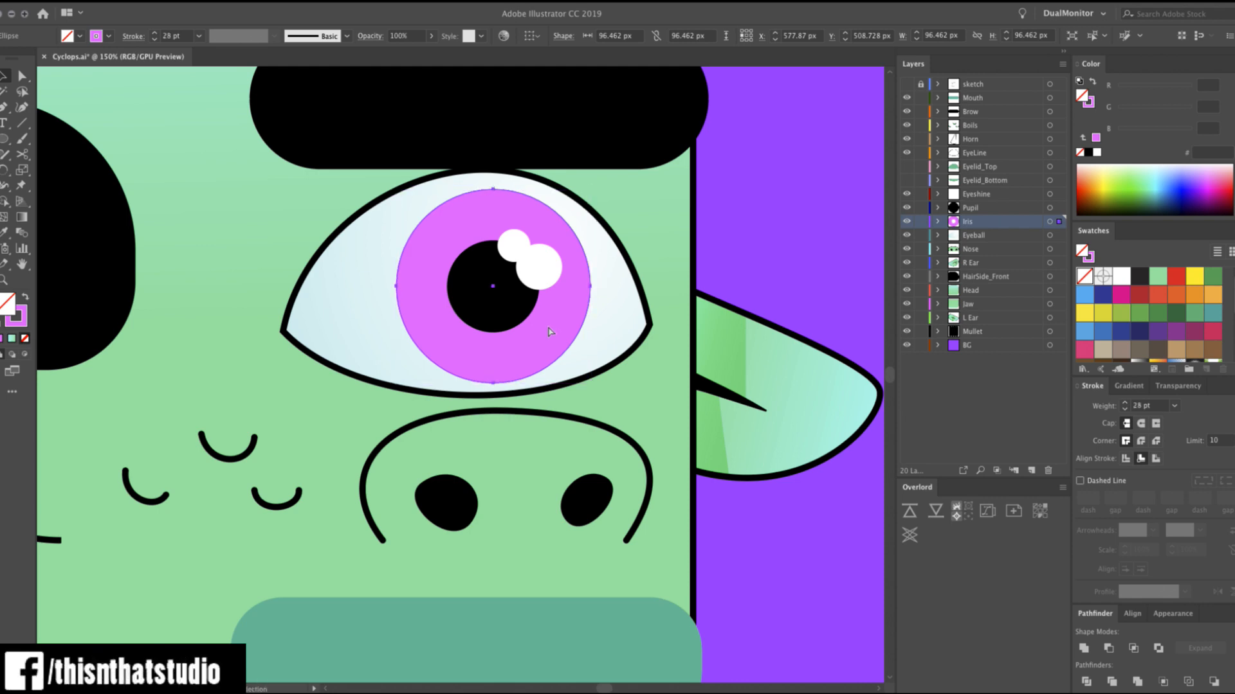
key("super+z")
key("super+z")
key("super+z")
key("super+z")
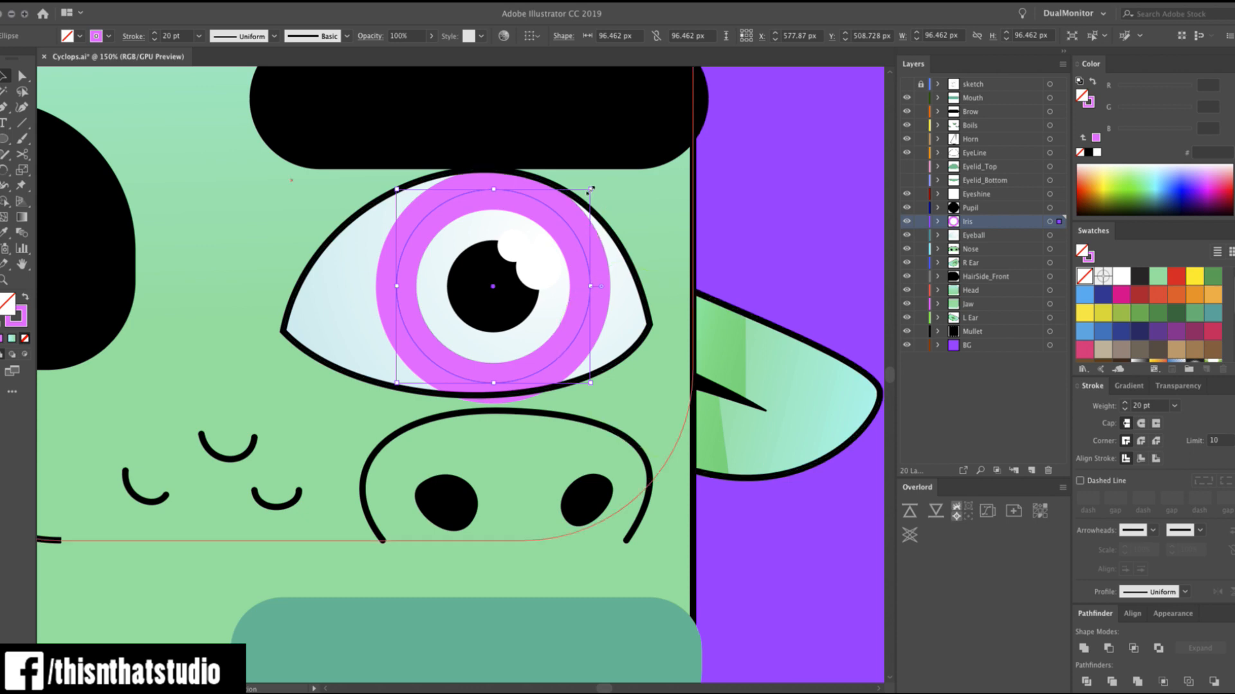
Try a 26 pt centered stroke on the iris ring and scale the ring down to about 74 px.
left_click(1125, 402)
left_click(1124, 403)
left_click(1125, 402)
left_click(1125, 402)
left_click(1124, 403)
left_click(1124, 403)
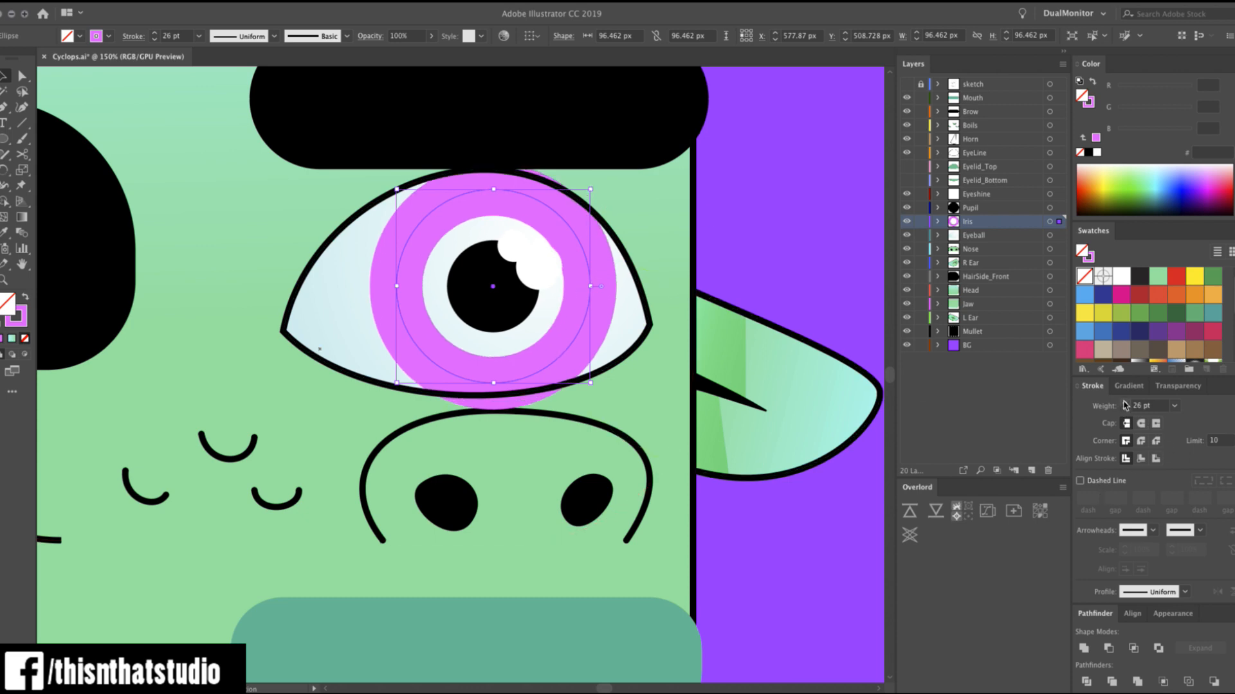
left_click_drag(590, 190, 545, 215)
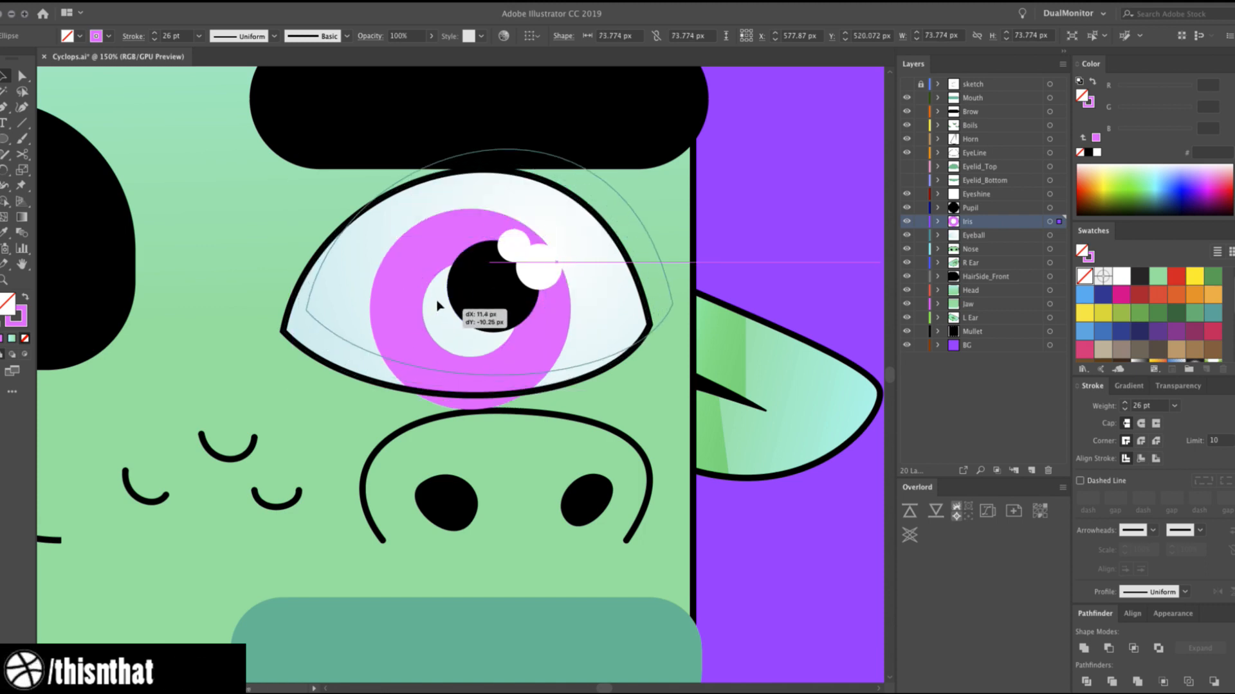
left_click(433, 308)
Undo all size and stroke edits on the iris, back to its solid pink fill without a stroke.
key("super+z")
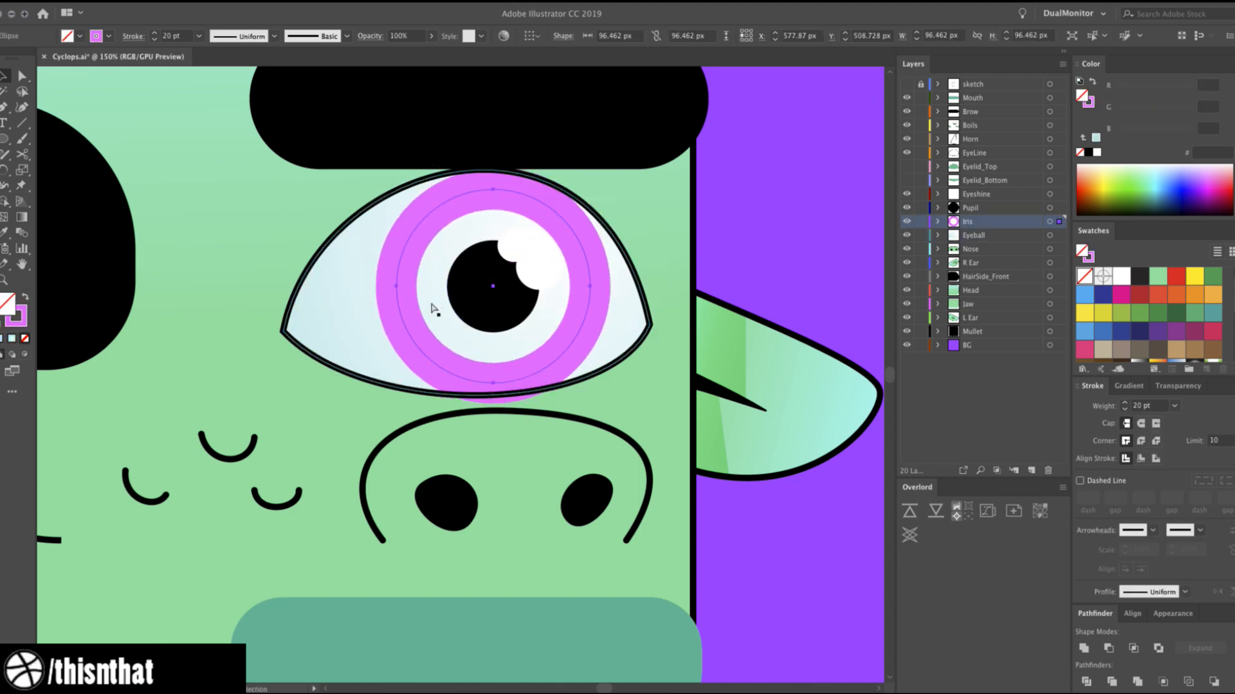
key("super+z")
key("super+z")
key("super+z")
key("super+z")
key("super+z")
key("super+z")
key("super+z")
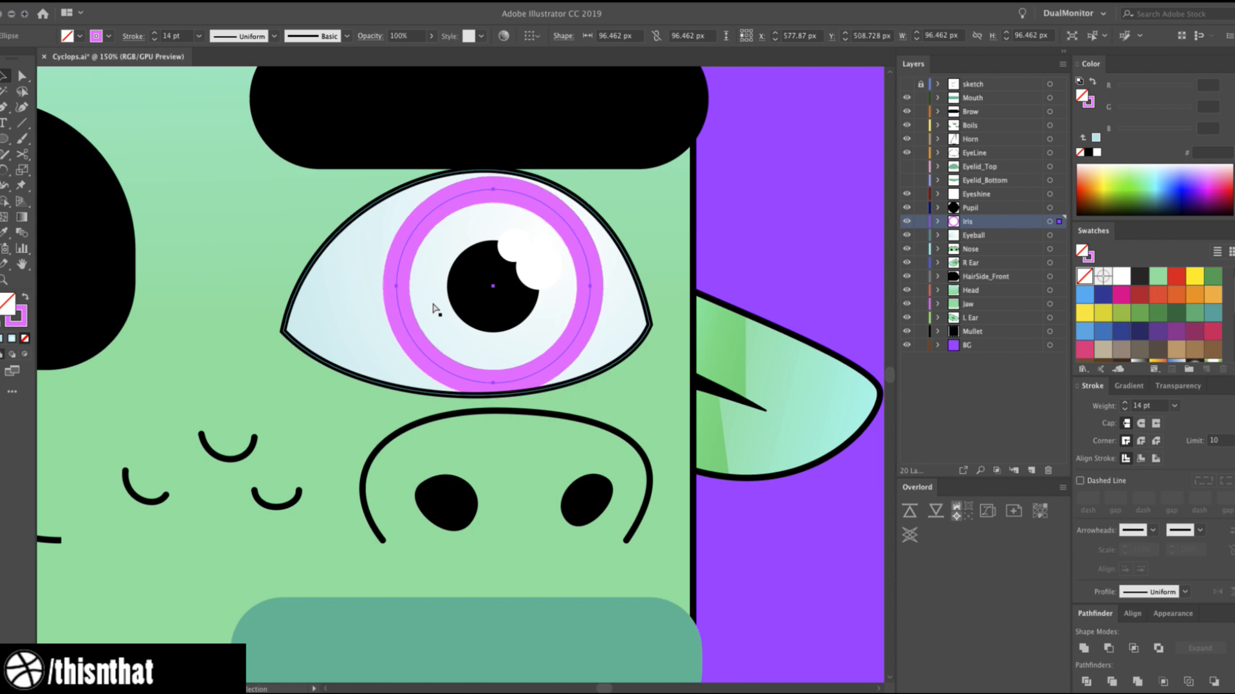
key("super+z")
key("super+z")
key("super+z")
key("super+z")
key("super+z")
key("super+z")
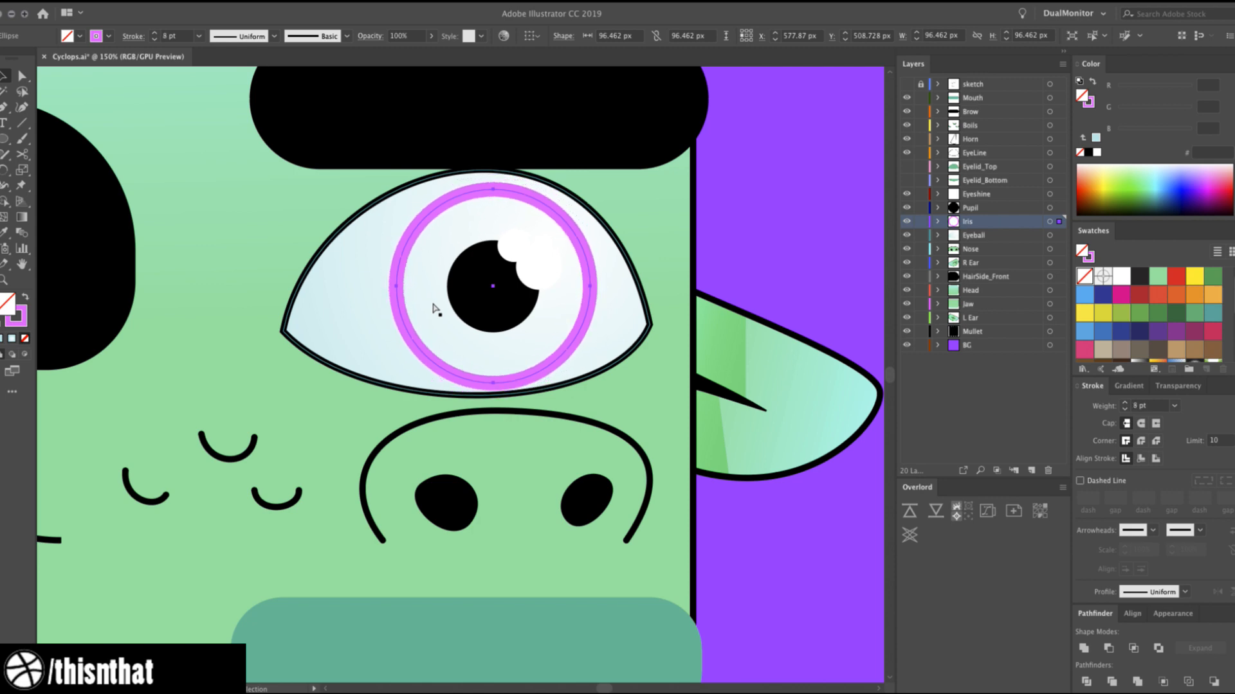
key("super+z")
key("super+z")
key("super+z")
key("super+z")
key("super+z")
key("super+z")
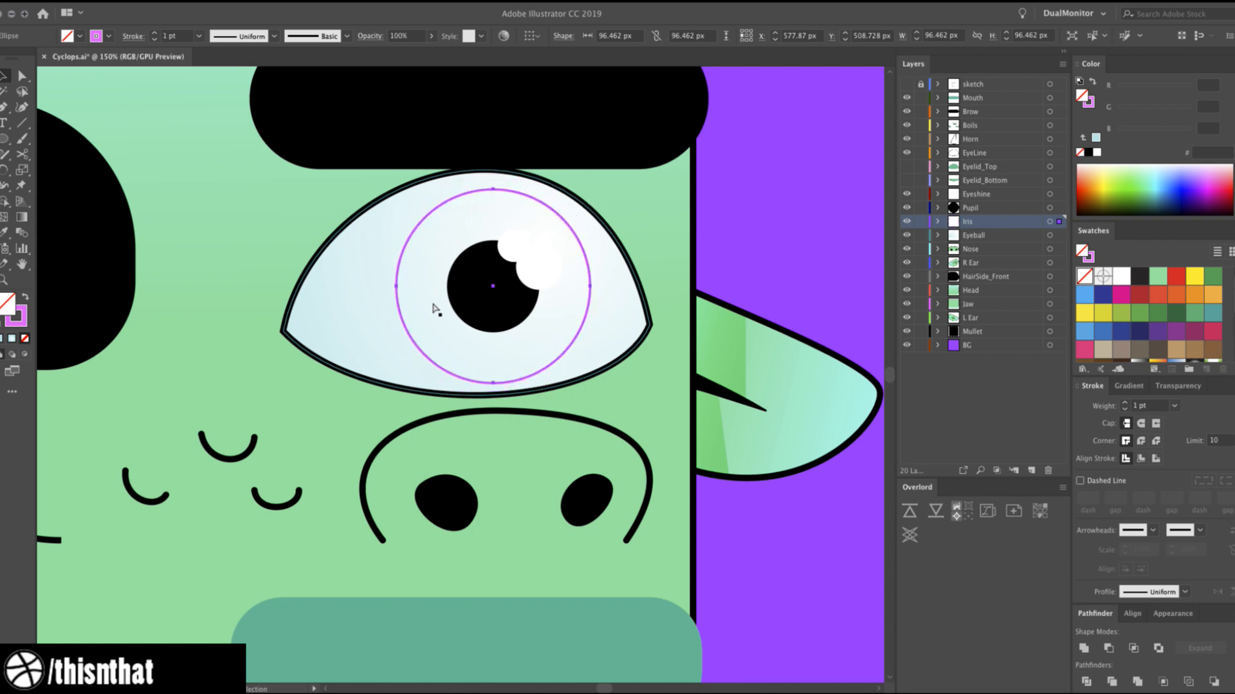
key("super+z")
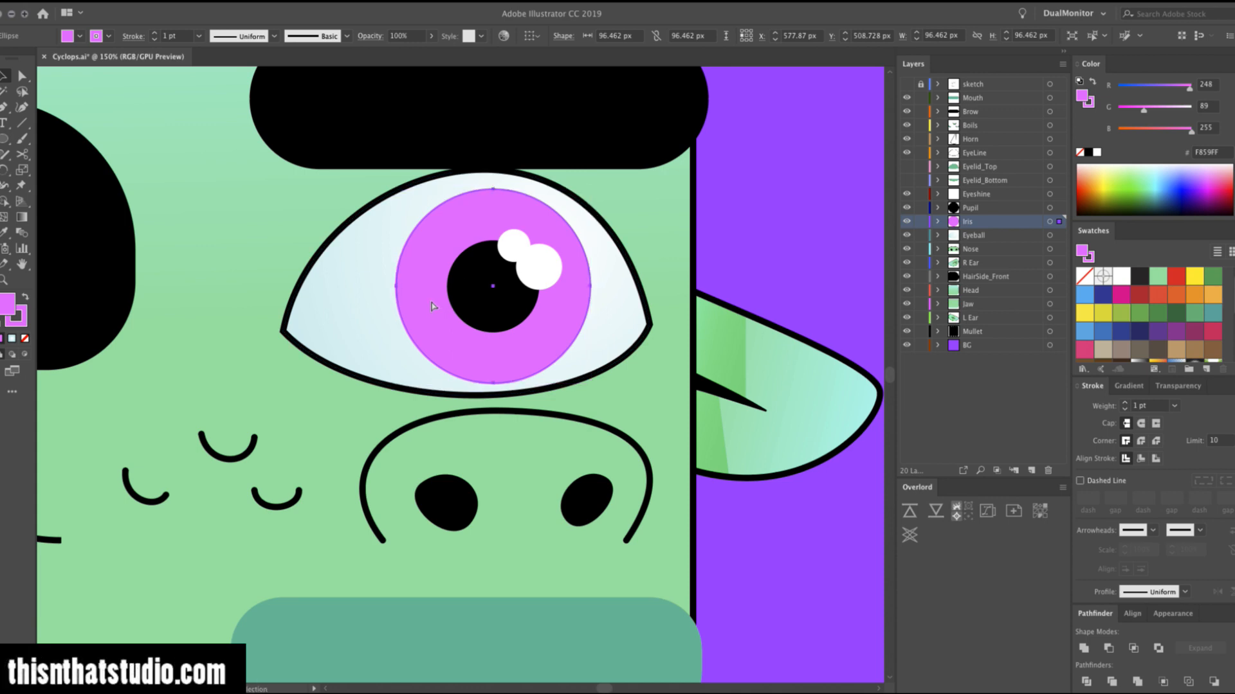
key("super+z")
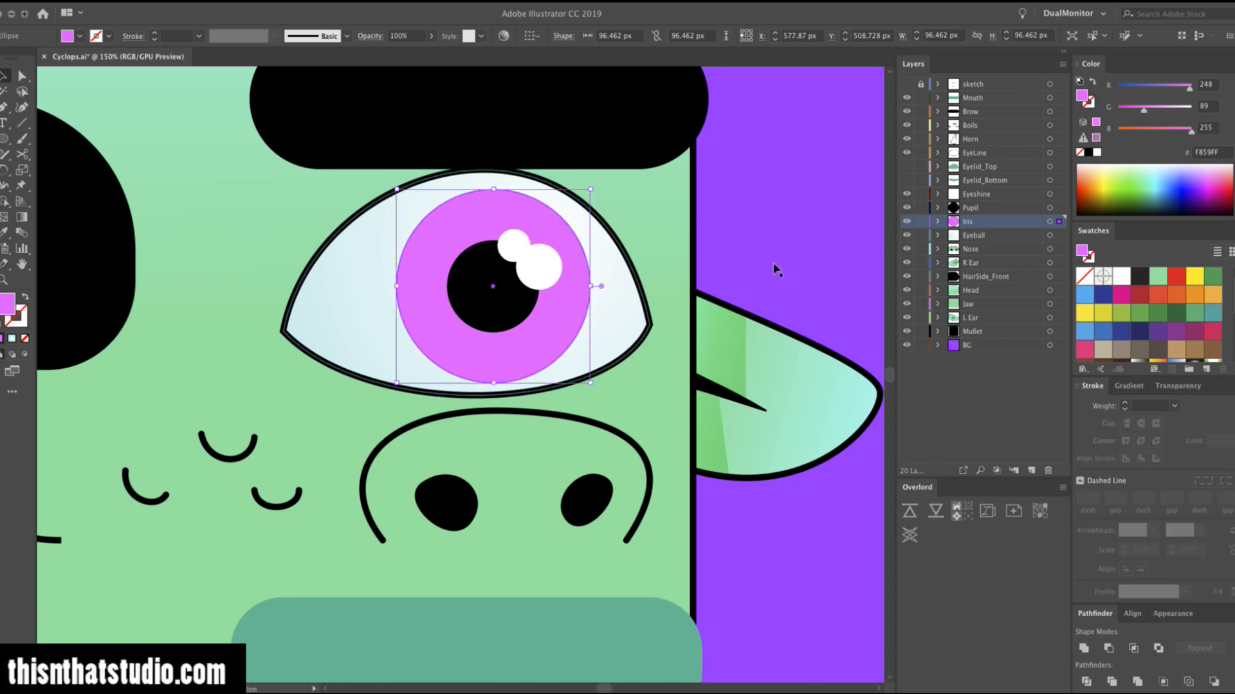
Turn an in-place copy of the iris circle into an unfilled outline with a purple B729E5 stroke.
left_click(758, 248)
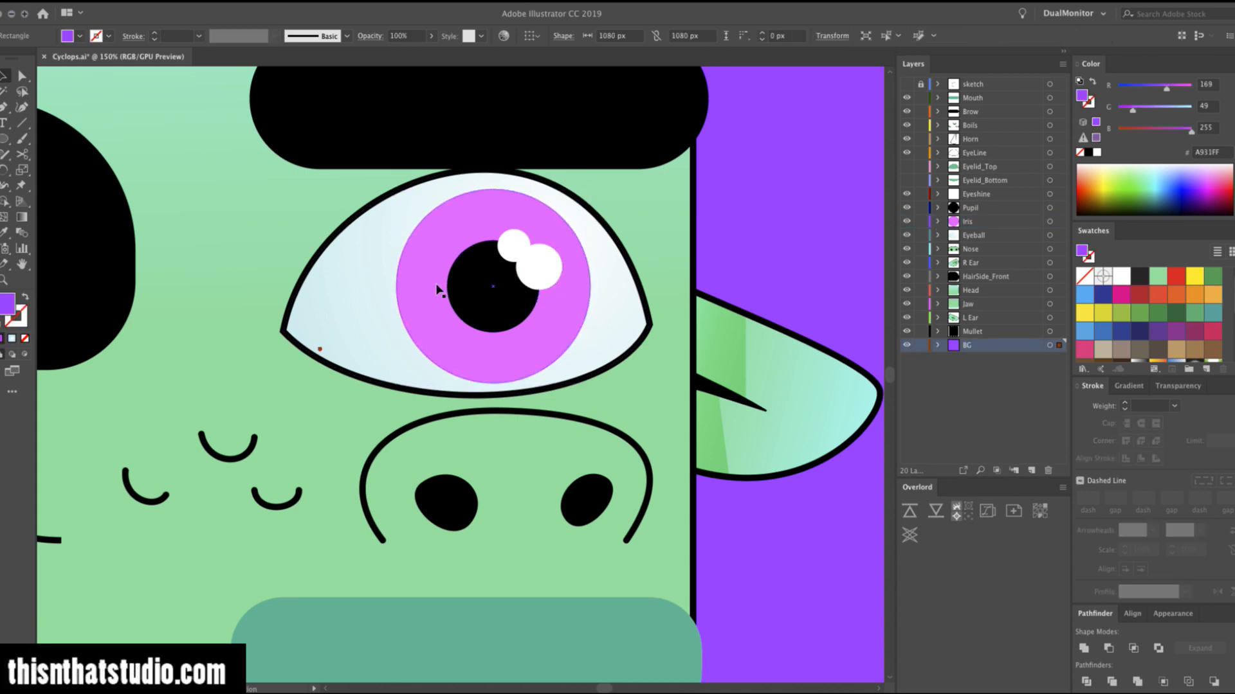
left_click(437, 290)
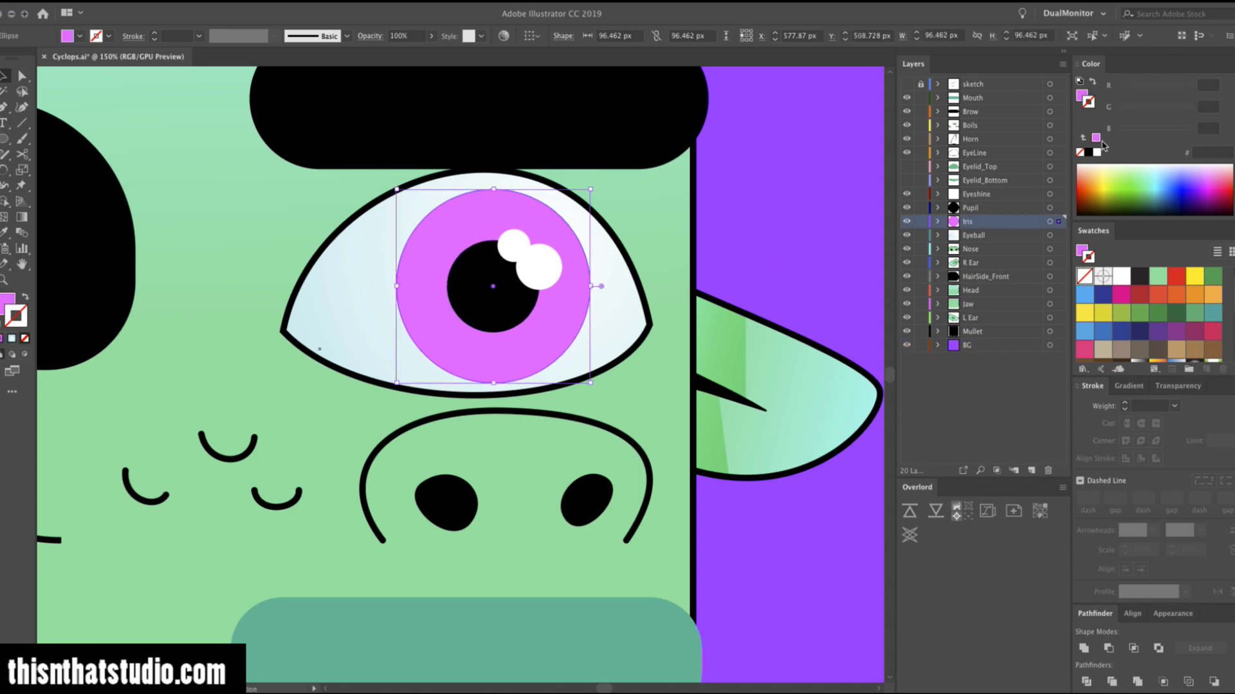
key("shift+x")
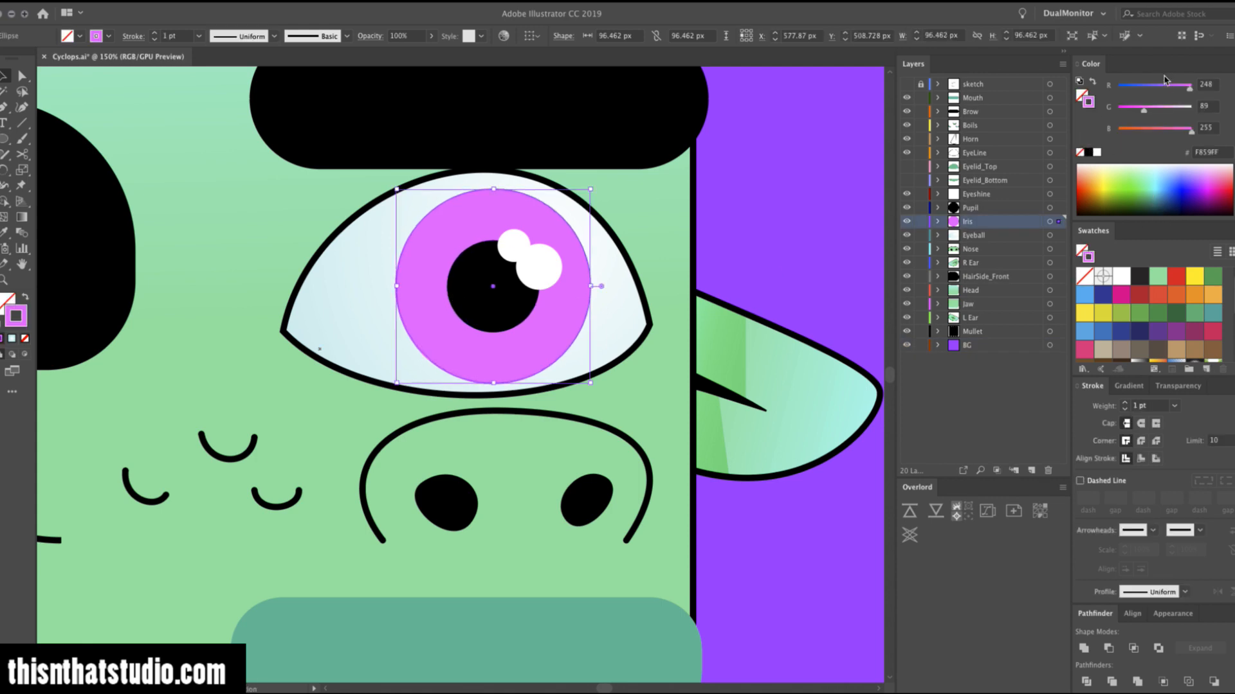
left_click(1171, 86)
left_click_drag(1144, 108, 1130, 108)
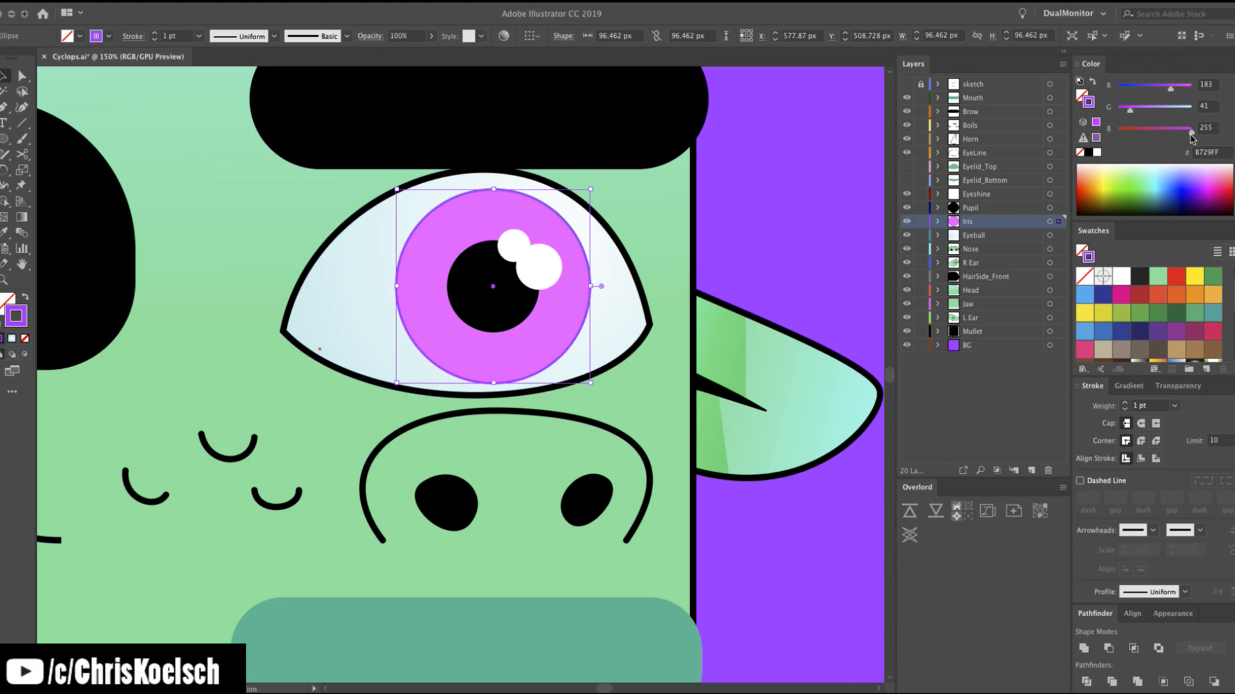
left_click_drag(1187, 135, 1185, 135)
Cut the purple outline at its left and right anchor points with the Scissors tool and delete the upper half.
key("c")
left_click(396, 287)
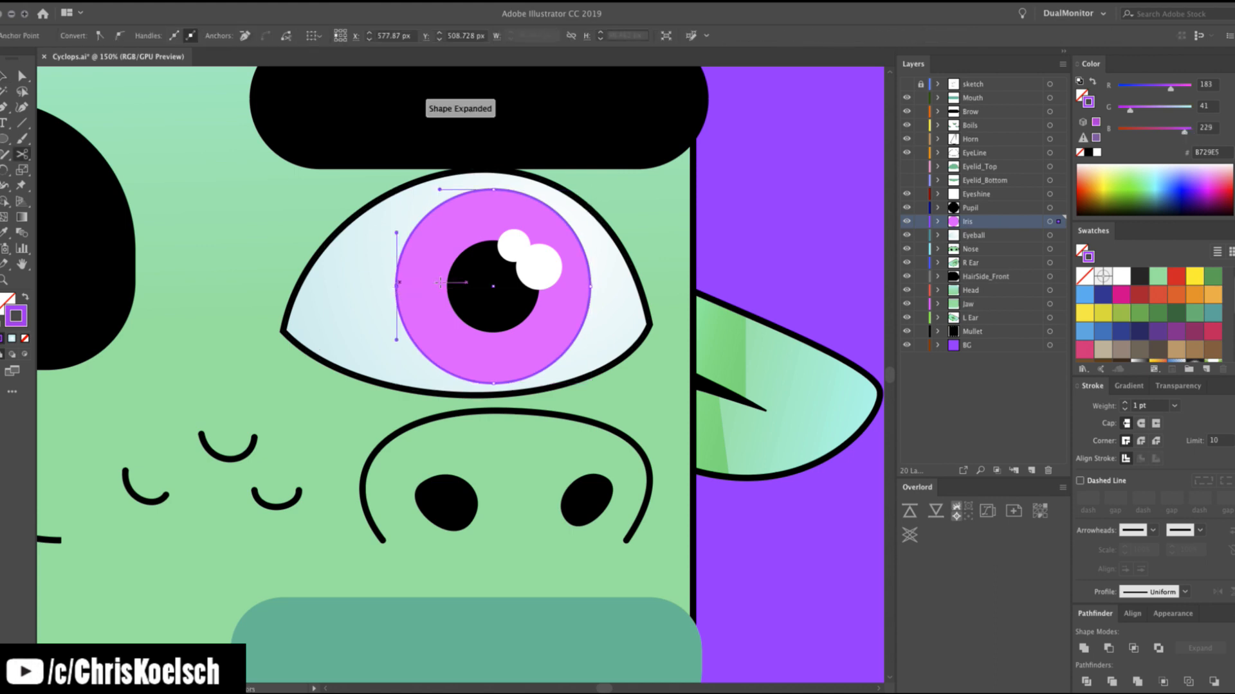
left_click(589, 288)
key("v")
left_click(572, 226)
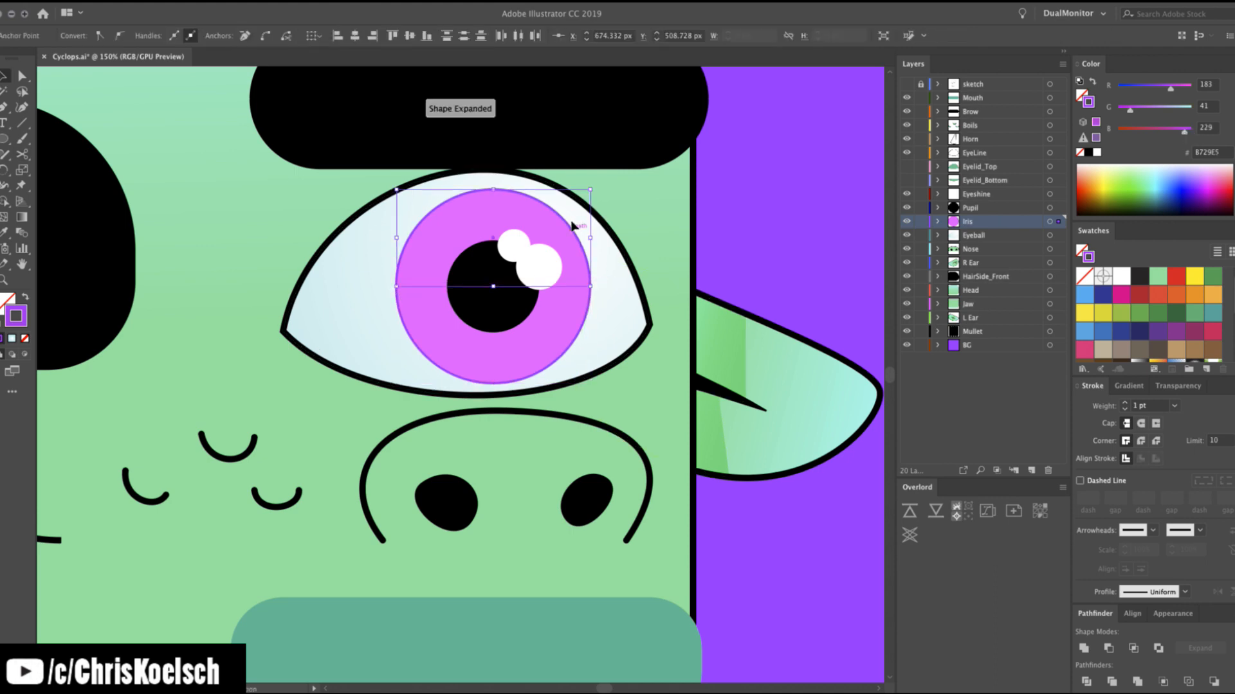
key("super+shift+a")
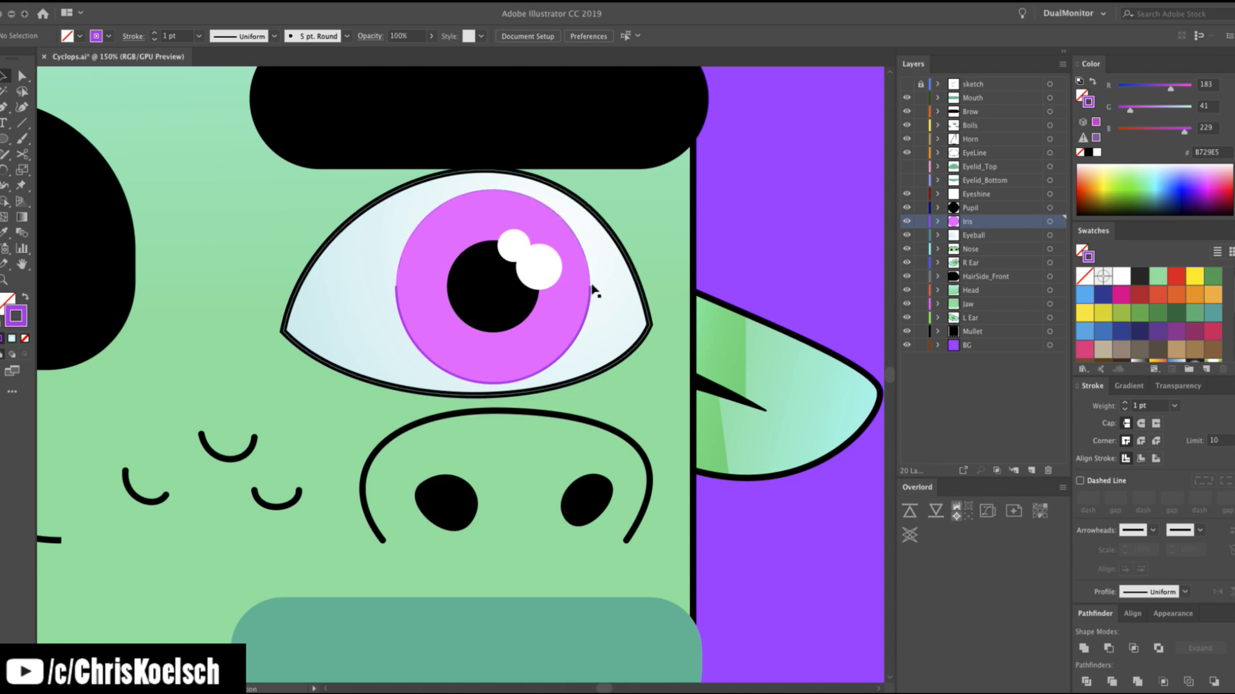
Give the remaining lower purple arc round caps and a 26 pt stroke weight.
left_click(443, 364)
left_click(1143, 424)
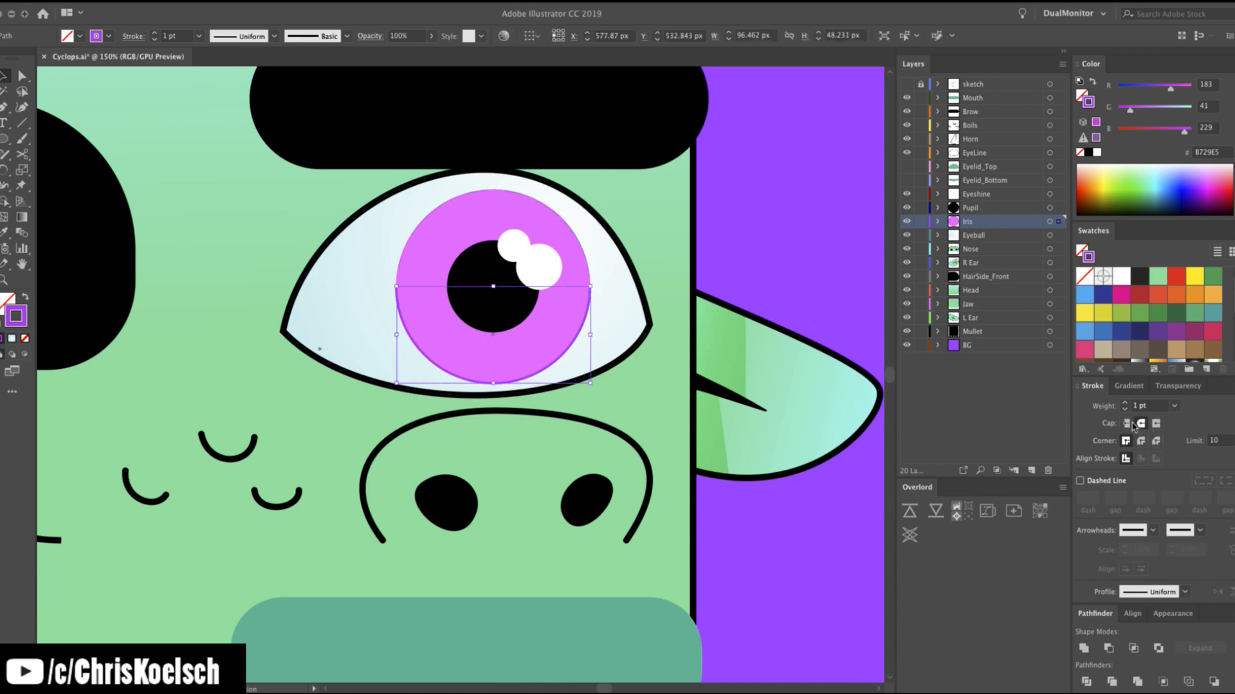
left_click(1126, 405)
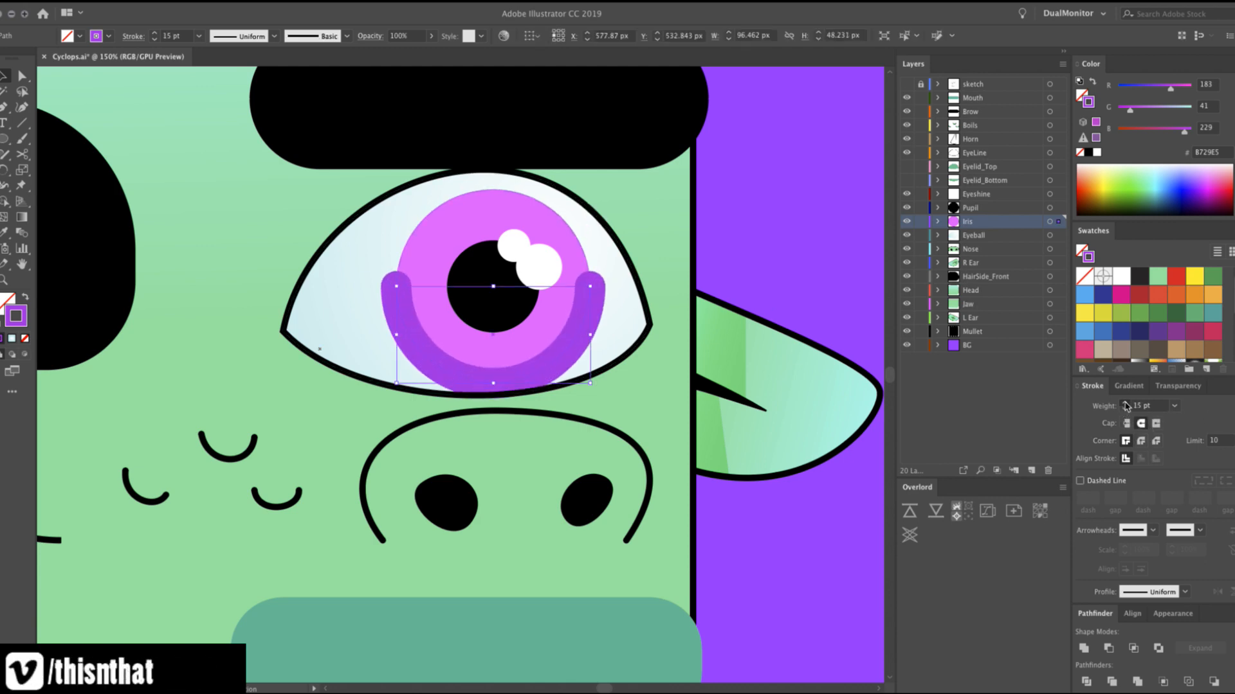
left_click(1125, 405)
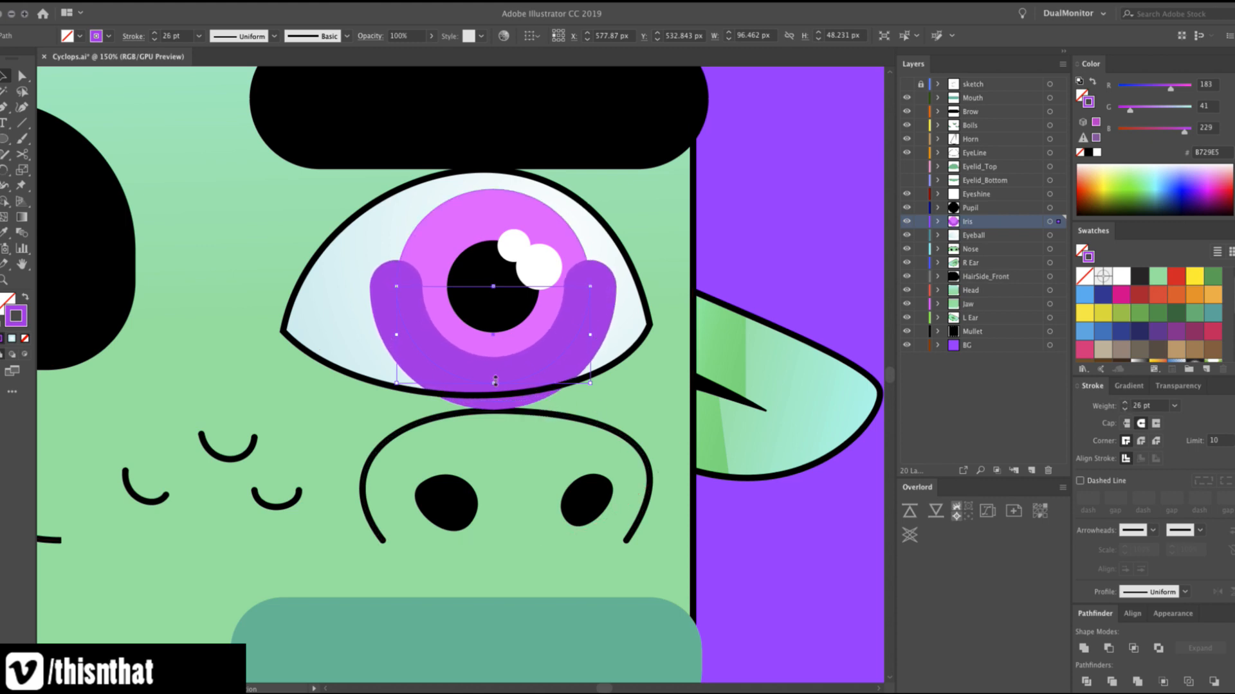
Scale the purple arc down so its thick stroke fits inside the lower half of the iris.
left_click_drag(493, 383, 494, 356)
left_click(822, 204)
key("super+minus")
key("super+minus")
key("super+minus")
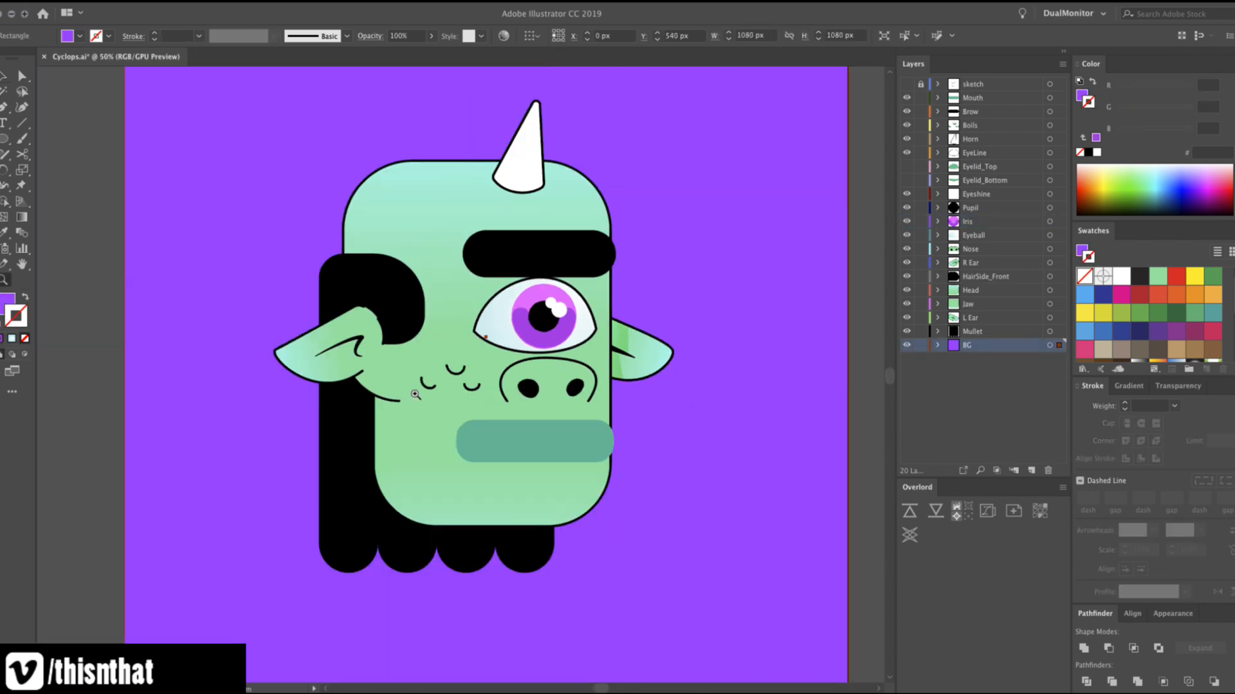
key("super+plus")
key("super+plus")
key("super+plus")
key("super+plus")
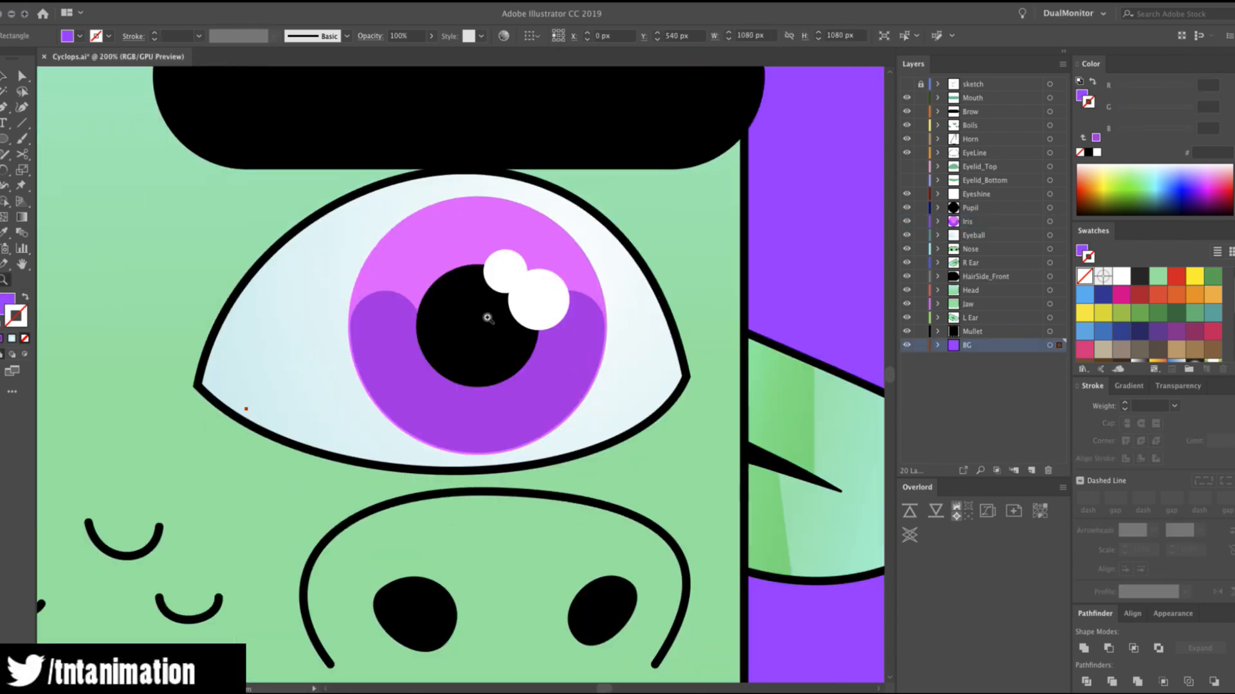
Trim both upper ends of the purple iris arc with the Scissors tool and delete the cut-off pieces.
left_click(390, 354)
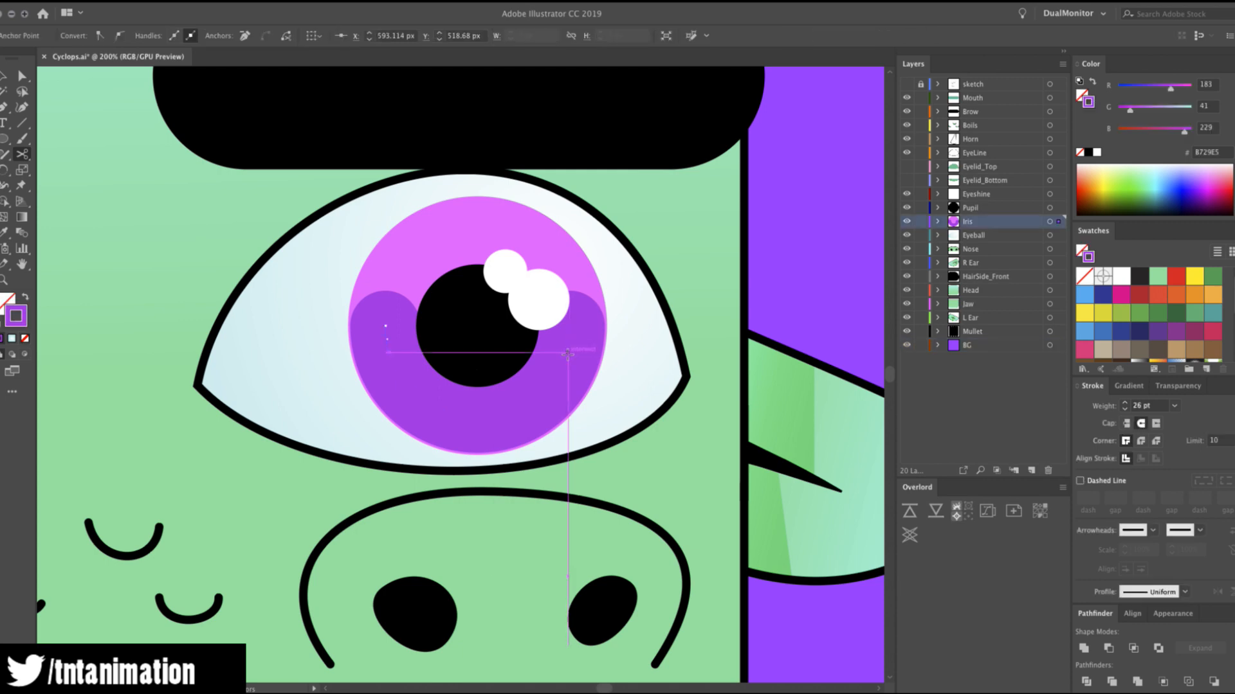
left_click(567, 354)
key("v")
left_click(573, 338)
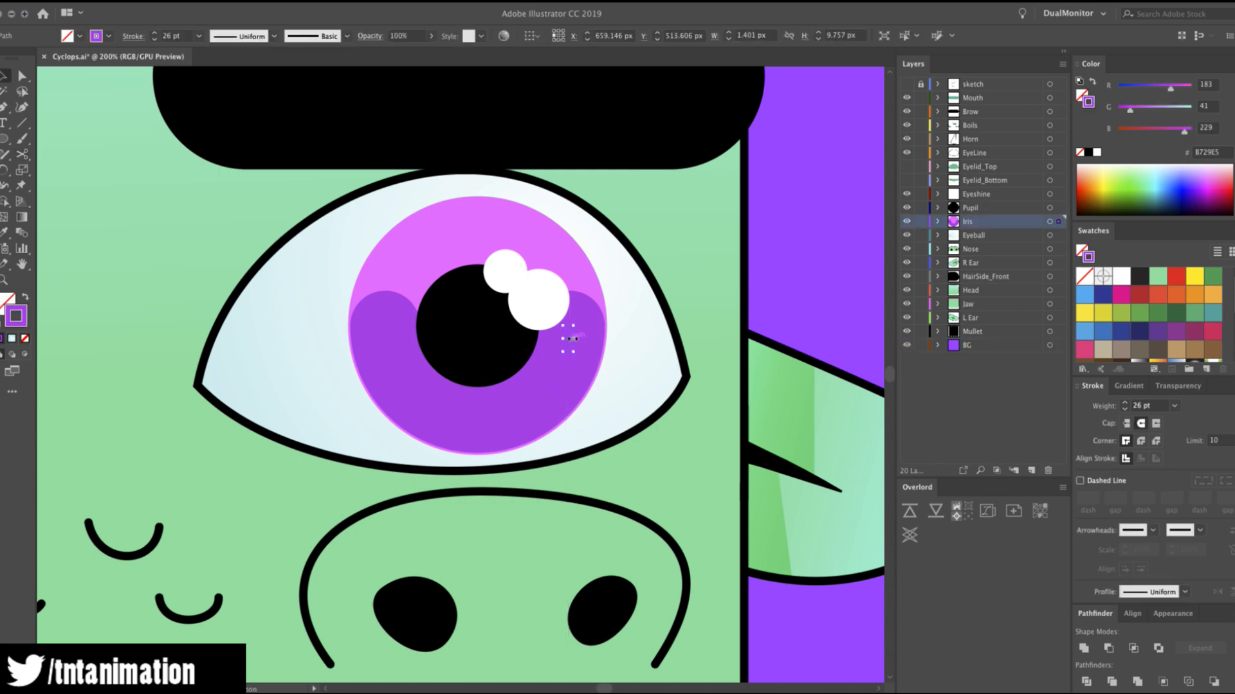
key("Delete")
left_click(394, 325)
key("Delete")
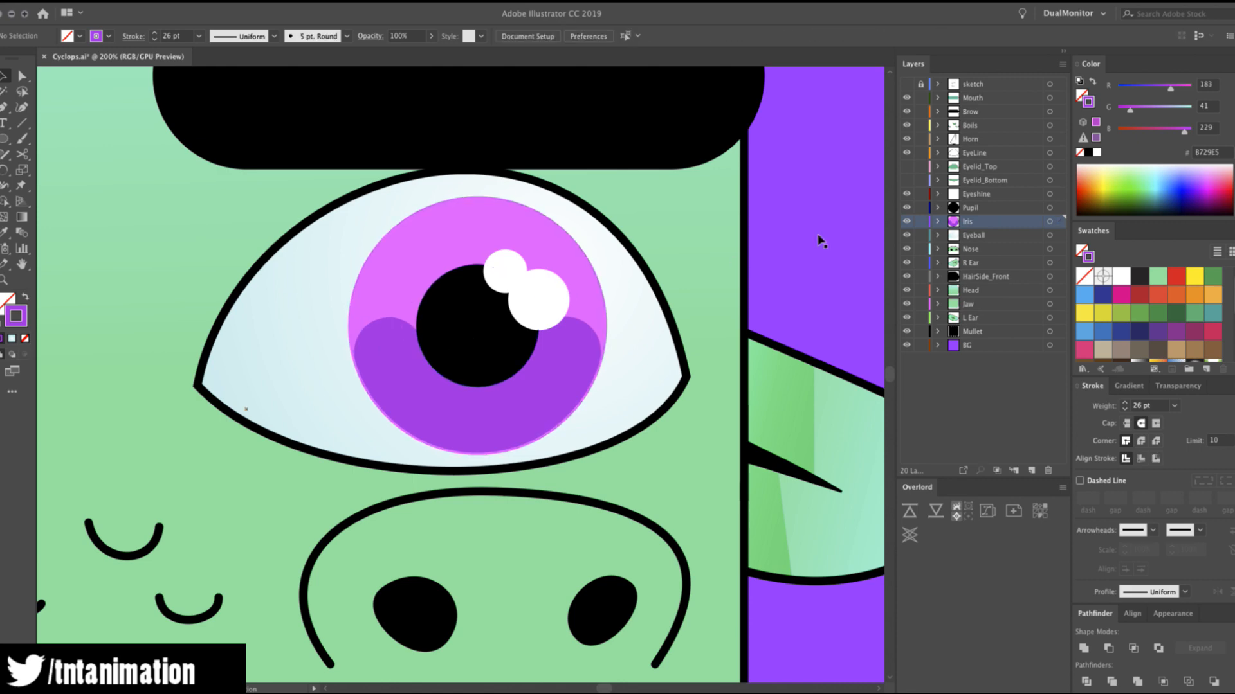
Save the Cyclops.ai illustration with the whole artboard in view.
key("z")
left_click_drag(590, 296, 571, 302)
left_click(504, 331, "alt")
left_click(505, 330, "alt")
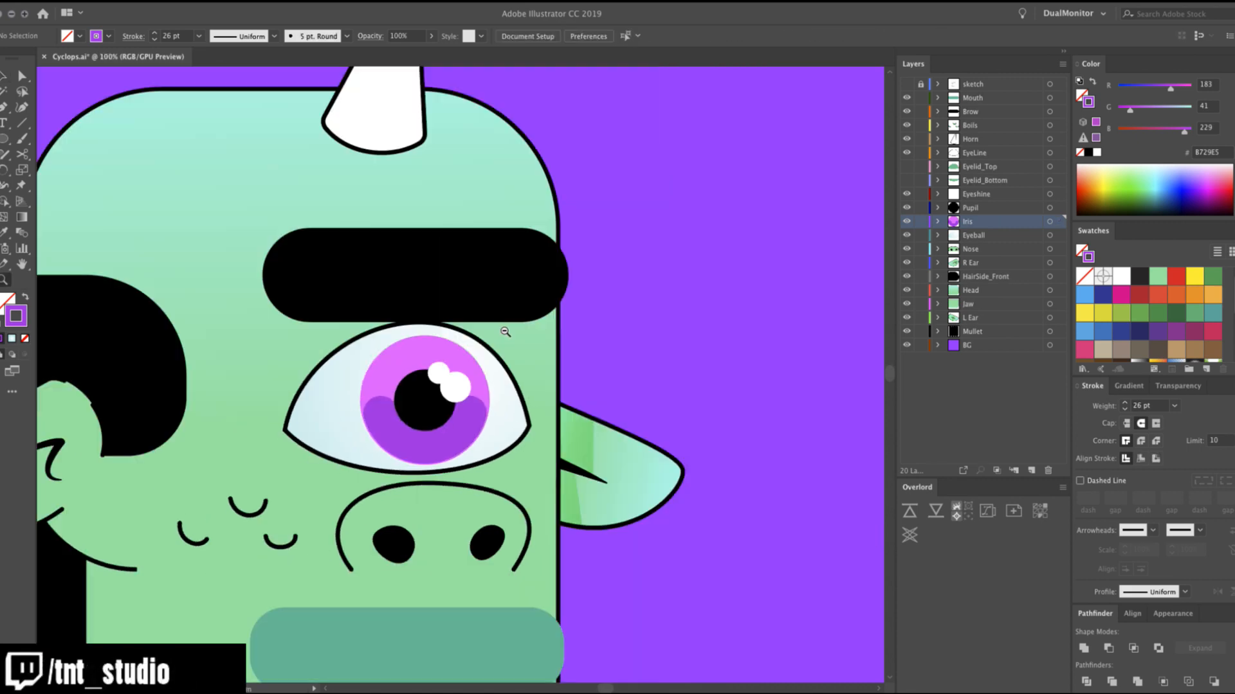
left_click(504, 330, "alt")
left_click(397, 502, "alt")
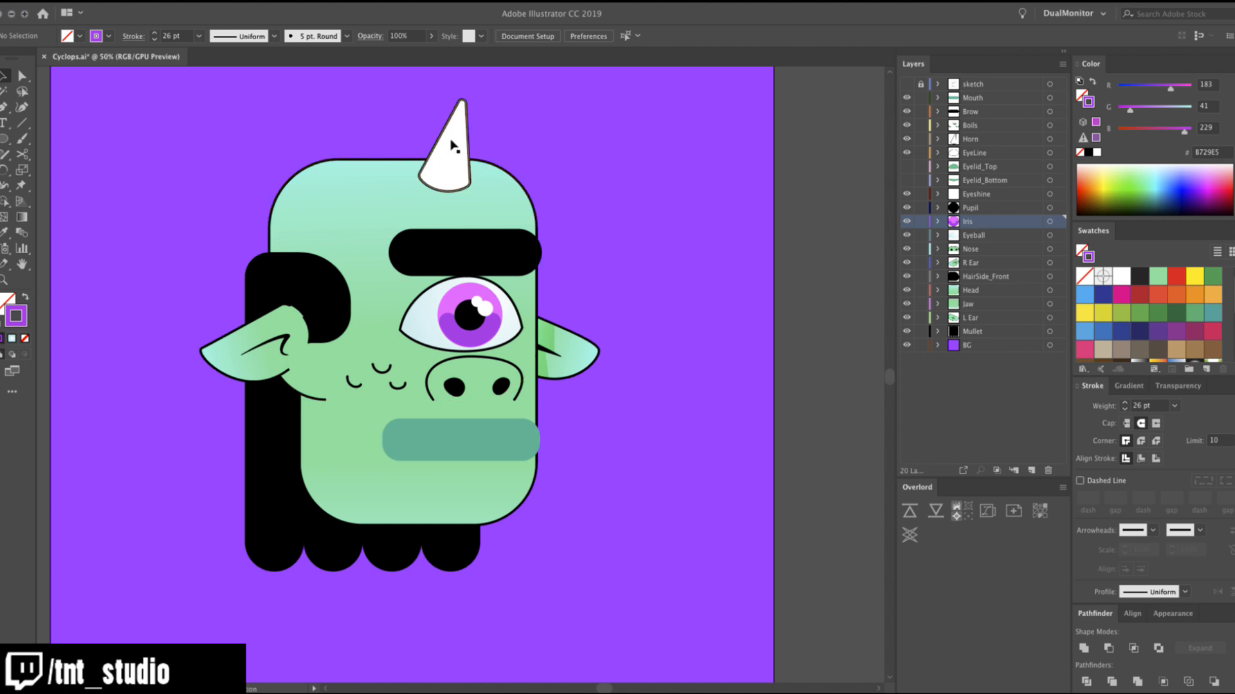
left_click(458, 332, "alt")
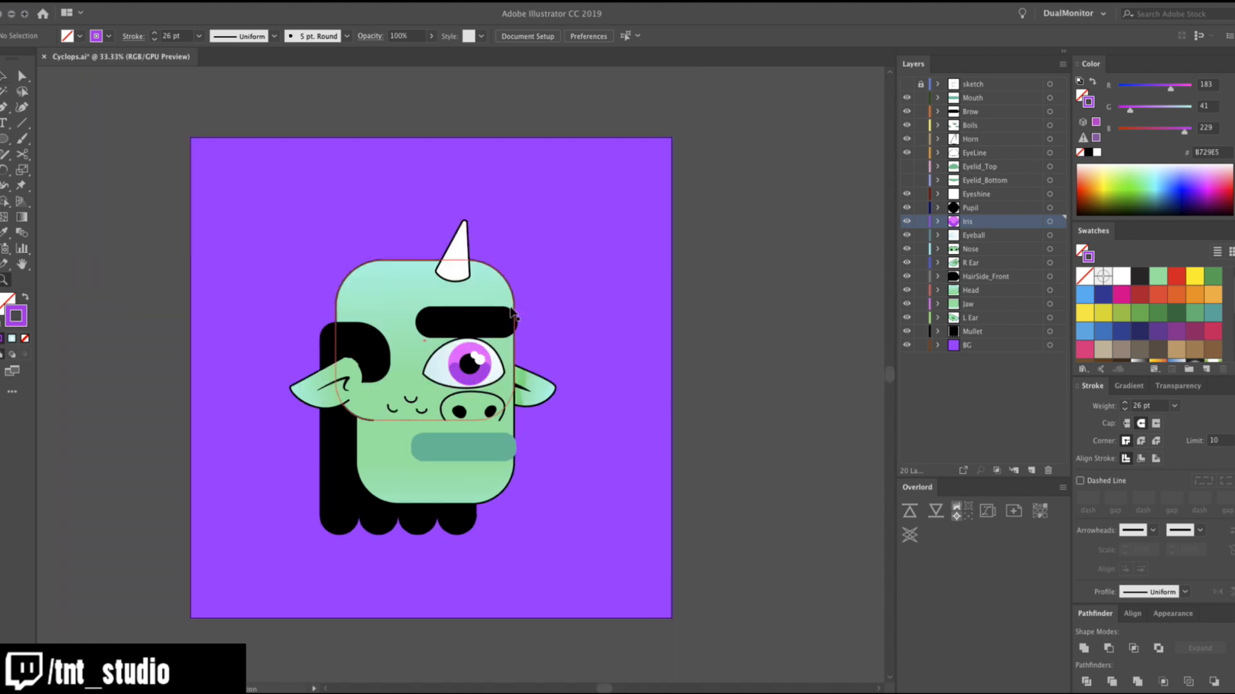
key("super+s")
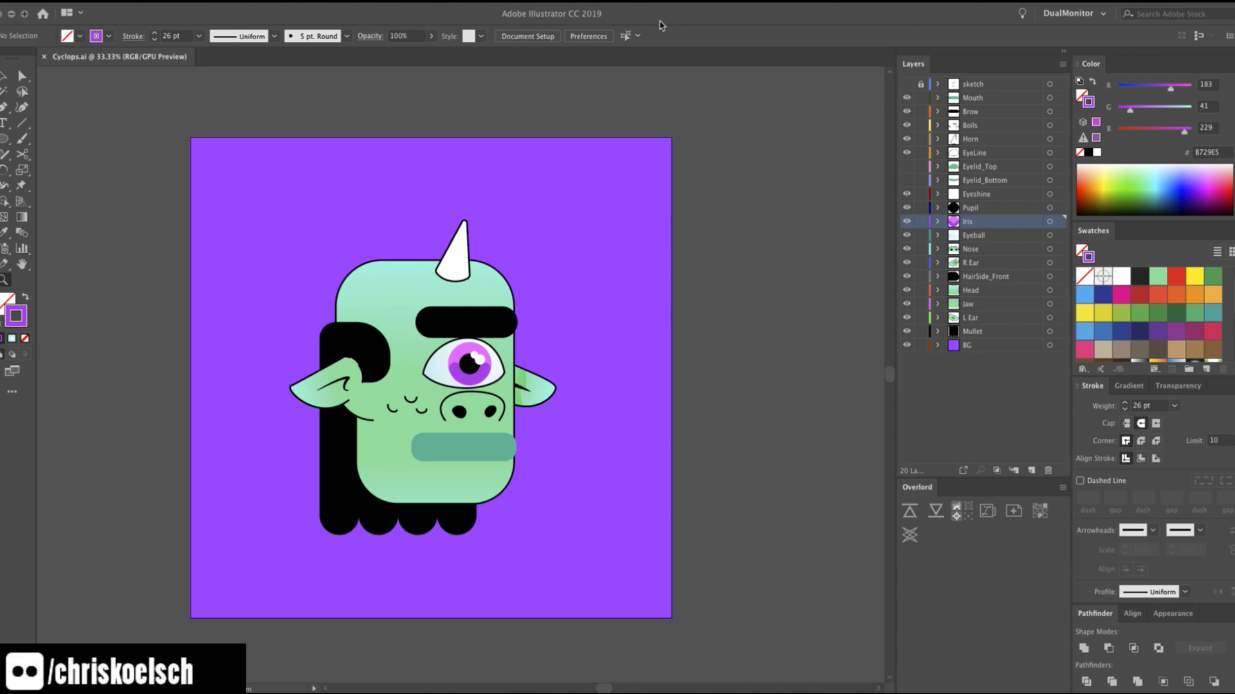
Show the Eyelid_Top and Eyelid_Bottom layers to check the closed eye, and hide both again.
left_click_drag(907, 166, 906, 174)
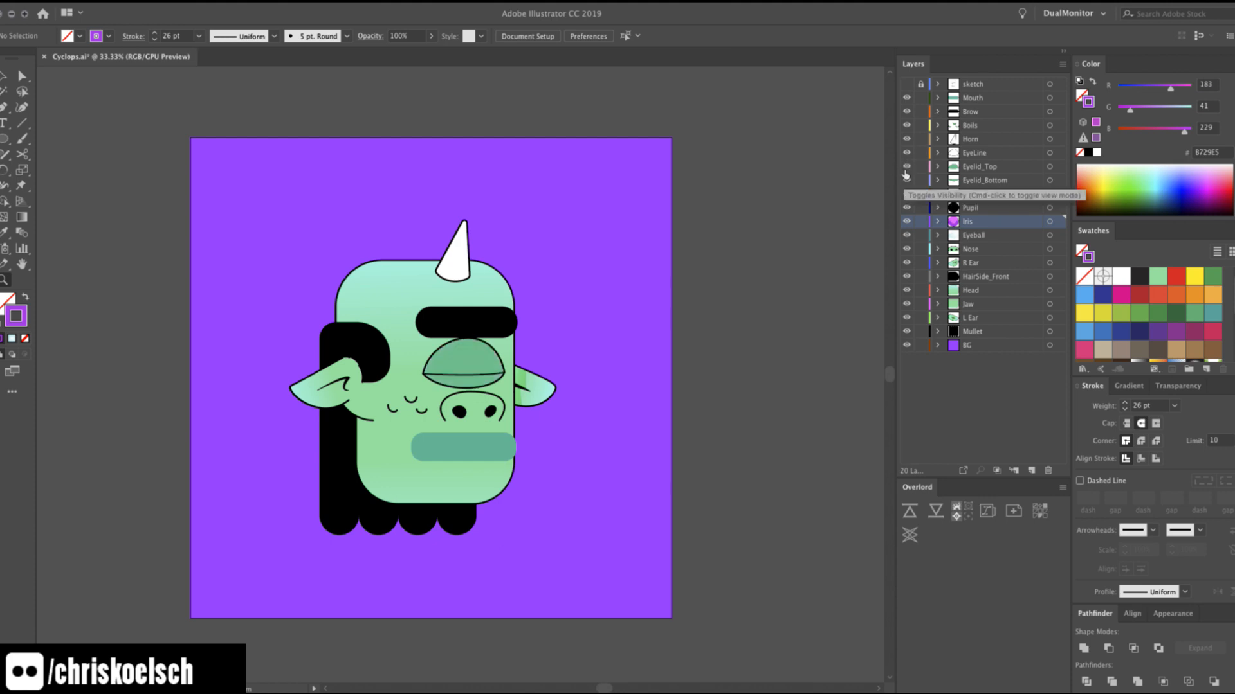
left_click(906, 179)
left_click(907, 167)
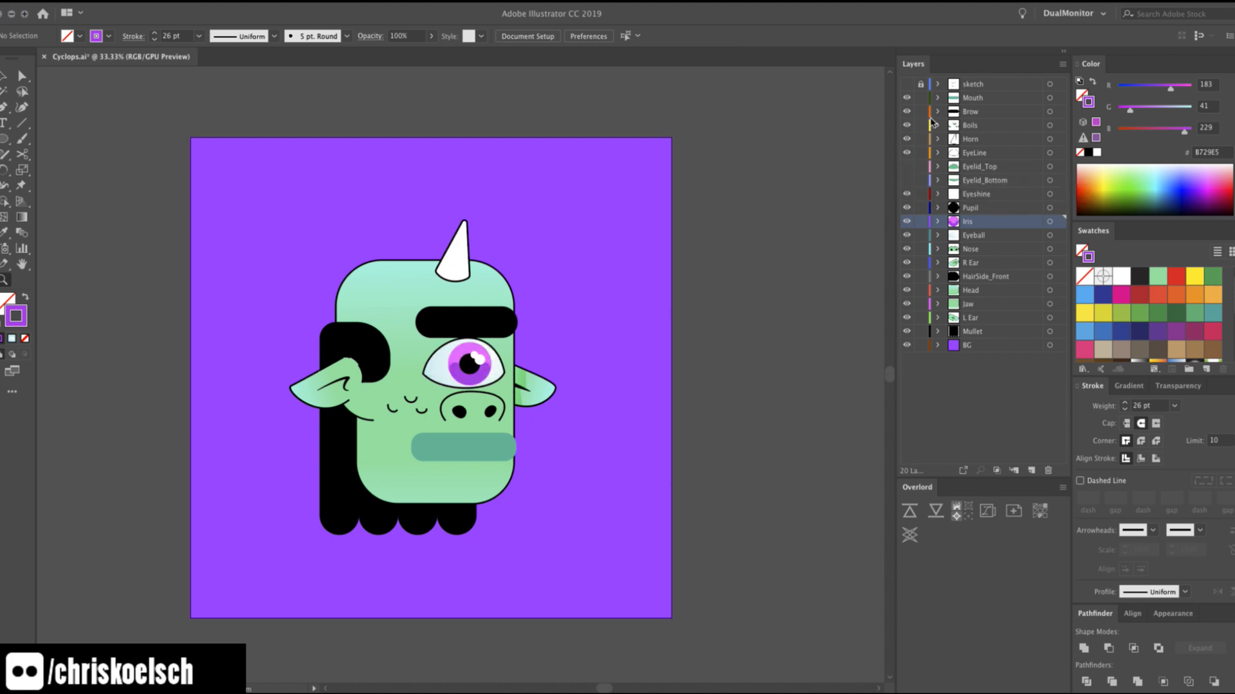
Lock all layers from Brow down to BG, check the Mouth layer's contents and lock it too.
left_click_drag(920, 111, 921, 344)
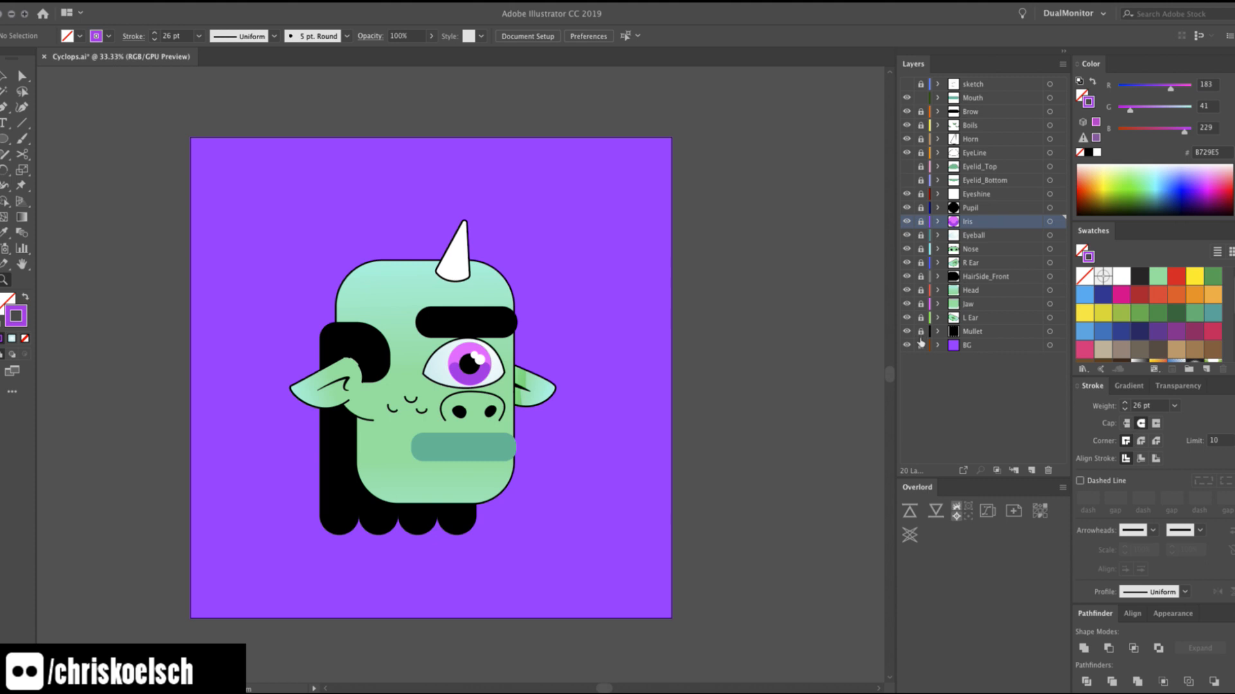
key("super+a")
left_click(919, 100)
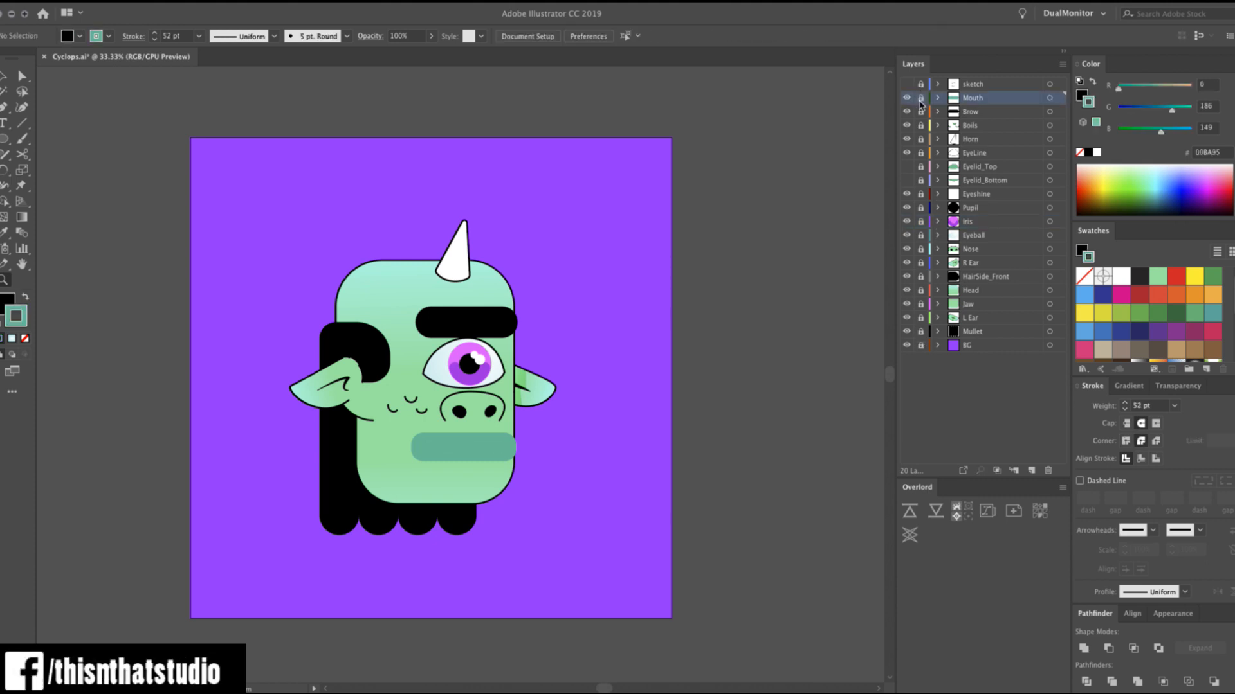
Check the artwork on the Boils and Iris layers by unlocking one at a time, relocking each.
left_click(920, 125)
key("super+a")
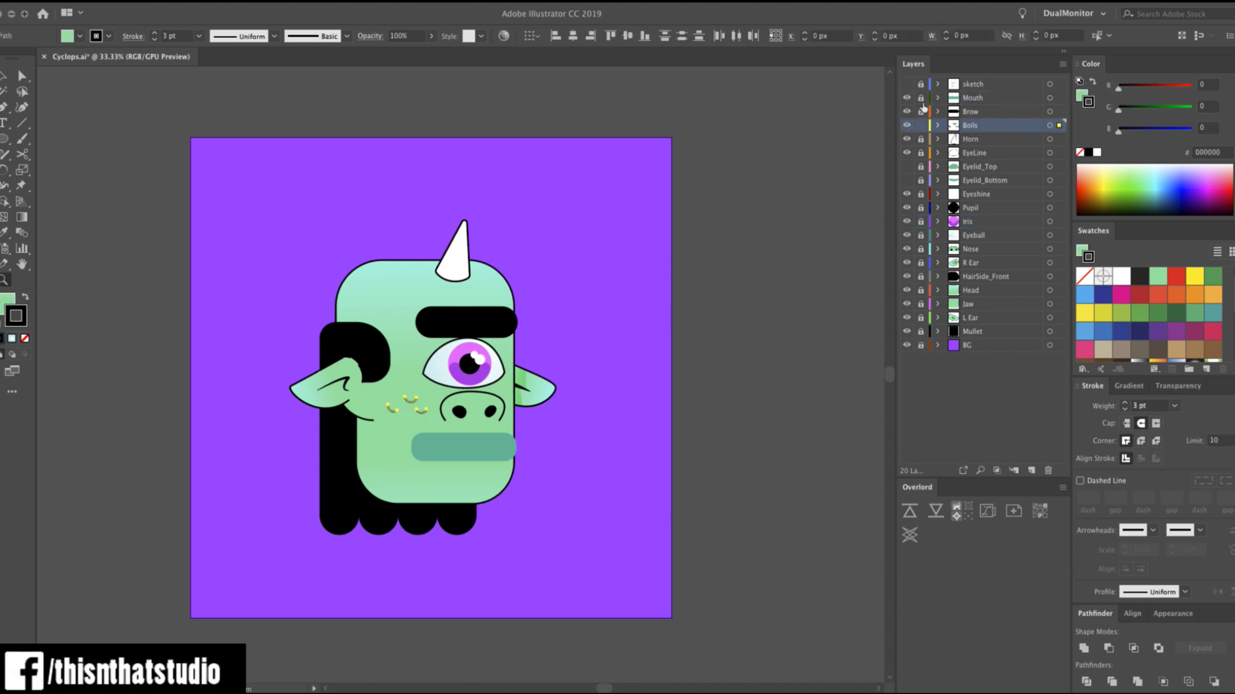
left_click(921, 125)
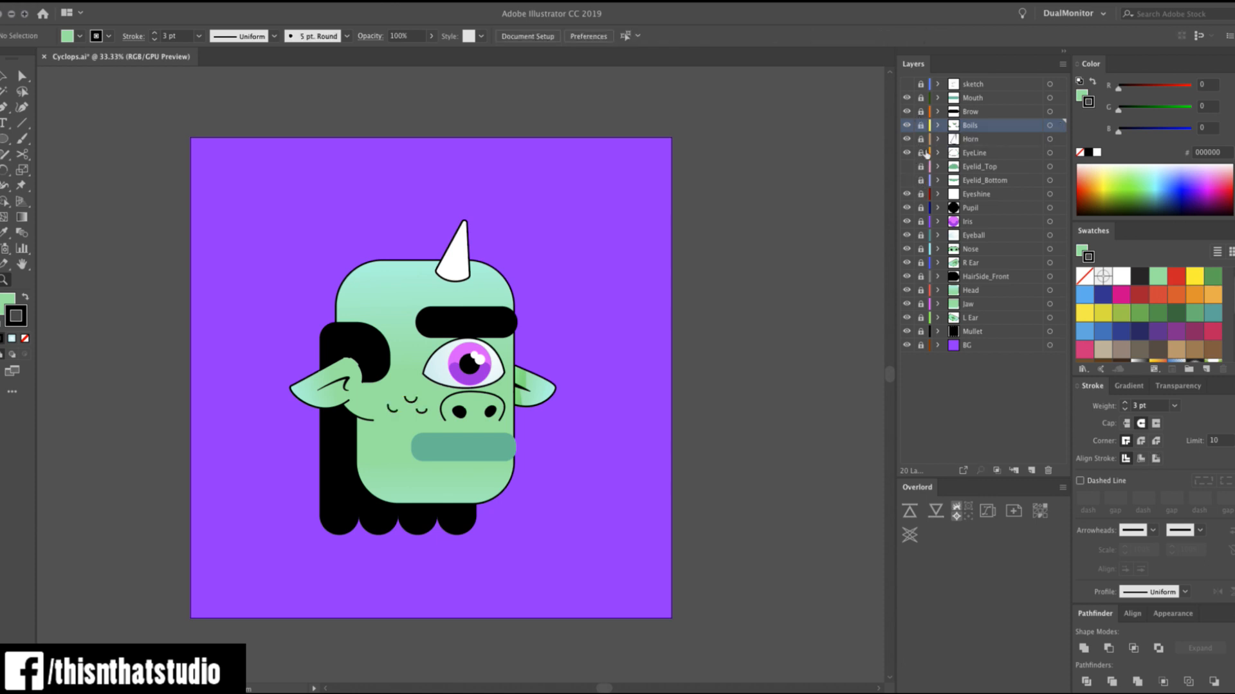
left_click(923, 220)
left_click(922, 221)
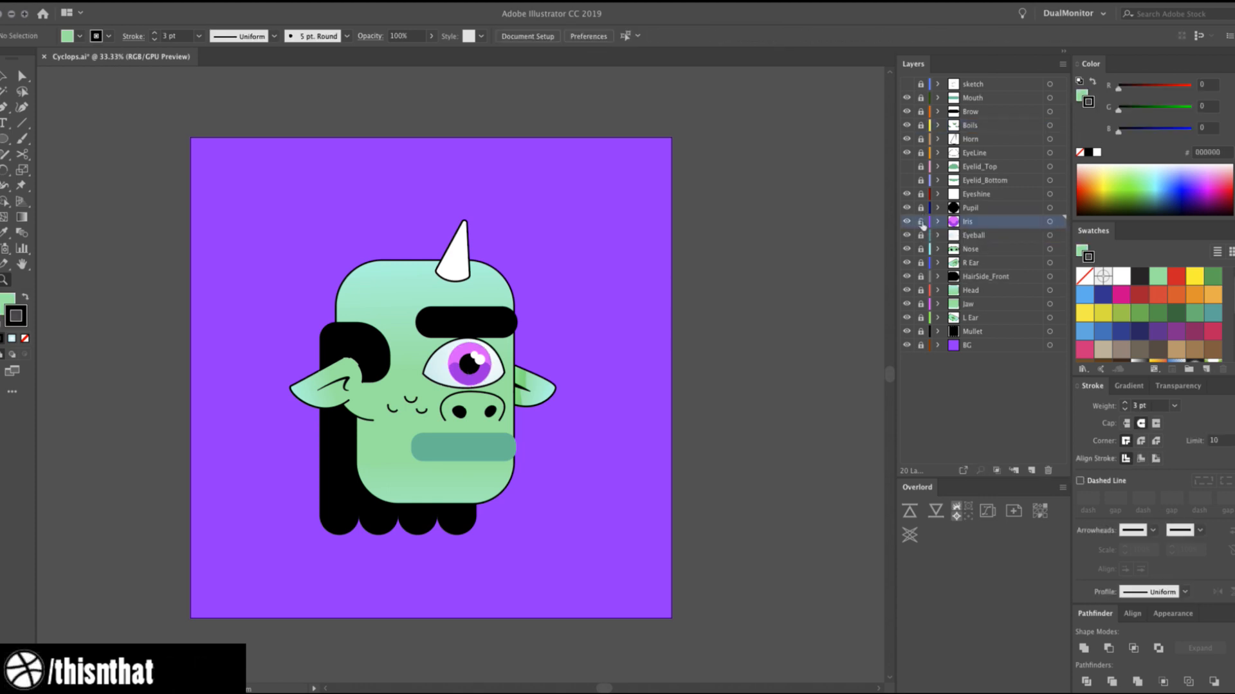
Inspect the contents of the Eyeshine and Nose layers one at a time, leaving each layer and Eyeball locked.
left_click(922, 234)
left_click(923, 194)
left_click(920, 233)
key("super+a")
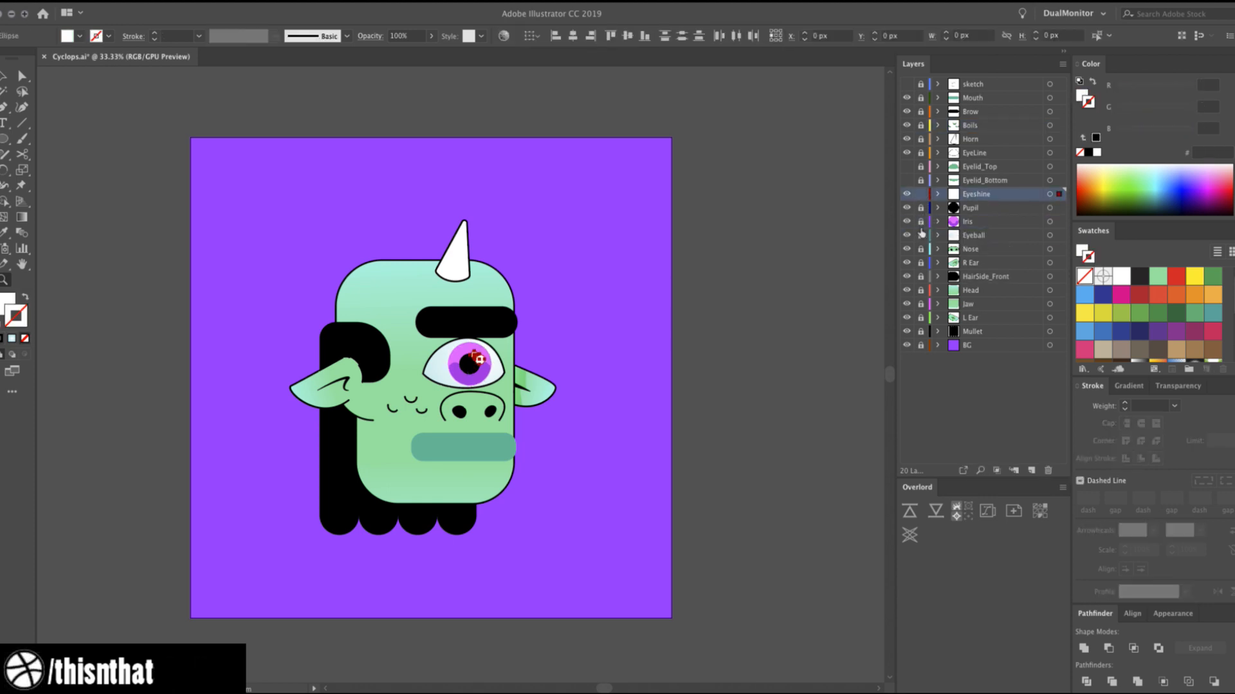
left_click(920, 193)
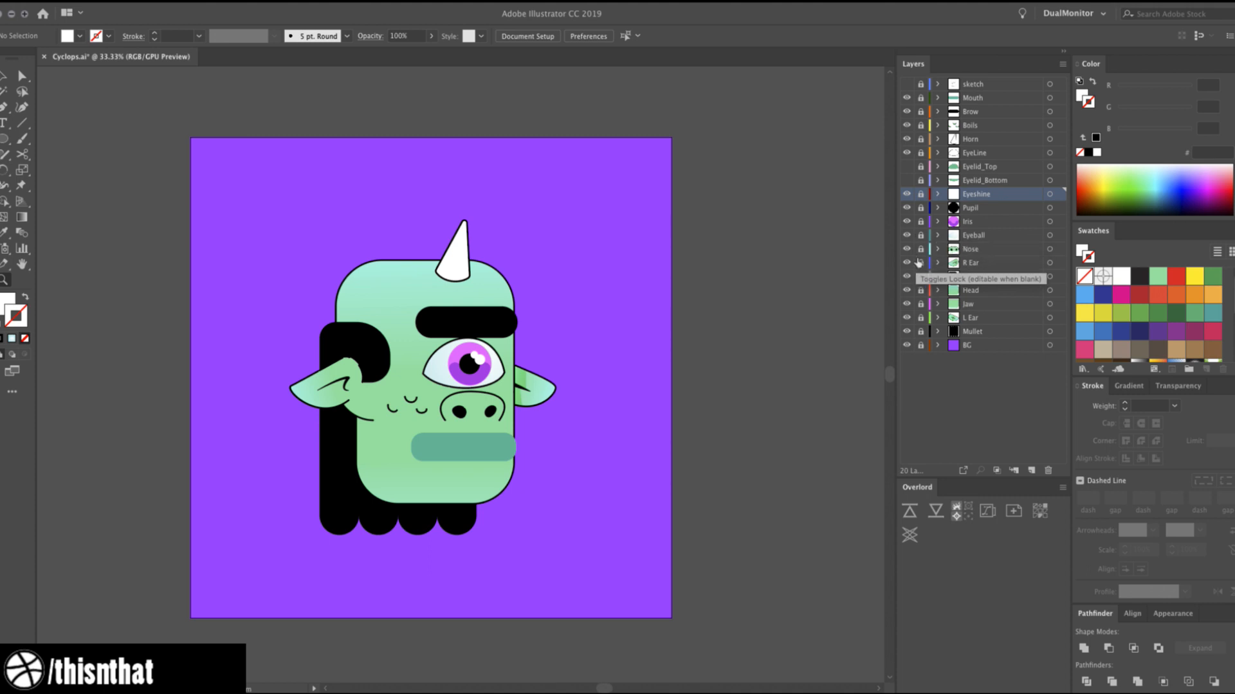
left_click(921, 249)
key("super+a")
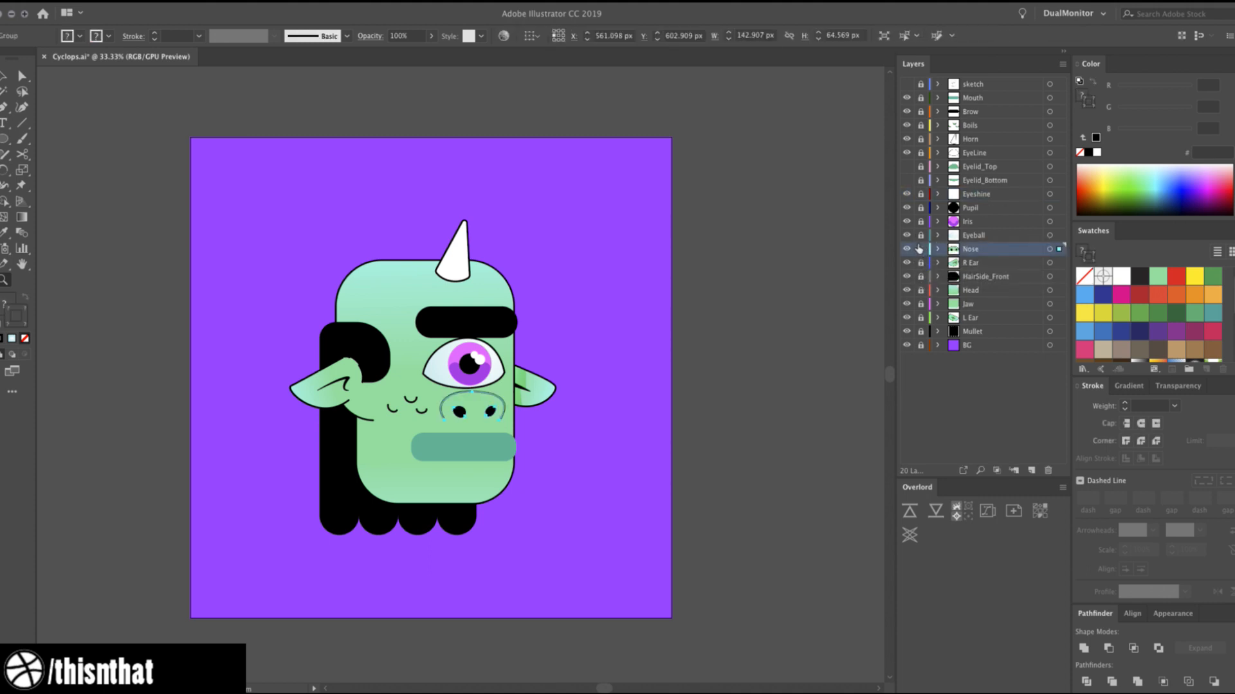
left_click(920, 249)
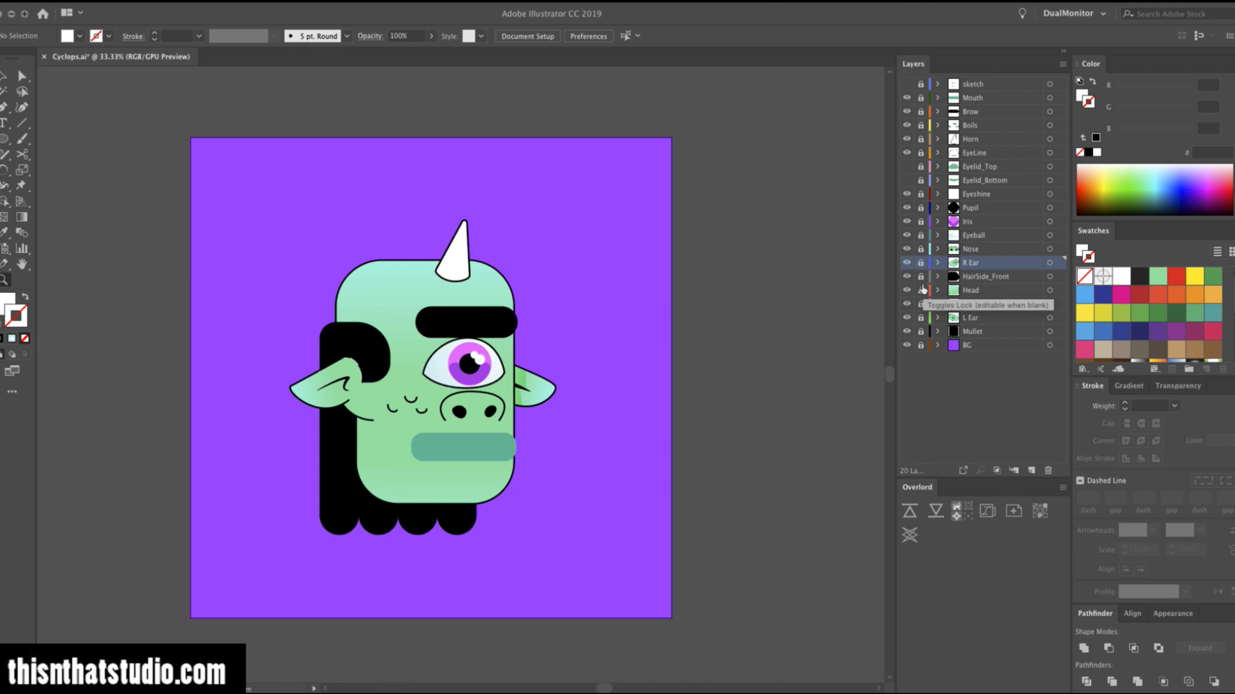
Unlock HairSide_Front and copy its black hair shape onto a new layer between Mullet and BG.
left_click(920, 276)
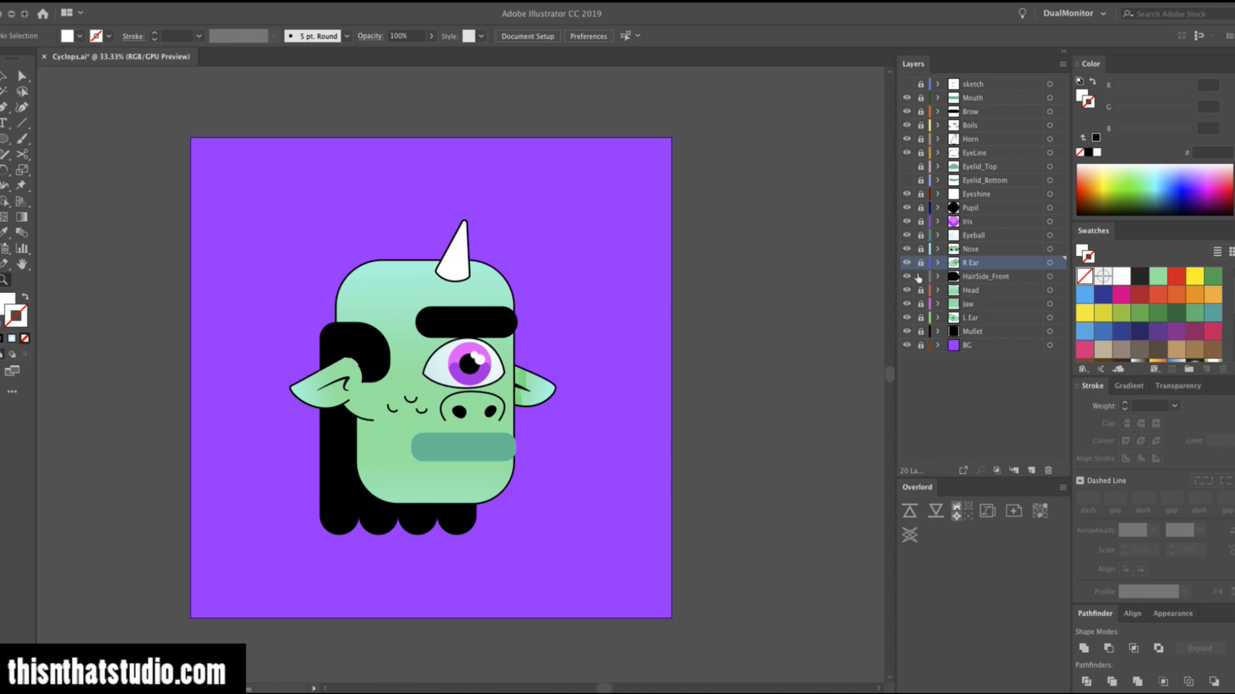
key("v")
left_click(386, 343)
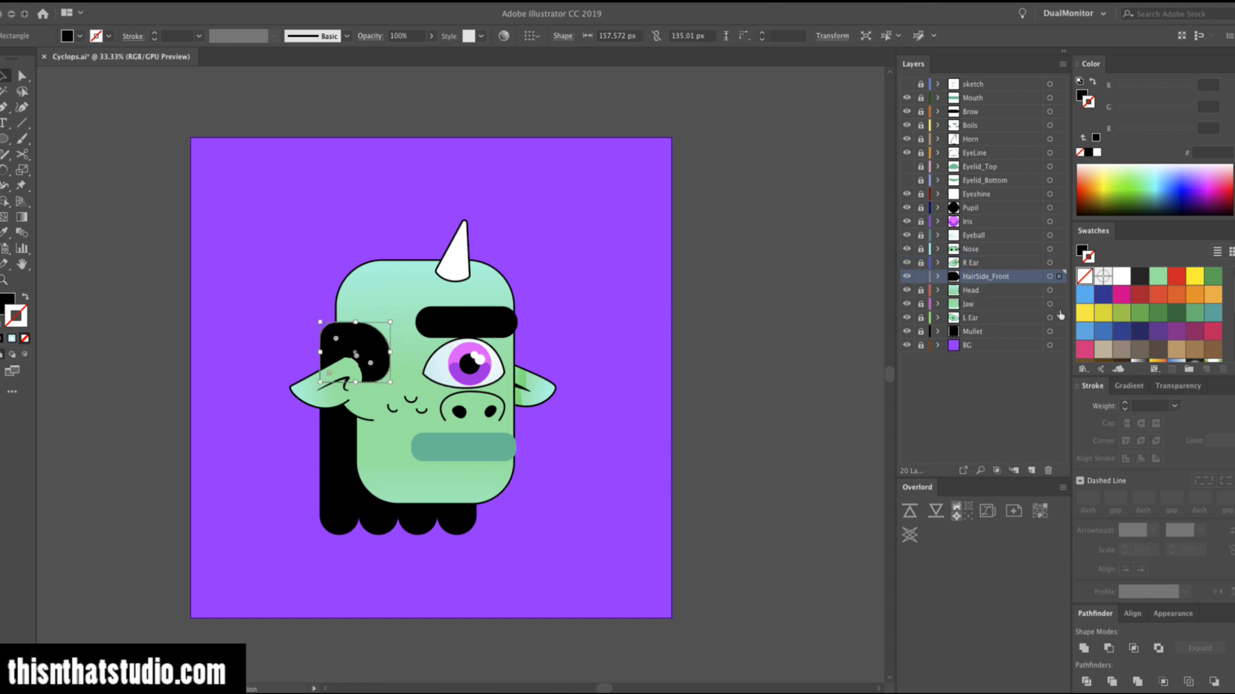
left_click(981, 333)
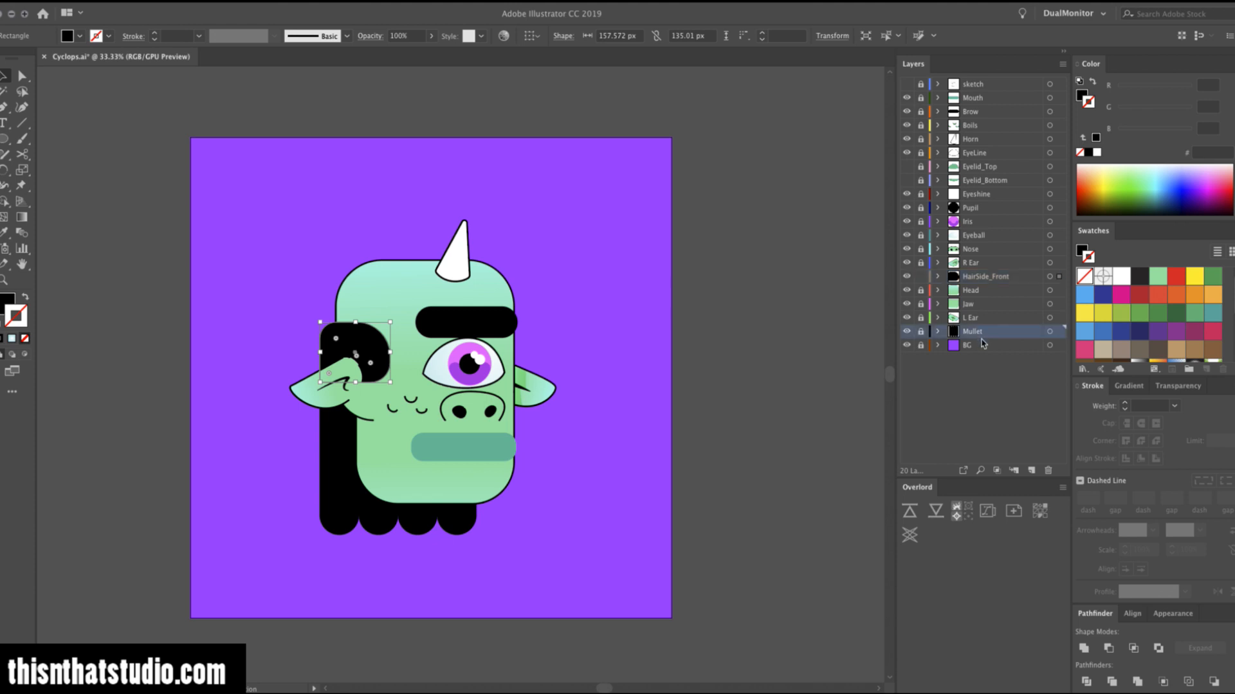
left_click(1031, 470)
Lock HairSide_Front and move the copied hair shape behind the far side of the head, near the brow.
left_click_drag(328, 329, 488, 353)
key("super+z")
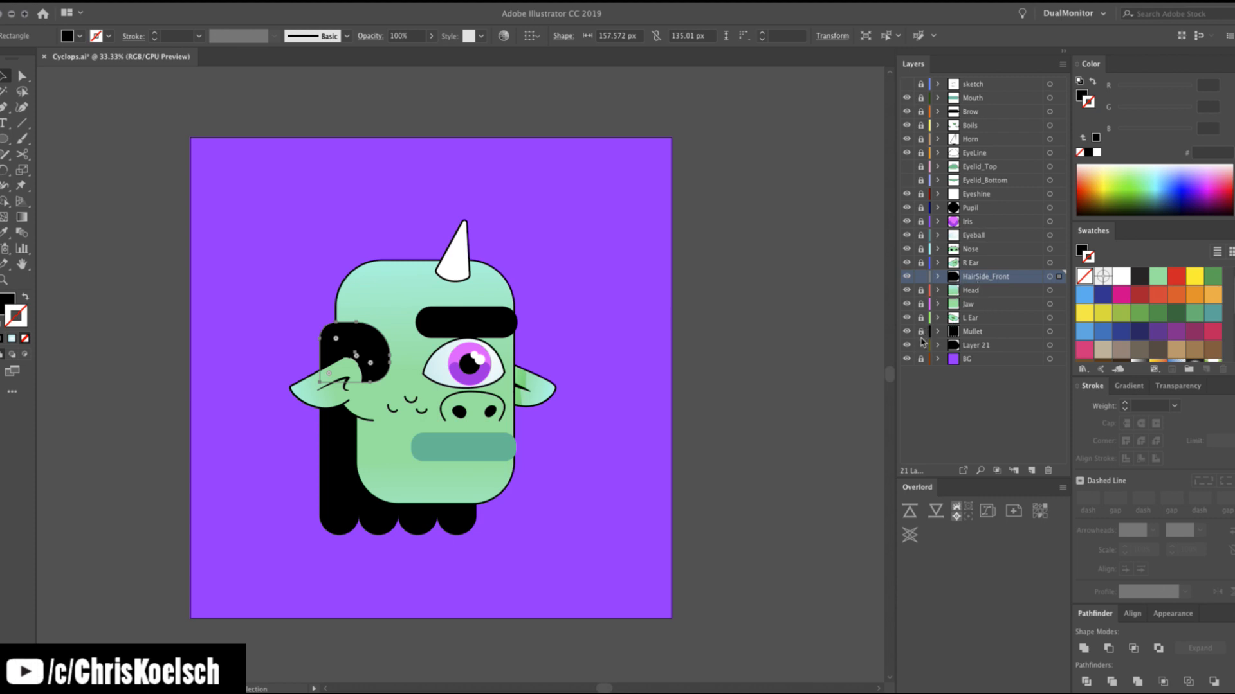
left_click(920, 276)
left_click_drag(371, 336, 514, 338)
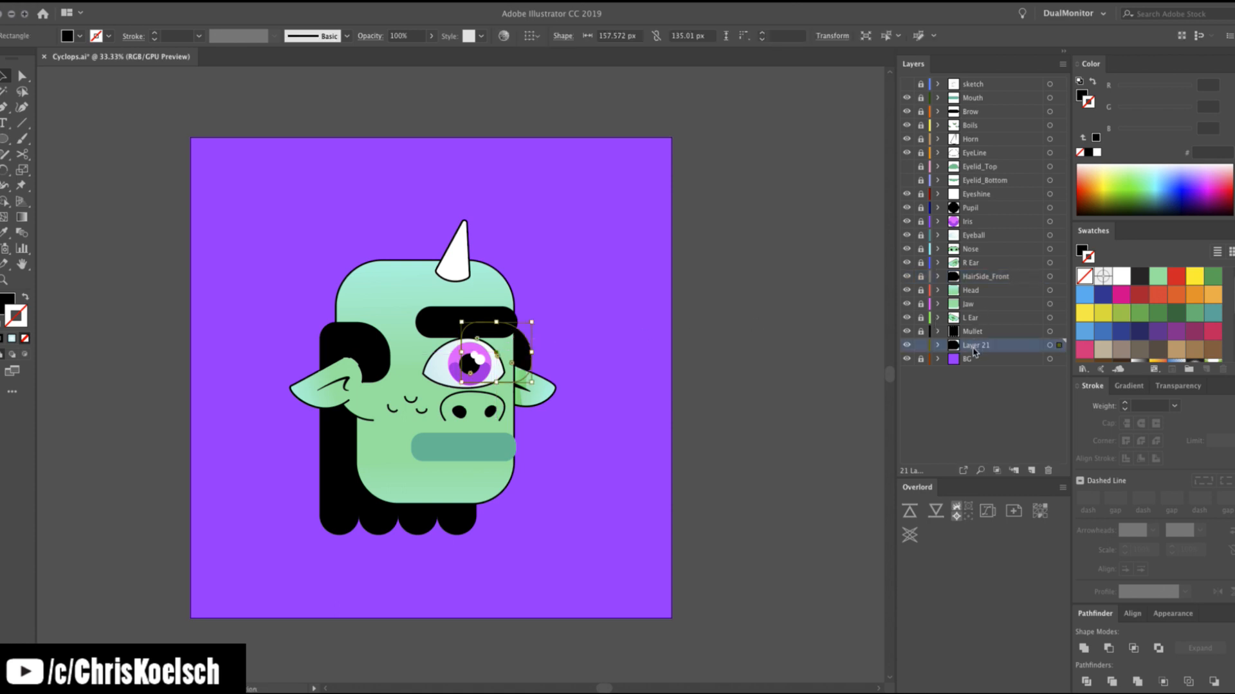
Move the copied hair's layer between Jaw and L Ear and rename it HairSide_Back.
left_click_drag(973, 352, 980, 317)
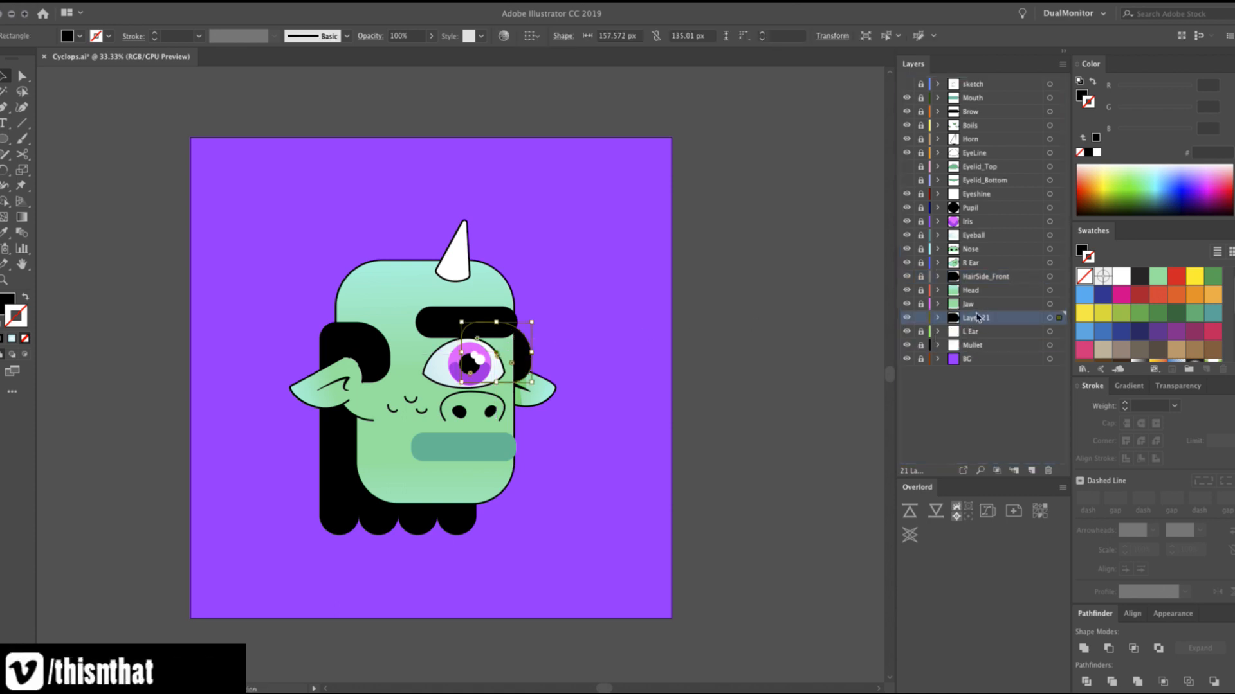
double_click(974, 318)
type("HairSide")
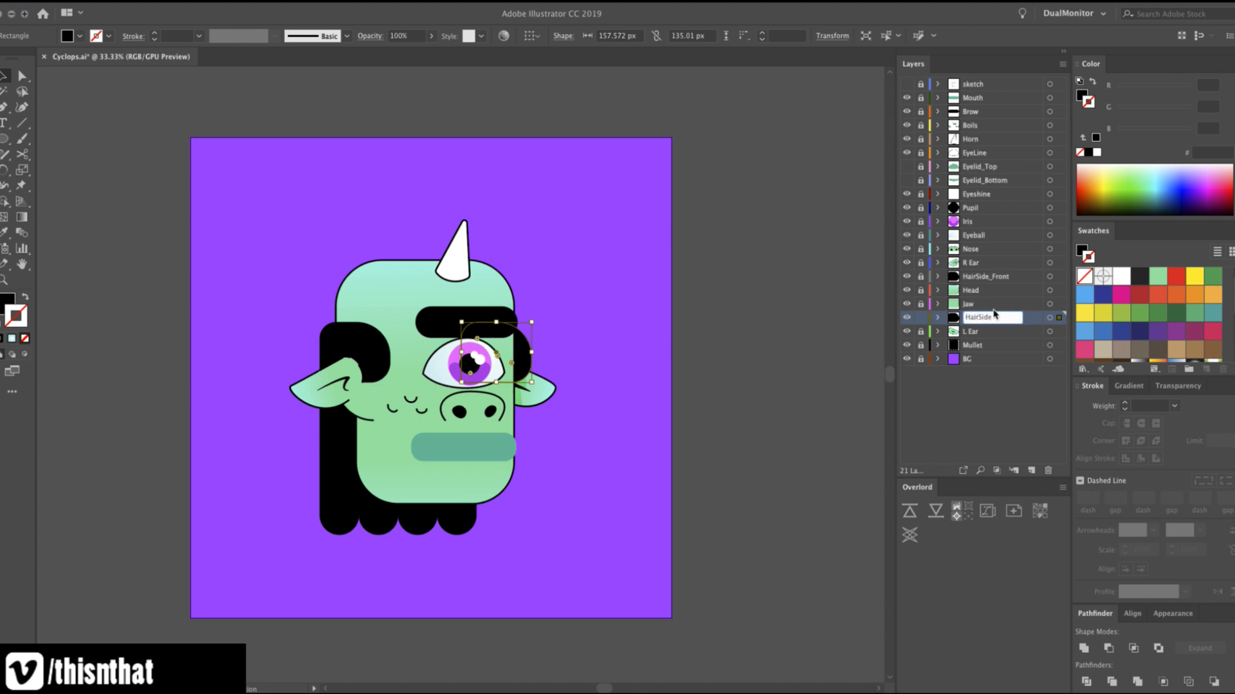
type("_Back")
key("Return")
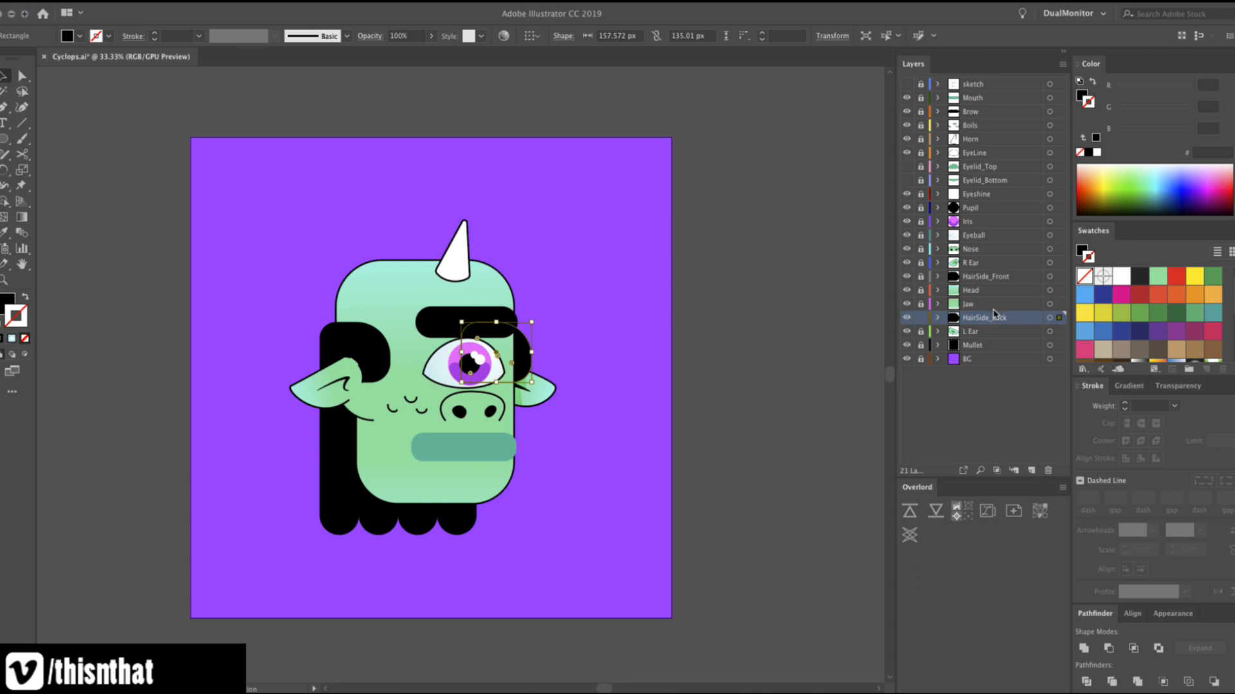
left_click(642, 384)
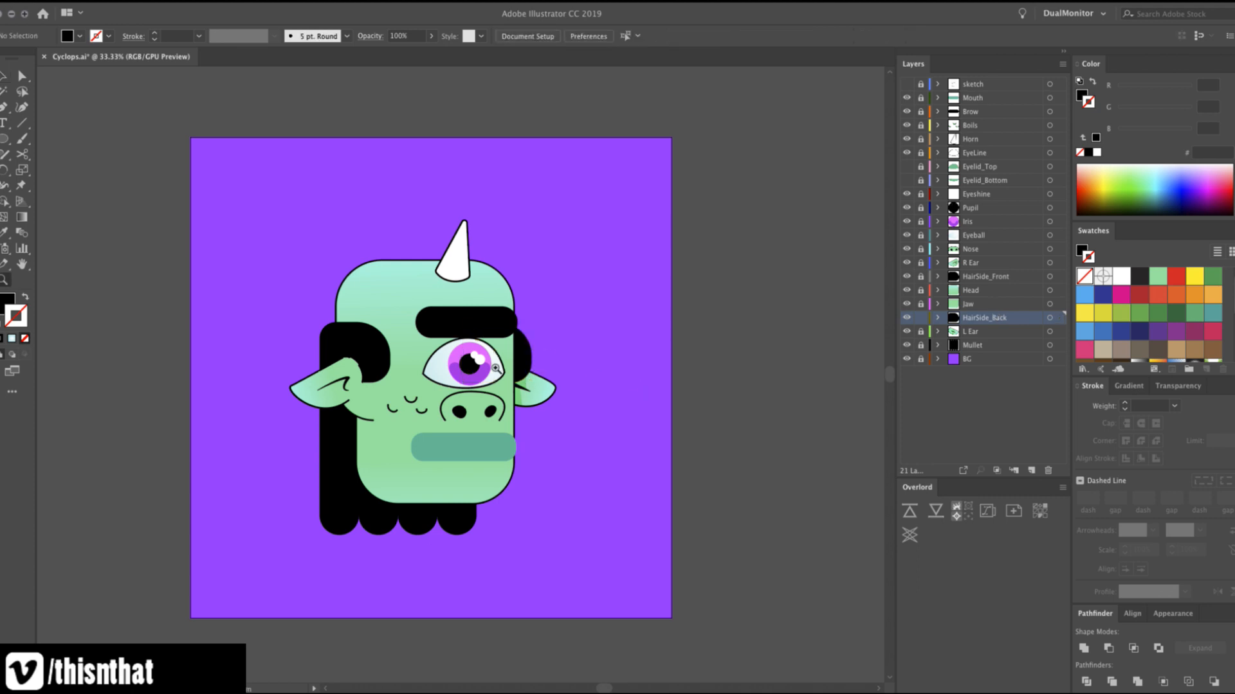
Lock HairSide_Back, unlock Brow and pull the brow's end at the head's far edge inward to about X 686 px.
left_click(496, 368)
left_click(415, 330)
left_click(497, 370)
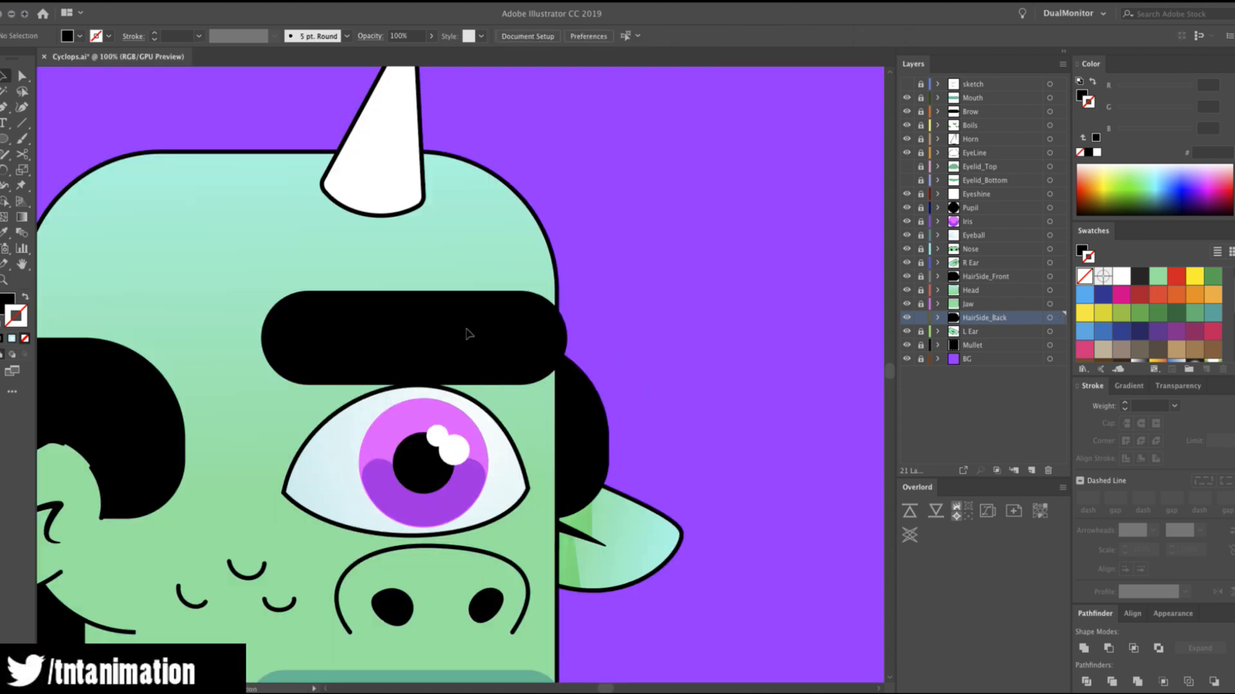
left_click(921, 317)
left_click(921, 111)
key("a")
left_click_drag(520, 335, 508, 331)
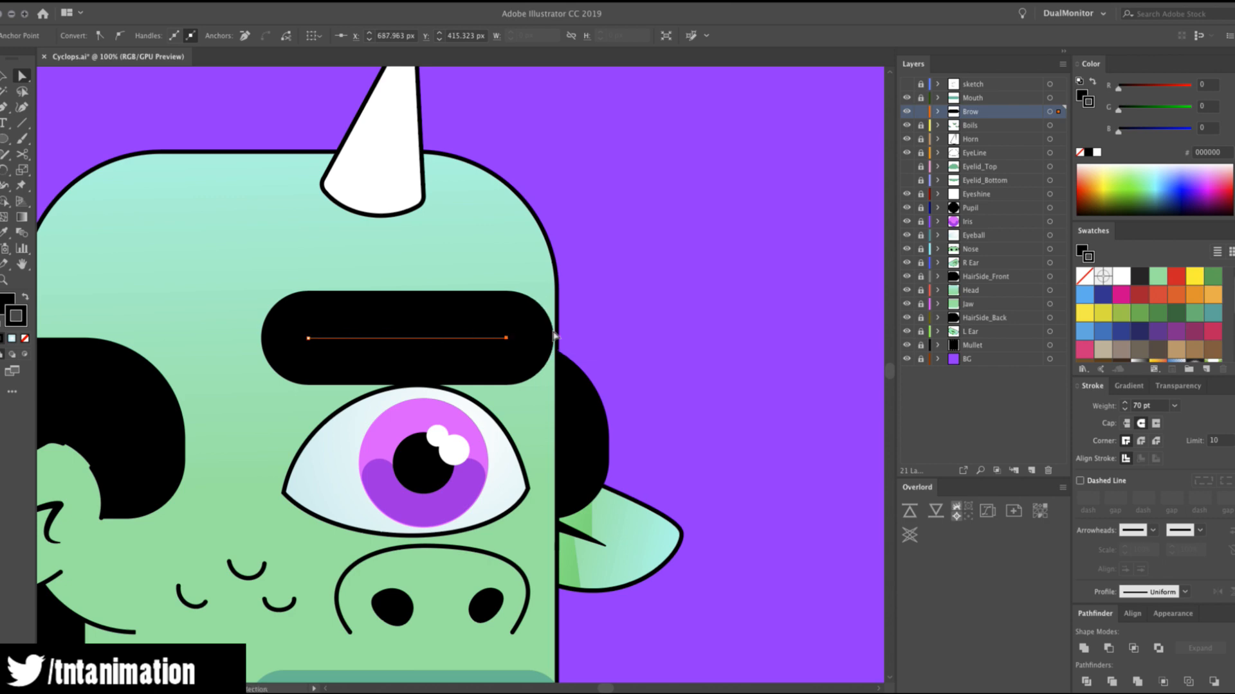
key("Left")
key("Left")
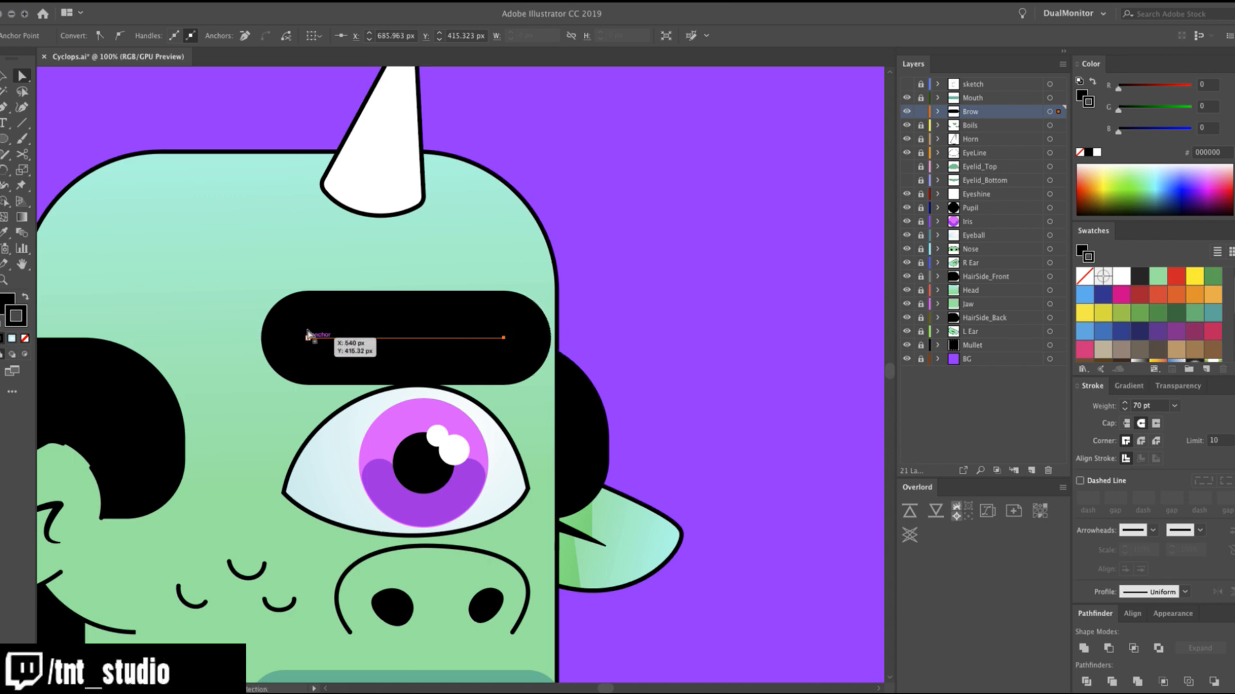
Shorten the brow's other end inward to X 545 px, deselect it and save the file.
left_click_drag(308, 335, 317, 334)
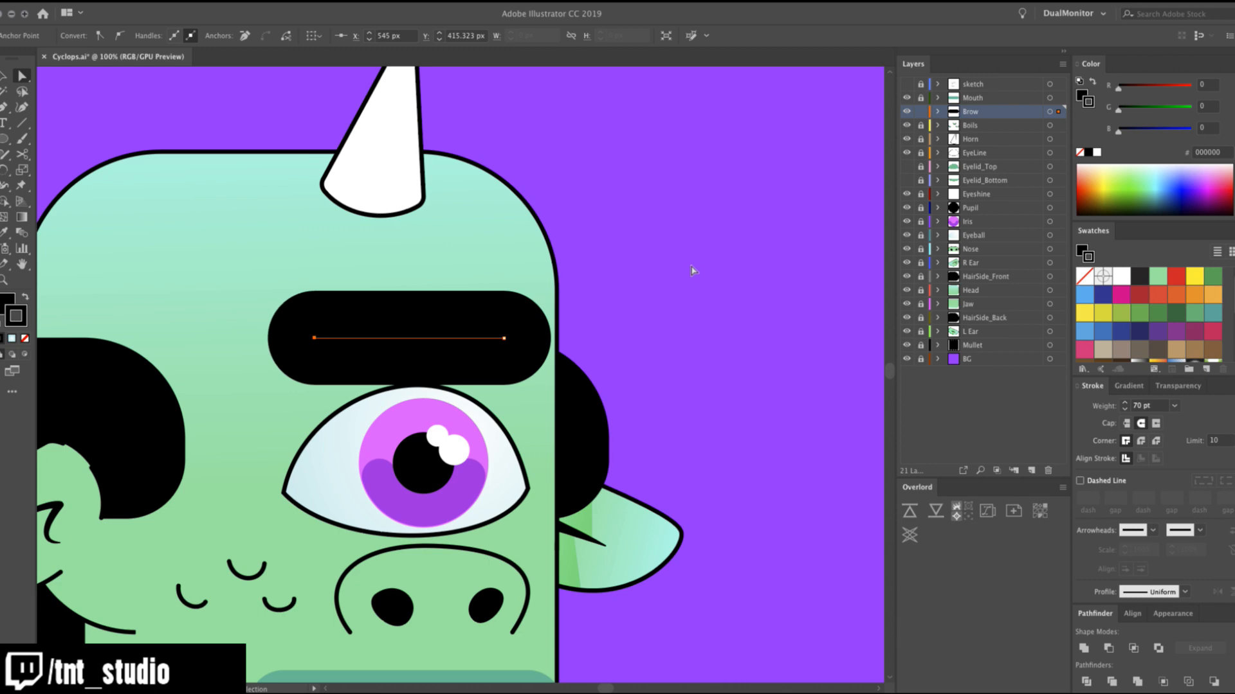
key("v")
left_click(670, 285)
key("z")
left_click(539, 433, "alt")
left_click(539, 433, "alt")
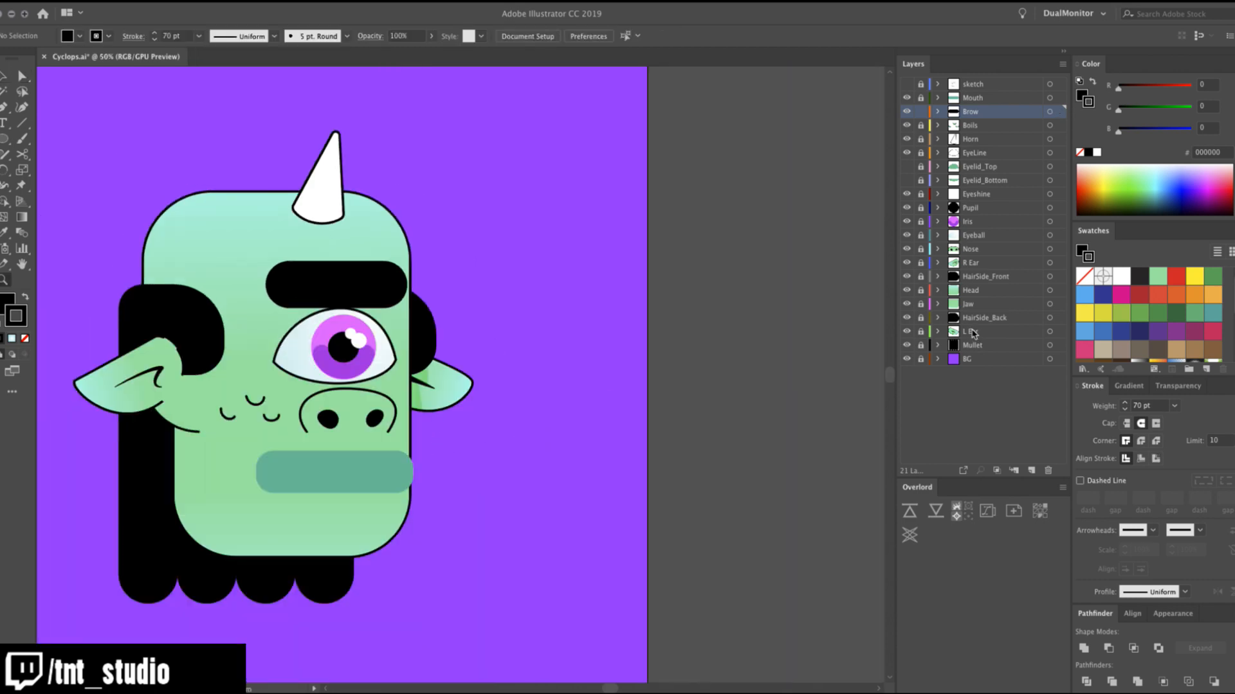
left_click(313, 450, "alt")
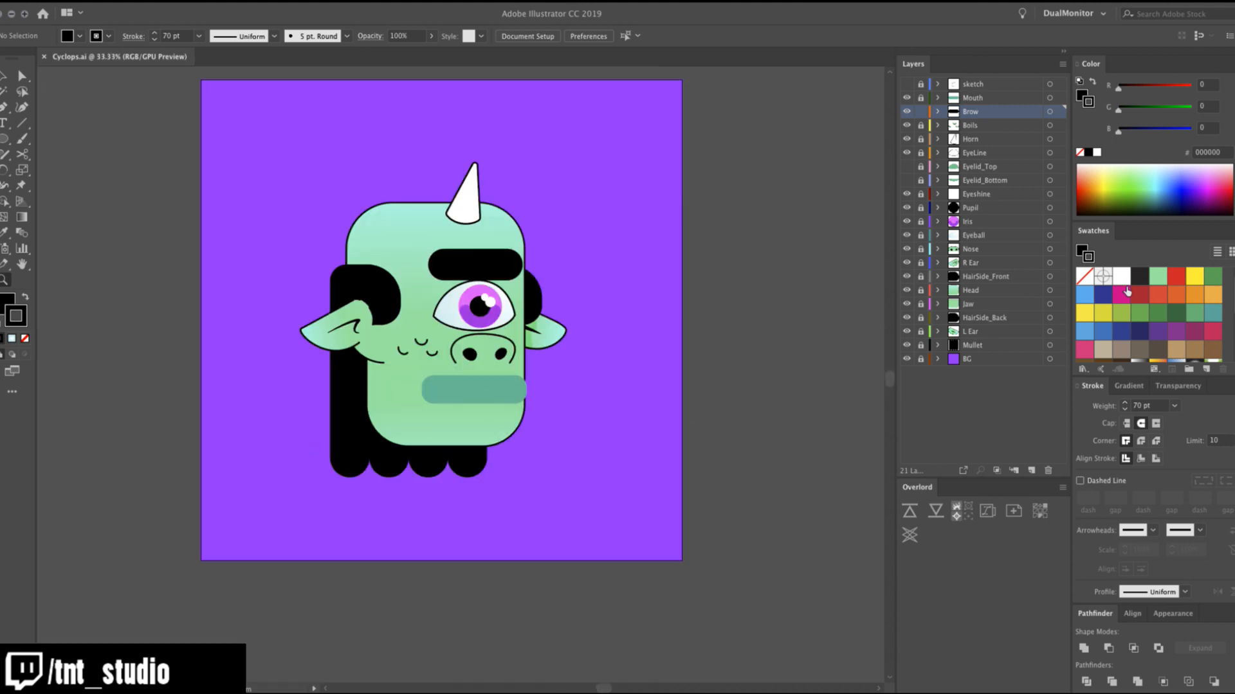
Lock Brow and inspect the contents of the Mullet and L Ear layers one at a time, relocking each.
left_click(921, 345)
key("super+a")
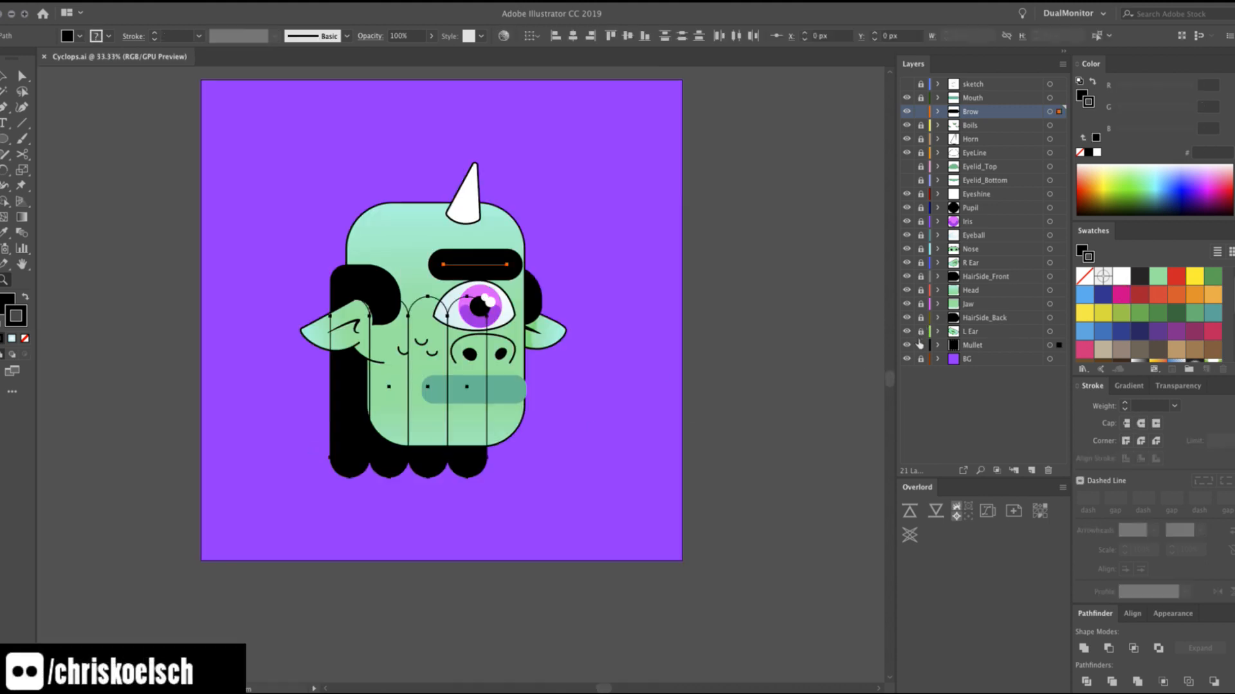
left_click(920, 111)
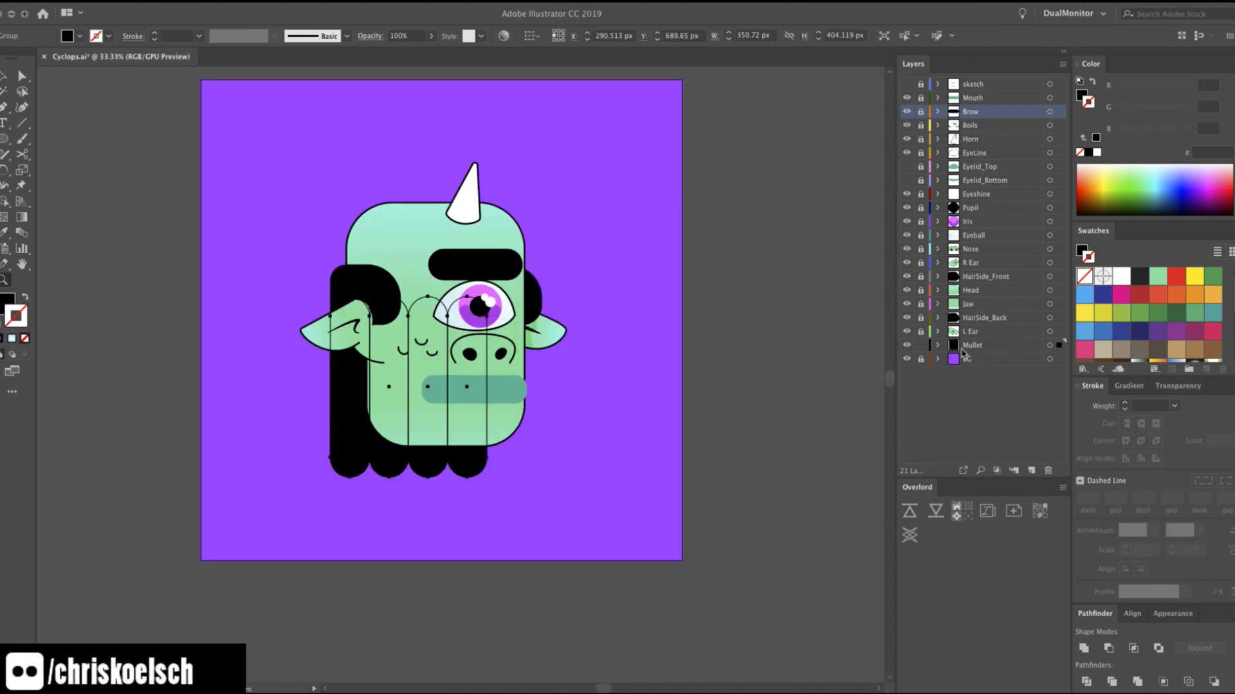
left_click(922, 345)
left_click(920, 331)
key("super+a")
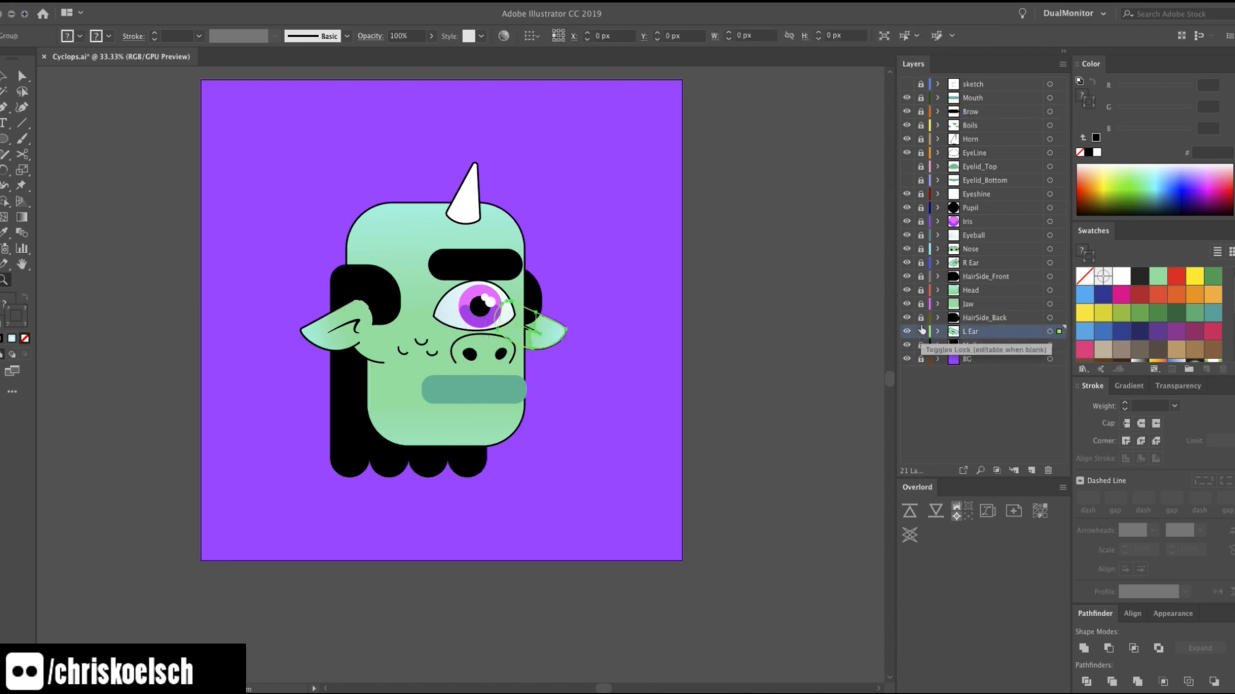
left_click(921, 332)
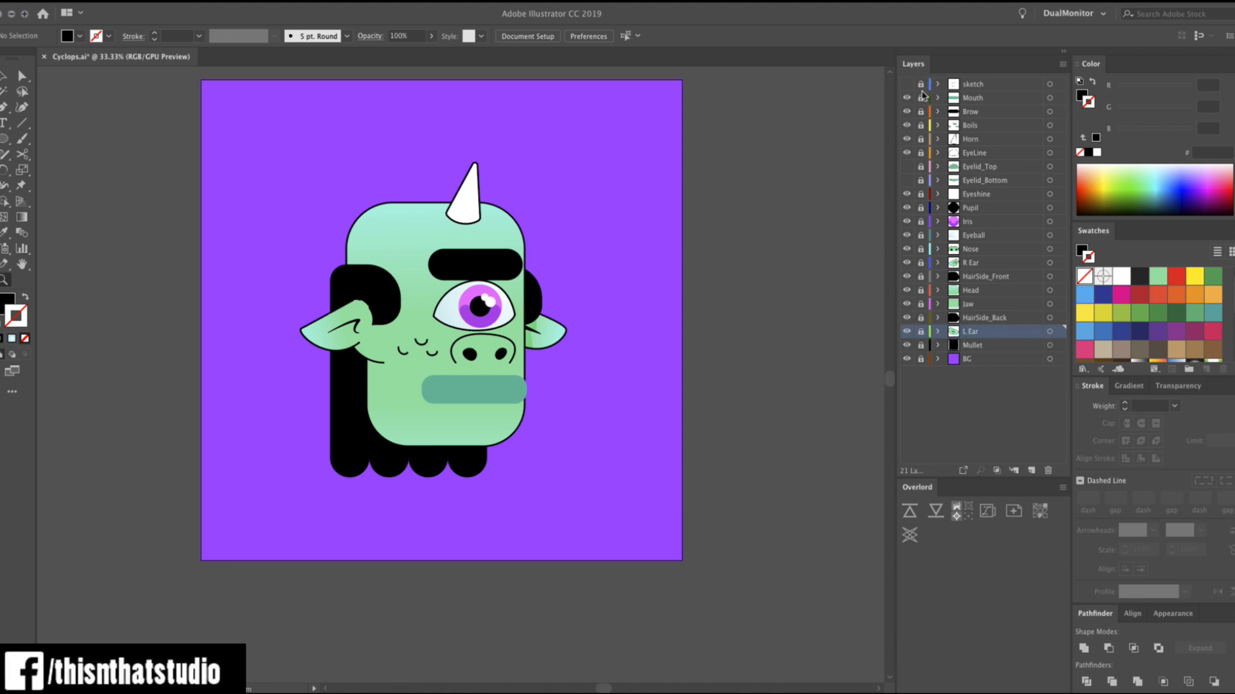
Show the Eyelid_Top and Eyelid_Bottom layers and unlock every layer from Mouth down to Mullet.
left_click(907, 167)
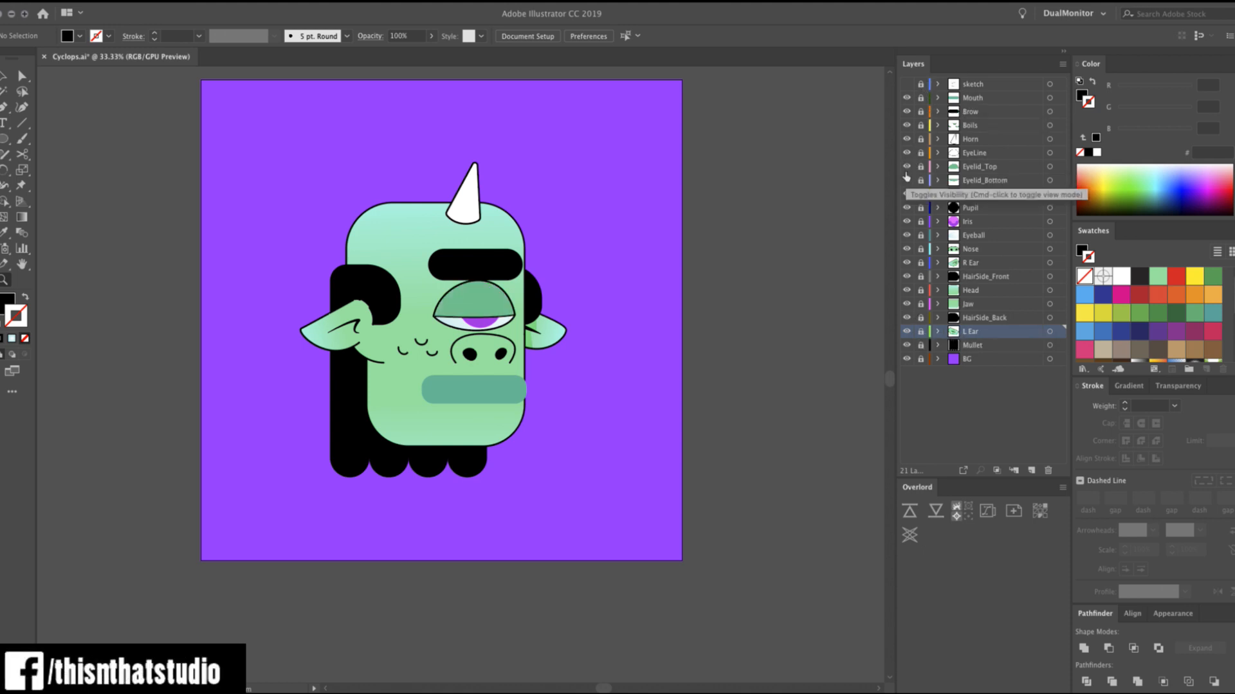
left_click(906, 179)
left_click_drag(920, 98, 921, 335)
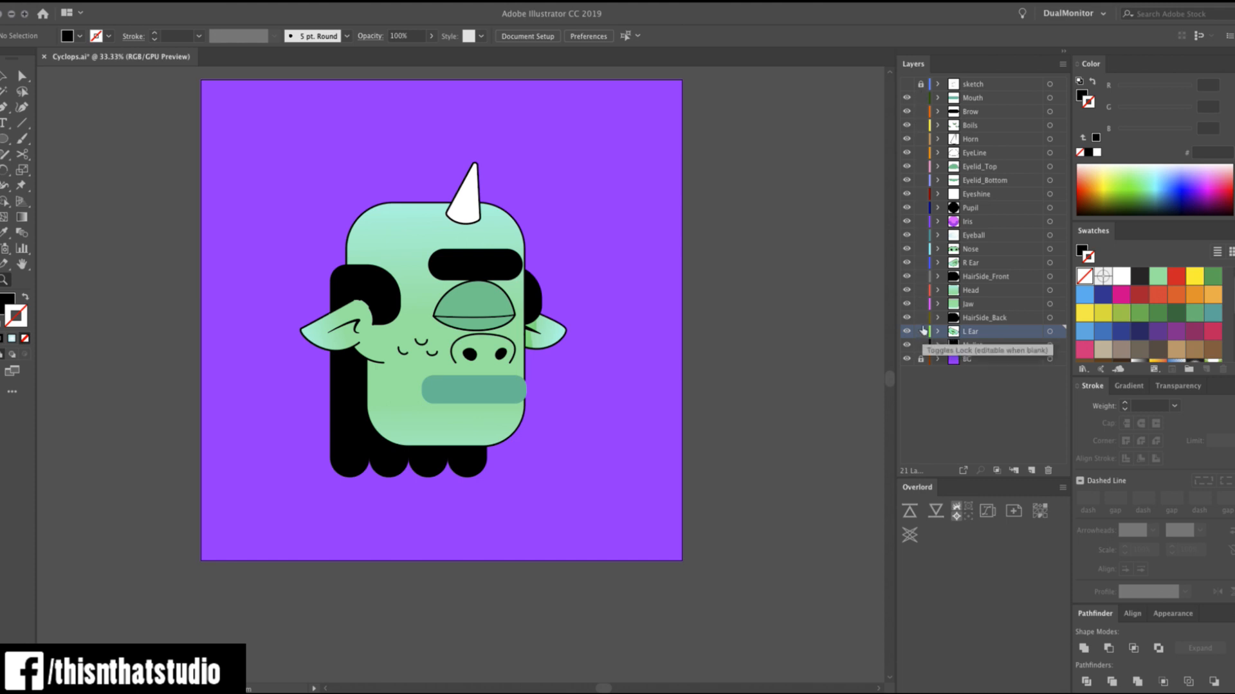
left_click(921, 346)
Select the whole character, reposition it at X 256.9 px, Y 533.496 px on the artboard and save the file.
key("super+a")
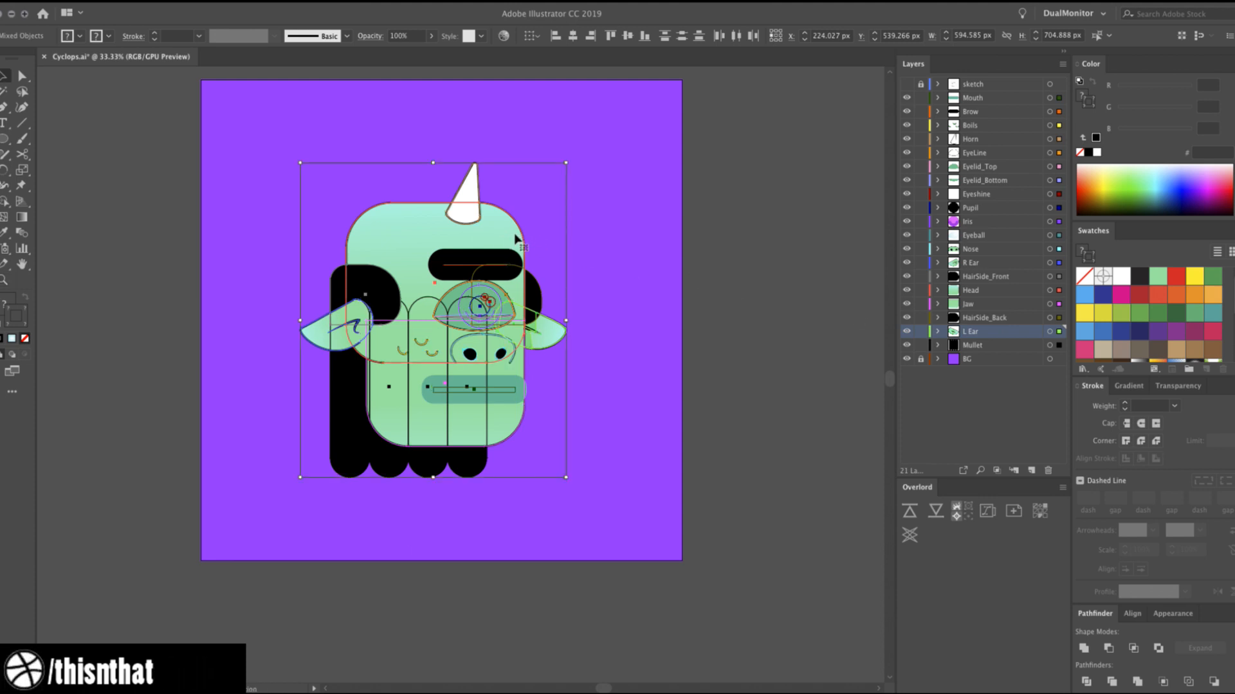
left_click_drag(516, 240, 528, 235)
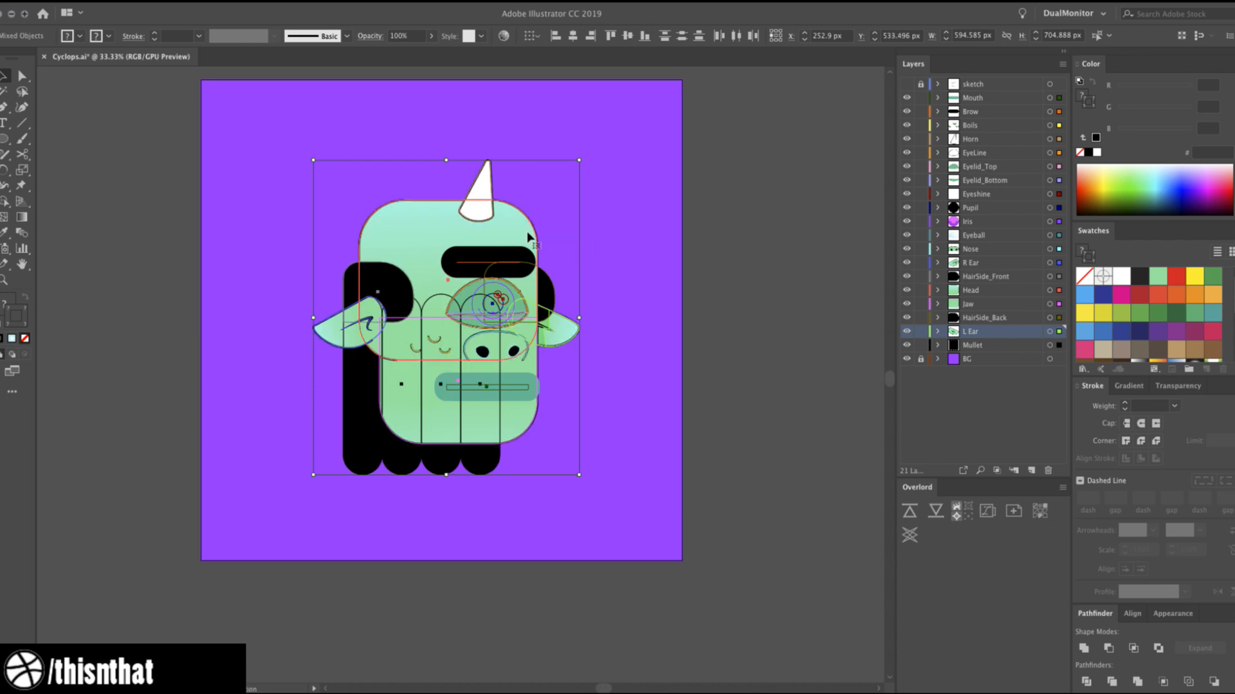
key("Right")
key("Right")
key("Right")
key("Right")
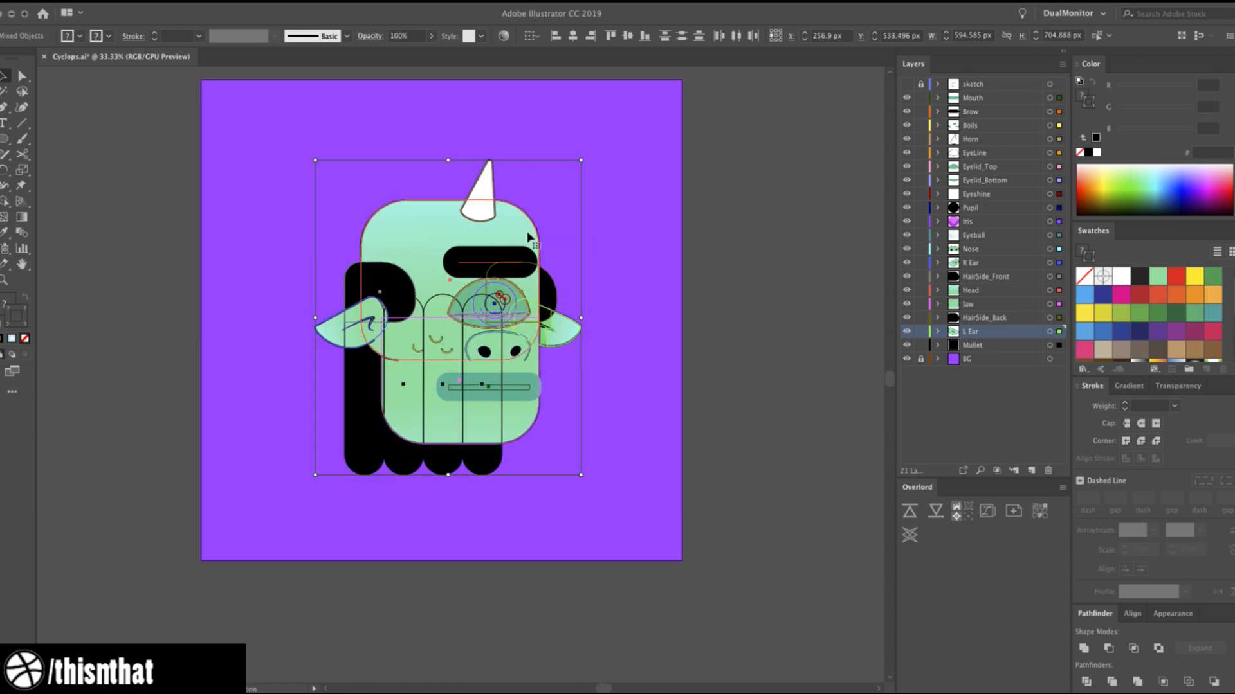
key("a")
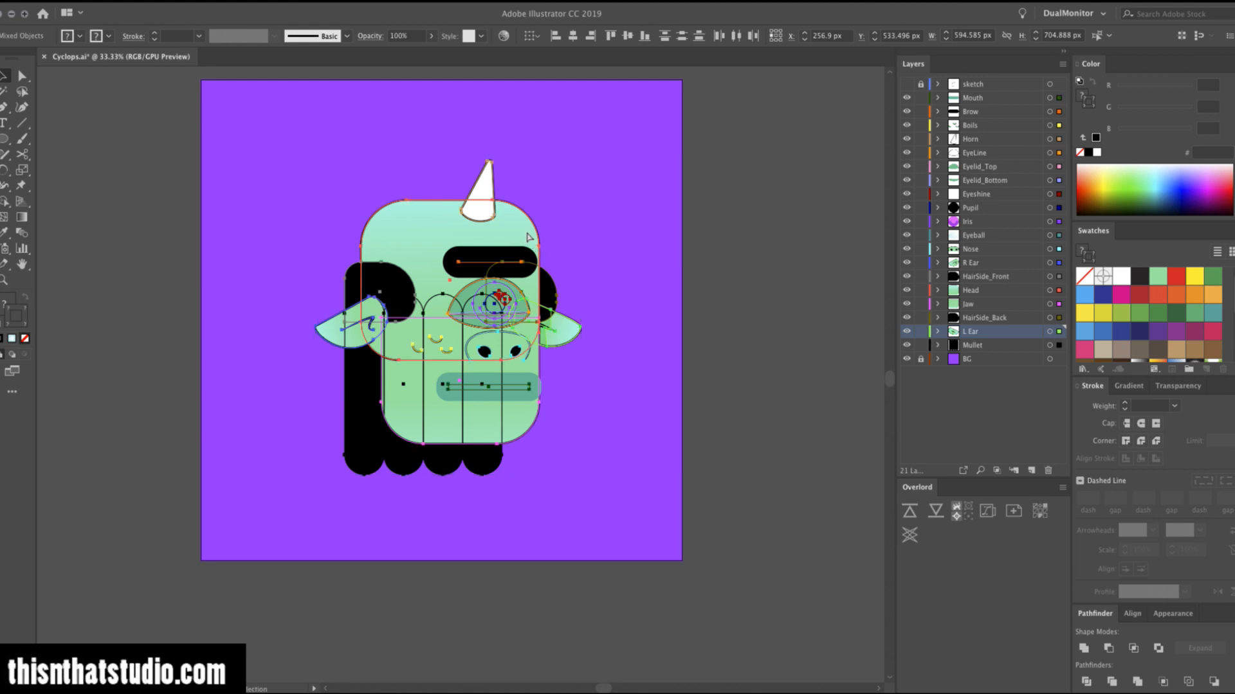
key("ctrl+s")
key("v")
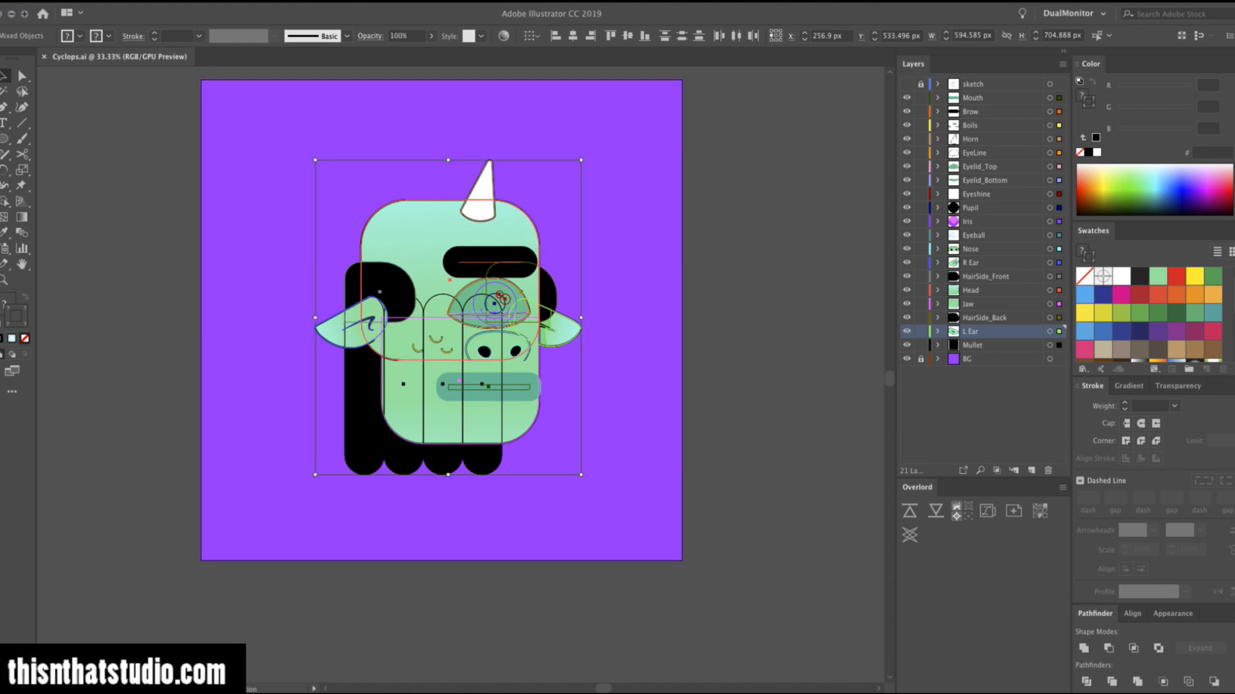
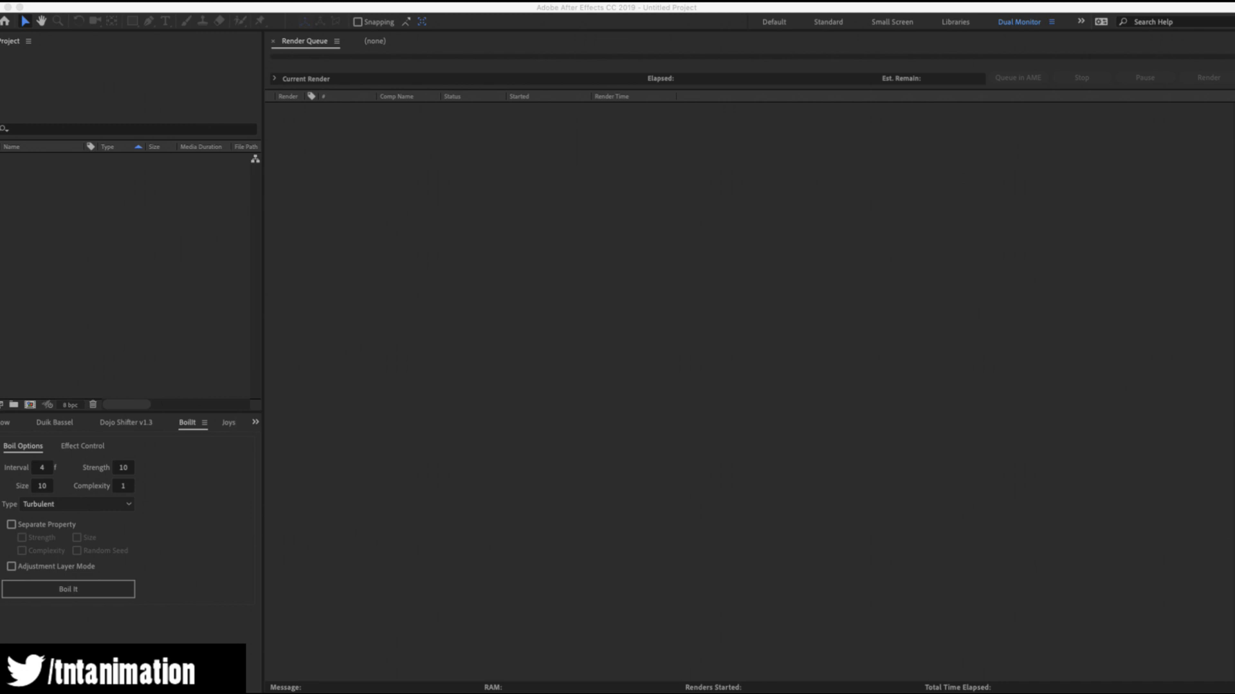
Switch to After Effects and load the Tut workspace.
key("super+Tab")
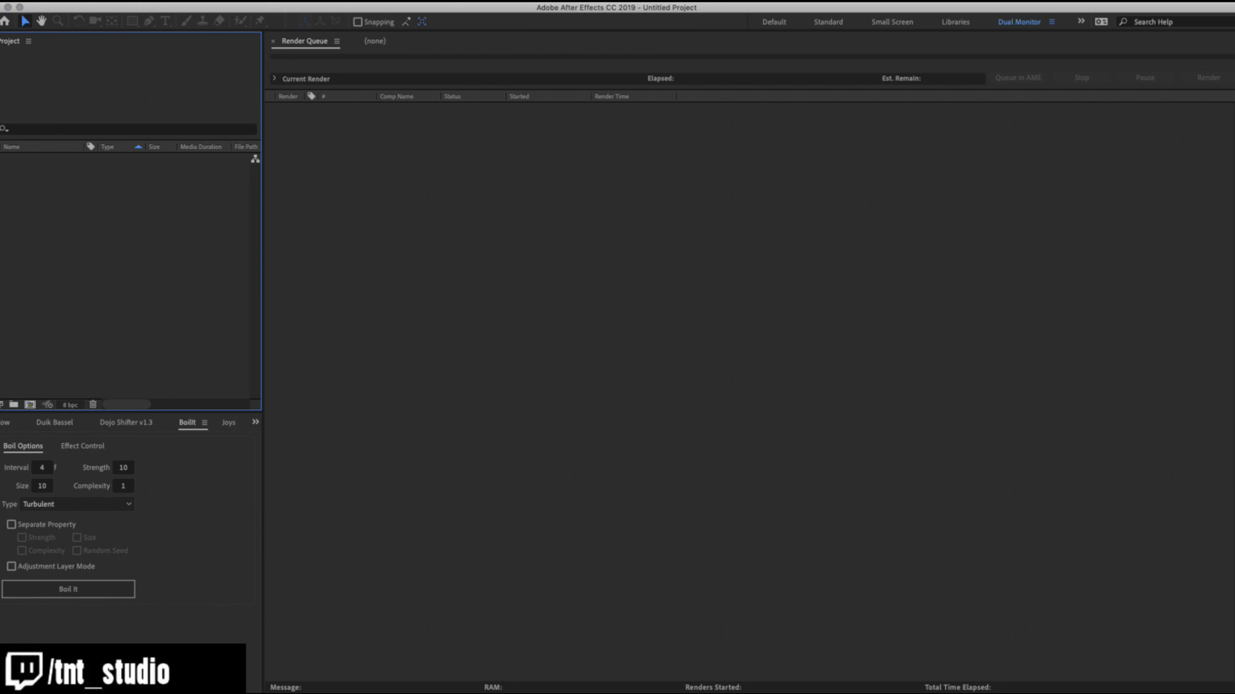
left_click(399, 1)
mouse_move(399, 9)
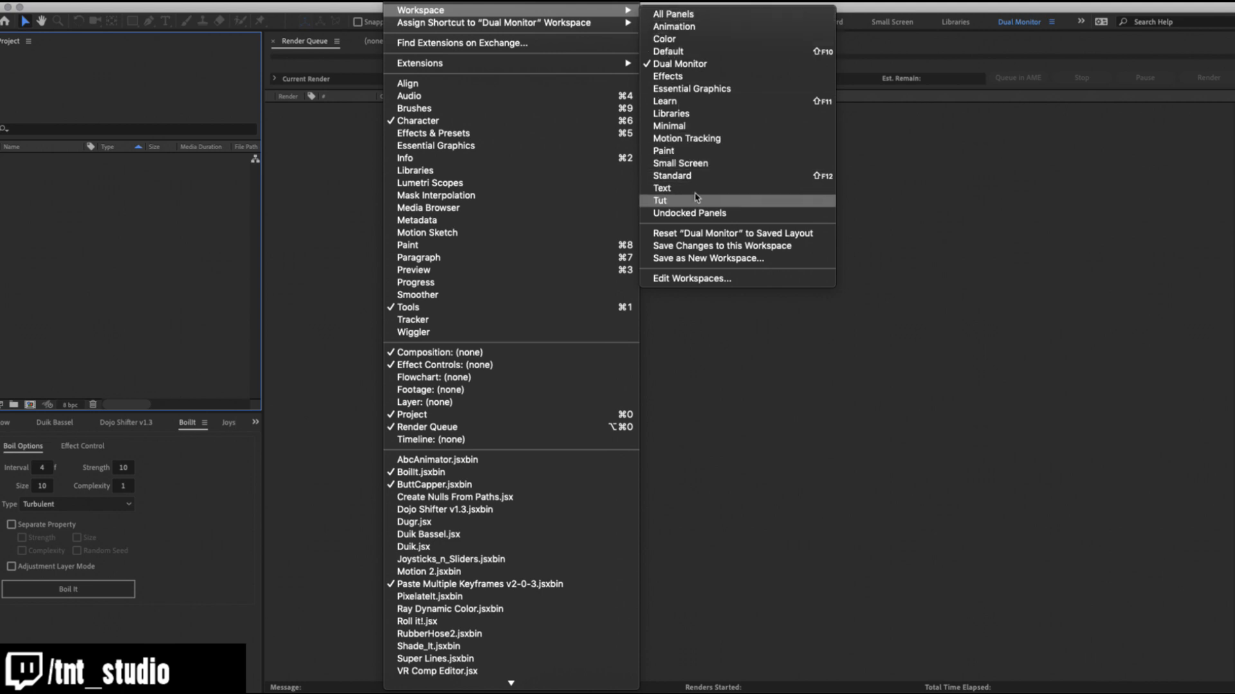
left_click(688, 200)
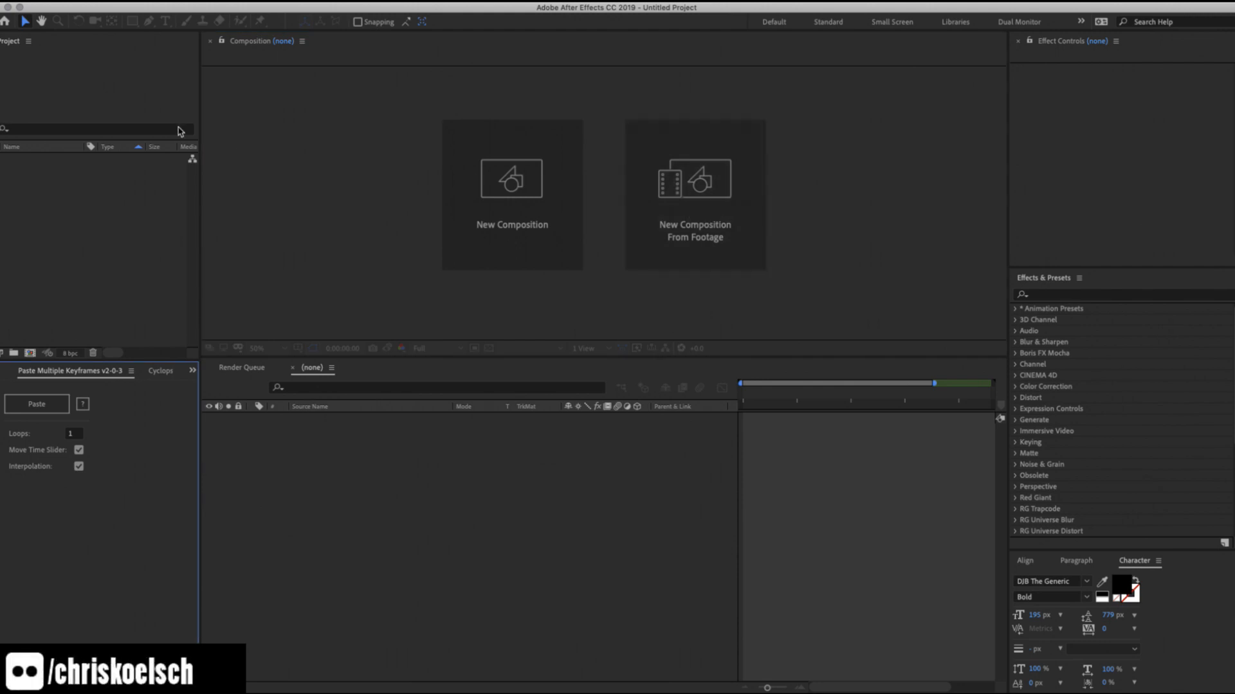
Create a new composition named Cyclops, 1080 px wide and 1080 px high.
left_click(105, 239)
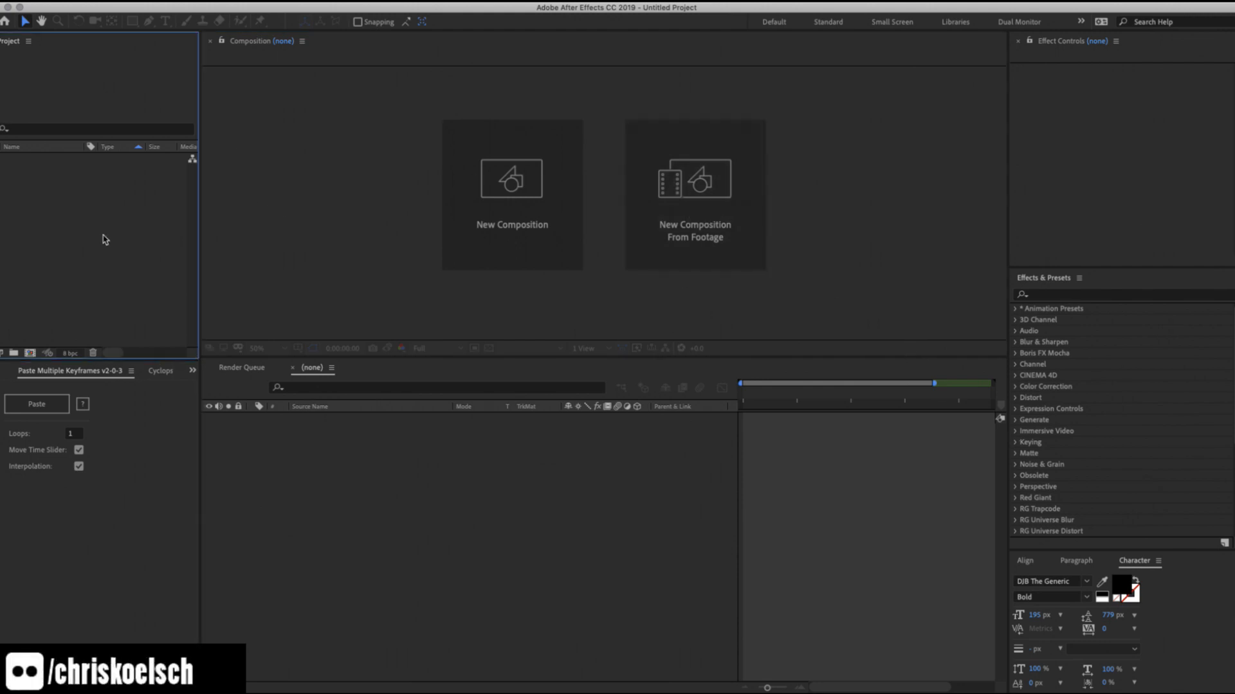
left_click(33, 354)
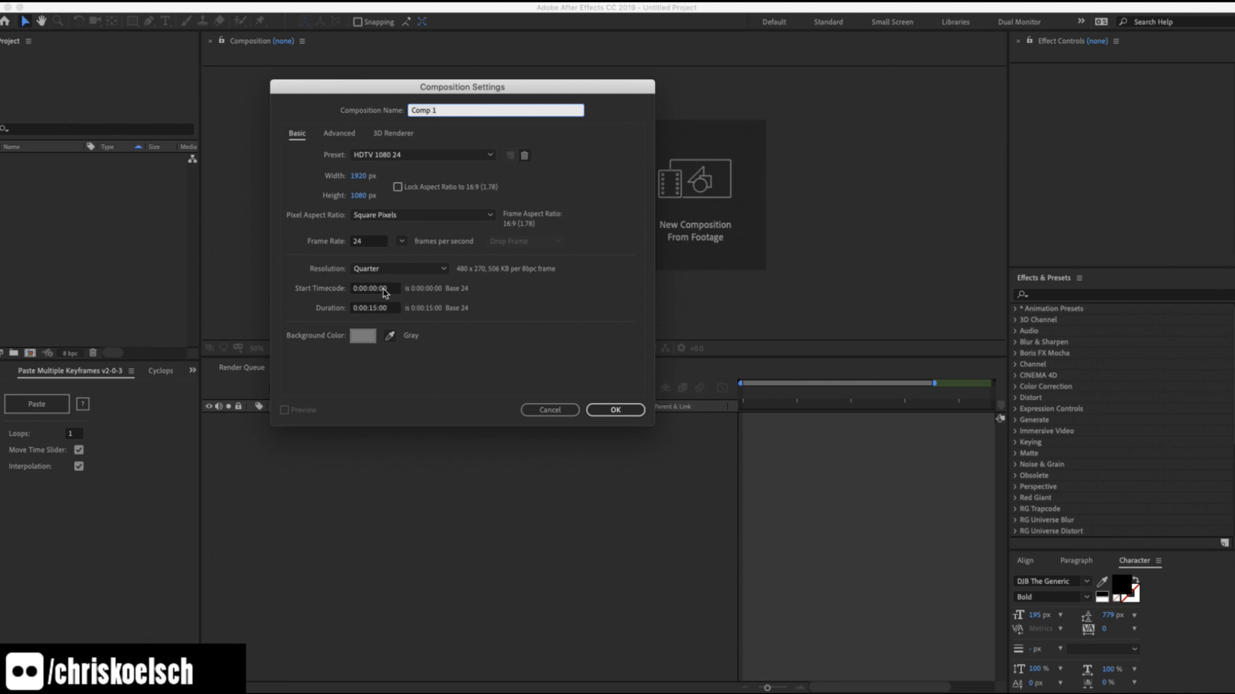
left_click(358, 177)
type("1")
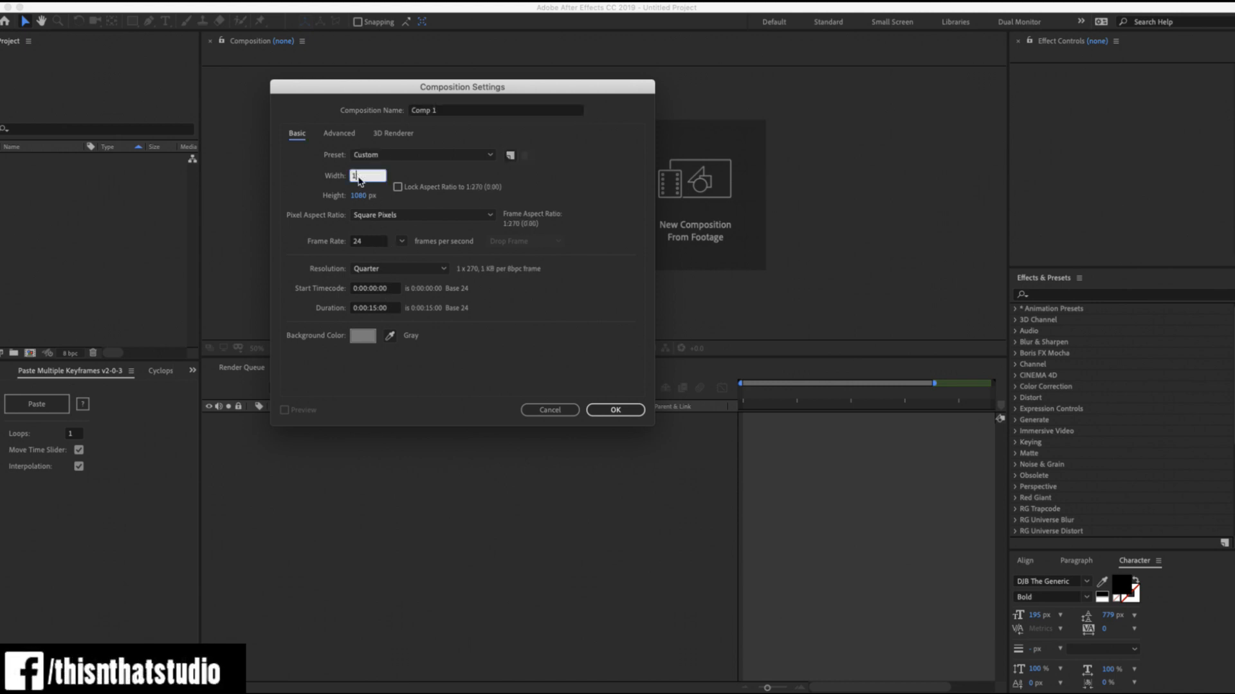
type("080")
key("Return")
left_click(461, 111)
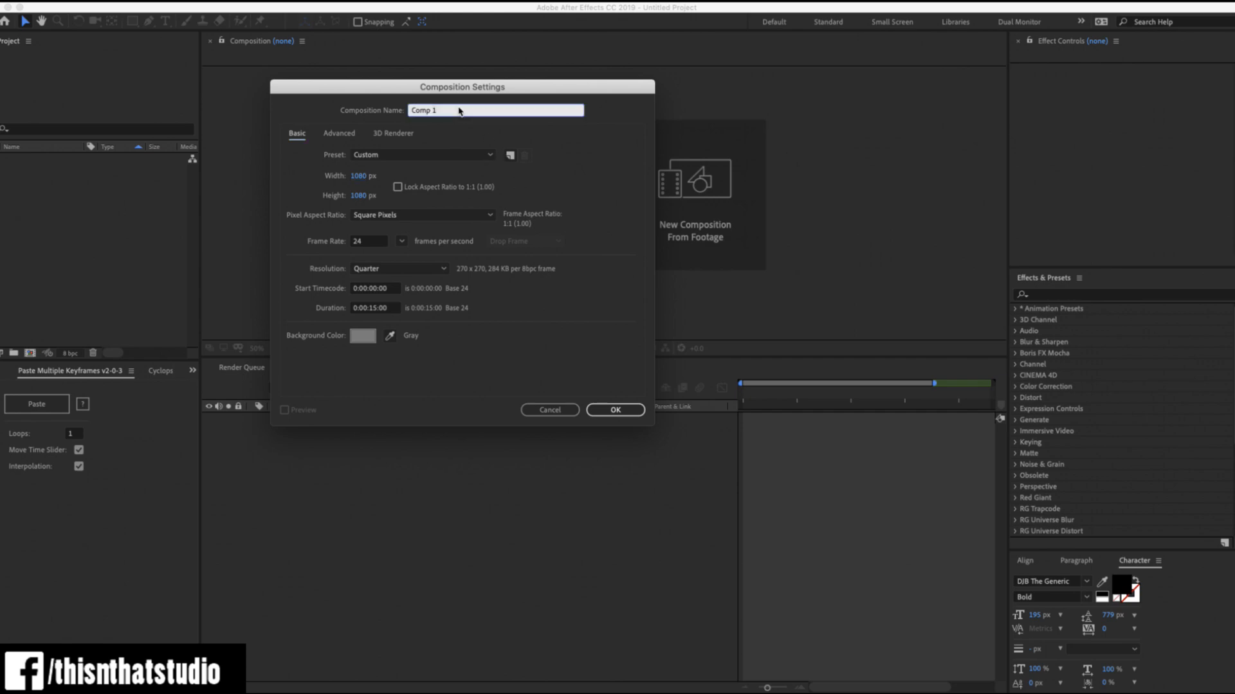
type("Cyclops")
left_click(571, 182)
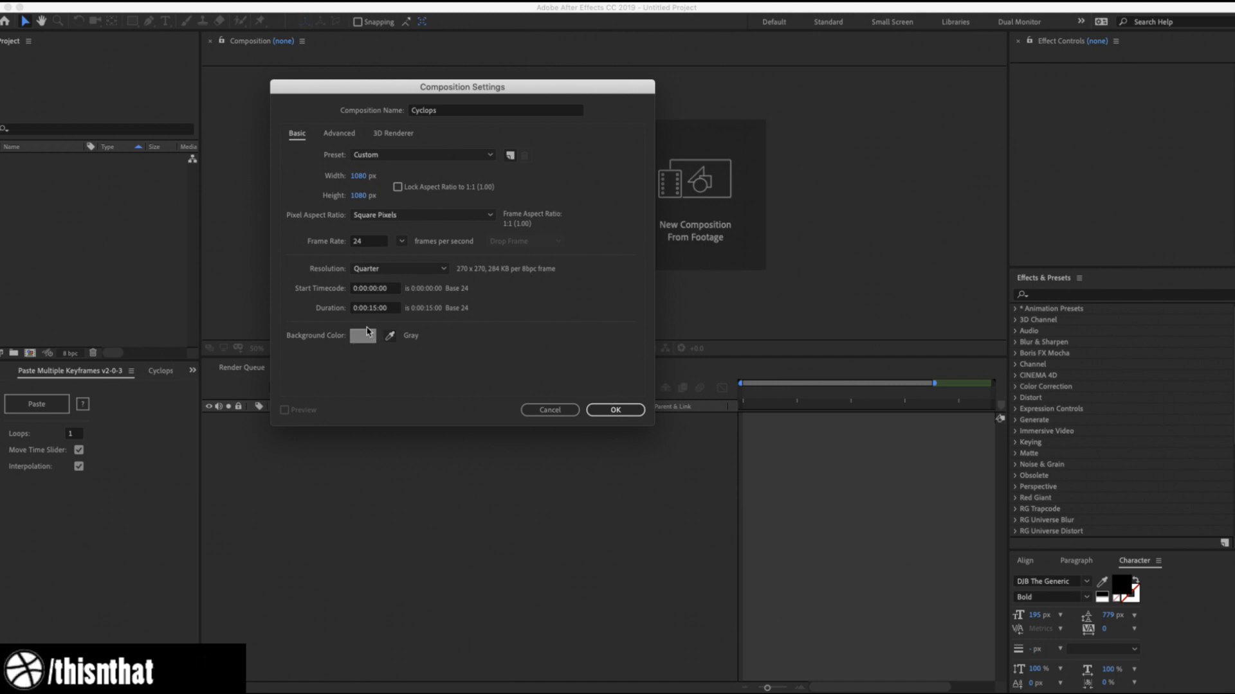
left_click(627, 410)
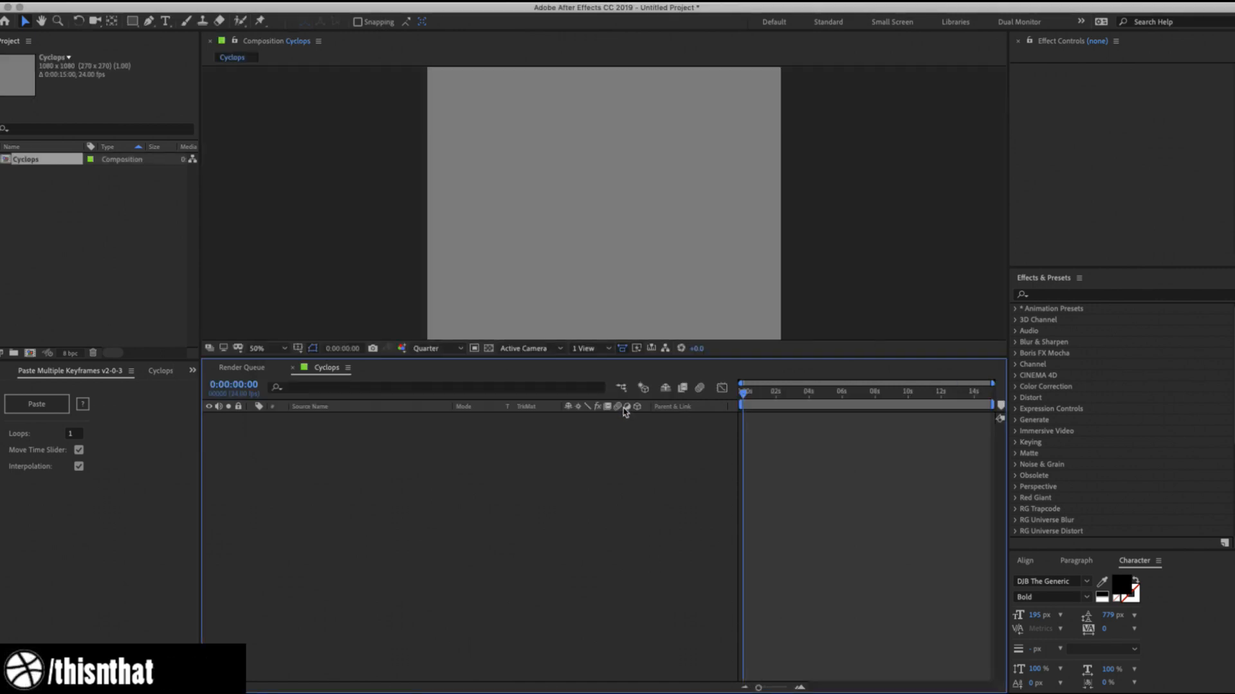
Set the composition viewer's magnification so the whole frame fits.
left_click(264, 349)
left_click(273, 368)
left_click(324, 443)
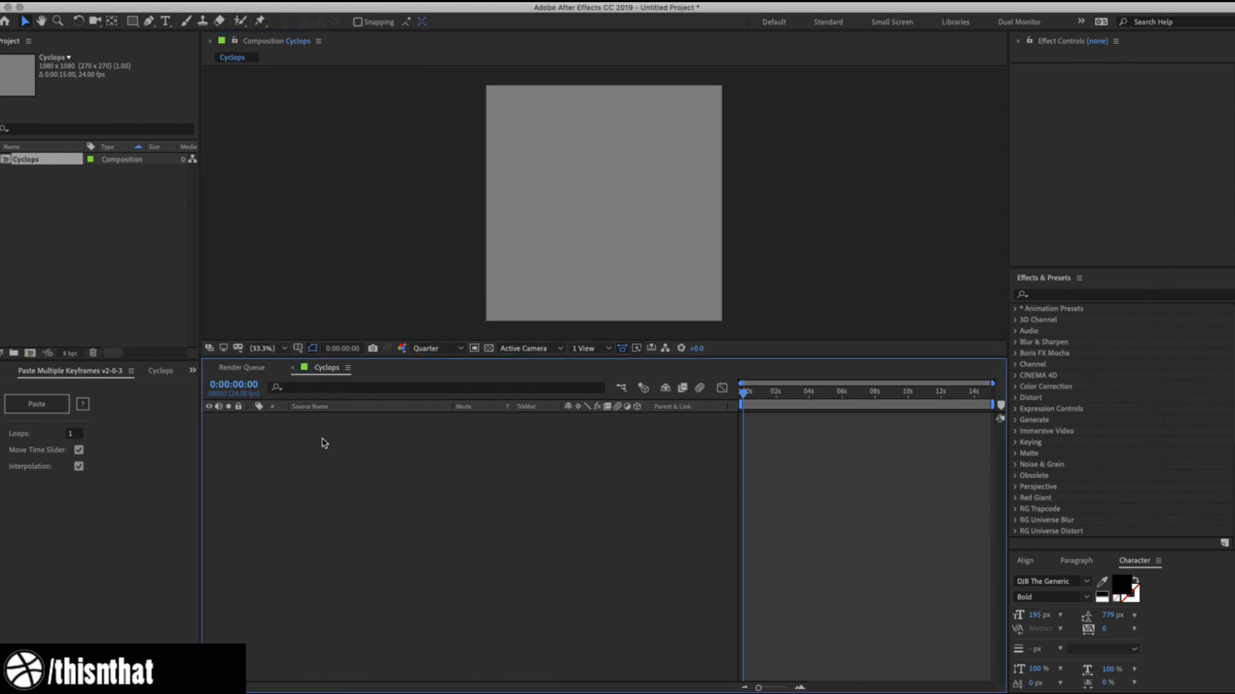
Switch back to Illustrator, unlock the BG layer and select all the artwork including the background.
key("super+Tab")
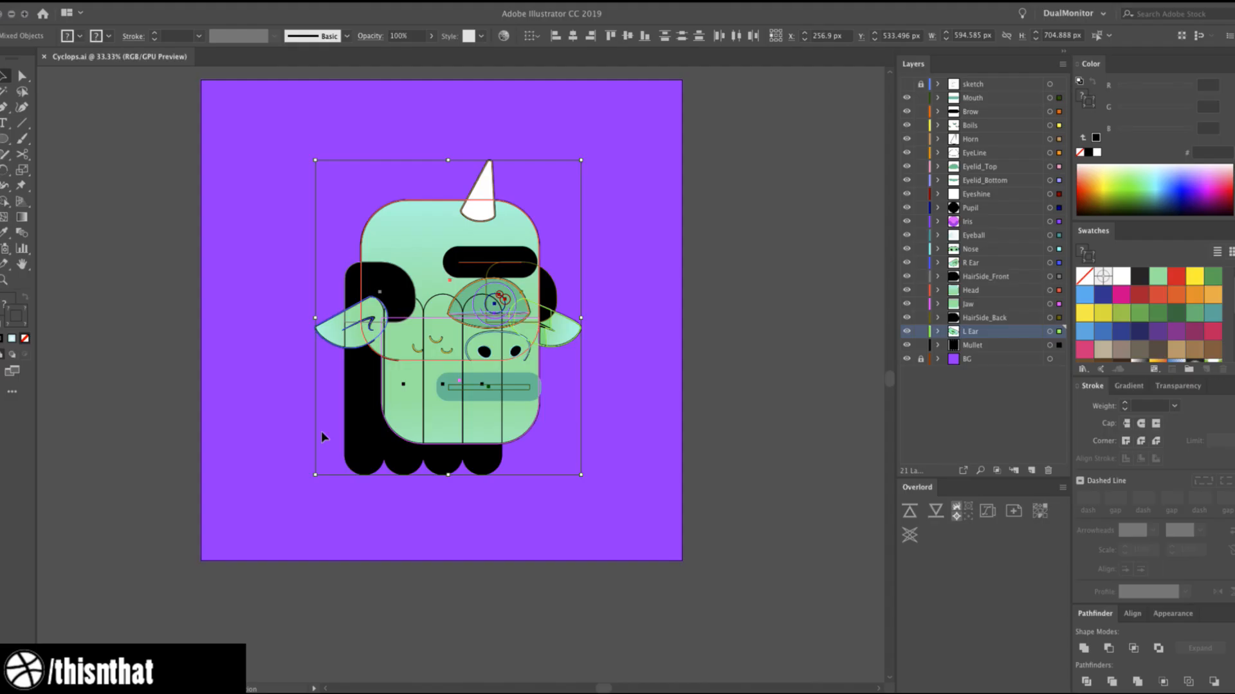
left_click(921, 359)
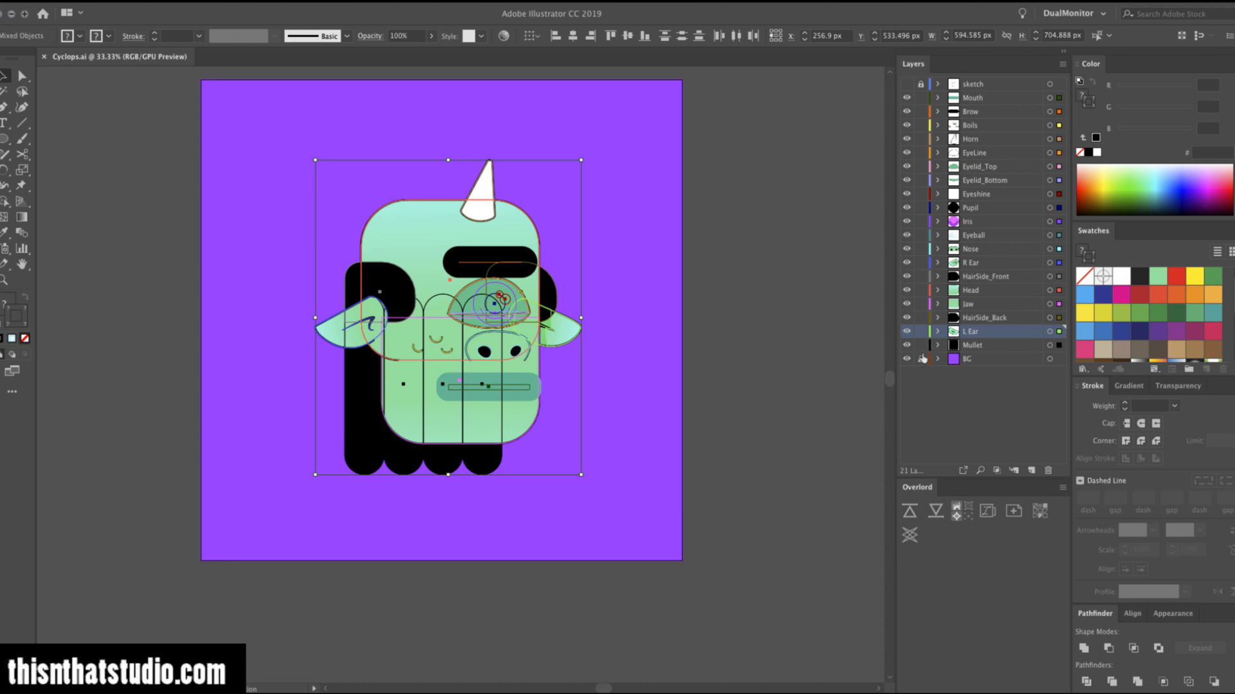
key("ctrl+a")
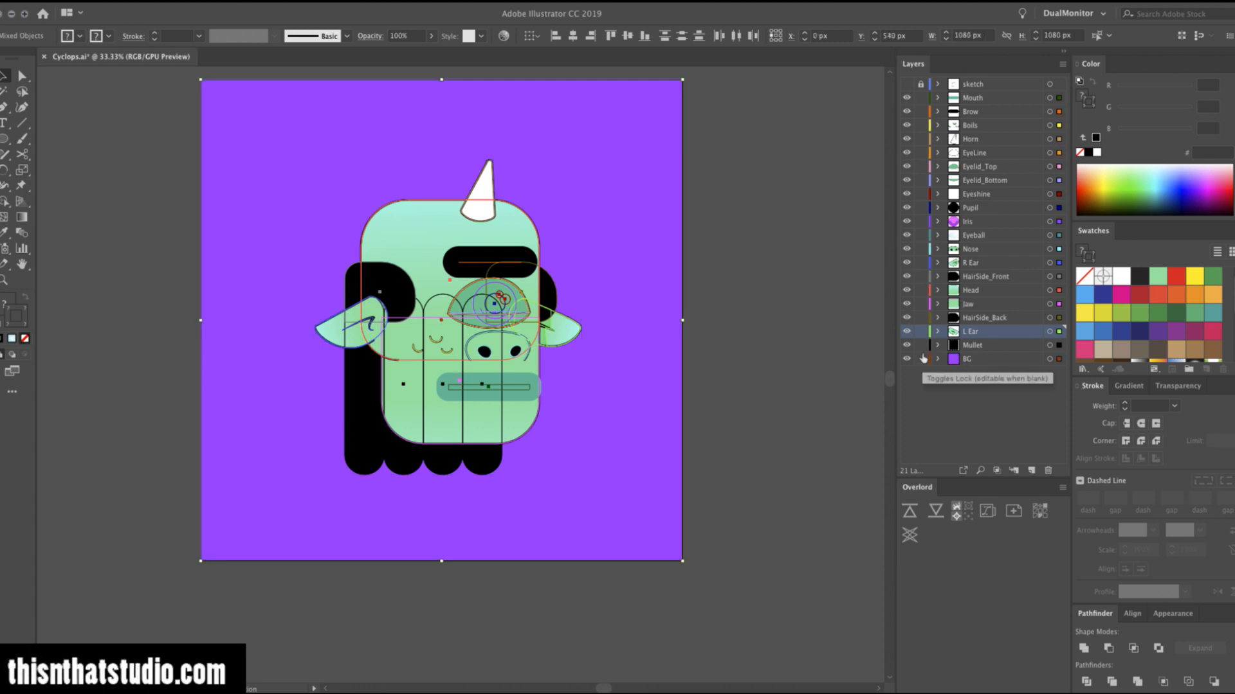
Send the selected artwork to the Cyclops composition in After Effects with Overlord, and lock the BG layer there.
left_click(908, 512)
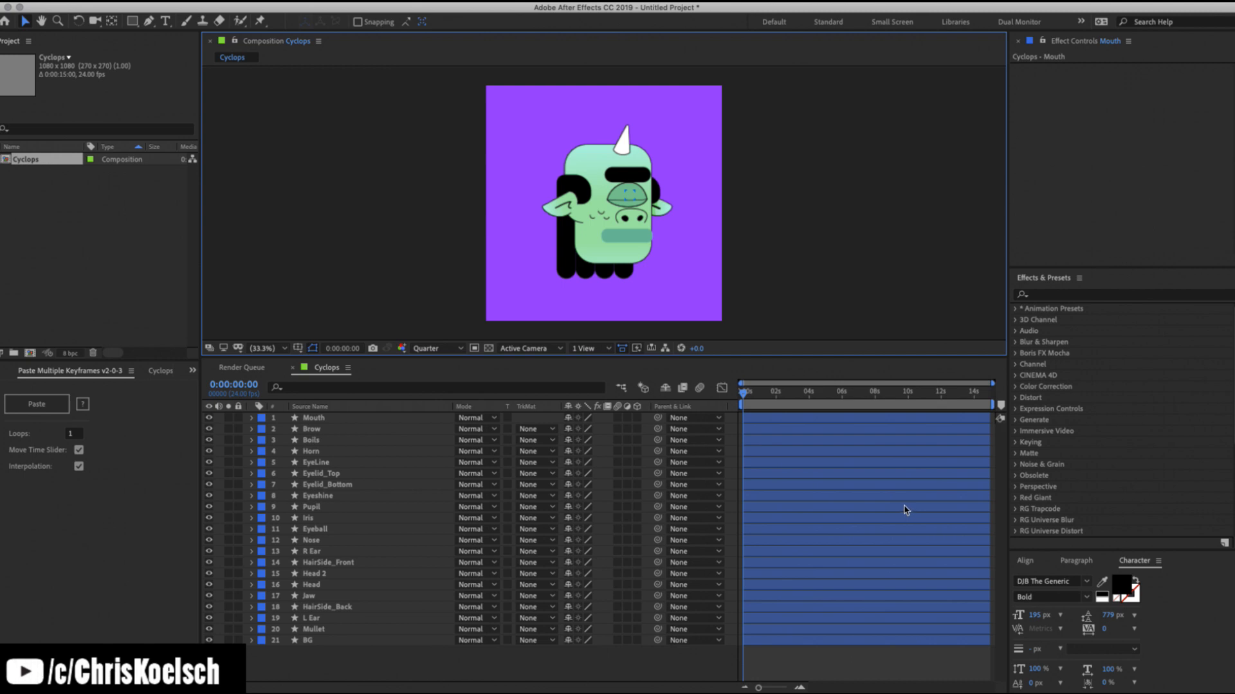
left_click(315, 419)
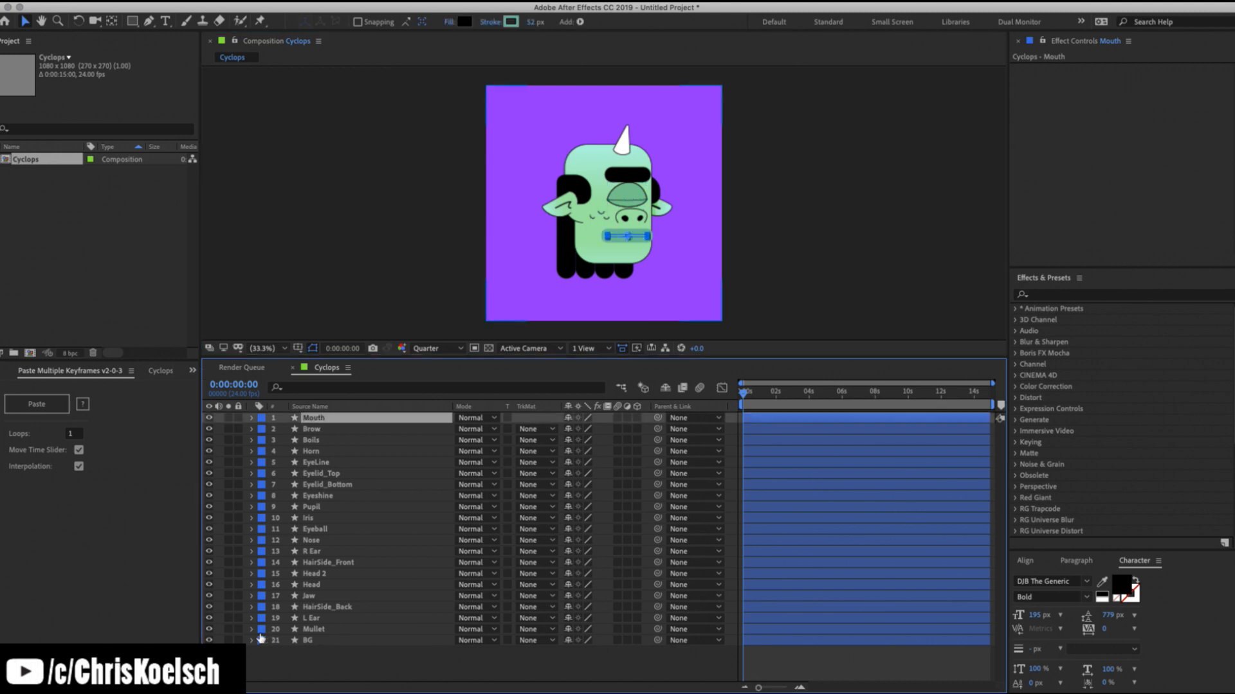
left_click(238, 641)
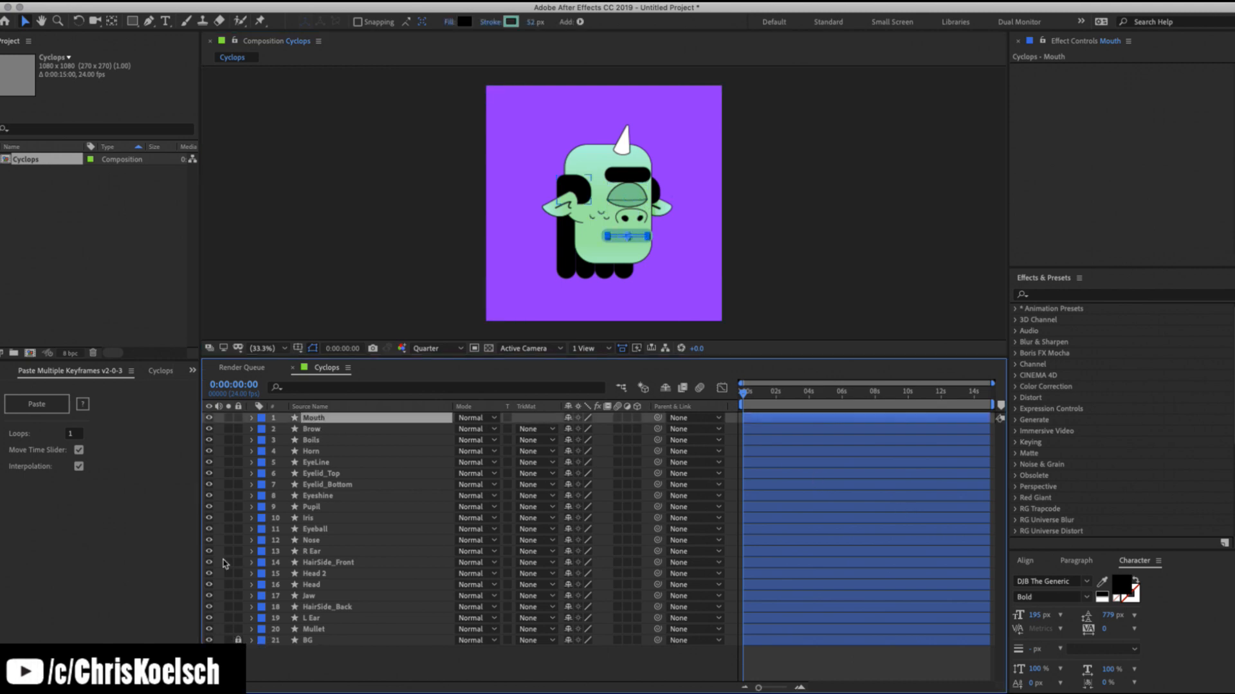
Save the After Effects project as AdvancedHeadRig in the Projects folder of TwitchStreams.
key("super+s")
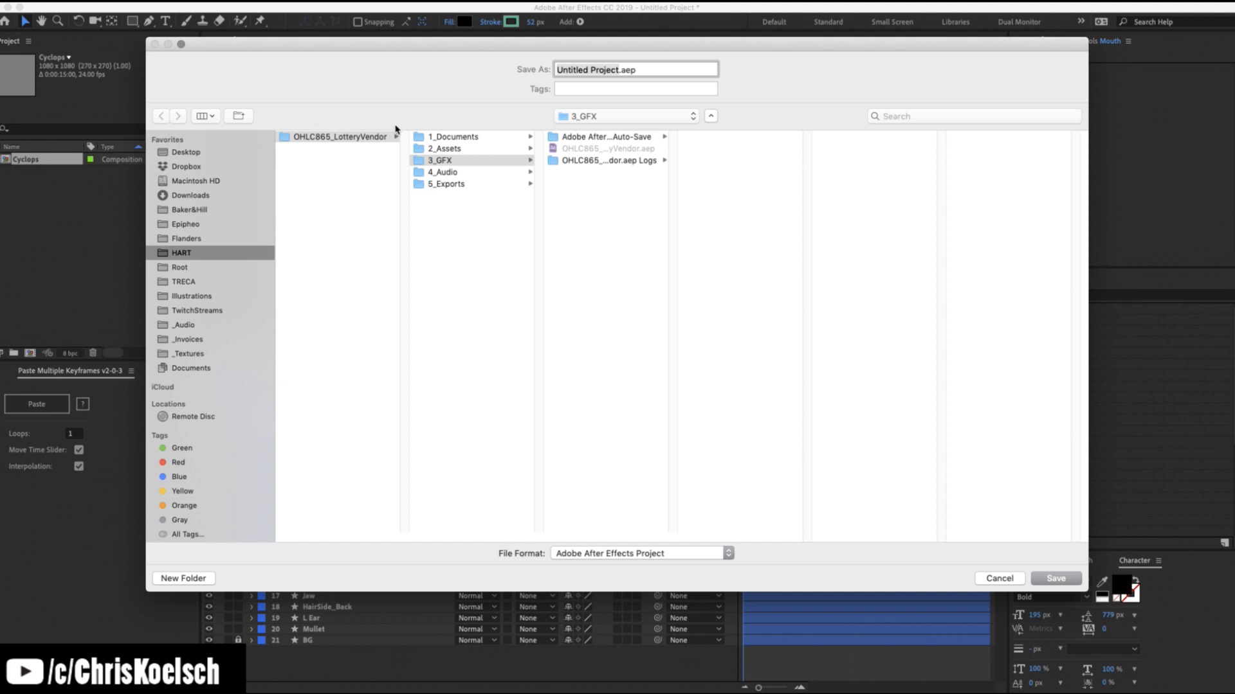
left_click(210, 281)
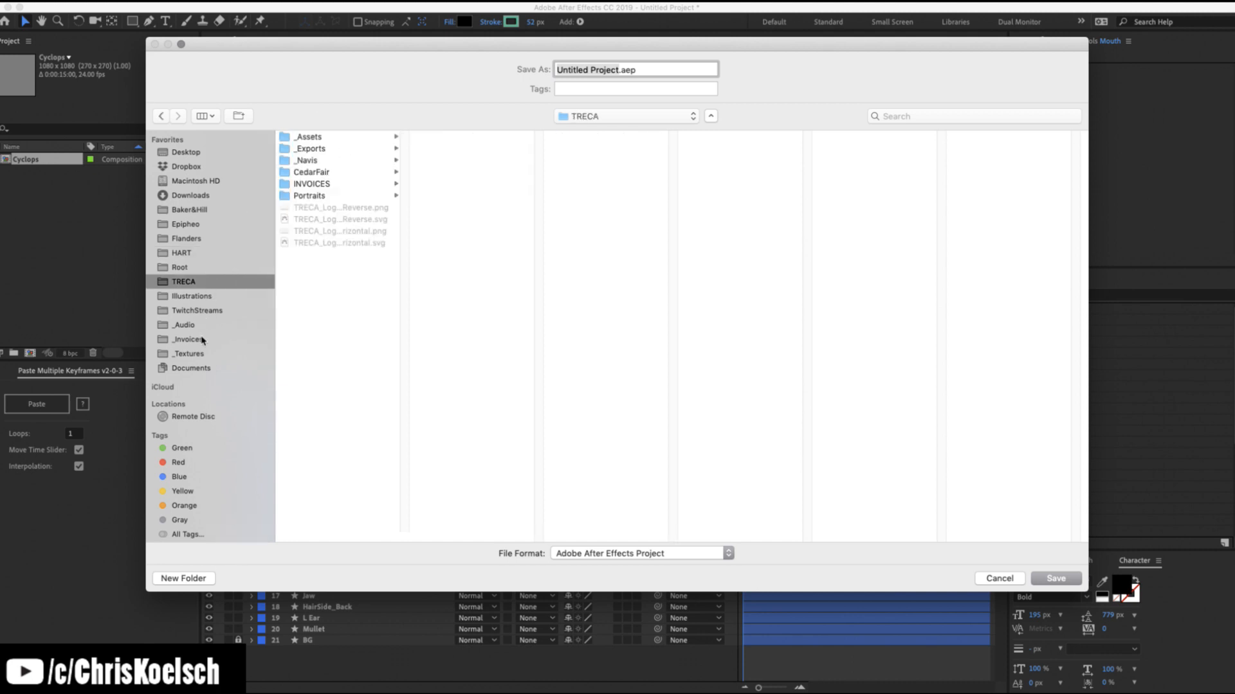
left_click(192, 312)
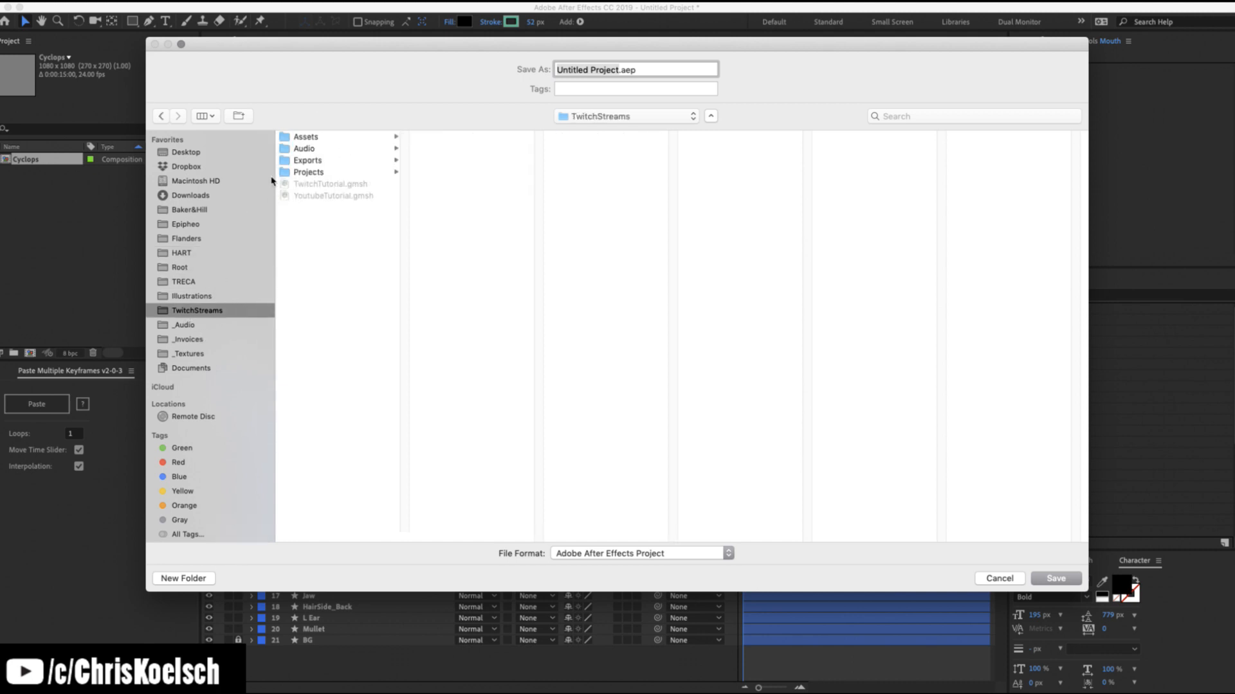
left_click(309, 172)
key("Tab")
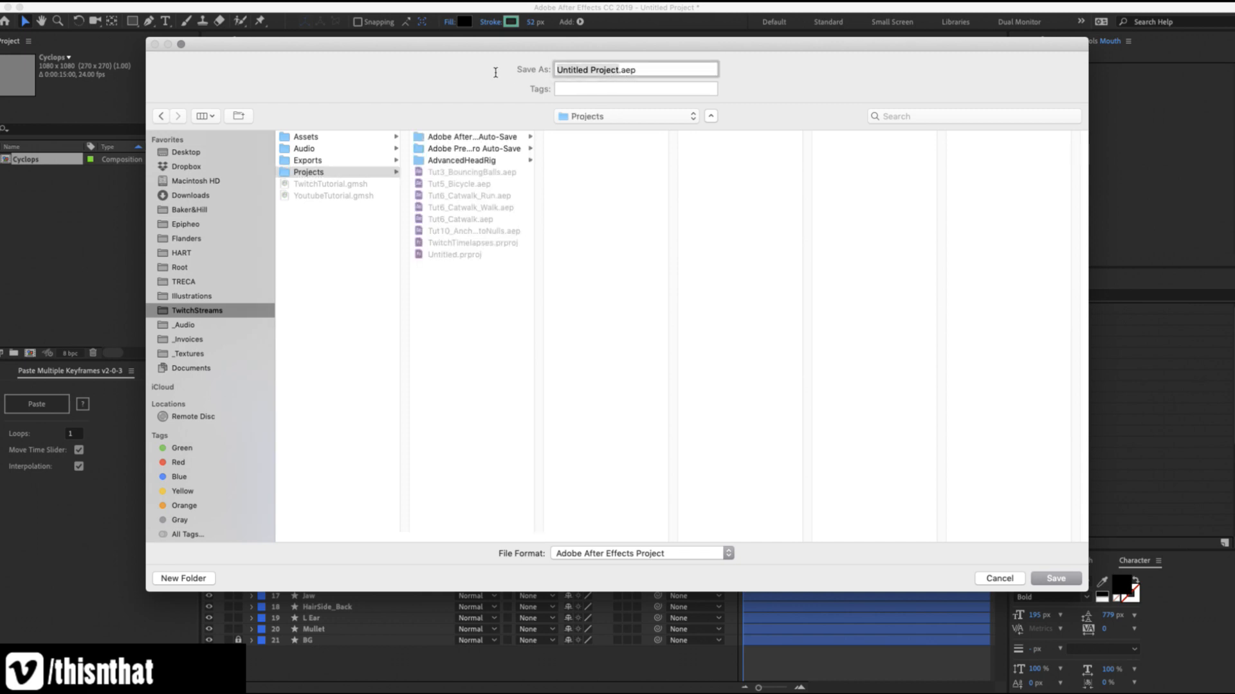
type("AdvancedHeadRig")
key("Return")
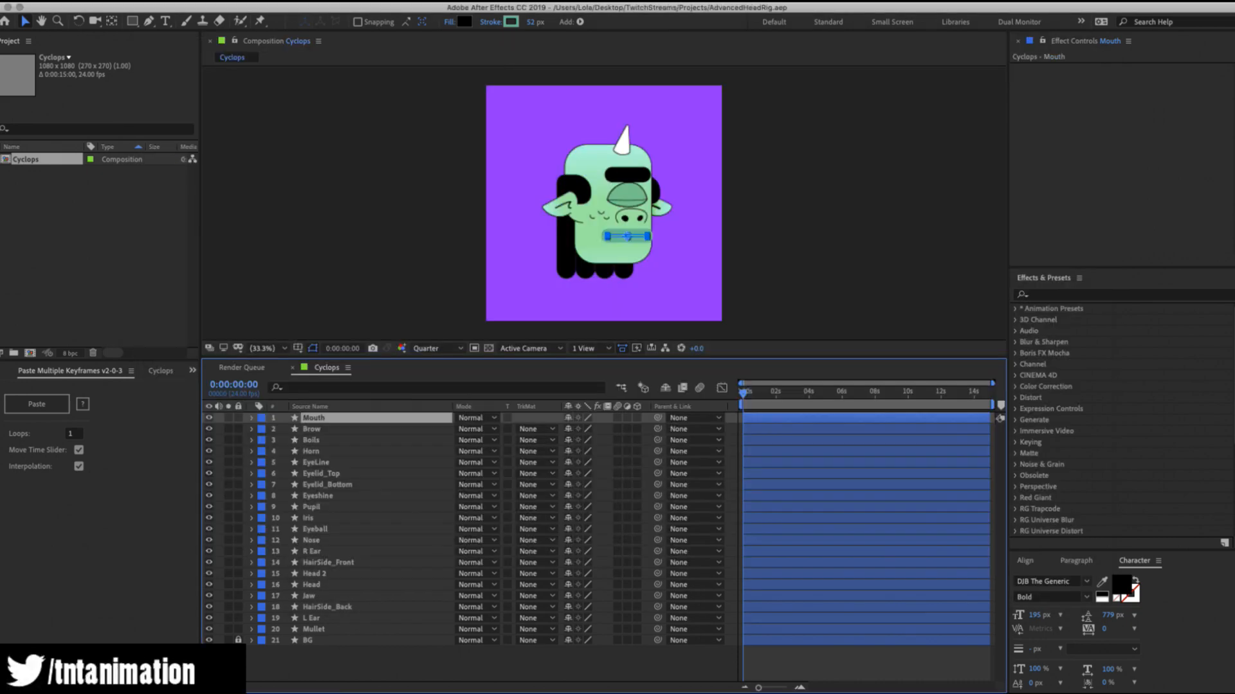
Copy the outline group from the Head 2 layer into the Head layer's contents and delete Head 2.
left_click_drag(442, 358, 438, 384)
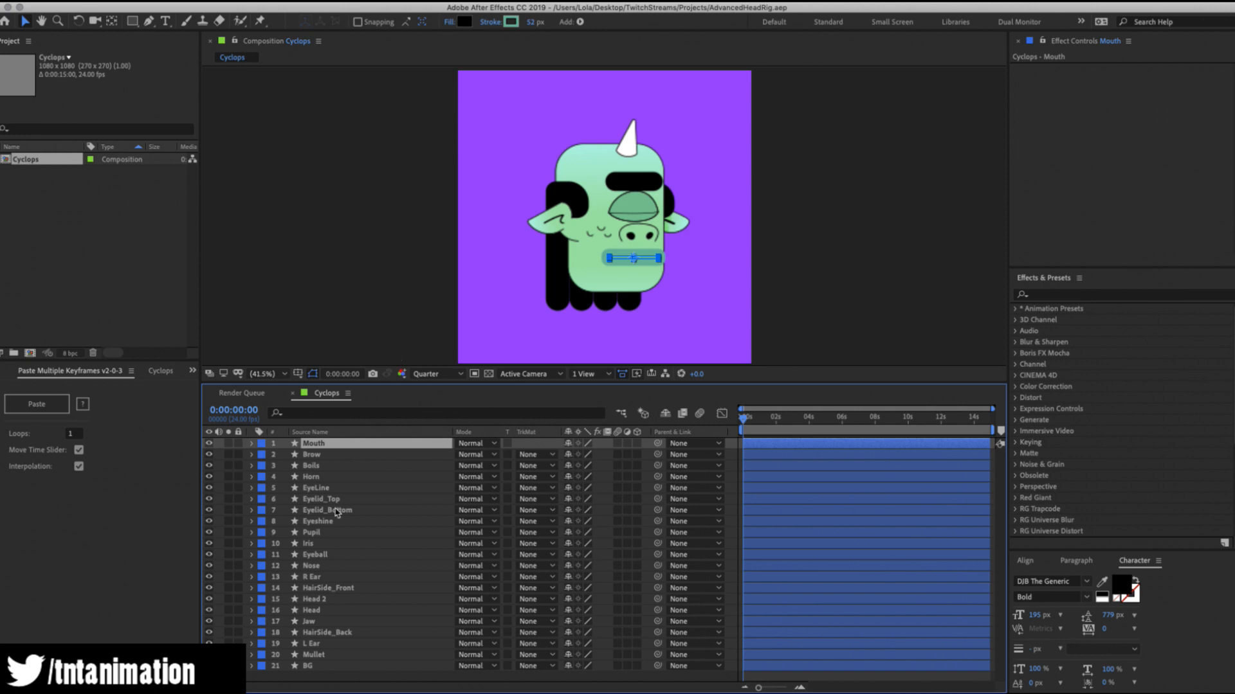
left_click(308, 601)
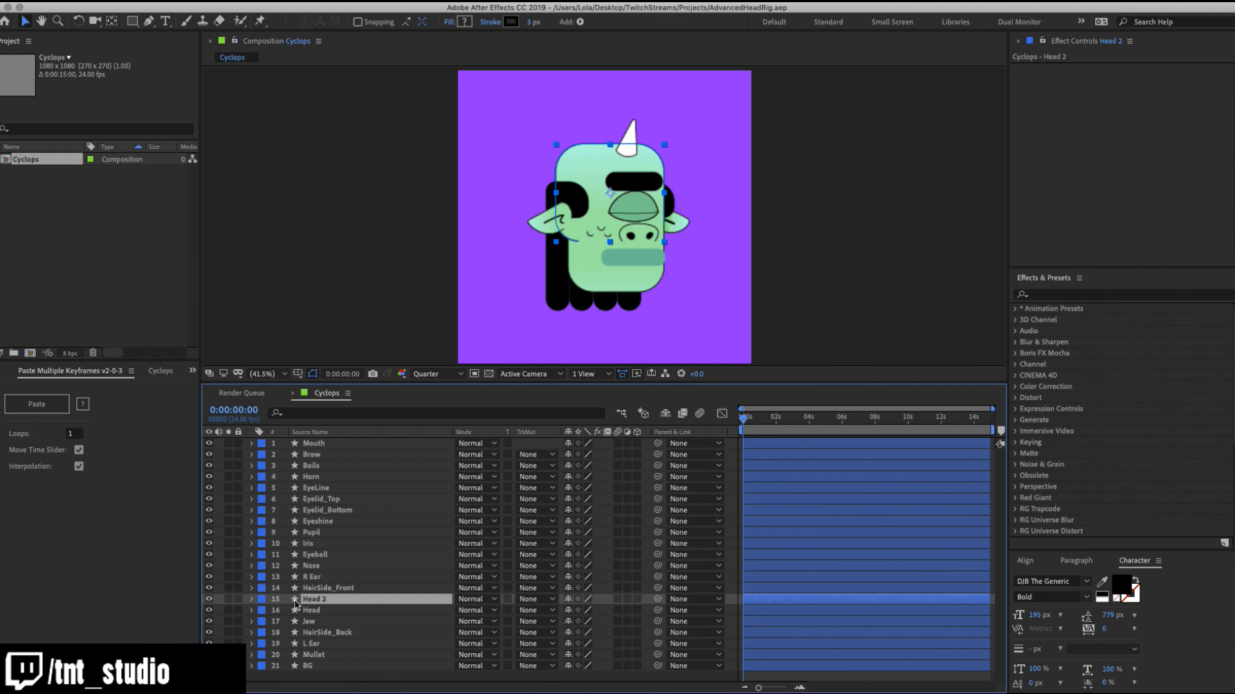
left_click(252, 599)
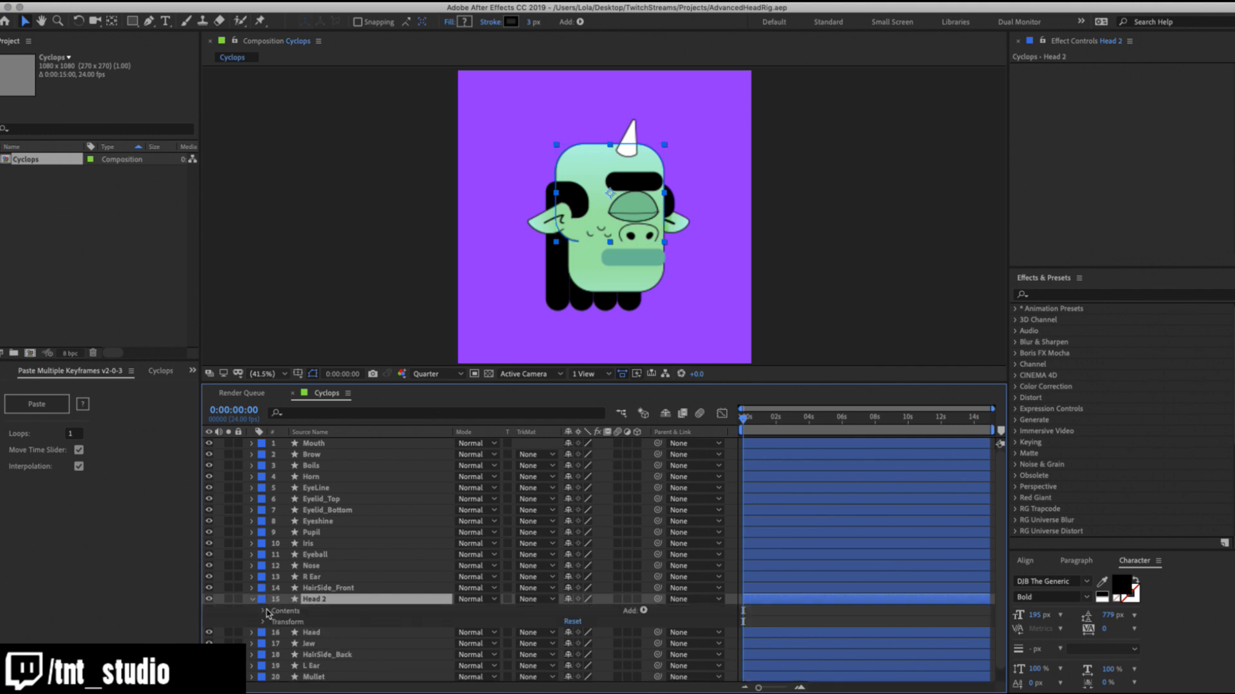
left_click(263, 611)
left_click(294, 621)
left_click(325, 644)
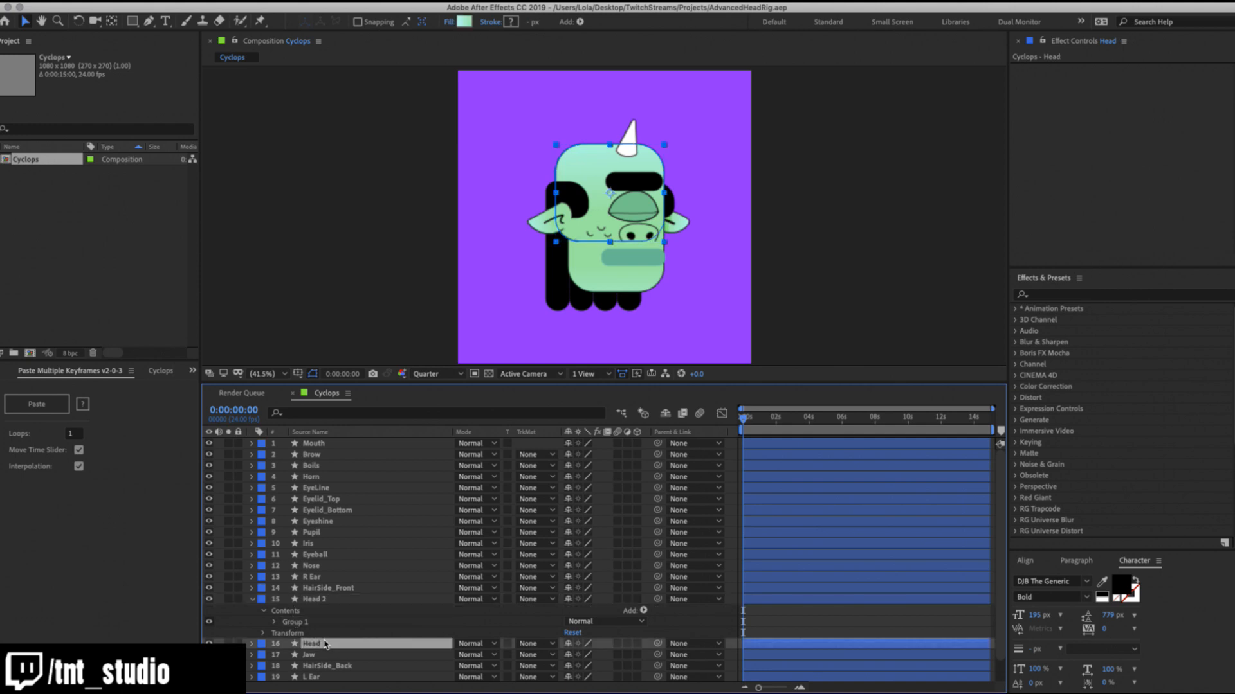
left_click(251, 644)
left_click(313, 656)
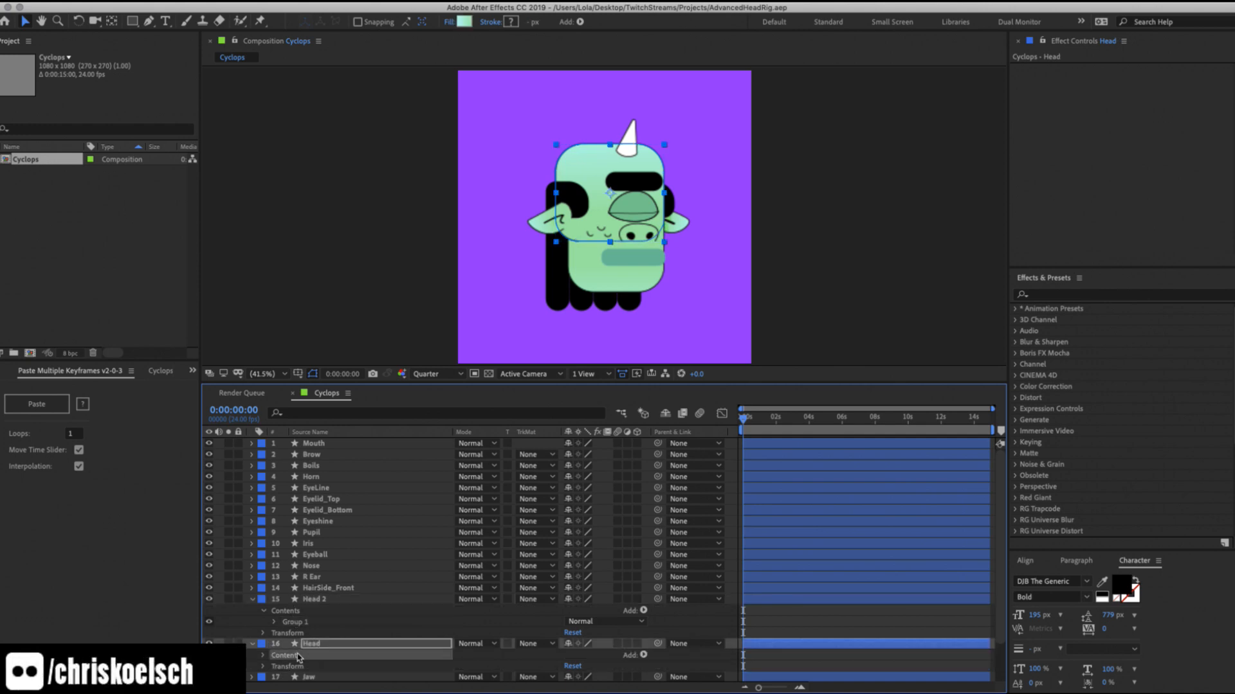
left_click(314, 599)
key("Delete")
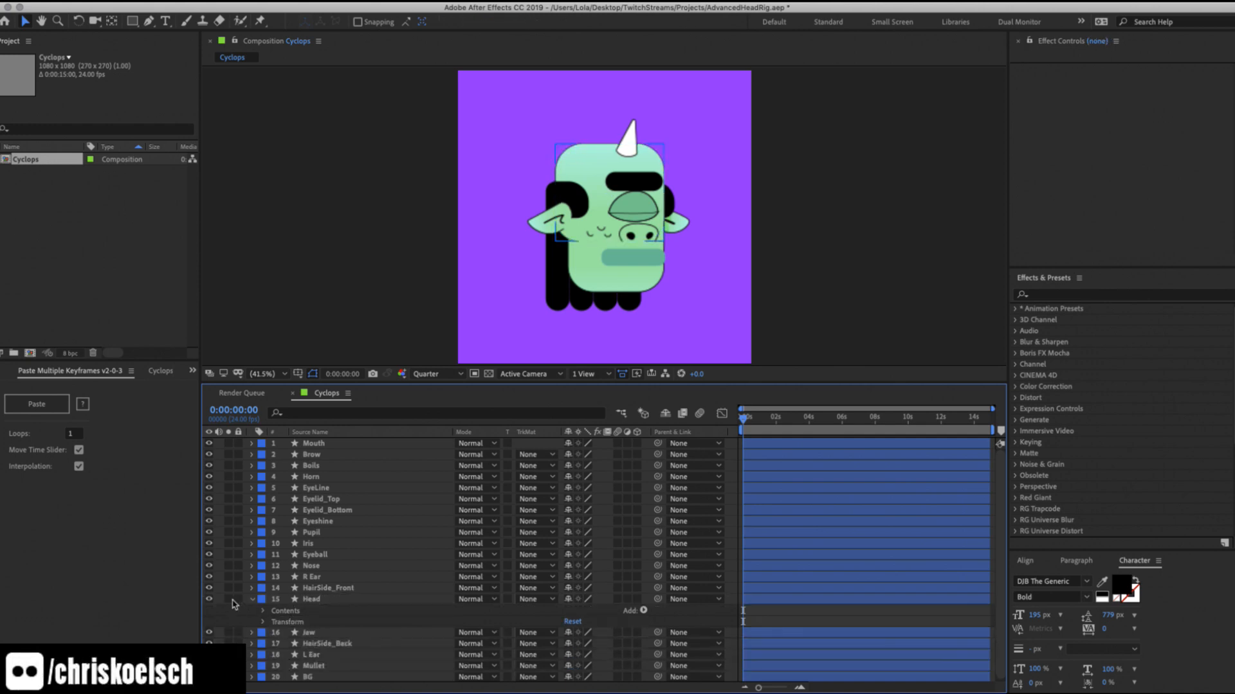
Place the outline group above the fill group in the Head layer's contents, checking it in solo, and save the project.
left_click(229, 599)
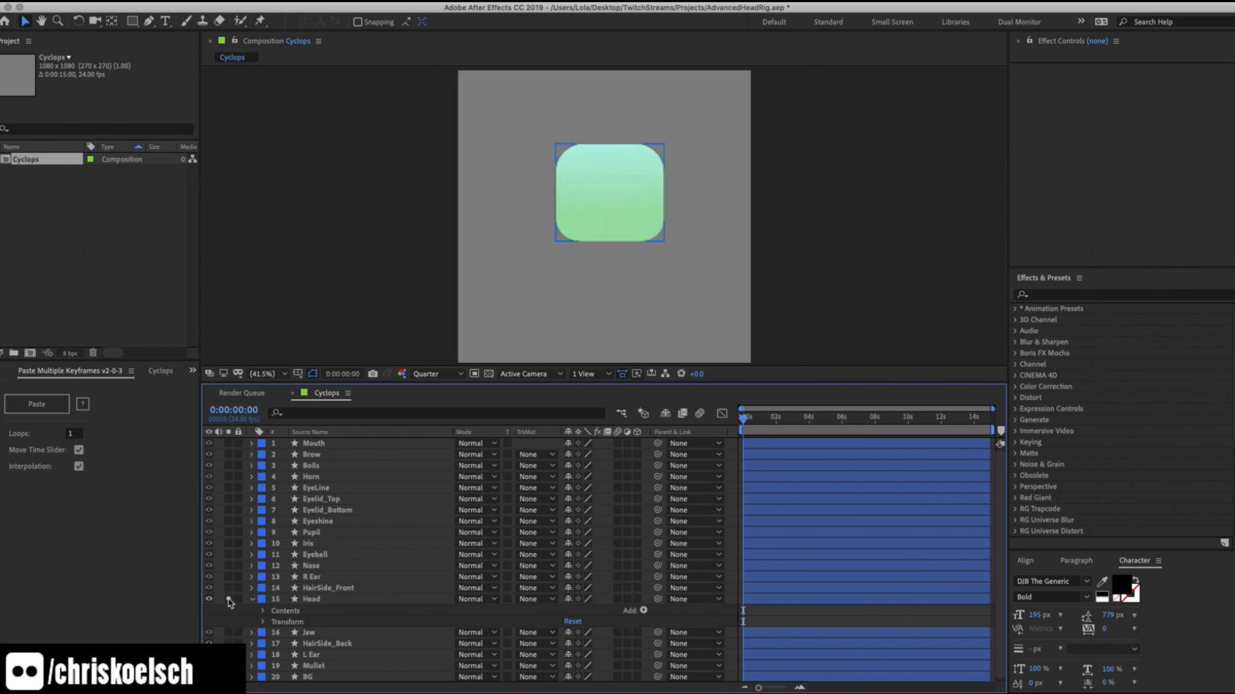
left_click(263, 612)
left_click_drag(305, 631, 305, 616)
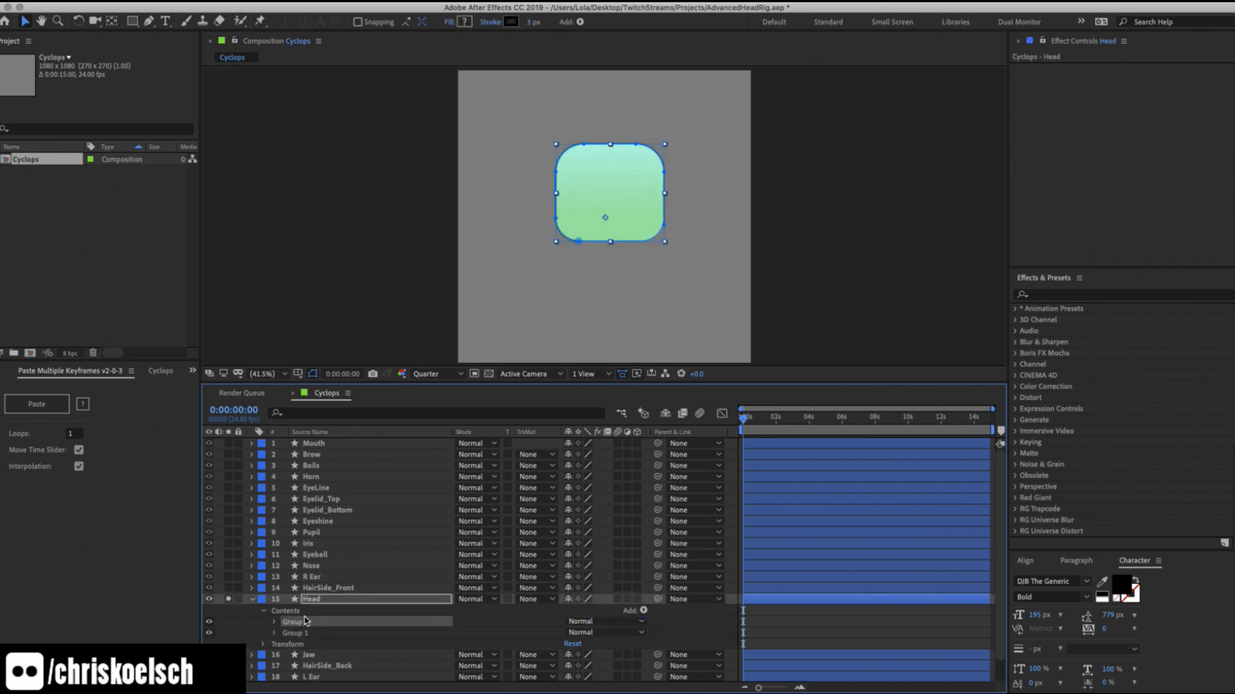
left_click(229, 599)
left_click(251, 599)
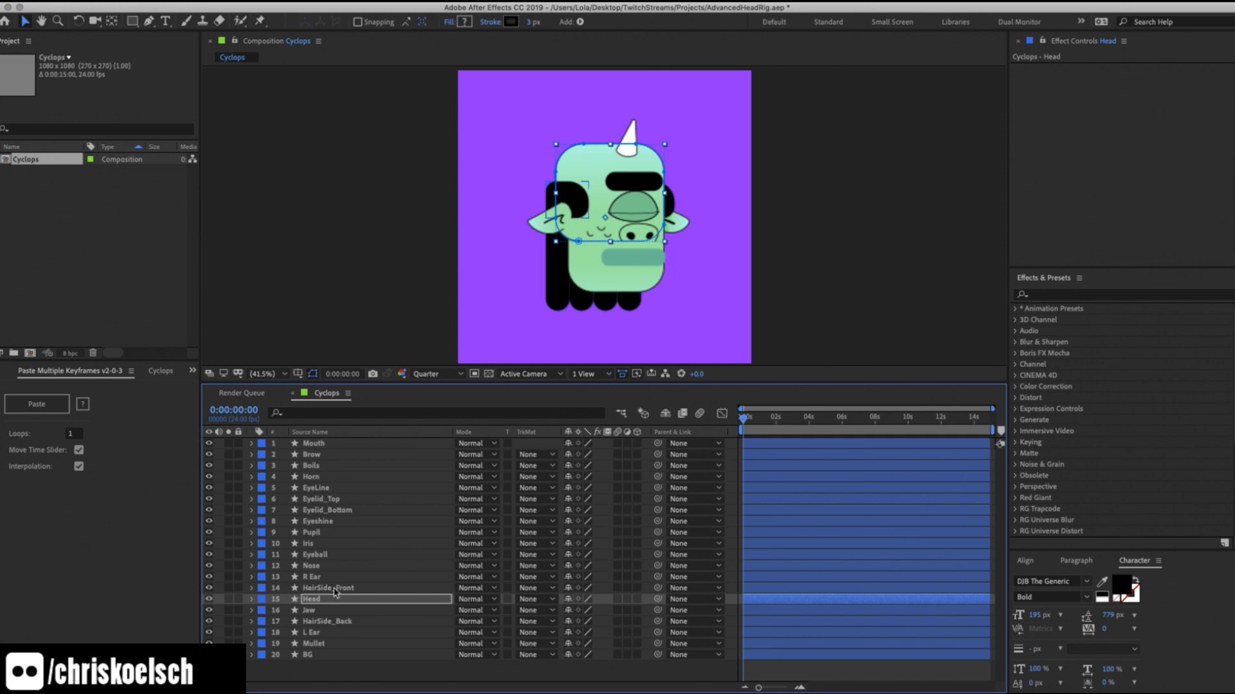
key("super+s")
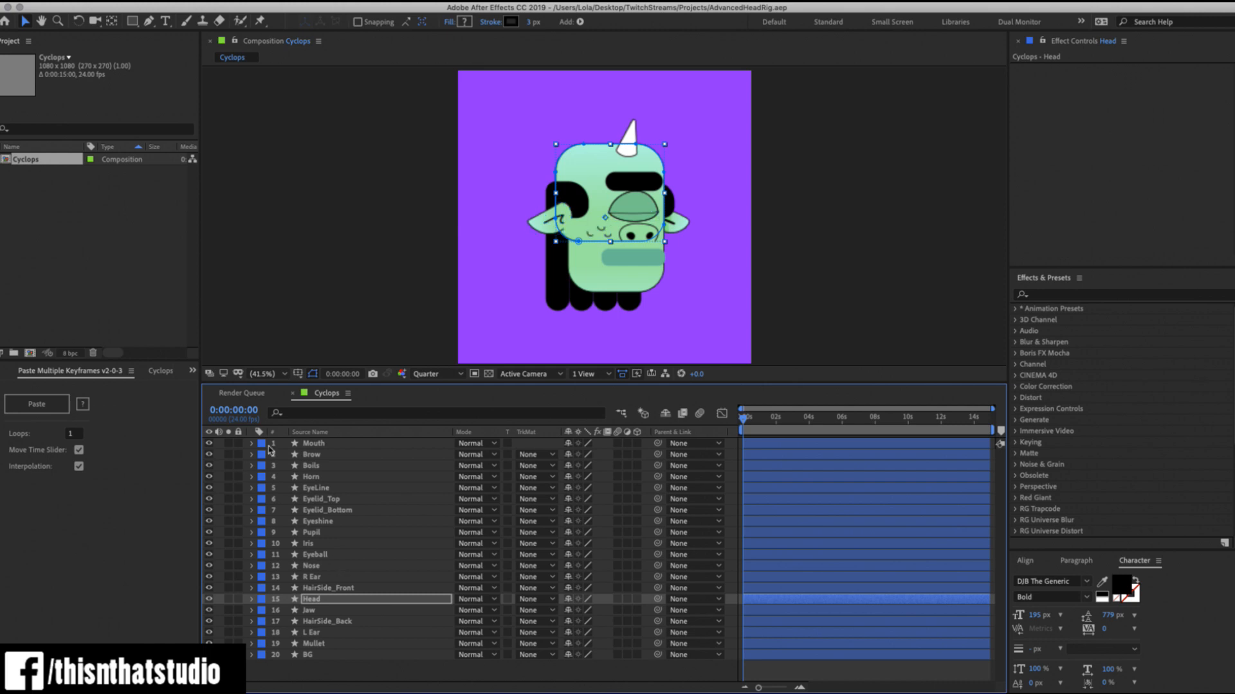
Select the Mouth layer and bring up the Joysticks_n_Sliders script.
left_click(320, 443)
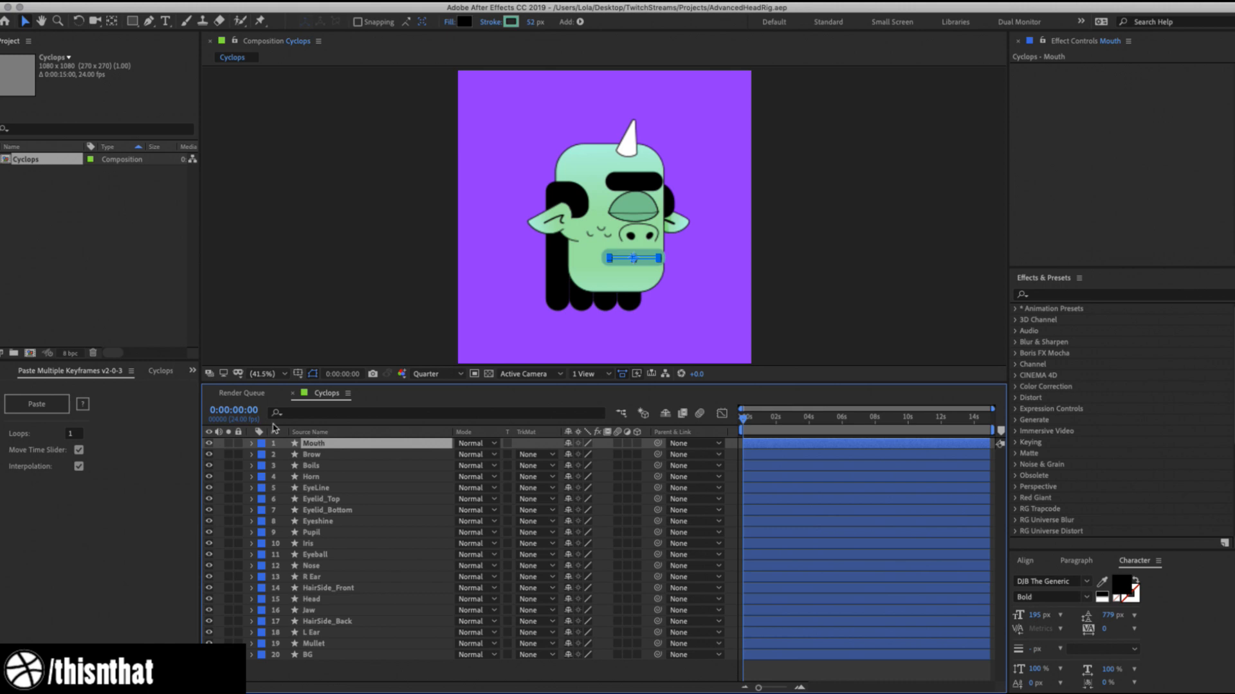
left_click(192, 371)
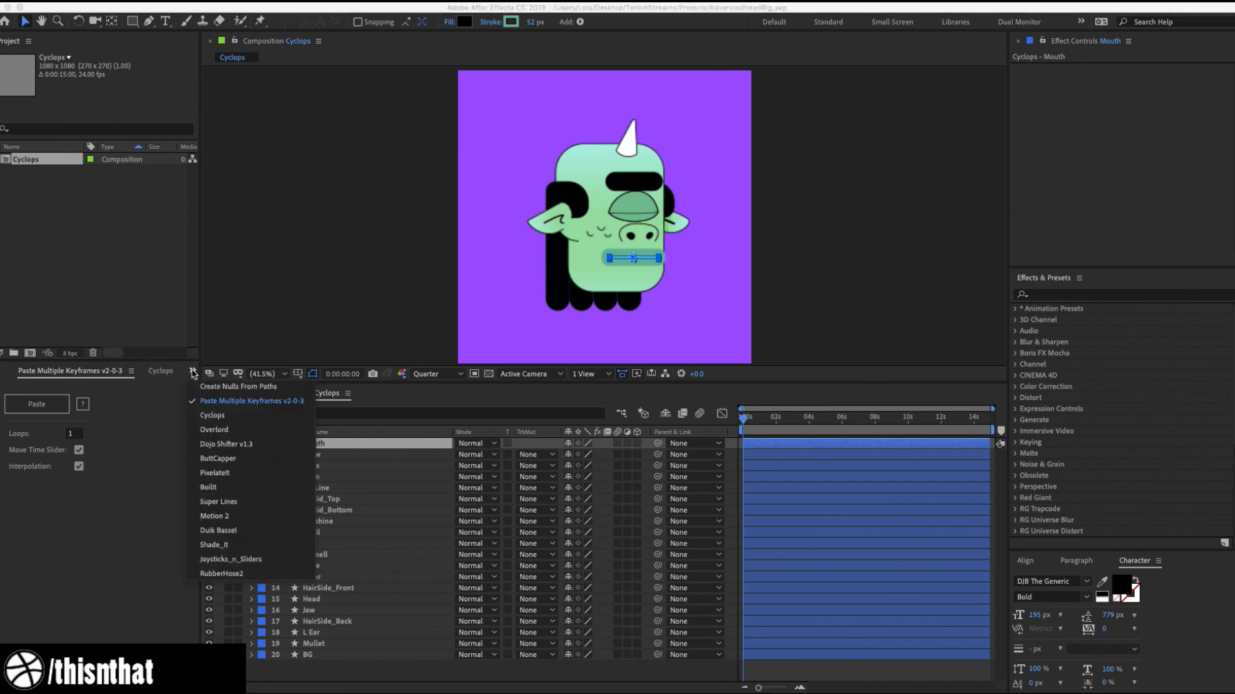
left_click(230, 559)
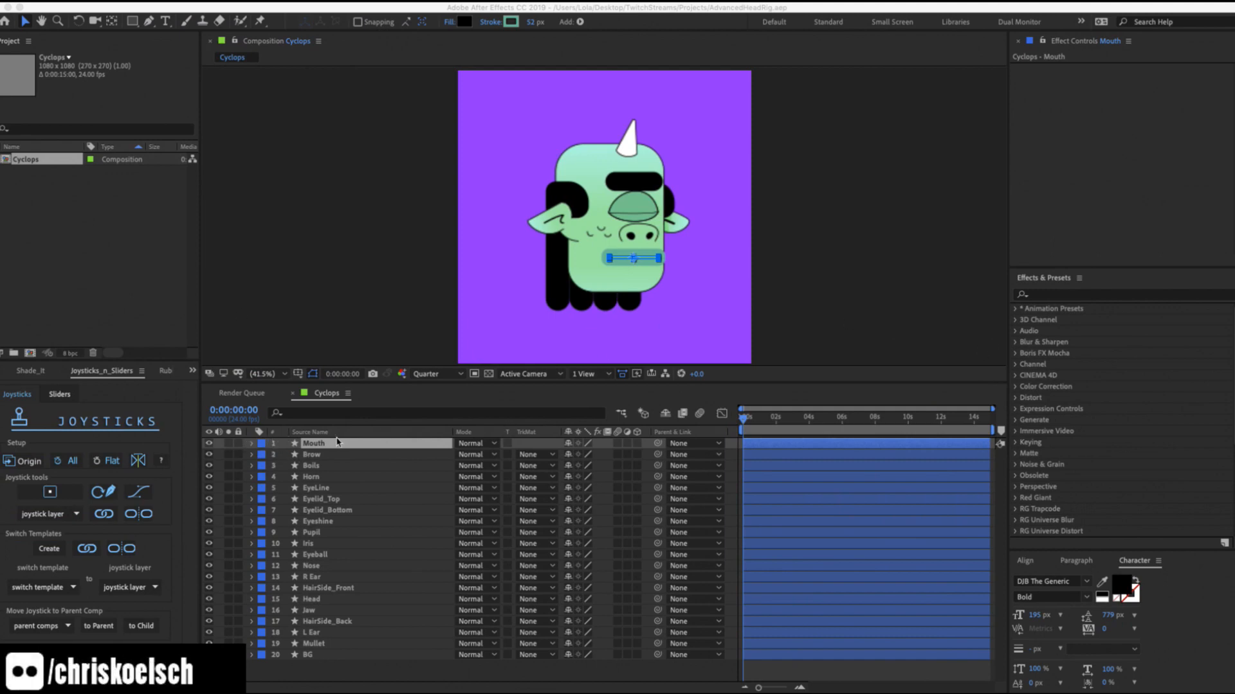
Set the Mouth shape's stroke width to 40 px.
left_click(533, 23)
type("40")
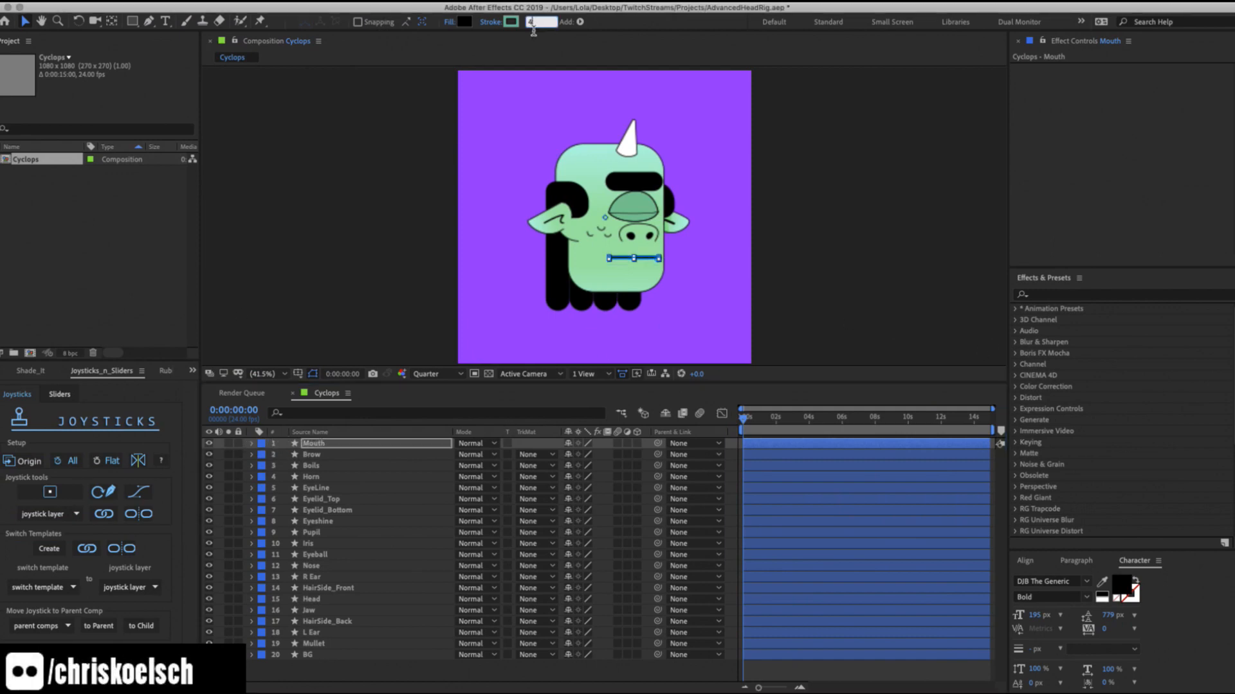
key("Return")
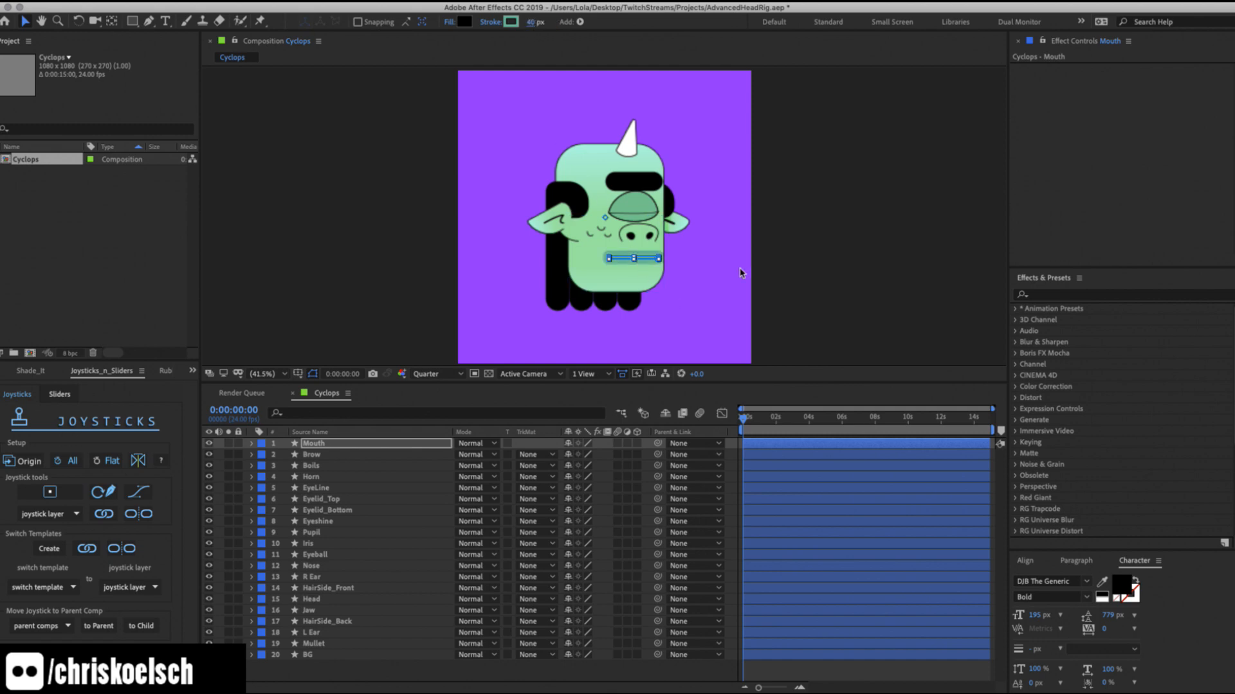
Turn on keyframing for the Mouth layer's Path 1 at 0:00:00:00.
key("z")
left_click(618, 269)
left_click(629, 223)
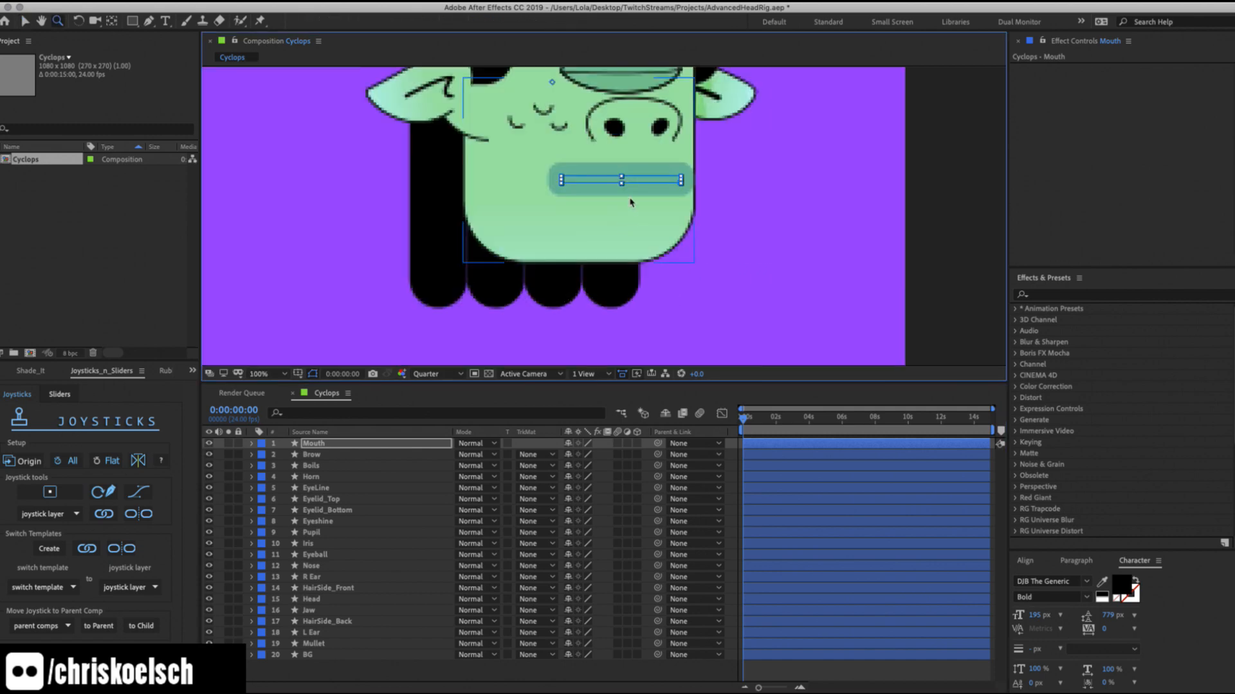
key("v")
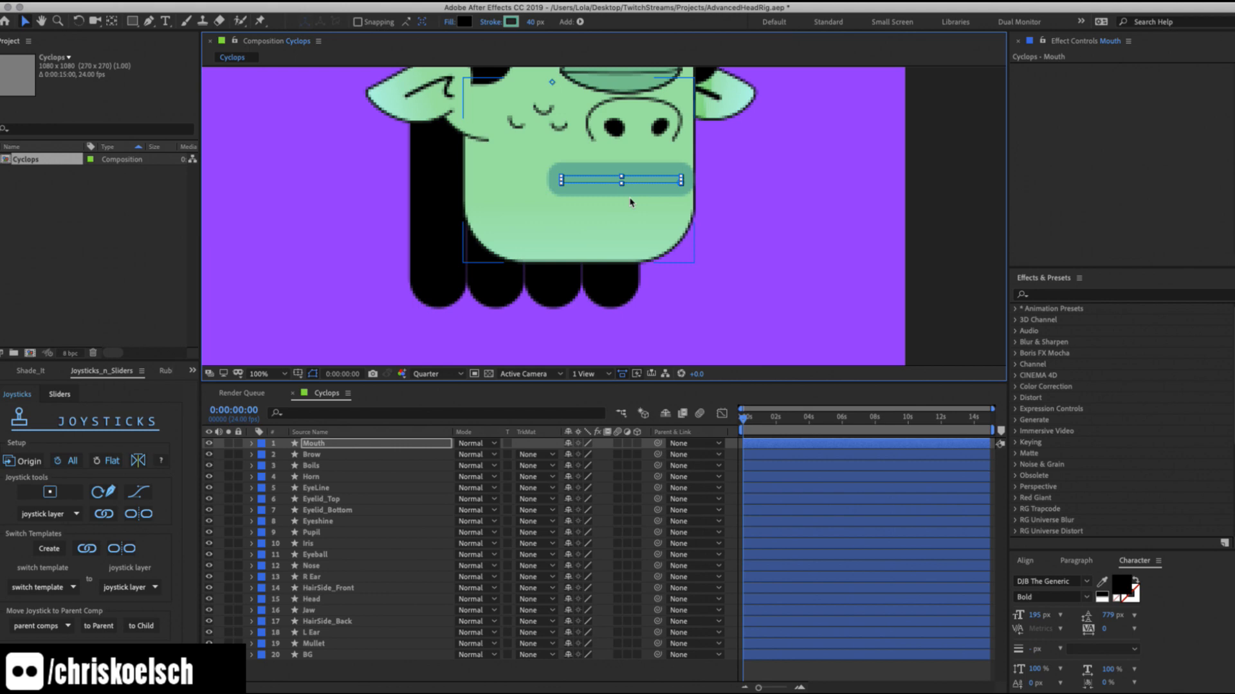
left_click(251, 444)
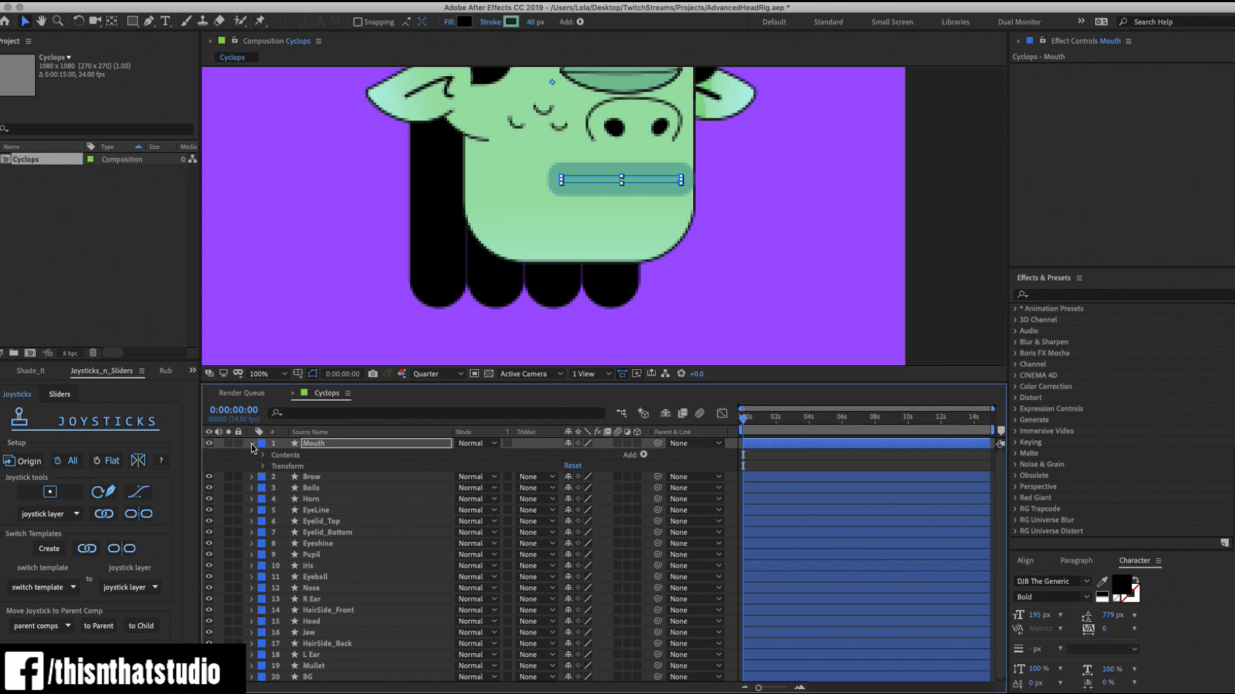
left_click(264, 455)
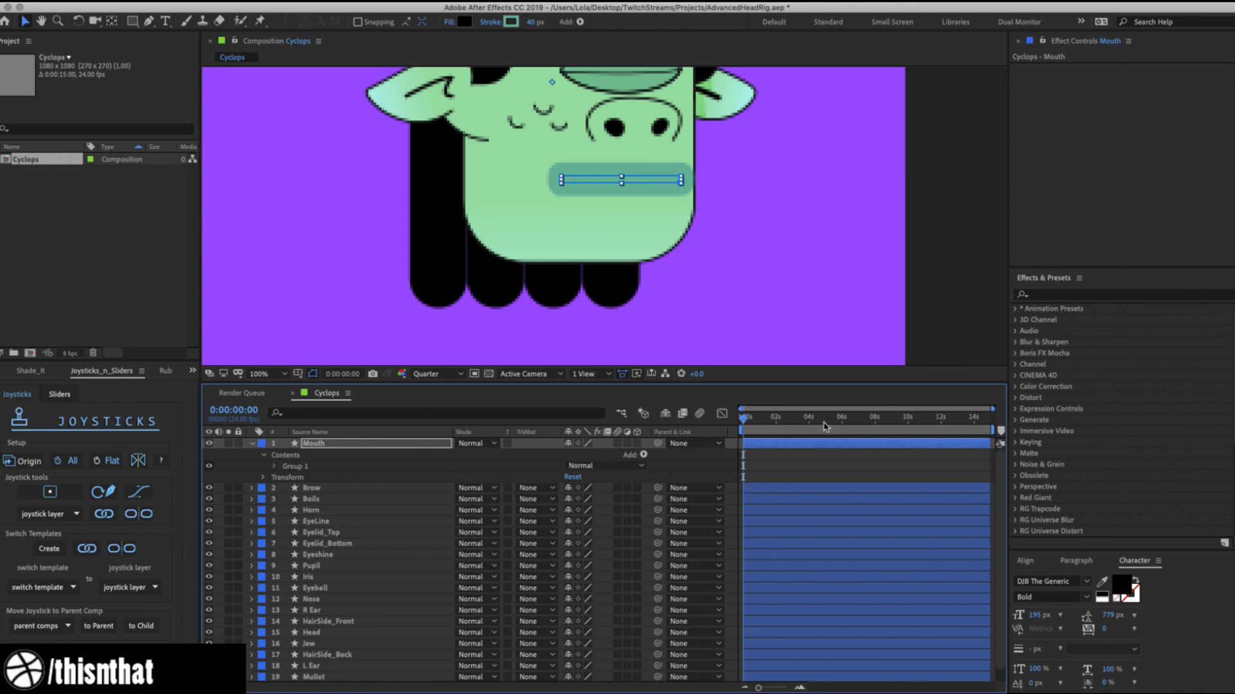
left_click_drag(993, 409, 759, 416)
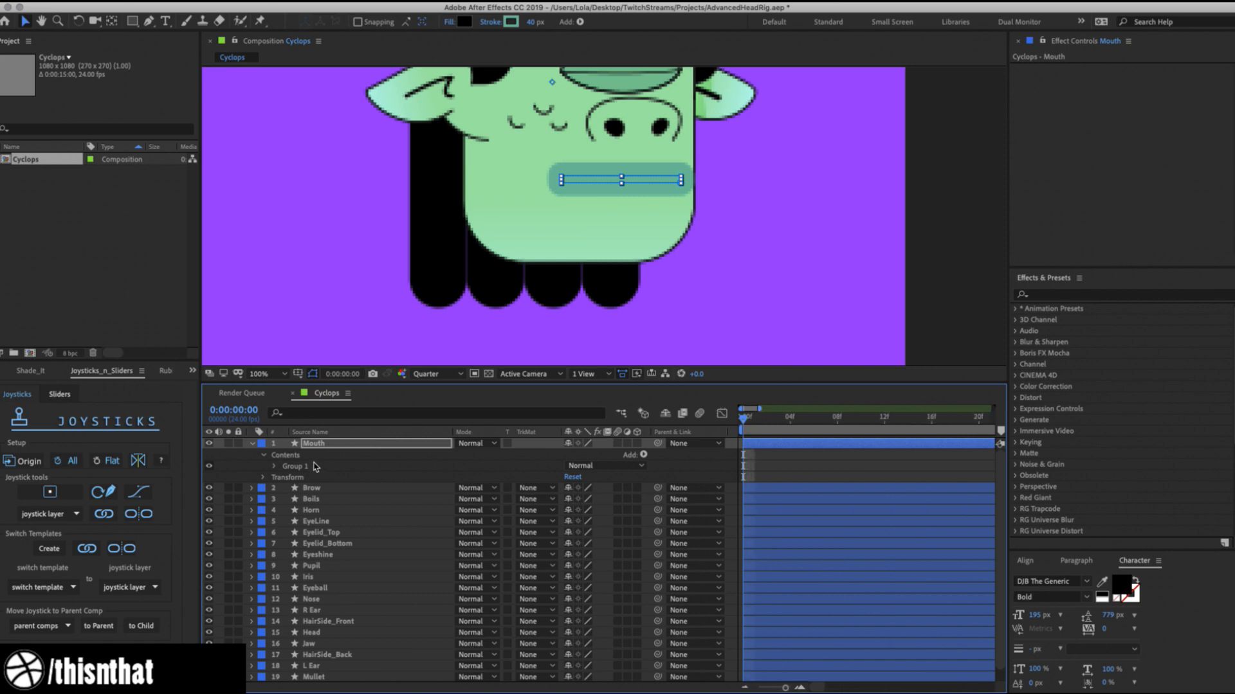
left_click(275, 466)
left_click(285, 478)
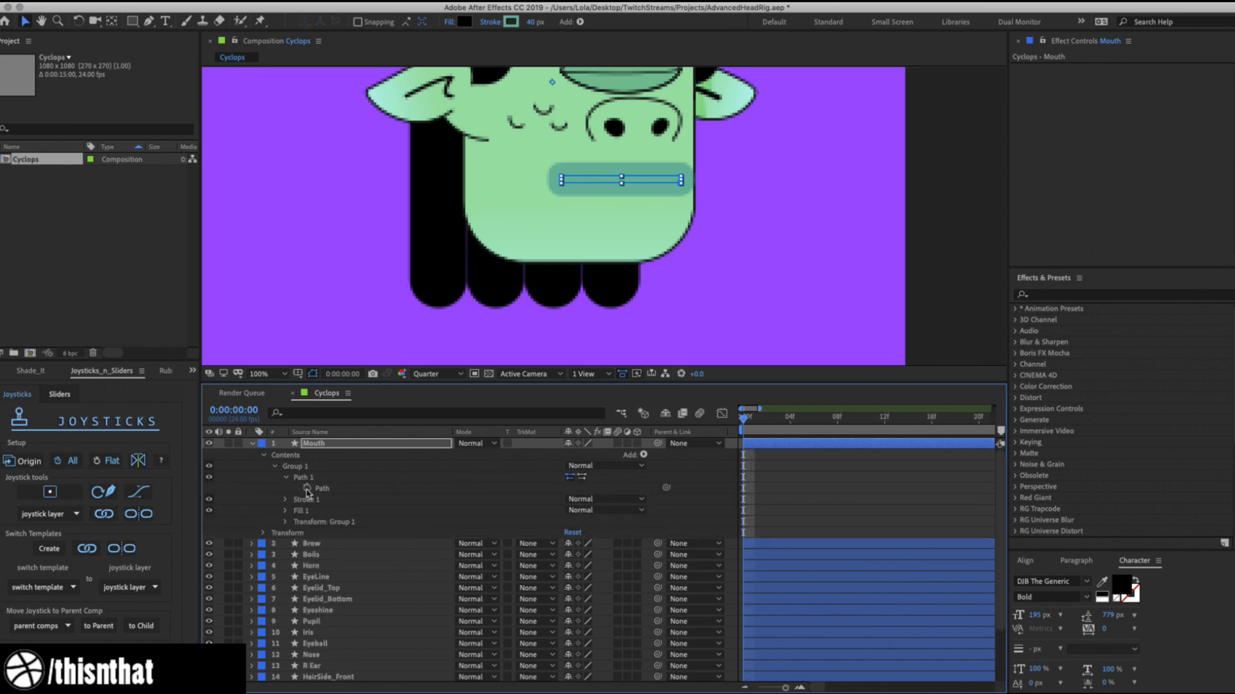
left_click(325, 490)
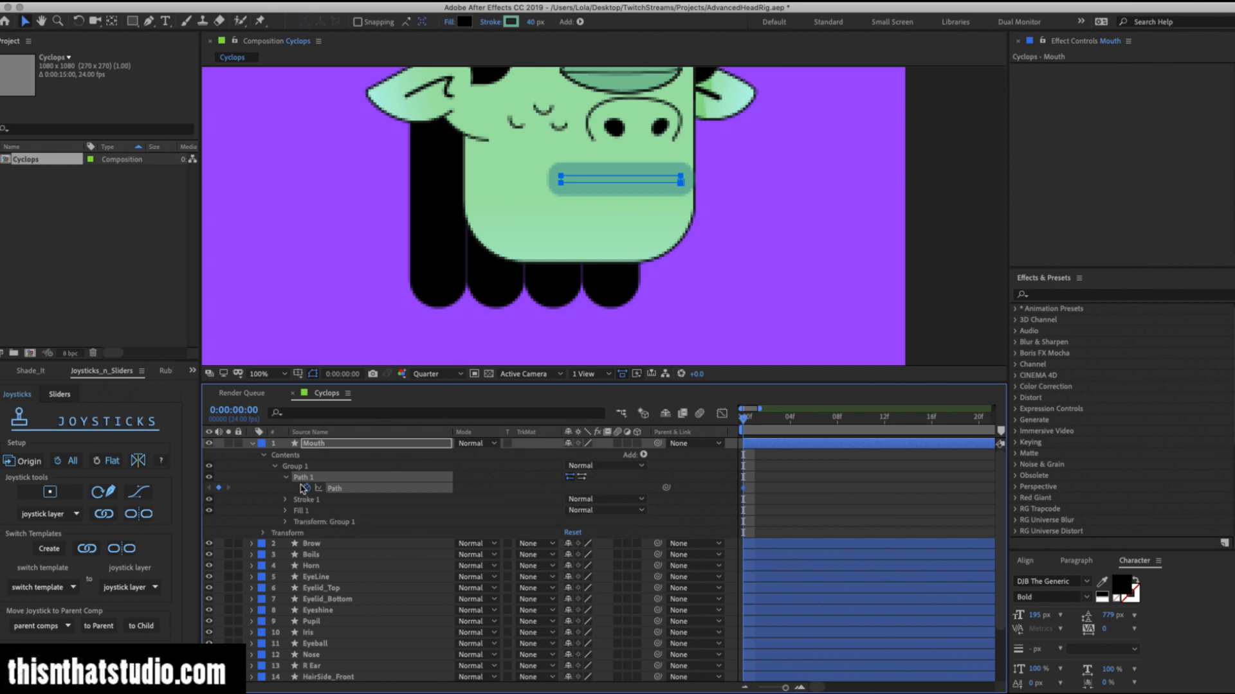
Turn on keyframing for the Jaw layer's Path 1 at 0:00:00:00.
left_click(325, 444)
scroll(357, 644, "down", 2)
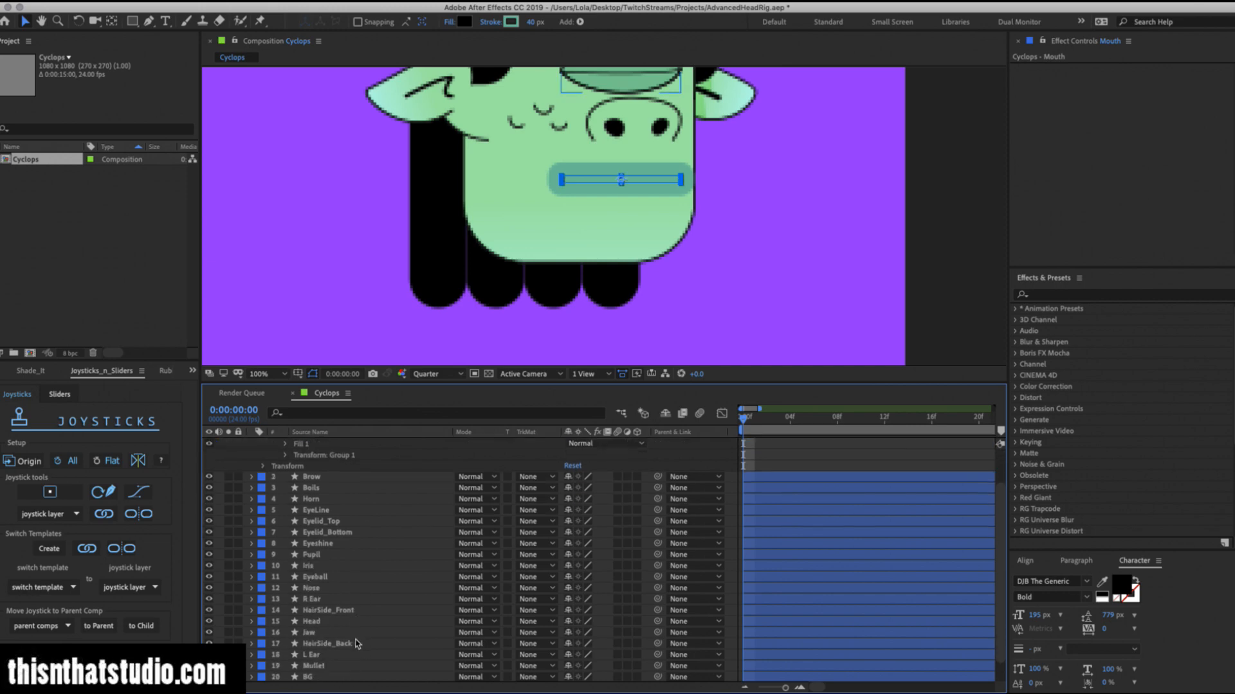
left_click(315, 632)
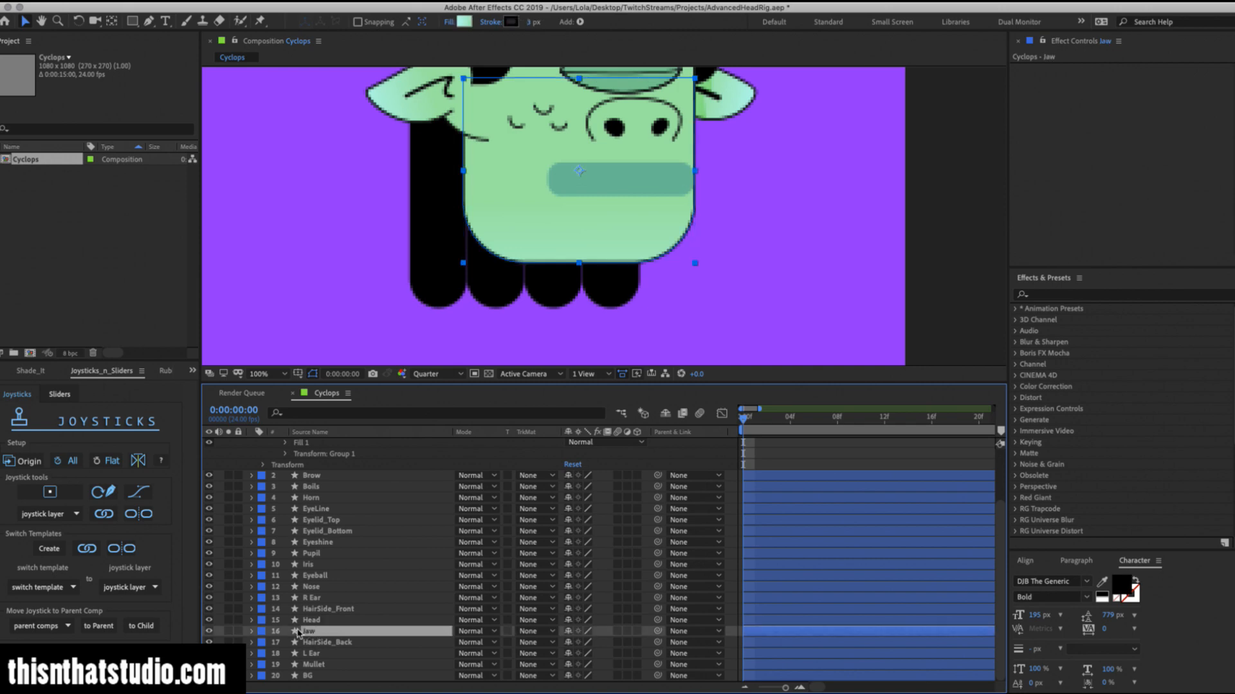
left_click(252, 631)
left_click(263, 643)
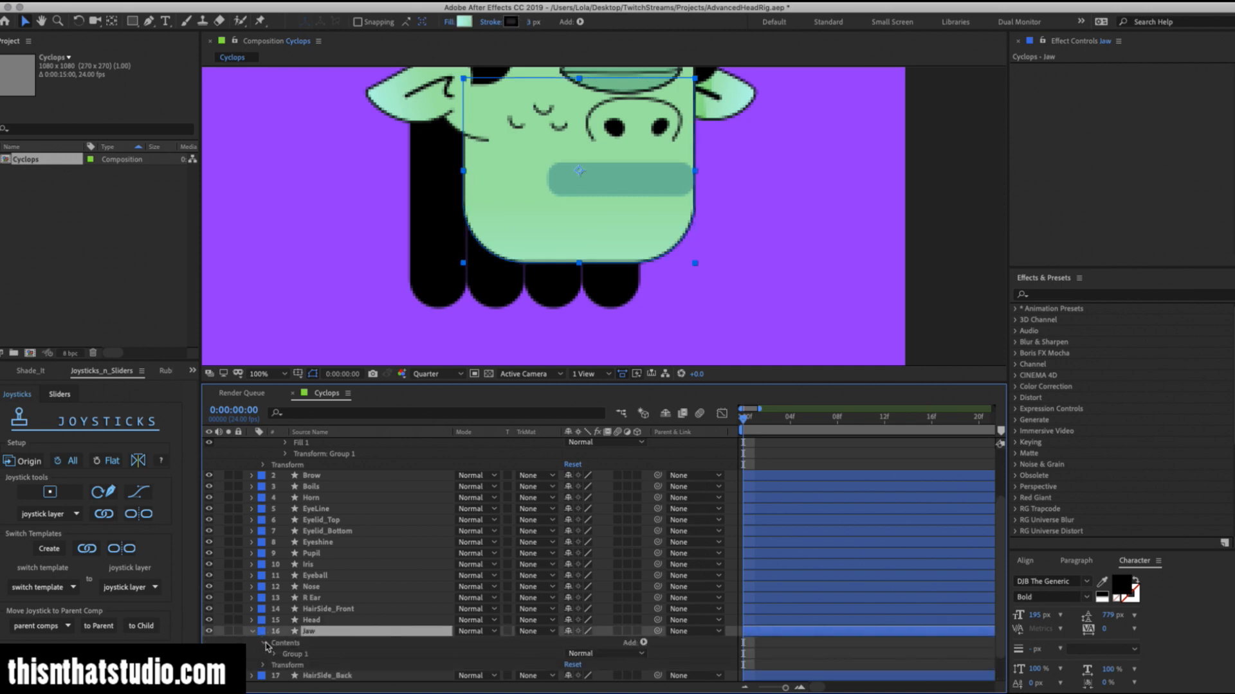
left_click(275, 654)
left_click(287, 643)
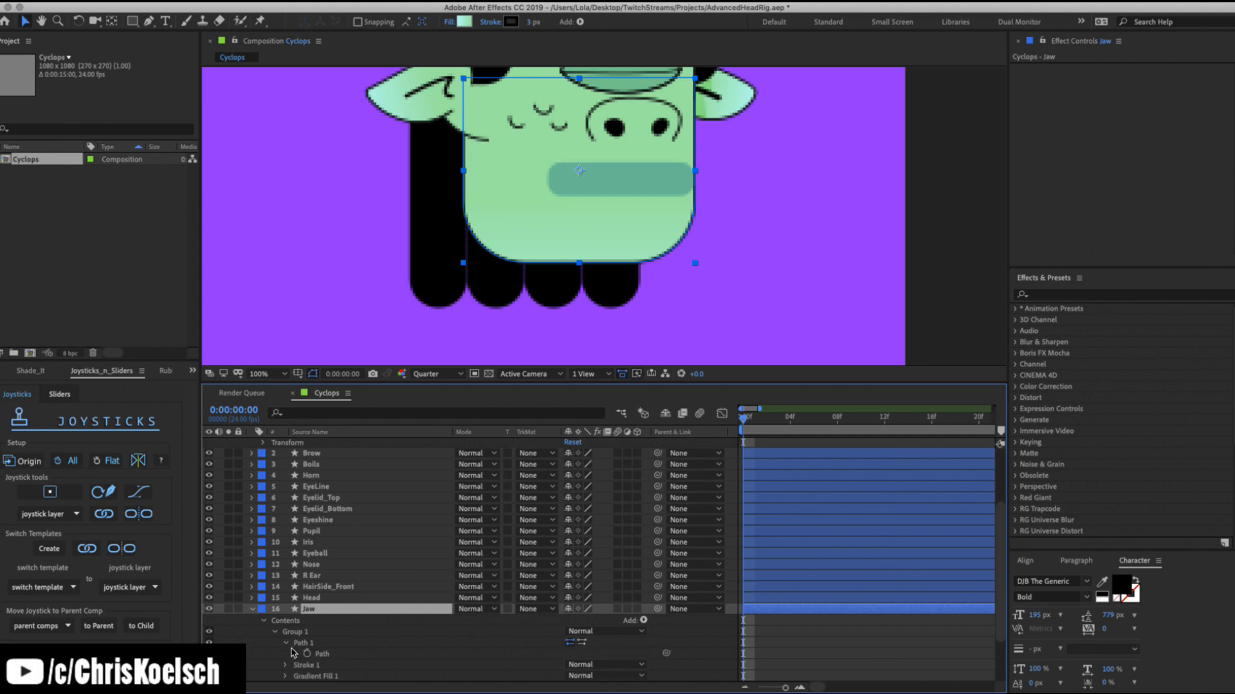
left_click(307, 655)
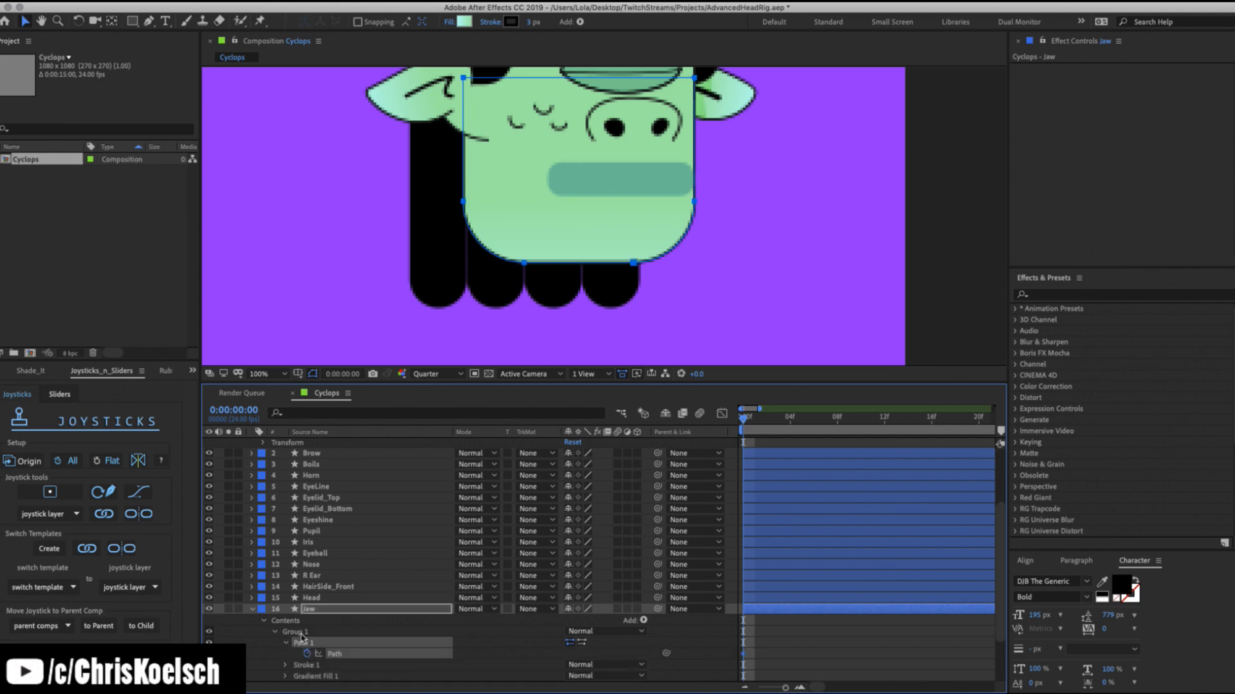
Collapse the Jaw and Mouth layers to show only their keyframed Path properties.
key("u")
scroll(762, 460, "up", 3)
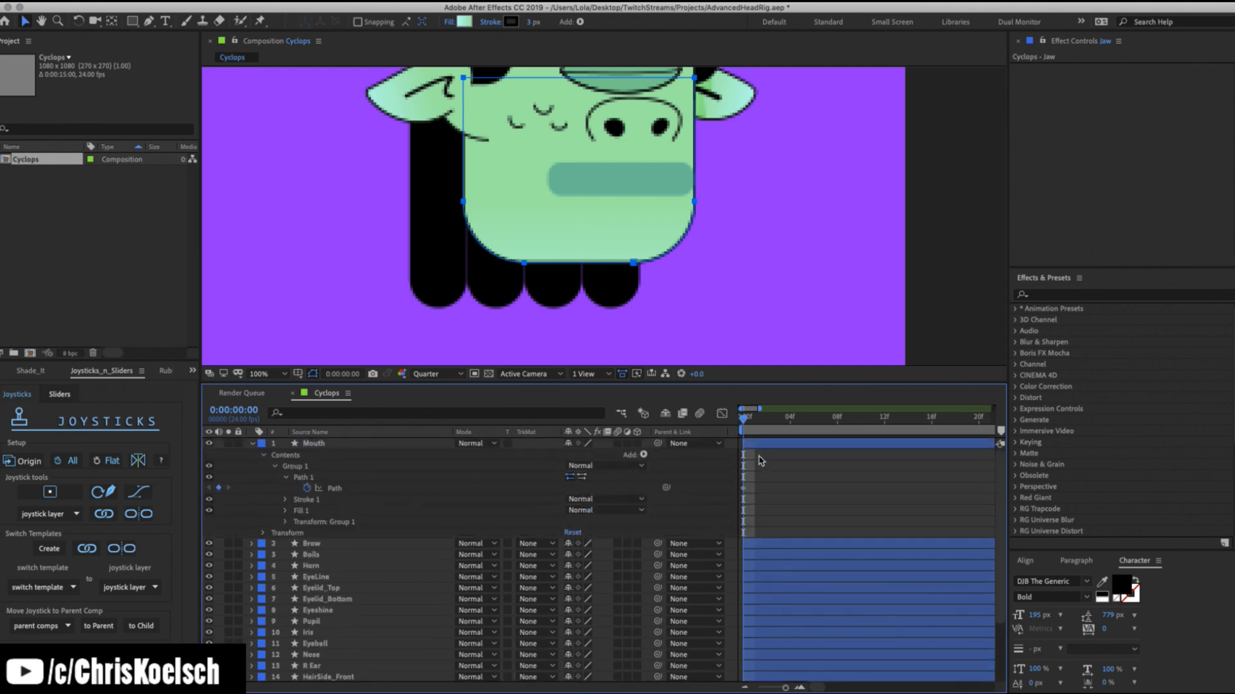
left_click(333, 445)
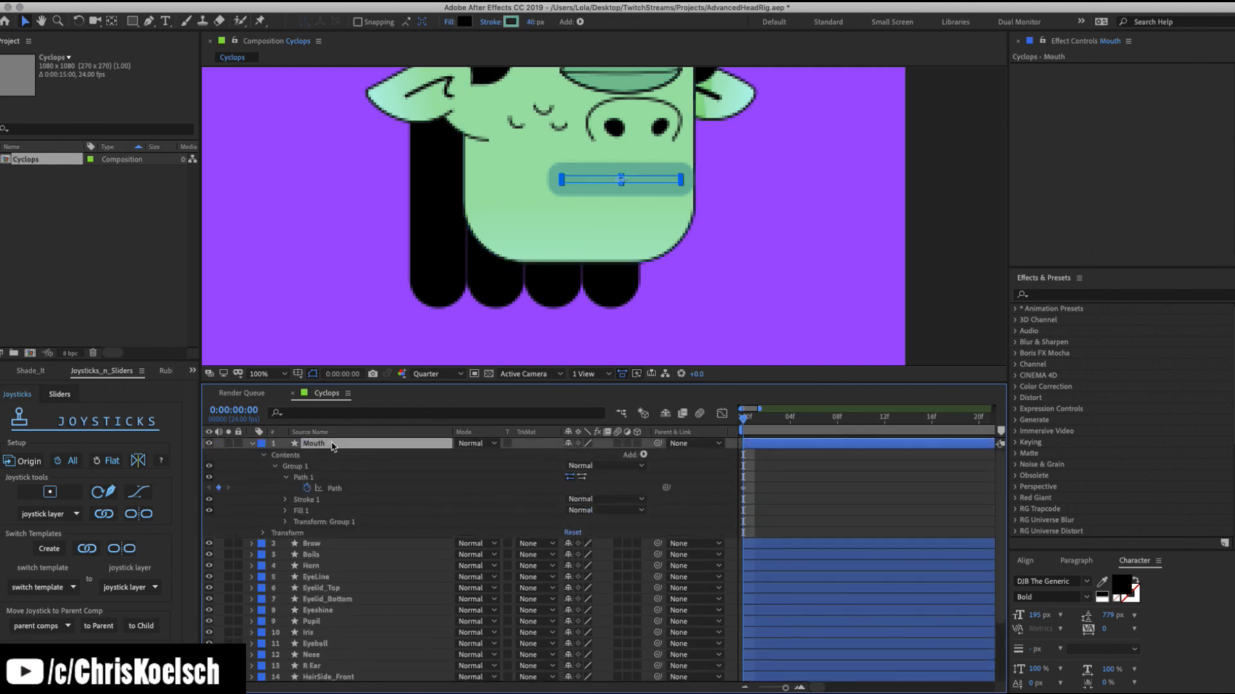
key("u")
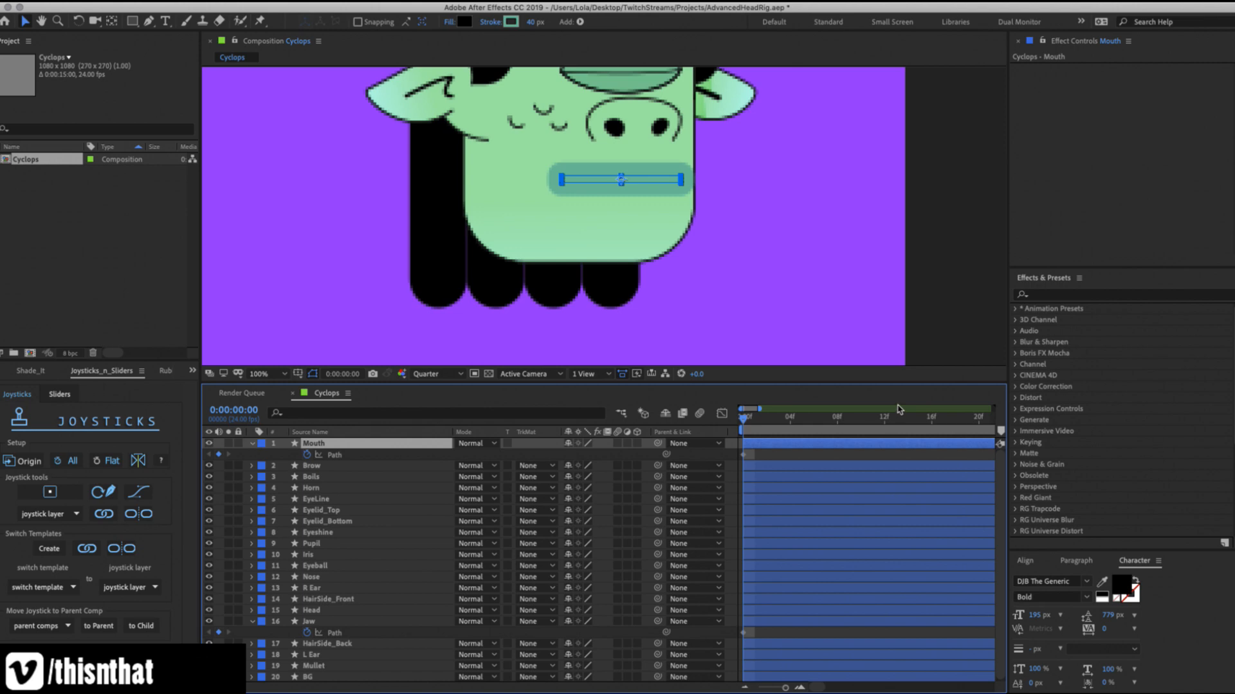
Open the mouth at 0:00:00:01 by lowering the bottom points of the Mouth layer's path.
key("Page_Down")
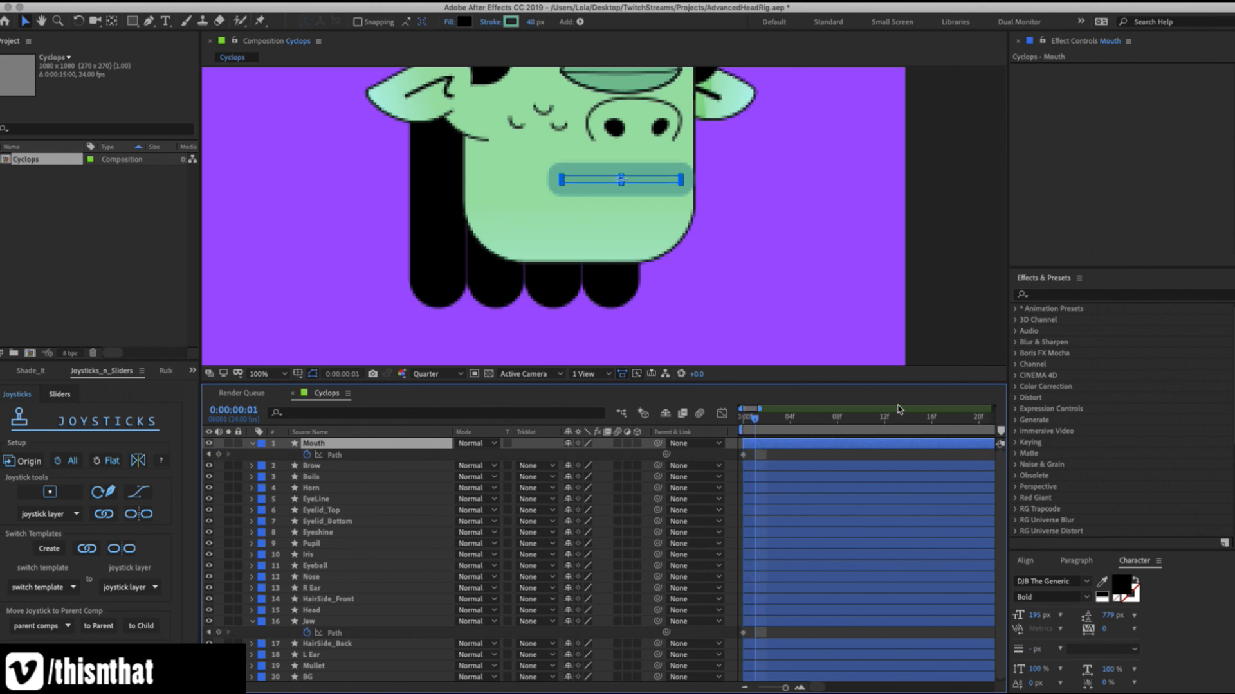
left_click(344, 456)
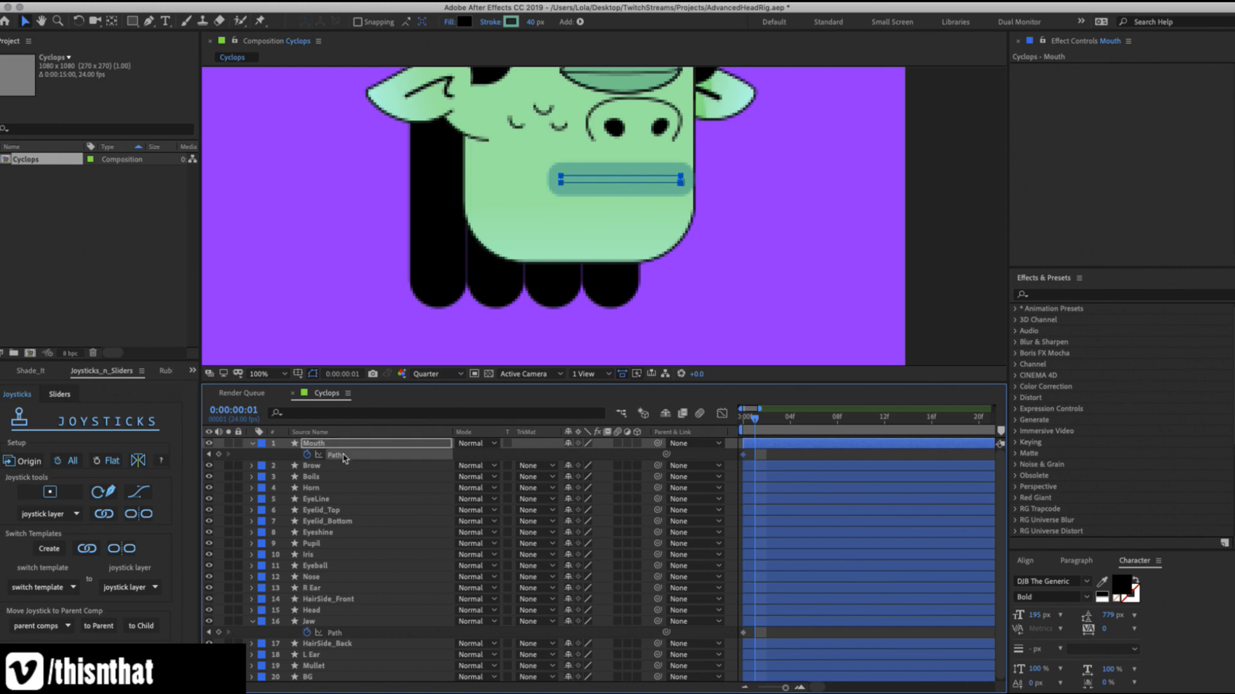
left_click(563, 172)
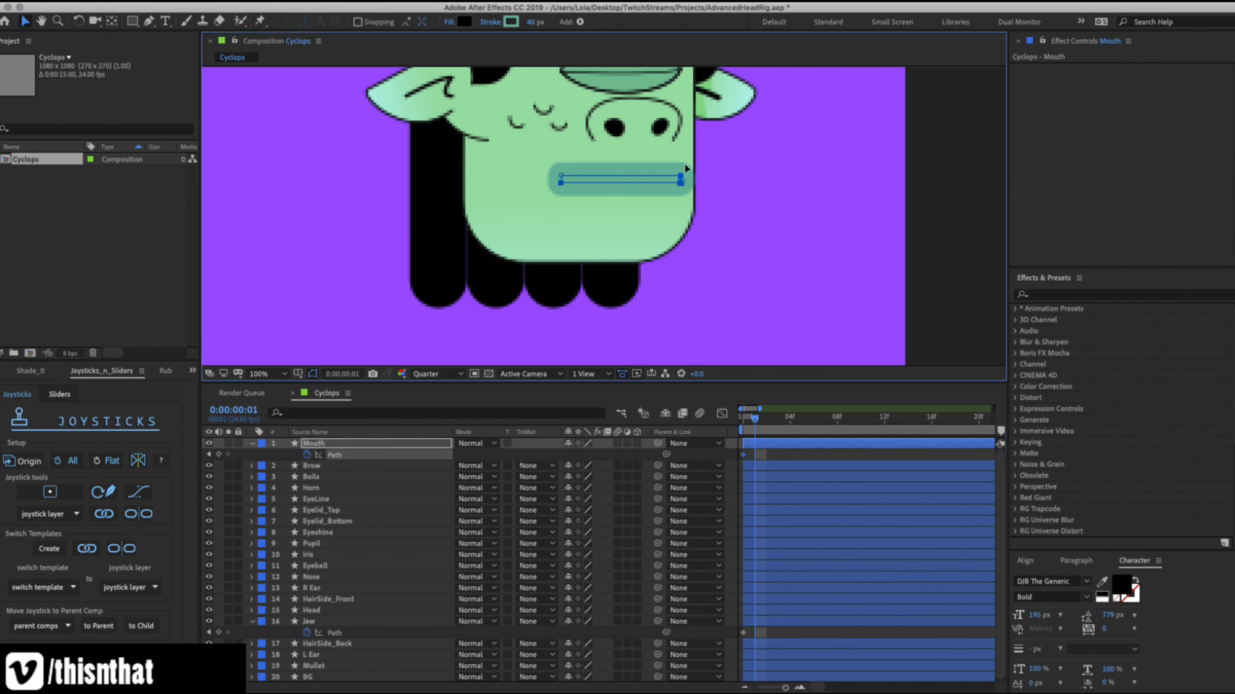
left_click_drag(684, 179, 674, 233)
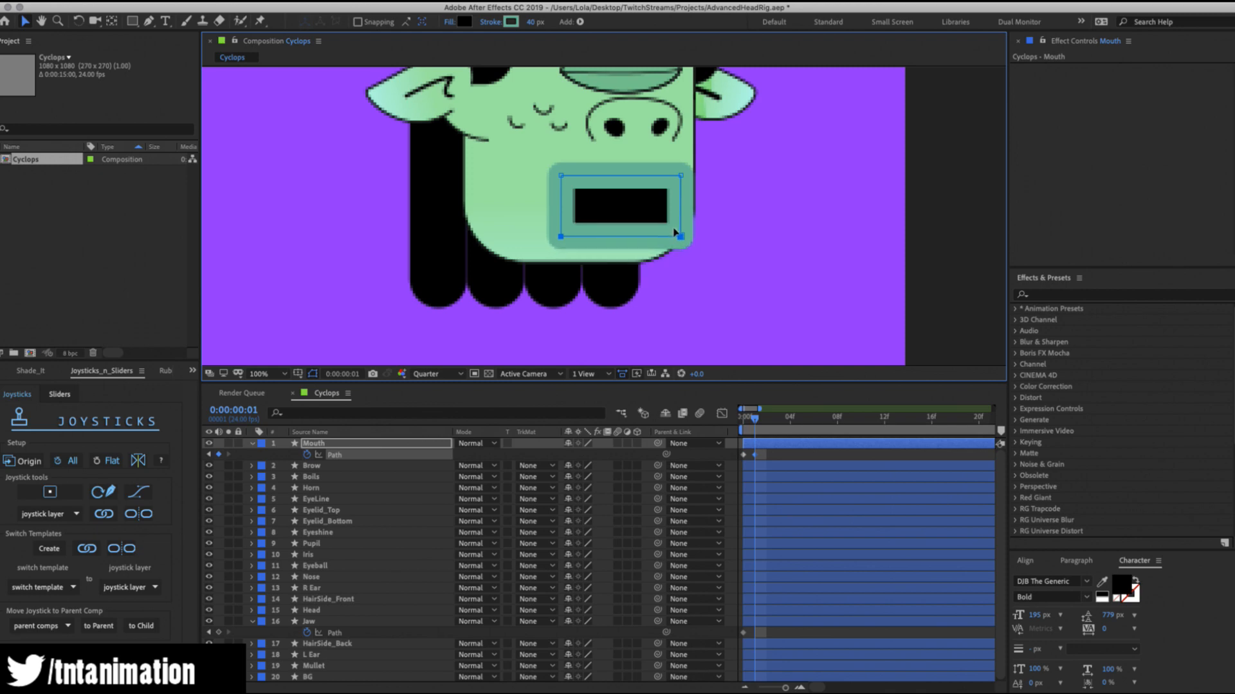
Solo the Mouth and Jaw layers and set the composition preview resolution to Half.
left_click(229, 444)
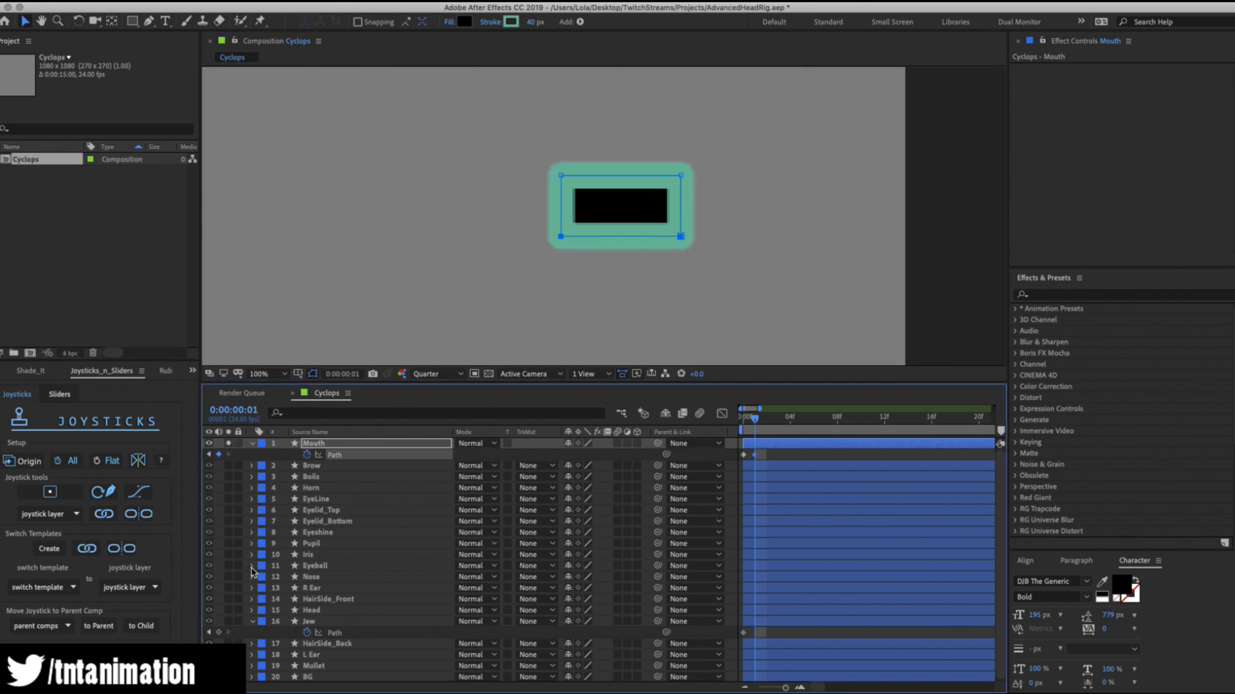
left_click(228, 622)
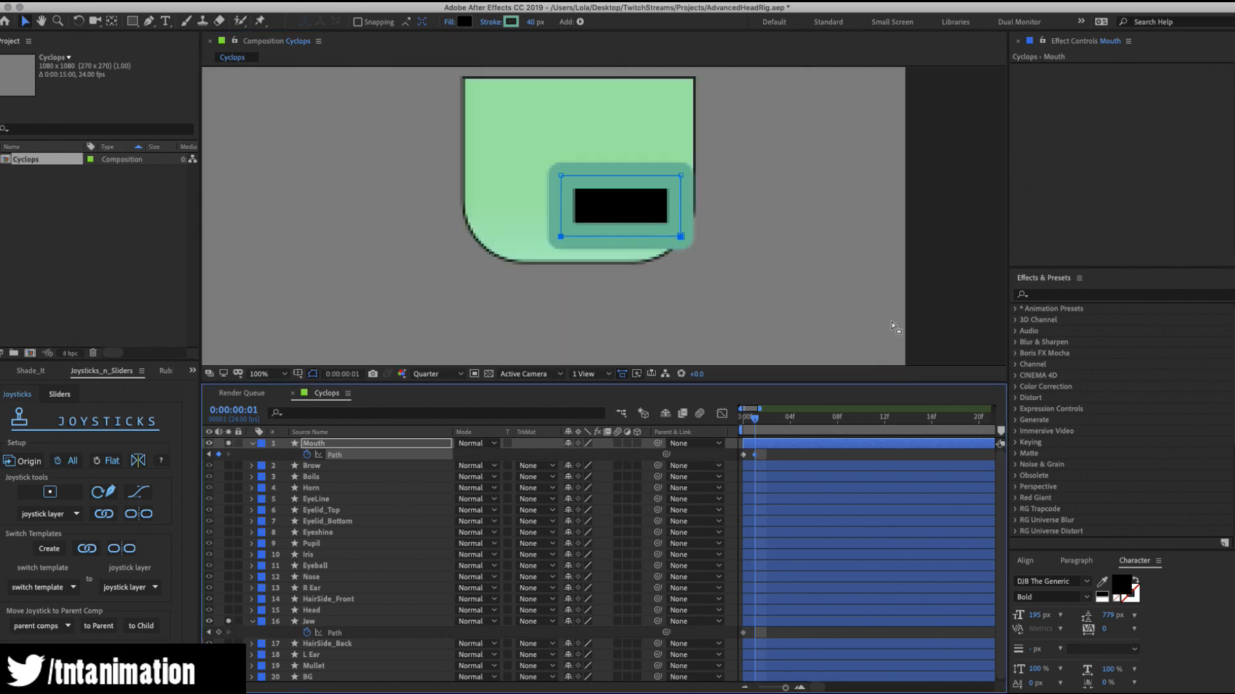
left_click(439, 375)
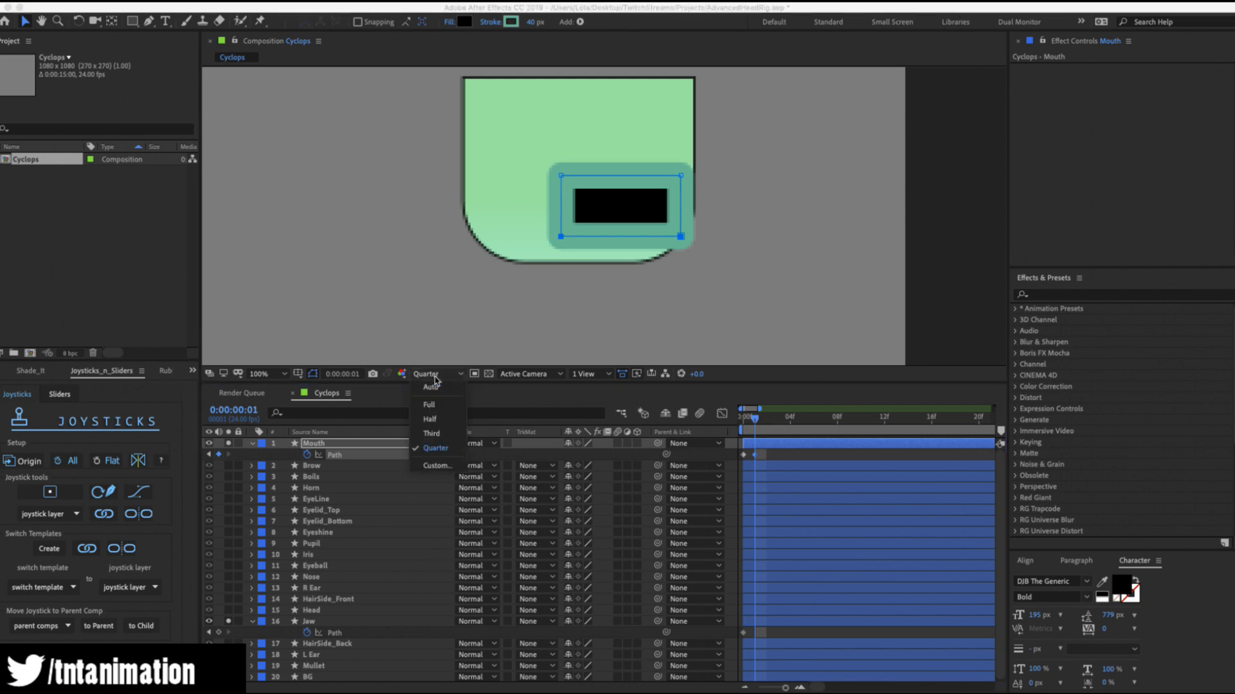
left_click(437, 419)
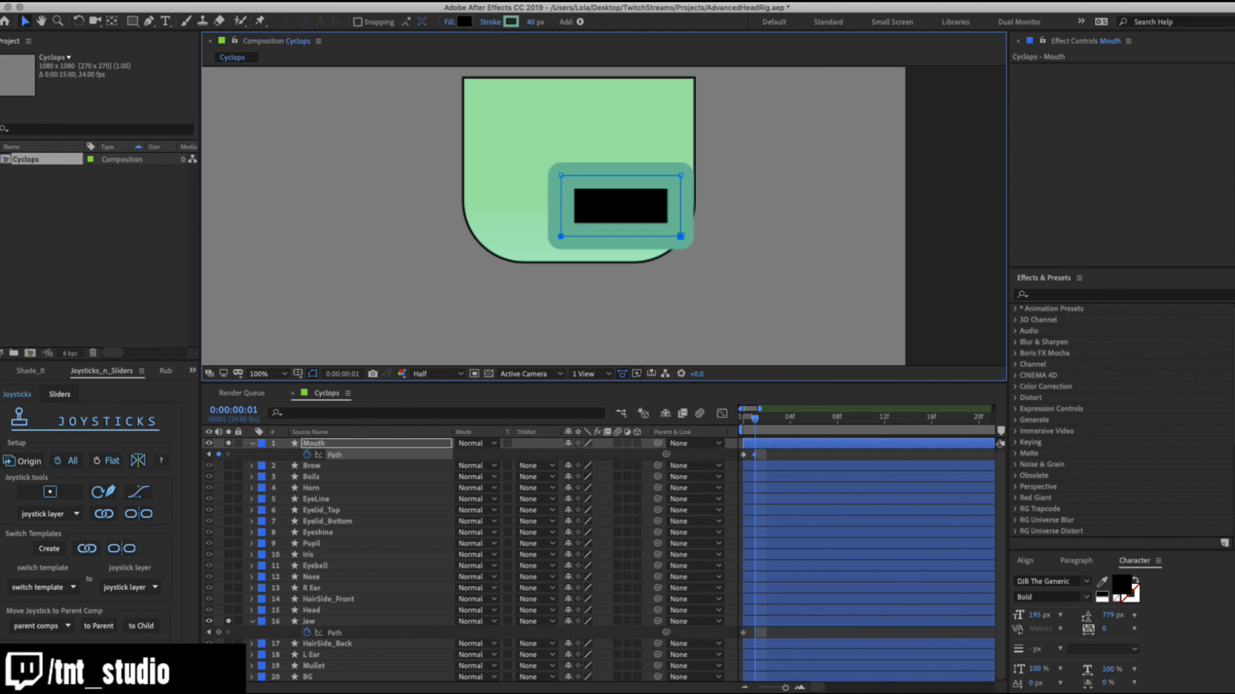
Raise the Mouth path's bottom edge slightly at 0:00:00:01 to make the opening shallower.
key("super+Tab")
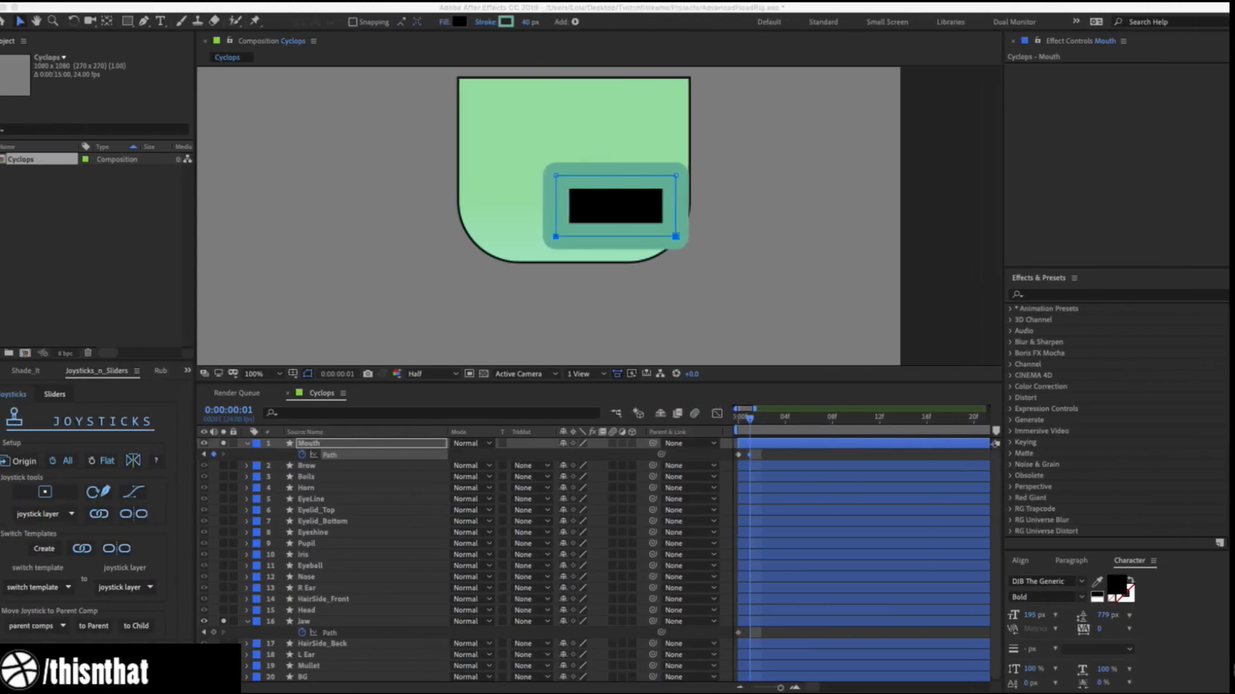
left_click(681, 236)
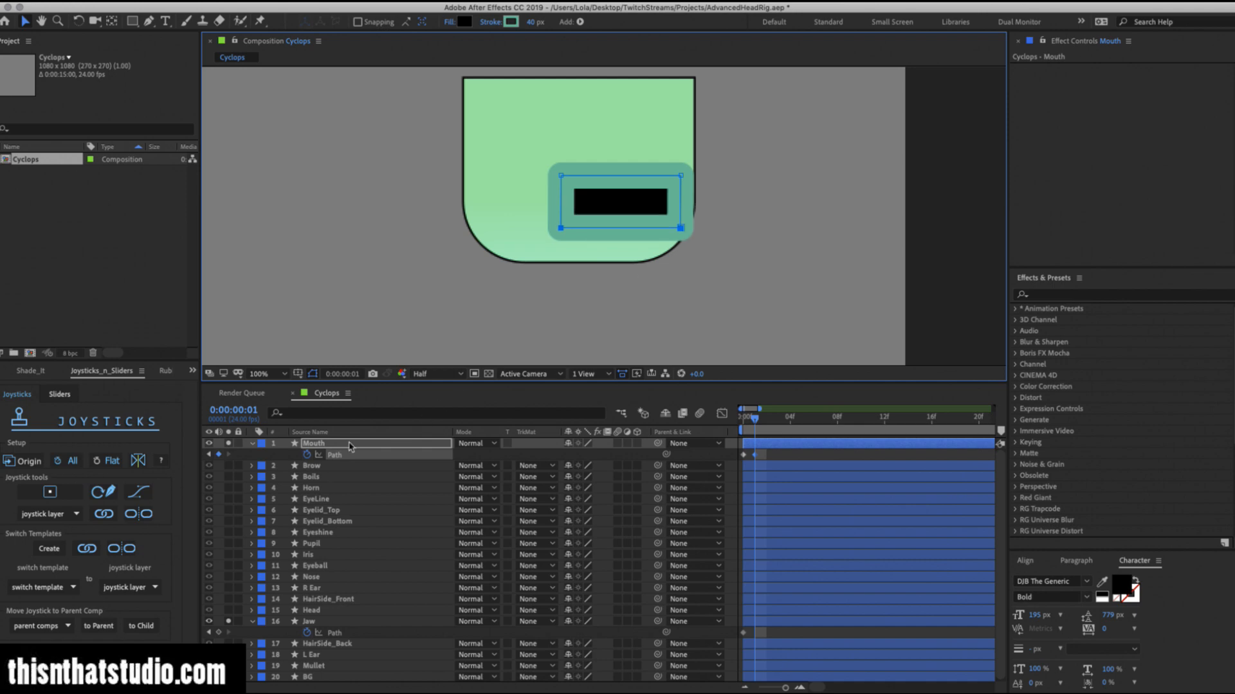
Add Round Corners to the Mouth layer's contents and keyframe its Radius at 0:00:00:00.
left_click(322, 448)
left_click(252, 443)
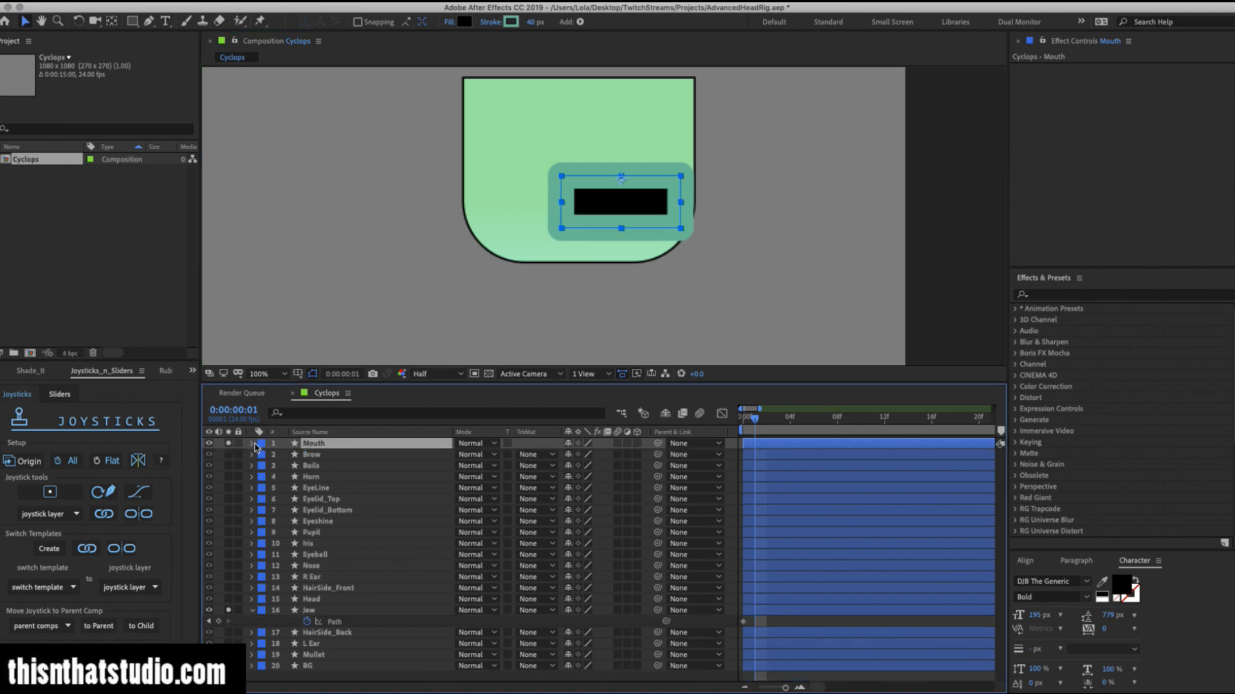
left_click(252, 443)
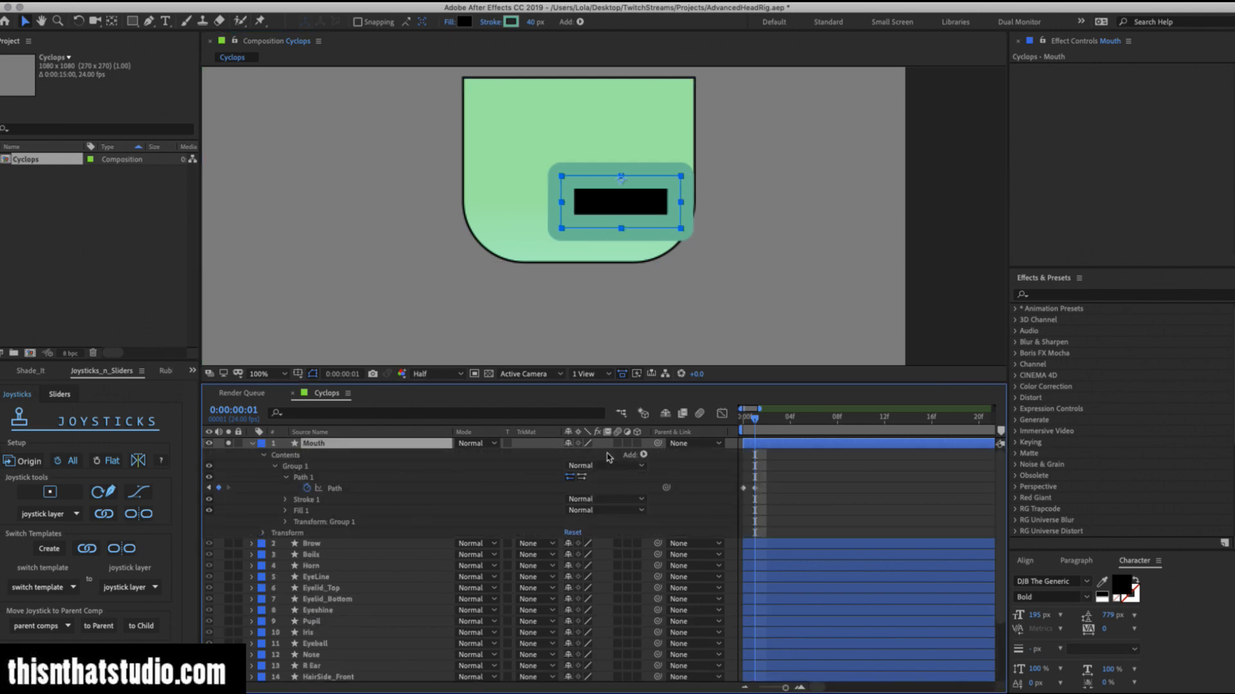
left_click(643, 455)
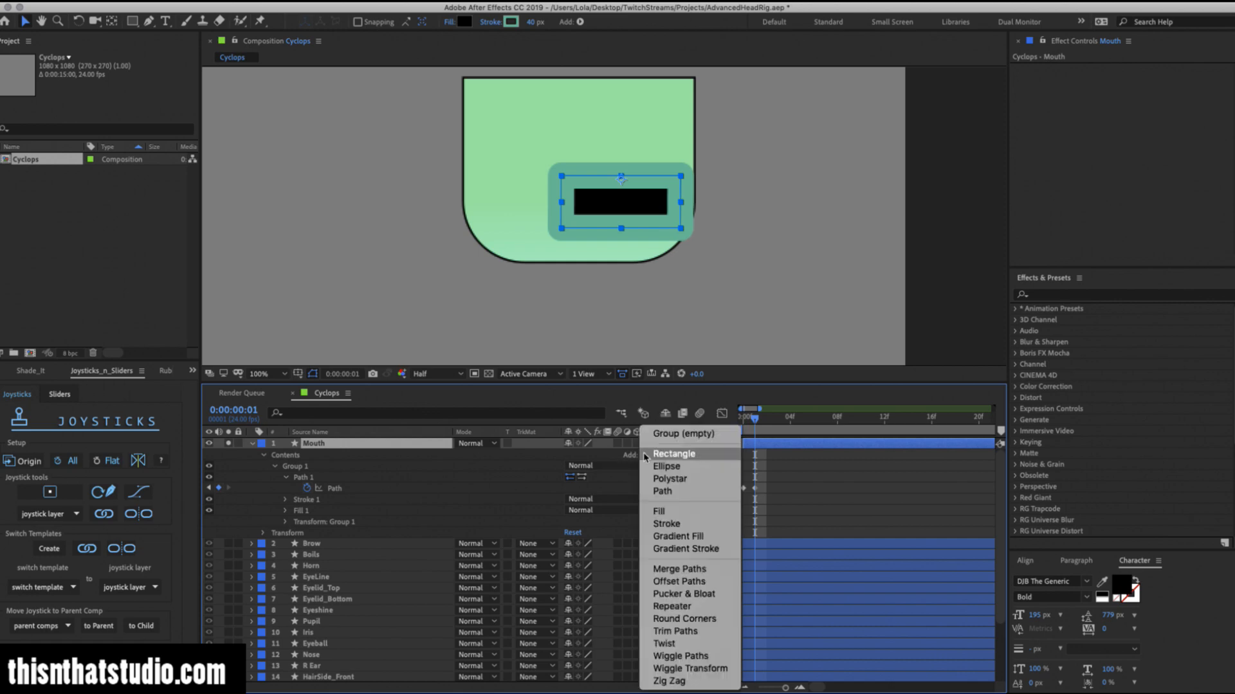
left_click(683, 618)
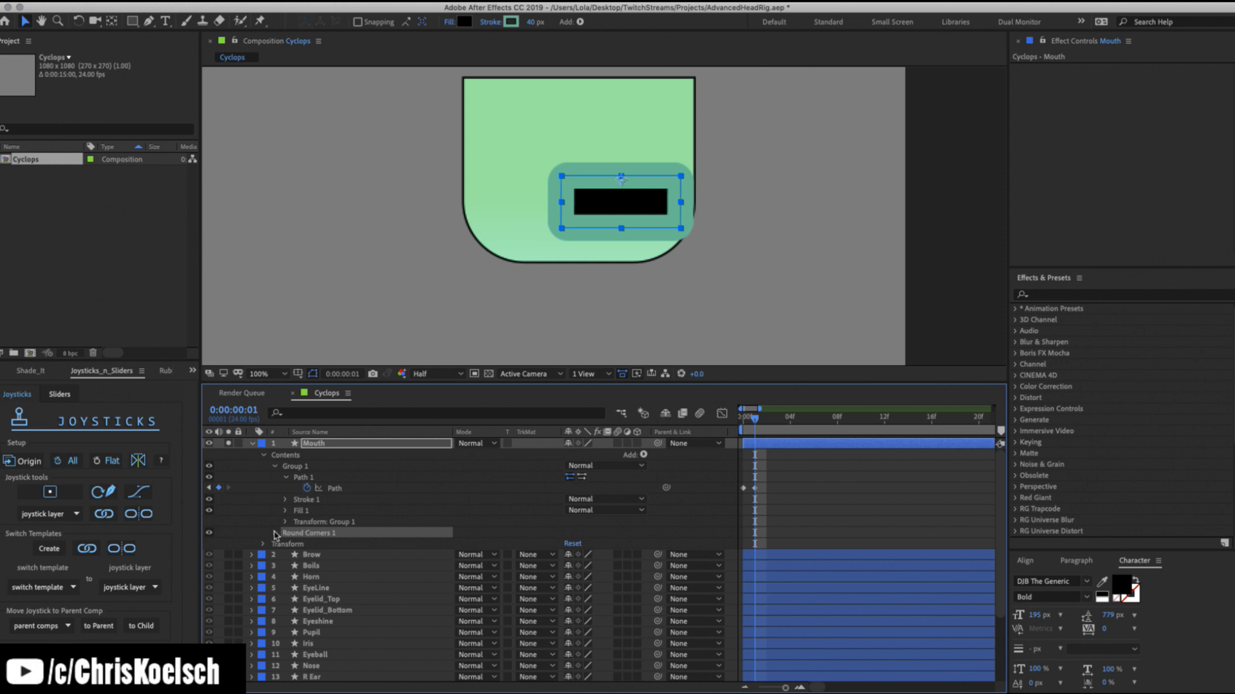
left_click(275, 535)
left_click(296, 544)
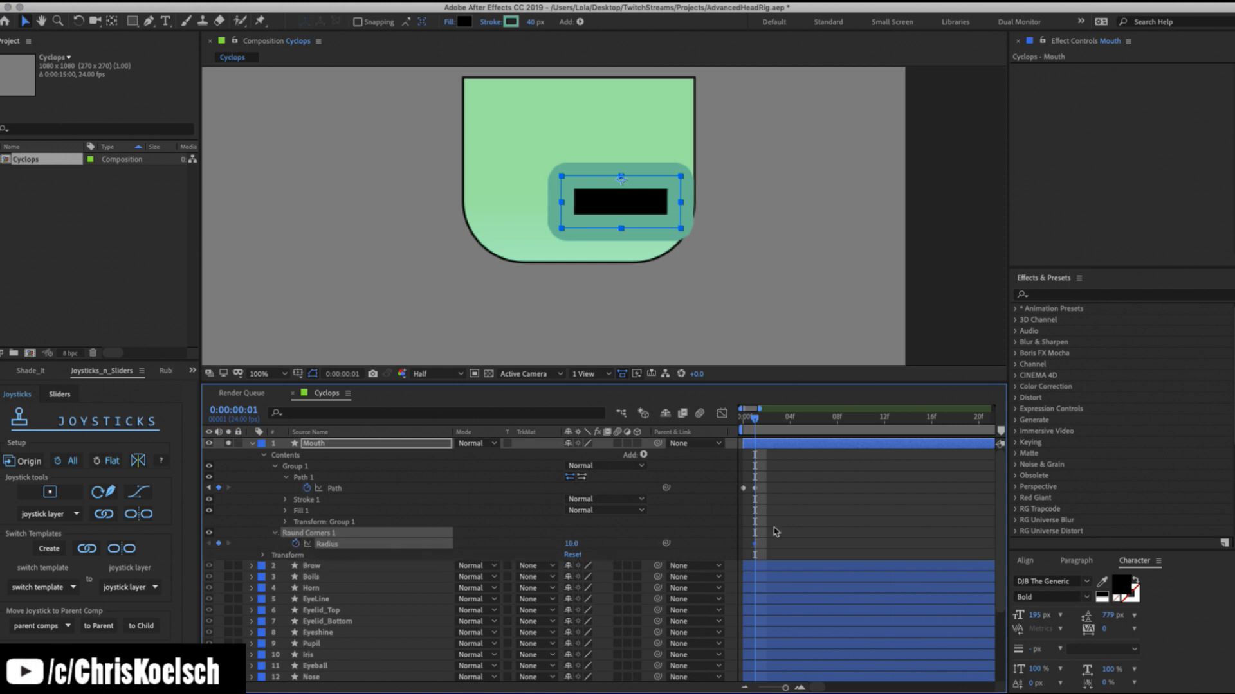
left_click_drag(757, 548, 744, 546)
Set the Mouth's Round Corners Radius to 40 at 0:00:00:01.
mouse_move(573, 544)
left_mouse_down()
mouse_move(607, 538)
mouse_move(597, 540)
left_mouse_up()
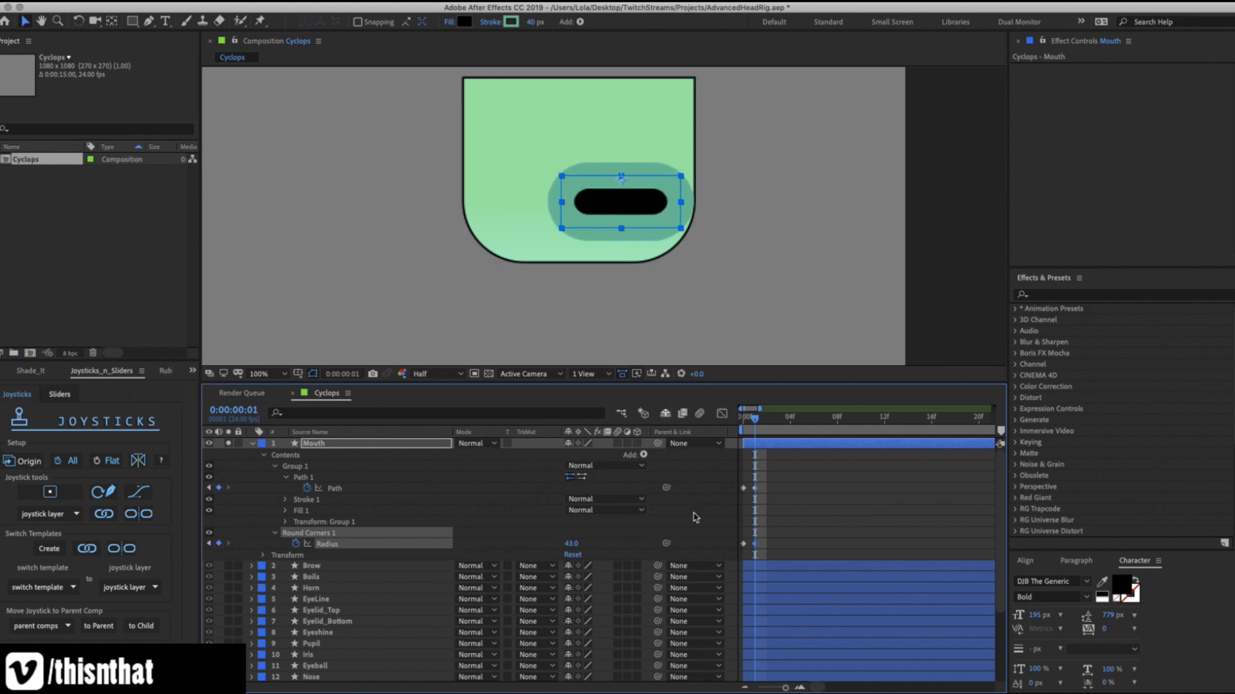
left_click_drag(570, 543, 571, 540)
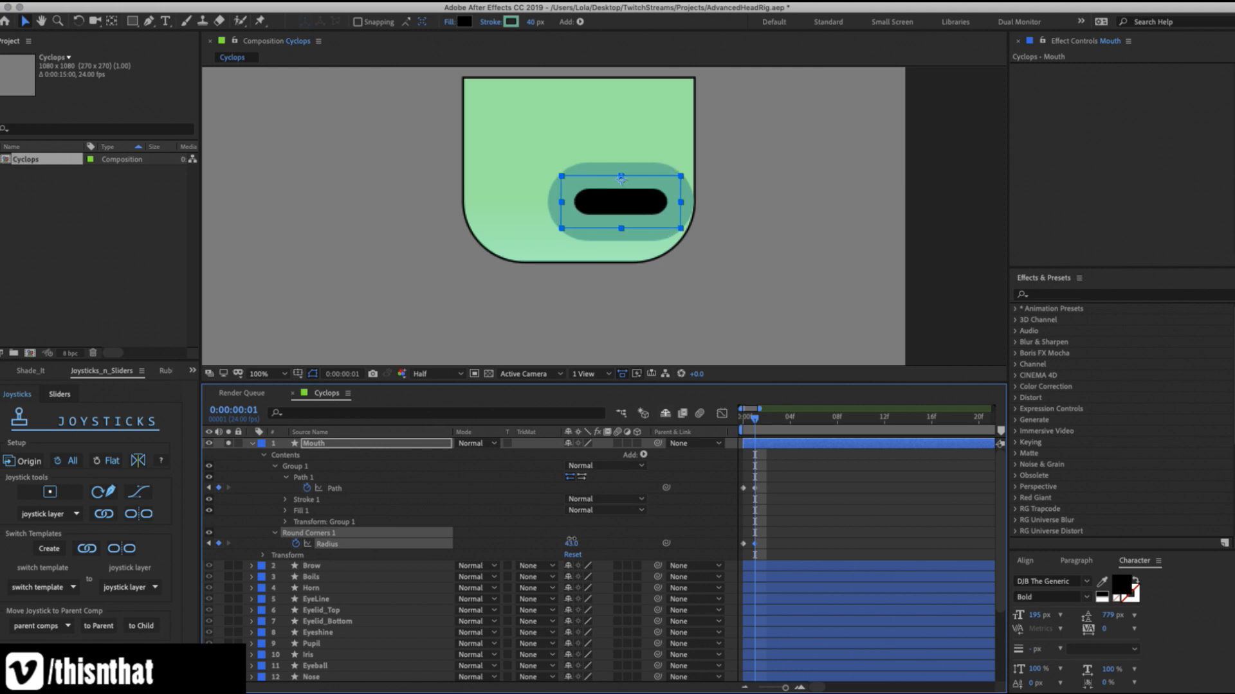
left_click(571, 543)
type("40")
key("Return")
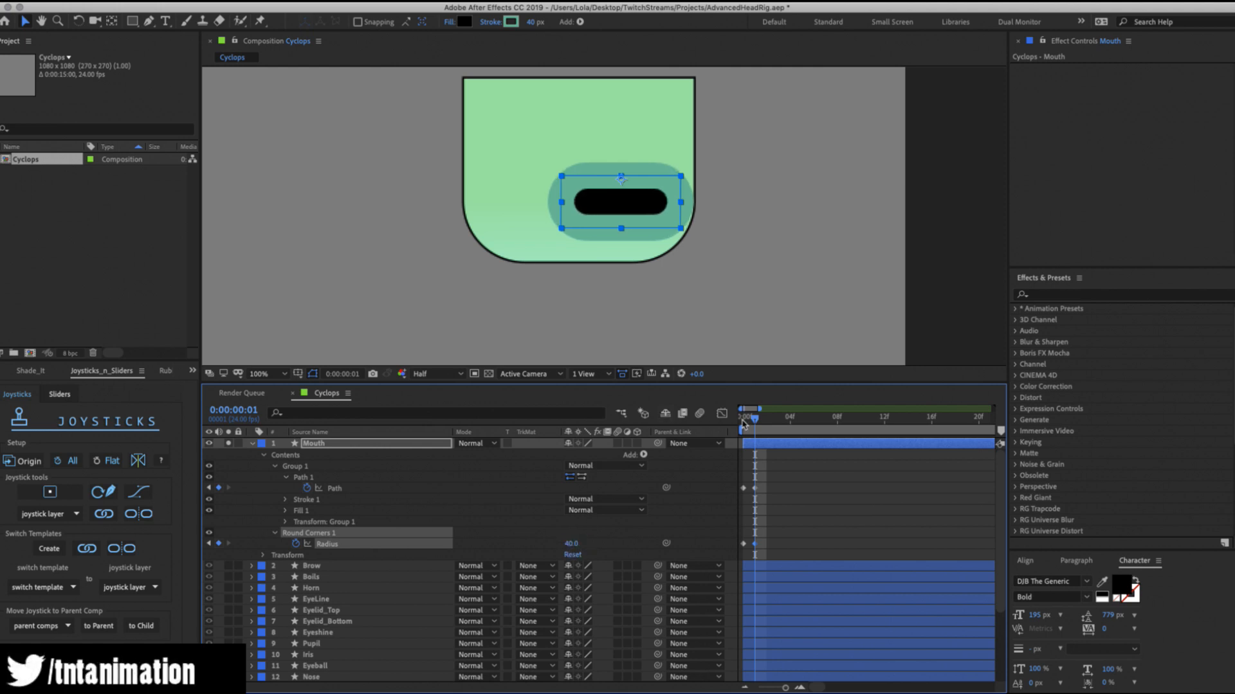
Set the Mouth's Round Corners Radius to 20 at 0:00:00:00.
left_click(742, 419)
left_click_drag(571, 543, 591, 536)
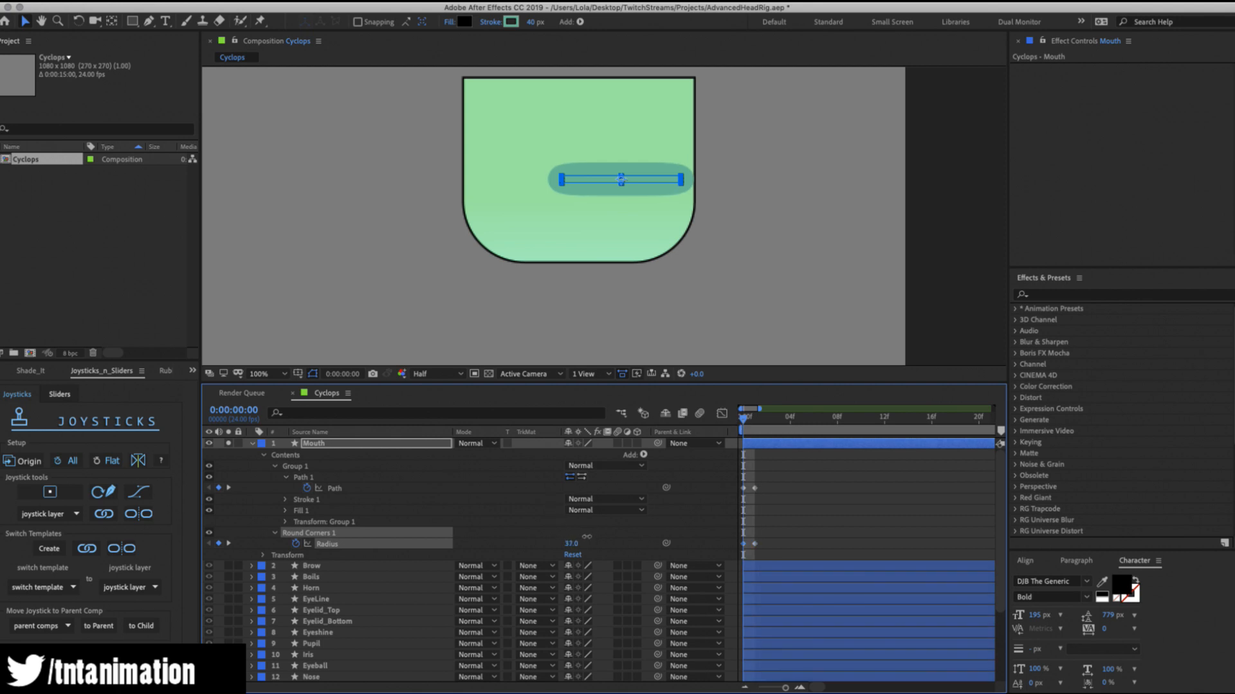
left_click(572, 546)
type("10")
key("Return")
Extend the jaw downward at 0:00:00:01 by lowering the Jaw path's side and bottom points, and compare it with the first frame.
left_click(756, 420)
key("Page_Down")
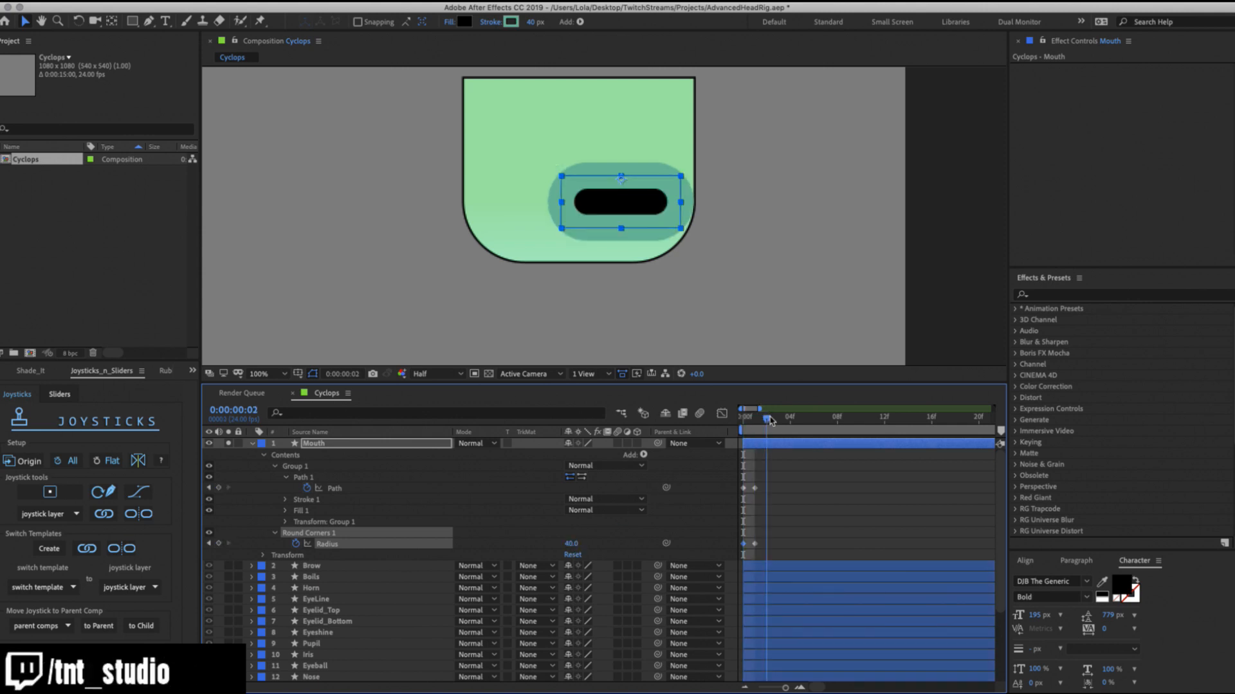
left_click(756, 417)
scroll(795, 484, "down", 3)
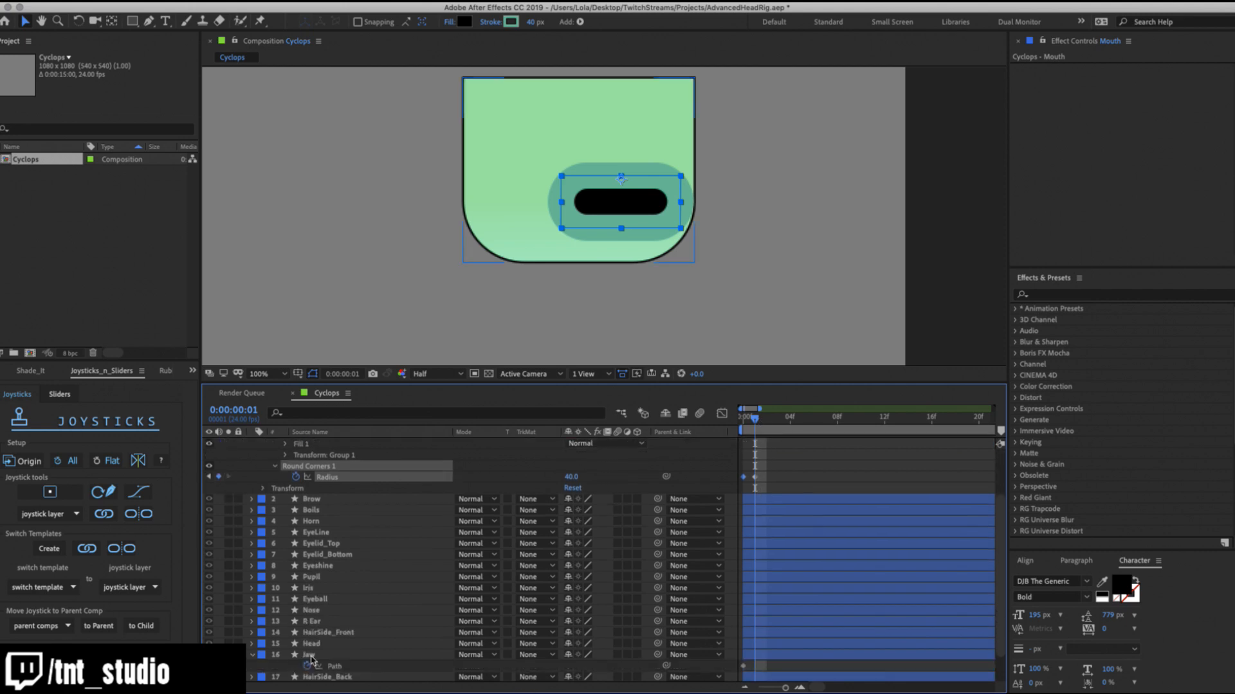
left_click(336, 656)
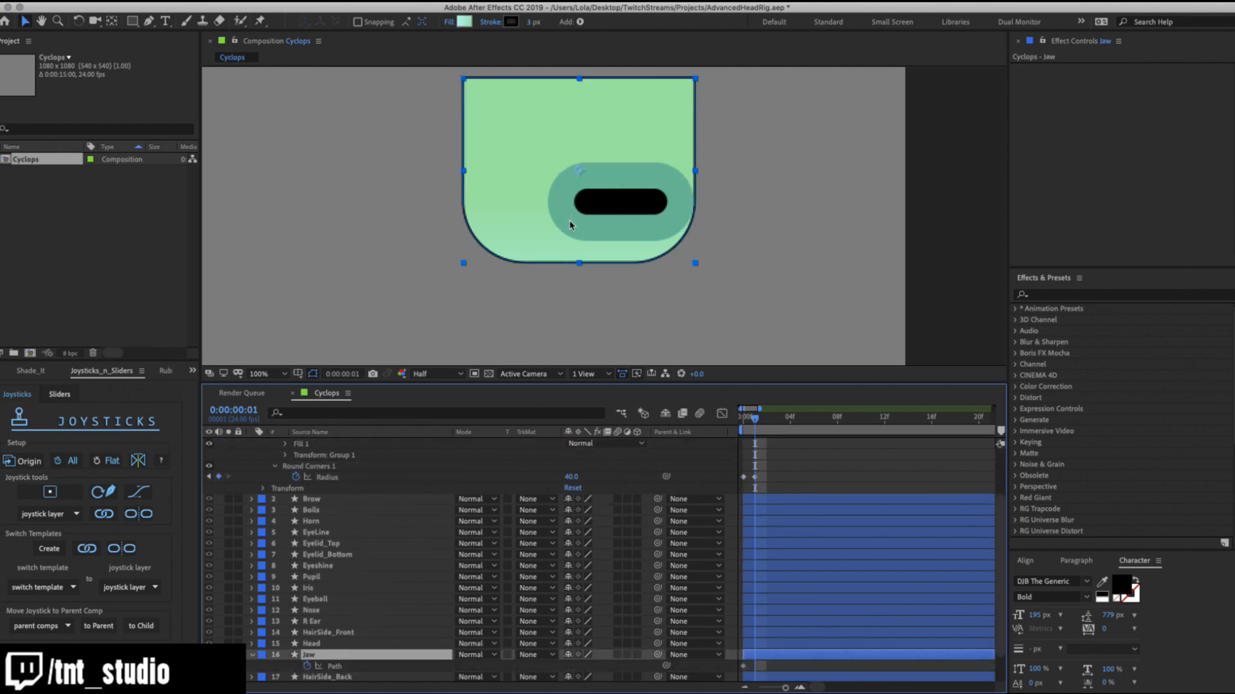
left_click(350, 666)
left_click_drag(710, 185, 415, 298)
left_click_drag(633, 263, 633, 294)
left_click_drag(750, 419, 755, 421)
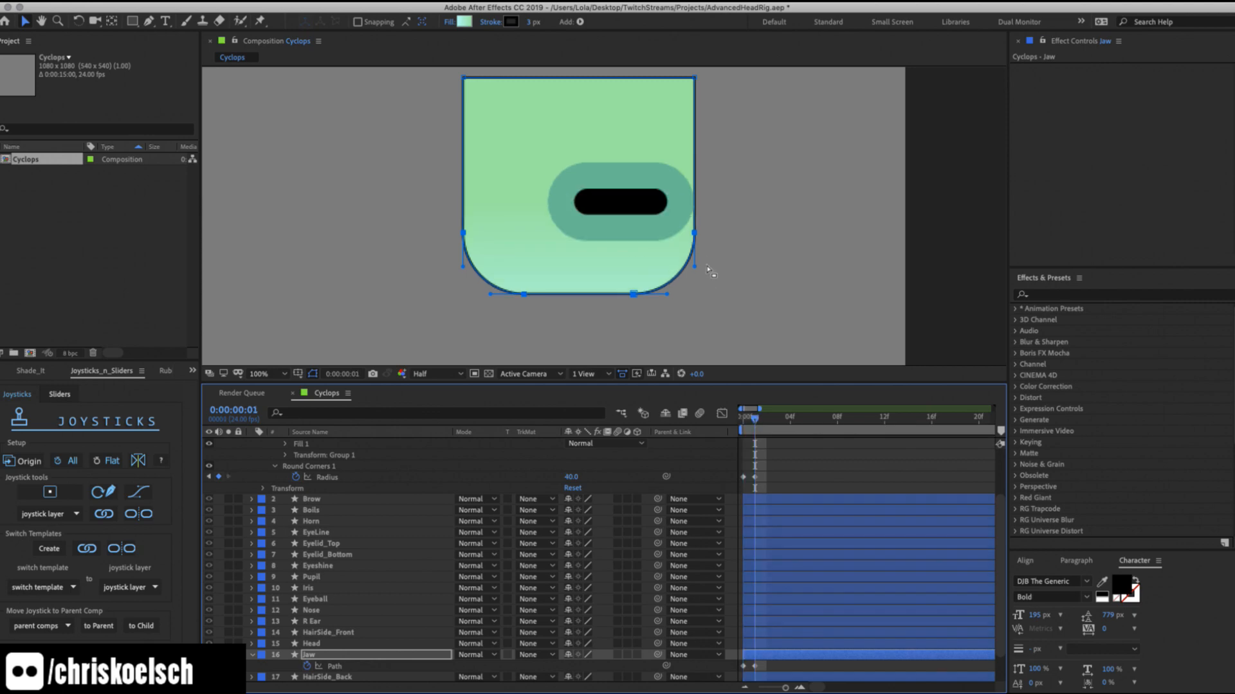
left_click_drag(694, 226, 694, 240)
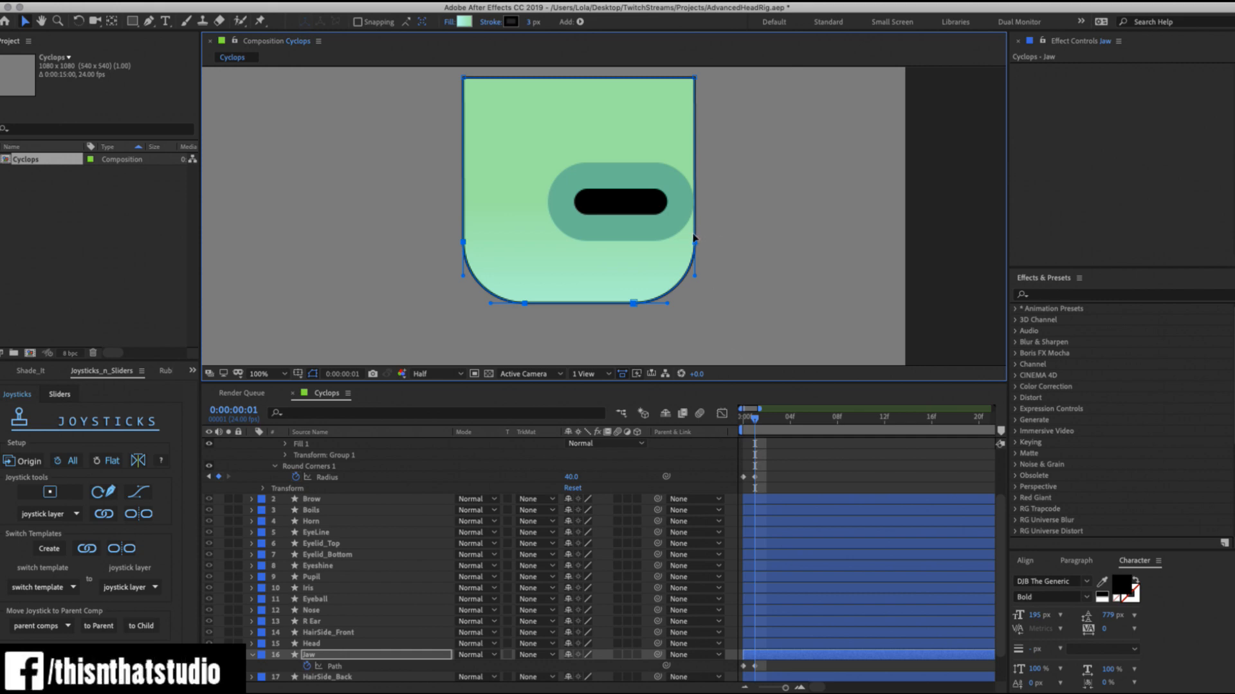
left_click(740, 418)
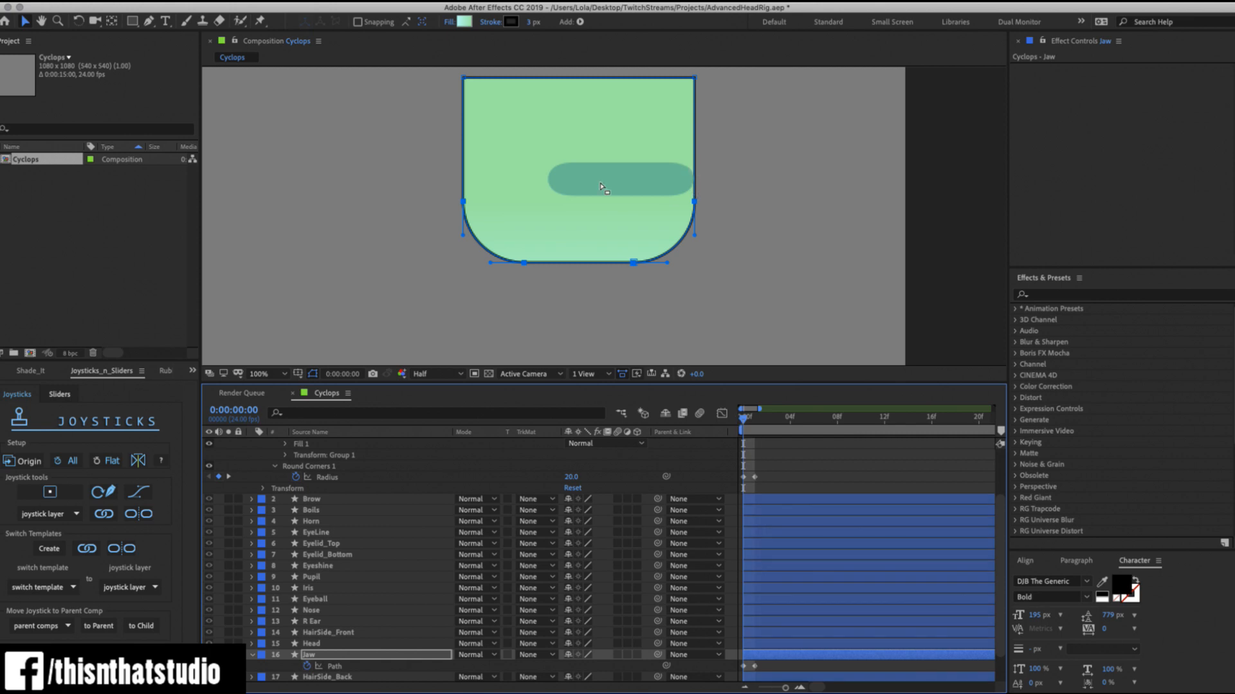
left_click(754, 418)
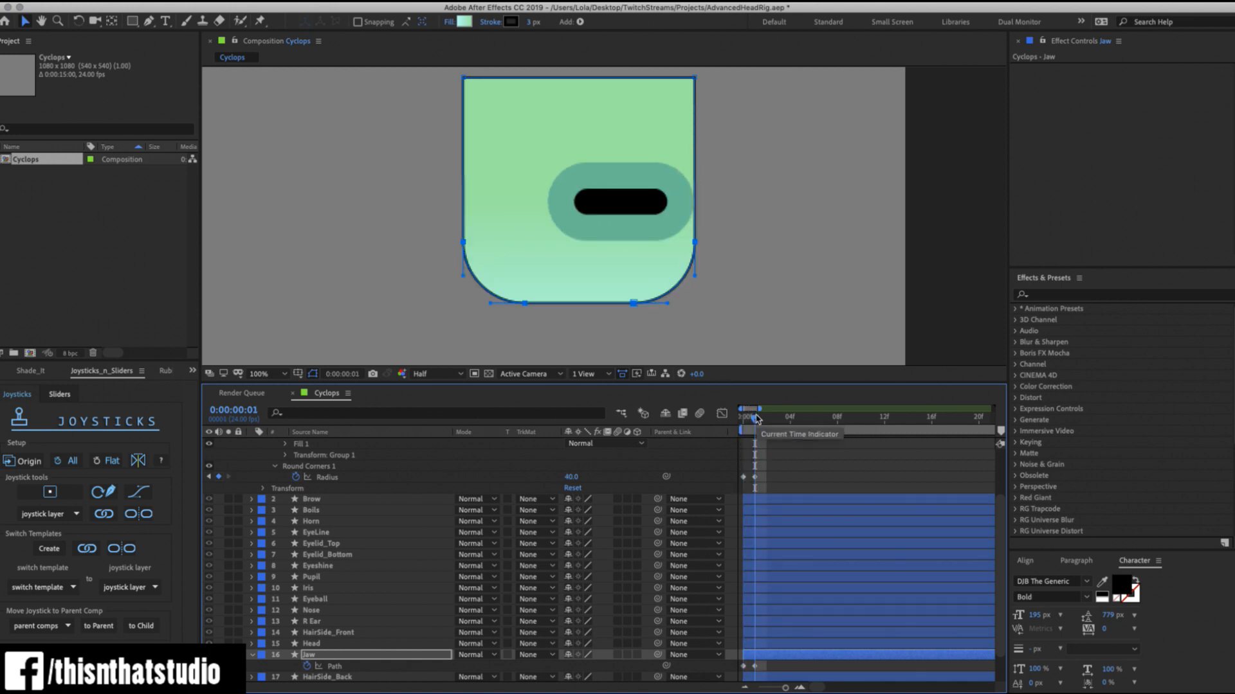
At 0:00:00:02, lower the Mouth path's bottom edge further to open it wider and set the Round Corners Radius to 61.
left_click(766, 416)
scroll(777, 483, "up", 1)
scroll(777, 484, "up", 4)
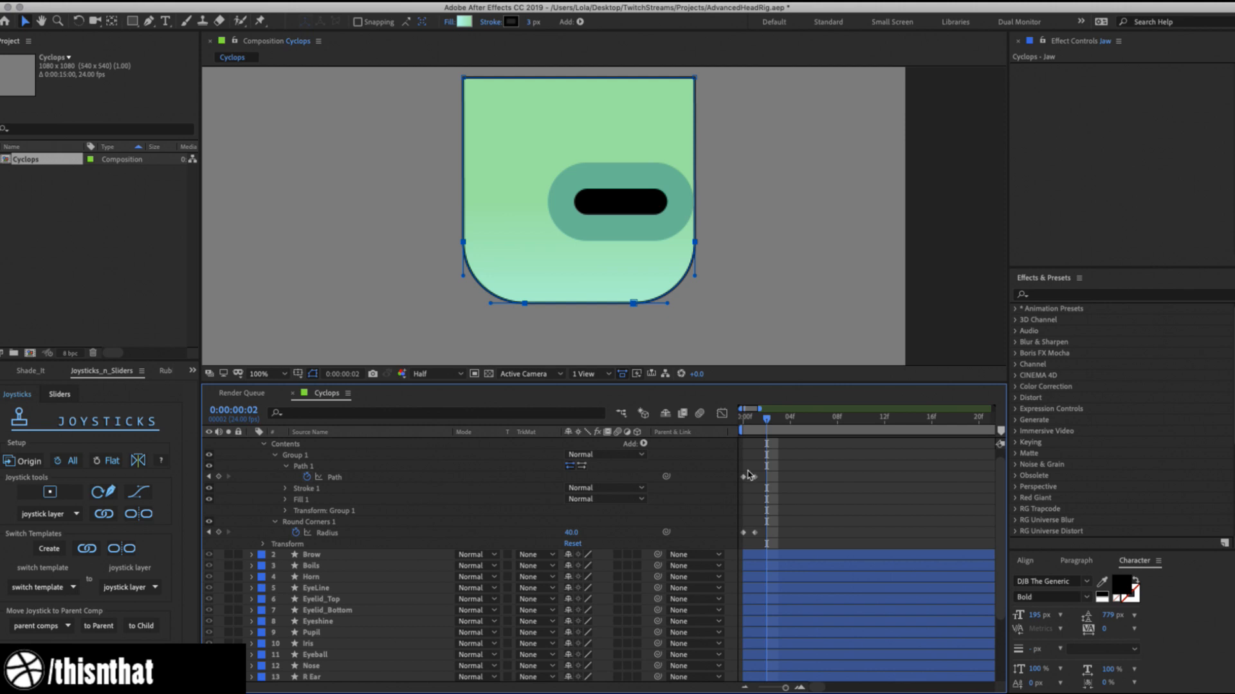
left_click_drag(748, 470, 738, 534)
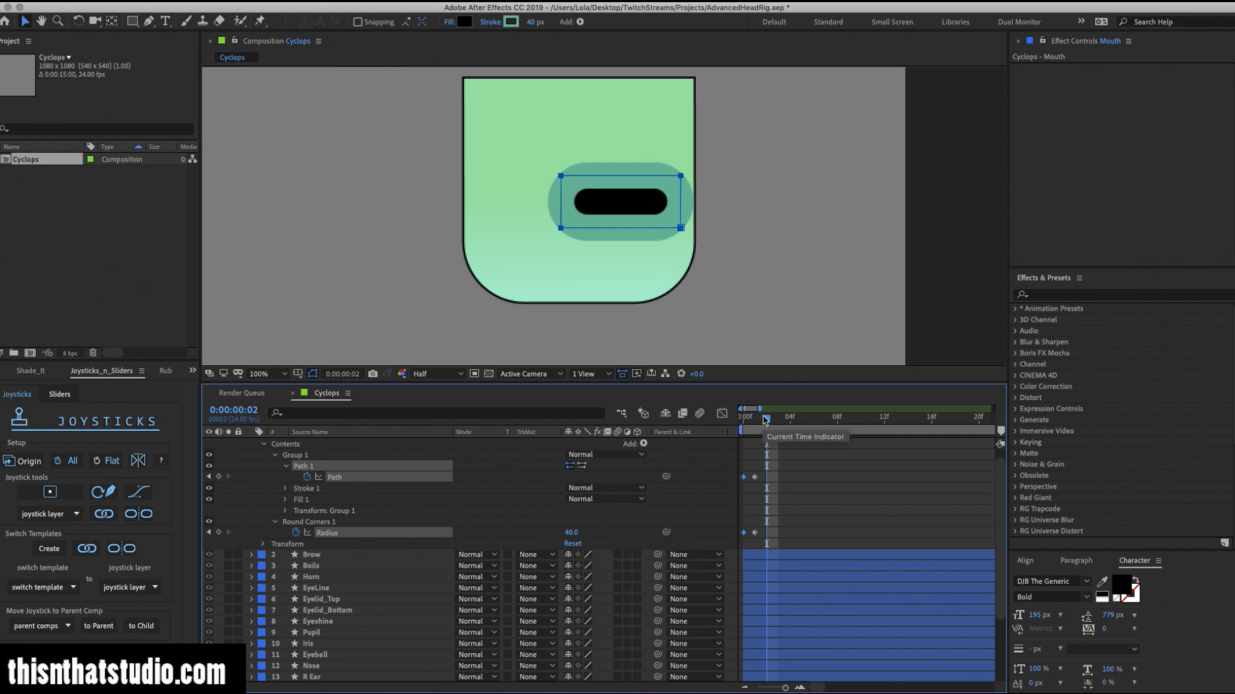
left_click_drag(766, 419, 764, 421)
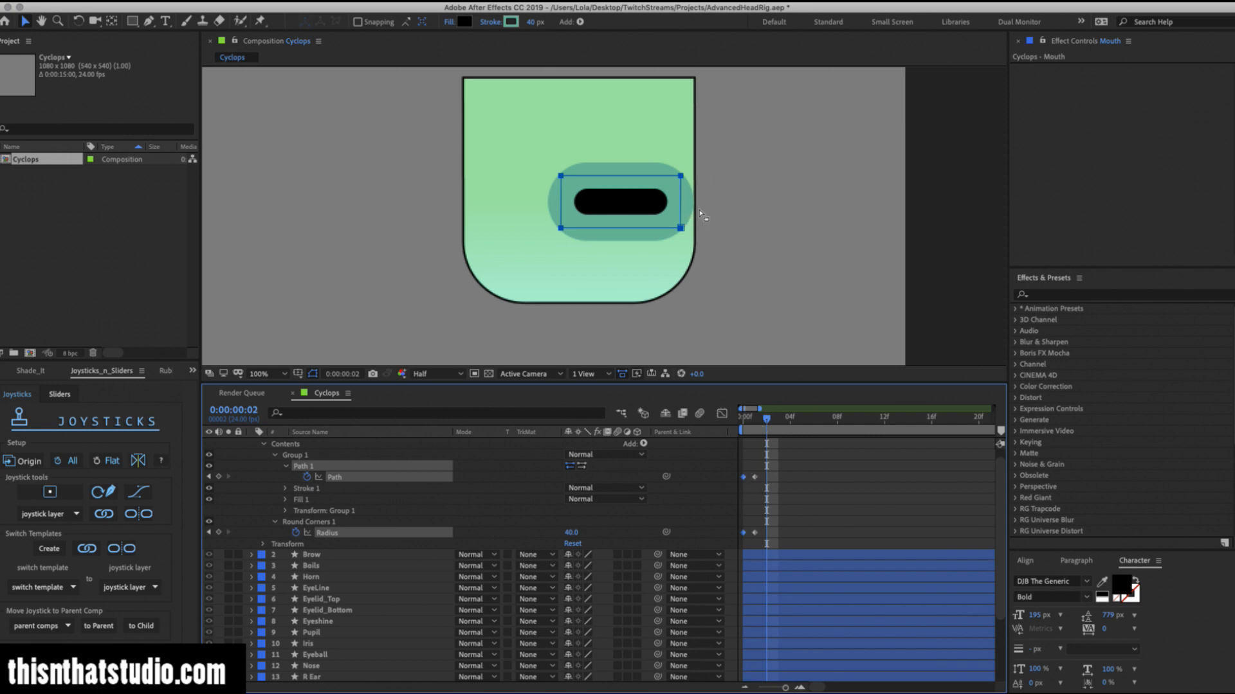
left_click_drag(704, 216, 505, 260)
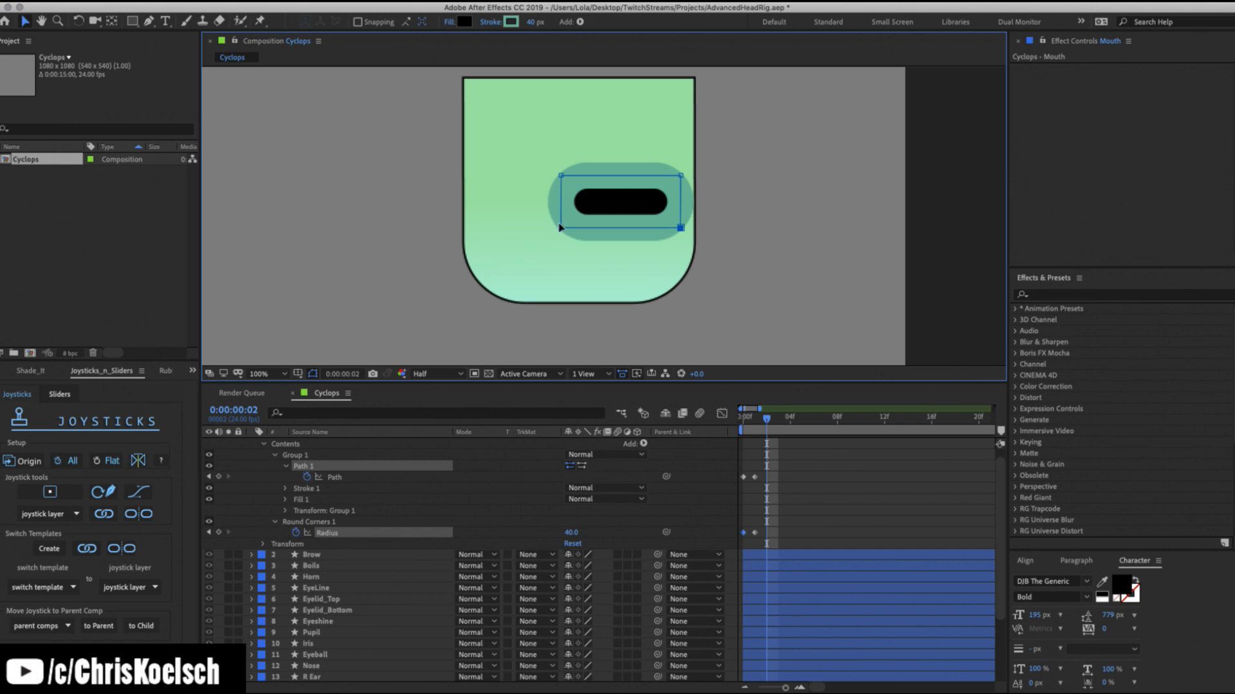
left_click_drag(561, 227, 560, 272)
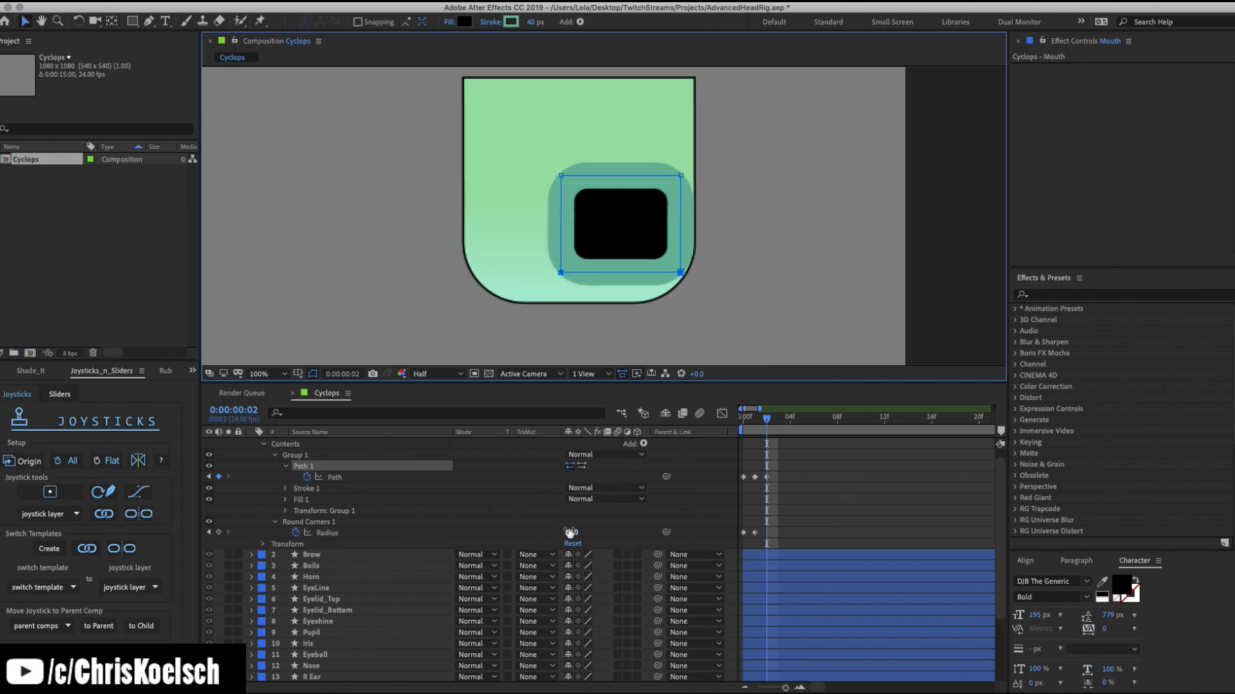
left_click_drag(569, 532, 585, 538)
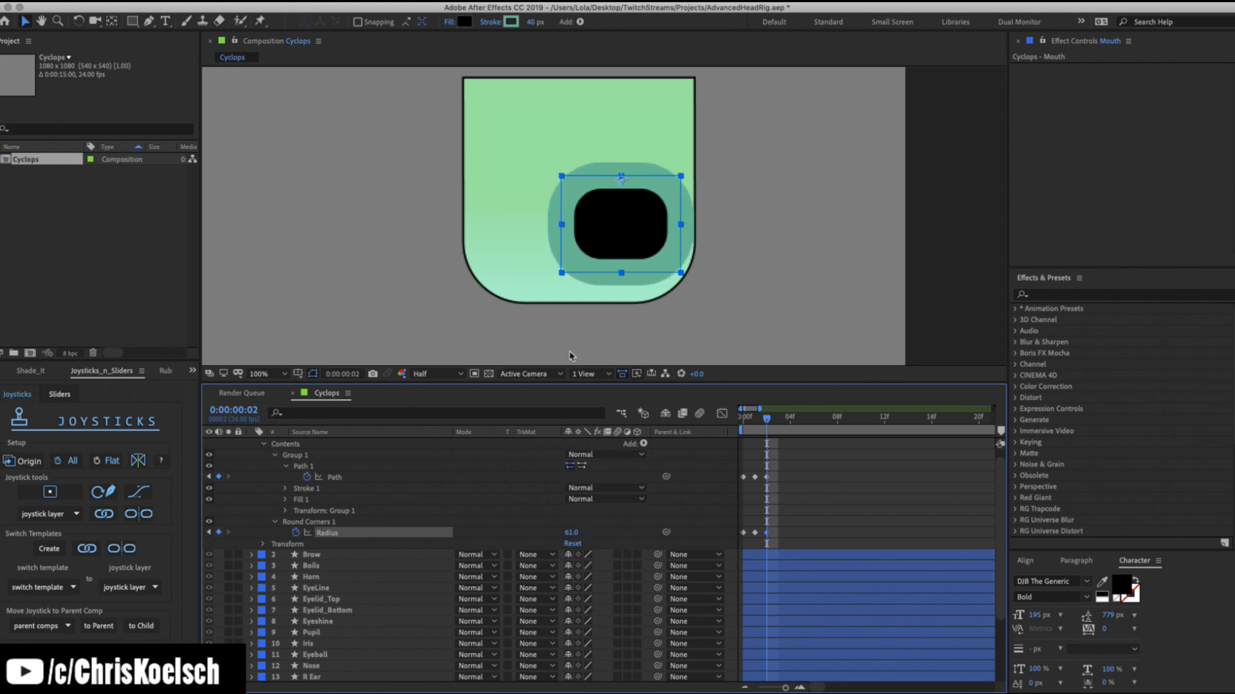
At 0:00:00:00, add a middle point to the Mouth path's top and bottom edges and raise both points slightly.
left_click_drag(764, 419, 731, 432)
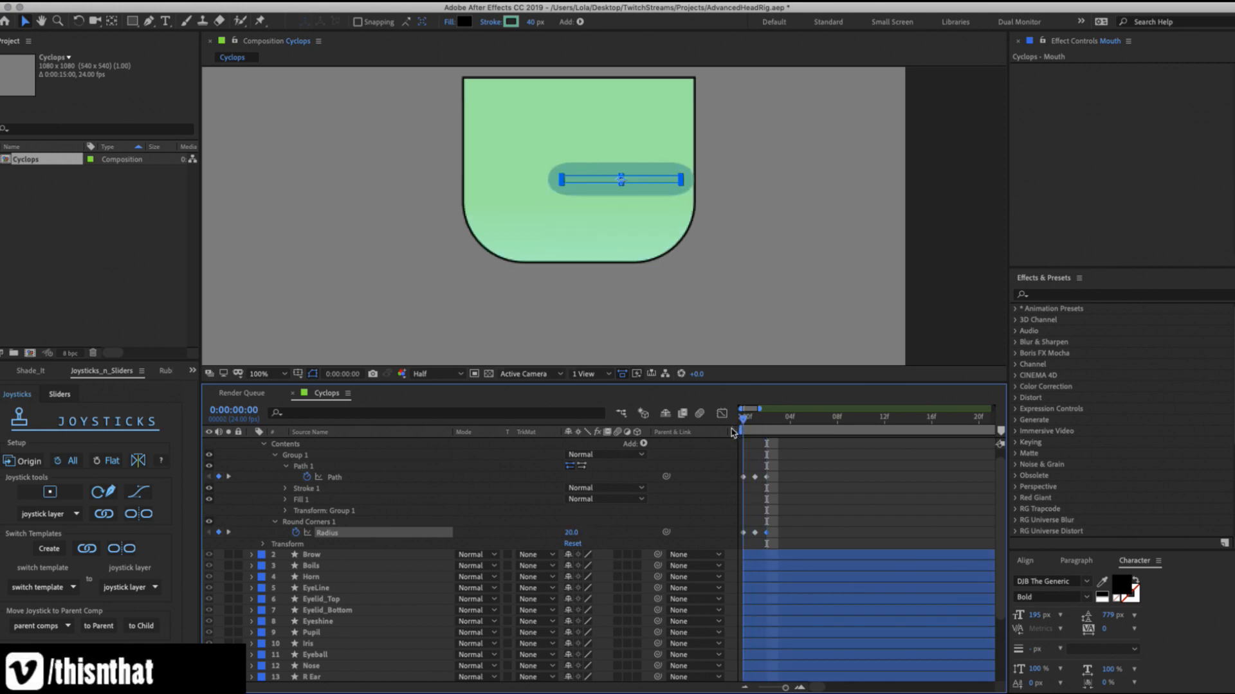
left_click(801, 508)
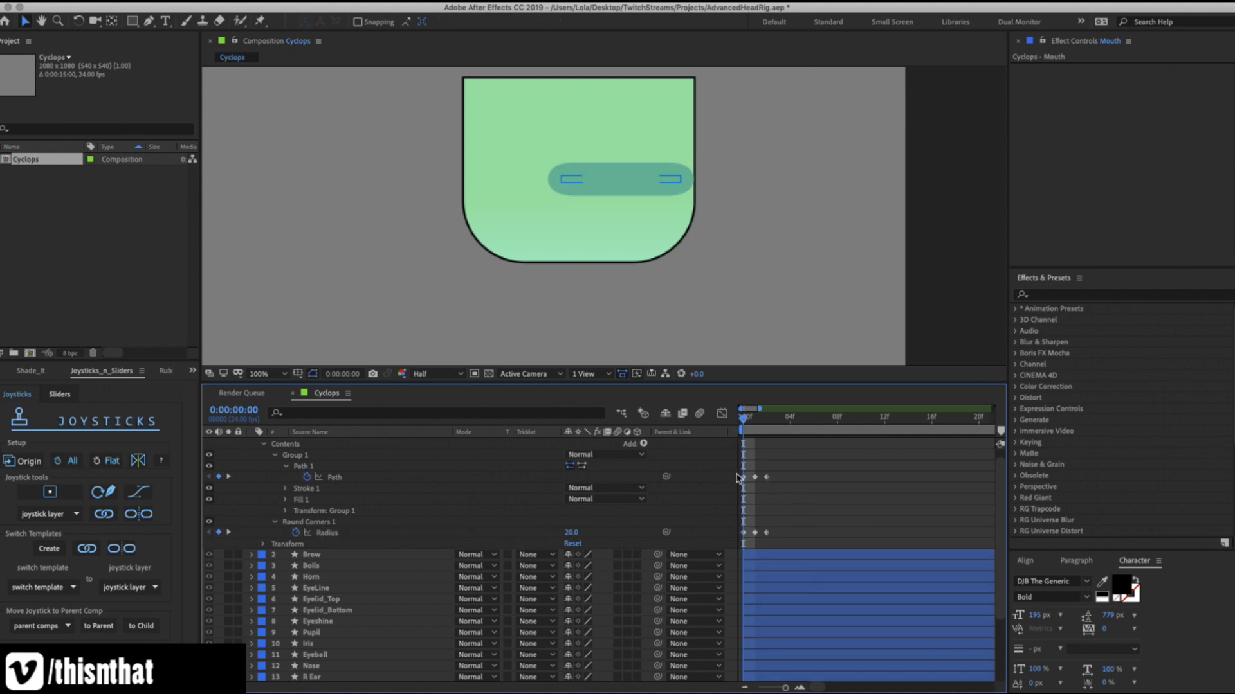
left_click(302, 466)
scroll(328, 475, "up", 1)
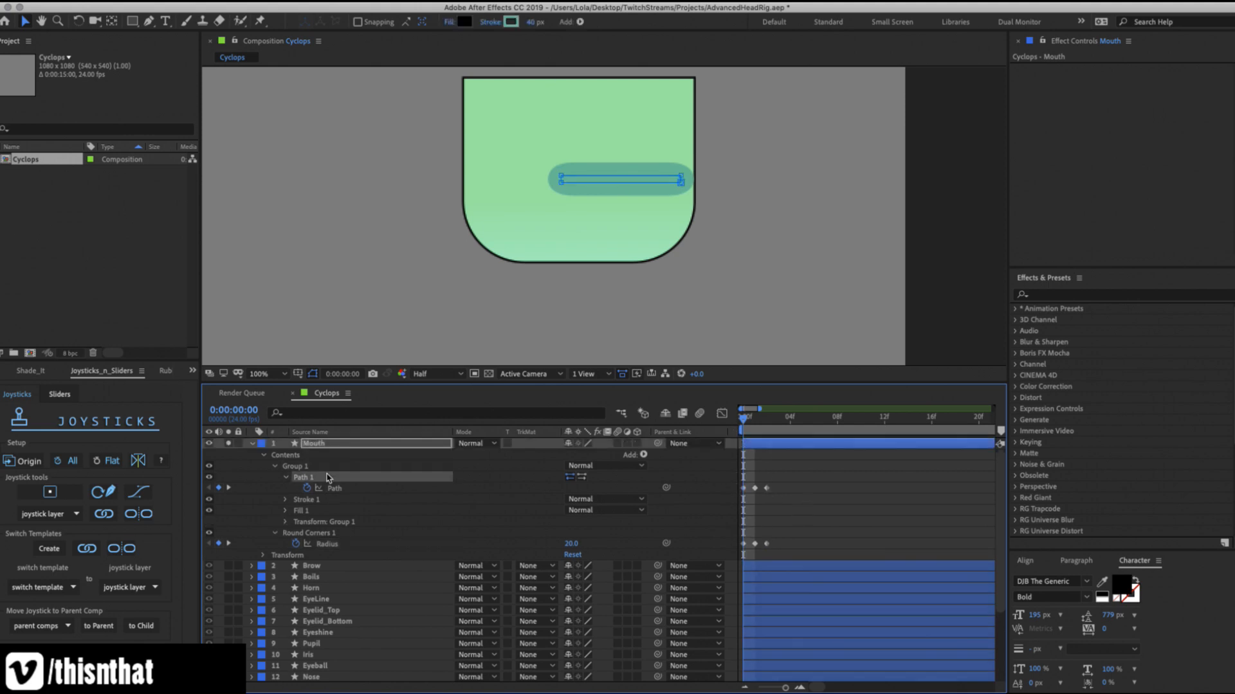
key("g")
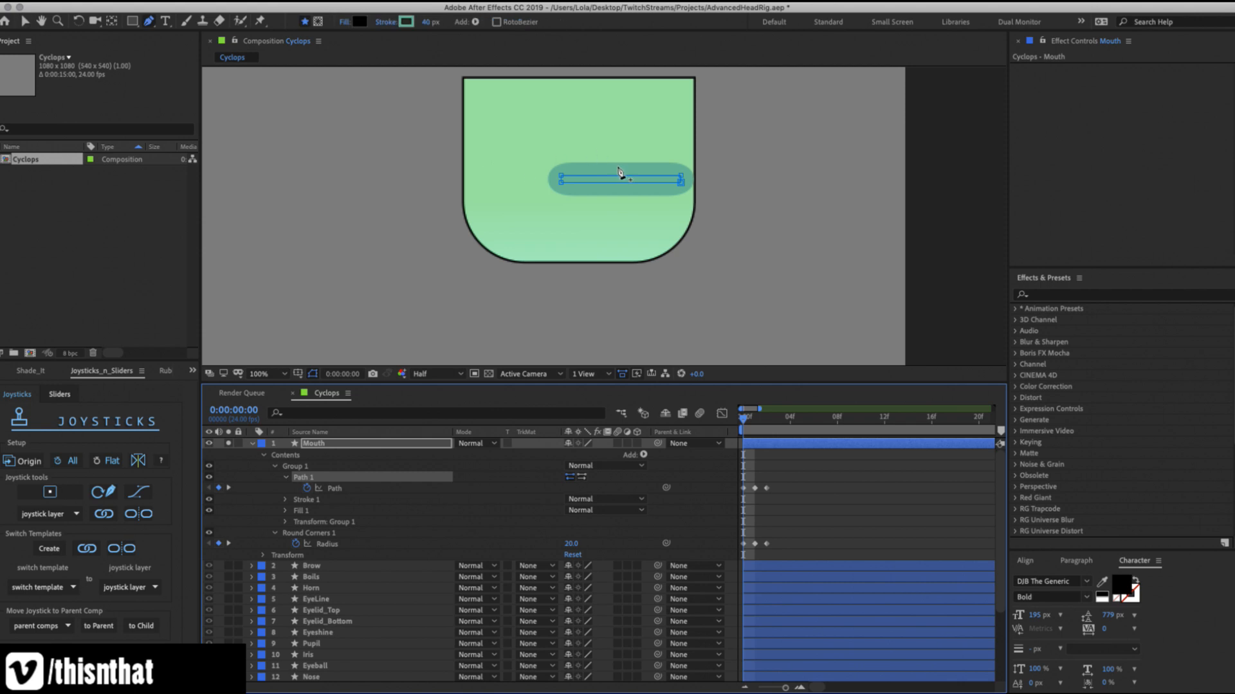
left_click(621, 174)
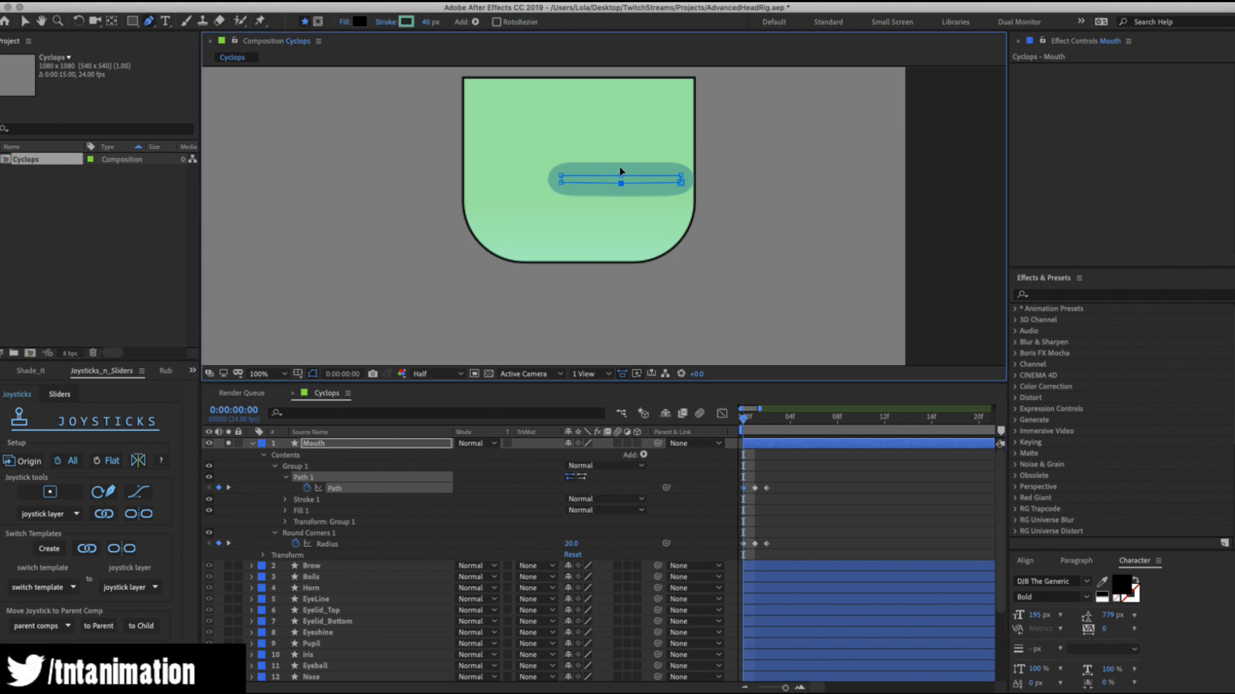
left_click_drag(620, 173, 620, 163)
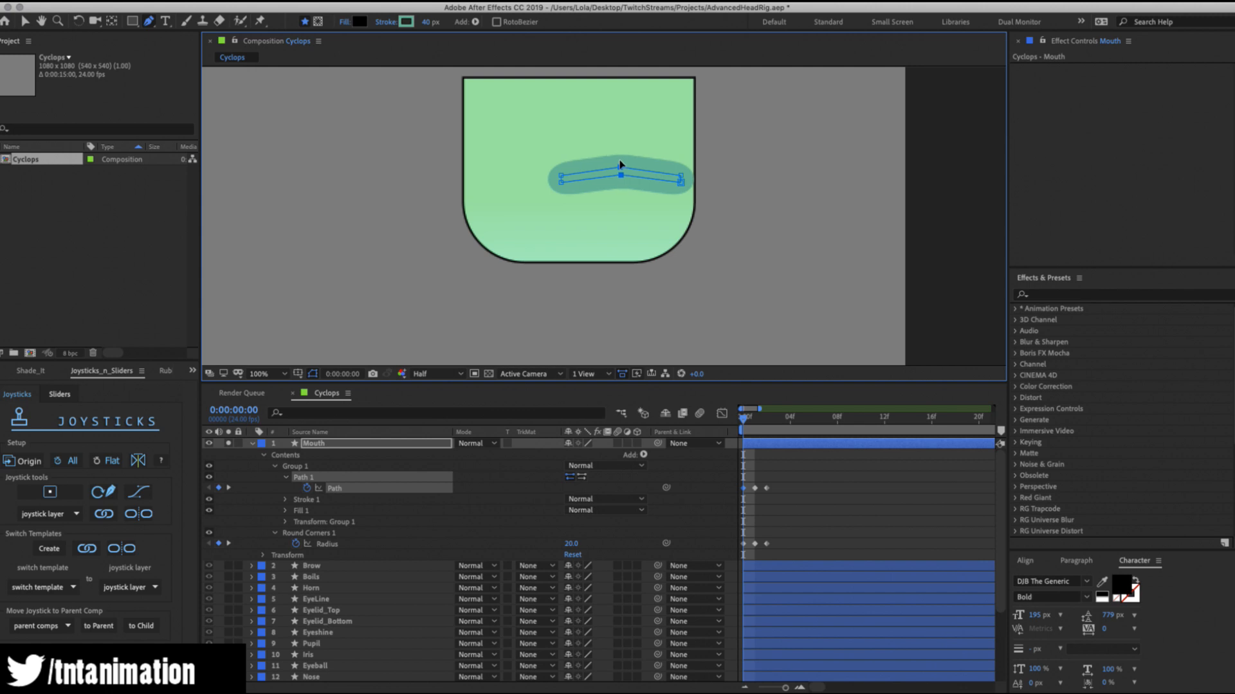
Set the Mouth's Round Corners Radius to 71 at 0:00:00:00 and compare the pose with 0:00:00:01.
left_click_drag(571, 544, 600, 531)
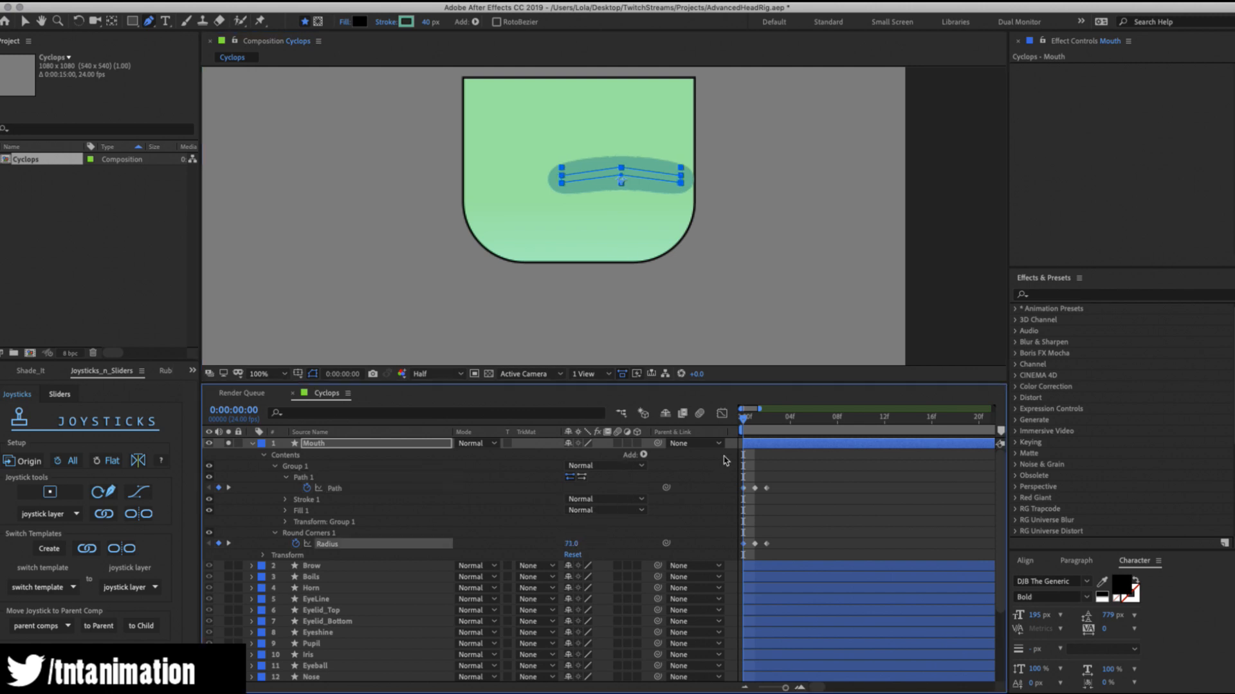
left_click_drag(744, 420, 755, 423)
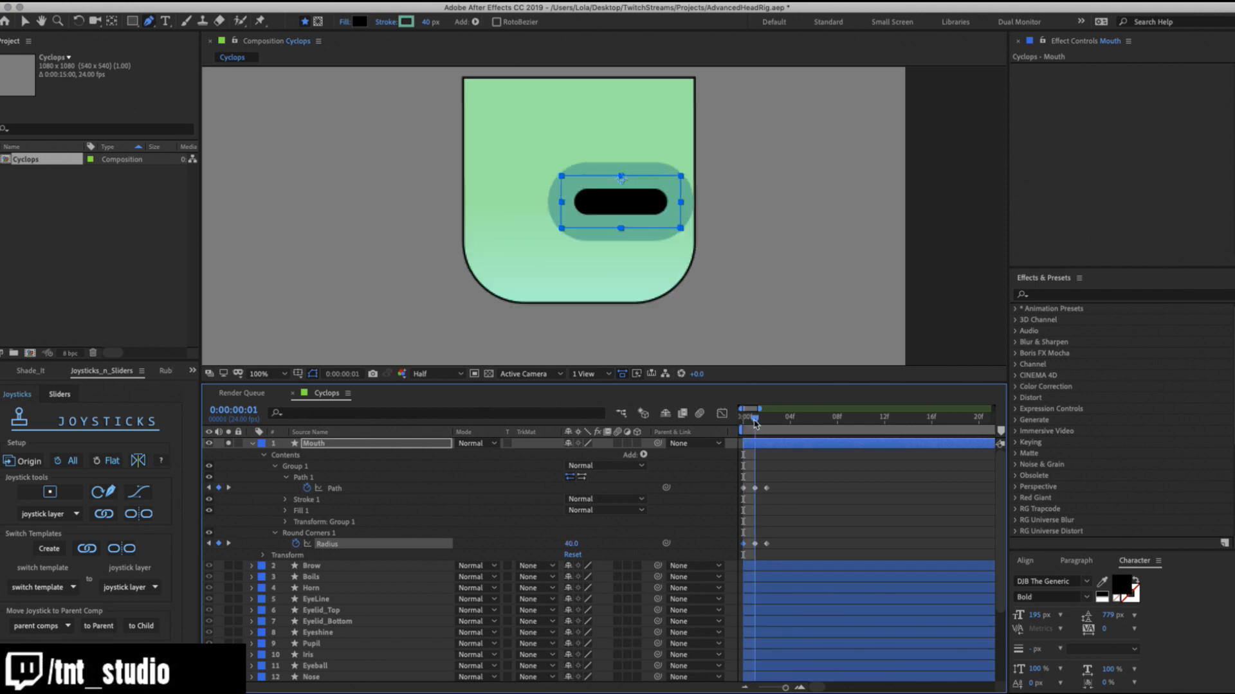
left_click_drag(756, 423, 744, 420)
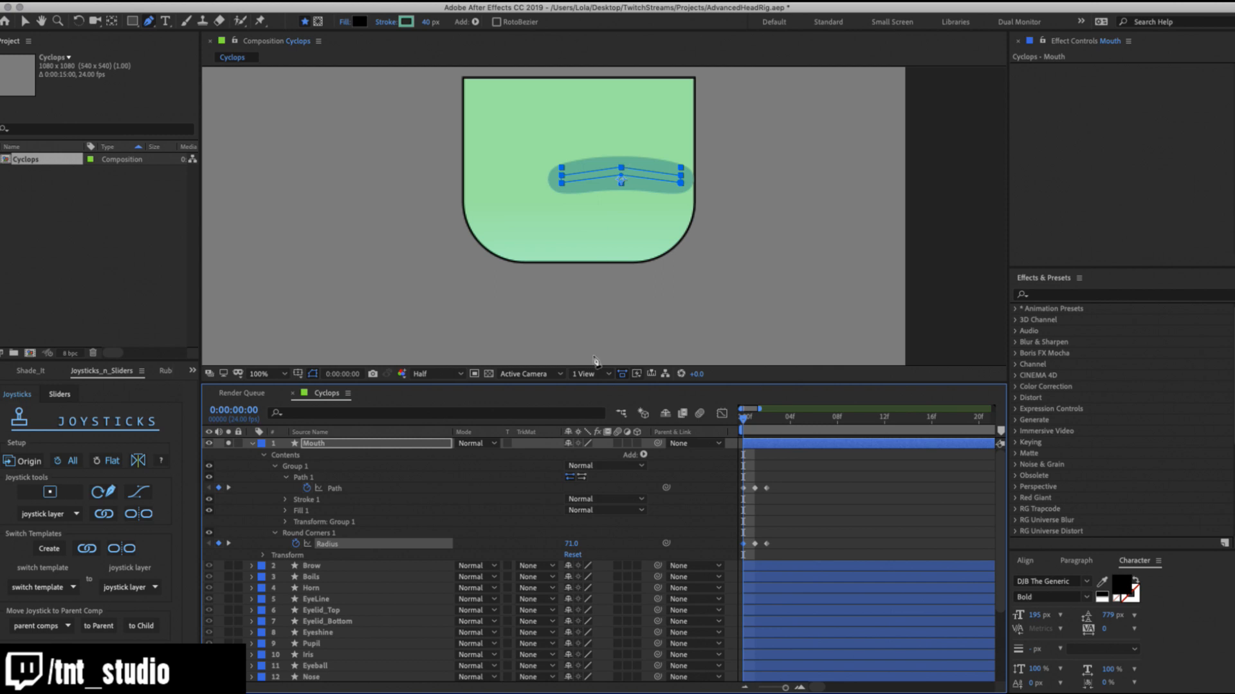
Lower both middle points of the Mouth path at 0:00:00:00 to bend the closed mouth into a smile.
key("v")
left_click(315, 477)
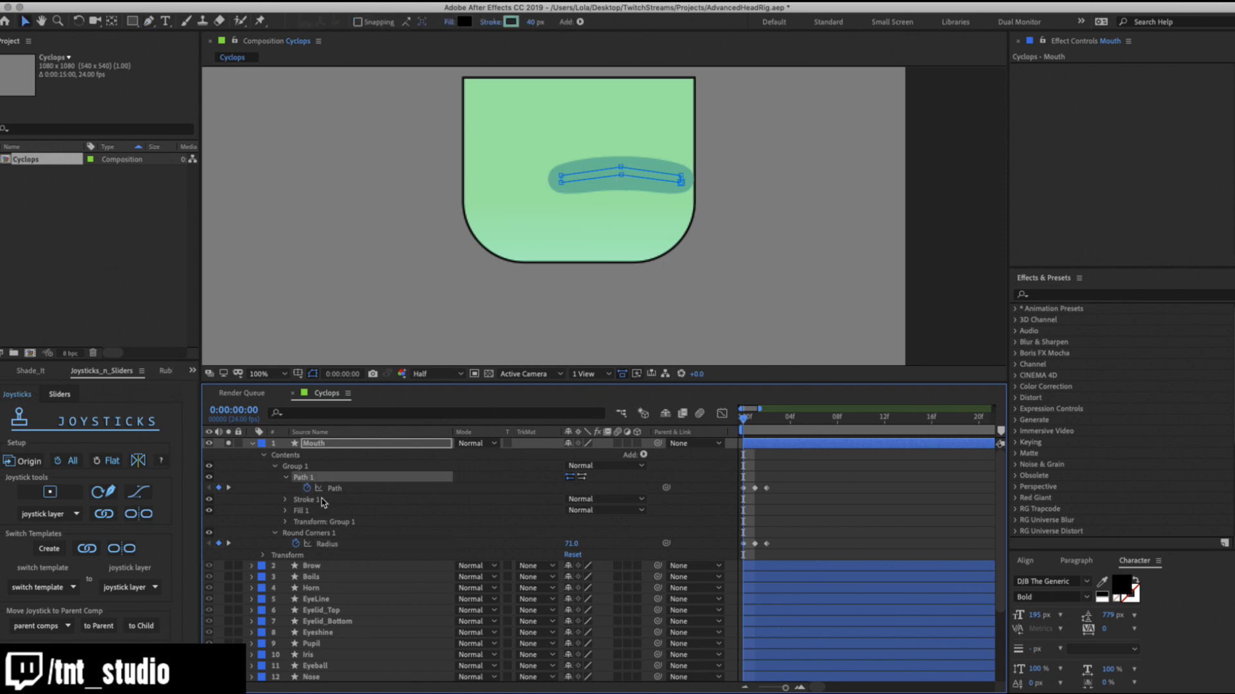
left_click(621, 166)
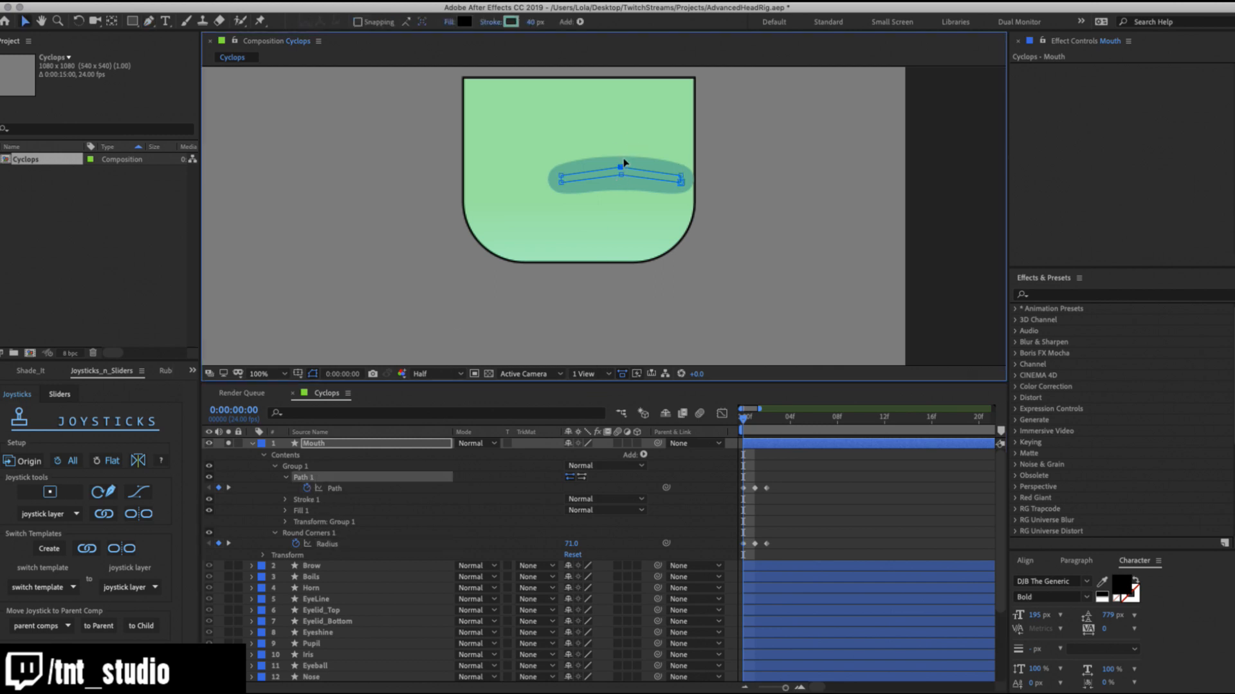
left_click_drag(624, 170, 625, 188)
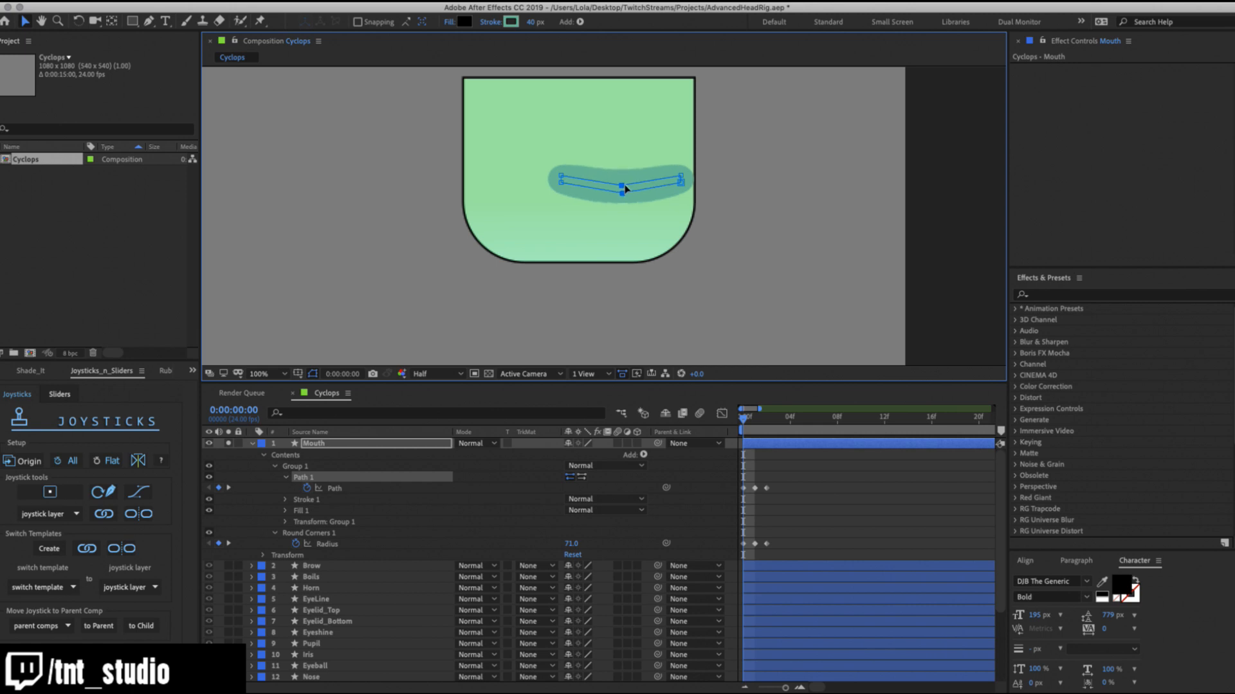
At 0:00:00:01, lower the Mouth path's middle points into a smile curve and move its whole bottom edge down slightly.
key("Page_Down")
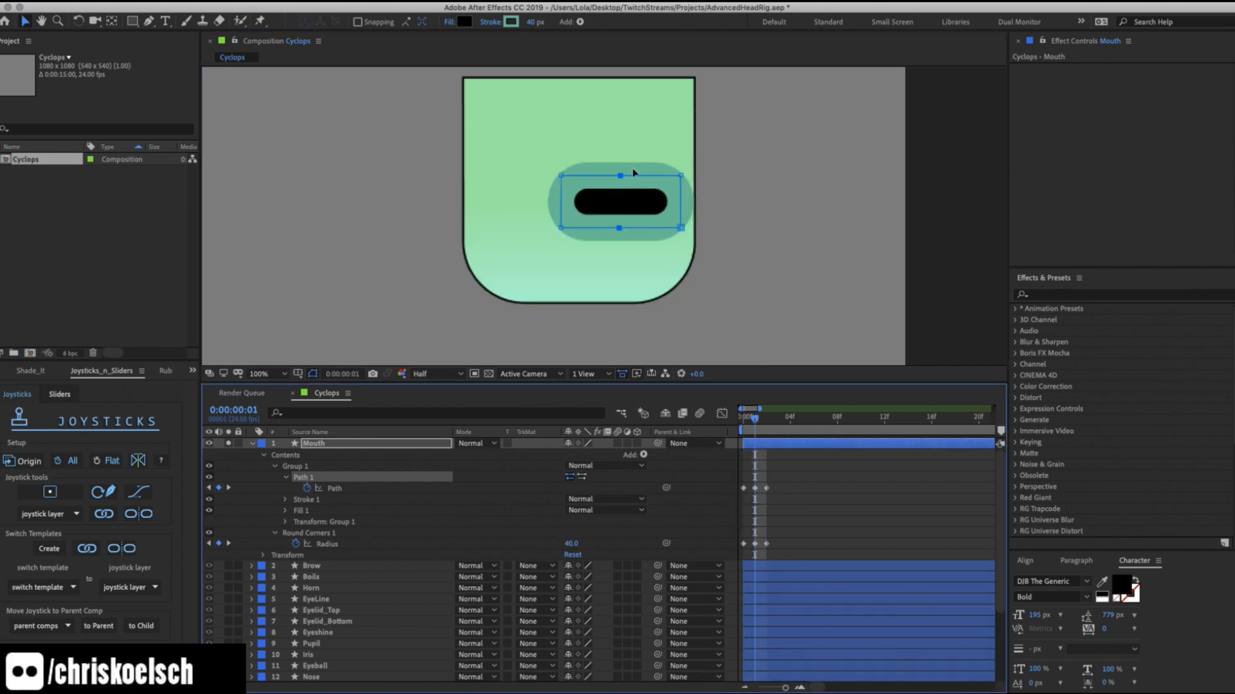
left_click_drag(621, 172, 622, 182)
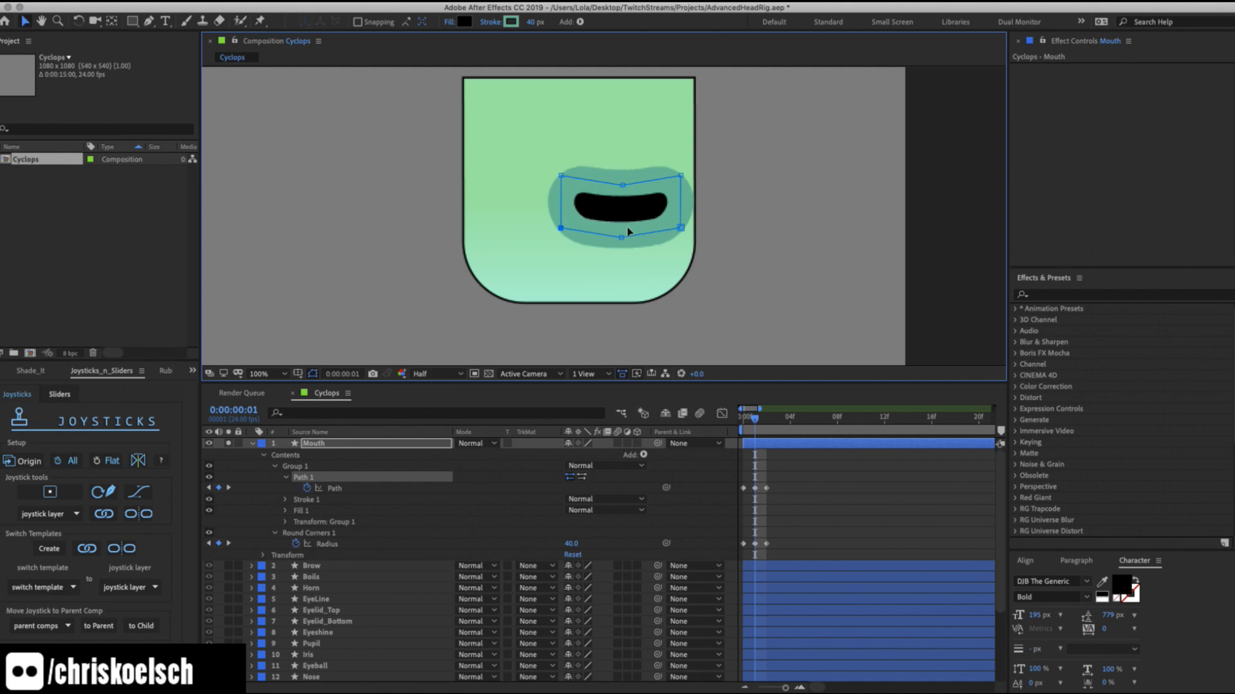
left_click_drag(680, 229, 682, 233)
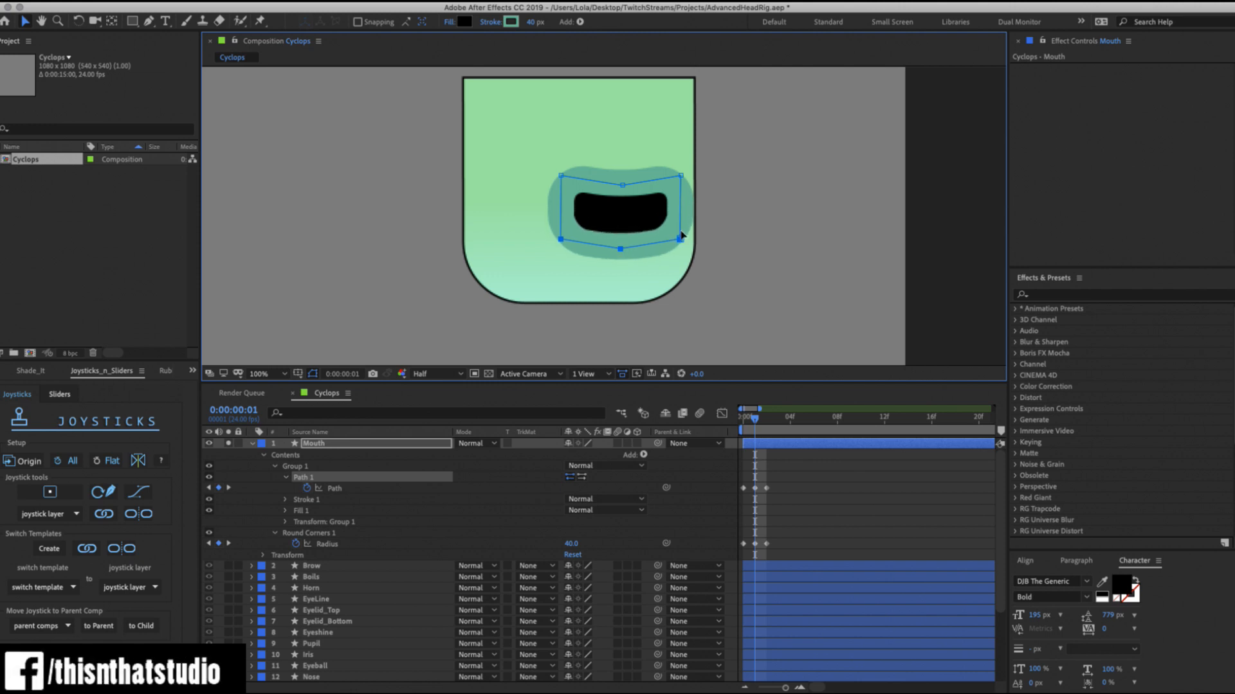
mouse_move(756, 418)
left_mouse_down()
mouse_move(745, 418)
mouse_move(767, 418)
mouse_move(744, 424)
mouse_move(755, 431)
left_mouse_up()
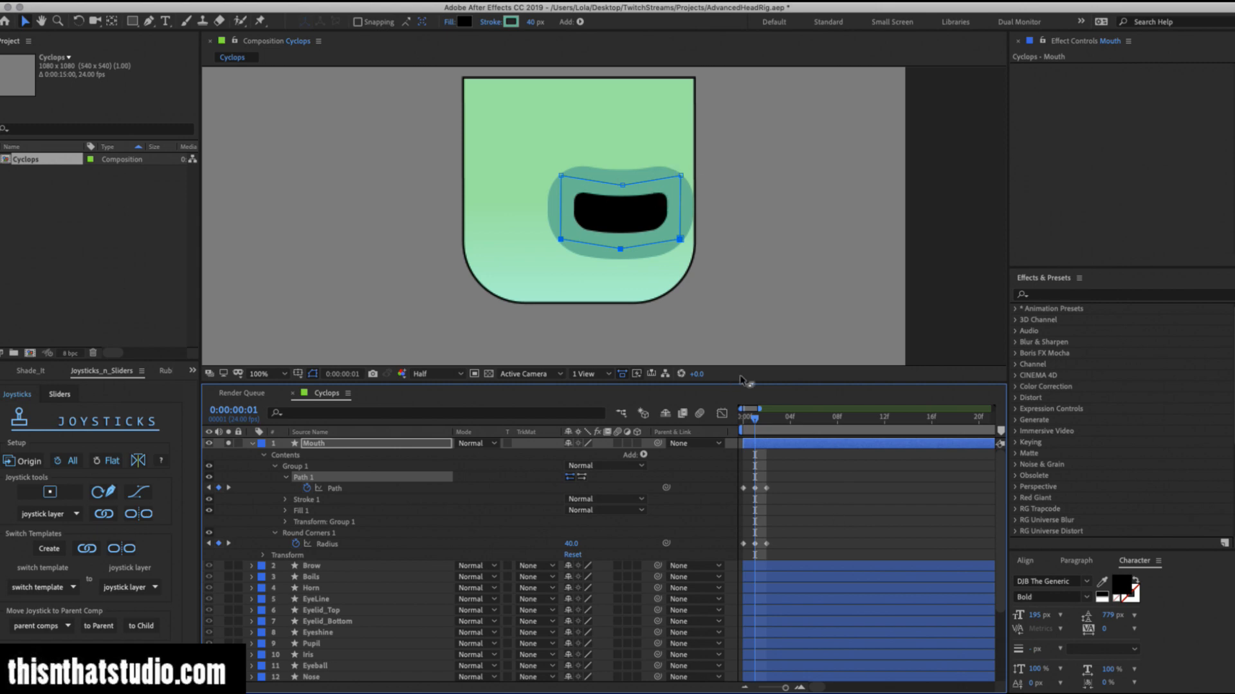
At 0:00:00:02, lower the Mouth path's top middle and bottom middle points to curve the wide-open mouth.
left_click(767, 419)
mouse_move(766, 420)
left_mouse_down()
mouse_move(736, 424)
mouse_move(766, 420)
left_mouse_up()
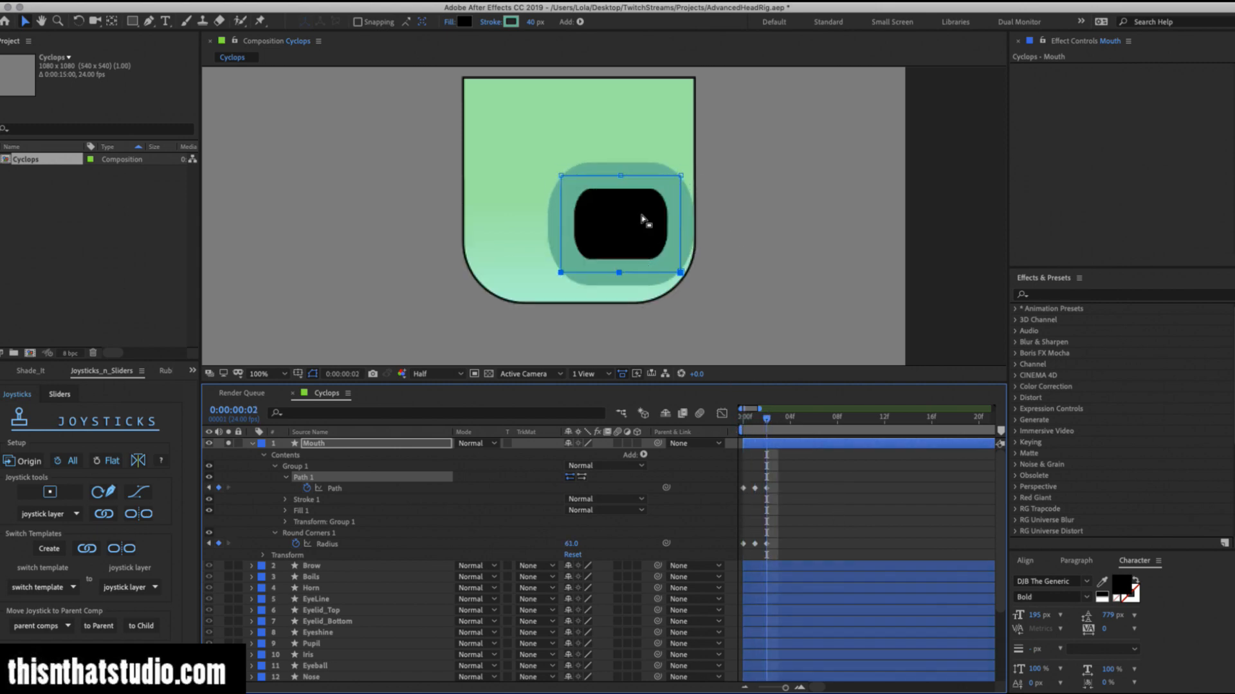
left_click_drag(622, 173, 621, 185)
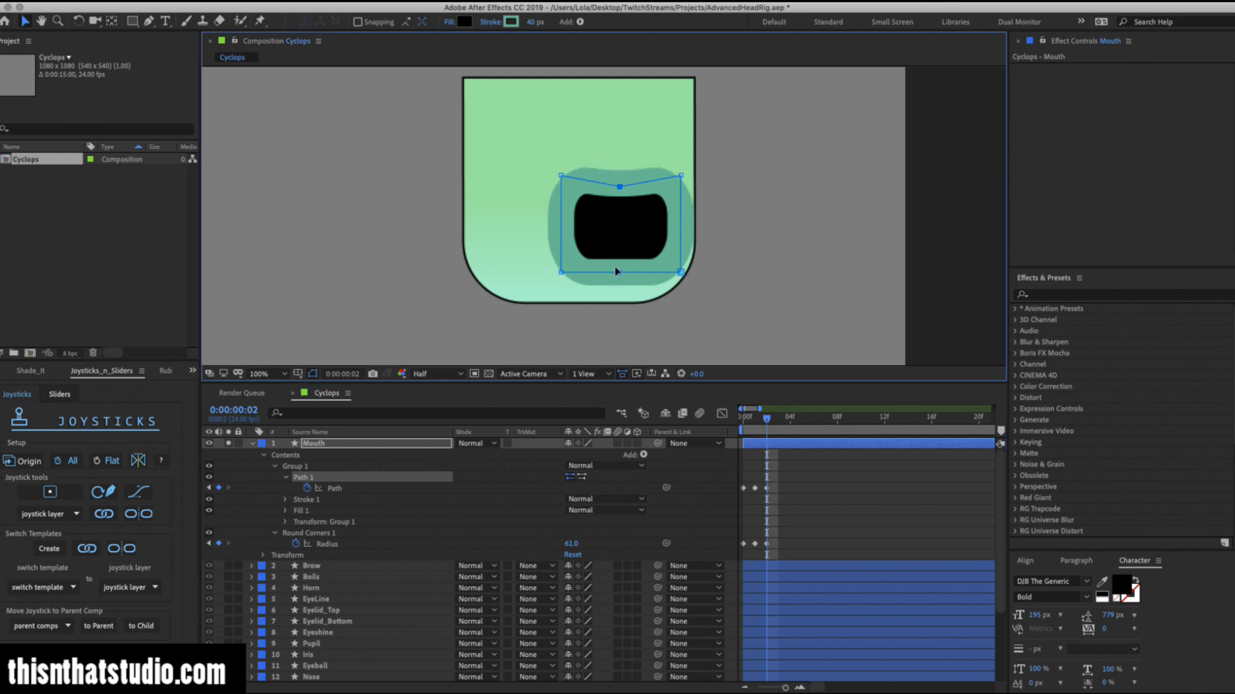
left_click_drag(615, 270, 620, 286)
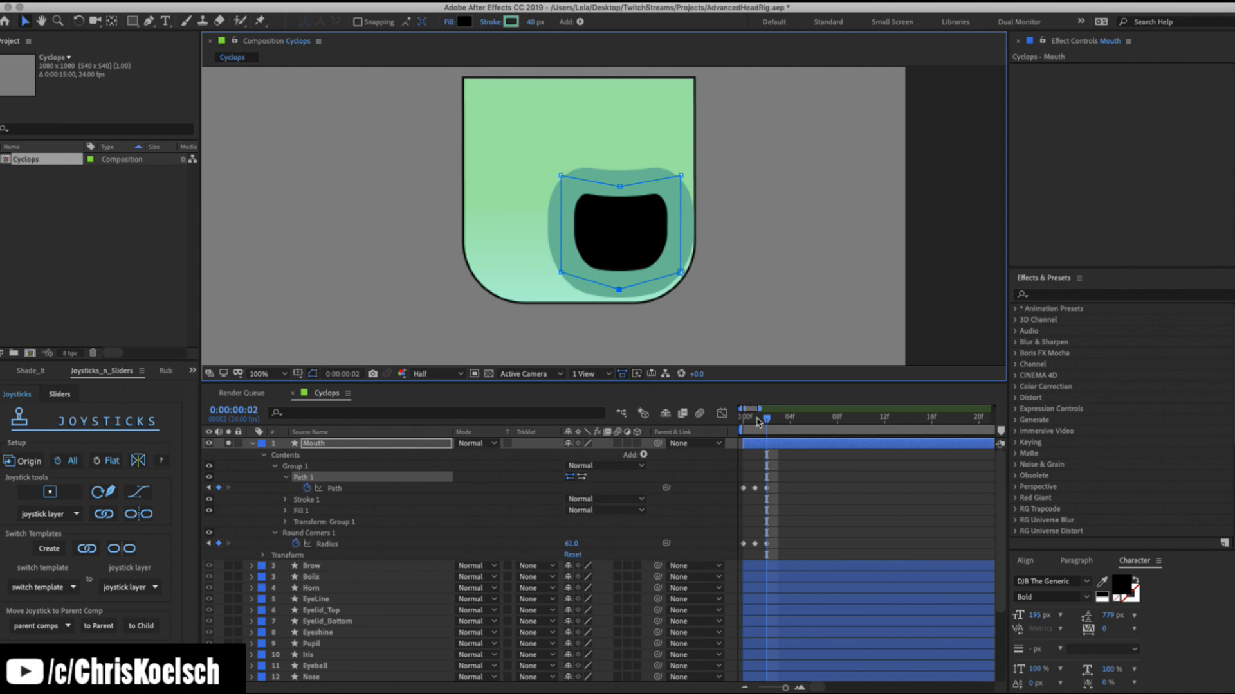
Lower the Jaw path's side and bottom points slightly at 0:00:00:01 and compare with the first frame.
left_click(756, 421)
scroll(797, 656, "down", 5)
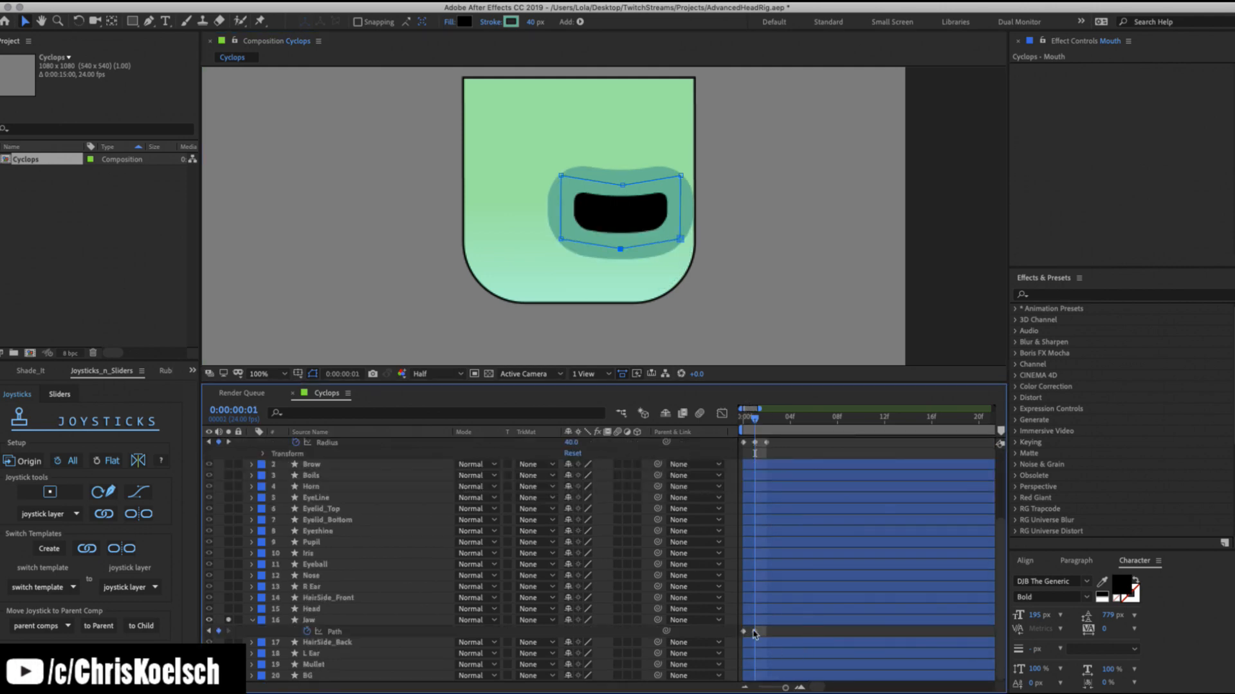
left_click(756, 634)
left_click_drag(714, 236, 441, 332)
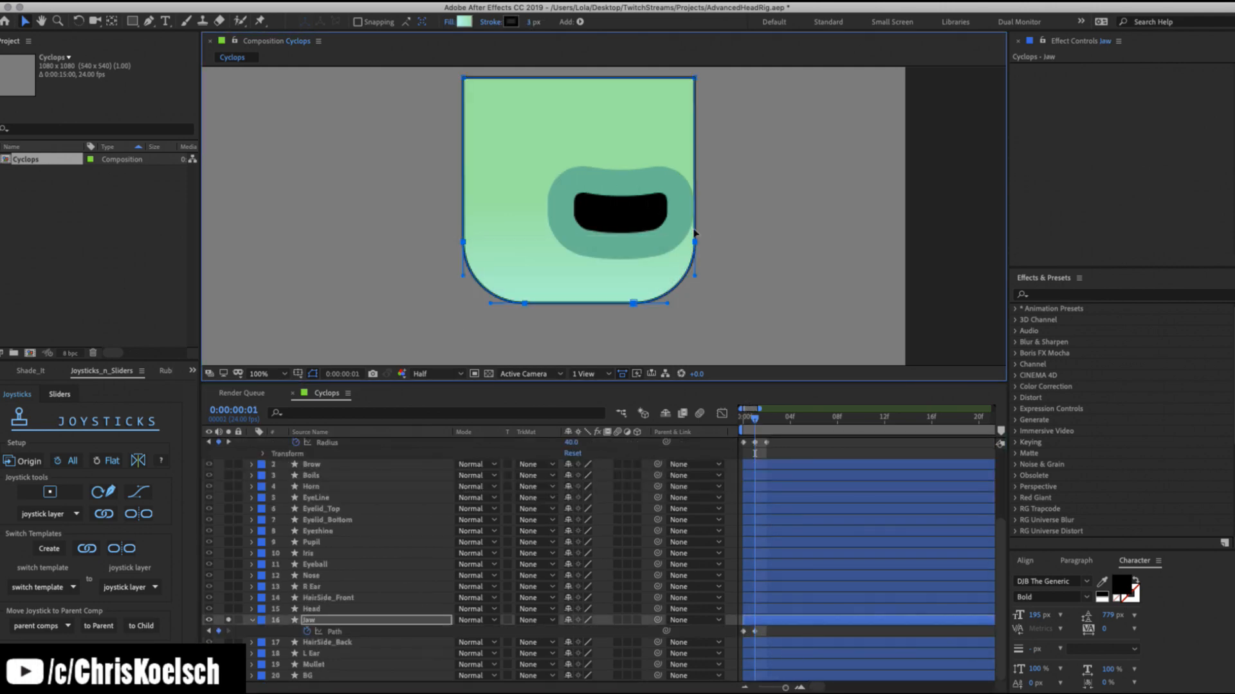
left_click_drag(698, 233, 696, 243)
key("Page_Up")
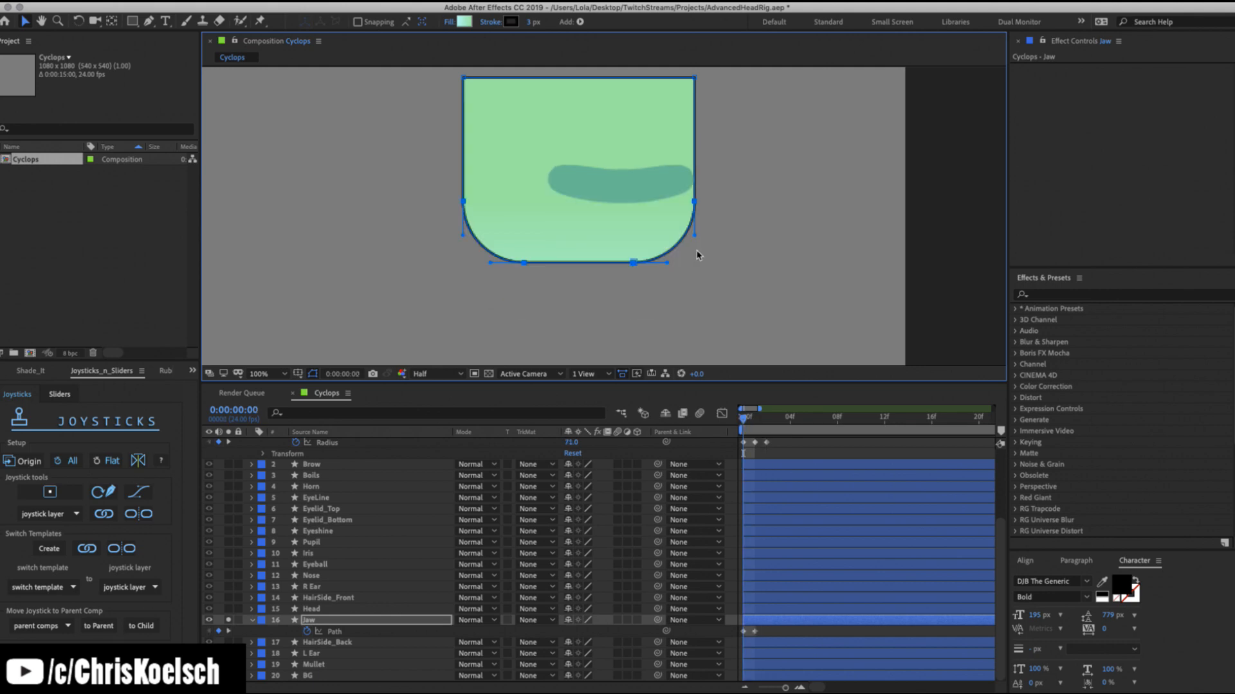
At 0:00:00:02, lower the Jaw path's side and bottom points further to fit below the wide-open mouth.
key("Page_Down")
key("Page_Down")
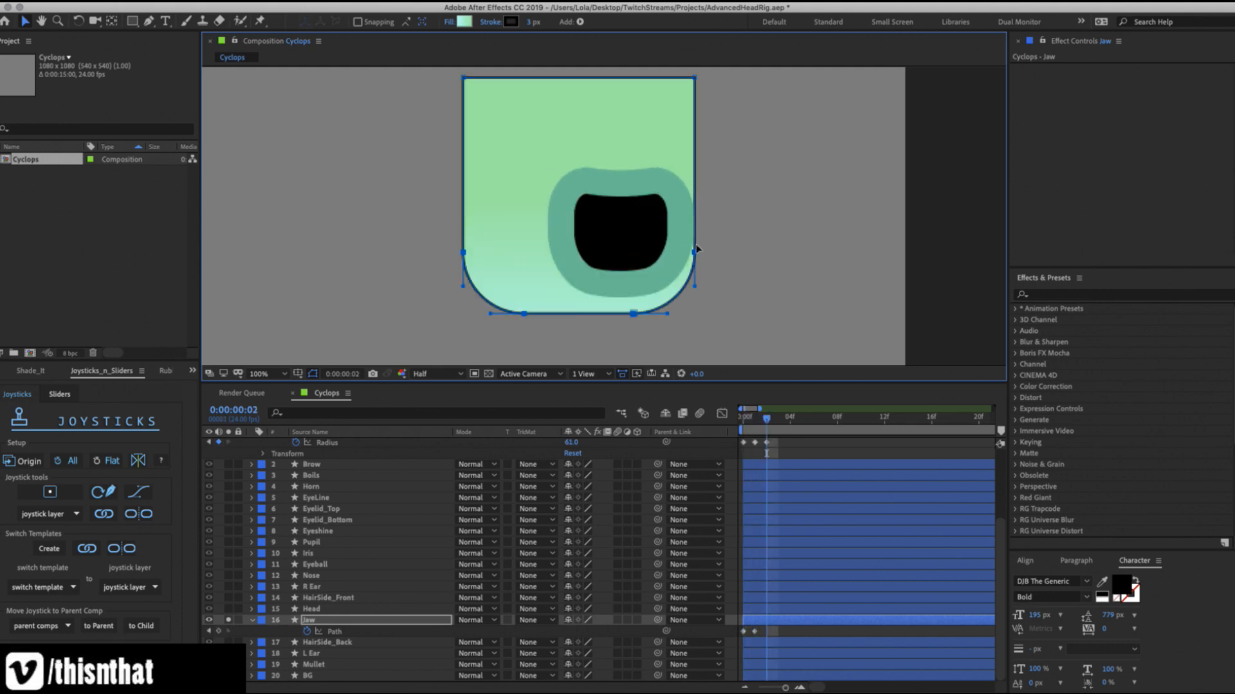
left_click_drag(694, 249, 696, 281)
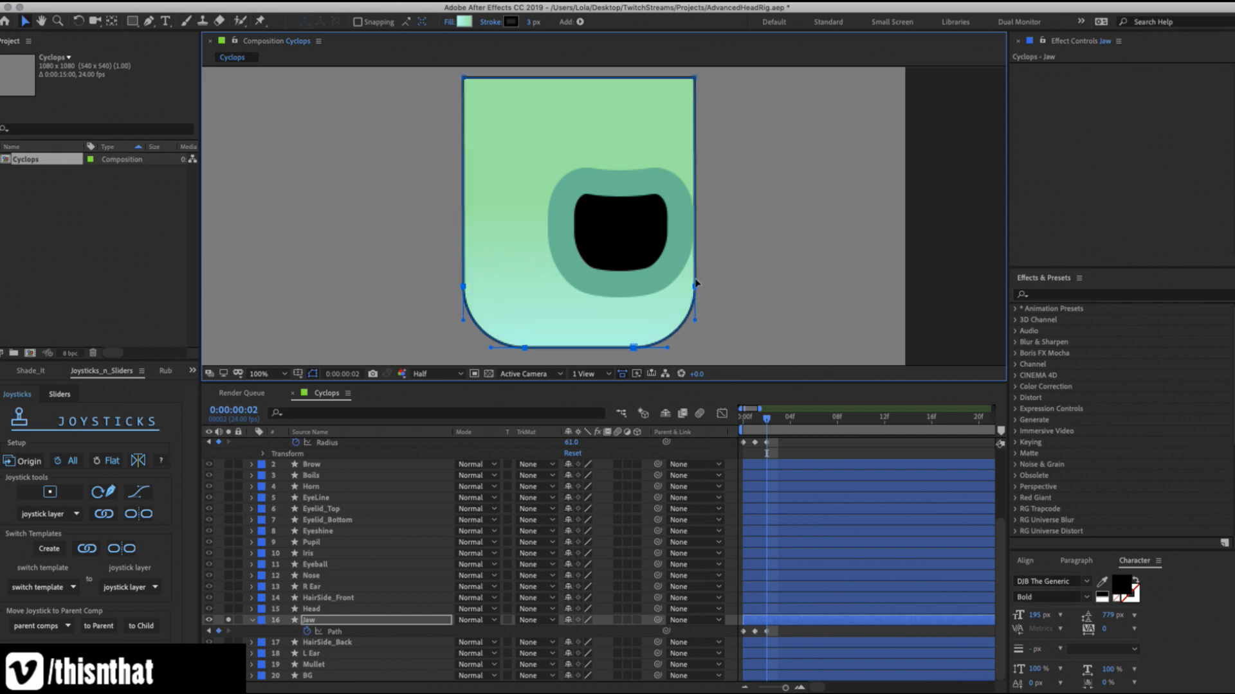
Turn off Solo for the Jaw and Mouth layers and fit the composition in view to check the full head.
left_click(230, 620)
scroll(231, 489, "up", 4)
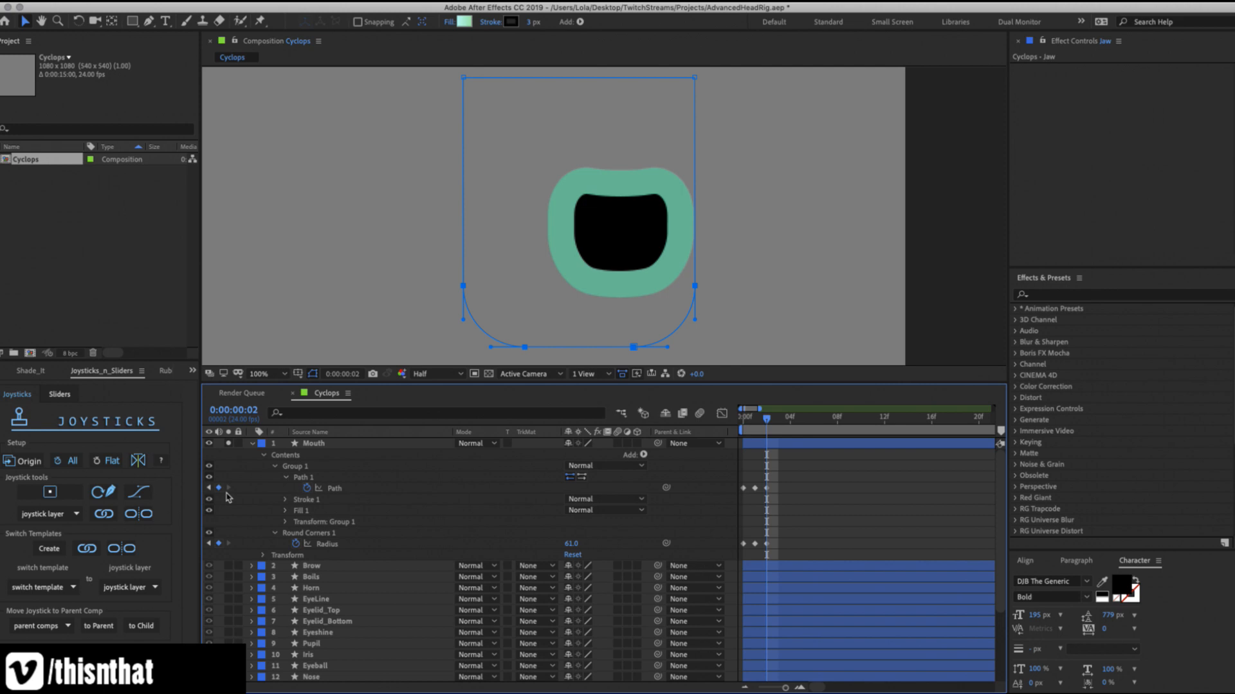
left_click(229, 444)
scroll(675, 223, "down", 2)
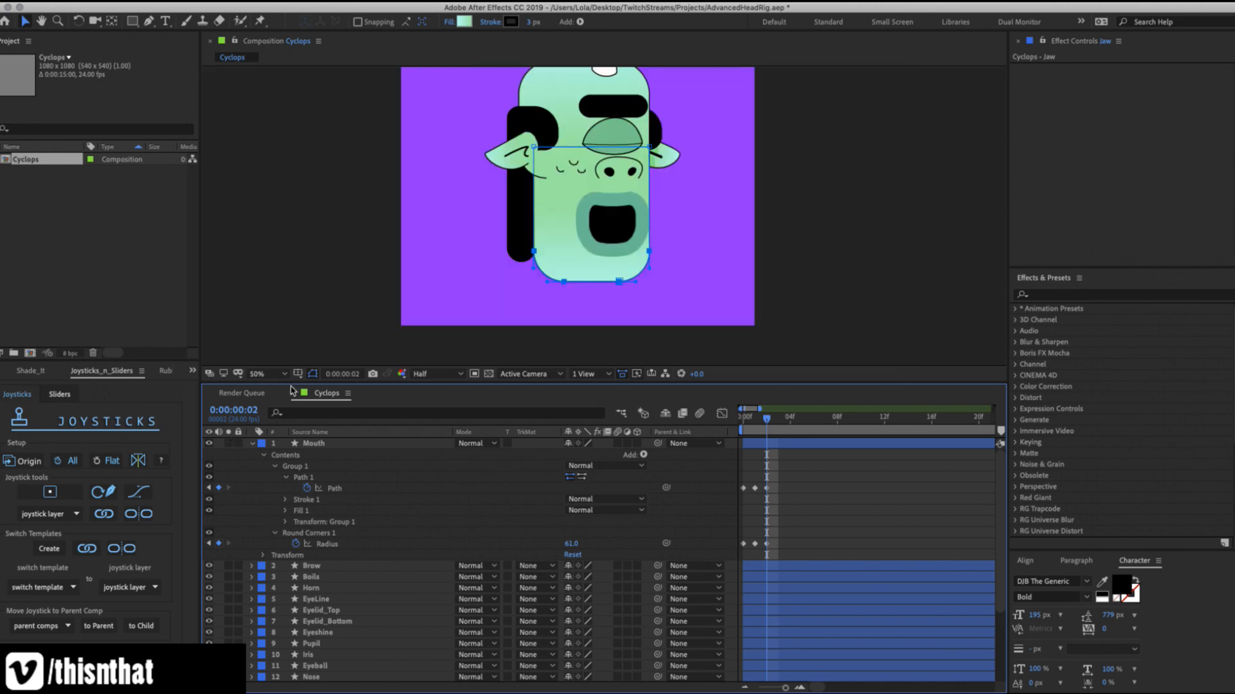
left_click(264, 374)
left_click(264, 386)
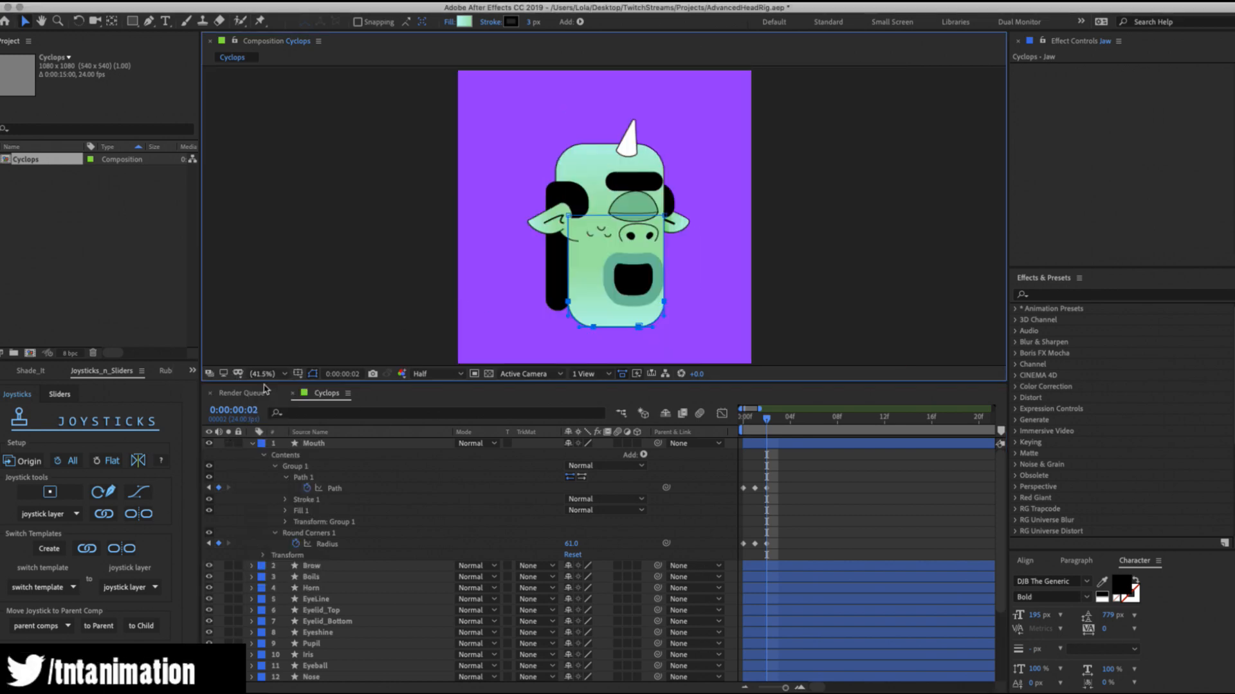
mouse_move(765, 426)
left_mouse_down()
mouse_move(738, 432)
mouse_move(766, 428)
left_mouse_up()
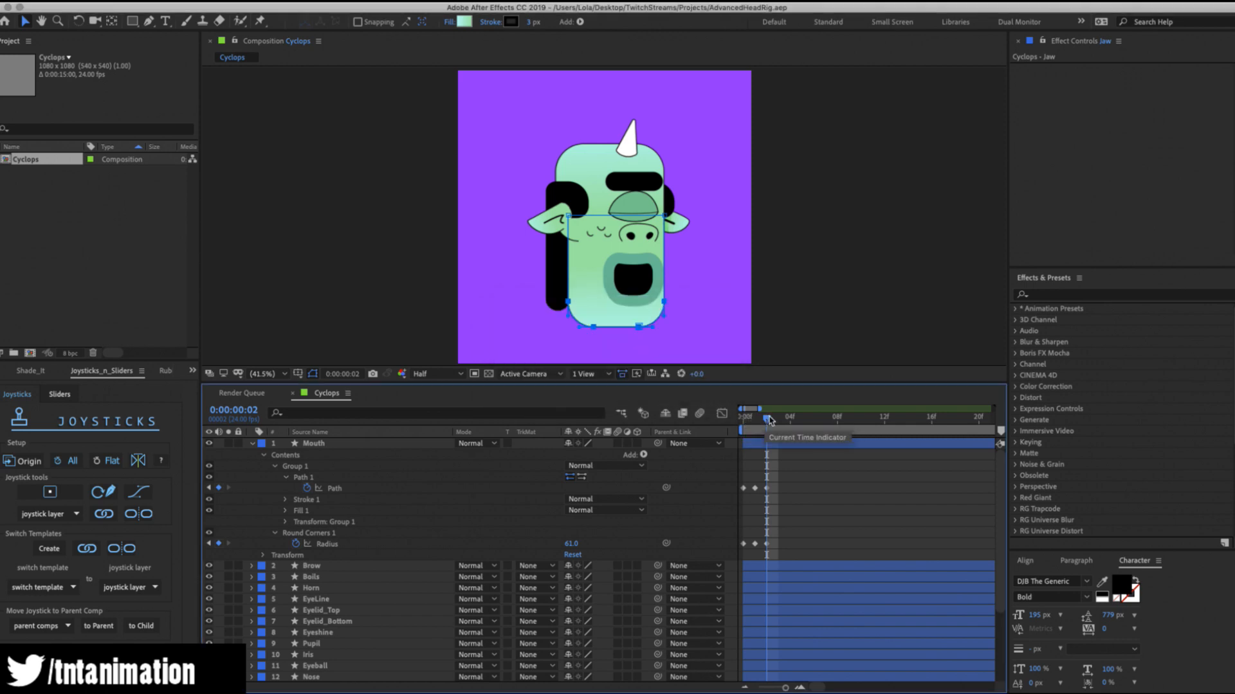
Go to 0:00:00:03 and solo the Jaw and Mouth layers again.
left_click_drag(767, 419, 780, 421)
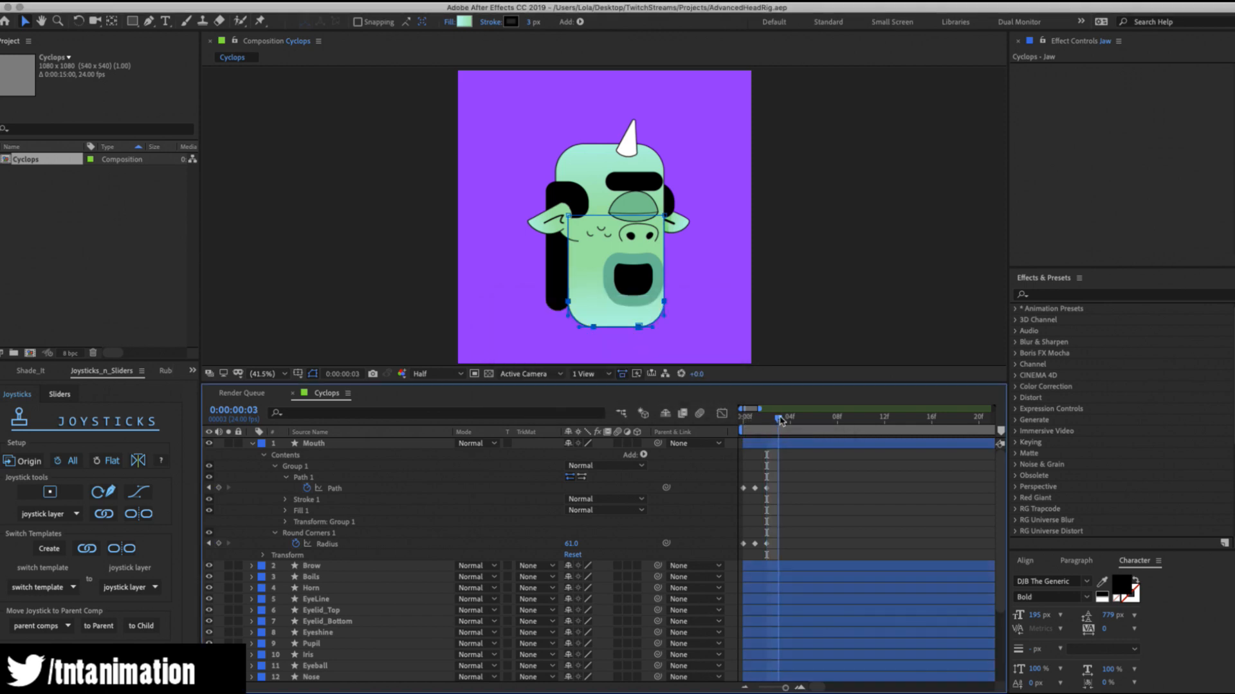
left_click(312, 443)
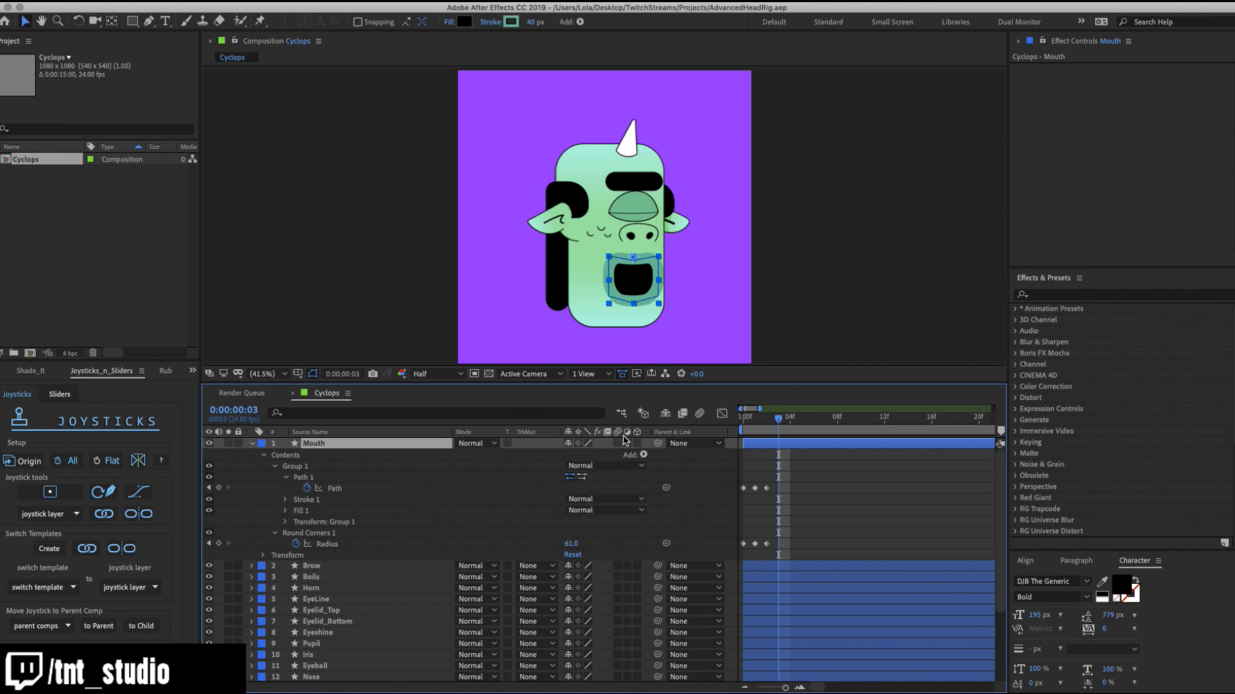
scroll(289, 466, "down", 5)
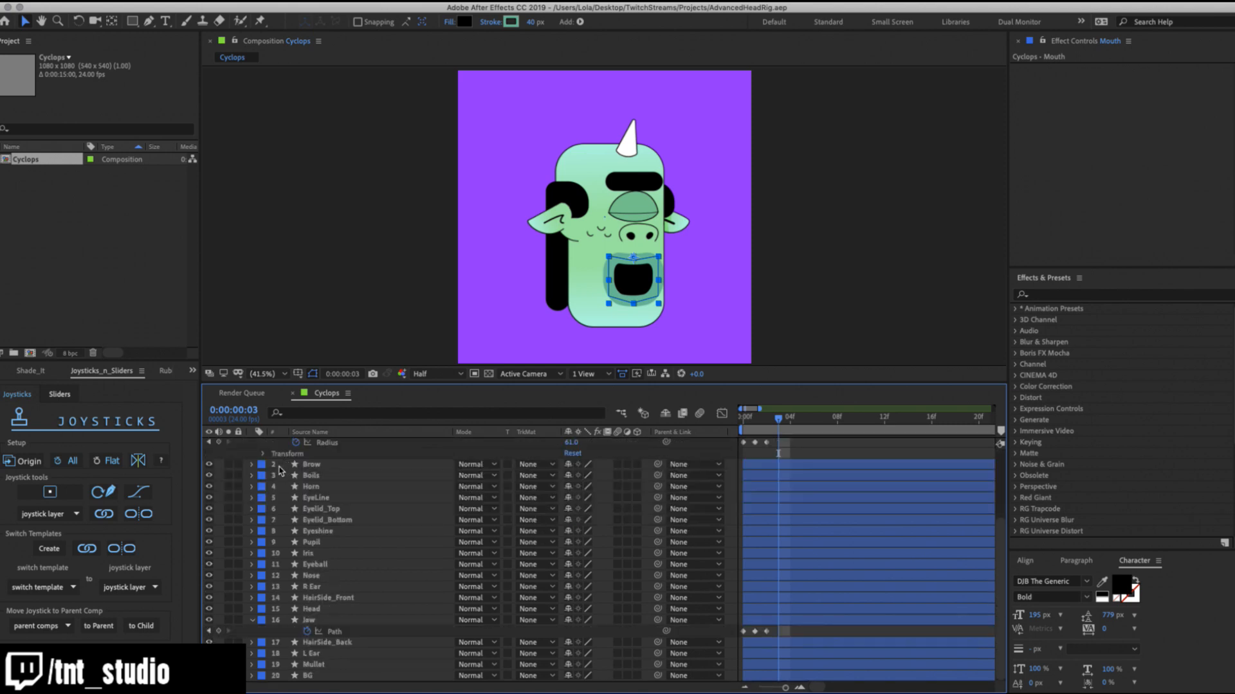
left_click(228, 619)
scroll(241, 527, "up", 5)
left_click(228, 444)
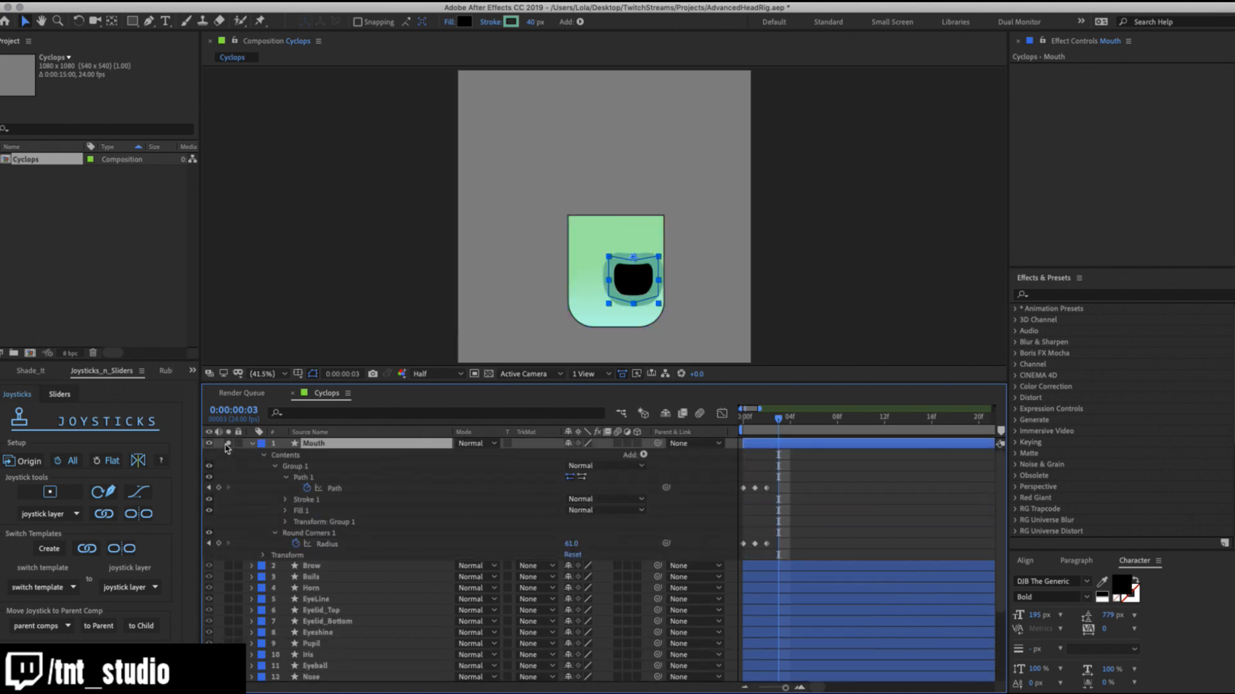
Copy the Mouth's Path and Radius keyframes from 0:00:00:01 and paste them at 0:00:00:03.
left_click_drag(771, 480, 749, 563)
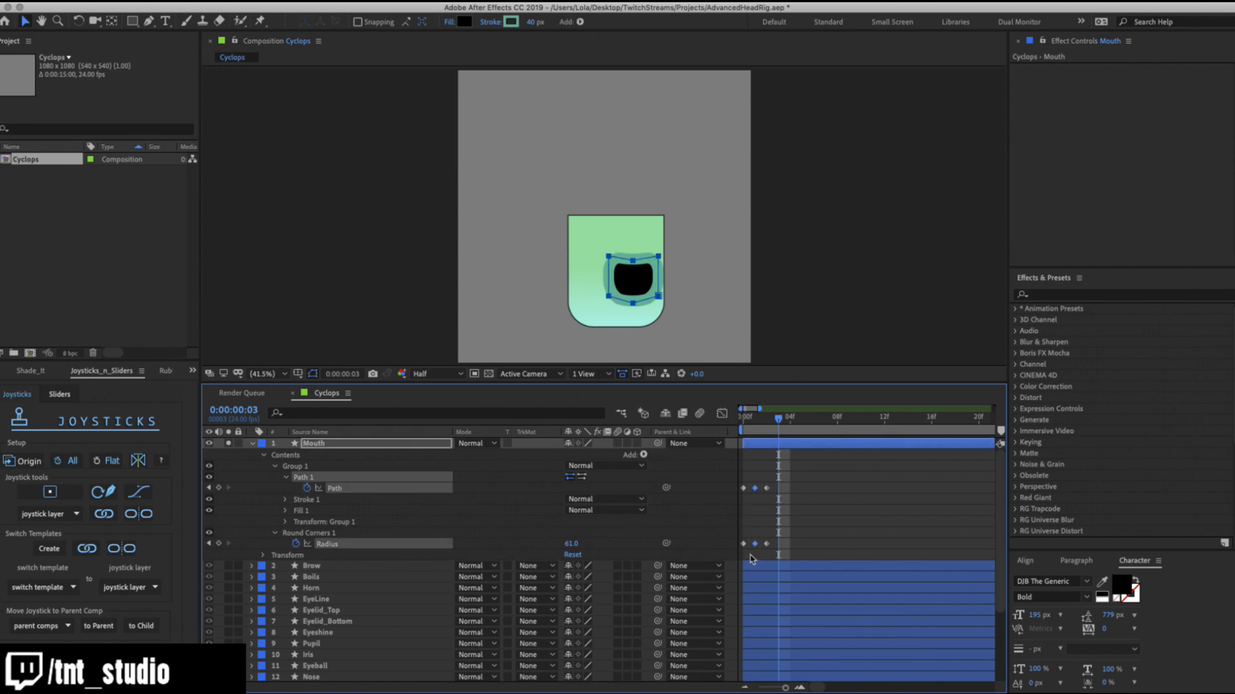
key("ctrl+c")
key("ctrl+v")
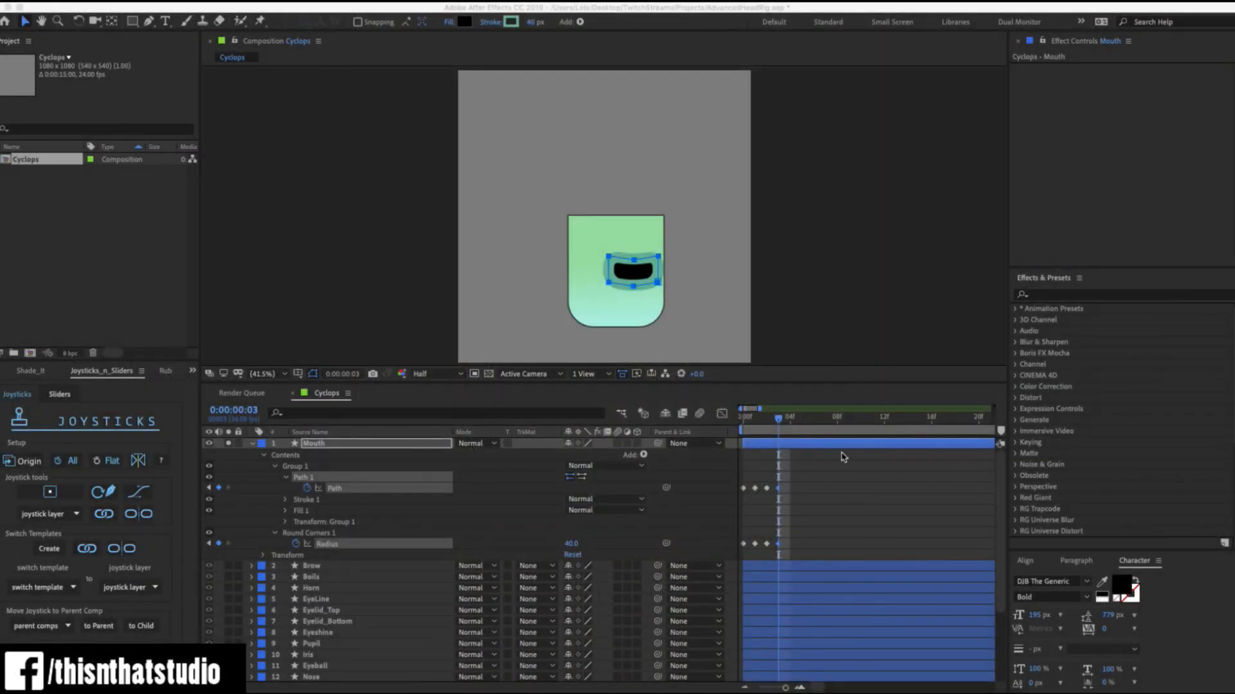
left_click(628, 284)
key("z")
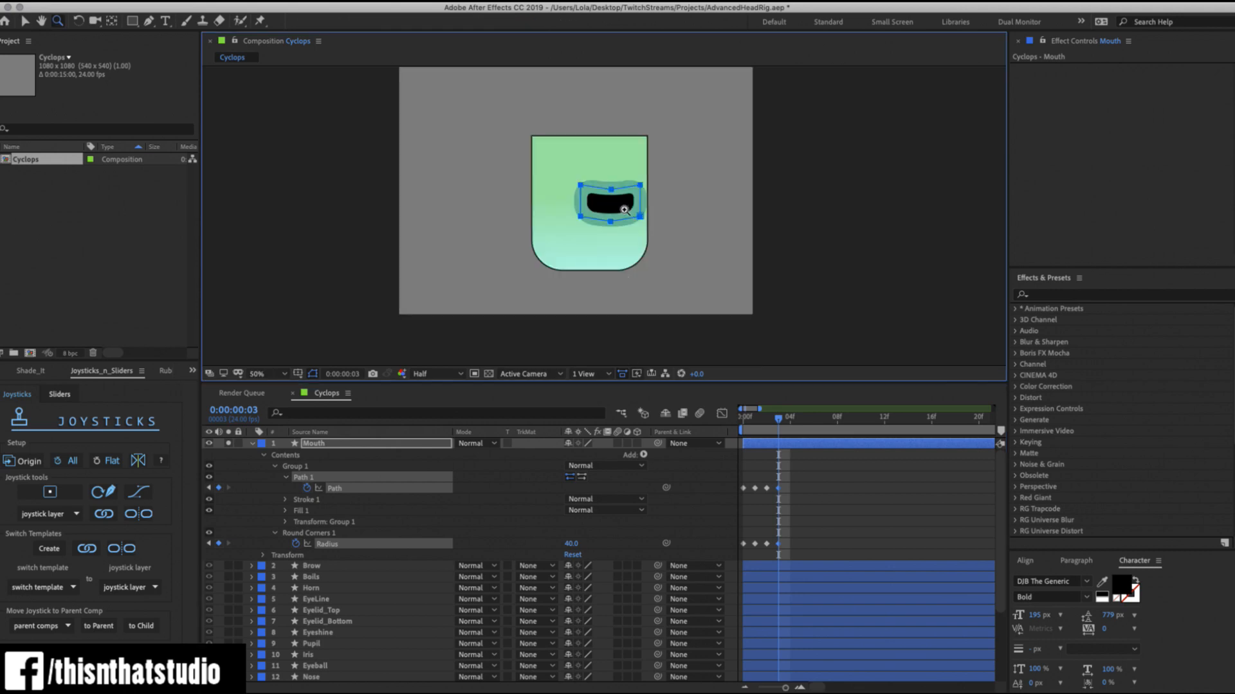
Copy the Jaw's Path keyframe from 0:00:00:01 and paste it at 0:00:00:03.
scroll(673, 317, "up", 3)
scroll(763, 565, "down", 5)
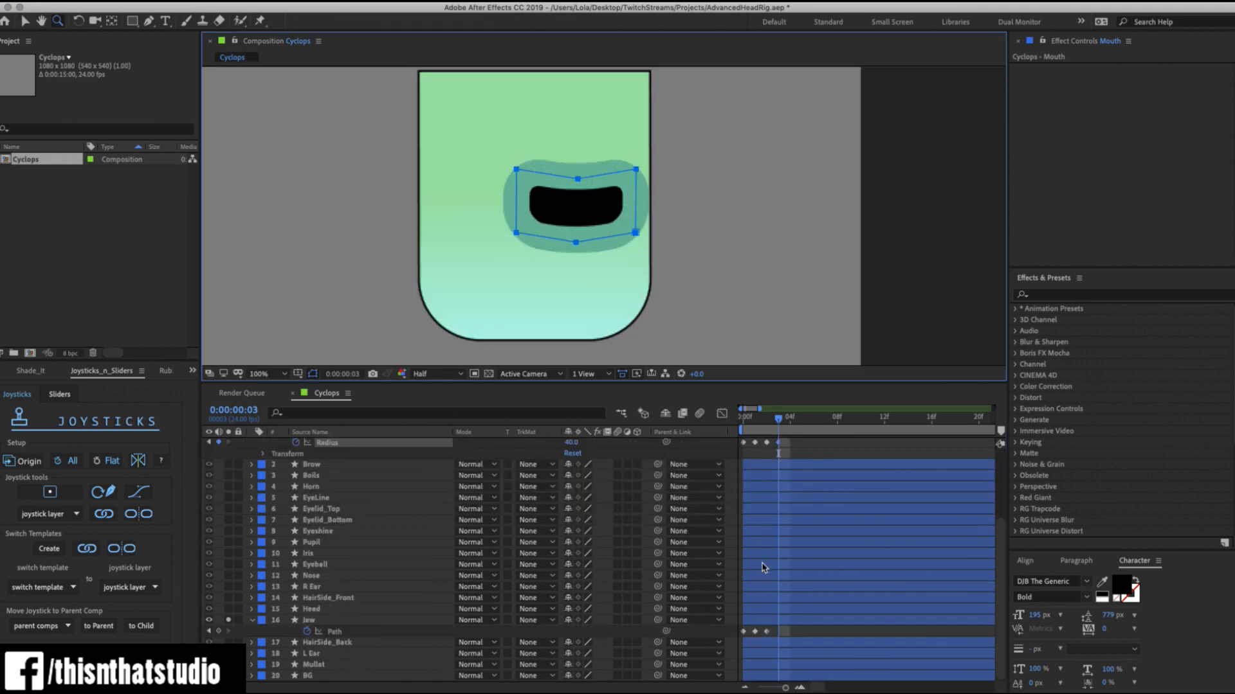
left_click(756, 632)
key("super+c")
key("super+v")
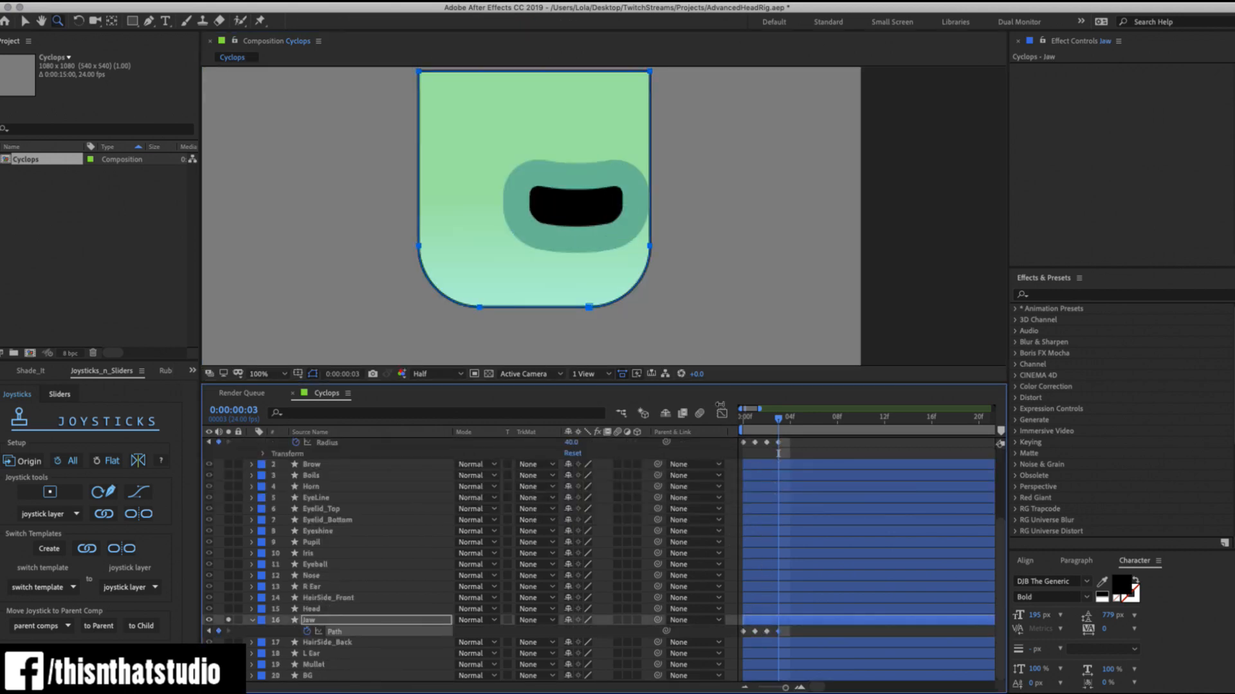
At 0:00:00:03, move the Jaw path's side and bottom points down slightly and save the project.
key("v")
left_click_drag(650, 245, 373, 335)
key("super+z")
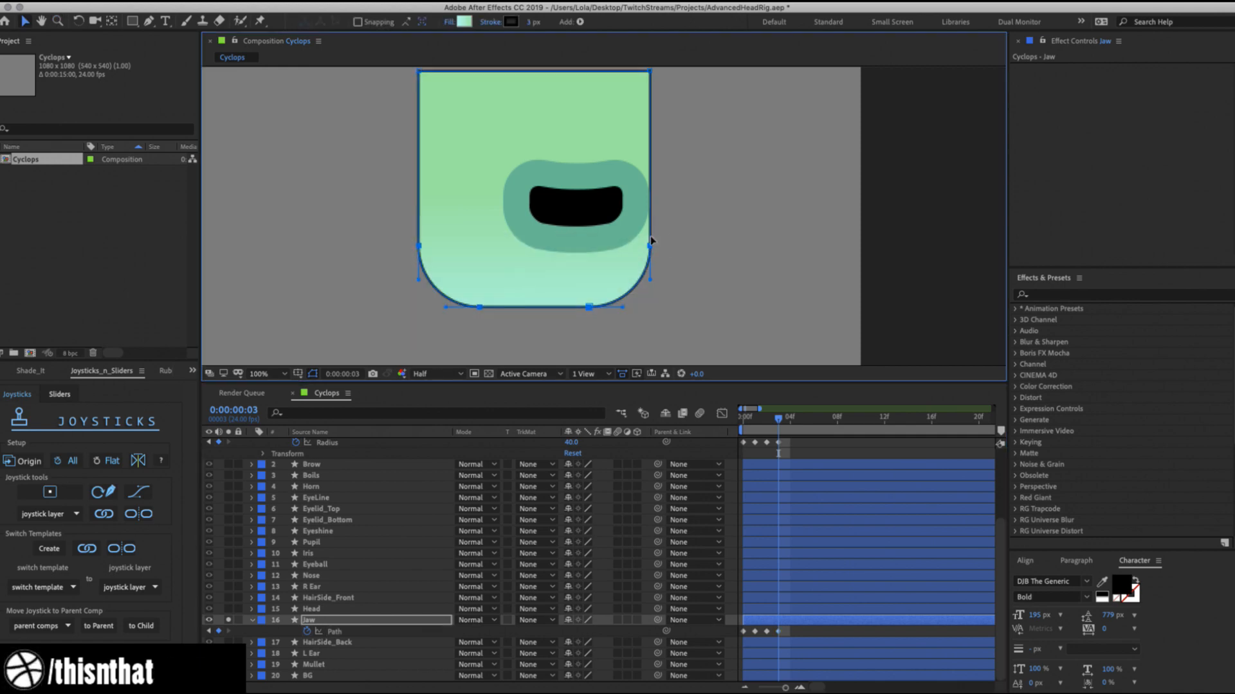
left_click_drag(651, 236, 652, 252)
key("super+s")
At 0:00:00:03, lower the Mouth path's three bottom points slightly to open the mouth further.
scroll(824, 527, "up", 5)
left_click_drag(795, 482, 774, 557)
left_click_drag(635, 232, 514, 248)
key("super+z")
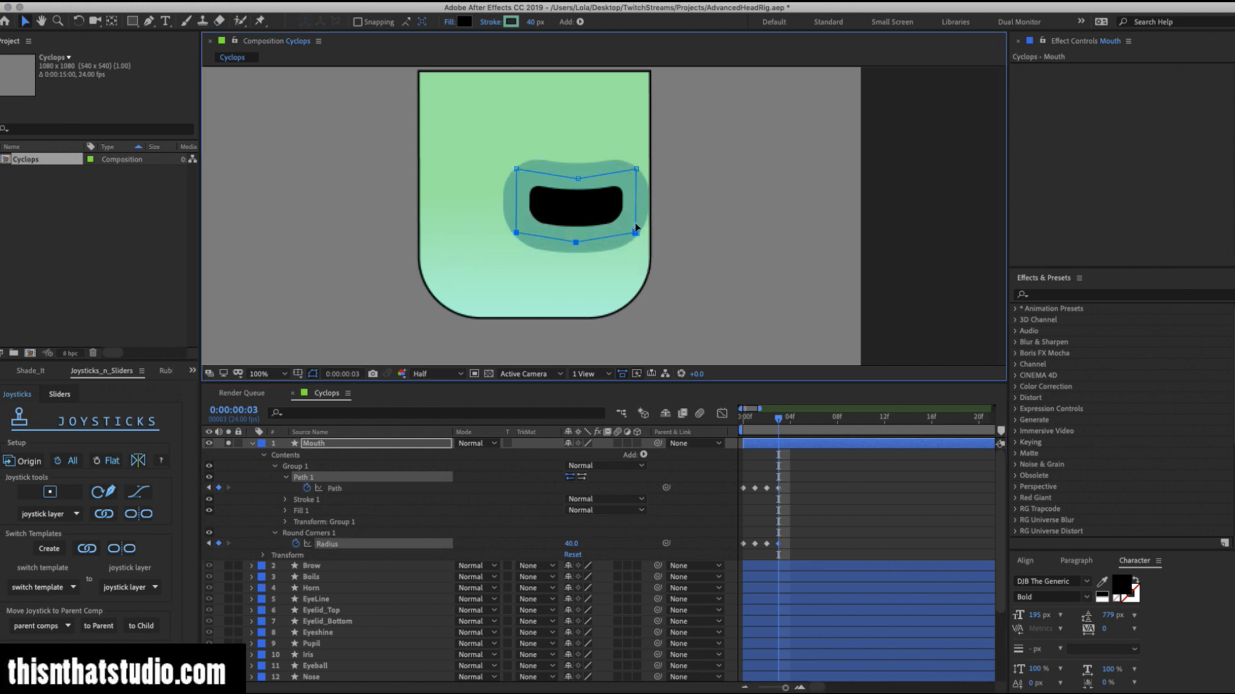
left_click_drag(635, 228, 635, 239)
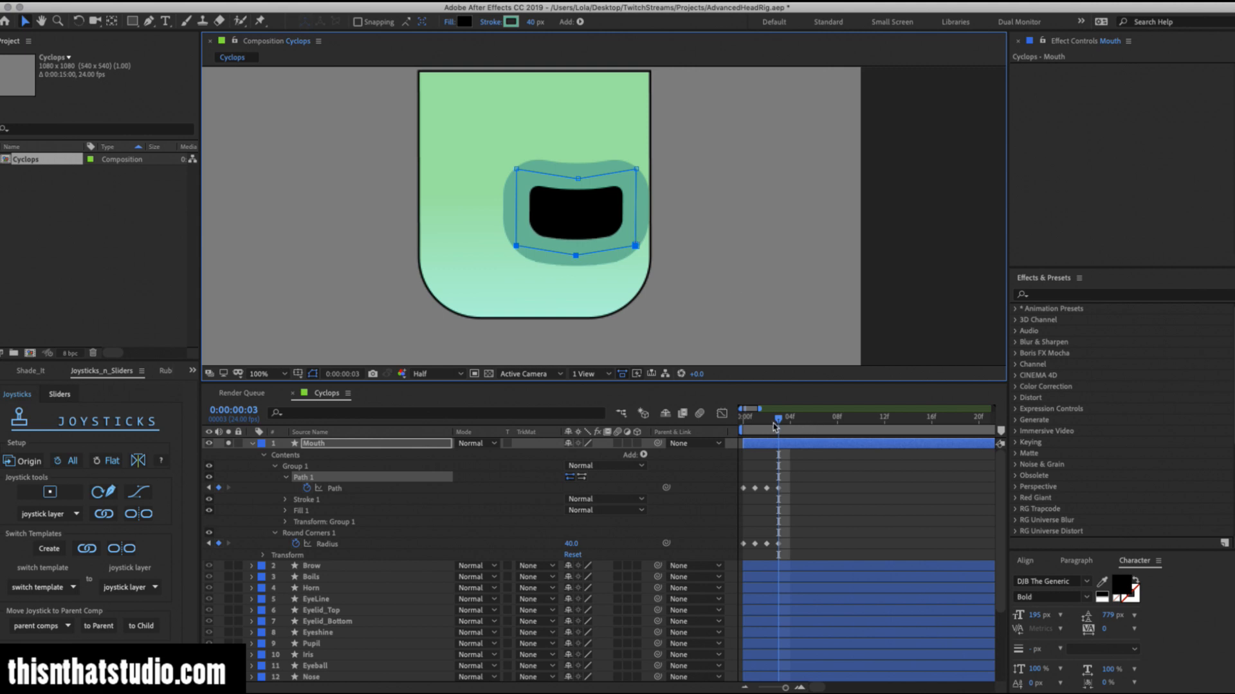
Copy the Mouth's Path and Radius keyframes and the Jaw's Path keyframe from 0:00:00:00 to 0:00:00:04.
left_click_drag(780, 422, 789, 419)
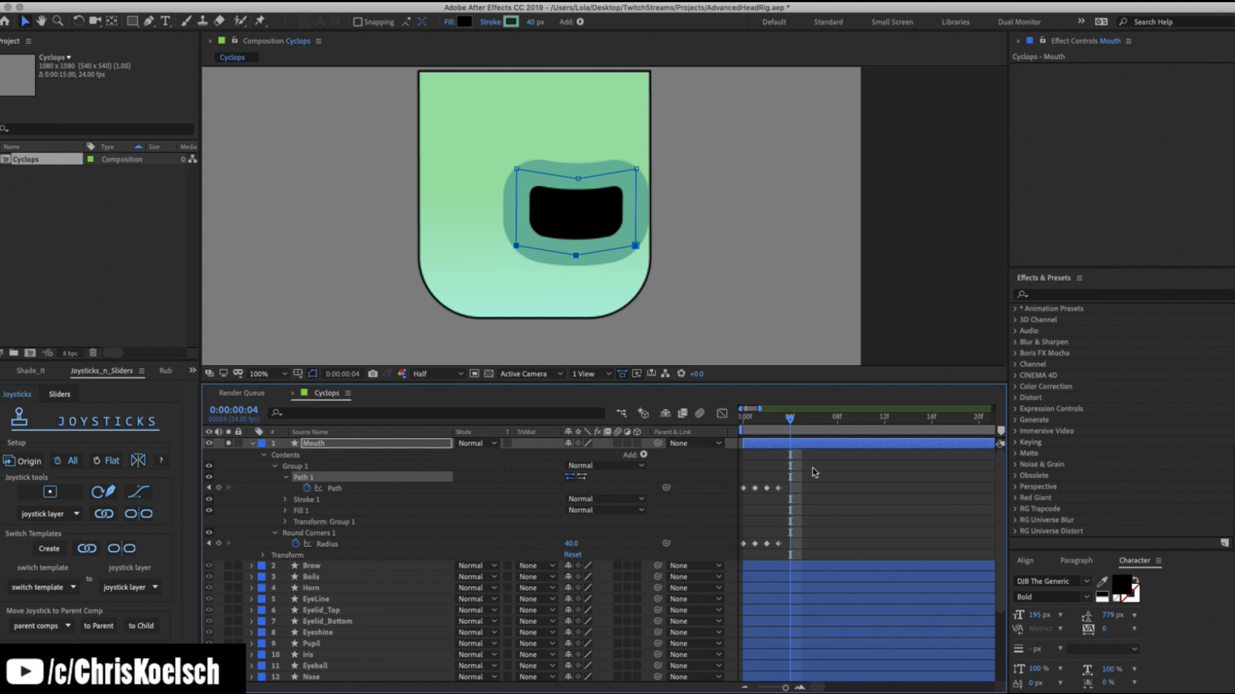
left_click_drag(750, 476, 734, 549)
key("super+c")
key("super+v")
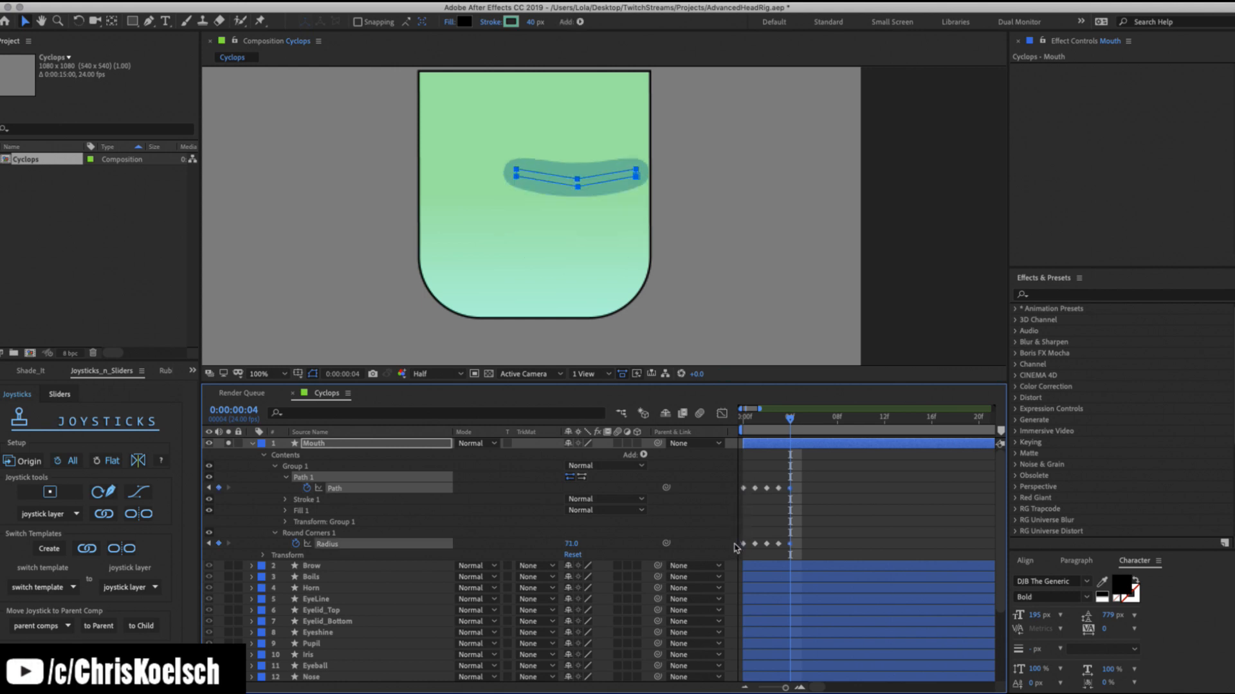
scroll(767, 635, "down", 3)
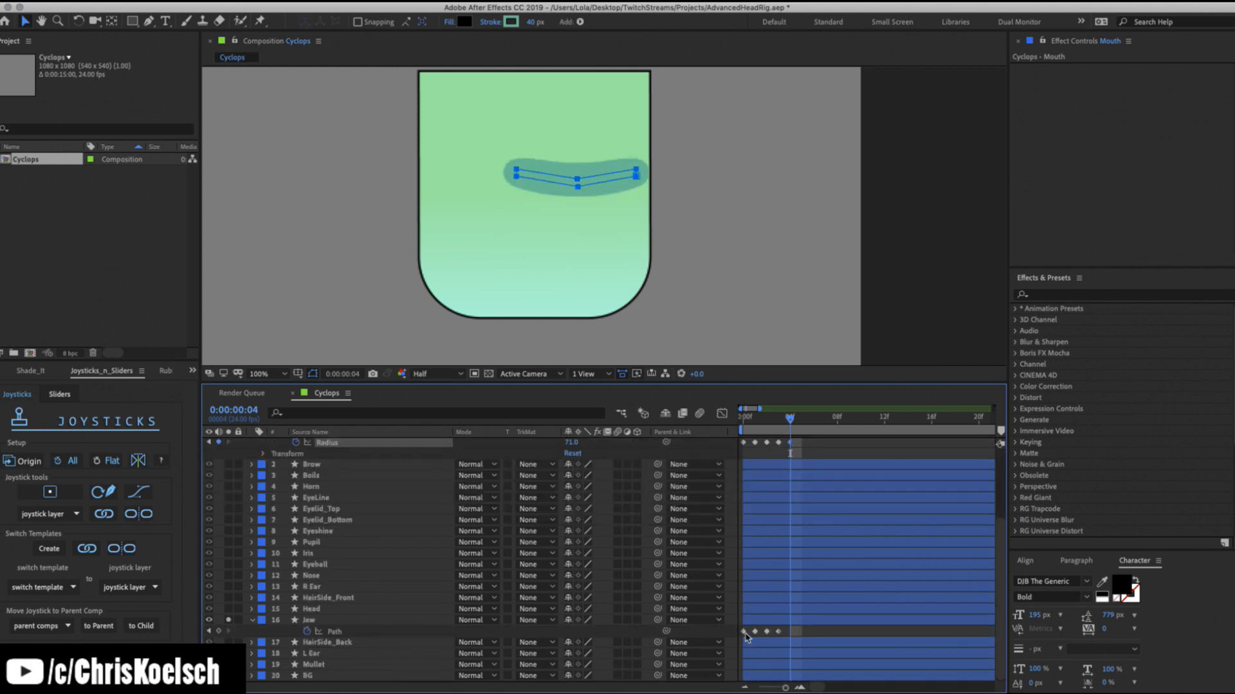
left_click(746, 635)
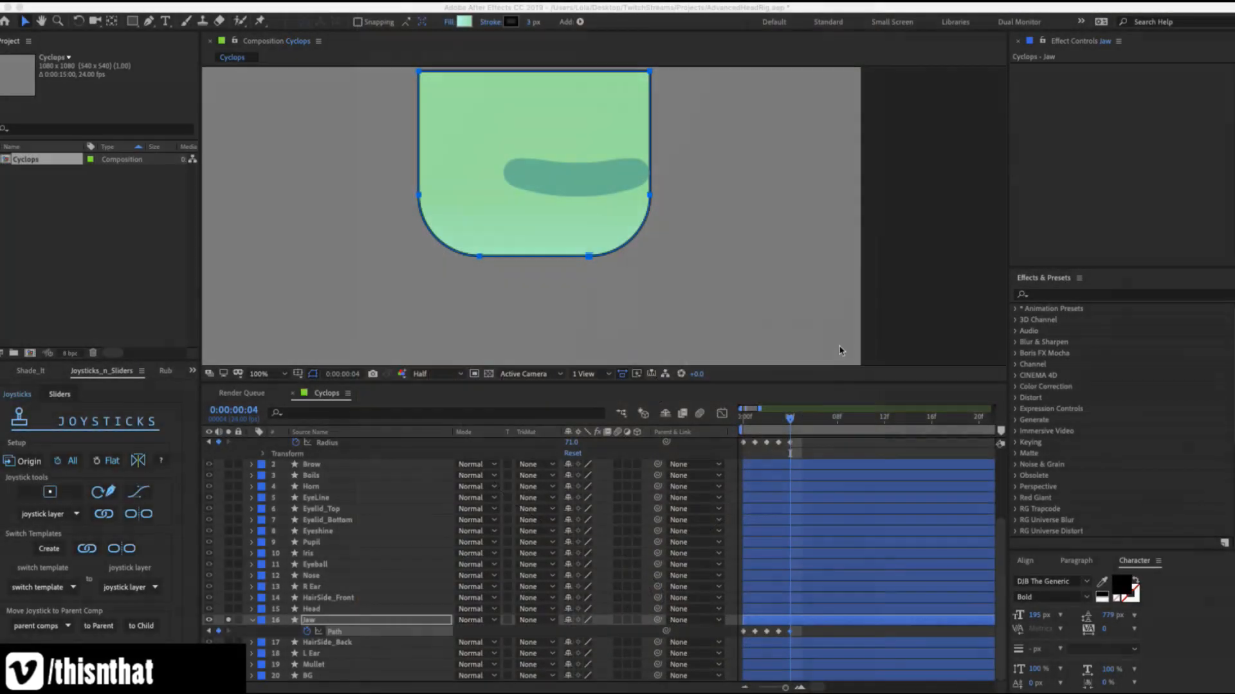
At 0:00:00:04, lower the Mouth path's bottom middle point and pull both left corner points inward.
left_click(804, 446)
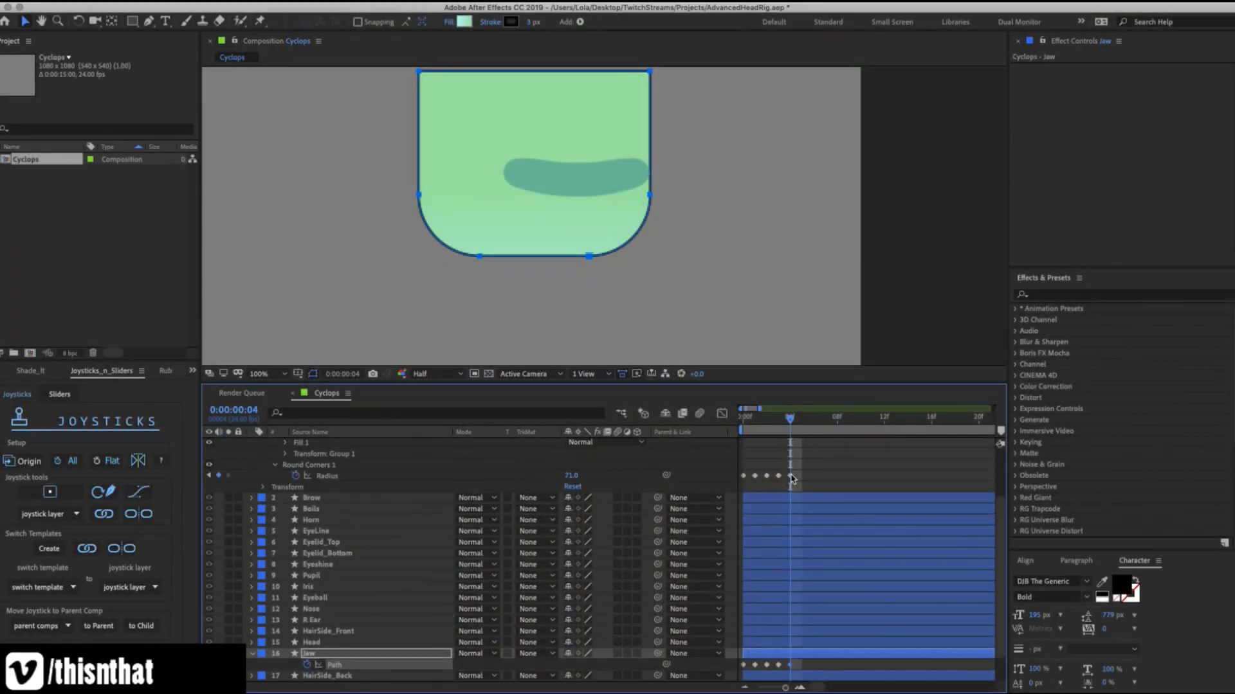
left_click(594, 168)
scroll(841, 463, "up", 1)
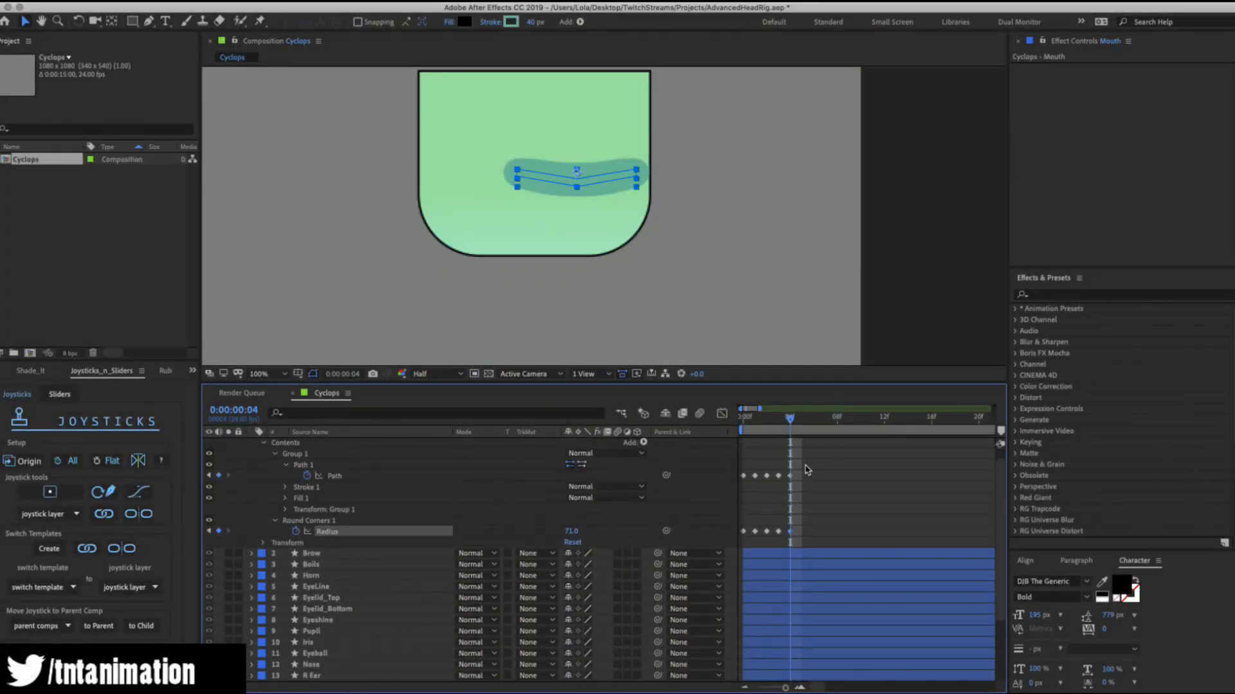
left_click(790, 476)
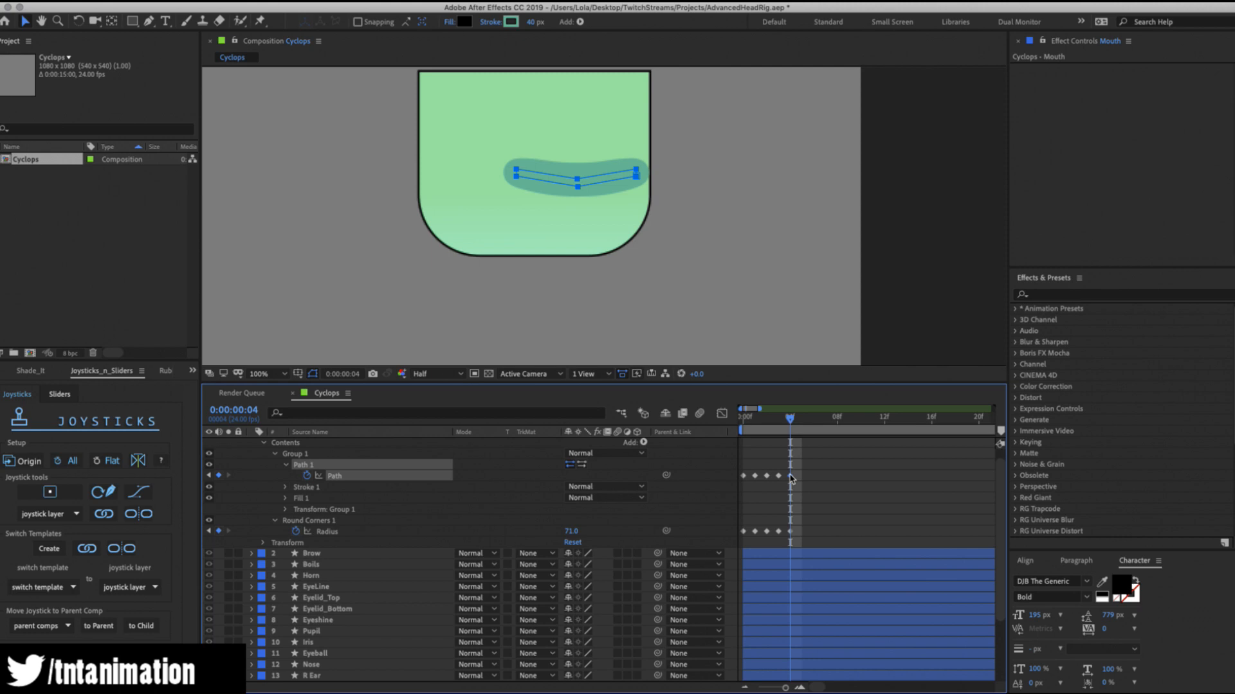
left_click(577, 184)
left_click_drag(578, 183, 578, 222)
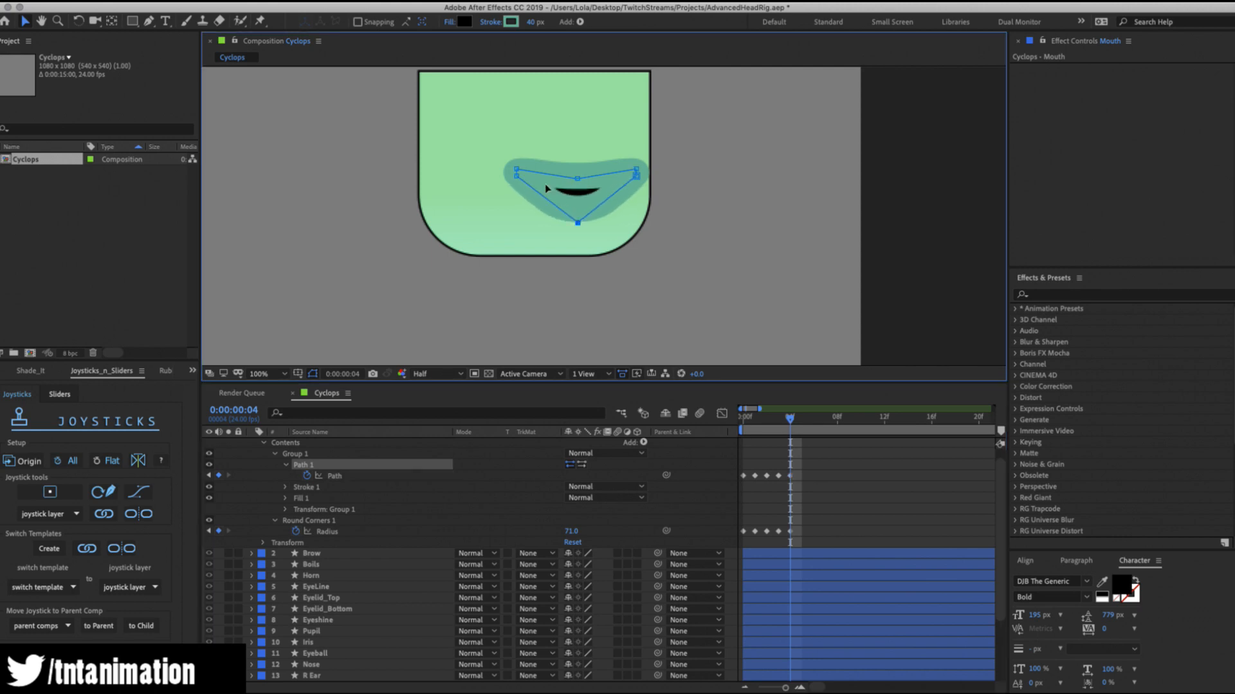
left_click_drag(517, 173, 549, 216)
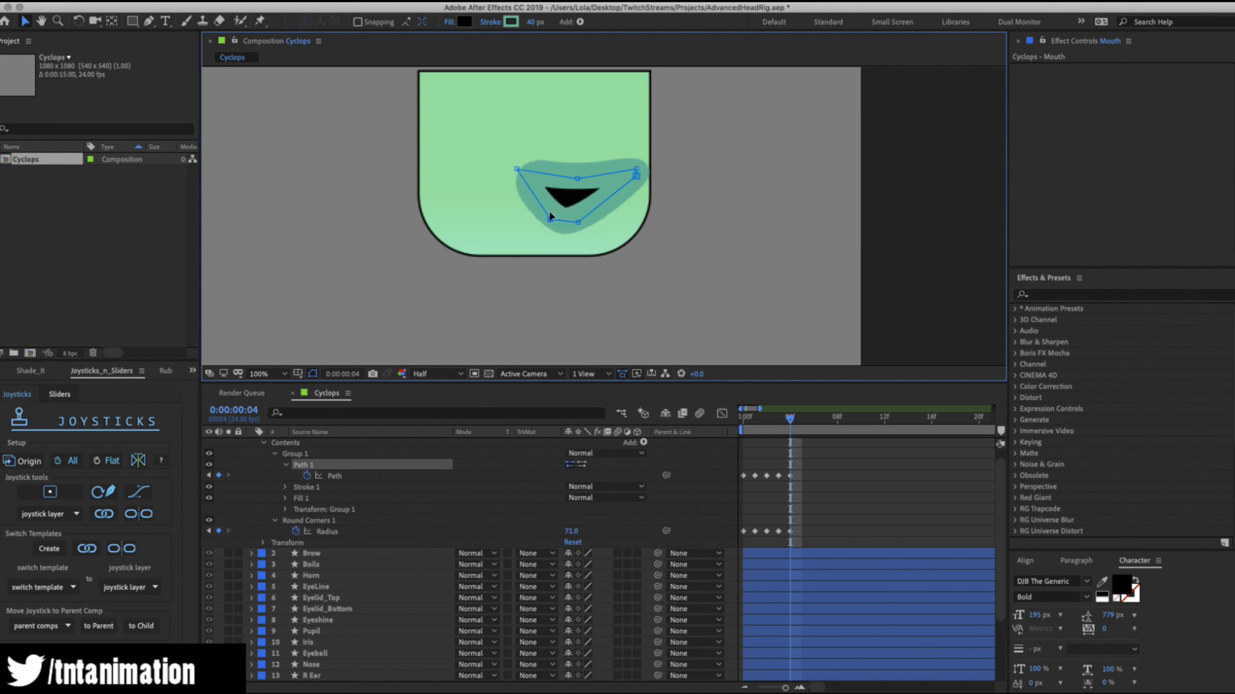
left_click_drag(517, 164, 545, 173)
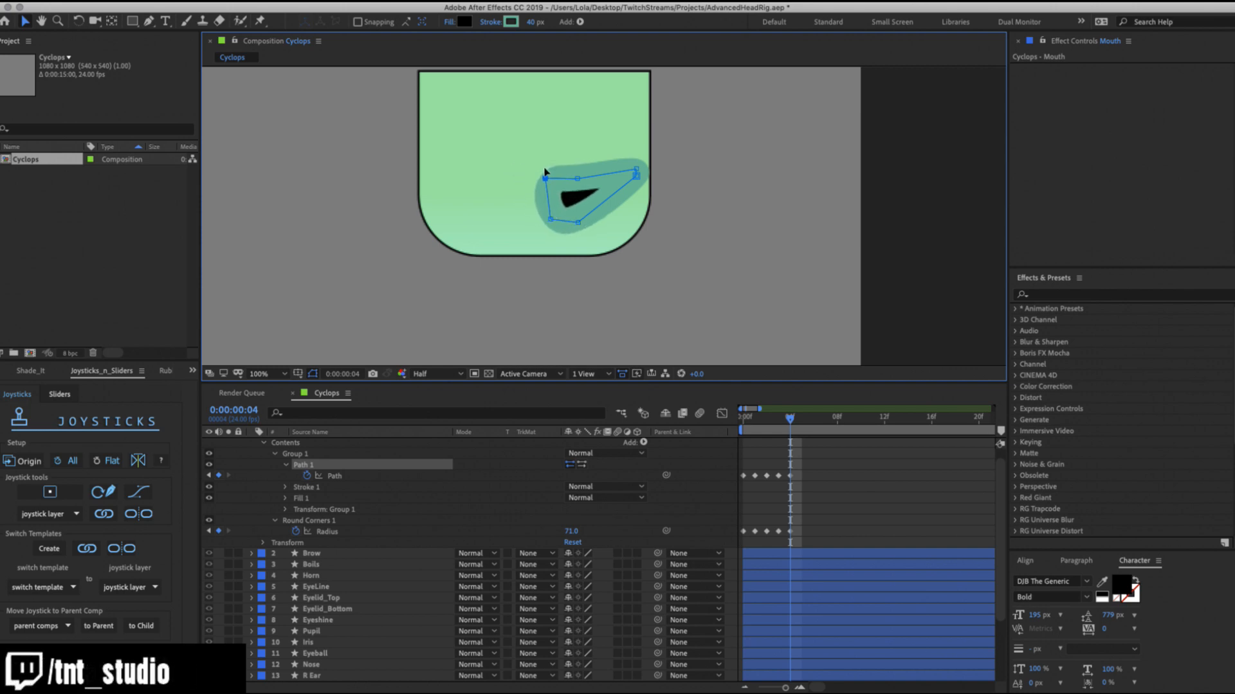
Pull the Mouth path's right corner points inward and extend its bottom and top middle points to form a small oval mouth.
left_click_drag(636, 175, 601, 214)
left_click_drag(633, 167, 554, 173)
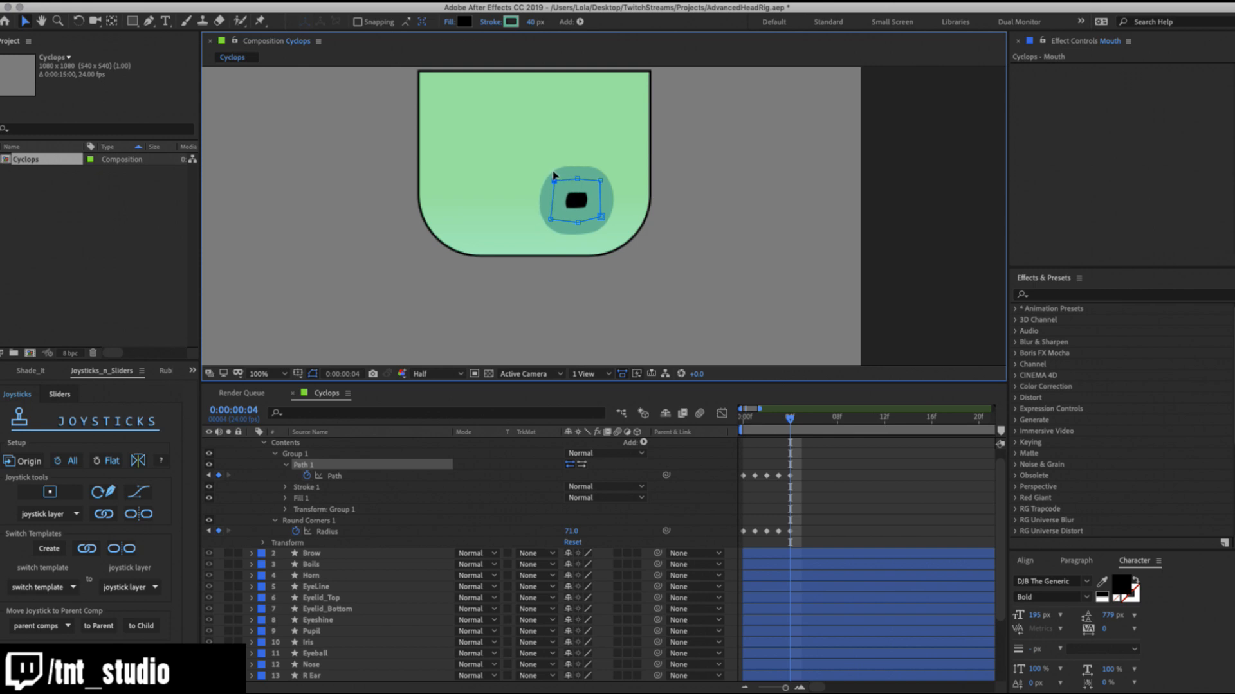
left_click_drag(579, 220, 602, 210)
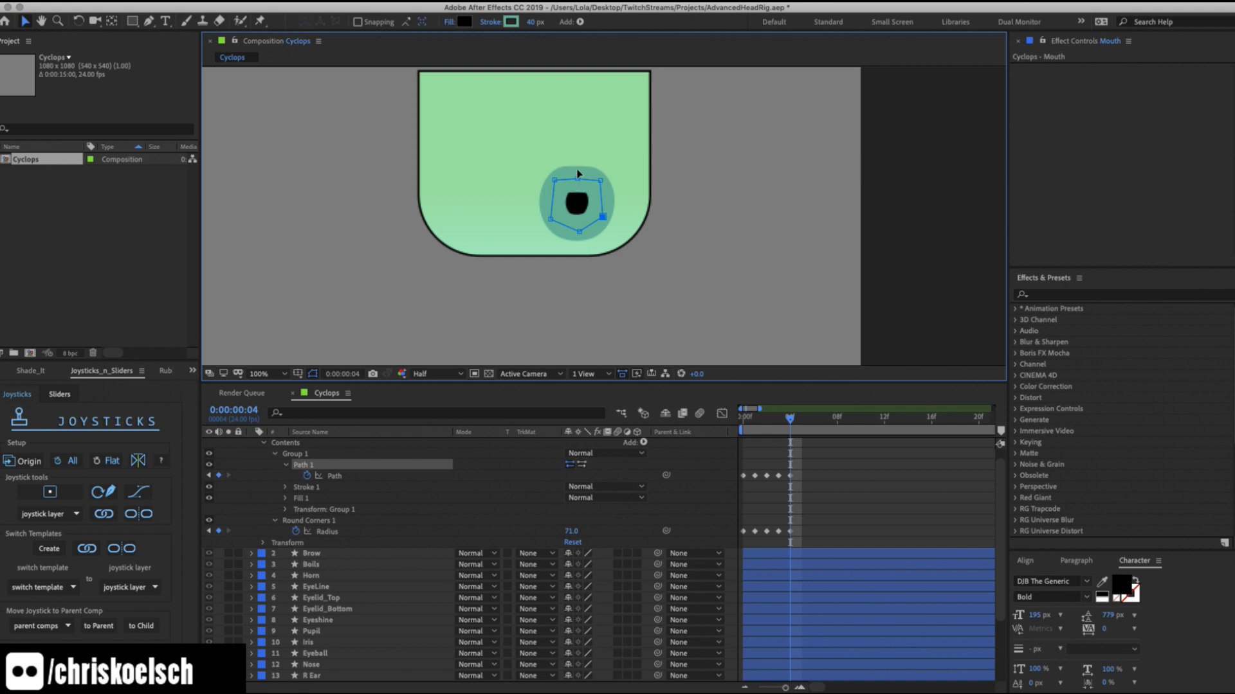
left_click(747, 419)
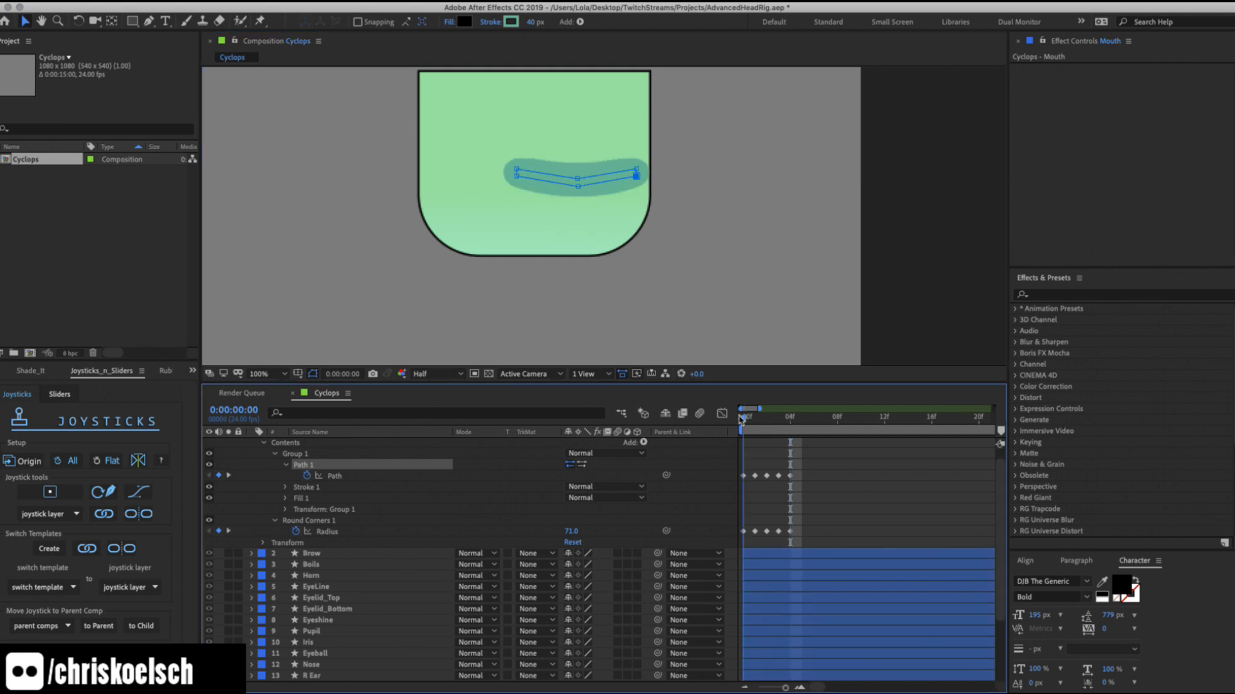
left_click(789, 419)
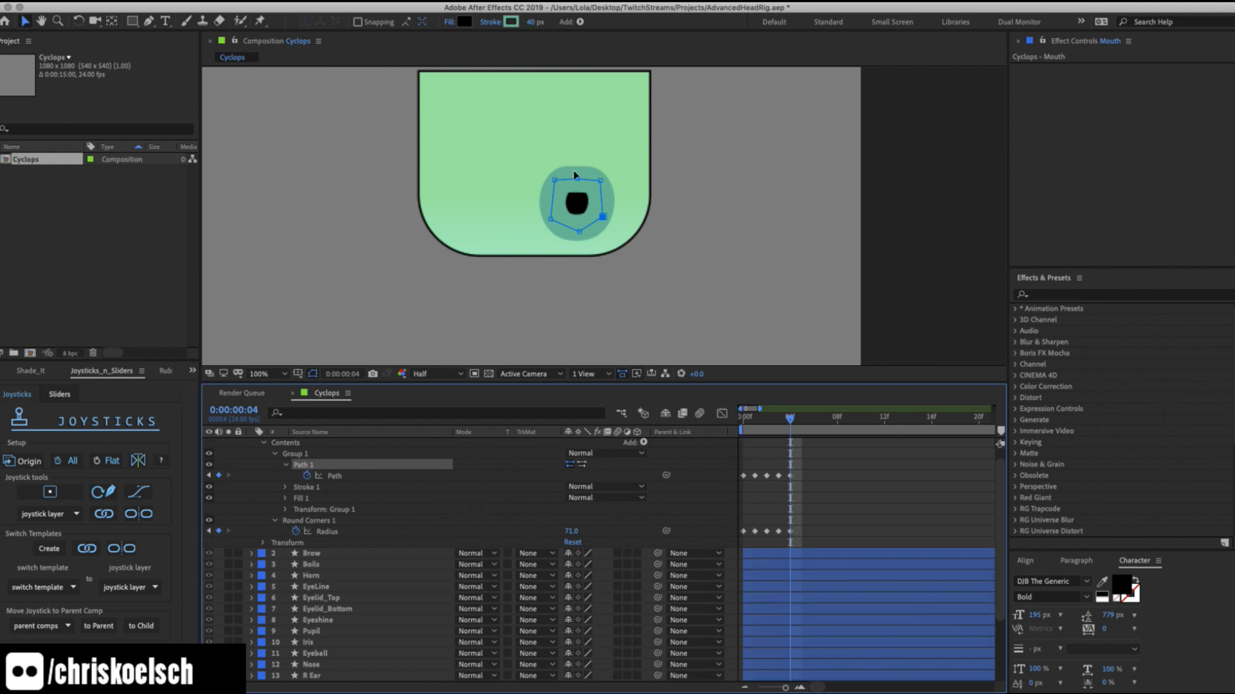
left_click_drag(577, 171, 578, 162)
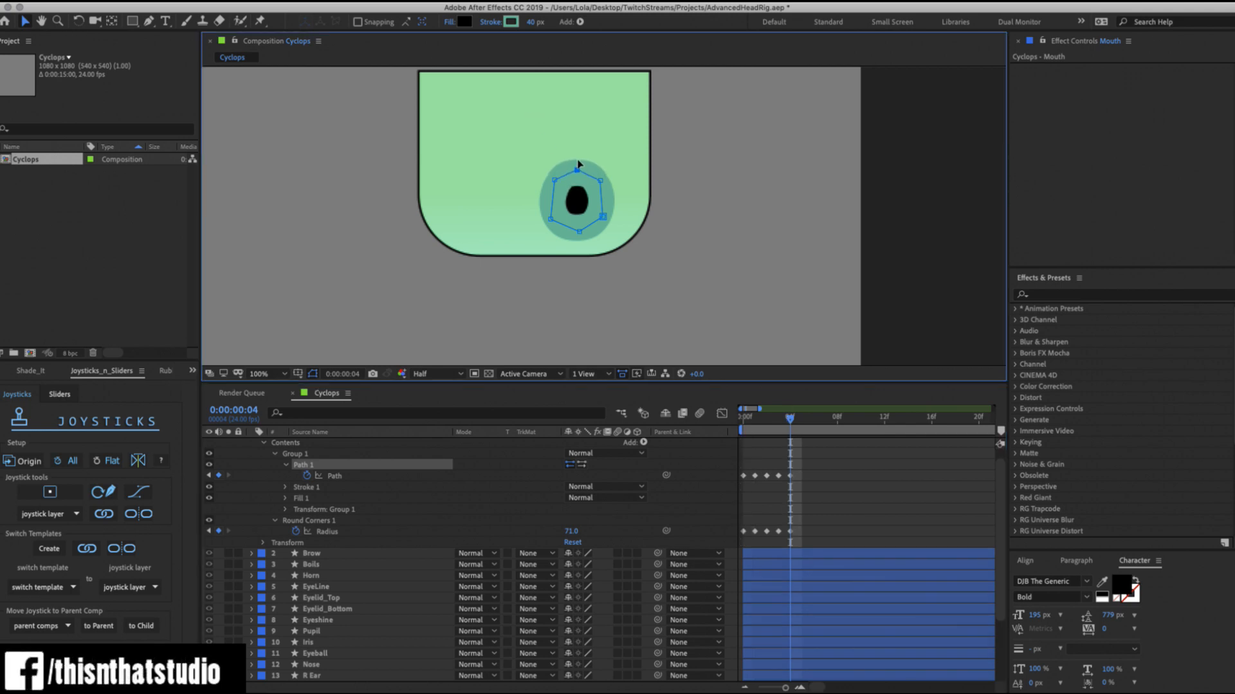
At 0:00:00:04, lower the Jaw path's side and bottom points to fit below the oval mouth.
scroll(565, 207, "down", 2)
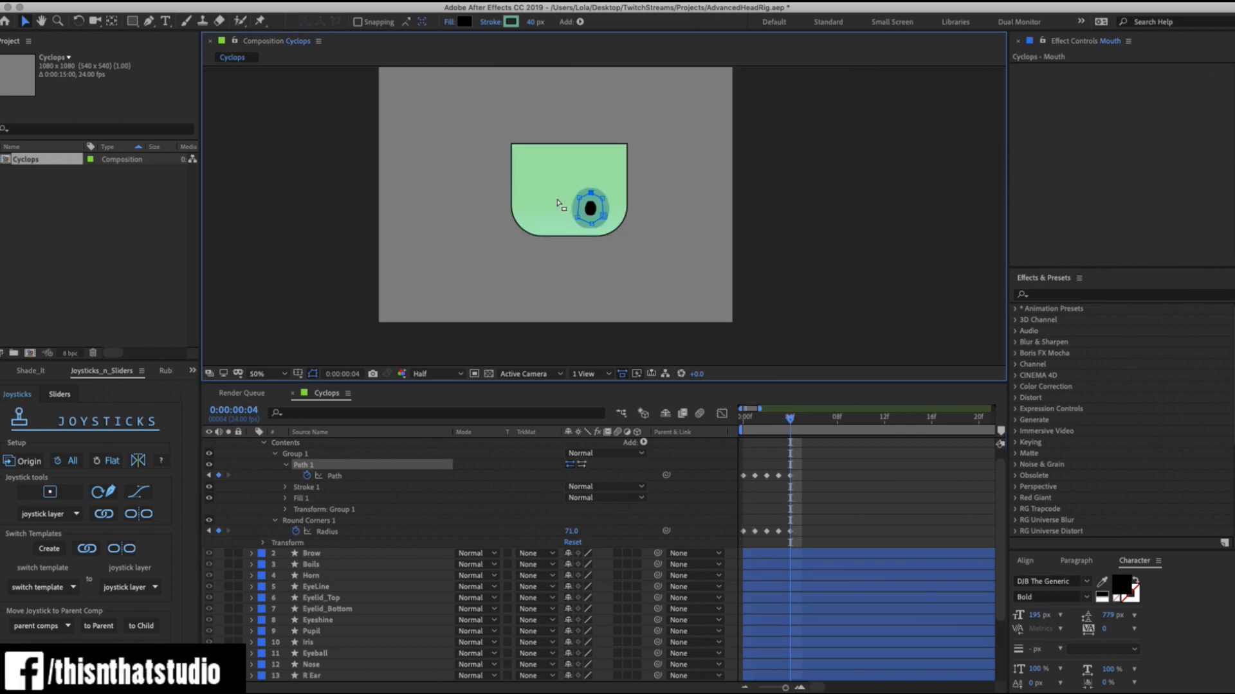
scroll(808, 504, "down", 5)
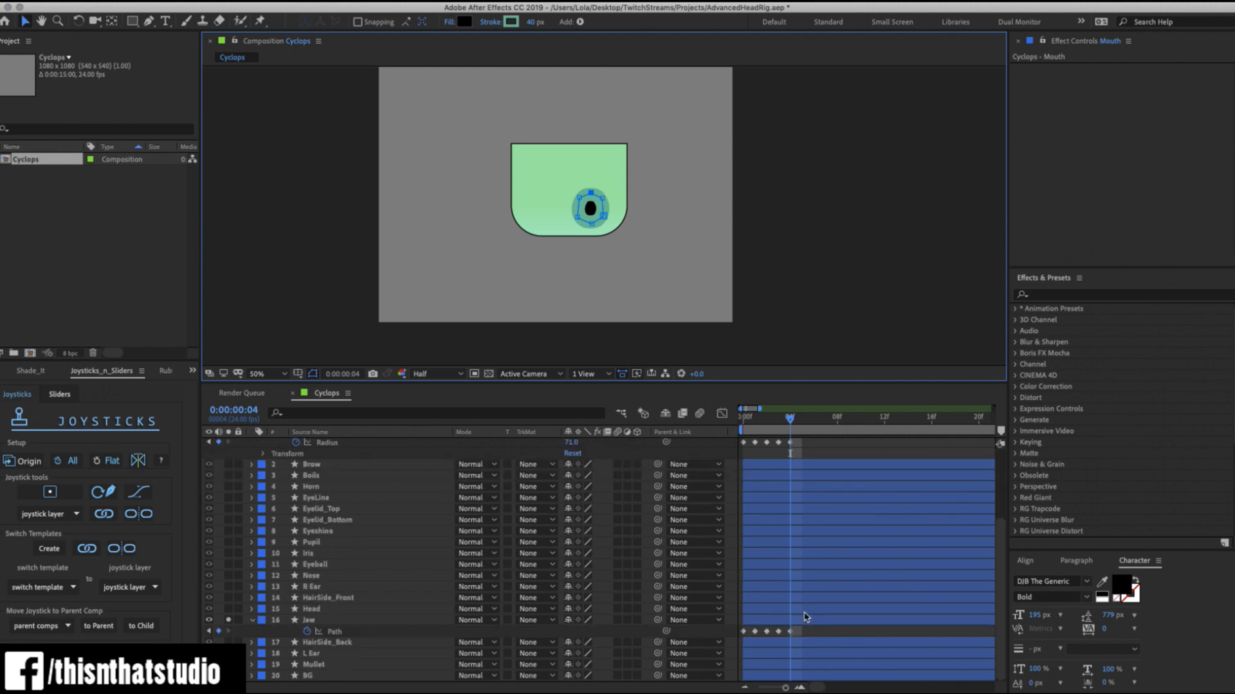
left_click(805, 630)
left_click(331, 619)
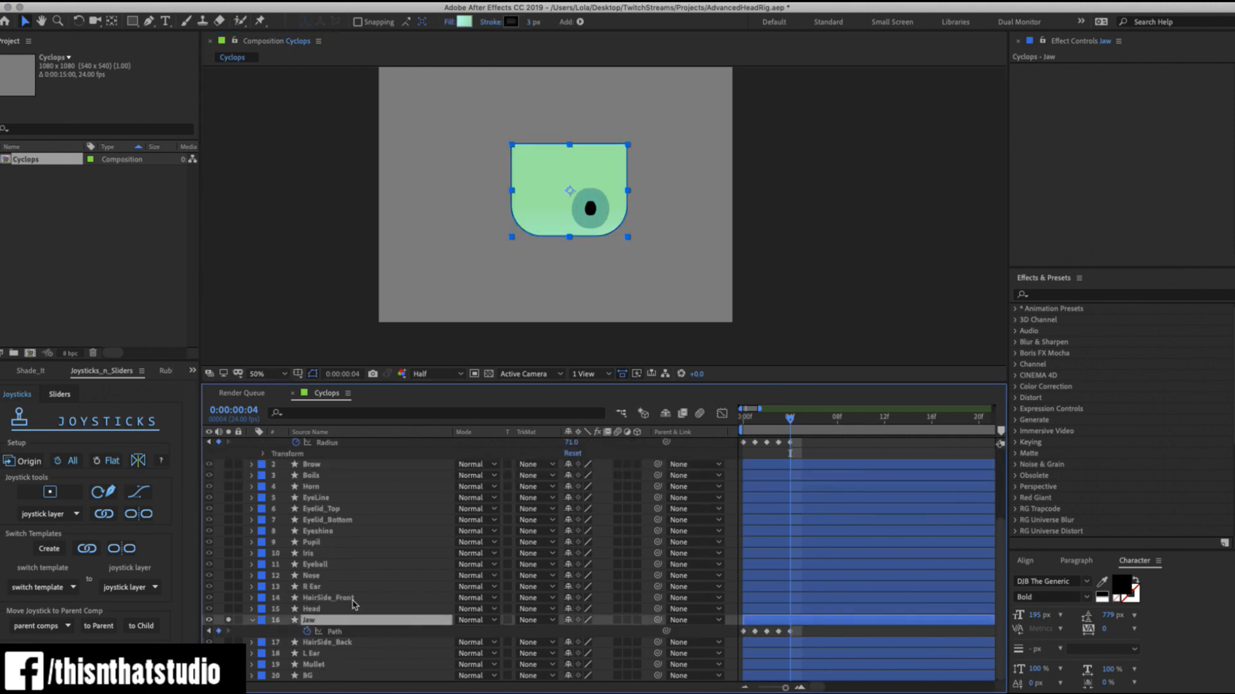
left_click(599, 237)
left_click_drag(639, 196, 482, 248)
left_click_drag(626, 207, 623, 216)
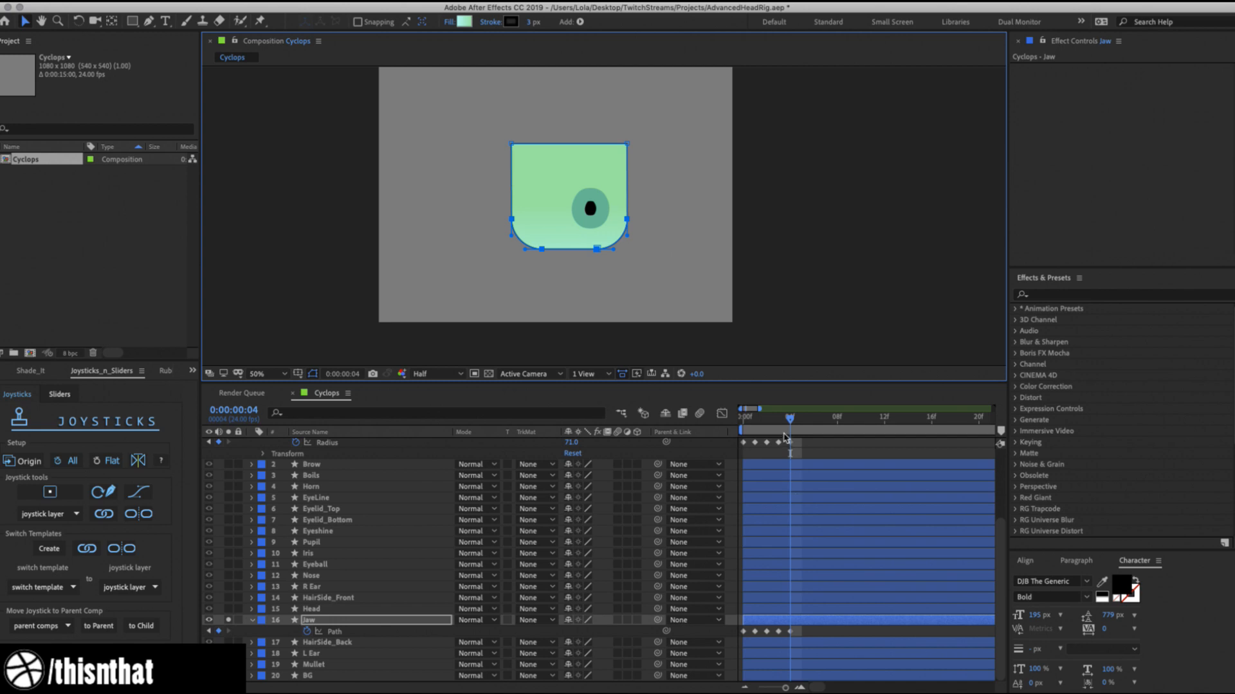
Scrub back through the mouth poses to 0:00:00:00 and save the project.
left_click(779, 423)
left_click_drag(785, 426, 720, 438)
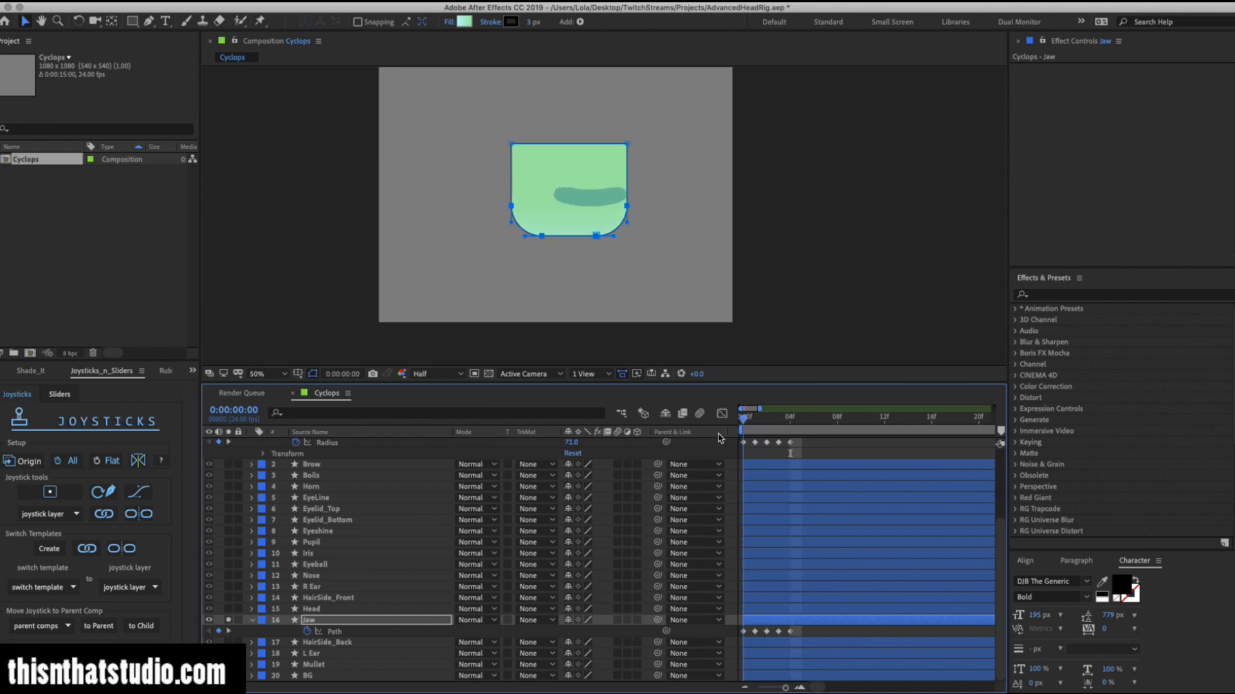
key("ctrl+s")
Collapse the properties of the Mouth and Jaw layers.
scroll(346, 501, "up", 3)
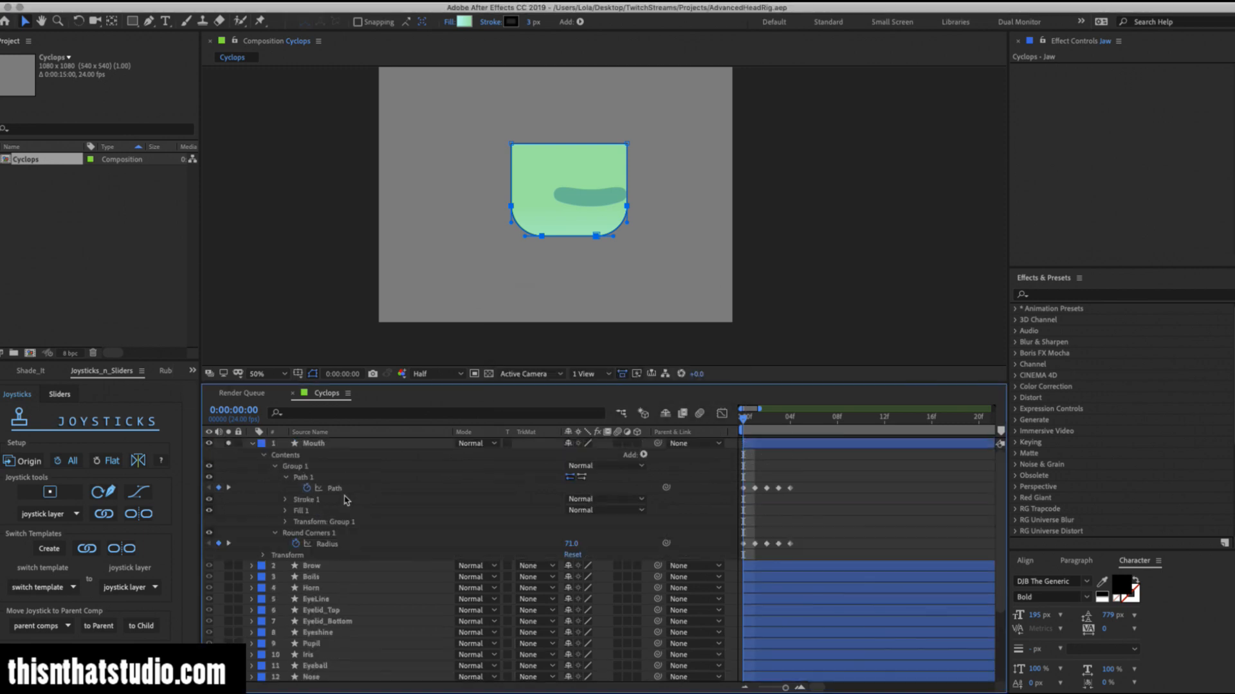
left_click(253, 444)
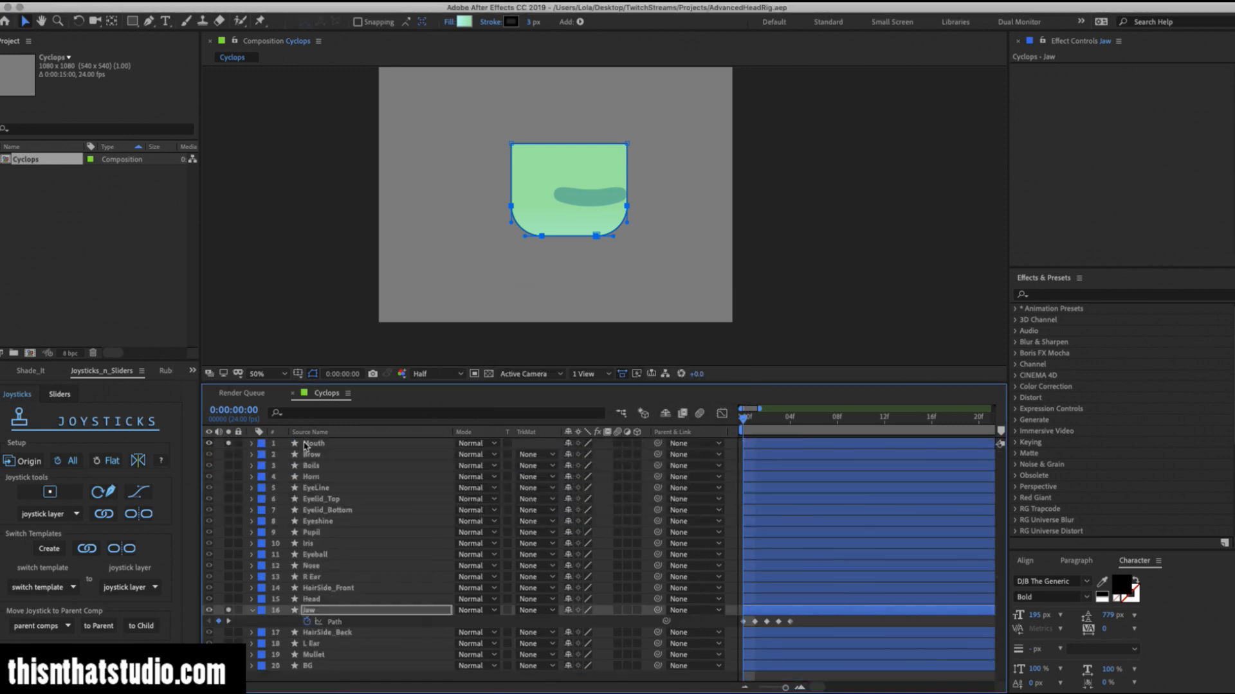
left_click(251, 611)
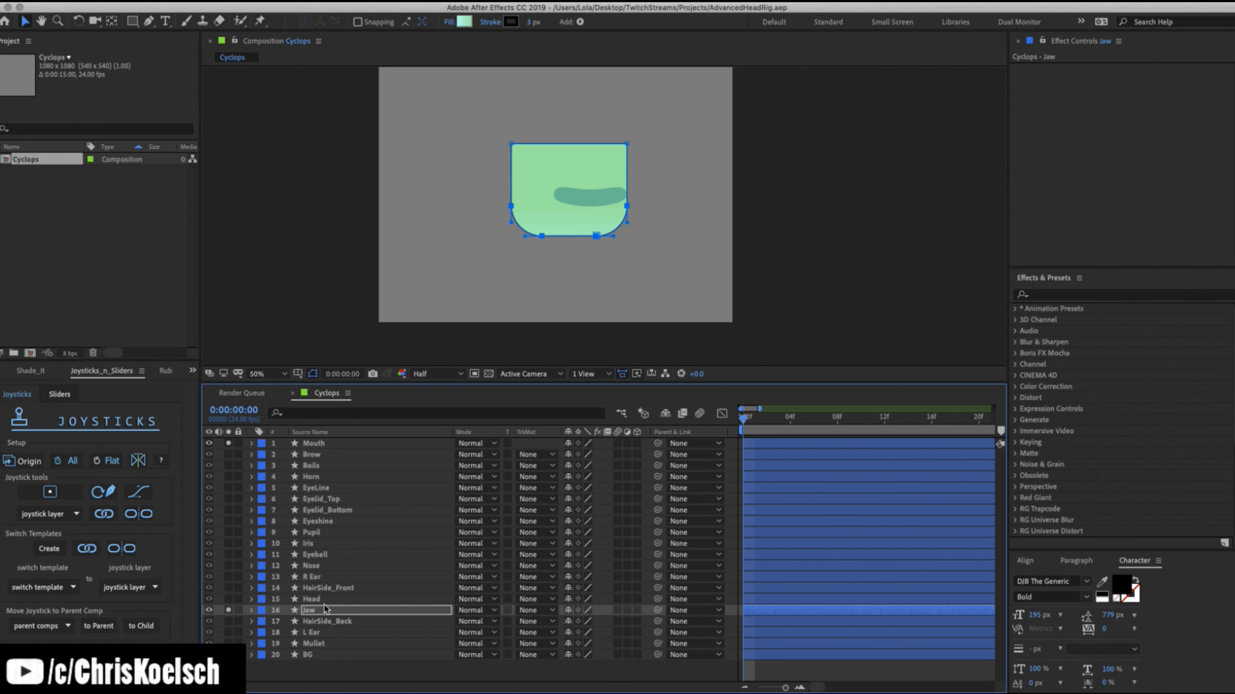
Duplicate the Mouth layer and rename the duplicate as Lips.
left_click(315, 445)
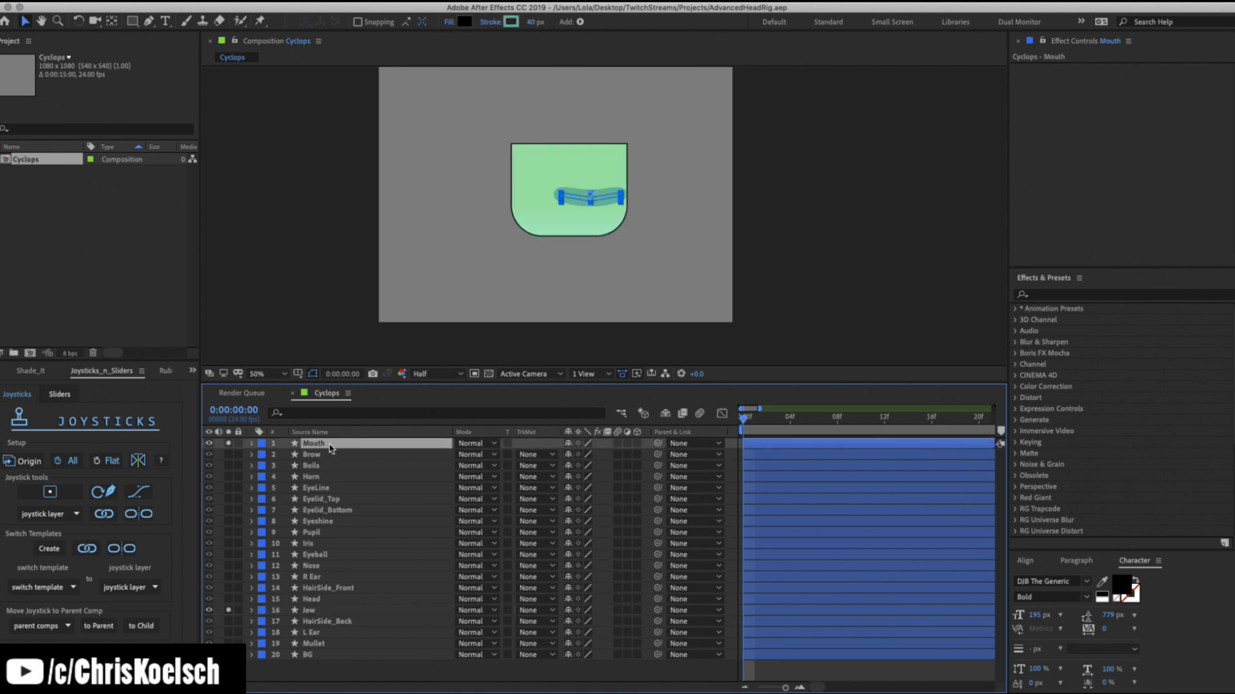
key("super+d")
key("Return")
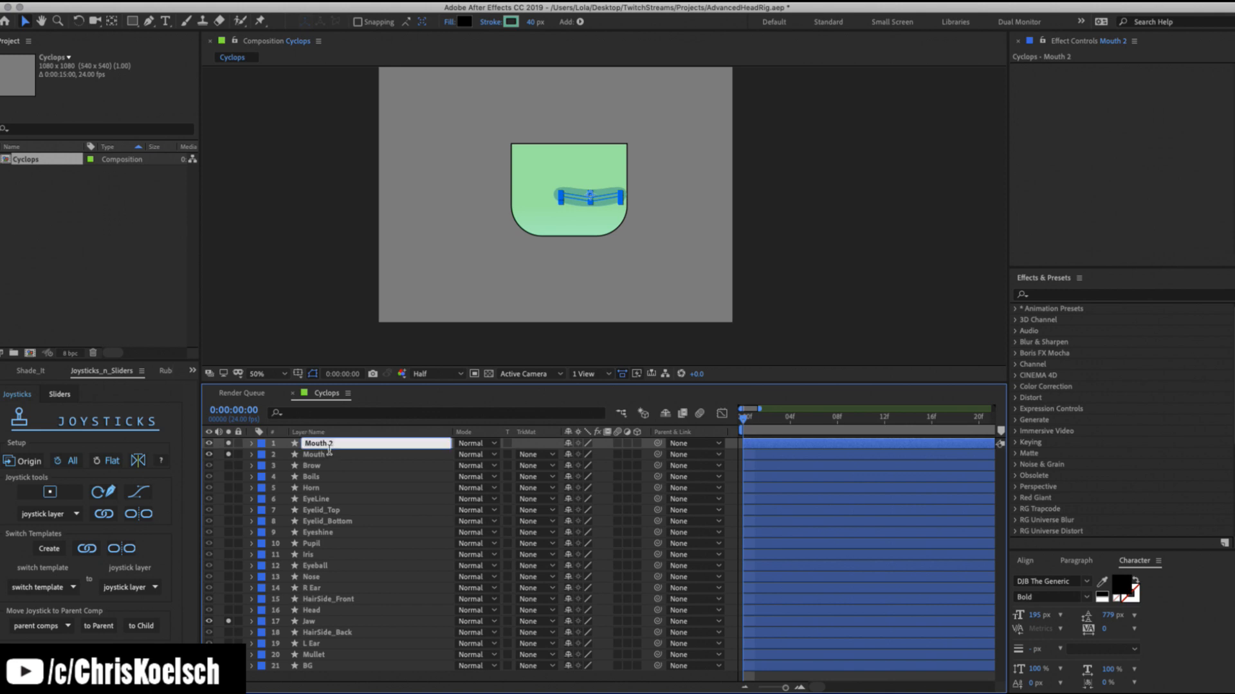
type("Lips")
key("Return")
Delete Stroke 1 from the original Mouth layer's Group 1.
left_click(252, 455)
left_click(315, 456)
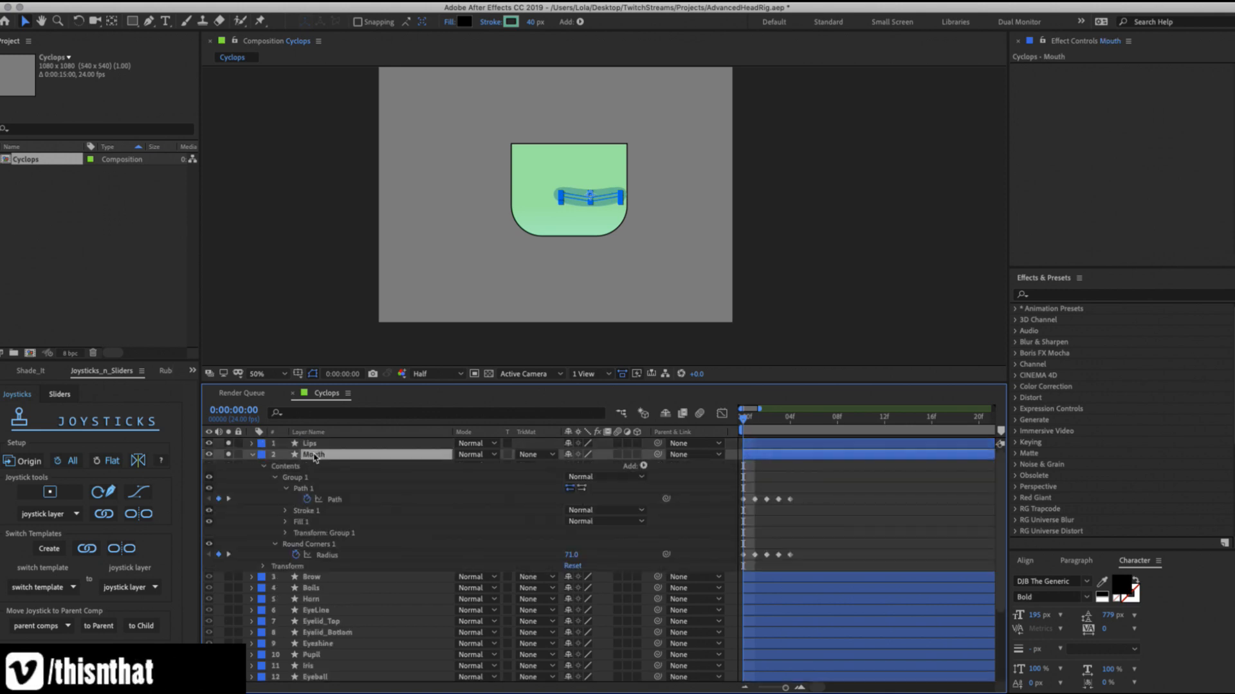
left_click(307, 511)
key("Delete")
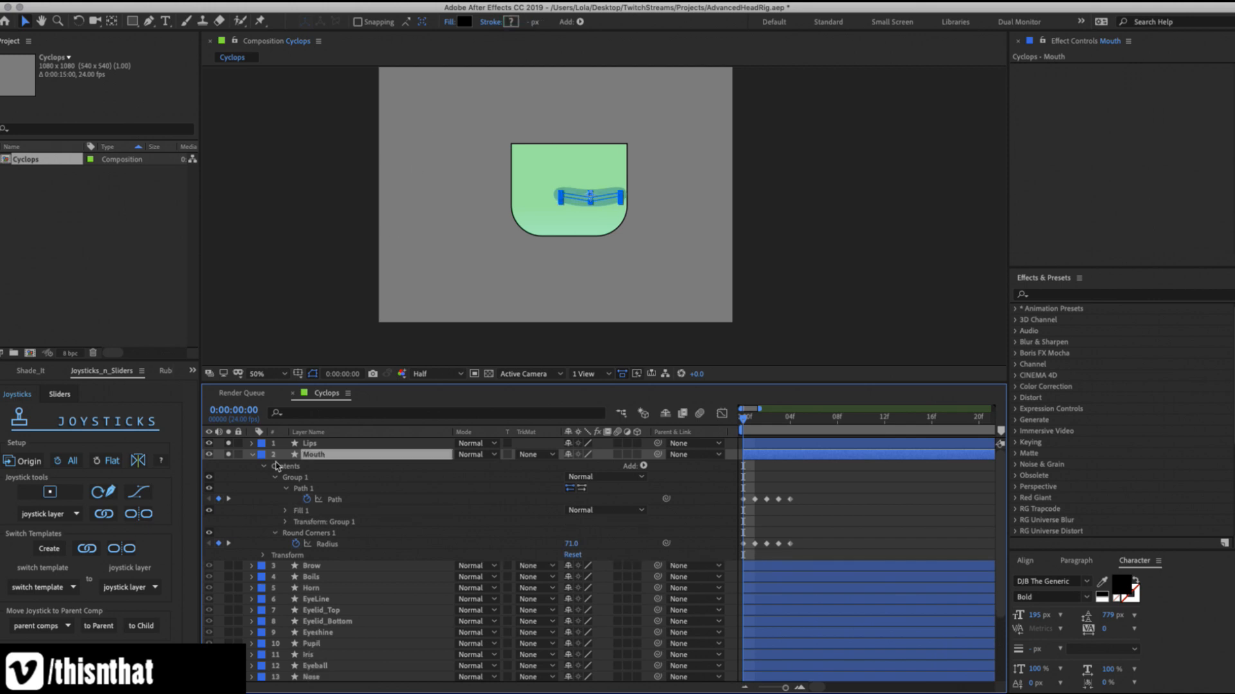
Delete Fill 1 from the Lips layer's Group 1, and collapse the properties of the Lips and Mouth layers.
left_click(323, 443)
left_click(252, 443)
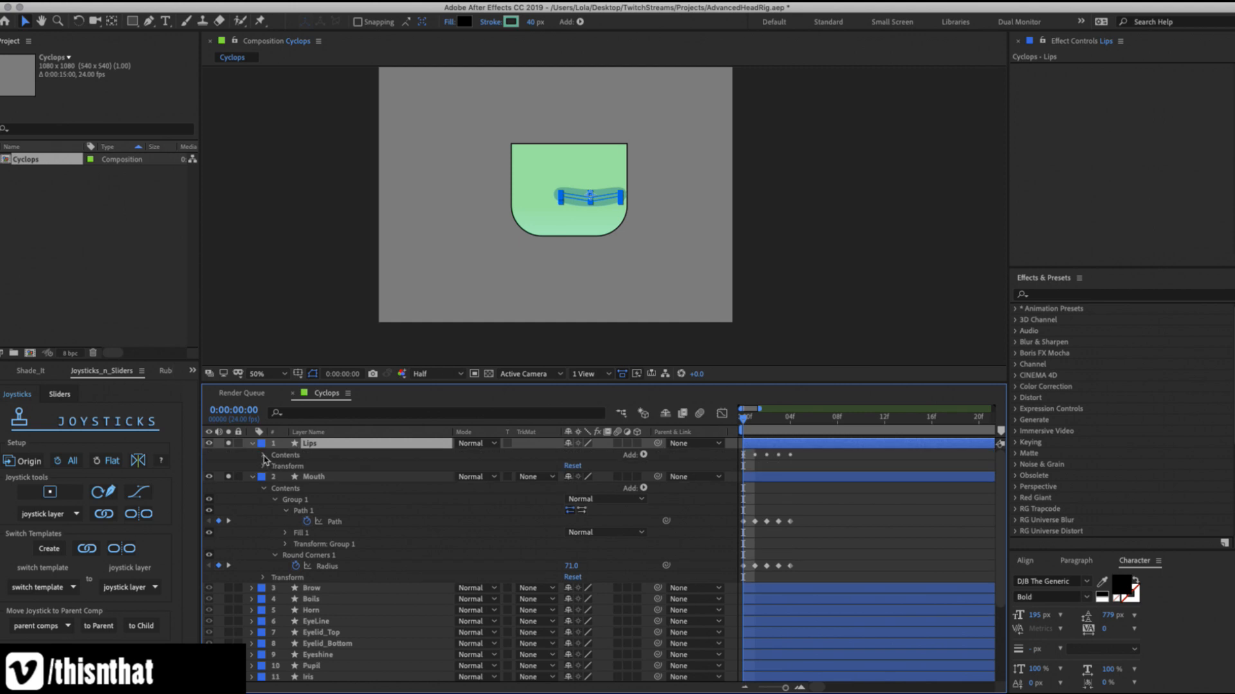
left_click(263, 455)
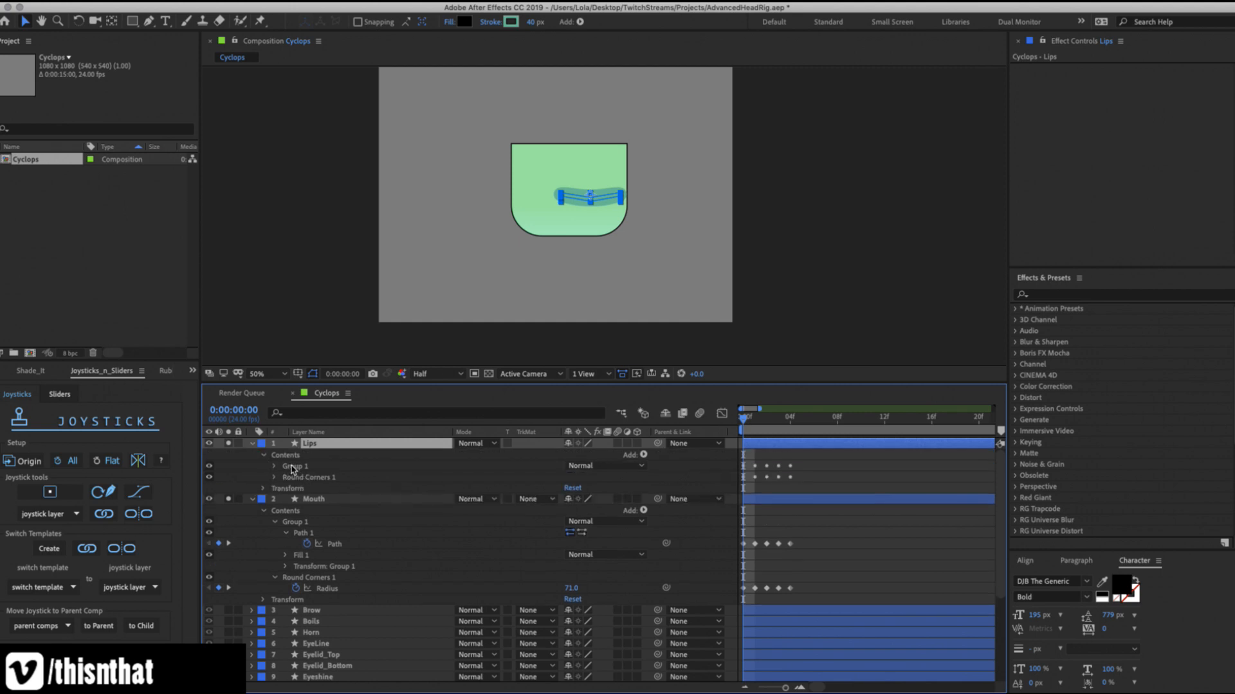
left_click(275, 466)
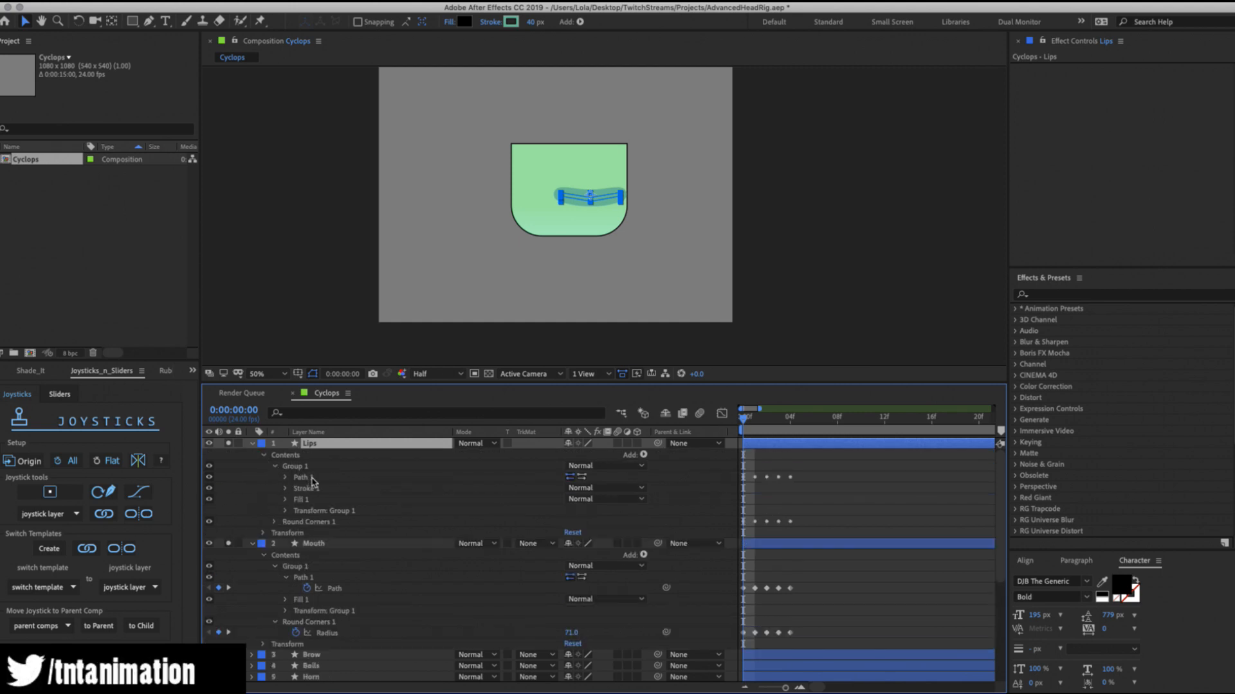
left_click(300, 500)
key("Delete")
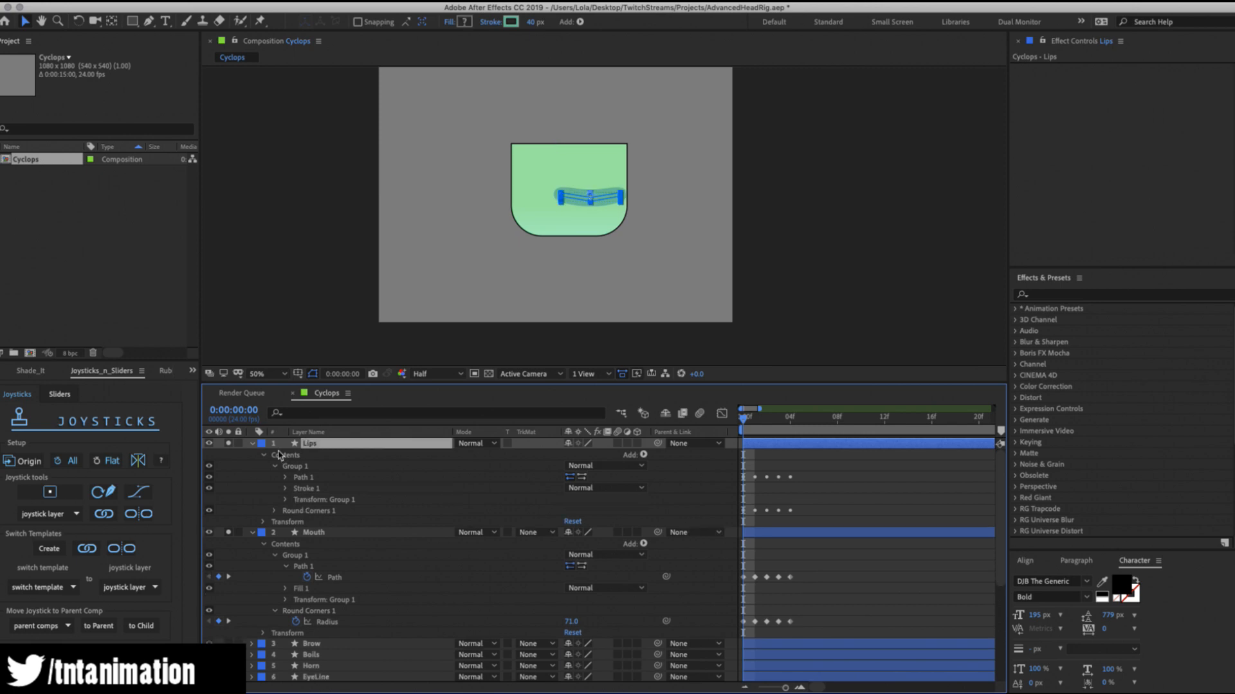
left_click(252, 444)
left_click(252, 455)
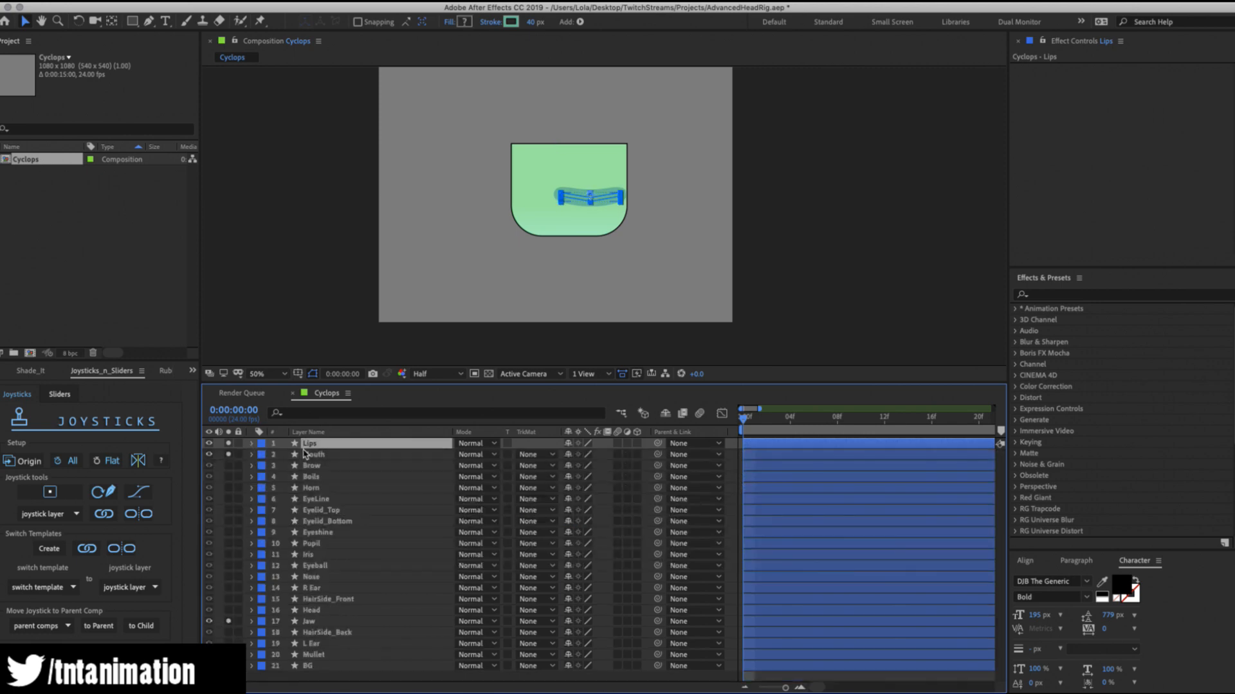
Select the Mouth layer and examine the open mouth pose up close at 0:00:00:01.
left_click(312, 455)
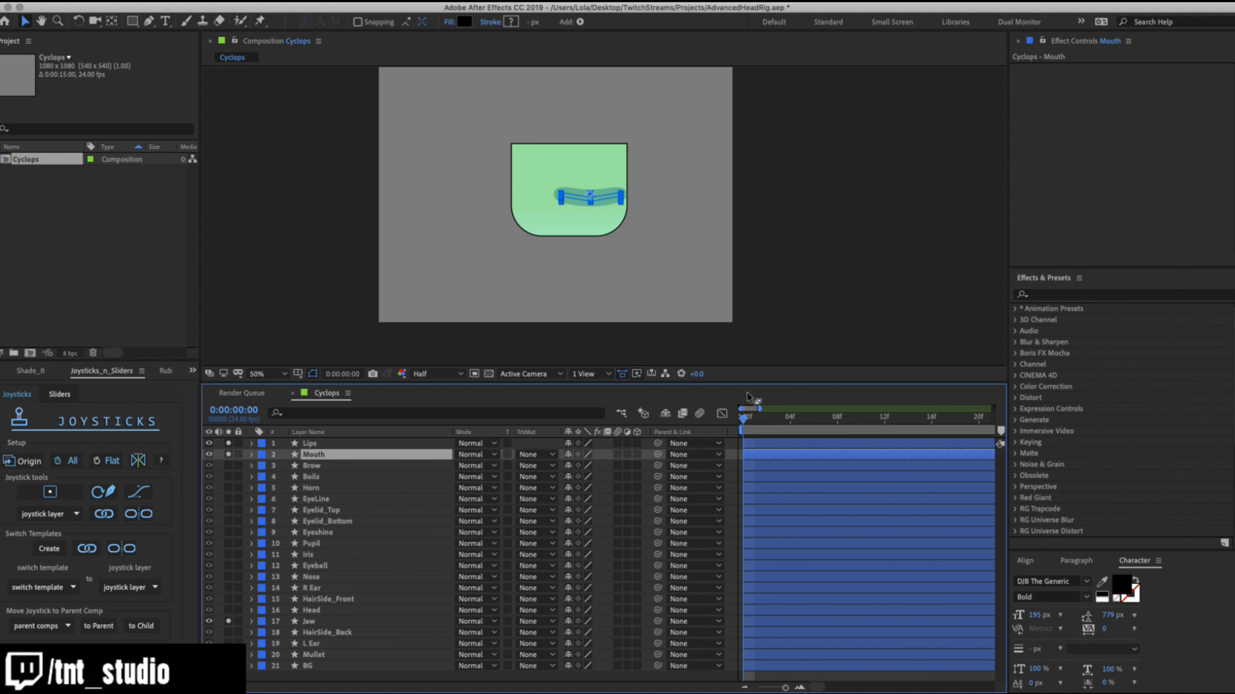
left_click(755, 430)
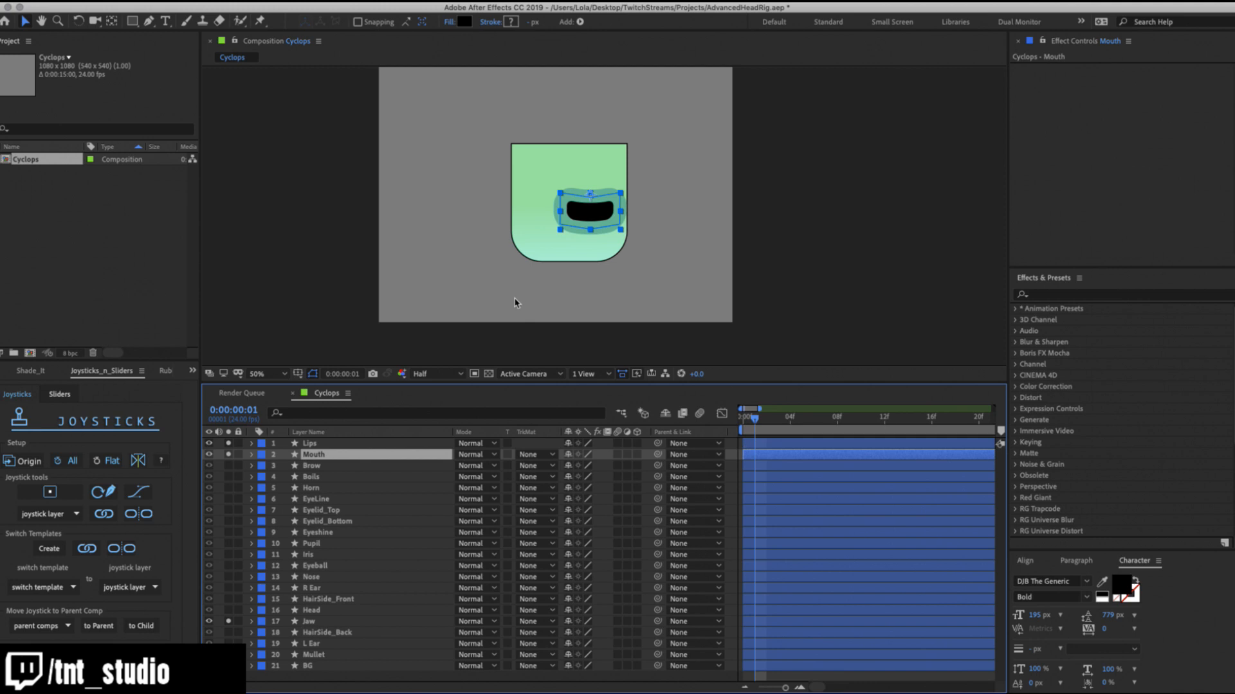
key("z")
left_click(566, 215)
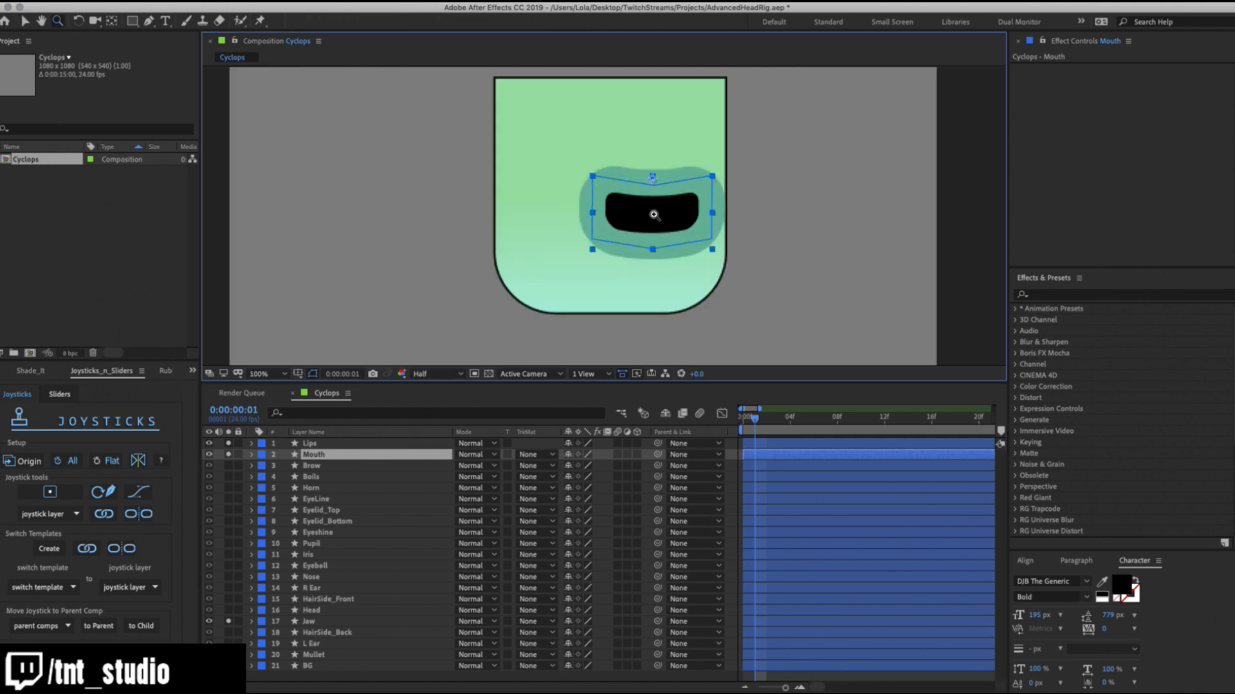
left_click(686, 226)
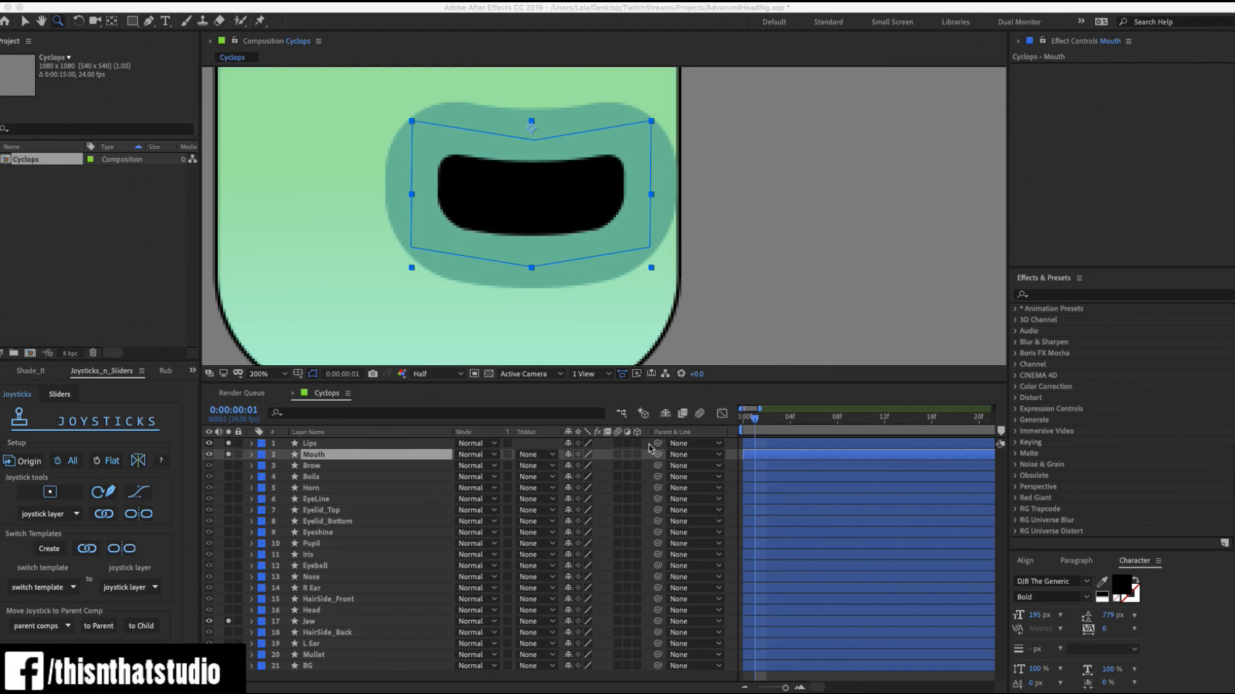
left_click(330, 459)
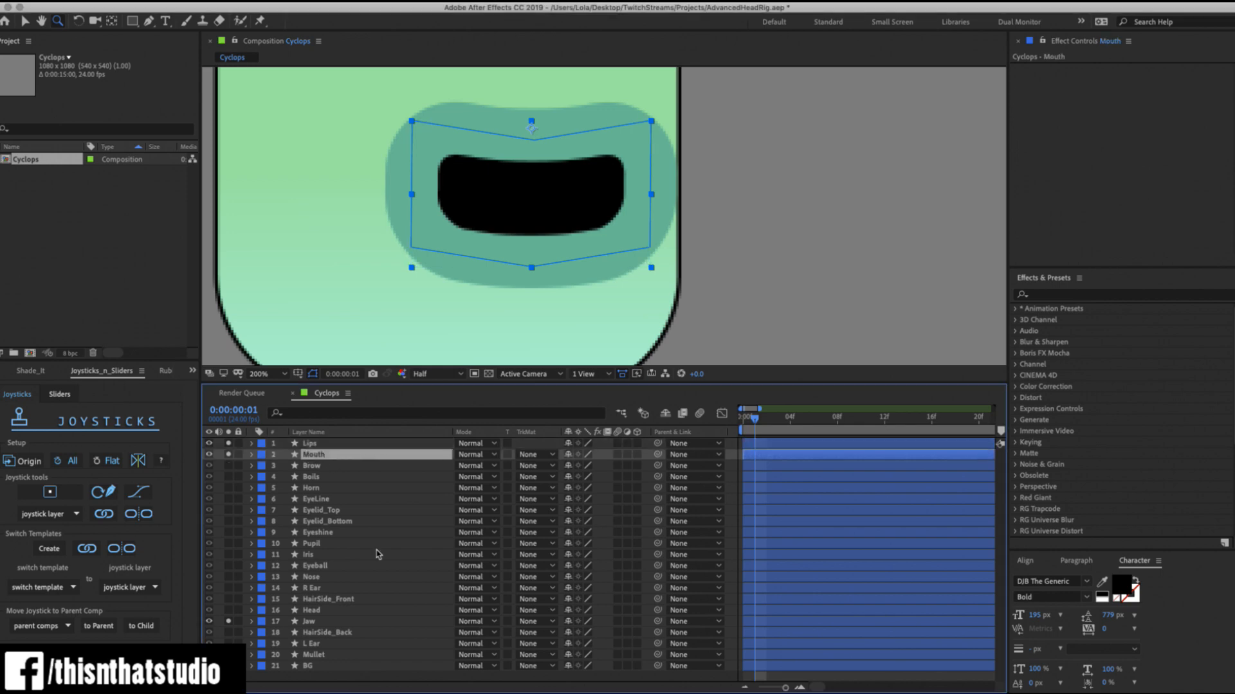
Create a new shape layer directly above the Mouth layer and activate the Pen tool for drawing on it.
right_click(221, 461)
mouse_move(246, 466)
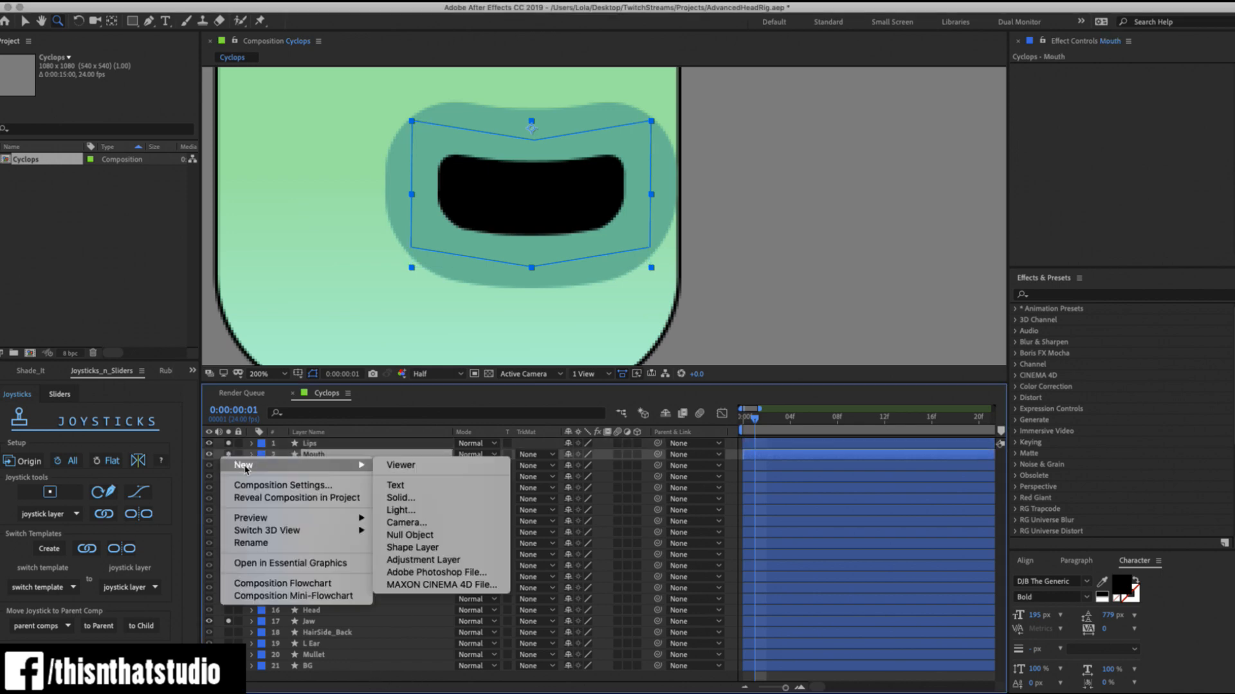
left_click(415, 547)
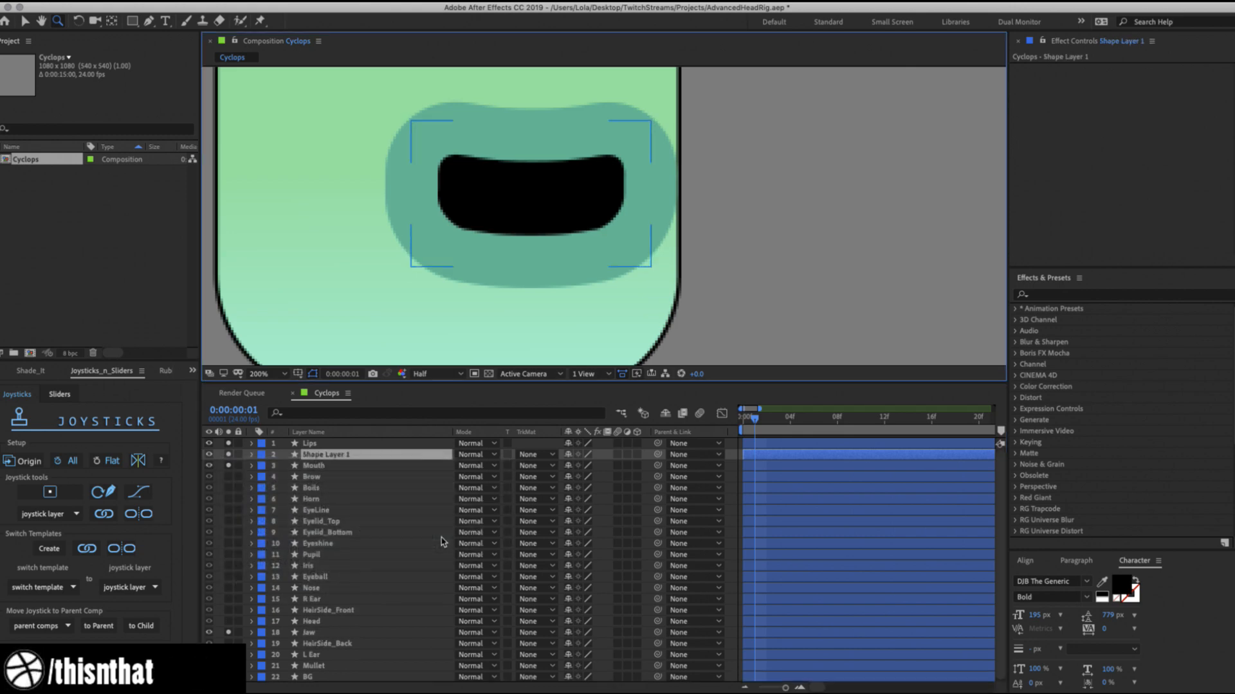
key("q")
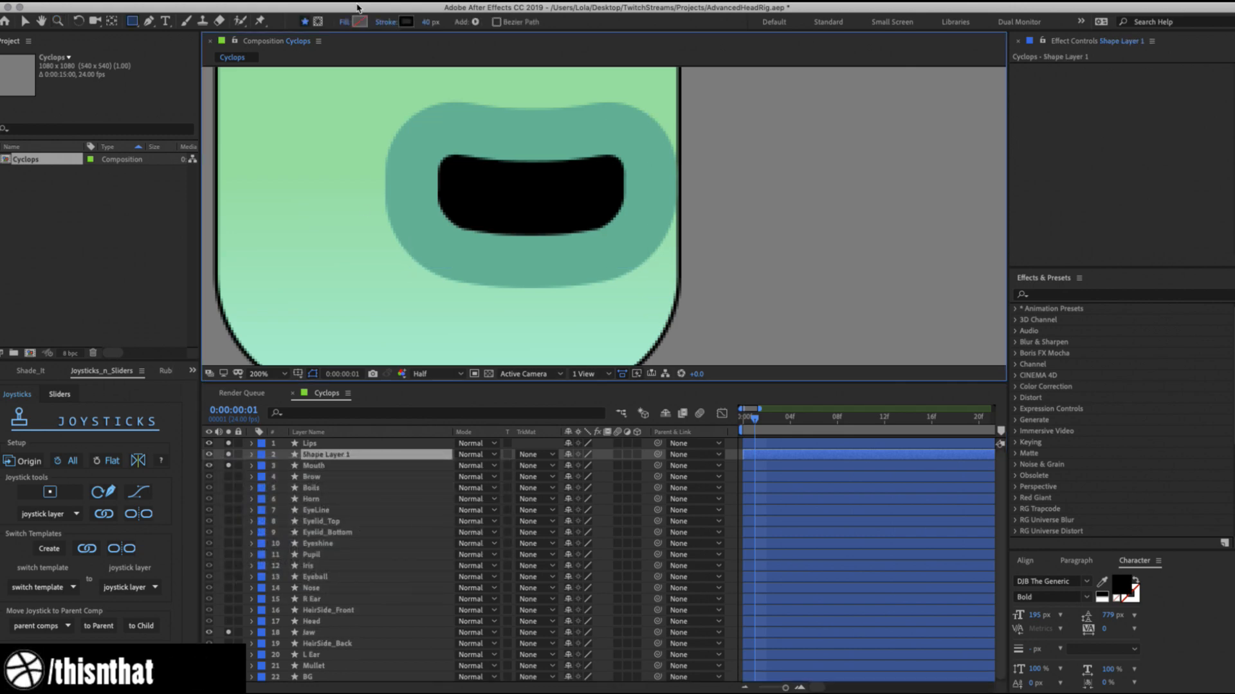
left_click(148, 21)
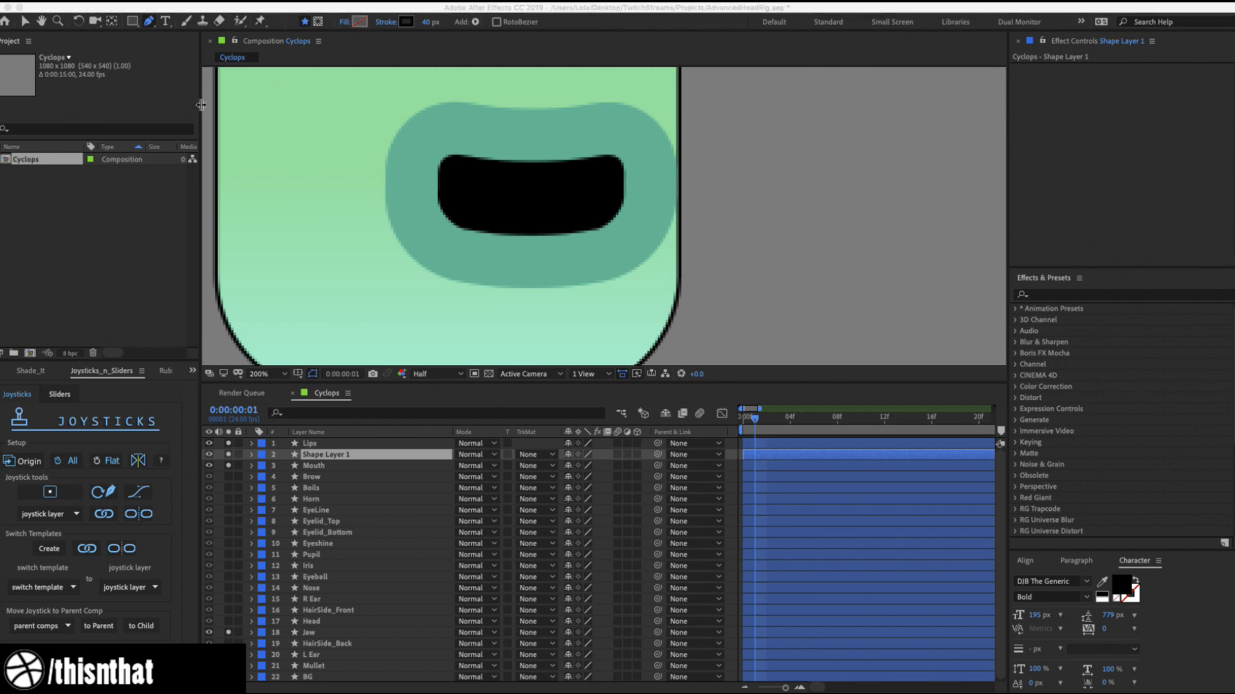
Try the bluish off-white E4EDF0 as the shape fill colour.
left_click(359, 22)
left_click_drag(516, 10, 379, 21)
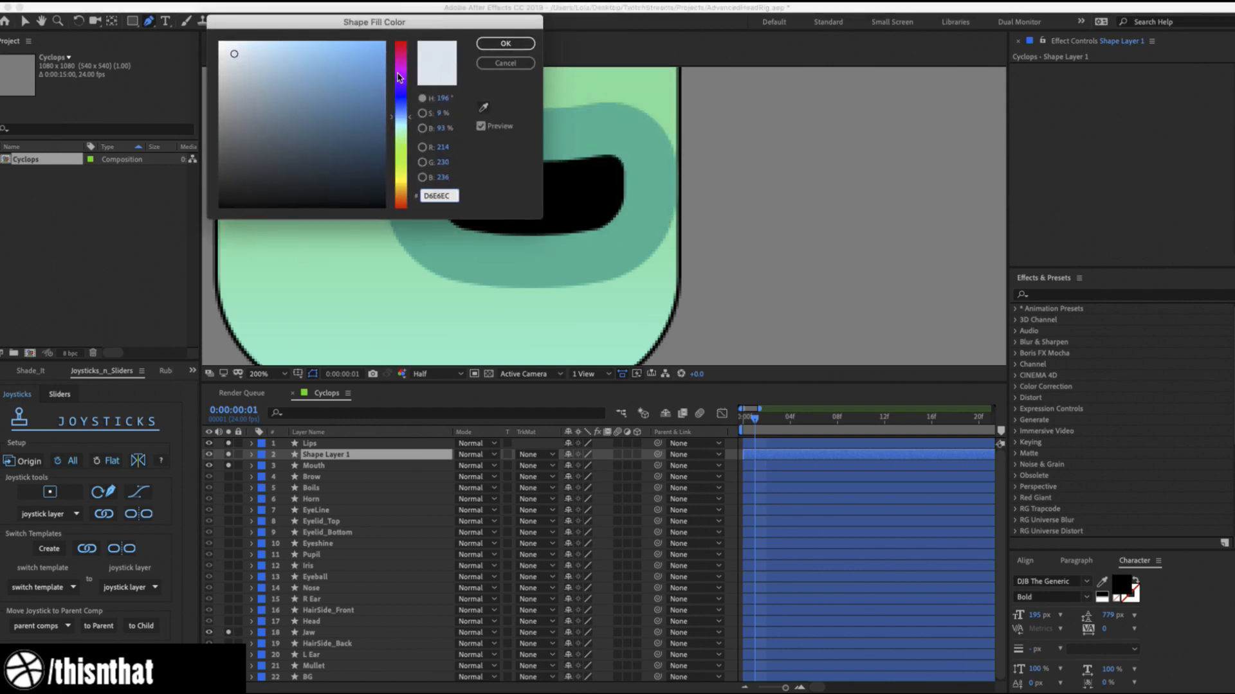
left_click_drag(222, 58, 229, 50)
left_click(505, 43)
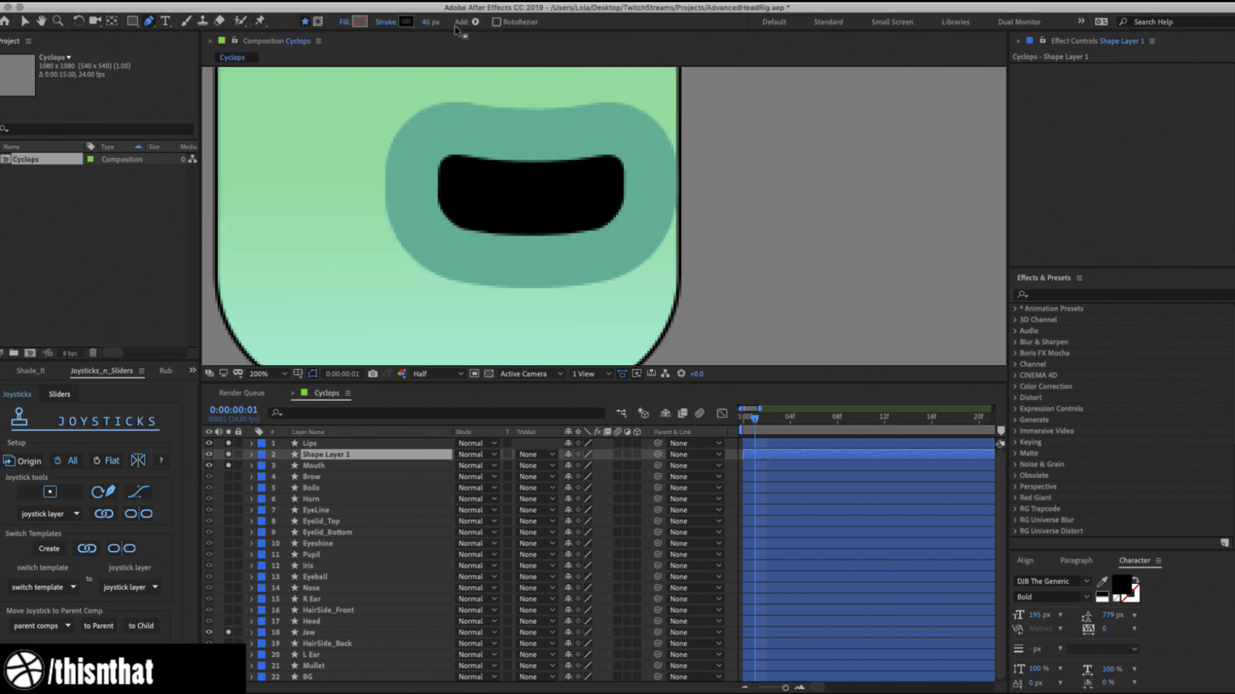
Set the shape fill to the pale yellow F1F2C8 and the stroke to none.
left_click(359, 22)
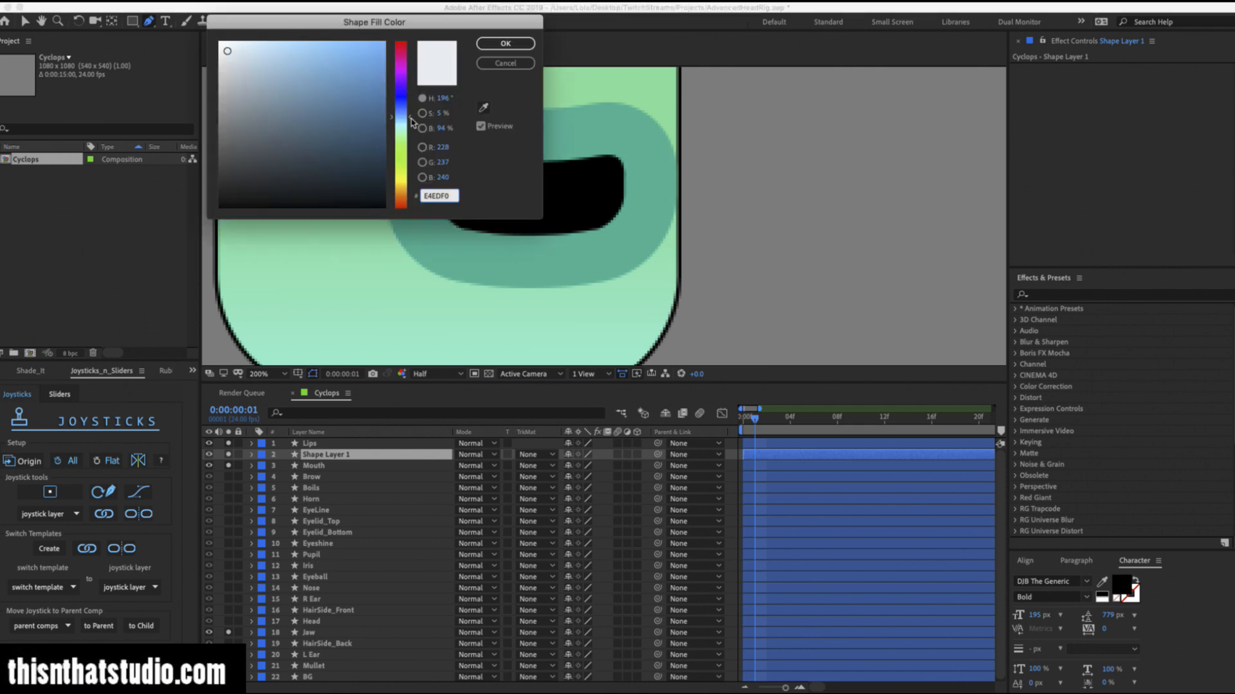
left_click(407, 139)
left_click(405, 179)
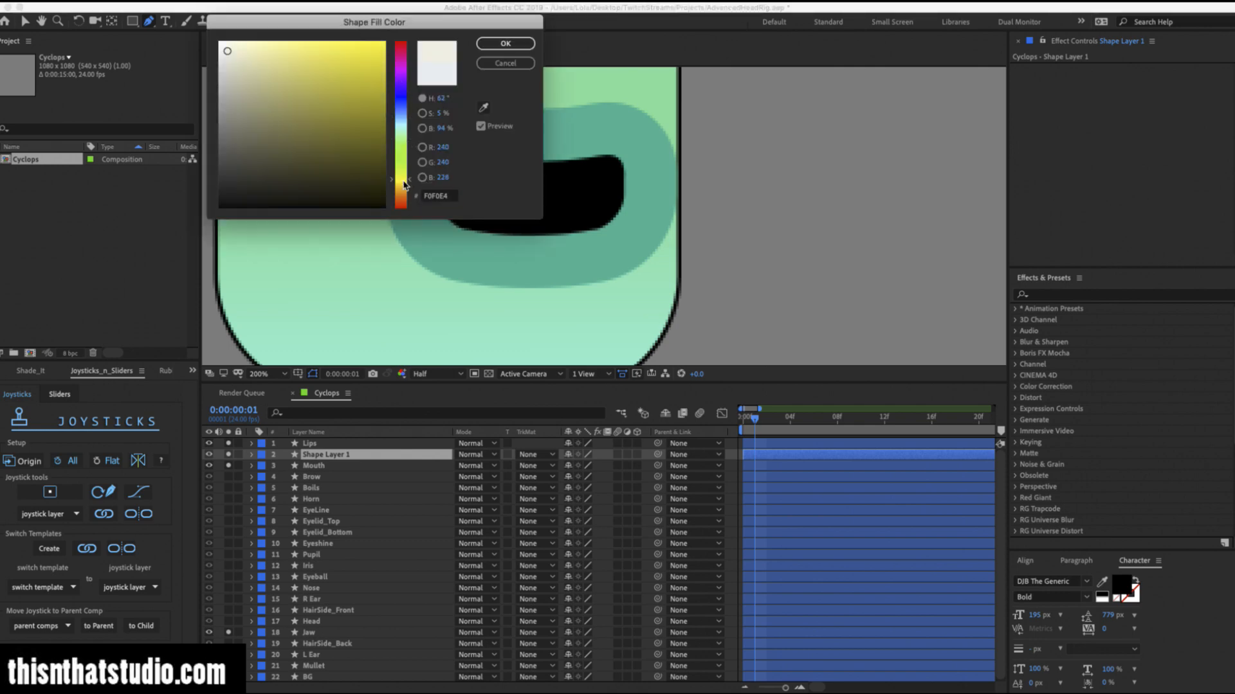
left_click(252, 51)
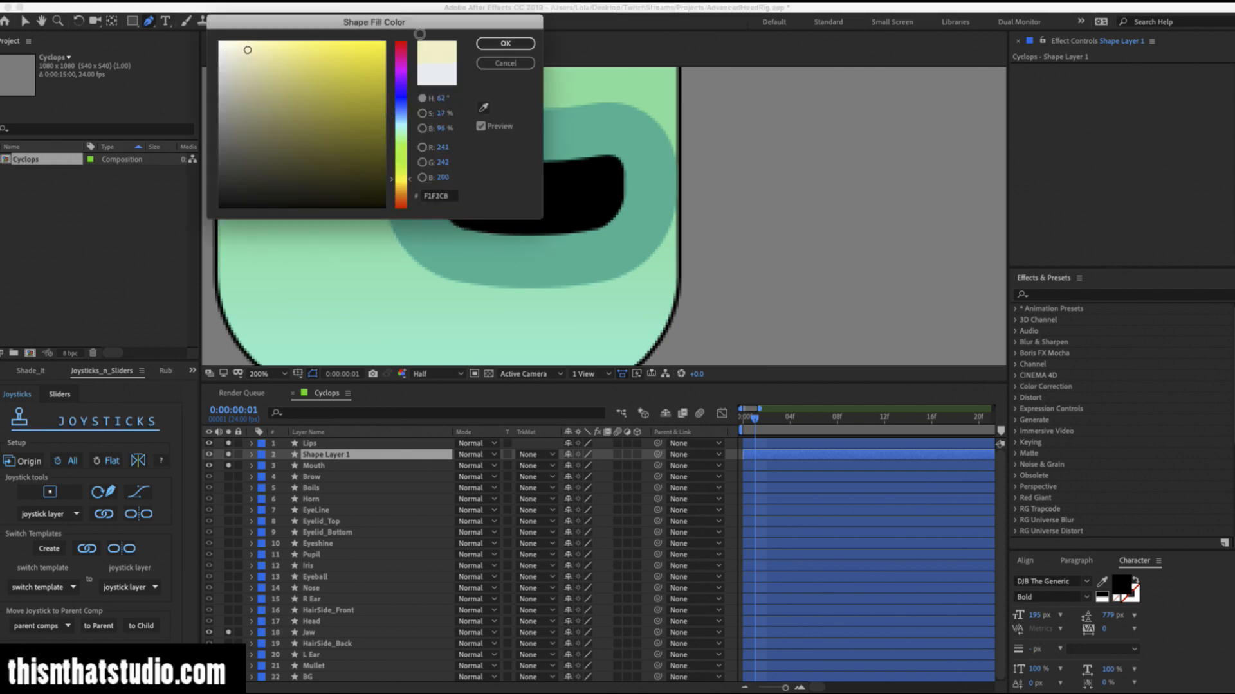
left_click(505, 43)
left_click(386, 22)
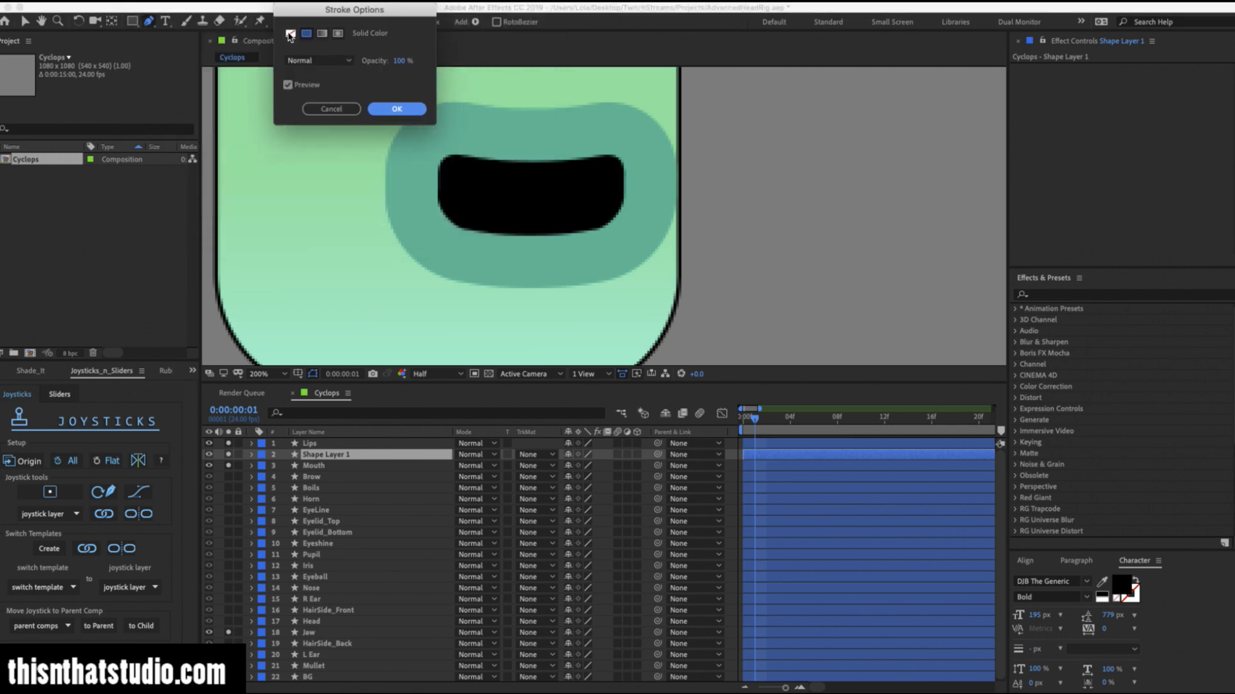
left_click(396, 109)
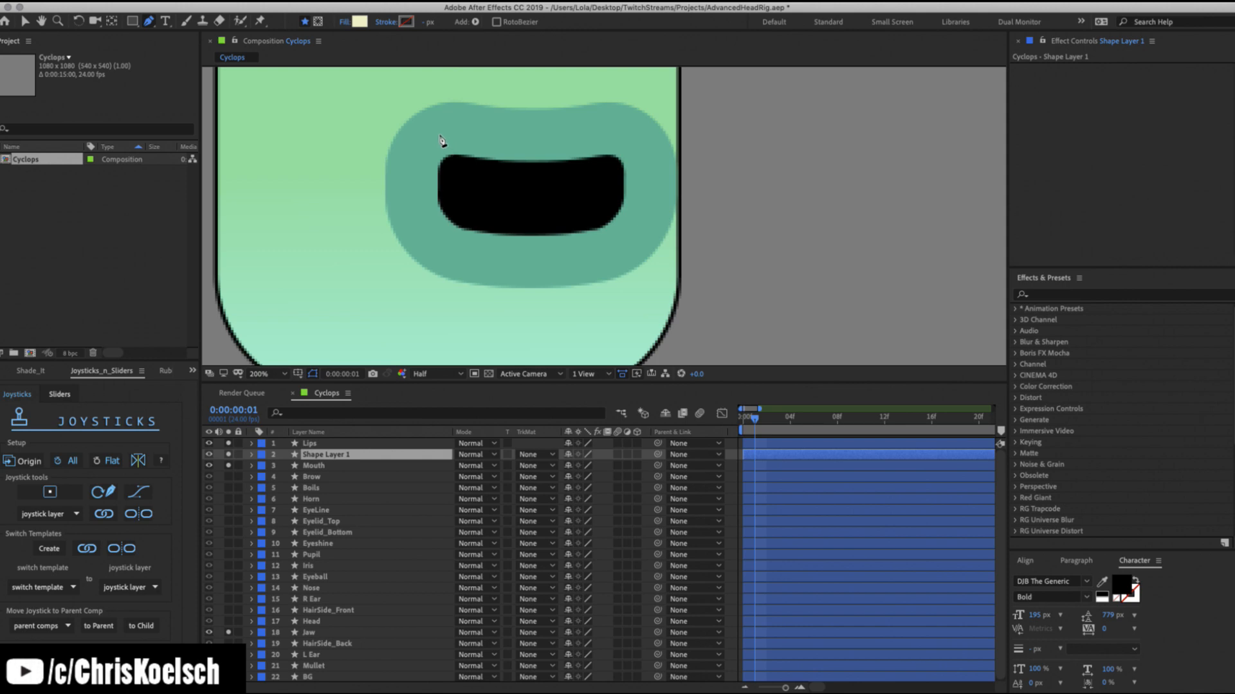
Draw two closed, round-bottomed tooth shapes hanging from the upper lip in the left half of the mouth.
left_click(438, 140)
left_click_drag(461, 189, 486, 188)
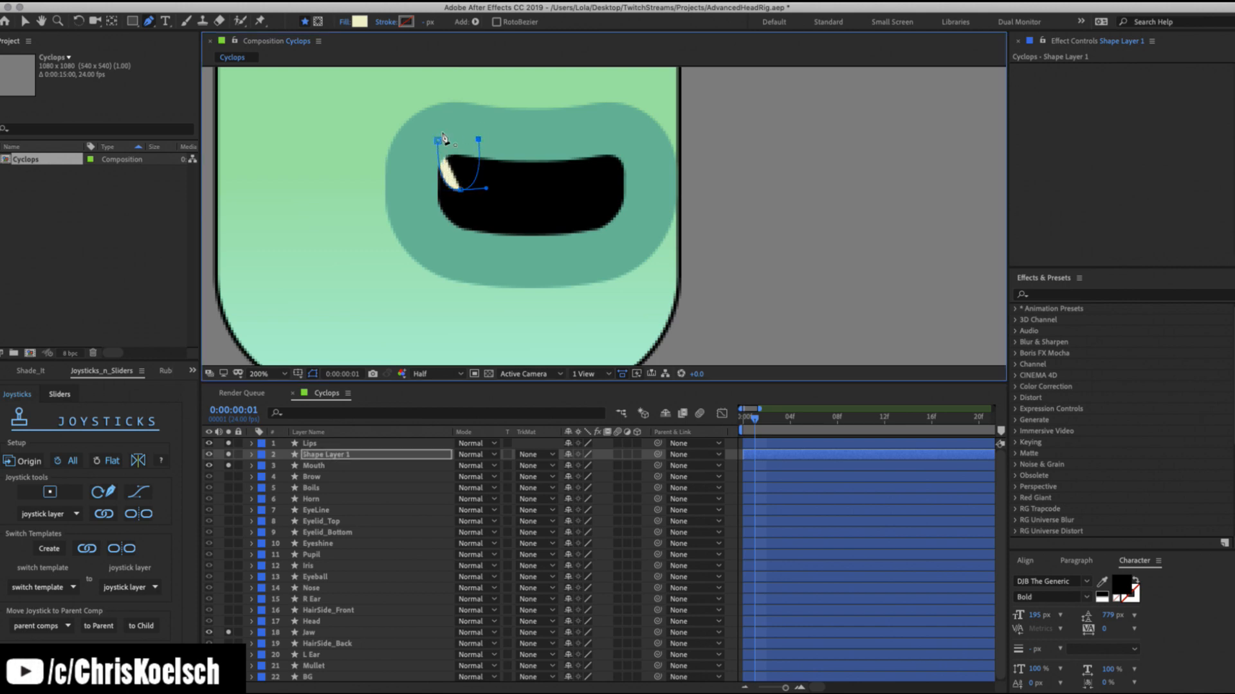
left_click(478, 138)
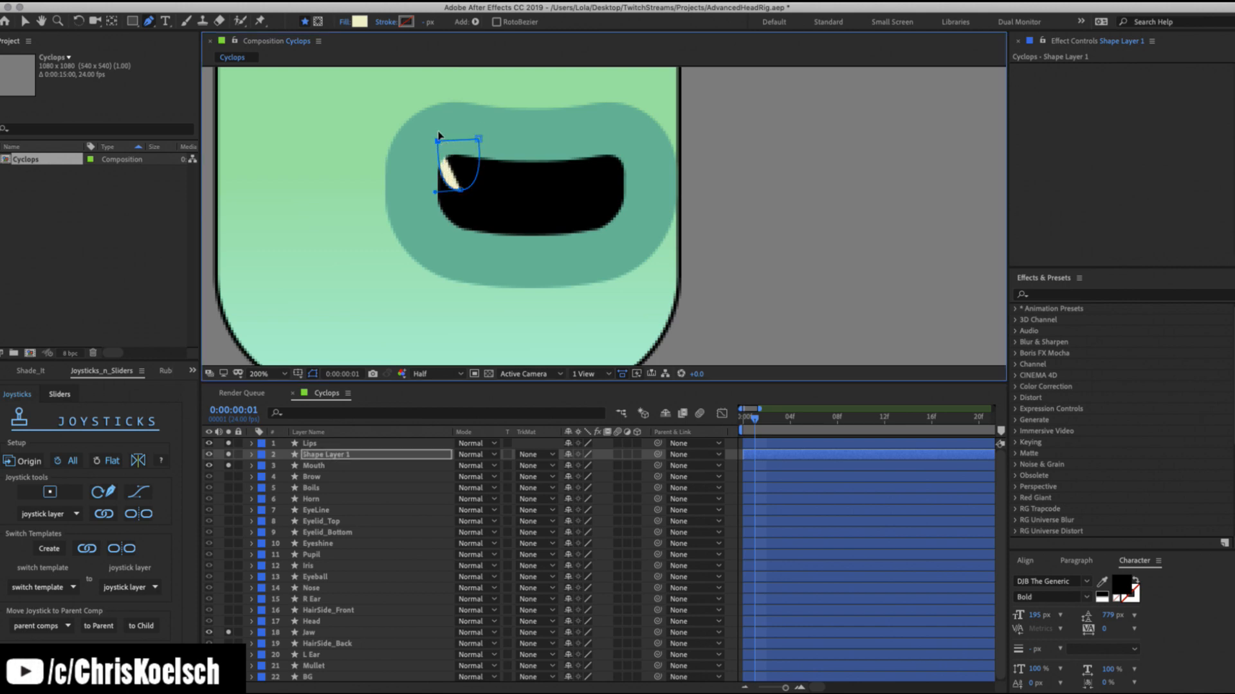
left_click(486, 137)
left_click_drag(502, 191, 524, 193)
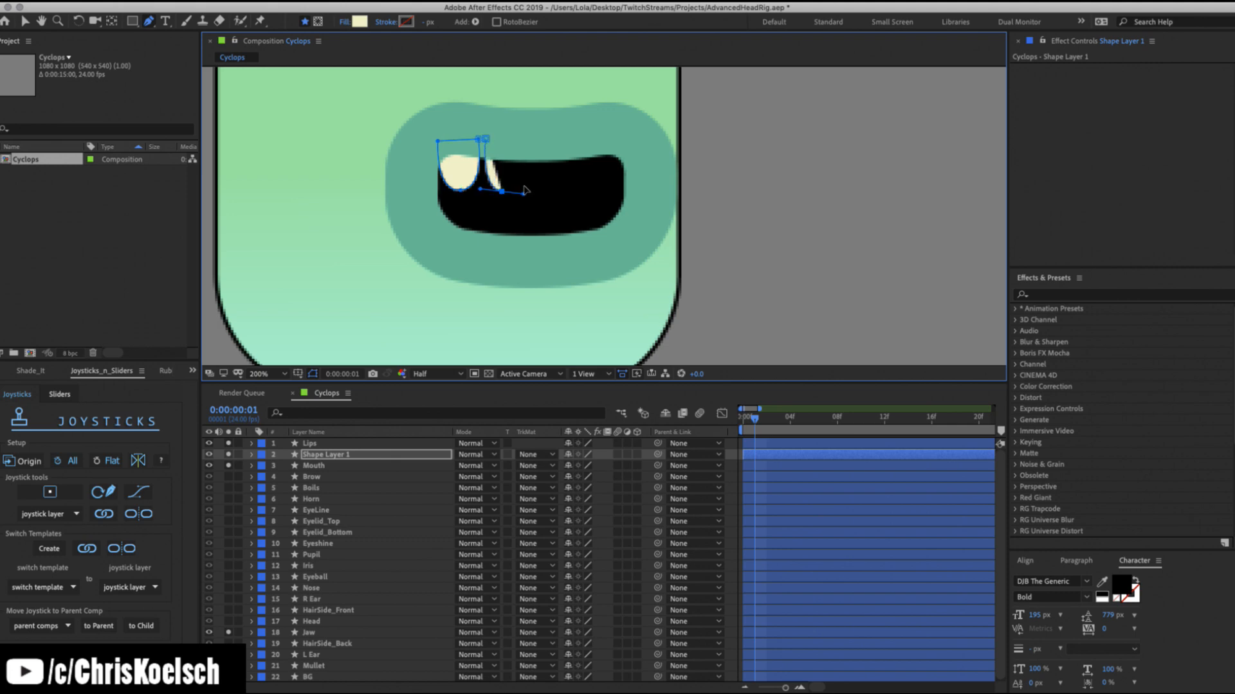
left_click(525, 139)
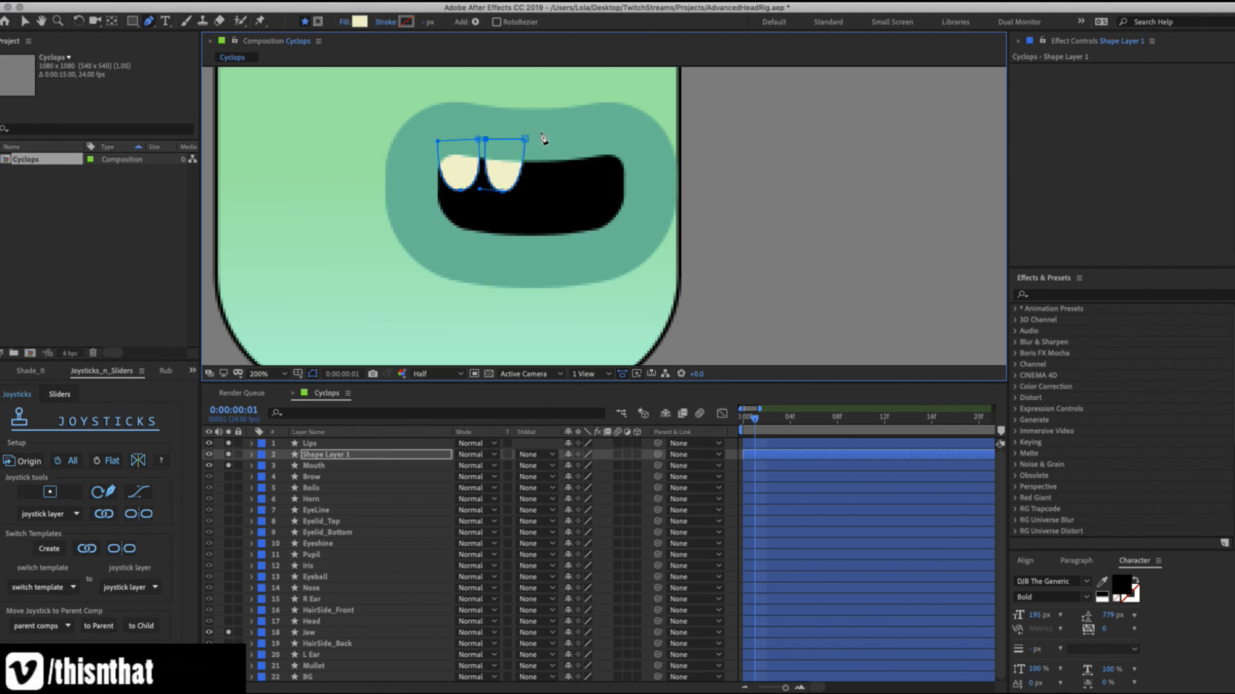
Draw two more round-bottomed teeth in the right half of the mouth to complete the upper row of four.
left_click(531, 138)
left_click_drag(550, 191, 569, 187)
left_click(571, 138)
left_click(582, 139)
left_click_drag(597, 189, 622, 187)
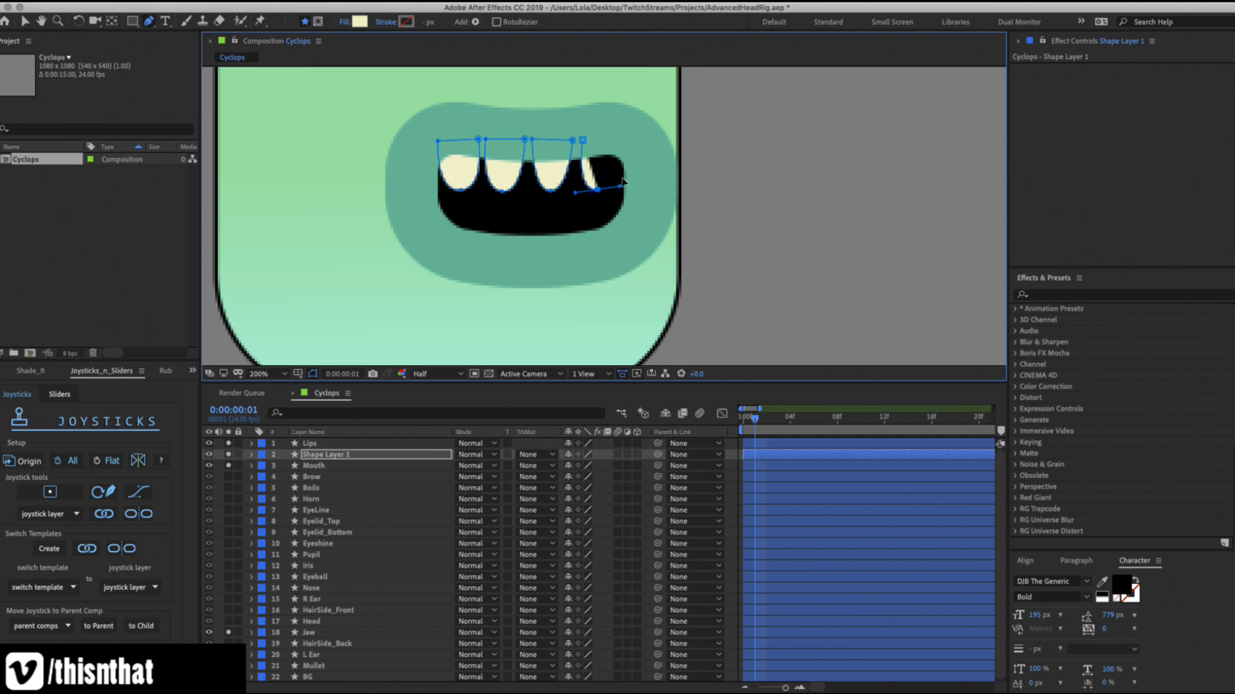
left_click(616, 138)
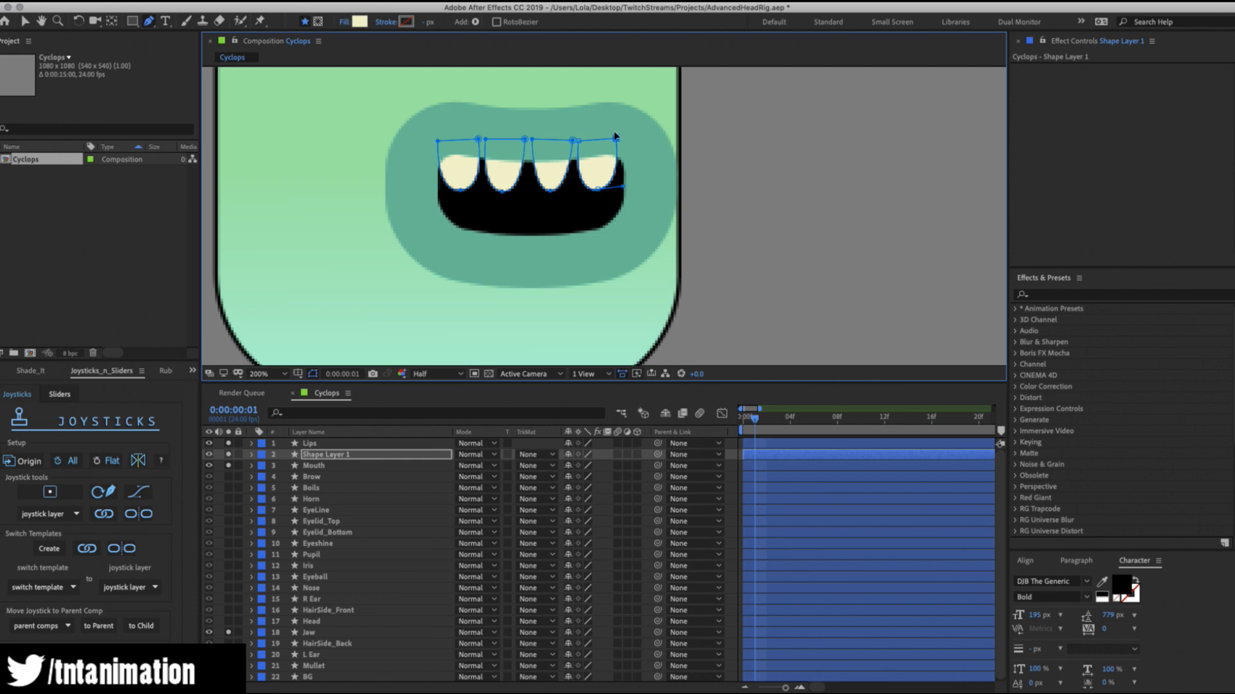
Widen the third tooth from the left toward the second by adjusting its upper corner and bottom curve handles.
left_click_drag(616, 138, 615, 141)
left_click_drag(532, 139, 530, 140)
left_click_drag(533, 190, 574, 184)
left_click(550, 190)
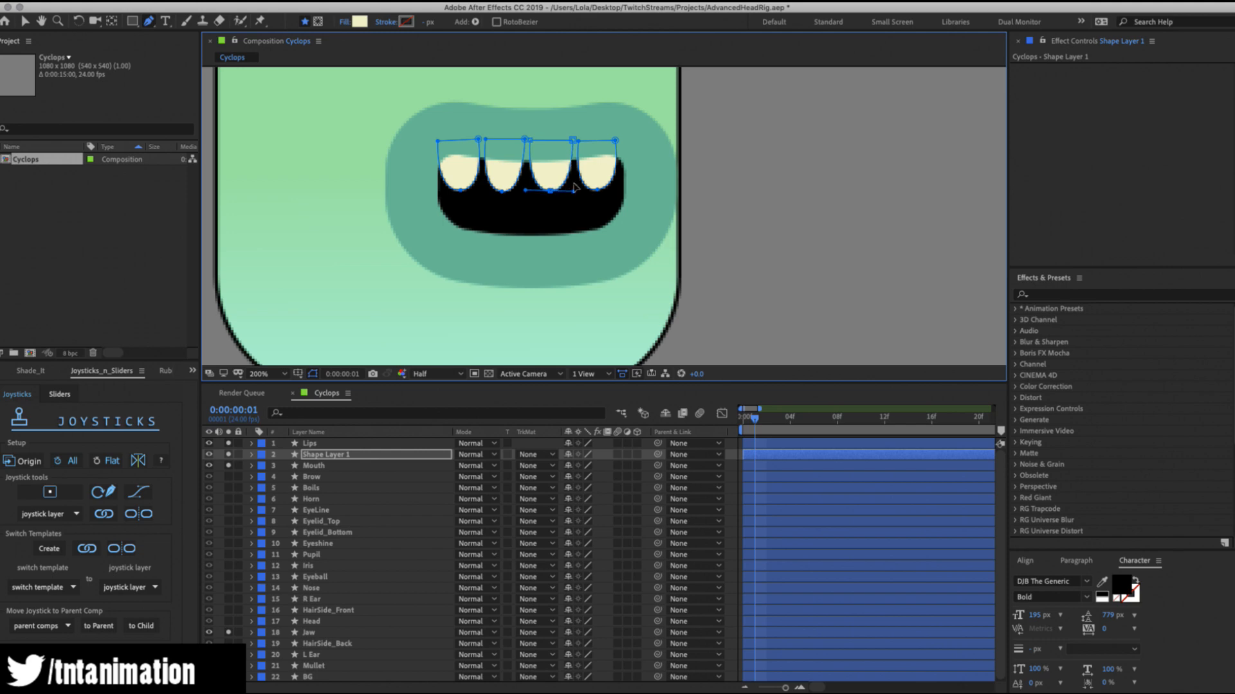
left_click_drag(530, 137, 521, 135)
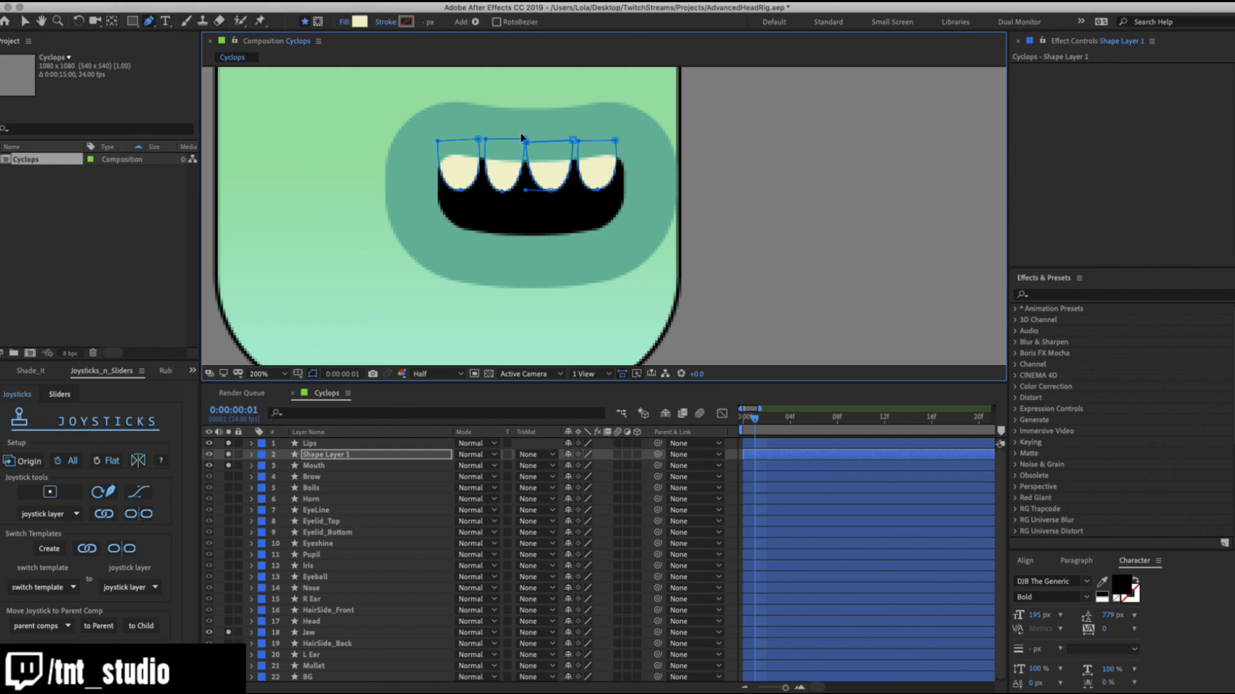
left_click_drag(526, 185, 583, 191)
Reshape the rightmost tooth so it meets the third tooth and reaches the right end of the mouth.
left_click_drag(577, 134, 573, 133)
left_click(580, 134)
left_click_drag(574, 187, 564, 185)
key("v")
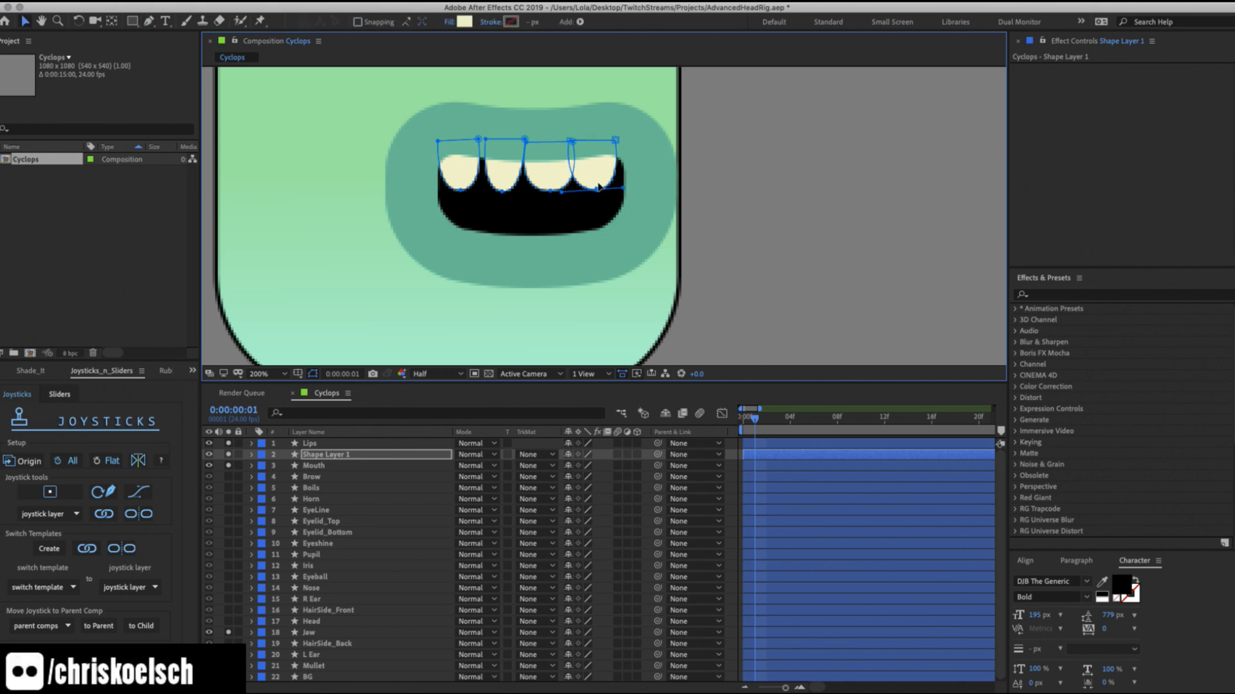
left_click_drag(624, 187, 626, 185)
left_click_drag(615, 138, 621, 141)
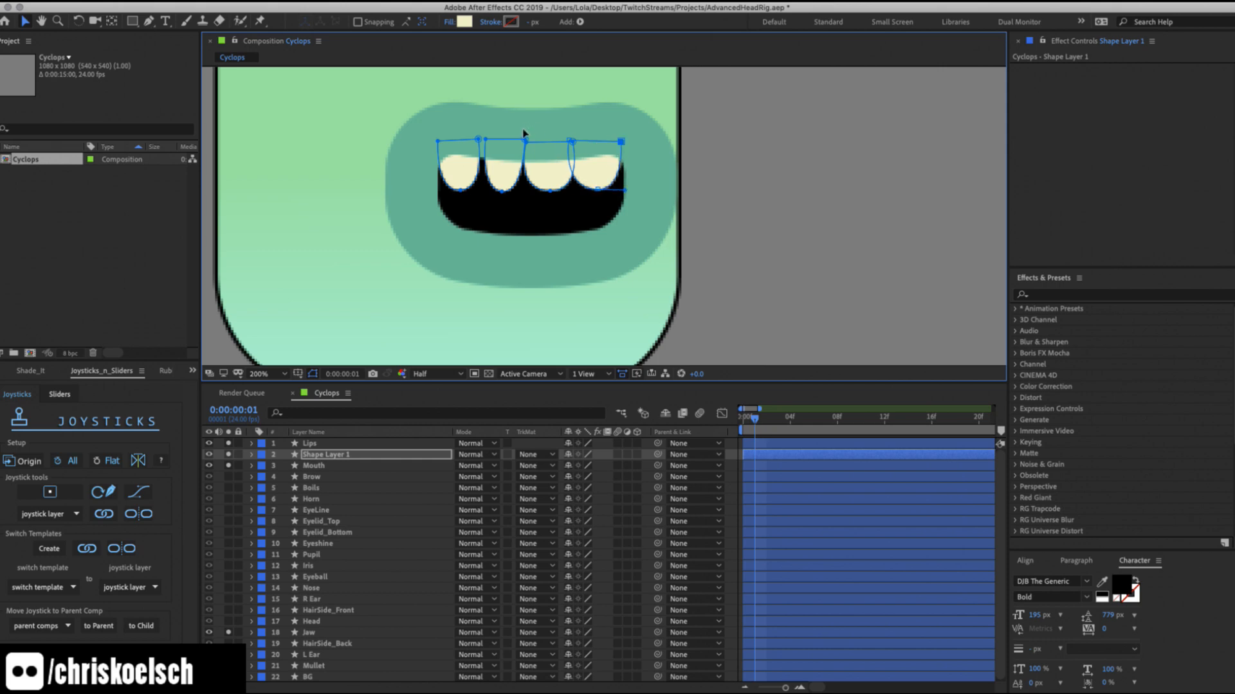
Widen the two left teeth by moving their upper right corners and curve handles until they meet their neighbours.
left_click_drag(525, 141, 528, 137)
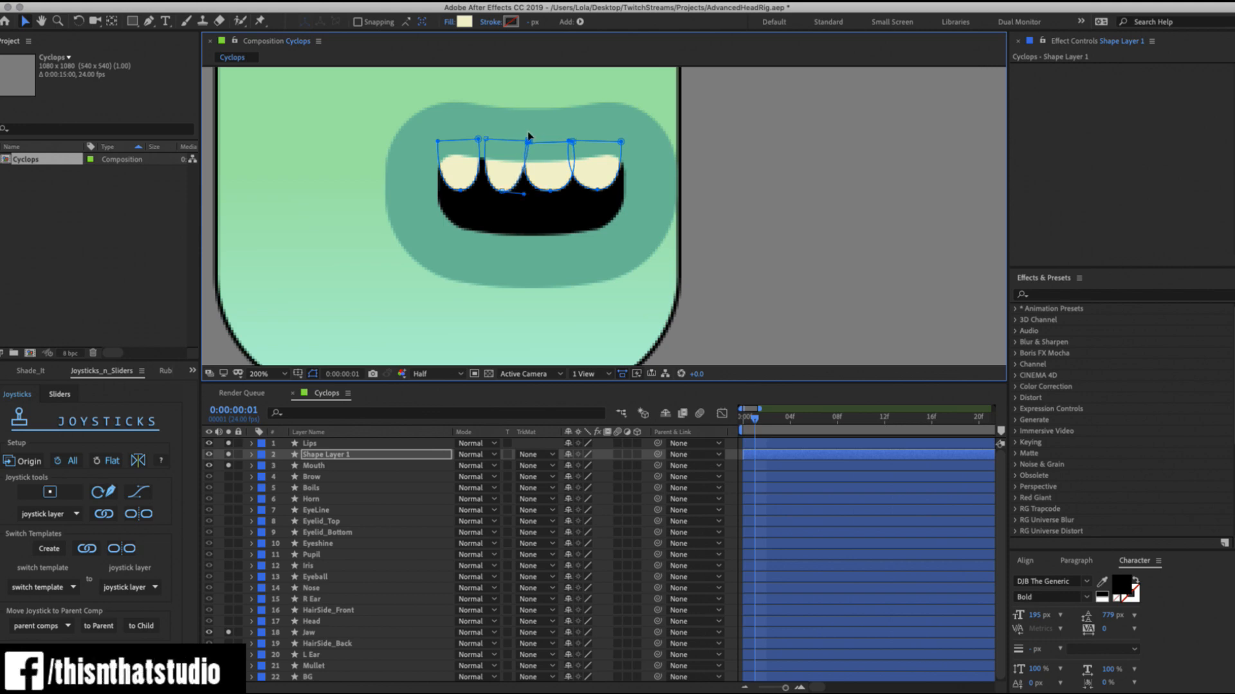
left_click_drag(518, 192, 534, 192)
left_click_drag(479, 138, 475, 132)
left_click(445, 133)
left_click_drag(479, 134, 487, 135)
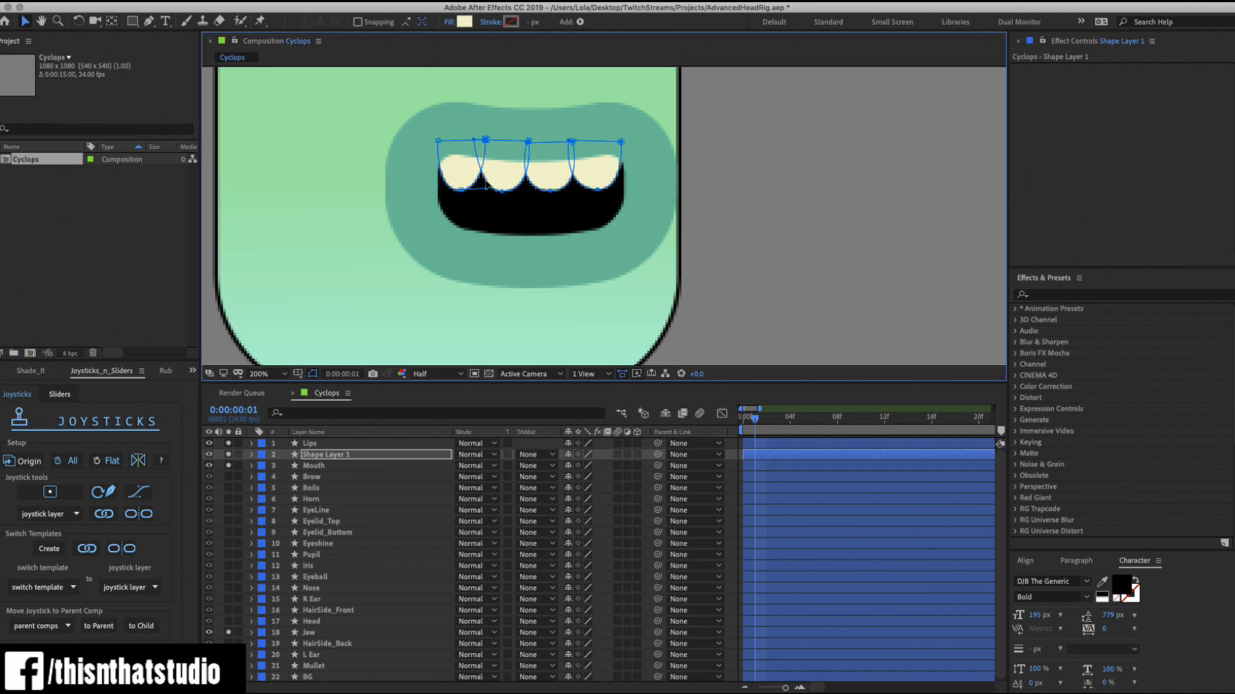
left_click(460, 189)
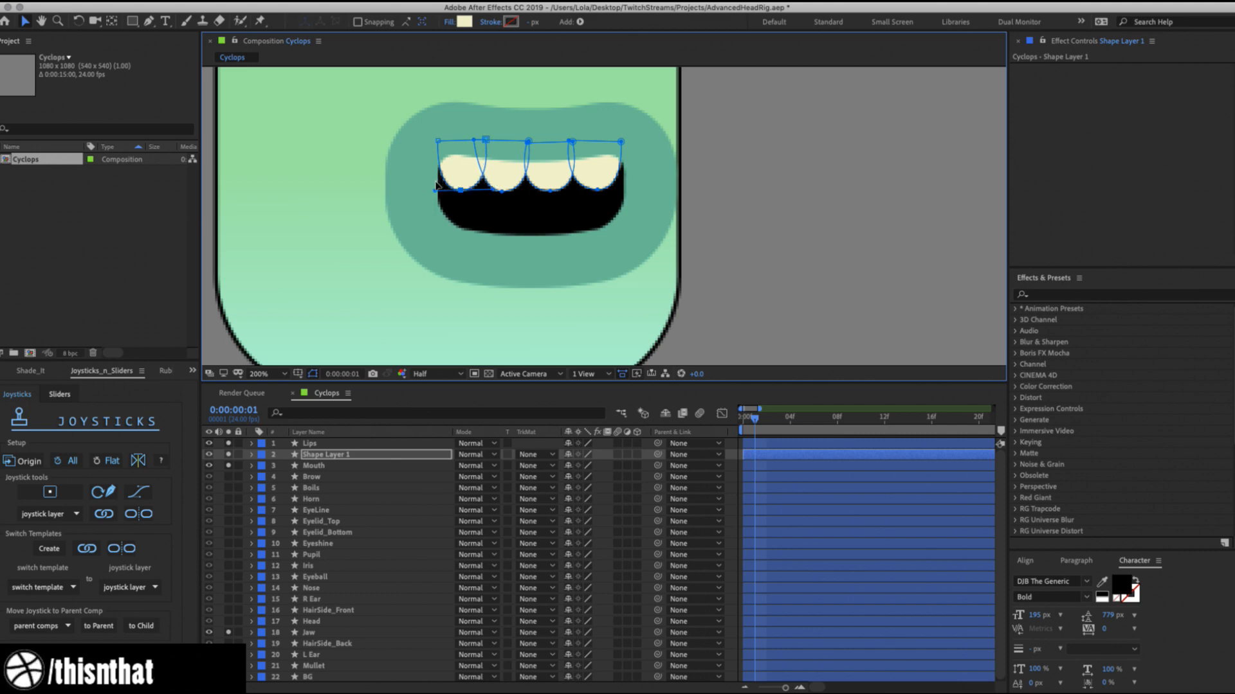
left_click_drag(437, 185, 473, 190)
left_click(505, 188)
Rename the teeth shape layer as TopTeeth.
left_click(336, 456)
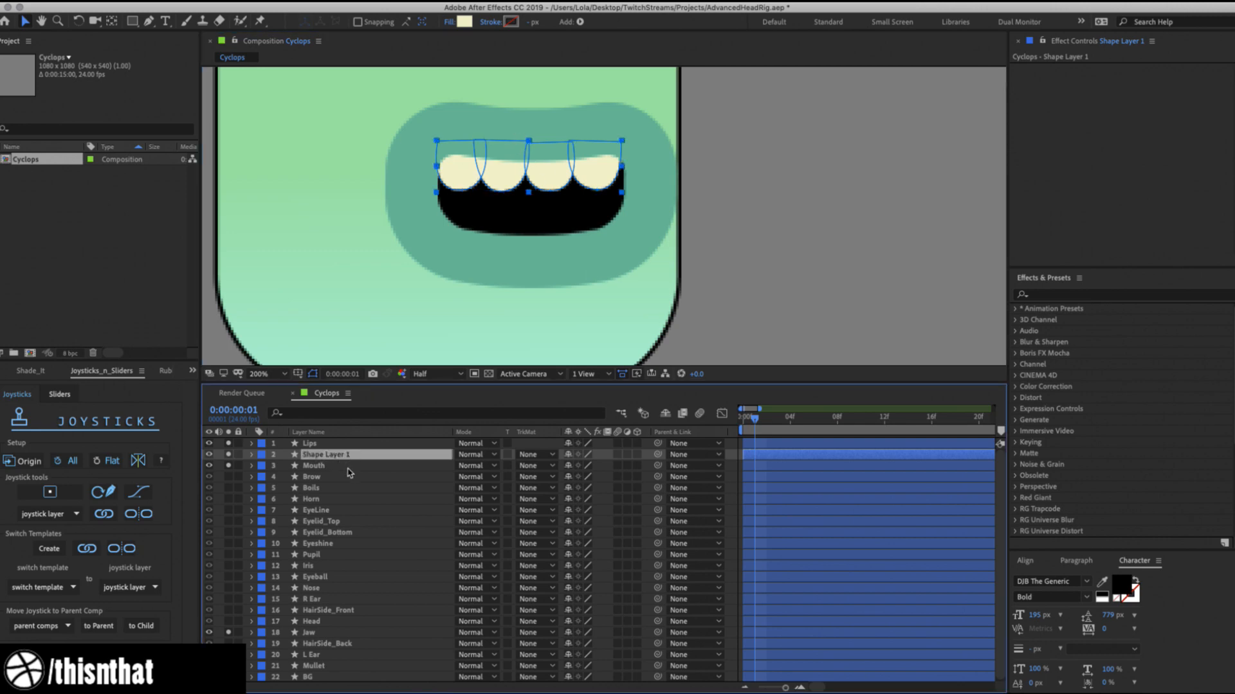
key("Return")
type("Top")
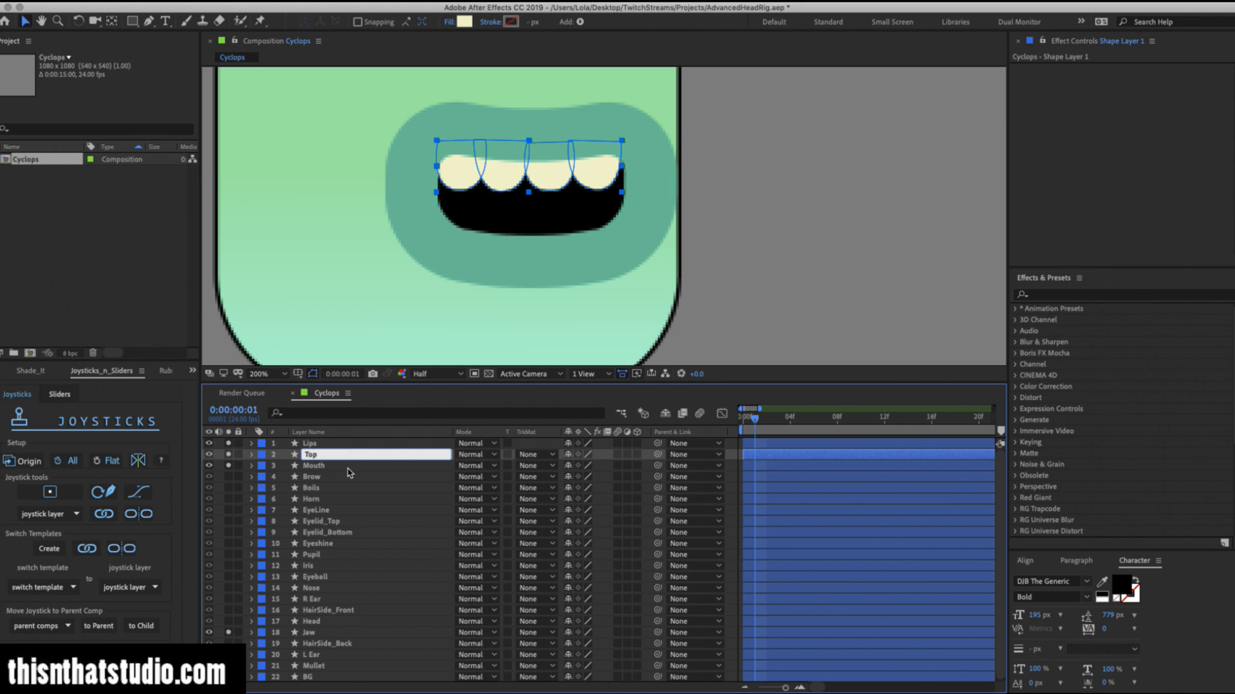
type("Teeth")
key("Return")
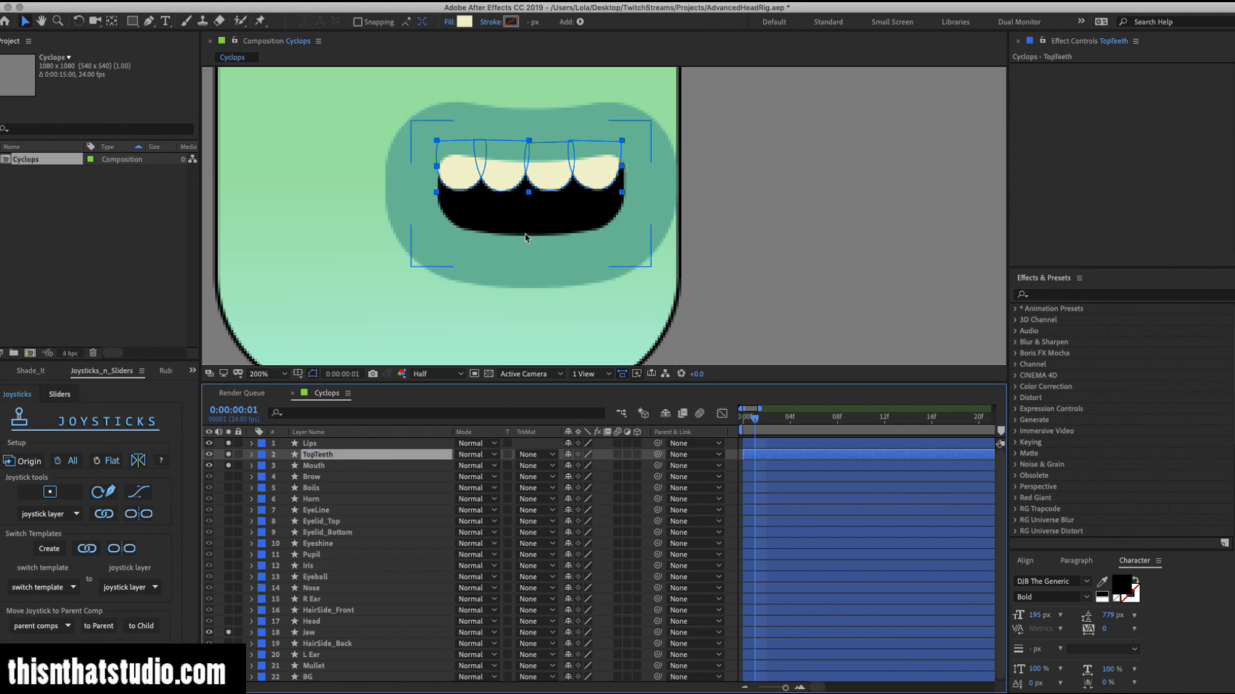
Select the three rightmost teeth in the TopTeeth layer and shift them together slightly to the right.
left_click(592, 161)
double_click(594, 165)
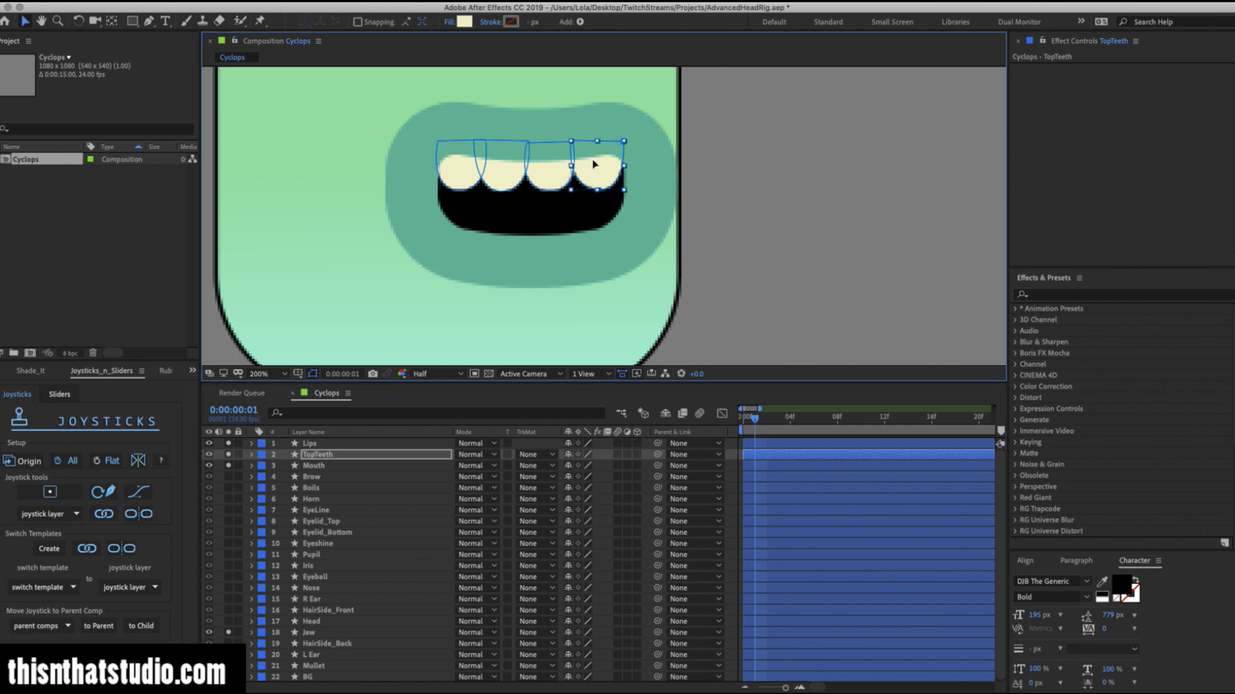
left_click(542, 173, "shift")
left_click(505, 176, "shift")
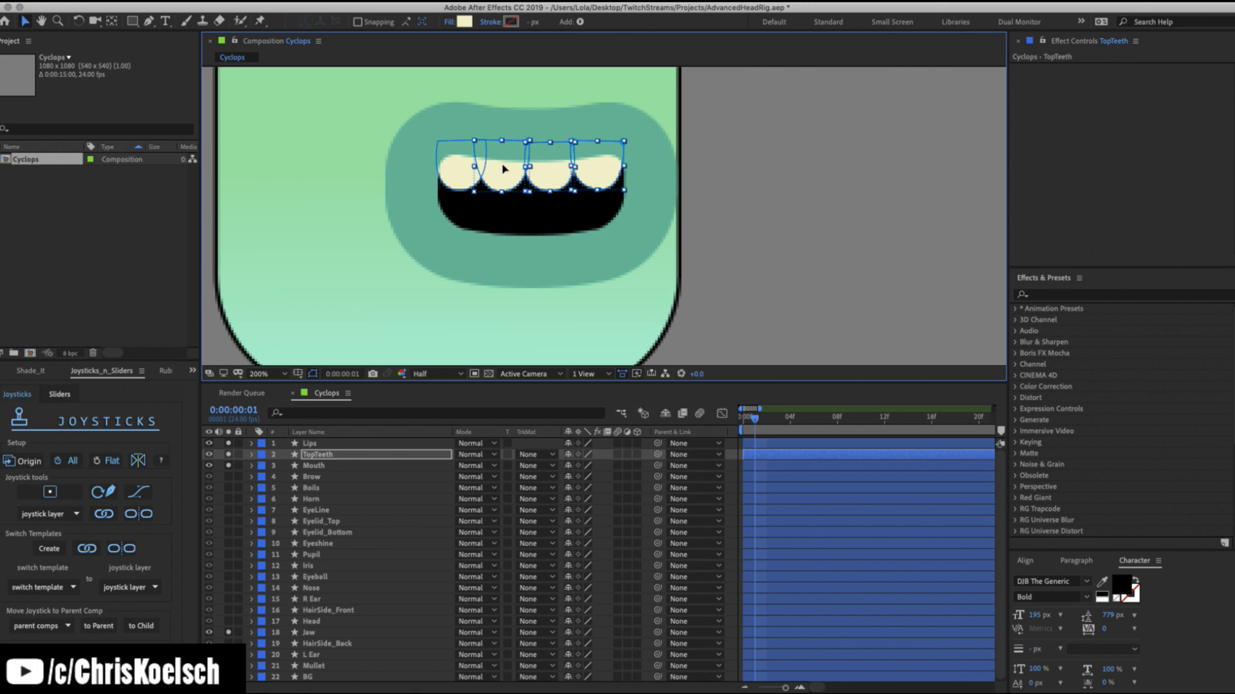
left_click_drag(502, 165, 506, 165)
Duplicate the Mouth layer, place the copy directly above TopTeeth and rename it MASK.
left_click(313, 466)
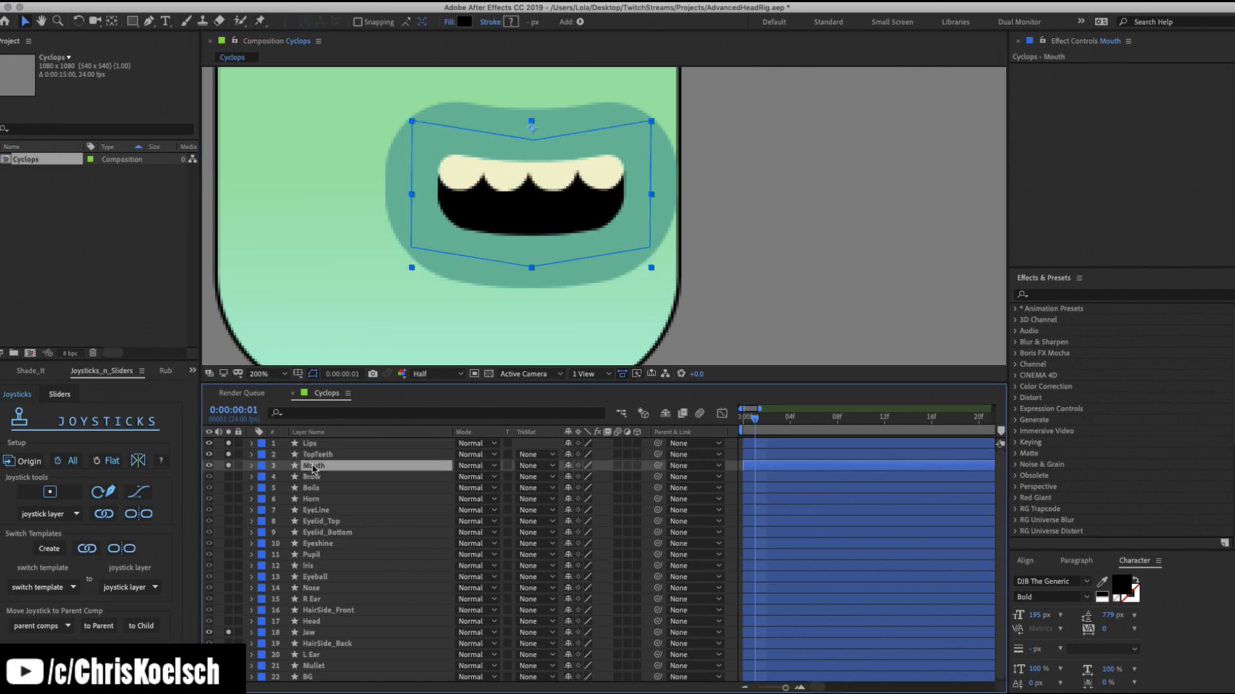
key("super+d")
left_click_drag(316, 458, 341, 448)
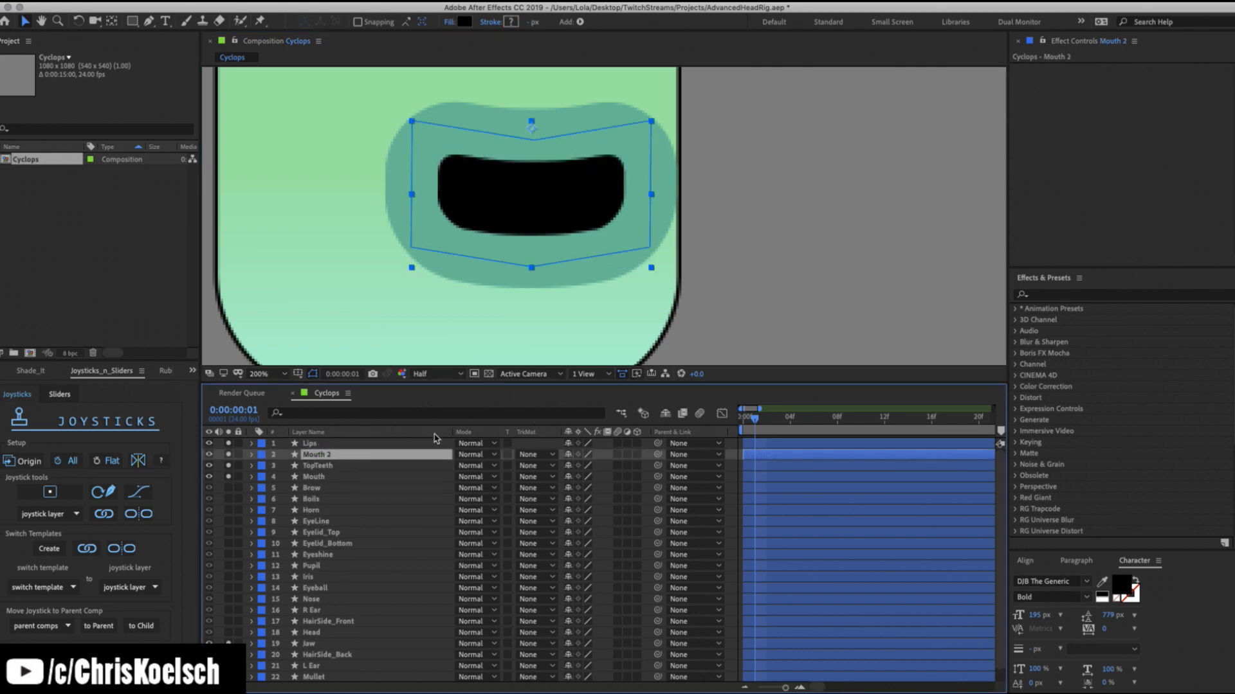
key("Return")
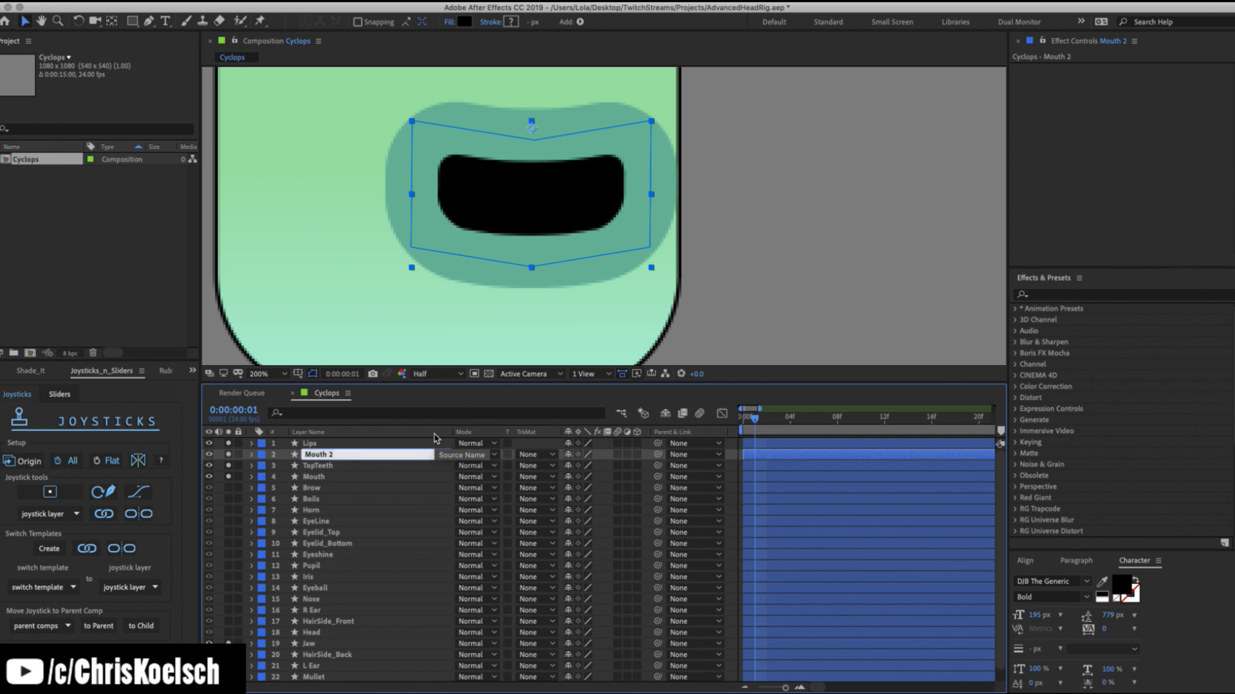
type("MASK")
key("Return")
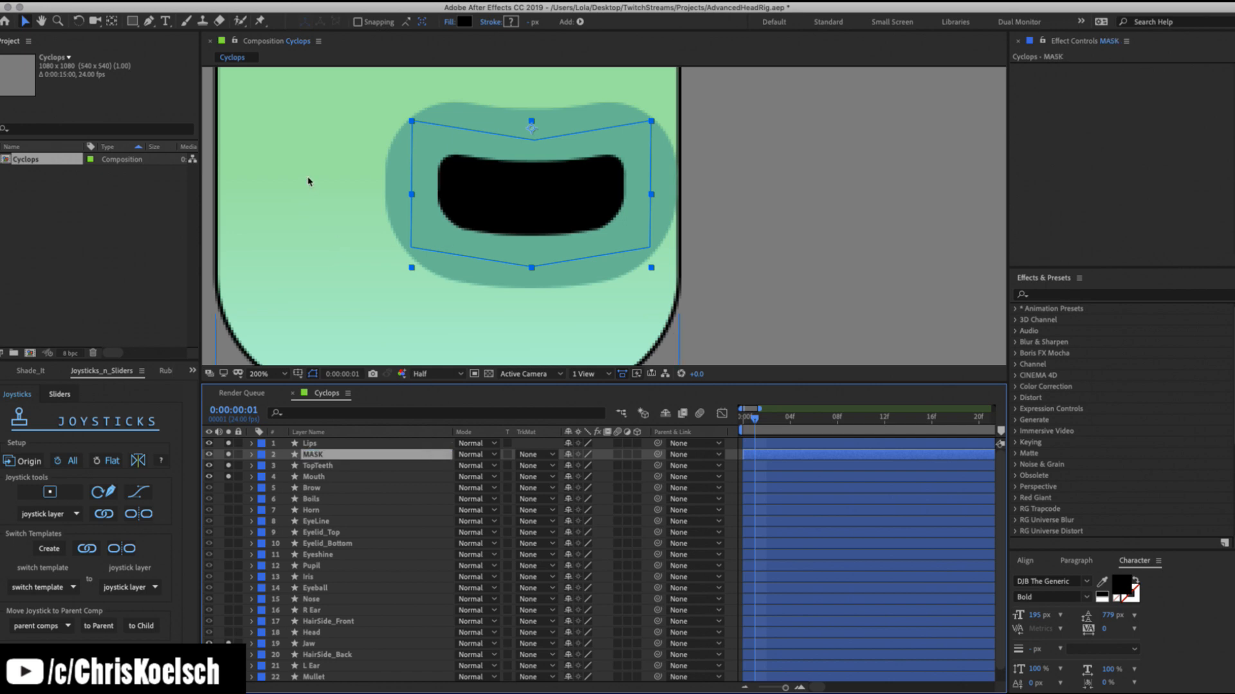
Give the MASK layer a Fuchsia label and set the TopTeeth track matte to Alpha Matte using MASK.
left_click(261, 454)
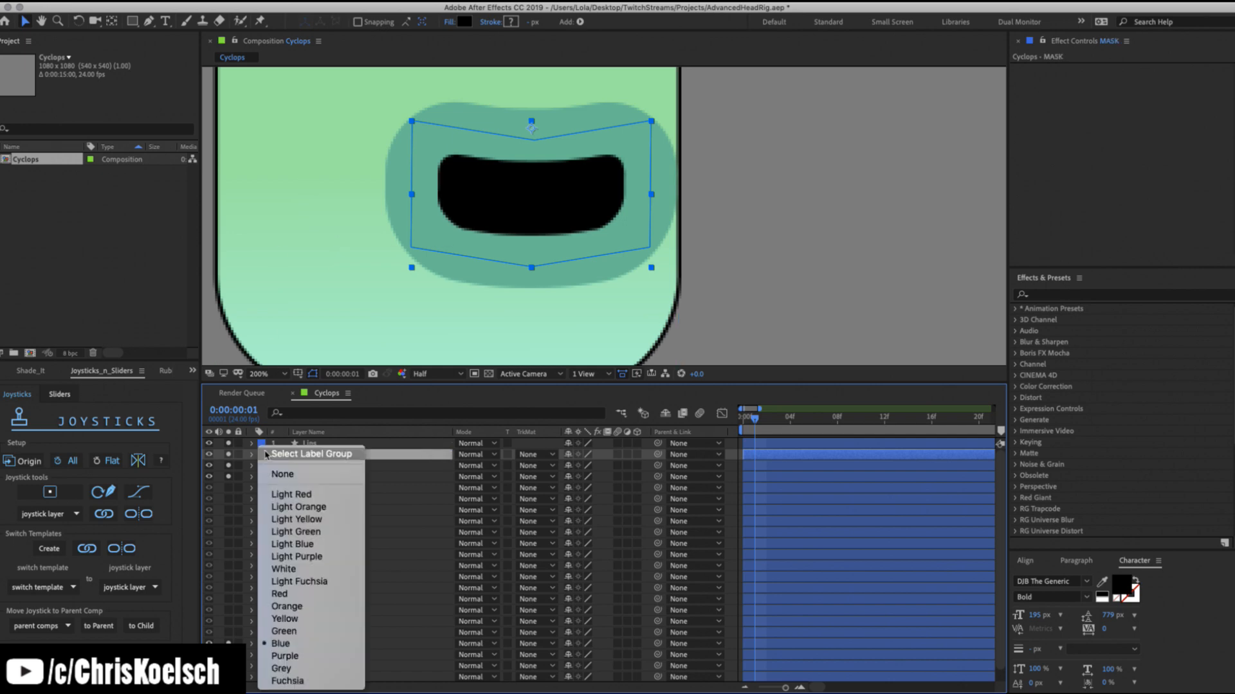
left_click(322, 681)
left_click(522, 466)
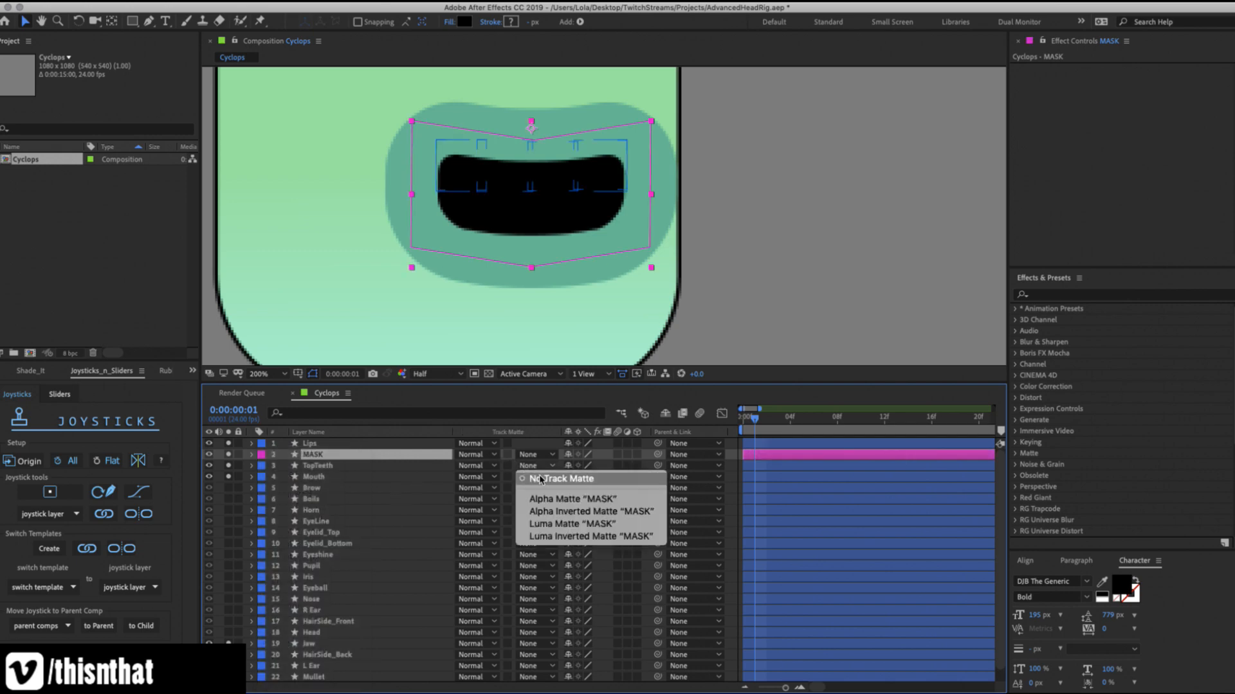
left_click(307, 471)
left_click(307, 469)
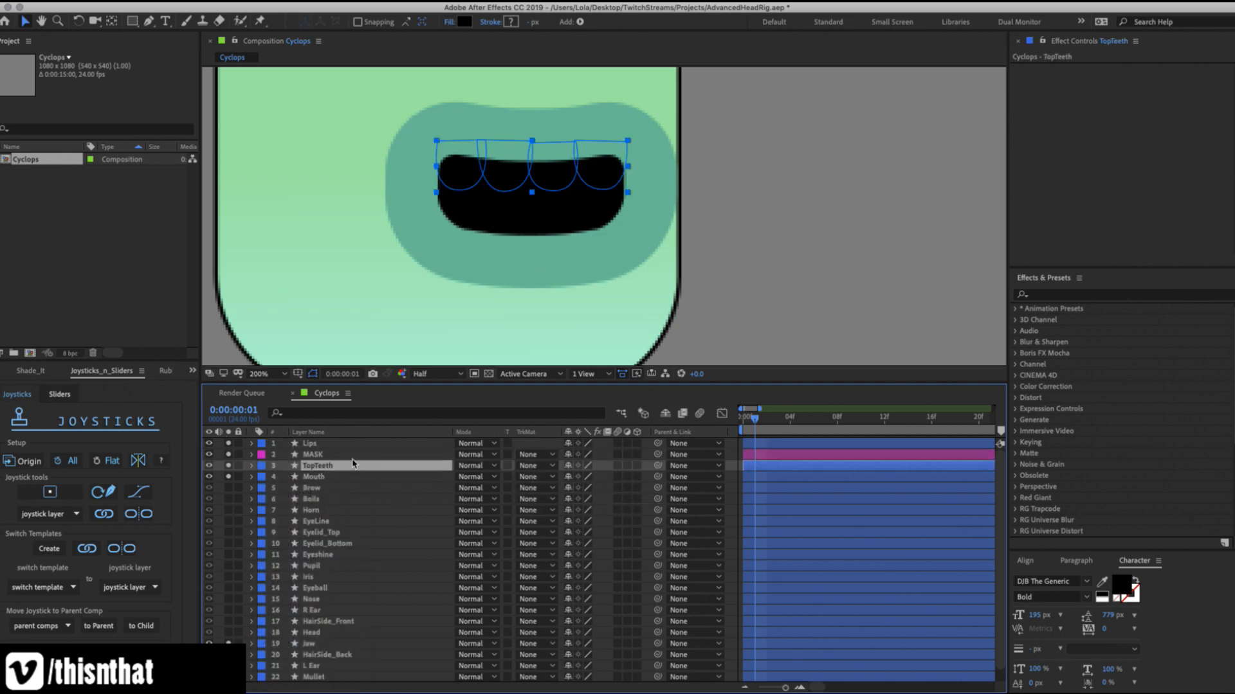
left_click(537, 465)
left_click(548, 511)
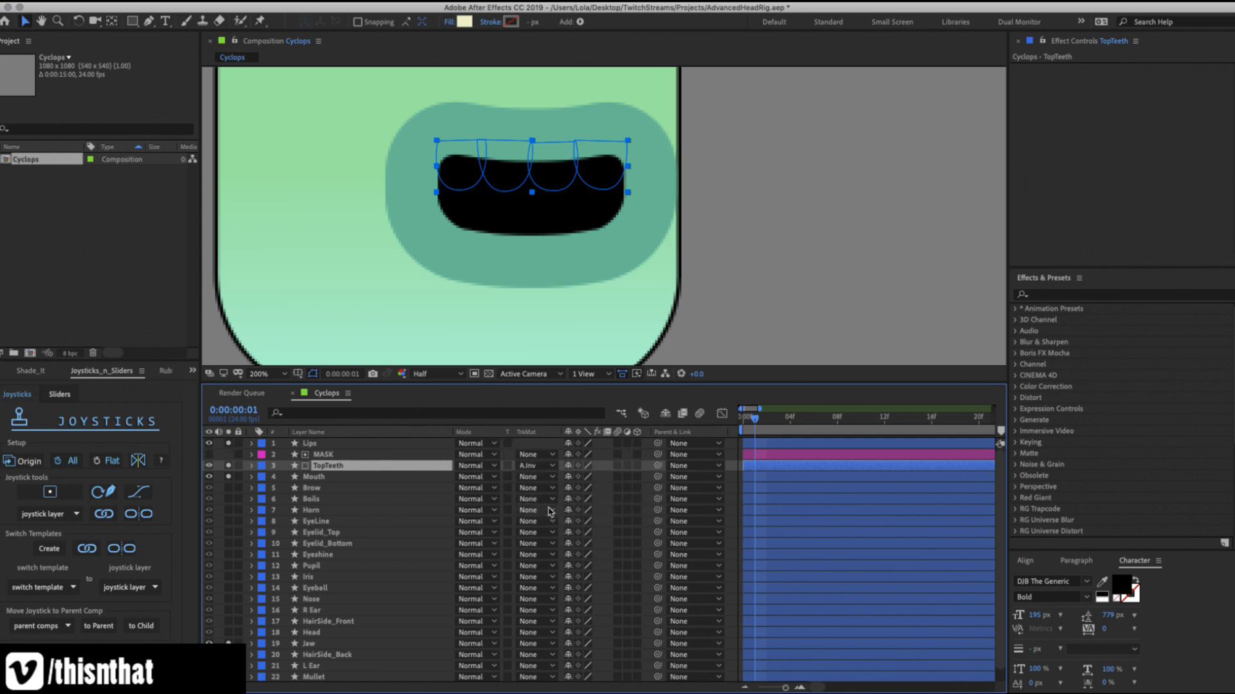
left_click(537, 466)
left_click(540, 501)
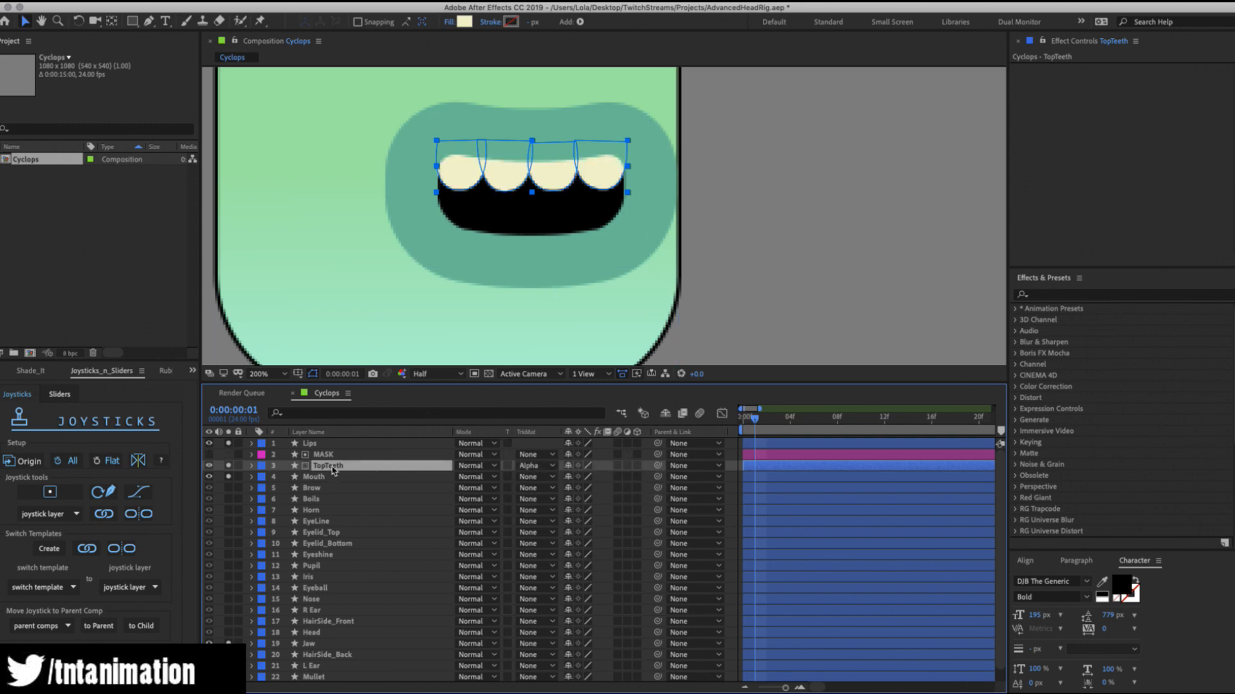
Test the matte by shifting the top teeth aside and back, and check the closed mouth at frame 0.
left_click_drag(445, 145, 382, 152)
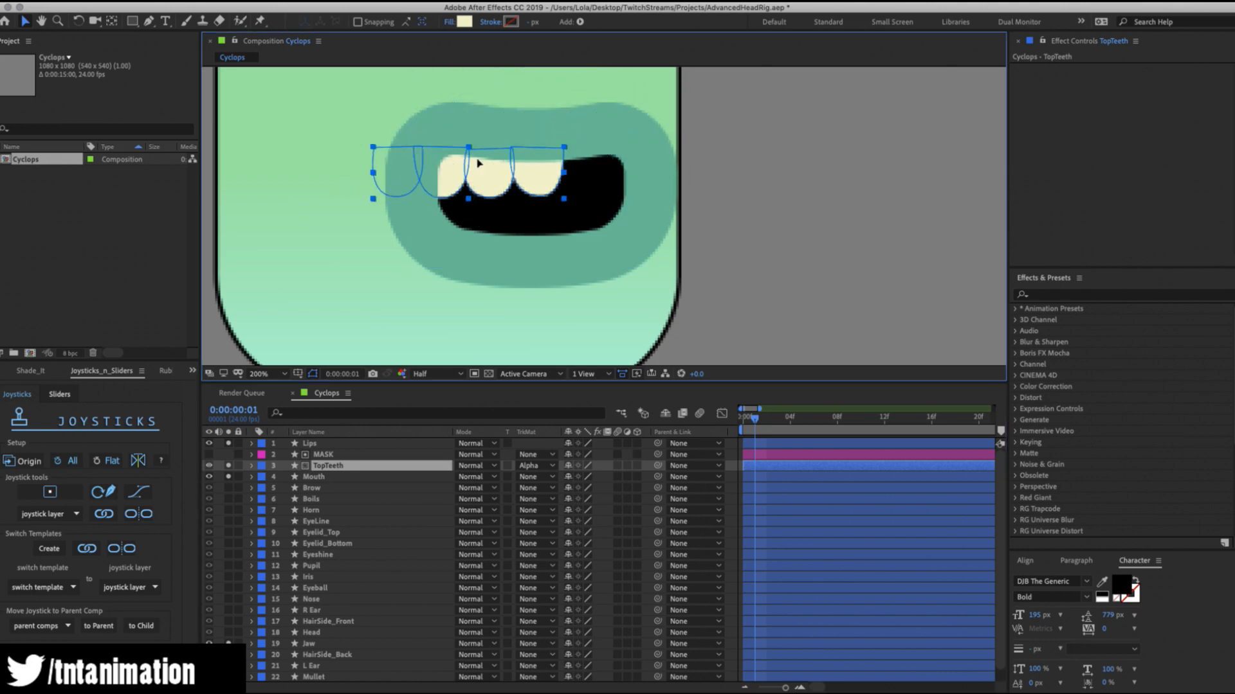
left_click_drag(478, 163, 541, 157)
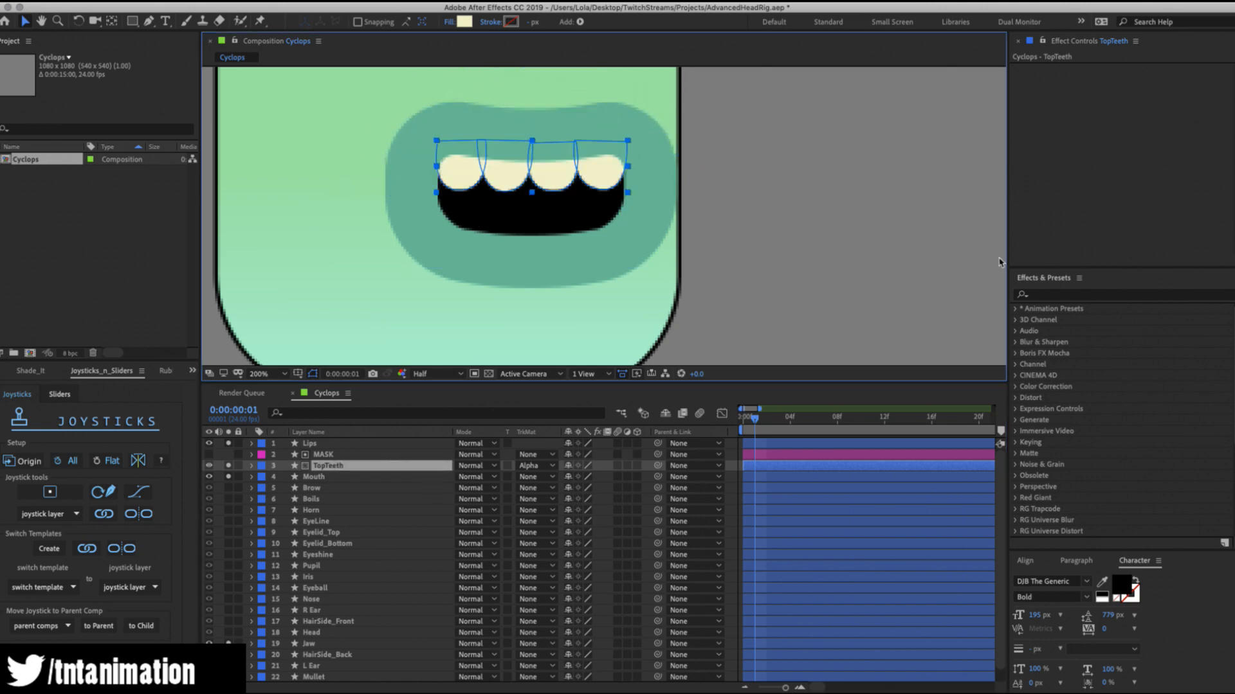
mouse_move(755, 421)
left_mouse_down()
mouse_move(745, 419)
mouse_move(798, 421)
mouse_move(738, 429)
left_mouse_up()
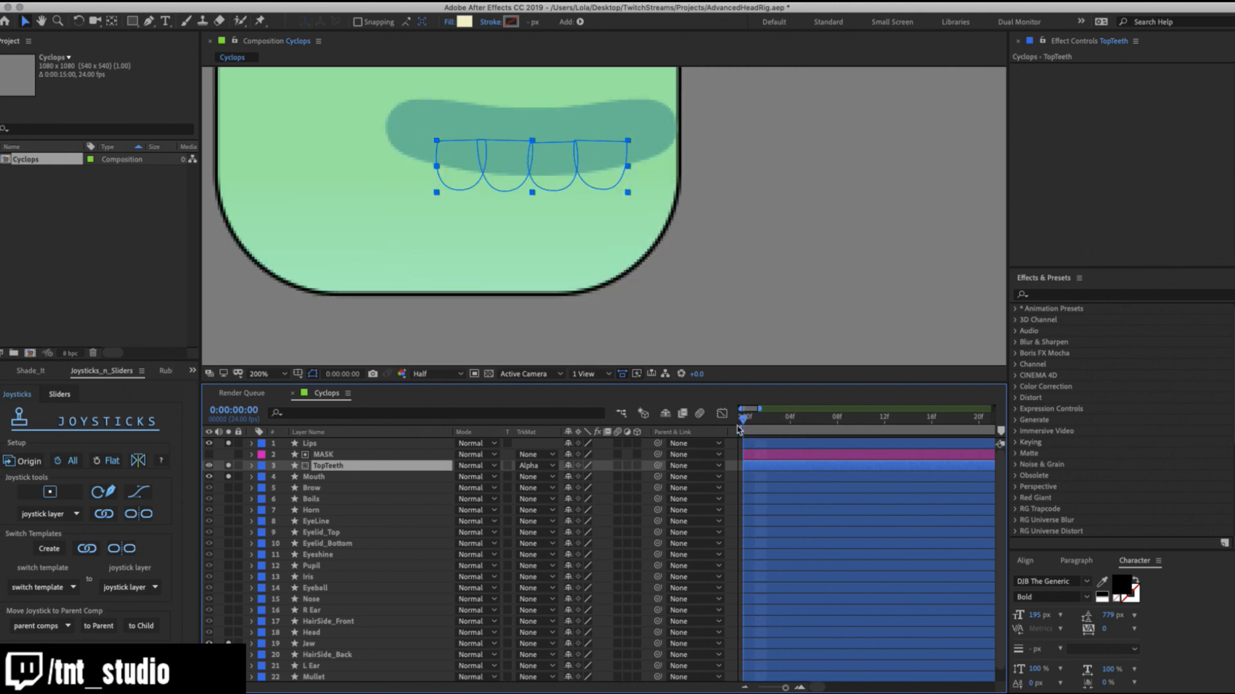
Duplicate the TopTeeth layer and rename the copy BottomTeeth.
key("ctrl+d")
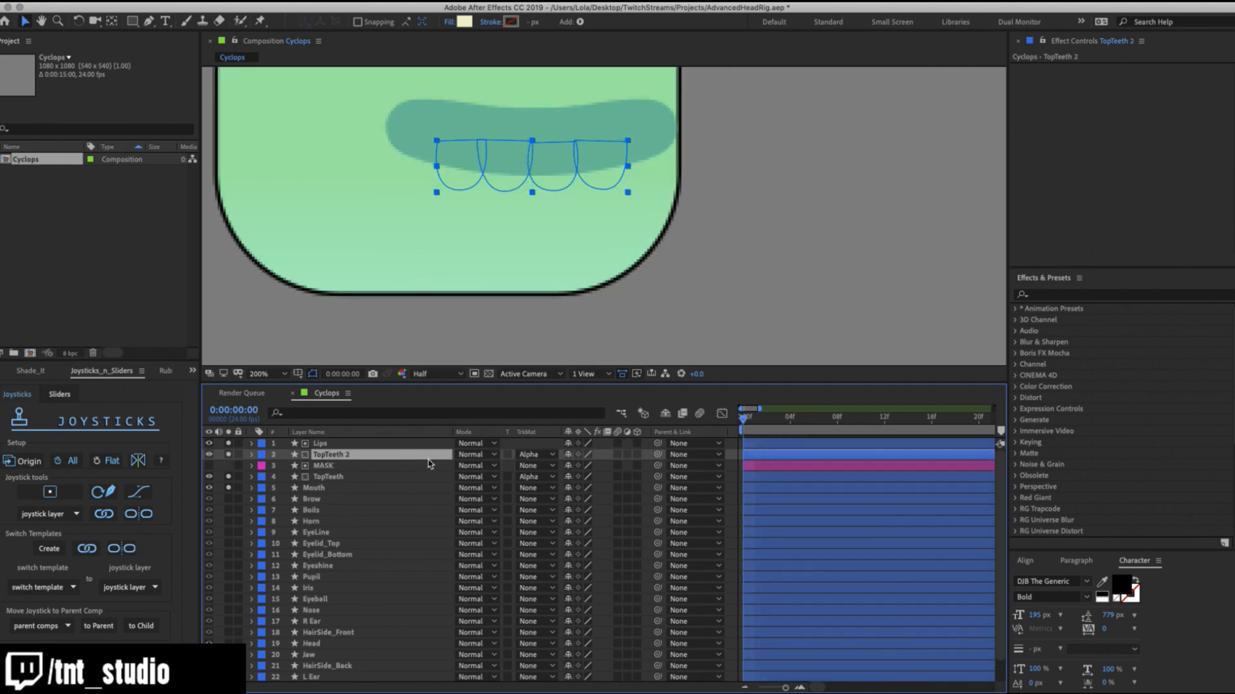
key("Return")
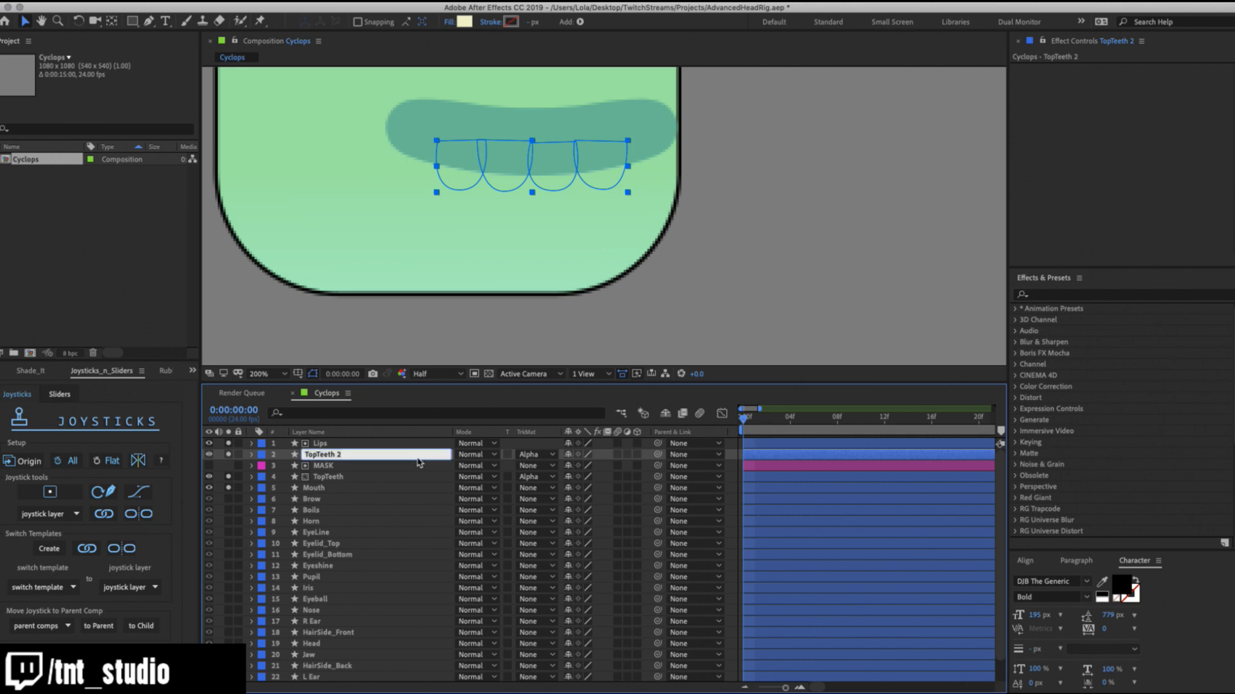
type("Bottom")
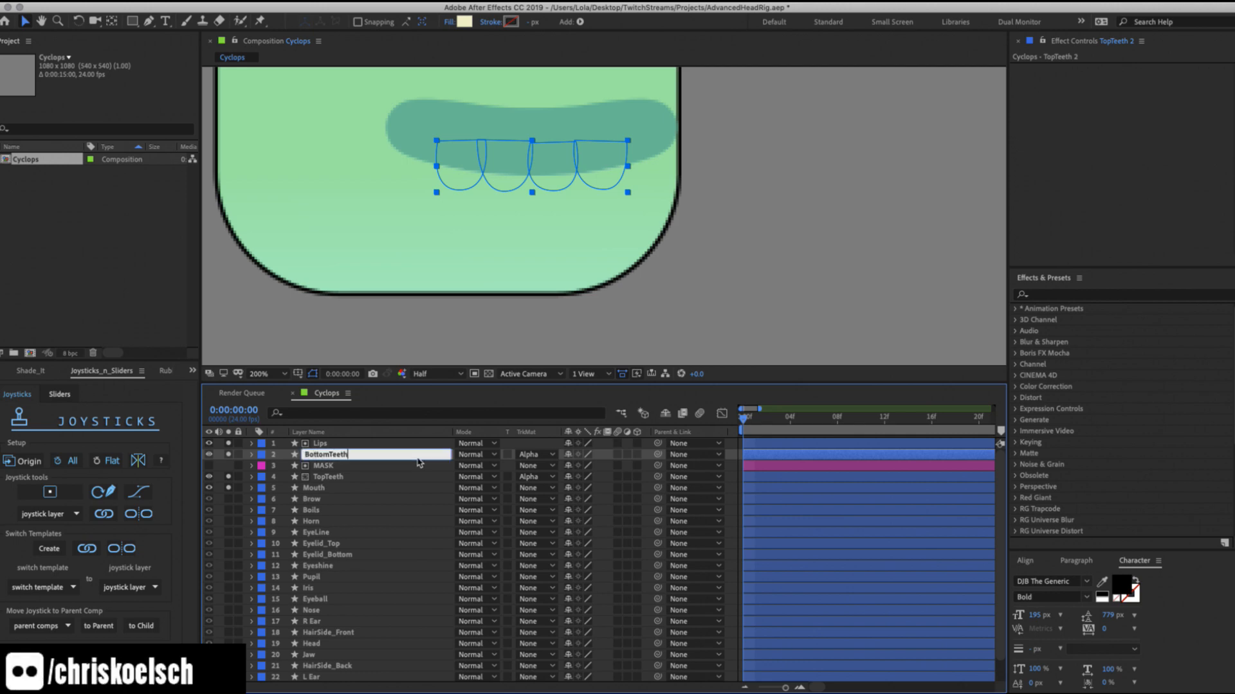
key("Return")
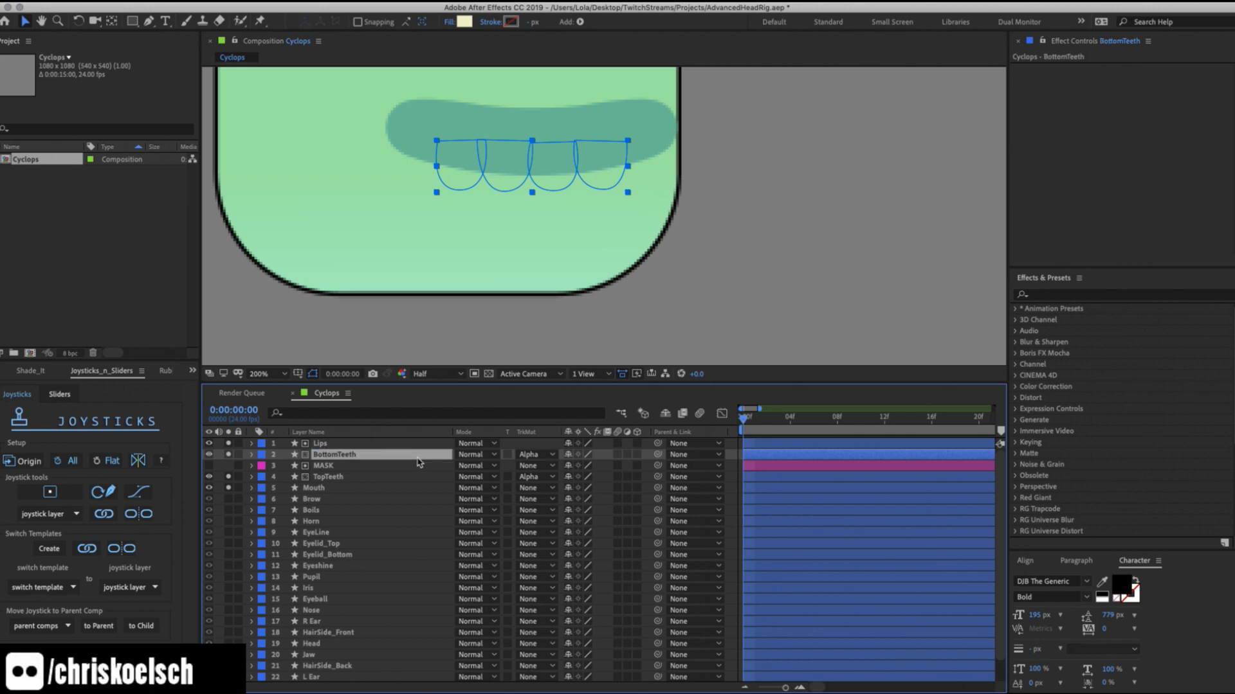
Place BottomTeeth directly above the Mouth layer with a duplicate of MASK above it as its matte, and return to frame 1.
left_click_drag(325, 456, 332, 484)
left_click(330, 455)
key("super+d")
left_click(504, 487)
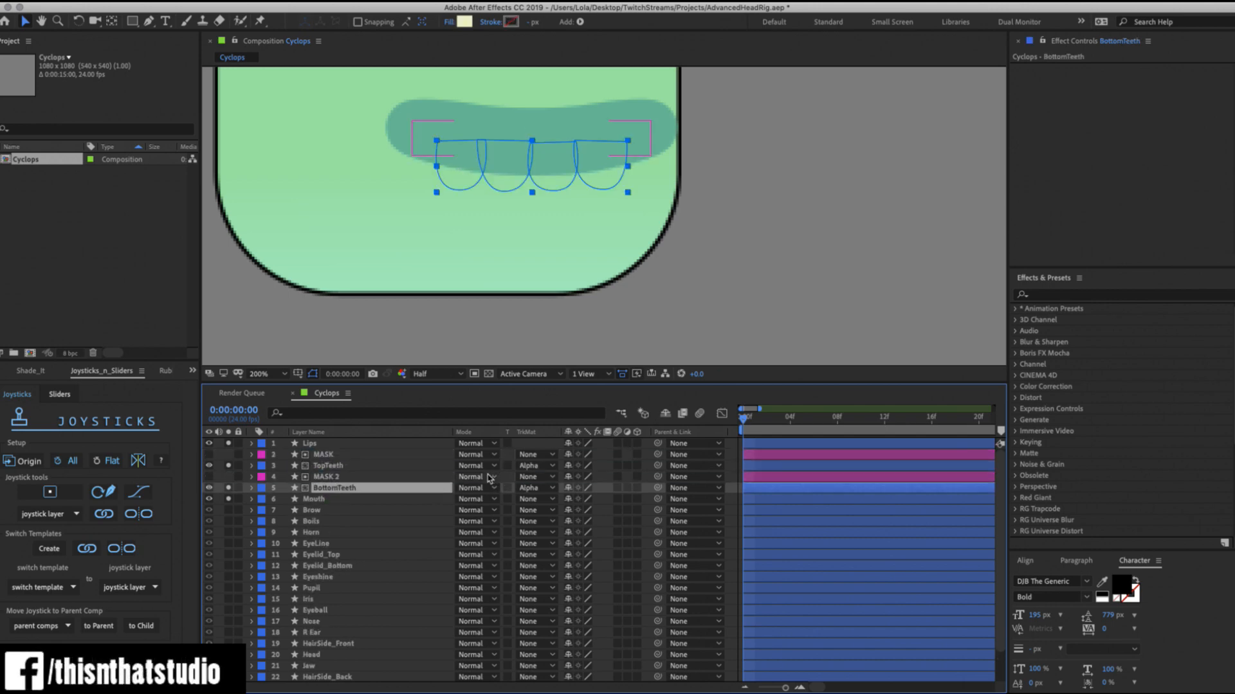
key("Page_Down")
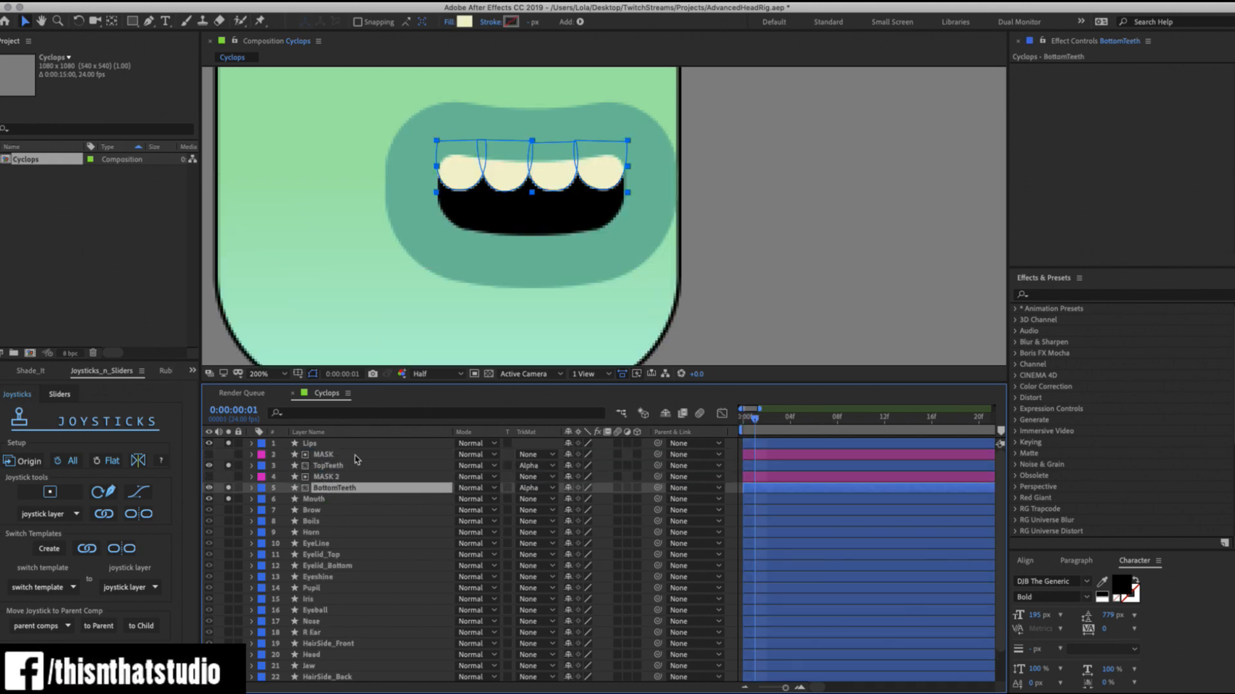
key("w")
left_click_drag(496, 207, 343, 145)
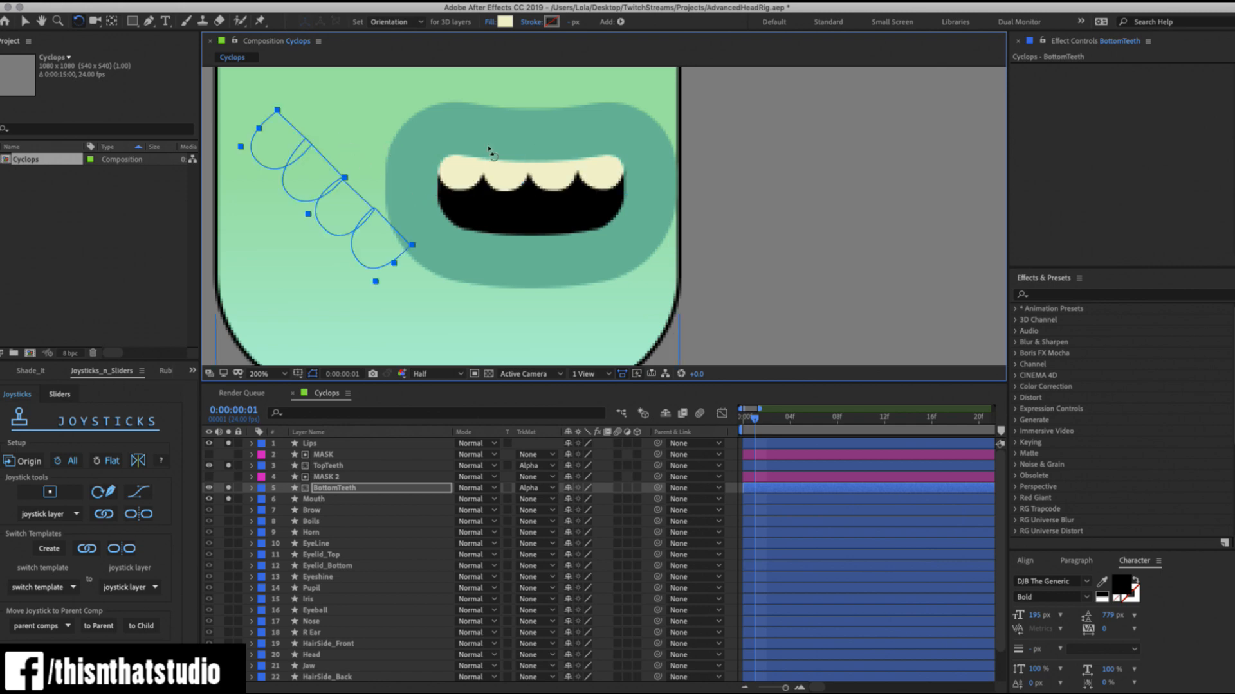
key("super+z")
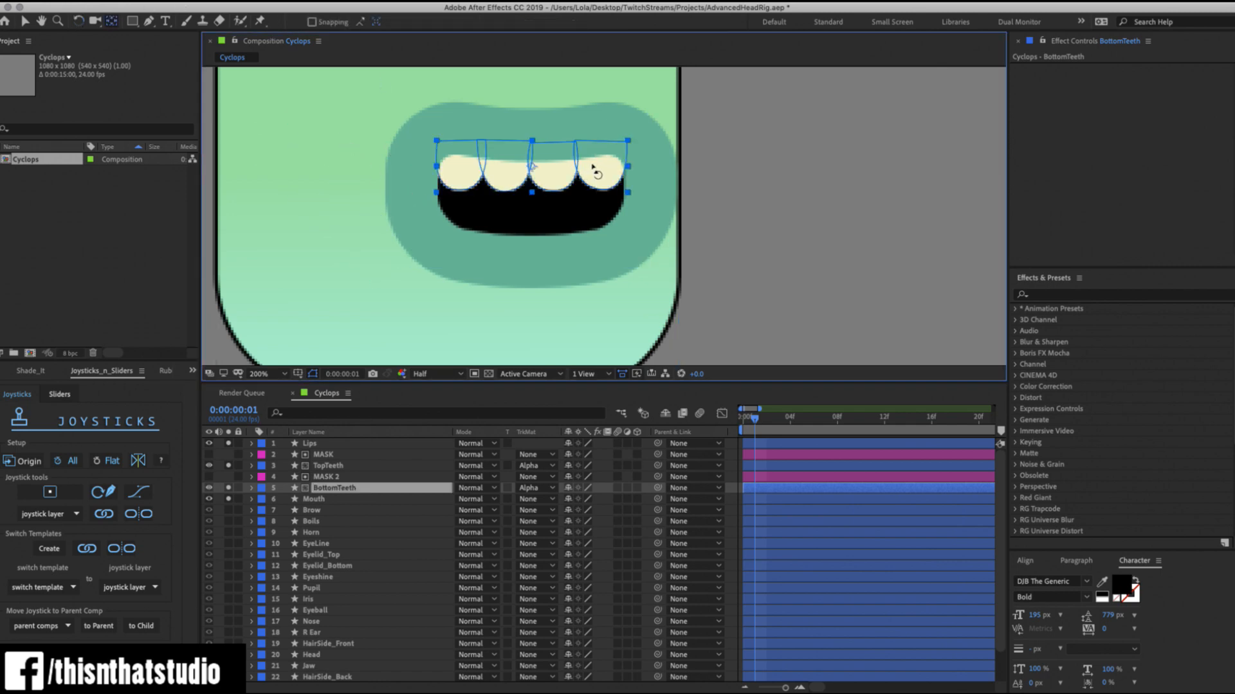
Rotate the BottomTeeth shape upside down about its centre and move it down to the lower edge of the mouth.
left_click_drag(598, 169, 416, 142)
key("v")
left_click_drag(535, 162, 521, 215)
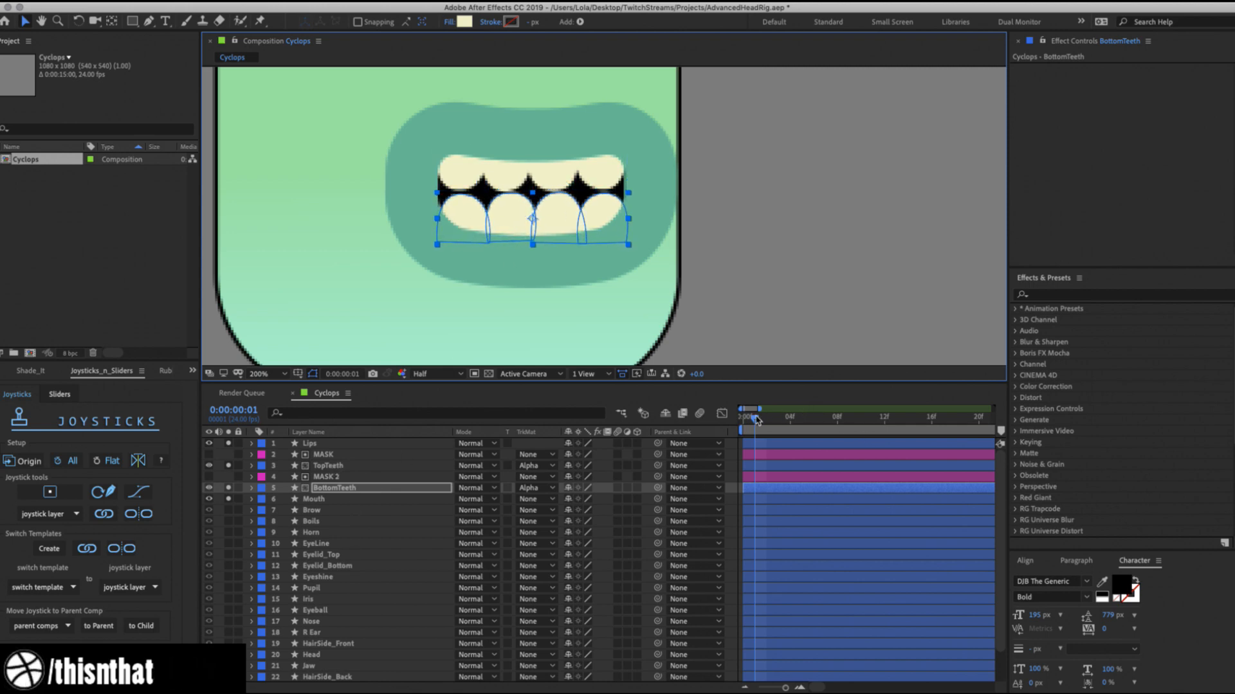
Move the TopTeeth layer down slightly so the upper row sits closer to the bottom teeth at frame 1.
mouse_move(756, 420)
left_mouse_down()
mouse_move(743, 420)
mouse_move(755, 419)
left_mouse_up()
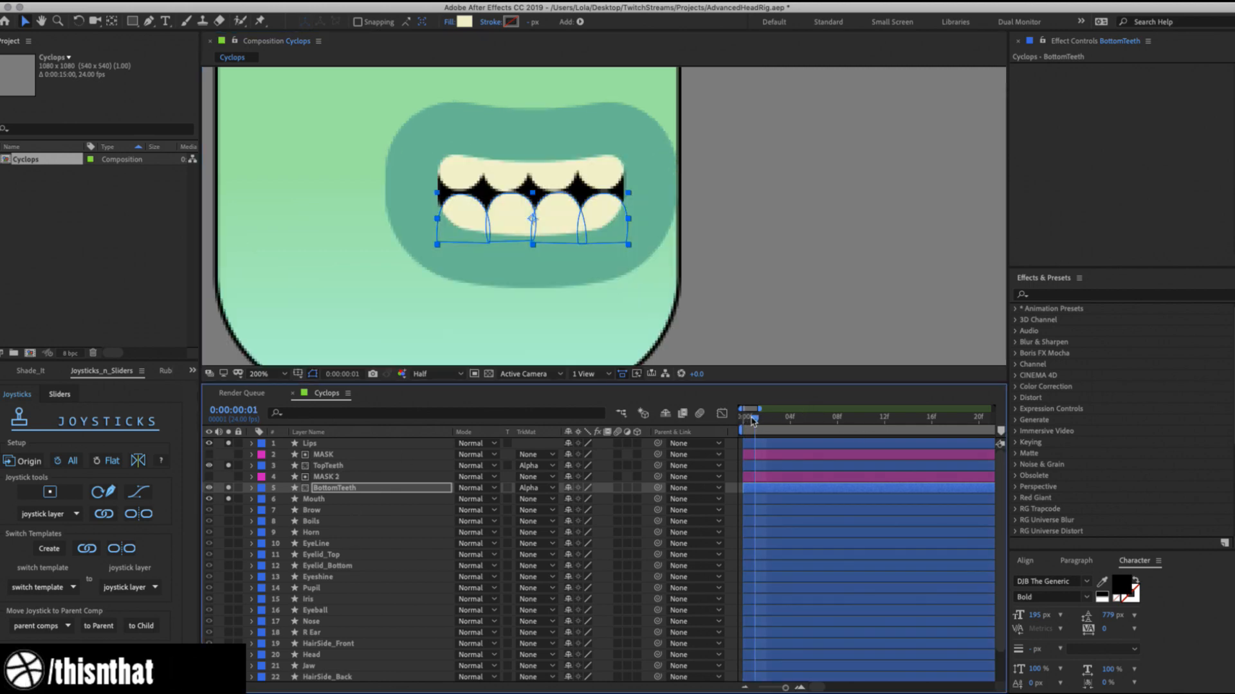
left_click(328, 465)
left_click(537, 155)
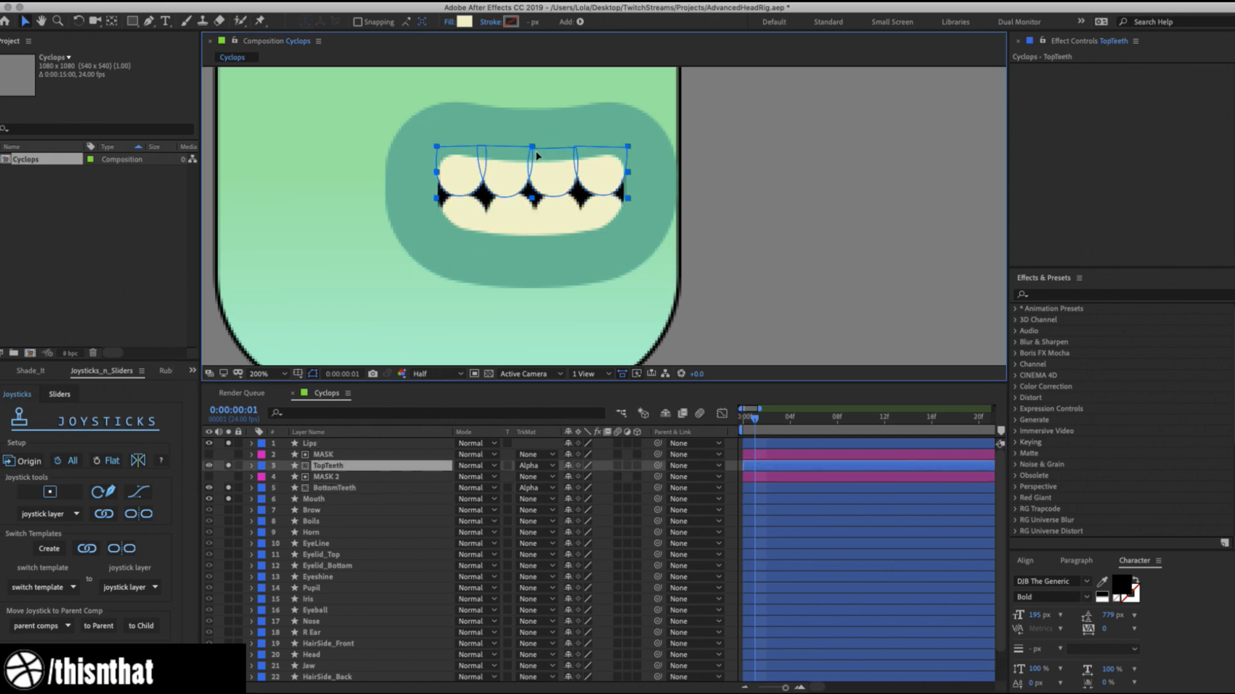
key("Down")
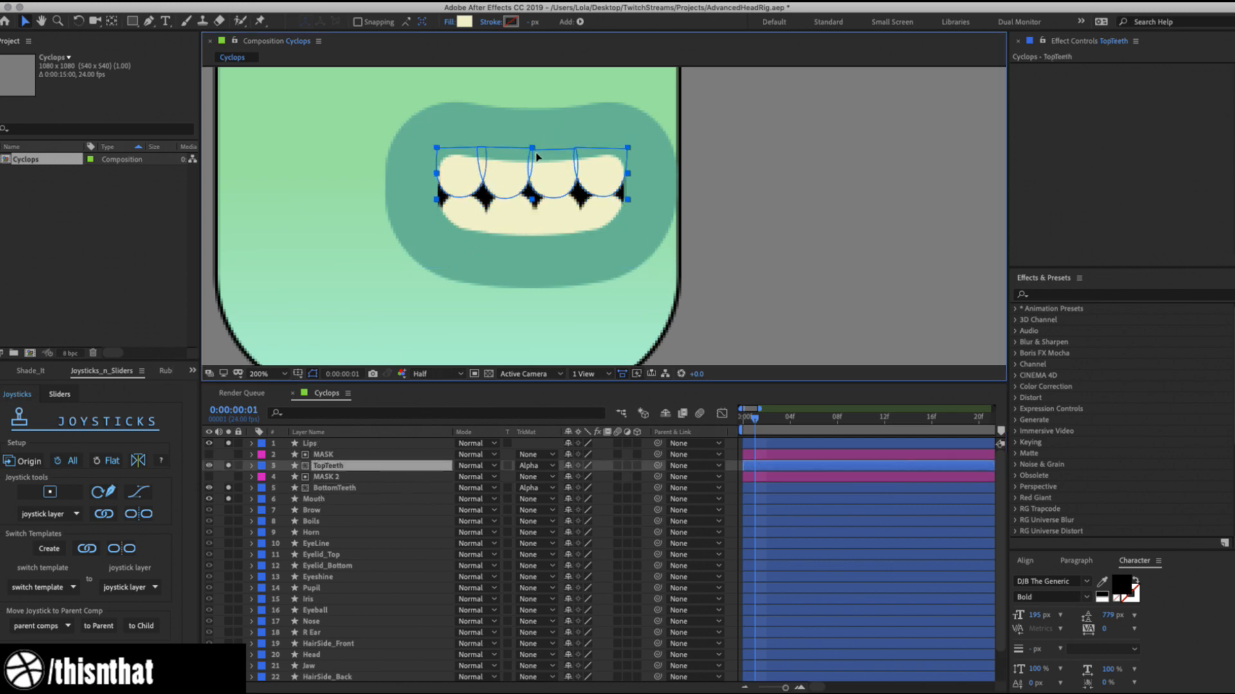
key("Down")
Examine how both rows of teeth fit inside the lips, viewing the whole jaw and the mouth up close.
key("z")
left_click(489, 264, "alt")
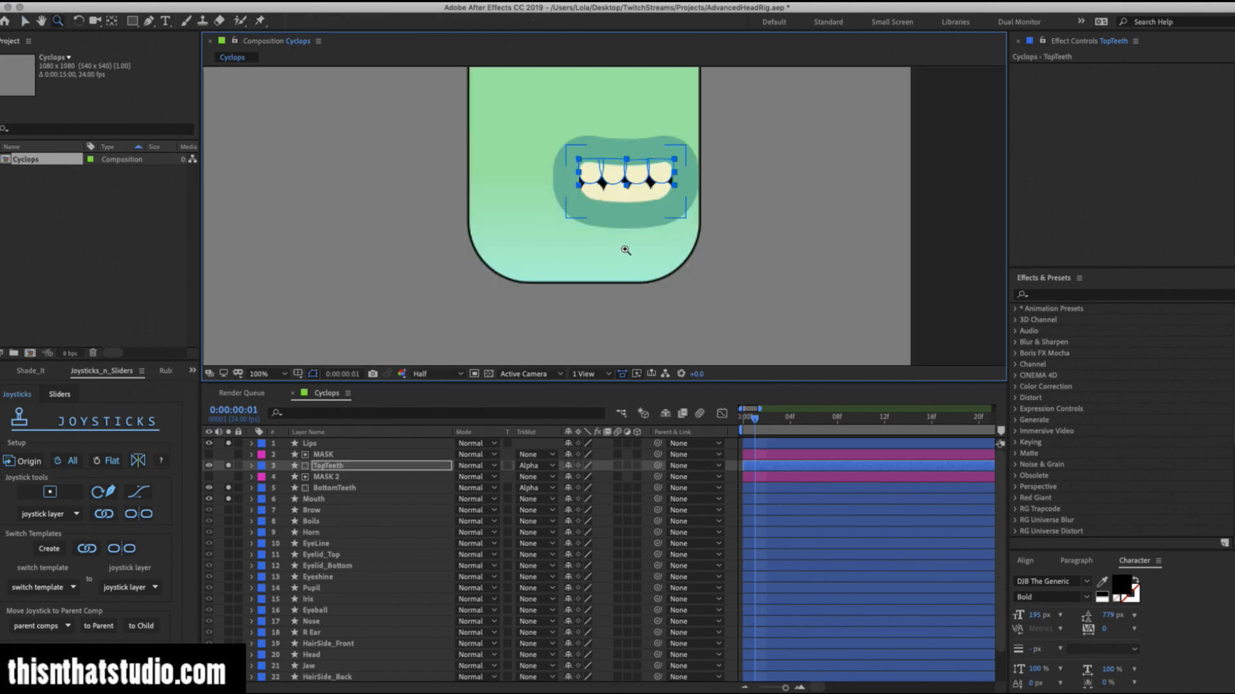
key("v")
left_click(931, 199)
key("z")
left_click(694, 200, "alt")
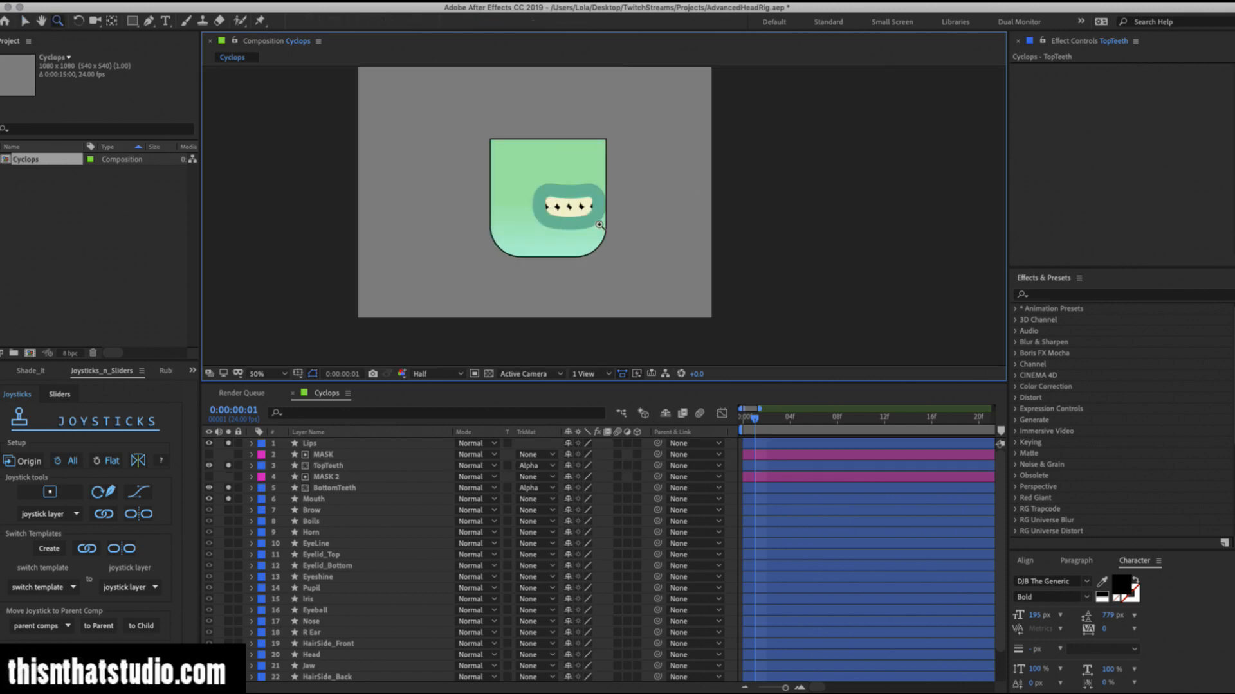
left_click(579, 211)
left_click(578, 217)
key("v")
left_click(569, 207)
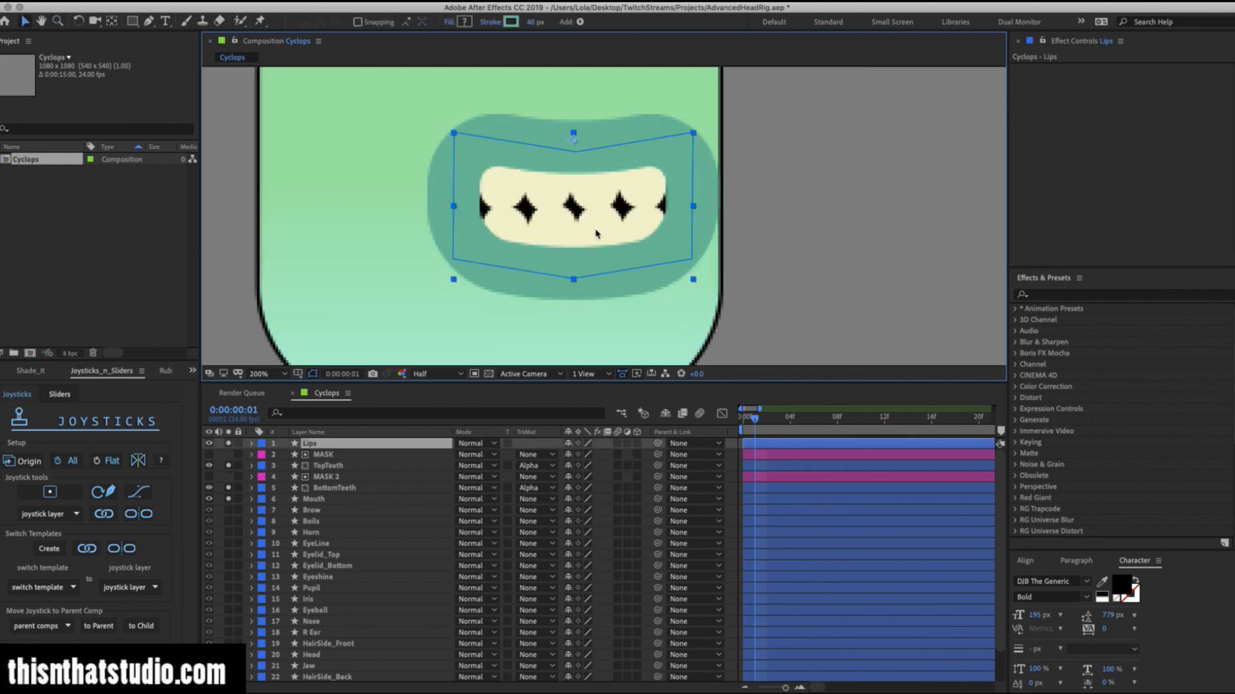
Select BottomTeeth and TopTeeth in turn to check their alignment, and save the project.
left_click(323, 490)
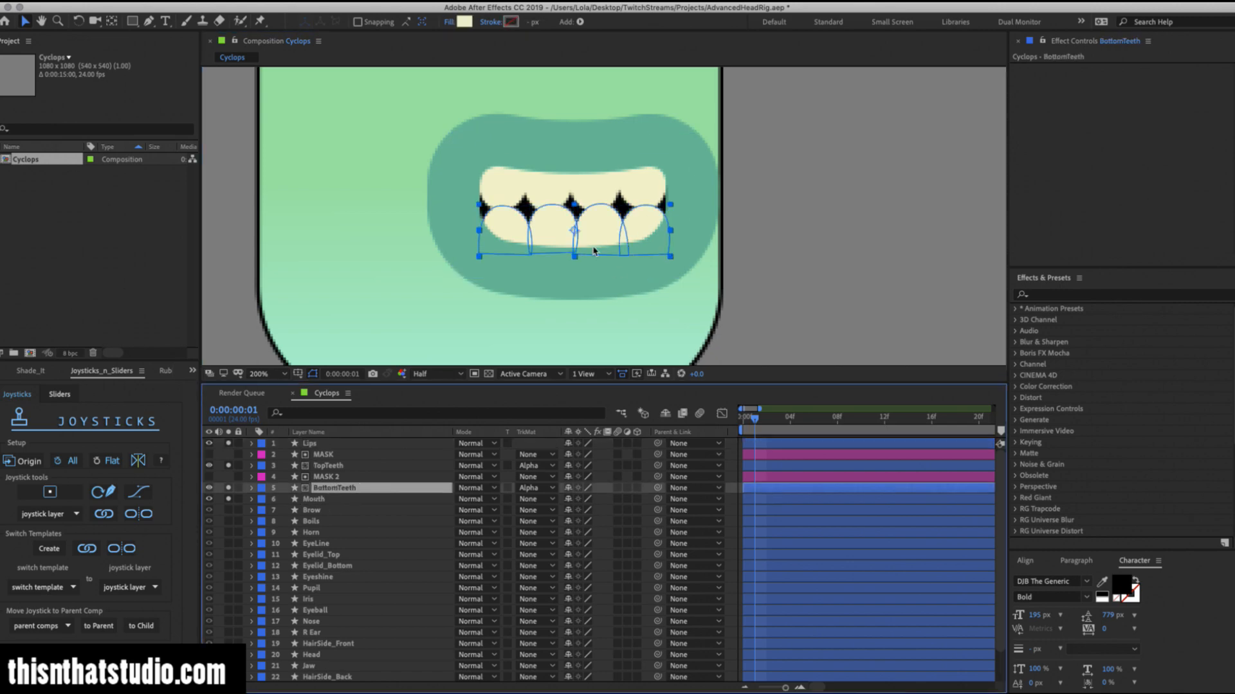
key("Return")
left_click(328, 467)
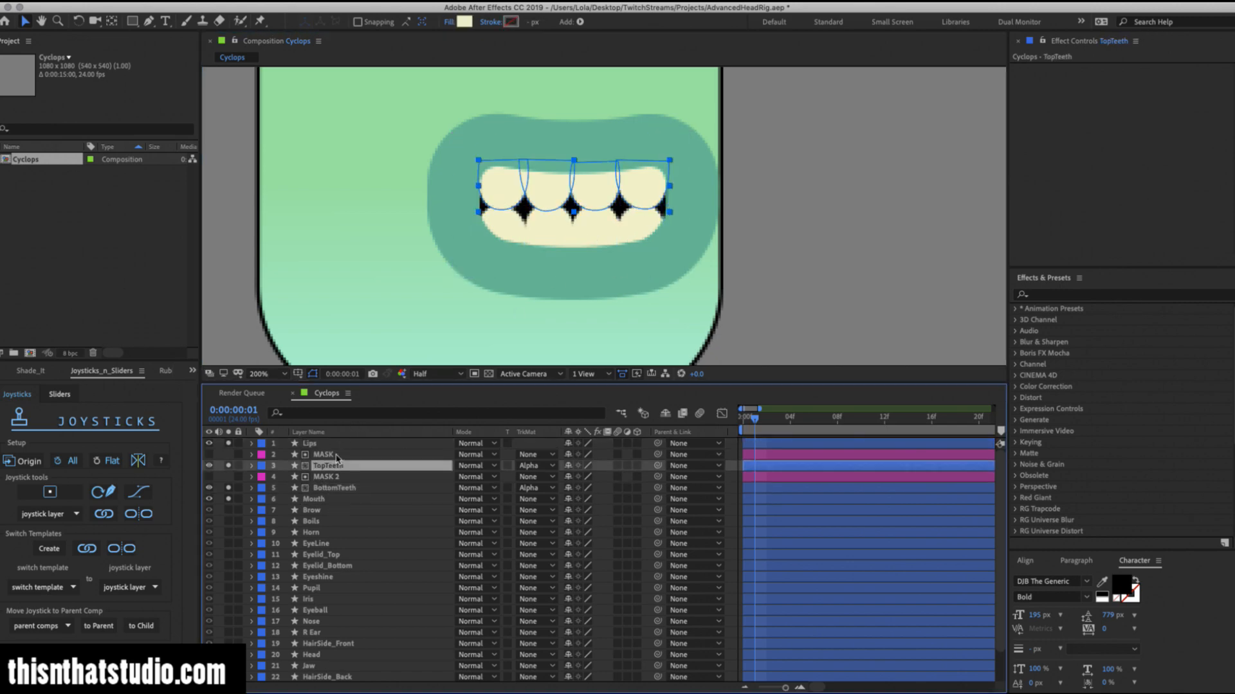
key("ctrl+s")
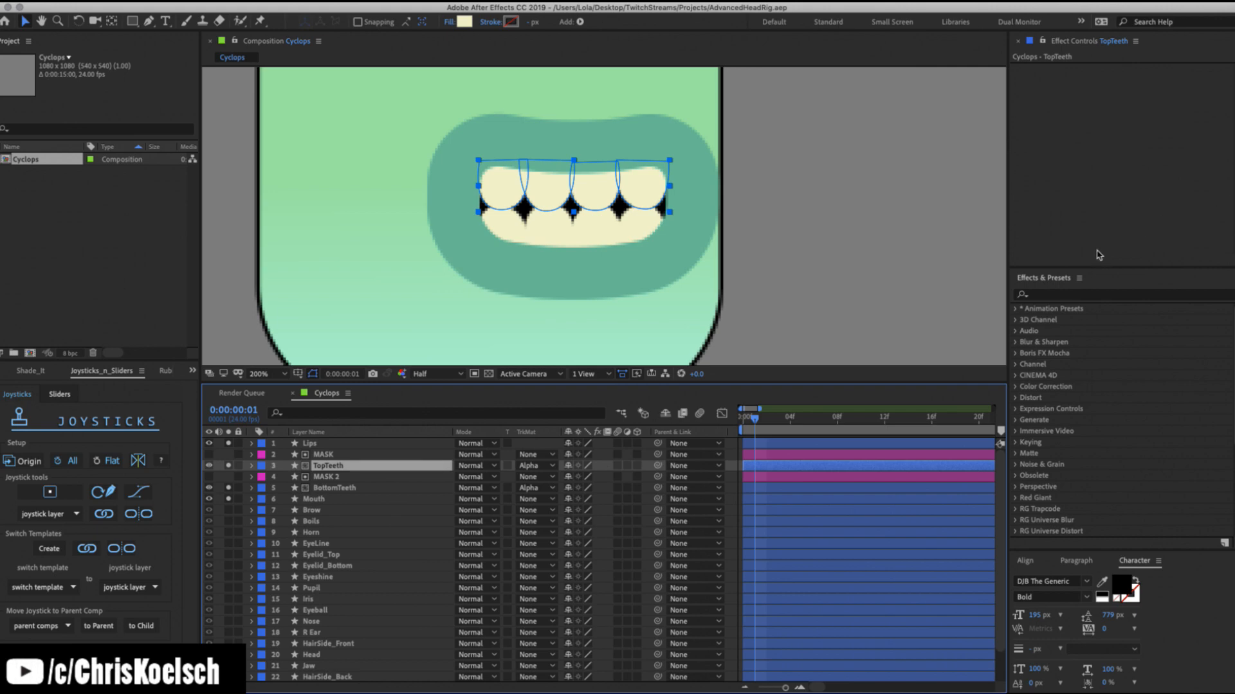
Apply a Drop Shadow effect to the TopTeeth layer and set its direction to 203°.
left_click(1082, 296)
type("drop")
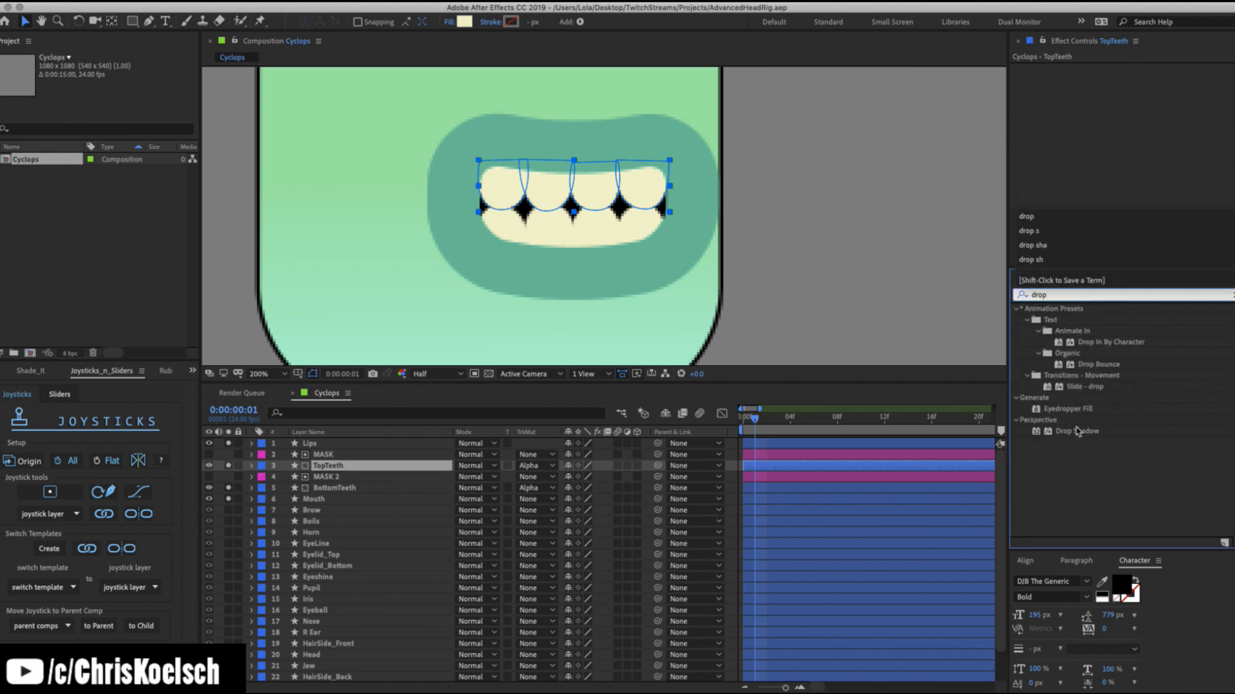
left_click_drag(1077, 431, 854, 465)
left_click_drag(1133, 127, 1129, 171)
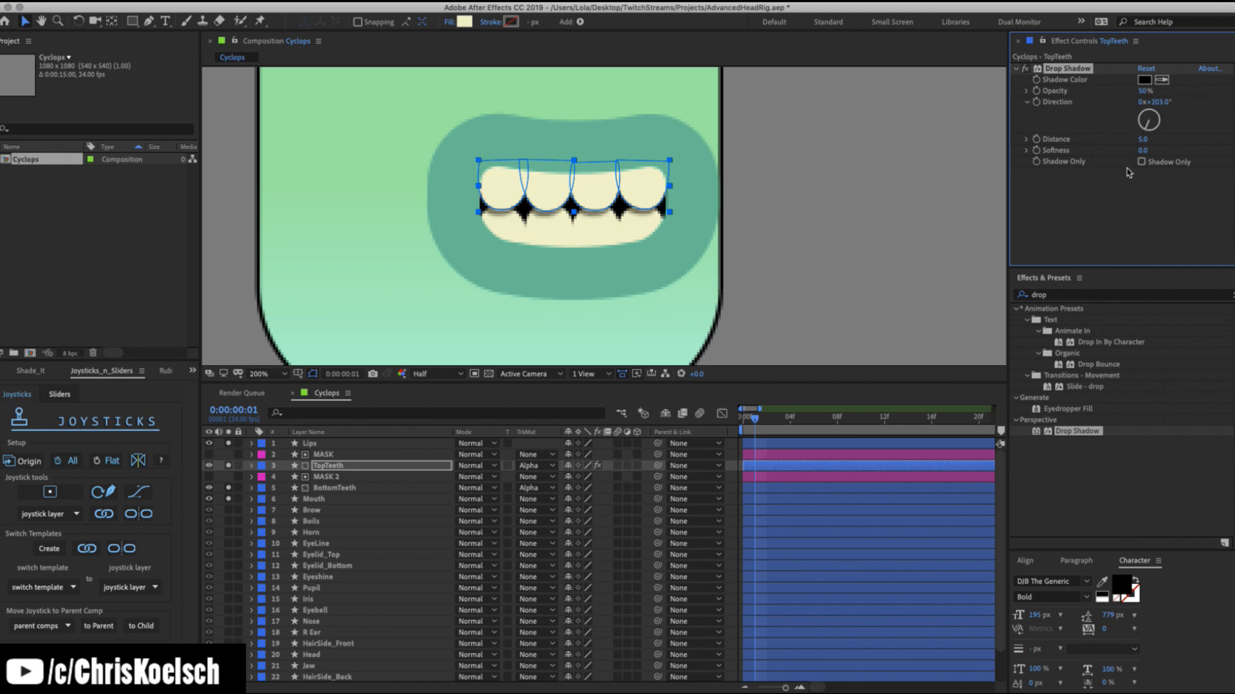
Copy the Drop Shadow effect to the Lips layer and set its distance to 10 and opacity to 25%.
key("ctrl+c")
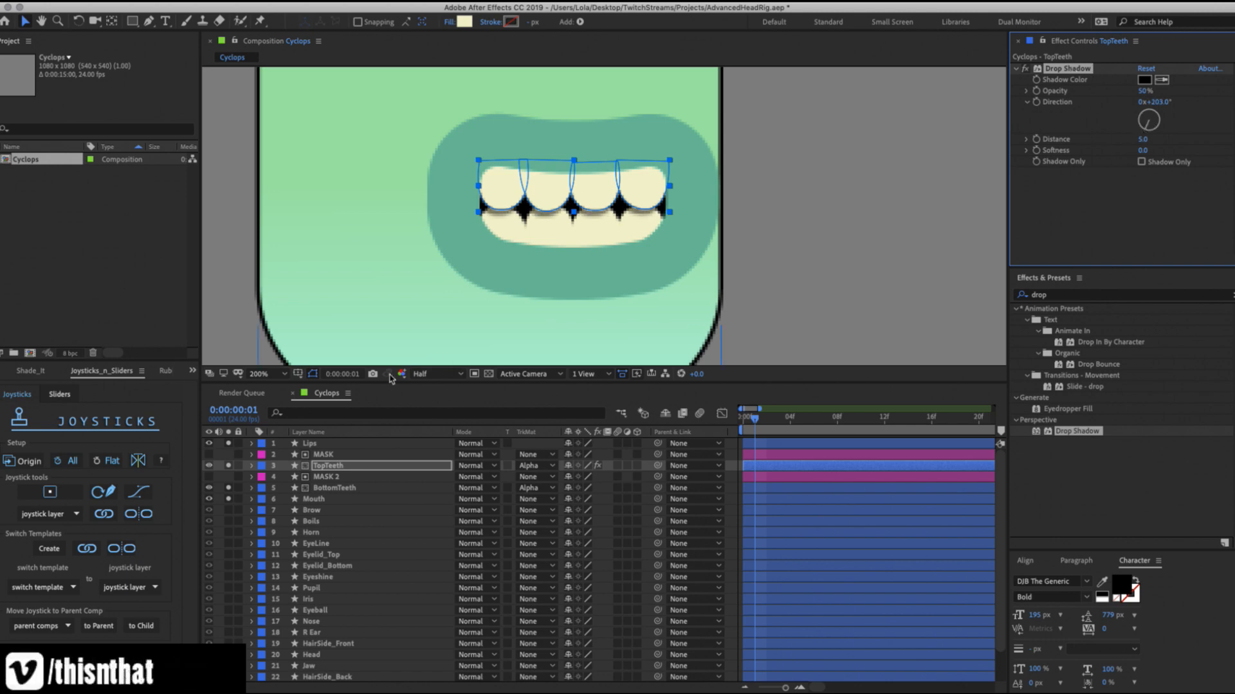
left_click(310, 444)
key("ctrl+v")
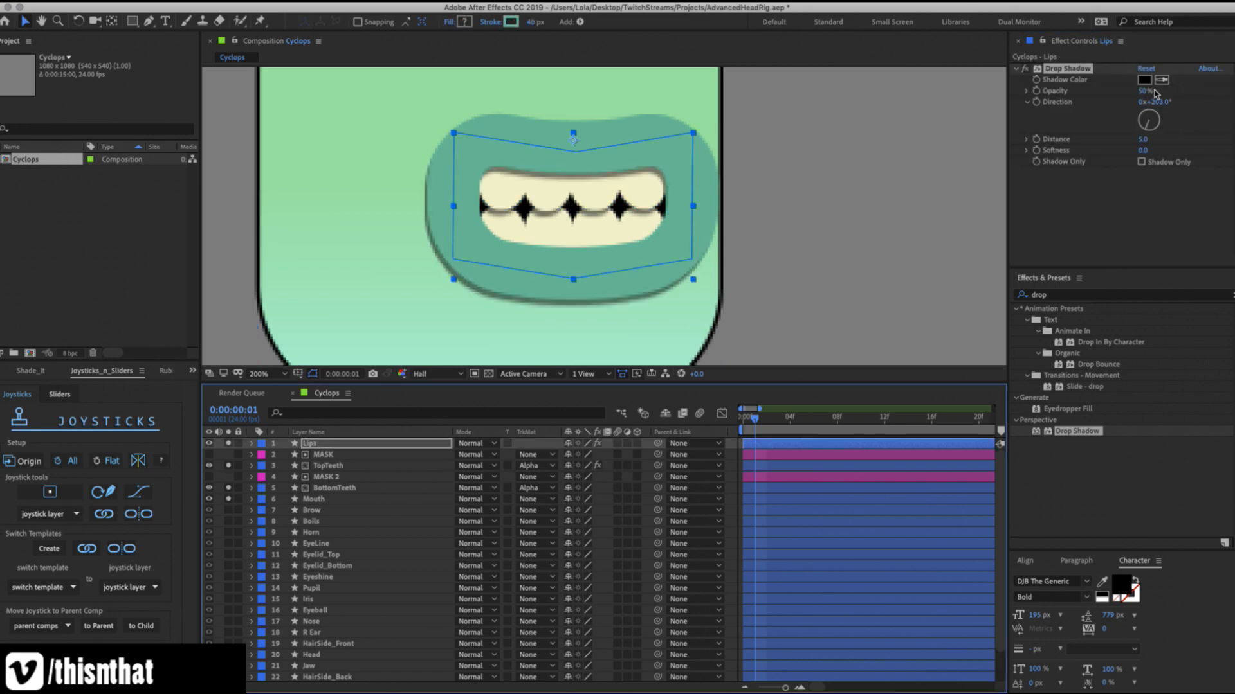
left_click_drag(1143, 139, 1145, 135)
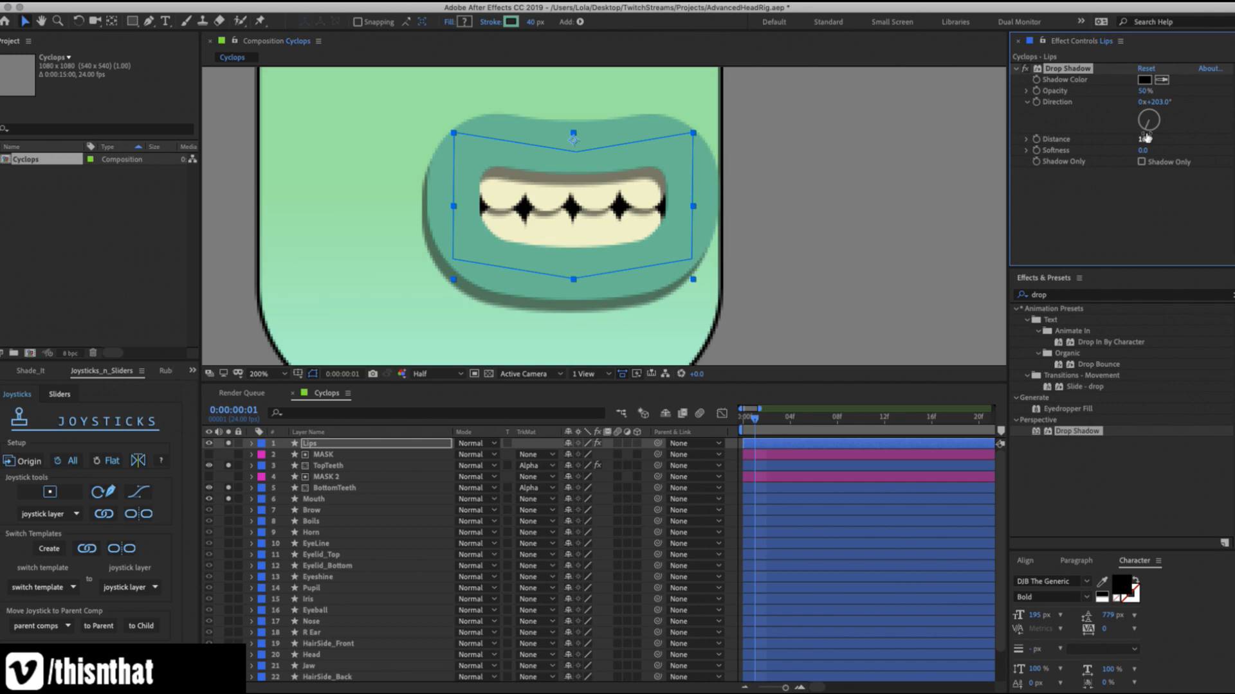
left_click_drag(1144, 91, 1115, 99)
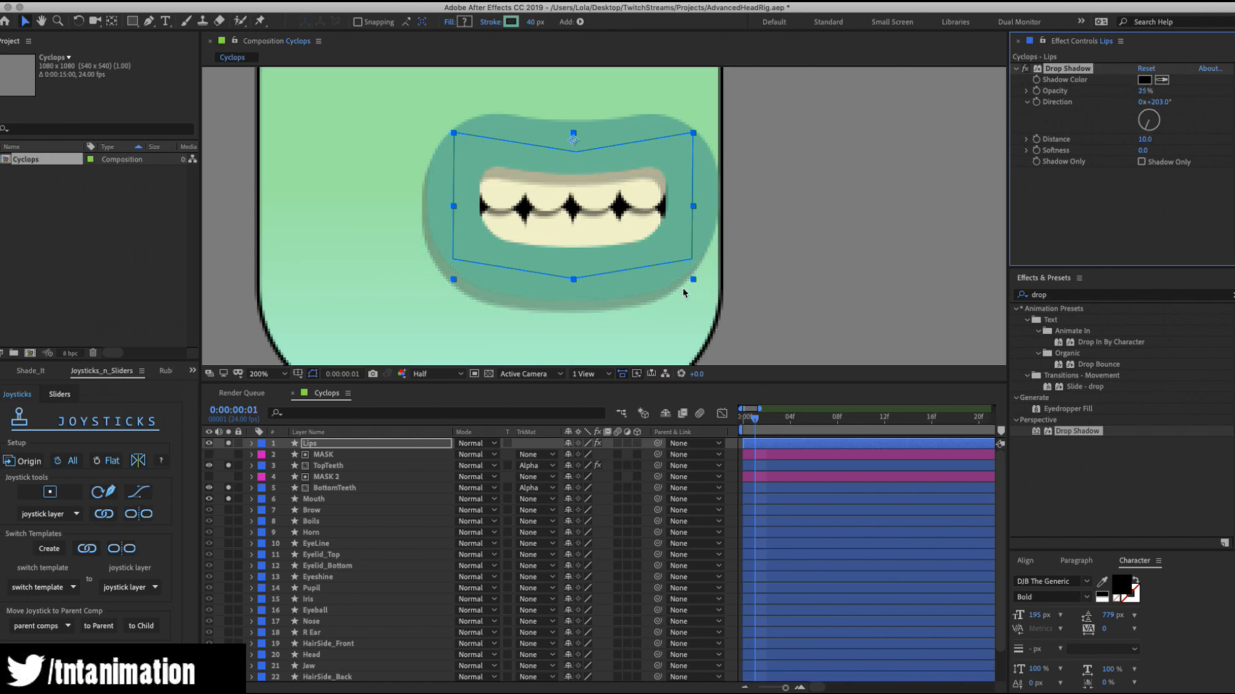
Set the TopTeeth drop shadow opacity to 37% and check the mouth against the whole jaw.
left_click(333, 466)
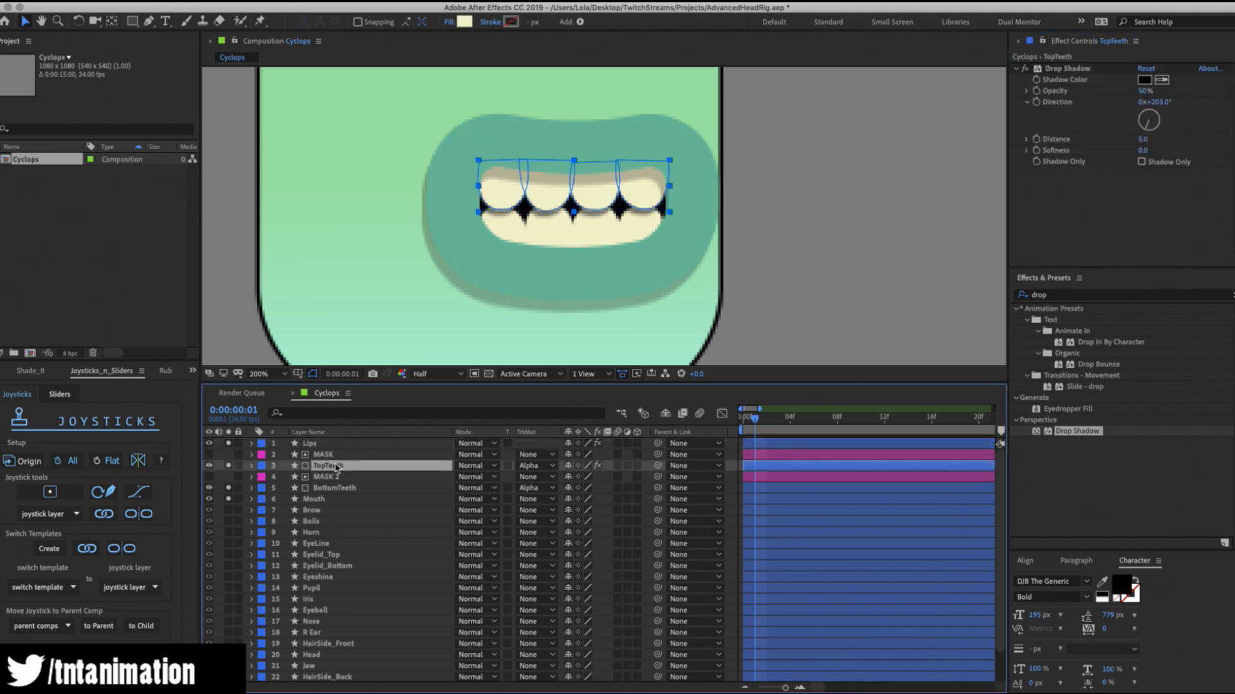
left_click_drag(1145, 91, 1133, 91)
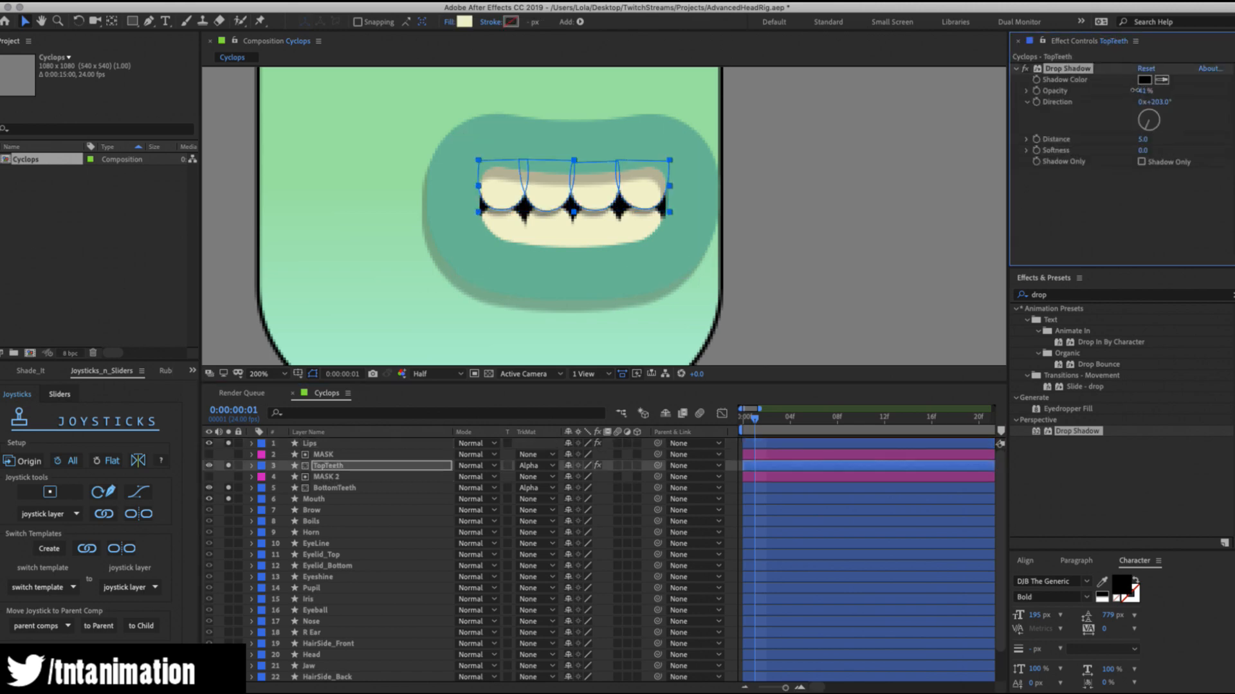
left_click(829, 319)
key("z")
left_click(717, 286, "alt")
left_click(504, 165, "alt")
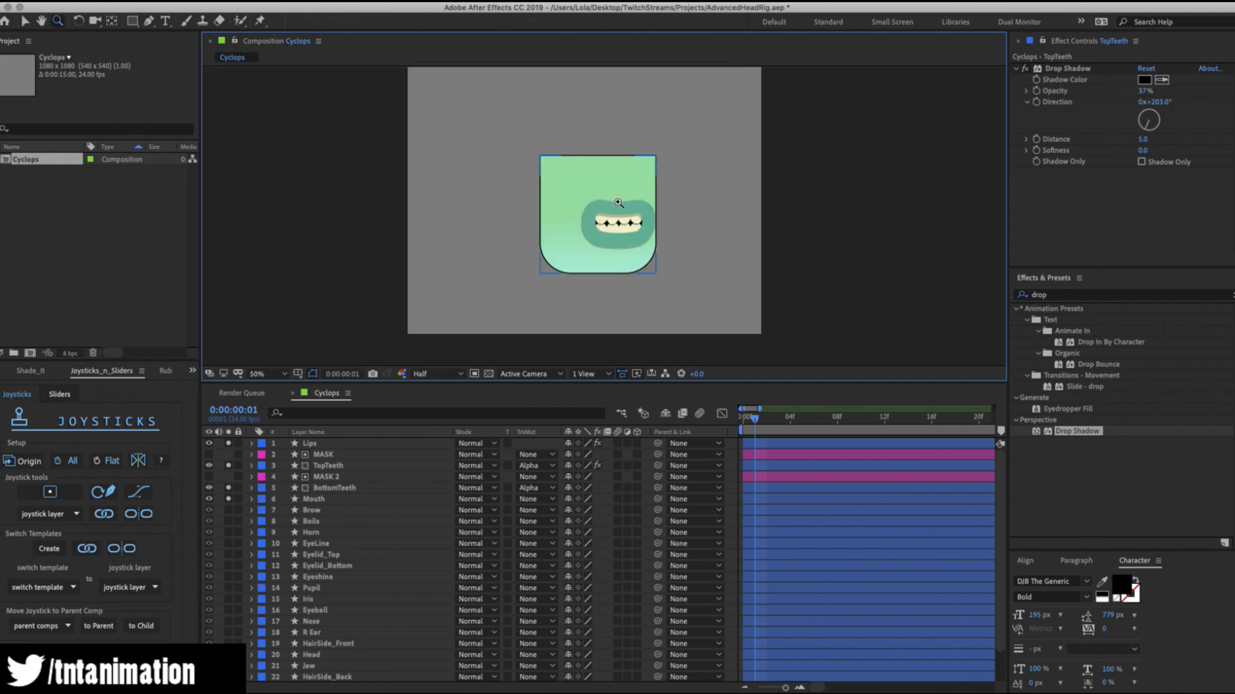
Enable Position keyframing on the BottomTeeth layer at frame 1, keeping the teeth at their current place in the mouth.
left_click(597, 229)
left_click(669, 214)
key("v")
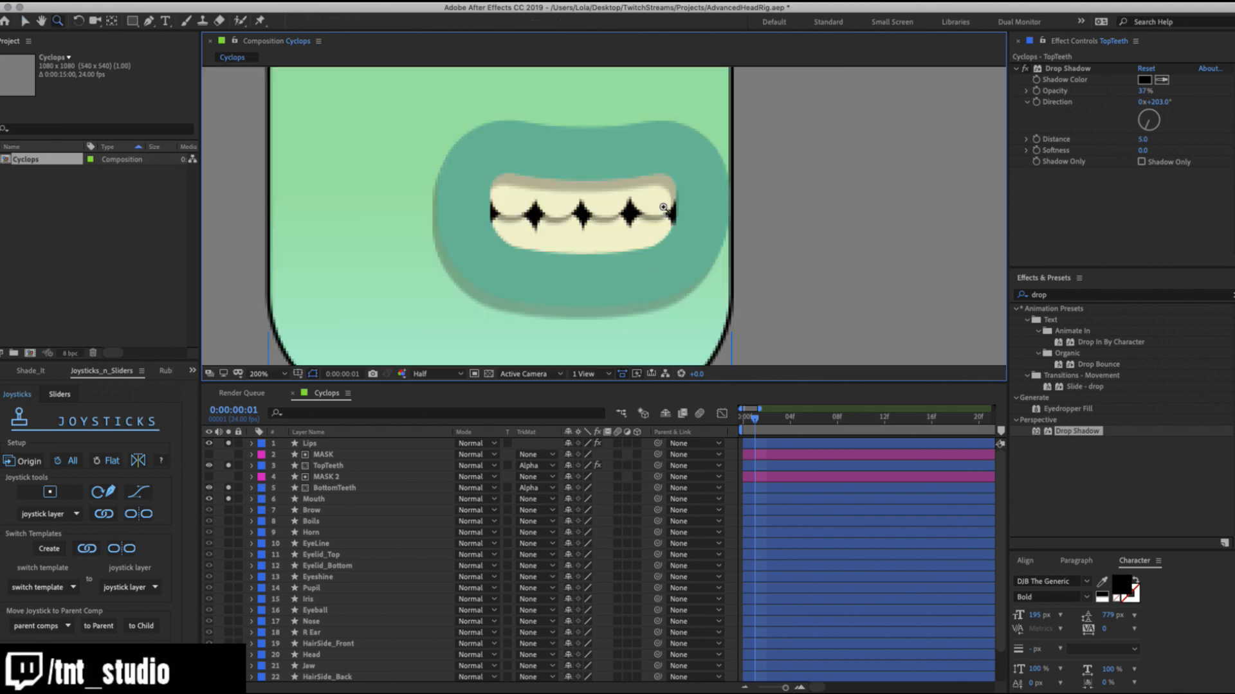
left_click(322, 443)
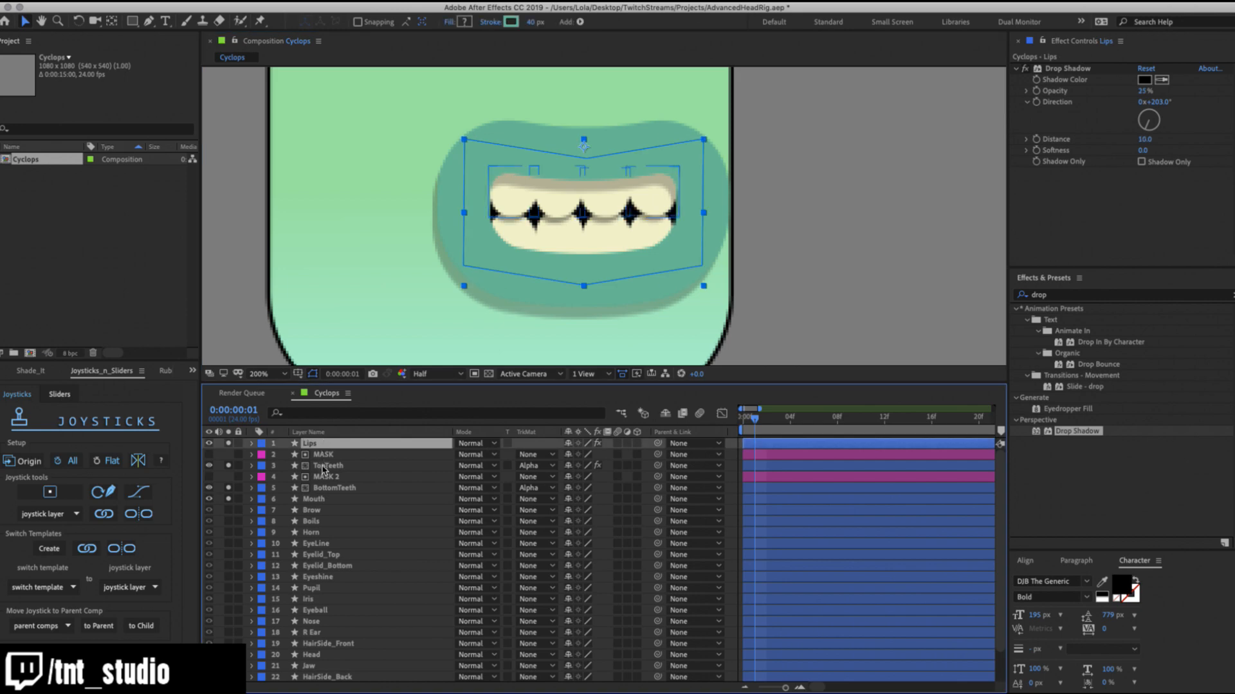
left_click(326, 477)
left_click(328, 466)
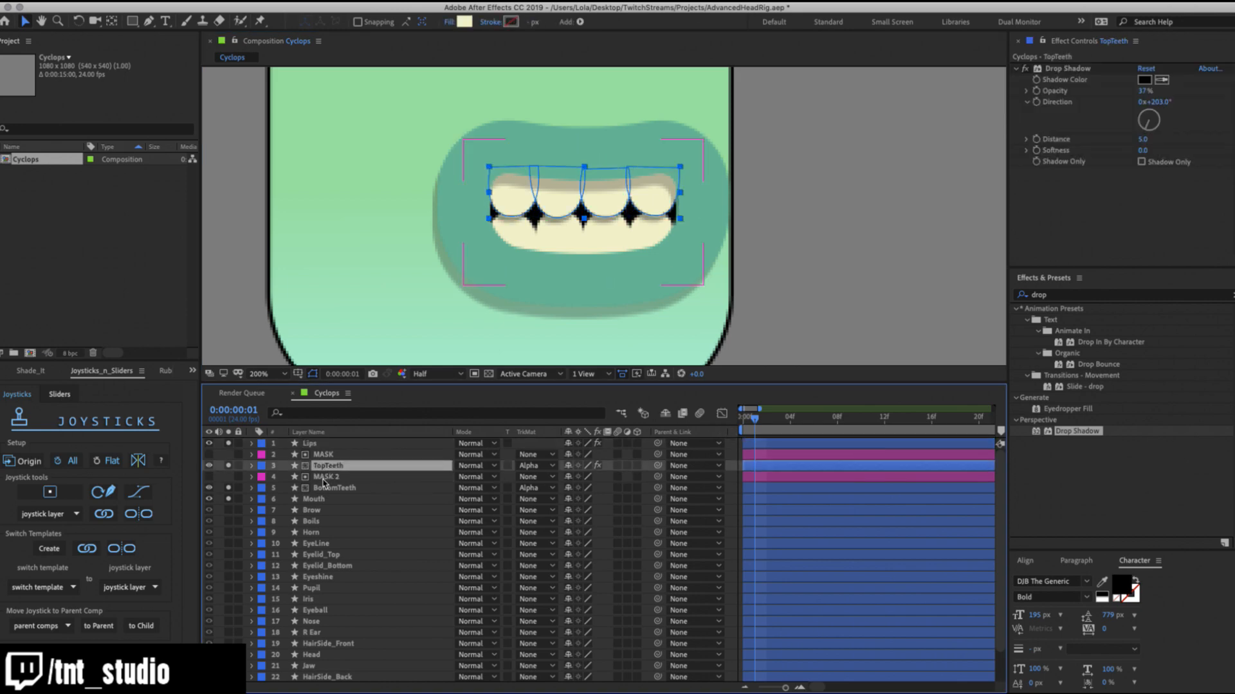
left_click(342, 488)
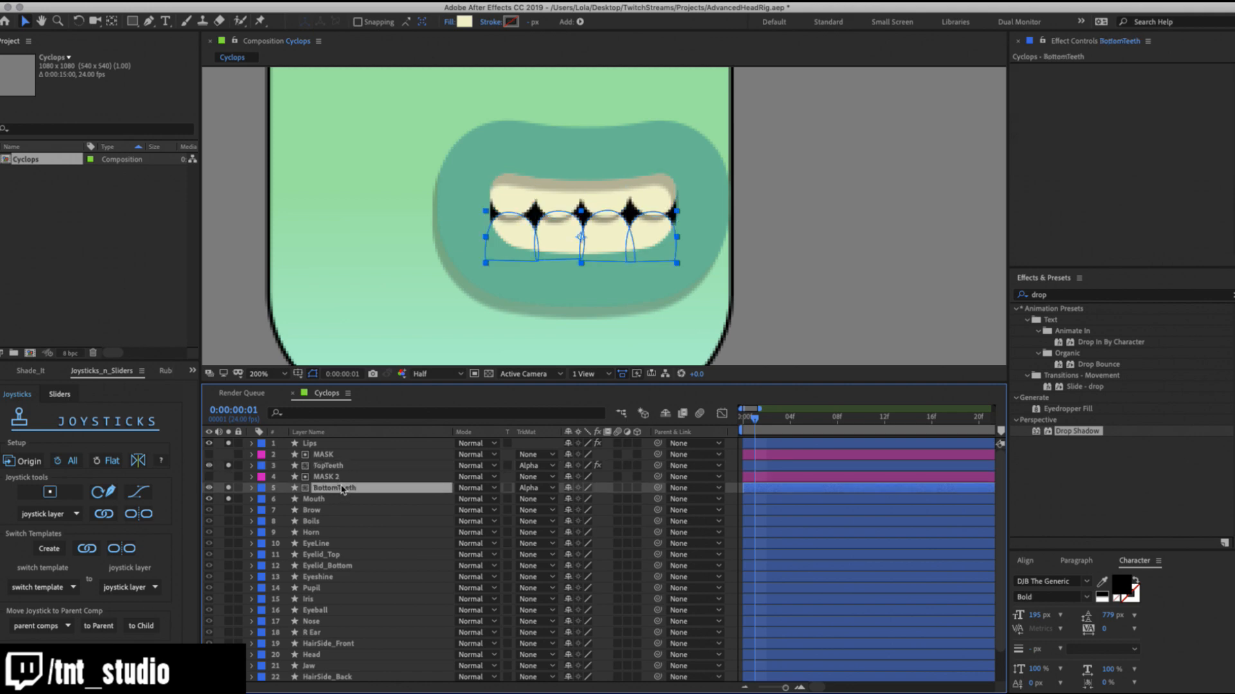
key("p")
left_click(285, 499)
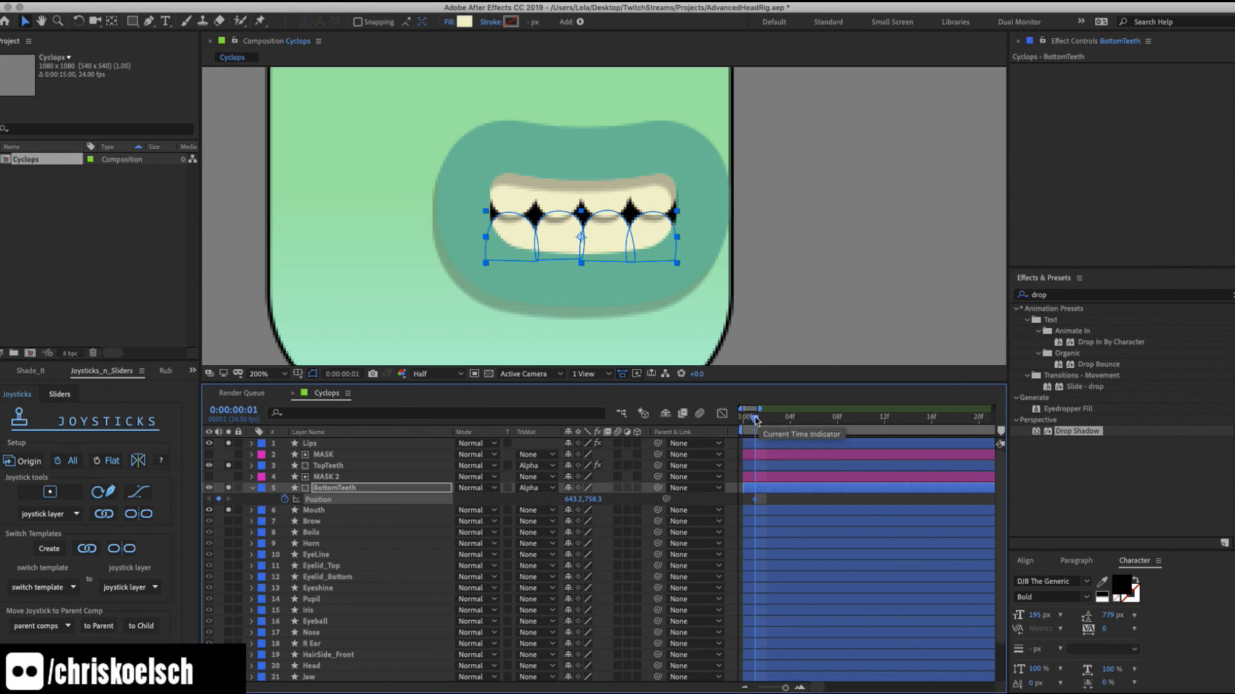
At frame 0, raise the BottomTeeth behind the closed lips to a position of about 643.2, 683.8.
left_click_drag(756, 419, 744, 420)
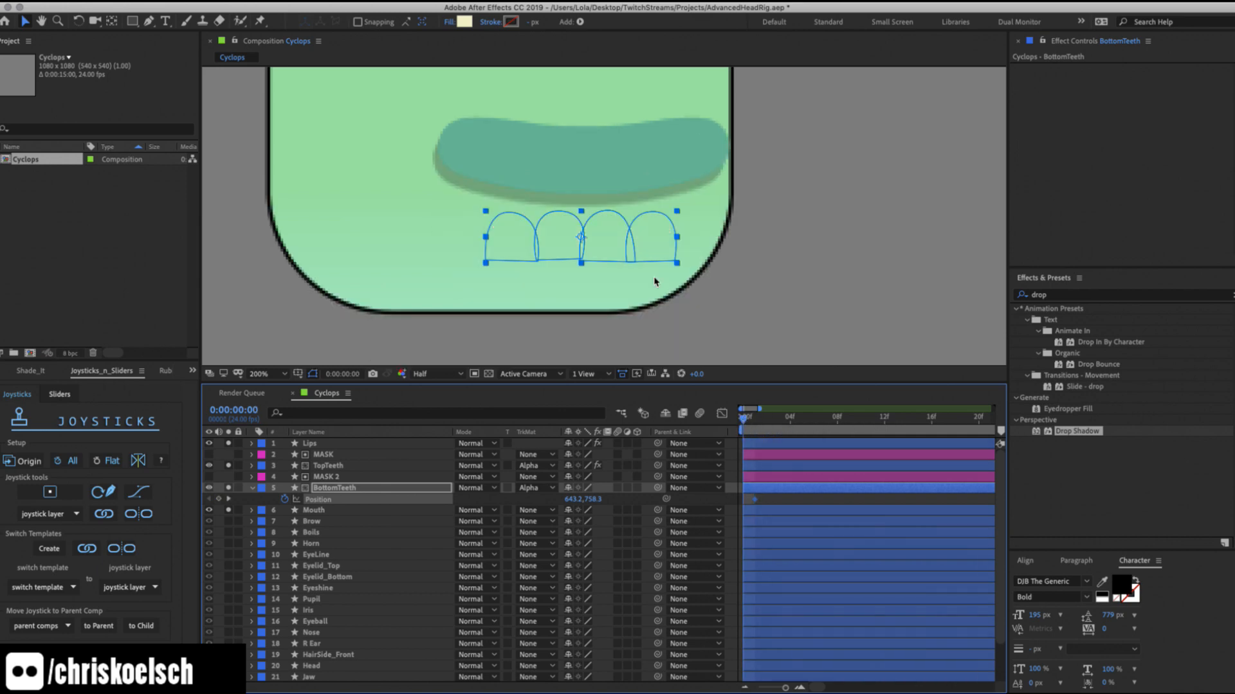
left_click_drag(583, 240, 585, 166)
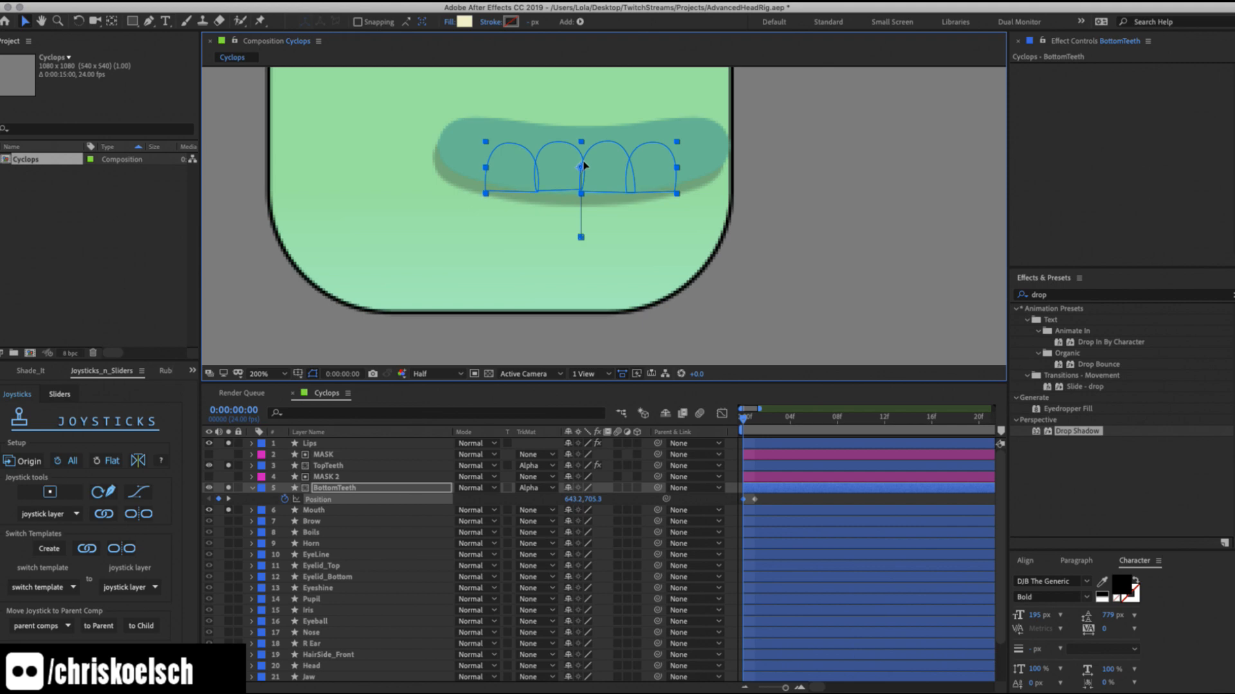
left_click(754, 417)
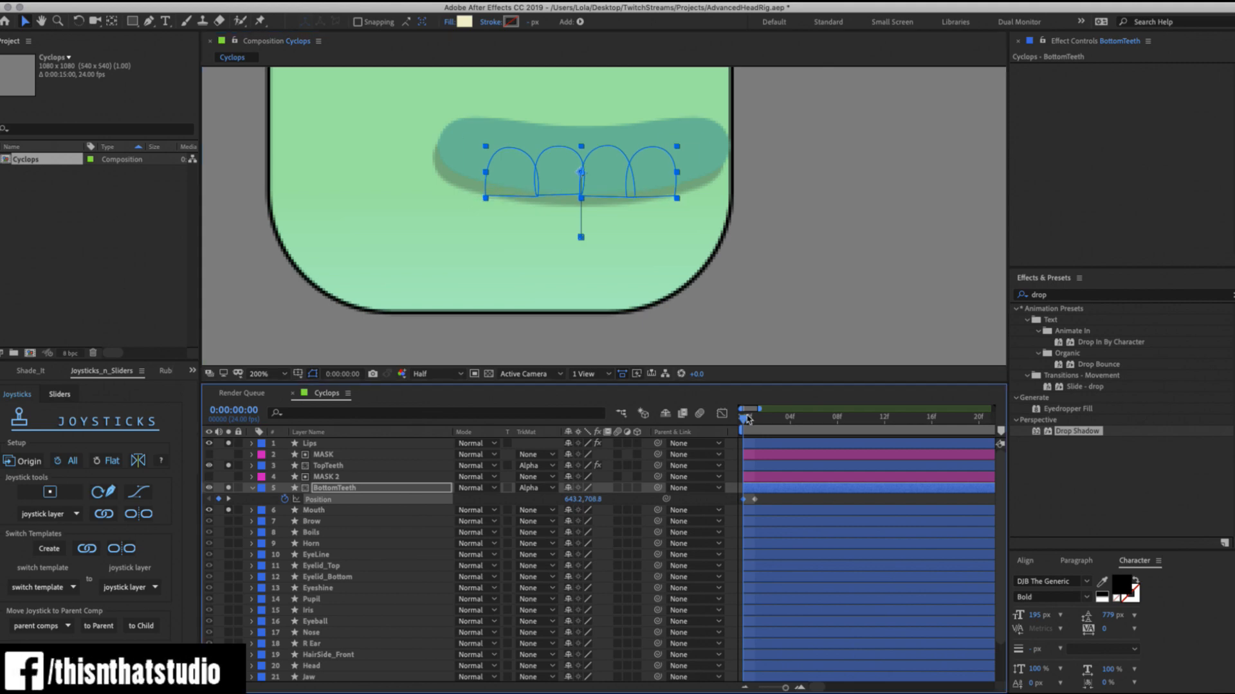
left_click_drag(753, 417, 745, 419)
left_click_drag(617, 182, 609, 133)
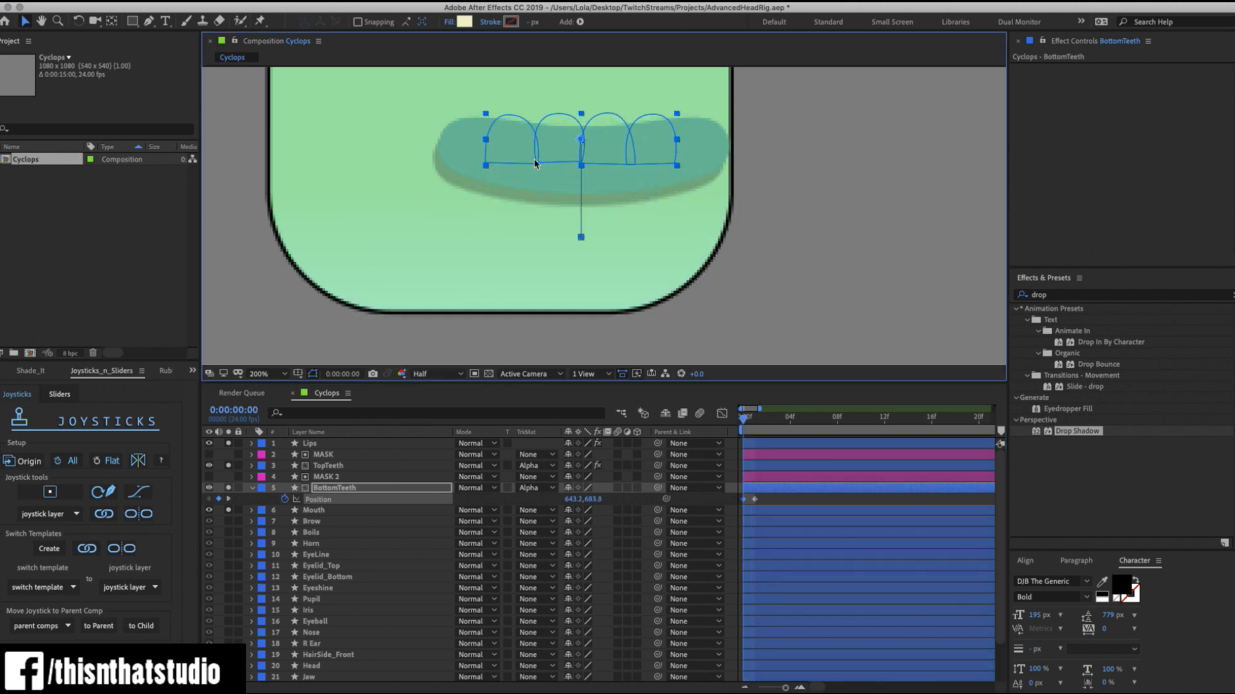
At frame 2, lower the BottomTeeth to the bottom of the wide-open mouth, at about 643.2, 820.3.
key("Page_Down")
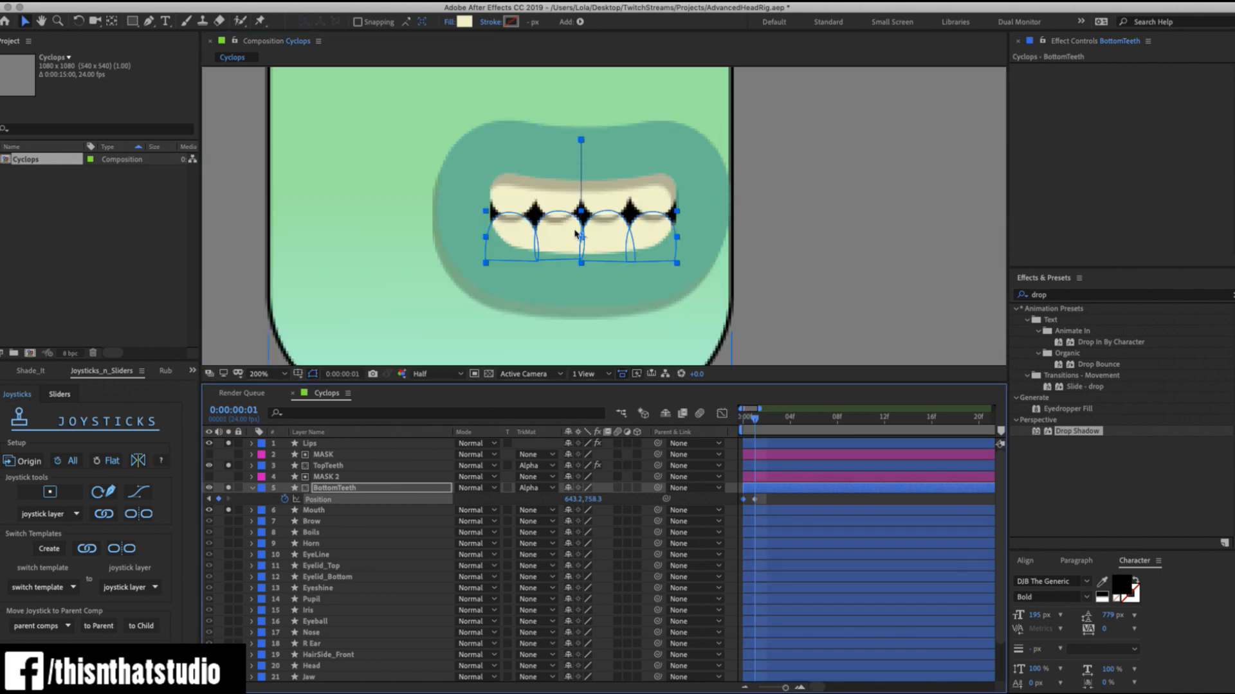
left_click_drag(755, 421, 767, 421)
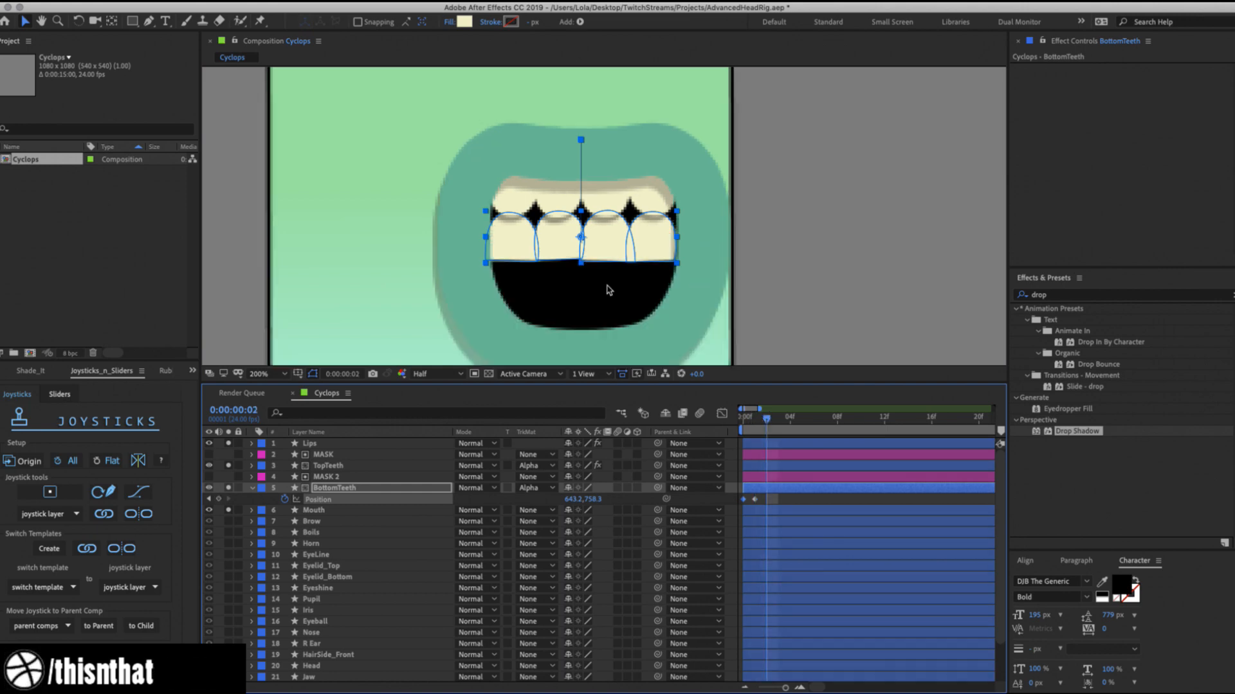
left_click_drag(584, 236, 590, 315)
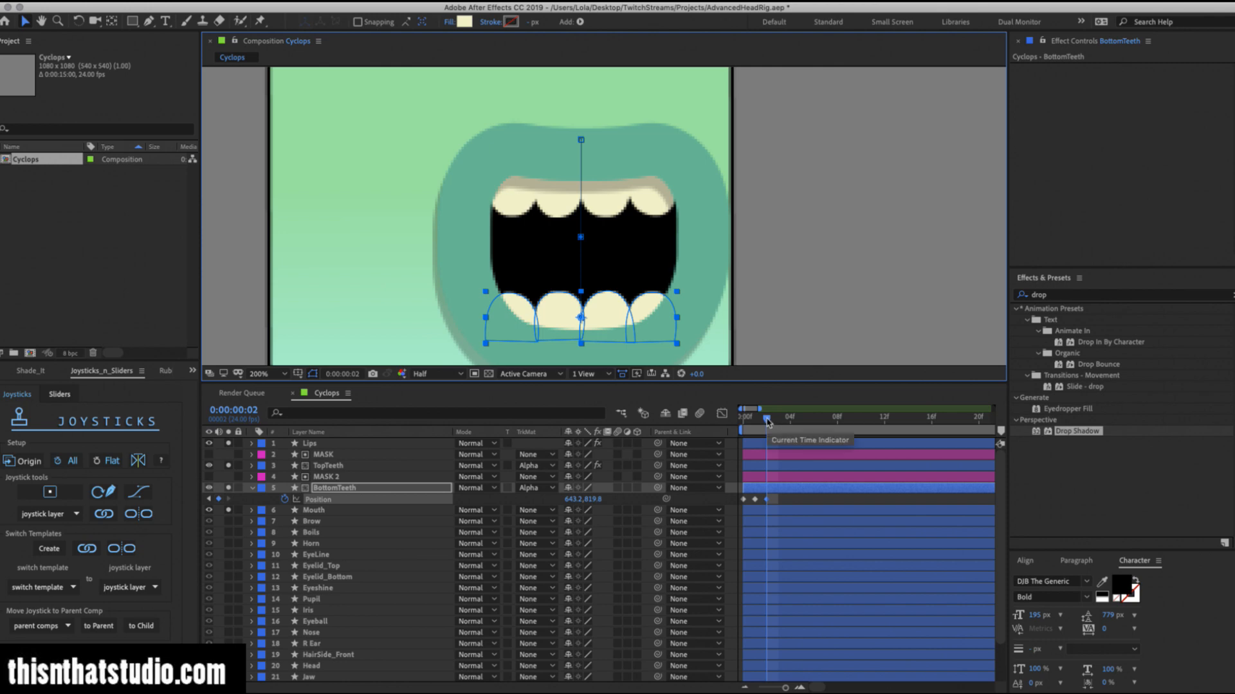
mouse_move(591, 294)
left_mouse_down()
mouse_move(590, 318)
mouse_move(590, 295)
left_mouse_up()
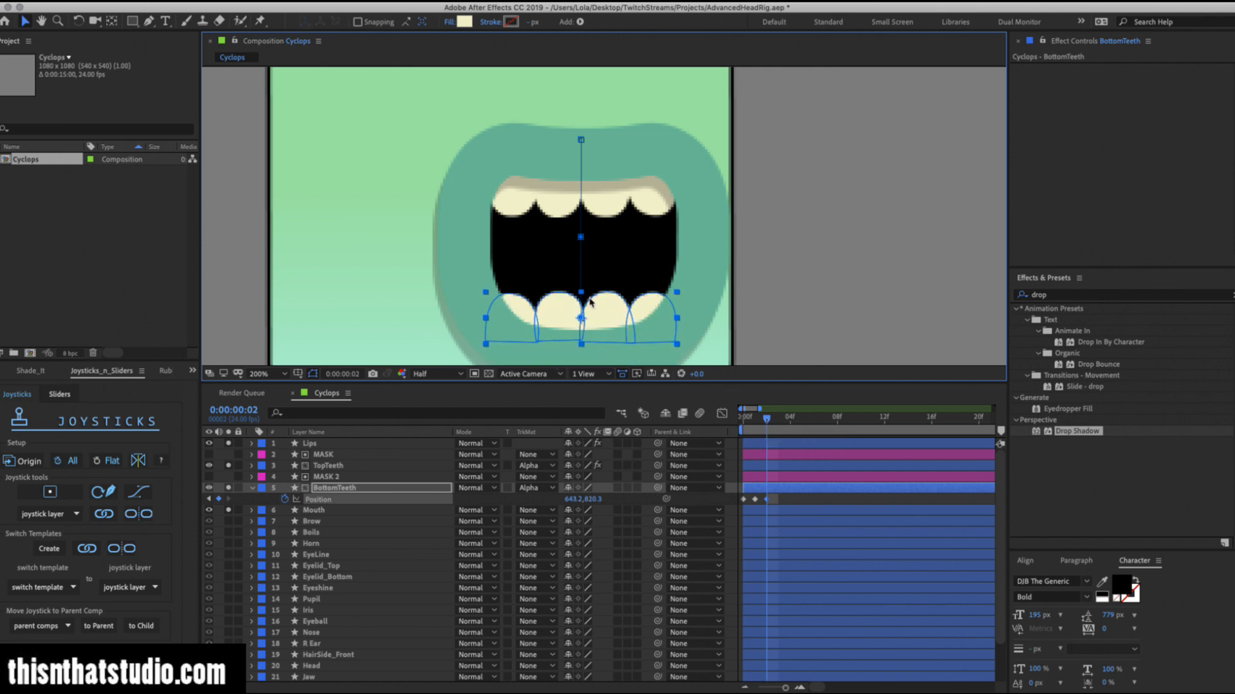
At frame 3, raise the BottomTeeth to the lower edge of the mouth opening, at about 643.2, 778.3.
key("comma")
key("comma")
mouse_move(766, 420)
left_mouse_down()
mouse_move(753, 420)
mouse_move(776, 421)
left_mouse_up()
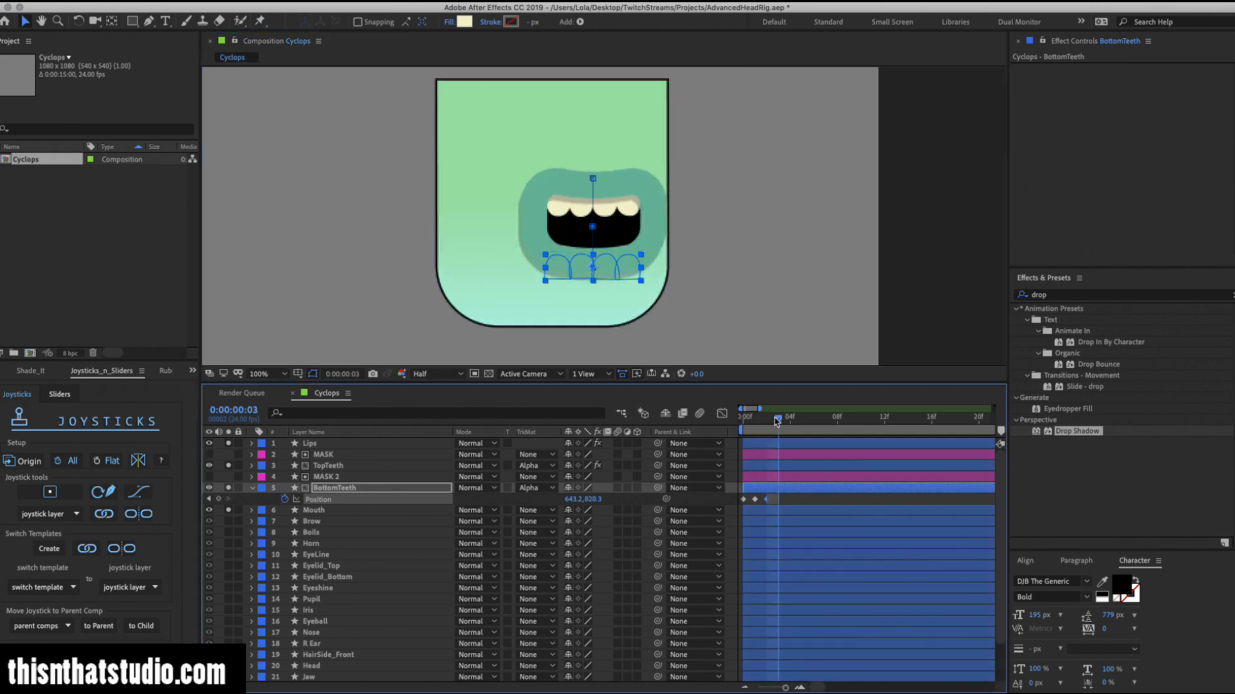
left_click_drag(631, 265, 635, 229)
Raise the BottomTeeth to about 643.2, 766.3 for the small round mouth and place that Position keyframe at frame 4.
left_click(791, 419)
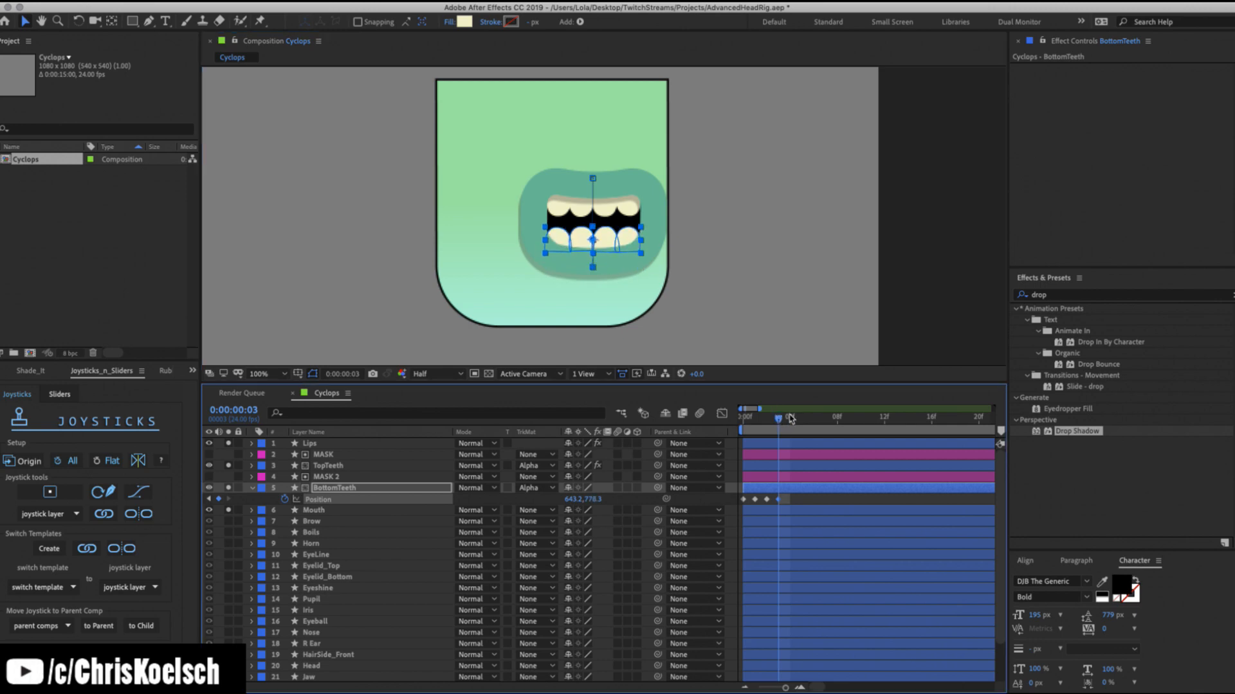
left_click_drag(791, 419, 798, 416)
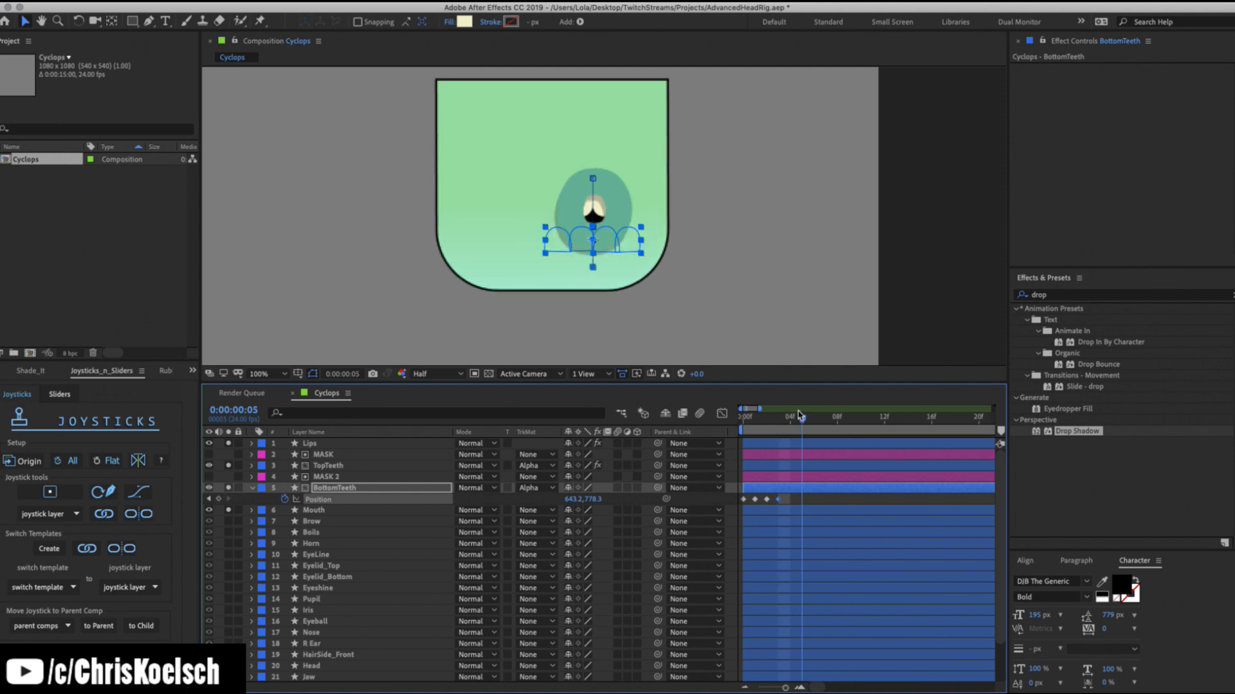
mouse_move(604, 233)
left_mouse_down()
mouse_move(605, 211)
mouse_move(602, 227)
left_mouse_up()
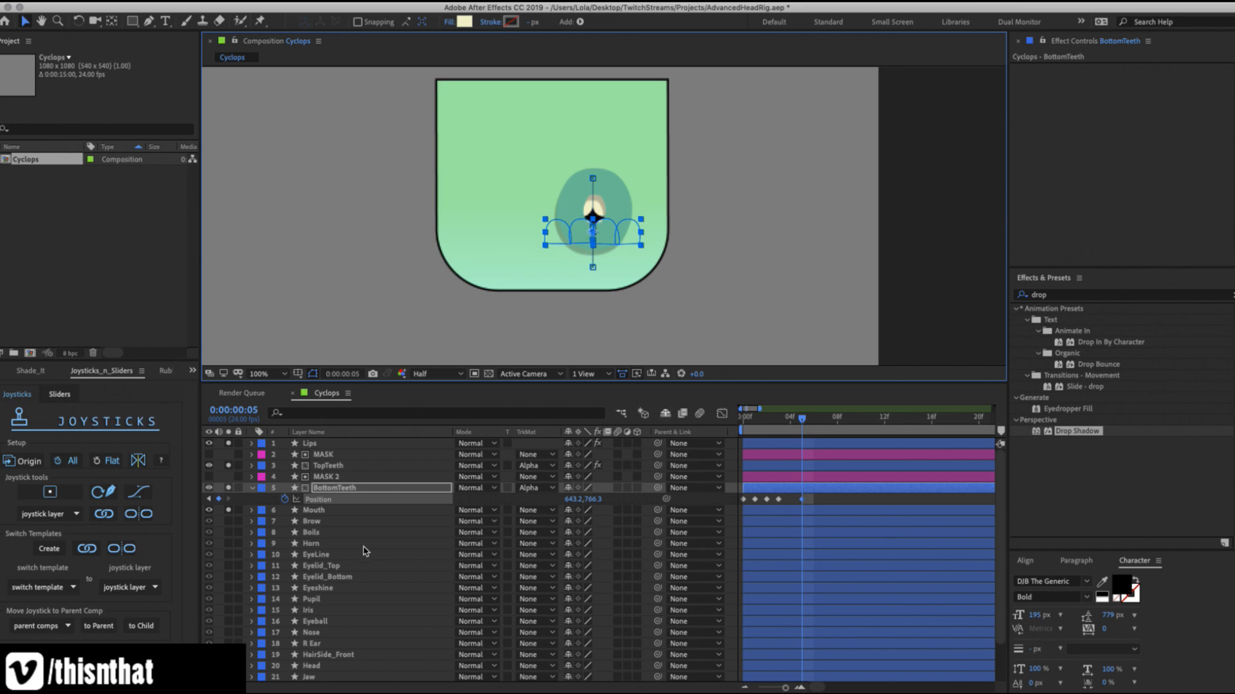
left_click_drag(801, 499, 792, 500)
left_click_drag(802, 420, 793, 421)
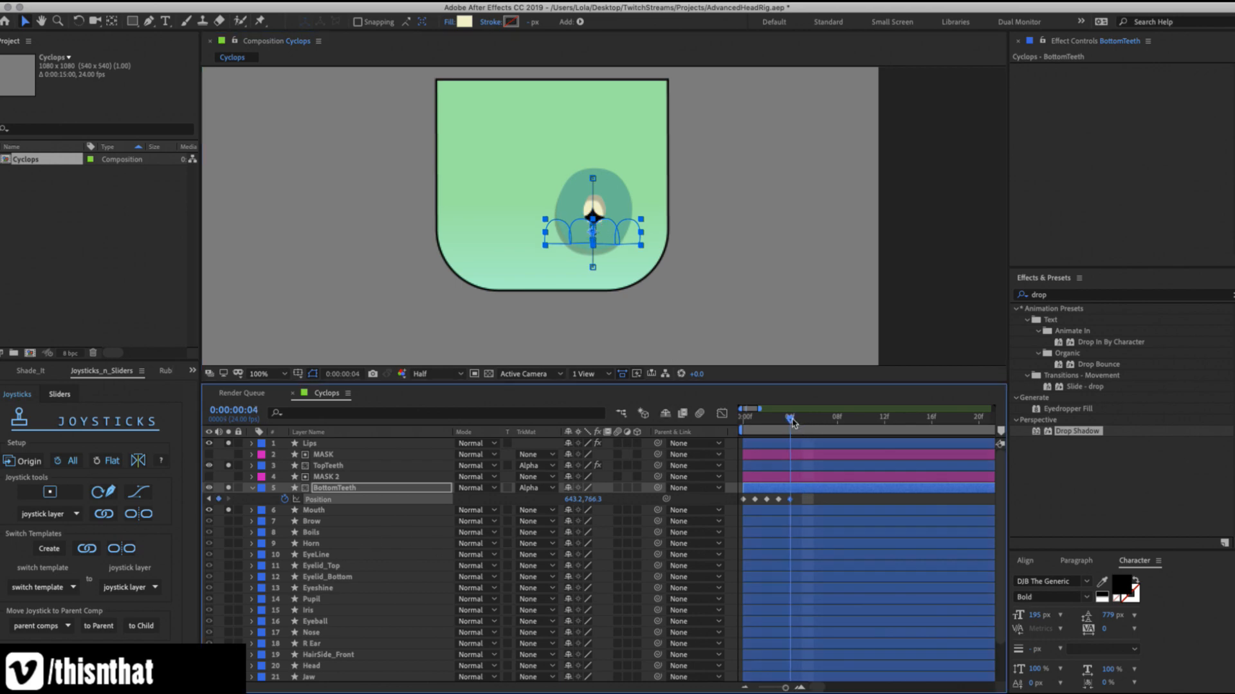
Select Path 1 of the Lips layer at frame 4 and shift the whole round mouth path slightly down and right.
left_click(315, 444)
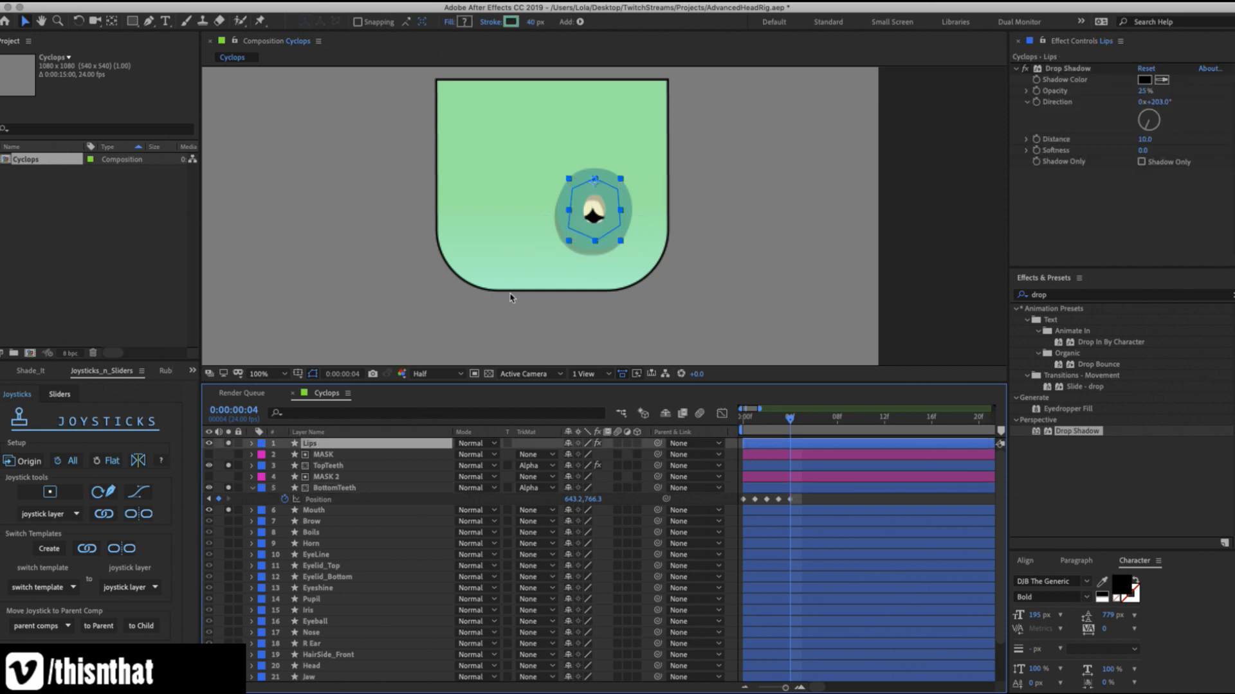
left_click(252, 443)
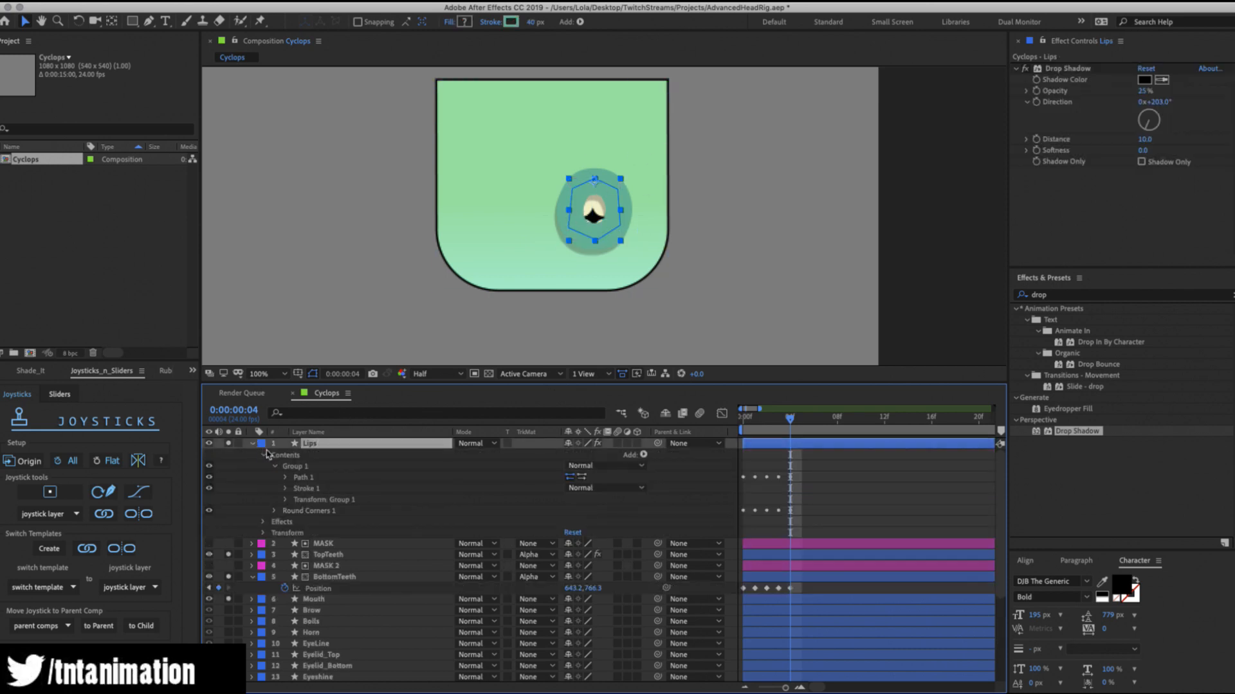
left_click(309, 466)
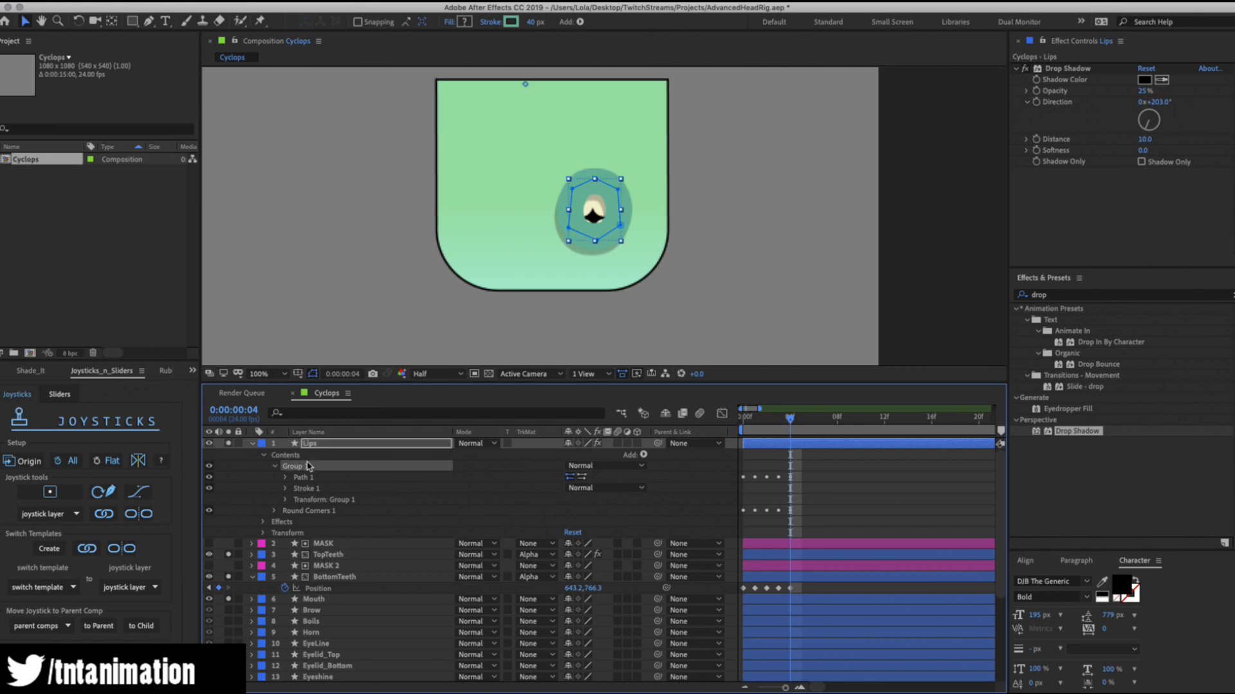
left_click(306, 477)
scroll(538, 251, "up", 1)
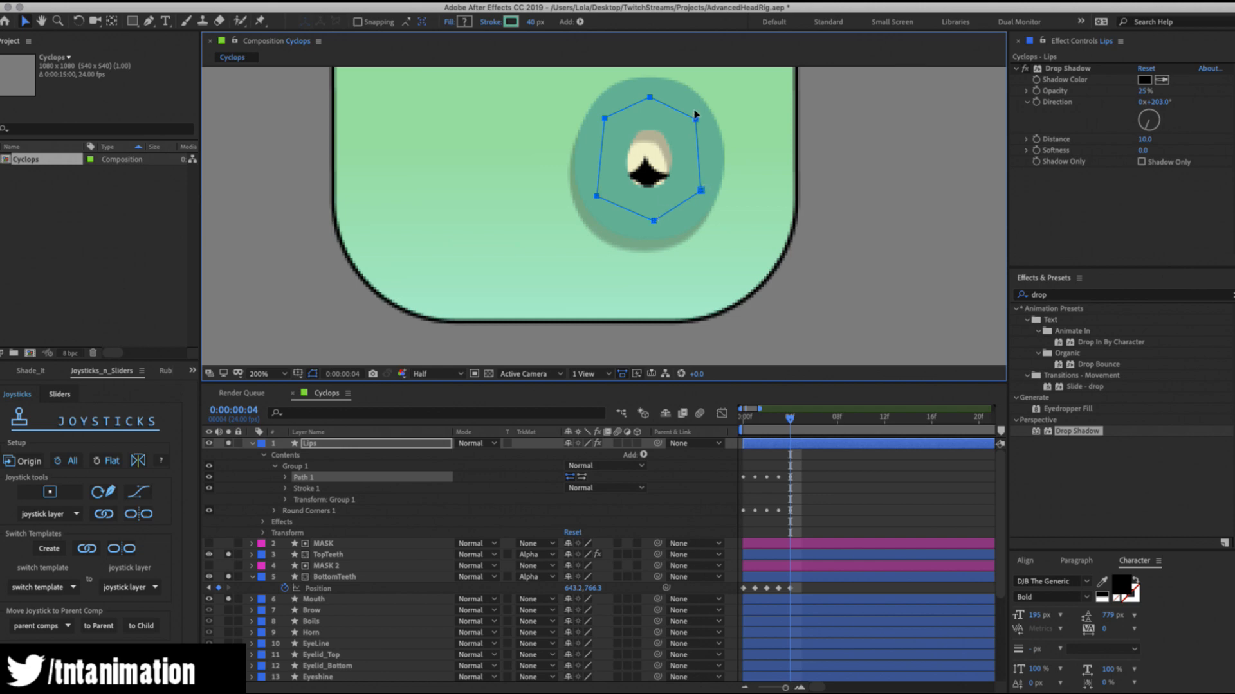
left_click_drag(694, 114, 704, 135)
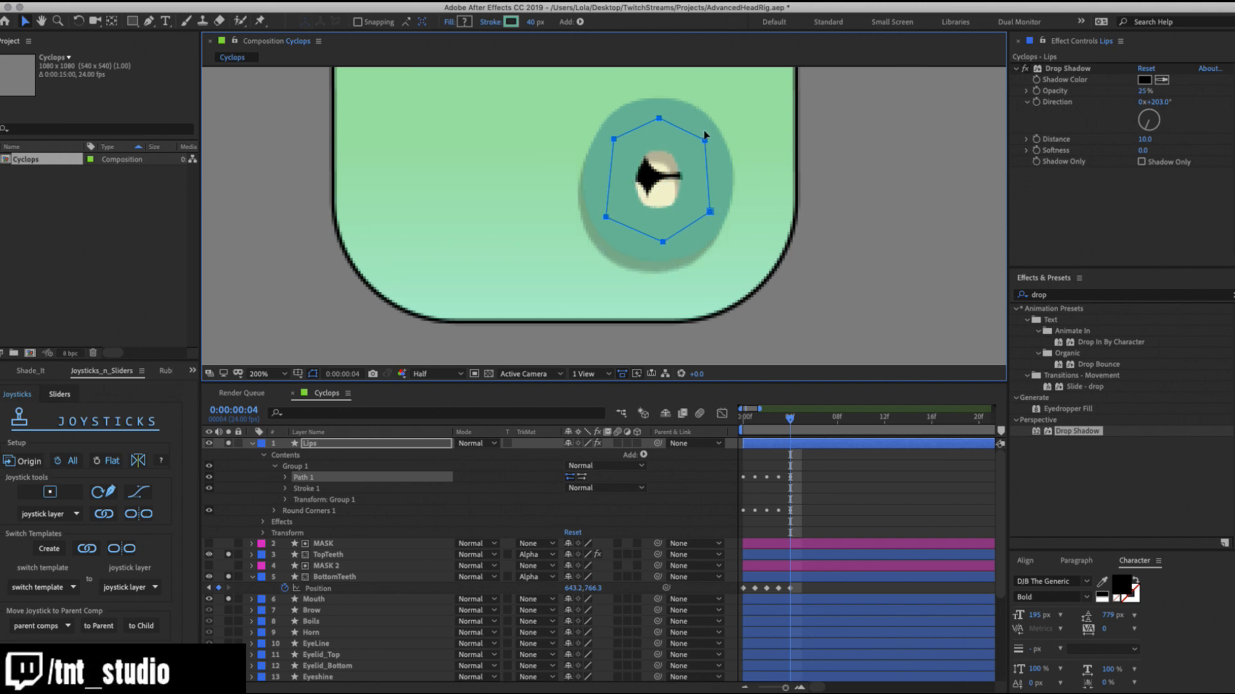
left_click_drag(704, 135, 700, 141)
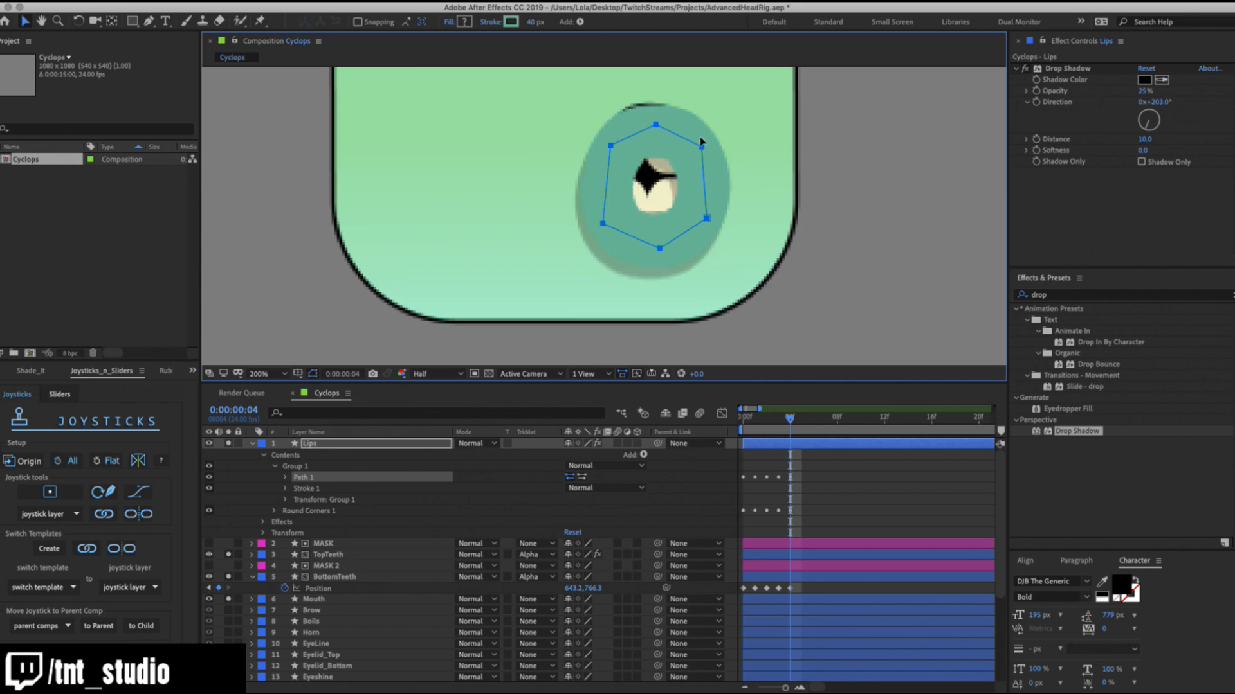
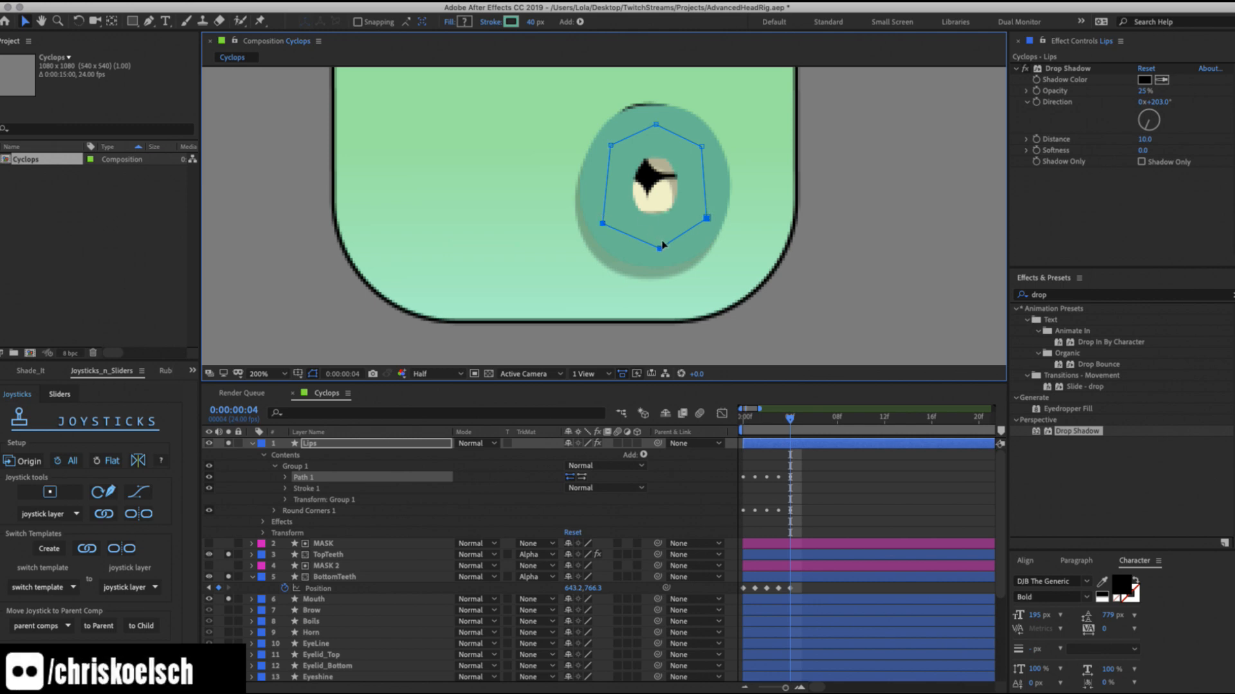
Raise the three lower points of the Lips path to shorten the round mouth, and nudge the whole path slightly down.
left_click_drag(663, 245, 664, 226)
left_click(611, 145, "shift")
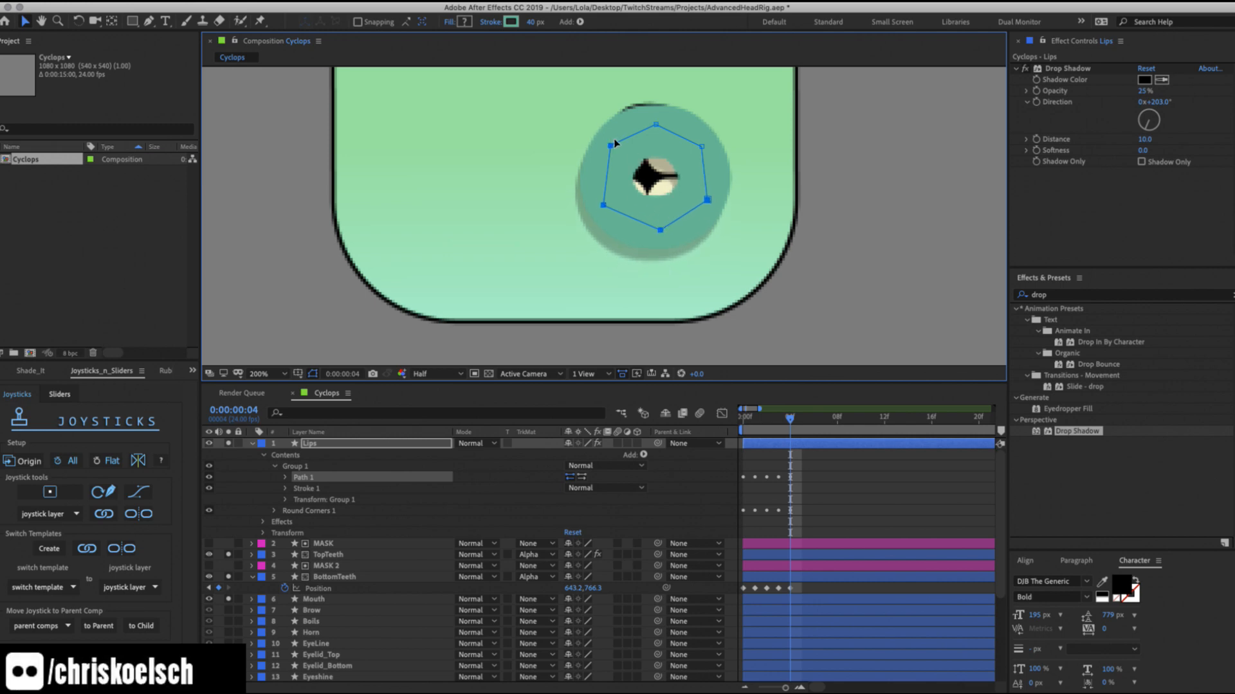
left_click(656, 124, "shift")
left_click_drag(701, 144, 699, 150)
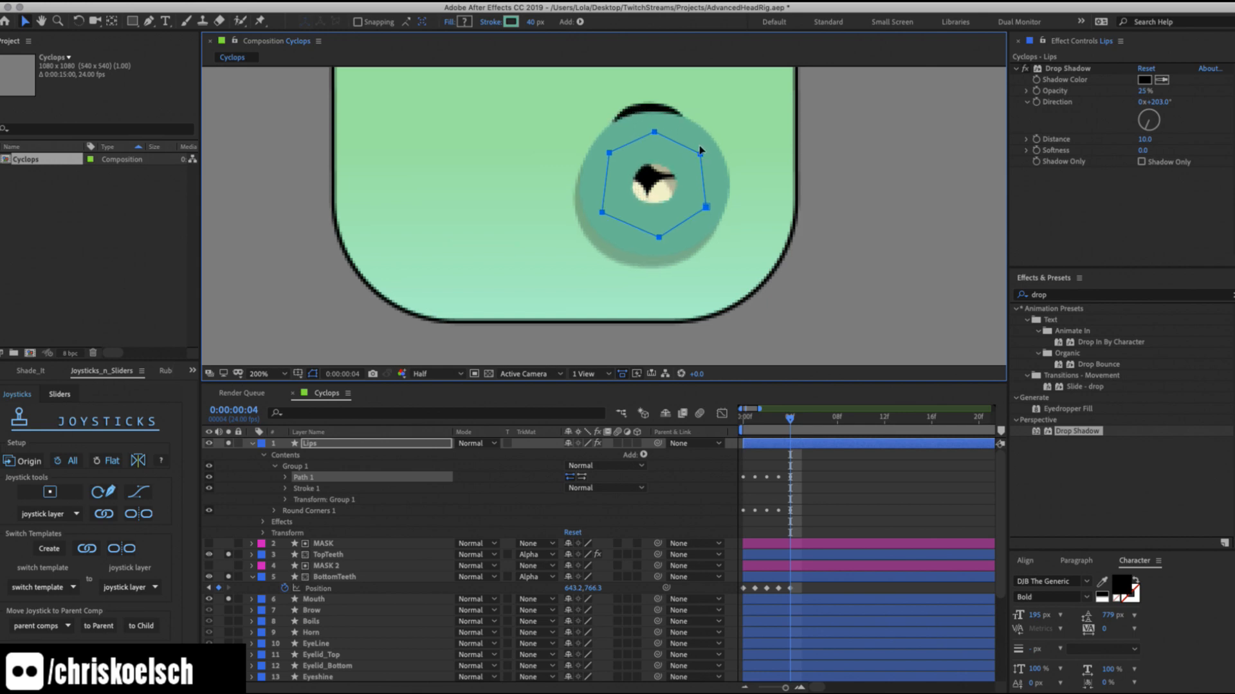
Show the keyframed properties of the Lips layer and copy its Path keyframe at frame 4.
left_click(790, 419)
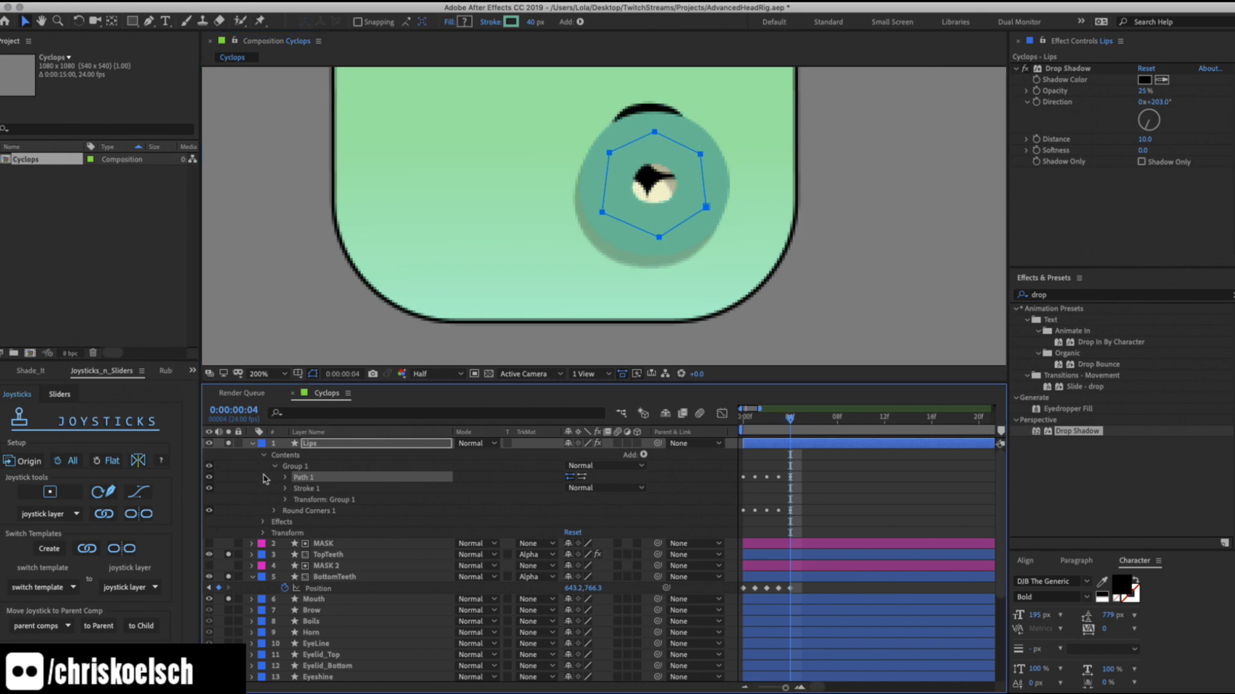
key("u")
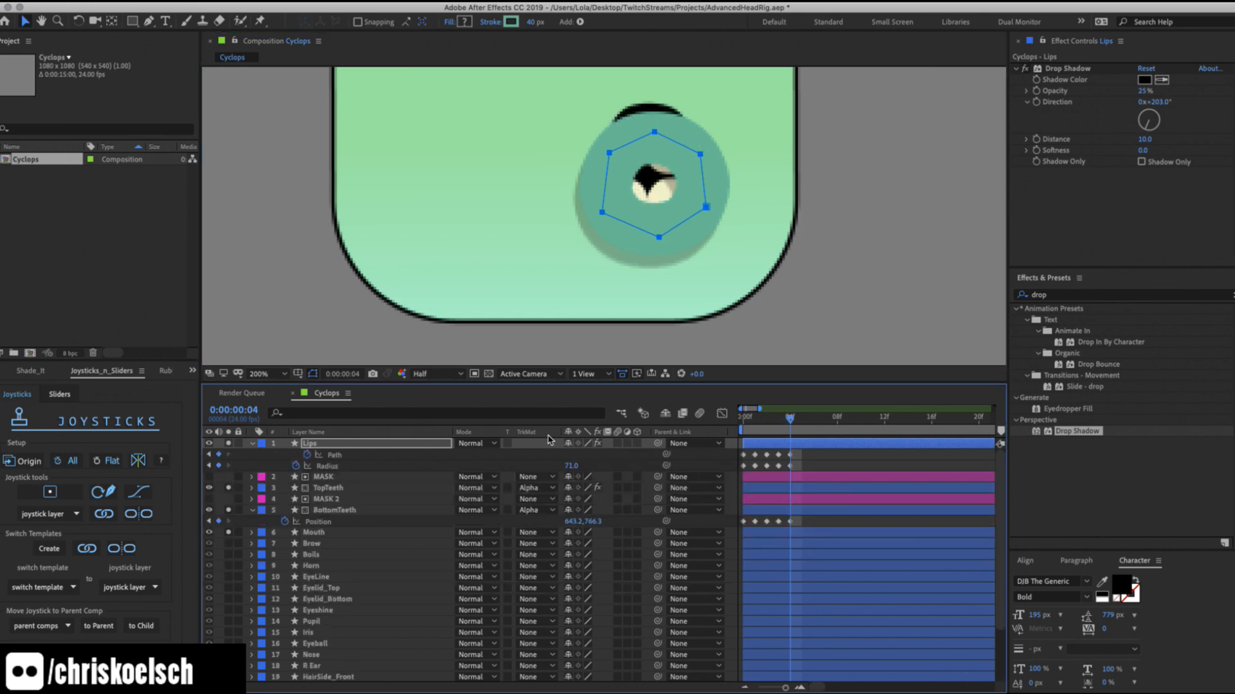
left_click(336, 455)
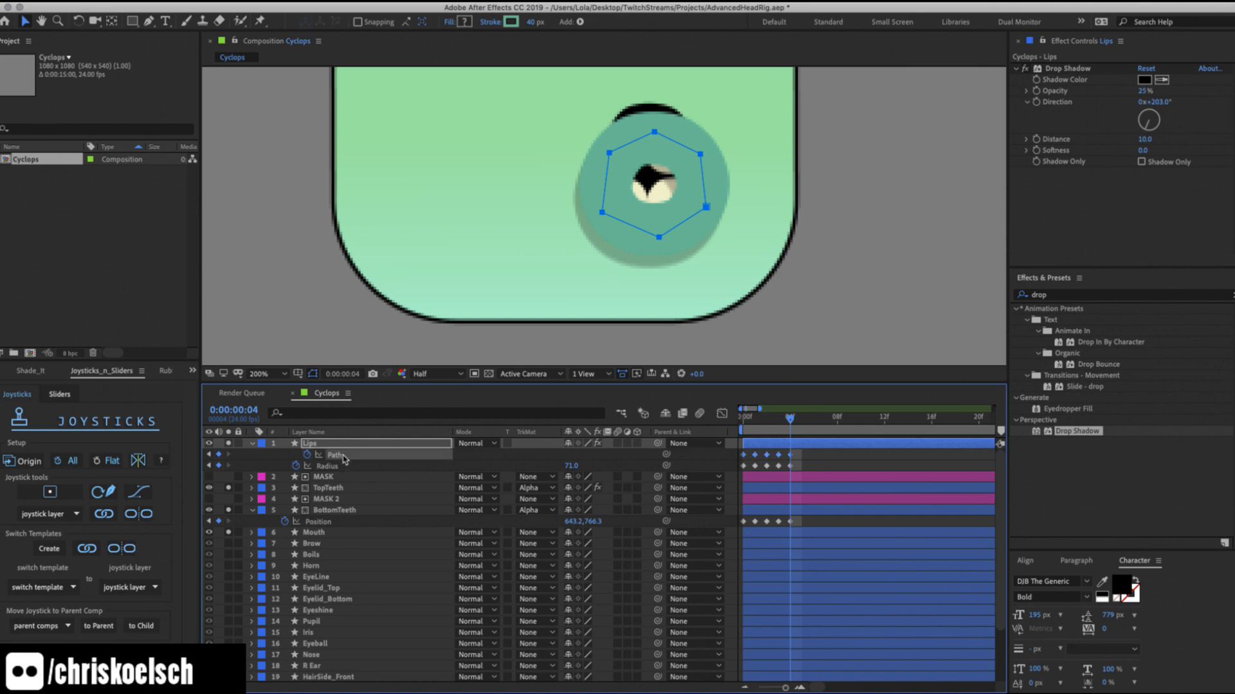
left_click(794, 451)
left_click(790, 455)
Reveal the keyframes of MASK, MASK 2 and Mouth and paste the Lips path onto each layer's Path at frame 4.
left_click(320, 477)
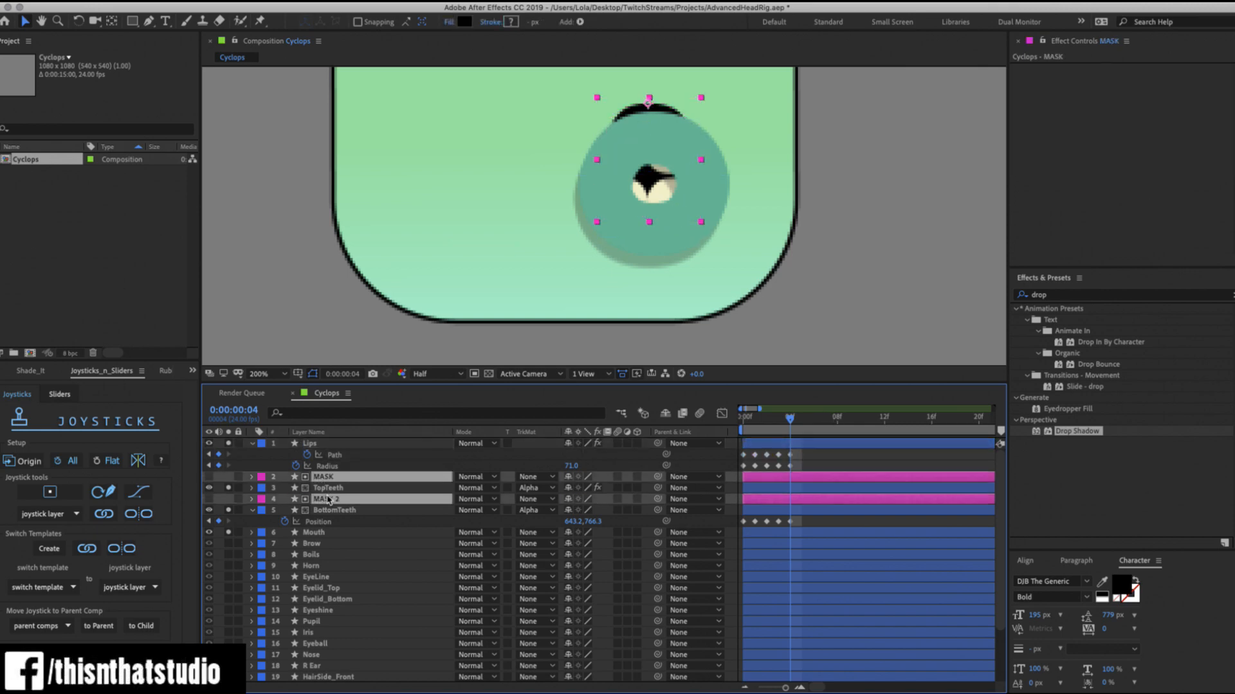
left_click(327, 499, "super")
left_click(324, 532, "super")
key("u")
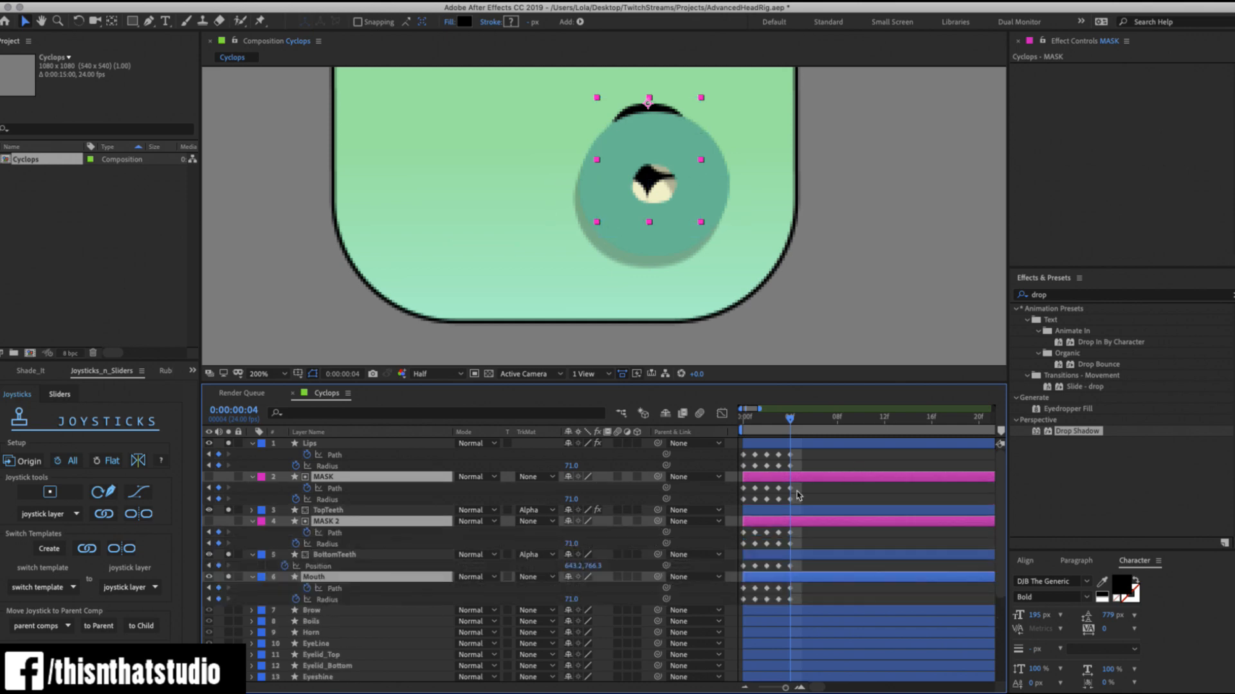
left_click(790, 489)
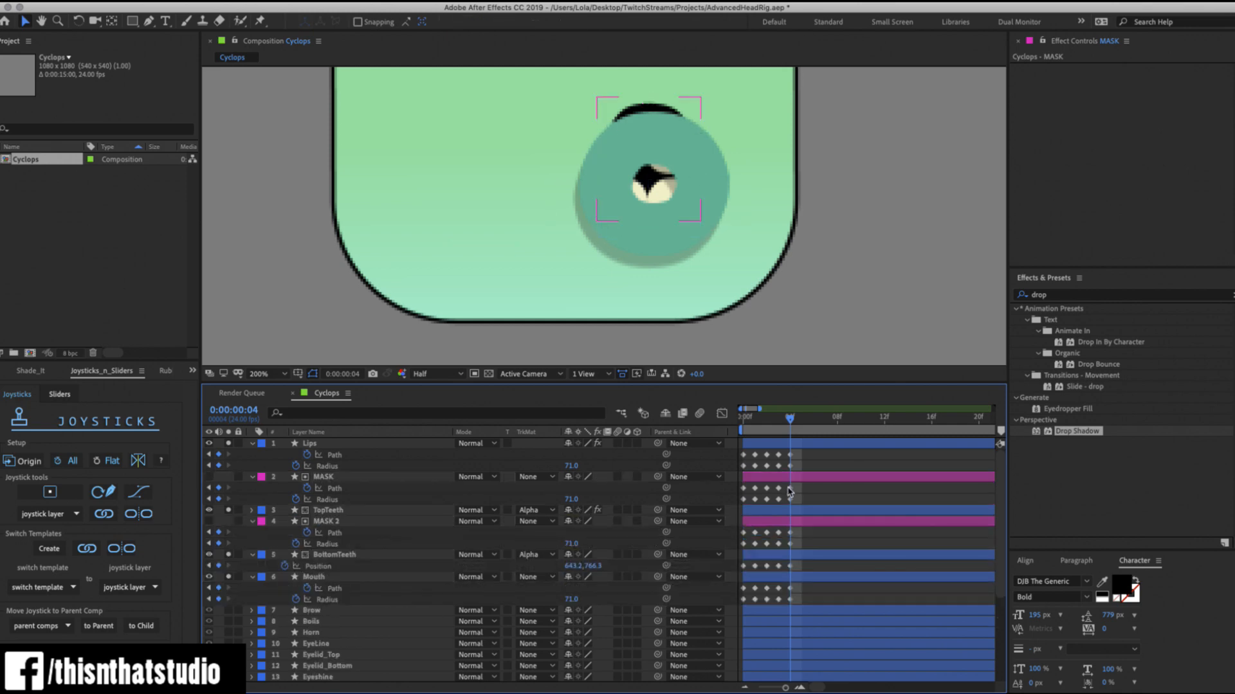
left_click(790, 533)
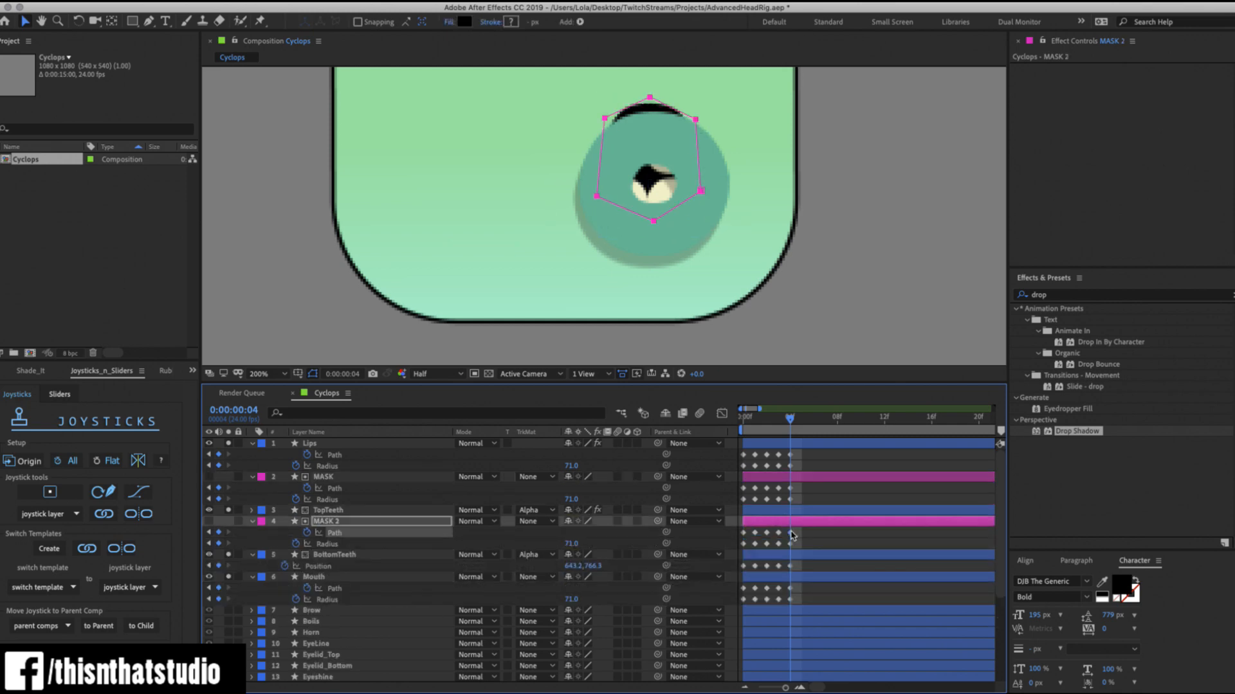
left_click(790, 589)
key("z")
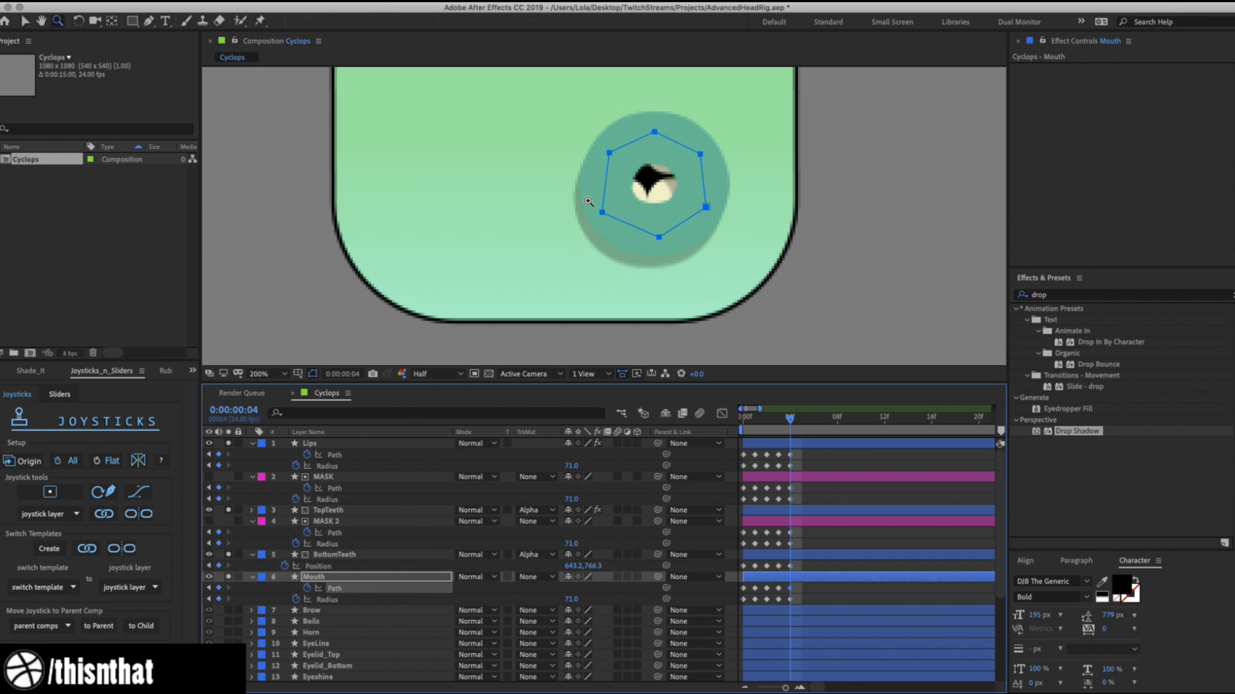
Move the BottomTeeth layer slightly down at frame 4, to position 643.2, 771.3, so it sits lower in the round mouth.
left_click(588, 202, "alt")
left_click(341, 554)
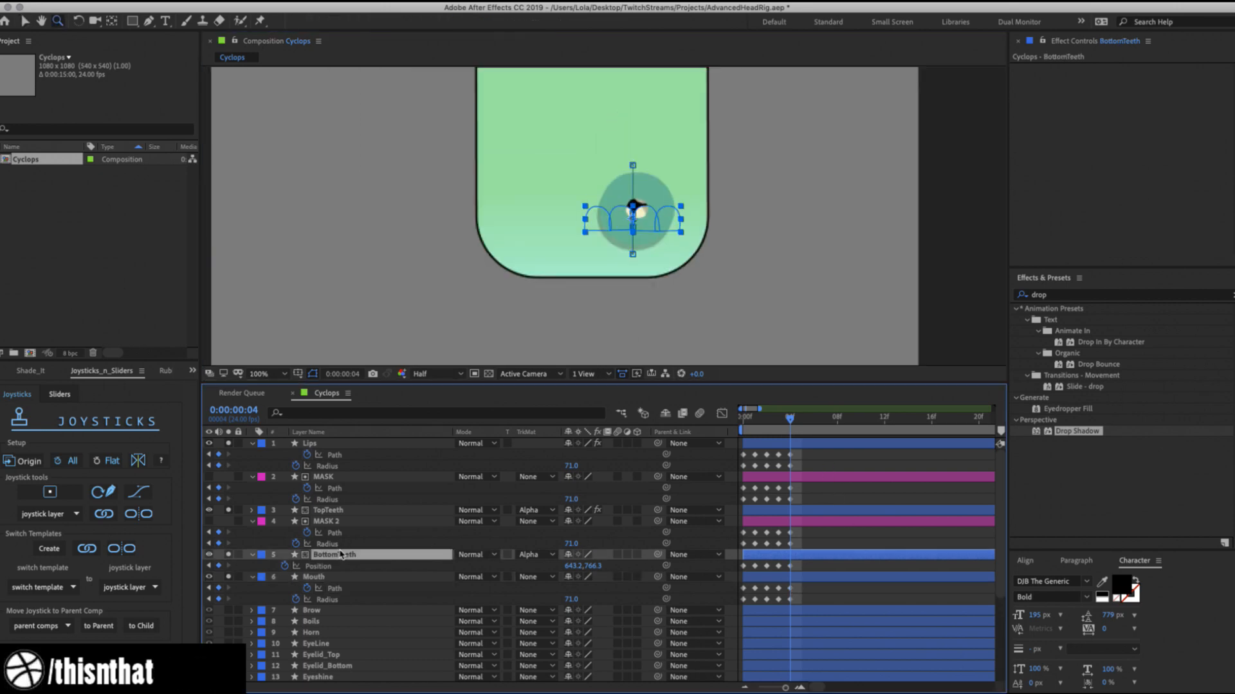
key("v")
left_click(647, 215)
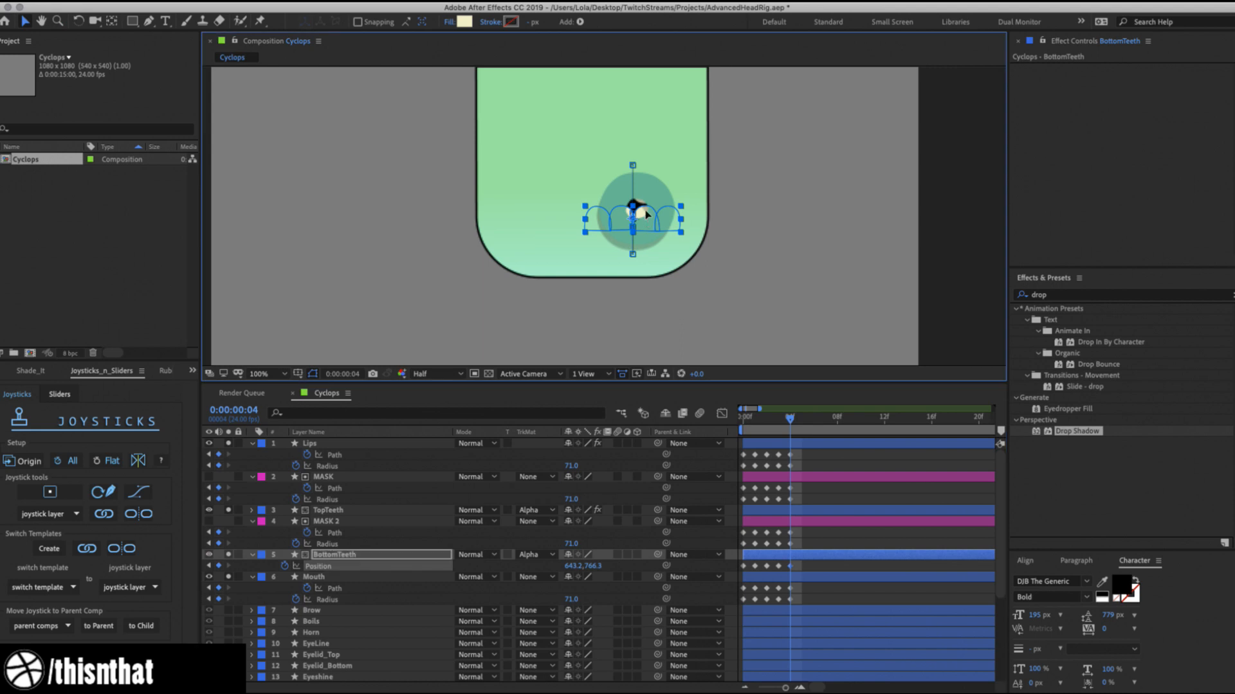
left_click_drag(646, 214, 646, 219)
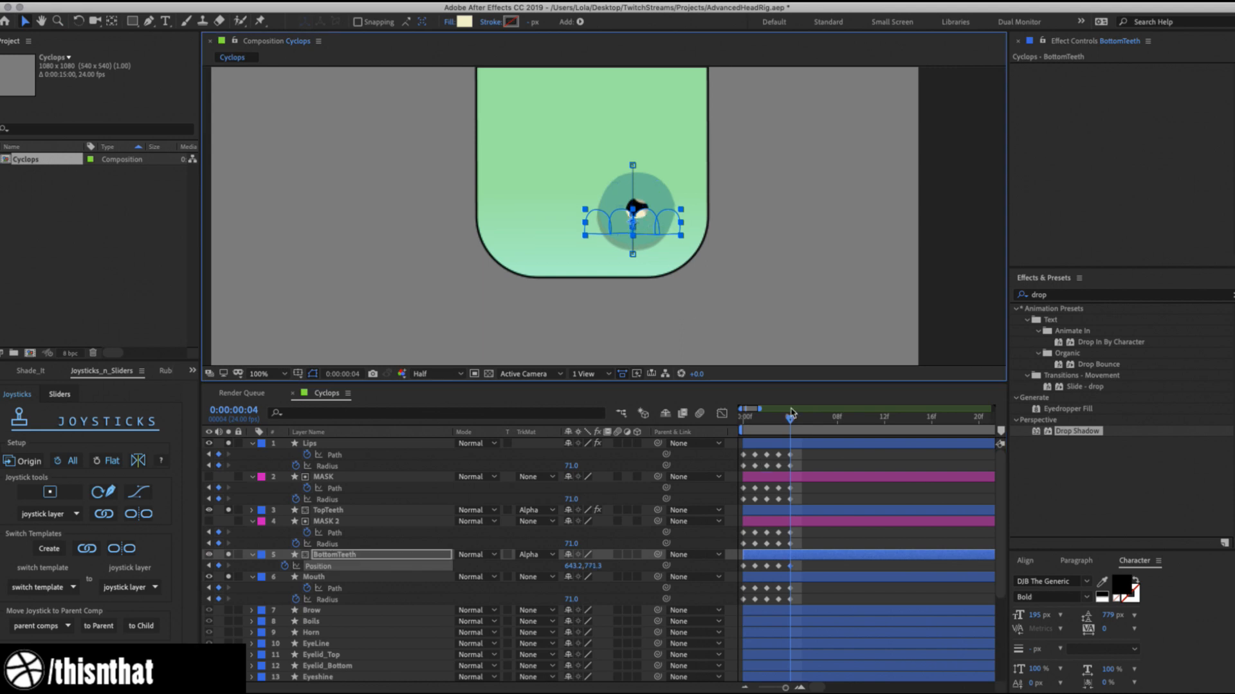
left_click_drag(791, 419, 790, 420)
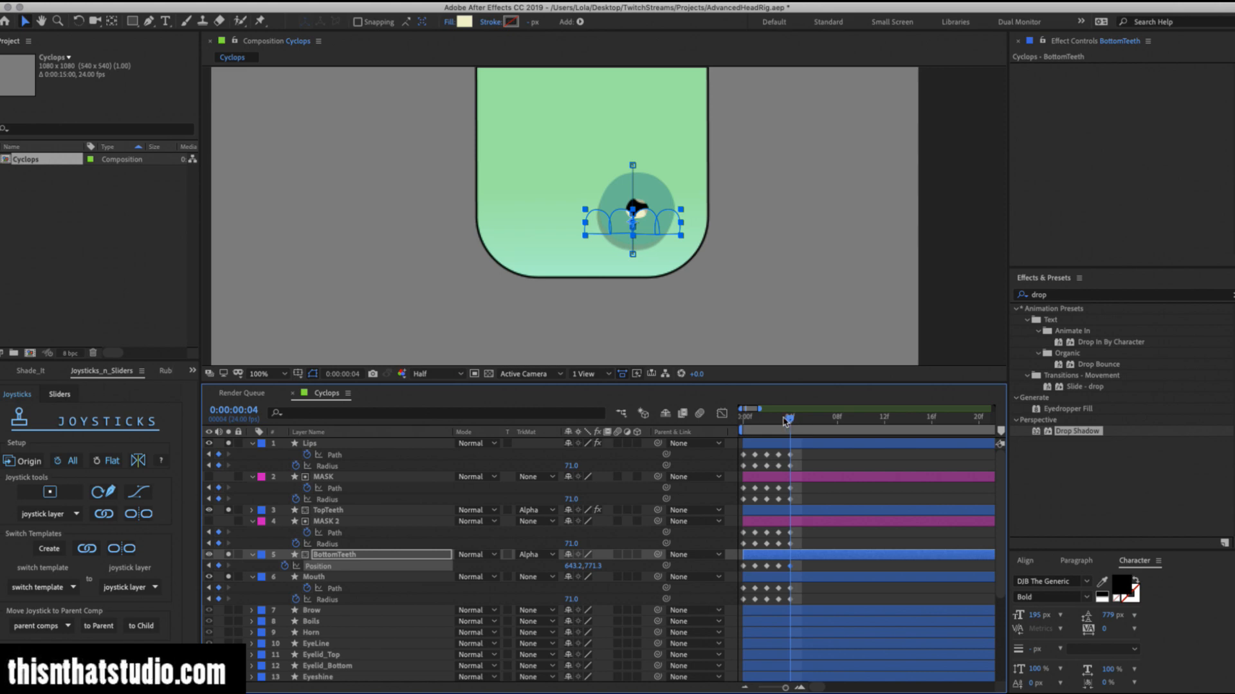
left_click_drag(784, 421, 789, 420)
left_click(335, 576)
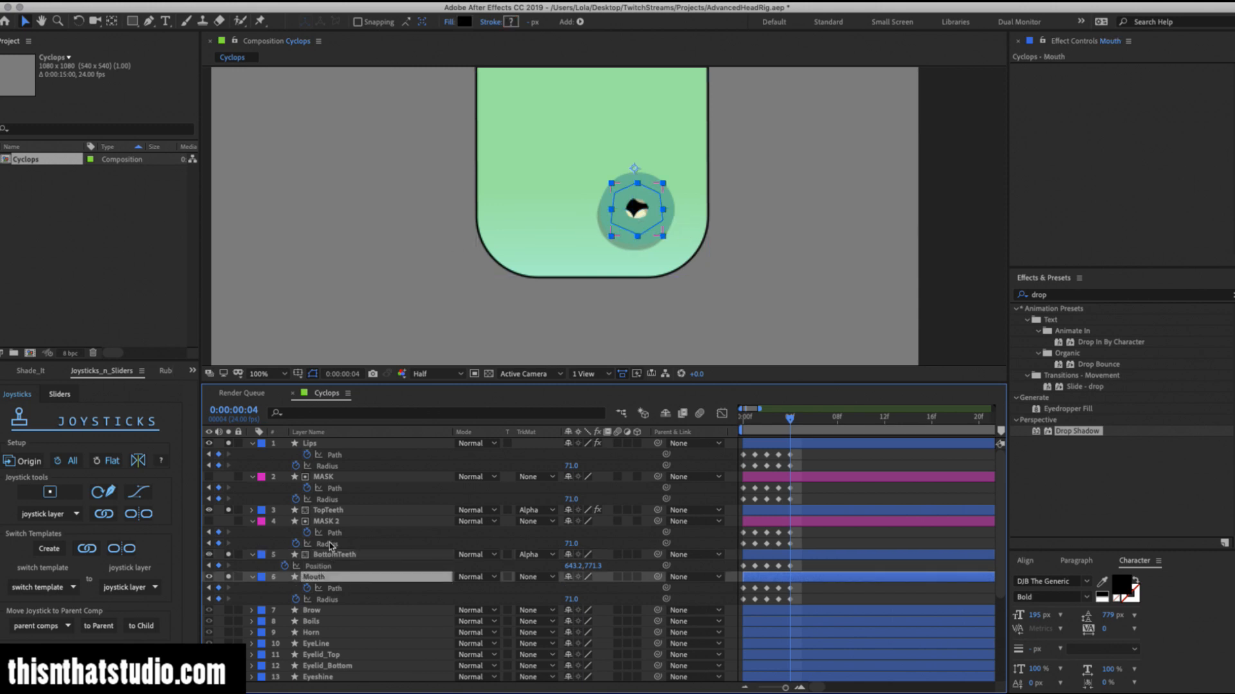
left_click(330, 522)
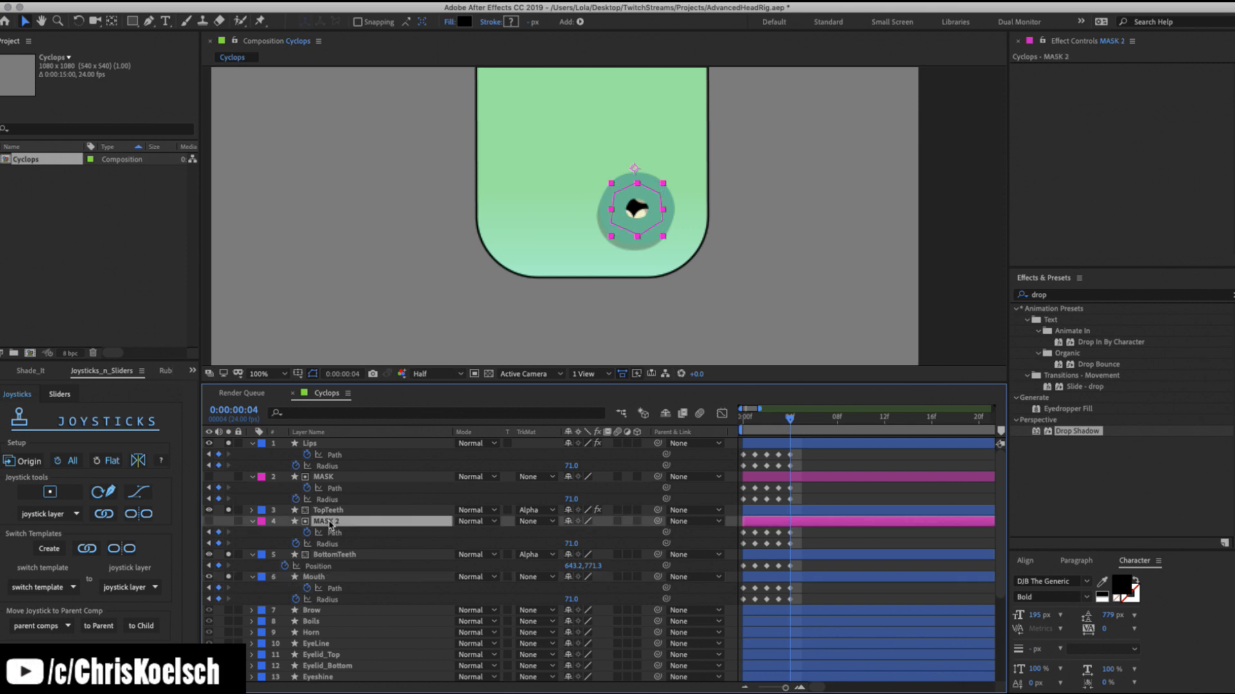
left_click(318, 443)
left_click(324, 554)
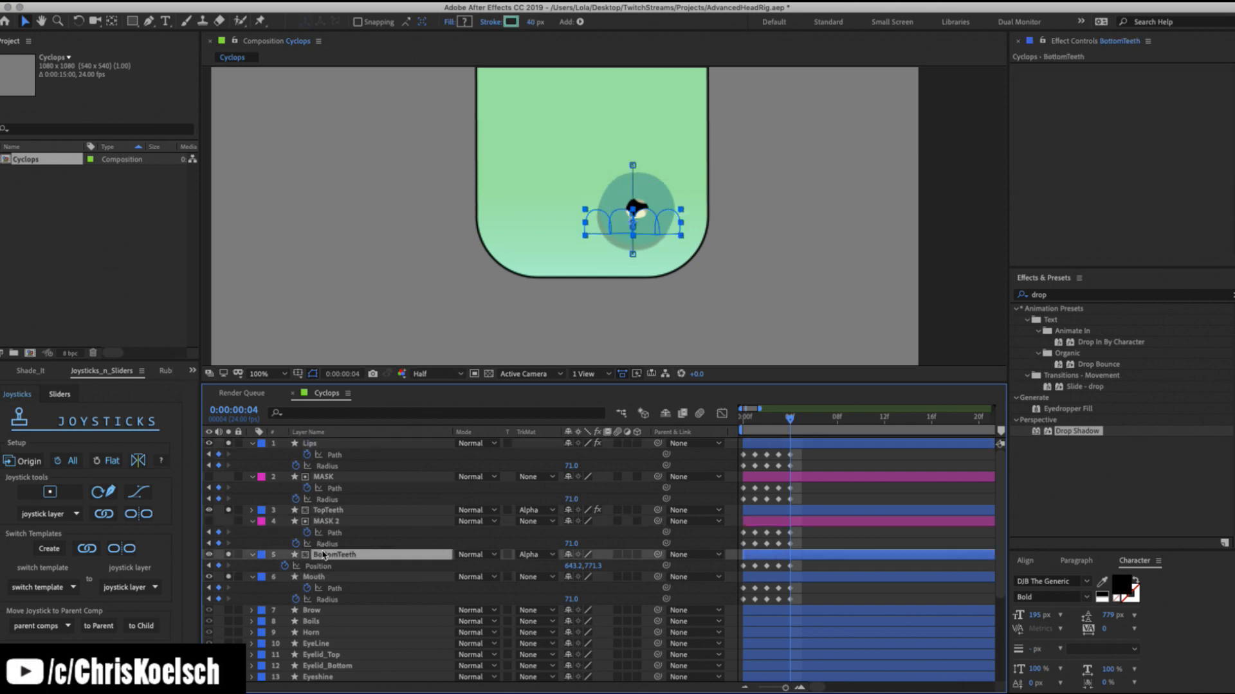
left_click(323, 522)
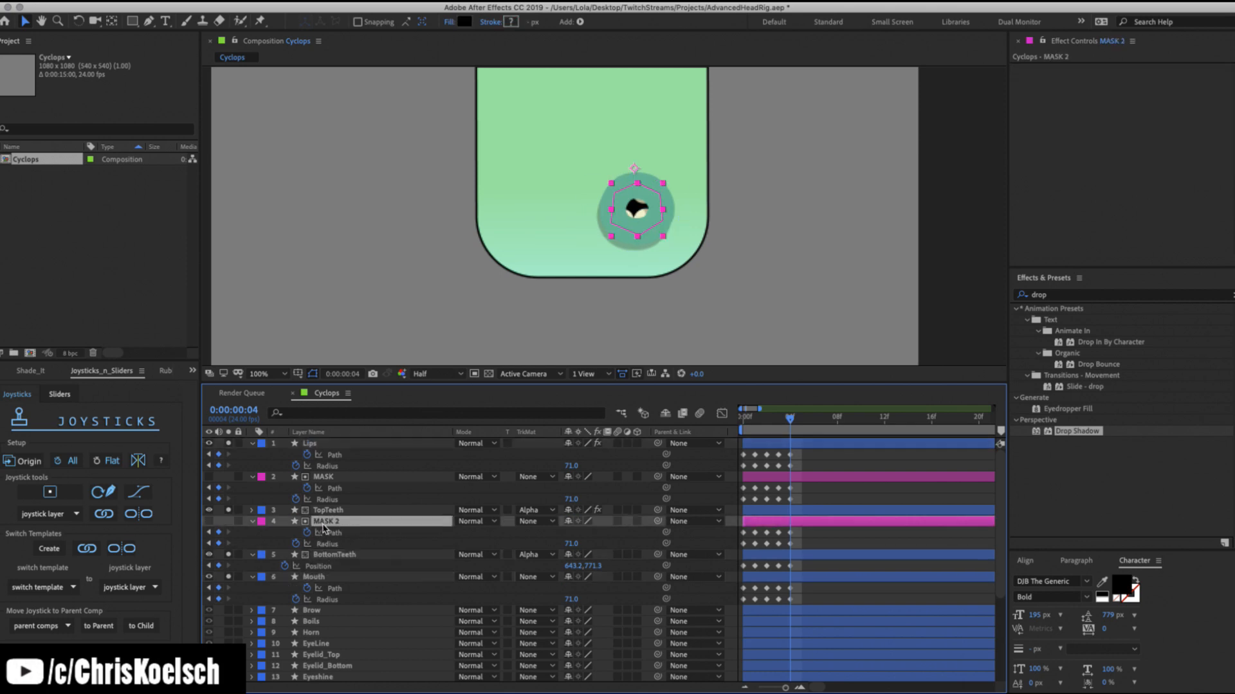
left_click(324, 577)
left_click(330, 511)
left_click(332, 477)
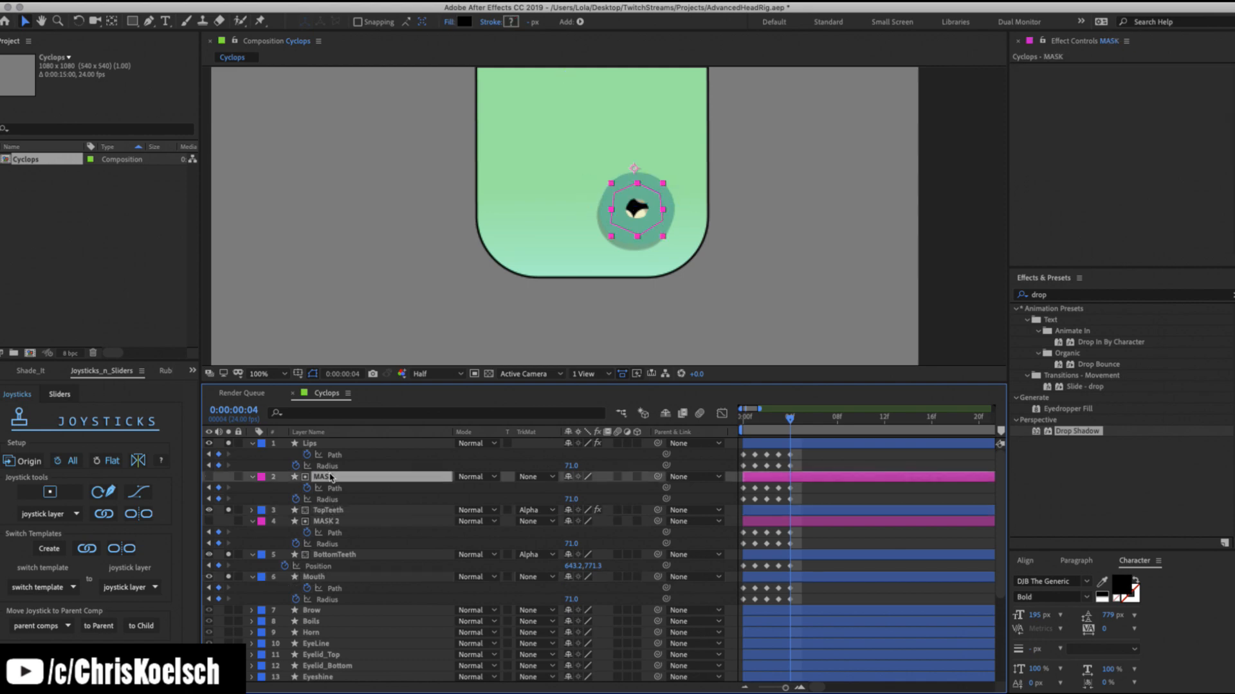
right_click(222, 476)
mouse_move(238, 483)
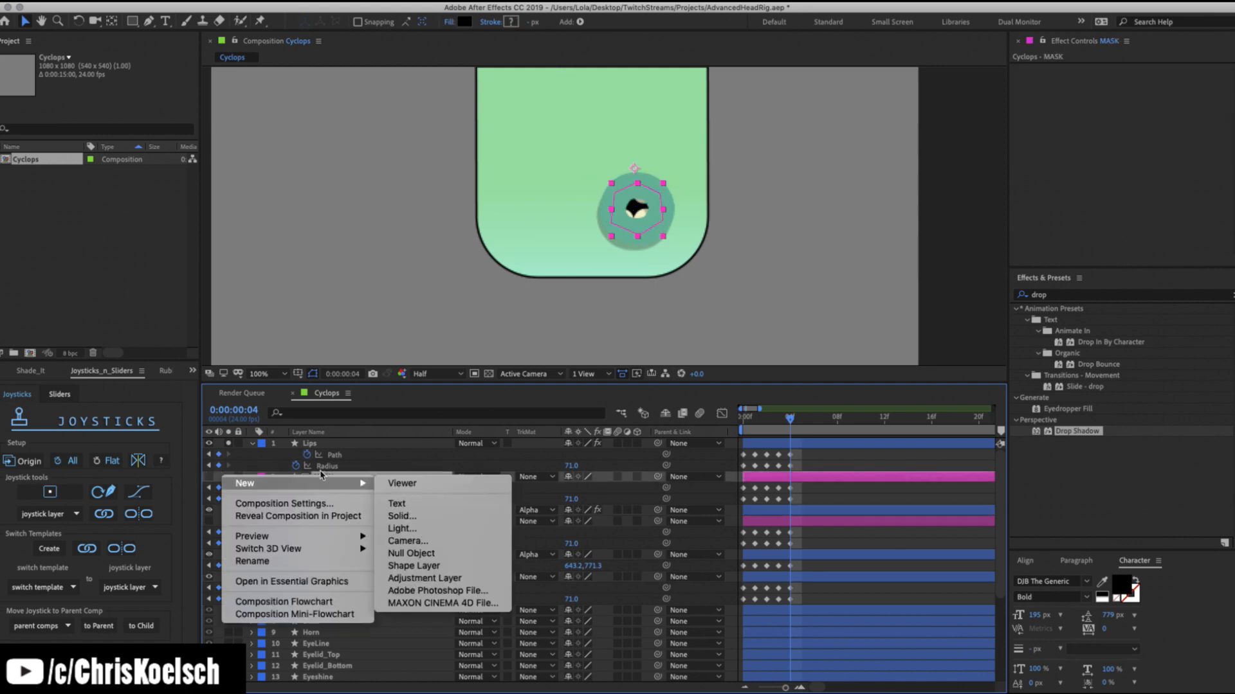
left_click(317, 442)
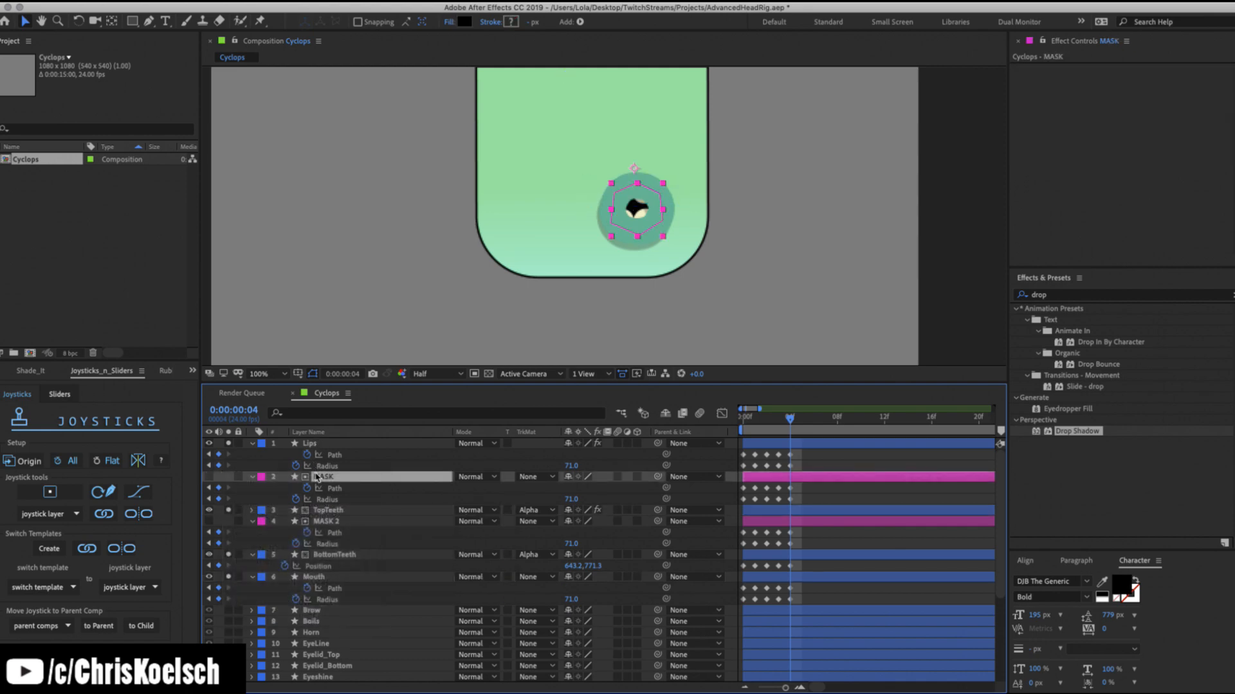
Duplicate the Mouth layer, place the copy between Lips and MASK in the layer stack, and rename it Shadow.
left_click(330, 577)
key("ctrl+d")
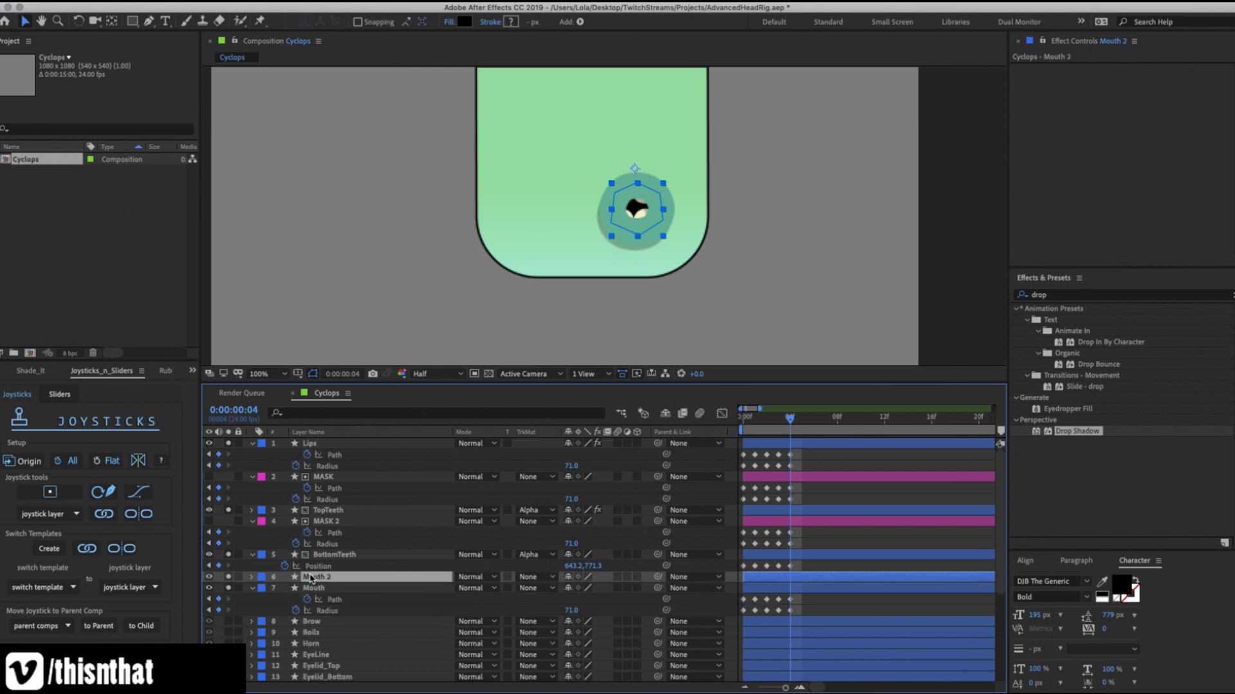
left_click_drag(322, 580, 319, 479)
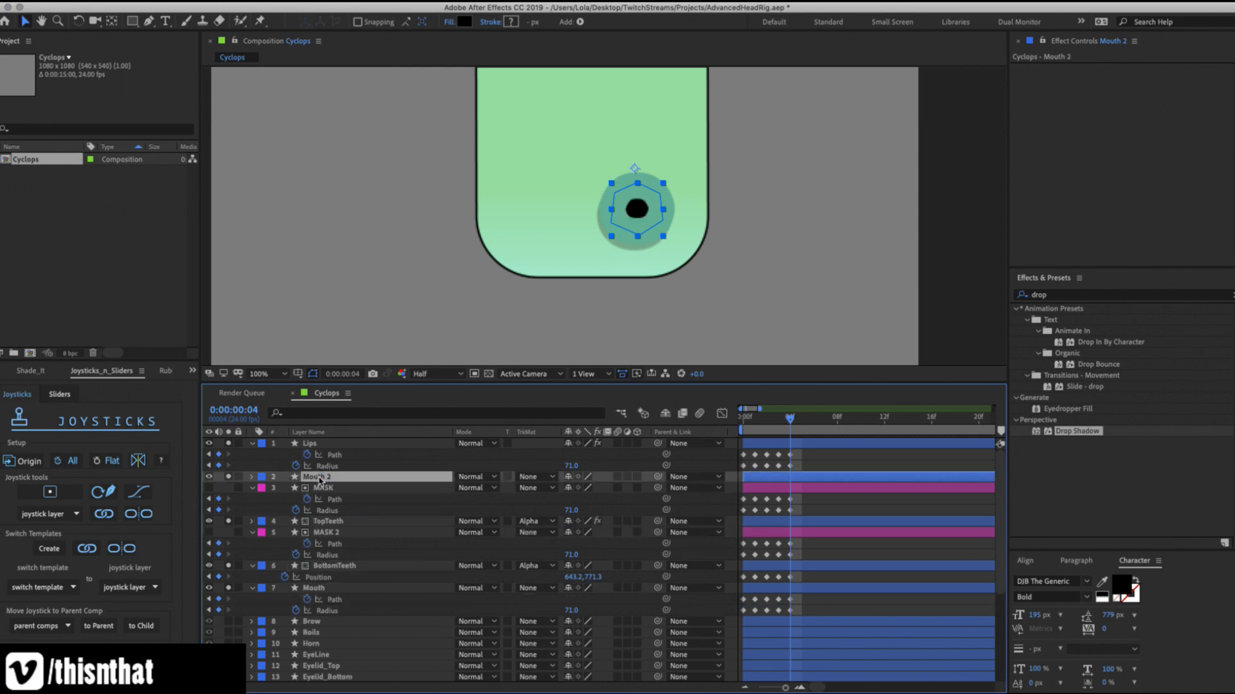
key("Return")
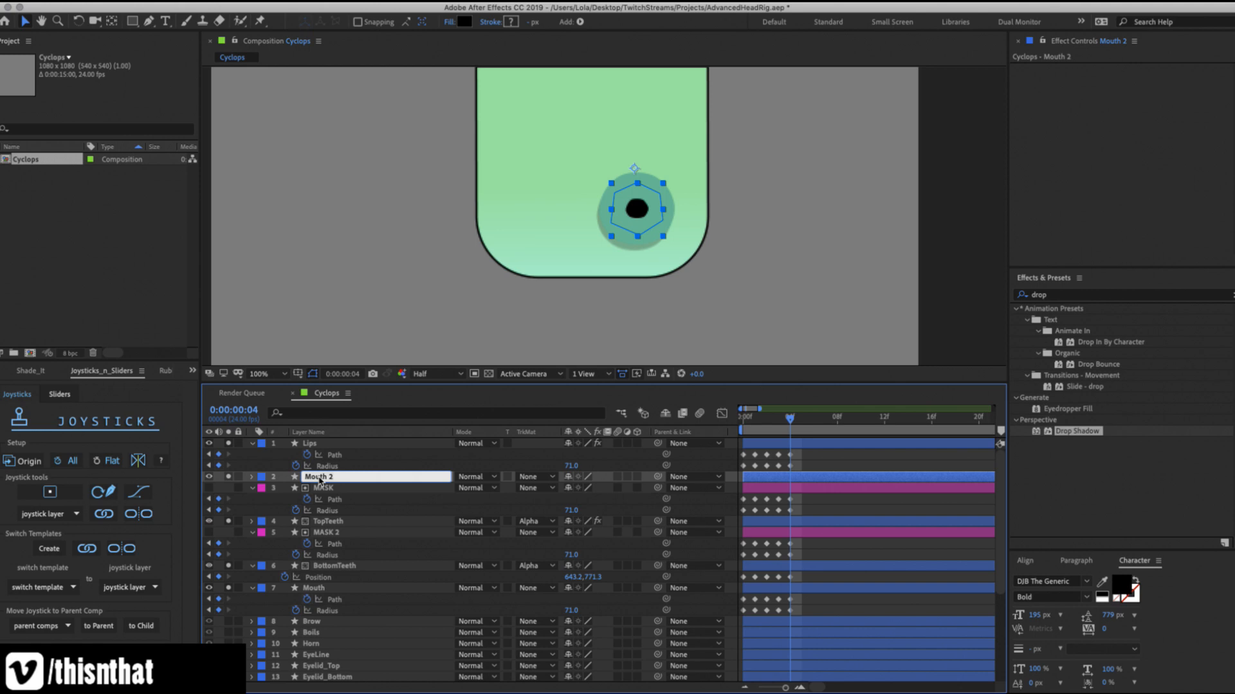
type("Shadow")
key("Return")
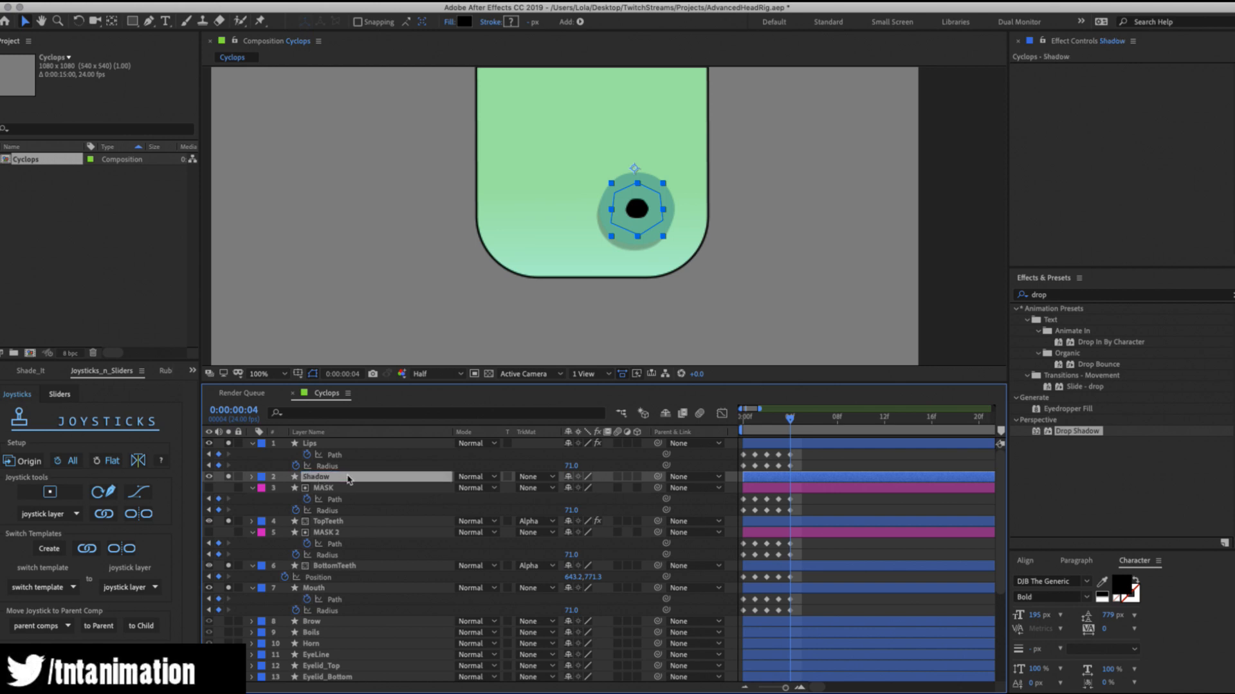
Keyframe the Shadow layer's Opacity at 100% on frame 4 and 0% on frame 3 and the earlier mouth frames.
key("u")
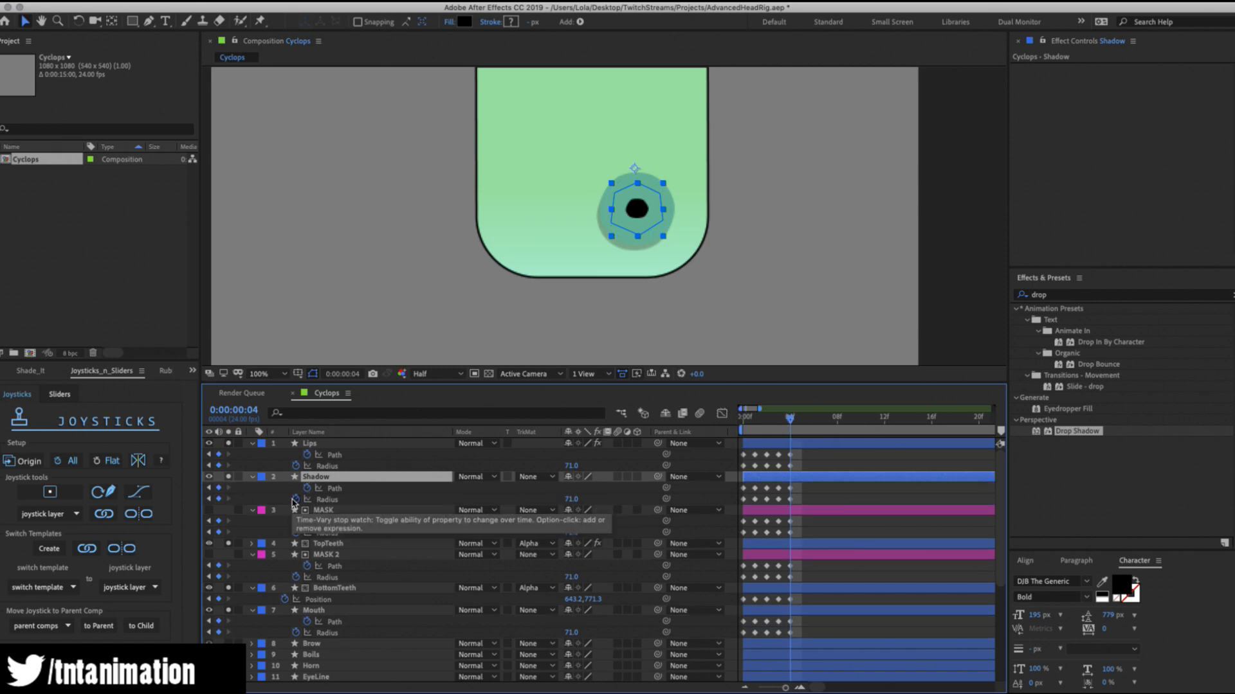
key("t")
left_click(285, 488)
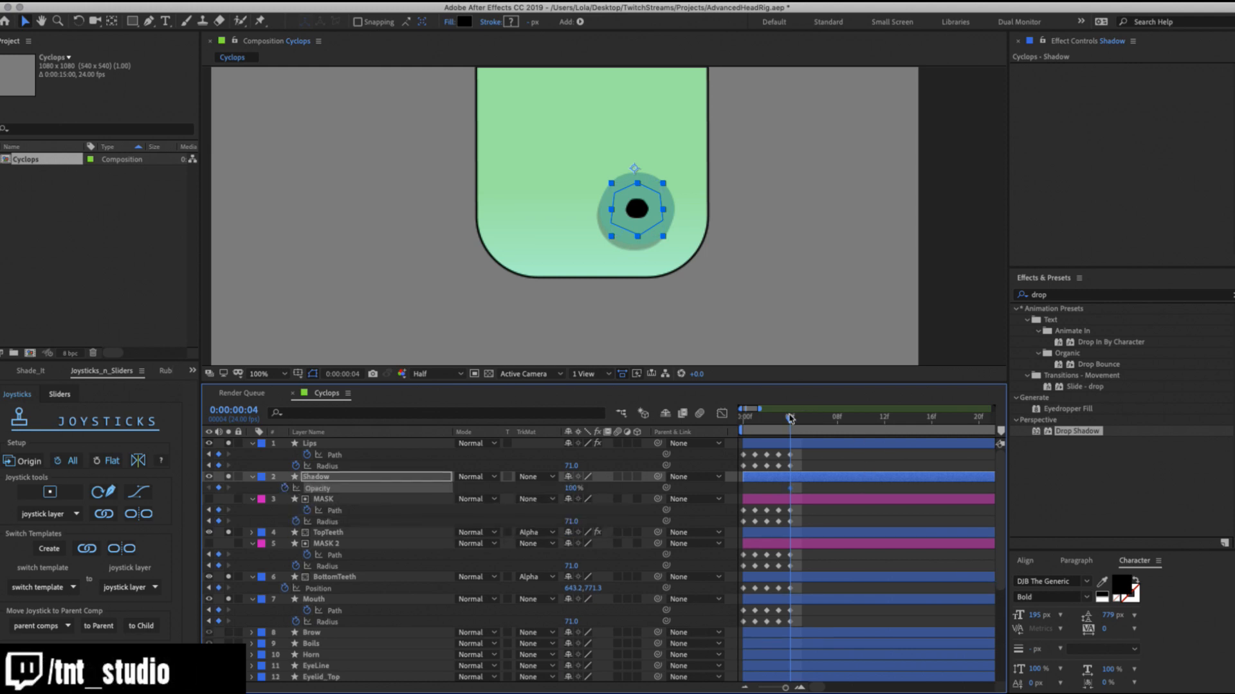
left_click_drag(790, 418, 778, 419)
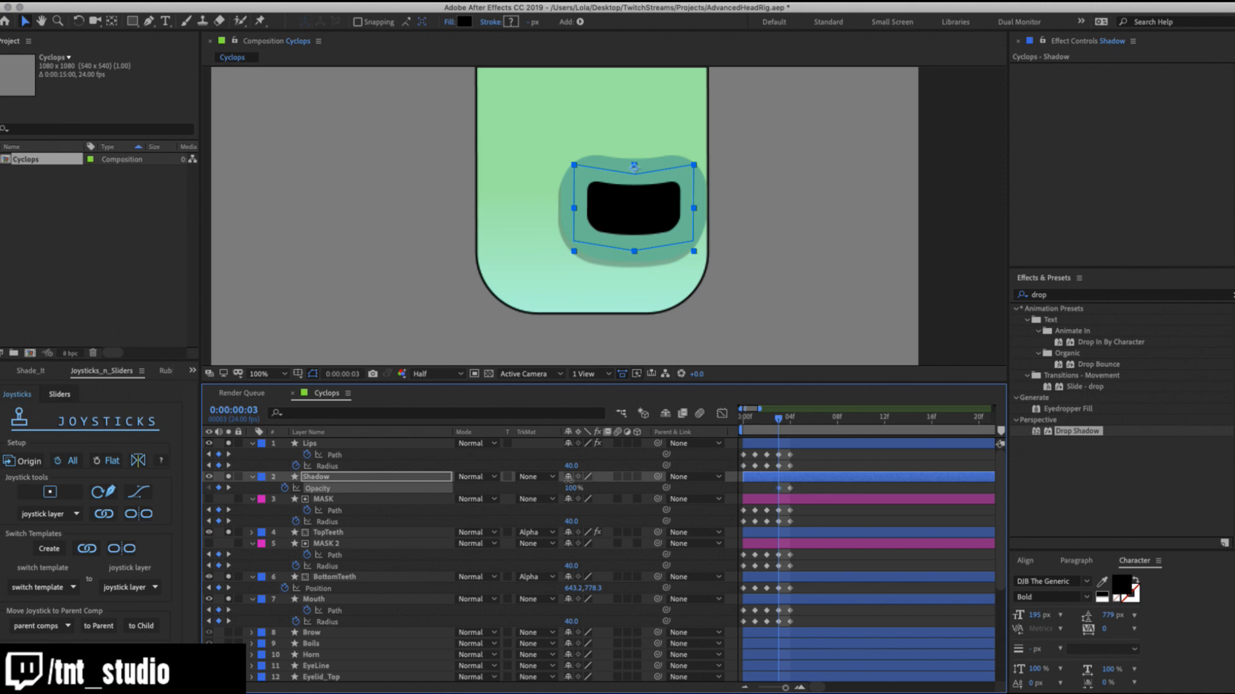
left_click_drag(570, 488, 433, 494)
left_click(770, 421)
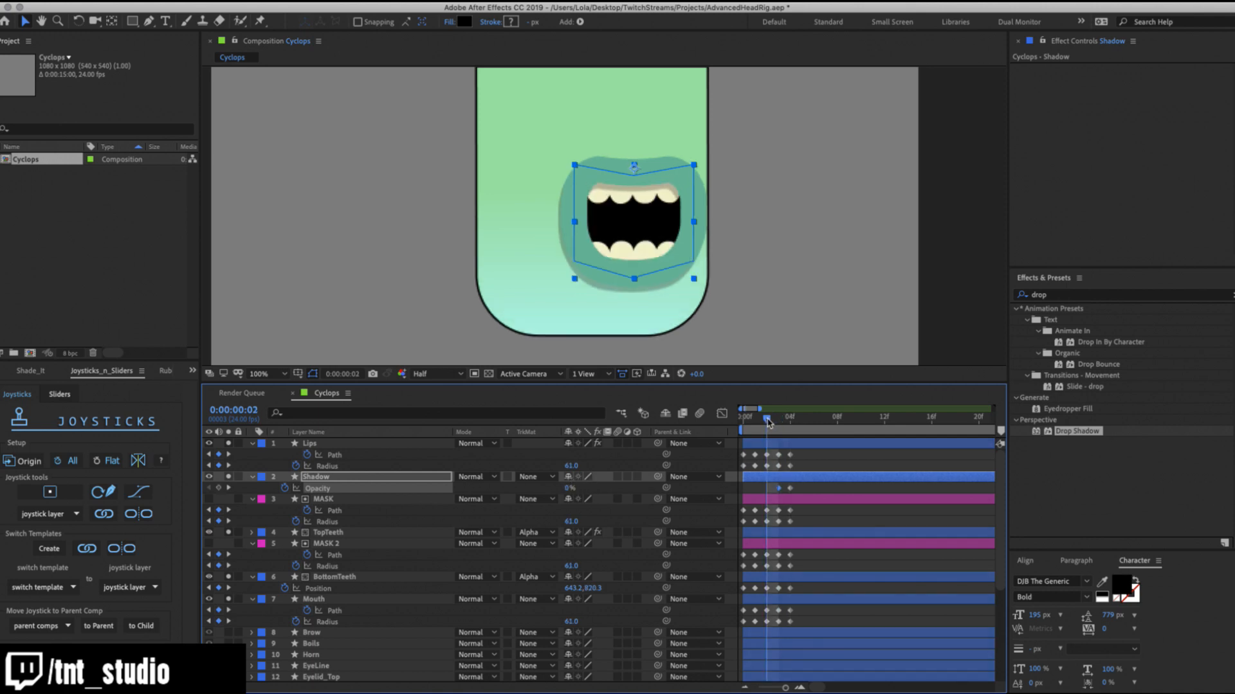
mouse_move(766, 422)
left_mouse_down()
mouse_move(744, 421)
mouse_move(776, 419)
left_mouse_up()
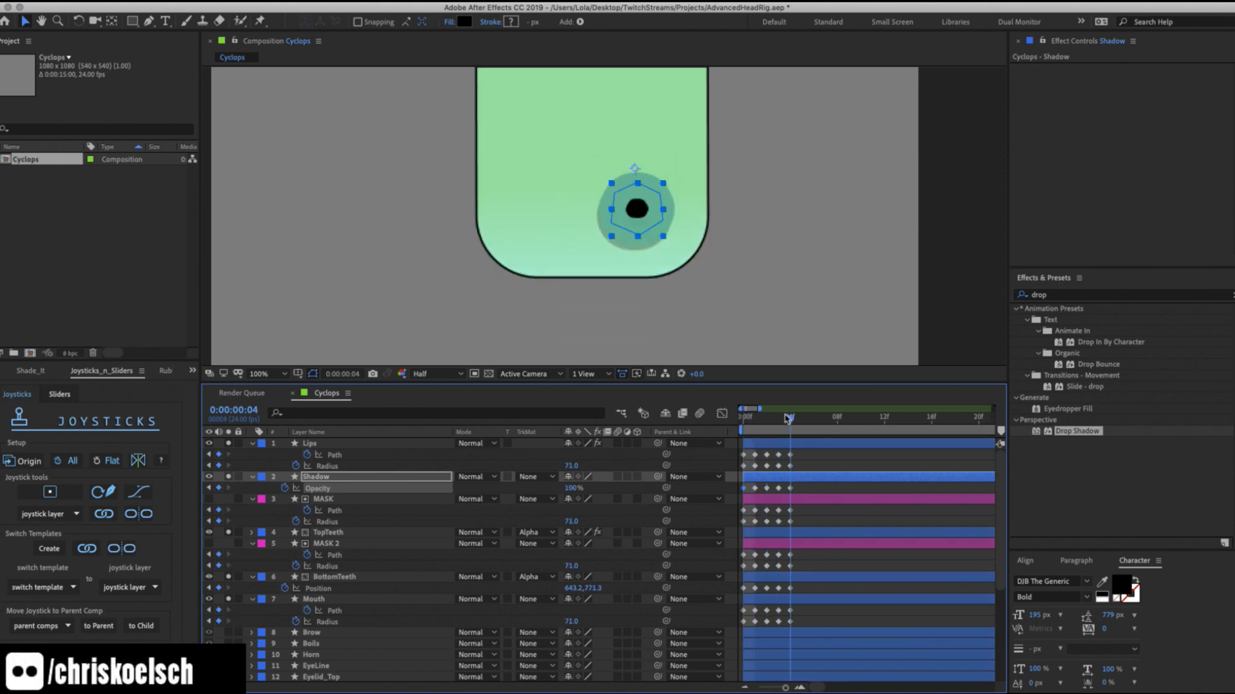
mouse_move(788, 418)
left_mouse_down()
mouse_move(745, 425)
mouse_move(783, 423)
left_mouse_up()
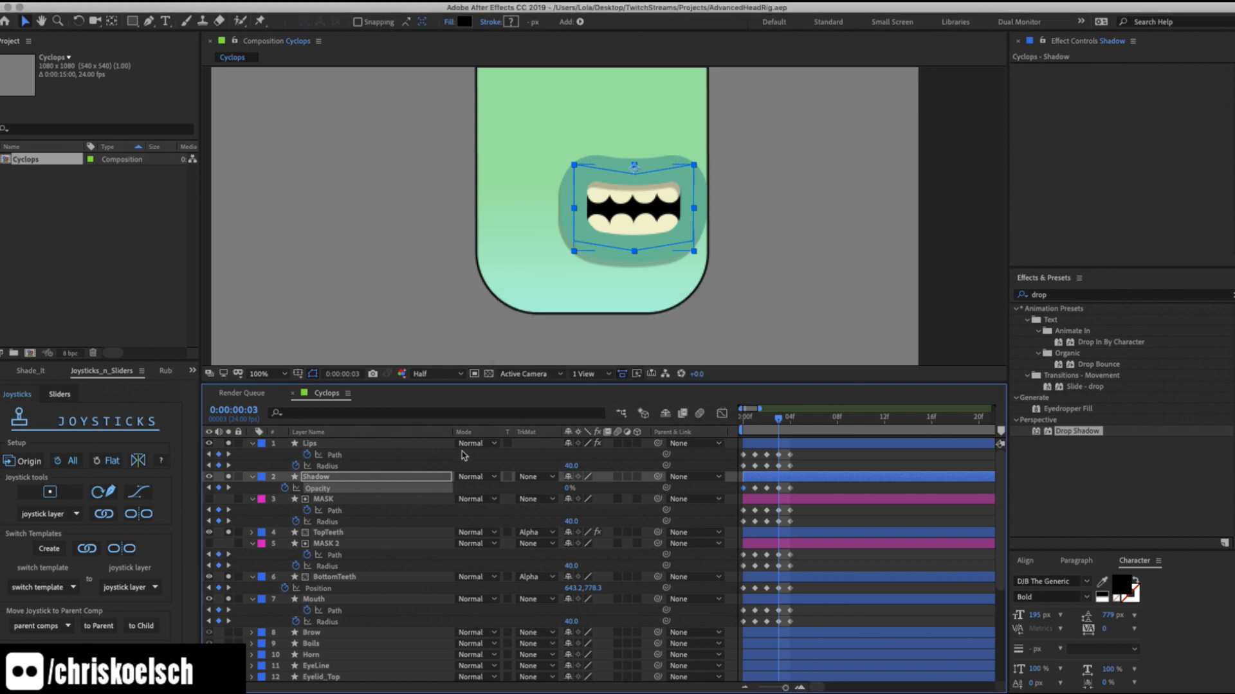
left_click(308, 445)
left_click(321, 477)
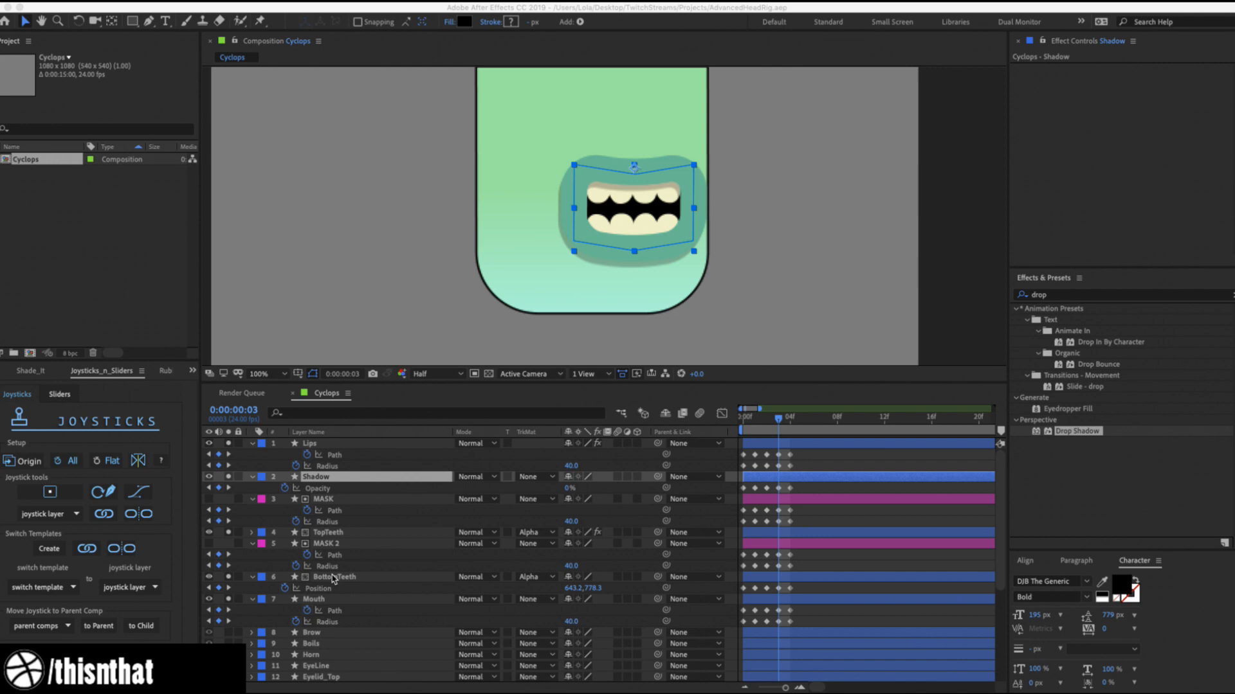
left_click(331, 500)
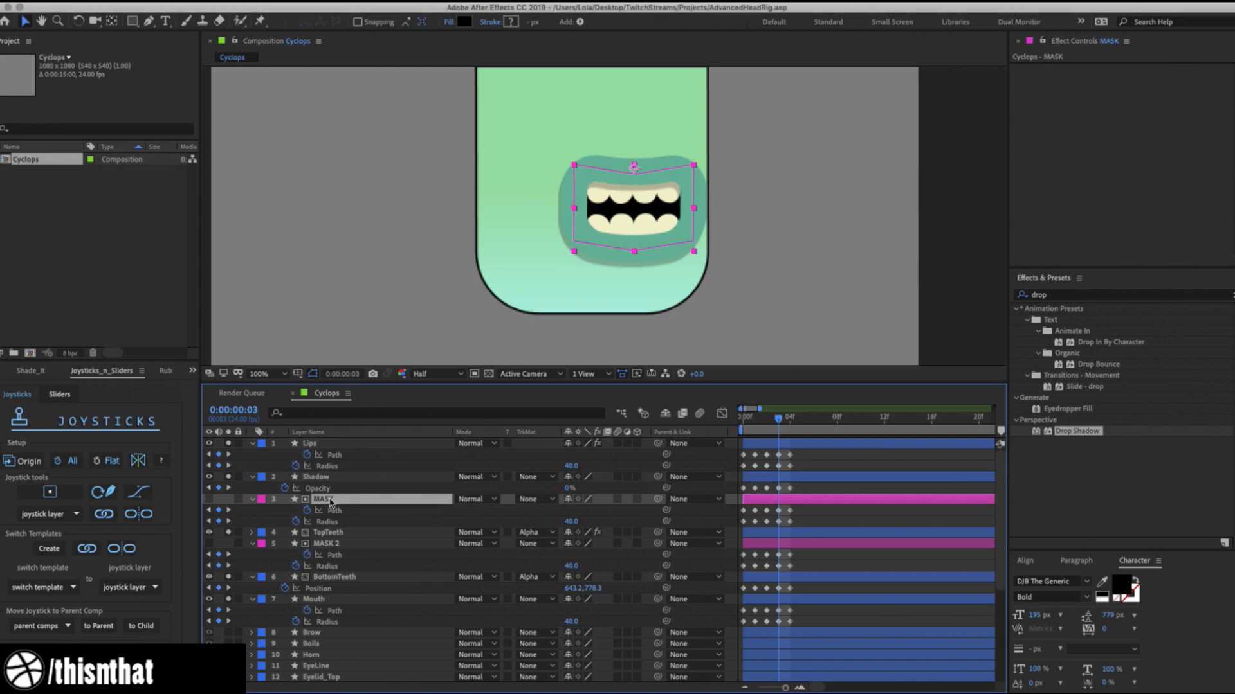
left_click(334, 578)
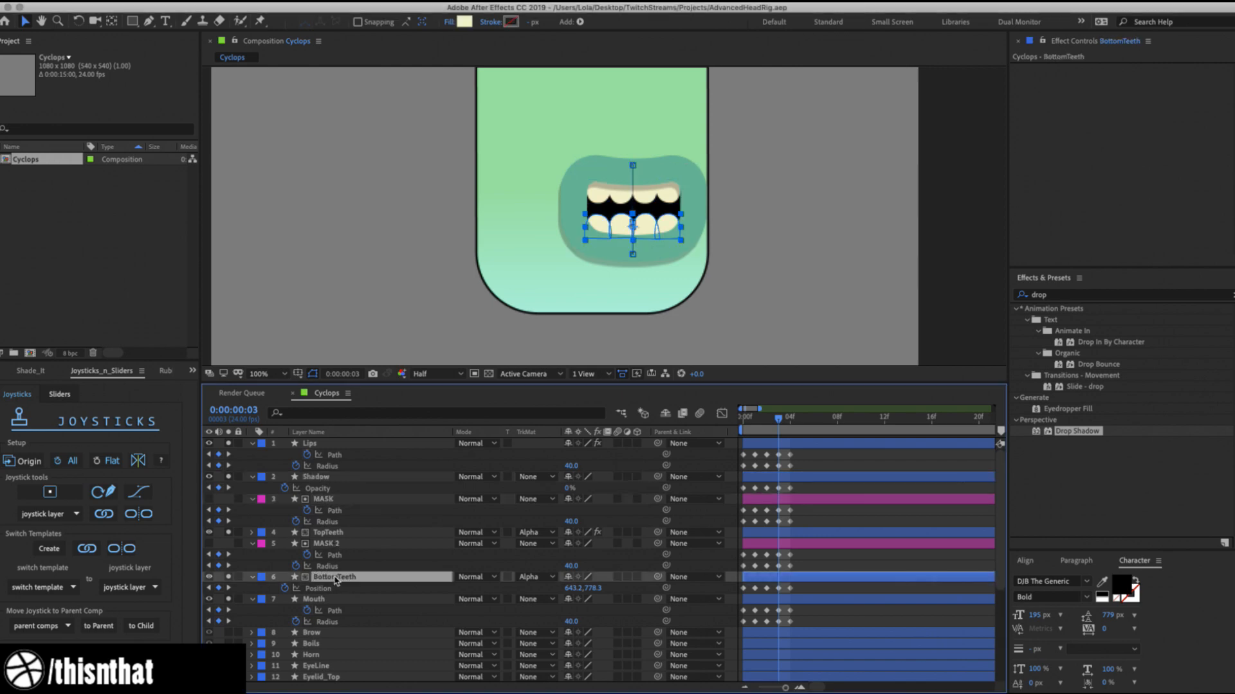
Create a new shape layer directly above MASK 2 and rename it Tongue.
left_click(337, 544)
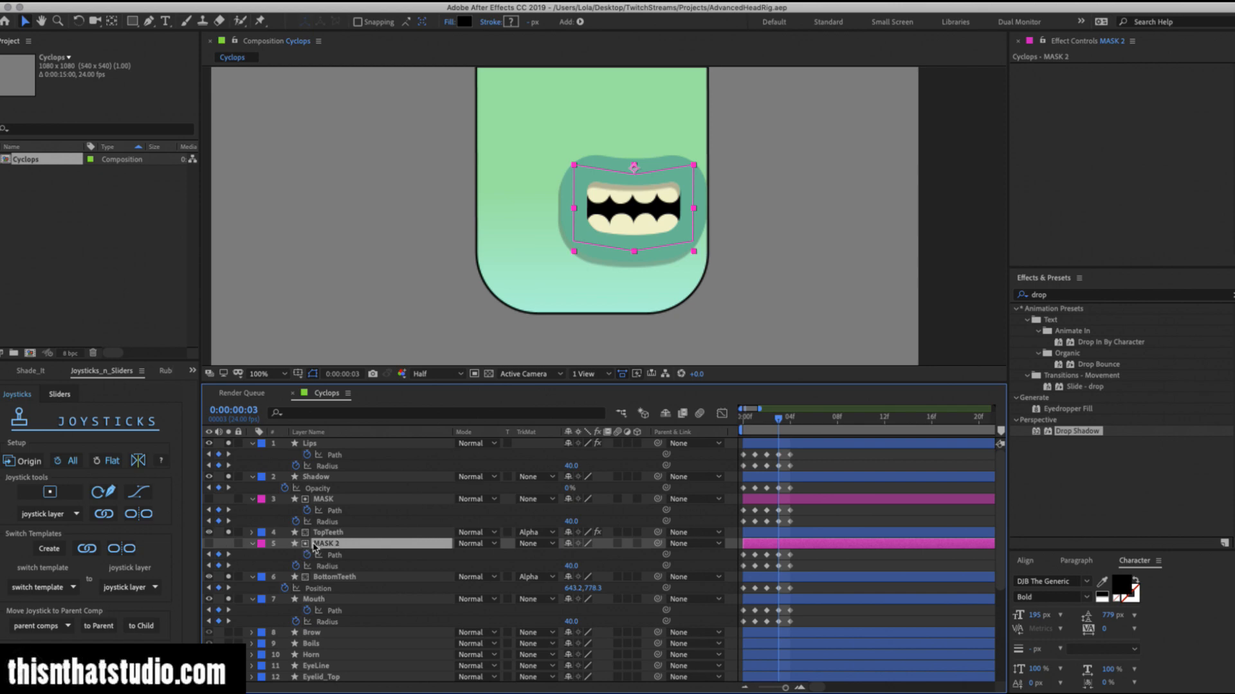
right_click(226, 545)
mouse_move(240, 551)
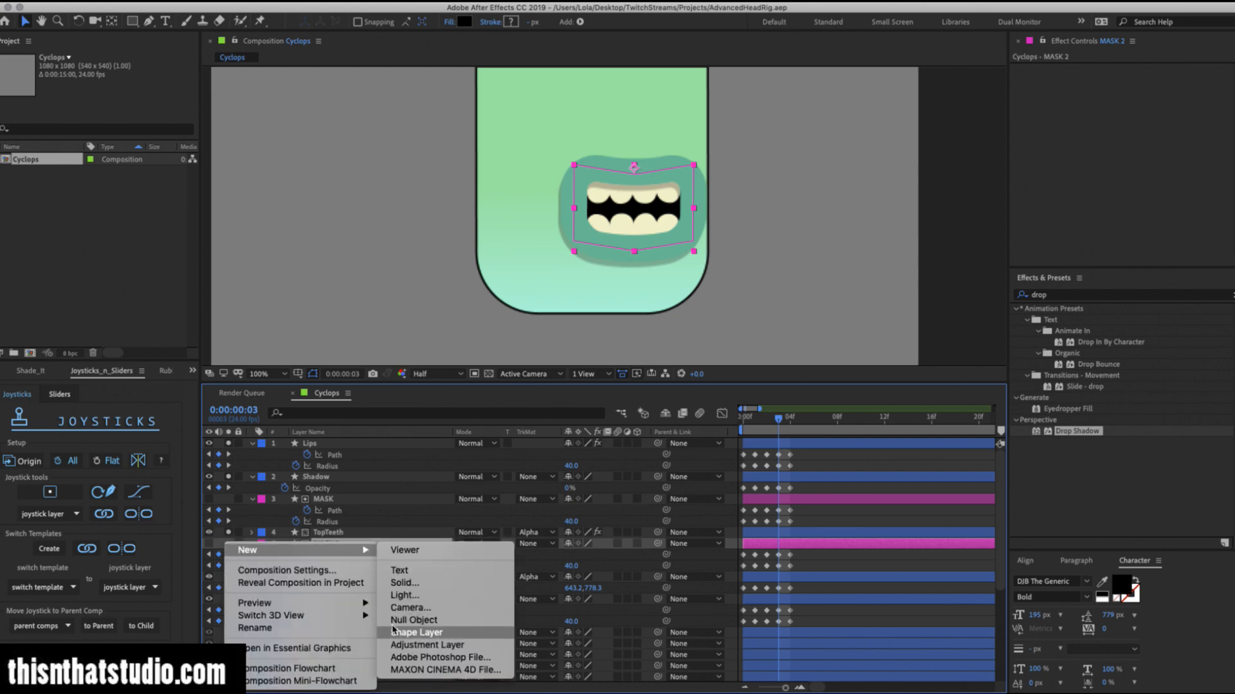
left_click(414, 633)
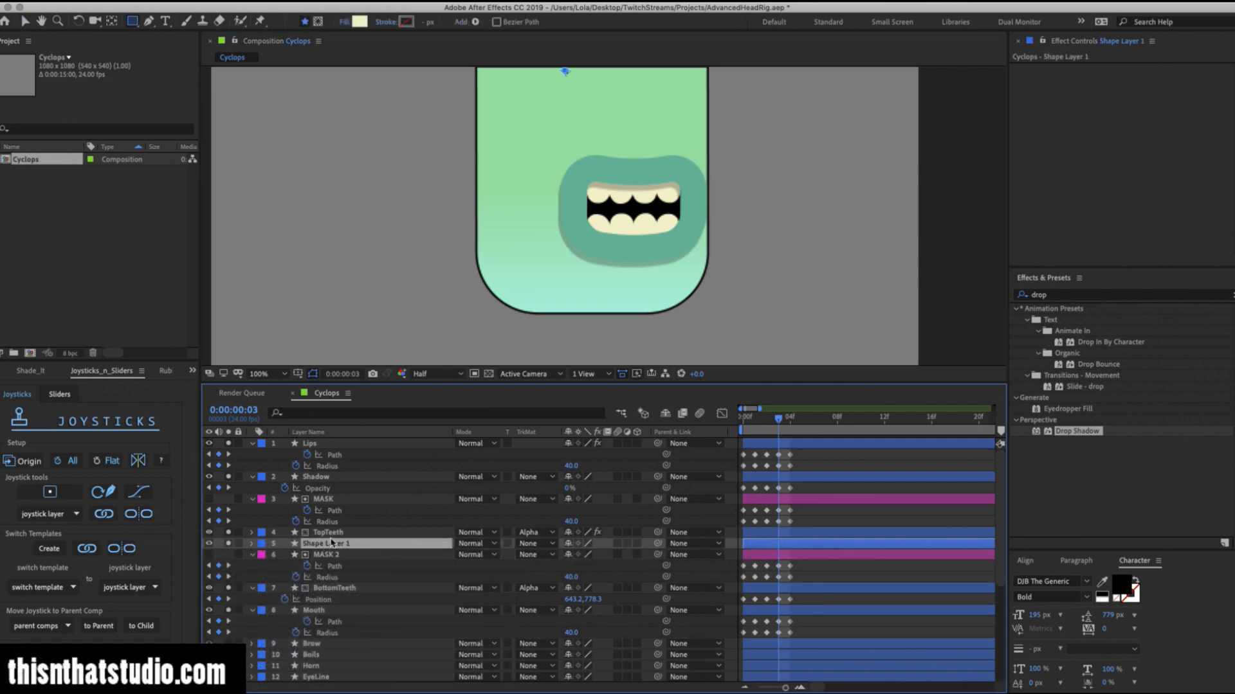
key("Return")
type("Tongu")
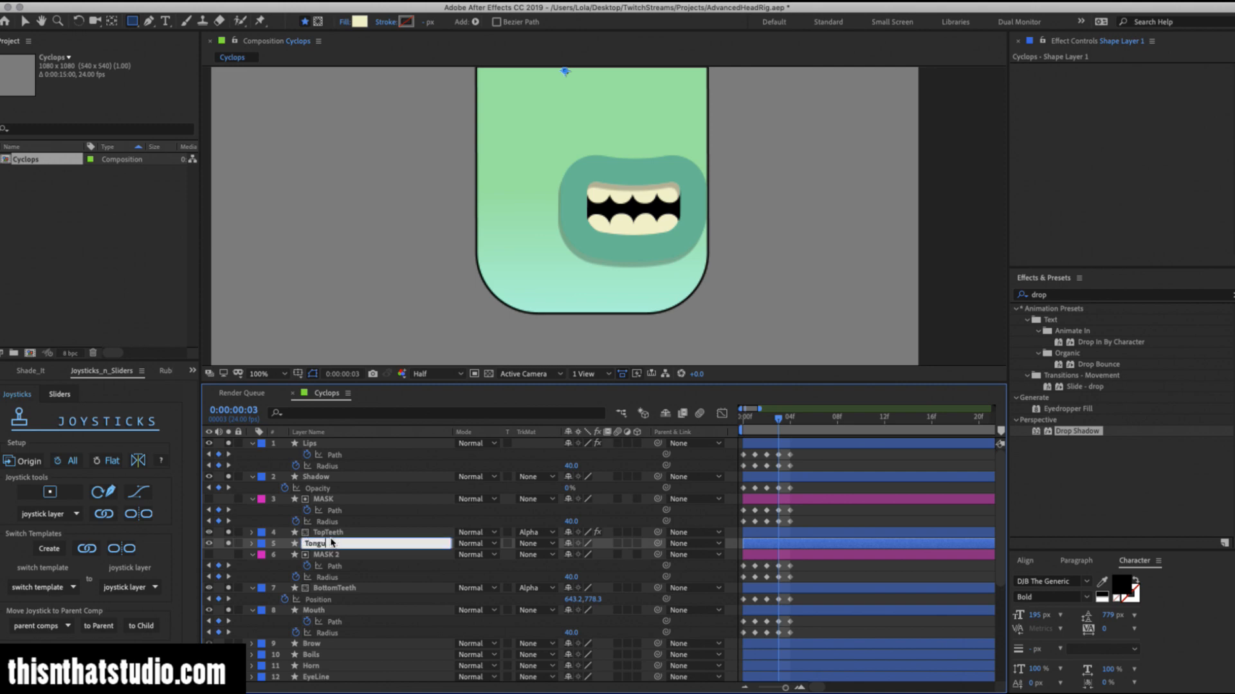
type("e")
key("Return")
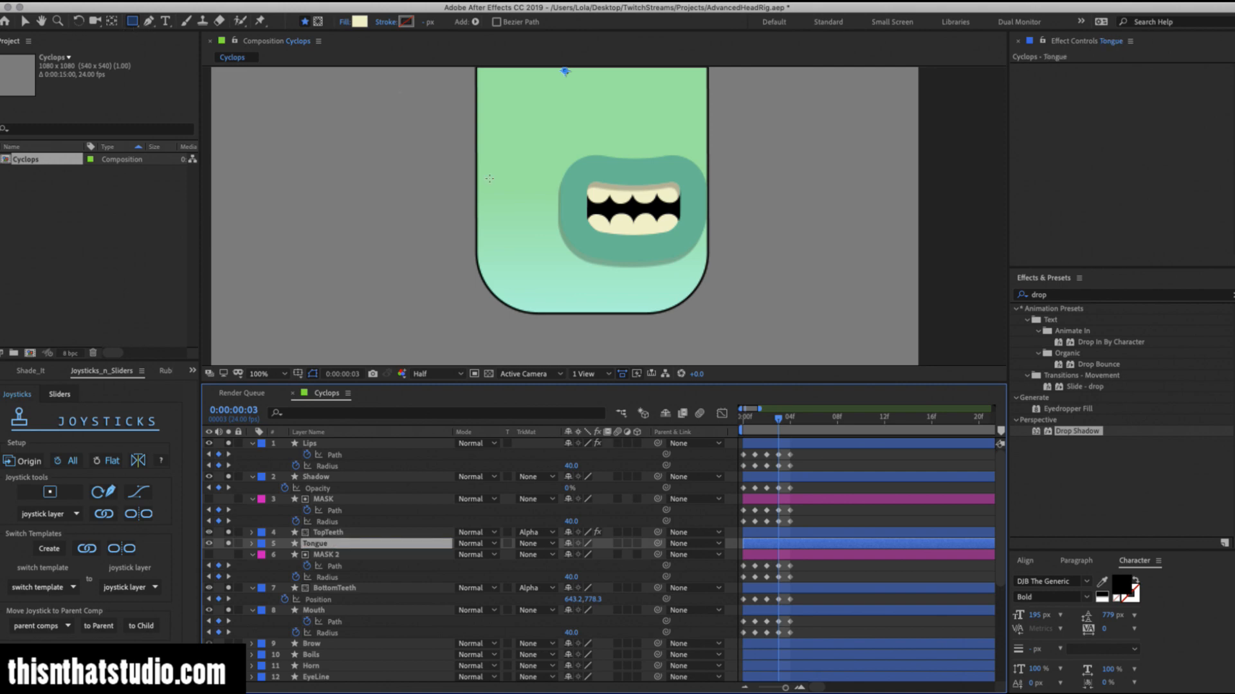
Draw a tall rectangle over the middle of the mouth on the Tongue layer and expand its contents.
left_click_drag(614, 163, 656, 231)
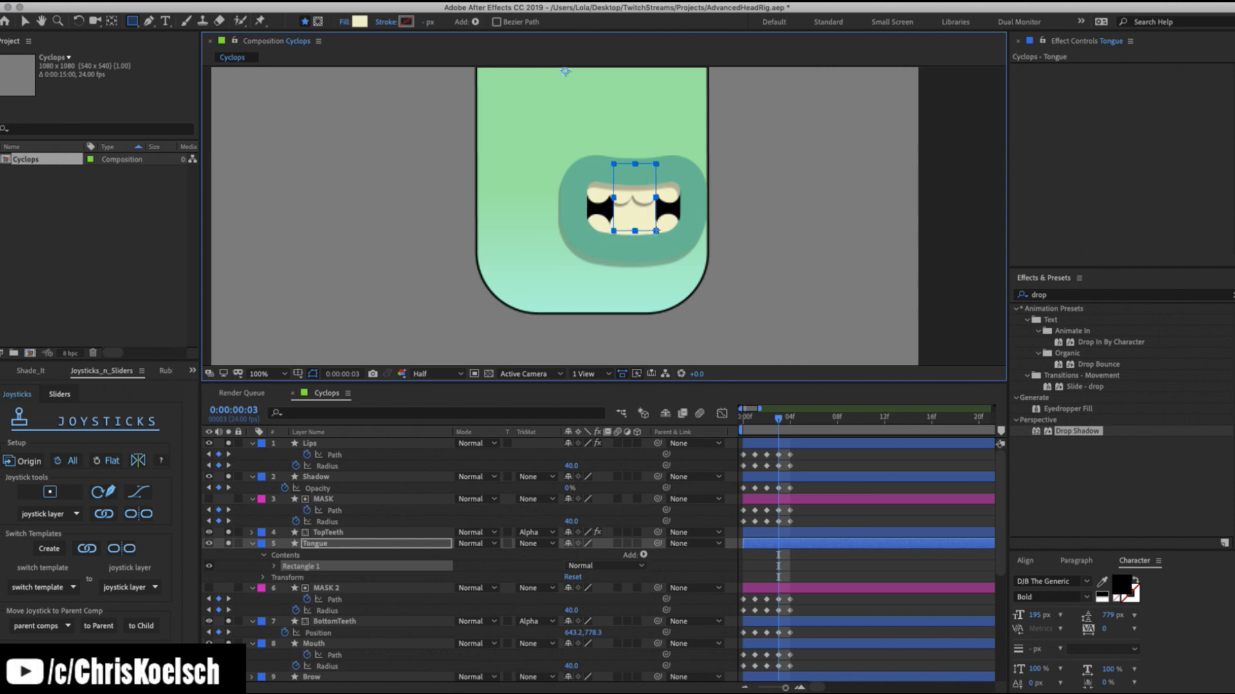
left_click(275, 566)
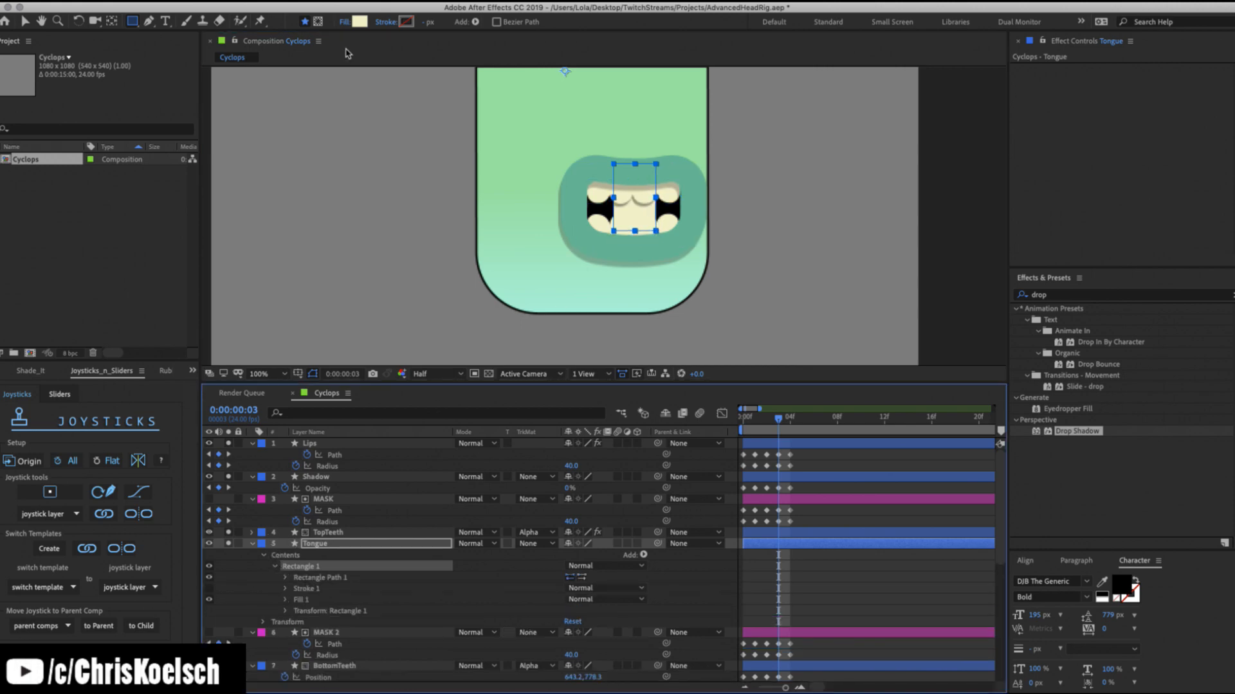
left_click(360, 21)
left_click_drag(400, 72, 324, 47)
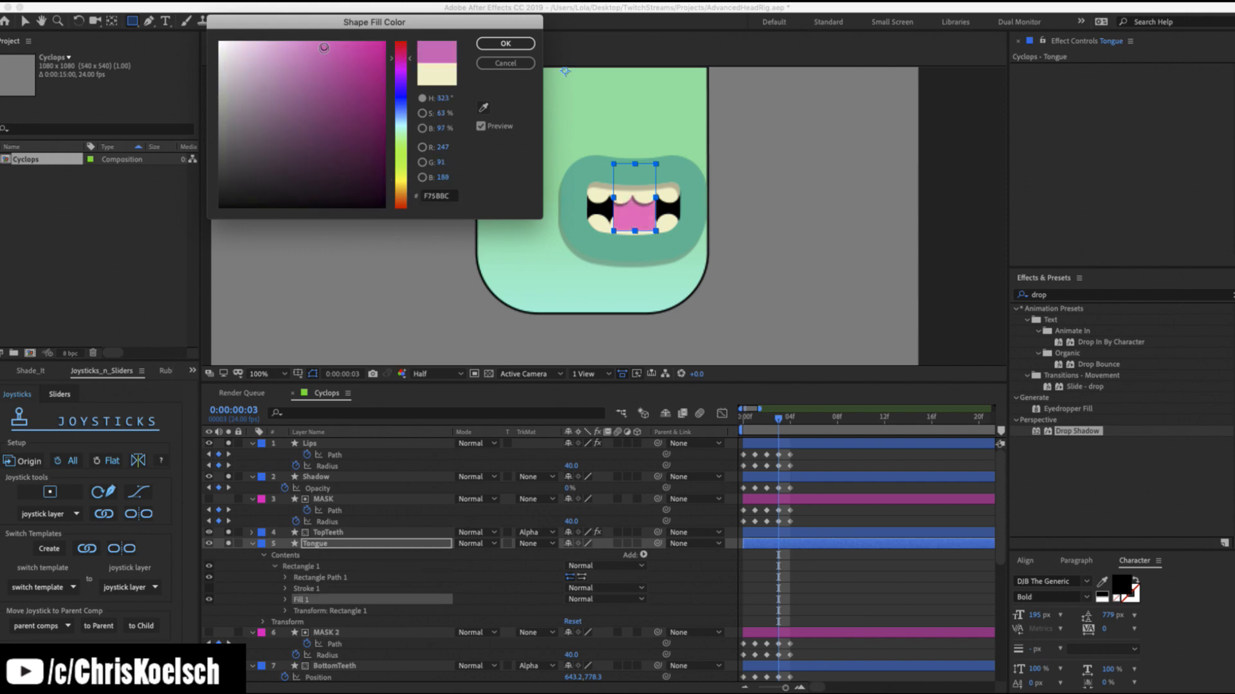
left_click(501, 64)
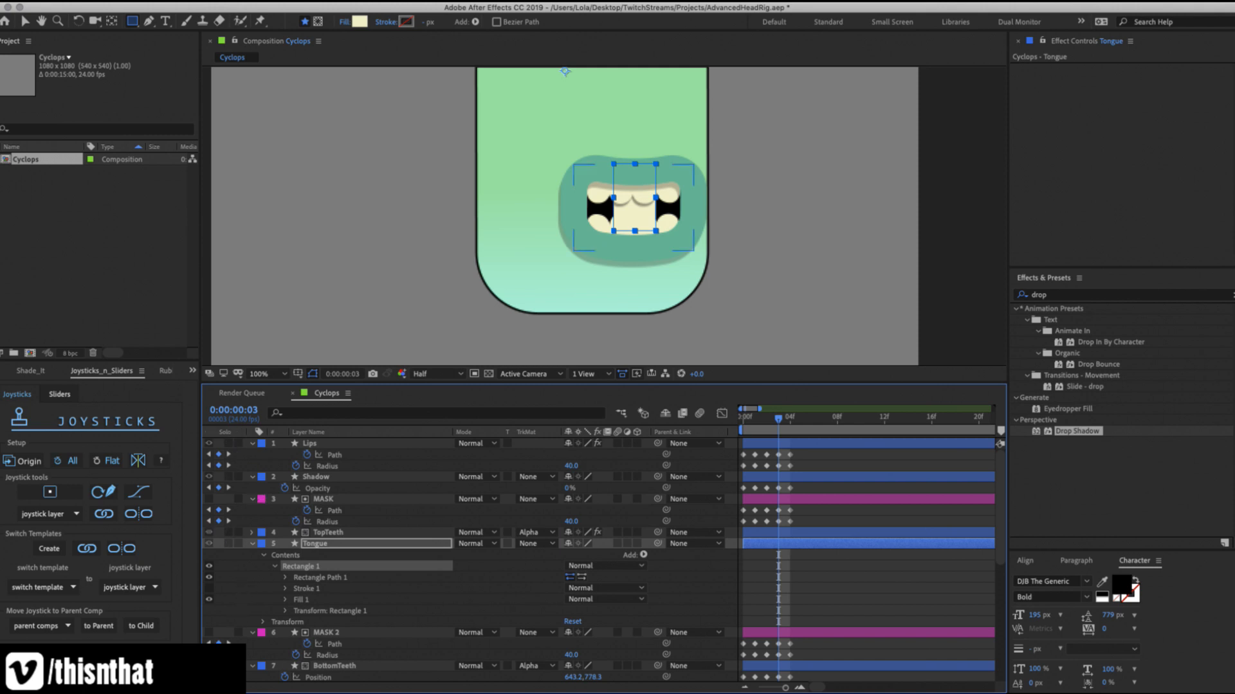
Turn off solo for the mouth layers and the Jaw layer.
left_click_drag(228, 666, 228, 679)
scroll(321, 579, "down", 3)
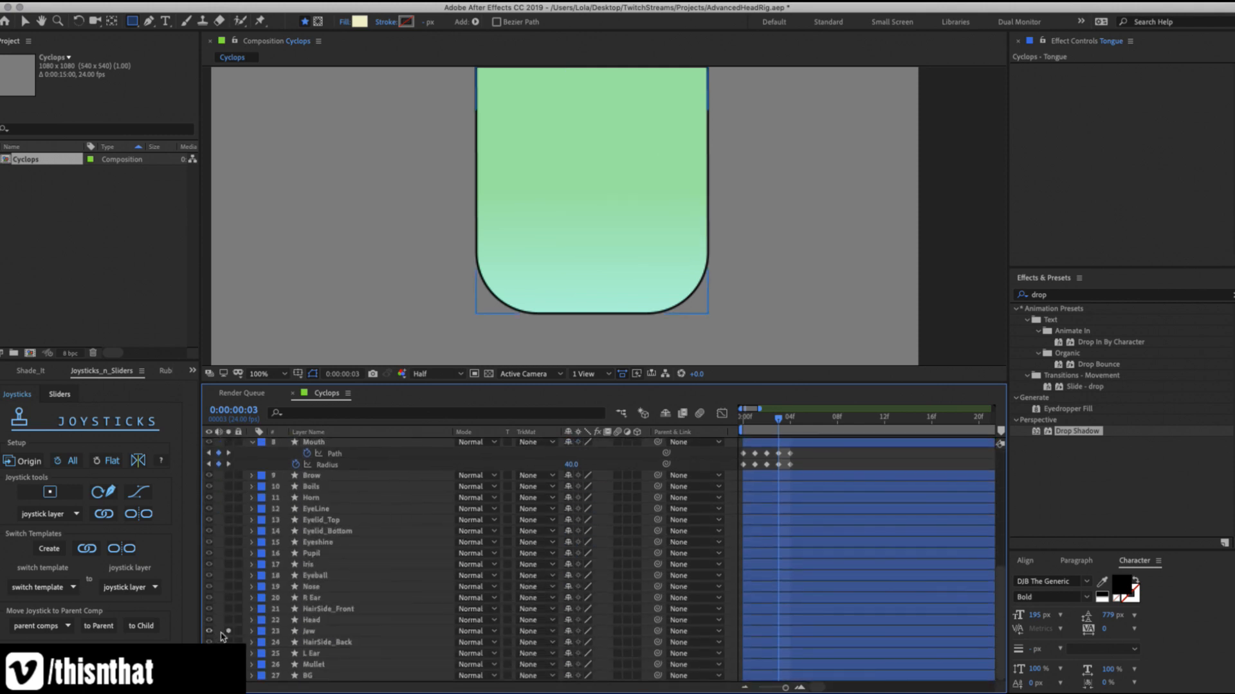
left_click(229, 631)
key("comma")
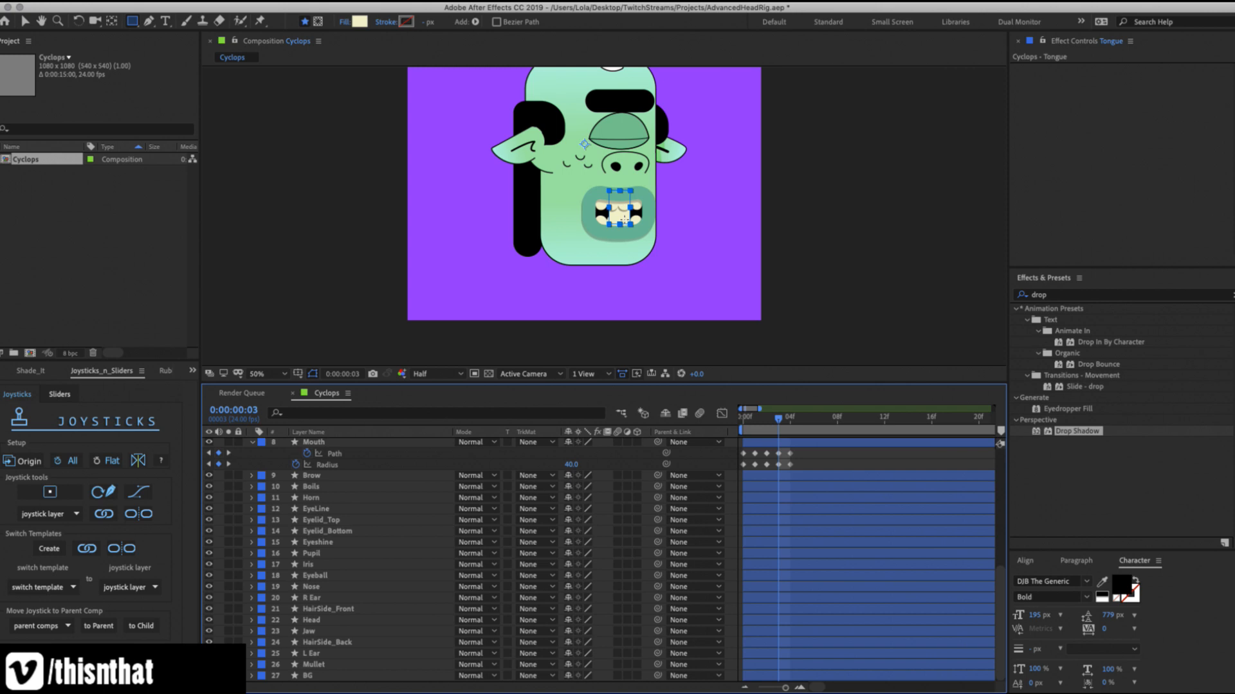
Hide the Eyelid_Top and Eyelid_Bottom layers to expose the eye.
scroll(332, 547, "up", 3)
left_click(322, 544)
left_click(324, 553)
left_click(324, 565, "shift")
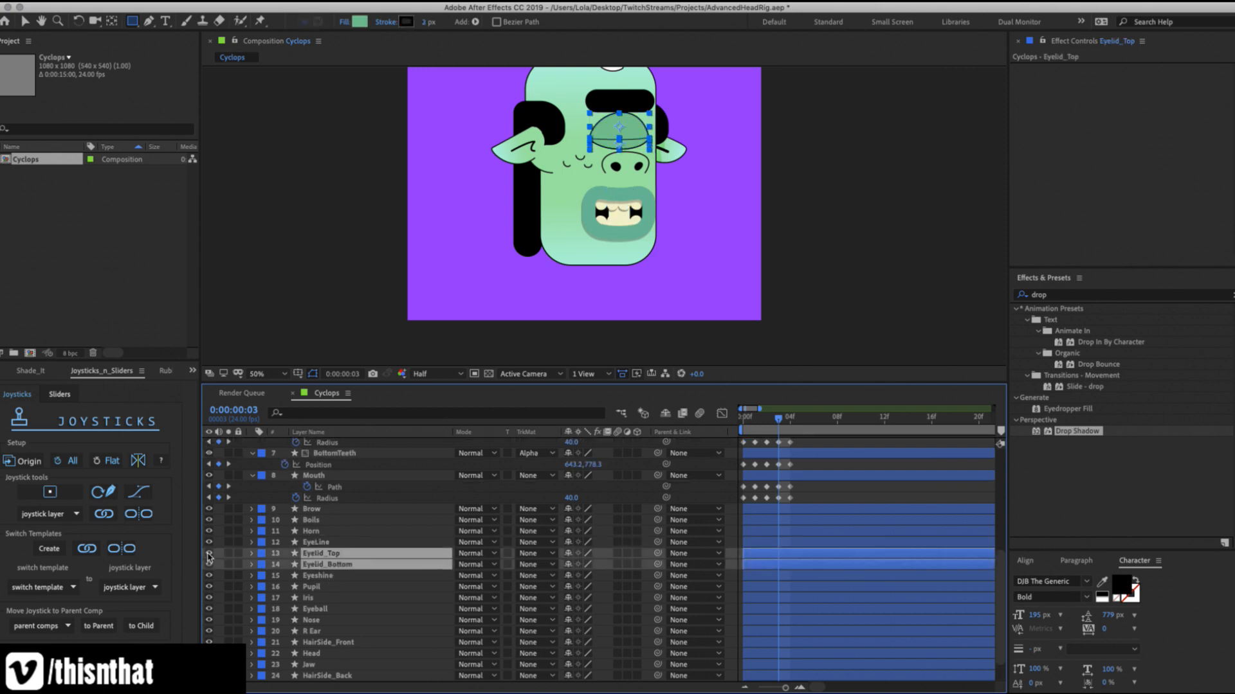
left_click_drag(208, 555, 208, 565)
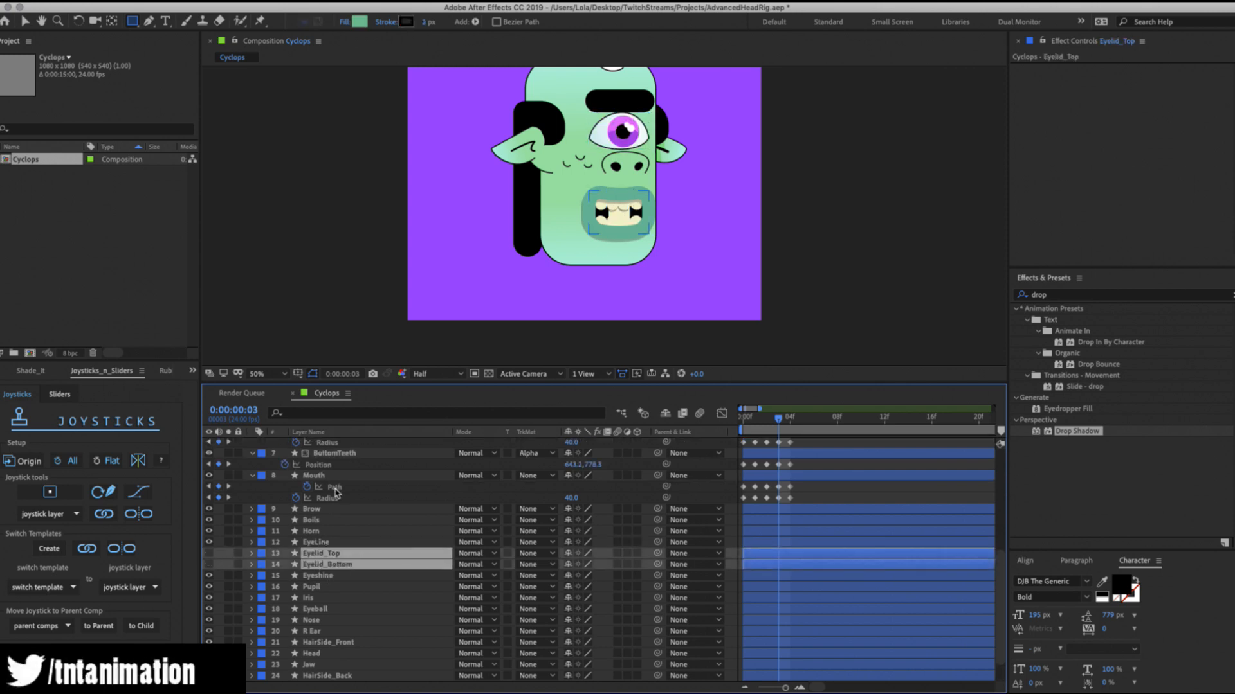
Set the Tongue layer's fill to the pink sampled from the iris.
scroll(334, 492, "up", 10)
key("v")
left_click(324, 544)
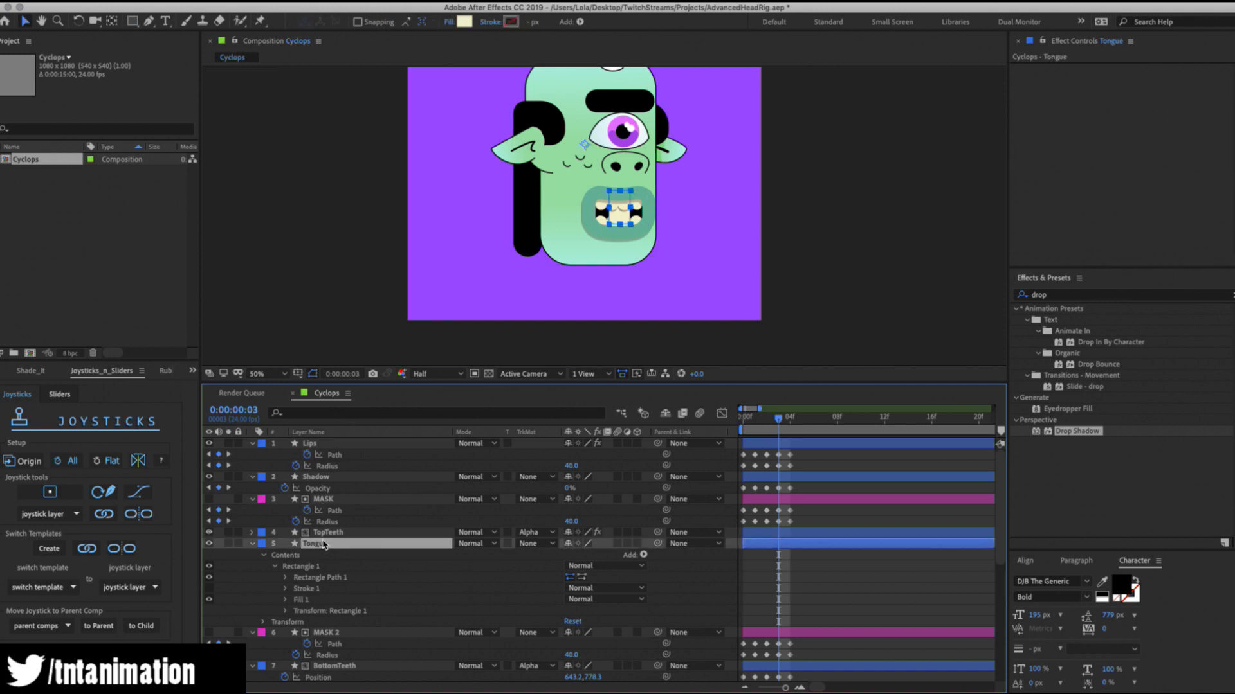
left_click(464, 22)
left_click(484, 107)
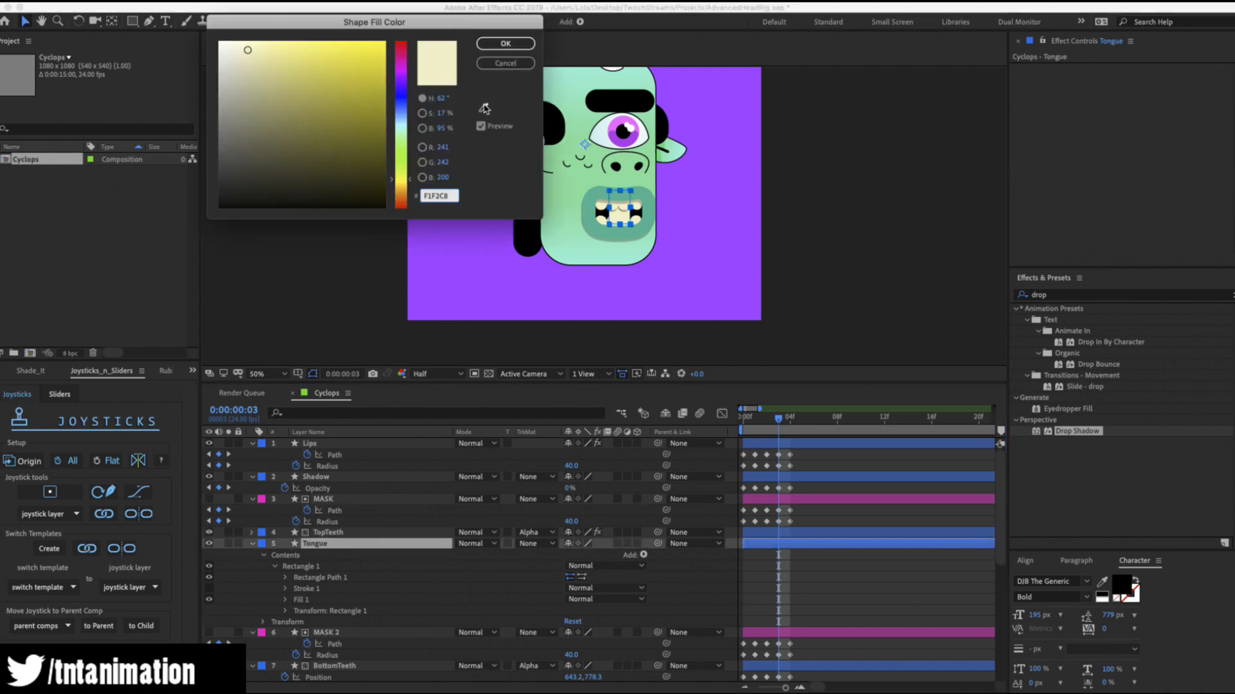
left_click(622, 132)
left_click(506, 43)
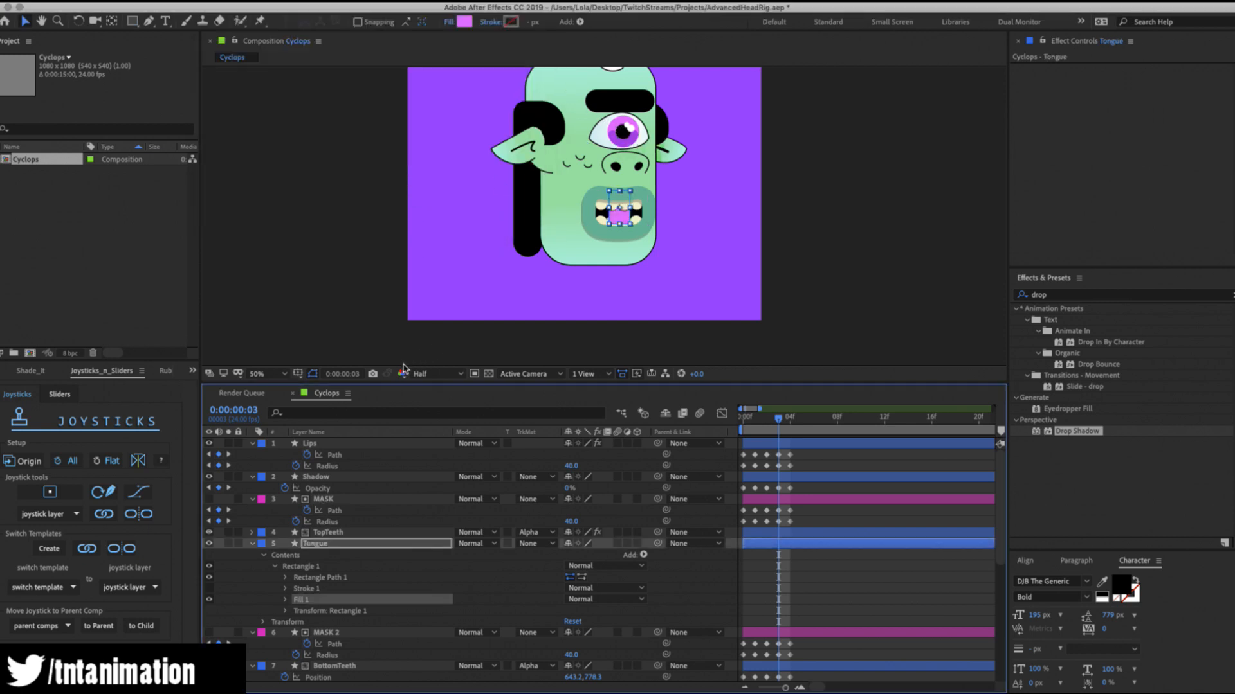
Collapse the properties of all layers and solo the Jaw layer together with the visible mouth layers, from Mouth up to Lips.
key("super+a")
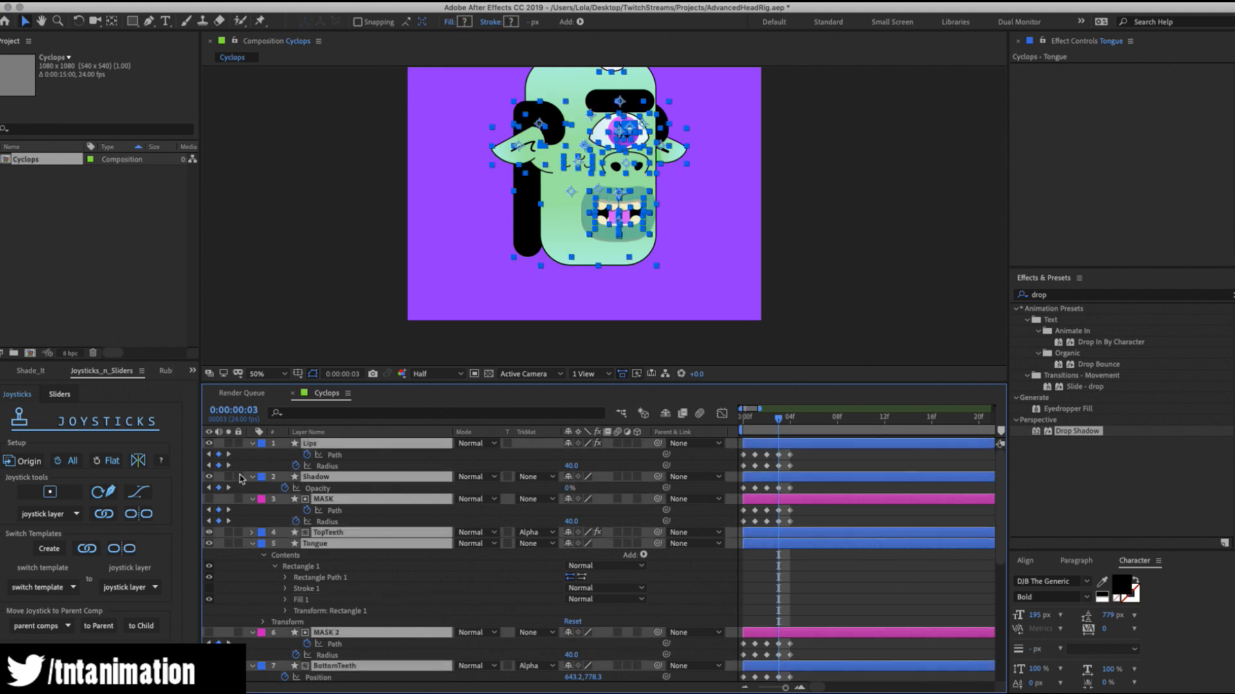
key("u")
left_click_drag(232, 446, 254, 687)
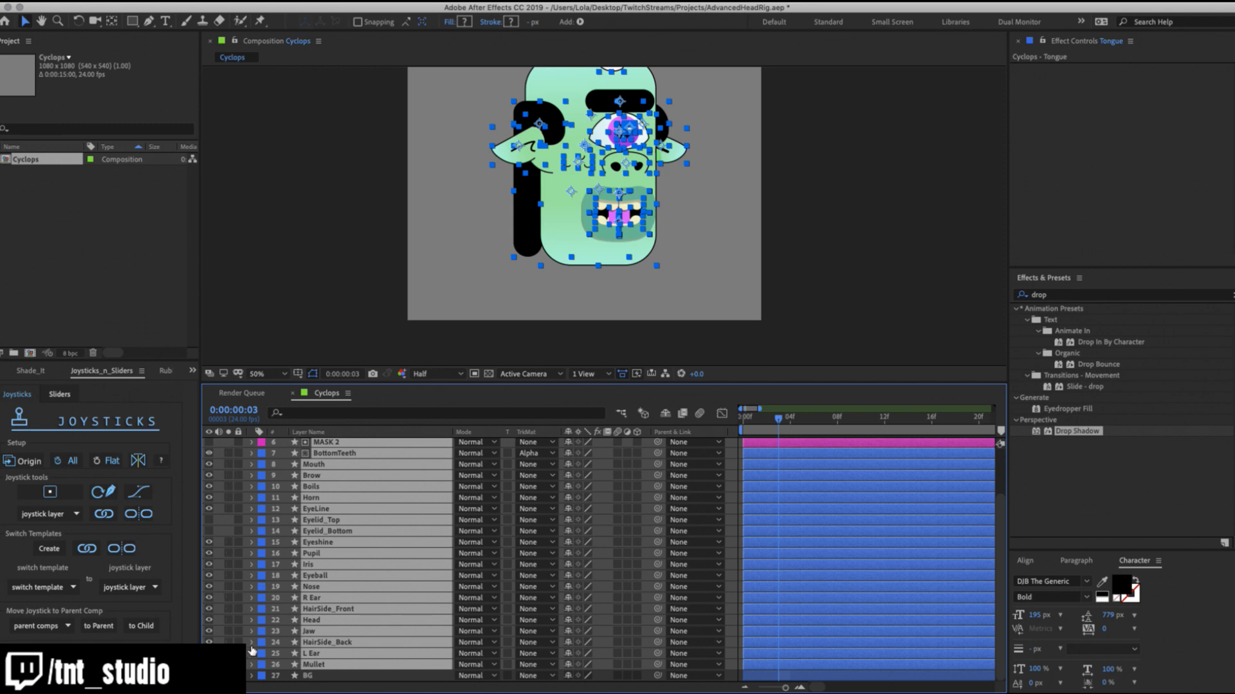
left_click(219, 632)
left_click(229, 631)
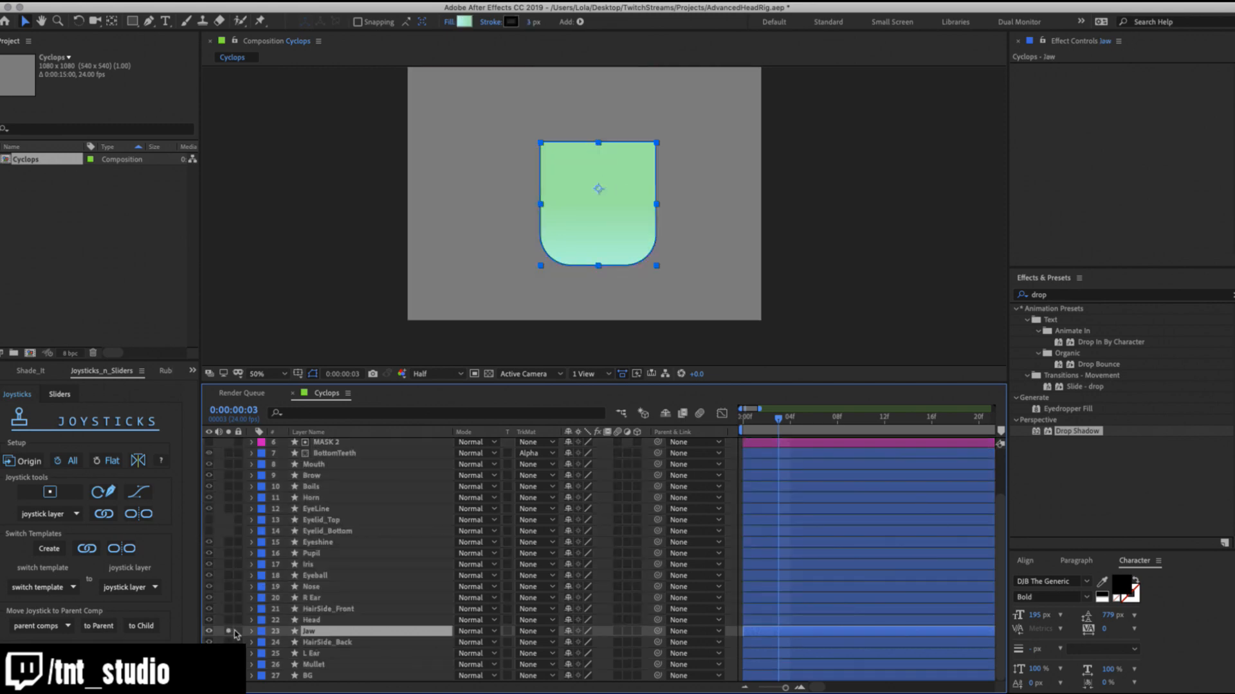
scroll(235, 635, "up", 3)
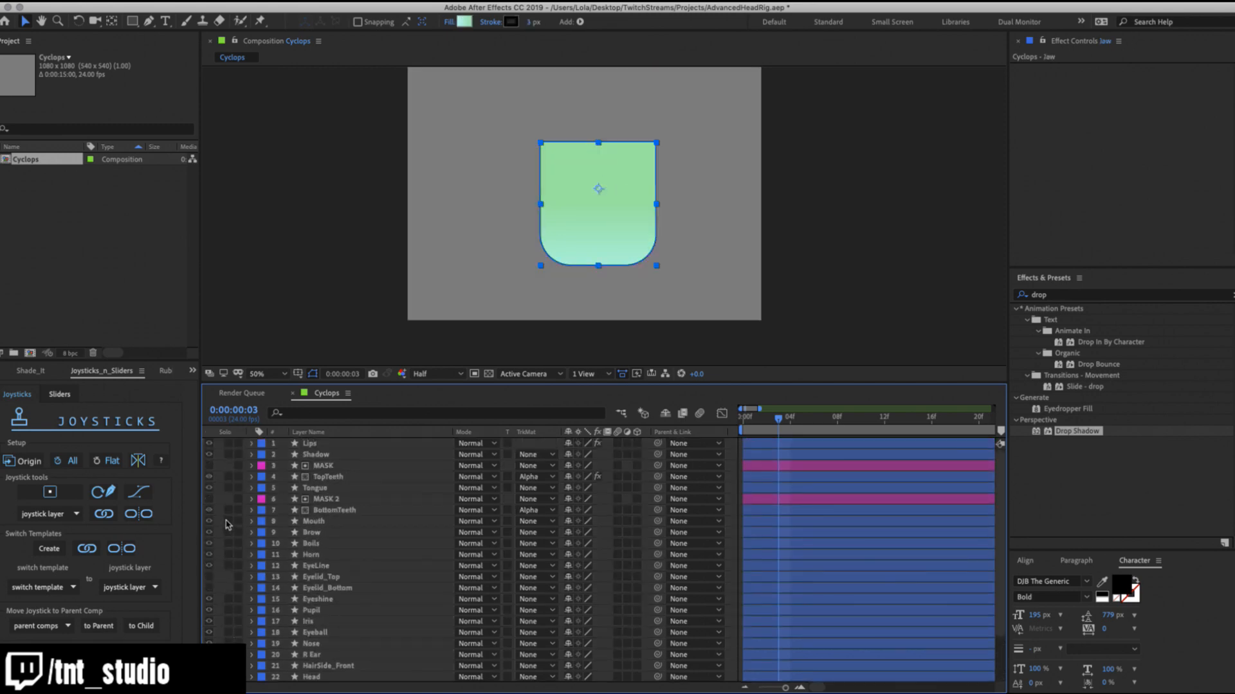
left_click_drag(226, 526, 227, 443)
Set the Roundness of the Tongue layer's rectangle path to 33.
left_click(312, 488)
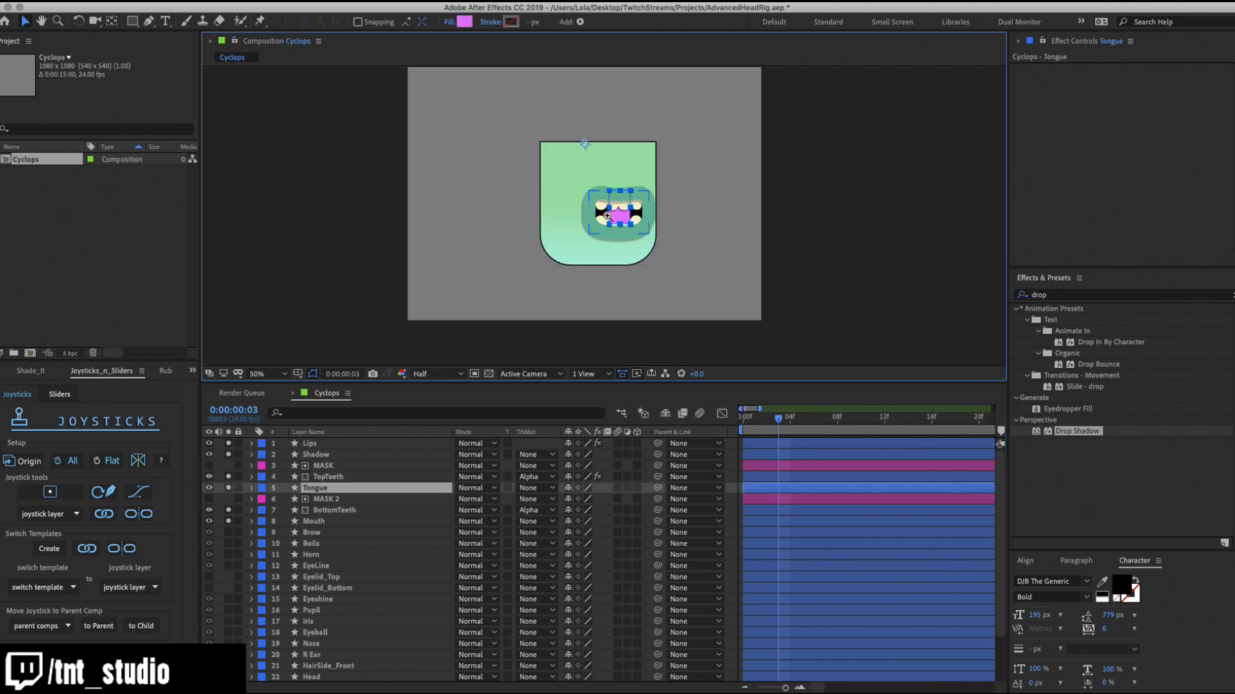
scroll(625, 215, "up", 4)
left_click(251, 488)
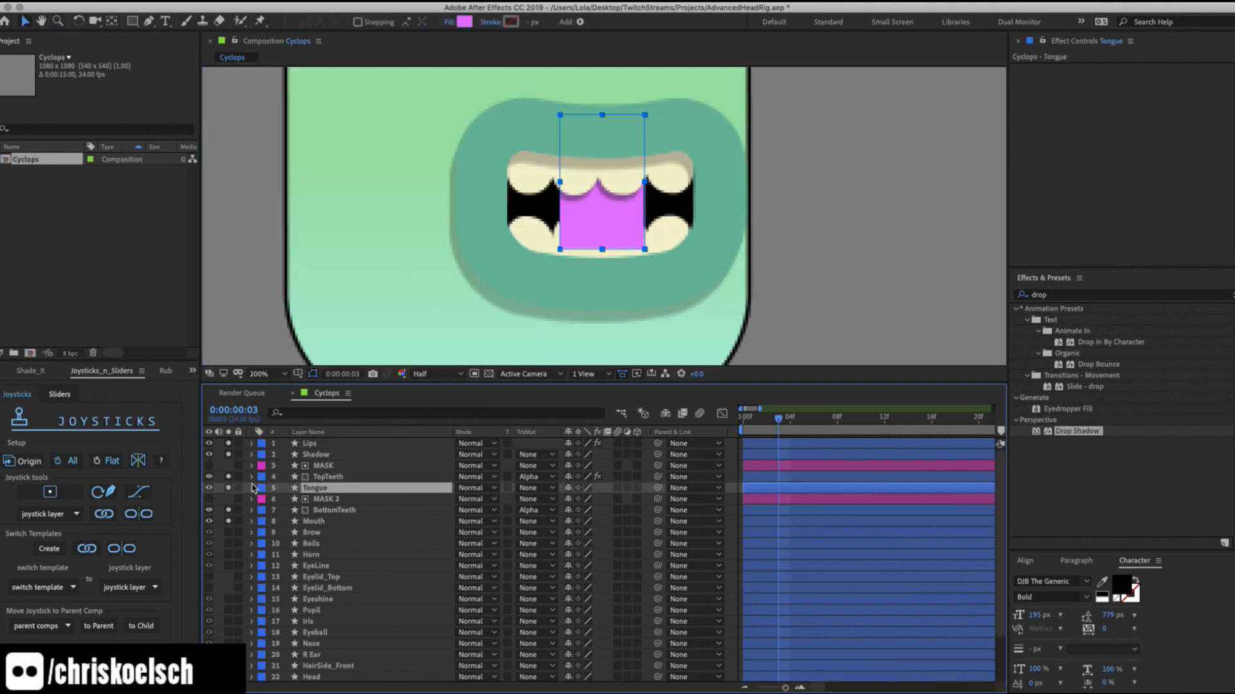
left_click(273, 511)
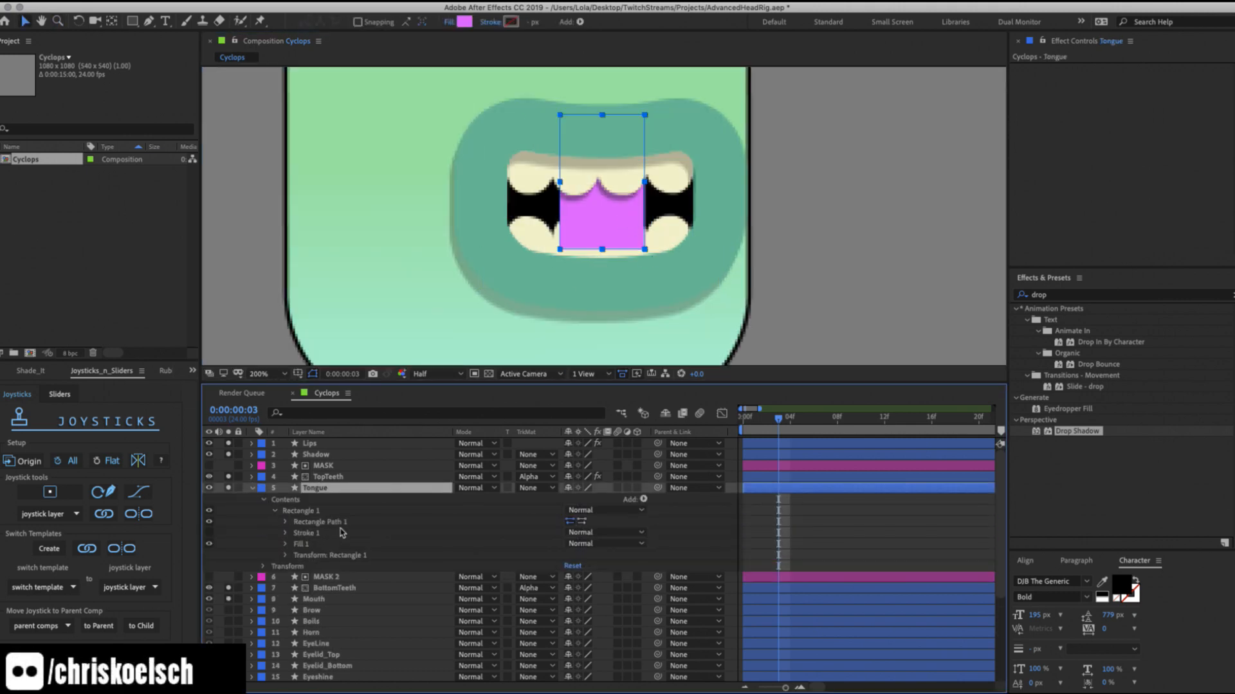
left_click(285, 522)
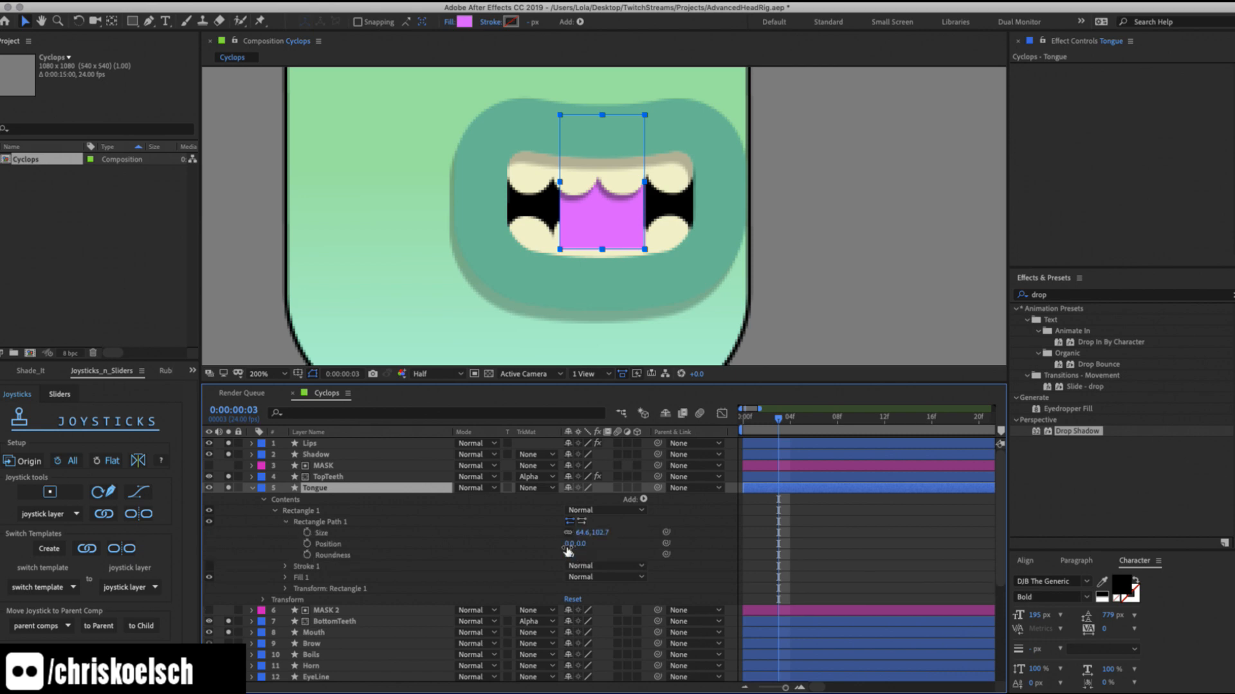
left_click_drag(568, 555, 586, 546)
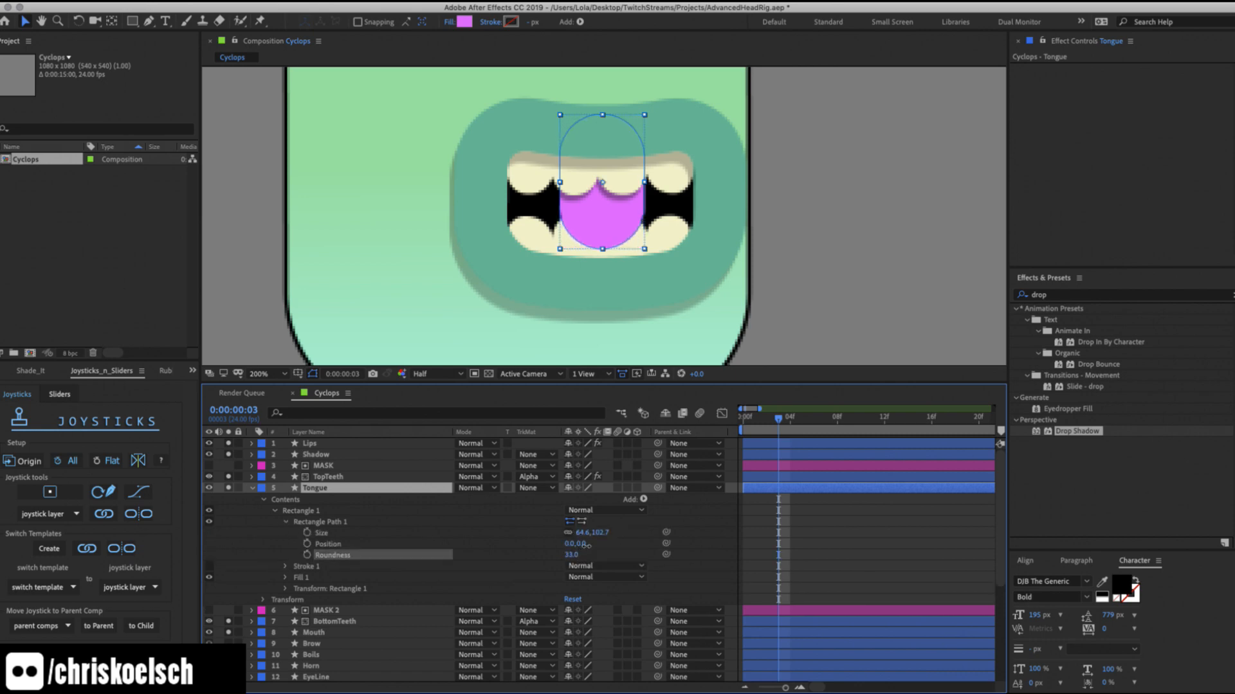
key("Return")
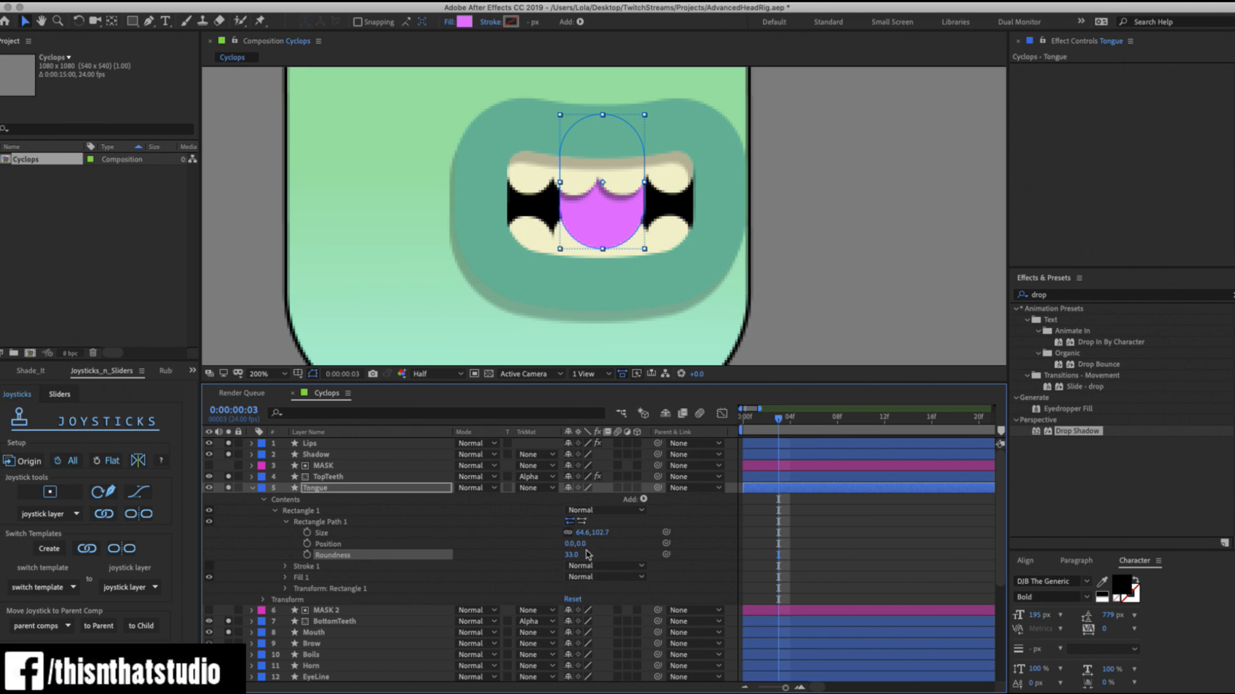
Add a Position keyframe to the Tongue layer on frame 3.
left_click(334, 544)
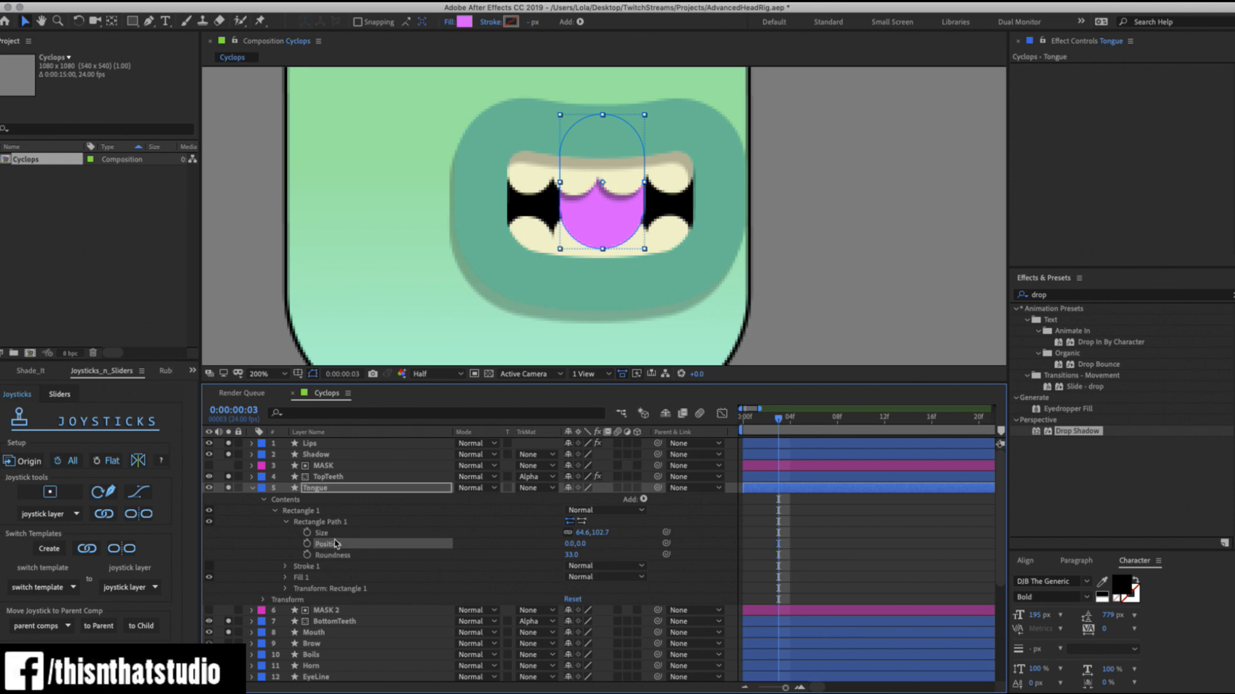
left_click(324, 490)
key("p")
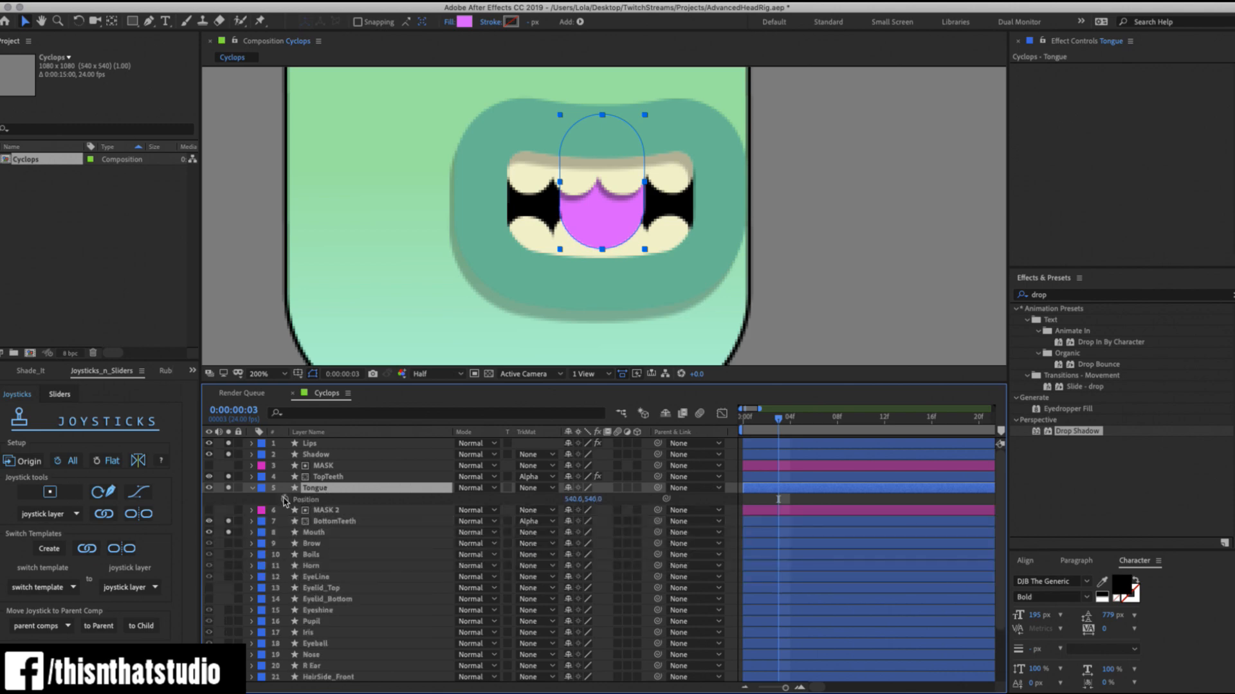
left_click(285, 499)
Duplicate MASK 2, place the copy directly above Tongue and set it as the Tongue layer's alpha matte.
left_click(329, 511)
key("ctrl+d")
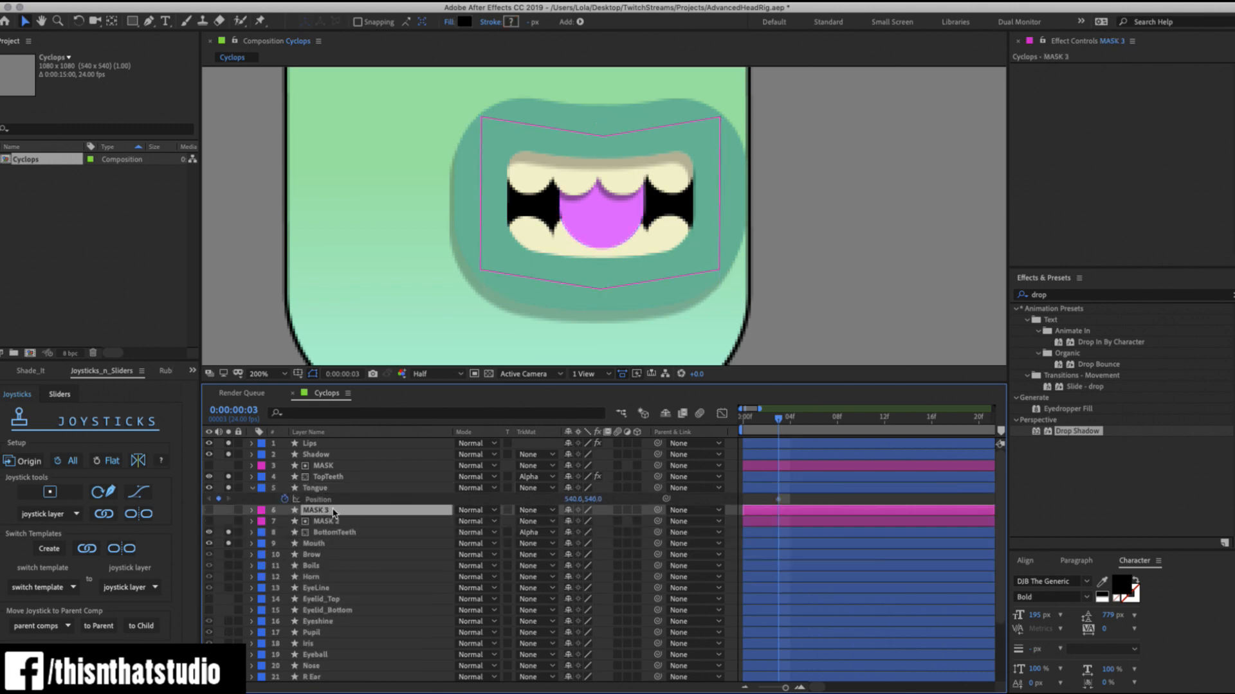
left_click_drag(333, 513, 336, 485)
left_click(329, 500)
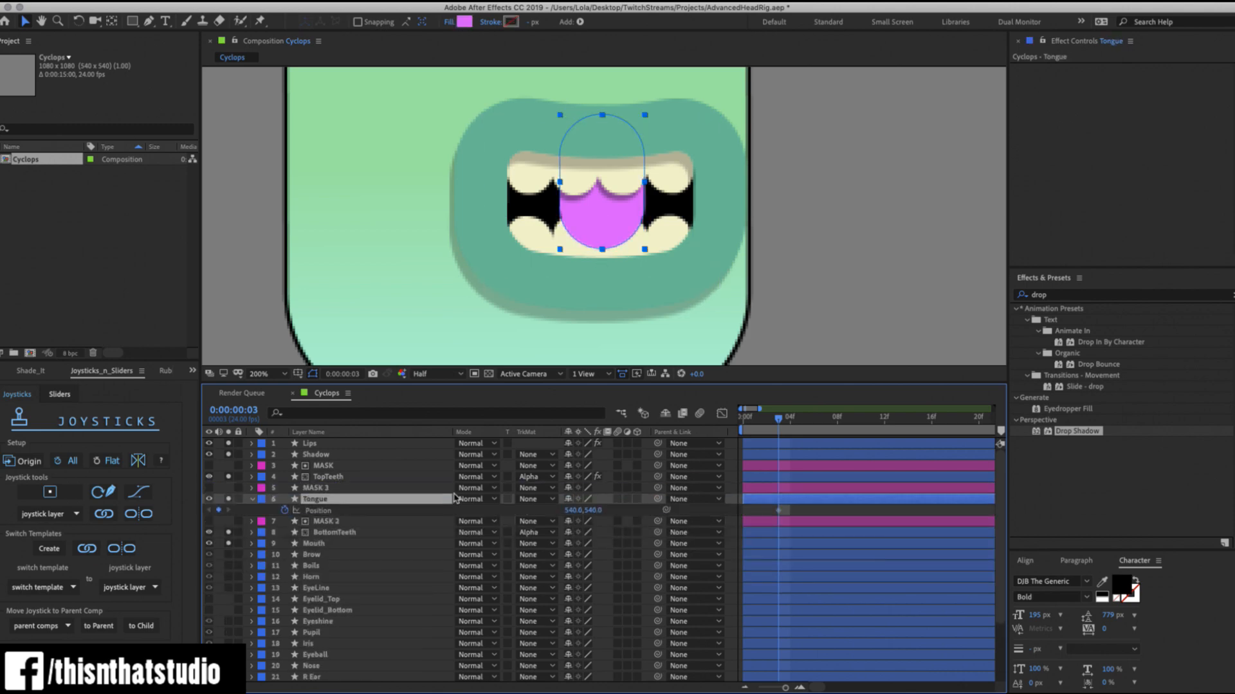
left_click(536, 500)
left_click(546, 524)
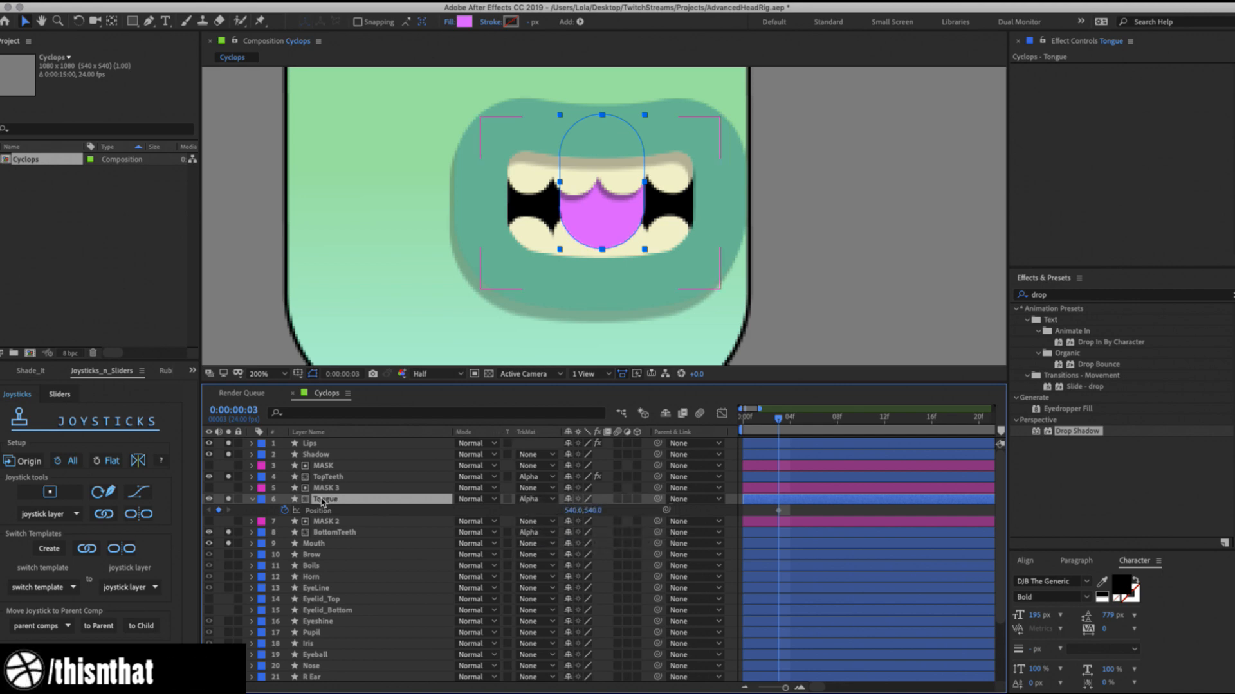
Show all layers' keyframes, move Tongue up to Position 540, 457 on frame 4 and keyframe that same position on frames 2, 1 and 0.
key("ctrl+a")
key("u")
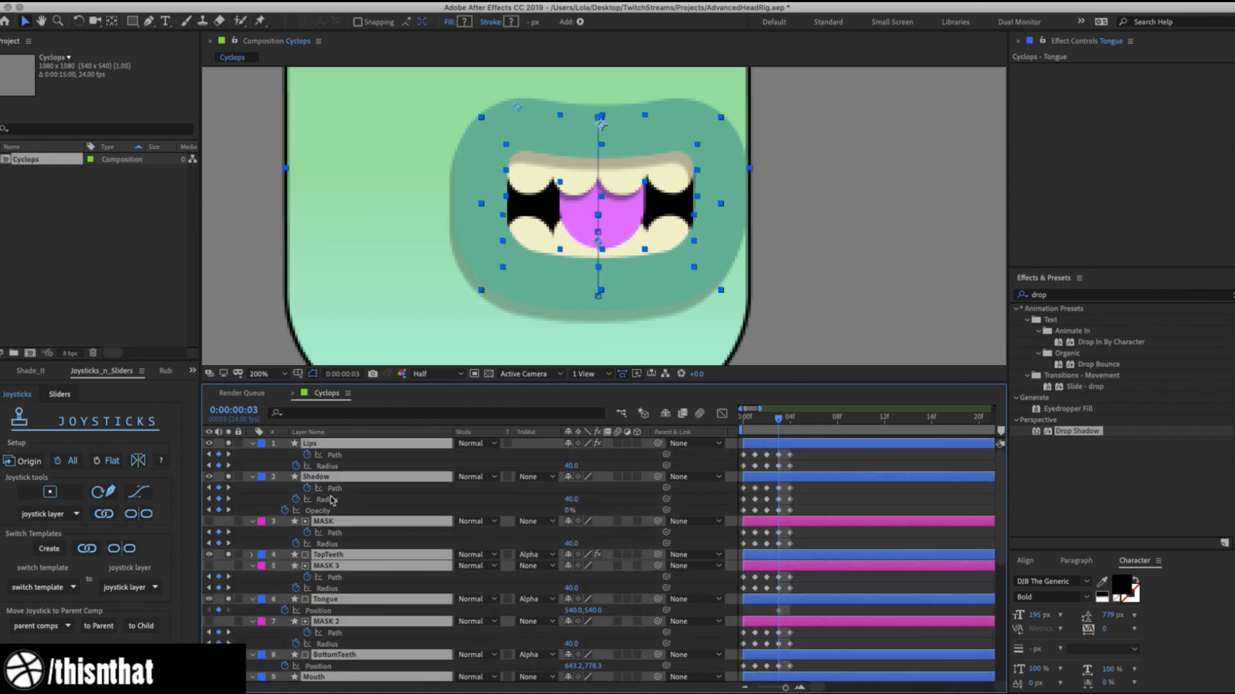
scroll(892, 564, "down", 1)
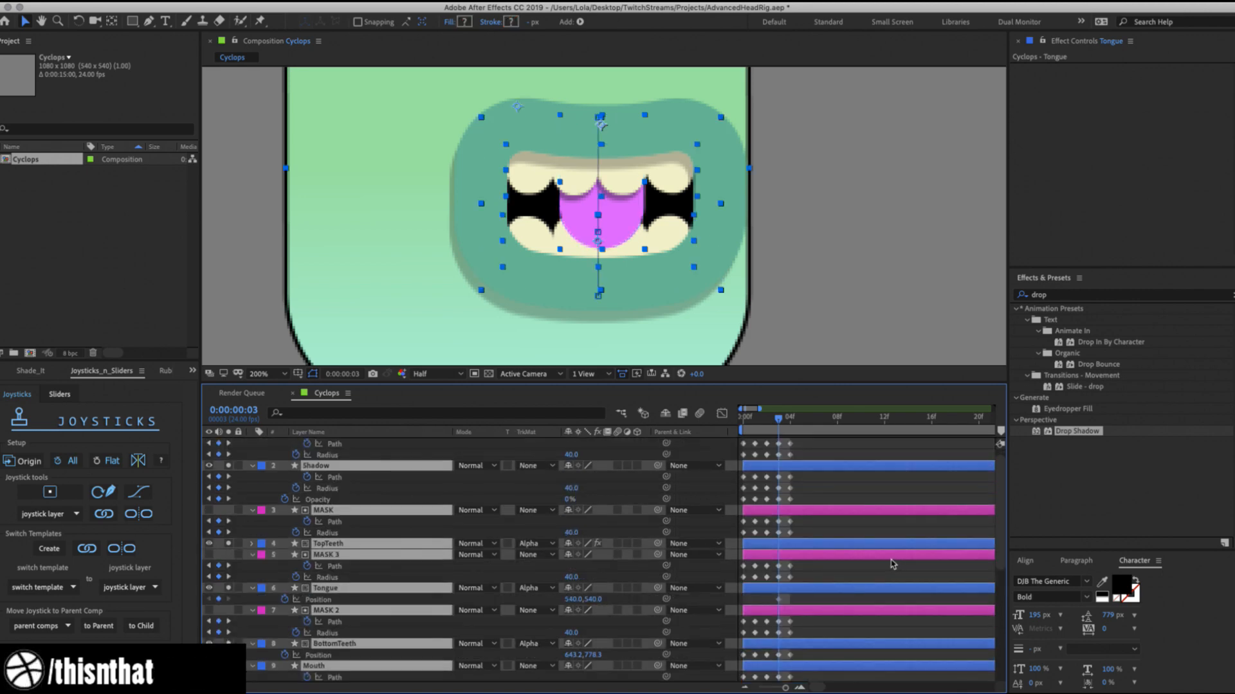
left_click(782, 593)
left_click(791, 419)
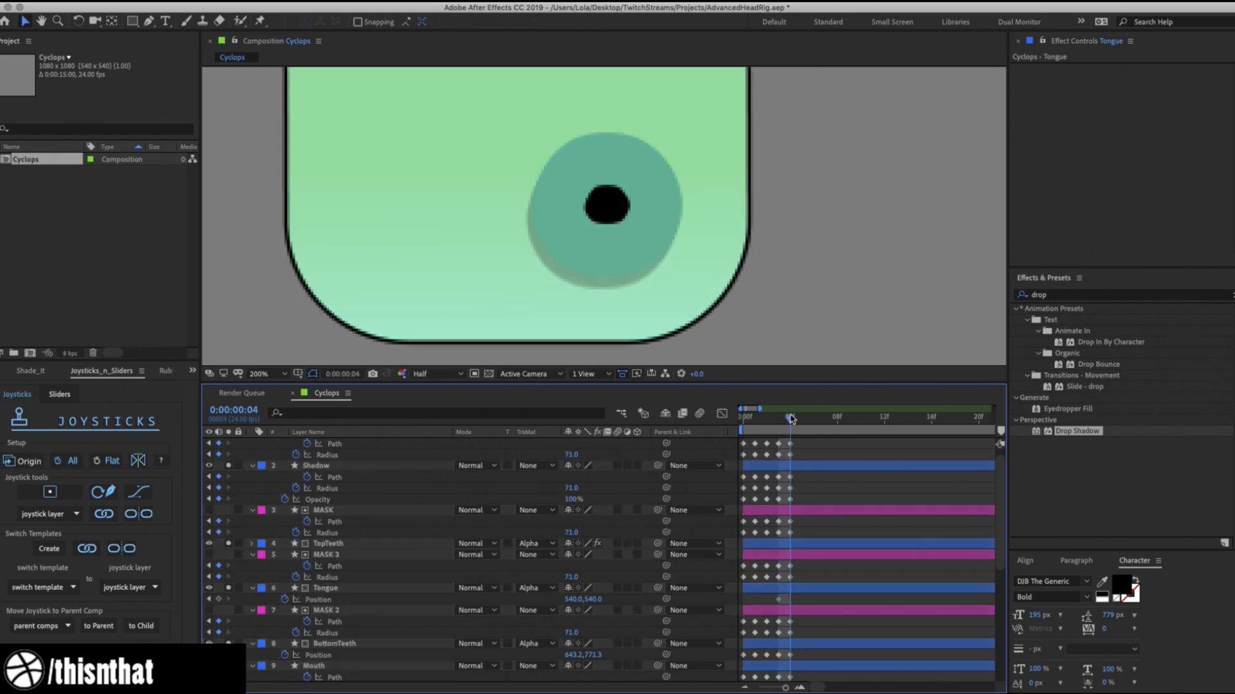
left_click(807, 587)
left_click_drag(611, 219, 611, 110)
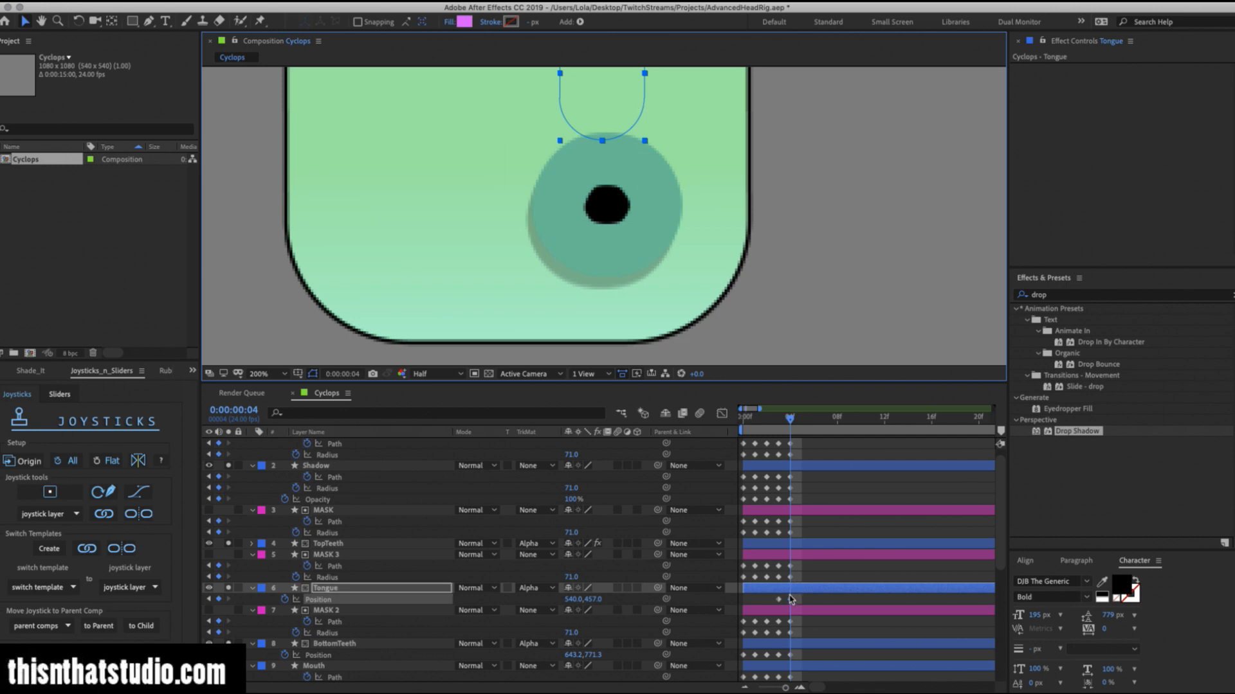
left_click(766, 418)
left_click_drag(766, 421, 742, 436)
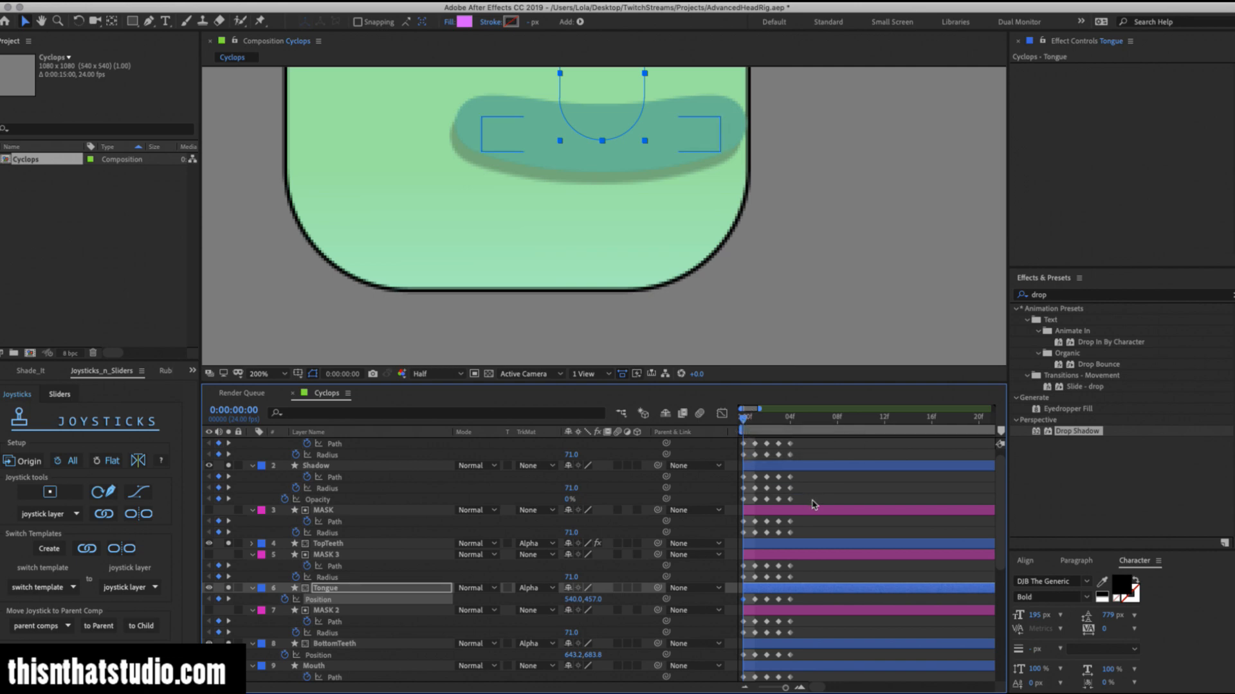
Examine the mouth shapes on frames 0 to 2 and the keyframes of the mouth layers.
key("comma")
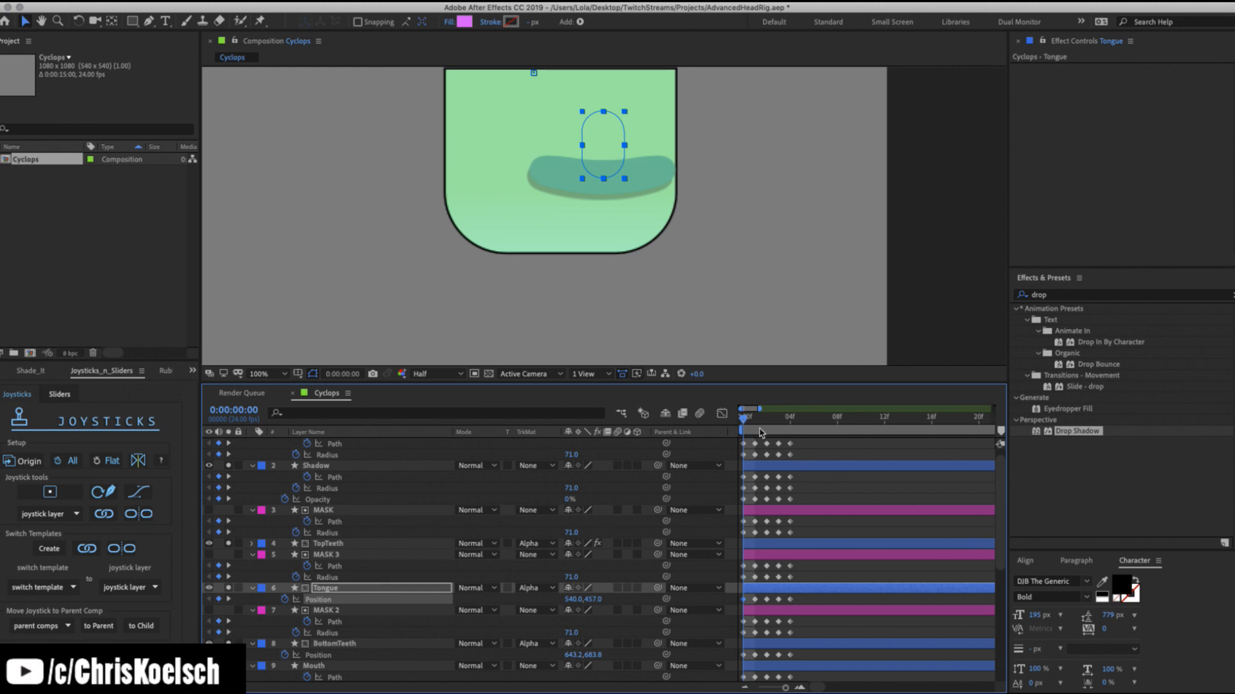
left_click_drag(688, 253, 650, 296)
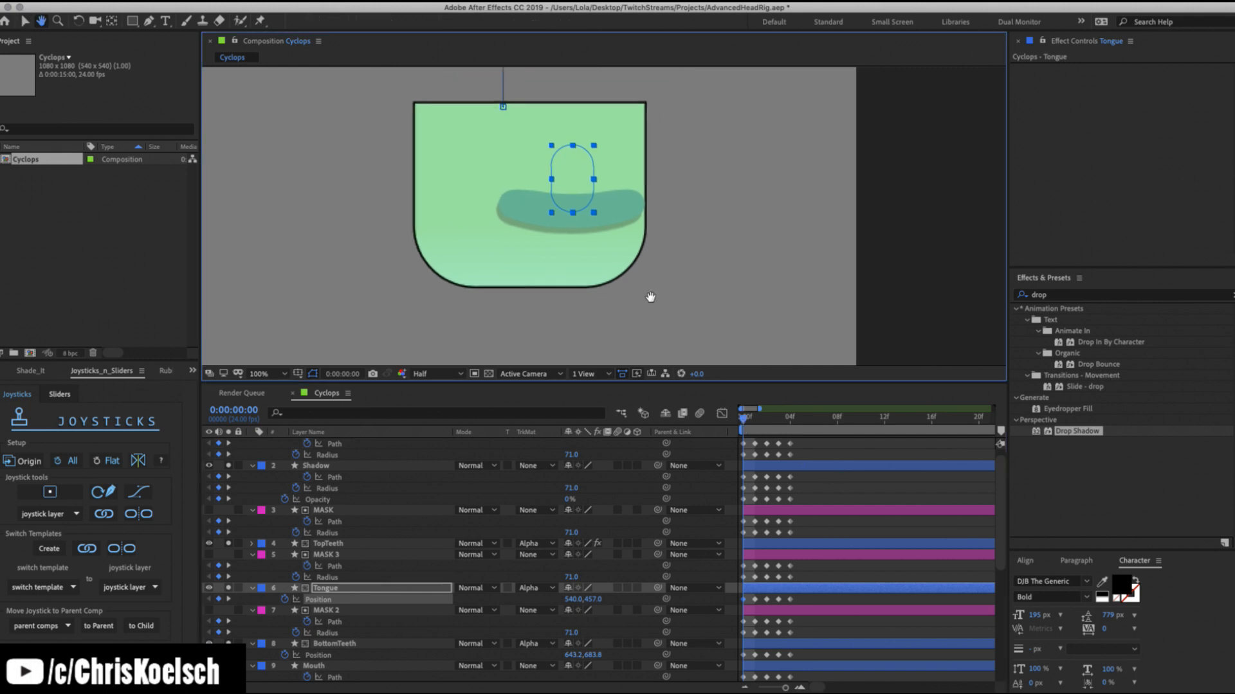
left_click(849, 485)
left_click_drag(745, 424, 769, 426)
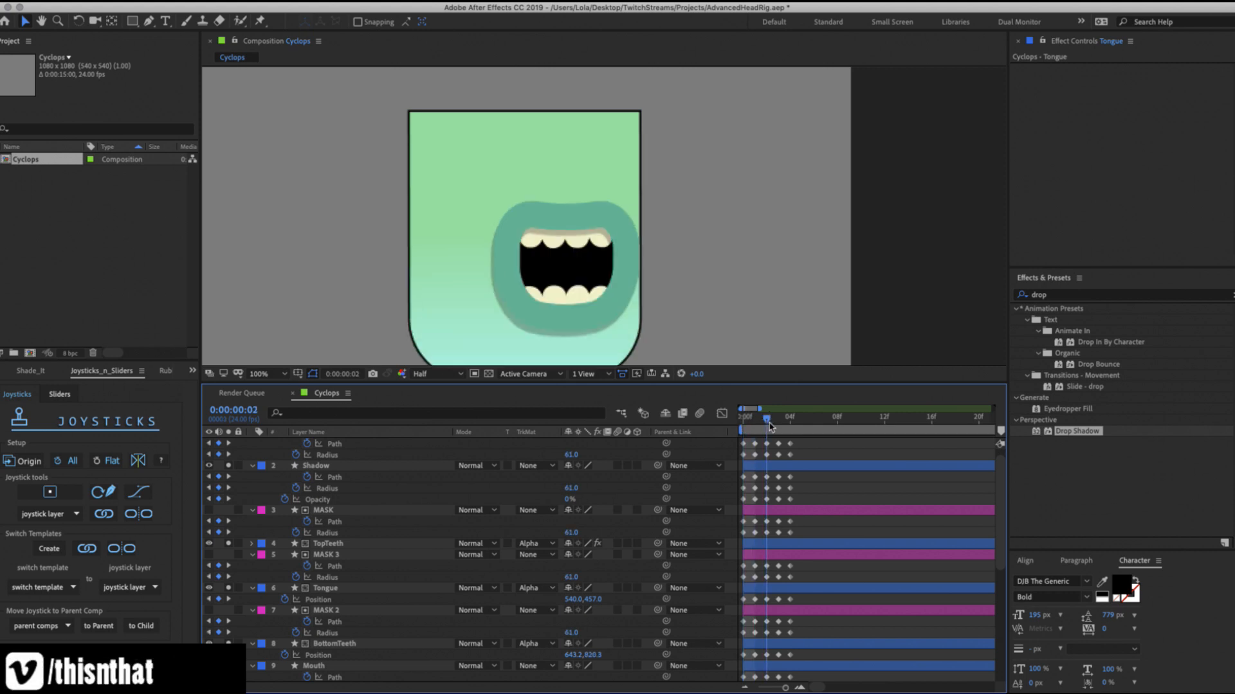
left_click_drag(769, 427, 742, 426)
scroll(816, 518, "down", 1)
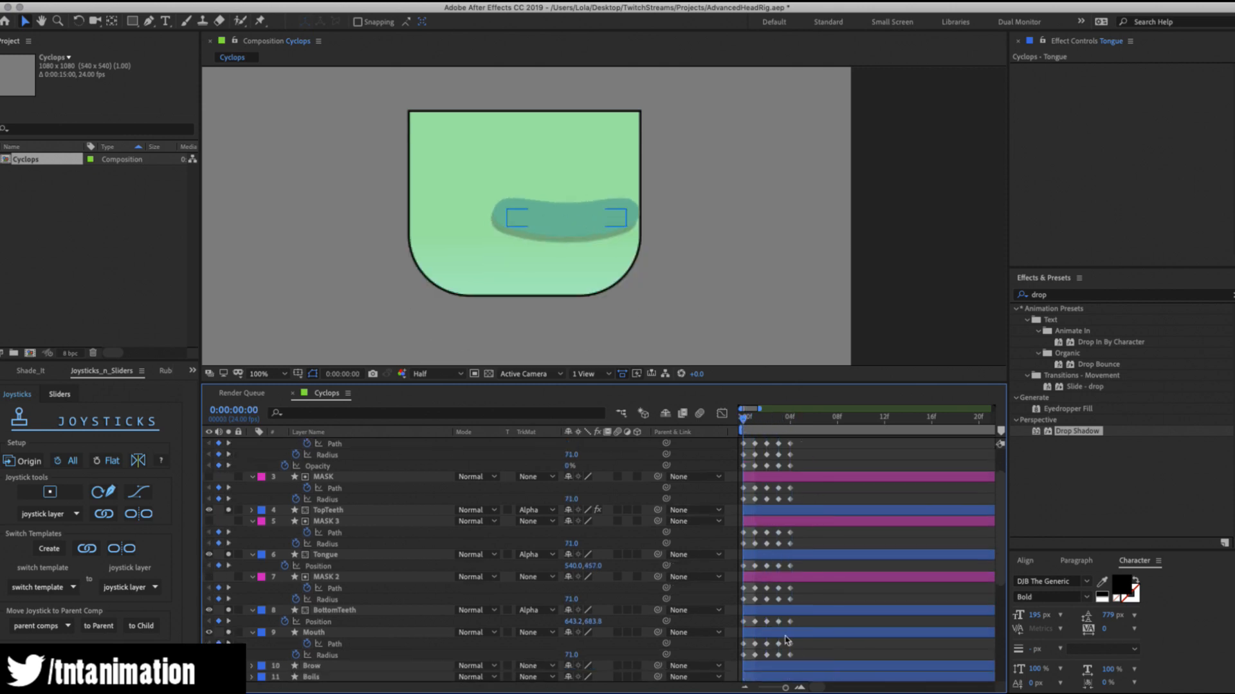
scroll(800, 654, "up", 2)
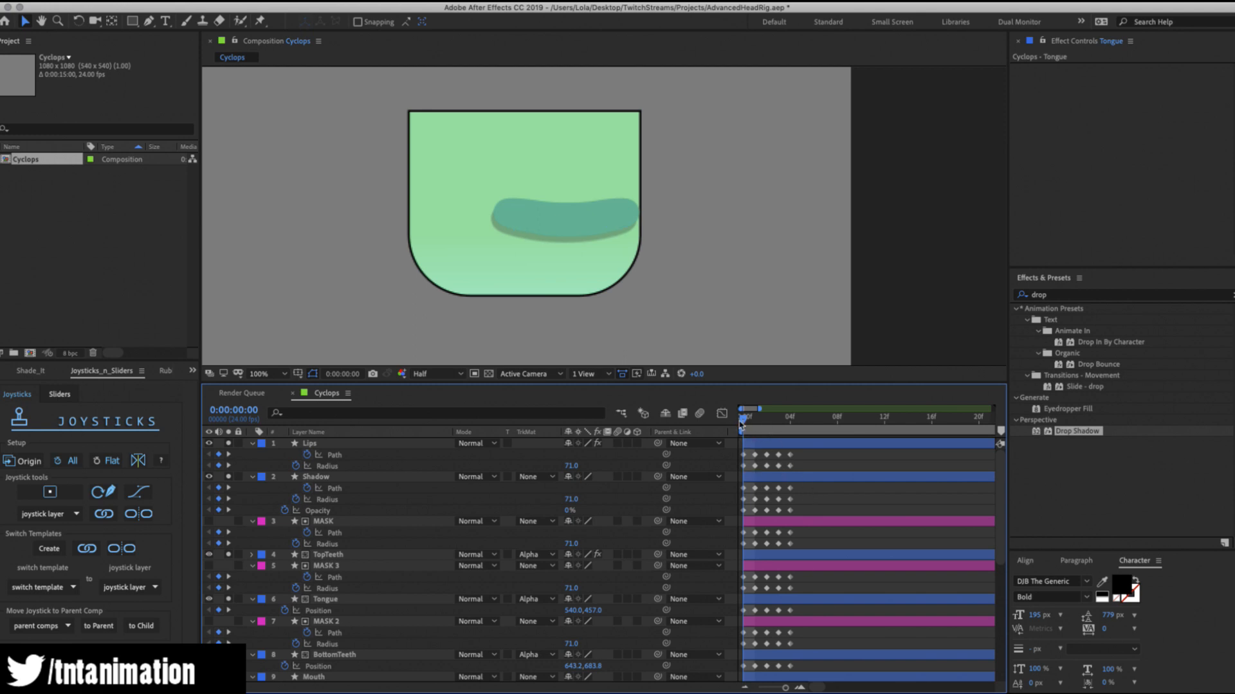
mouse_move(746, 417)
left_mouse_down()
mouse_move(803, 423)
mouse_move(749, 439)
left_mouse_up()
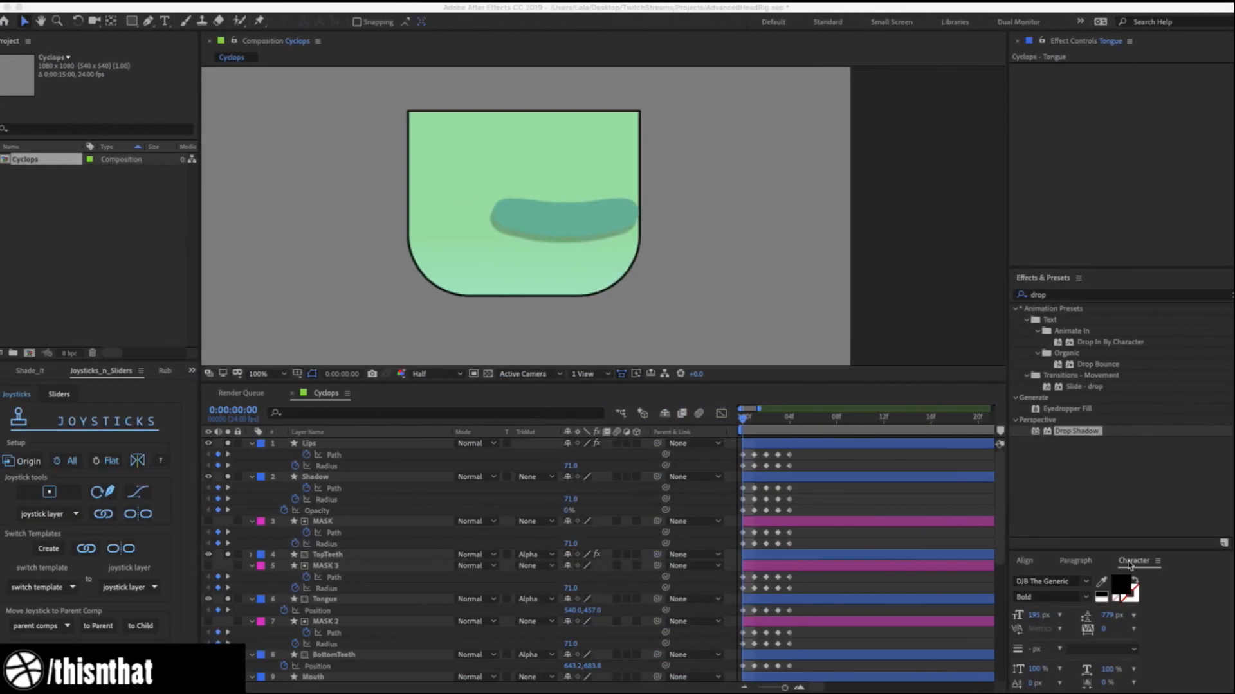
Enlarge the timeline area and shift all keyframes of the mouth layers and Jaw two frames later.
left_click(726, 386)
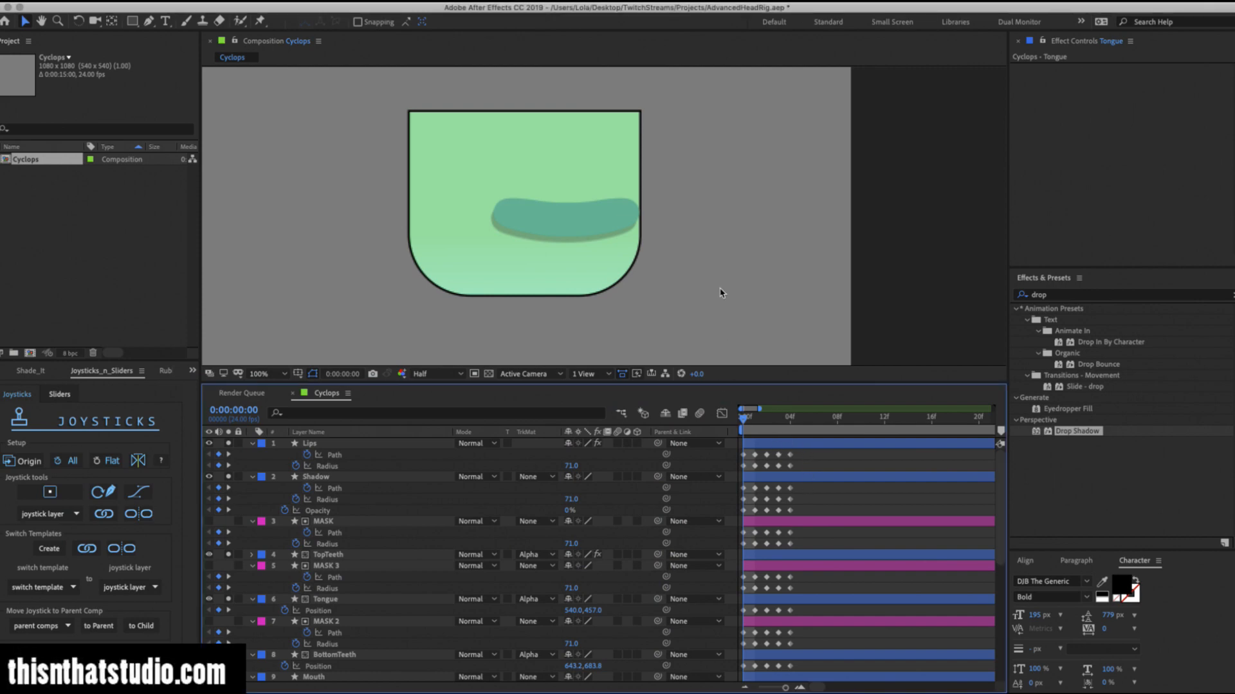
left_click_drag(672, 383, 678, 128)
left_click_drag(800, 220, 768, 651)
left_click_drag(741, 583, 740, 650)
key("alt+Right")
key("alt+Right")
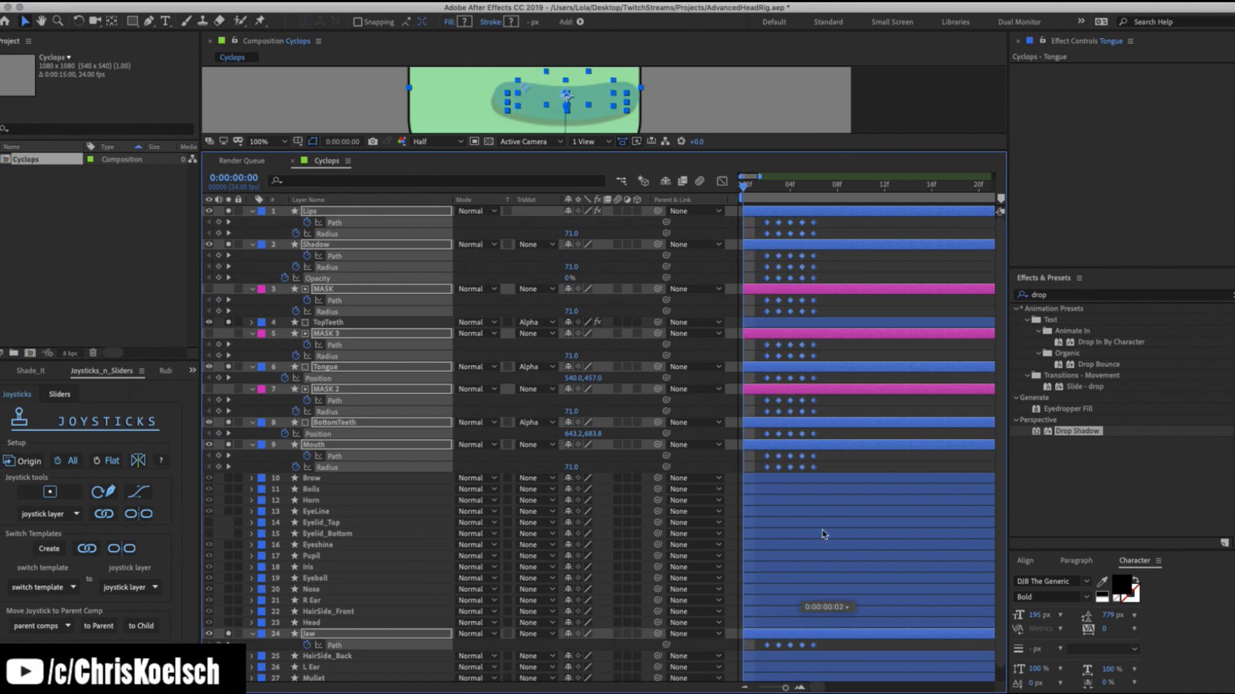
Reorder the mouth layers' and Jaw's keyframes by moving those on frame 3 to 0, 4 to 1, 5 to 3 and 6 to 4.
left_click_drag(784, 222, 746, 650)
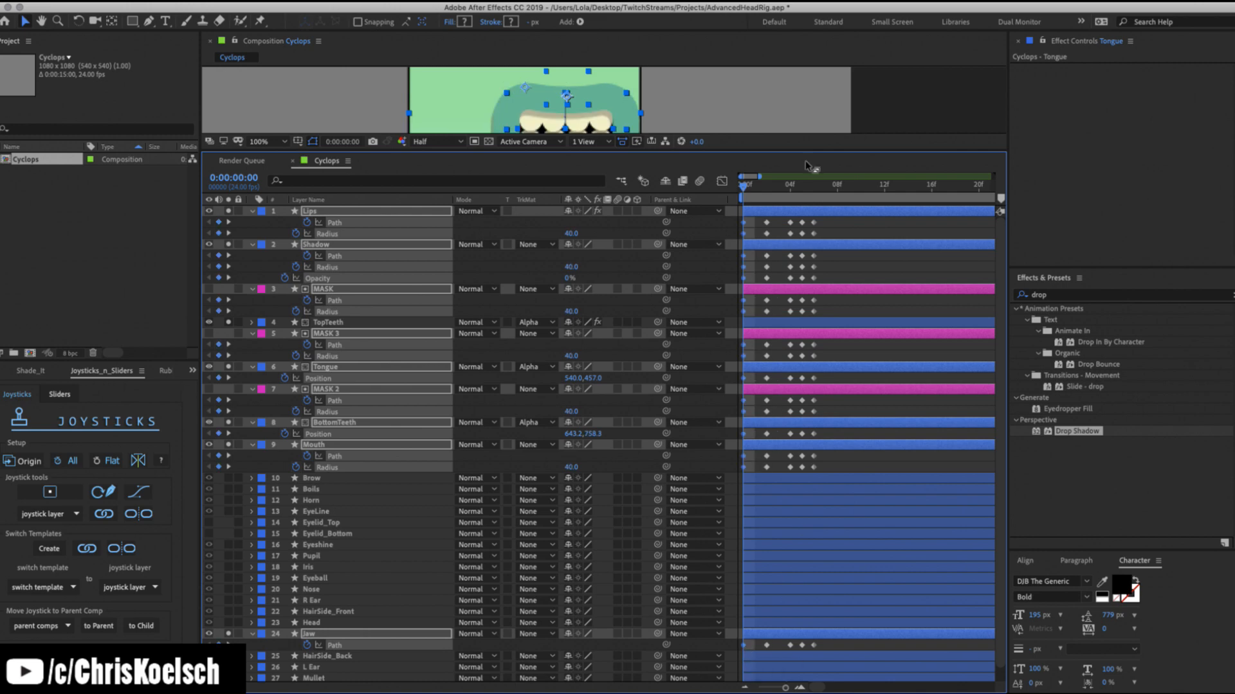
left_click_drag(780, 222, 755, 650)
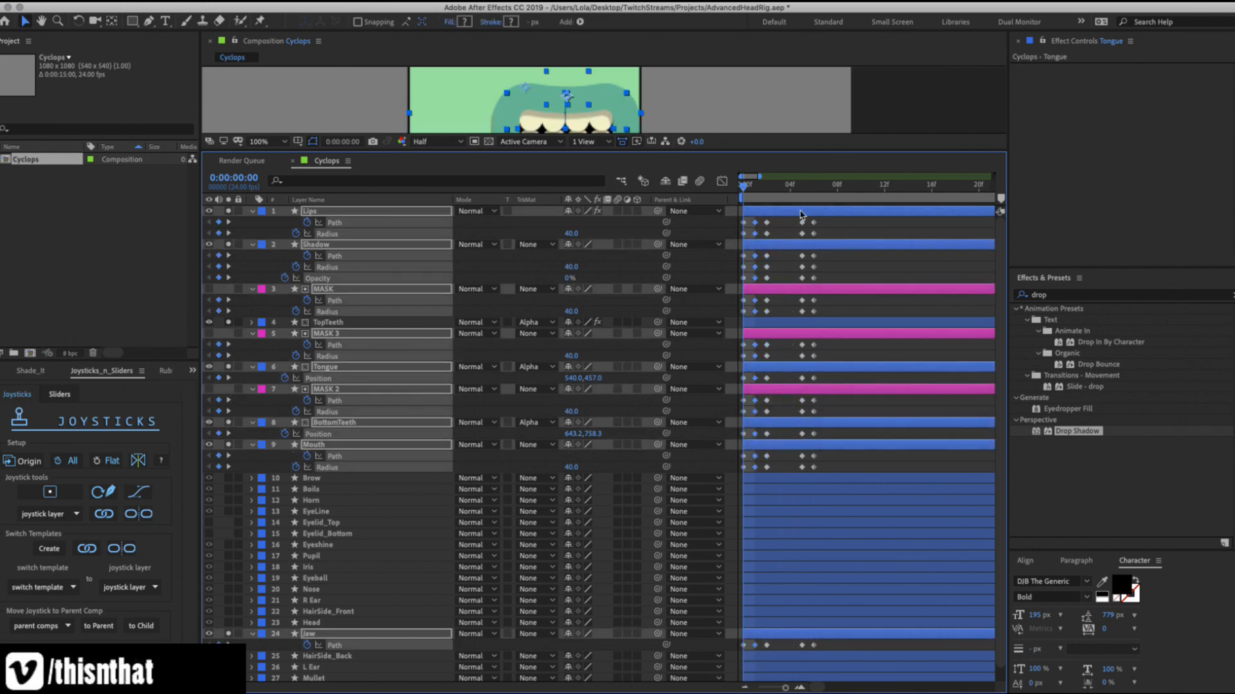
left_click_drag(744, 186, 779, 647)
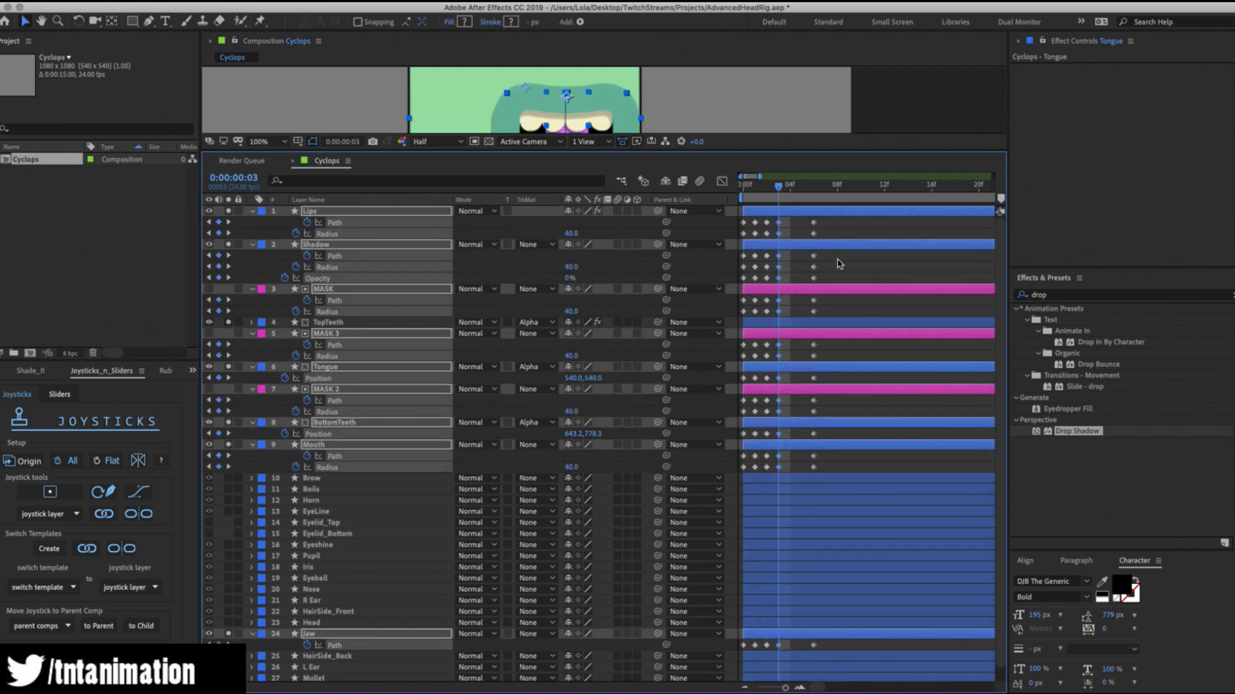
left_click_drag(823, 221, 794, 651)
Enlarge the composition view and examine the reordered mouth shapes from frame 0 to frame 4.
left_click_drag(517, 152, 520, 198)
left_click_drag(522, 282, 522, 373)
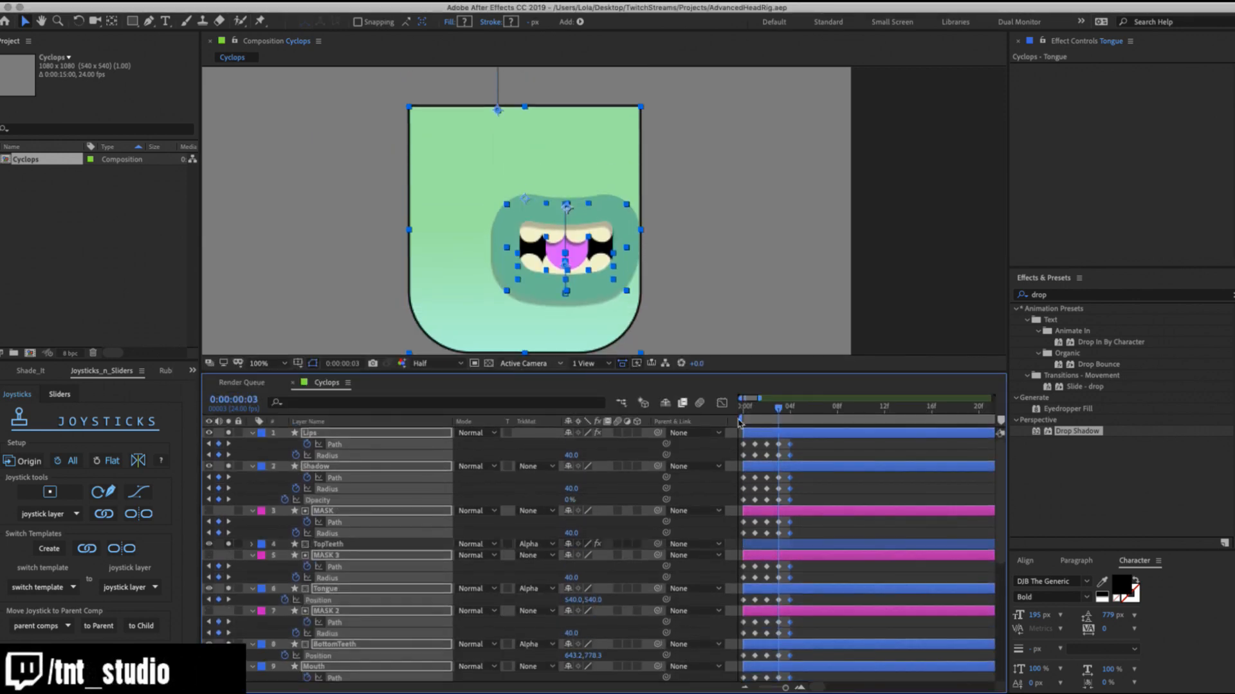
left_click(744, 409)
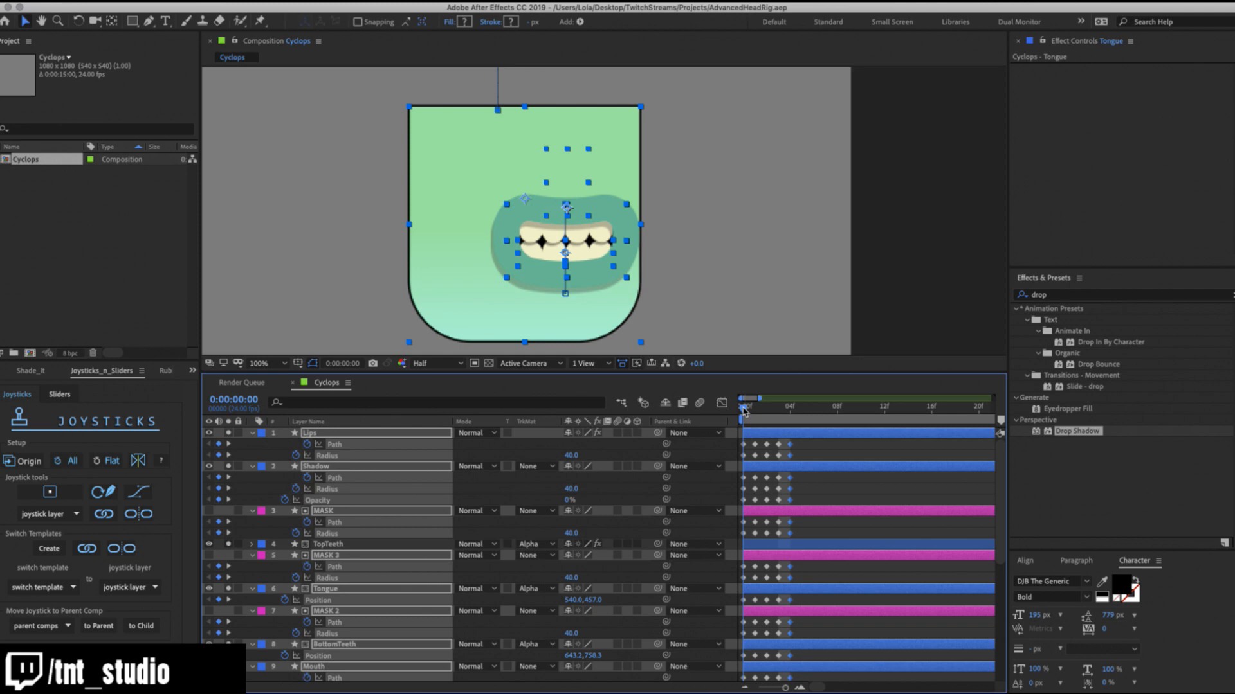
left_click_drag(745, 410, 789, 405)
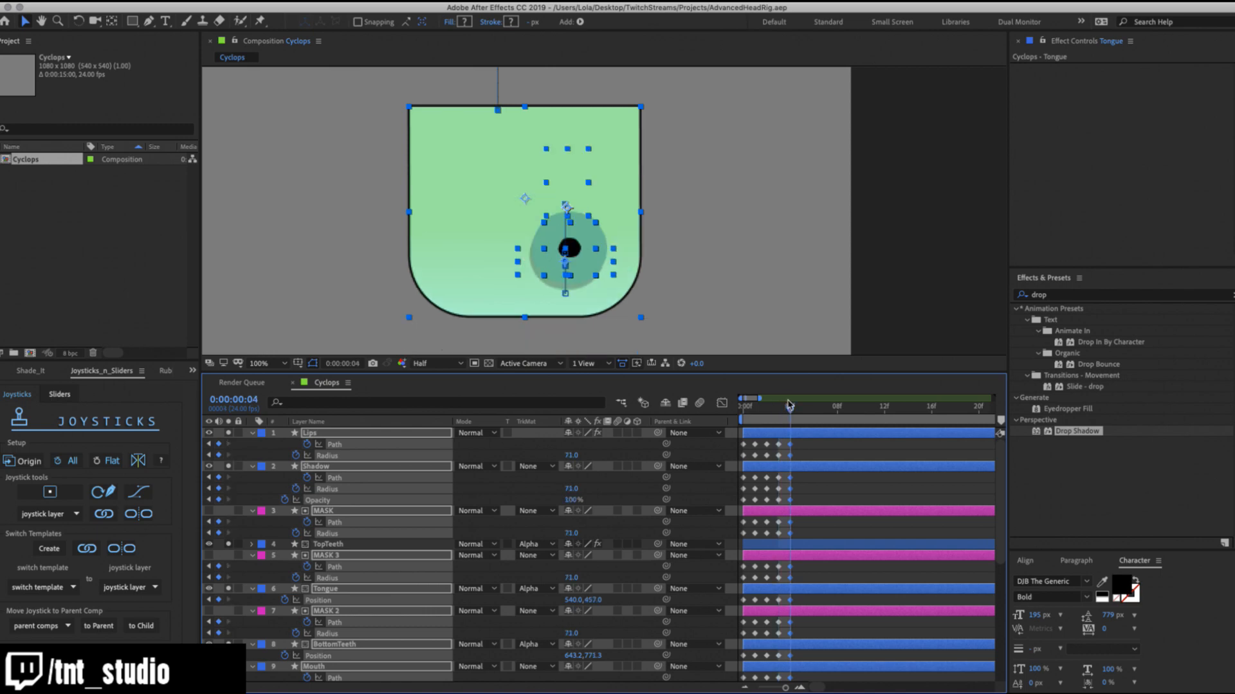
left_click(814, 449)
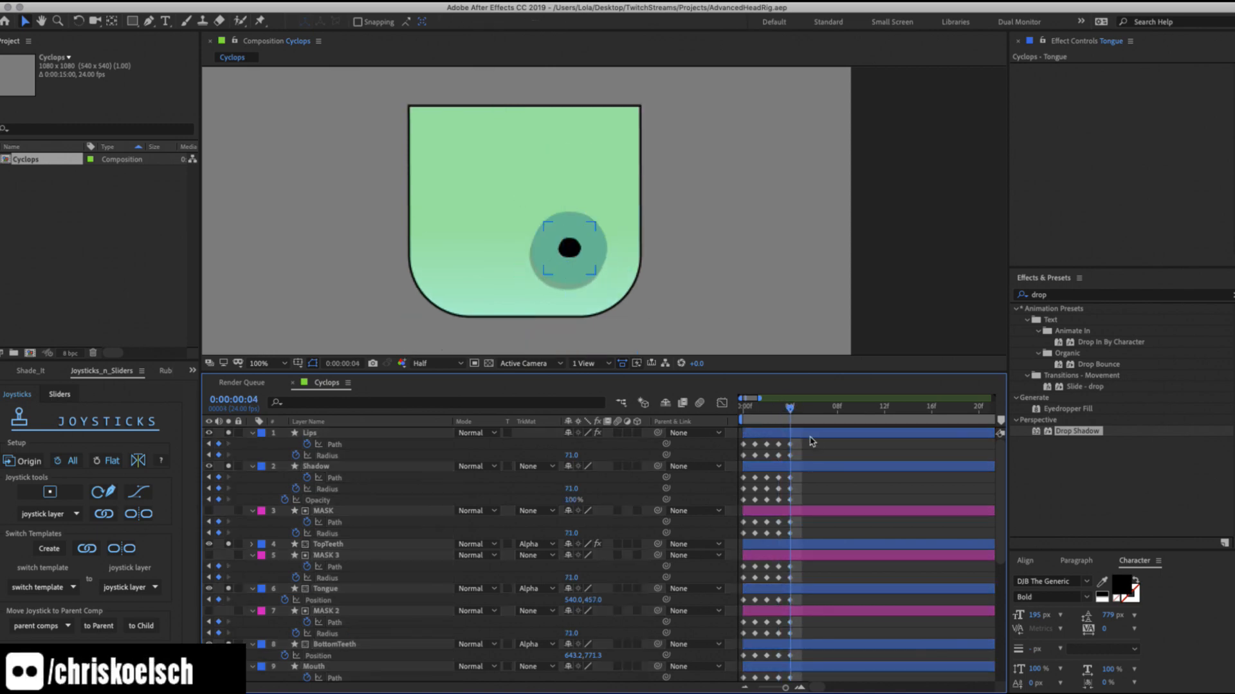
Create a joystick named MouthControl from the mouth layers' and Jaw's keyframes on frames 0 to 4.
key("Home")
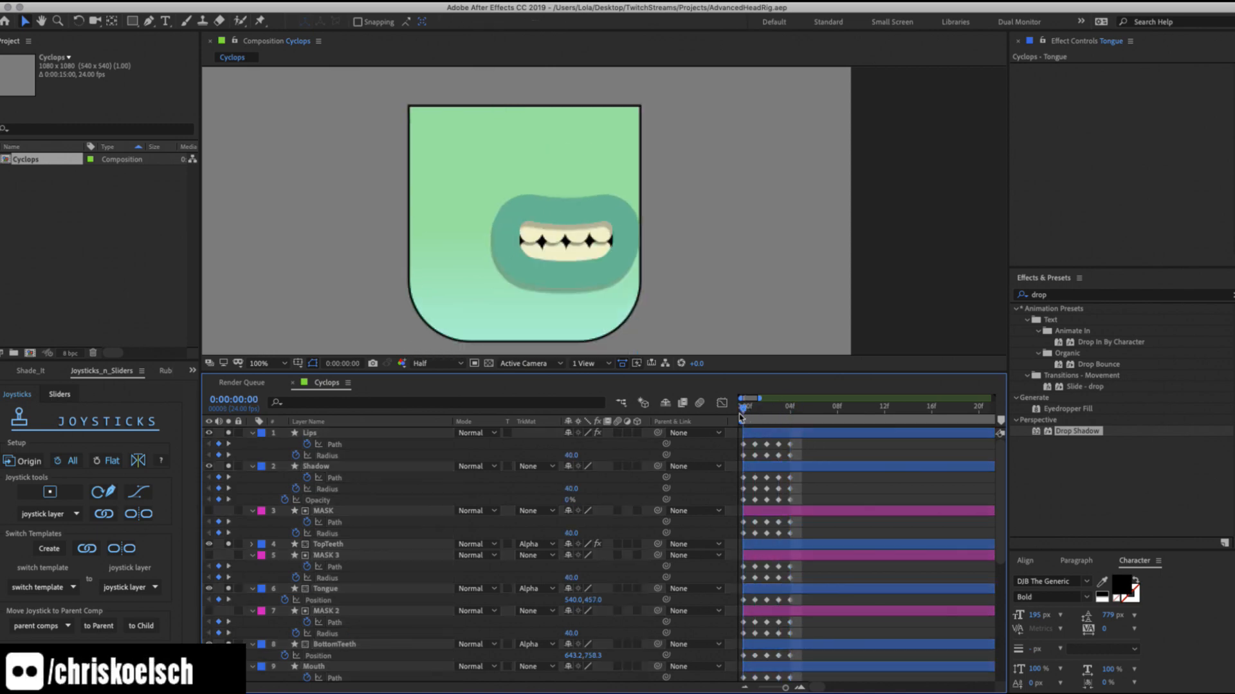
left_click_drag(804, 444, 735, 666)
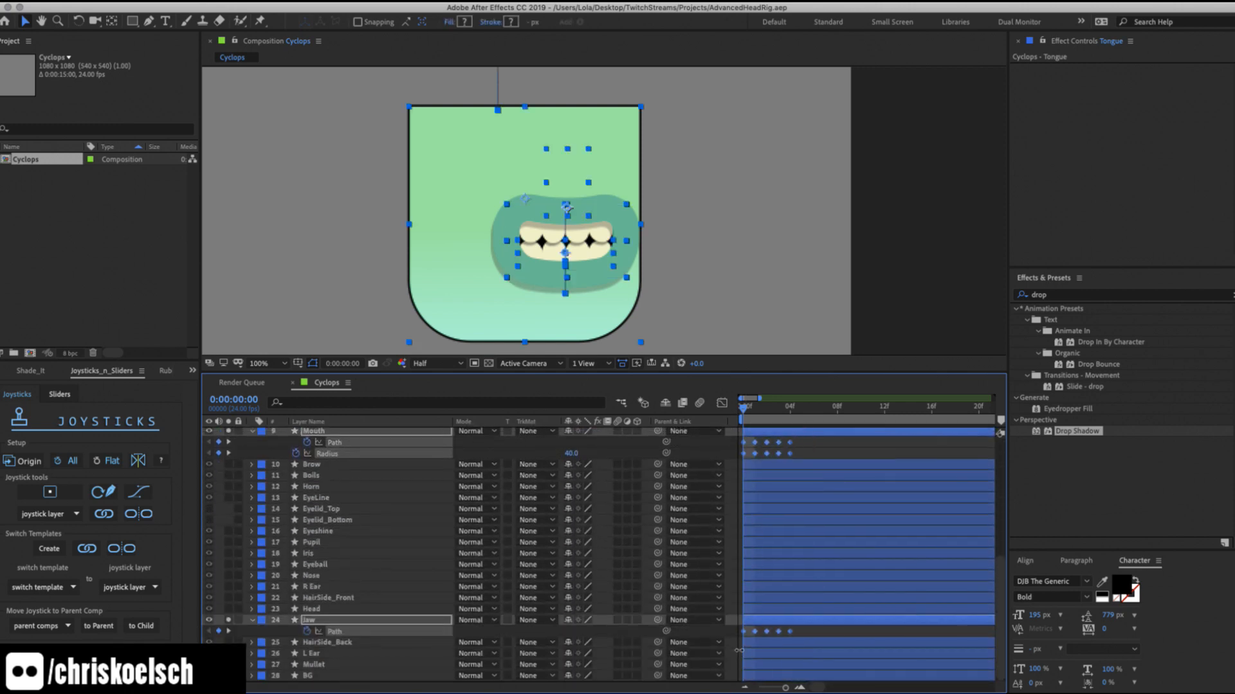
scroll(781, 645, "up", 8)
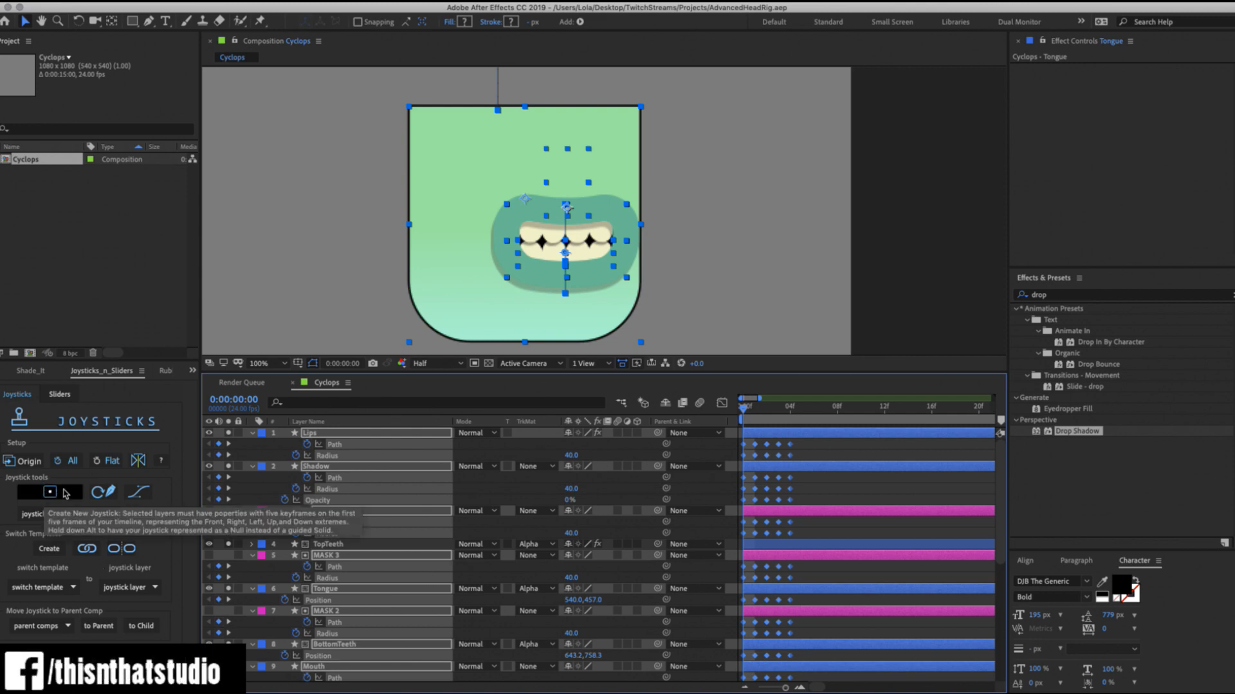
left_click(68, 494)
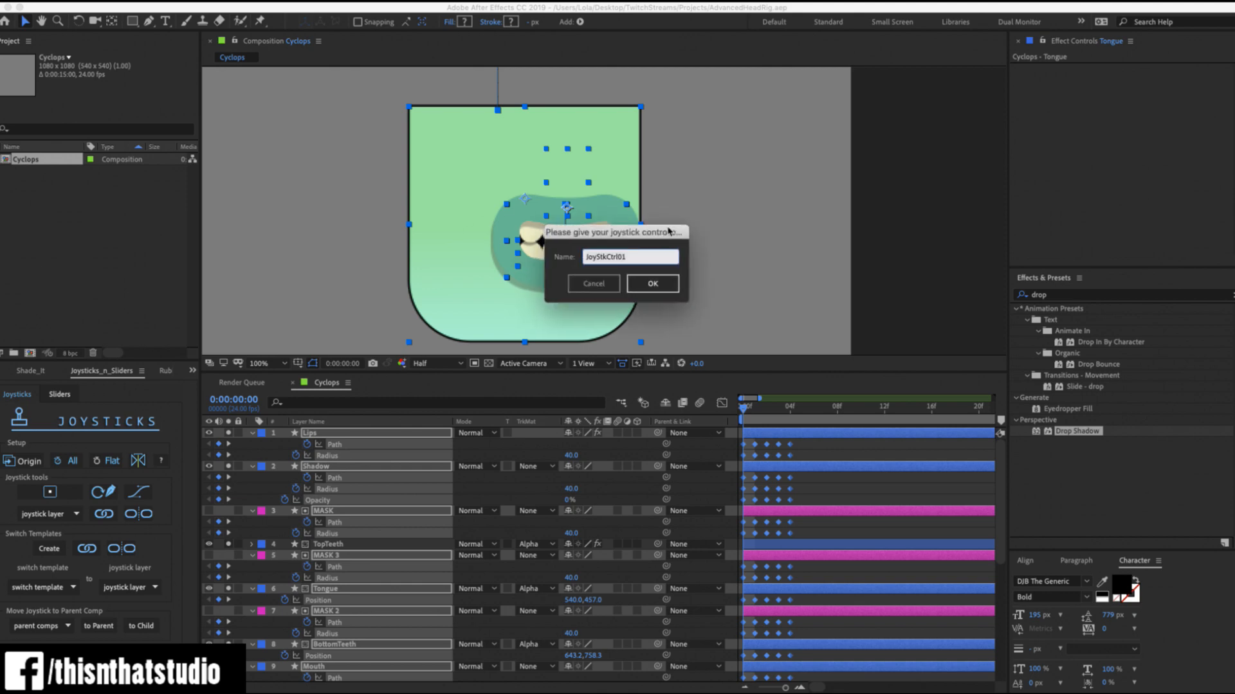
left_click_drag(665, 227, 785, 224)
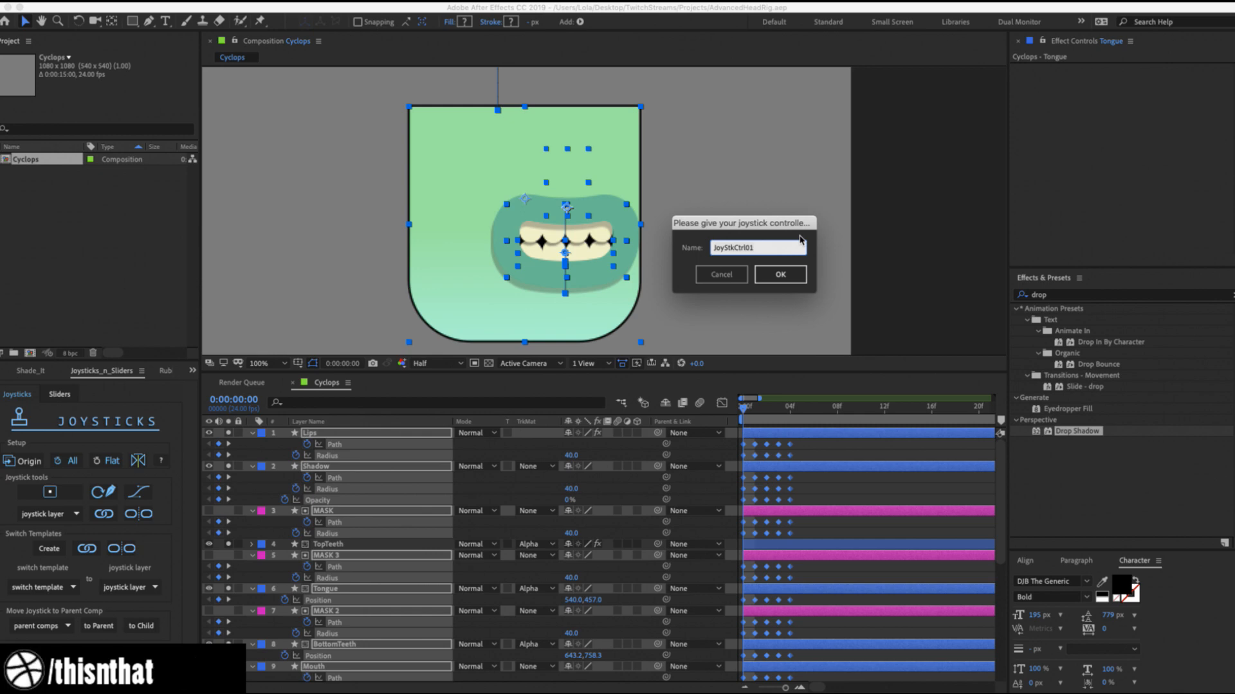
type("MouthControl")
key("Return")
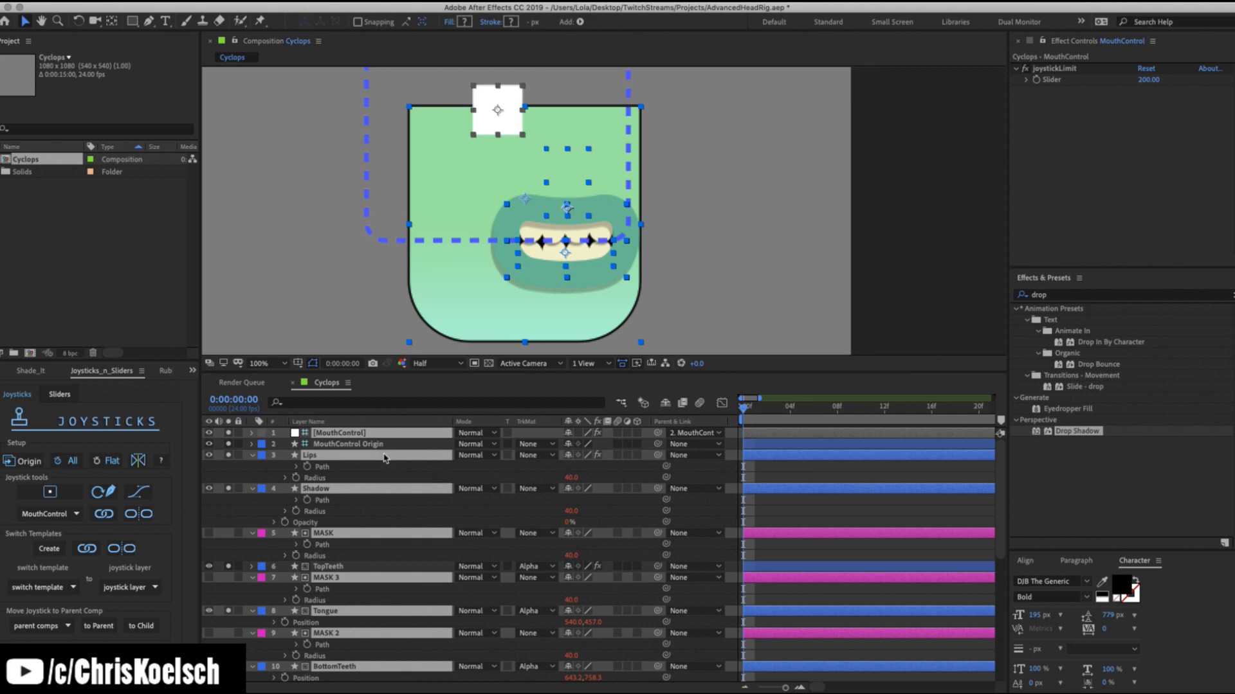
Zoom the composition out to 50% and set its preview resolution to Quarter.
key("comma")
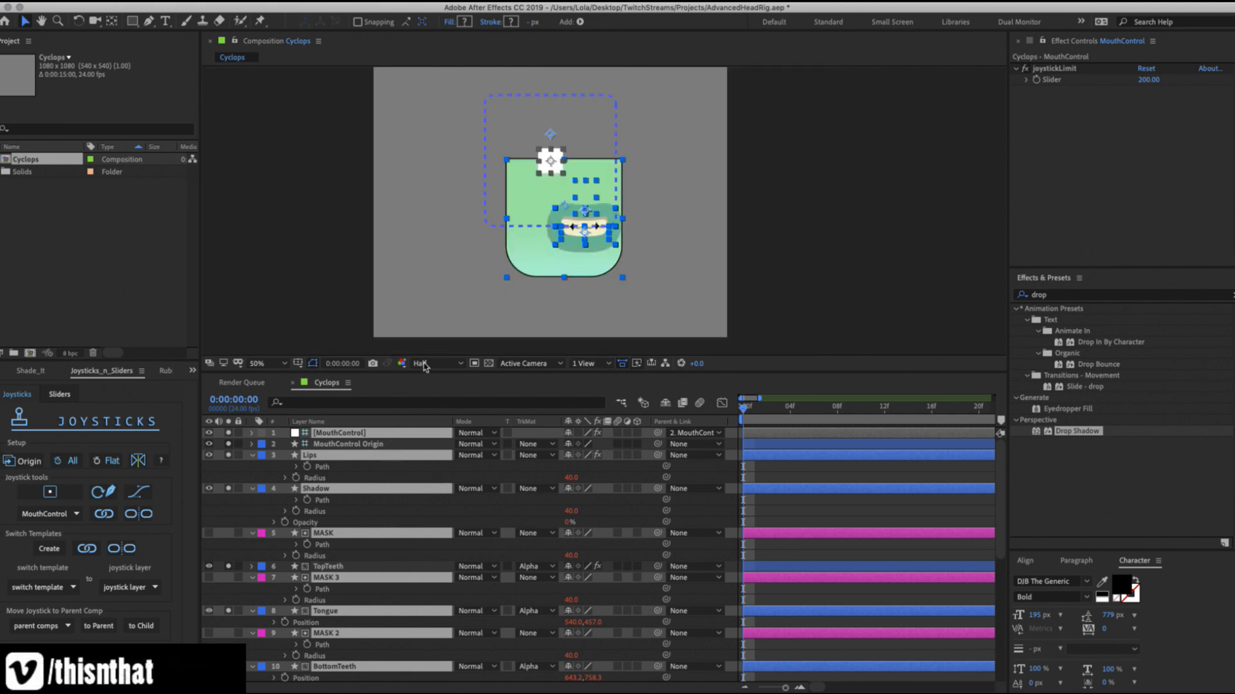
key("super+z")
key("super+z")
key("super+z")
key("super+z")
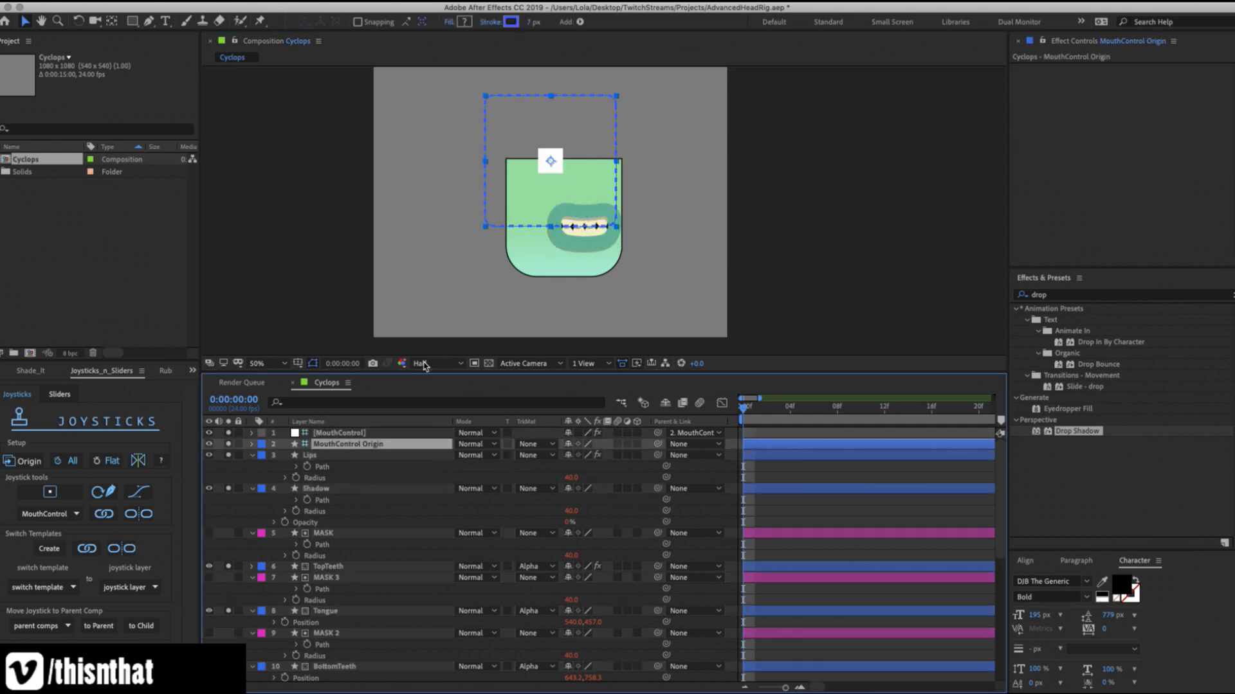
left_click(423, 365)
left_click(435, 438)
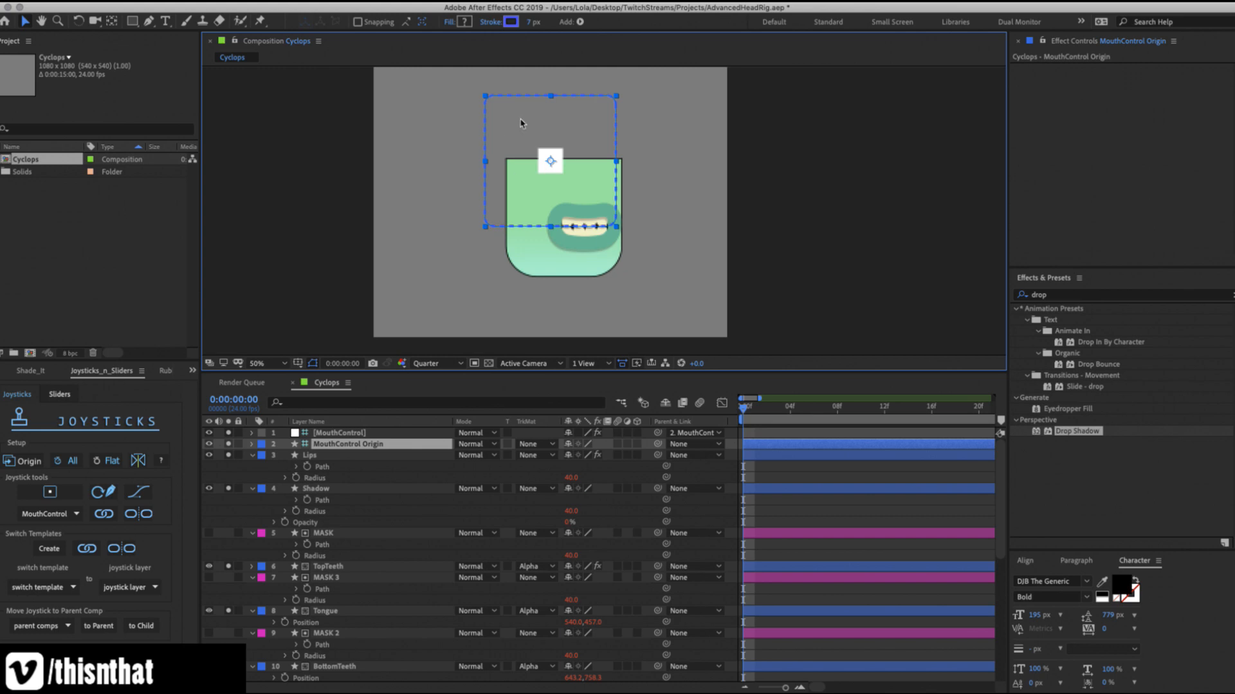
left_click(635, 138)
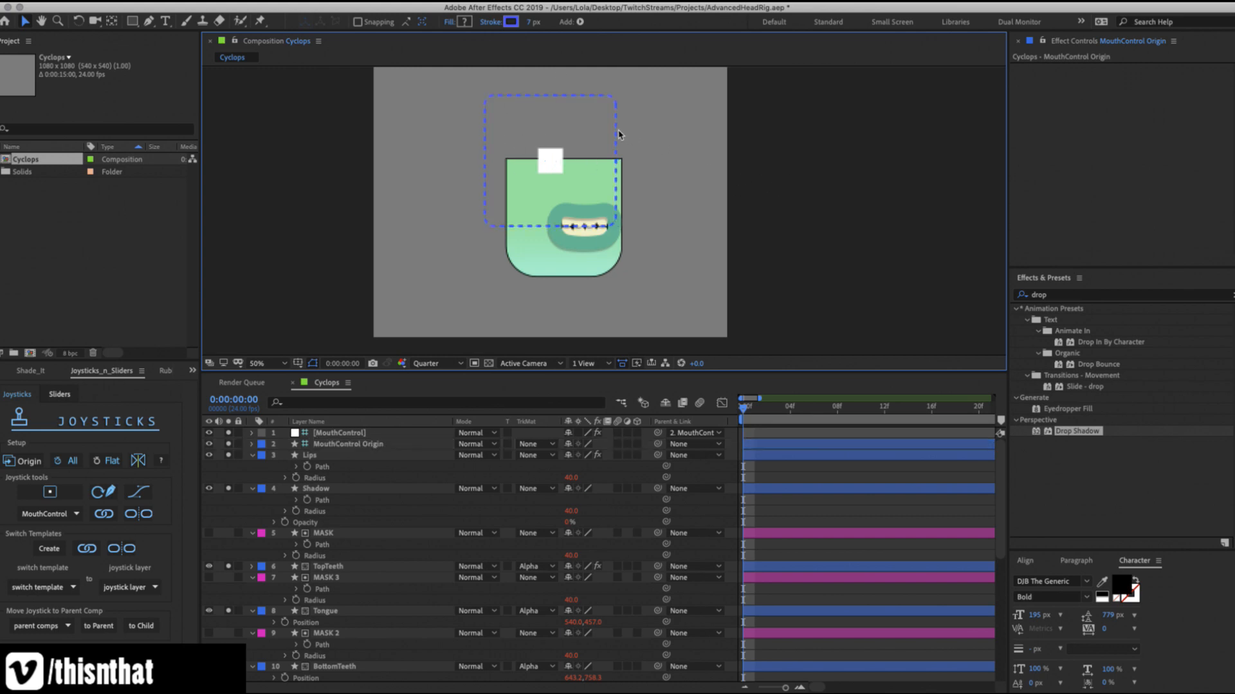
Test the MouthControl joystick by moving its handle to the right, top and left edges of its range, and save the project.
left_click(549, 161)
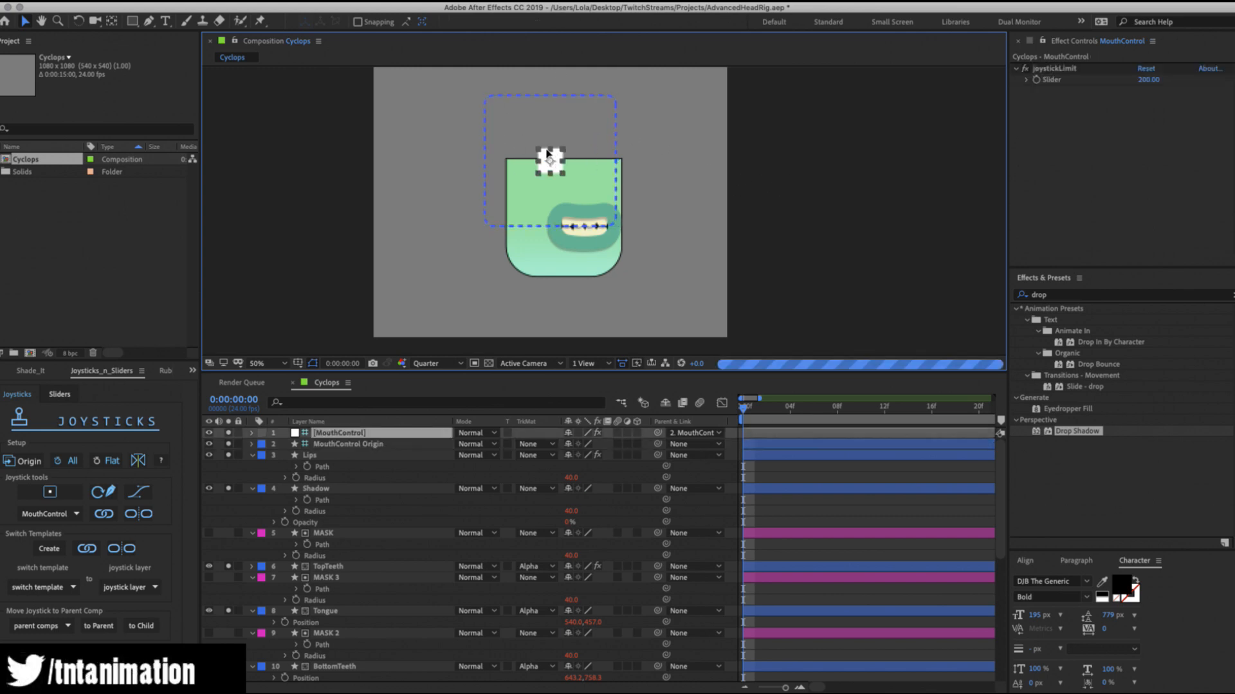
left_click_drag(524, 156, 614, 157)
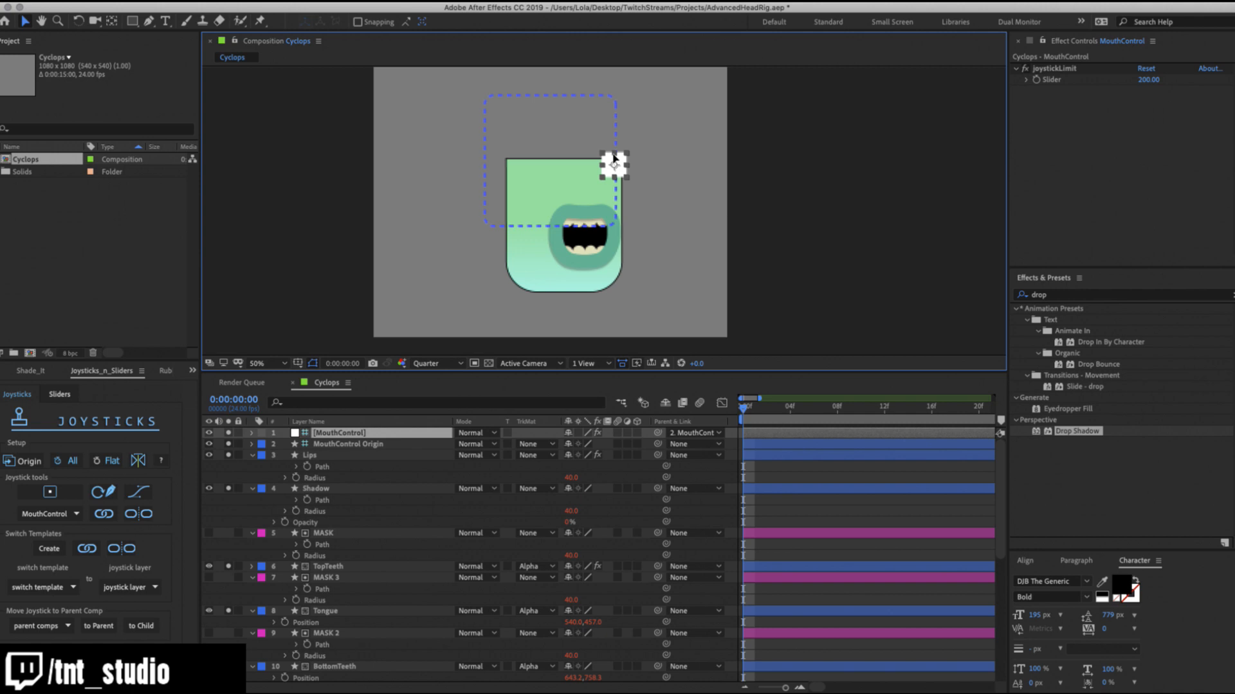
left_click_drag(614, 161, 614, 161)
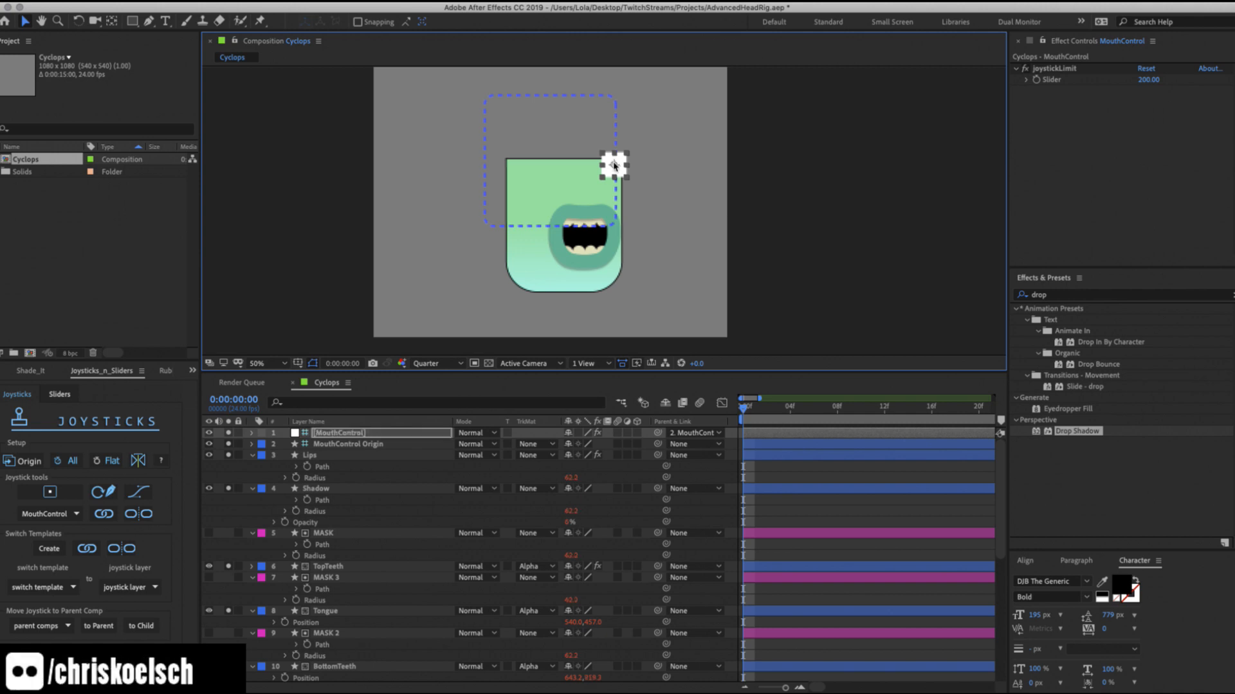
left_click_drag(612, 159, 552, 90)
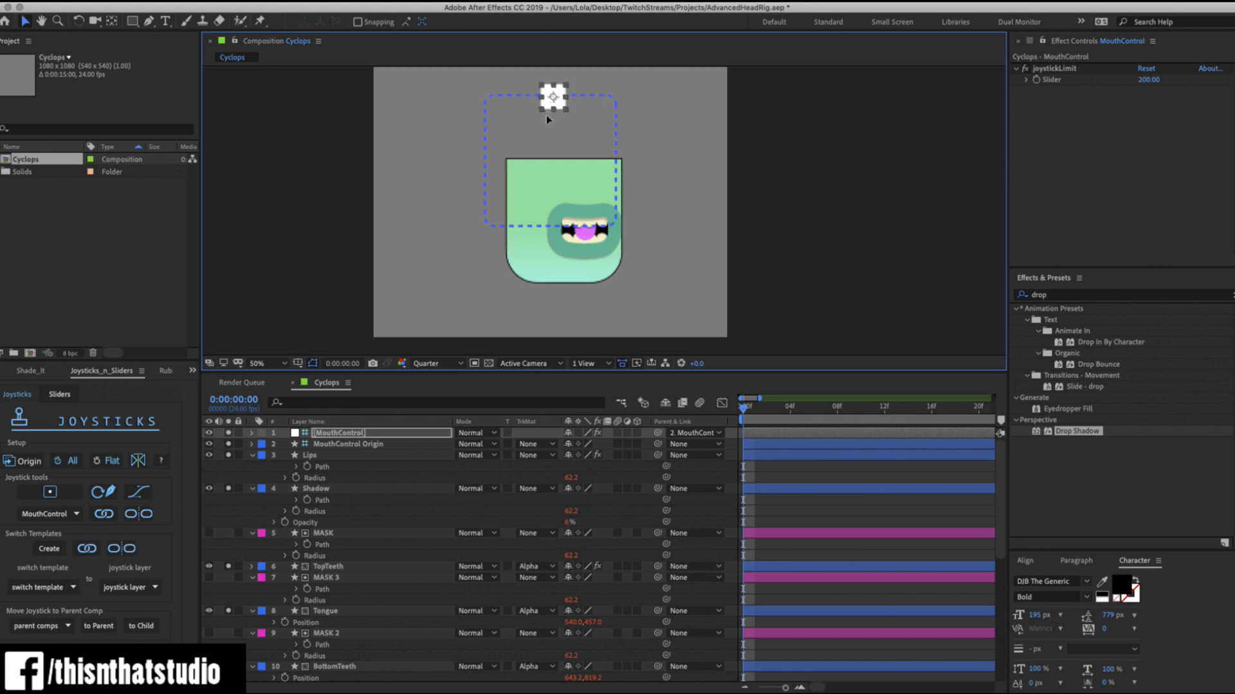
left_click_drag(550, 102, 488, 156)
key("super+s")
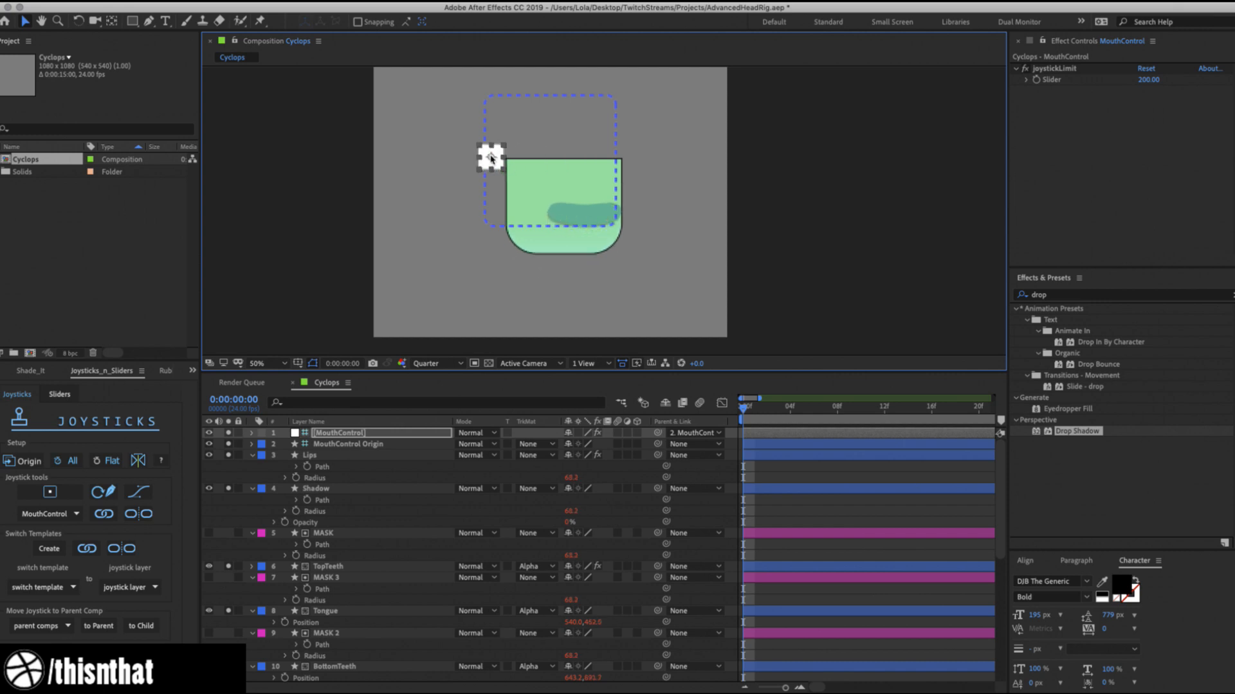
Move the MouthControl Origin with its joystick handle to the empty area right of the cyclops's jaw.
left_click(390, 444)
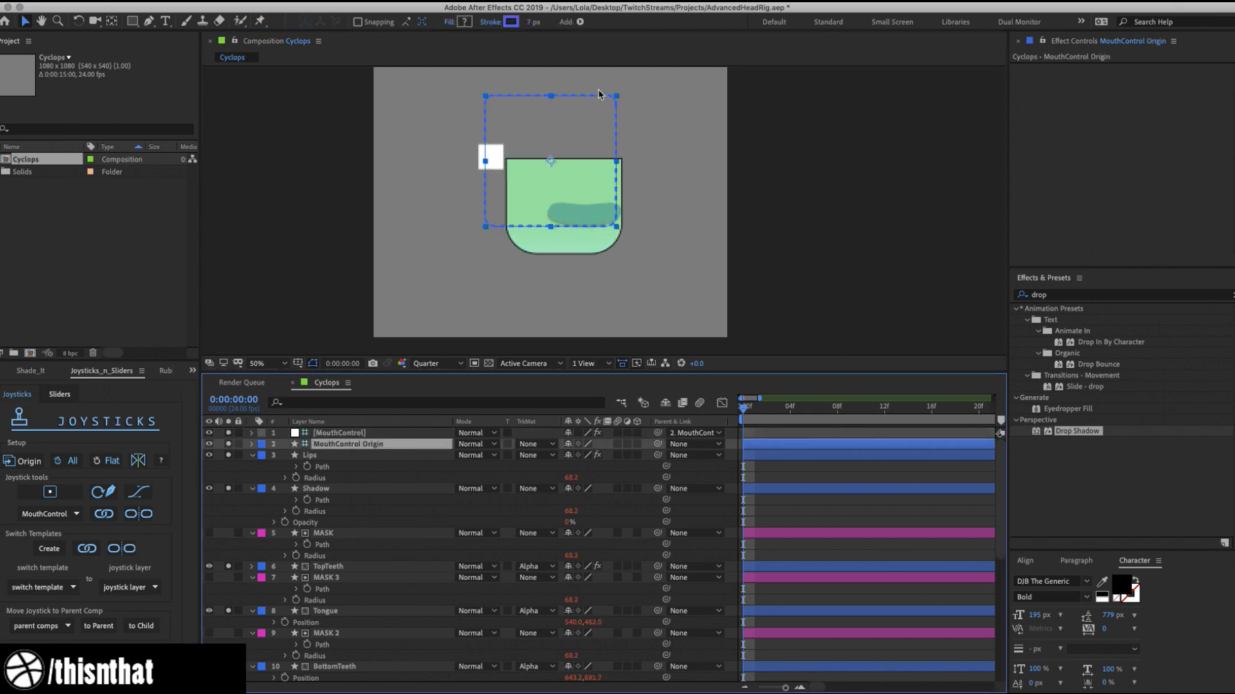
left_click_drag(556, 160, 688, 242)
key("super+z")
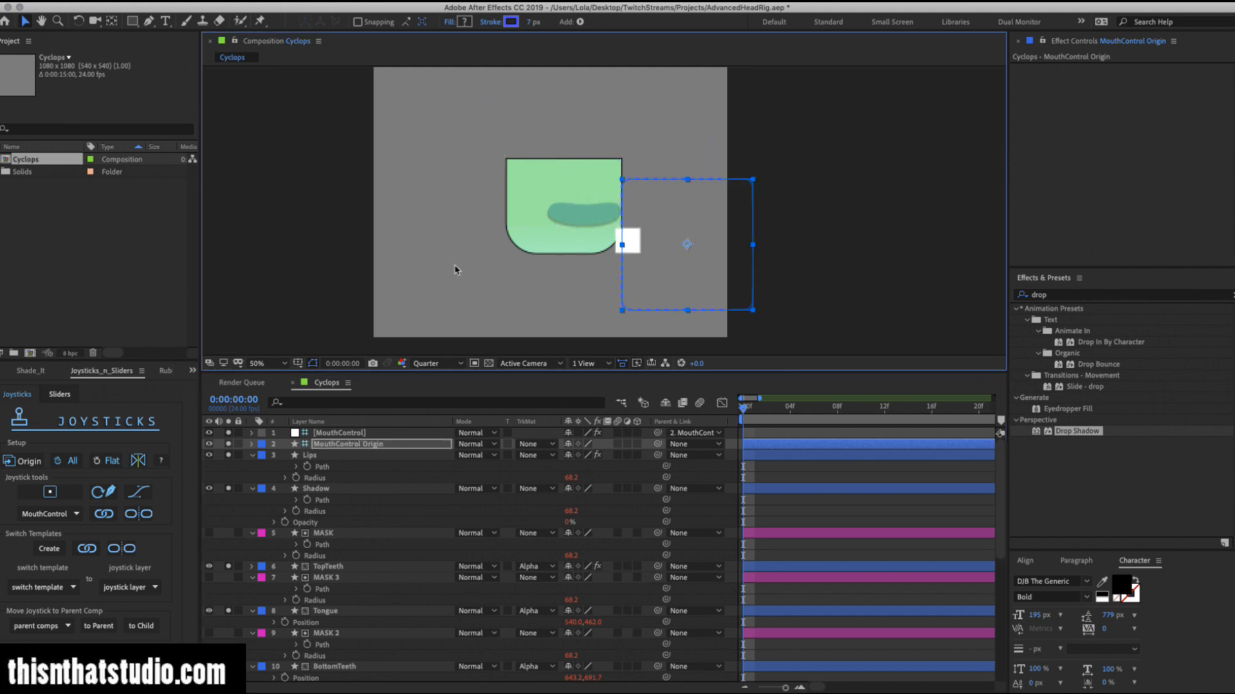
Set the joystickLimit Slider of the MouthControl layer to 100.
left_click(365, 434)
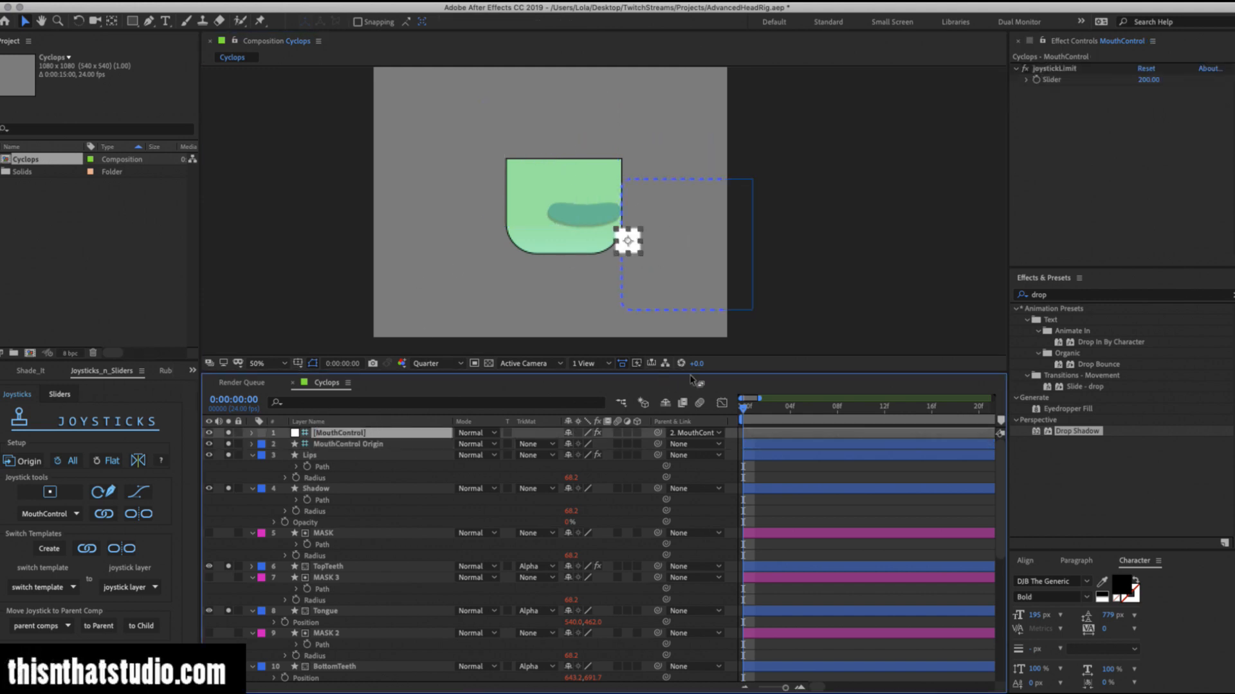
left_click(375, 444)
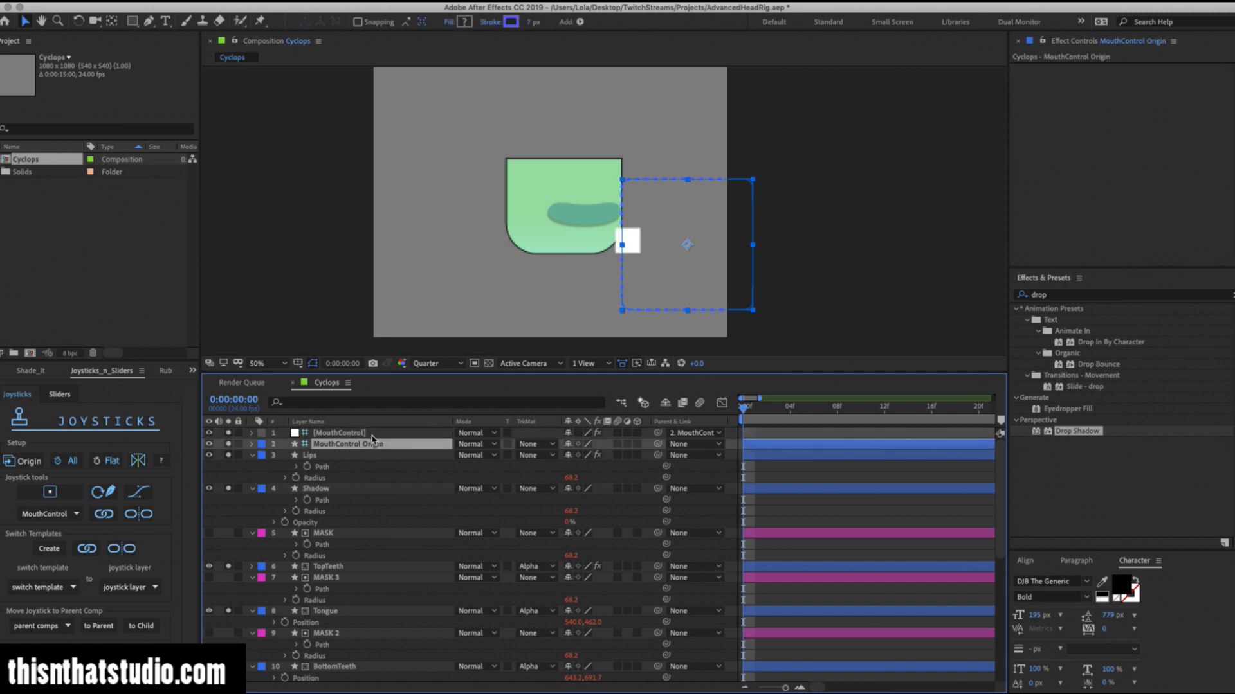
left_click(371, 434)
left_click(1149, 81)
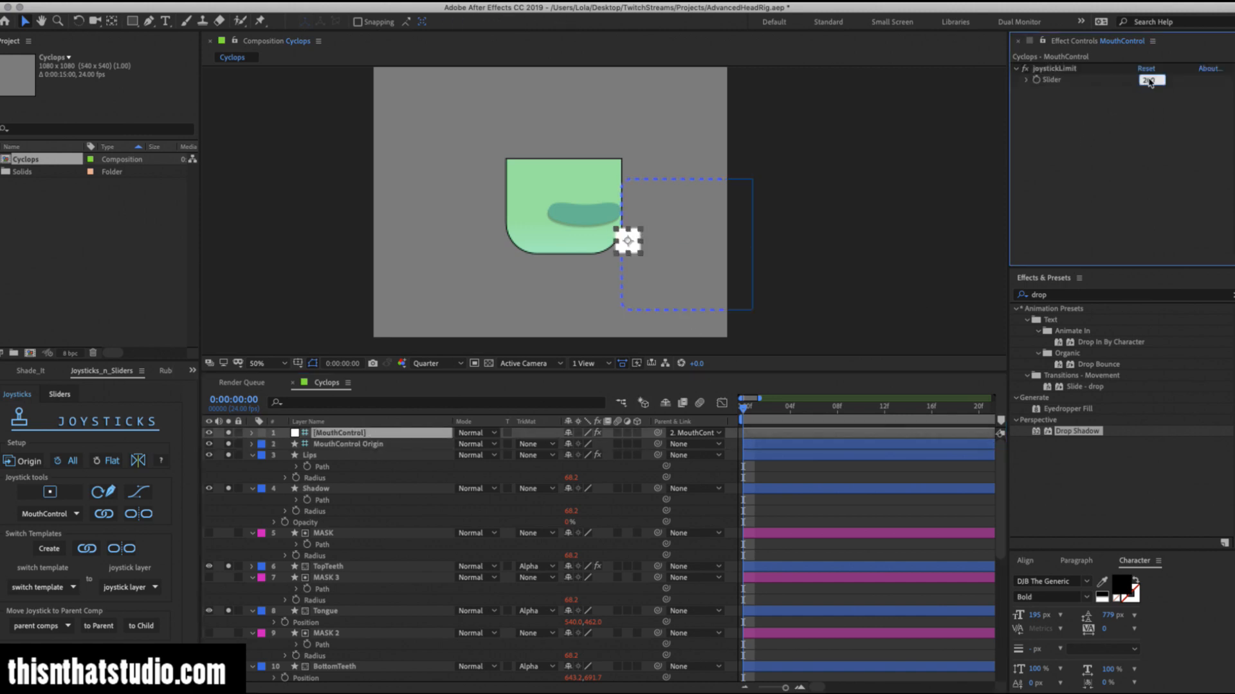
type("100")
key("Return")
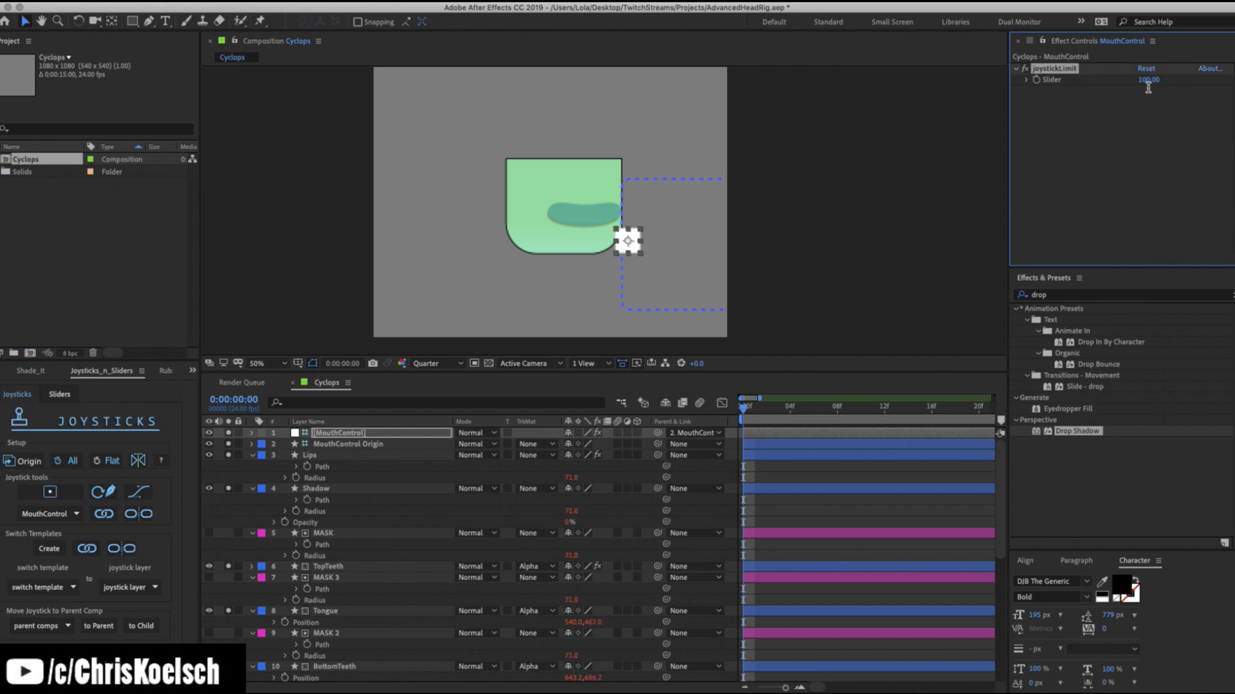
Shift the MouthControl Origin slightly closer to the jaw, move the joystick handle to its range's left edge, and save the project.
left_click(711, 215)
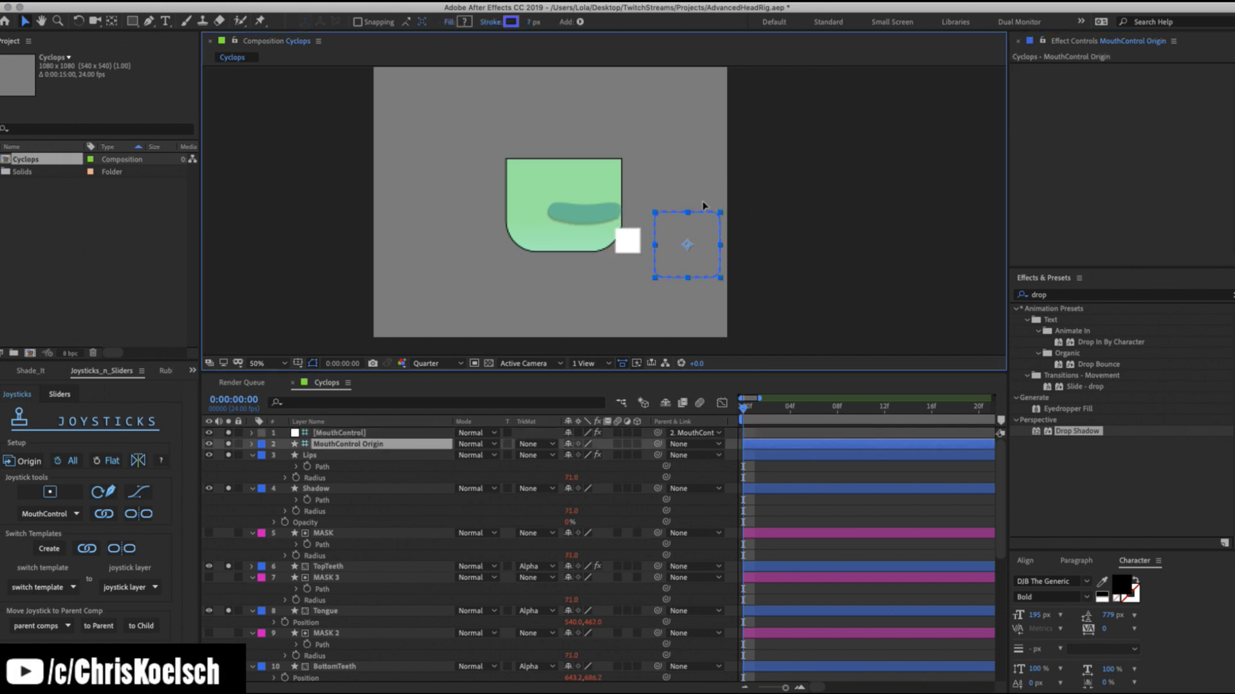
left_click(621, 237)
mouse_move(647, 235)
left_mouse_down()
mouse_move(714, 234)
mouse_move(681, 266)
mouse_move(681, 203)
mouse_move(677, 233)
mouse_move(650, 231)
left_mouse_up()
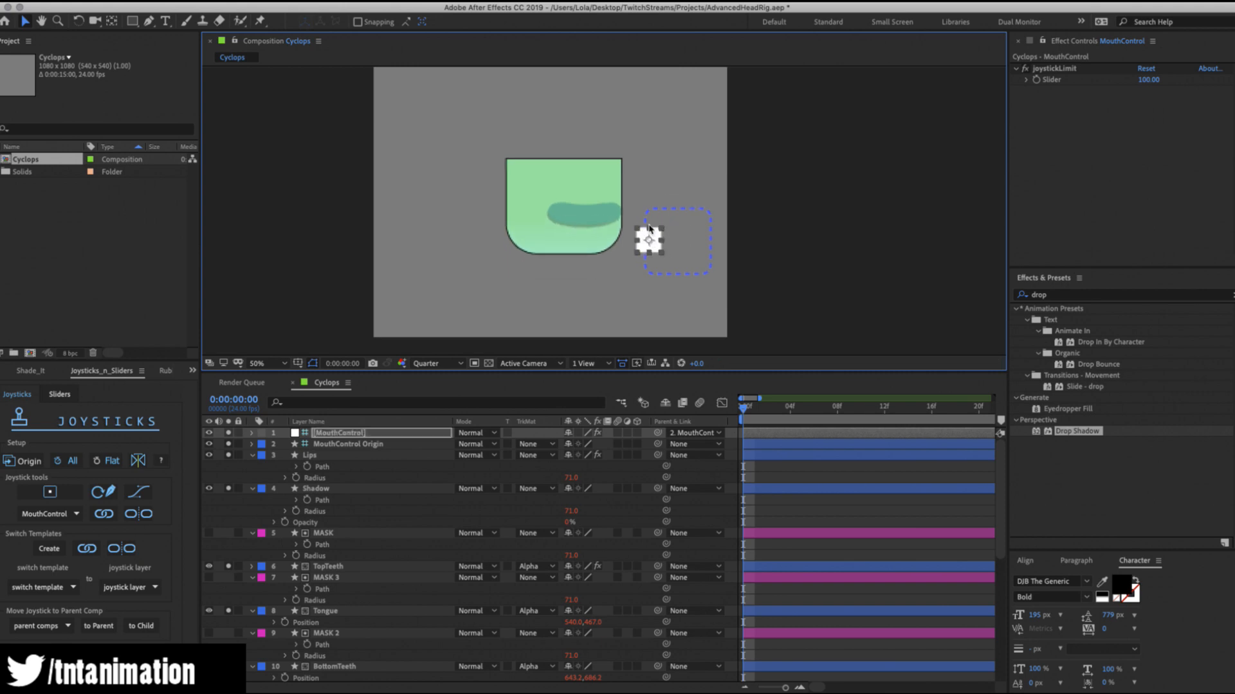
key("super+s")
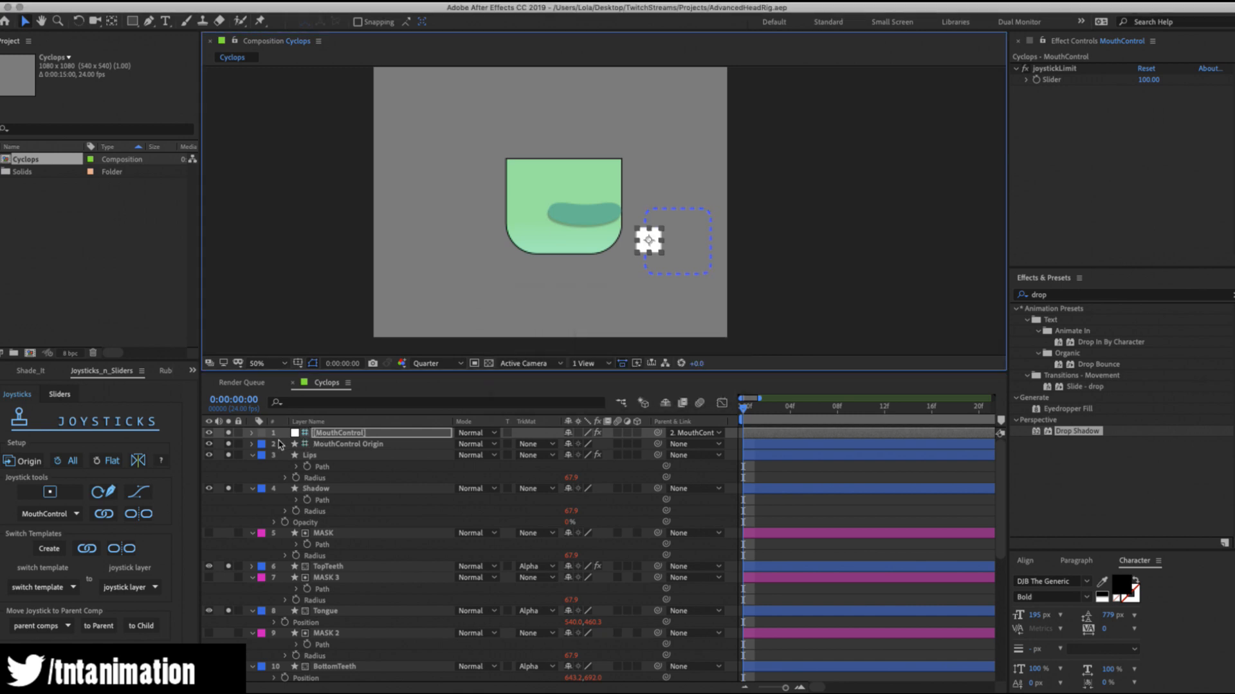
Lock the MouthControl Origin layer and mark it as shy, checking it by hiding and reshowing the shy layers.
left_click(238, 445)
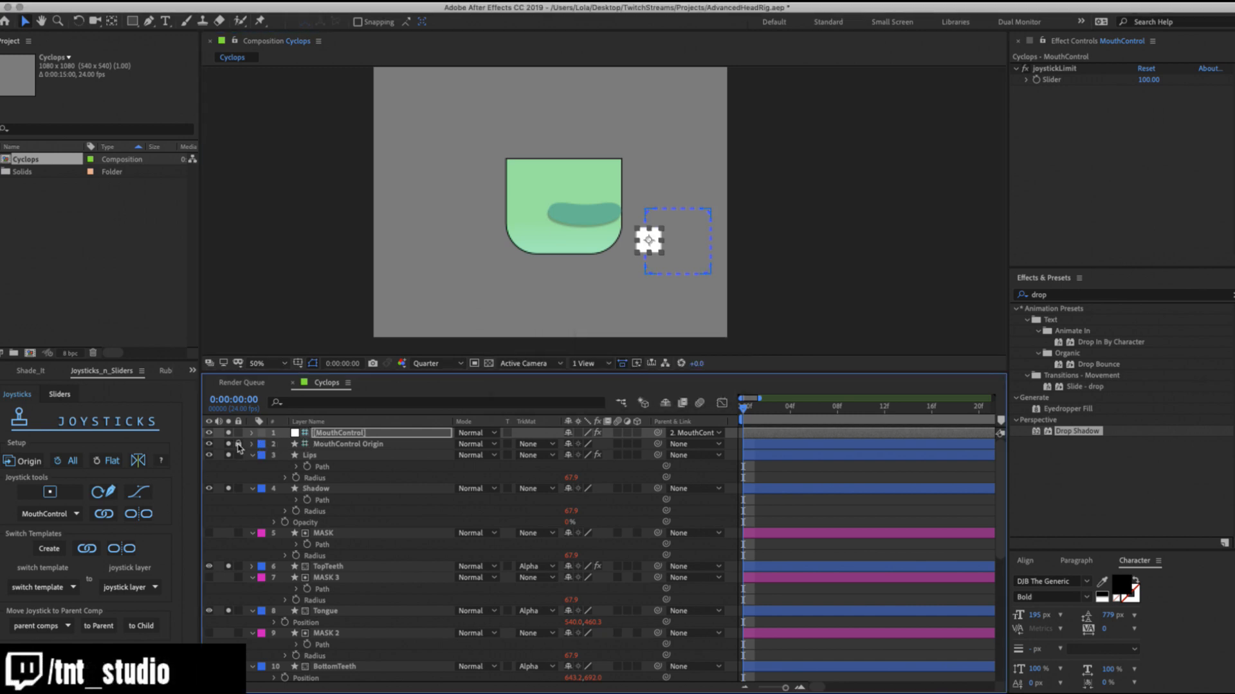
left_click(569, 445)
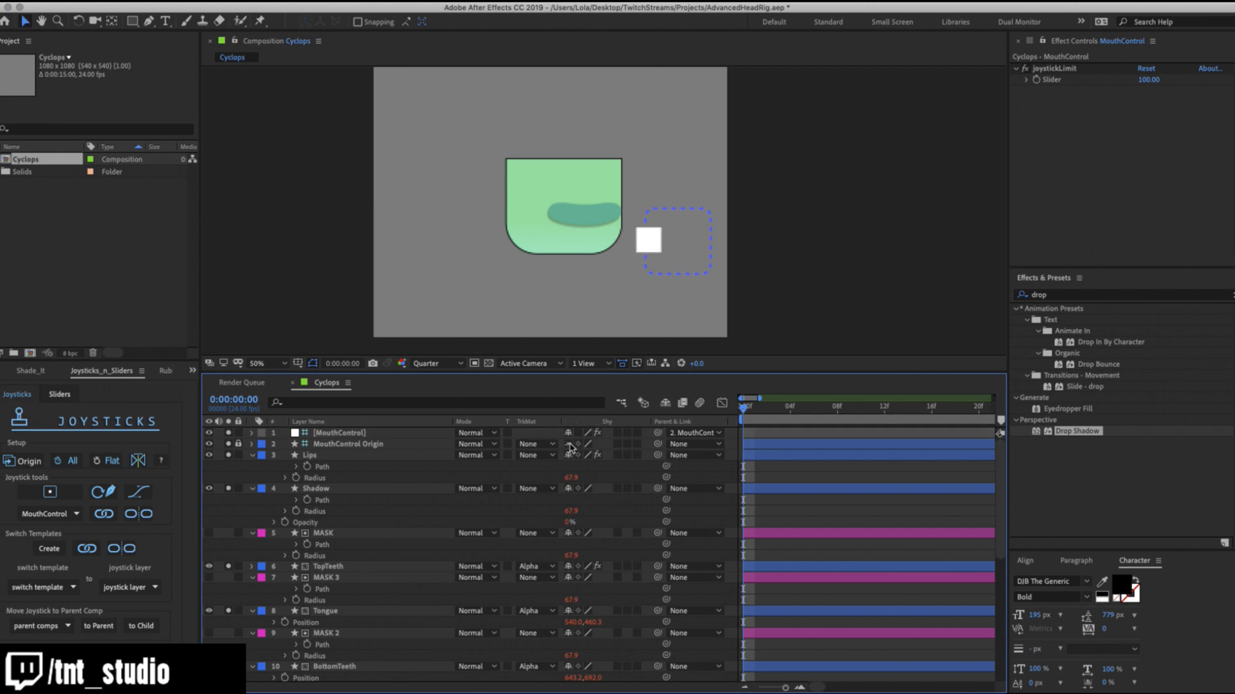
left_click(666, 403)
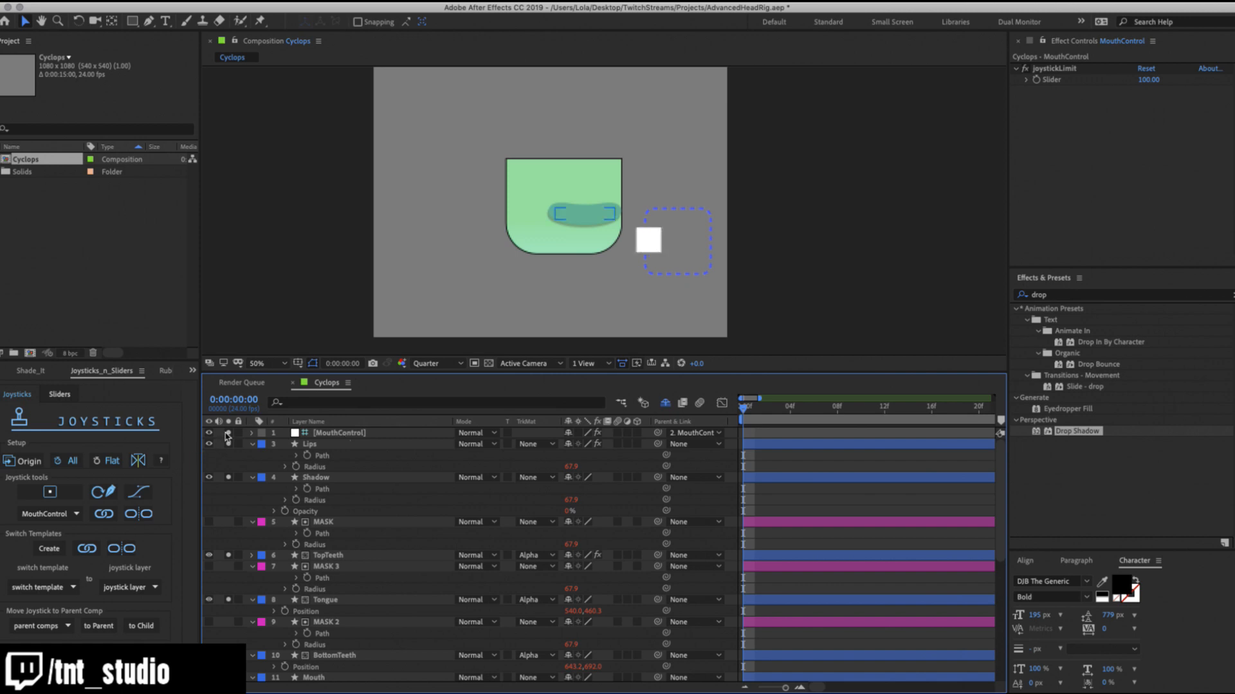
left_click(667, 403)
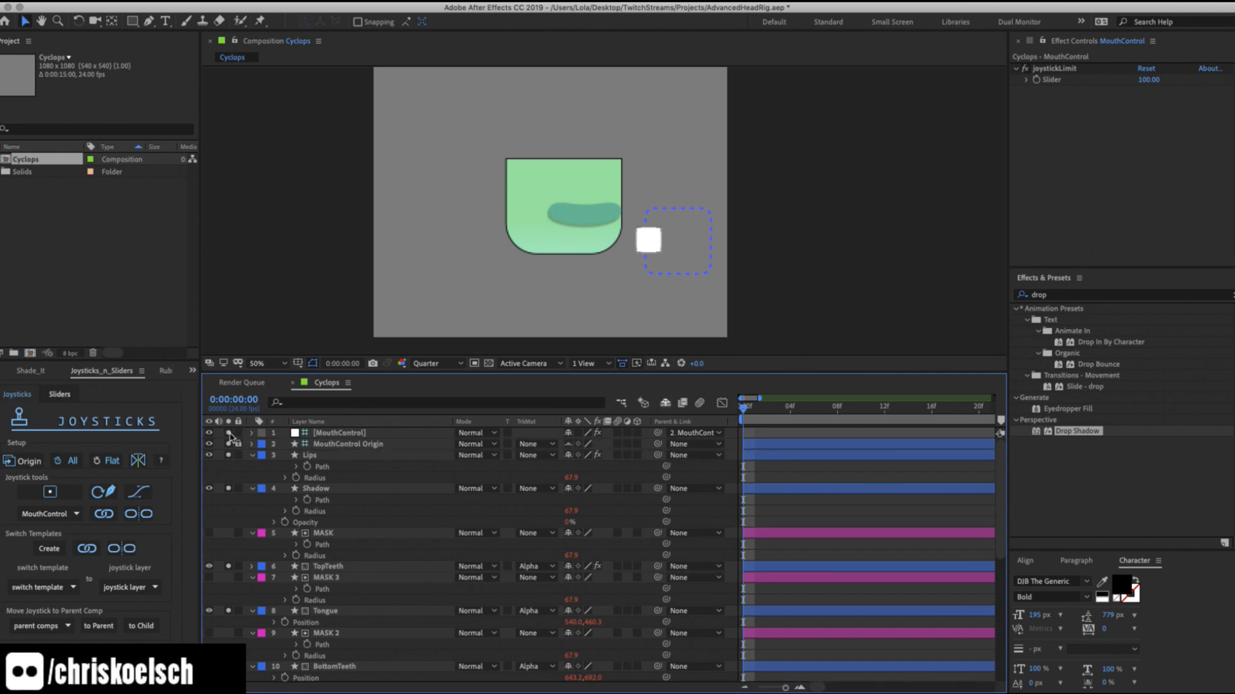
Turn off solo for all the soloed layers so the complete cyclops and its background are displayed.
scroll(249, 443, "down", 10)
left_click_drag(228, 677, 228, 679)
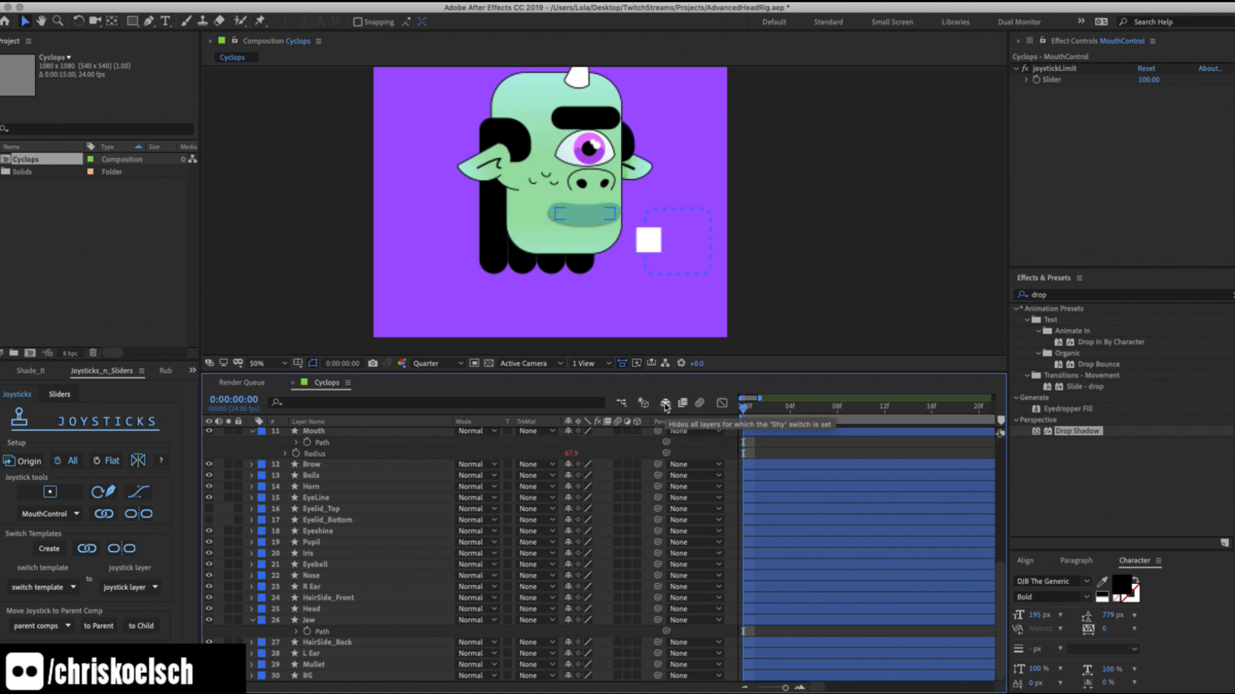
scroll(228, 500, "up", 10)
Unlock the MouthControl Origin layer, change its stroke colour to white (FFFFFF), and lock it again.
left_click(237, 443)
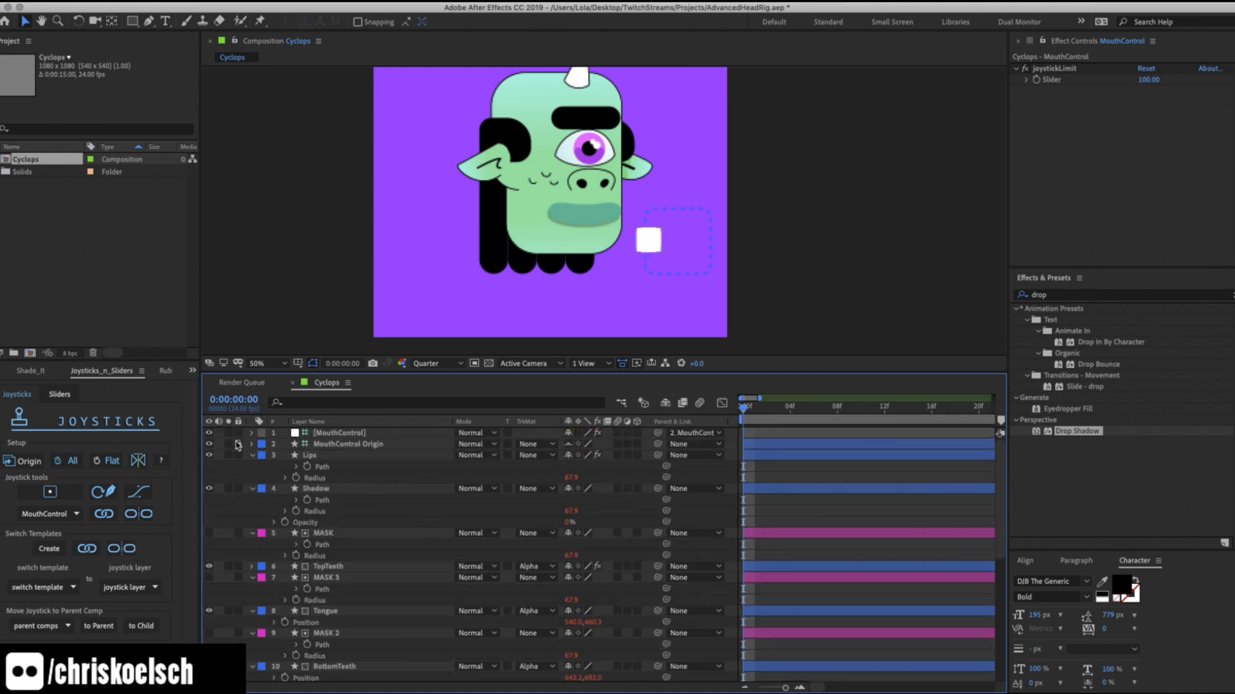
left_click(348, 444)
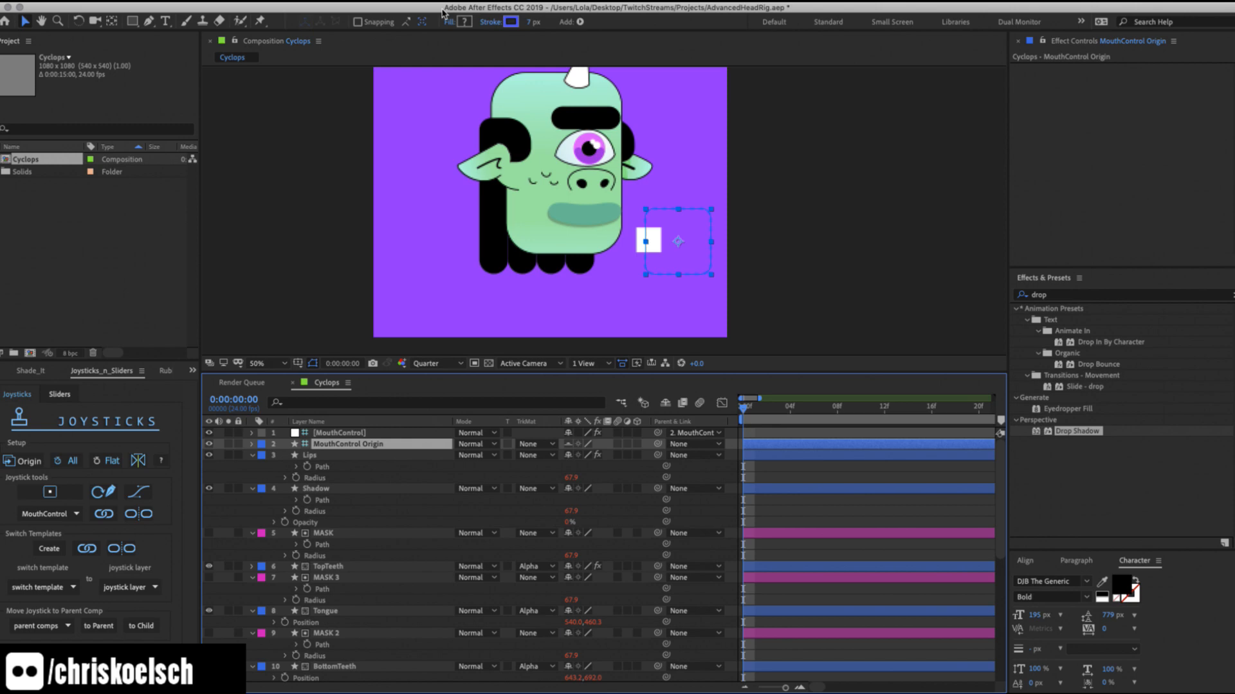
left_click(510, 22)
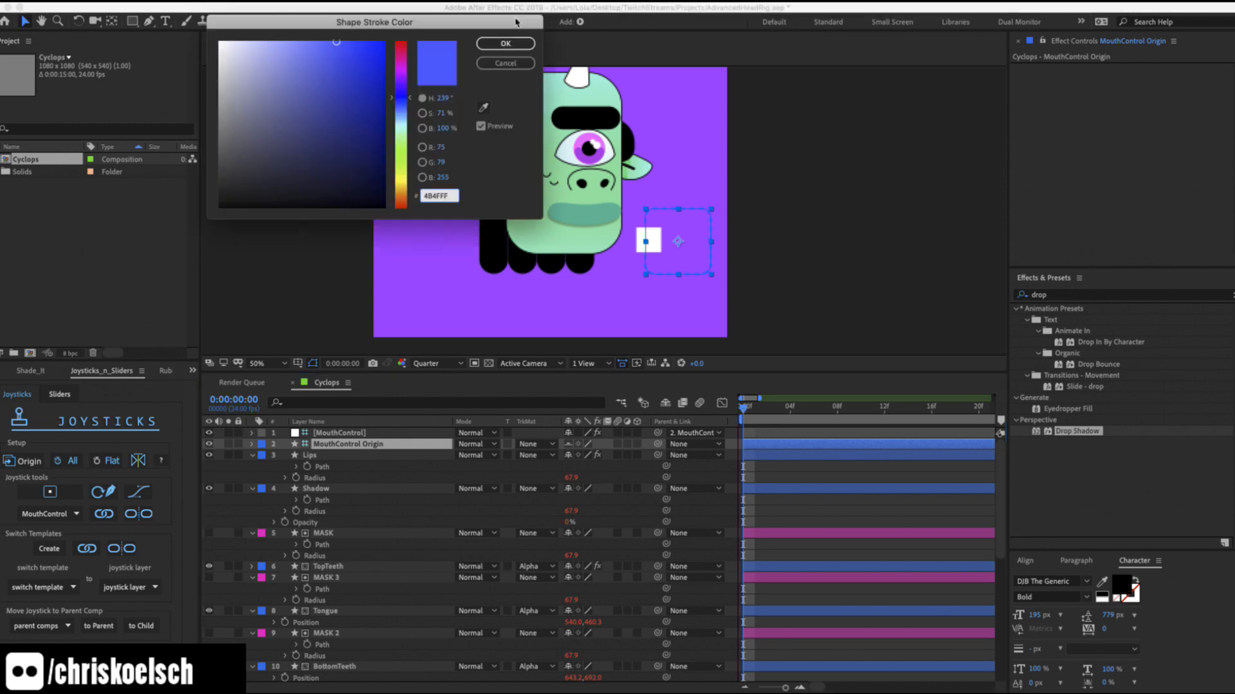
left_click(219, 43)
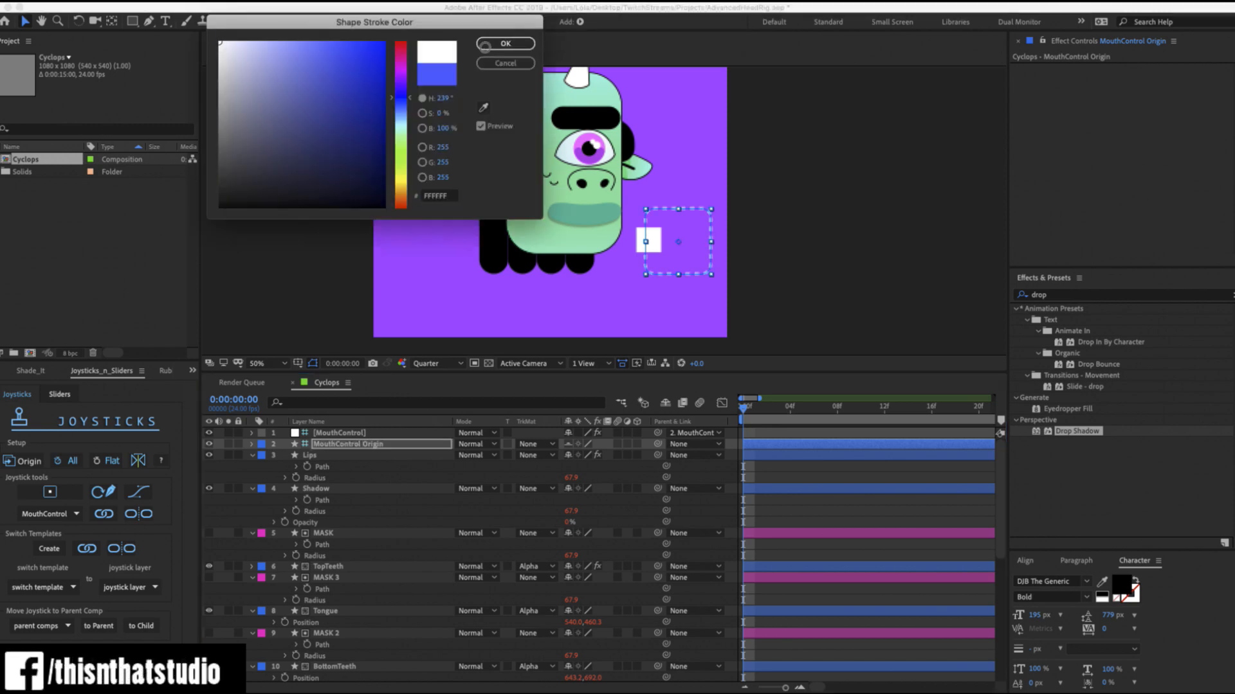
left_click(505, 43)
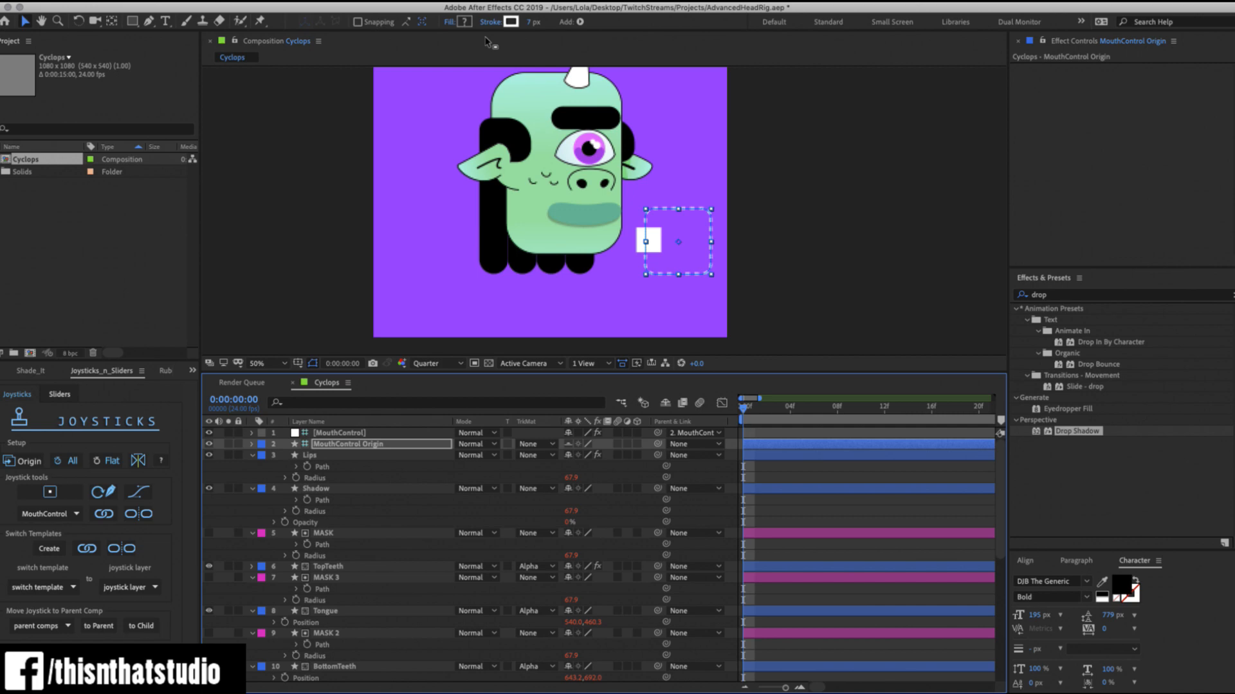
left_click(238, 444)
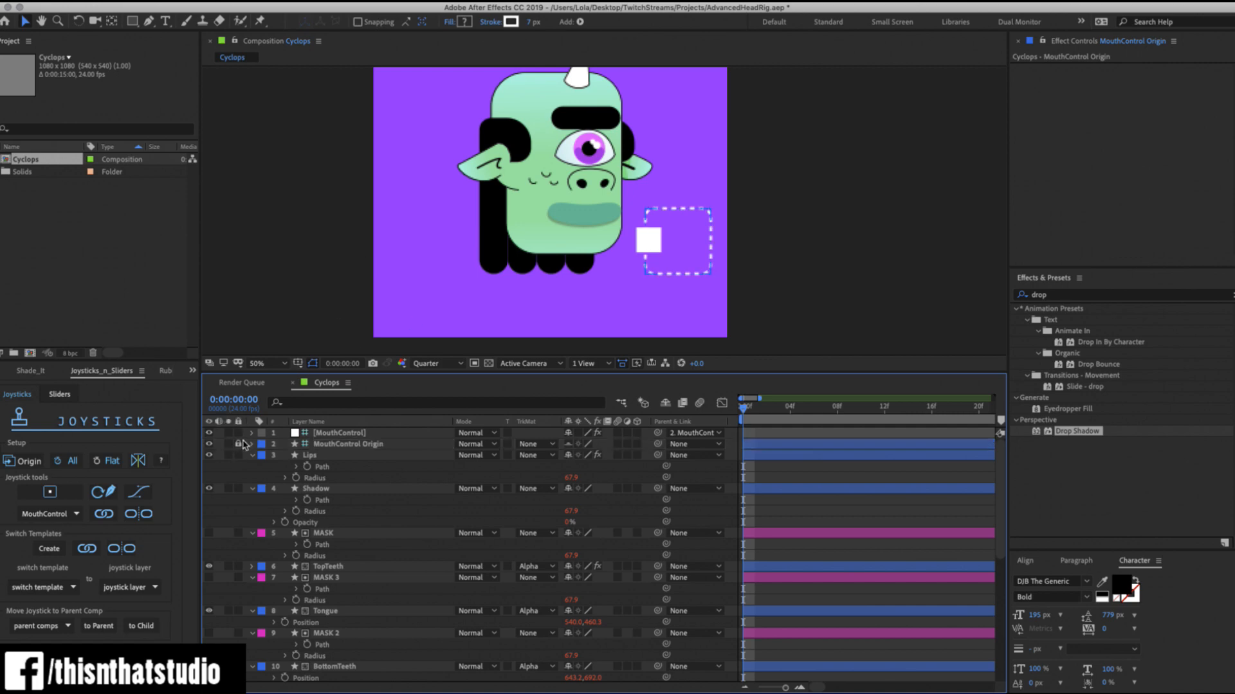
Hide the shy layers and try out the mouth shapes by moving the MouthControl joystick handle around its range.
left_click(665, 402)
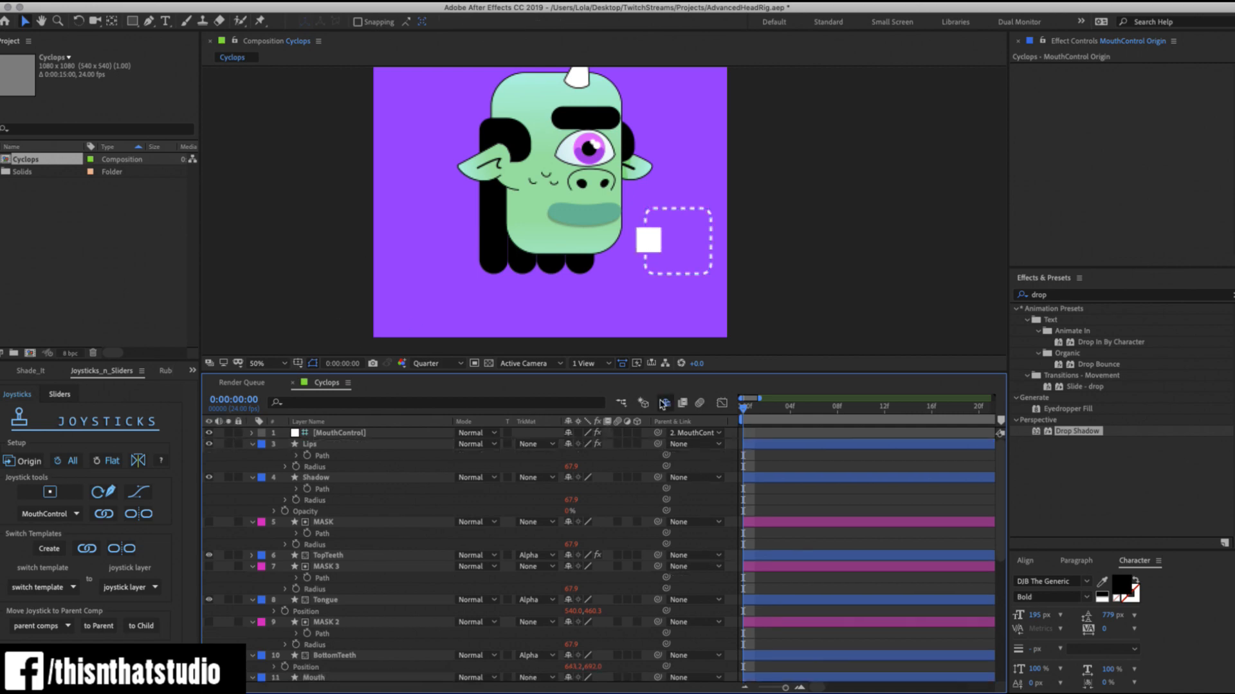
left_click(270, 364)
left_click(268, 379)
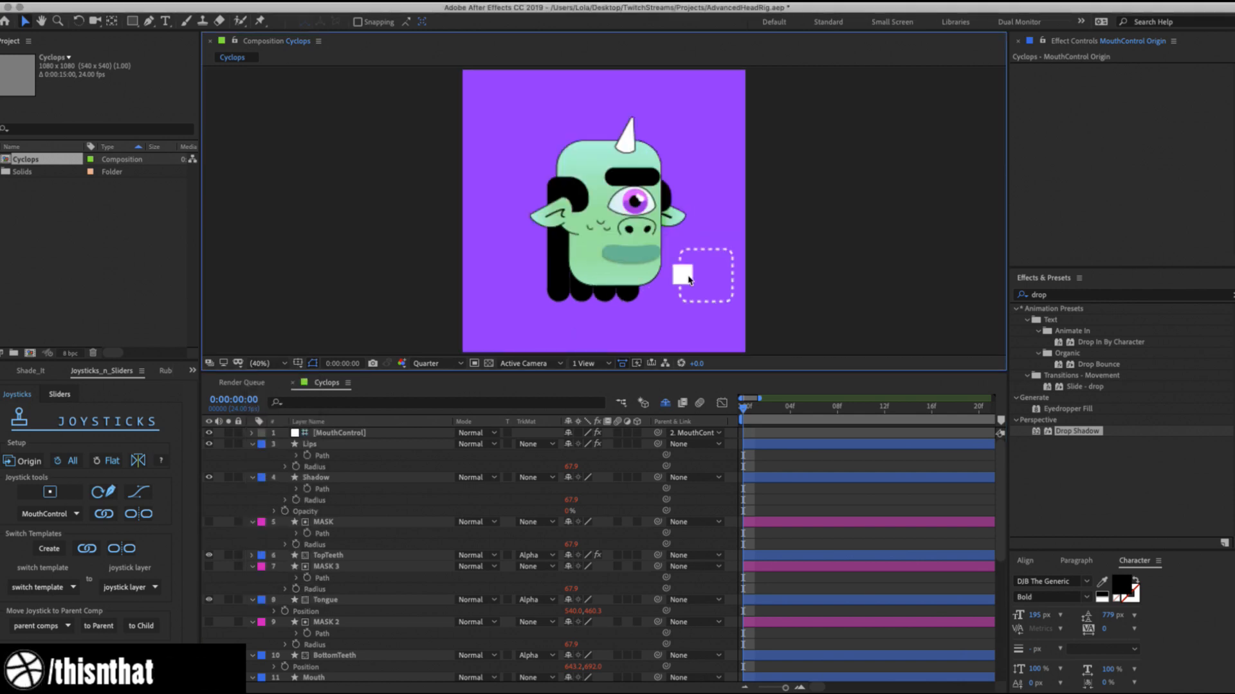
left_click(685, 274)
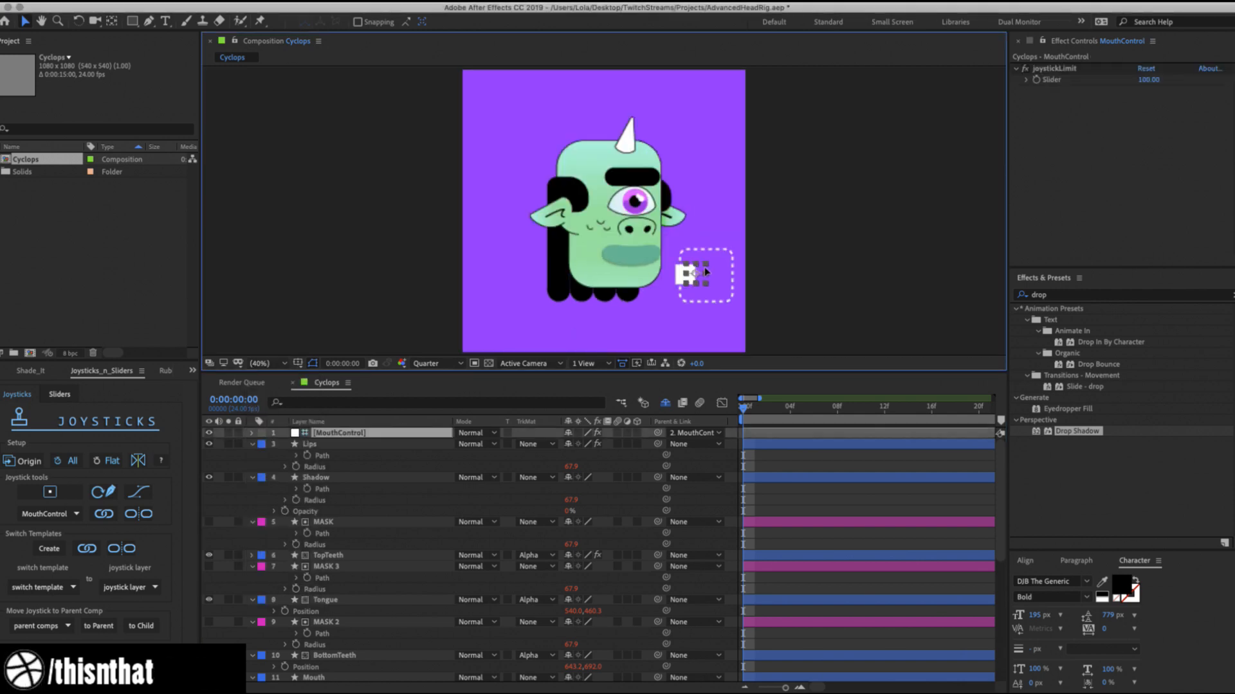
left_click_drag(704, 268, 708, 295)
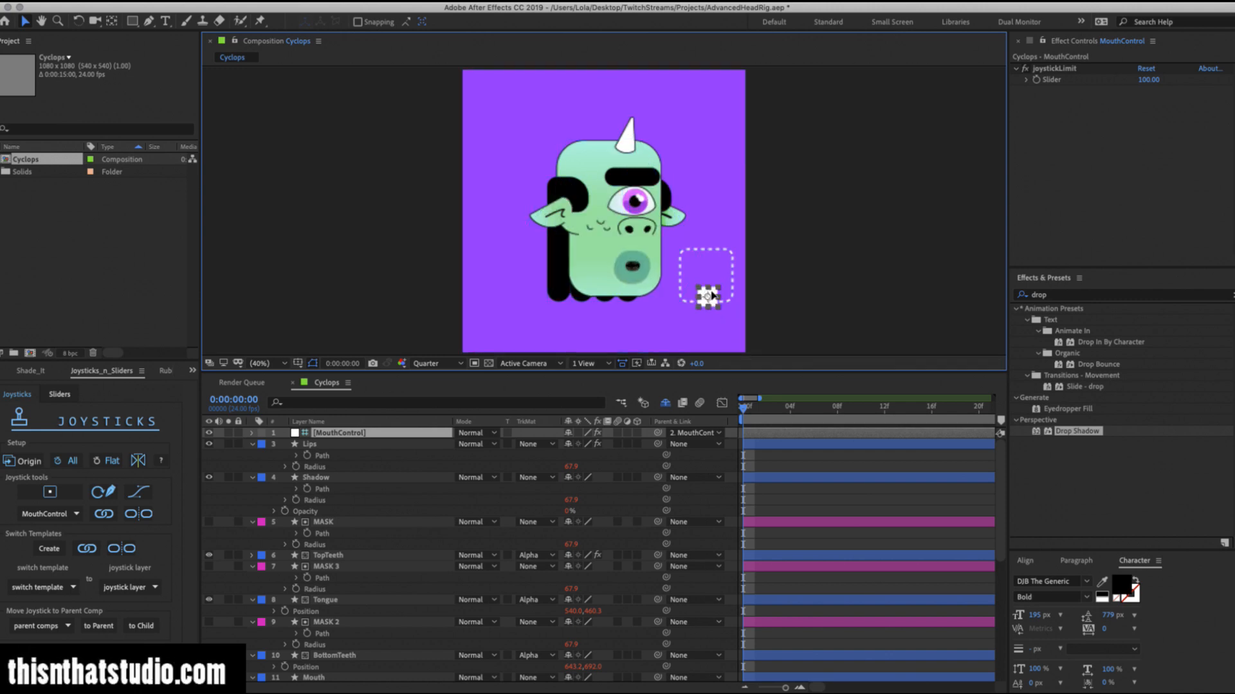
mouse_move(711, 252)
left_mouse_down()
mouse_move(694, 287)
mouse_move(731, 296)
mouse_move(730, 254)
mouse_move(710, 263)
left_mouse_up()
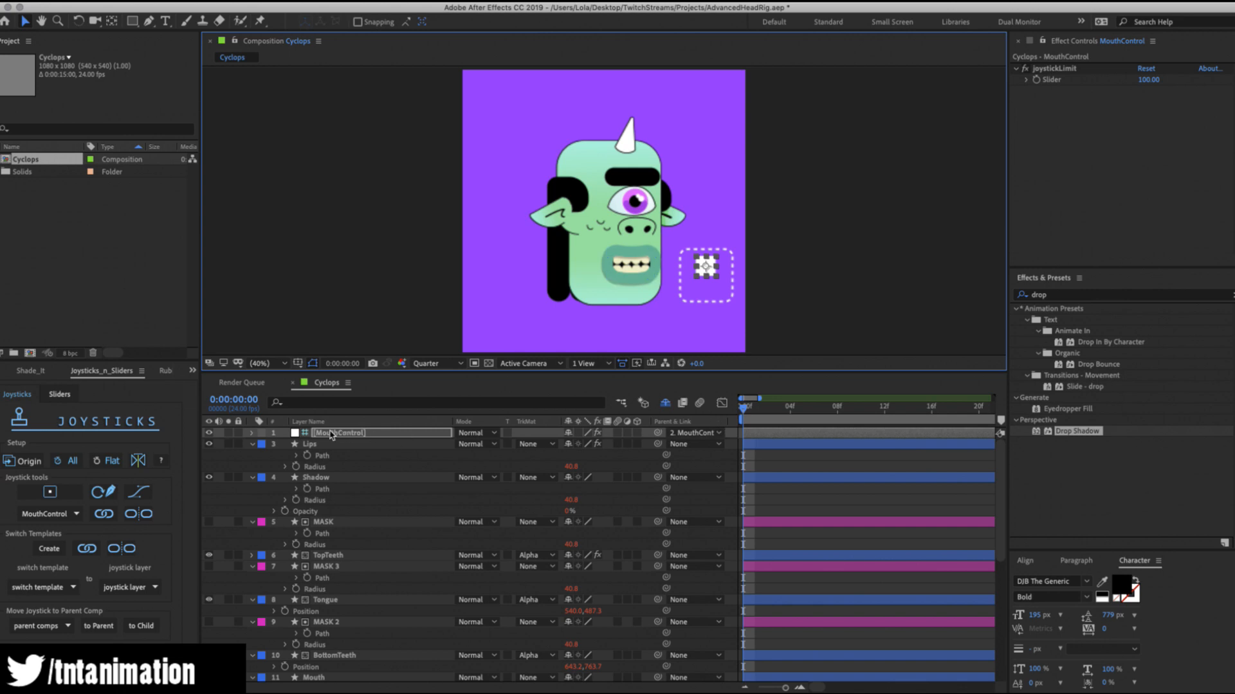
Collapse the expanded properties of all displayed layers and lock those layers.
key("super+a")
key("u")
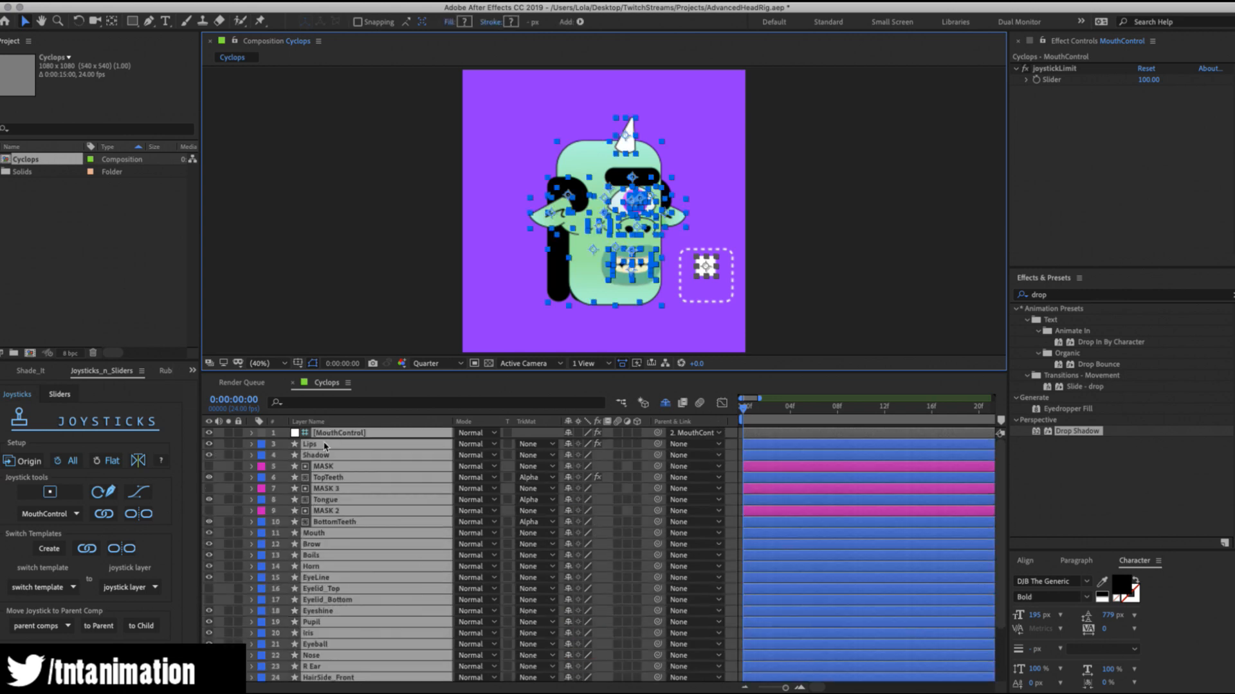
left_click(237, 435)
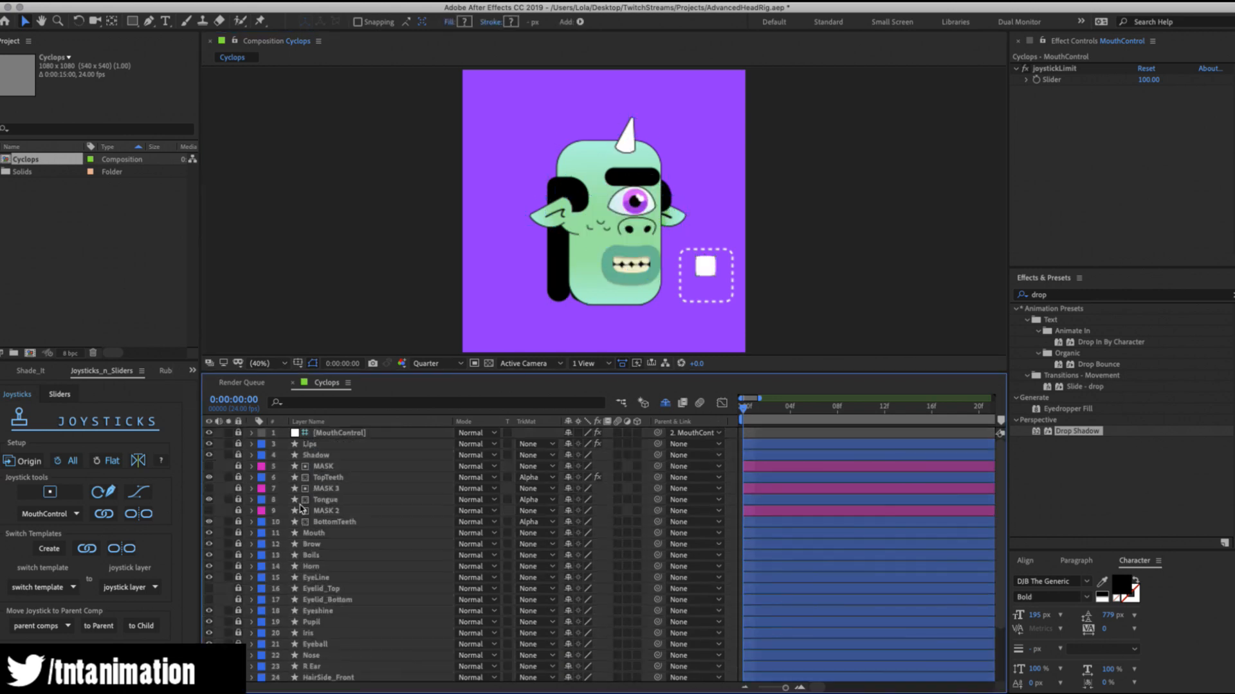
Make the Eyelid_Top and Eyelid_Bottom layers visible, then unlock and solo the layers from EyeLine through Pupil.
scroll(325, 575, "down", 1)
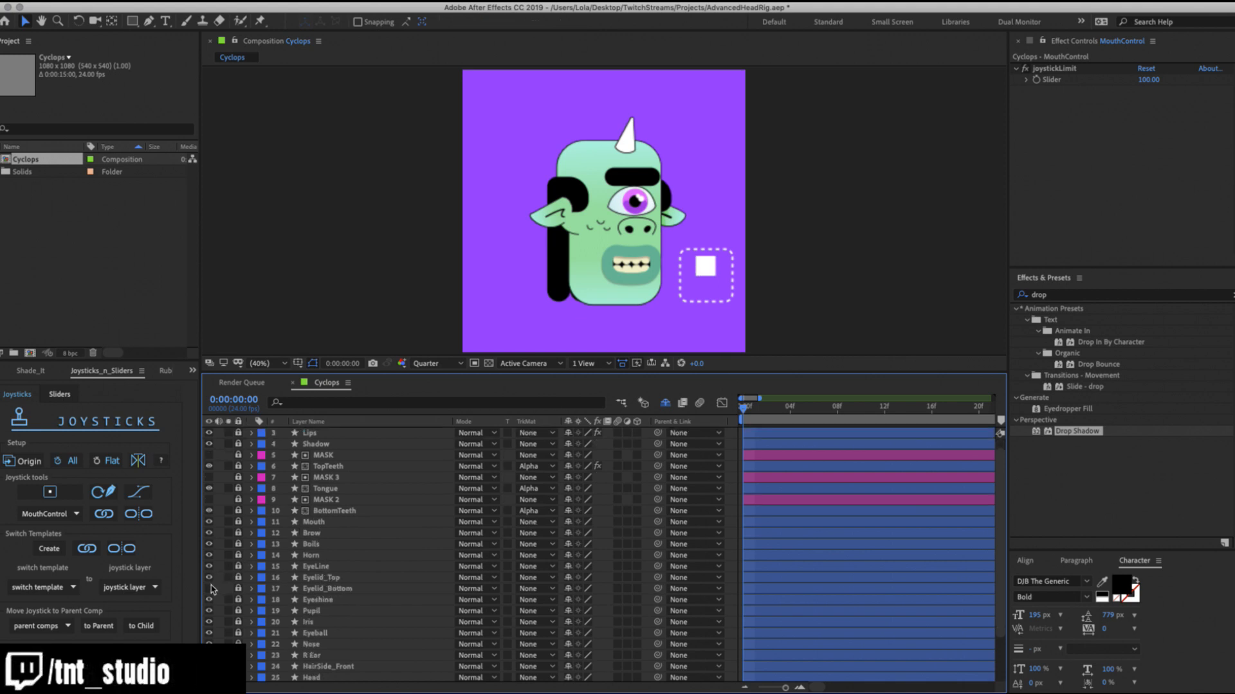
mouse_move(238, 567)
left_mouse_down()
mouse_move(230, 608)
mouse_move(235, 569)
left_mouse_up()
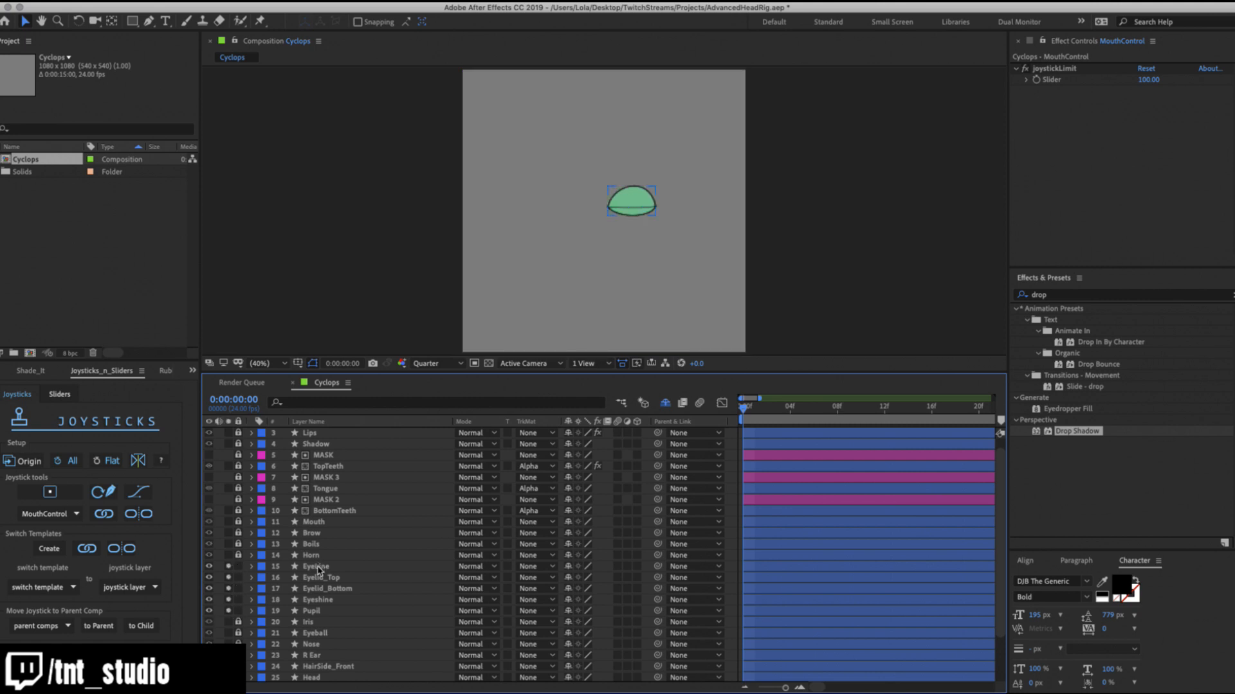
Select the EyeLine layer and set the composition's preview resolution to Half.
key("z")
left_click(656, 224)
left_click(594, 195)
key("v")
left_click(577, 194)
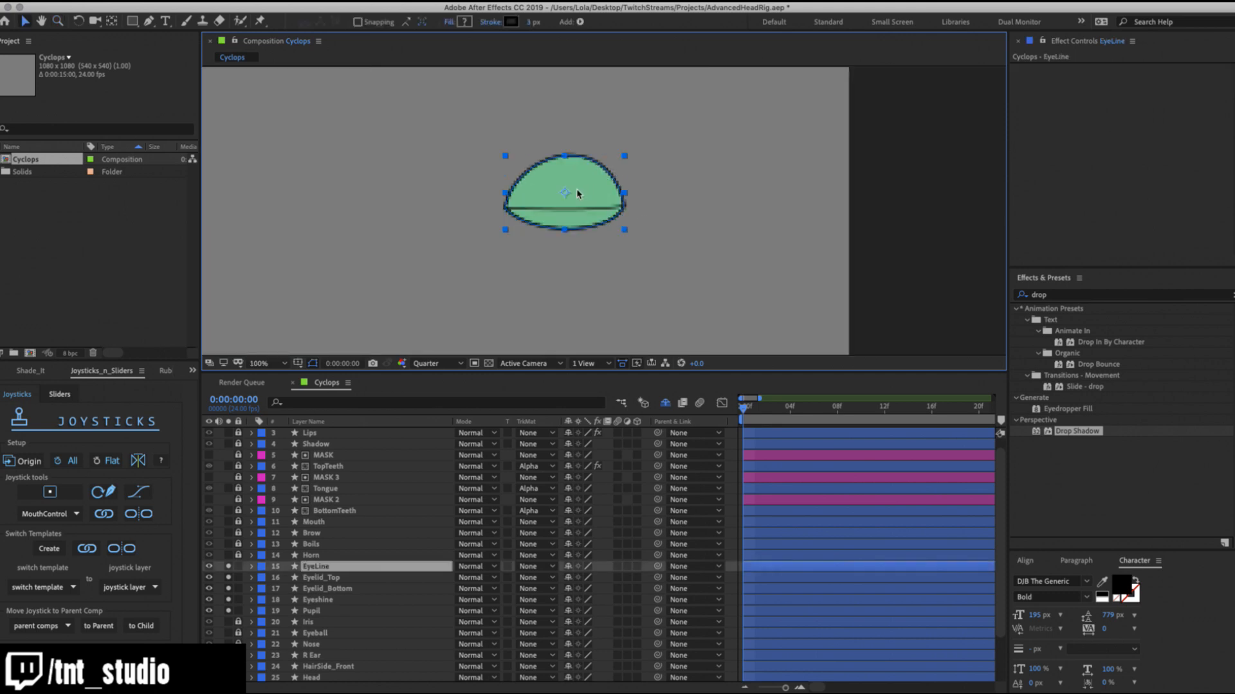
left_click(444, 363)
left_click(443, 398)
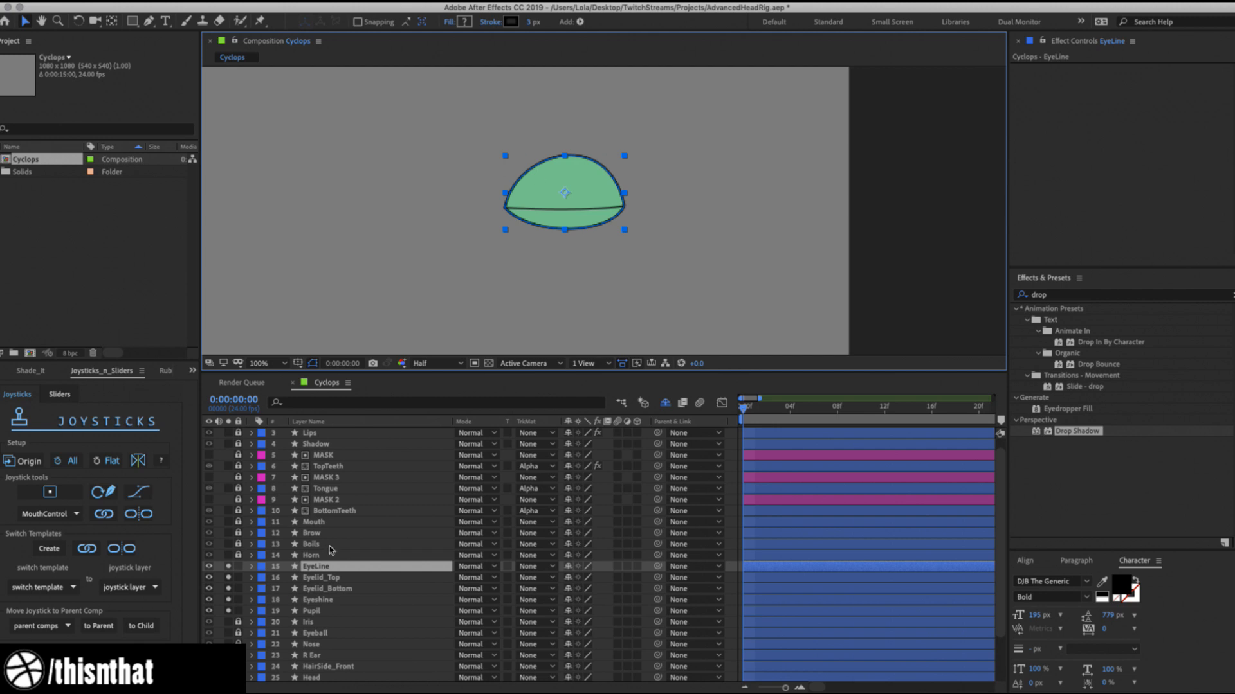
Turn off solo for EyeLine and Eyelid_Top, and solo and unlock the Iris and Eyeball layers.
left_click(320, 578)
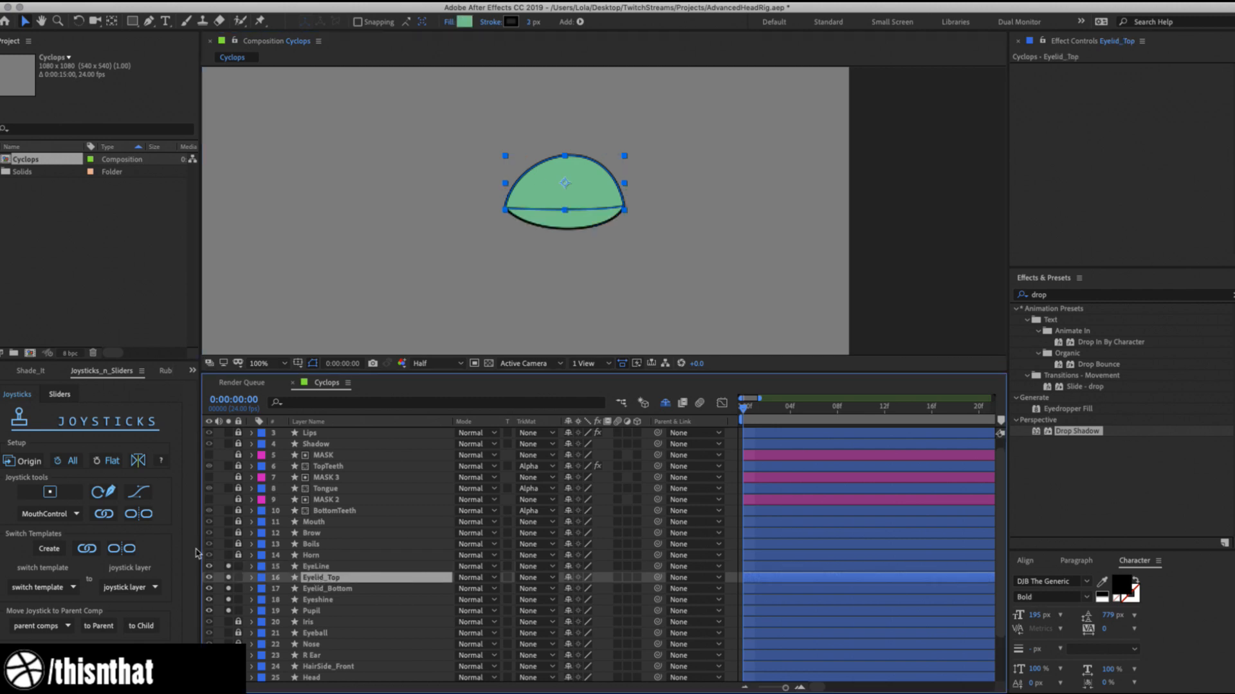
left_click(228, 567)
left_click(228, 578)
left_click(316, 610)
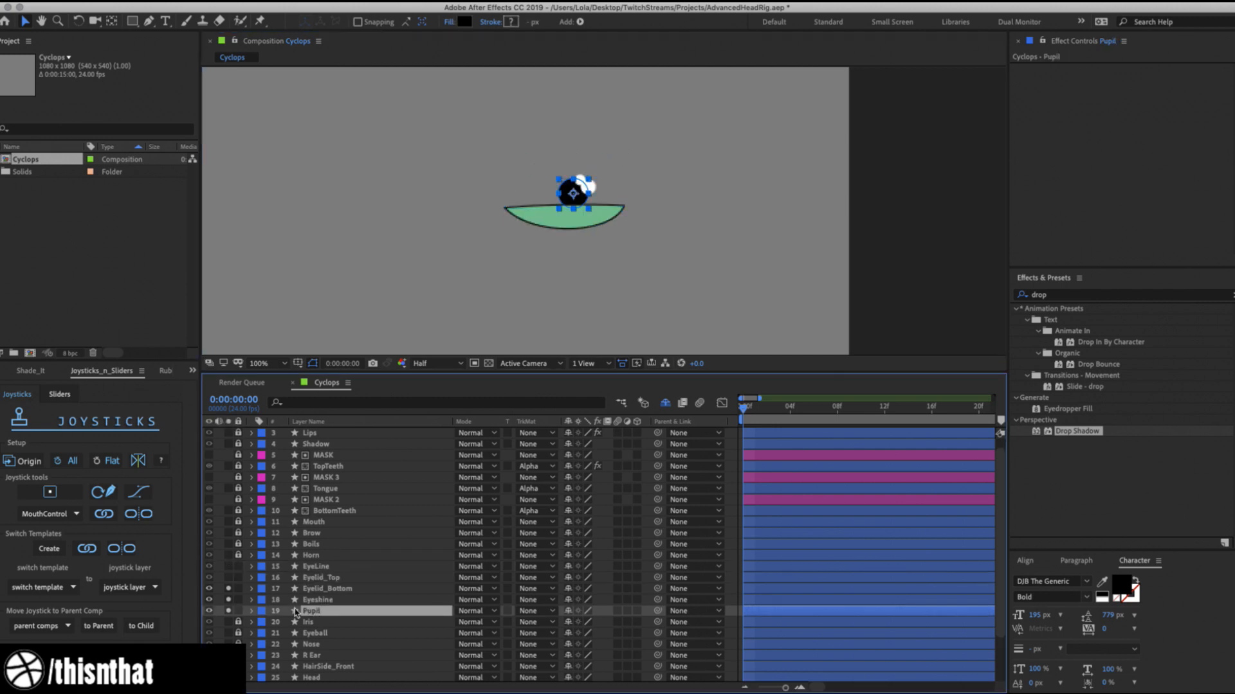
left_click(228, 622)
left_click(228, 633)
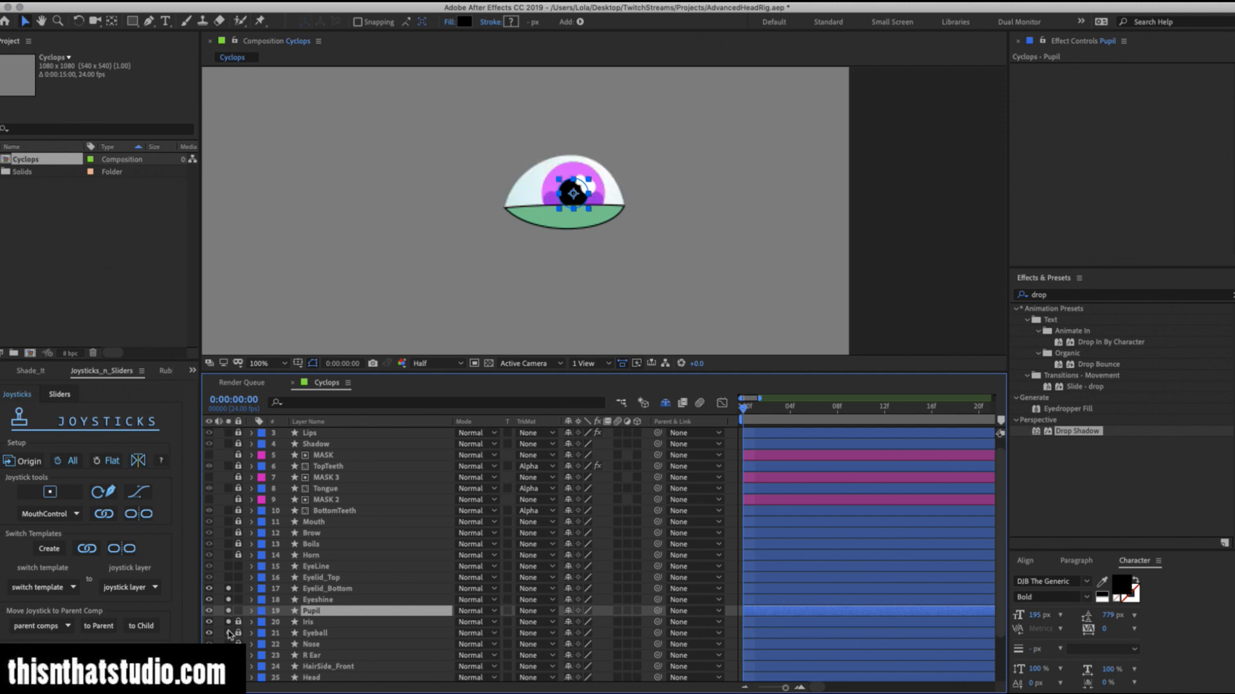
left_click(238, 633)
left_click(238, 623)
Assign the Yellow label to all eye layers from EyeLine through Eyeball and deselect them.
left_click(316, 567)
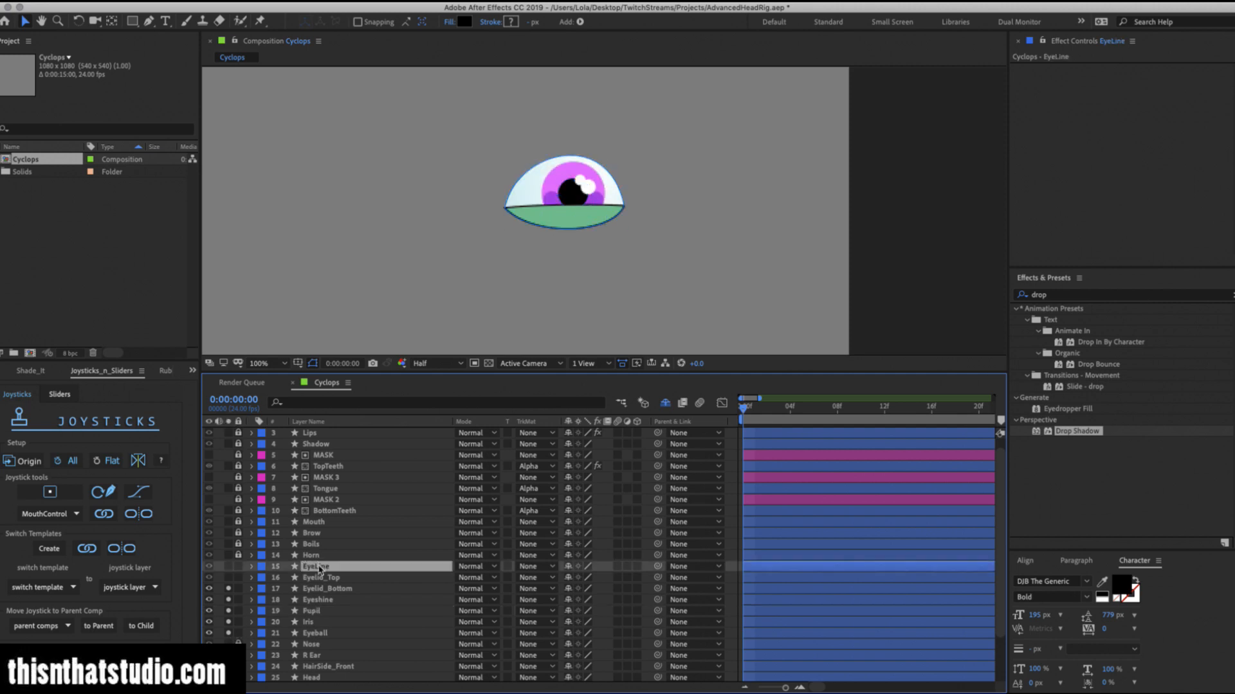
left_click(276, 634, "shift")
left_click(262, 634)
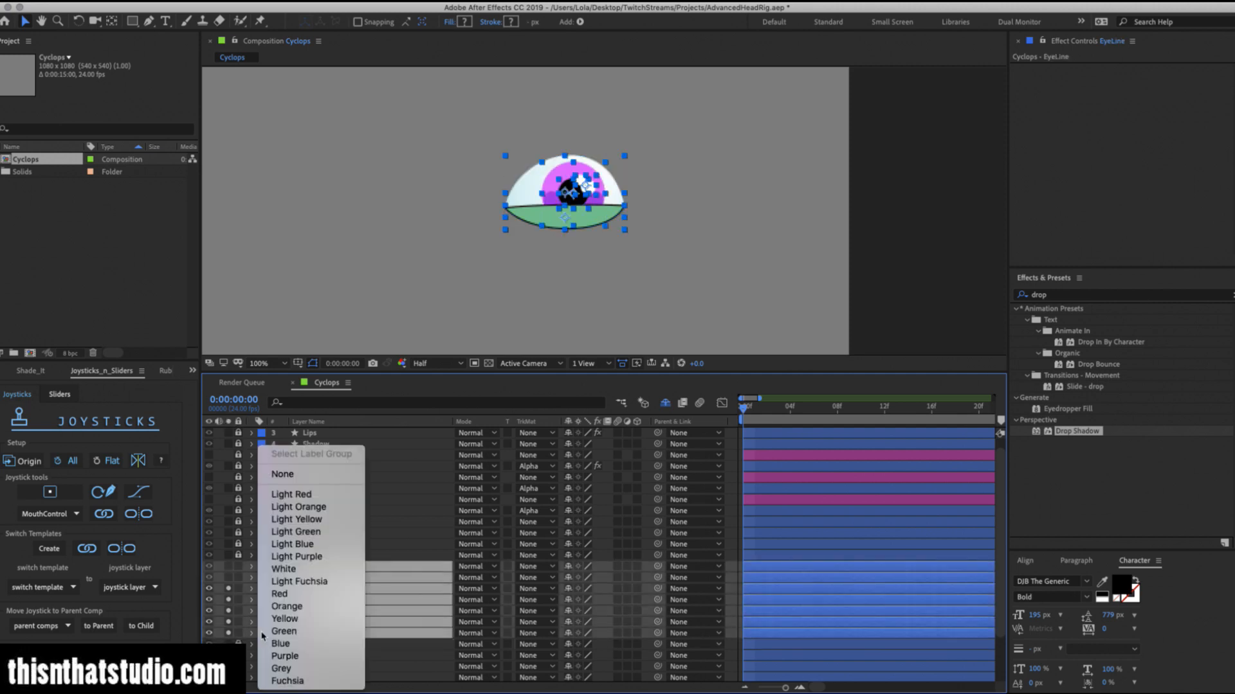
left_click(283, 618)
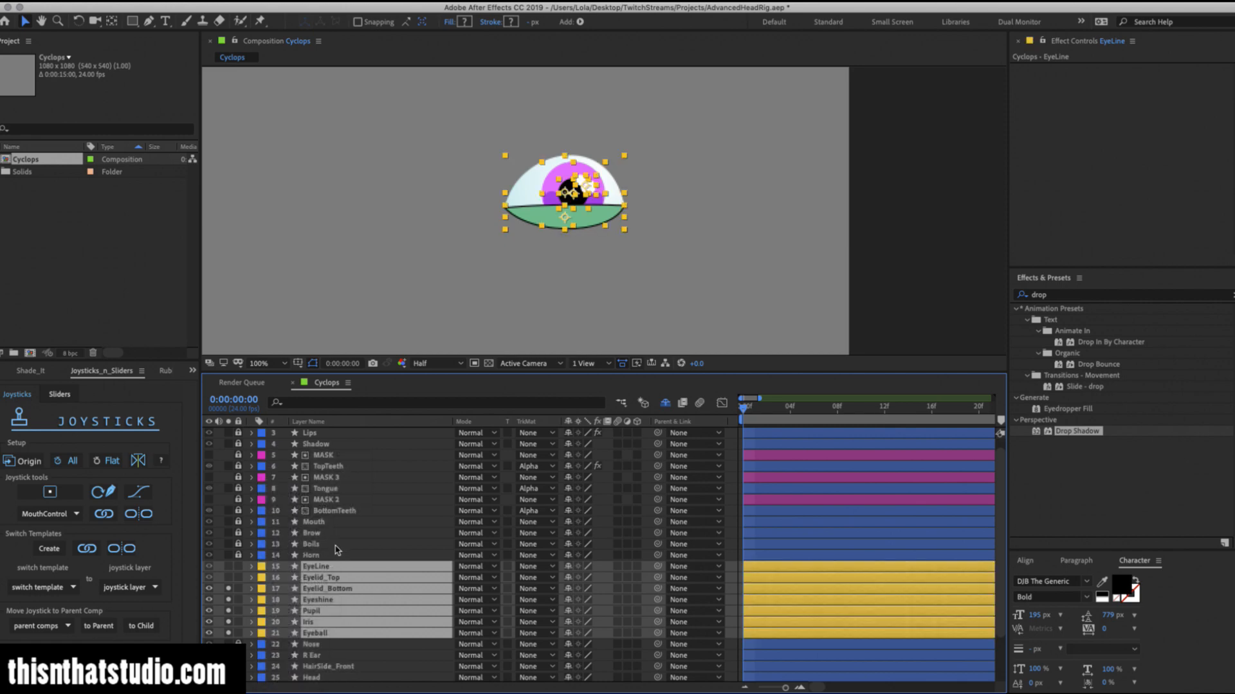
key("ctrl+shift+a")
Duplicate the Eyeball layer, rename the copy MASK, and give it the Fuchsia label.
left_click(315, 634)
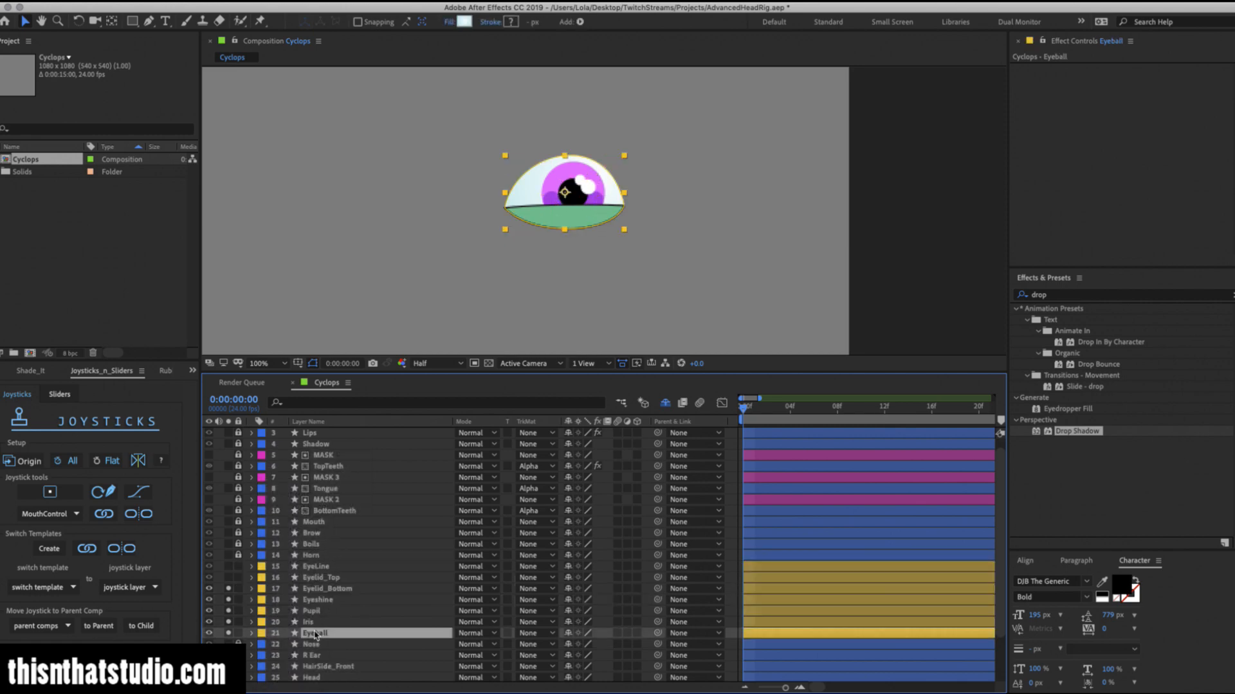
key("ctrl+d")
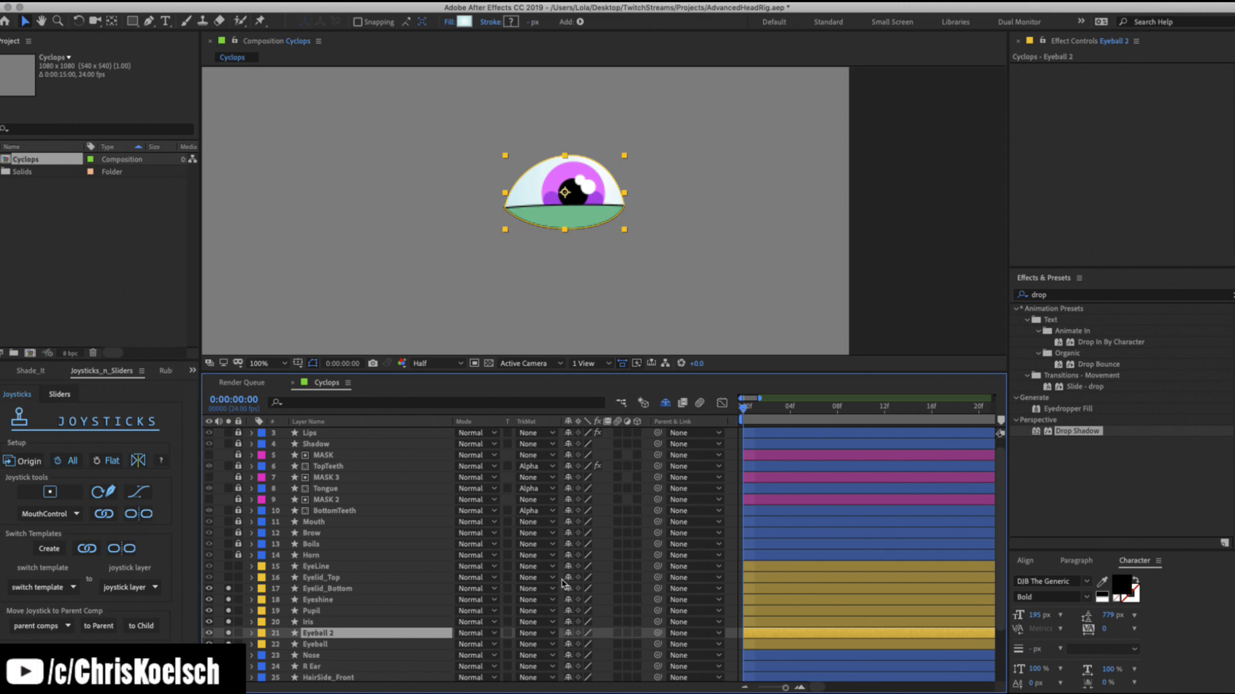
key("Return")
type("MASK")
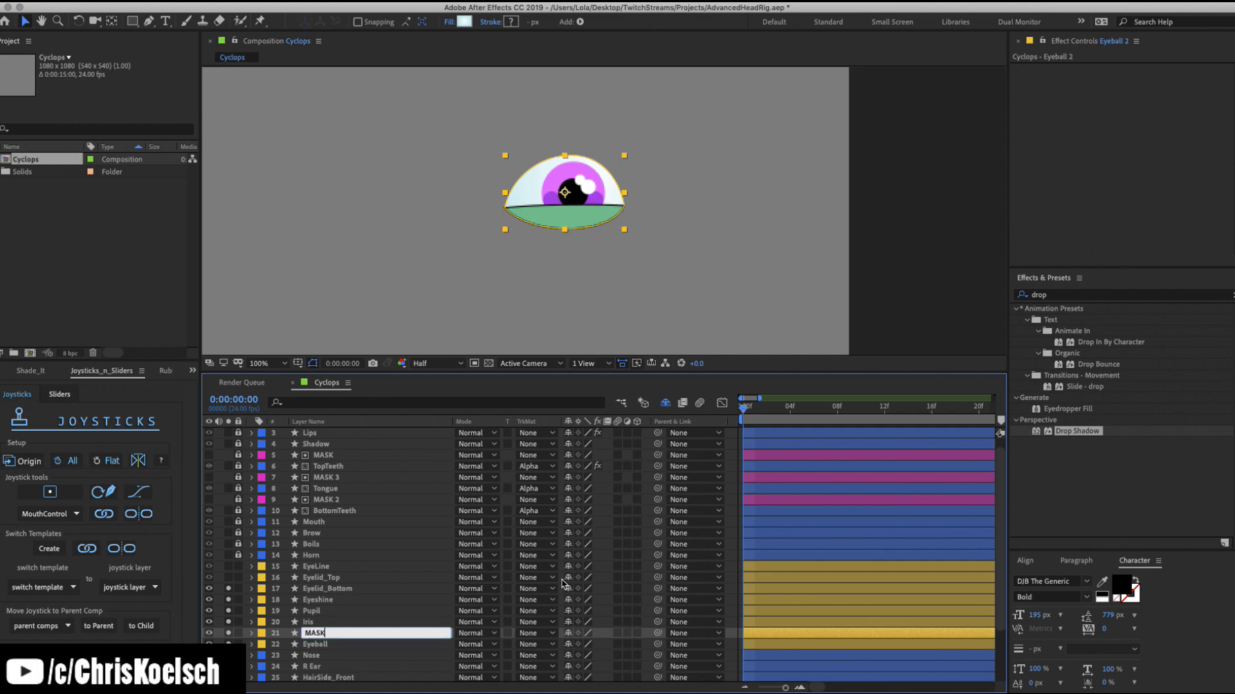
key("Return")
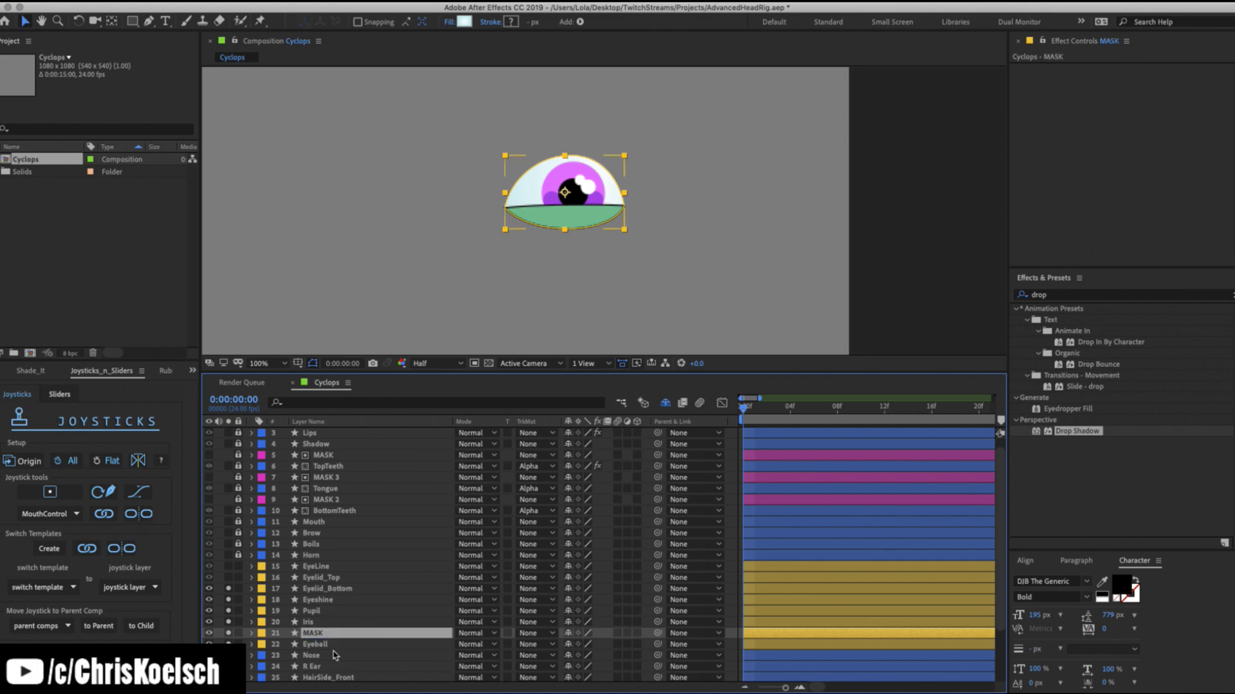
left_click(262, 633)
left_click(299, 681)
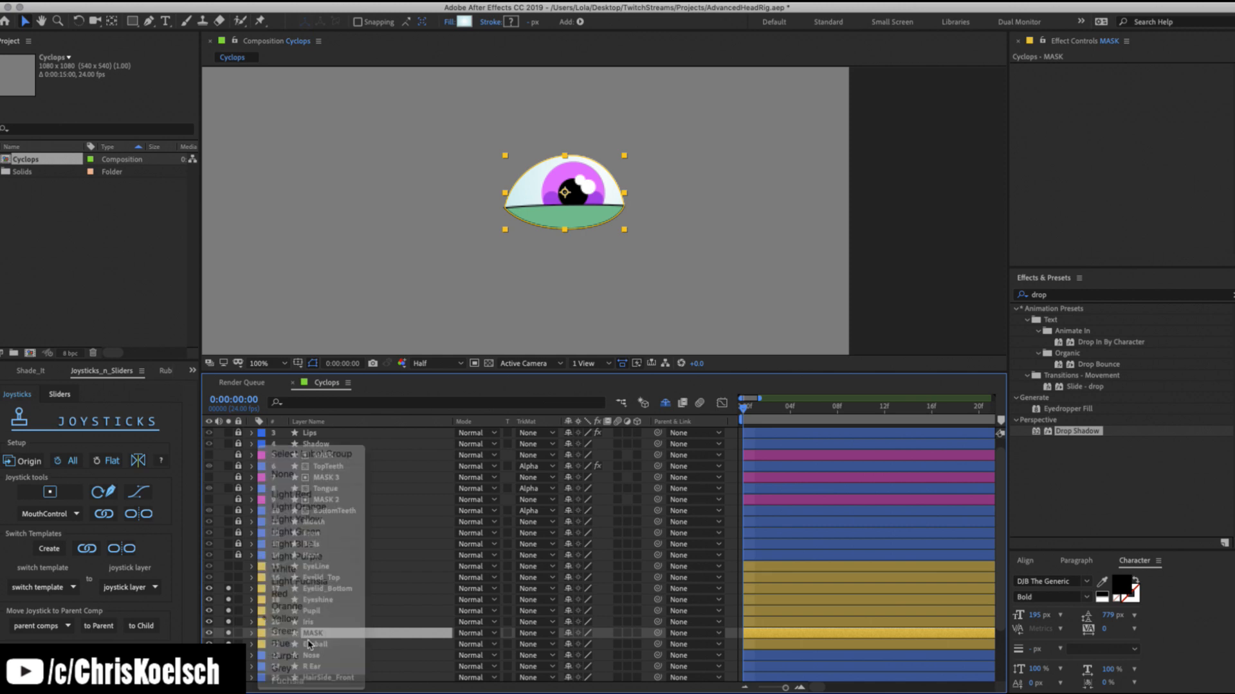
Place MASK directly above Iris and duplicate it twice, with one copy above Pupil and one above Eyeshine.
left_click_drag(308, 634, 326, 600)
key("super+d")
key("super+d")
Parent all eye layers from EyeLine through Iris, including the masks, to the Eyeball layer.
left_click(323, 567)
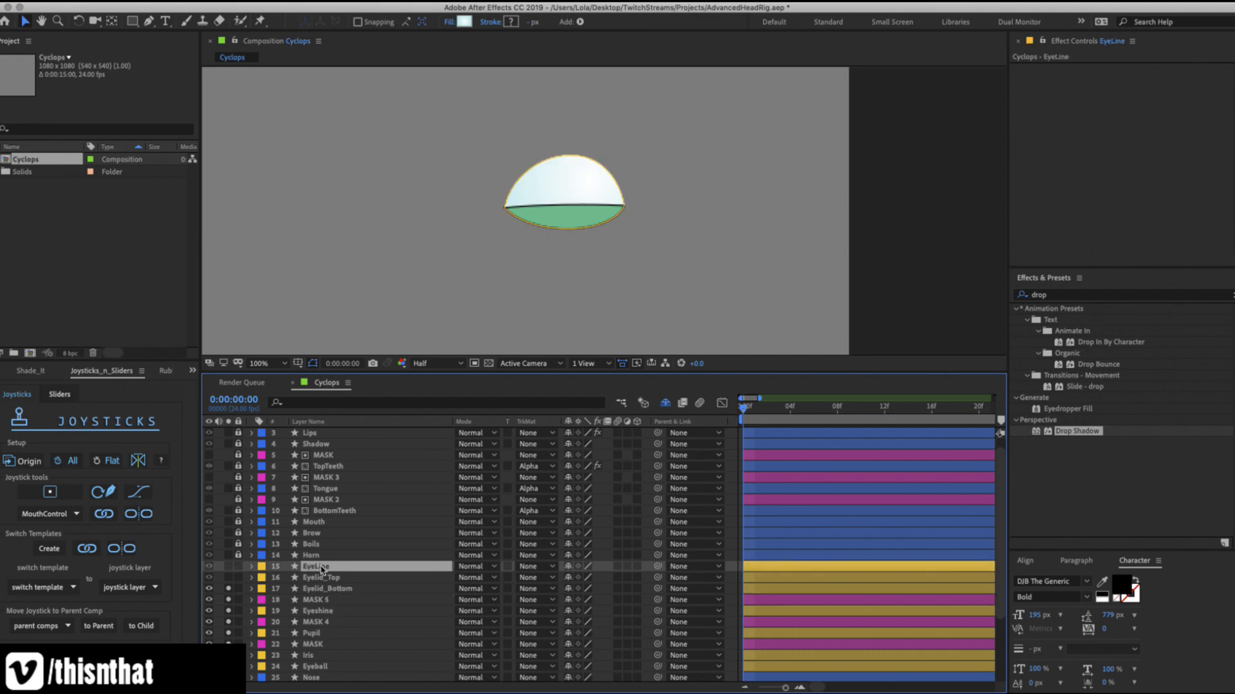
left_click(324, 657, "shift")
left_click_drag(657, 655, 331, 670)
left_click(317, 669)
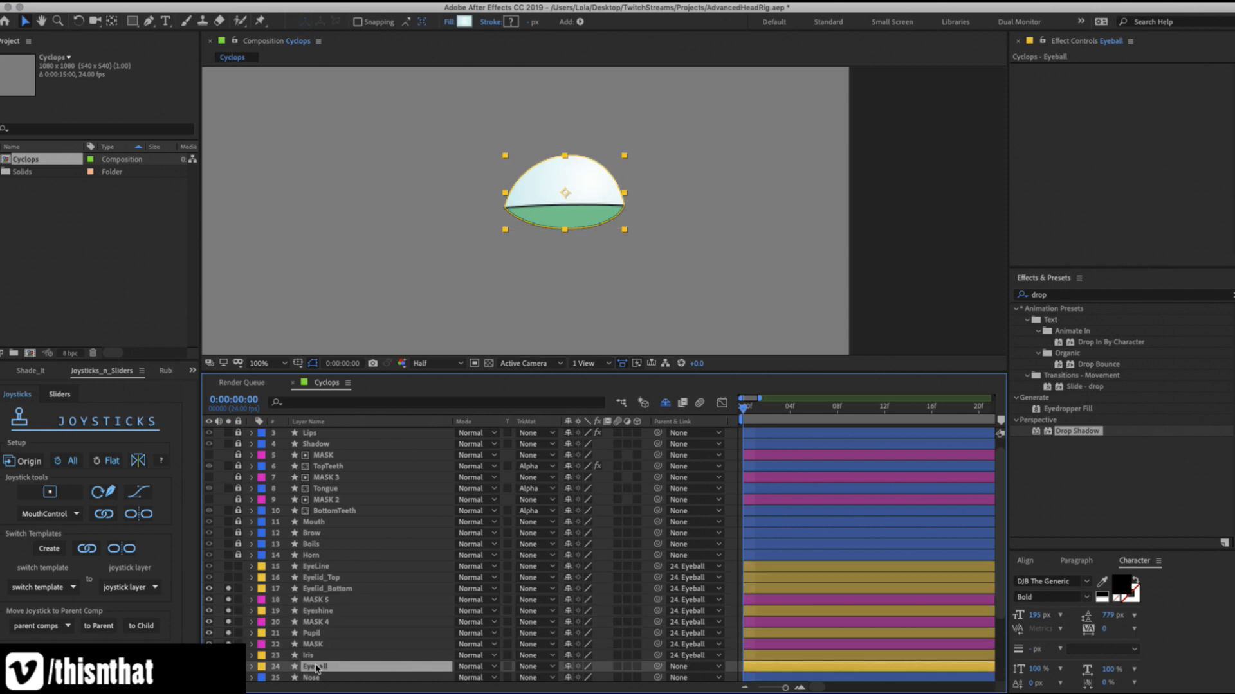
Set the track matte of the Iris, Pupil and Eyeshine layers to Alpha, using the mask above each.
left_click(318, 656)
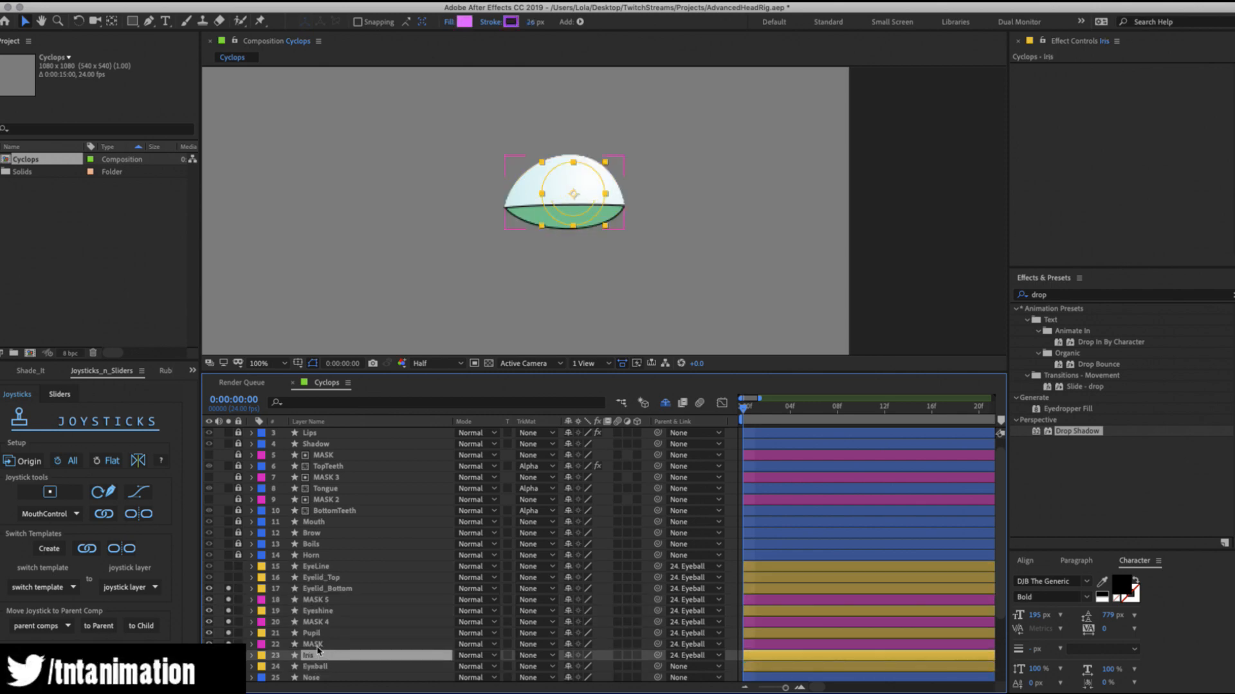
left_click(314, 633, "super")
left_click(322, 612, "super")
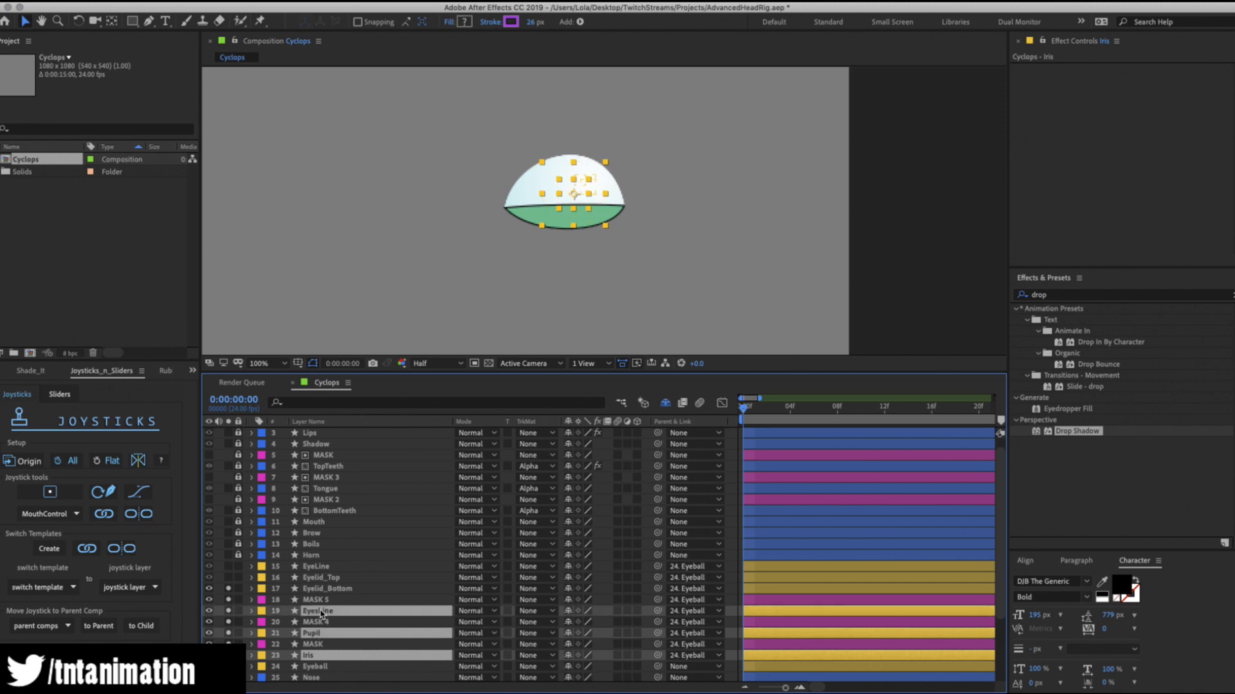
left_click(529, 612)
left_click(532, 643)
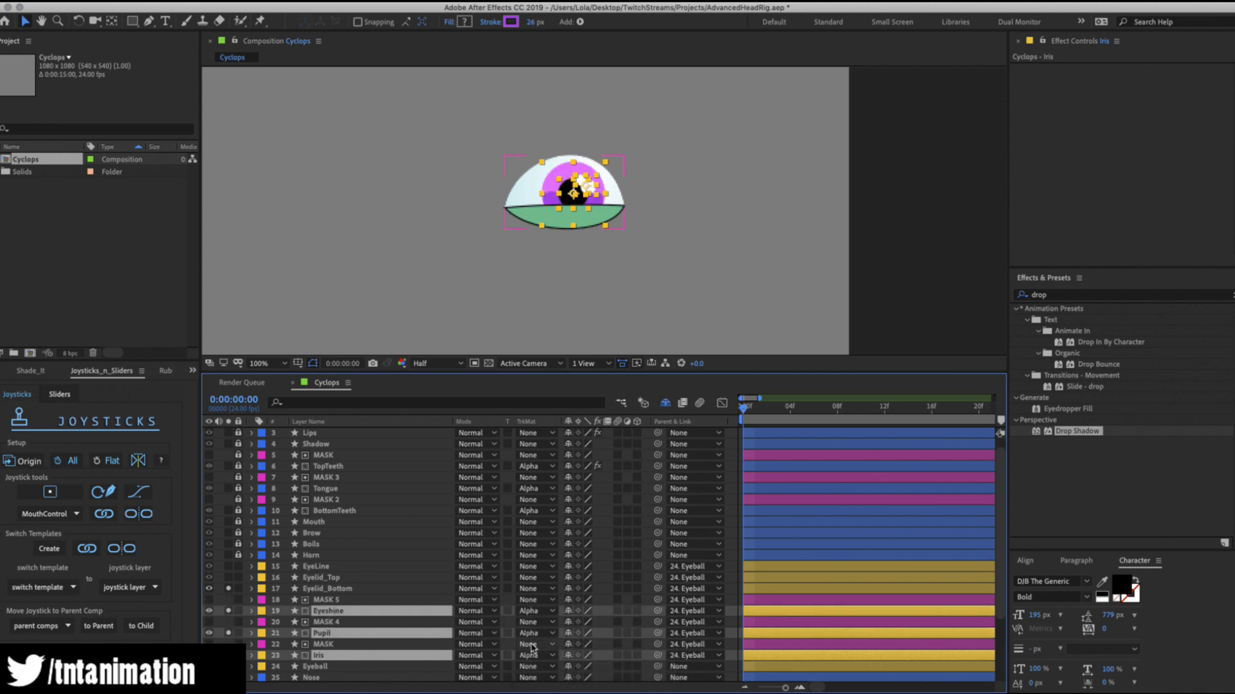
Parent the Eyeshine and Pupil layers to the Iris layer.
left_click(339, 589)
left_click(335, 611)
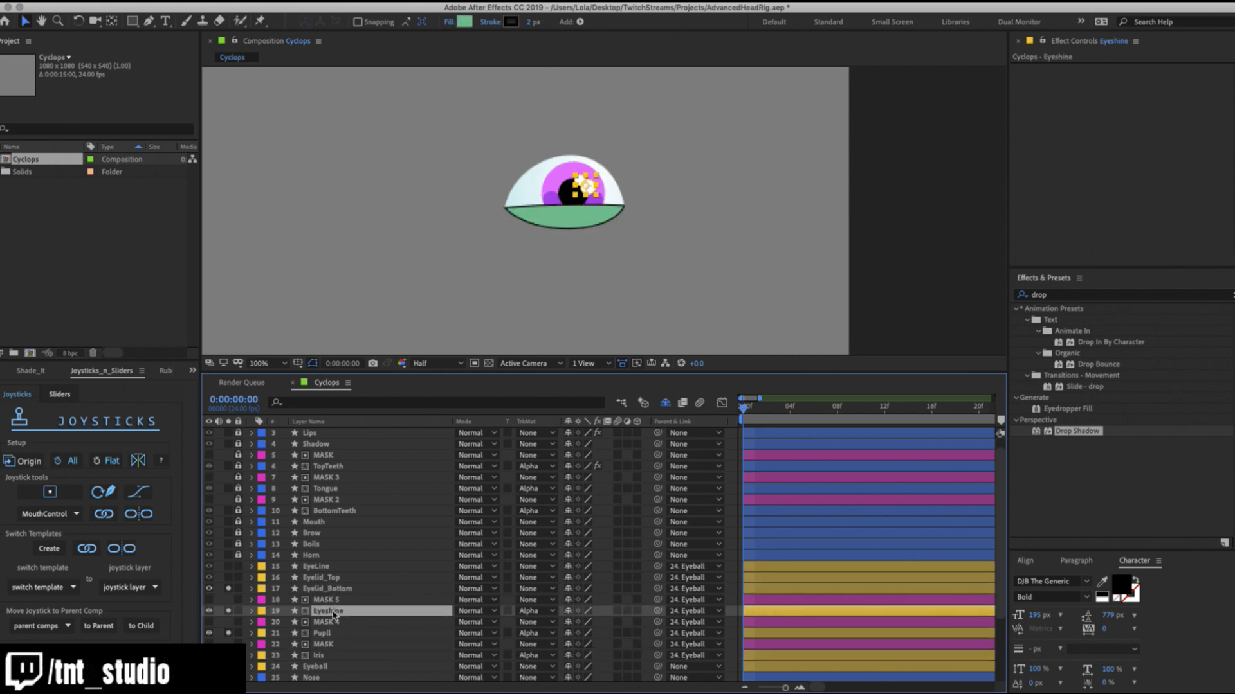
left_click(333, 634, "super")
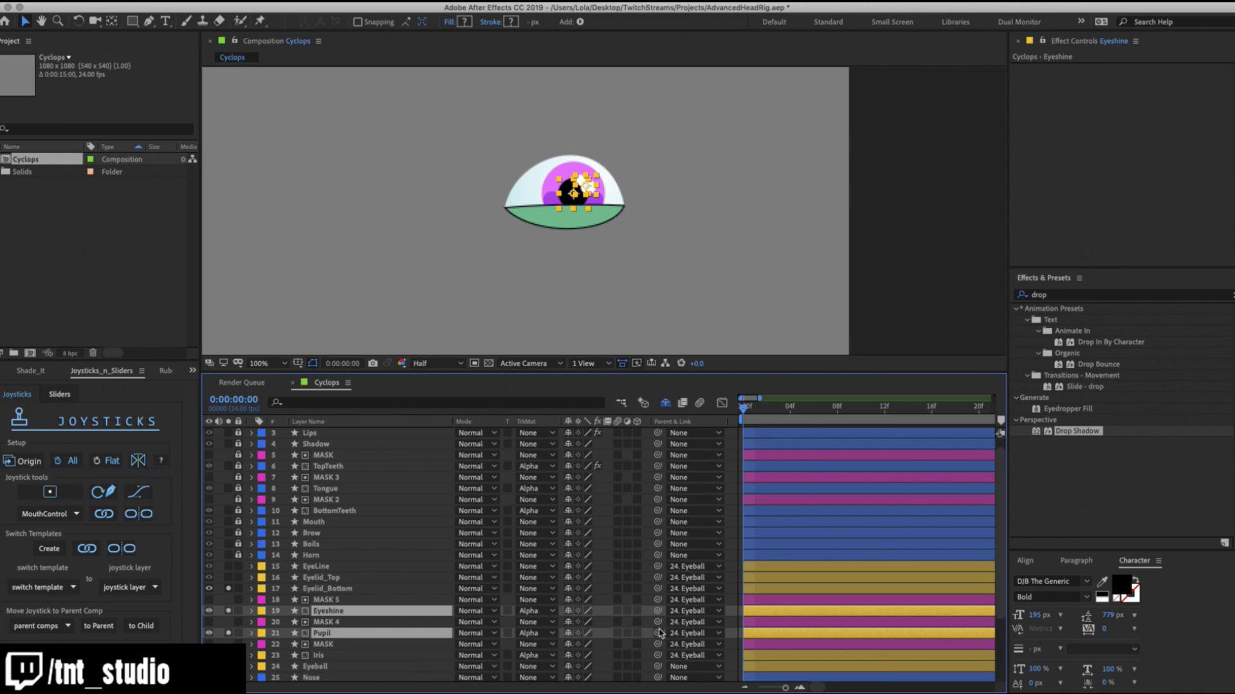
left_click_drag(656, 633, 334, 656)
Try moving the Pupil layer in the eye, and undo both the move and the parenting to Iris.
left_click(334, 589)
left_click(325, 633)
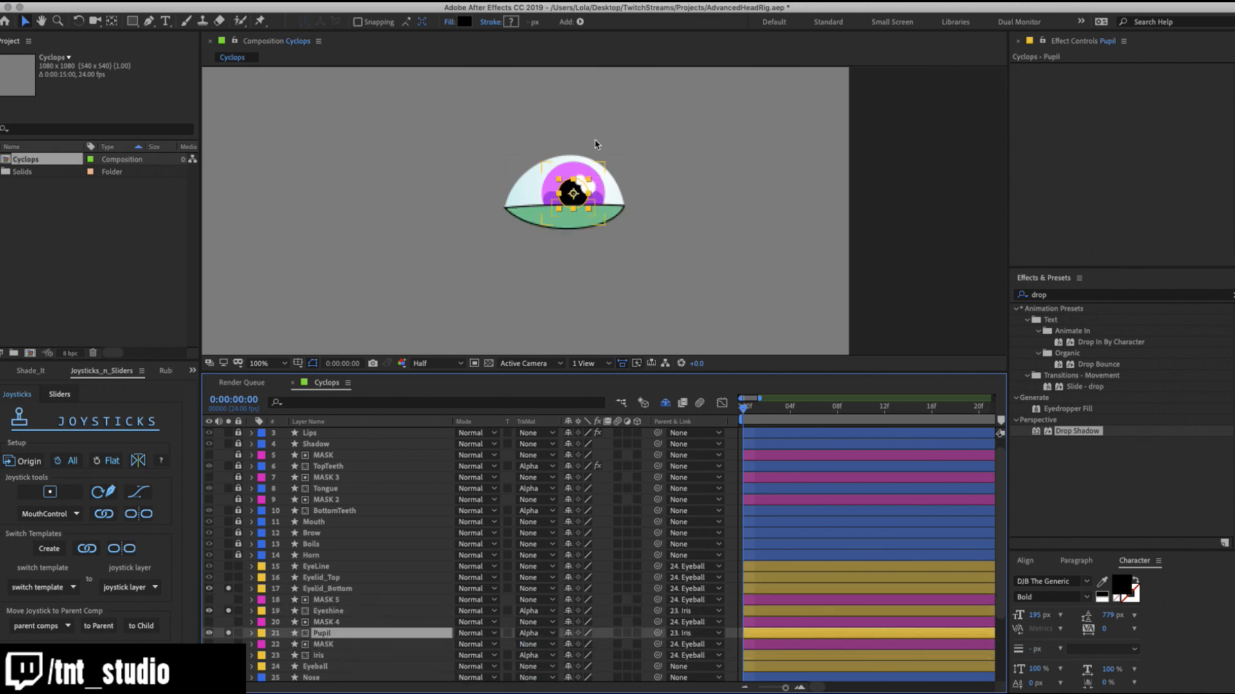
mouse_move(593, 185)
left_mouse_down()
mouse_move(609, 166)
mouse_move(593, 183)
mouse_move(608, 164)
mouse_move(592, 174)
left_mouse_up()
key("super+z")
key("super+z")
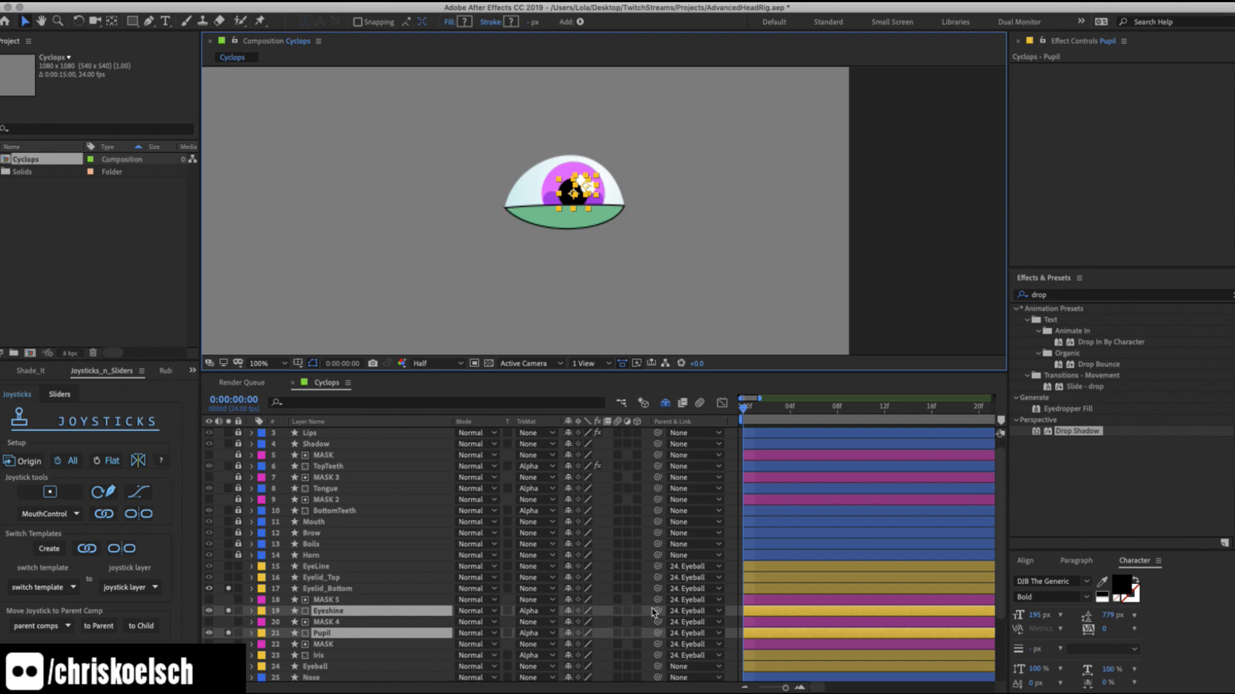
Parent the selected Eyeshine and Pupil layers to Iris again, test the link by moving Iris, and undo that move.
left_click_drag(653, 612, 318, 656)
left_click(319, 656)
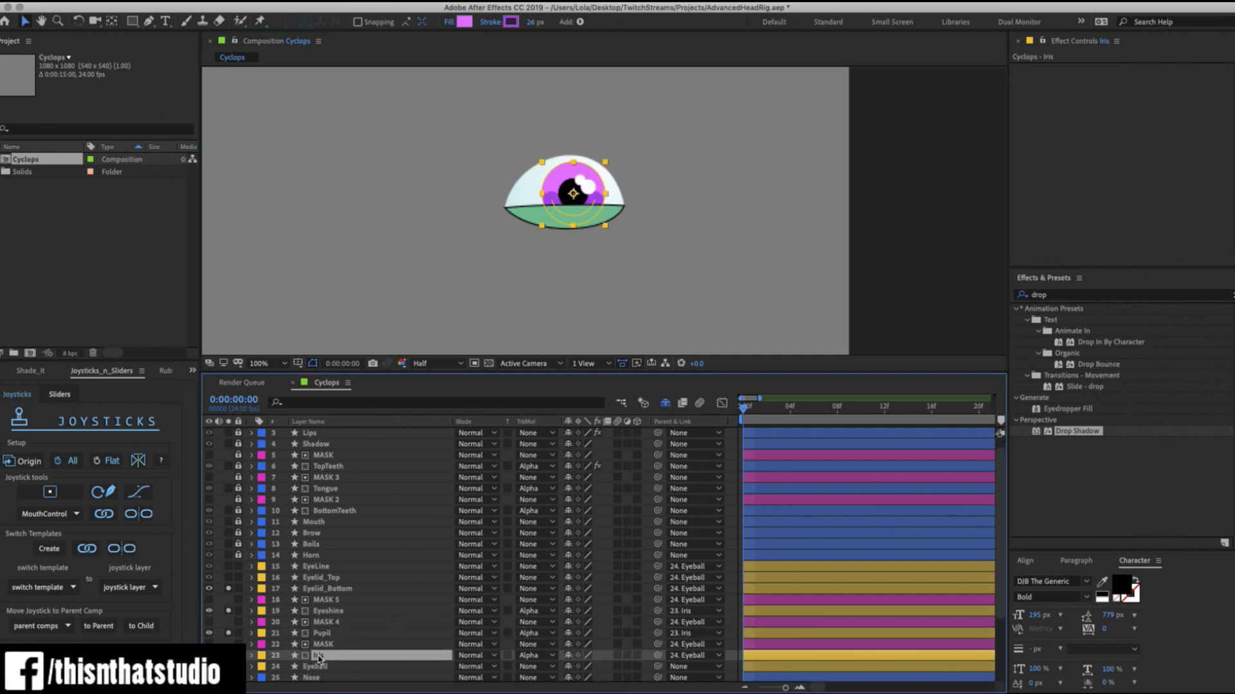
left_click(324, 636)
left_click(326, 656)
left_click_drag(581, 186, 618, 174)
key("super+z")
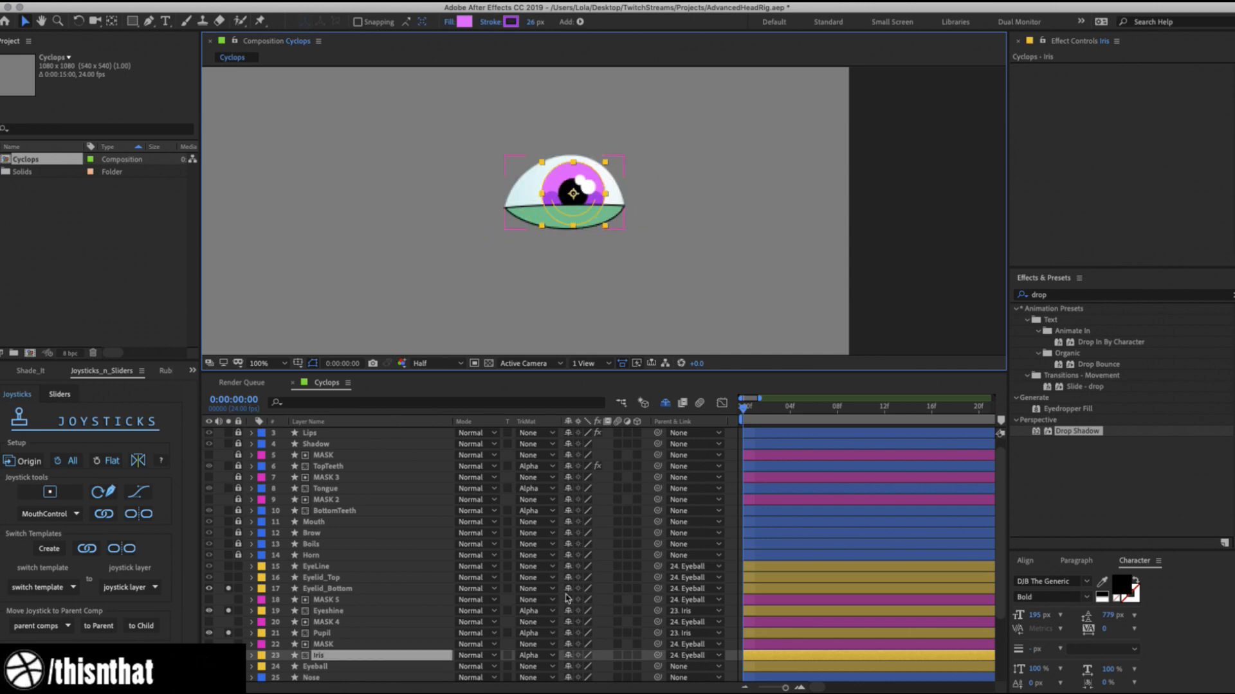
Keyframe the Iris layer's Position on frames 0 to 4: centred at 110, -38, far right, far left, up and down.
left_click_drag(759, 395, 754, 395)
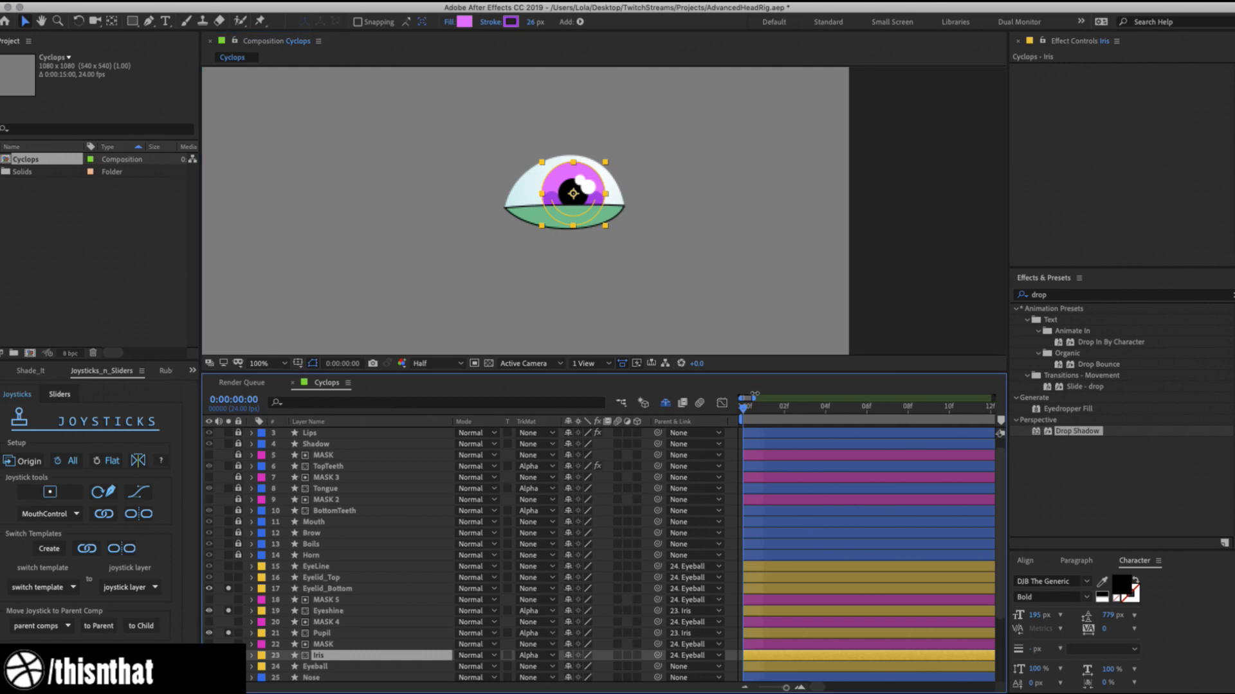
key("p")
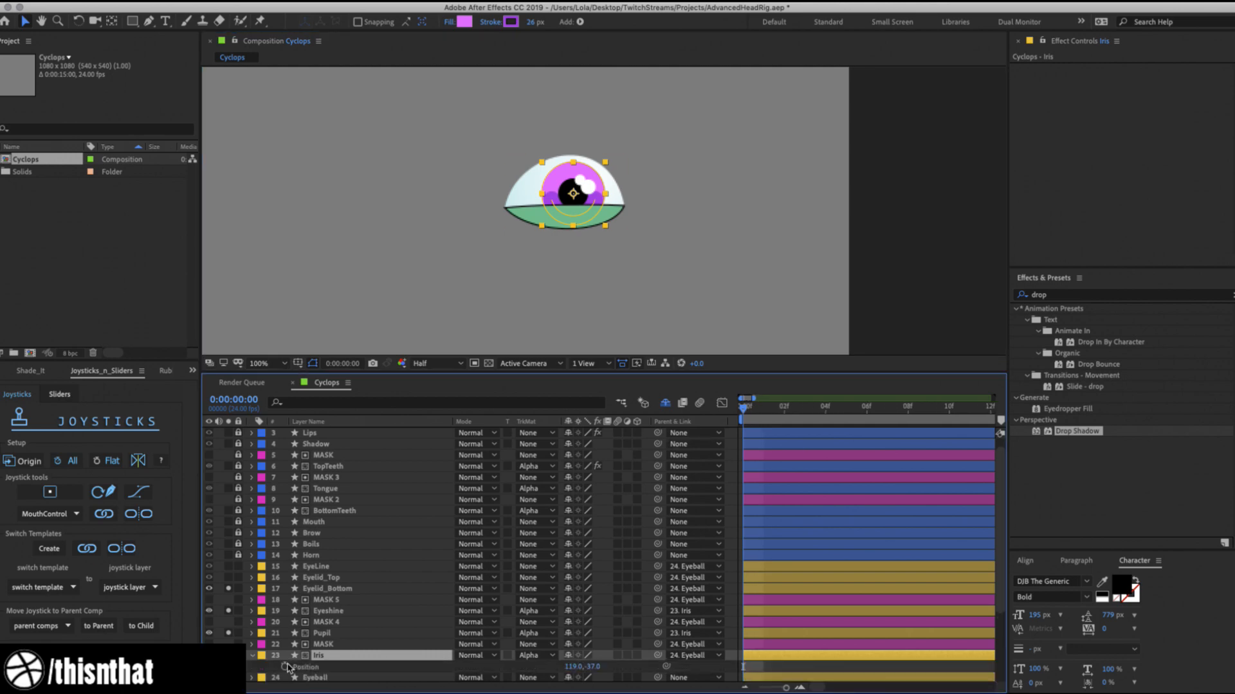
left_click(287, 668)
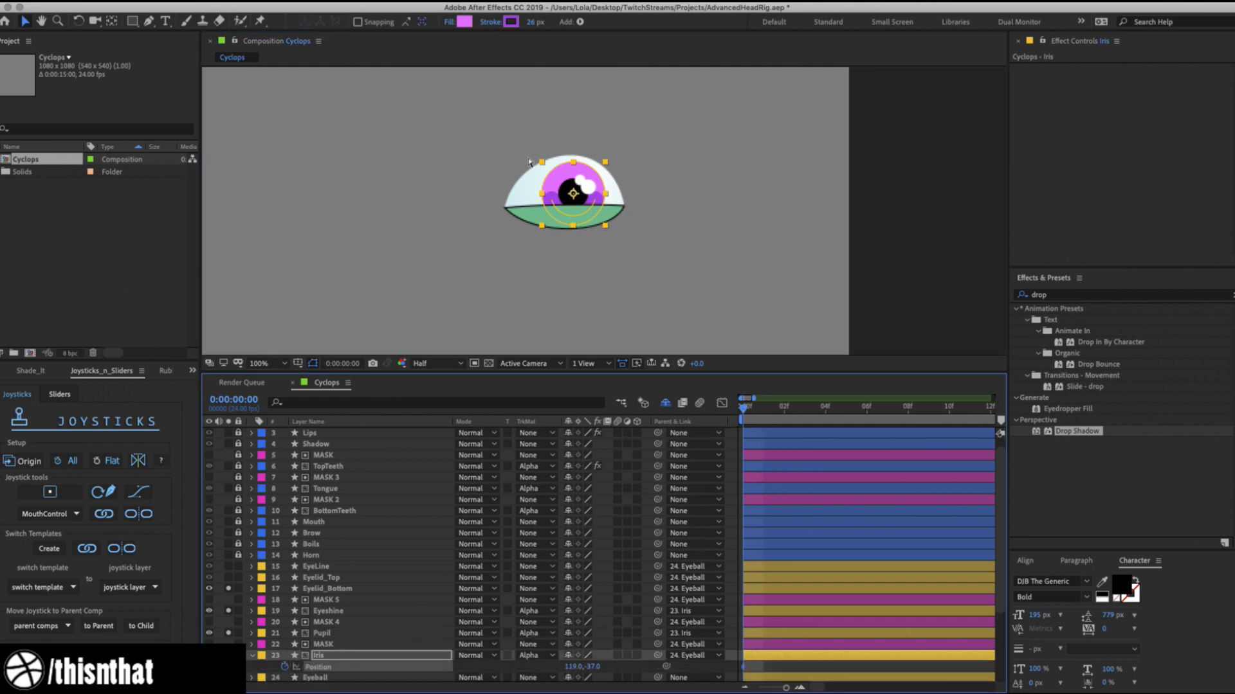
left_click_drag(575, 191, 568, 160)
key("Page_Down")
key("Page_Down")
key("Page_Down")
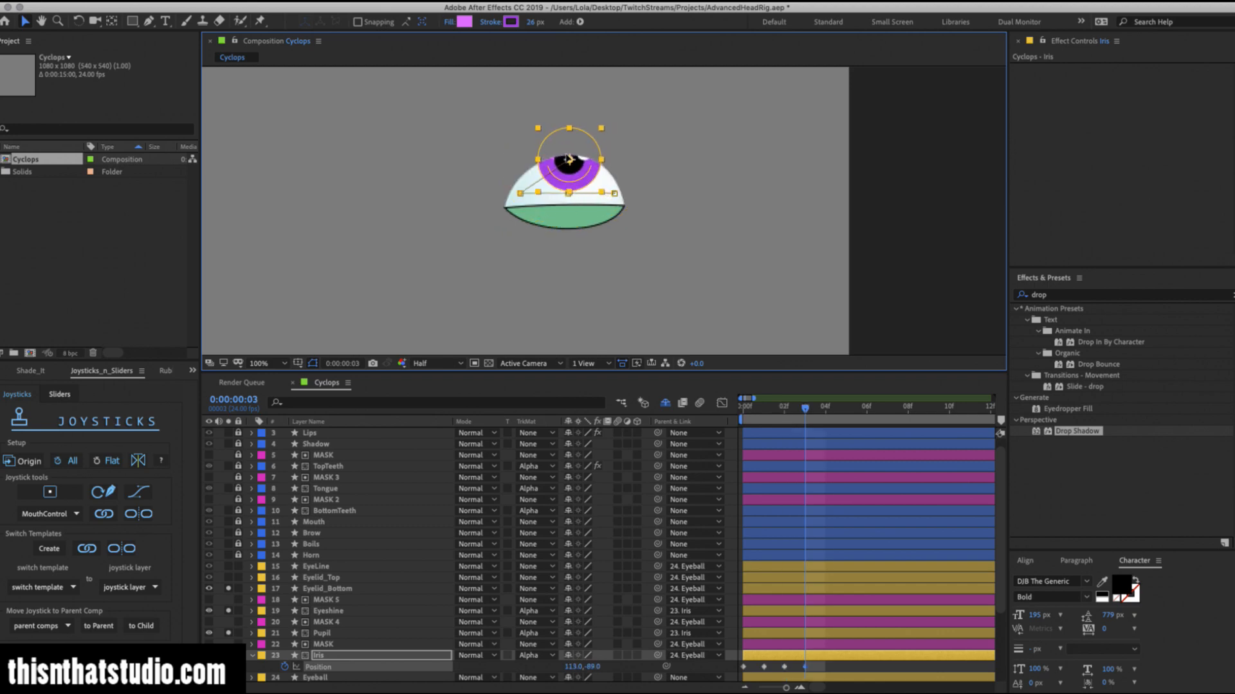
left_click_drag(573, 154, 574, 214)
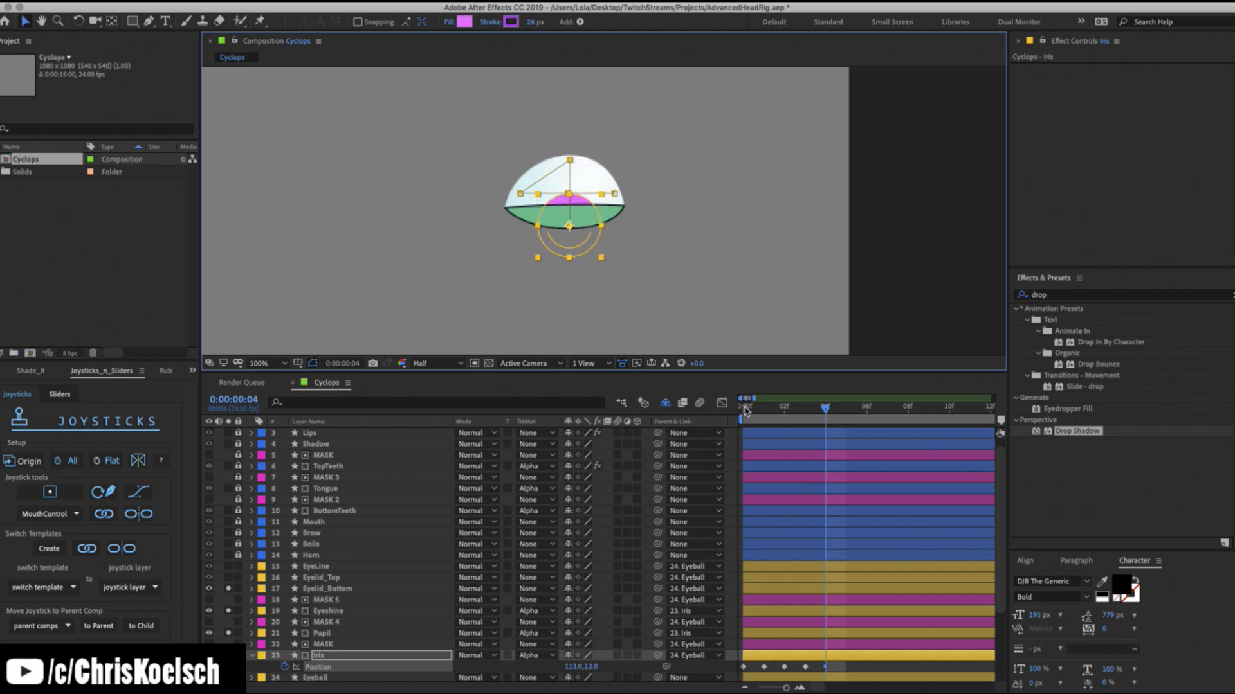
Create a joystick named PupilControl from Iris's five Position keyframes, with the playhead at frame 0.
left_click(744, 409)
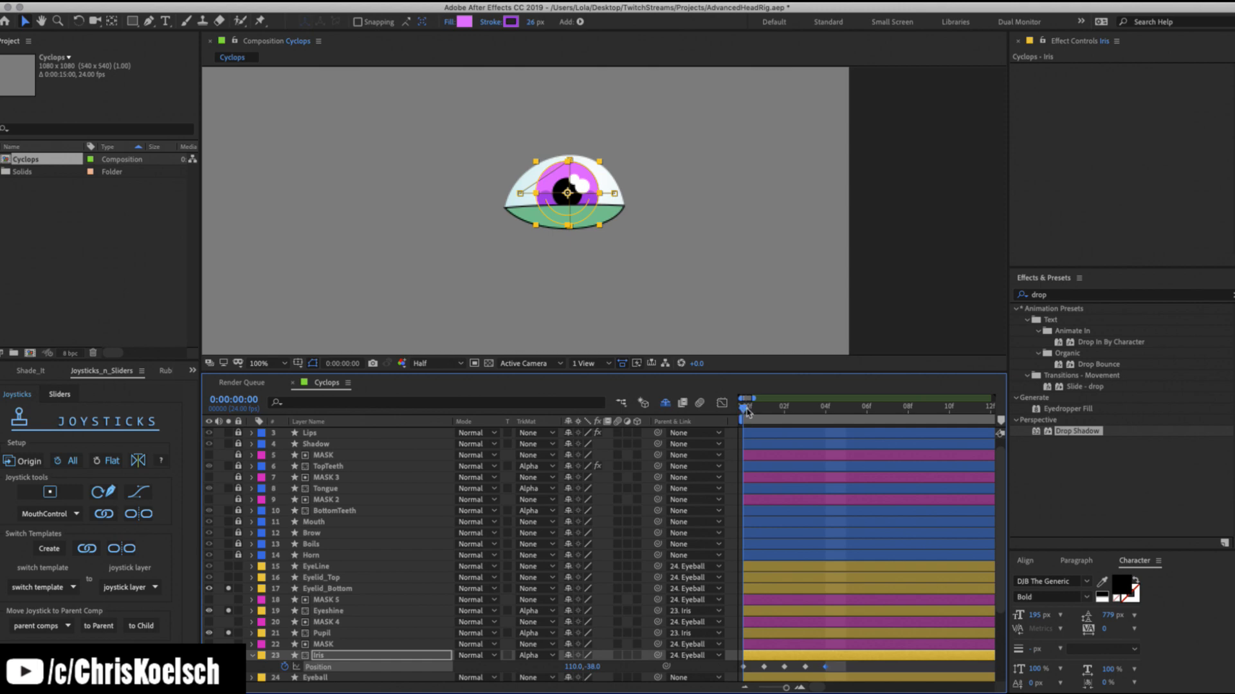
mouse_move(745, 410)
left_mouse_down()
mouse_move(760, 410)
mouse_move(735, 411)
left_mouse_up()
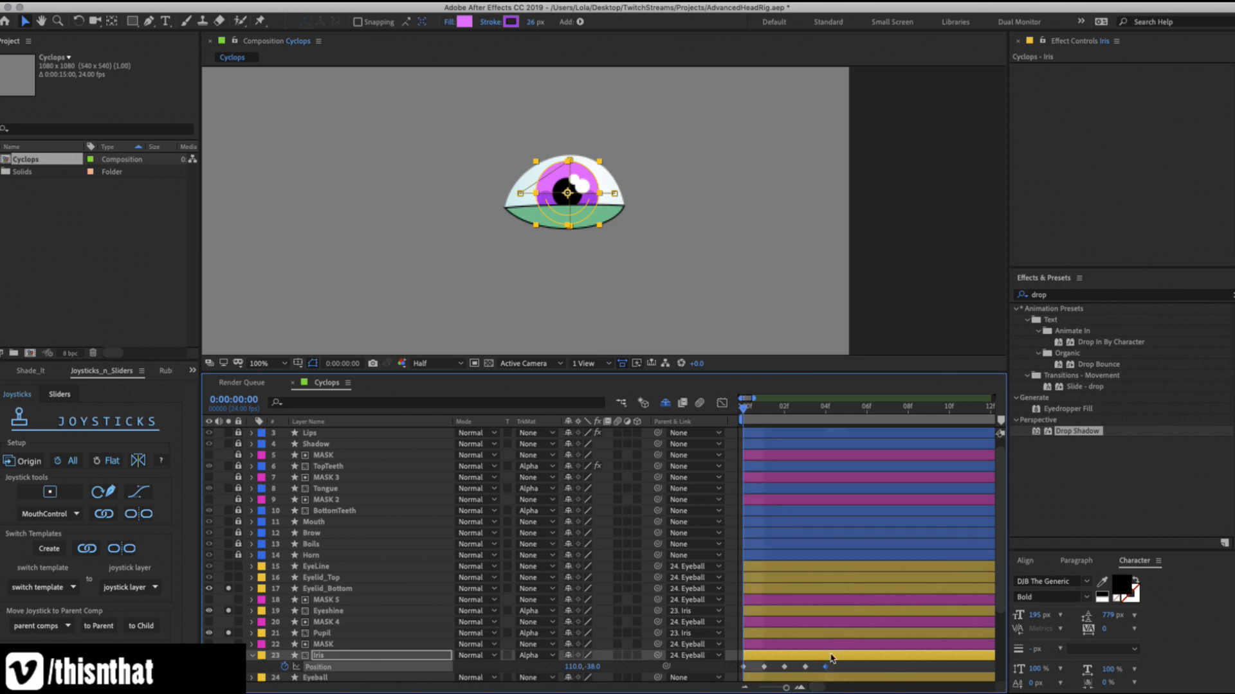
left_click_drag(833, 662, 731, 672)
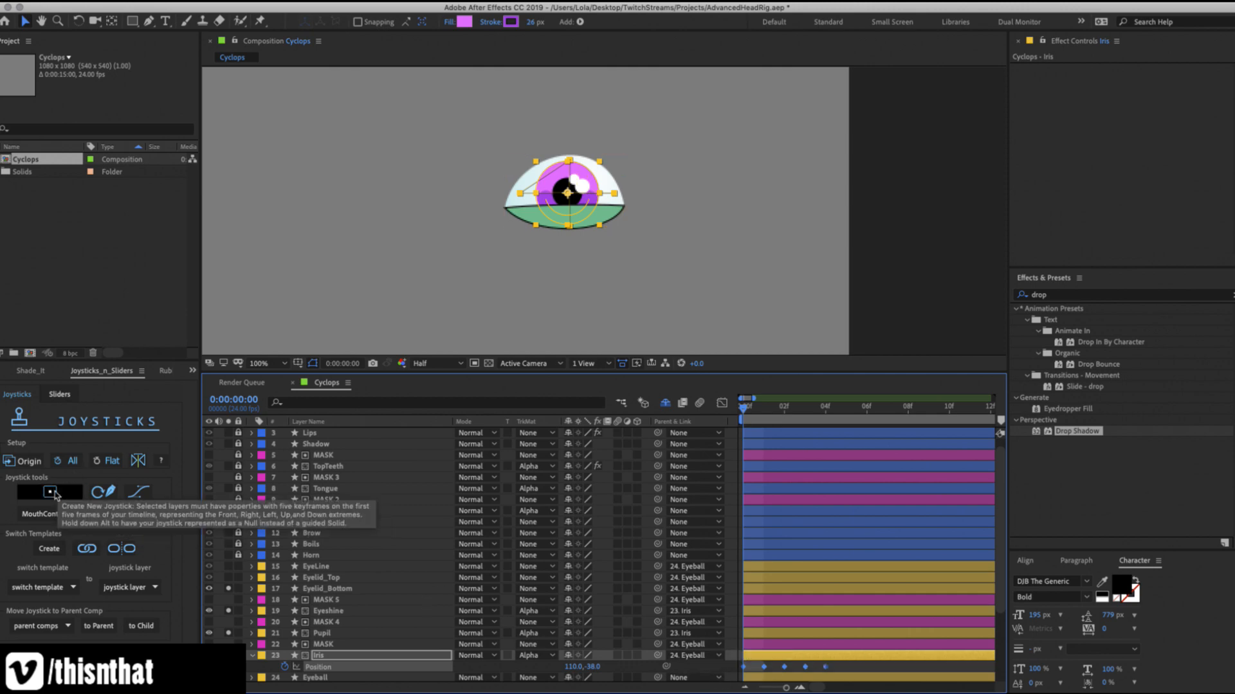
left_click(51, 494)
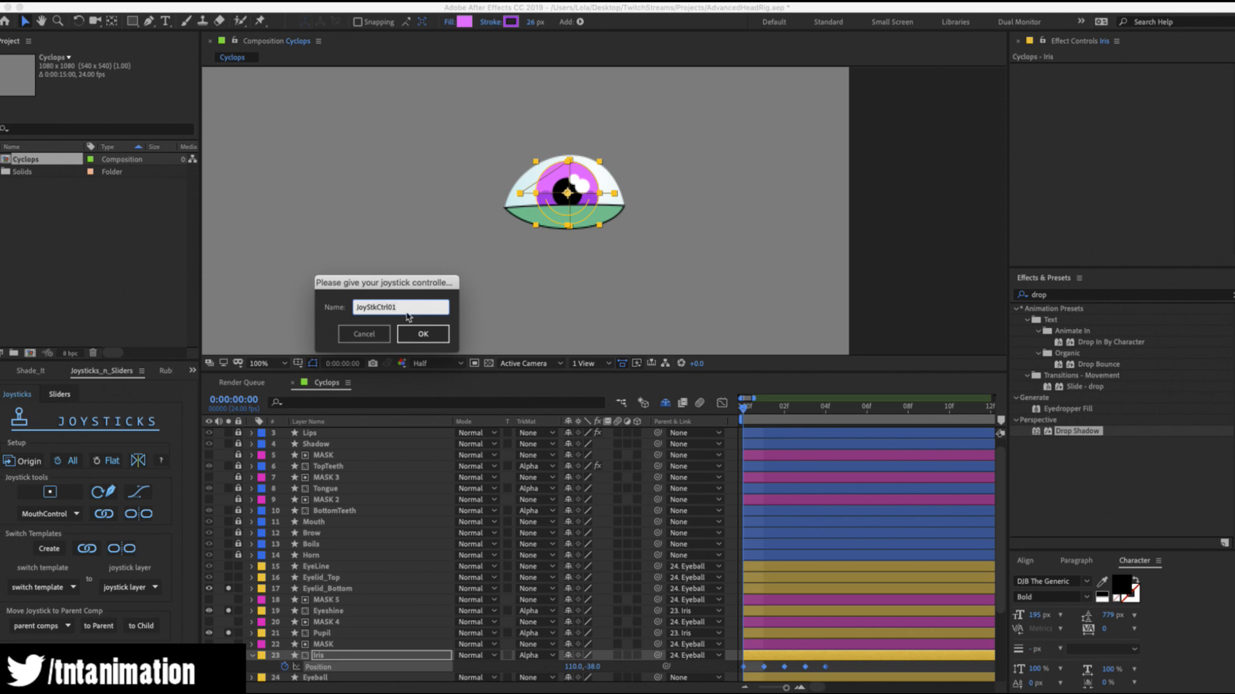
type("Eye")
key("Return")
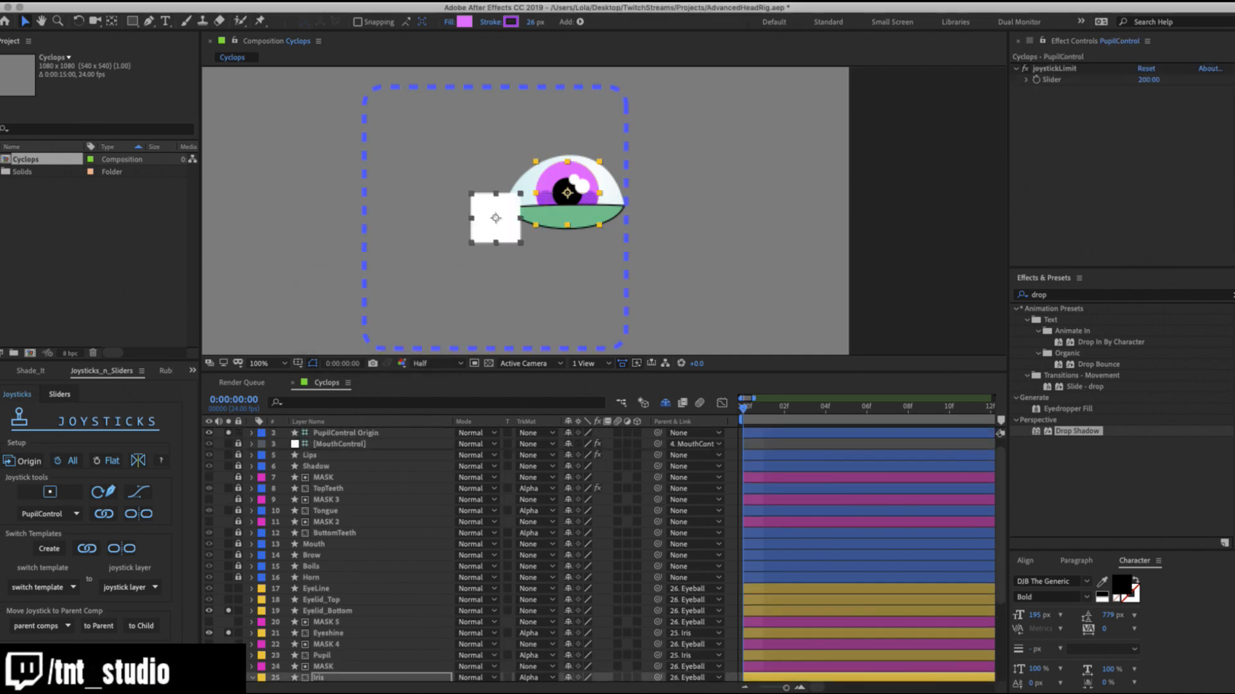
Test the PupilControl joystick by moving its white handle, and undo the move.
left_click(881, 214)
left_click_drag(507, 214, 556, 217)
key("super+z")
left_click(630, 203)
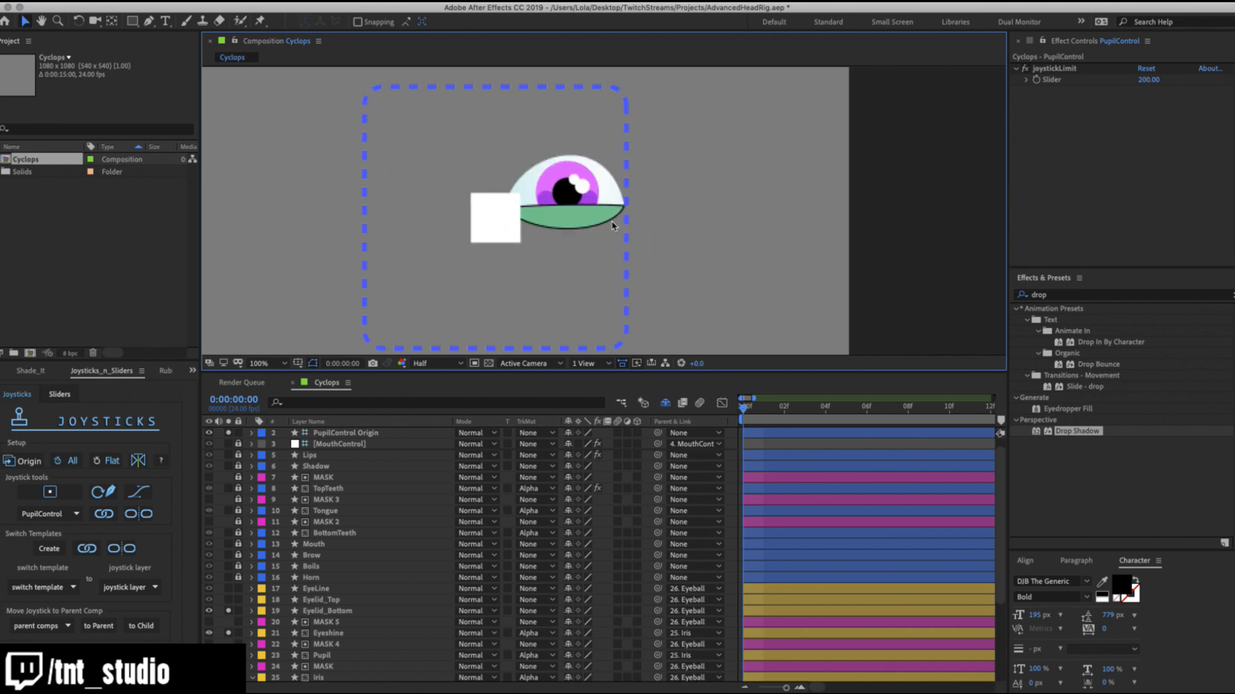
Set the JoystickLimit slider of the PupilControl layer to 100.
left_click(328, 432)
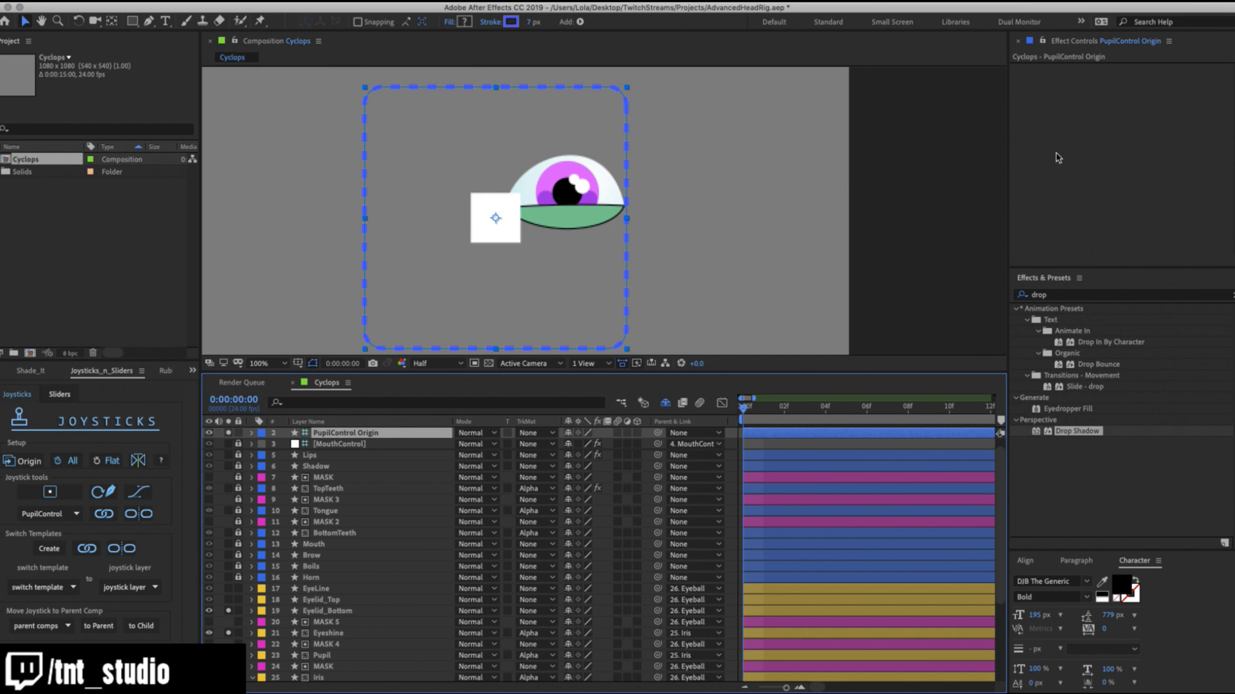
scroll(331, 437, "up", 1)
left_click(334, 433)
left_click(1149, 80)
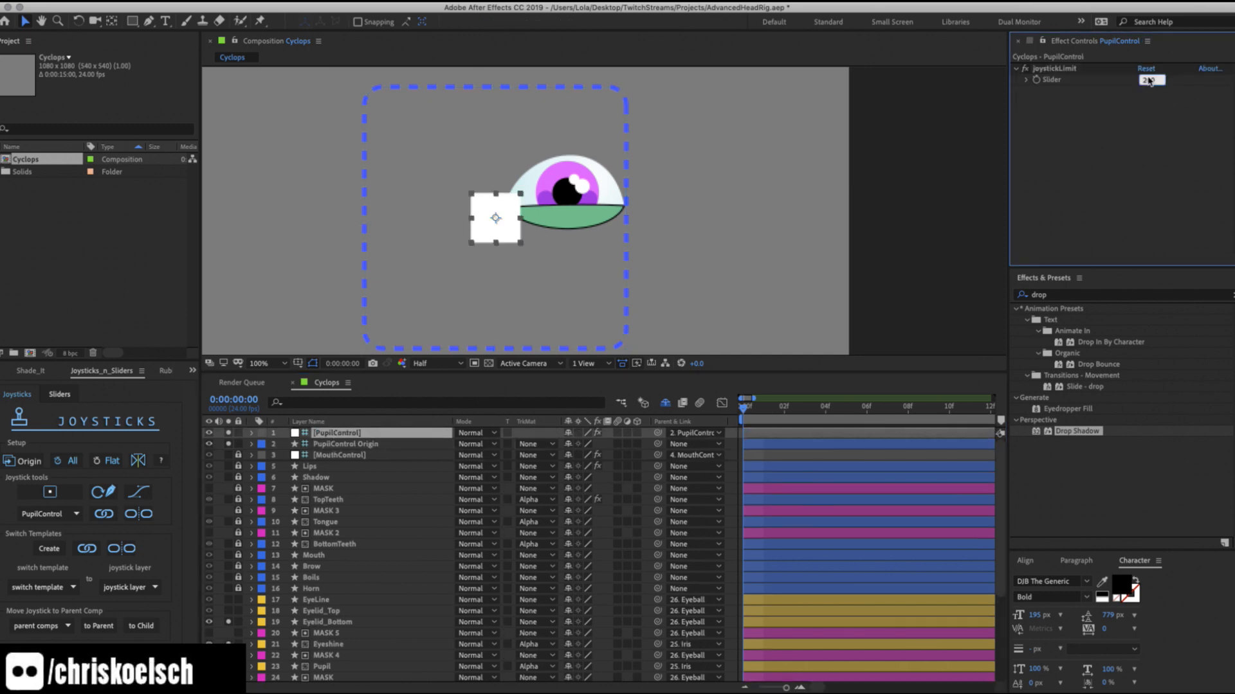
type("100")
key("Return")
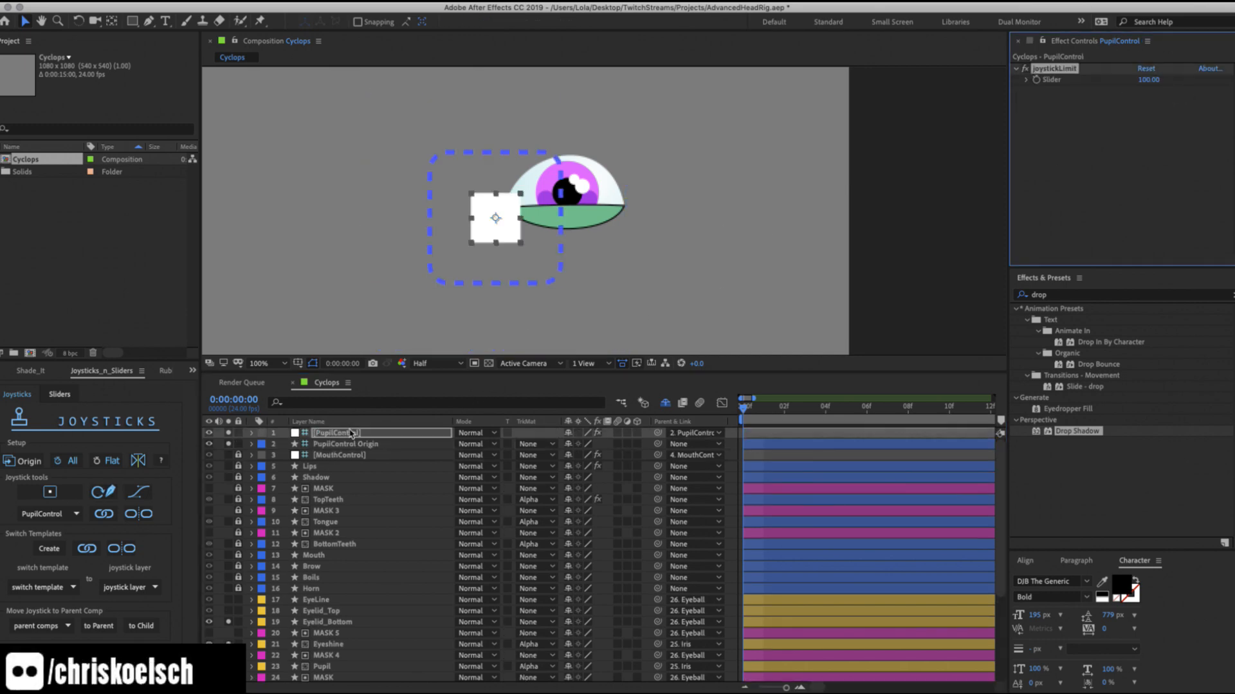
Move the PupilControl Origin box to the right of the eye and change its stroke color to white.
left_click_drag(563, 186, 829, 145)
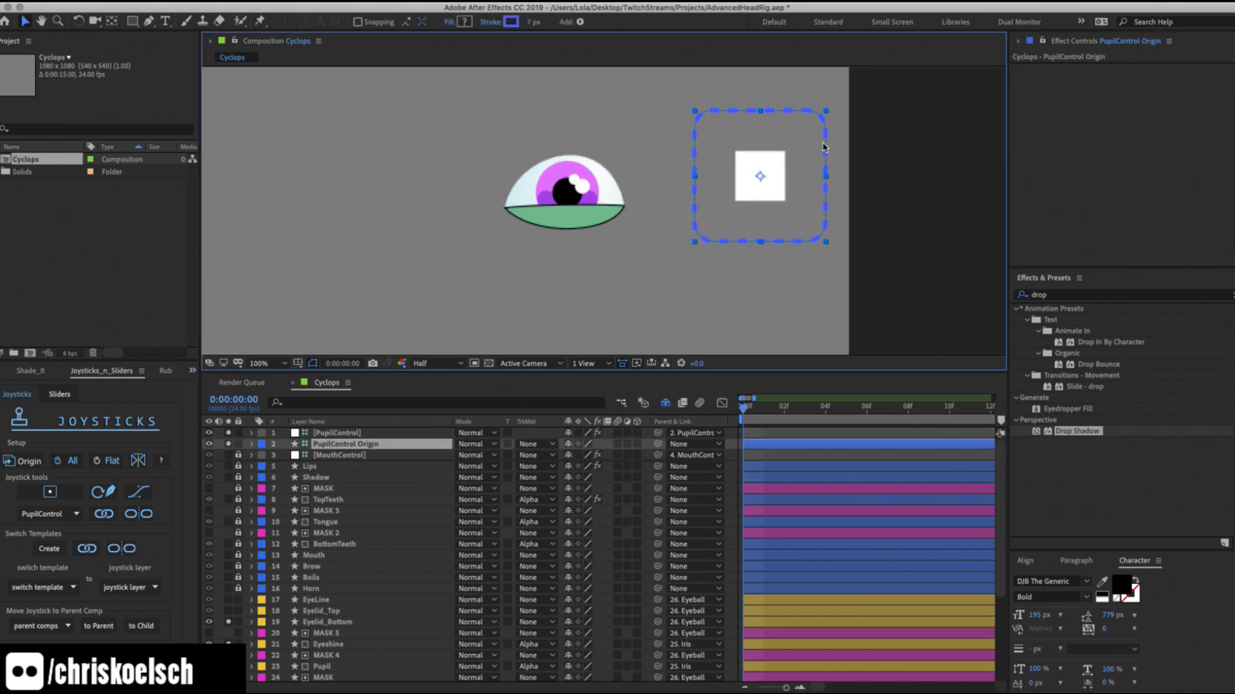
left_click(511, 22)
left_click_drag(332, 91, 221, 40)
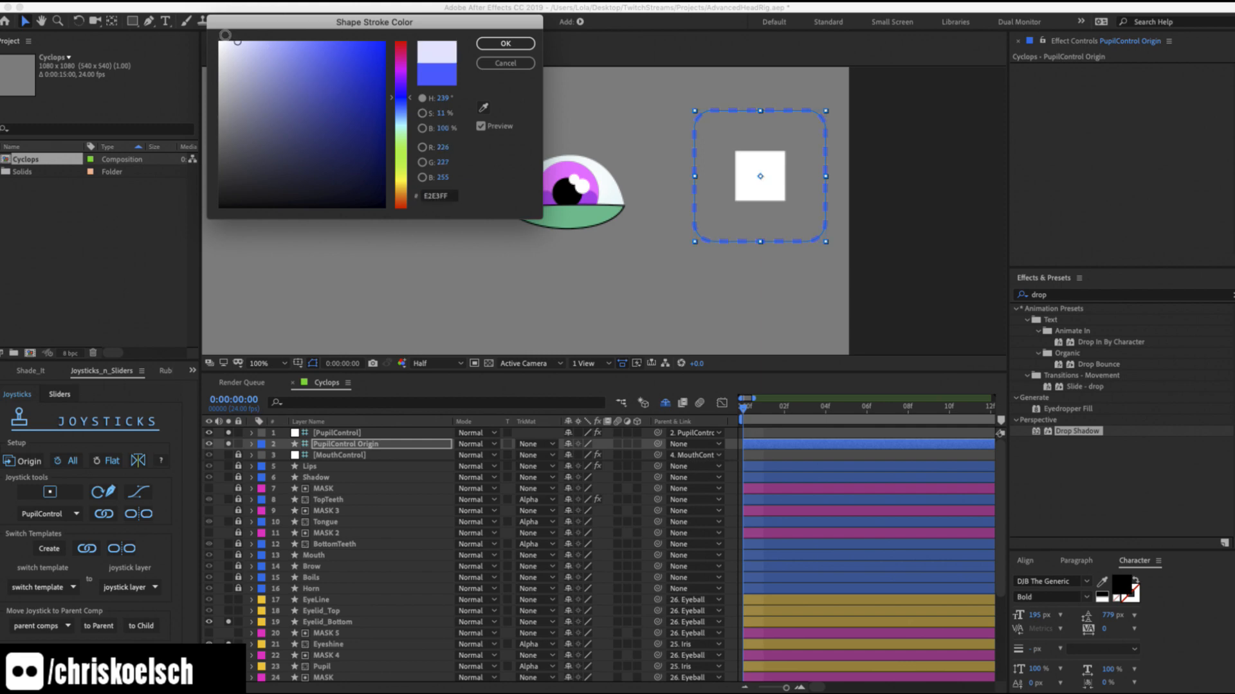
left_click(505, 43)
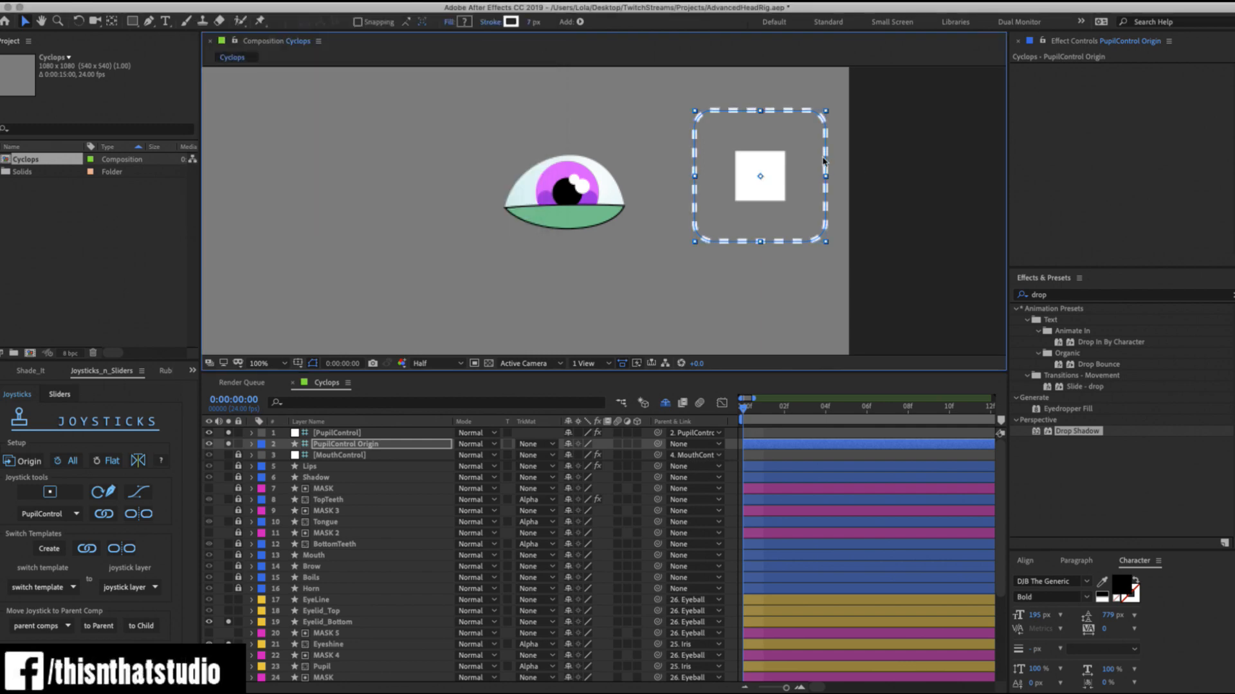
Reveal the shy layers and solo MouthControl, MouthControl Origin and Lips.
left_click(328, 453)
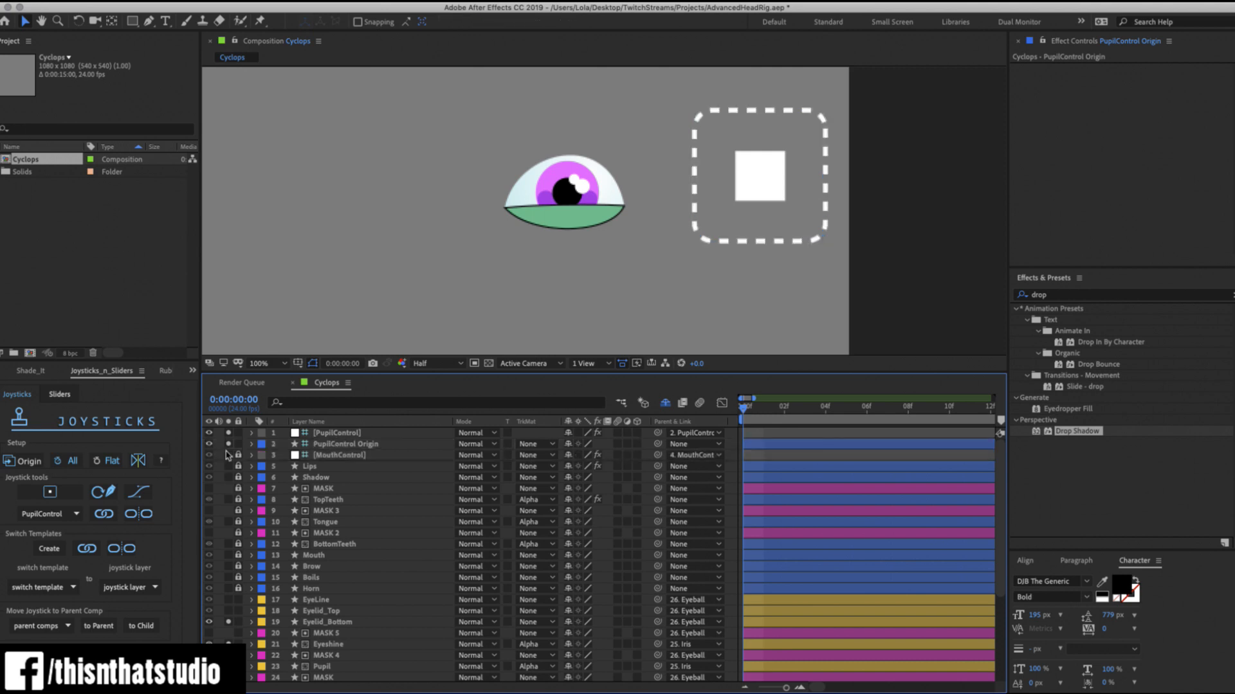
left_click_drag(228, 456, 228, 464)
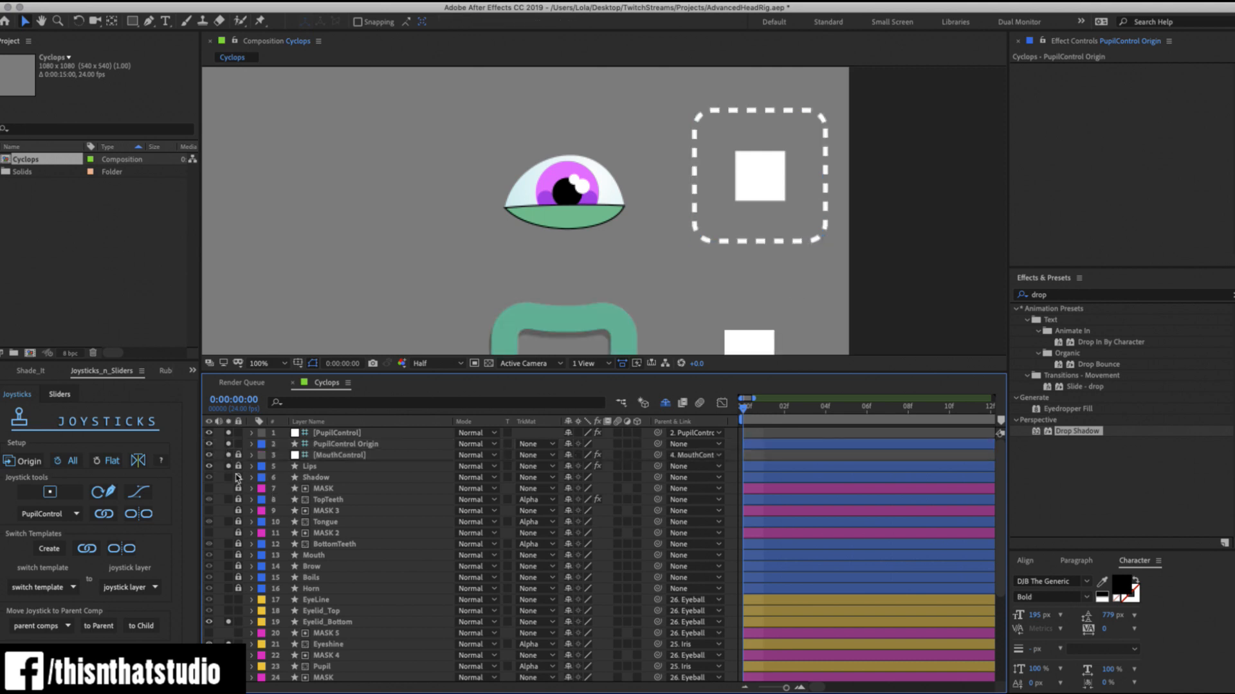
left_click(665, 402)
left_click(229, 466)
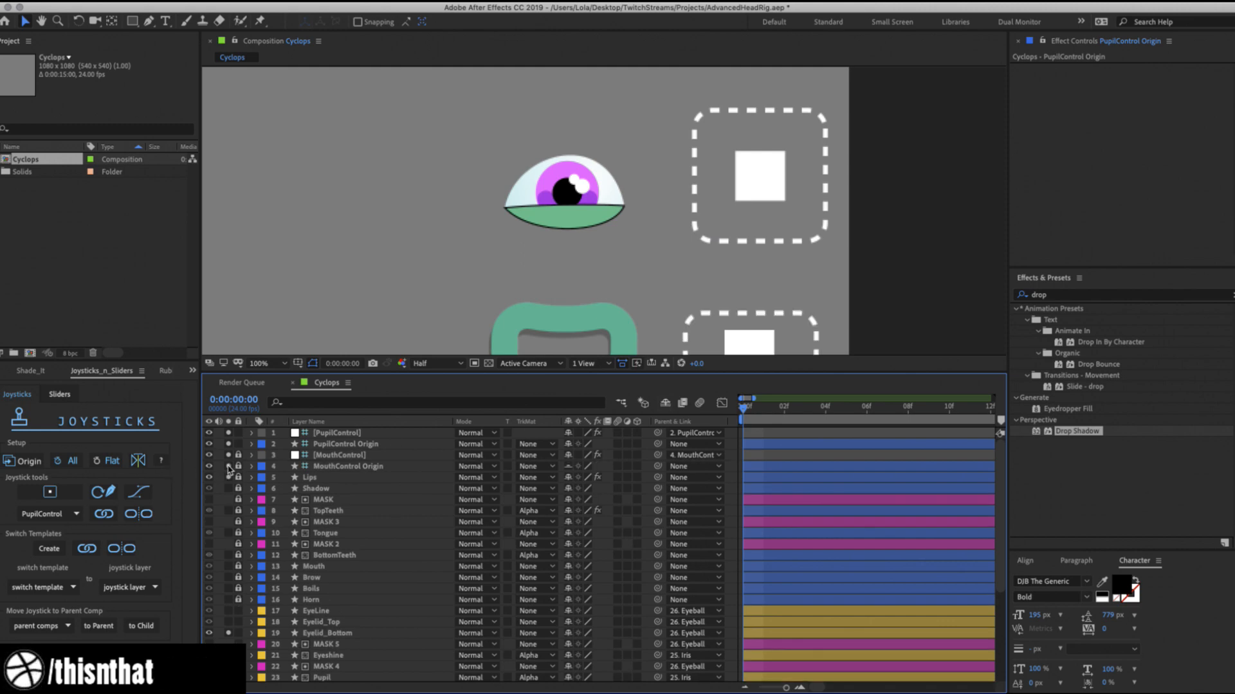
Move the PupilControl Origin box directly above the mouth joystick so the two boxes line up.
left_click(698, 122)
left_click_drag(760, 175, 751, 228)
key("Return")
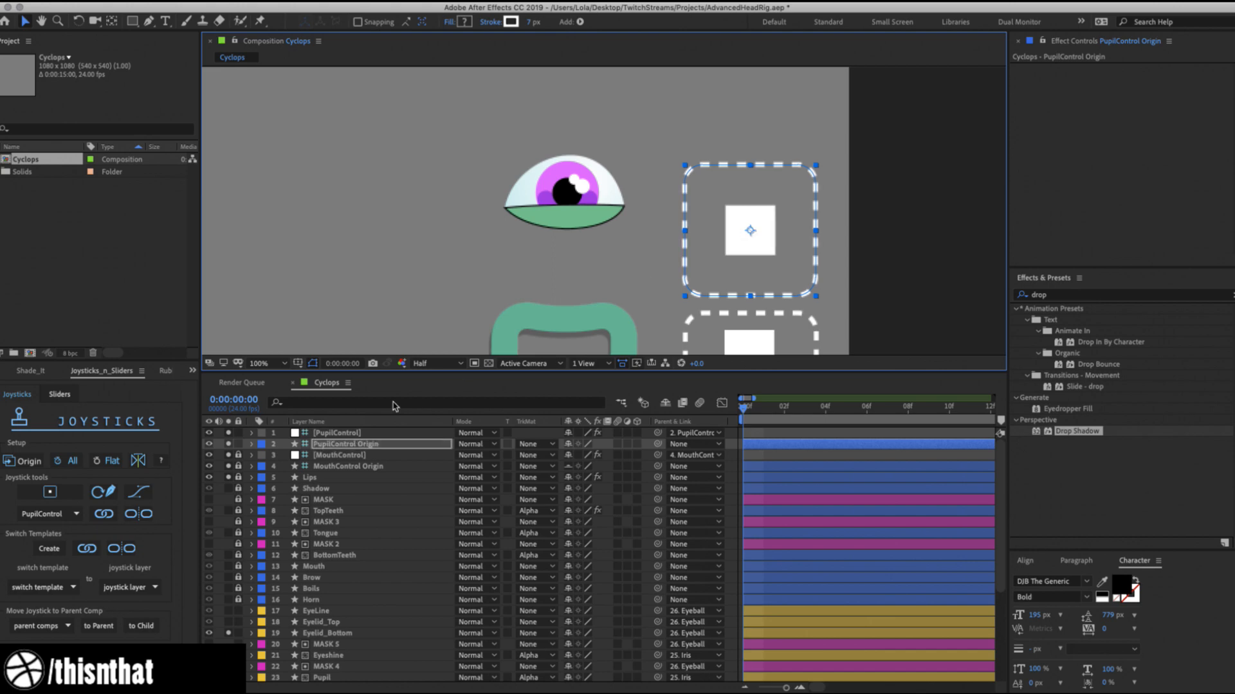
Lock PupilControl Origin, and turn off solo for Lips and for both joystick controls and their origins.
left_click(228, 443)
left_click(229, 466)
left_click(228, 477)
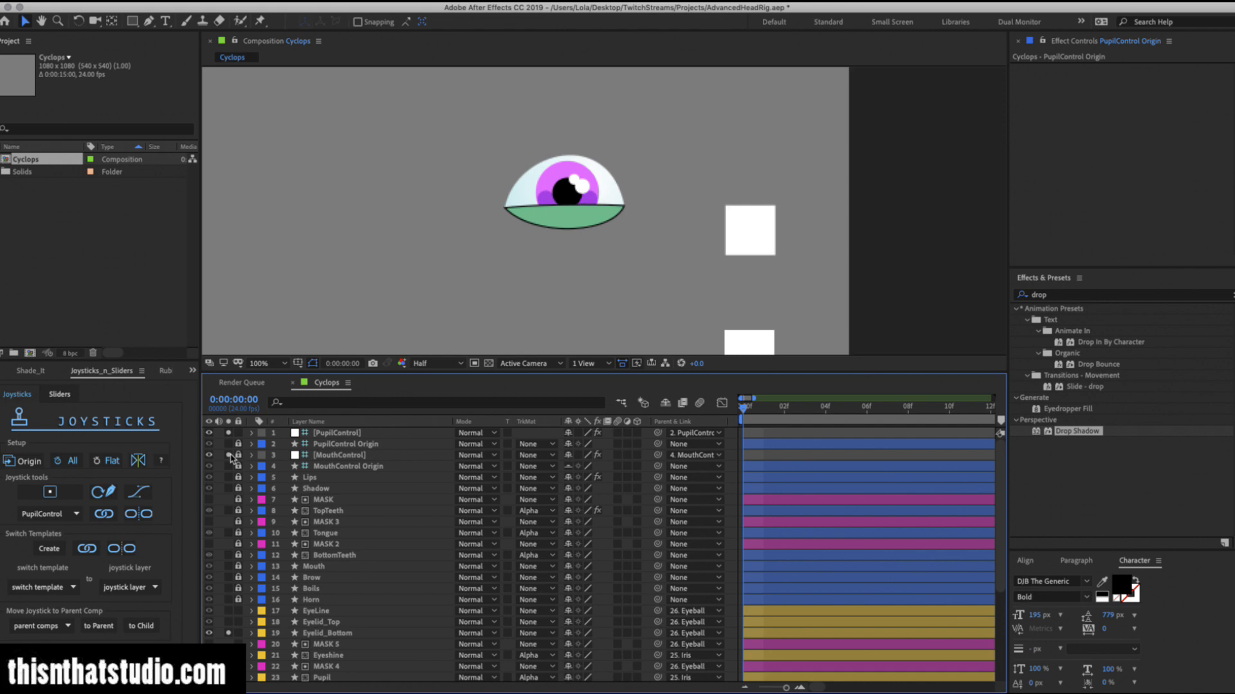
left_click(228, 455)
left_click(228, 432)
Solo the Eyelid_Top layer together with the other eye layers.
scroll(348, 538, "down", 4)
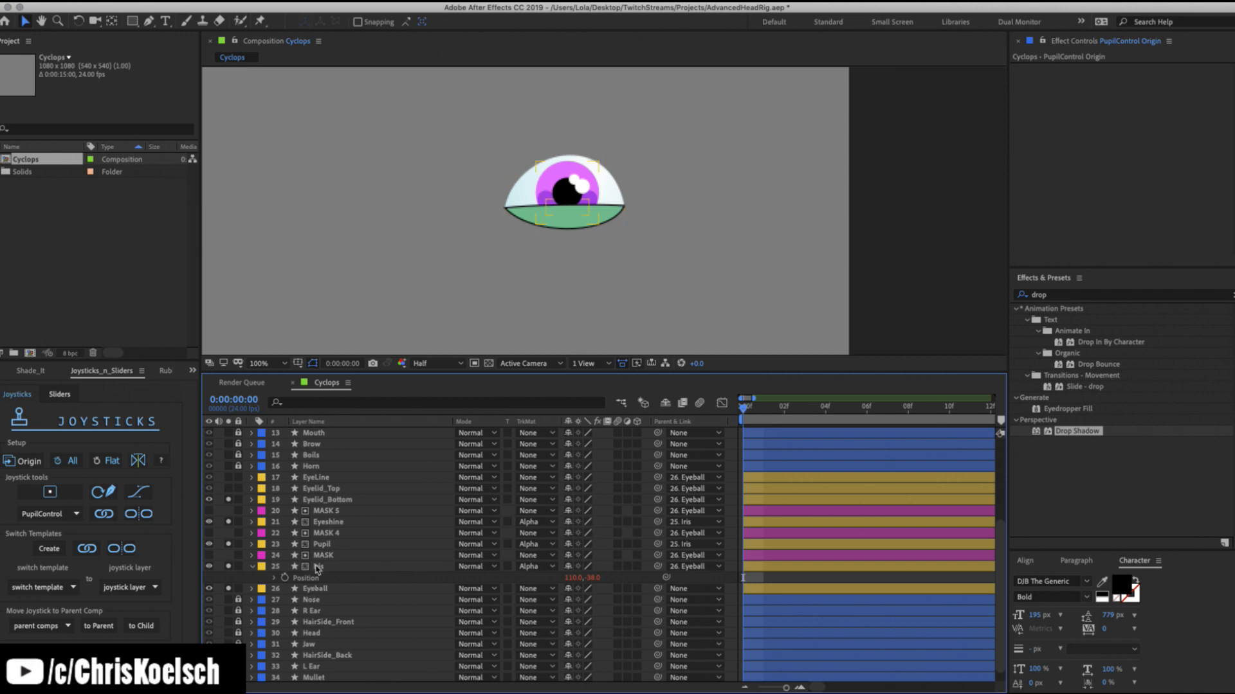
scroll(317, 568, "down", 1)
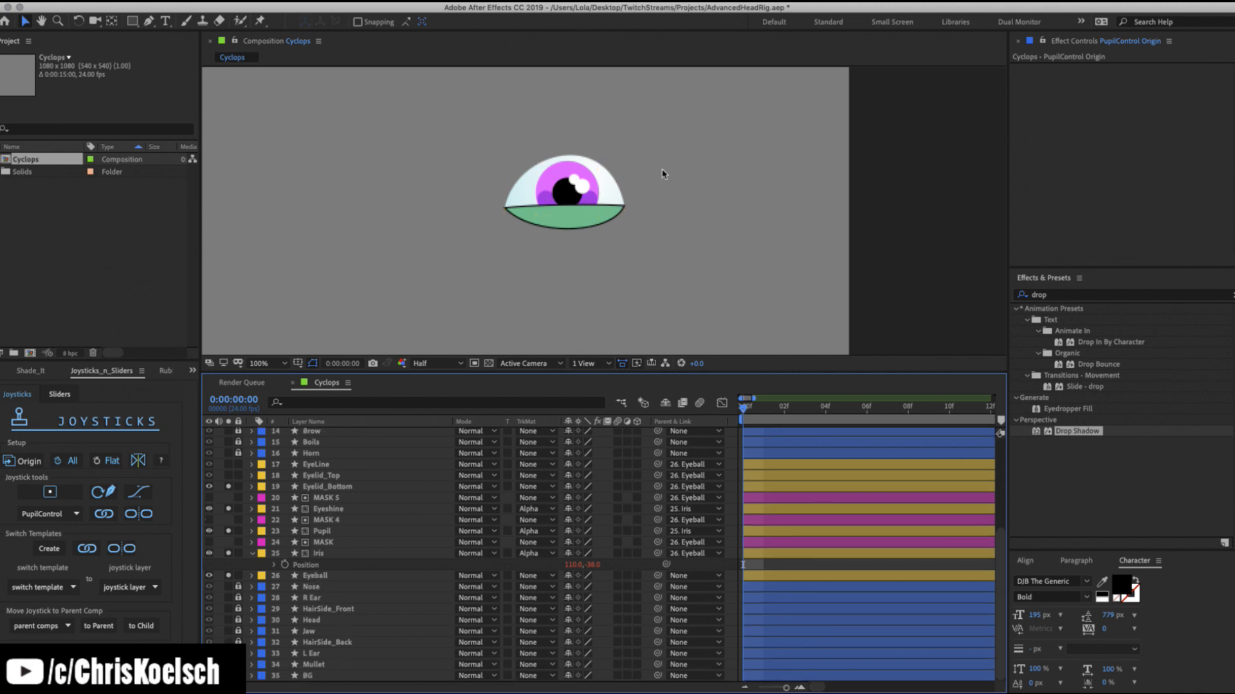
key("z")
left_click(325, 553)
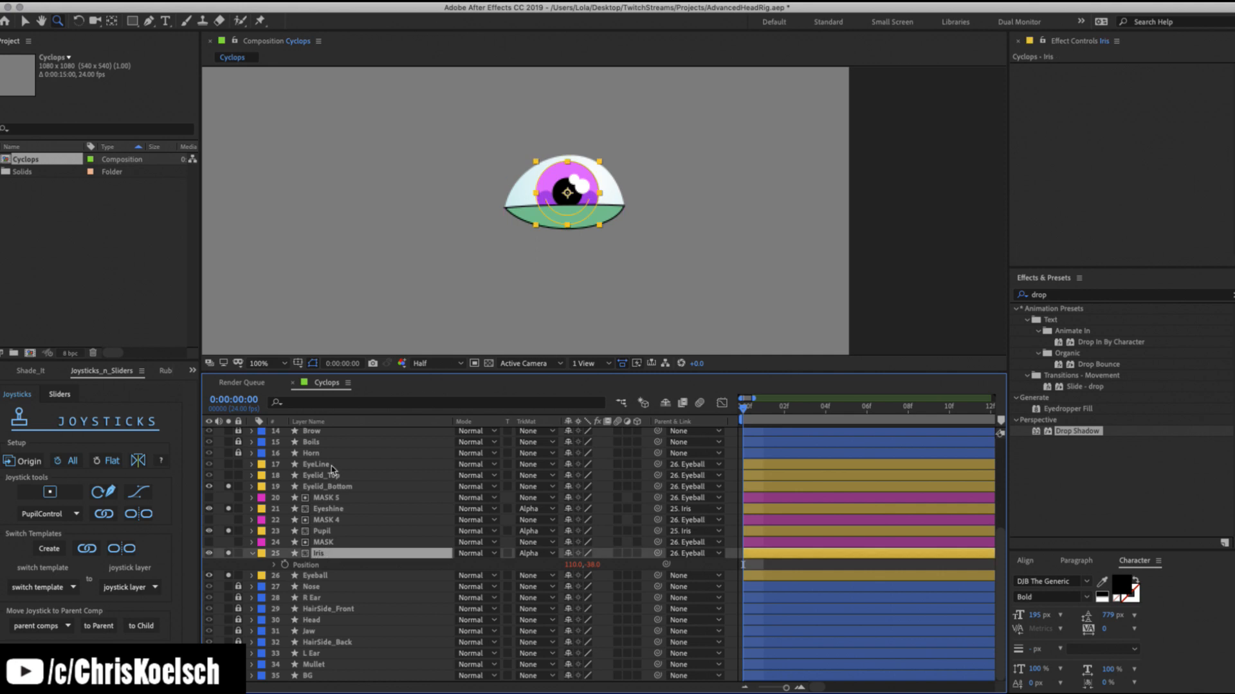
left_click(333, 467)
left_click(296, 477)
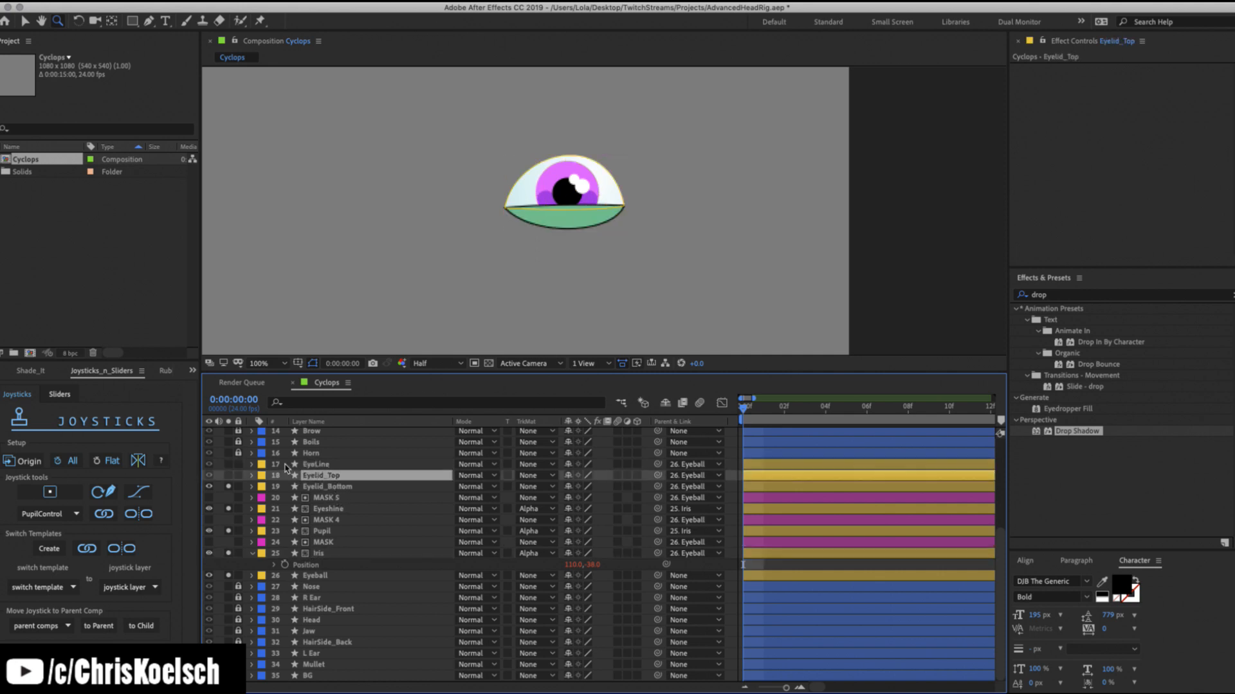
key("v")
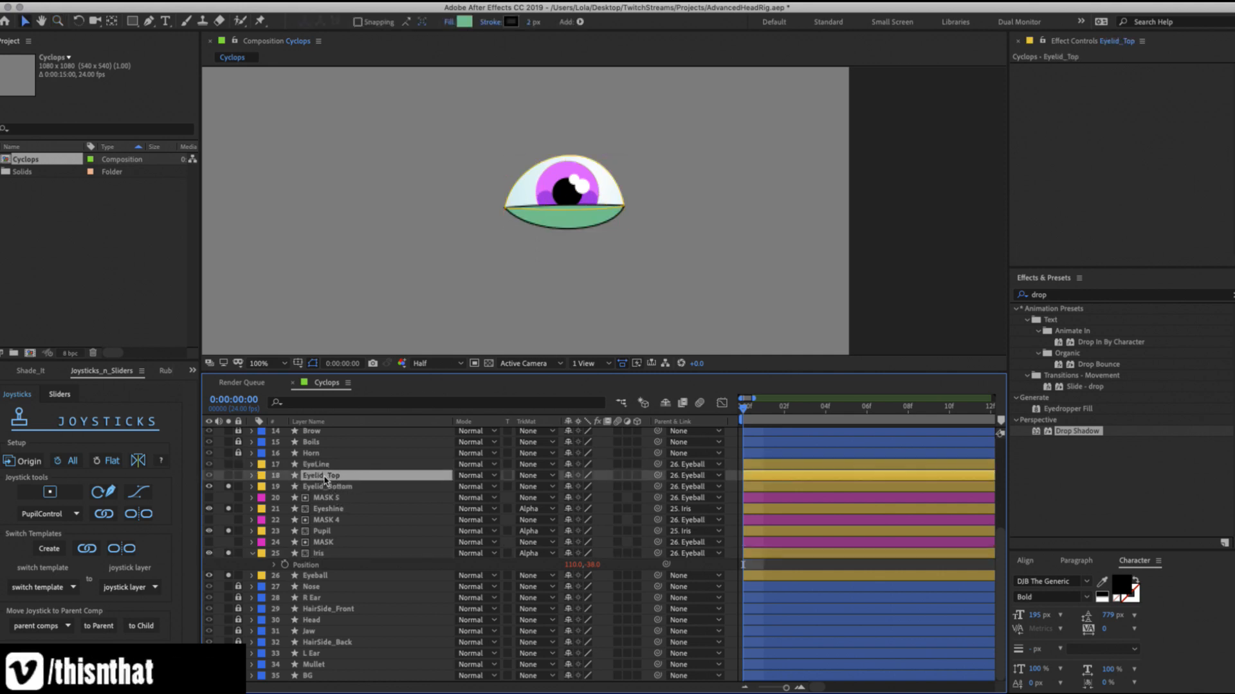
left_click(228, 475)
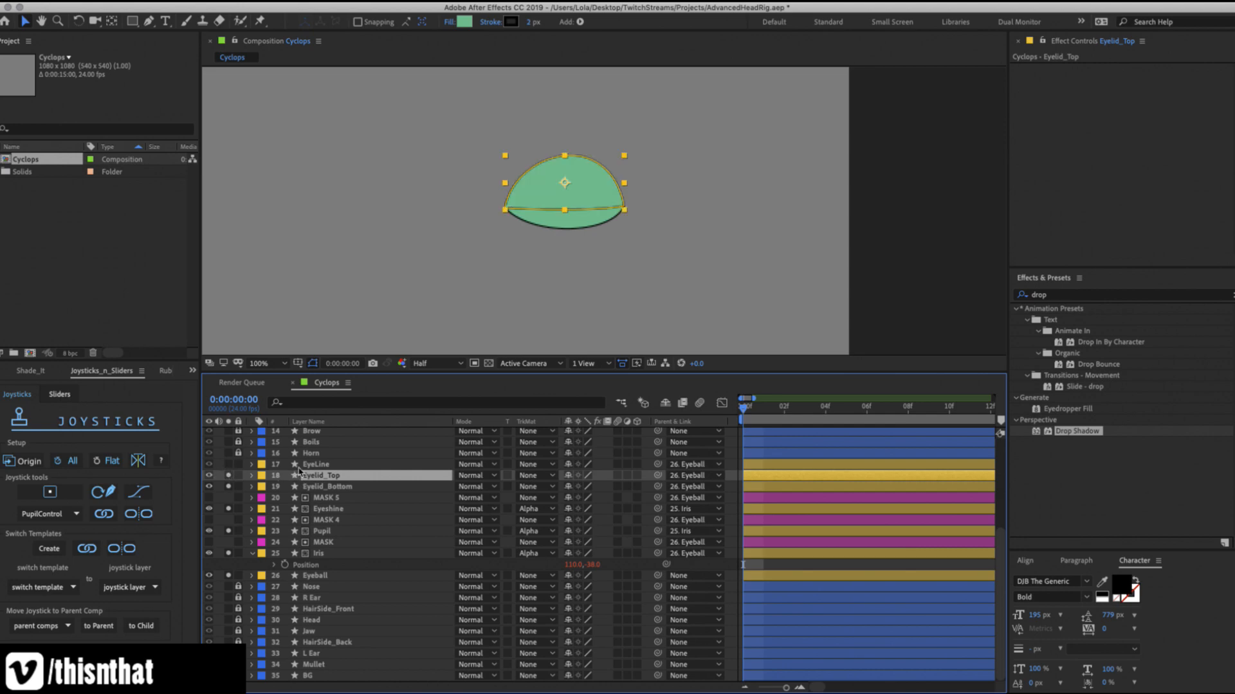
Set a keyframe at frame 0 for the Path property inside Path 1 of Eyelid_Top.
left_click(251, 475)
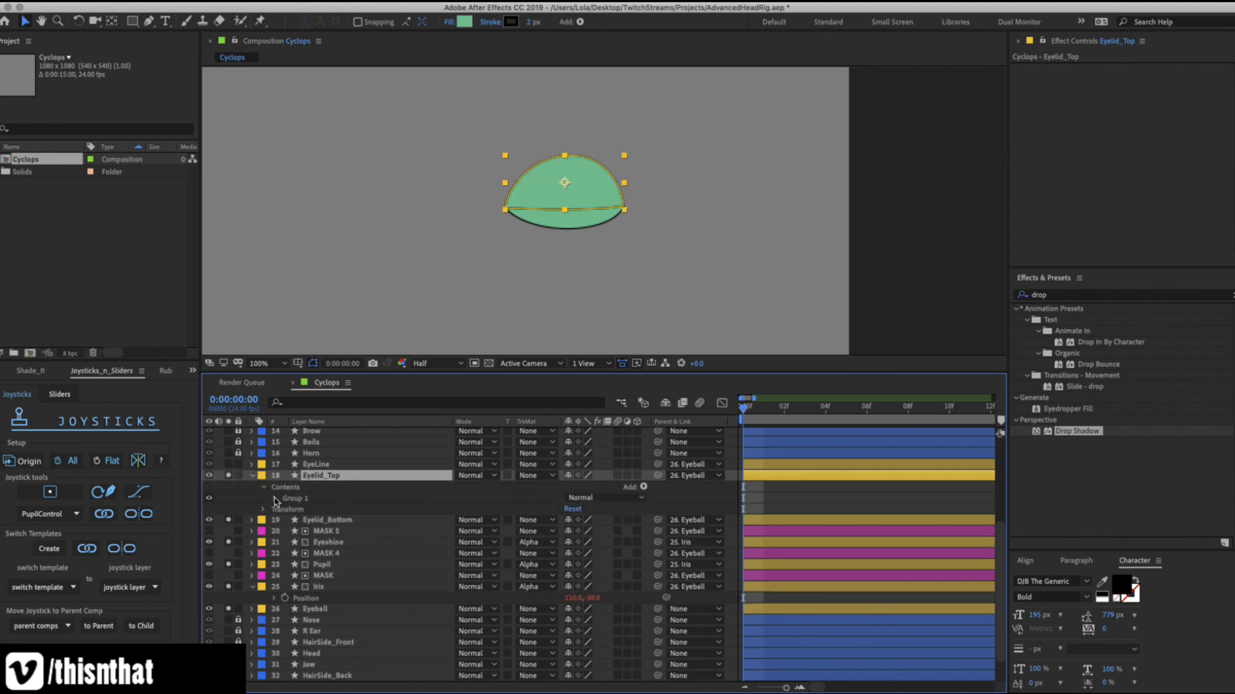
left_click(274, 499)
left_click(286, 509)
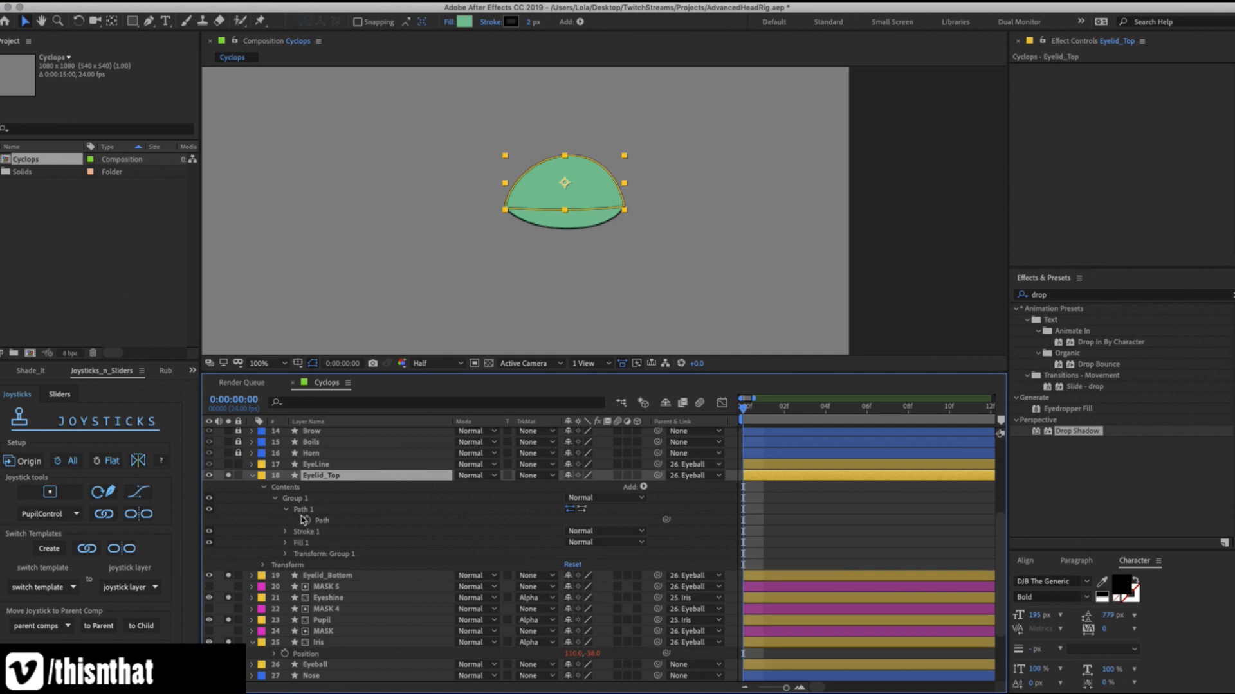
left_click(307, 520)
left_click(306, 521)
Solo the EyeLine layer and set a keyframe at frame 0 for its Path property.
left_click(228, 465)
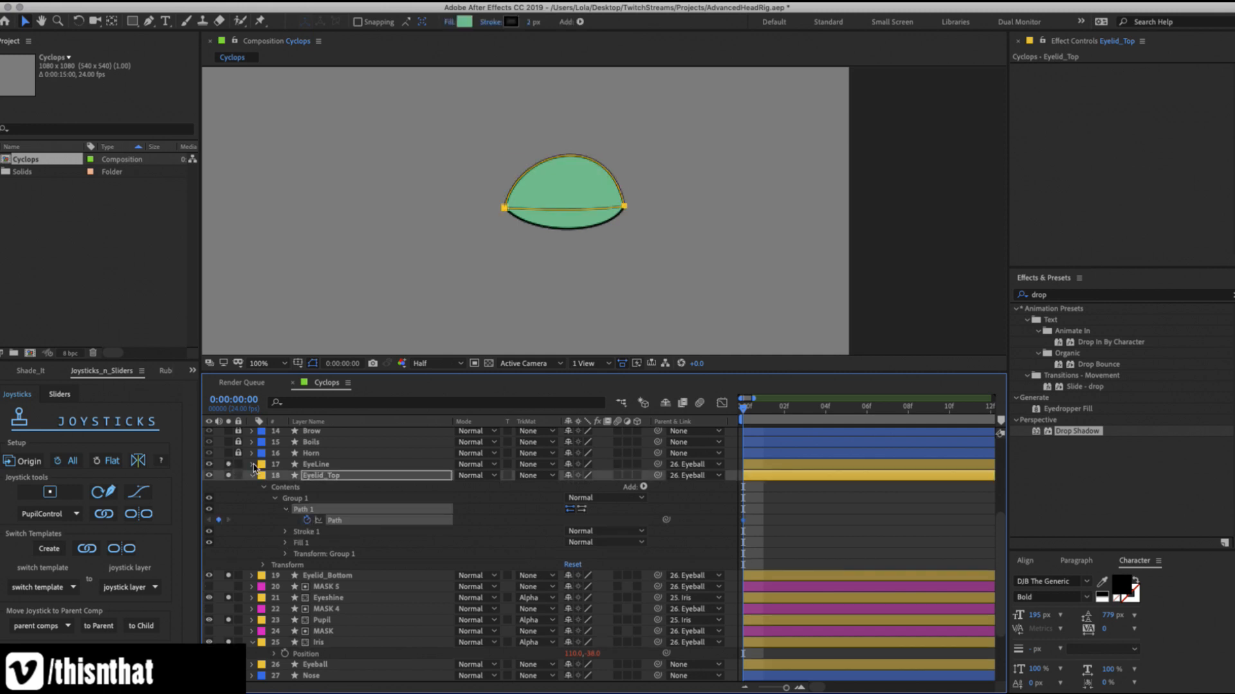
left_click(251, 464)
left_click(276, 487)
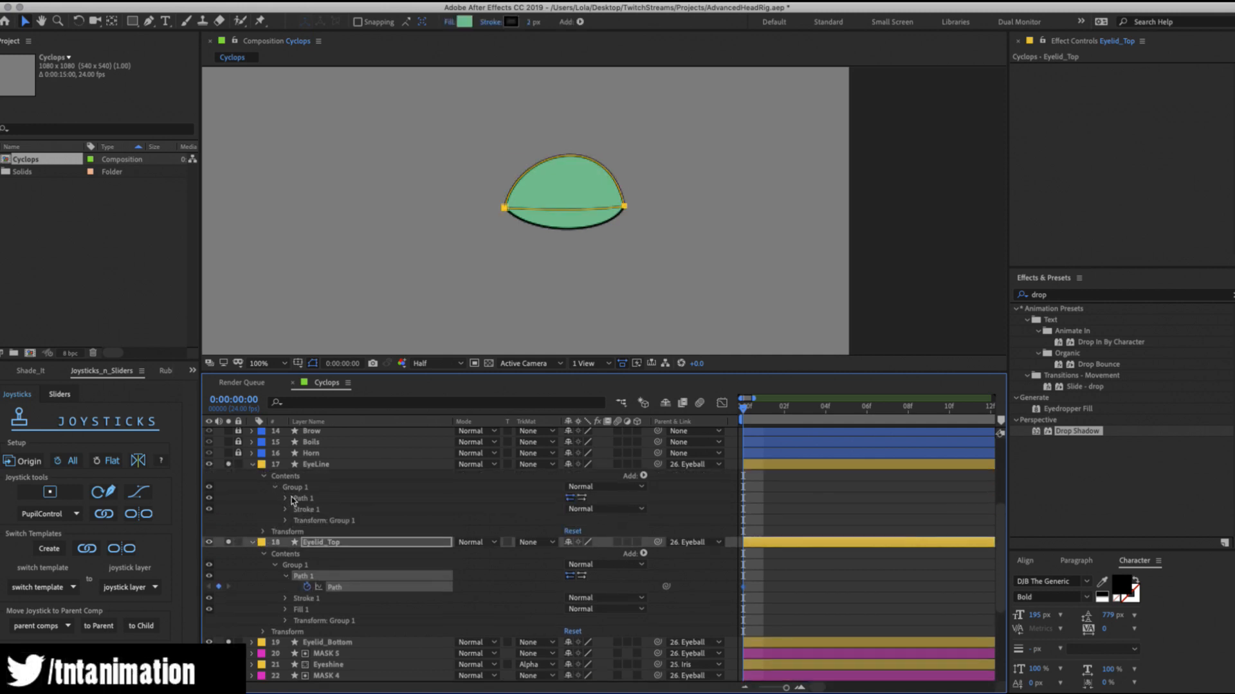
left_click(286, 499)
left_click(307, 509)
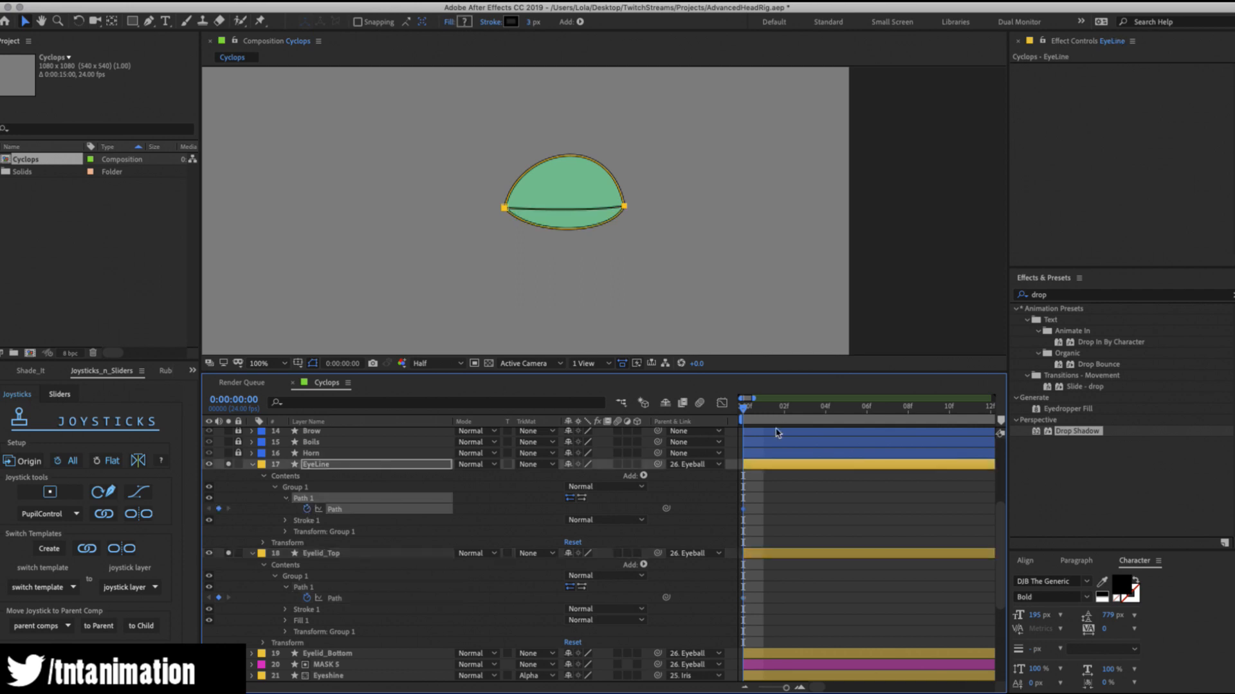
Try to bend the lower edge of Eyelid_Top upward at frame 0, and undo the handle changes.
left_click(355, 553)
left_click(320, 585)
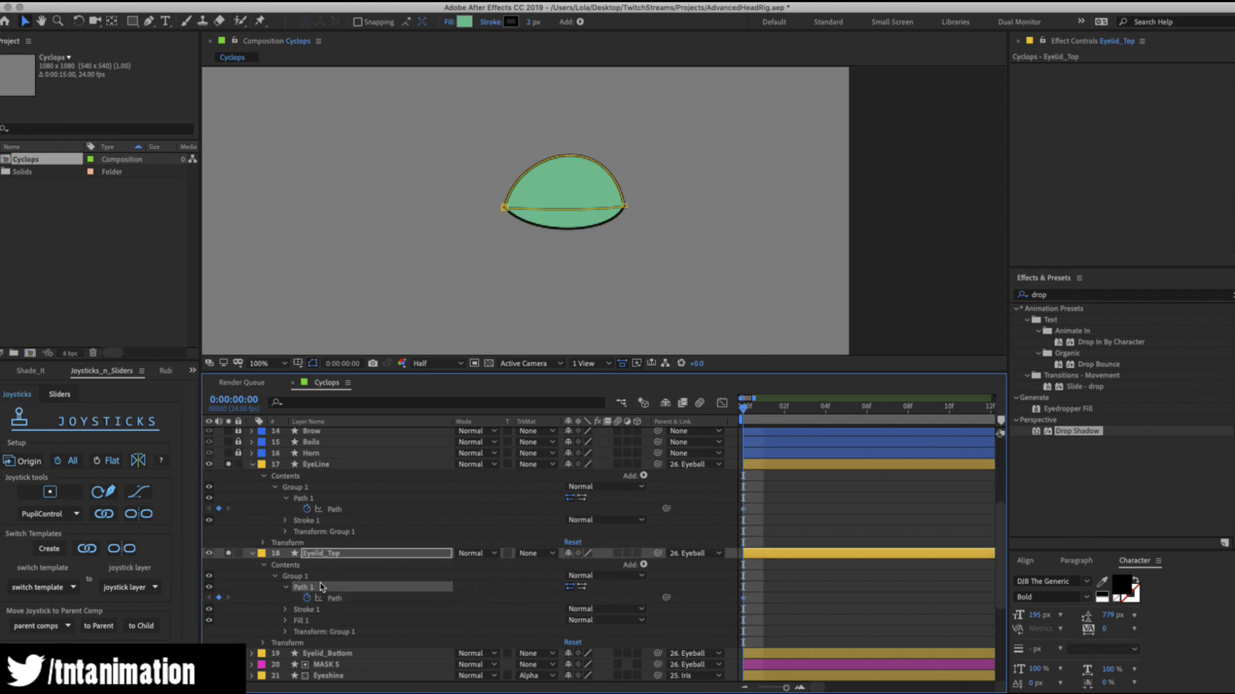
left_click(505, 202)
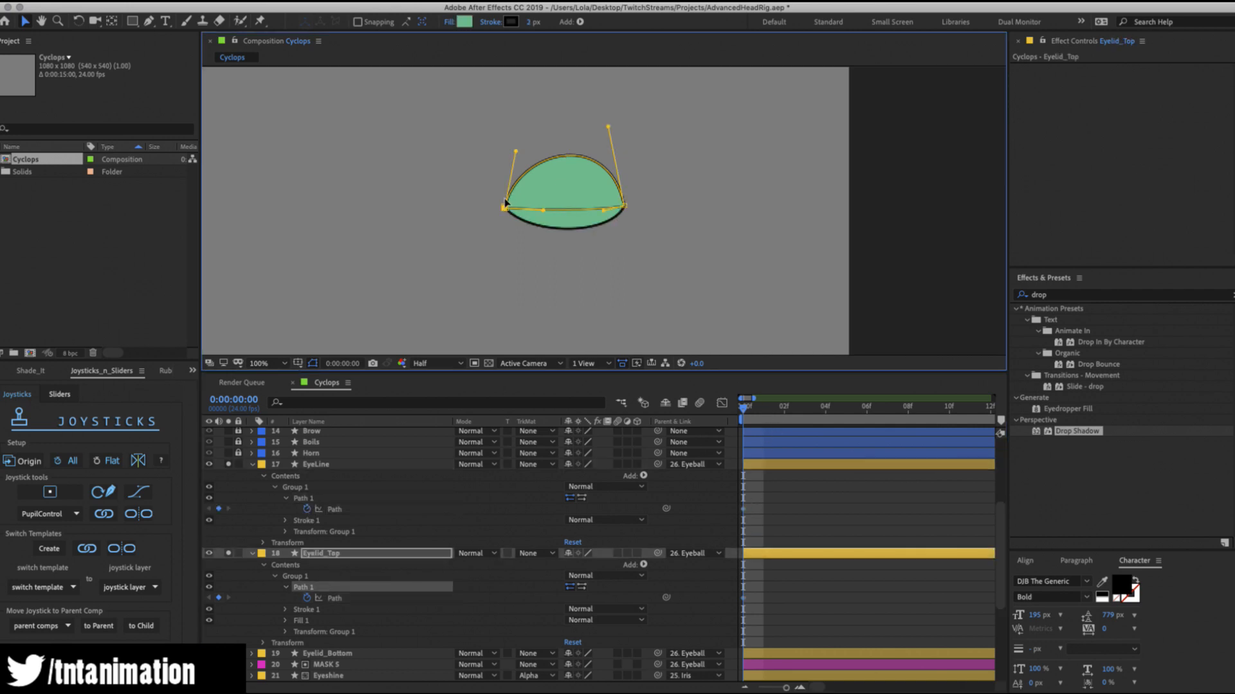
key("z")
left_click(520, 227)
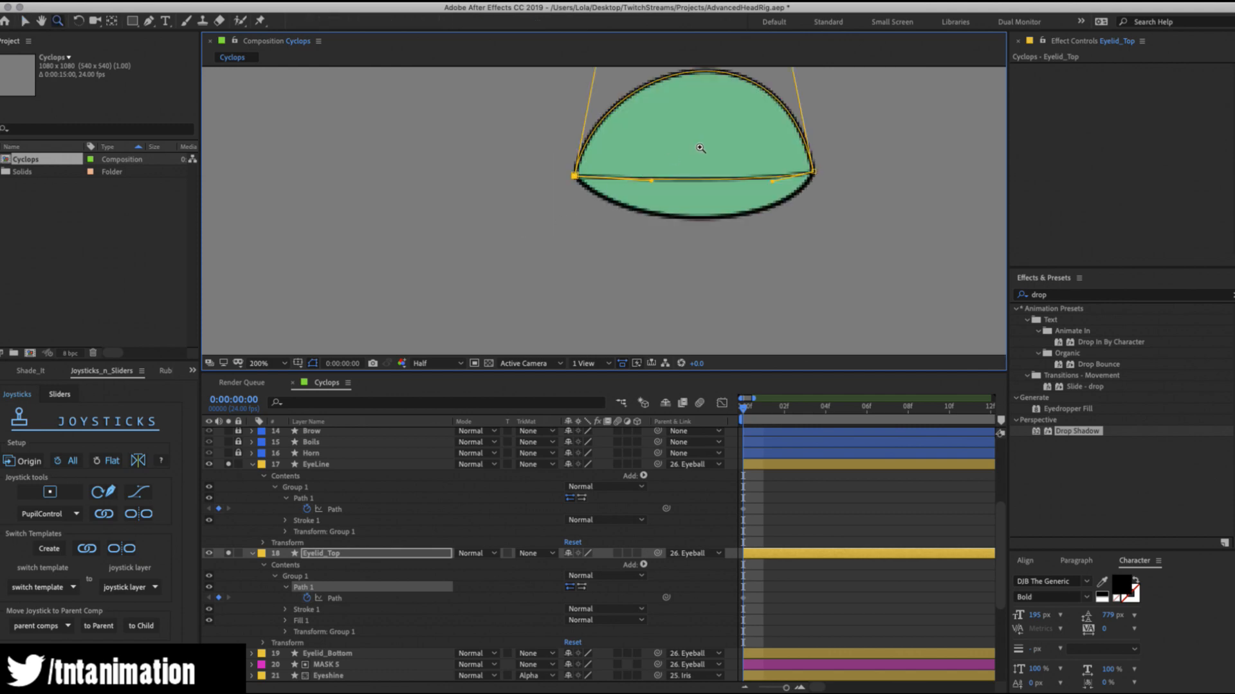
key("v")
left_click_drag(651, 180, 665, 92)
key("comma")
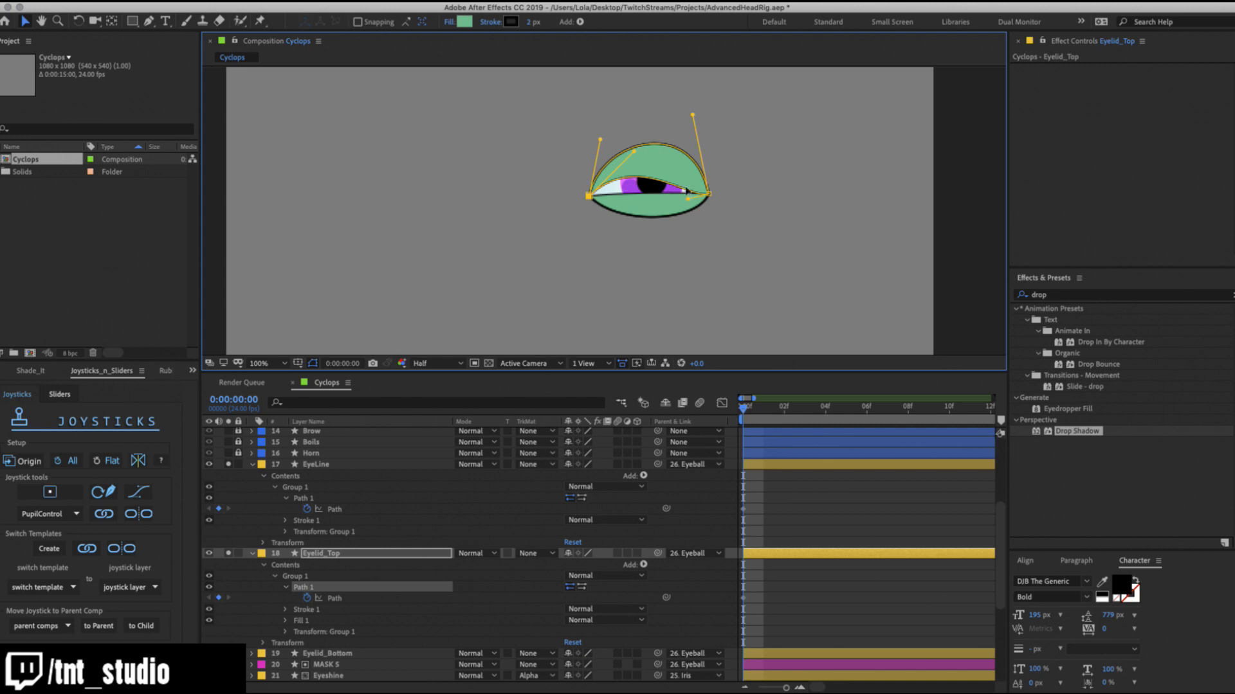
left_click_drag(688, 198, 684, 139)
key("super+z")
key("super+z")
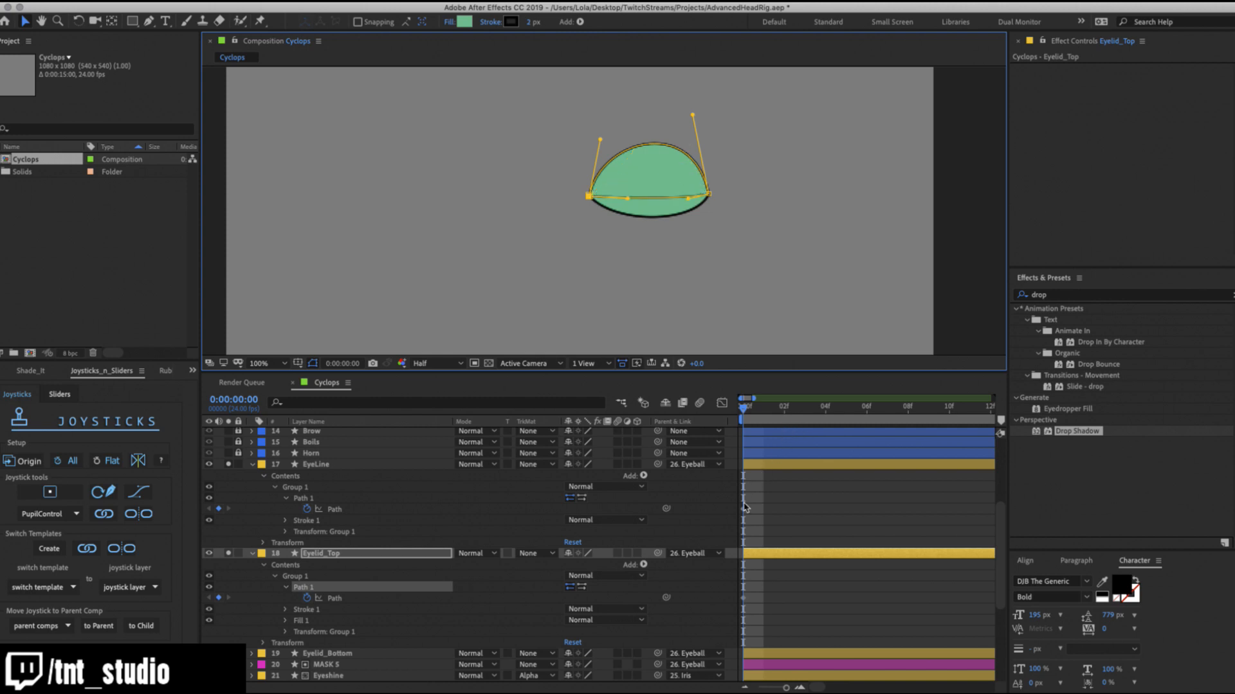
Try to reshape the upper curve of the EyeLine path at frame 1.
left_click(743, 510)
left_click(763, 407)
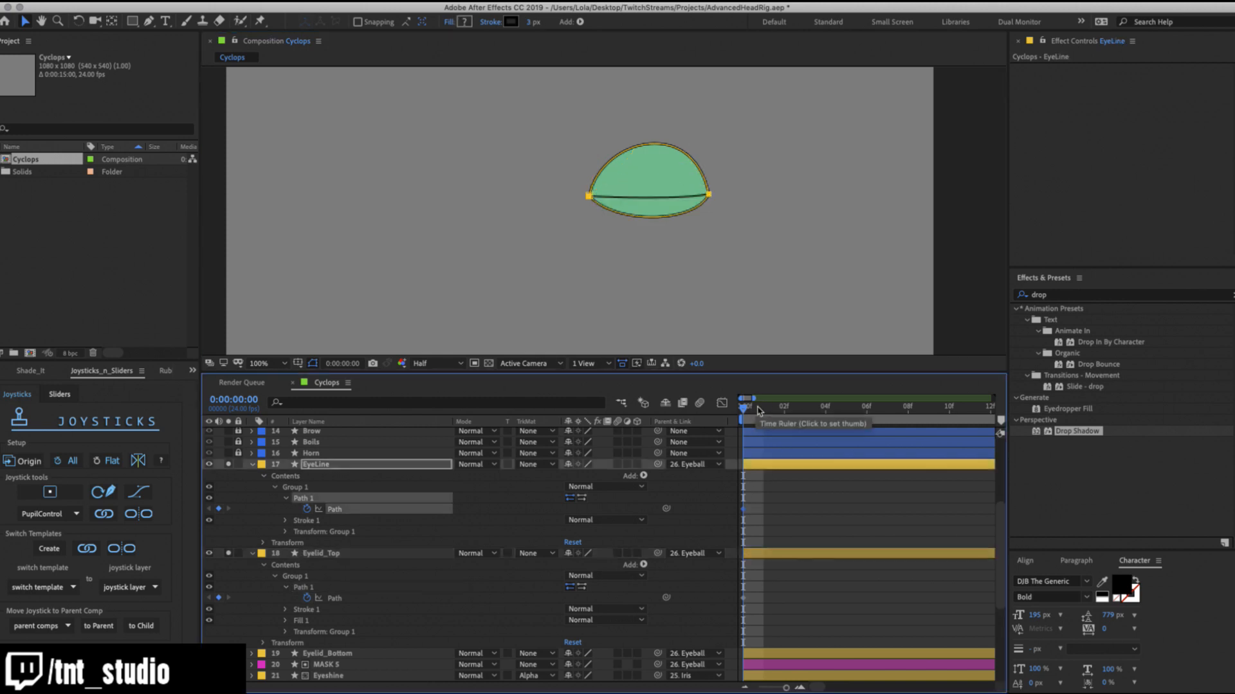
left_click(653, 214)
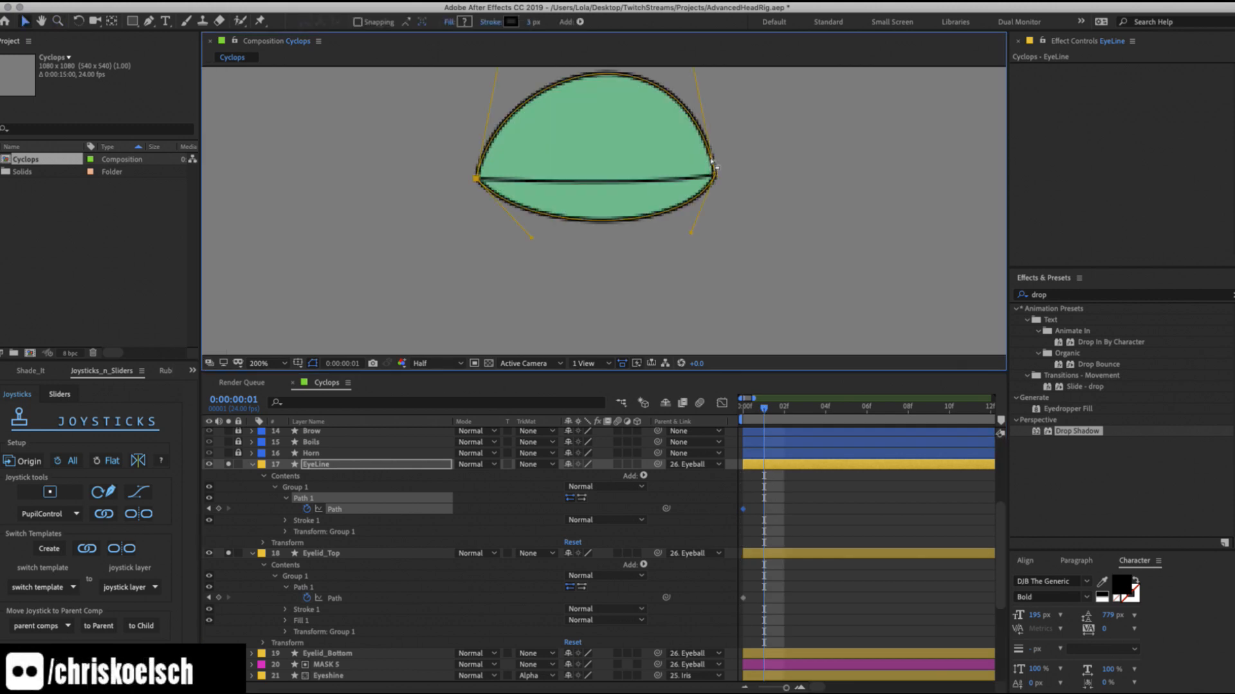
key("comma")
mouse_move(645, 108)
left_mouse_down()
mouse_move(637, 222)
mouse_move(644, 113)
left_mouse_up()
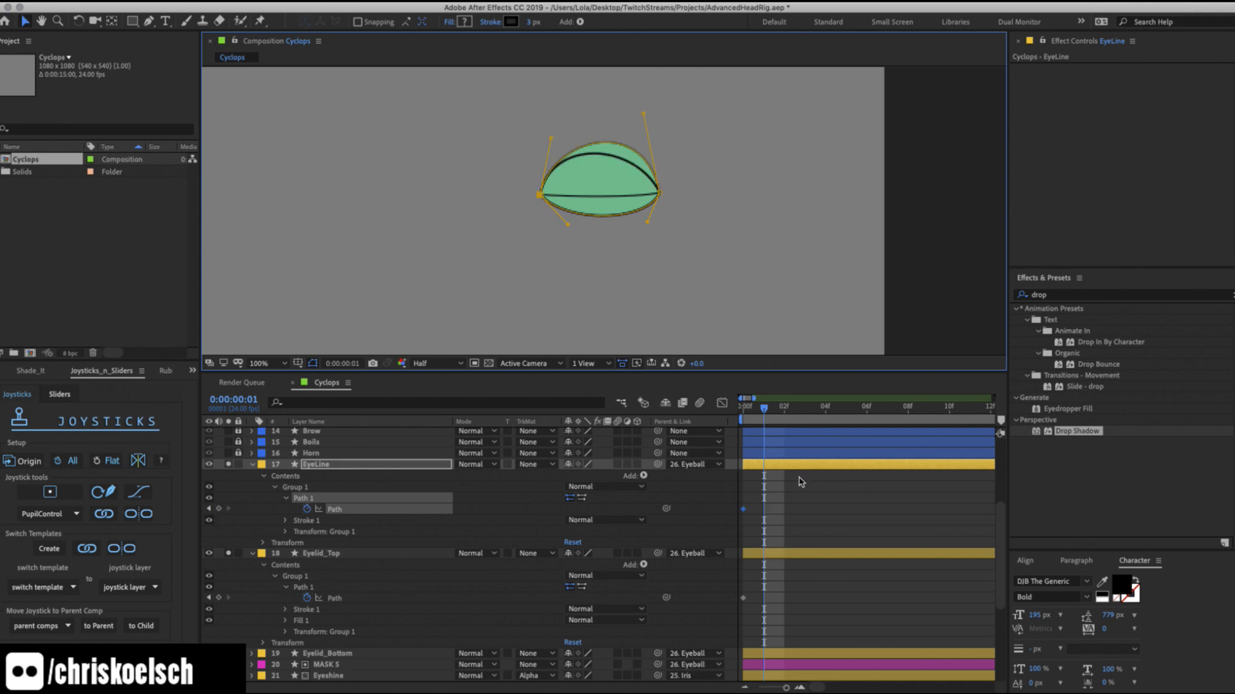
left_click(305, 498)
key("z")
left_click(631, 188)
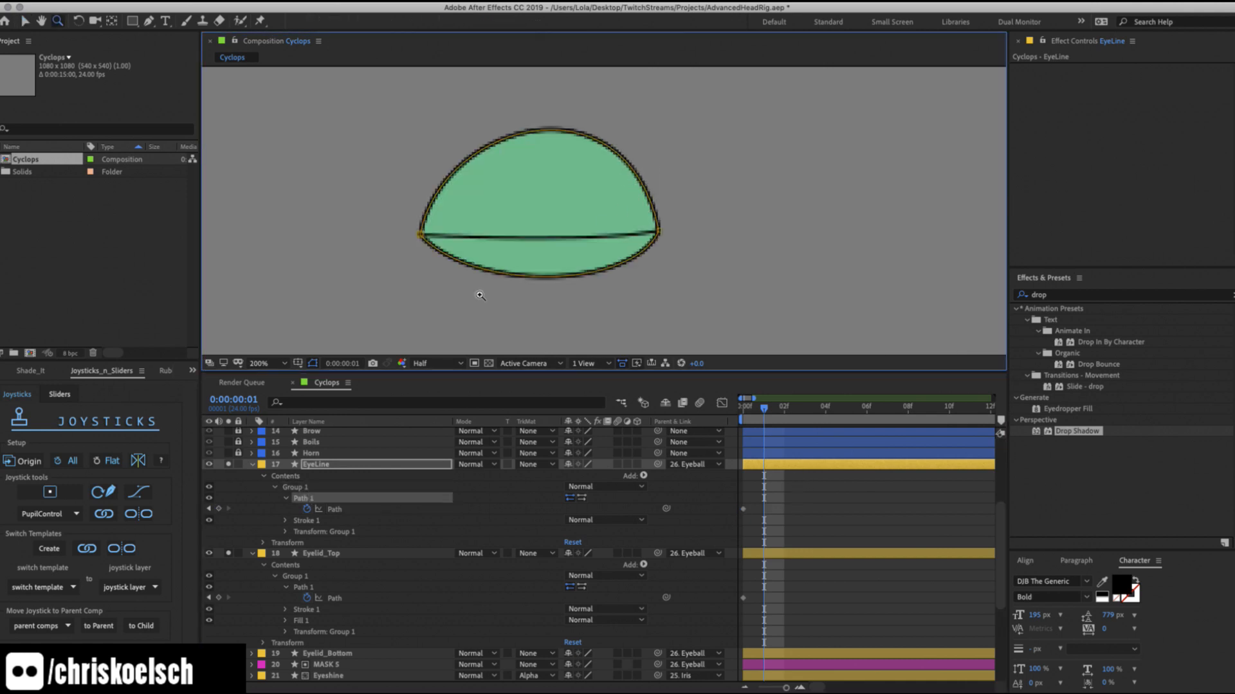
Remove the Path animation from the EyeLine layer and collapse its properties.
left_click(316, 465)
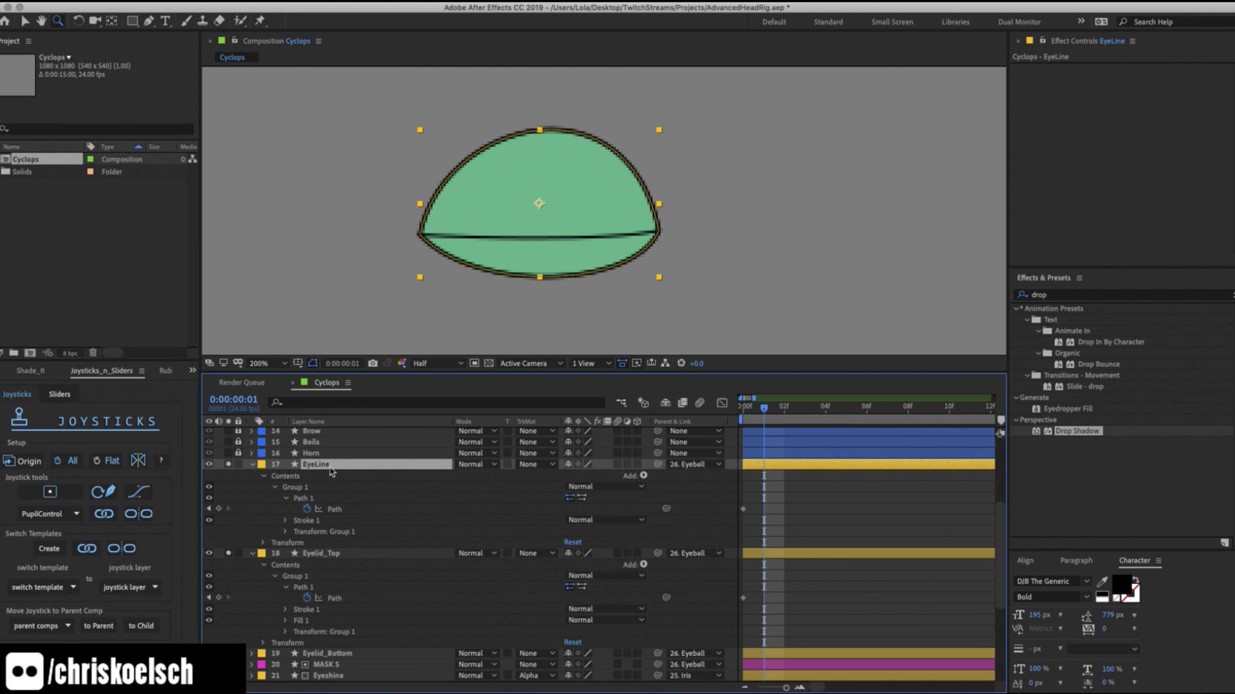
left_click(306, 508)
left_click(313, 466)
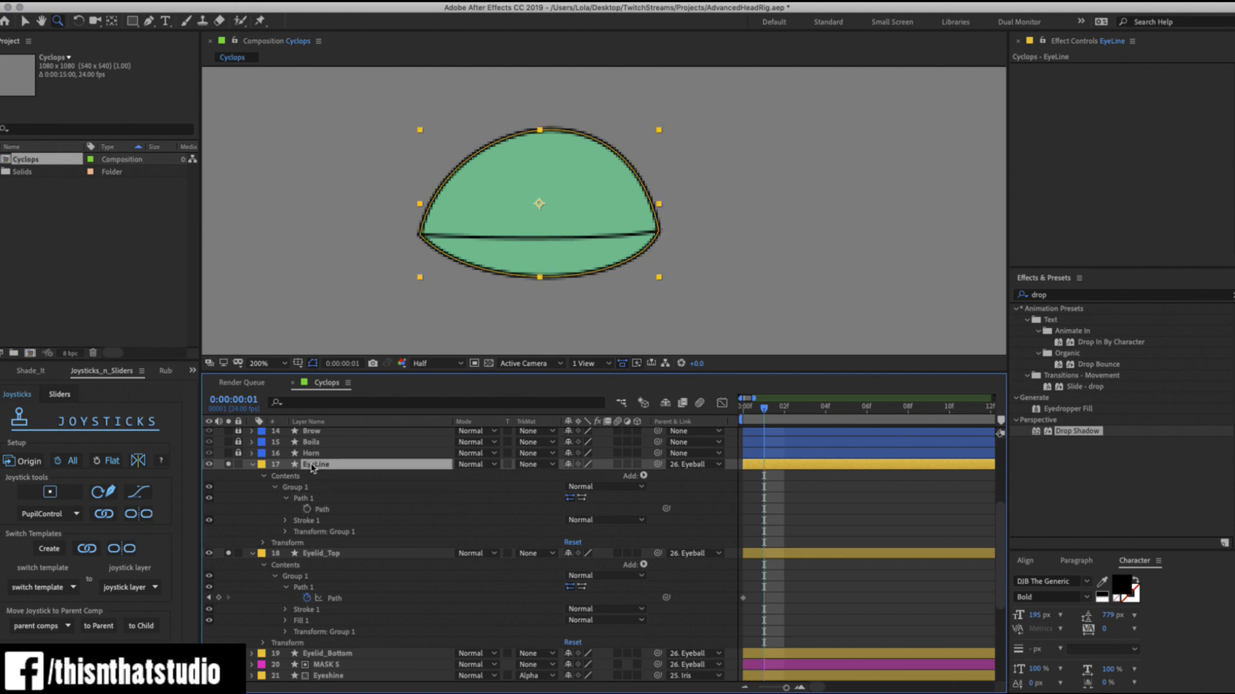
key("u")
Set a Path keyframe on Eyelid_Bottom and place it at frame 0.
left_click(332, 476)
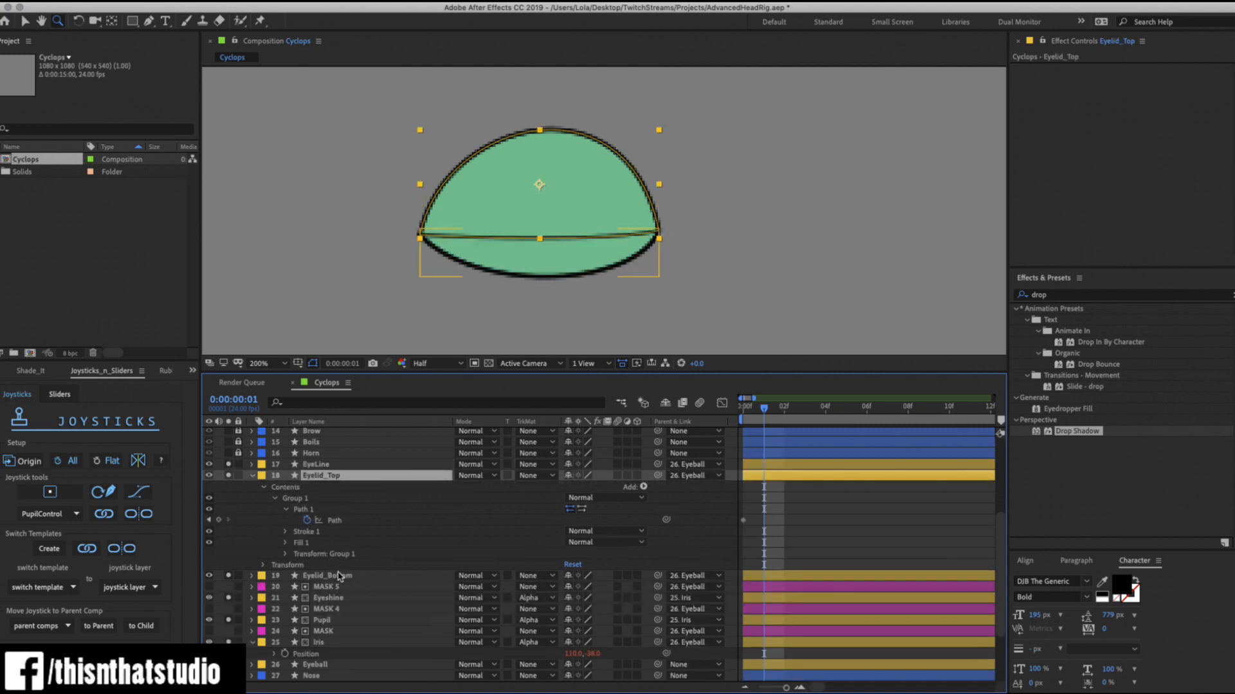
left_click(340, 576)
left_click(252, 576)
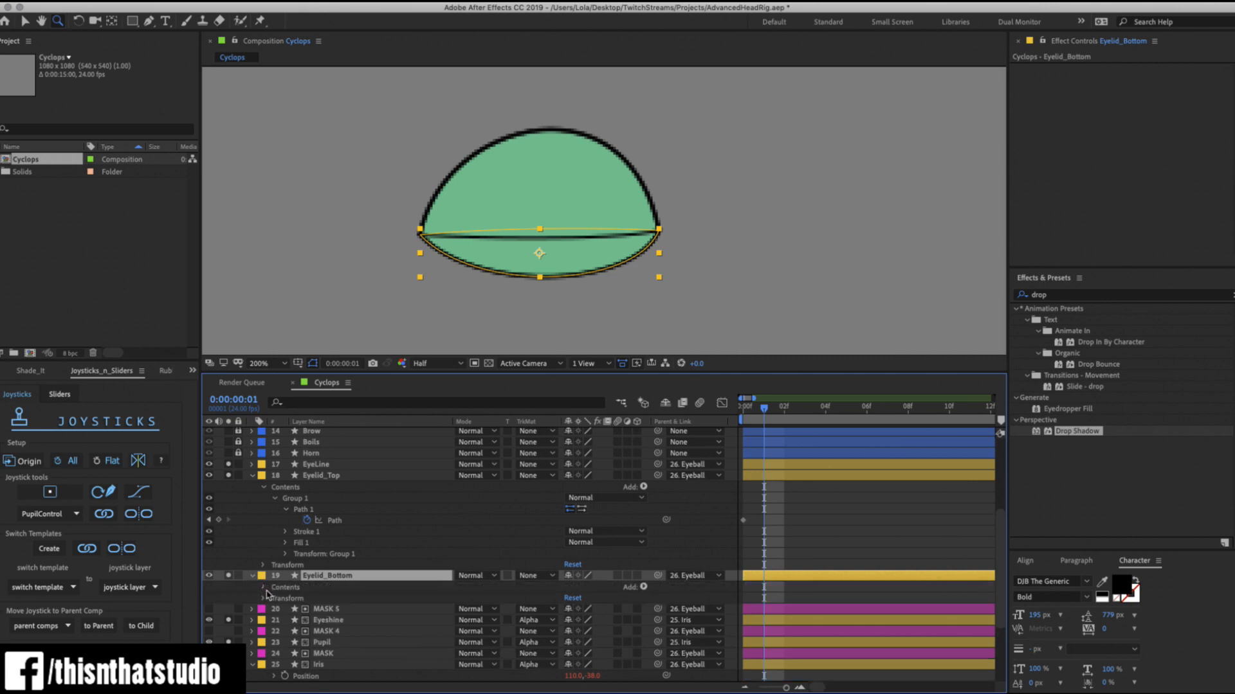
left_click(264, 587)
left_click(307, 620)
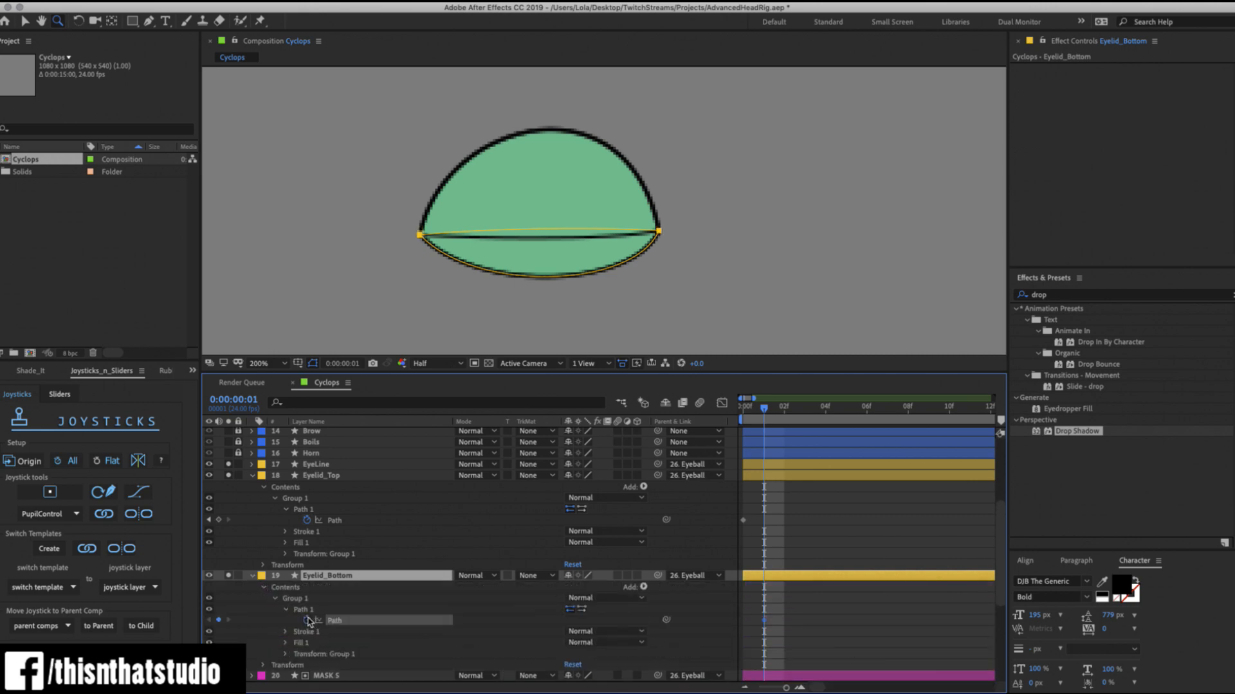
left_click_drag(763, 621, 752, 620)
left_click(758, 577)
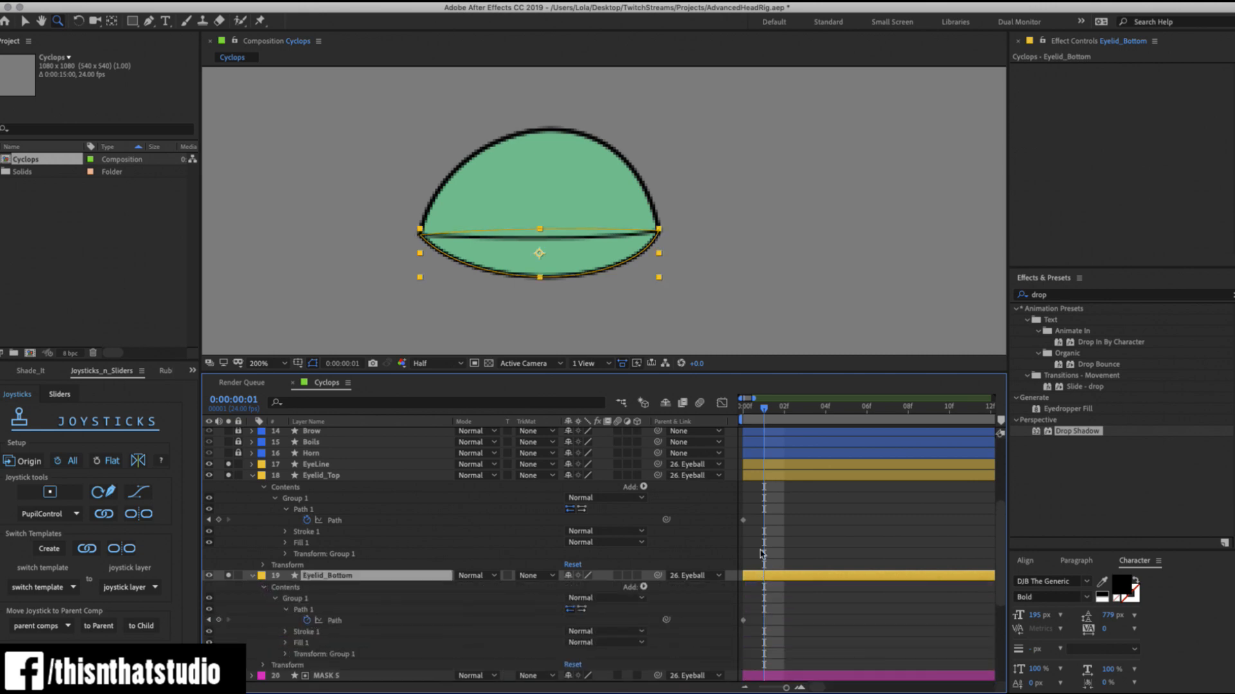
At frame 1, open Eyelid_Top by bending its lower edge up to the eye's upper outline and raising both corner points along it.
left_click(743, 520)
key("v")
left_click(658, 230)
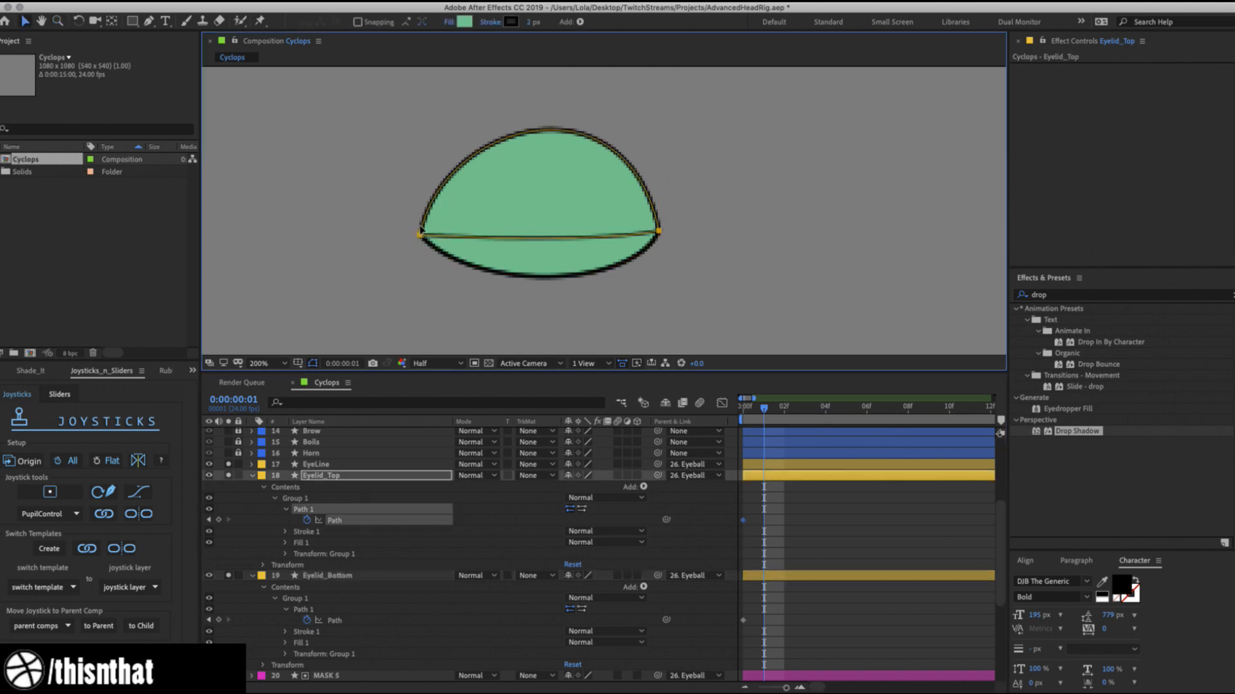
left_click_drag(495, 234, 505, 183)
left_click_drag(614, 238, 609, 136)
left_click_drag(659, 230, 650, 198)
left_click_drag(601, 102, 593, 95)
key("comma")
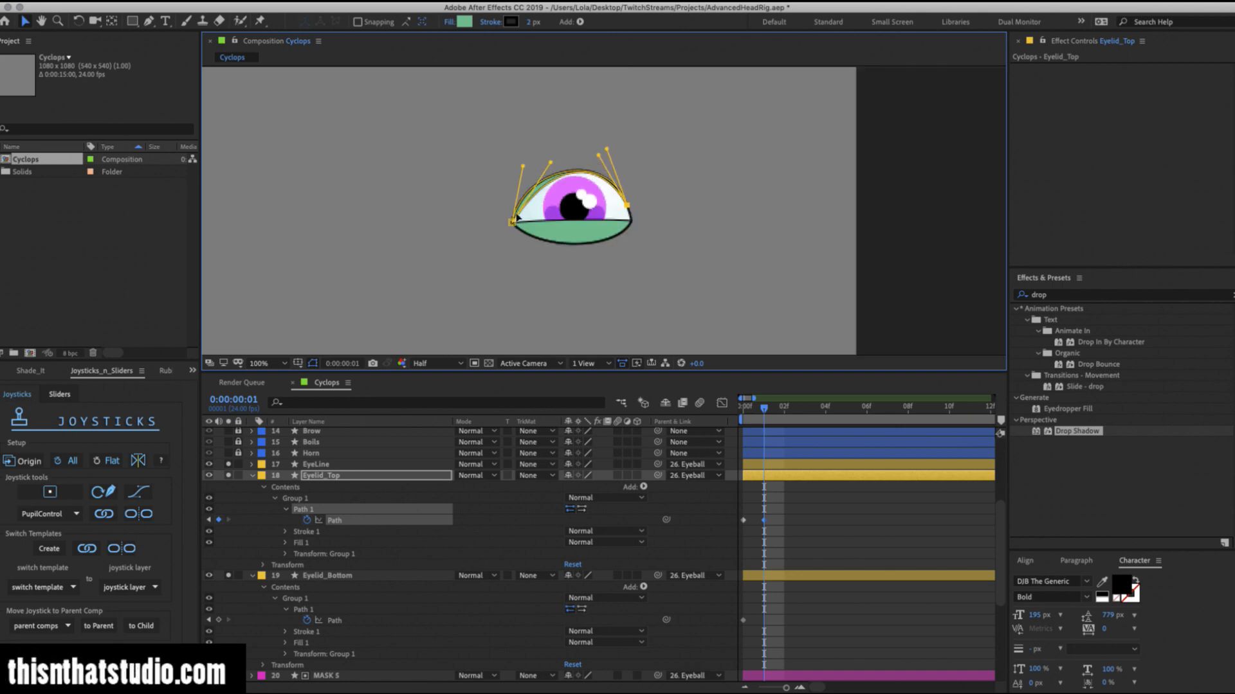
left_click_drag(516, 218, 523, 201)
Switch the preview resolution to Full and adjust Eyelid_Top's curve handles so the open lid forms a thin band along the eye's upper outline.
key("period")
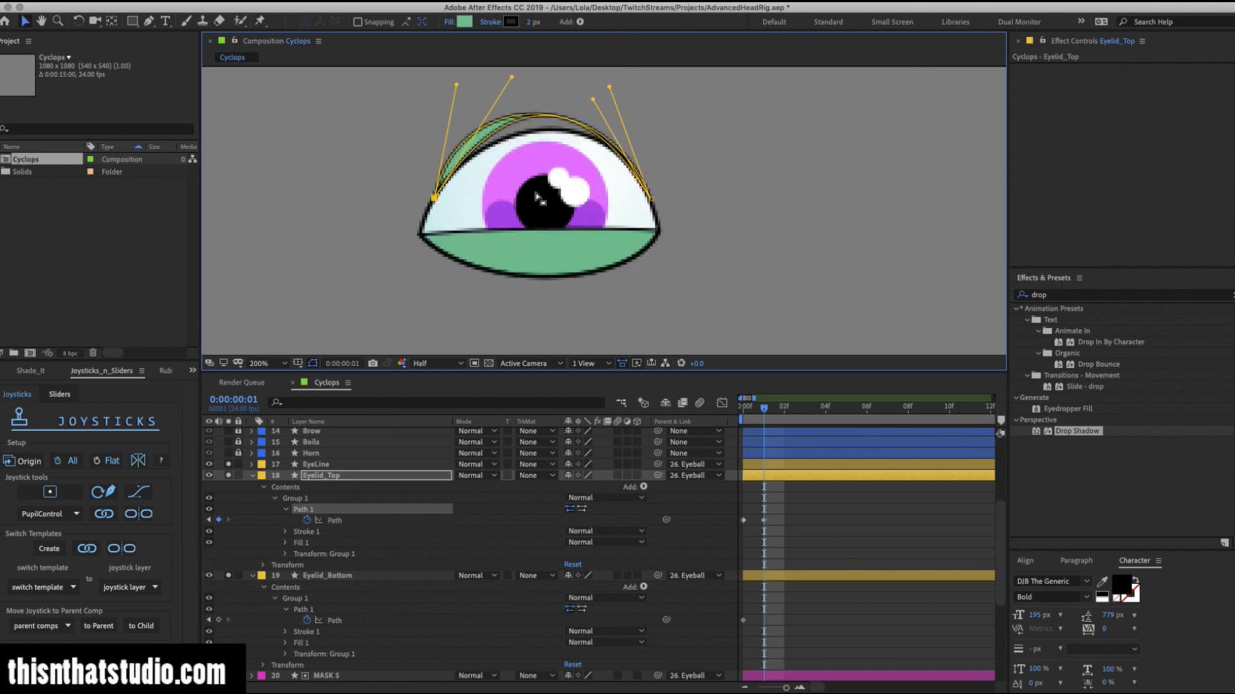
left_click_drag(511, 78, 496, 110)
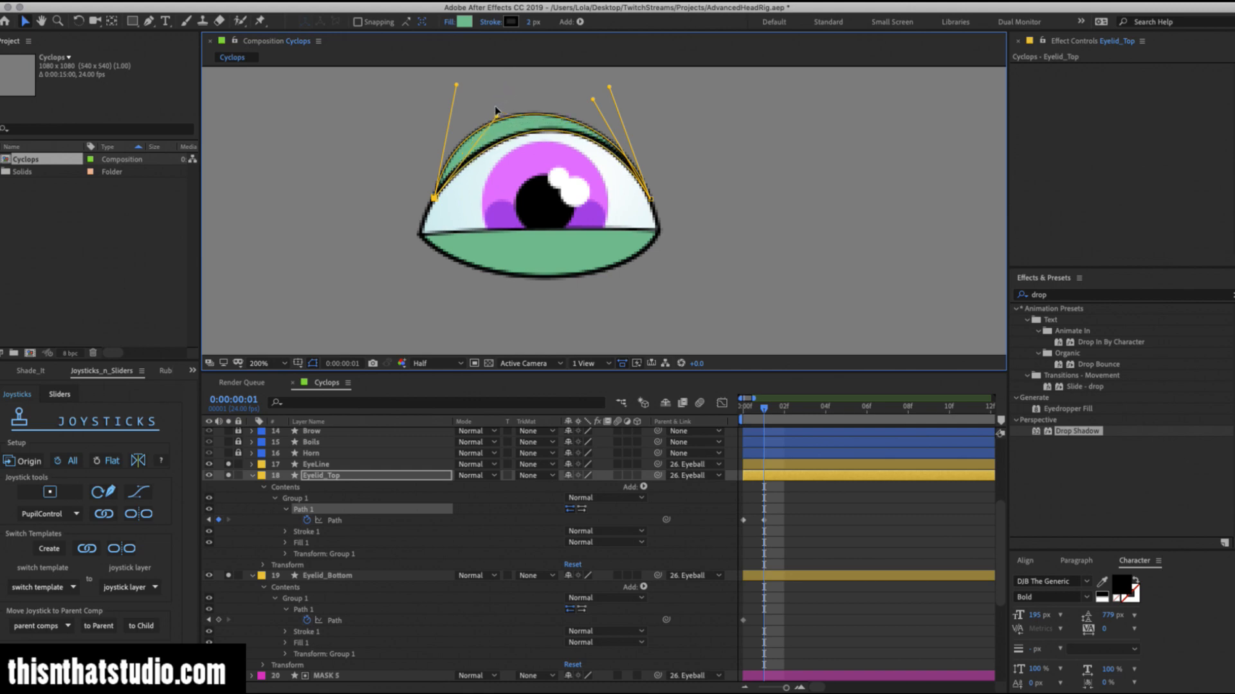
left_click(436, 363)
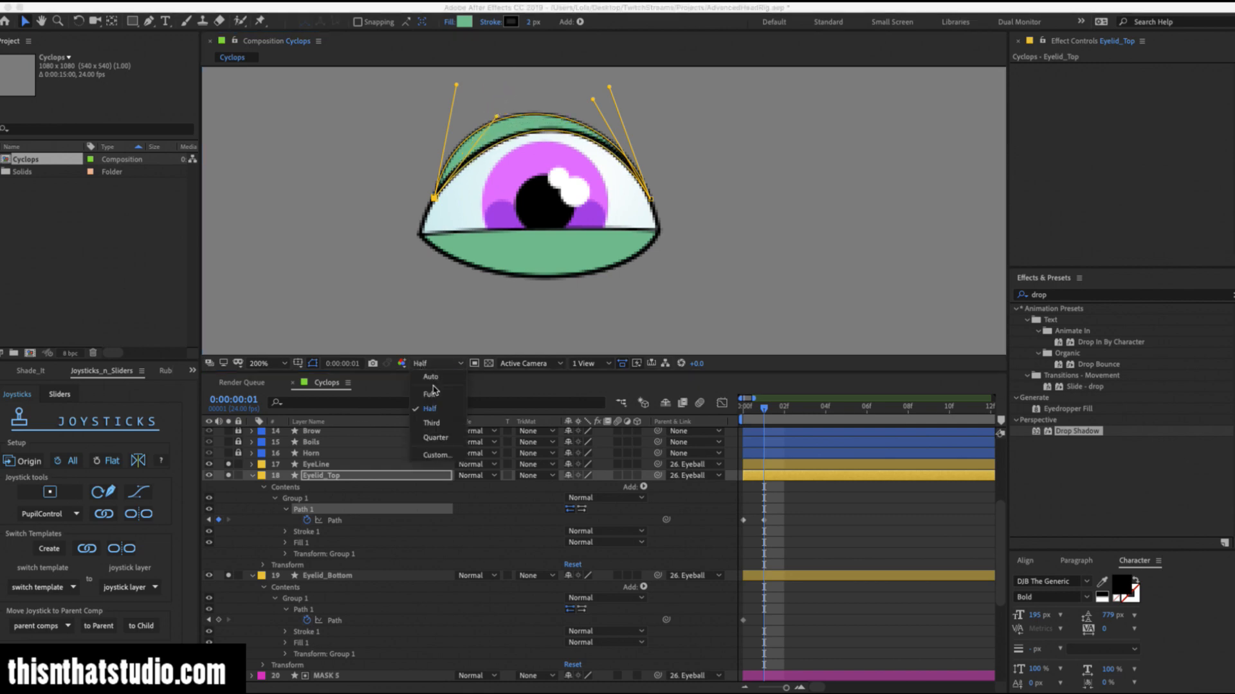
left_click(437, 385)
left_click_drag(457, 81, 471, 122)
left_click_drag(594, 92, 606, 96)
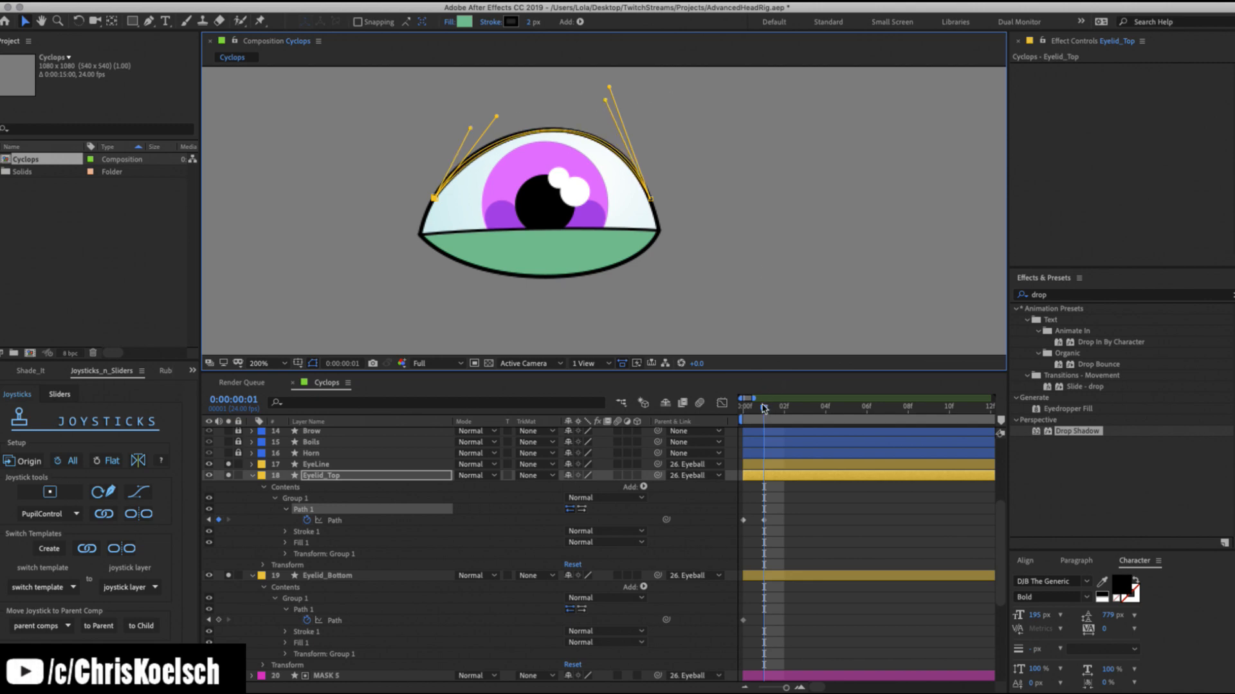
Move Eyelid_Top's open keyframe to frame 4 to check the in-between shape, and return it to frame 1.
mouse_move(764, 407)
left_mouse_down()
mouse_move(752, 410)
mouse_move(767, 413)
left_mouse_up()
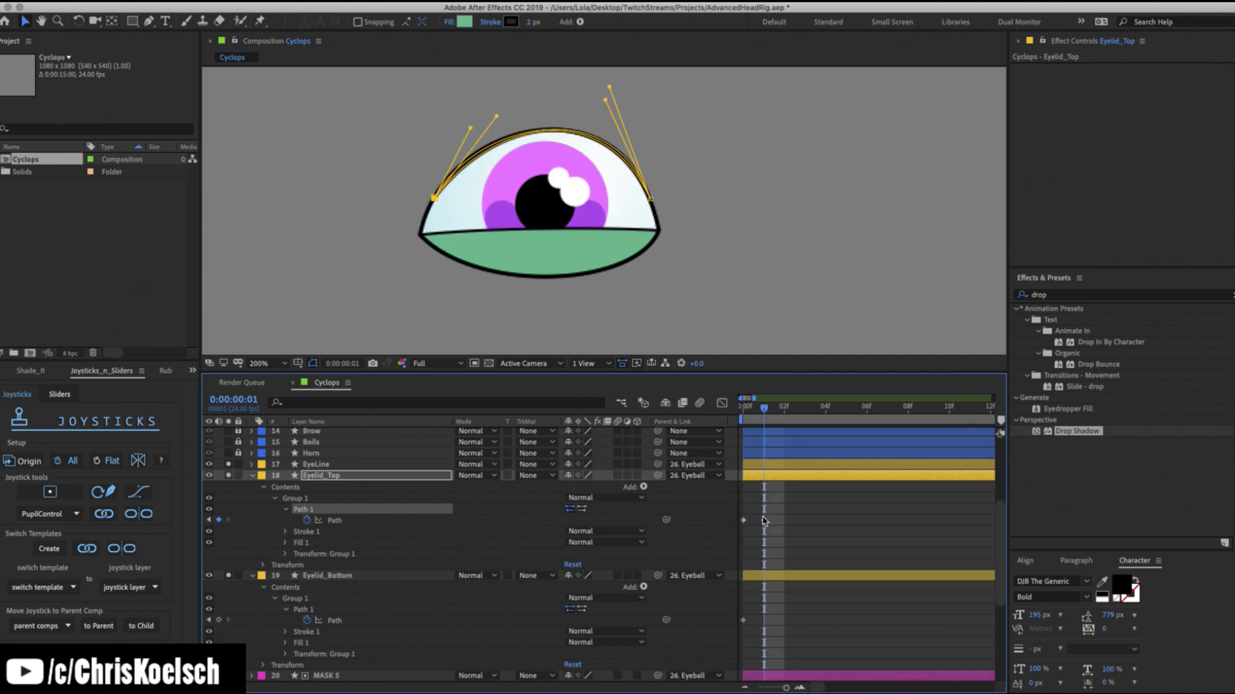
left_click_drag(763, 521, 825, 520)
mouse_move(762, 412)
left_mouse_down()
mouse_move(744, 411)
mouse_move(829, 417)
mouse_move(744, 415)
mouse_move(805, 418)
mouse_move(743, 426)
mouse_move(825, 413)
mouse_move(754, 412)
mouse_move(847, 411)
mouse_move(727, 418)
mouse_move(783, 415)
mouse_move(764, 414)
left_mouse_up()
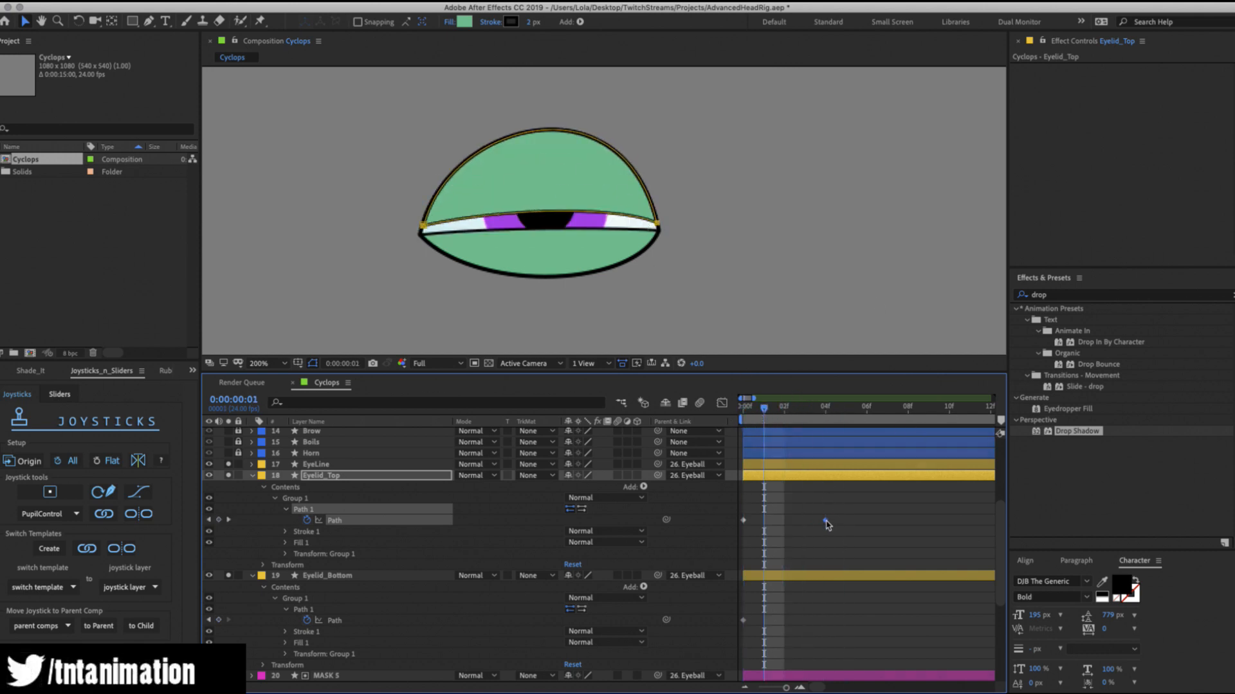
left_click_drag(826, 521, 769, 523)
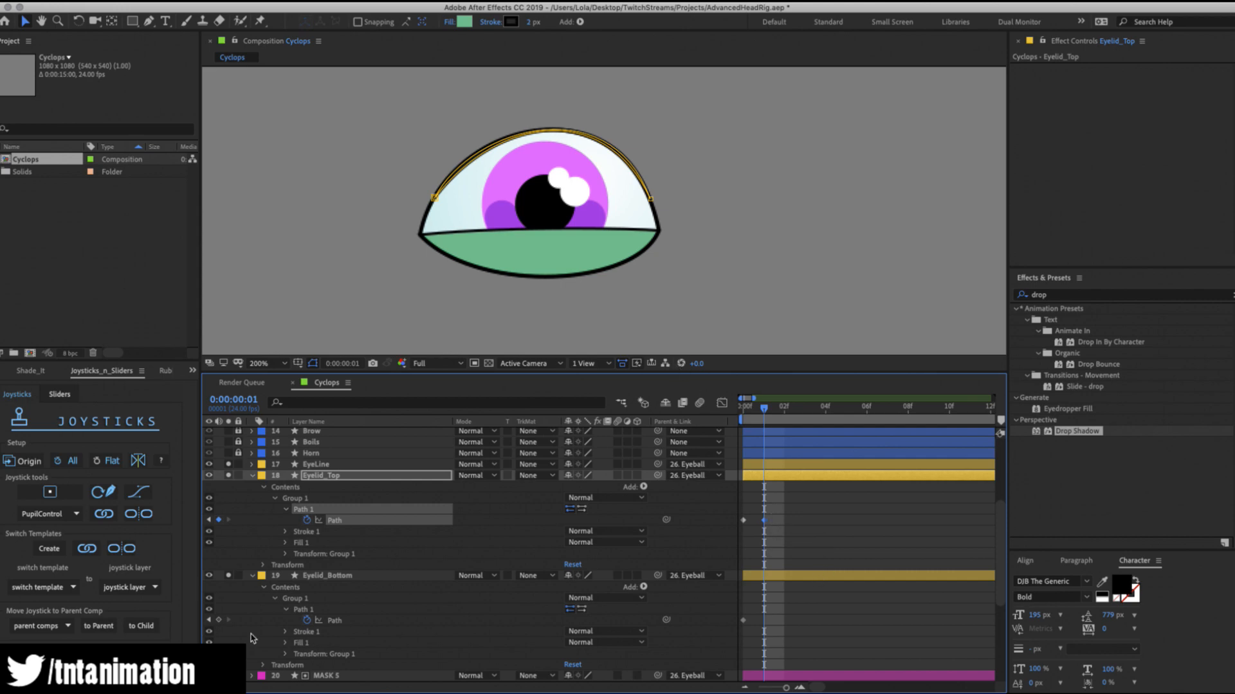
At frame 1, open Eyelid_Bottom by lowering both corner points of its path along the eye's lower outline and reshaping their curve handles.
left_click(304, 610)
left_click(419, 230)
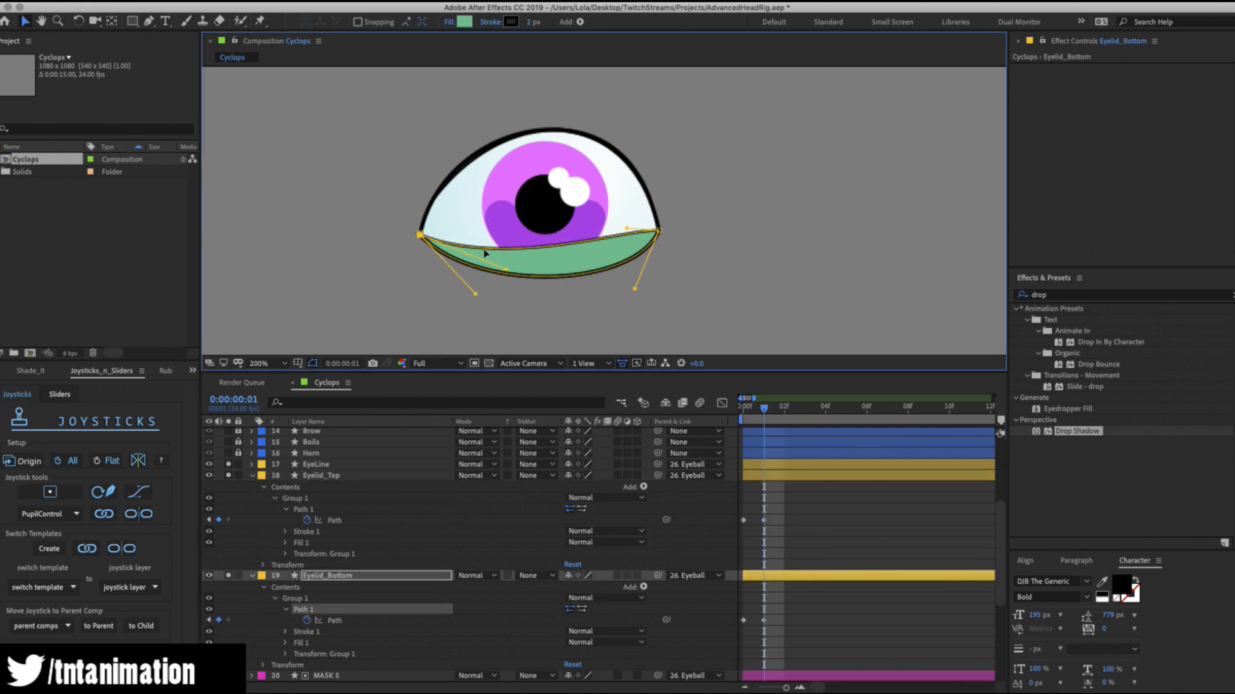
left_click_drag(423, 232, 445, 246)
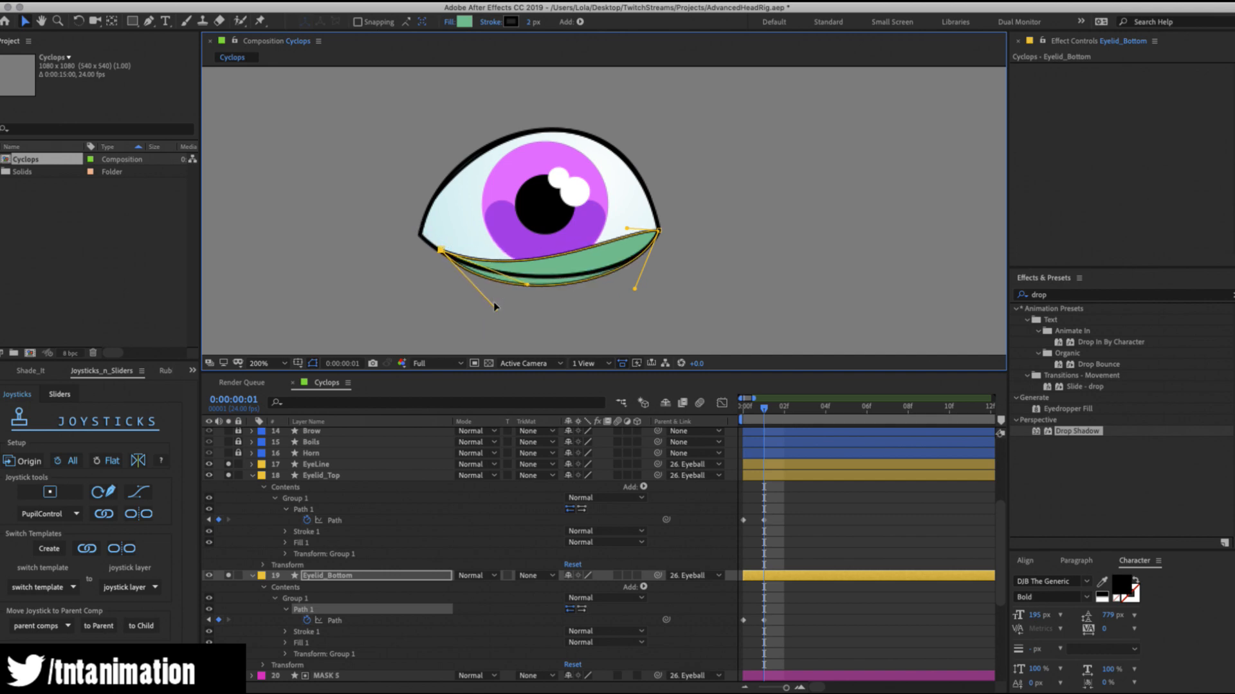
left_click_drag(494, 305, 490, 286)
left_click_drag(658, 230, 640, 252)
left_click_drag(616, 308, 600, 283)
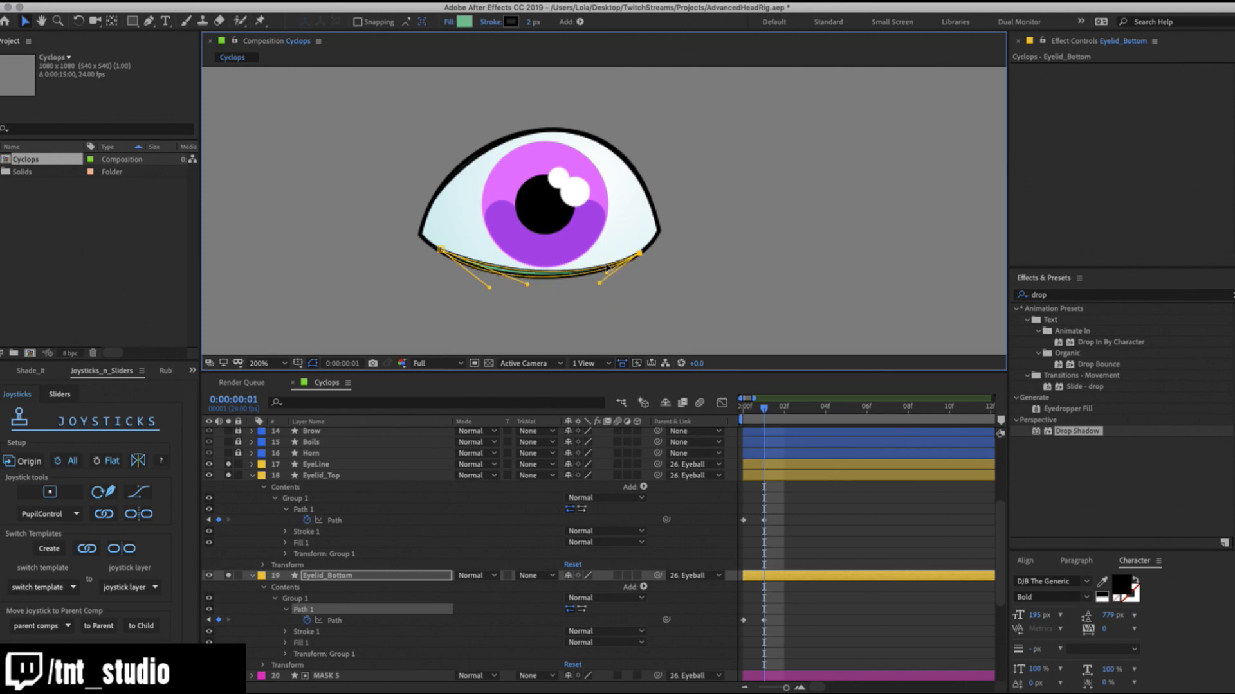
Fine-tune Eyelid_Bottom's left corner point and curve handles so the open lid forms a thin band along the eye's lower outline.
left_click_drag(527, 283, 499, 288)
left_click_drag(442, 244, 448, 248)
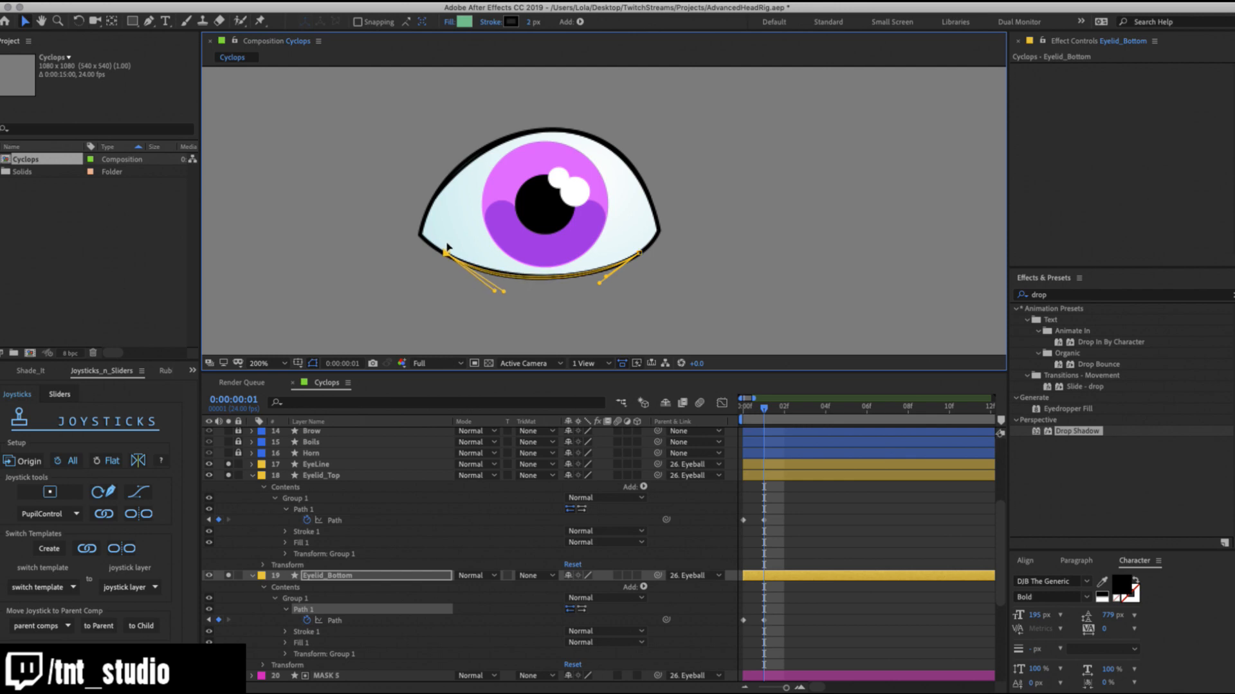
left_click_drag(505, 287, 501, 283)
left_click_drag(501, 282, 493, 281)
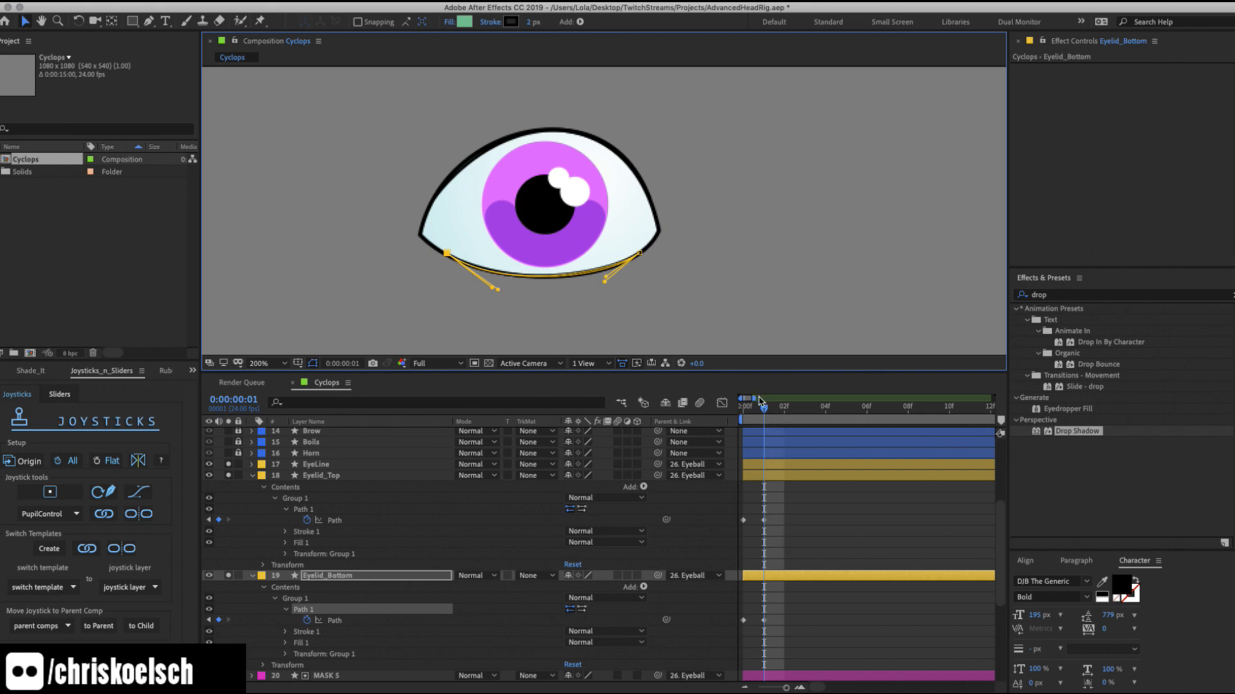
Return to frame 0 and create a slider named TopLid from both of Eyelid_Top's Path keyframes.
left_click_drag(760, 400, 742, 423)
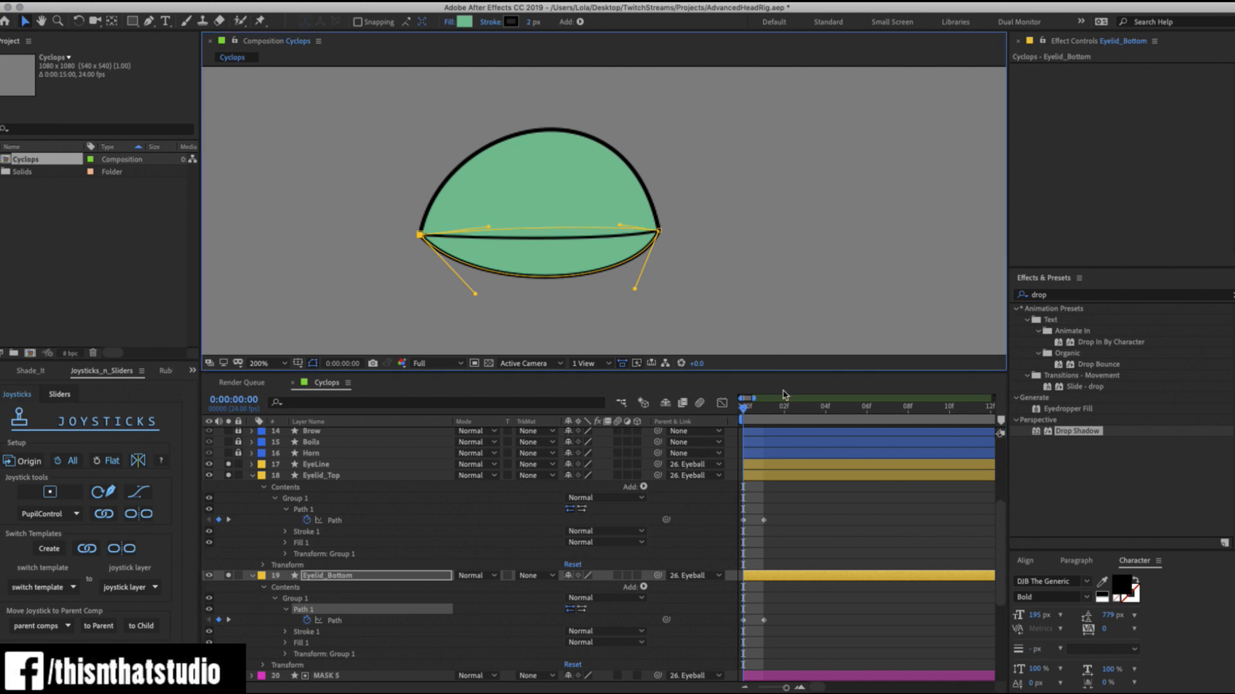
mouse_move(746, 409)
left_mouse_down()
mouse_move(759, 409)
mouse_move(744, 408)
left_mouse_up()
left_click(779, 508)
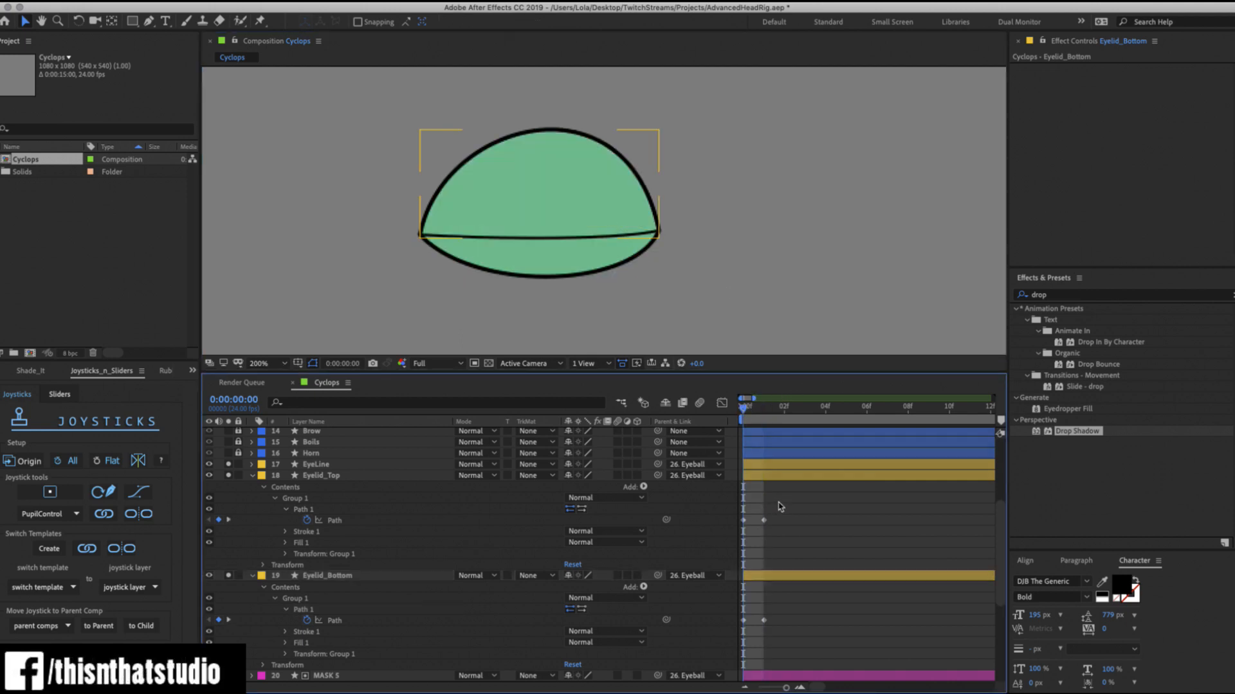
left_click_drag(774, 502, 734, 541)
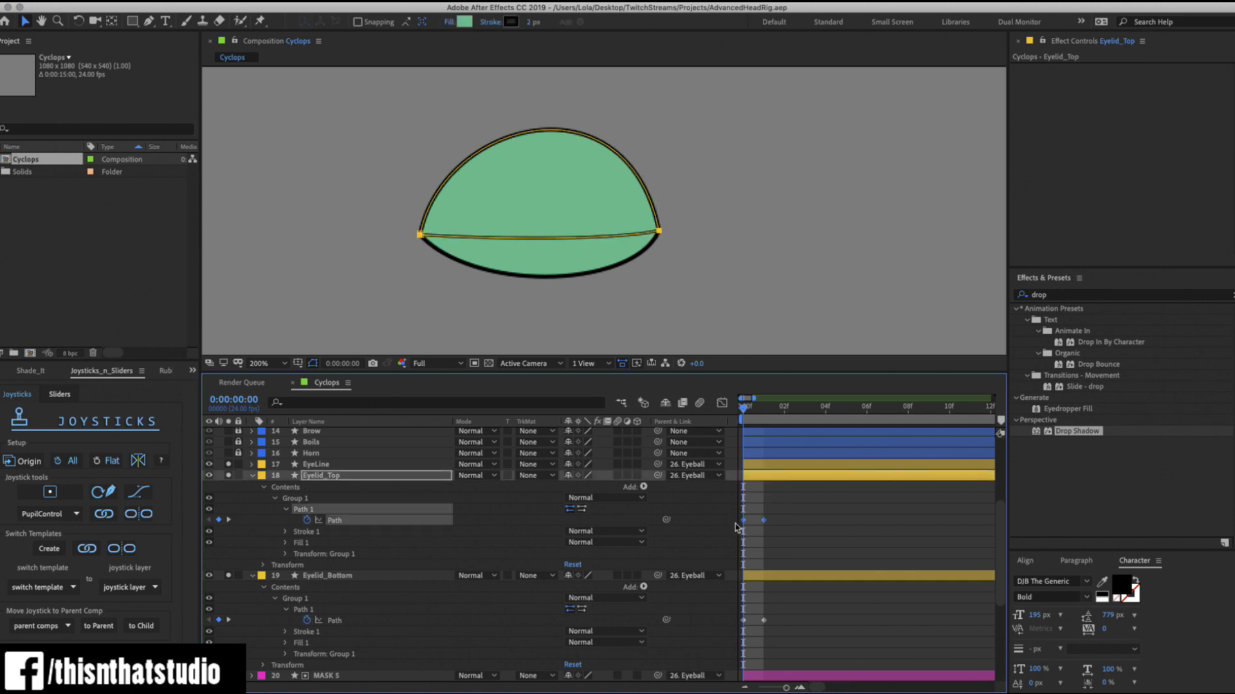
left_click(60, 394)
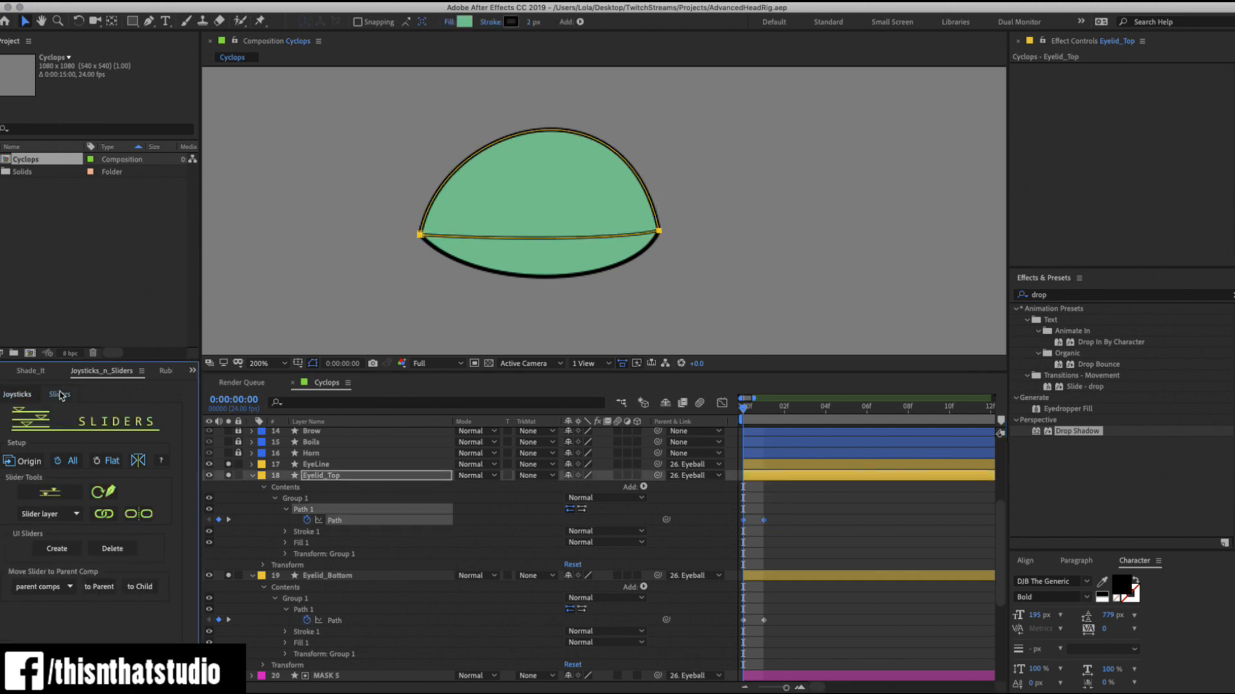
left_click(51, 492)
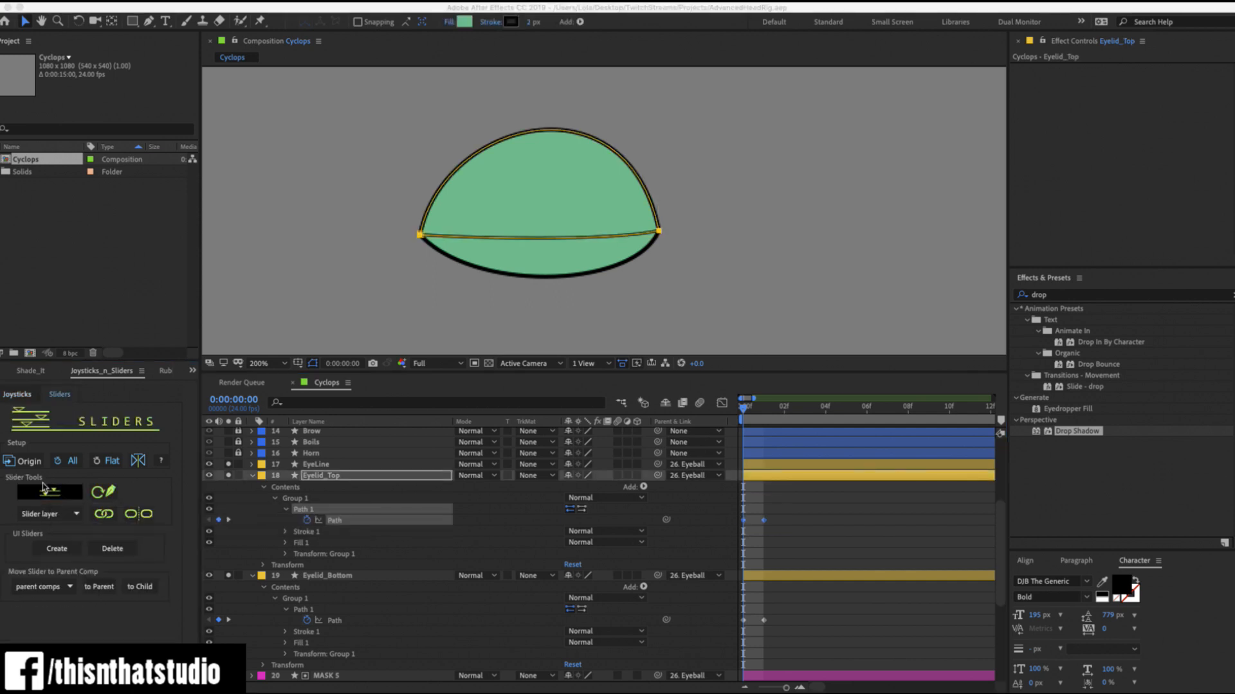
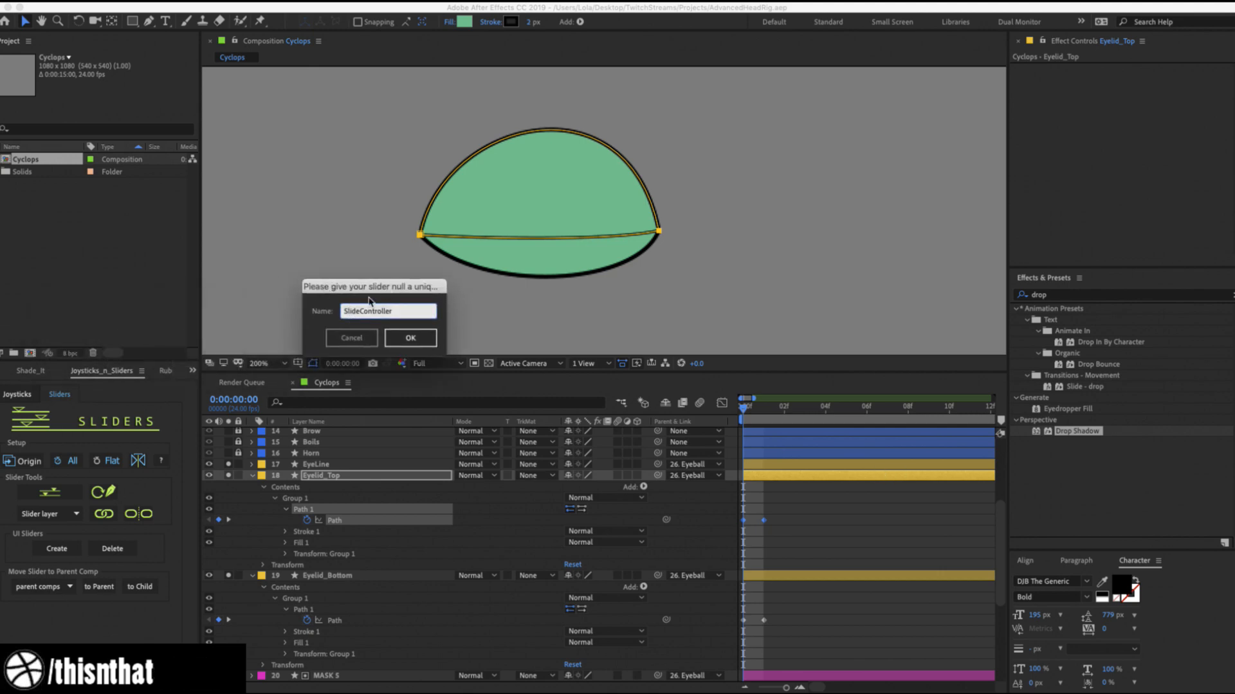
type("TopLid")
key("Return")
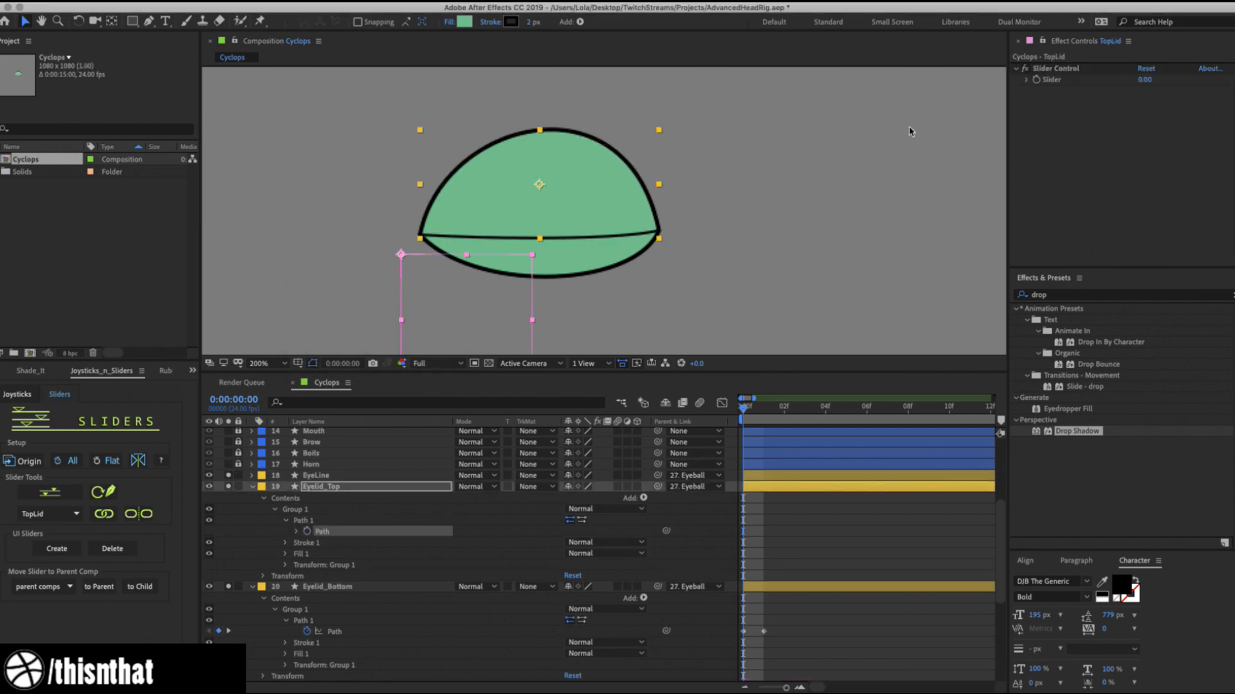
Create a slider named BottomLid from both of Eyelid_Bottom's Path keyframes.
left_click(366, 587)
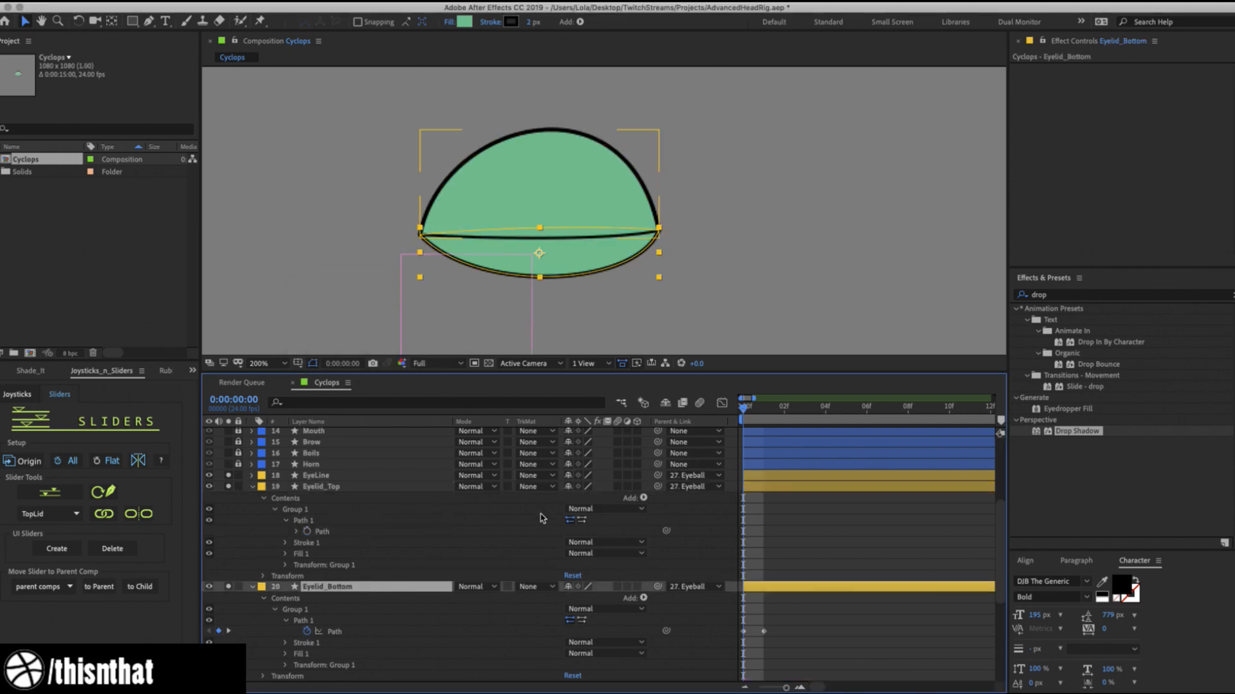
left_click(335, 632)
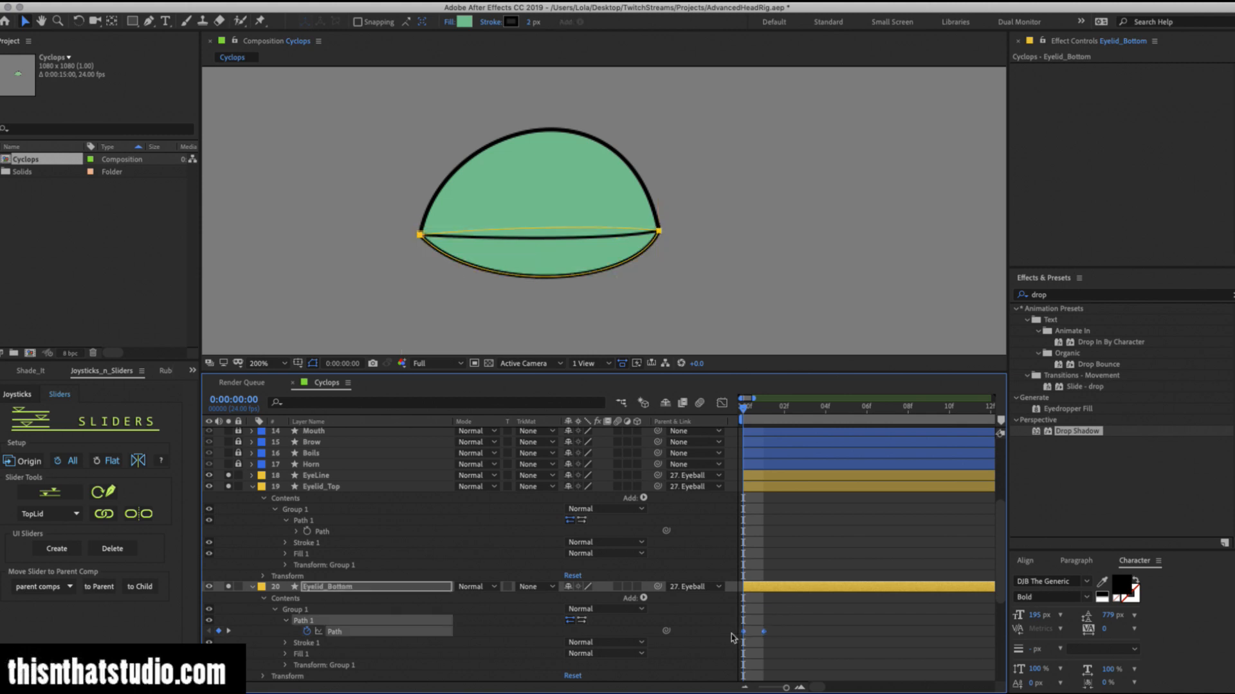
left_click(44, 497)
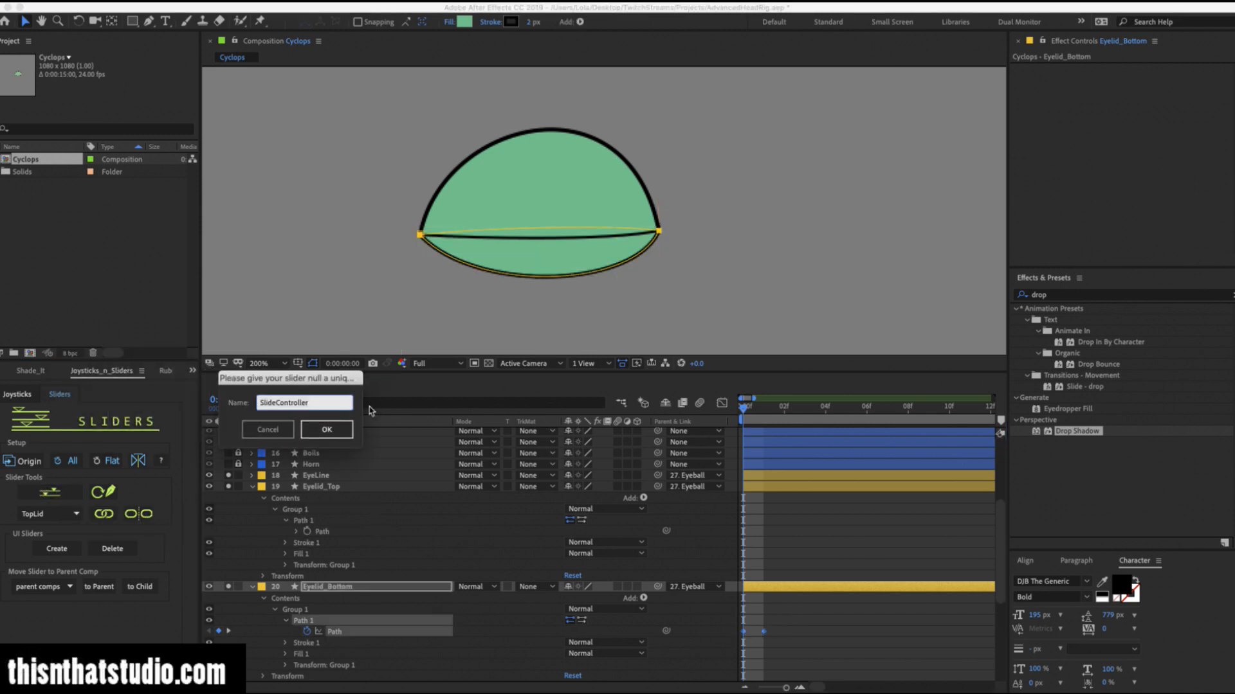
type("BottomLid")
key("Return")
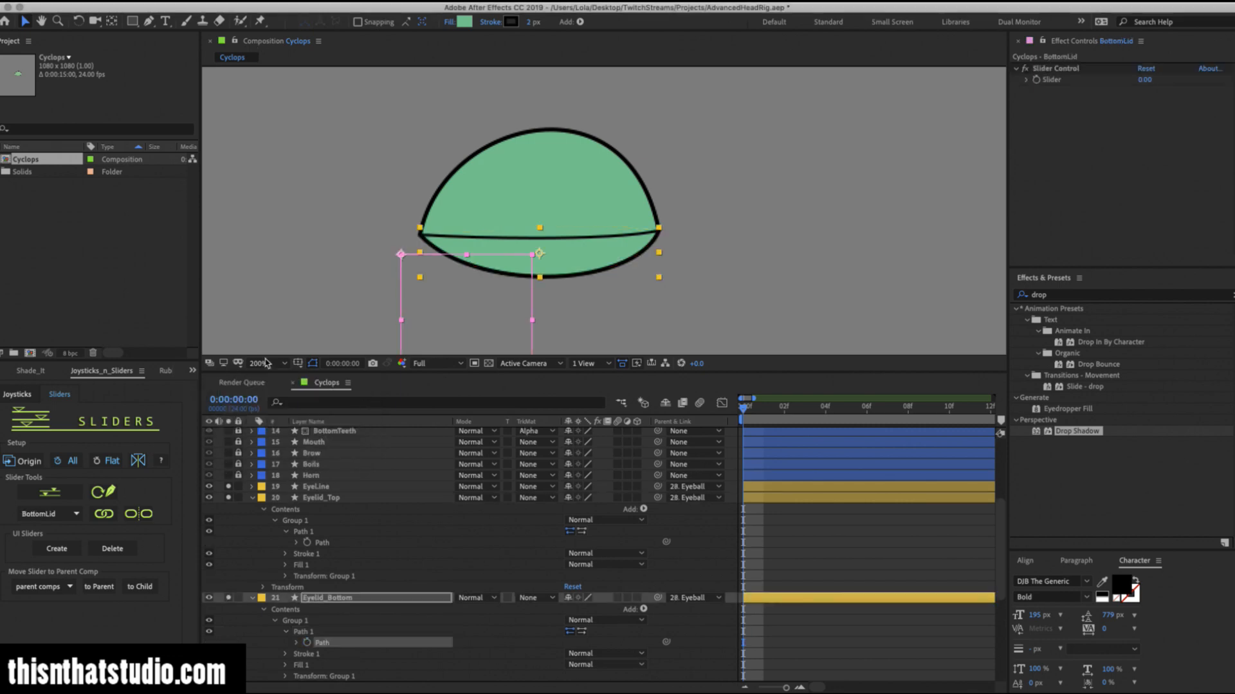
Collapse the Eyelid_Top and Eyelid_Bottom layers and select the TopLid slider null.
left_click(251, 498)
left_click(251, 508)
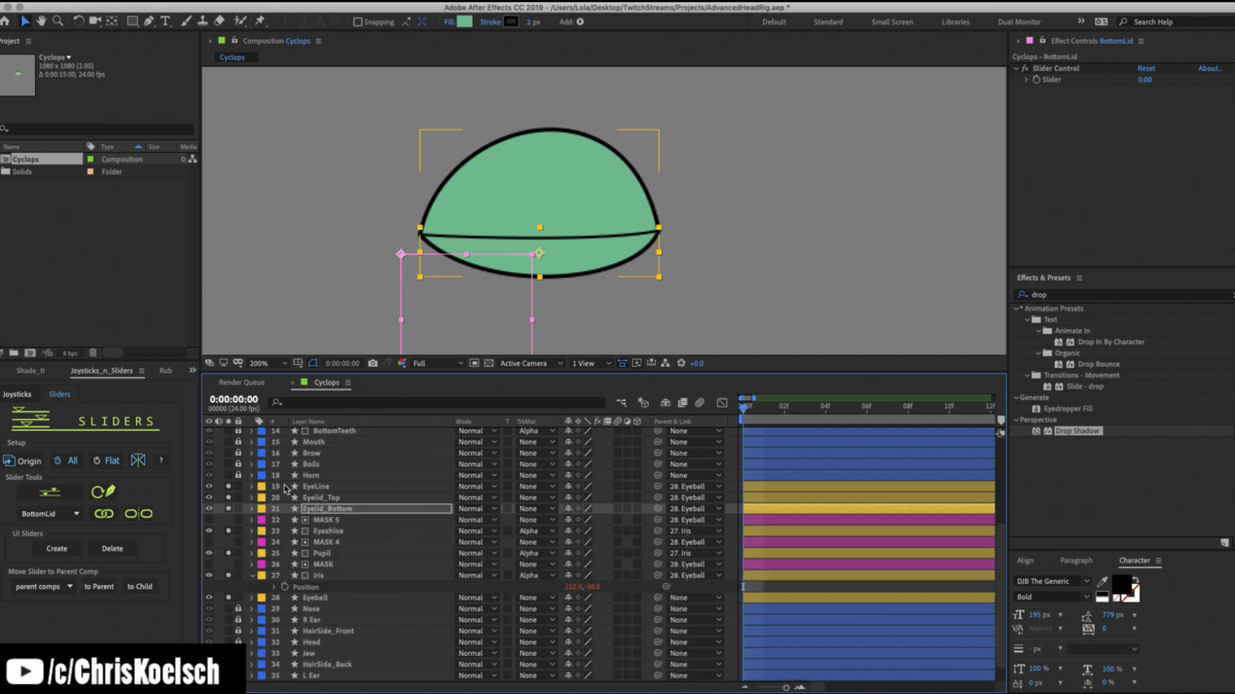
scroll(289, 483, "up", 5)
left_click(325, 444)
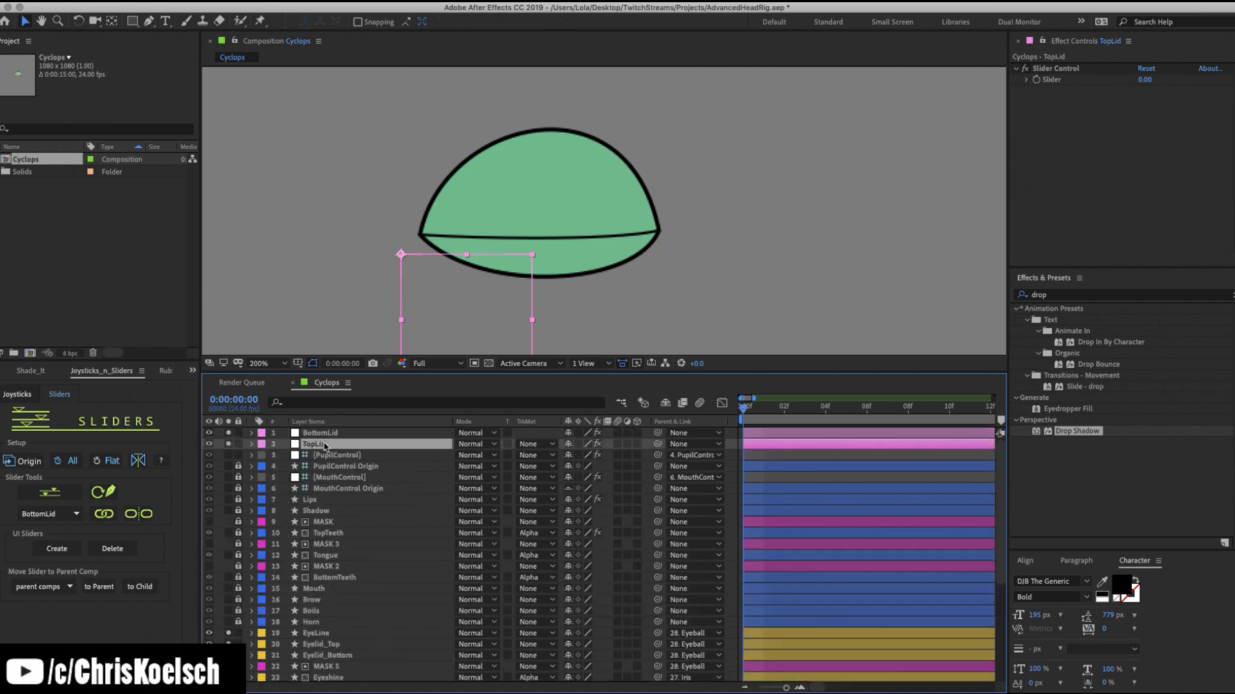
Test the bottom eyelid by raising the BottomLid layer's Slider Control to 109, and undo the change.
left_click(325, 436)
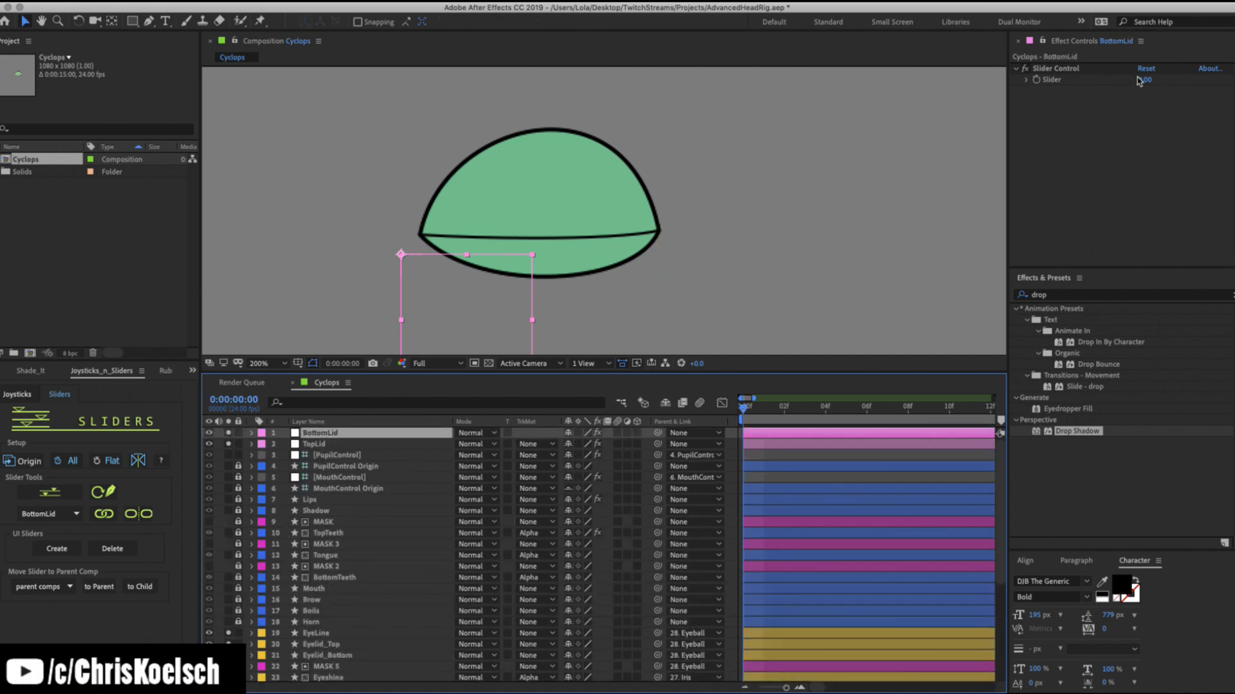
left_click_drag(1141, 80, 1193, 53)
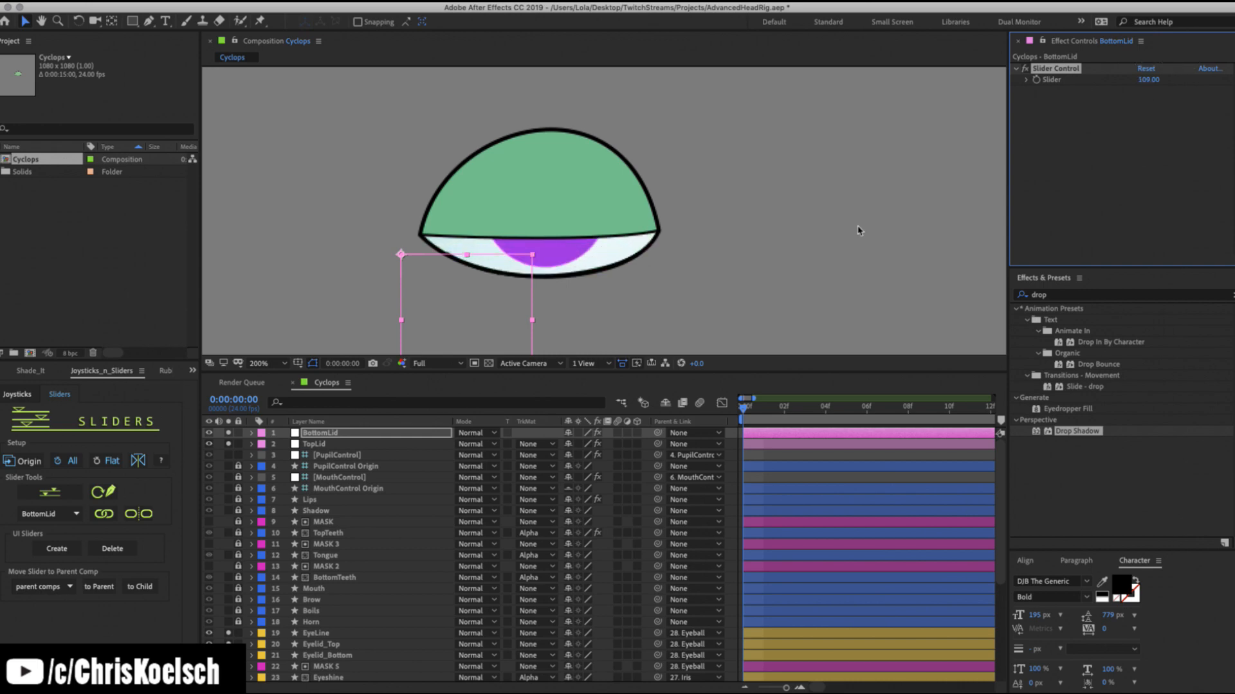
key("super+z")
left_click(328, 433)
left_click(59, 551)
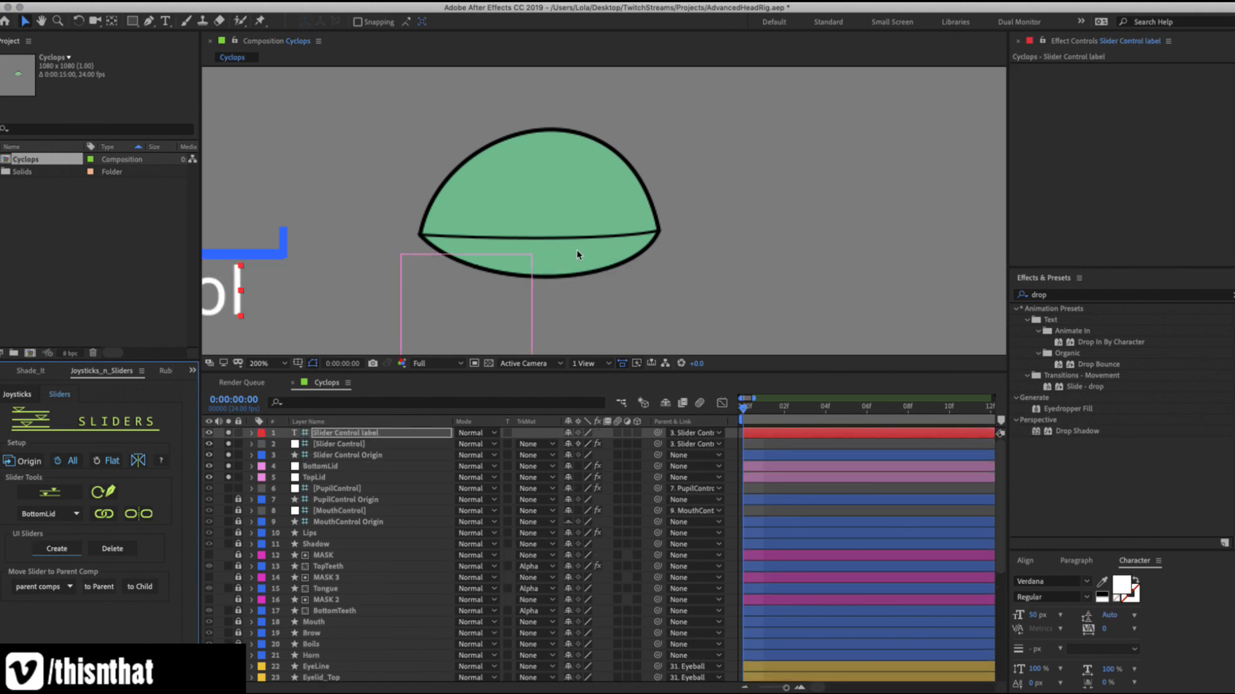
key("comma")
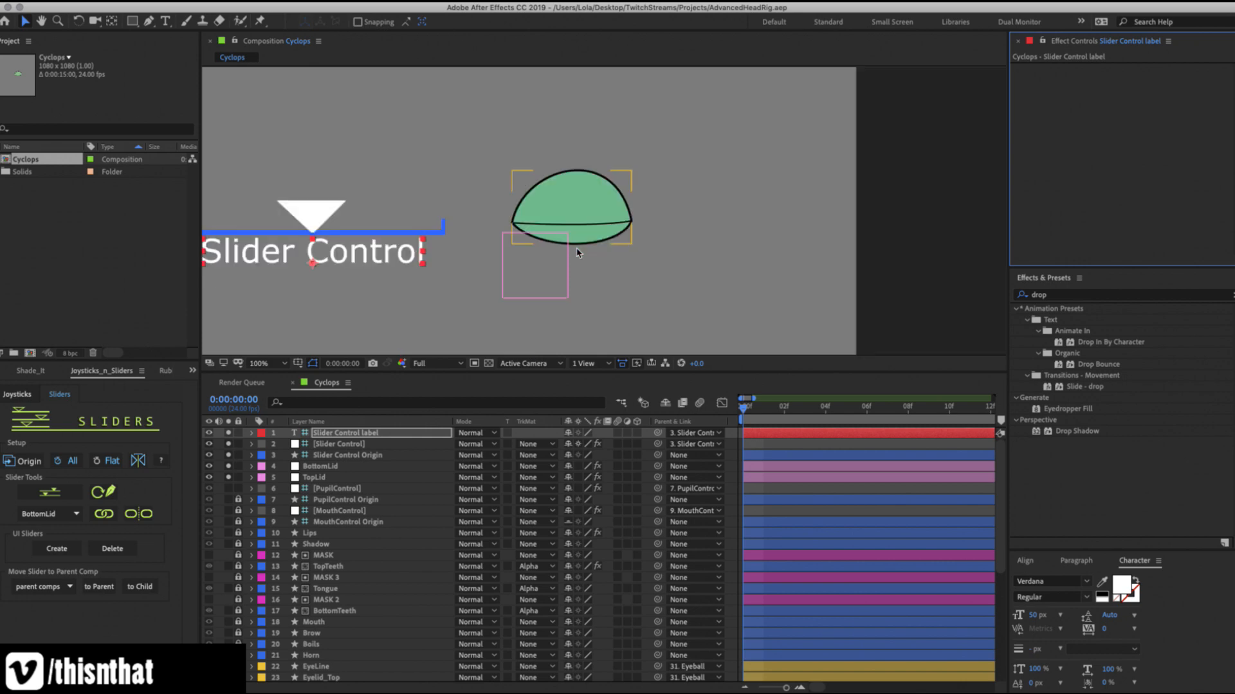
left_click(429, 232)
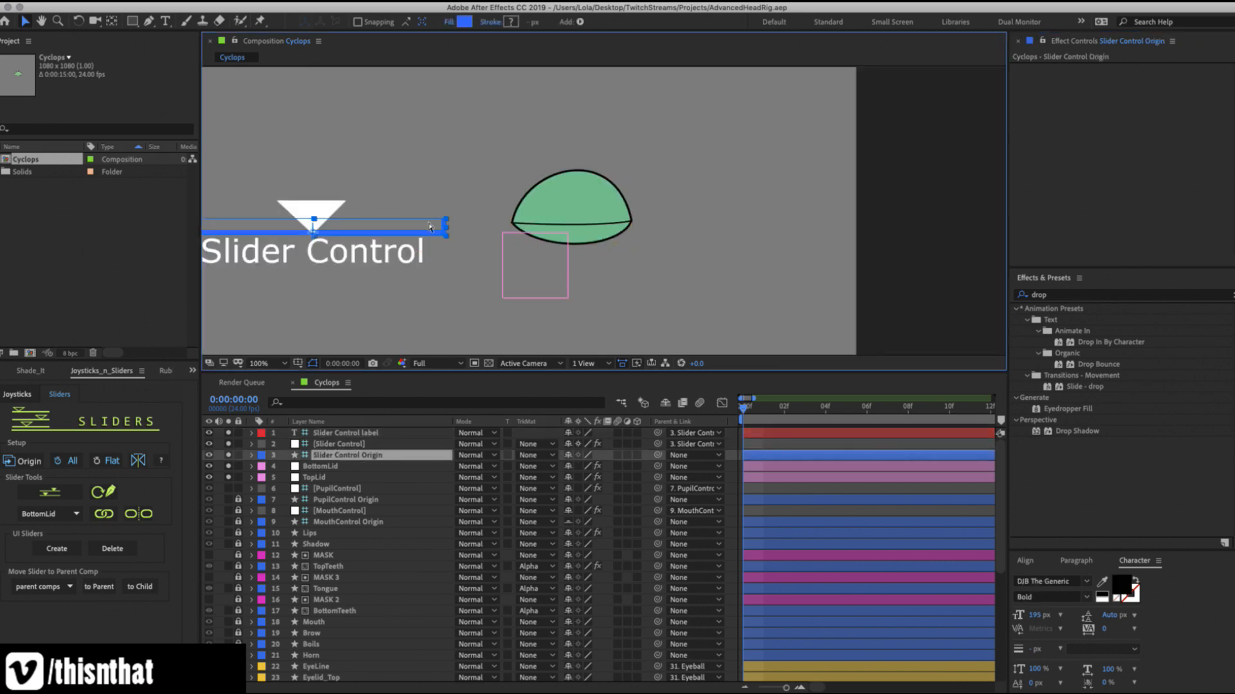
key("super+z")
Rename the BottomLid layer's Slider Control effect to BLid.
left_click(315, 445)
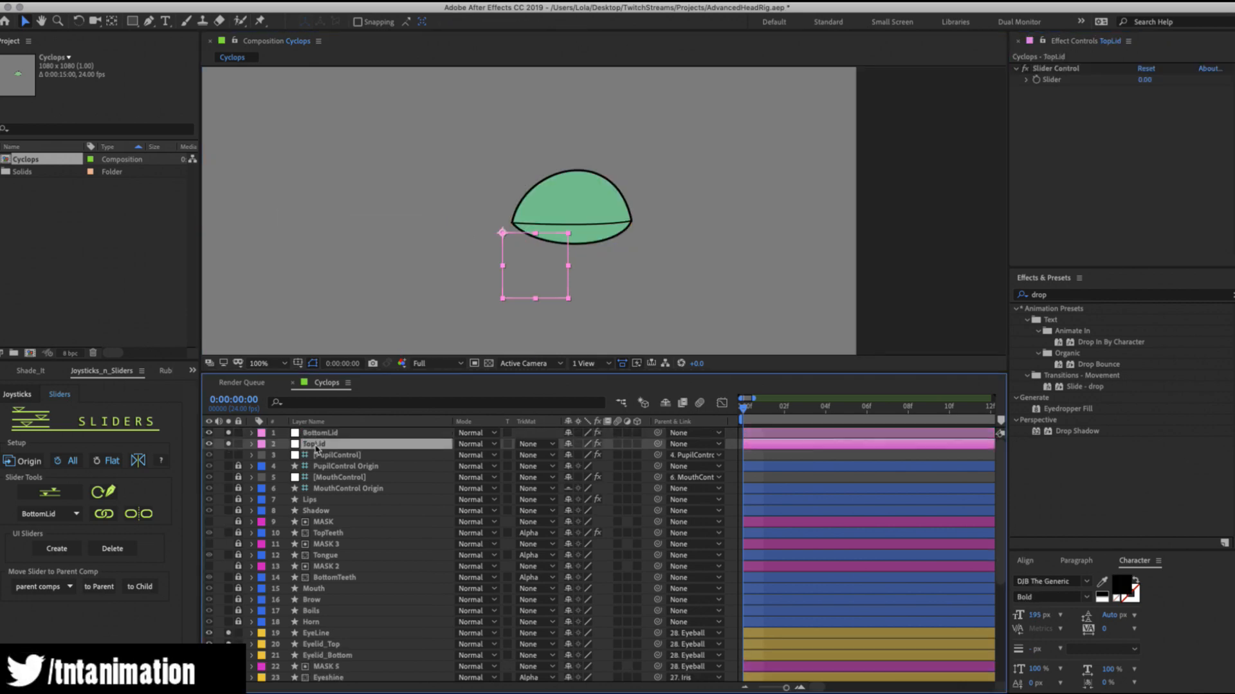
left_click(321, 434)
left_click(1061, 69)
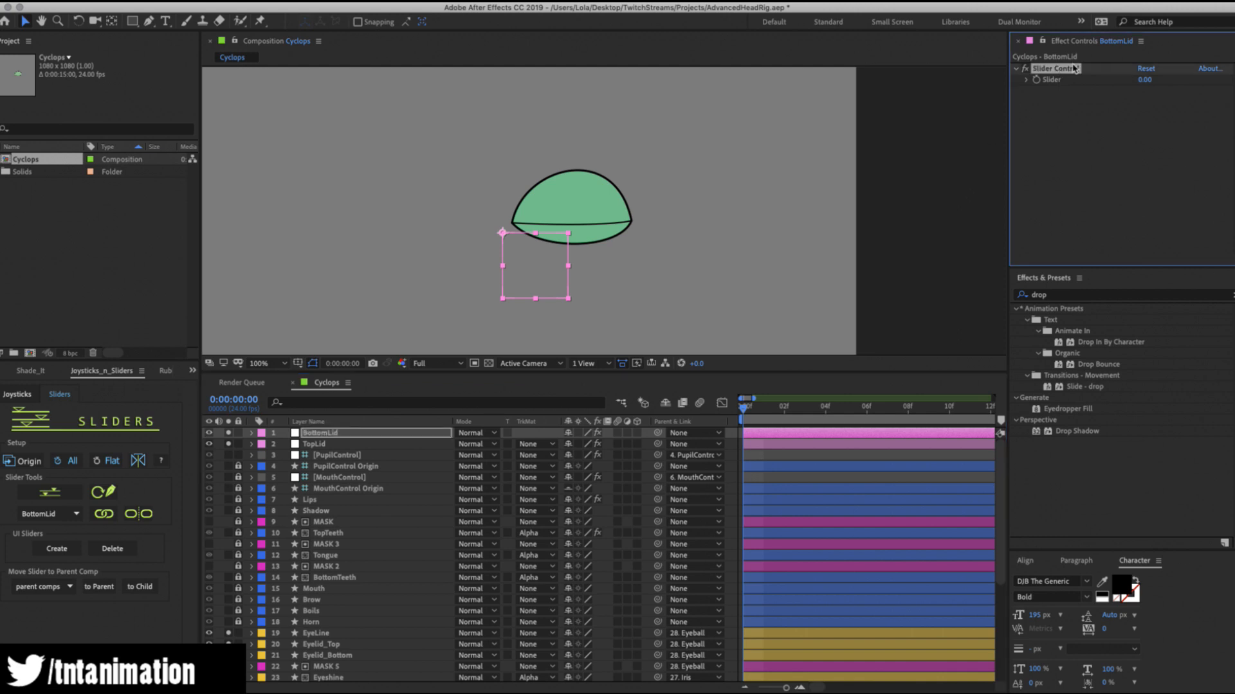
key("Return")
type("Bo")
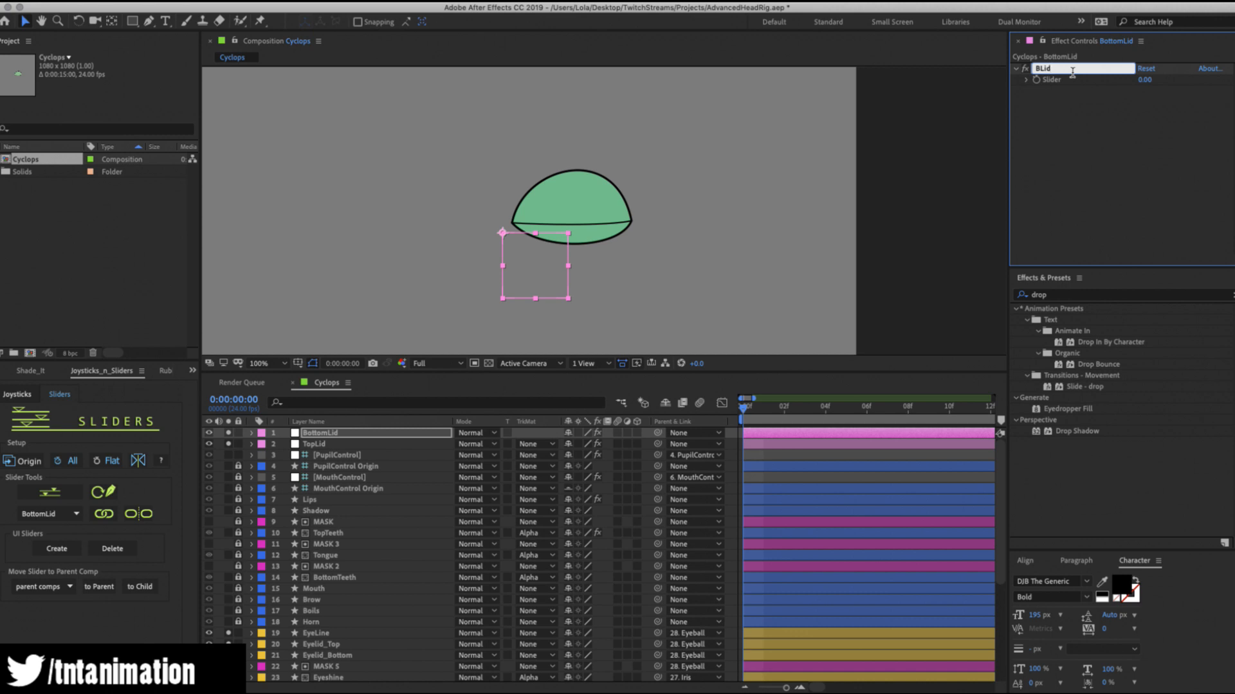
key("Return")
left_click(320, 443)
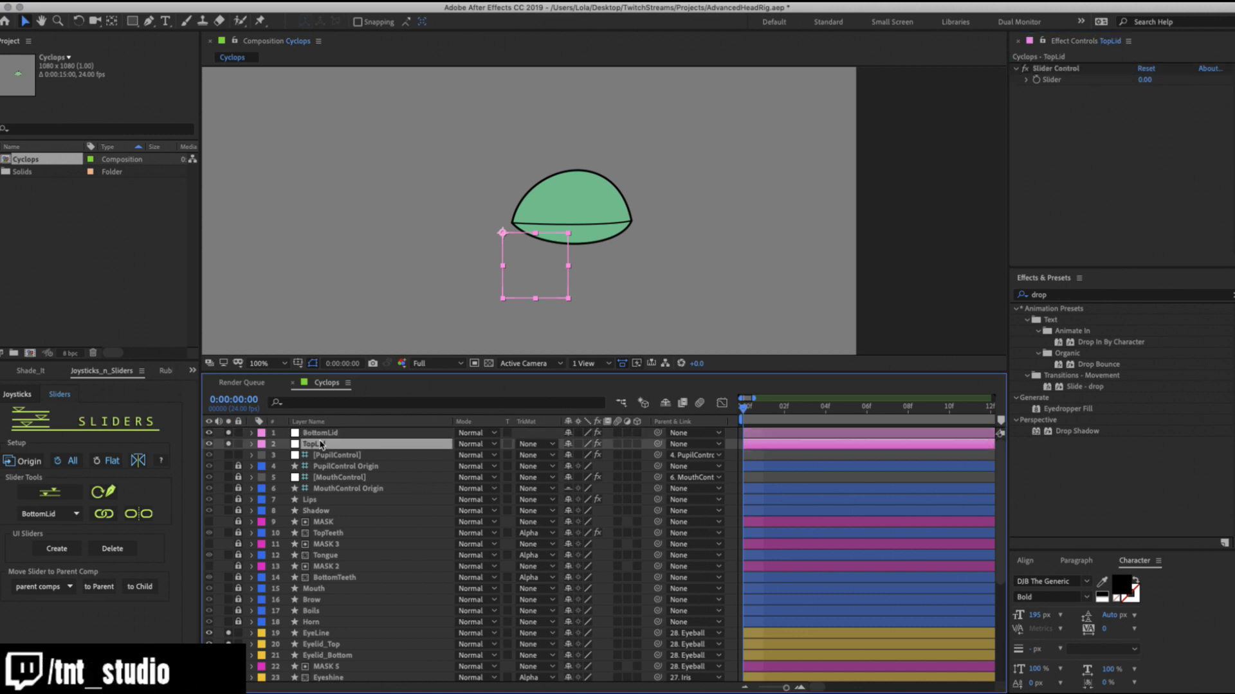
left_click(1045, 69)
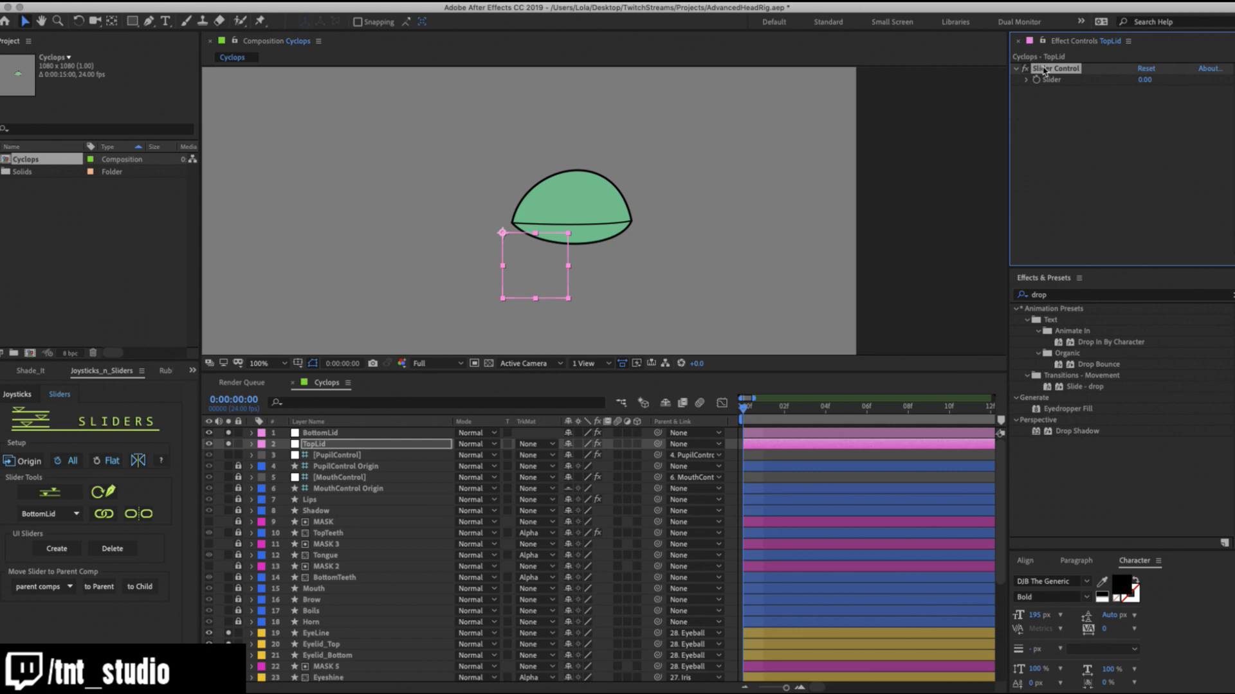
key("backslash")
double_click(1045, 69)
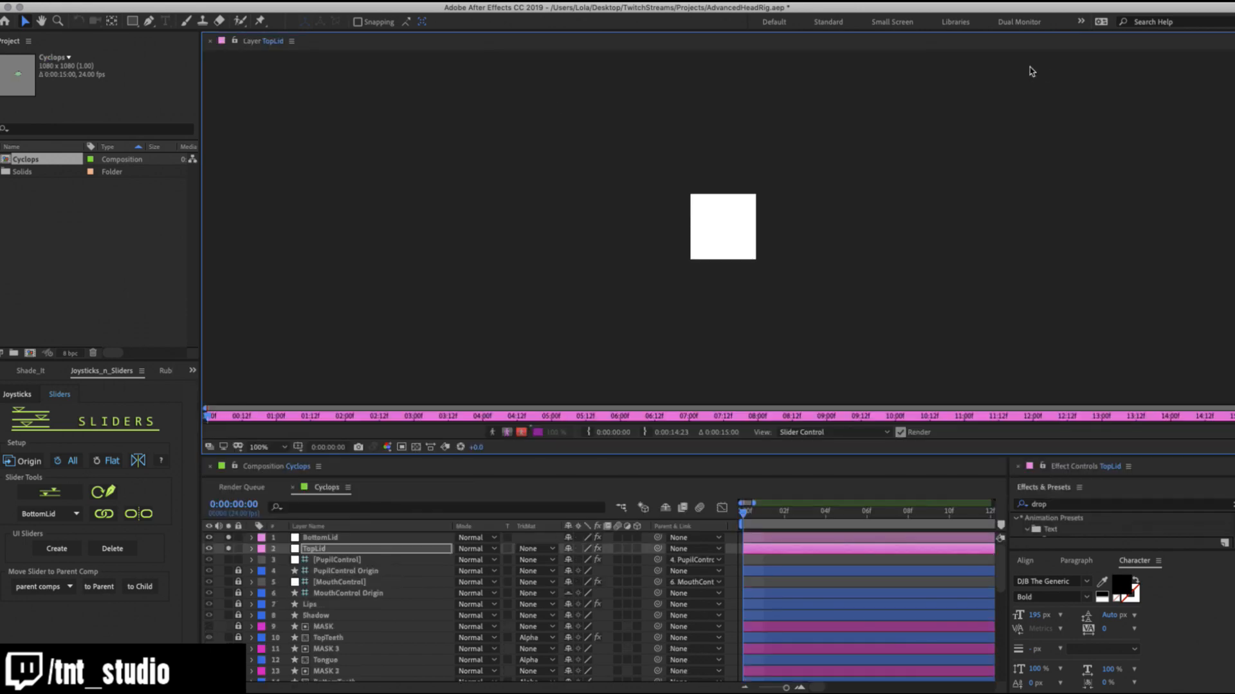
left_click(210, 42)
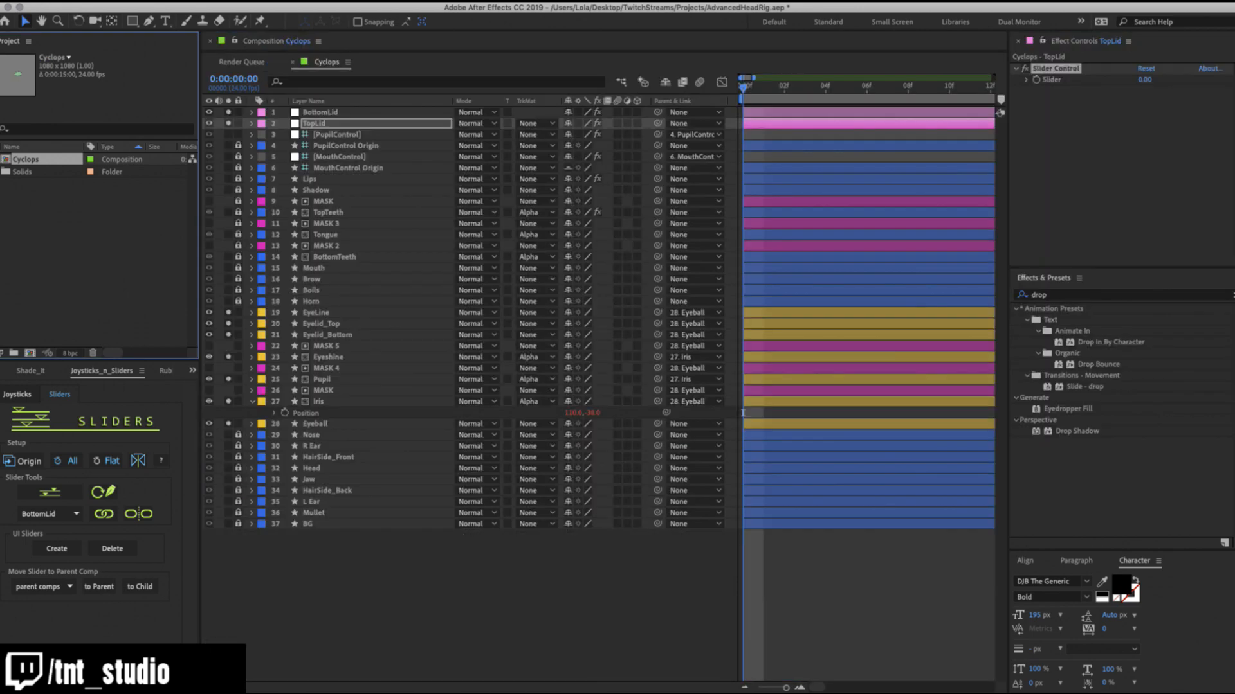
left_click(278, 43)
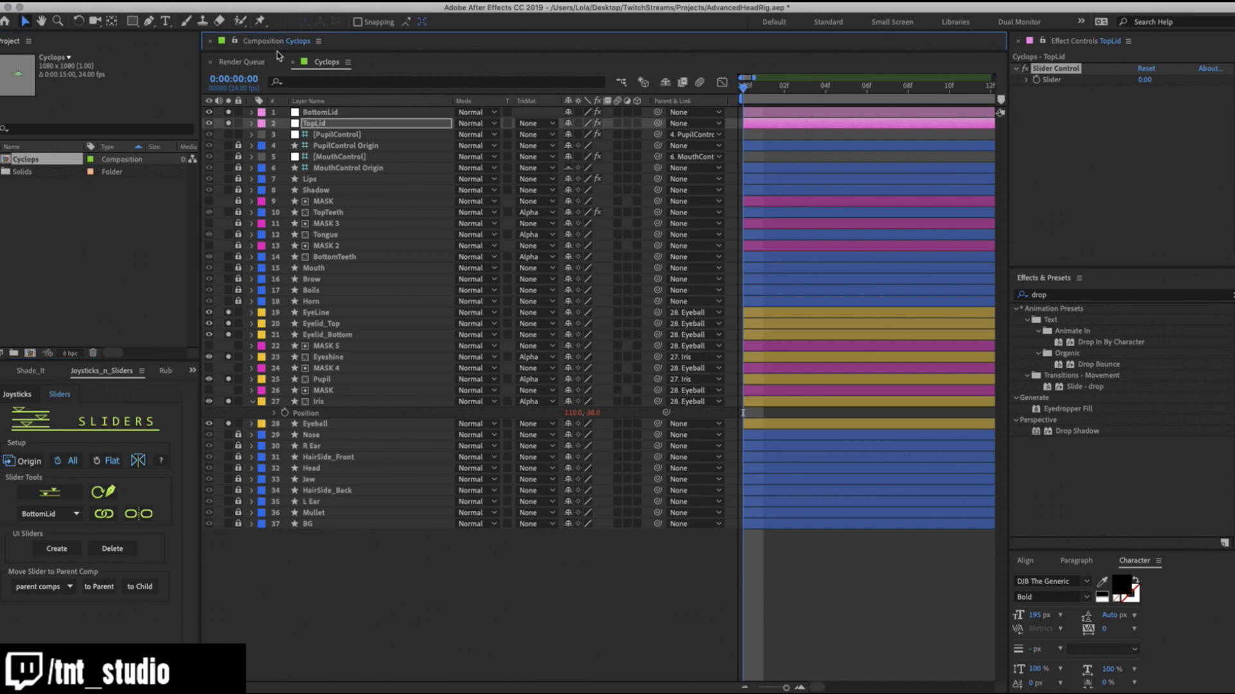
double_click(271, 42)
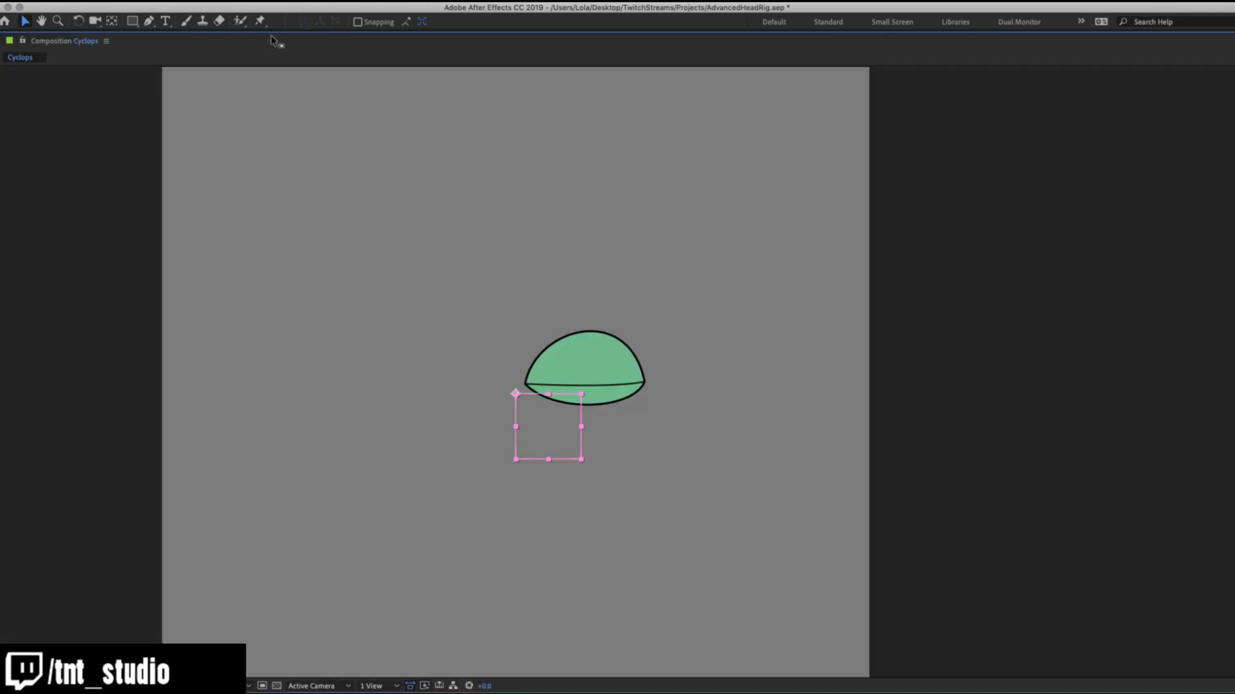
double_click(44, 39)
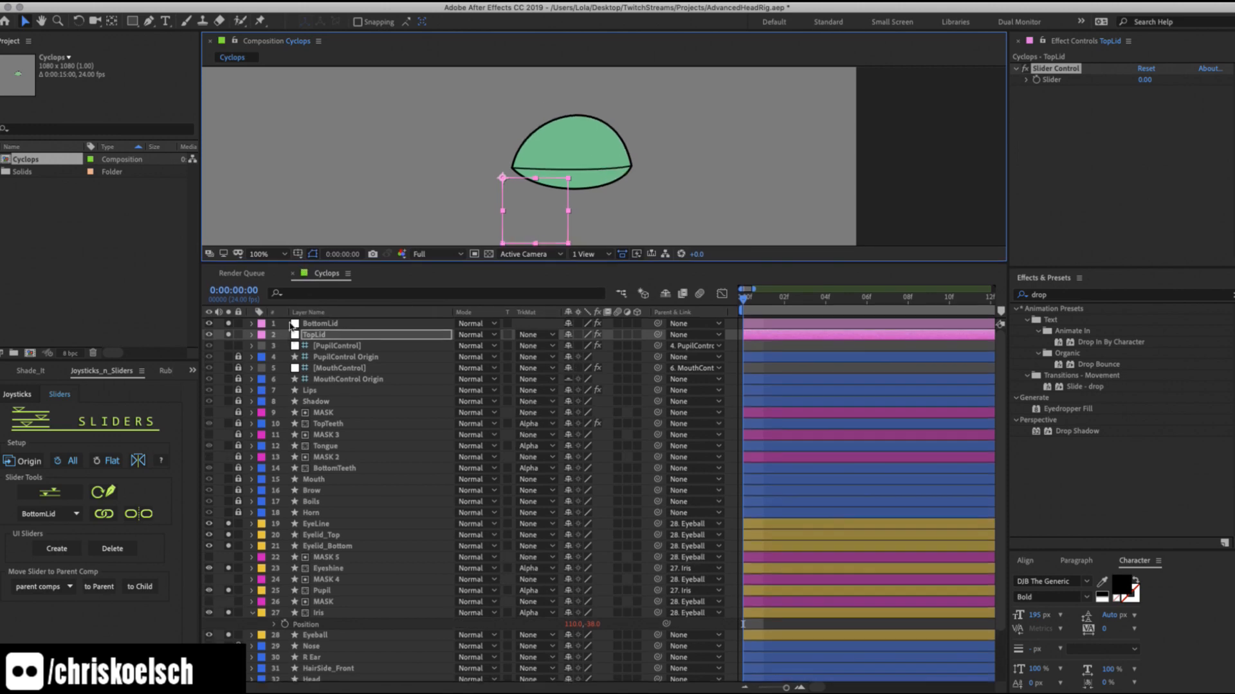
Fit the composition in the viewer and rename the TopLid layer's Slider Control effect to TLid.
left_click_drag(283, 264, 279, 383)
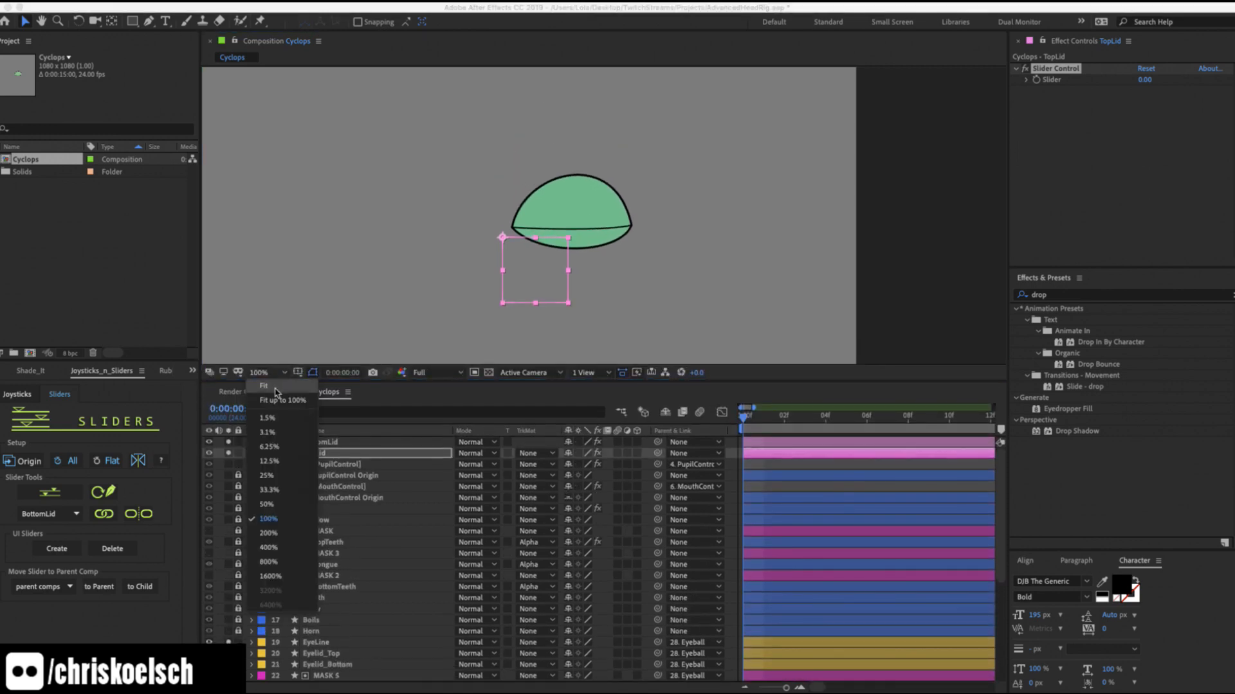
left_click(315, 455)
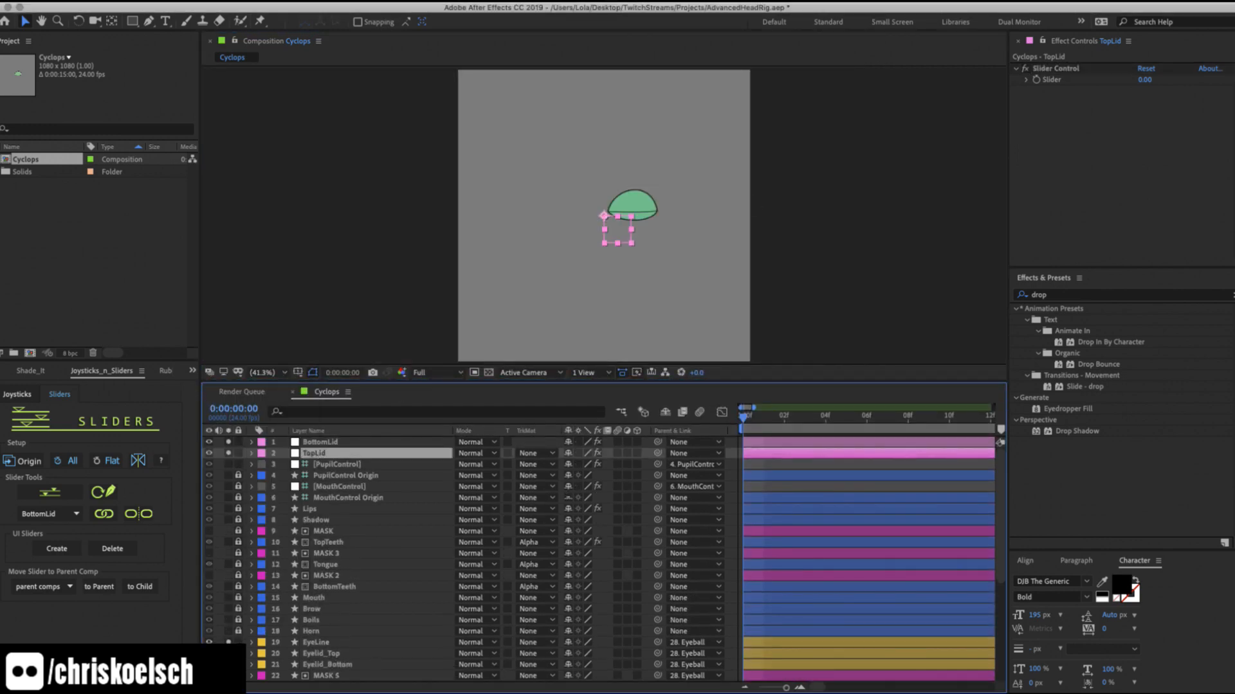
left_click(1072, 70)
key("Return")
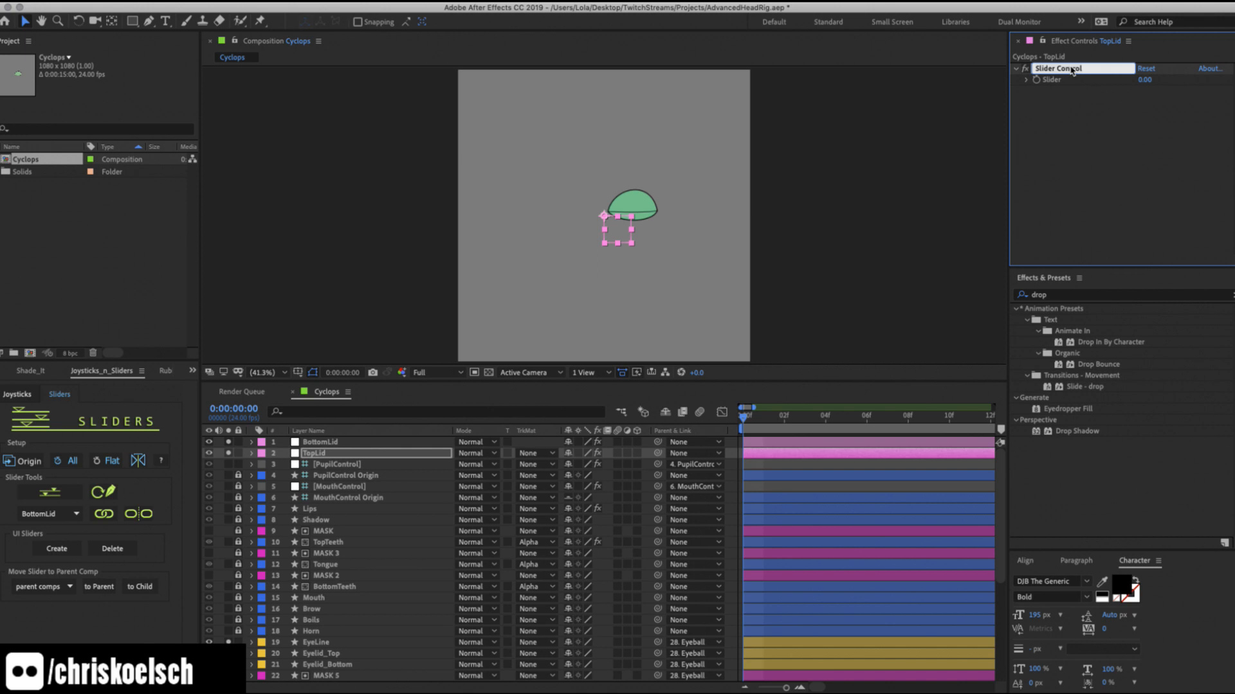
type("TLid")
key("Return")
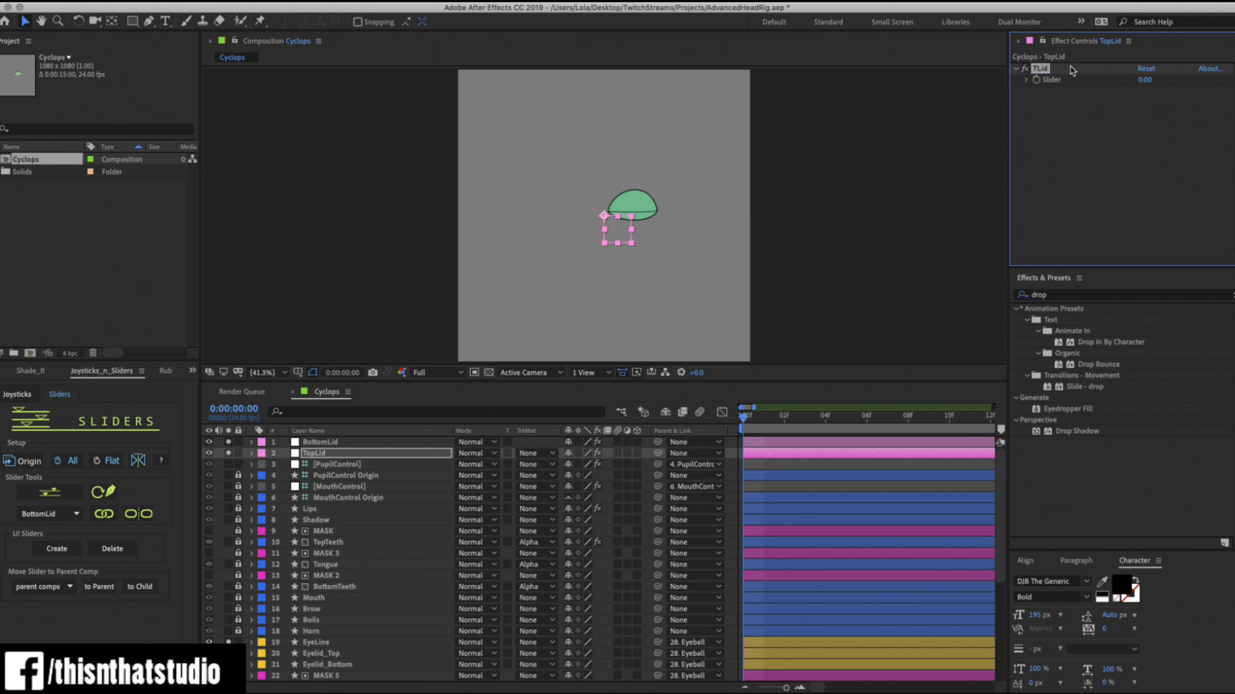
Create on-screen UI sliders for the BottomLid and TopLid layers with the Joysticks_n_Sliders script.
left_click(341, 444)
left_click(72, 550)
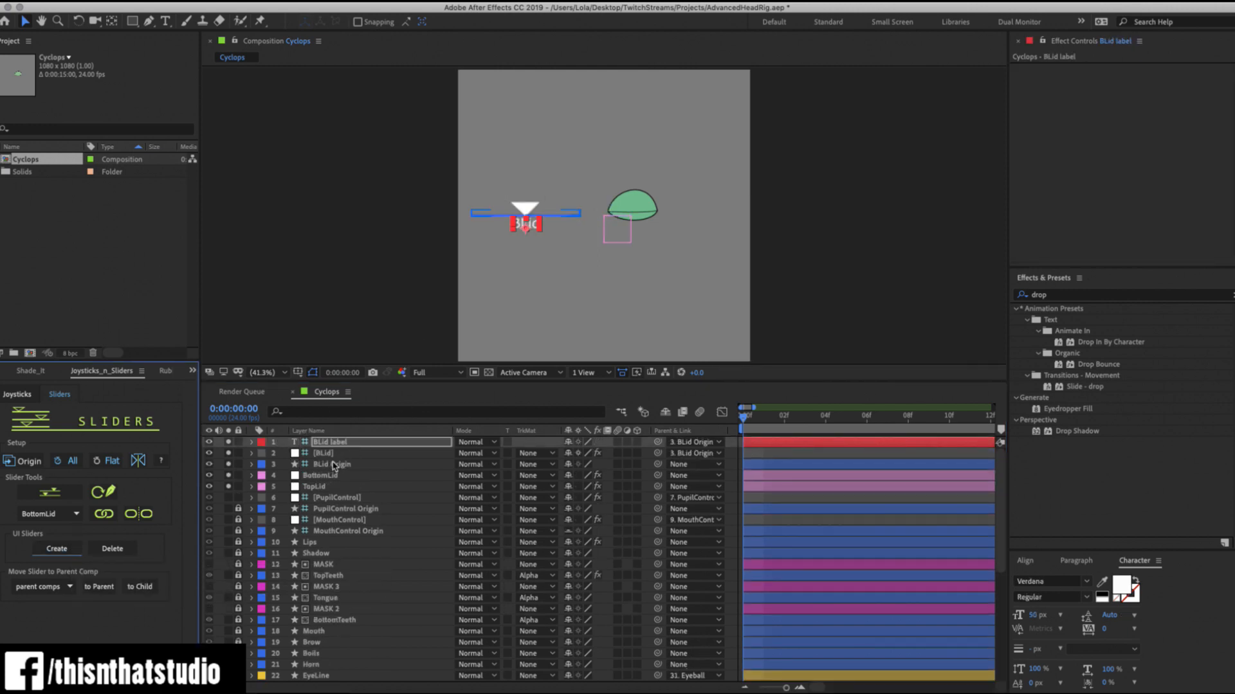
left_click(322, 487)
left_click(55, 550)
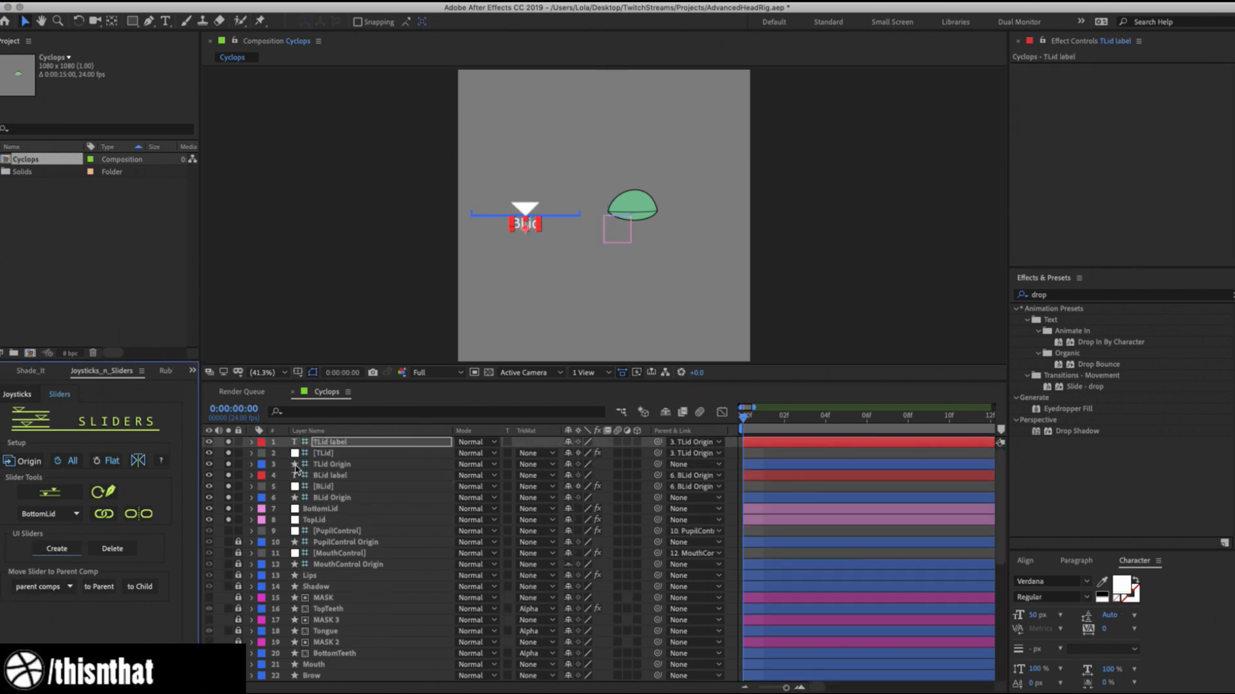
Turn off the visibility of the BottomLid and TopLid layers, lock them, and hide shy layers from the timeline.
left_click_drag(211, 509, 211, 520)
left_click(238, 509)
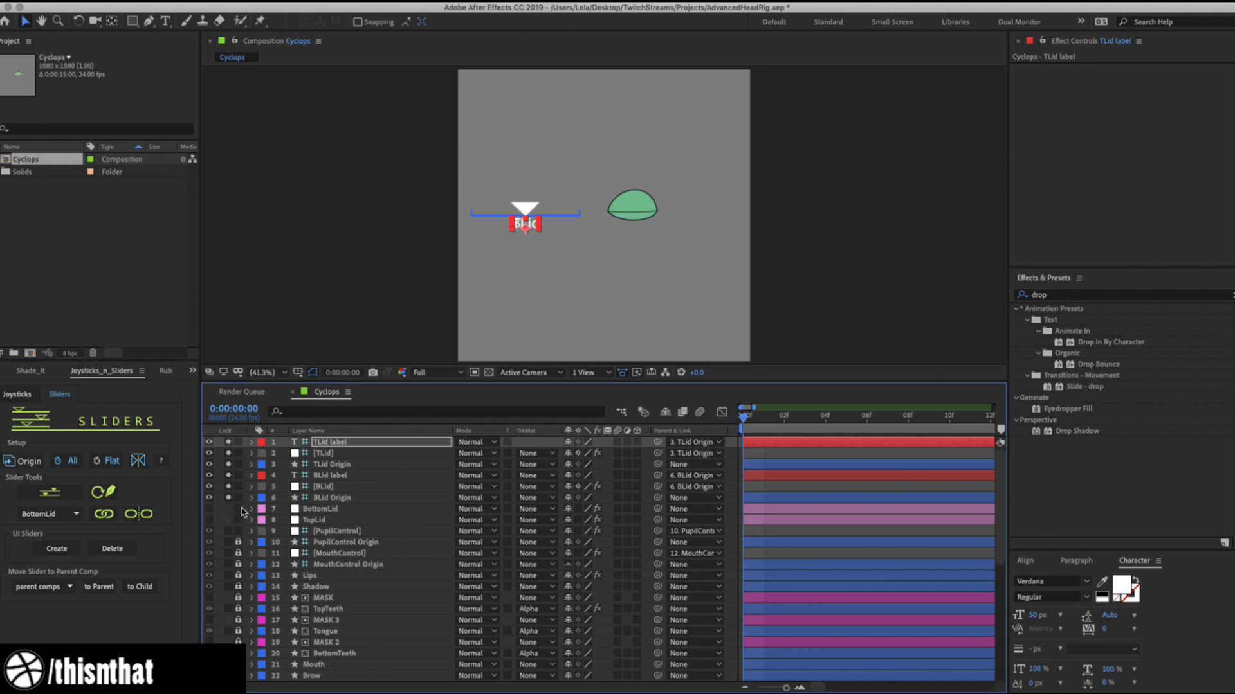
left_click(239, 520)
left_click(665, 412)
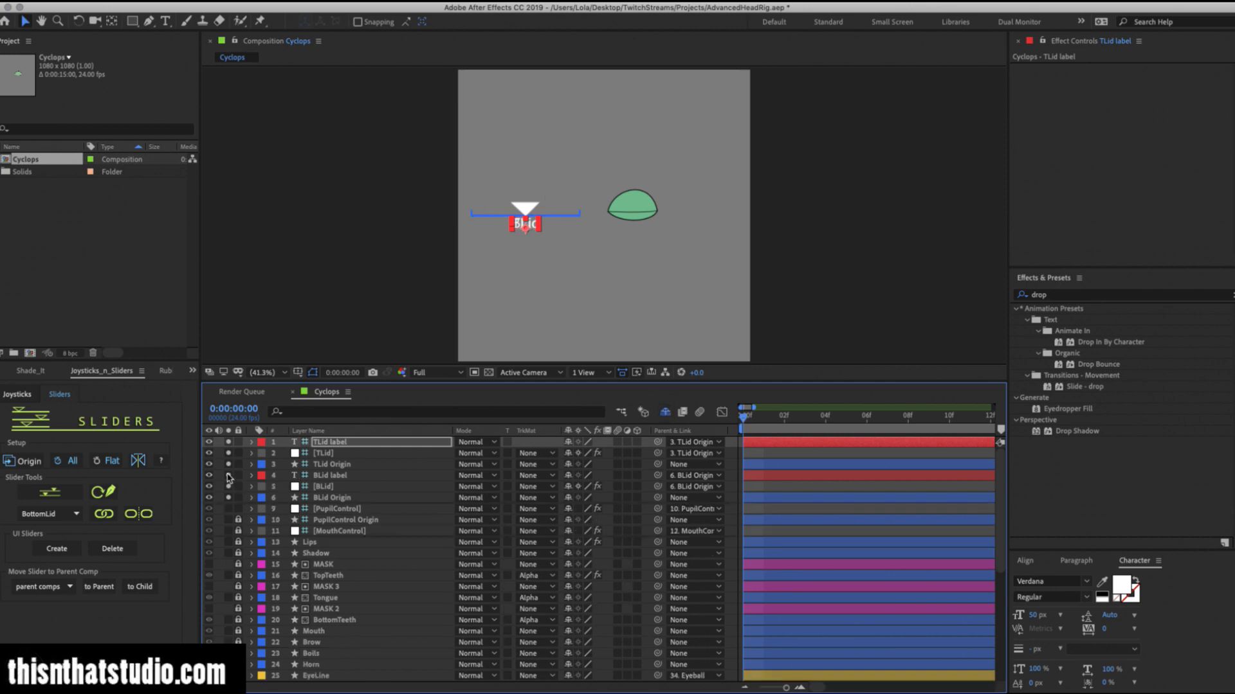
Take the BLid label and TLid label layers out of solo.
left_click(325, 476)
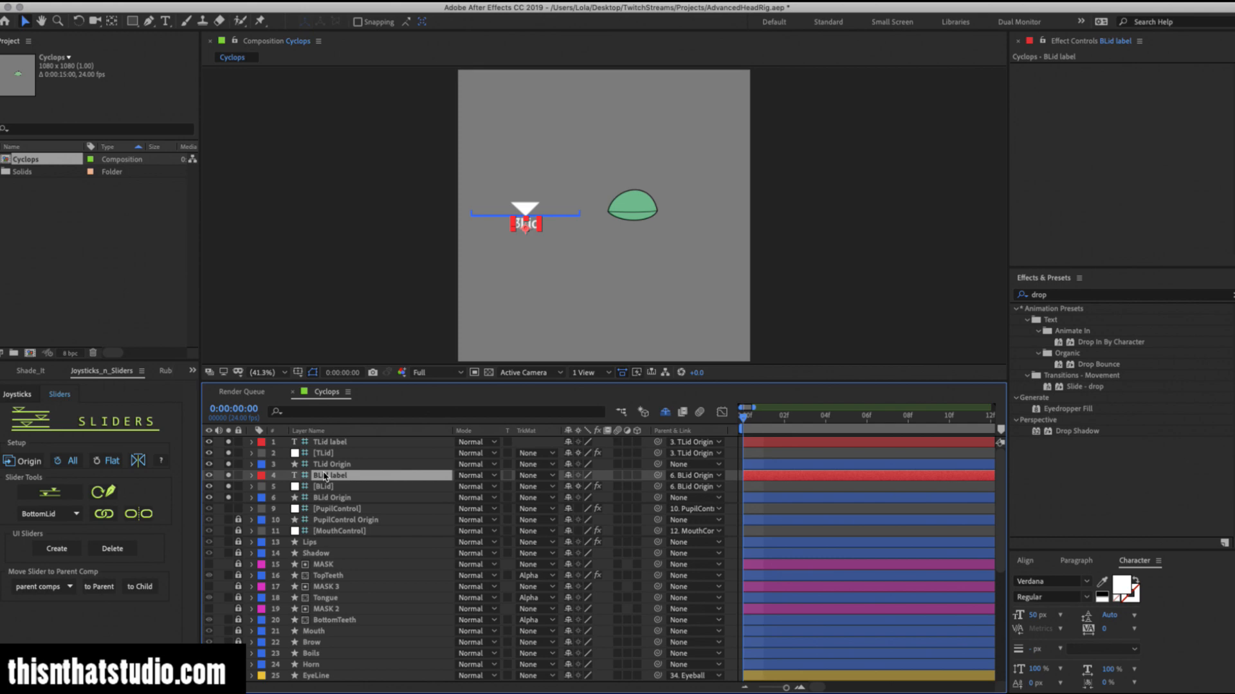
left_click(229, 476)
left_click(228, 442)
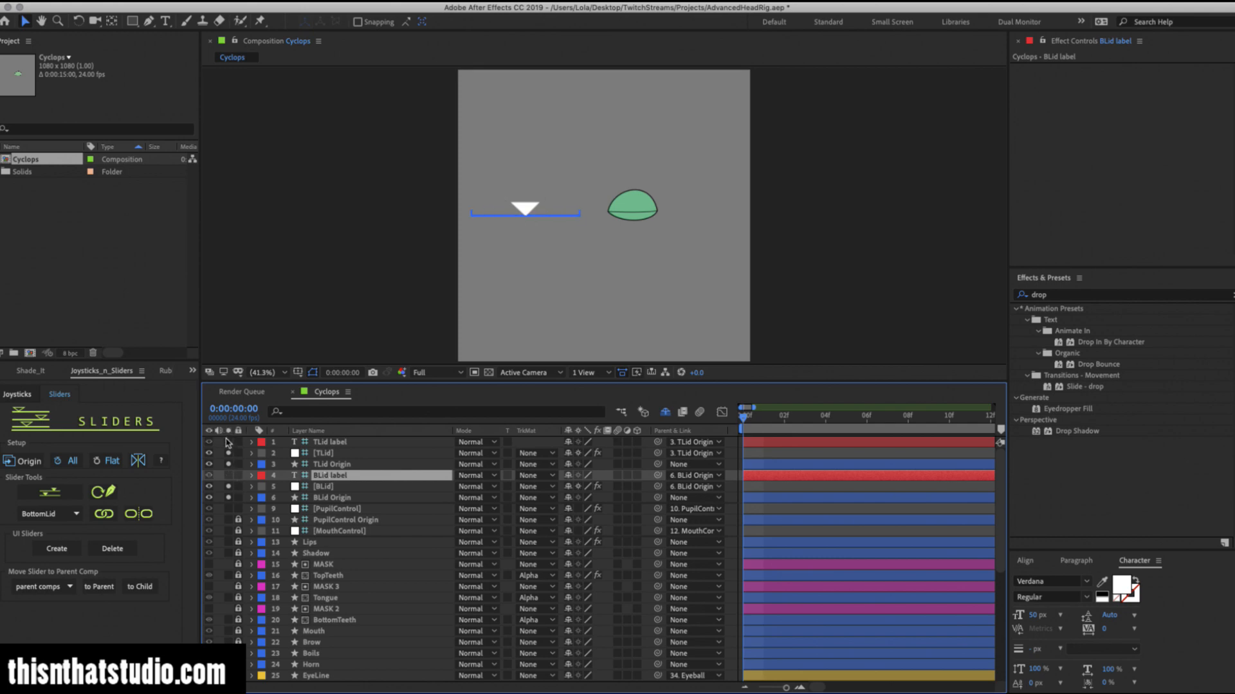
Turn off Negative Slider Values in the Slider Options of both the TLid and BLid slider layers.
left_click(322, 453)
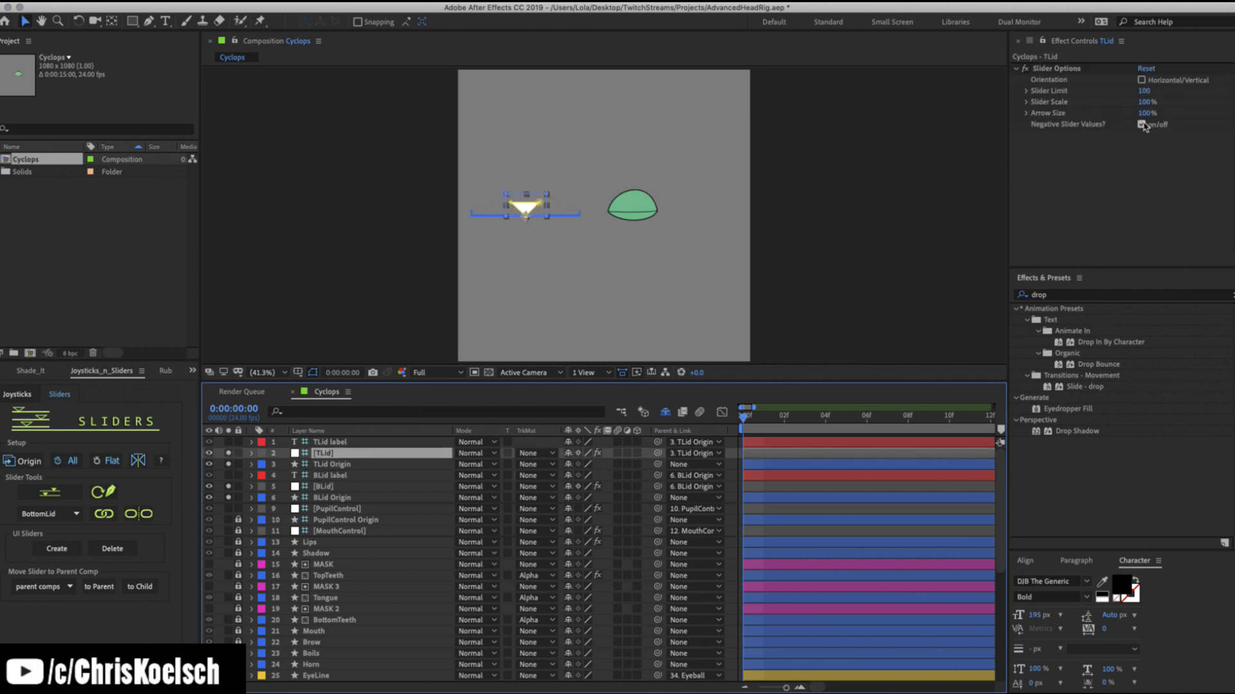
left_click(1142, 125)
left_click(328, 487)
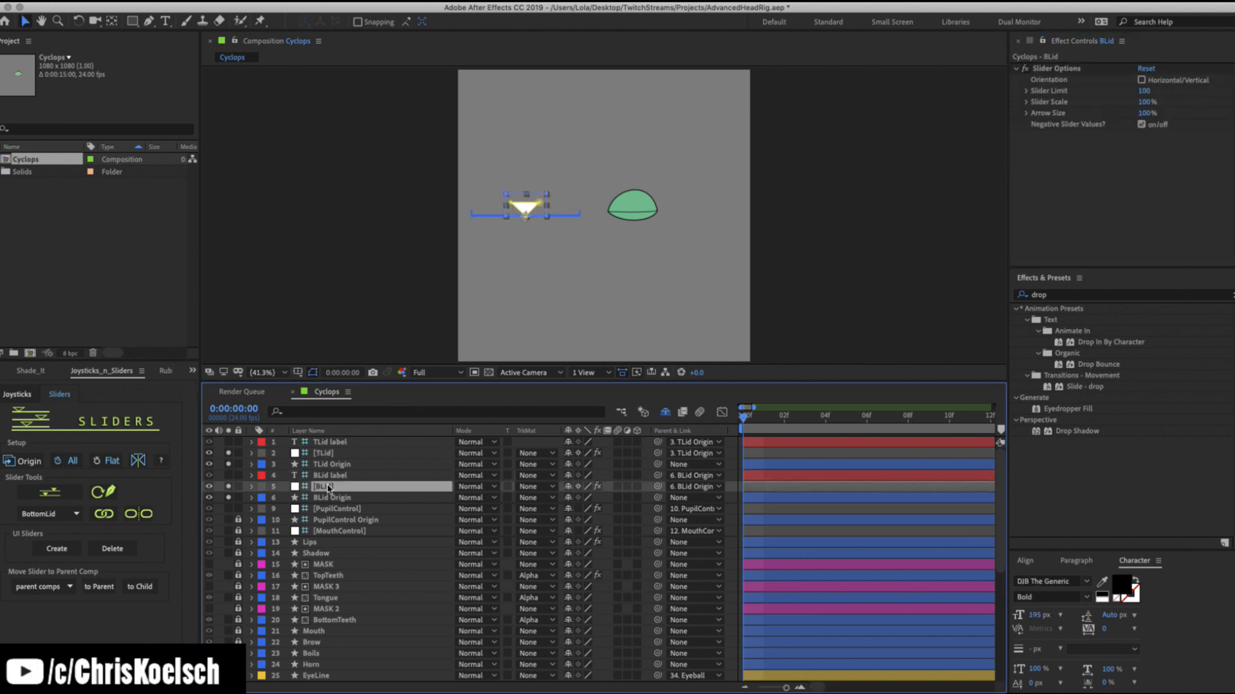
left_click(329, 477)
left_click(327, 486)
left_click(330, 498)
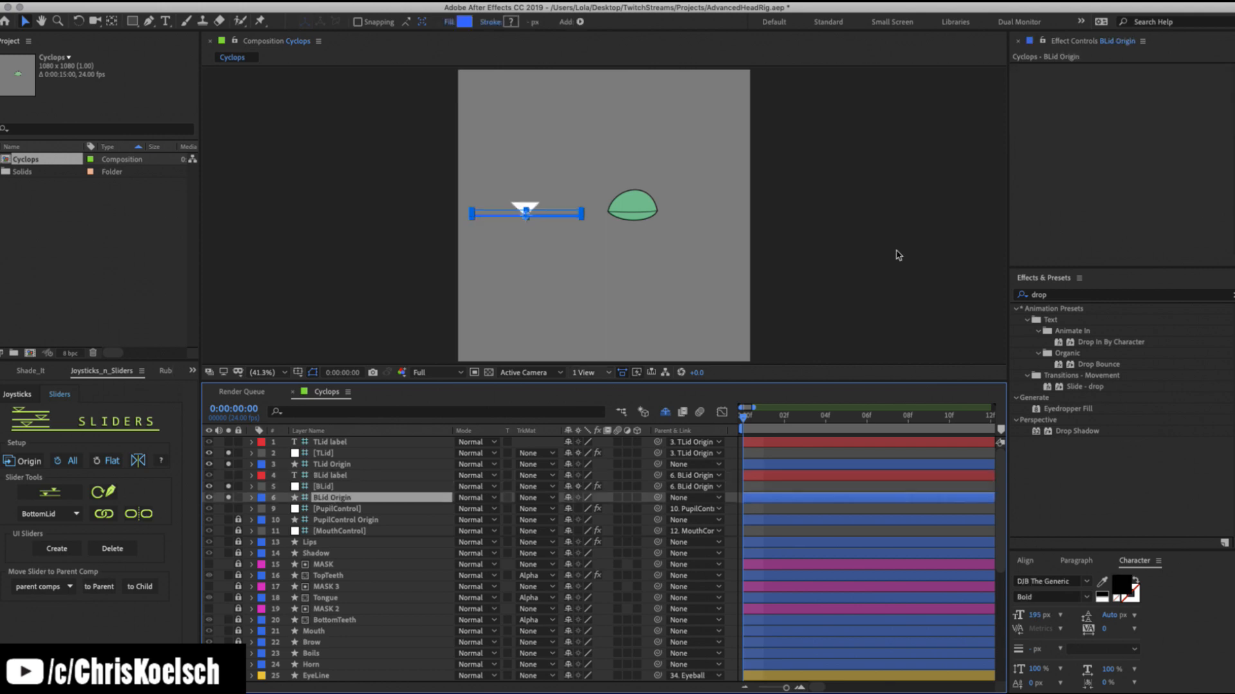
left_click(337, 488)
left_click(1141, 125)
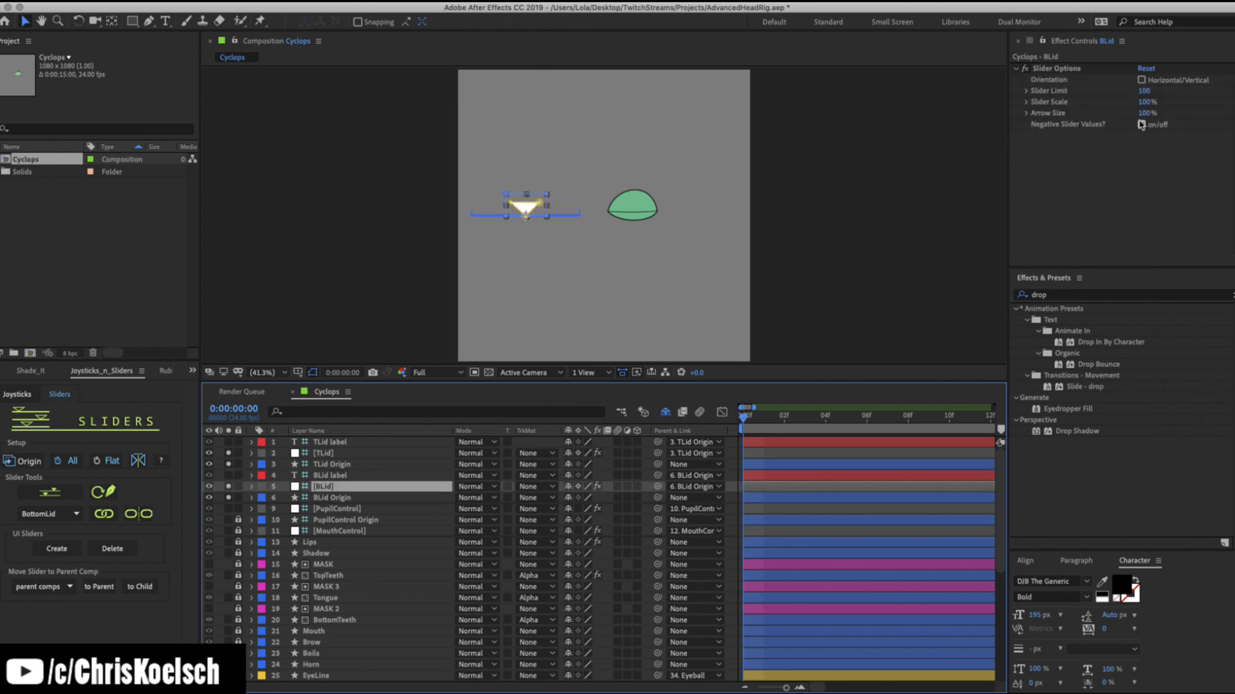
Move the TLid Origin and BLid Origin layers together to the right side of the eye.
left_click(326, 498)
left_click(341, 464, "super")
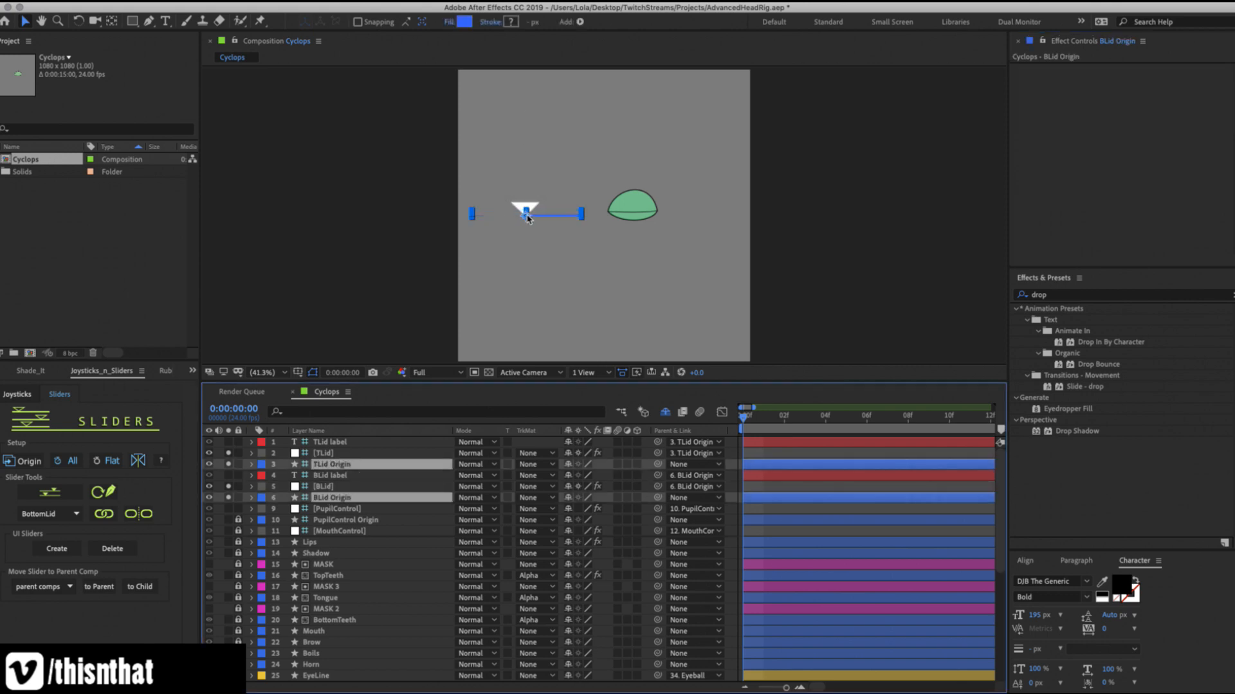
left_click_drag(527, 219, 688, 217)
key("z")
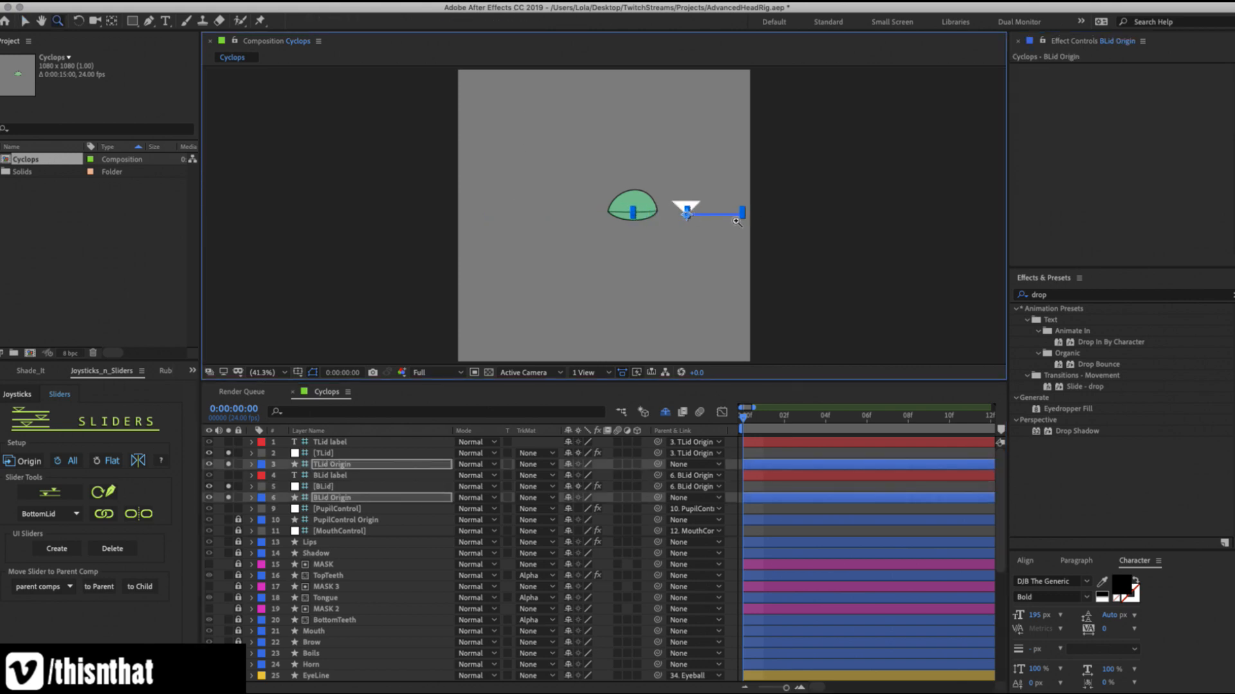
left_click(736, 222)
key("v")
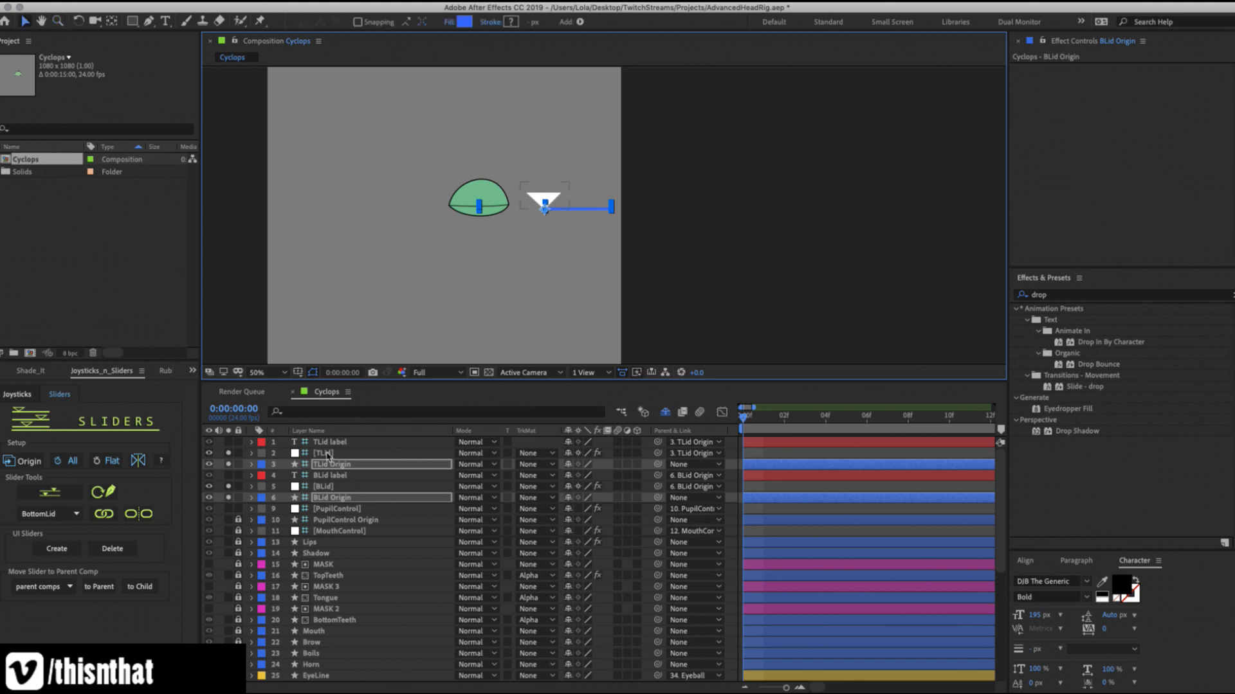
Solo the PupilControl and MouthControl layers with their origins, and show the shy layers in the timeline again.
left_click(328, 454)
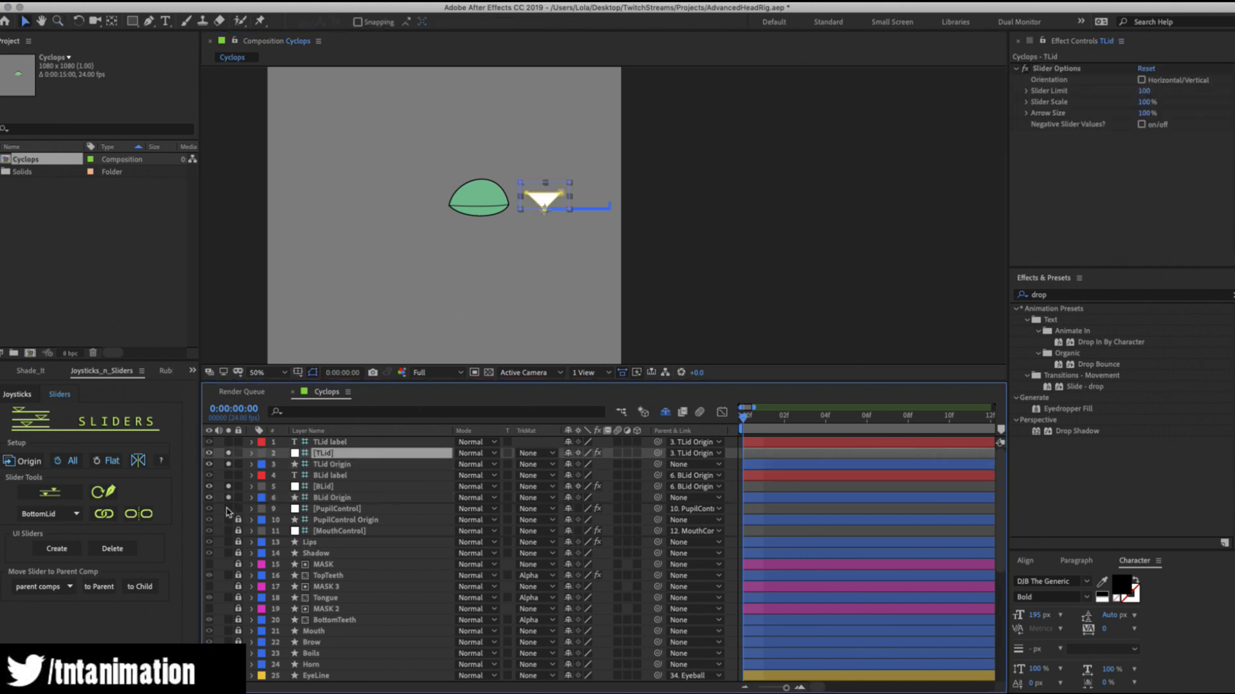
left_click_drag(228, 509, 233, 544)
left_click(229, 542)
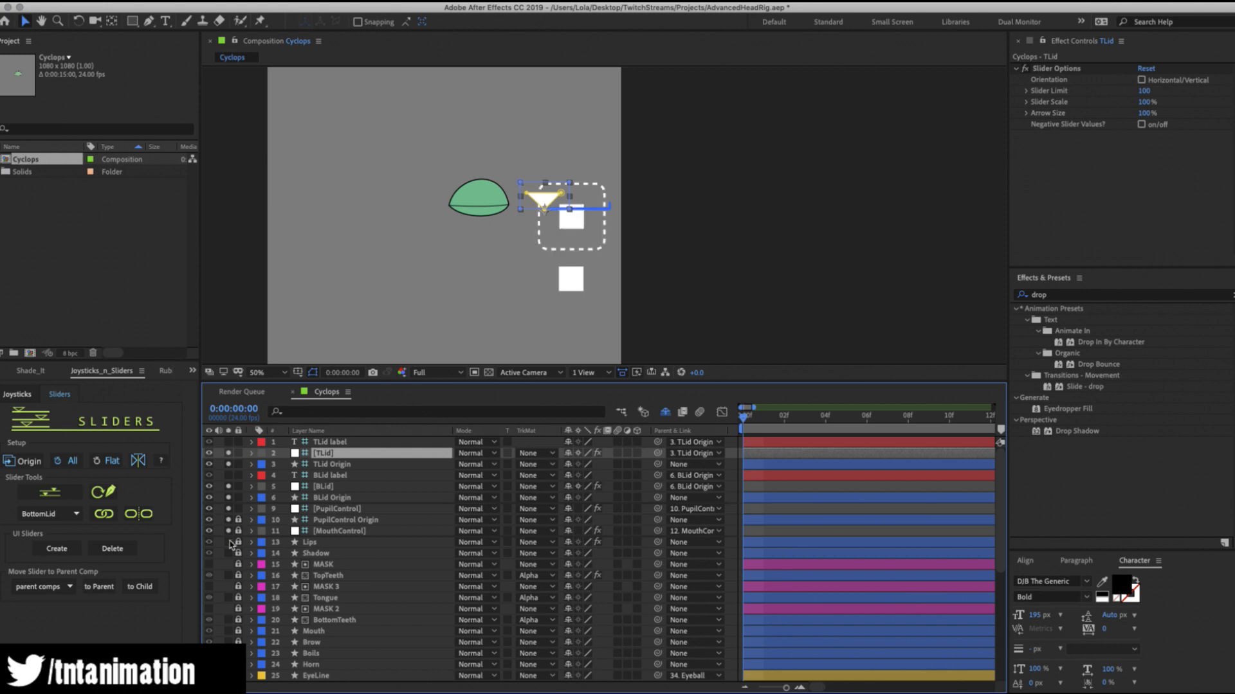
left_click(664, 413)
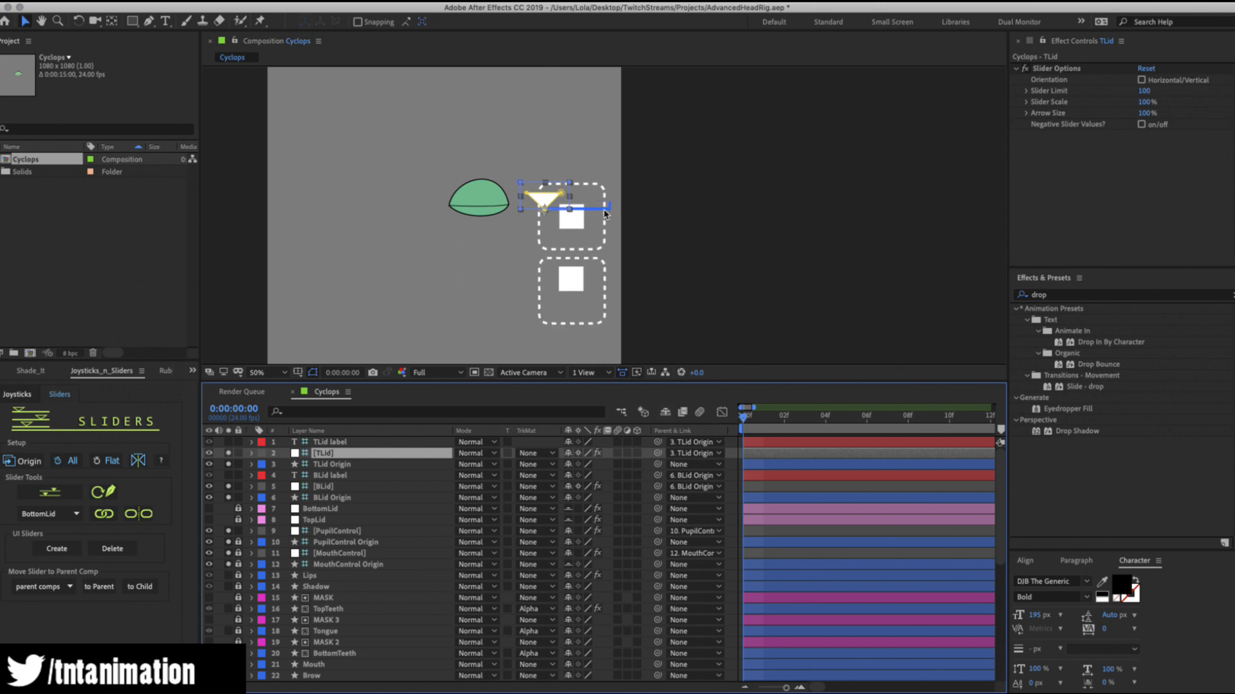
Stack the TLid Origin and BLid Origin slider tracks one above the other, above the two joystick boxes.
left_click(568, 195)
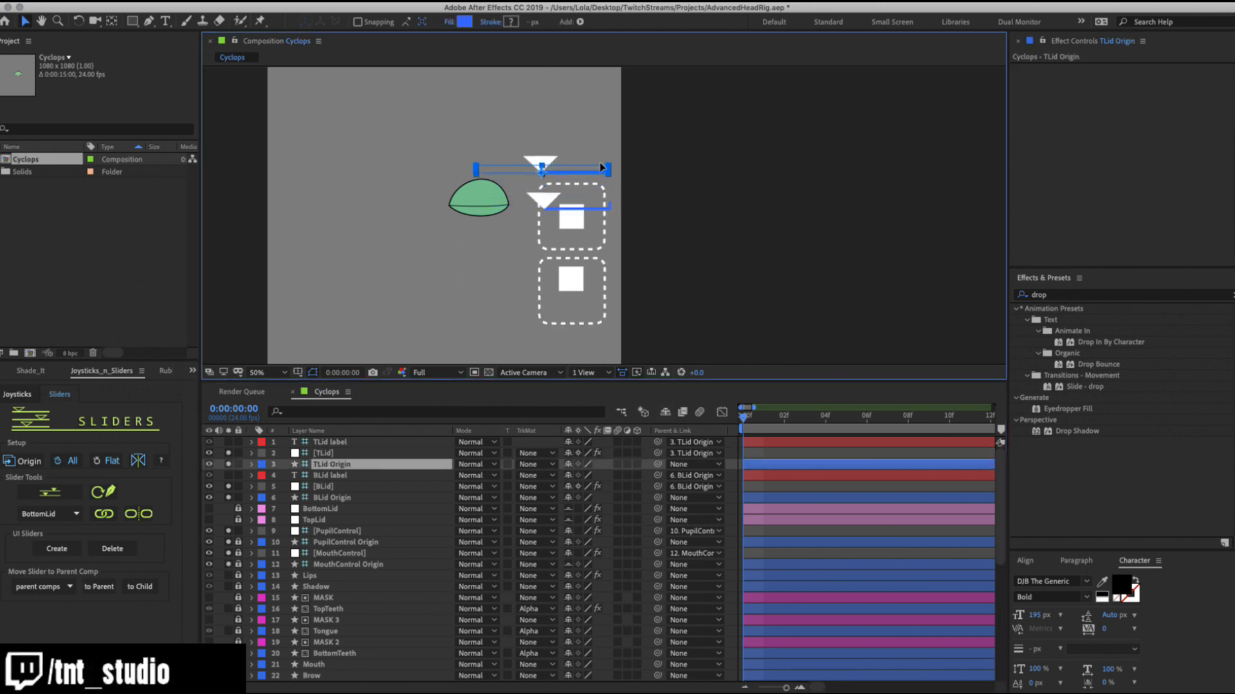
left_click_drag(605, 189, 602, 127)
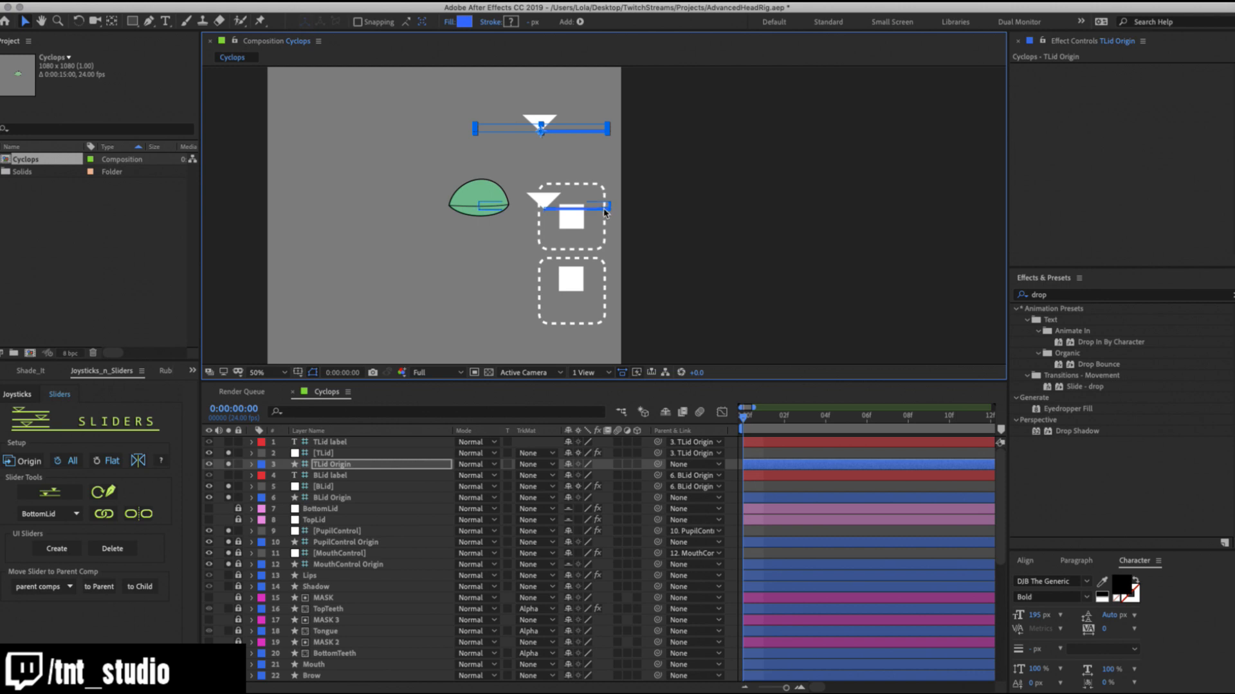
left_click_drag(607, 207, 618, 110)
Slide the TLid and BLid handles to the right ends of their tracks, trying the lid motion along the way.
left_click(552, 153)
left_click(543, 121)
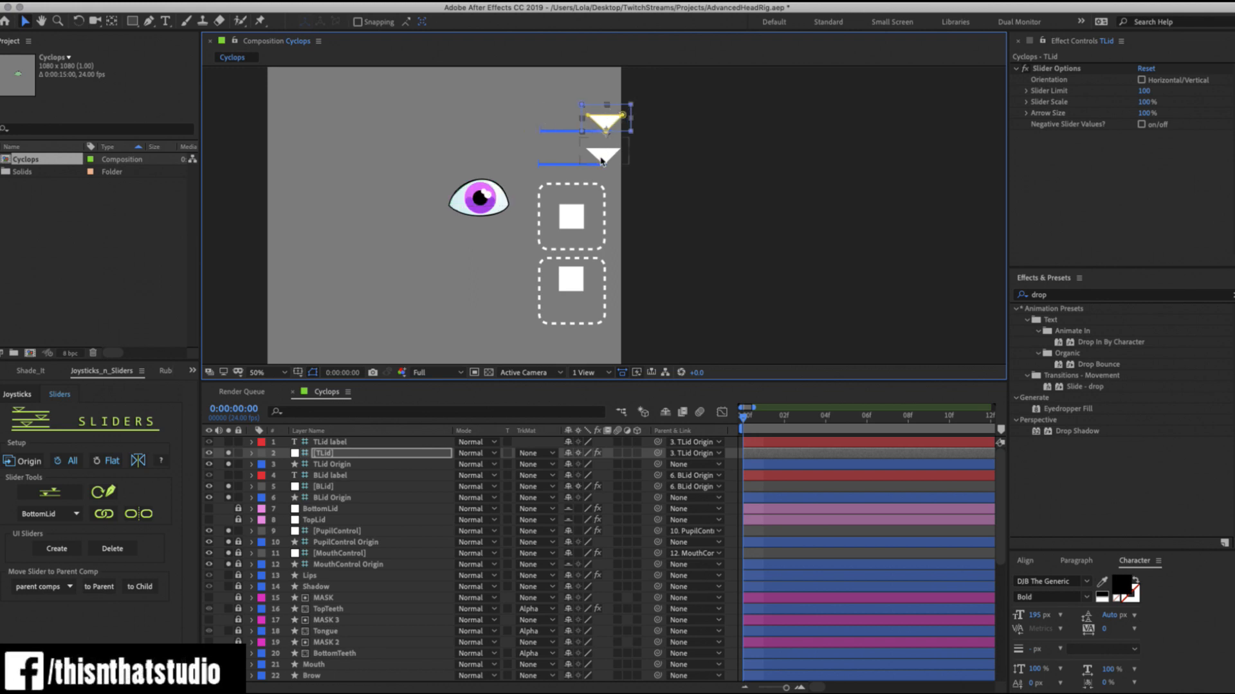
left_click_drag(601, 161, 526, 151)
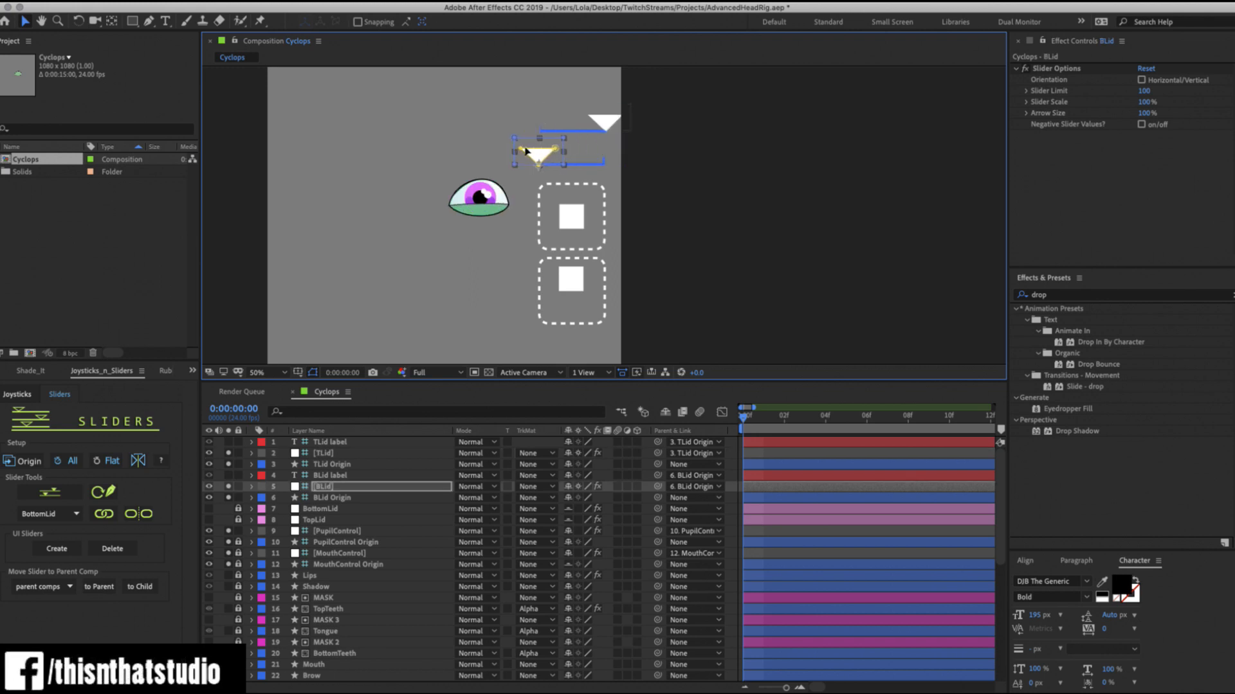
mouse_move(600, 141)
left_mouse_down()
mouse_move(573, 144)
mouse_move(601, 119)
mouse_move(547, 117)
mouse_move(578, 122)
mouse_move(571, 156)
mouse_move(557, 151)
mouse_move(601, 155)
left_mouse_up()
left_click(315, 457)
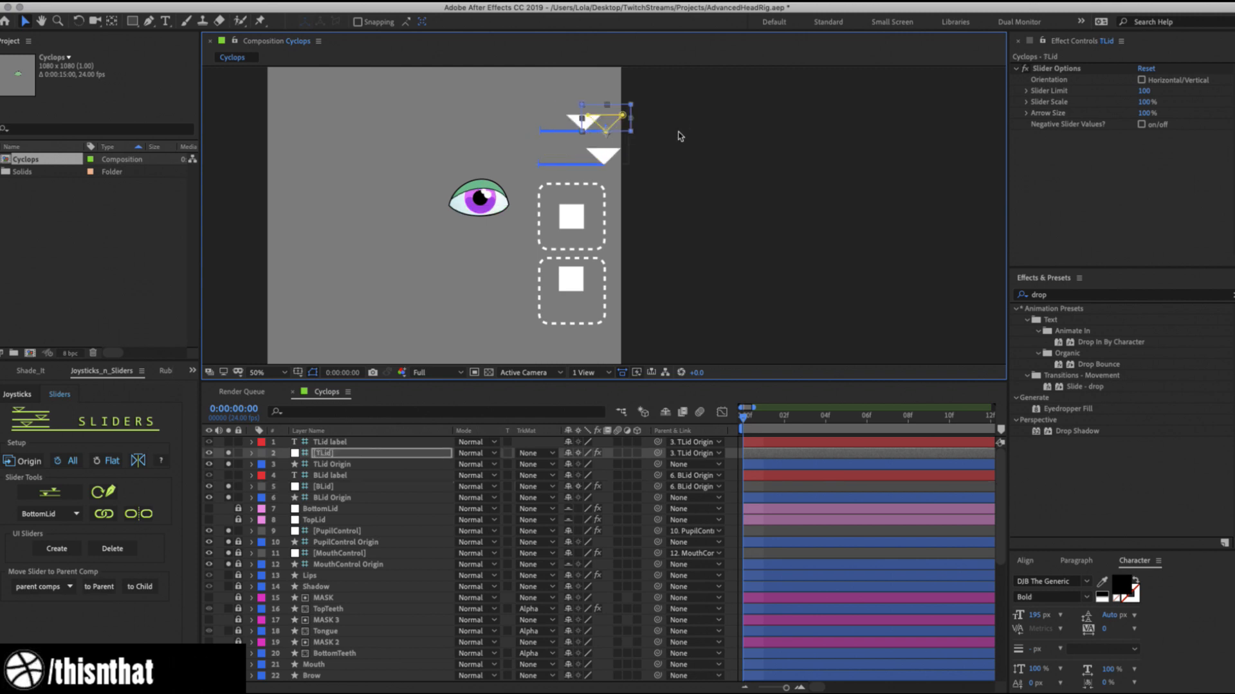
Change the shape fill color of the TLid Origin and BLid Origin layers to white (FFFFFF).
left_click(321, 464)
left_click(331, 497, "super")
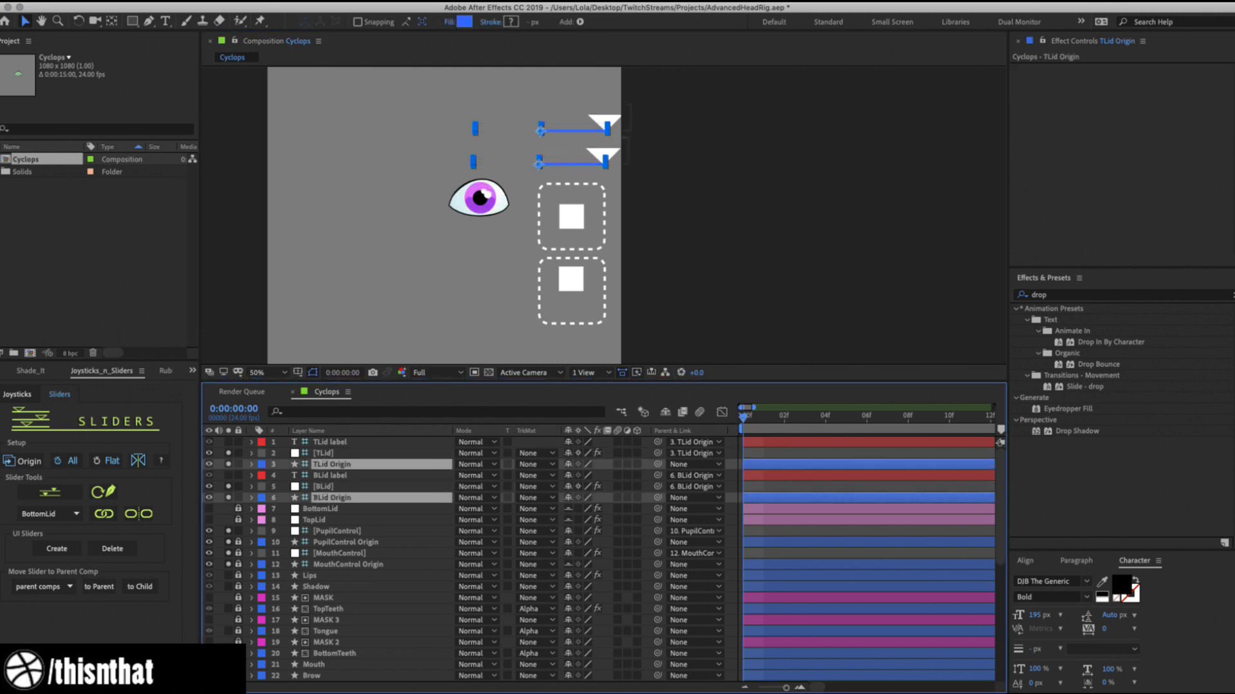
left_click(472, 22)
left_click_drag(288, 157, 219, 42)
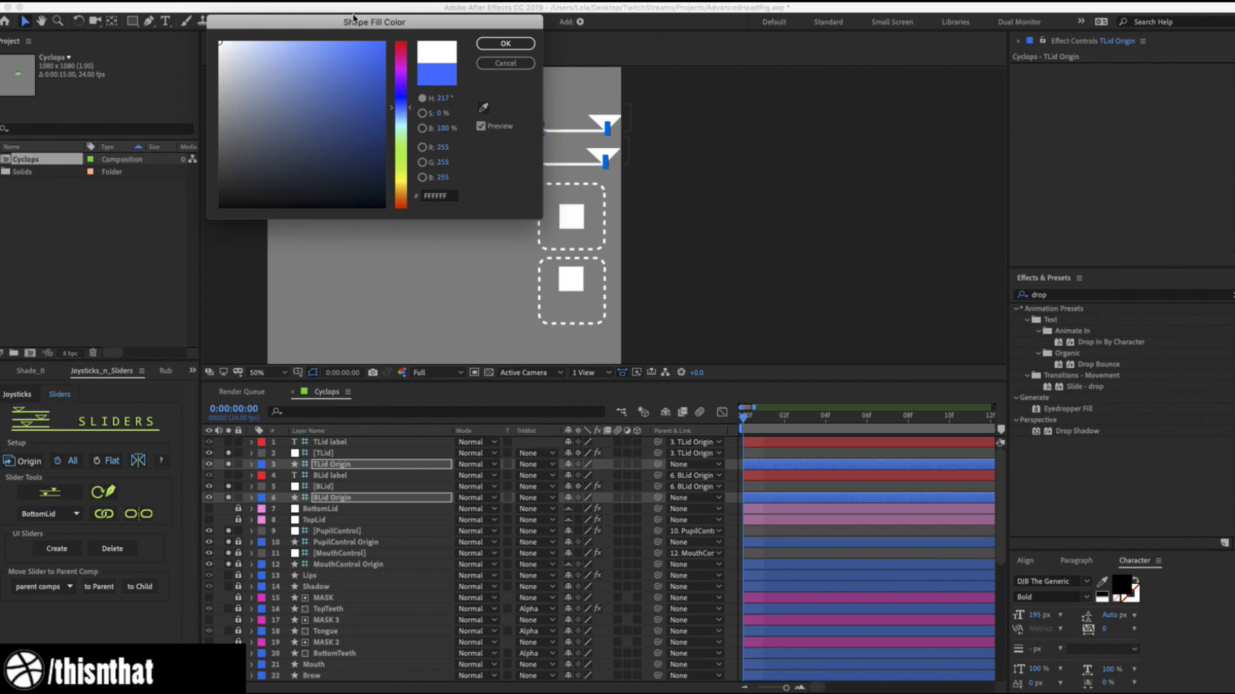
left_click(506, 43)
left_click(795, 161)
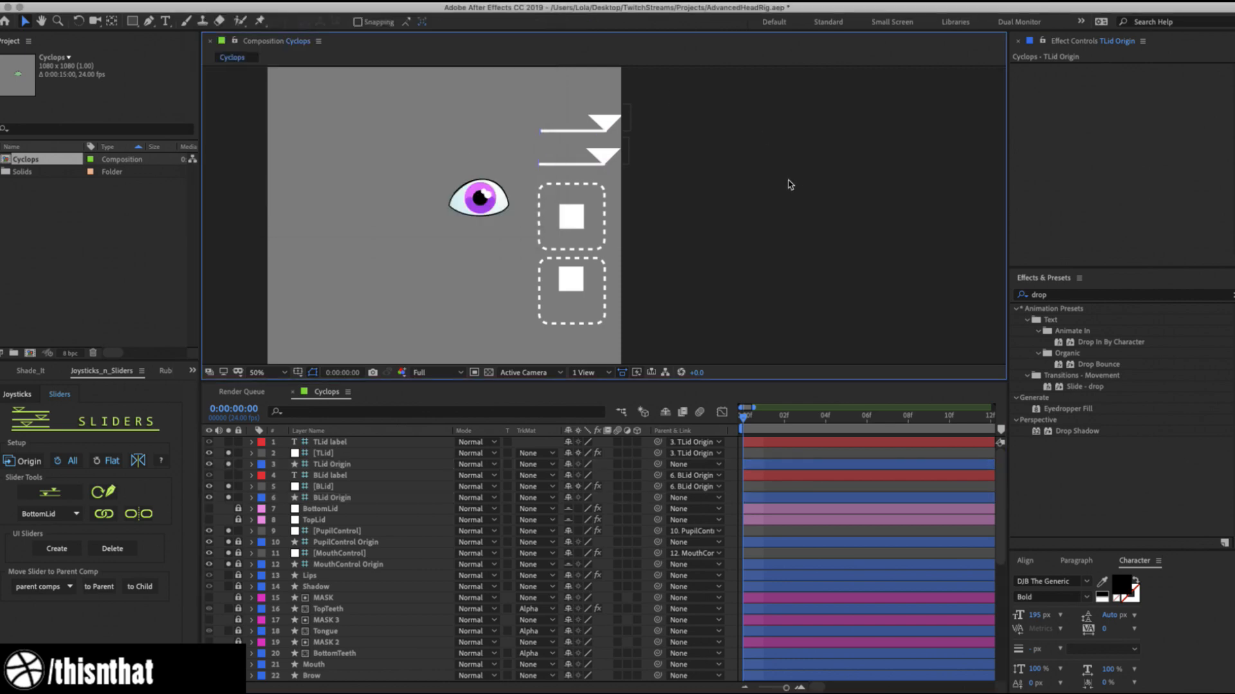
Set the shape stroke color of the TLid Origin and BLid Origin layers to white (FFFFFF).
left_click(337, 463)
left_click(333, 497, "super")
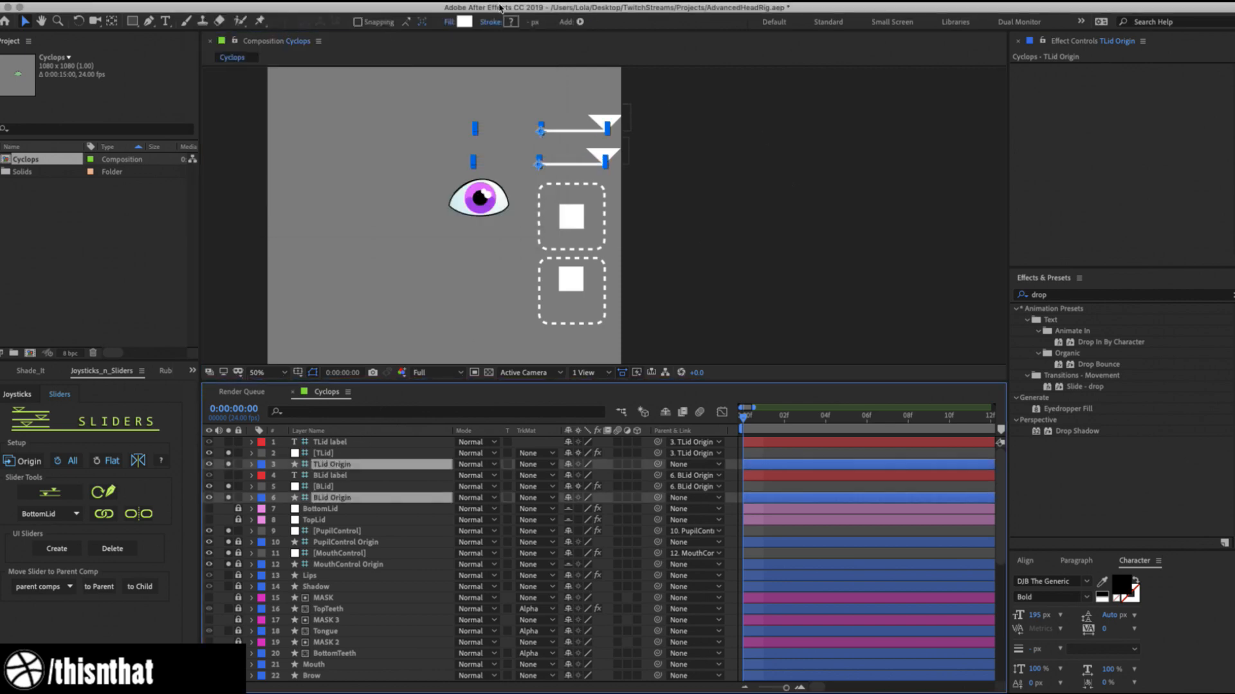
left_click(511, 22)
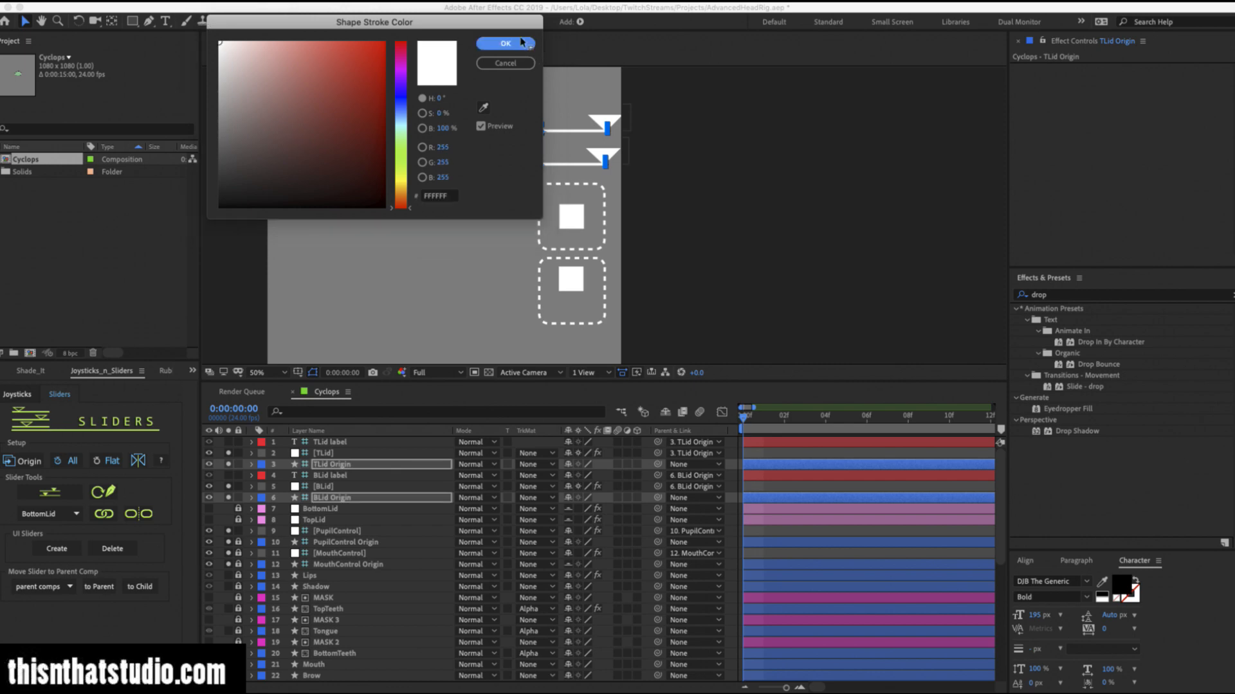
left_click(506, 43)
left_click(840, 199)
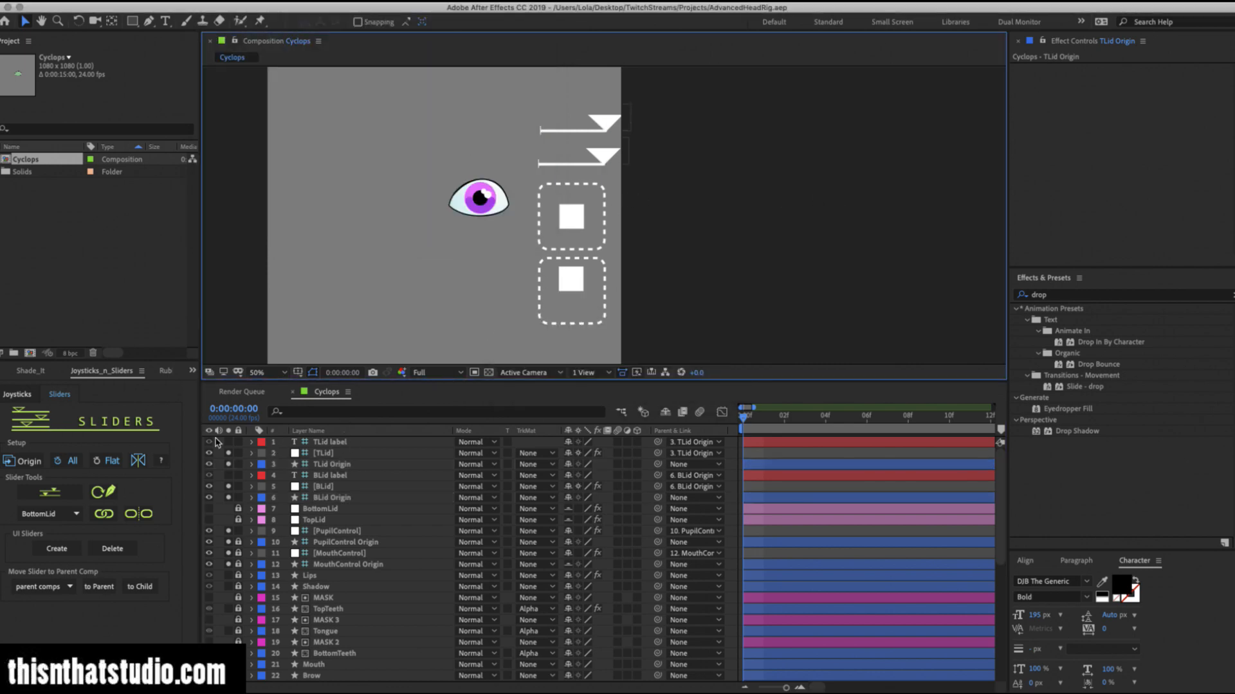
Lock all TLid and BLid slider layers, and hide their labels and origins plus PupilControl Origin from the timeline as shy layers.
left_click_drag(239, 442, 239, 499)
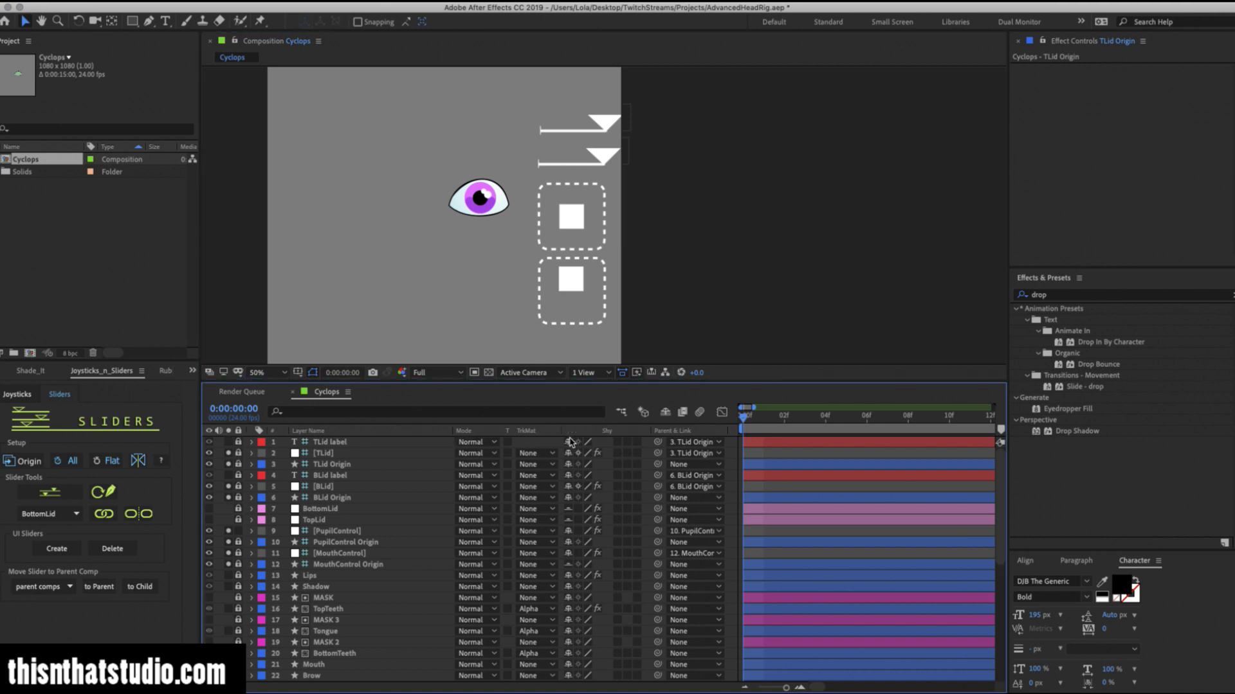
left_click(664, 412)
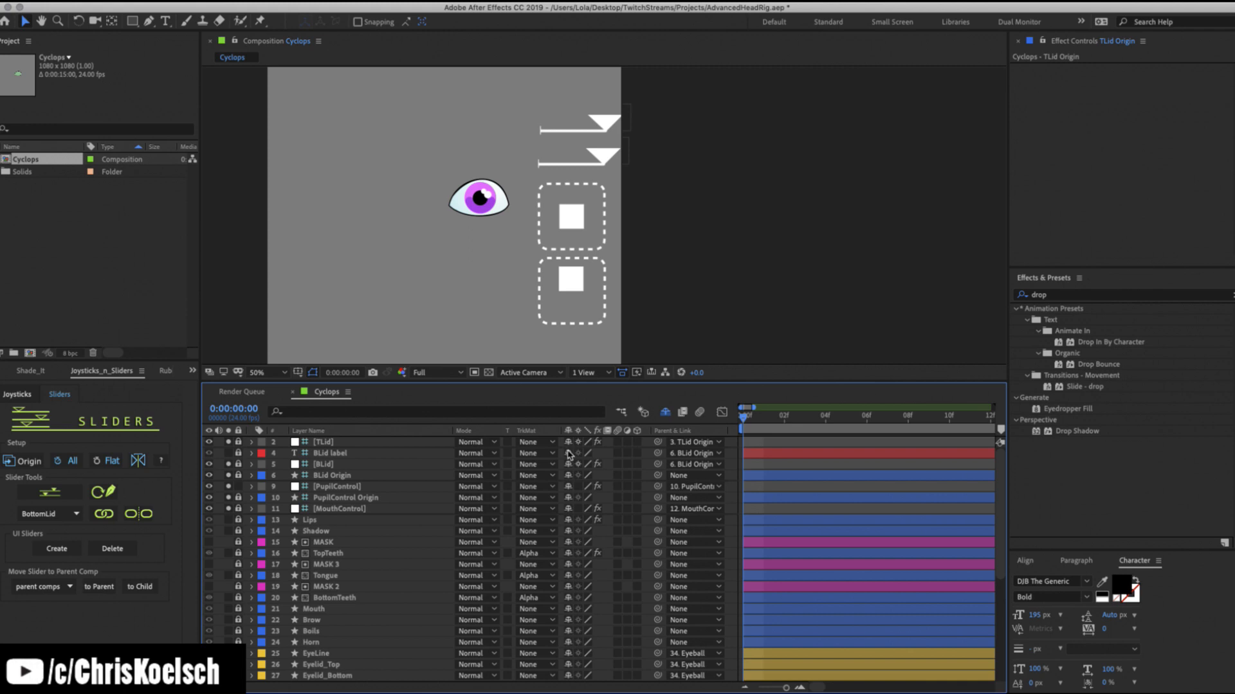
key("Delete")
key("Delete")
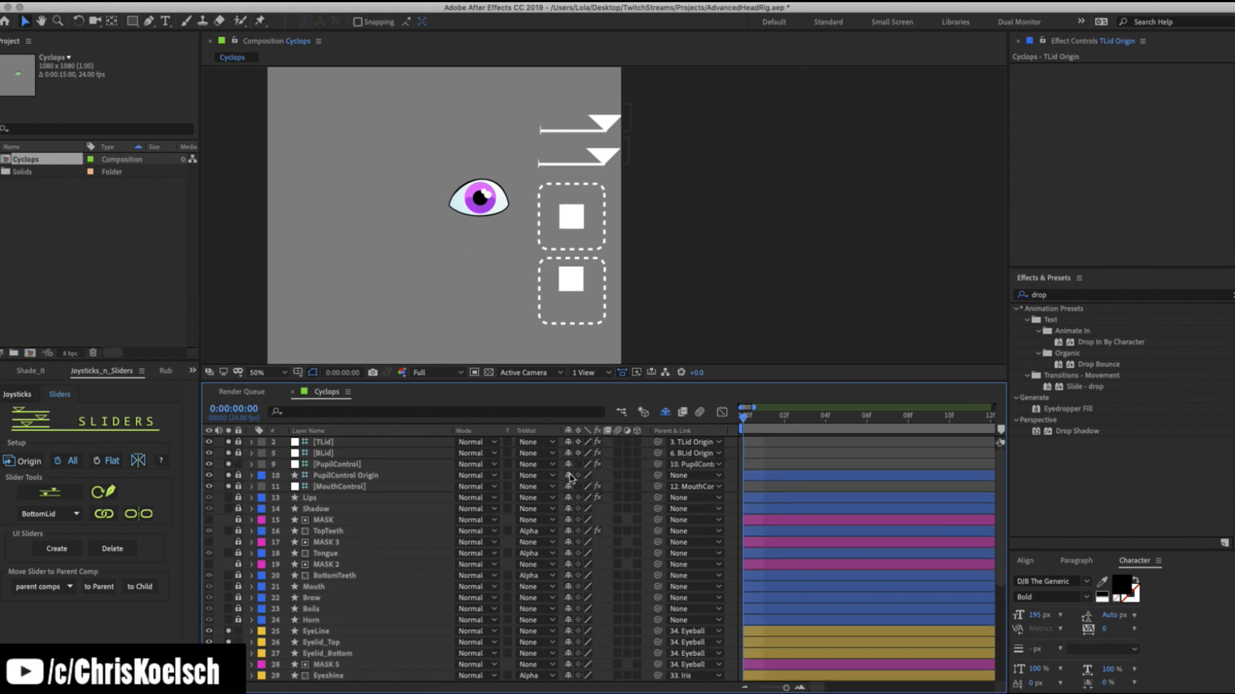
key("Delete")
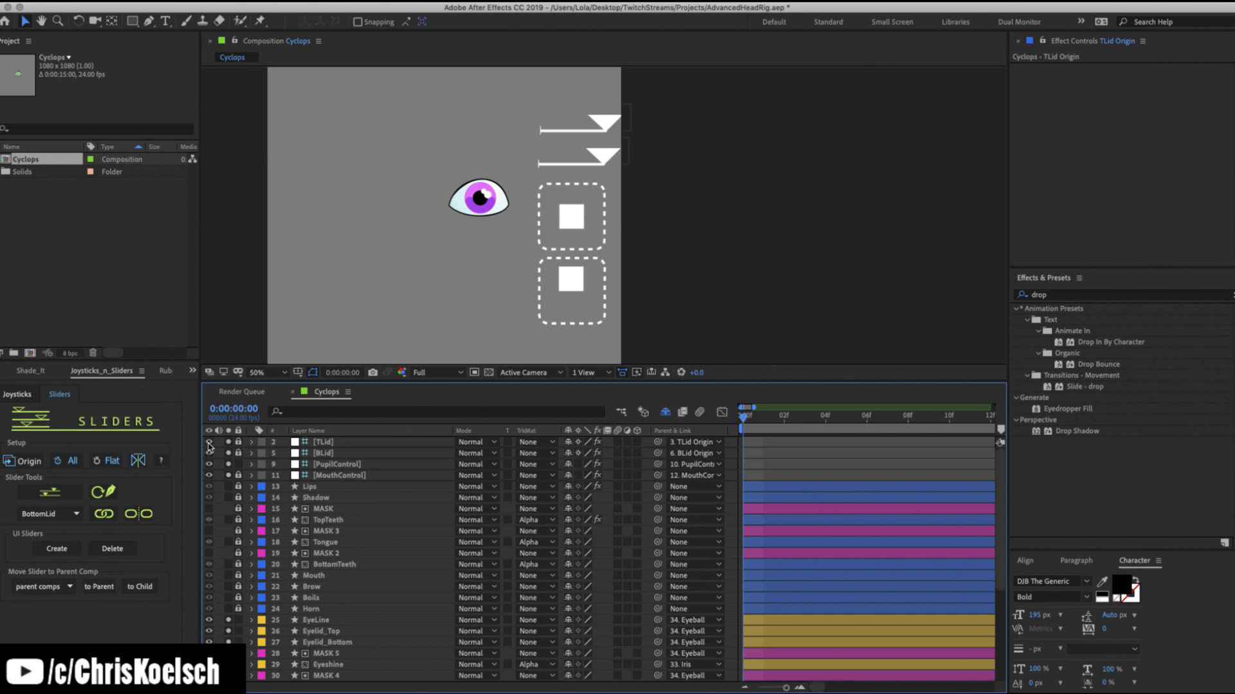
Set the preview resolution to Quarter and take all control and eye layers out of solo, including the shy ones.
left_click(435, 373)
left_click(449, 446)
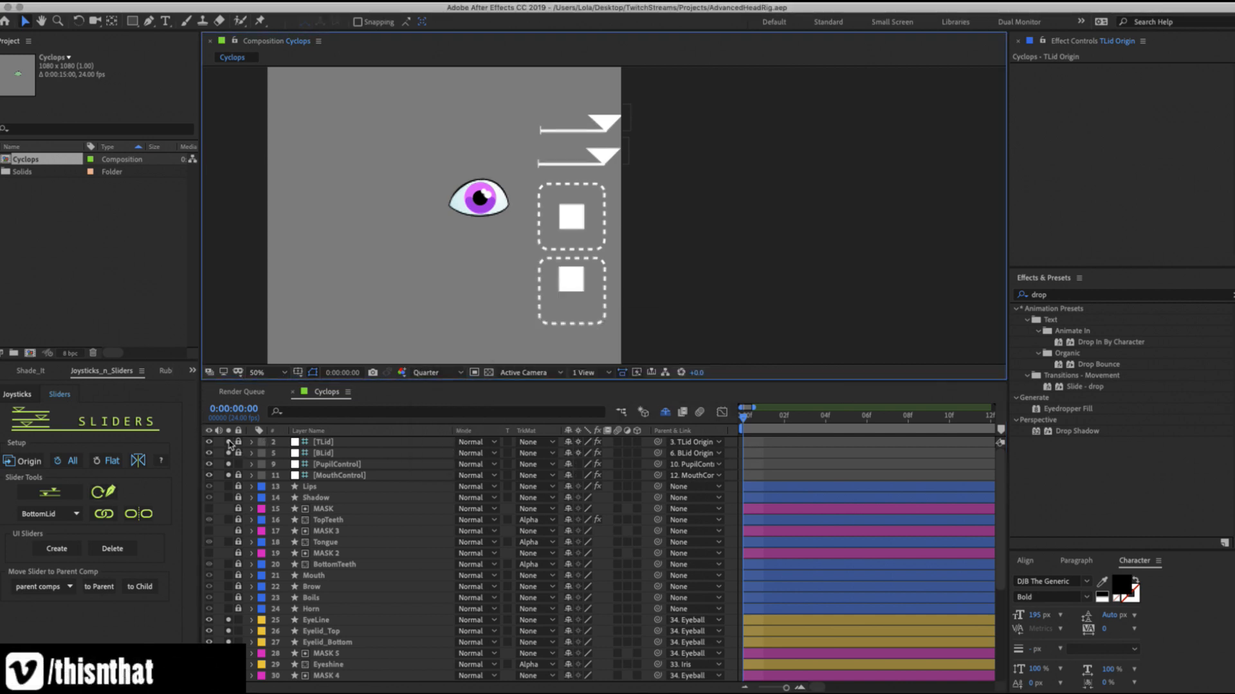
left_click_drag(229, 475, 230, 567)
left_click(665, 412)
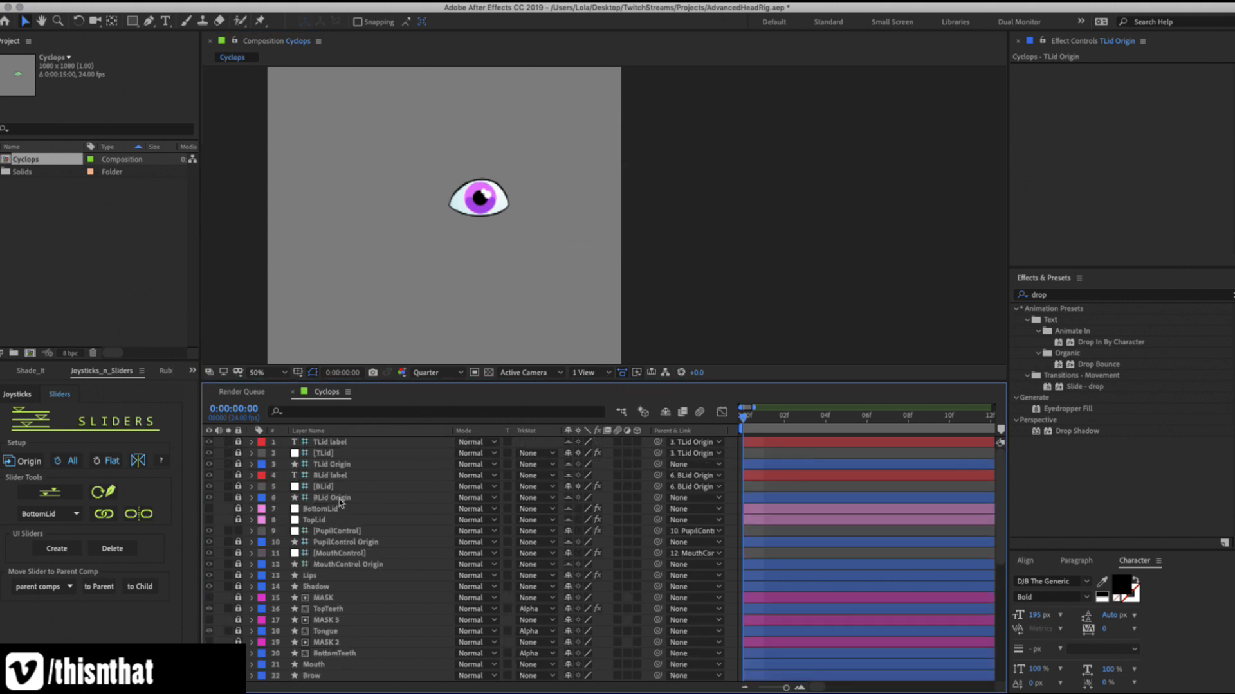
scroll(333, 514, "down", 10)
left_click_drag(229, 465, 239, 601)
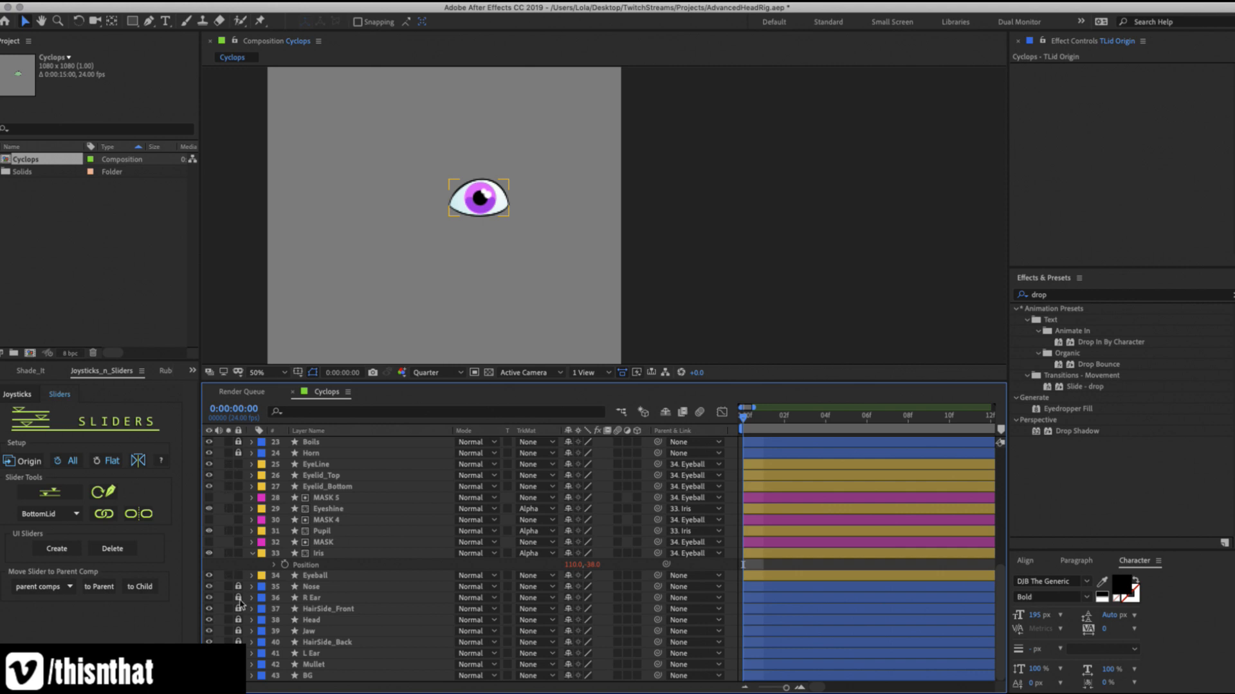
left_click(251, 553)
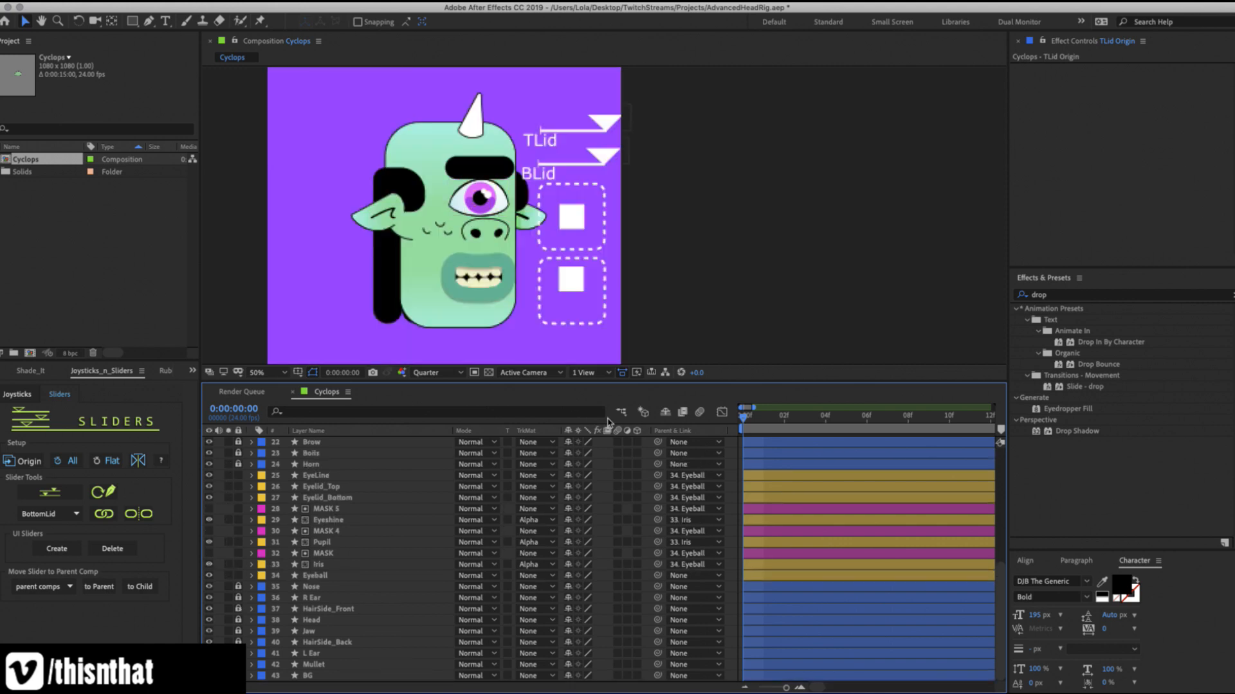
Turn off visibility of the TLid label and BLid label layers, and save the project with shy layers hidden in the timeline.
left_click(667, 412)
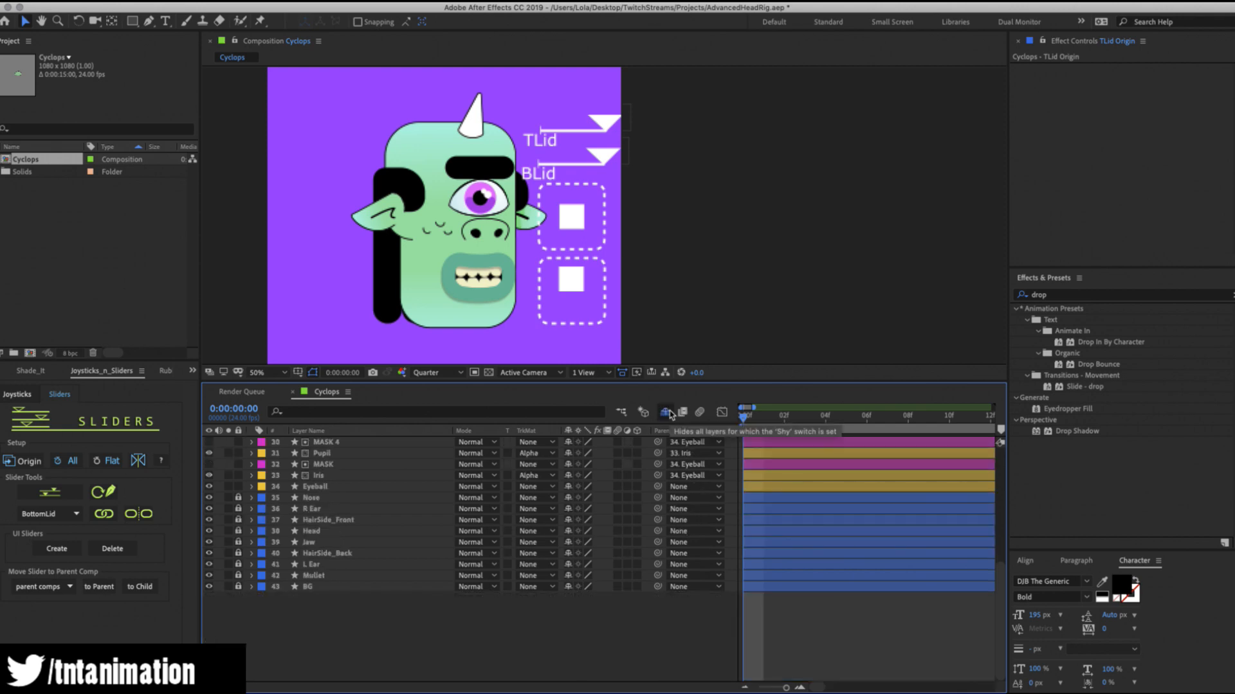
key("super+s")
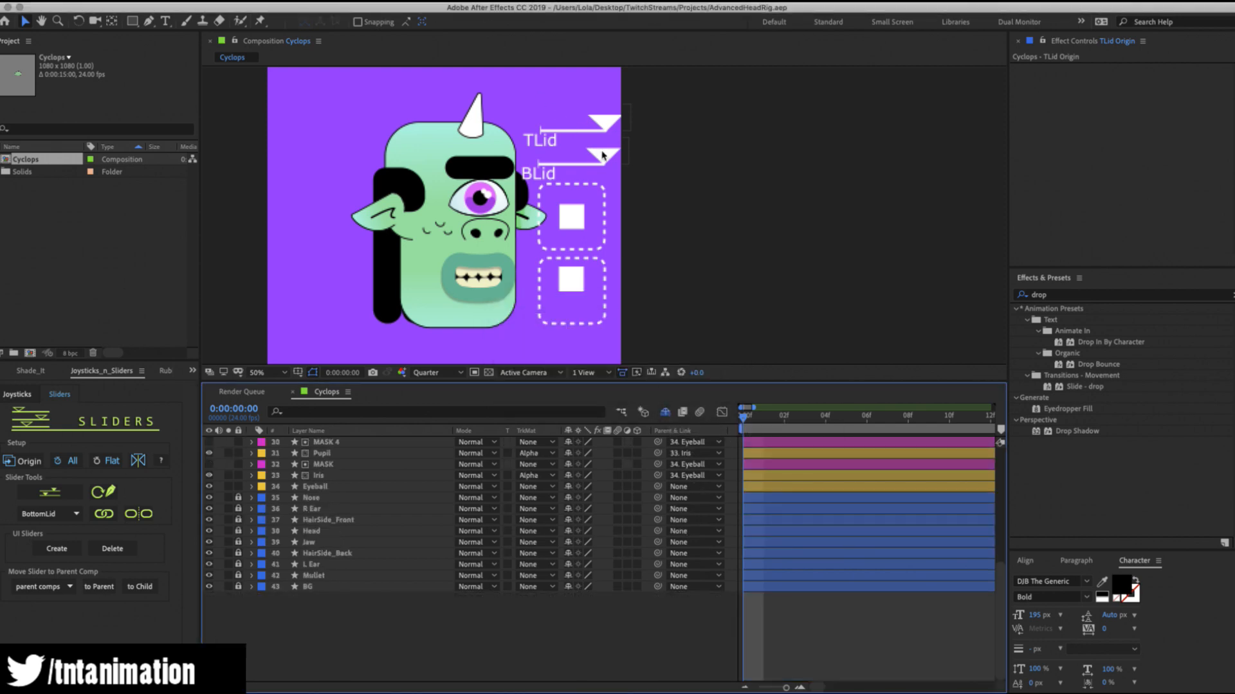
left_click(666, 412)
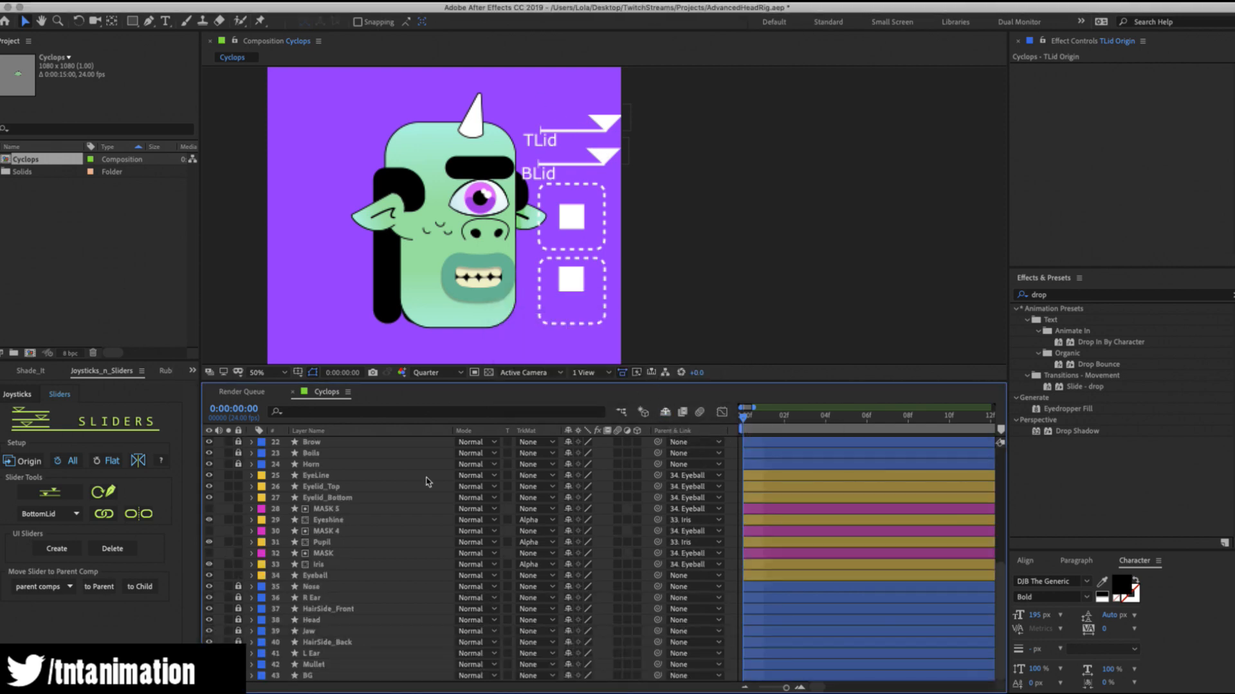
scroll(380, 490, "up", 1)
left_click(208, 442)
left_click(208, 475)
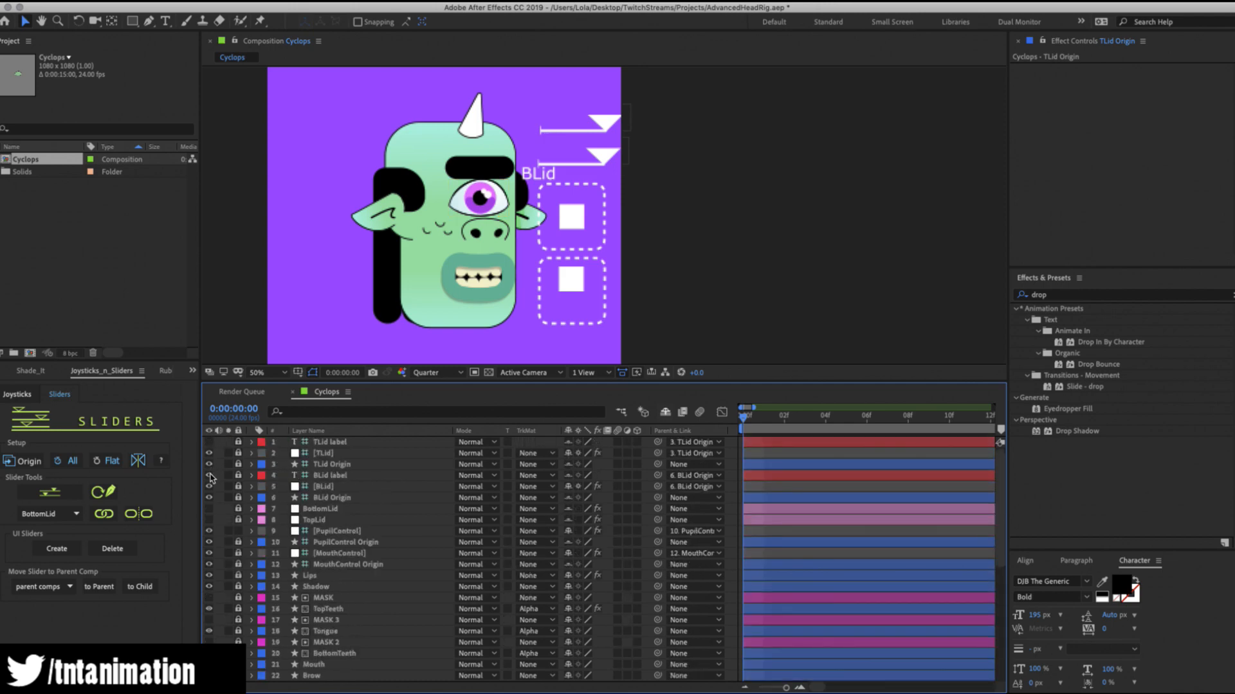
left_click(665, 413)
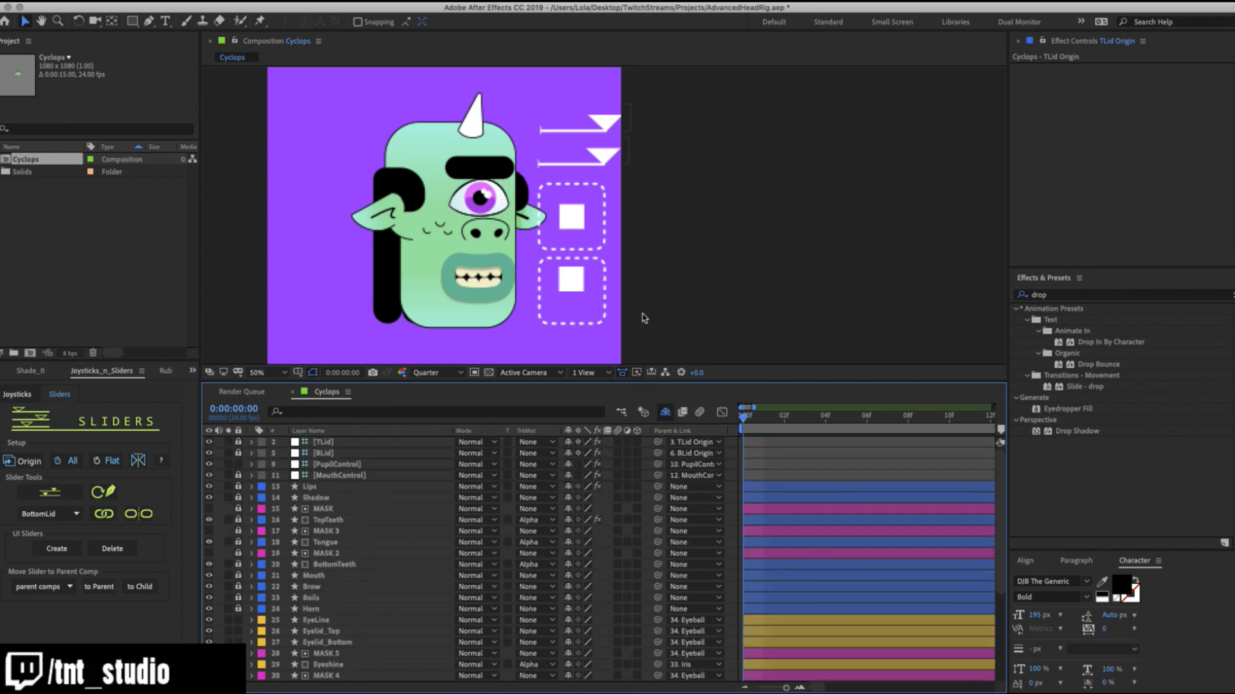
key("super+s")
Unlock the TLid, BLid and MouthControl layers, and slide both eyelid handles along their tracks to partly close the eye.
left_click(609, 156)
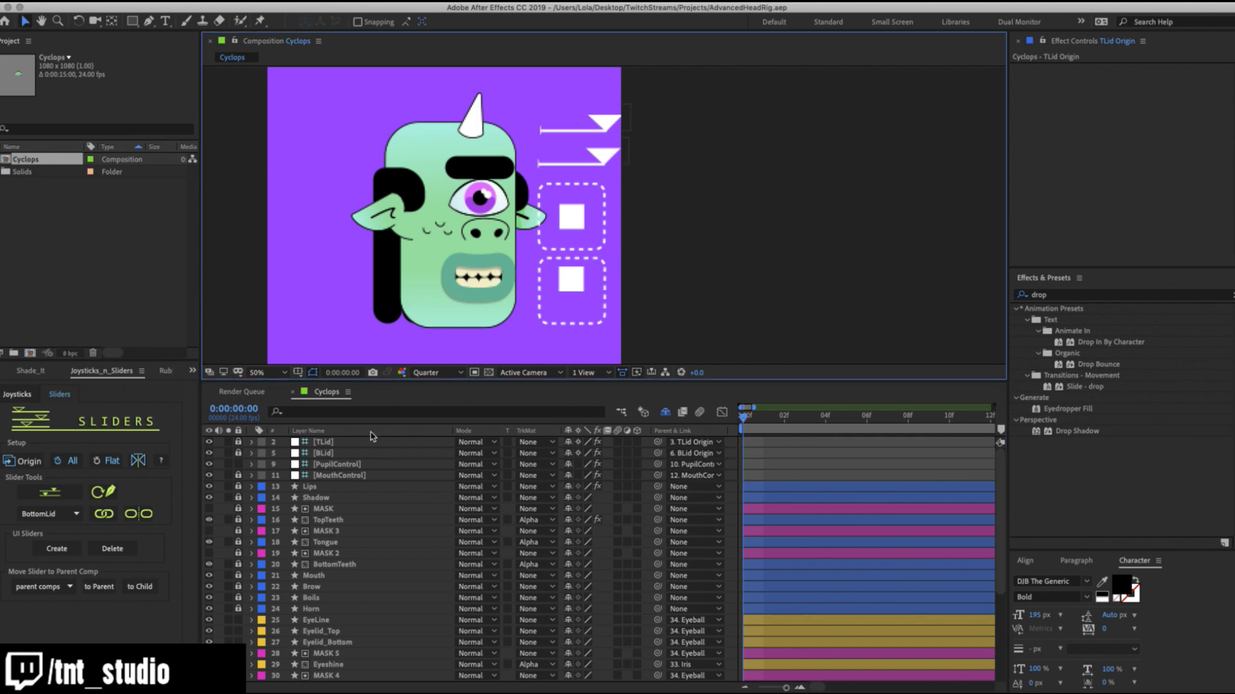
left_click_drag(238, 442, 238, 453)
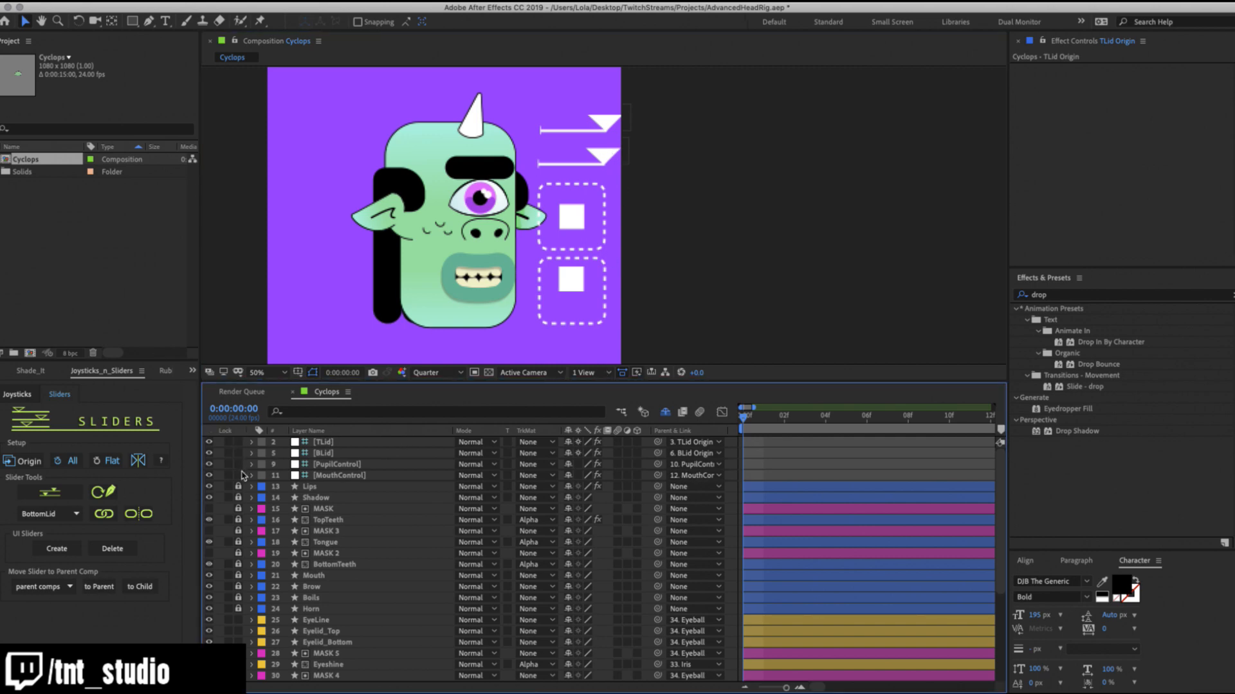
left_click(610, 157)
left_click_drag(605, 156, 539, 154)
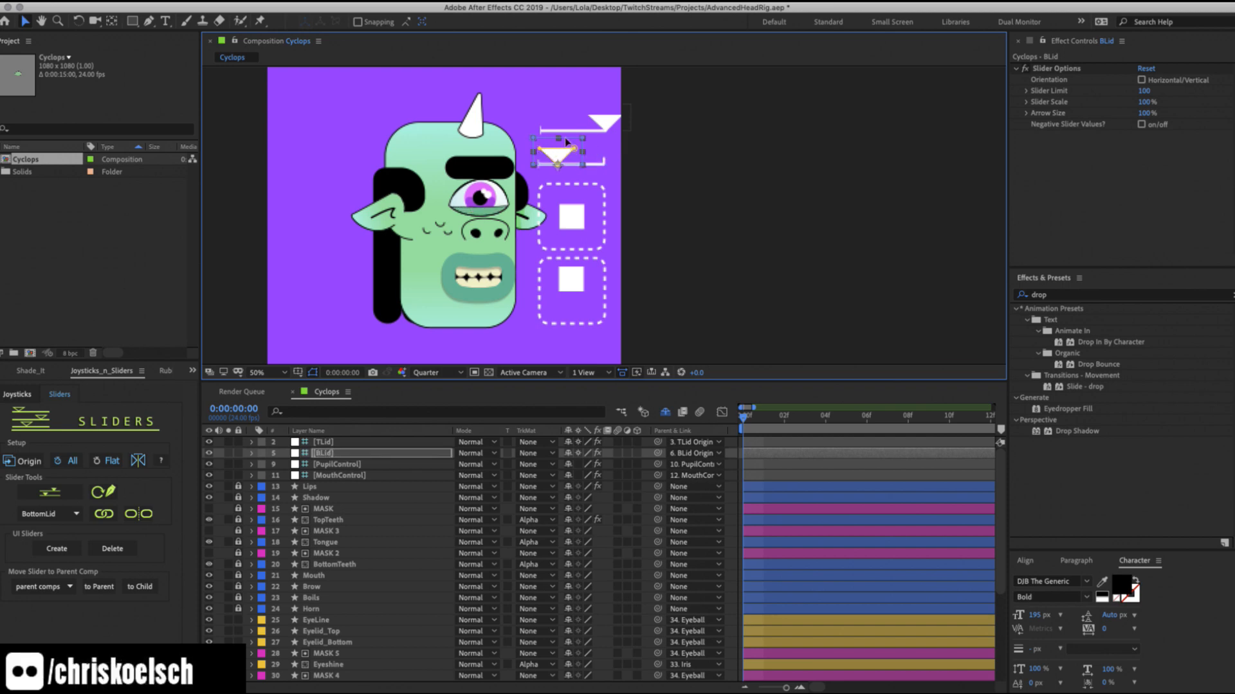
left_click(609, 124)
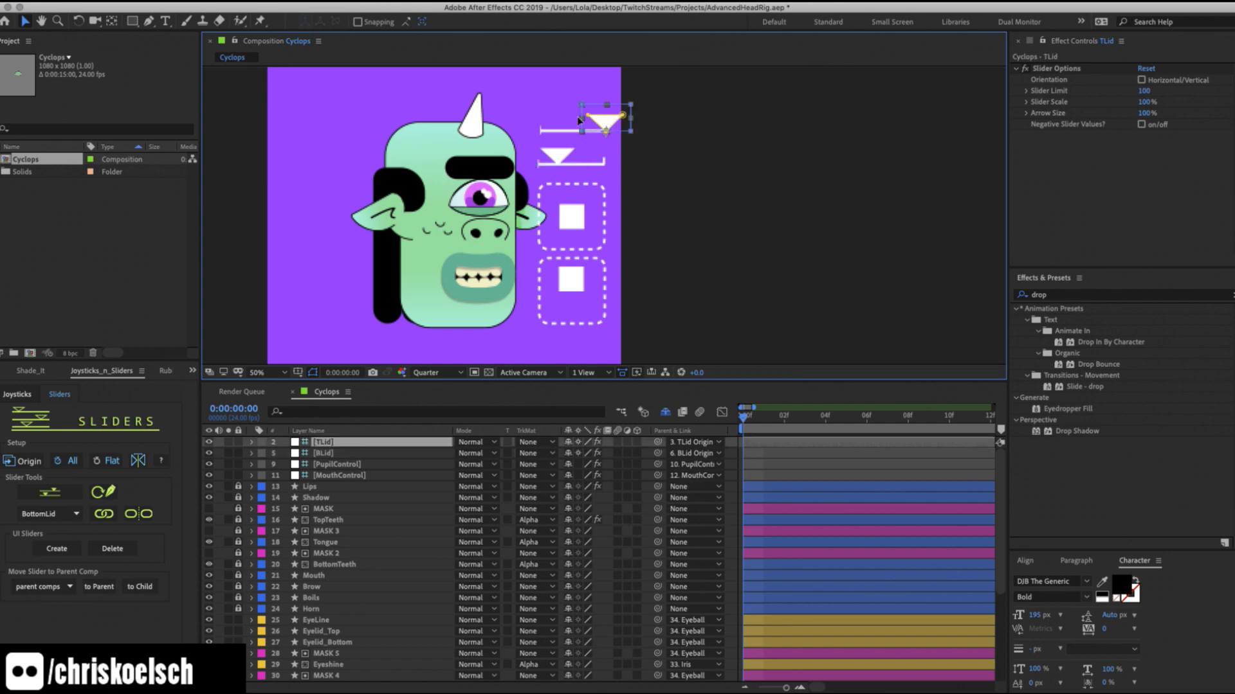
left_click_drag(578, 117, 568, 118)
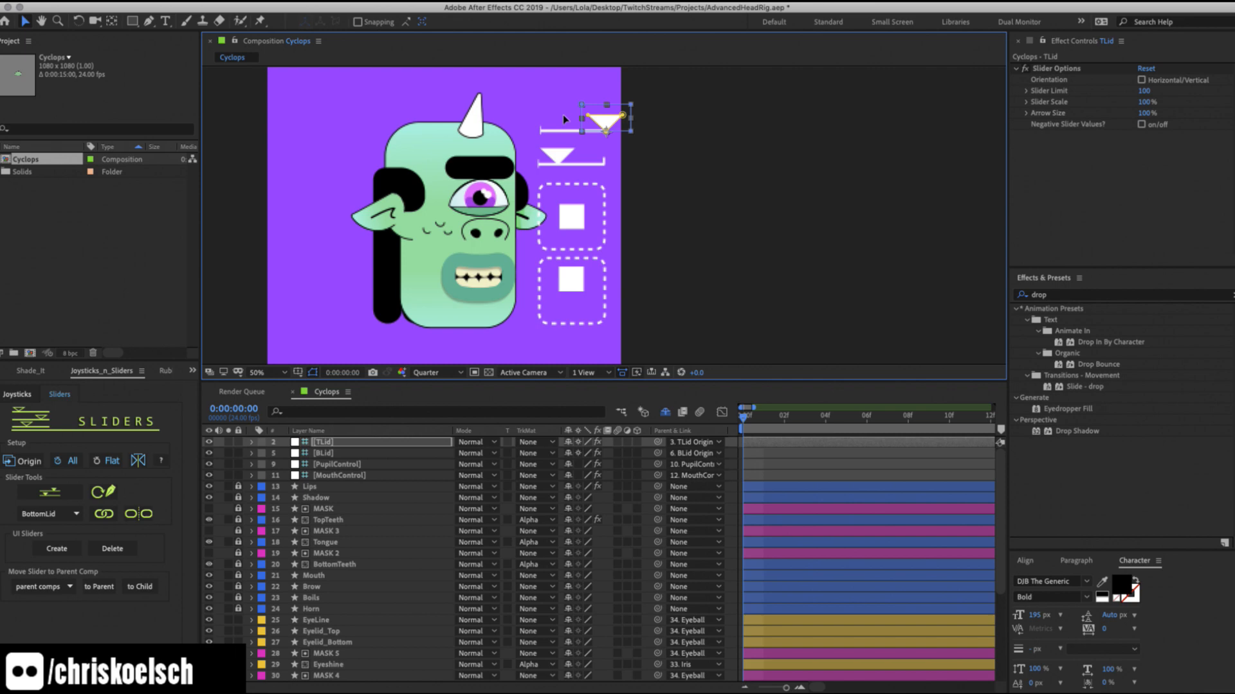
mouse_move(546, 124)
left_mouse_down()
mouse_move(532, 121)
mouse_move(581, 122)
mouse_move(559, 130)
left_mouse_up()
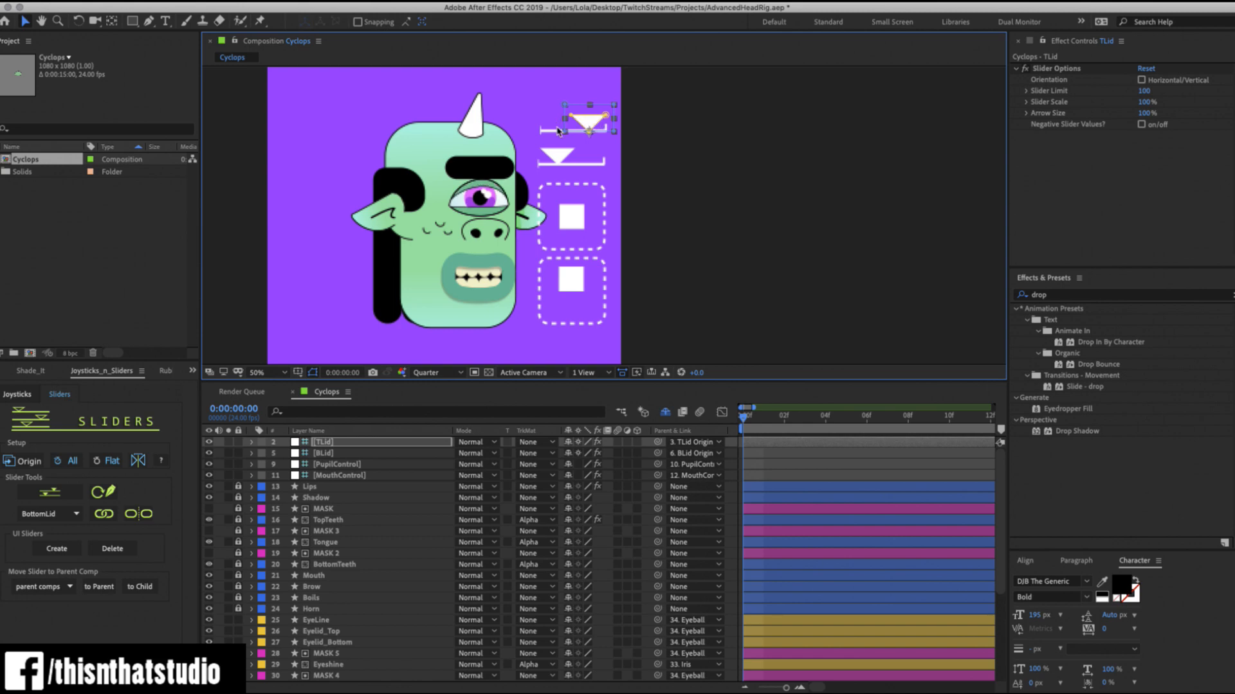
Try the PupilControl joystick and undo its move, and shift the MouthControl handle slightly downward in its box.
mouse_move(569, 214)
left_mouse_down()
mouse_move(587, 195)
mouse_move(552, 215)
left_mouse_up()
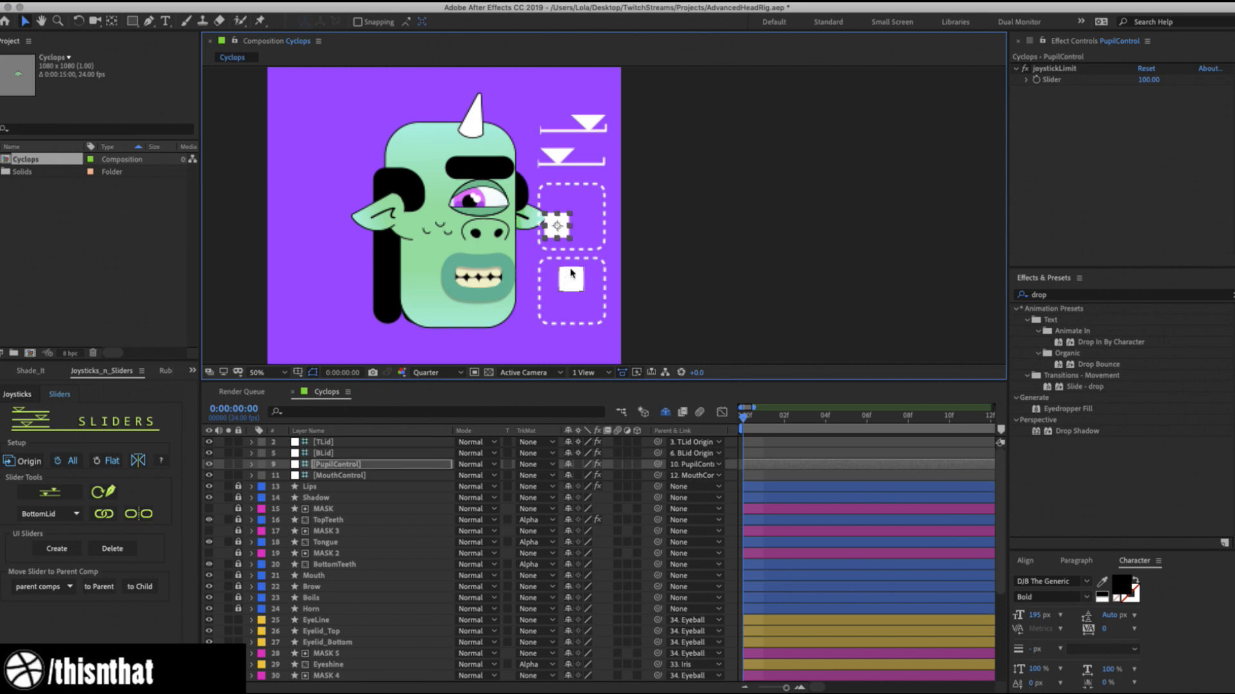
key("super+z")
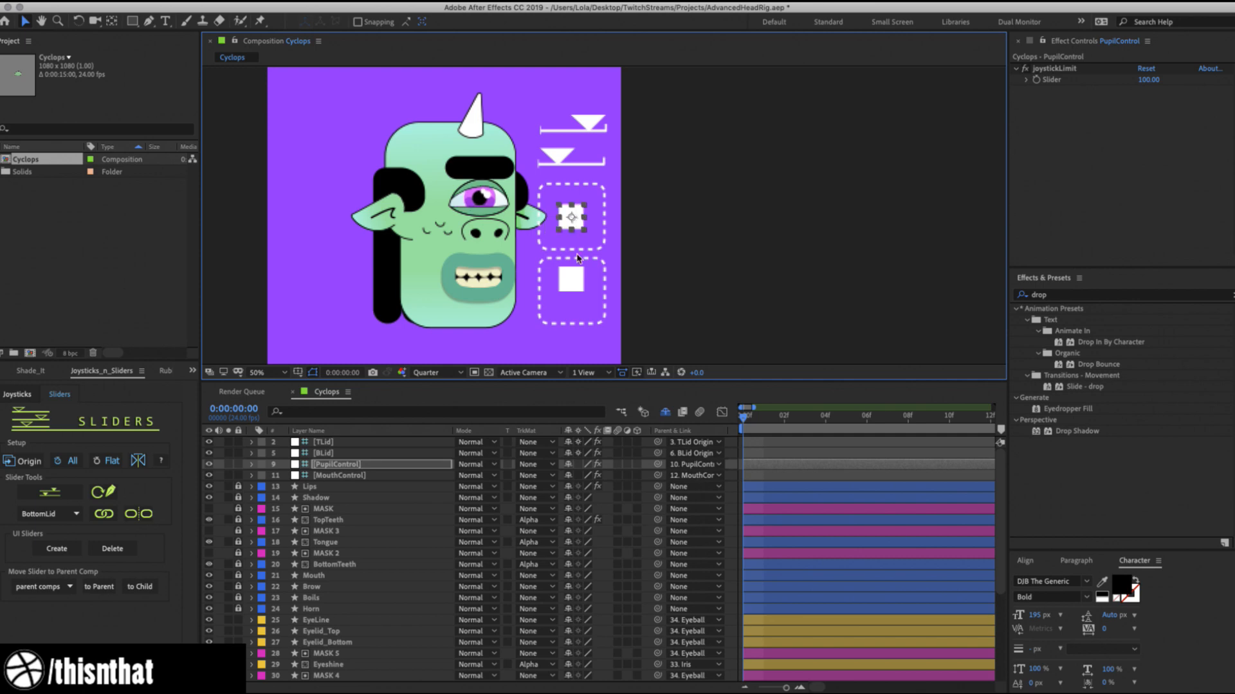
left_click(568, 282)
mouse_move(568, 282)
left_mouse_down()
mouse_move(559, 297)
mouse_move(584, 302)
mouse_move(602, 278)
mouse_move(575, 285)
left_mouse_up()
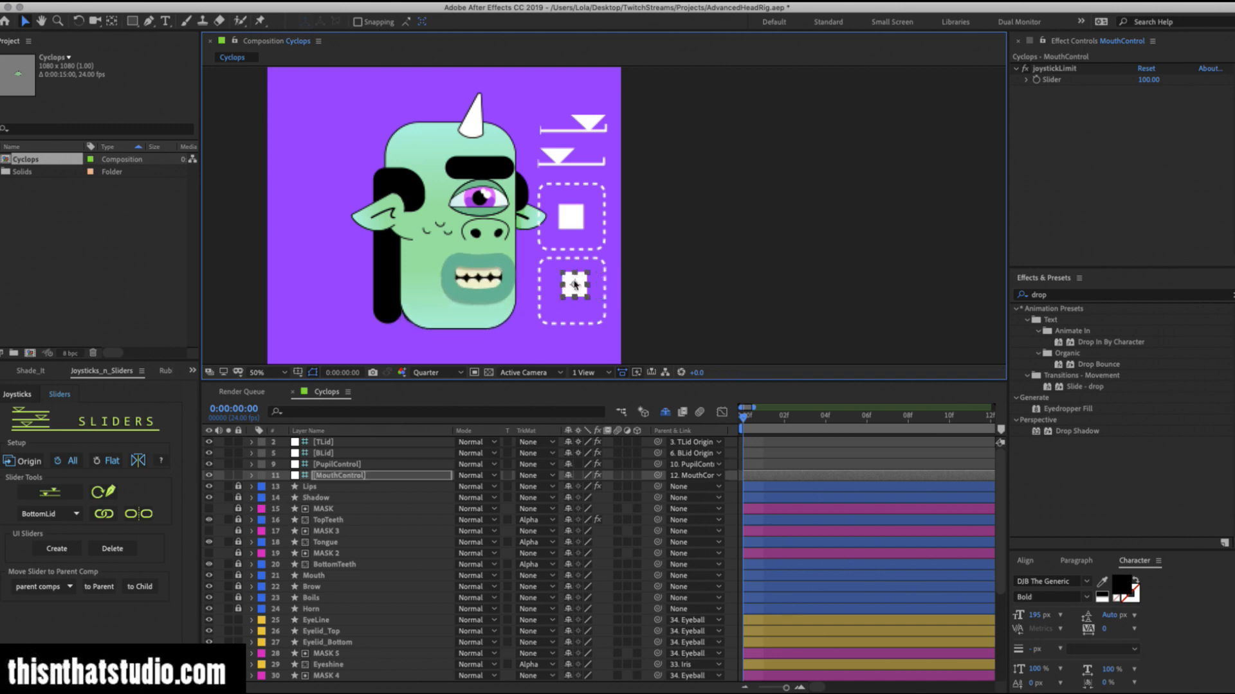
Solo the MouthControl and Mouth layers and try the mouth handle toward the upper right of its box, undoing the test move.
left_click(319, 478)
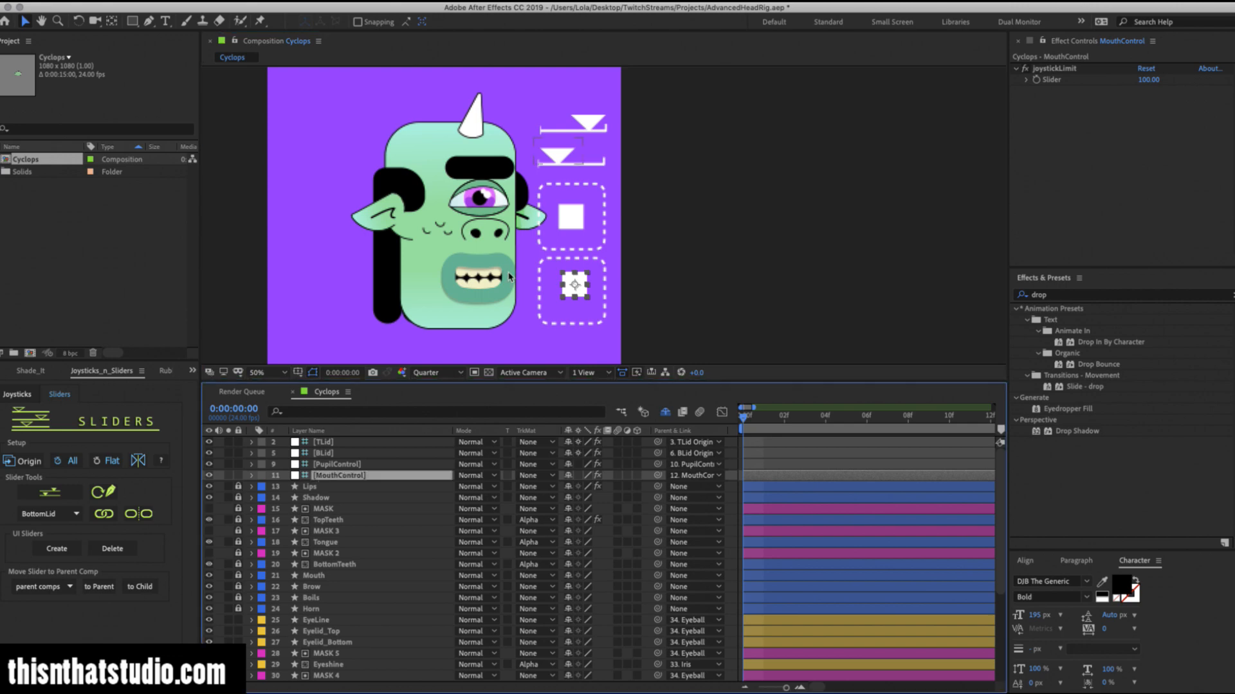
left_click(228, 476)
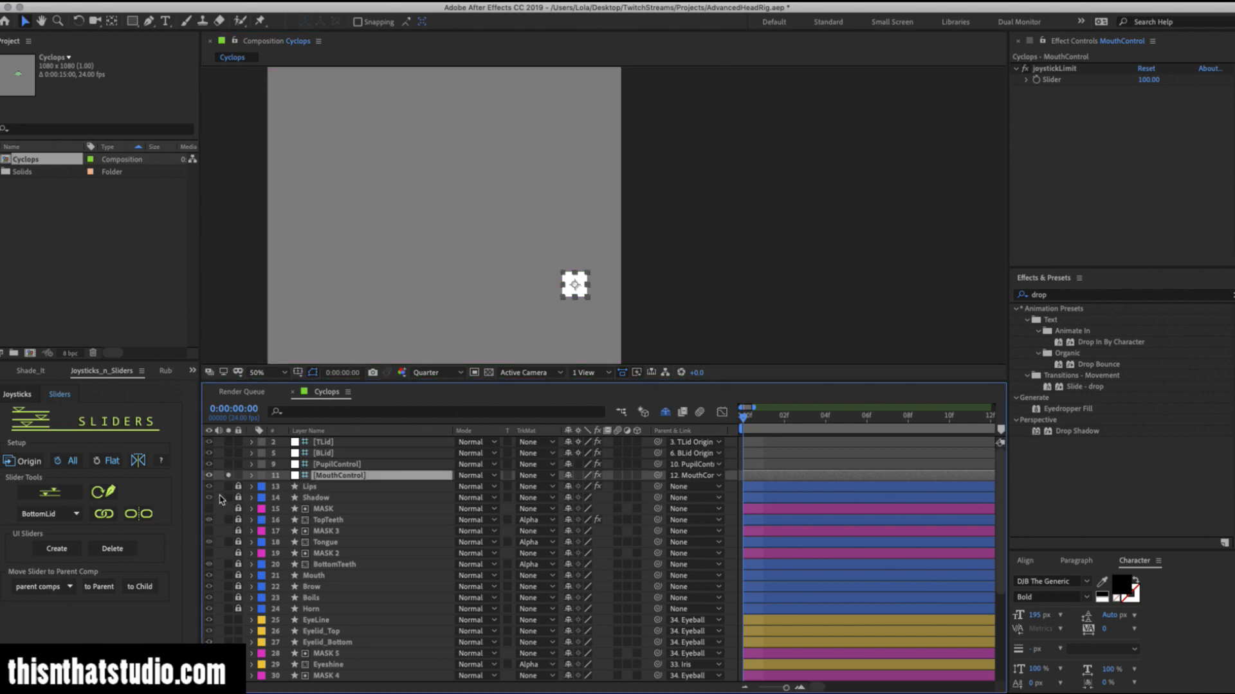
left_click(228, 575)
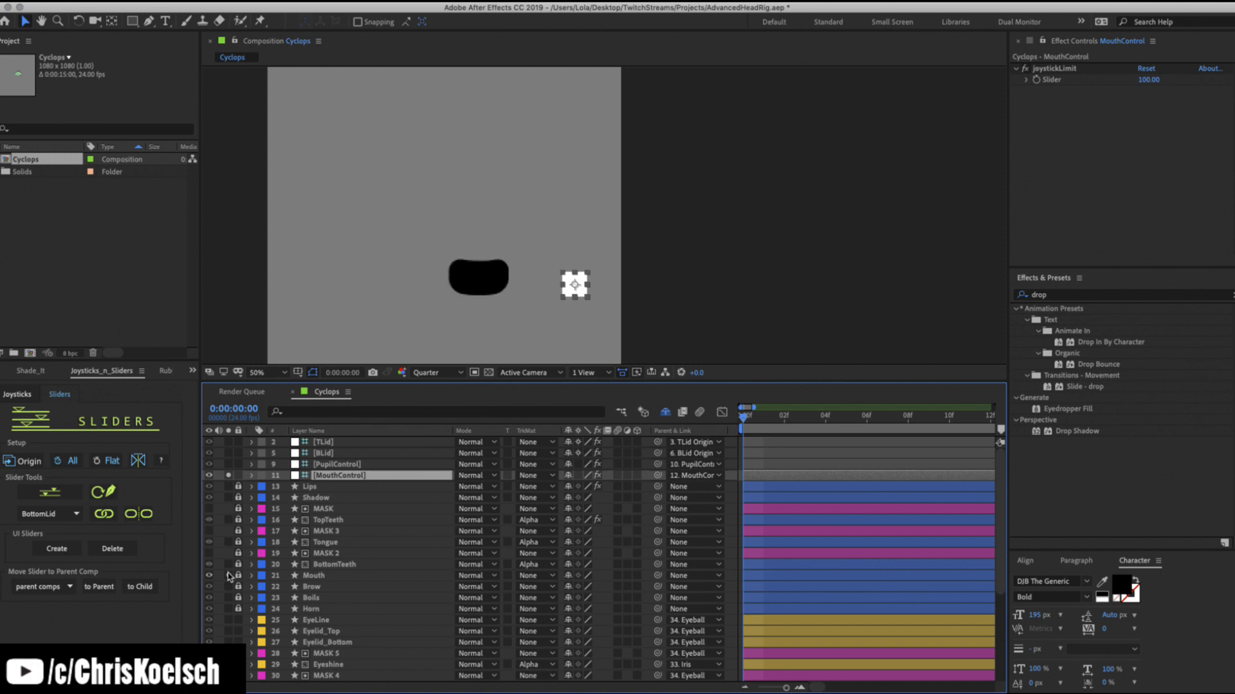
left_click(577, 272)
mouse_move(577, 272)
left_mouse_down()
mouse_move(579, 256)
mouse_move(601, 264)
mouse_move(562, 275)
mouse_move(589, 283)
left_mouse_up()
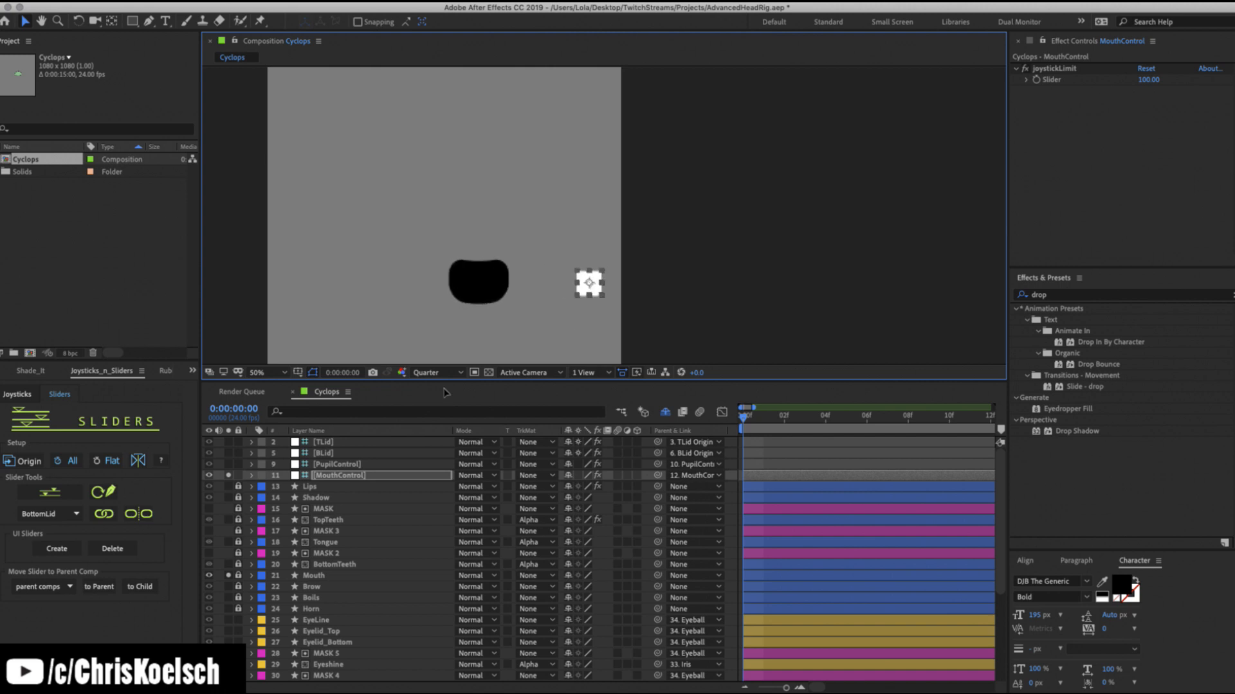
key("super+z")
Solo the mouth layers from Lips to BottomTeeth, try the mouth handle slightly downward, and undo both the move and that added soloing.
left_click_drag(228, 487, 235, 566)
mouse_move(586, 276)
left_mouse_down()
mouse_move(591, 260)
mouse_move(571, 272)
mouse_move(572, 256)
mouse_move(584, 289)
left_mouse_up()
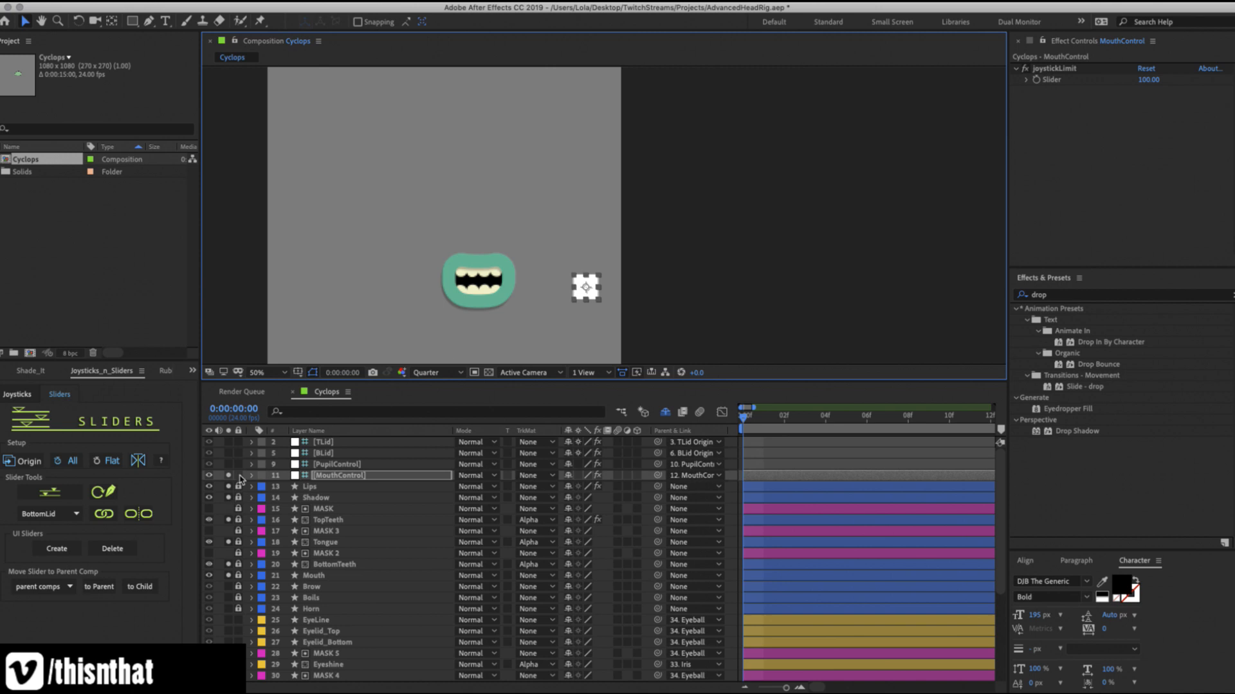
key("super+z")
key("super+z")
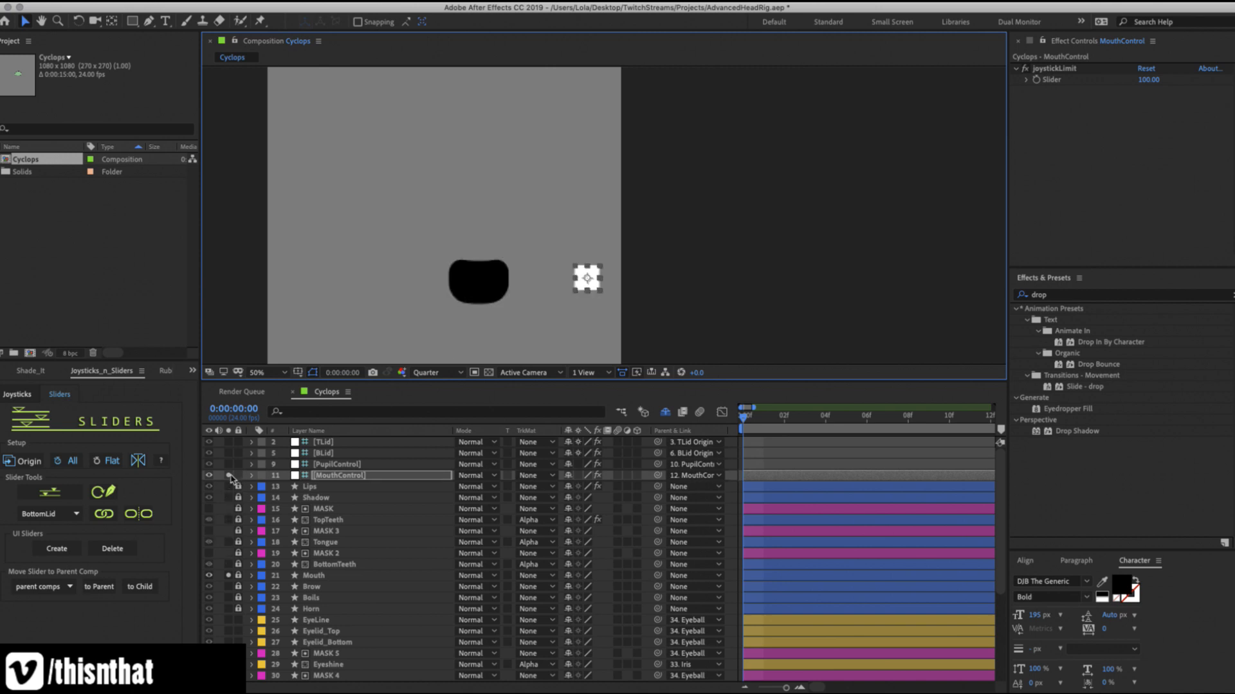
Take MouthControl and Mouth out of solo, and move the mouth handle to the left edge of its box to close the mouth.
left_click(229, 476)
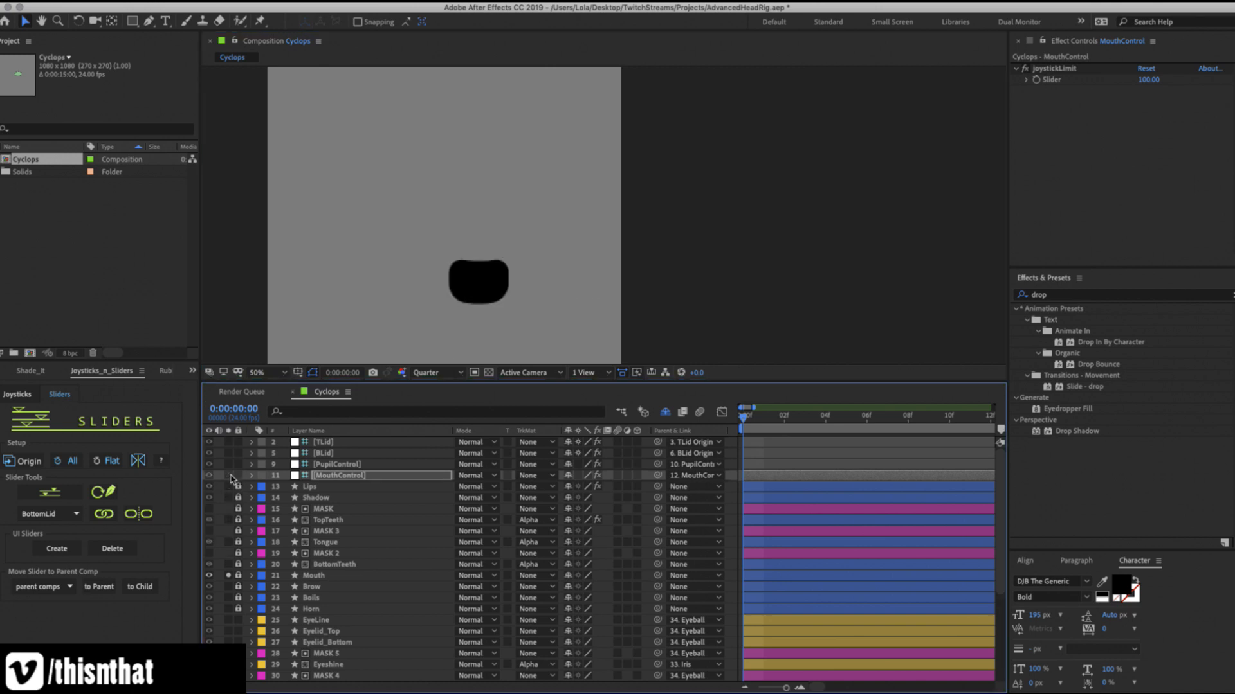
left_click(229, 576)
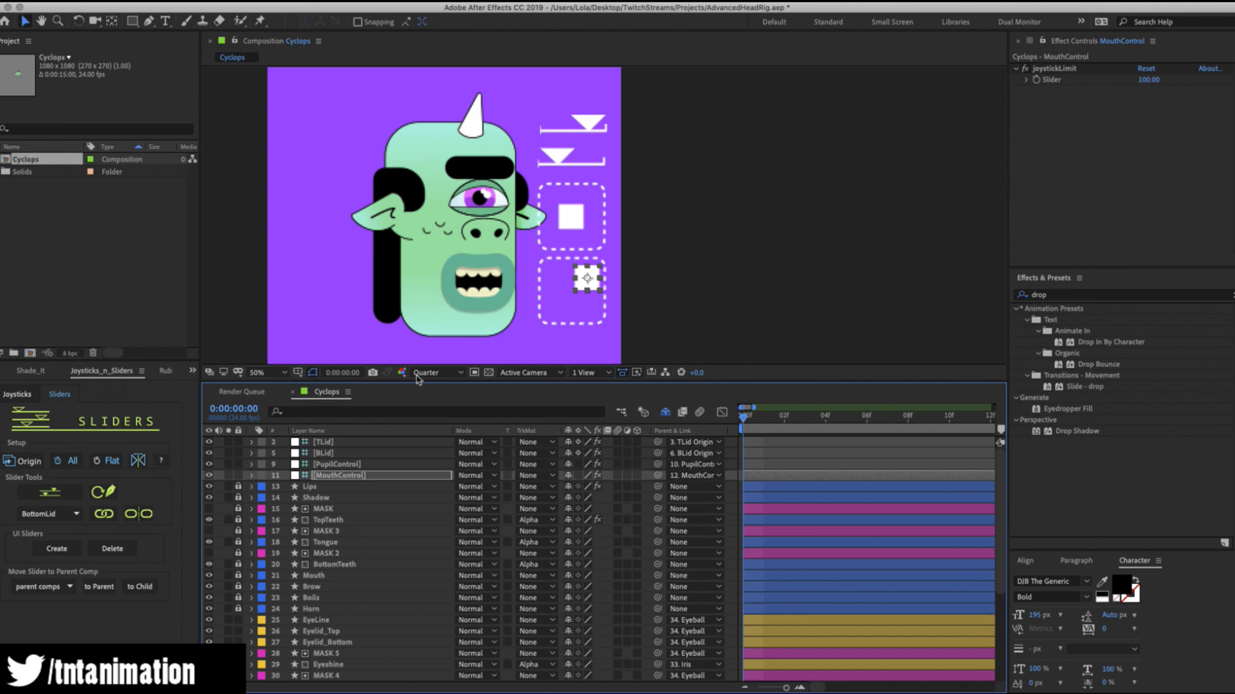
left_click_drag(586, 278, 542, 281)
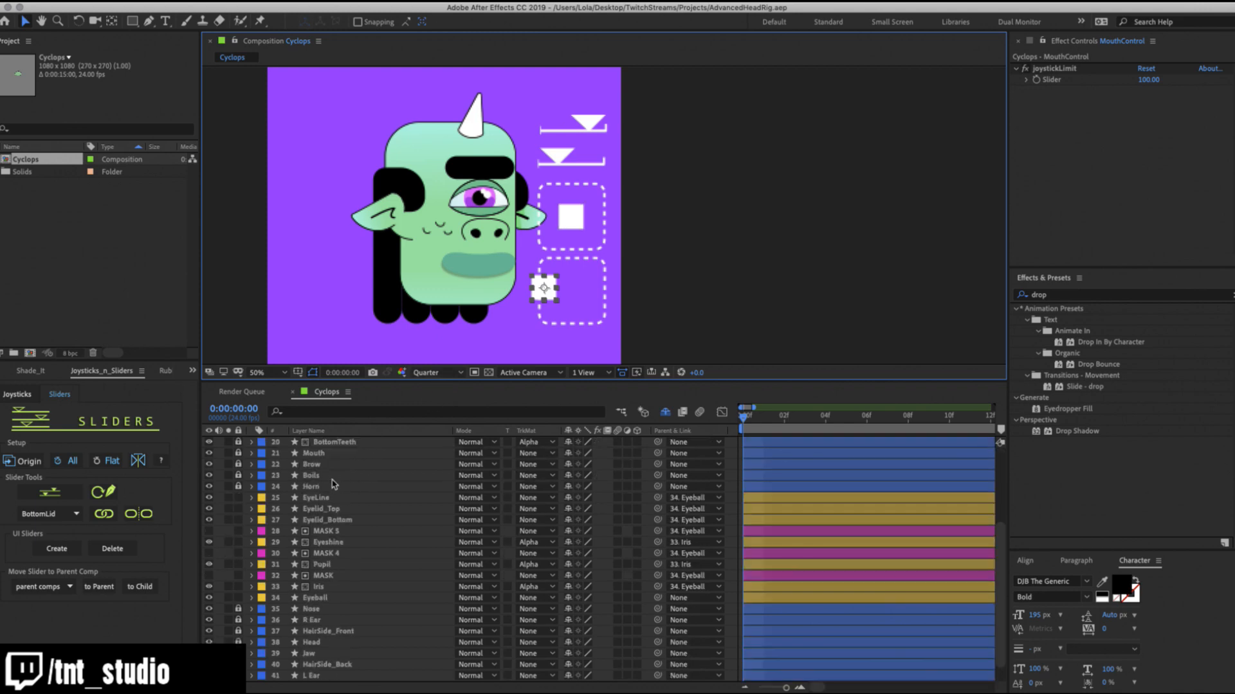
Lock the eye layers from EyeLine to Eyeball, and unlock and select the Nose layer.
scroll(339, 510, "down", 5)
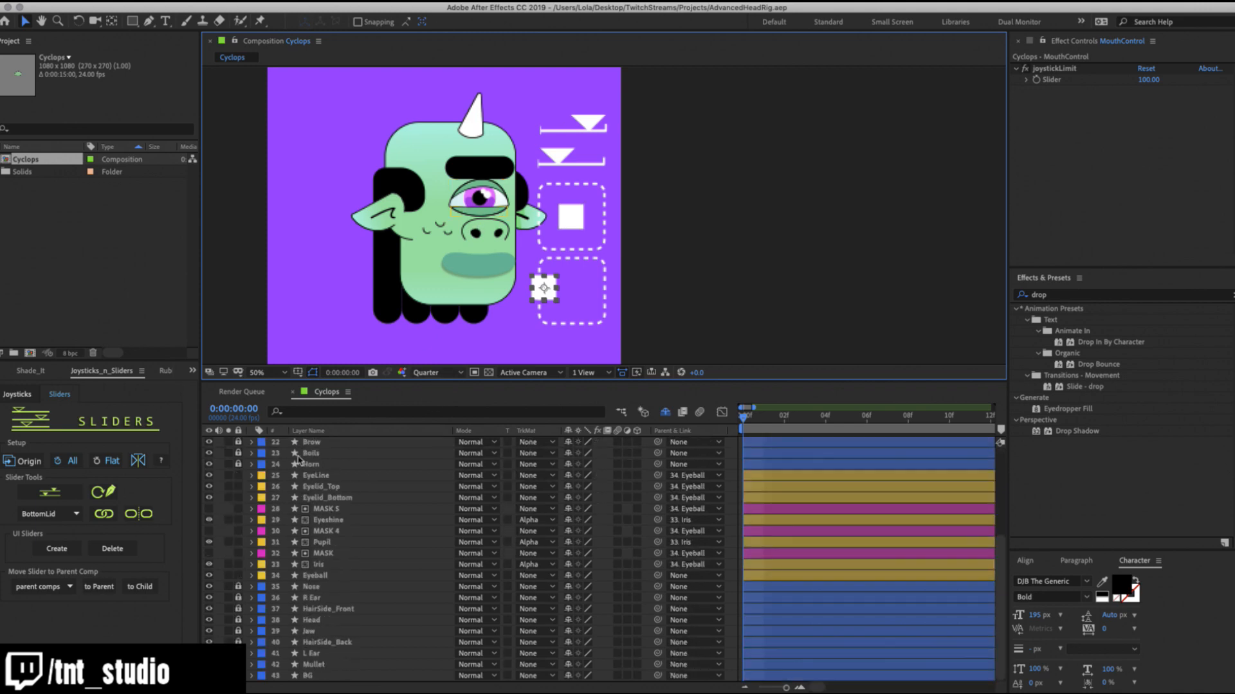
left_click_drag(240, 477, 243, 576)
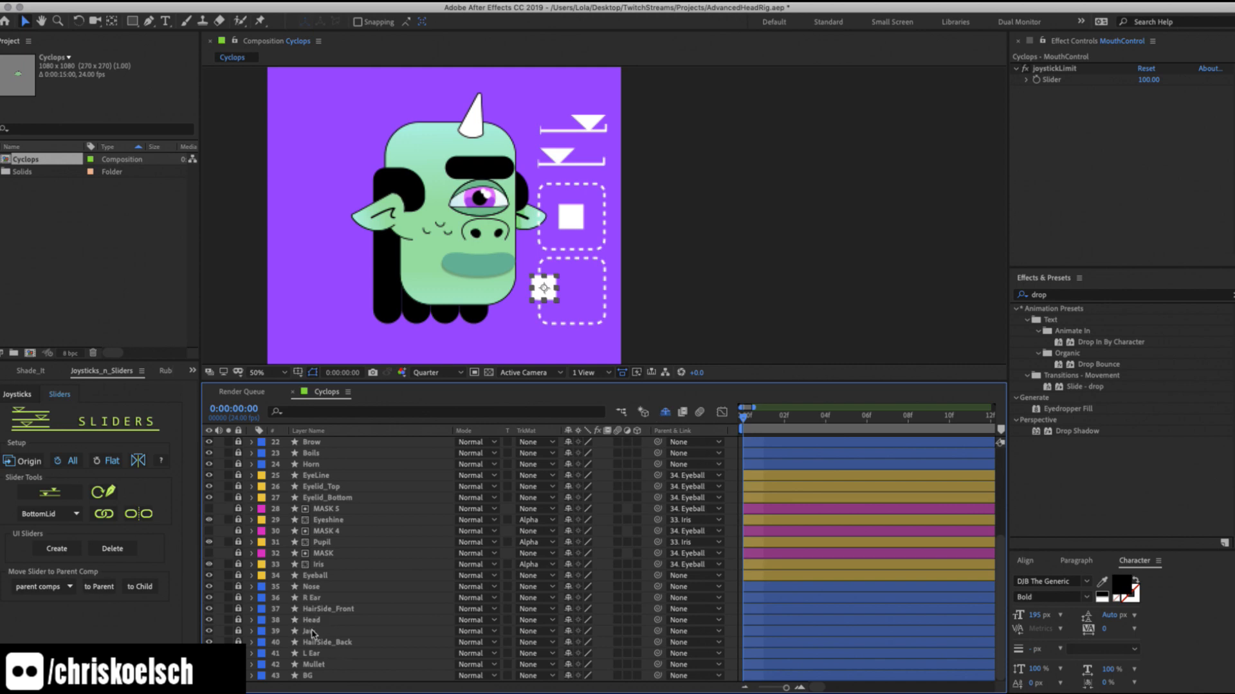
left_click(314, 598)
left_click(238, 587)
left_click(323, 588)
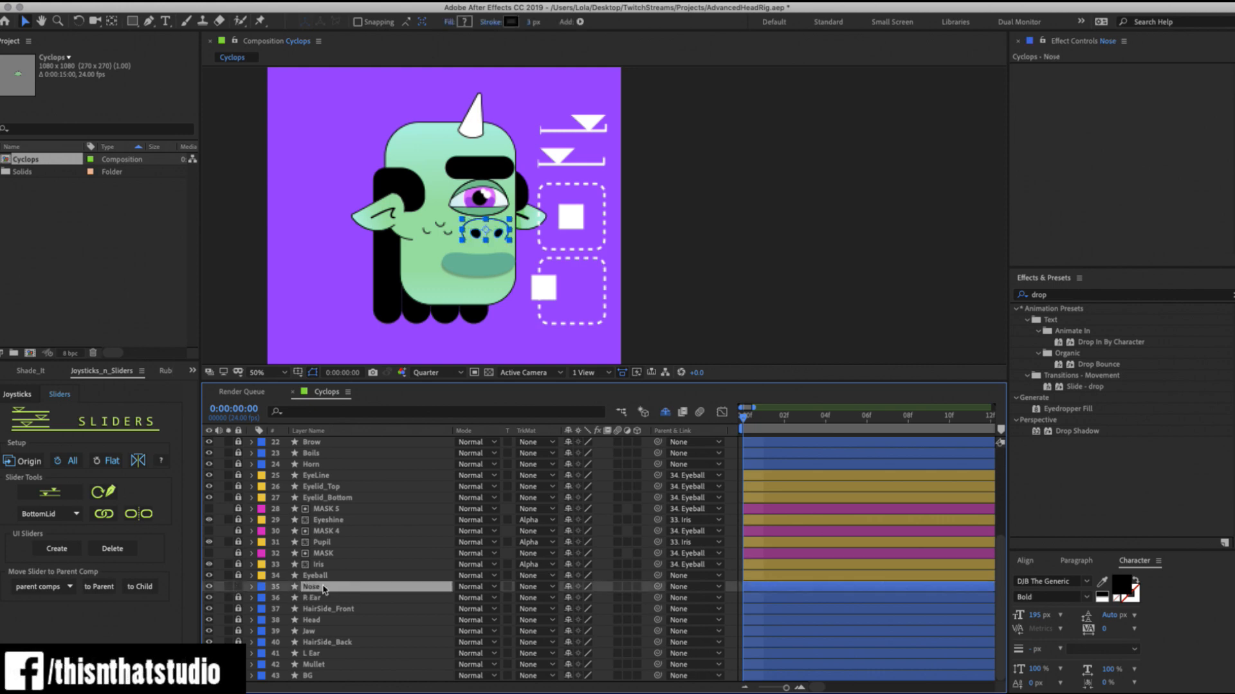
Keyframe the Nose's Position at frame 0, move it right to 695.4, 597.1 at frame 1, and left to 581.4, 597.1 at frame 2.
key("p")
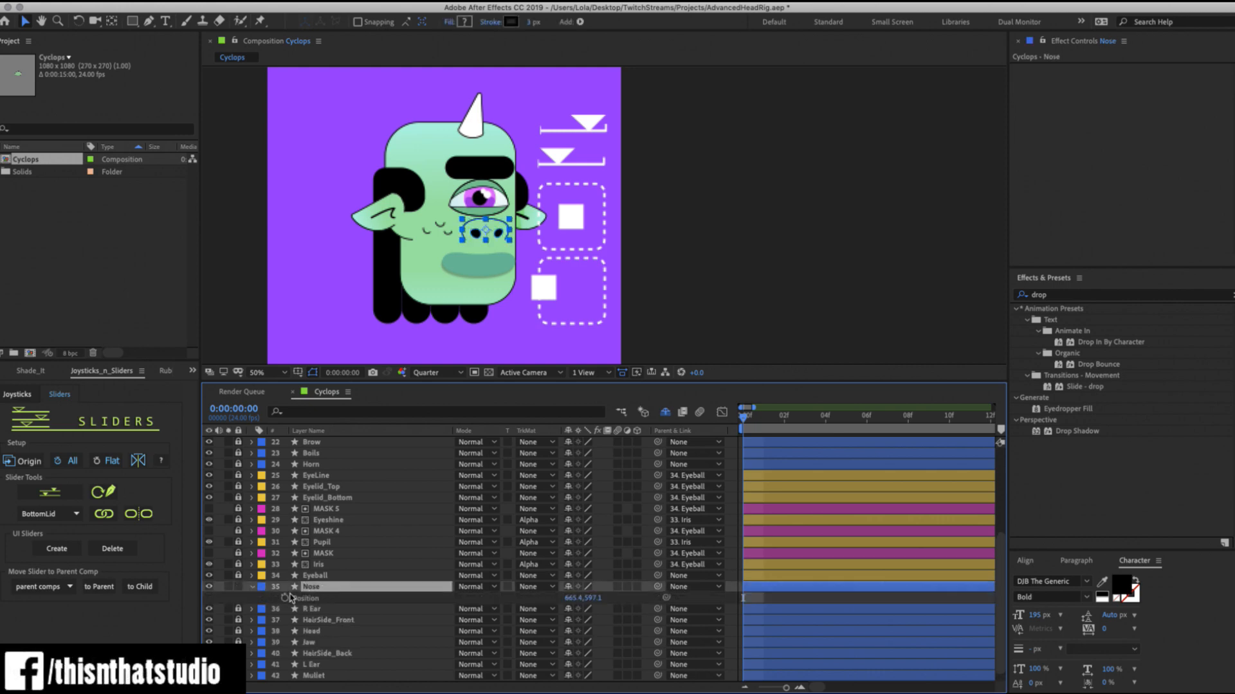
left_click(286, 597)
key("Page_Down")
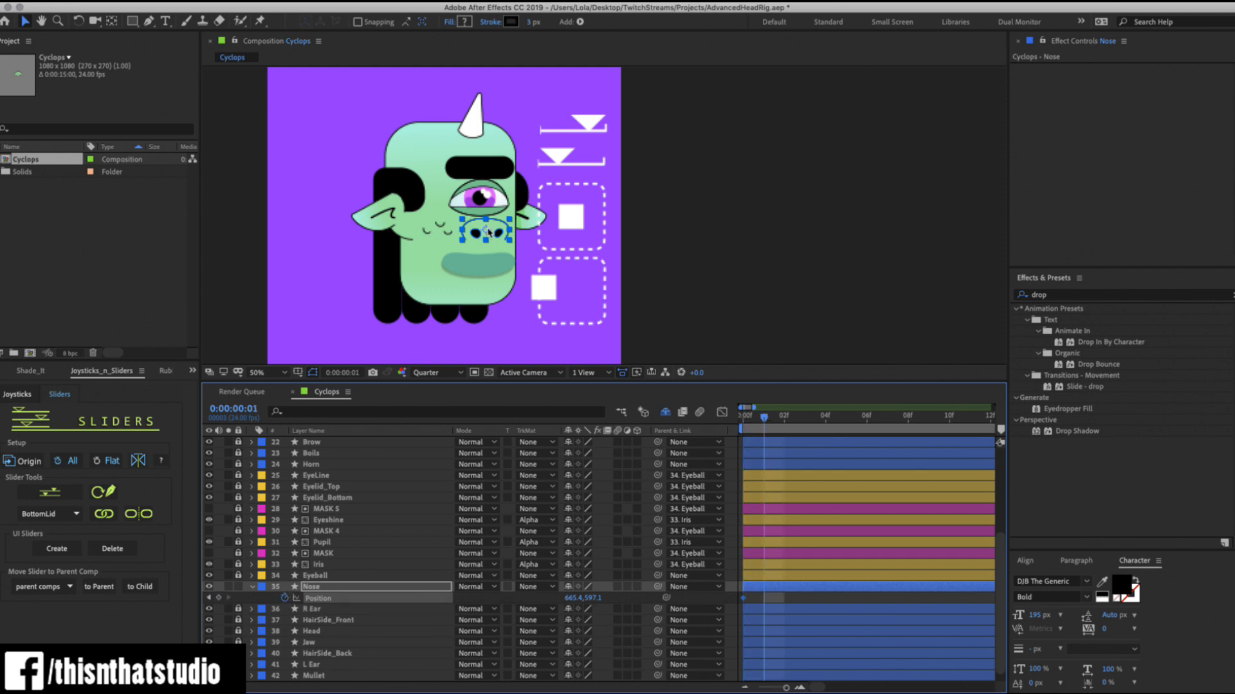
left_click_drag(493, 226, 497, 228)
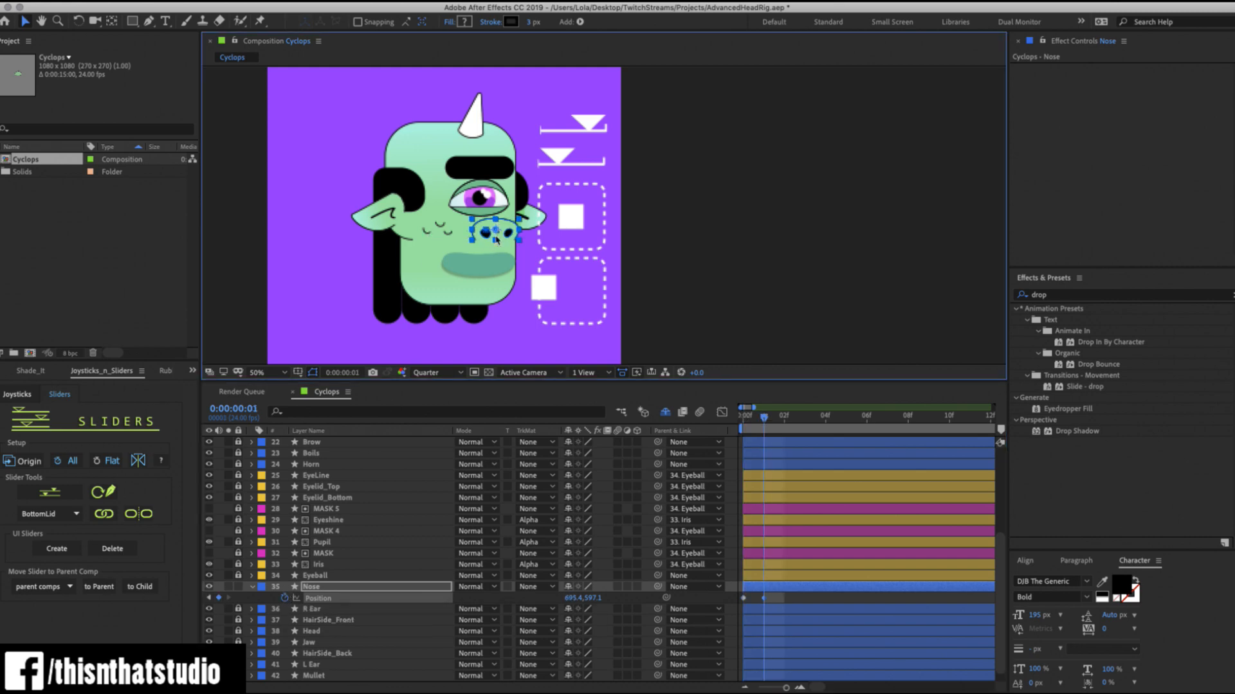
key("Page_Down")
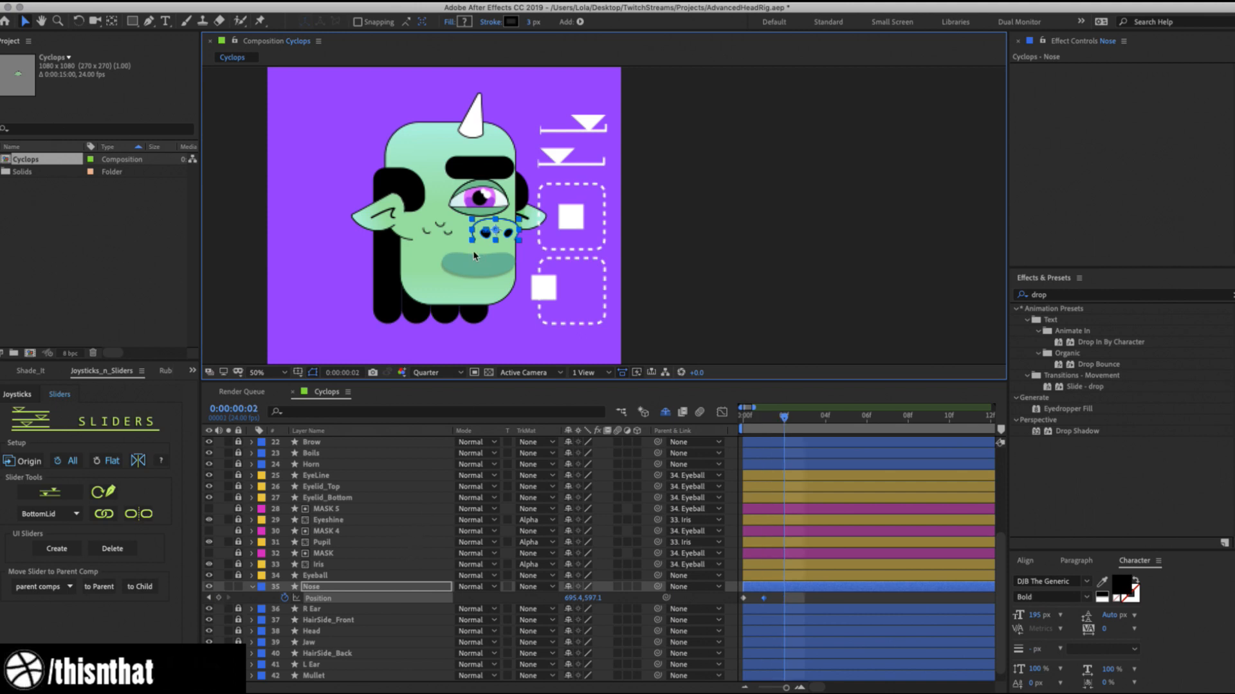
left_click_drag(496, 229, 464, 227)
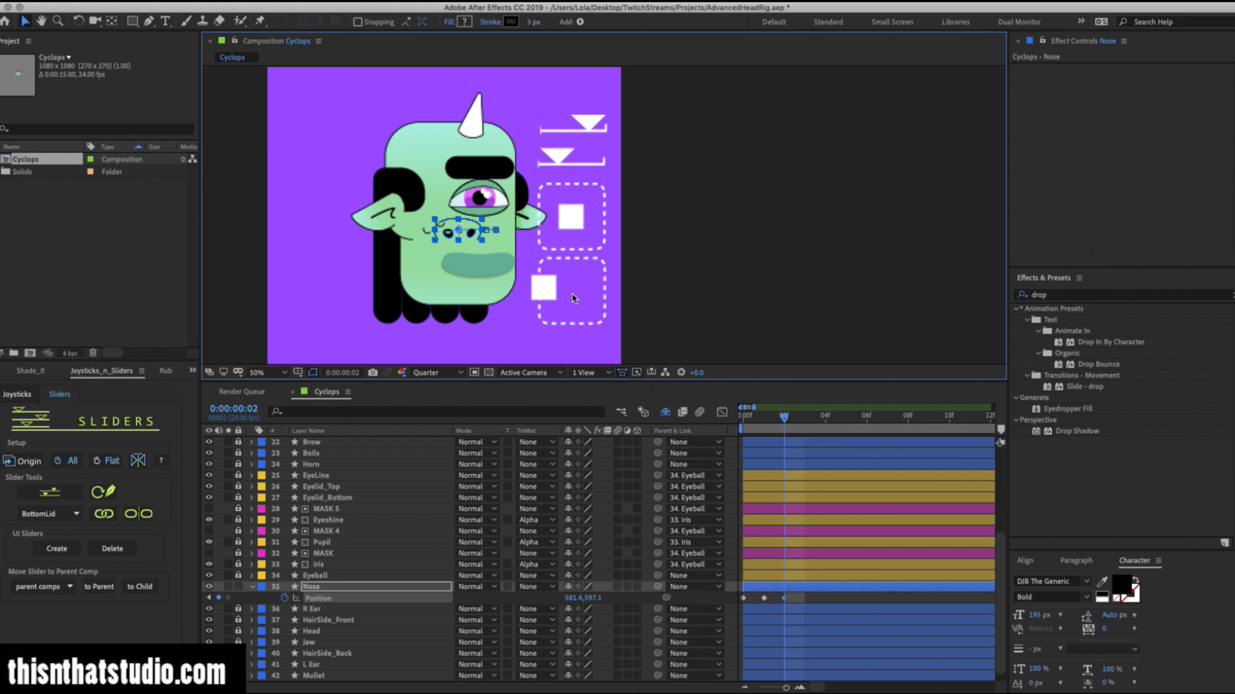
Move the Nose up to 667.4, 551.1 at frame 3, and place its layer above EyeLine in the layer stack.
key("Page_Down")
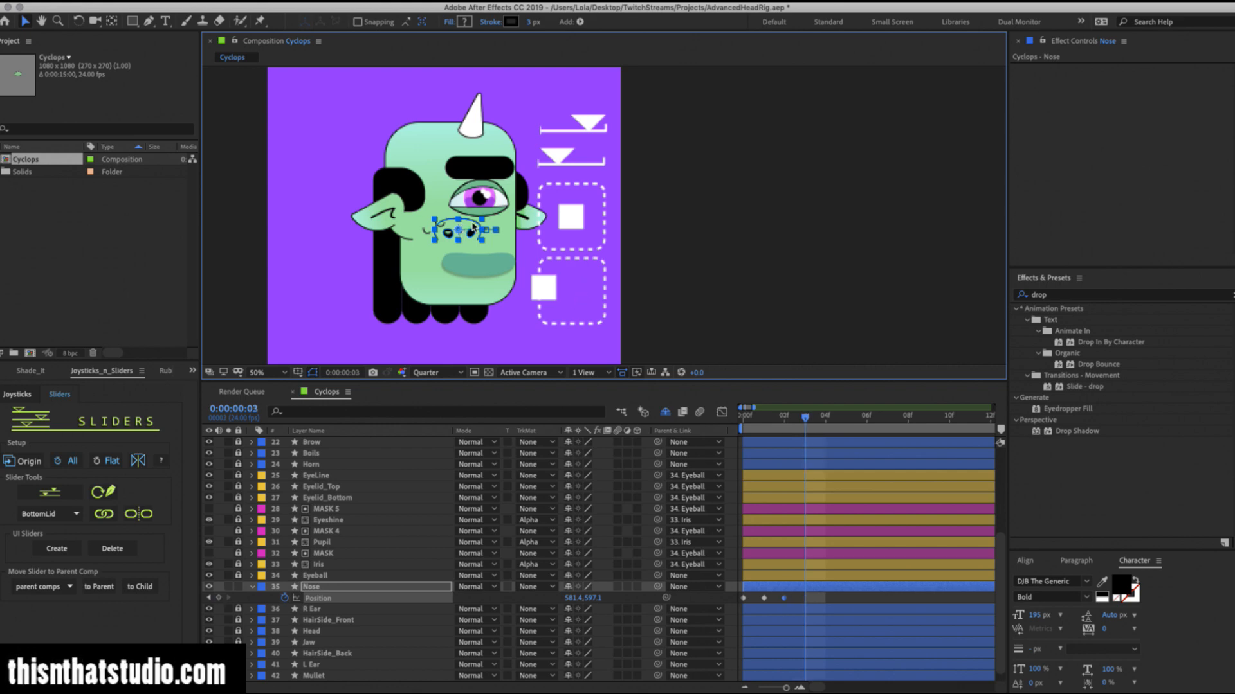
left_click_drag(500, 200, 501, 209)
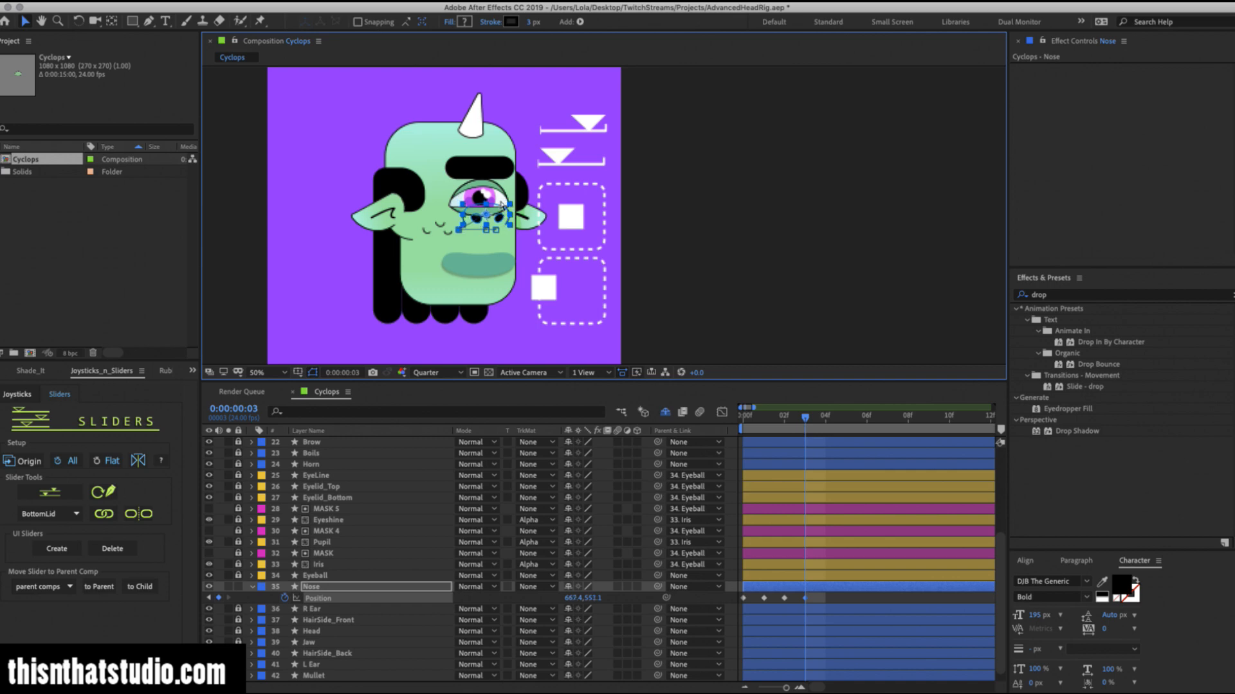
left_click_drag(325, 586, 331, 464)
Move the Nose down to 667.4, 645.1 at frame 4, and return to frame 0.
key("Page_Down")
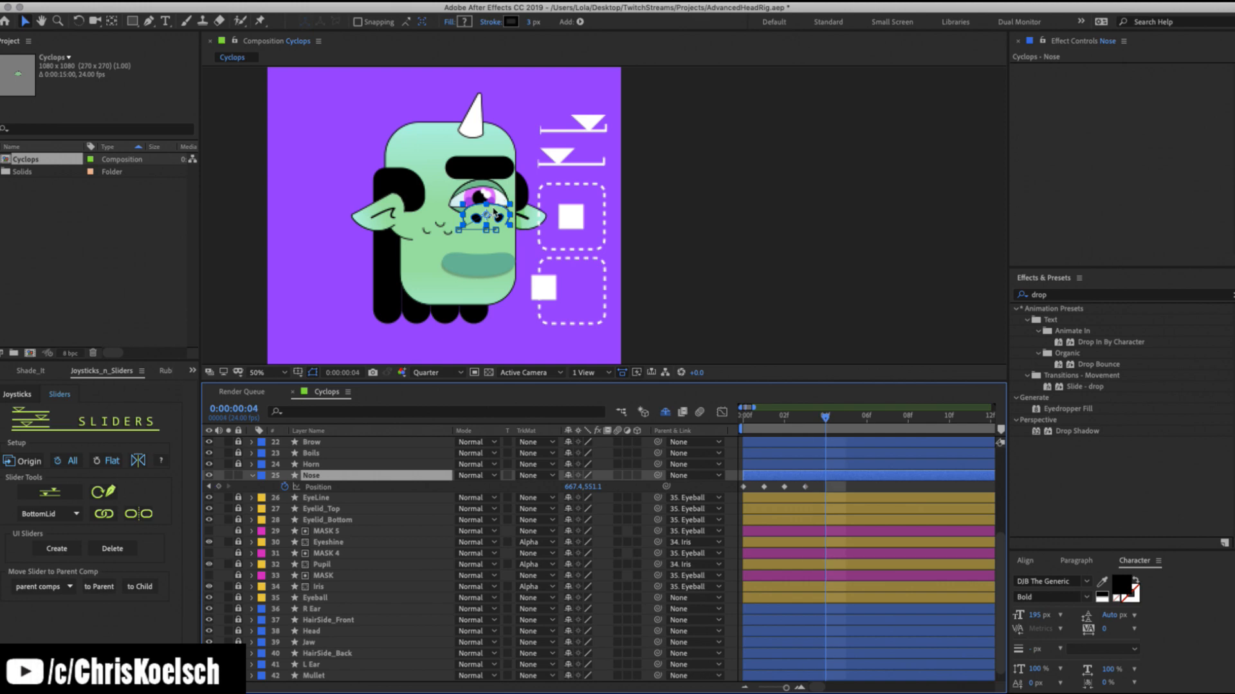
left_click_drag(495, 211, 496, 235)
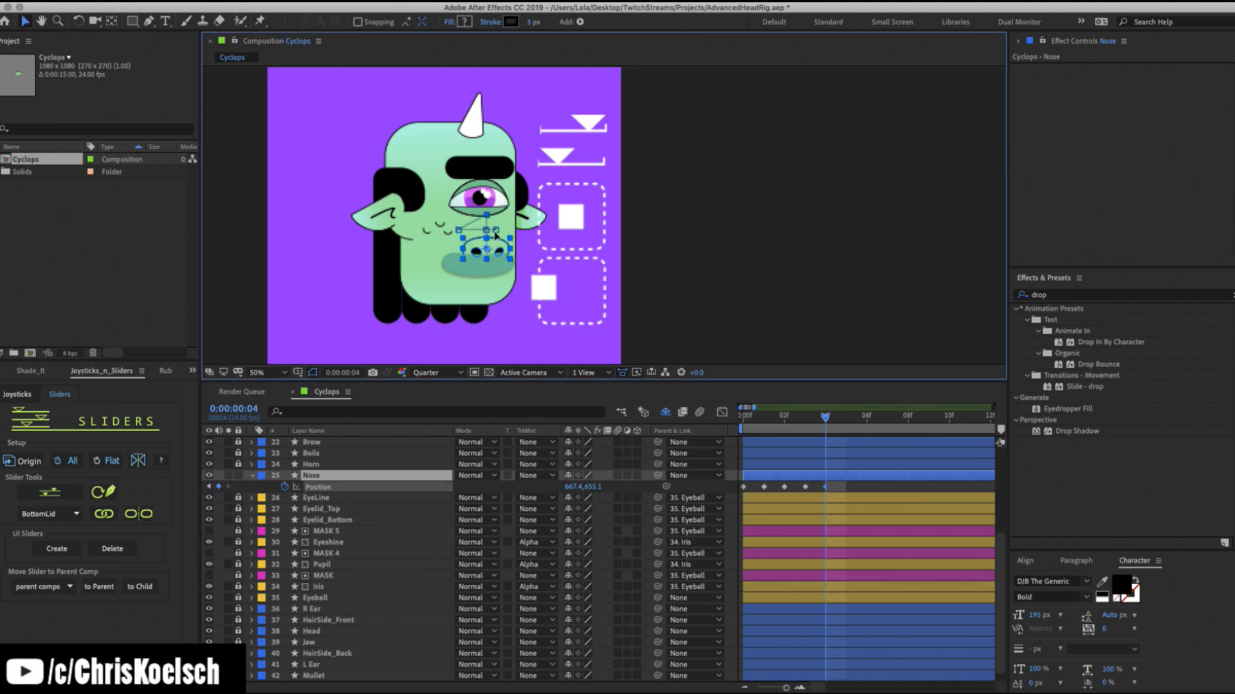
key("shift+Up")
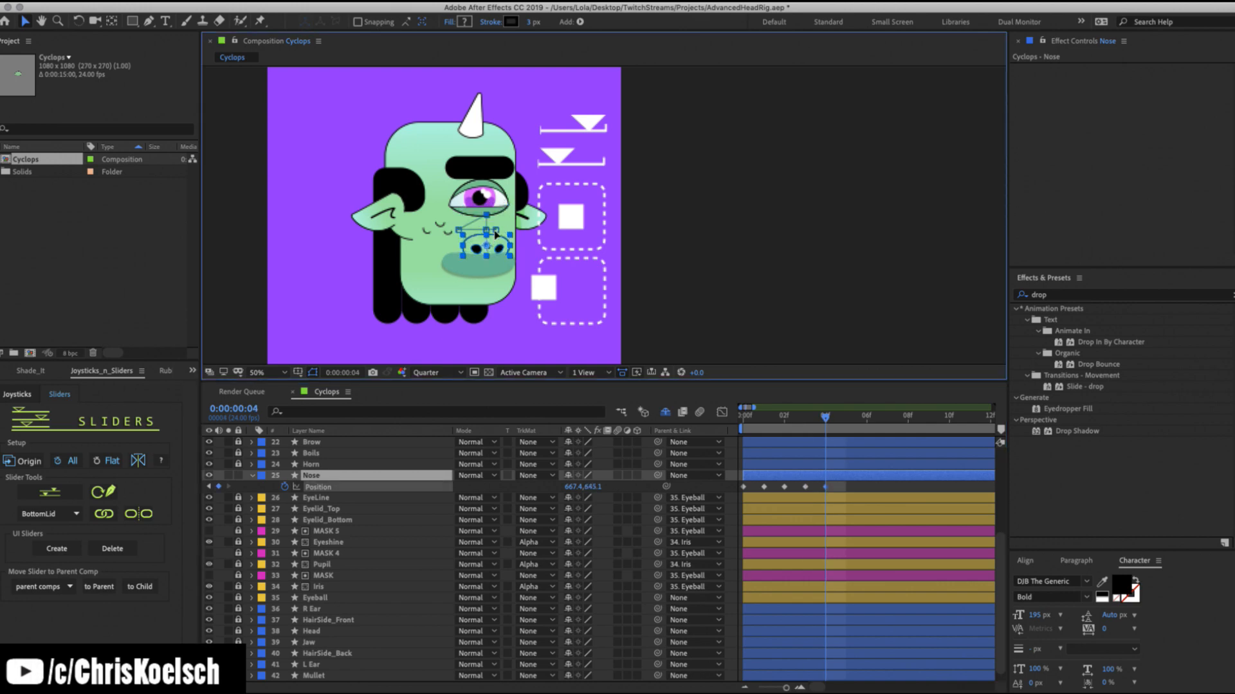
key("Return")
left_click(746, 418)
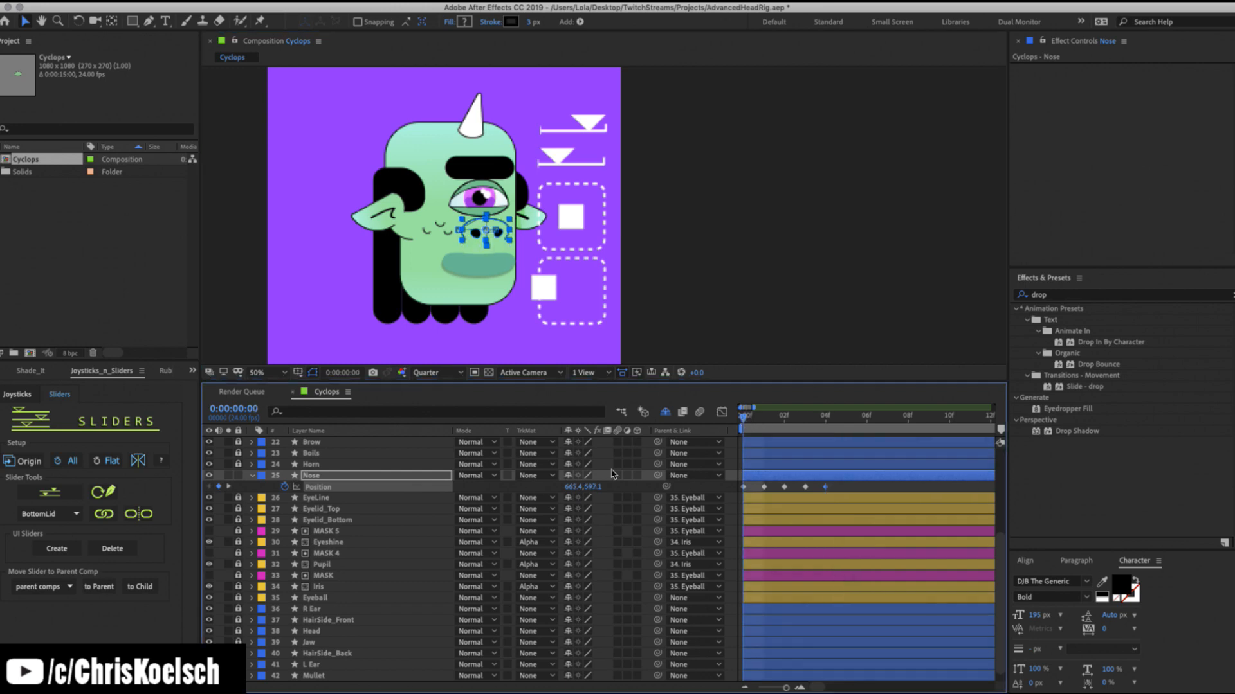
Unlock the layers from Lips to BottomTeeth, parent them all to the Mouth layer, and lock them again.
scroll(294, 493, "up", 5)
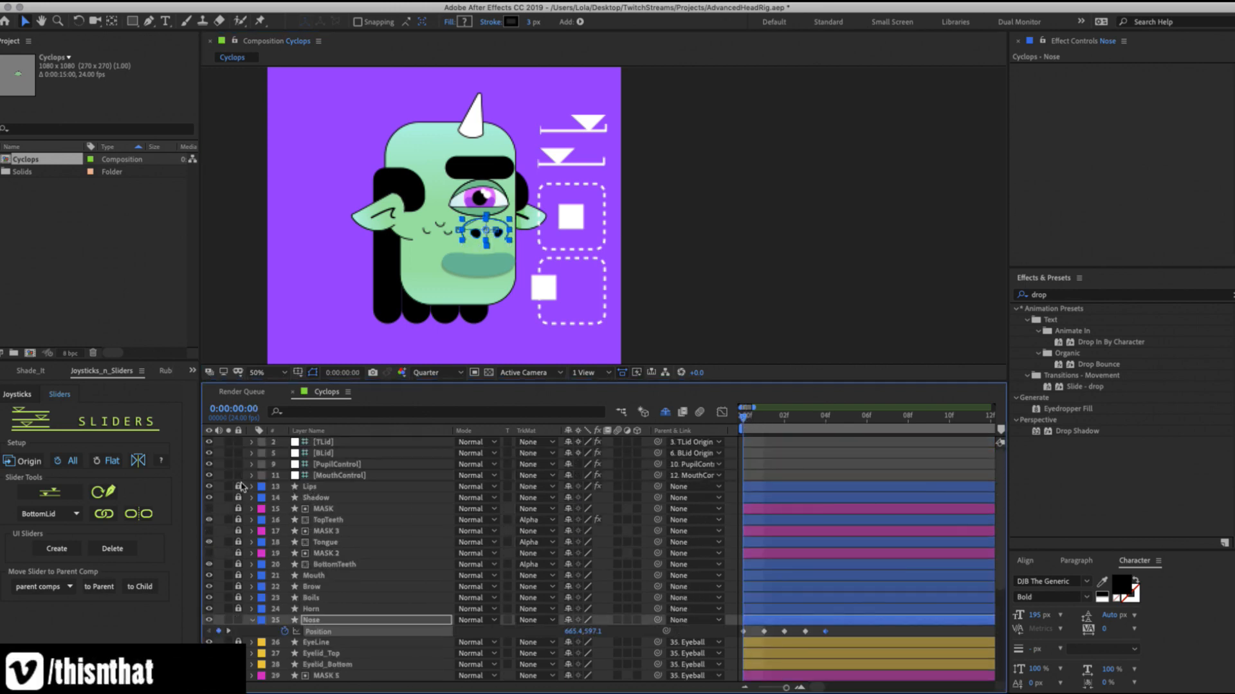
left_click_drag(240, 487, 239, 565)
left_click(317, 487)
left_click(333, 565, "shift")
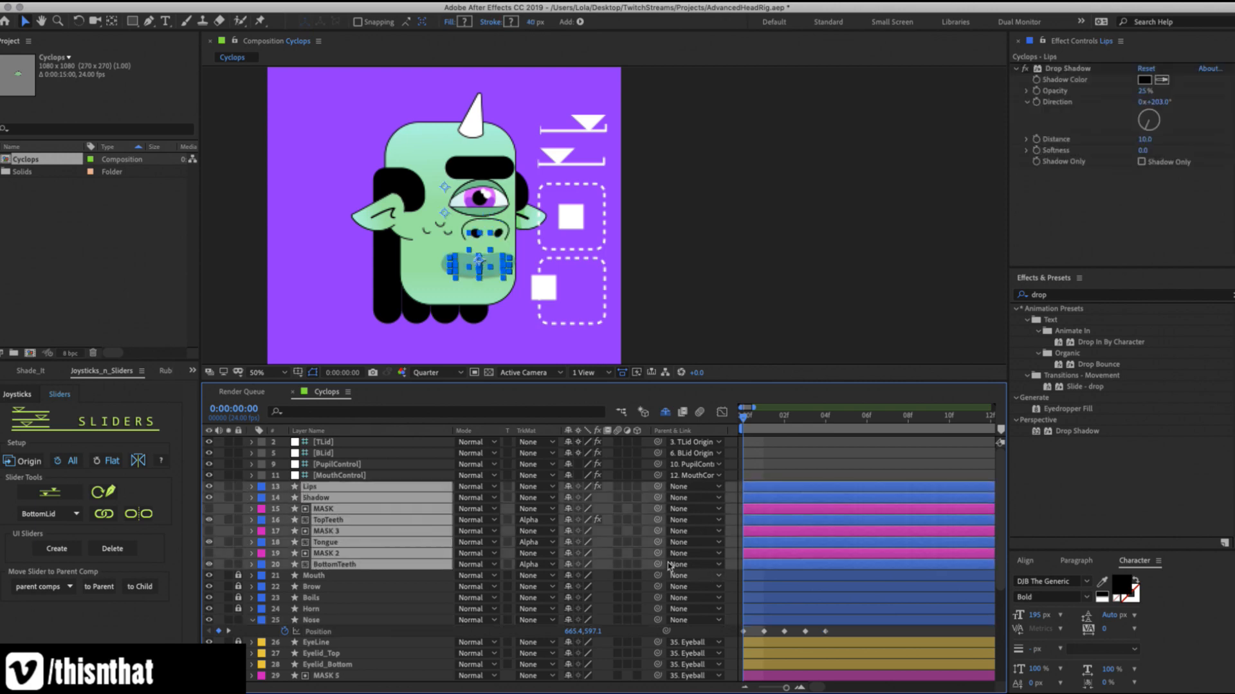
left_click_drag(665, 565, 314, 577)
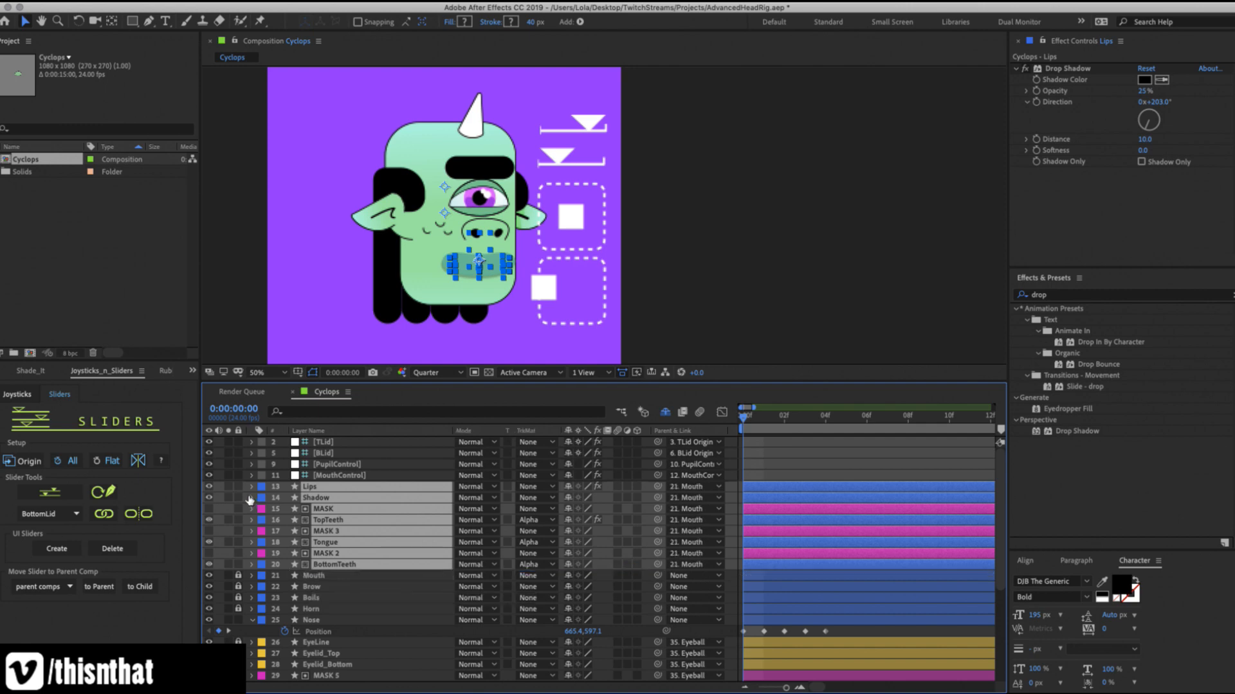
left_click_drag(238, 487, 239, 565)
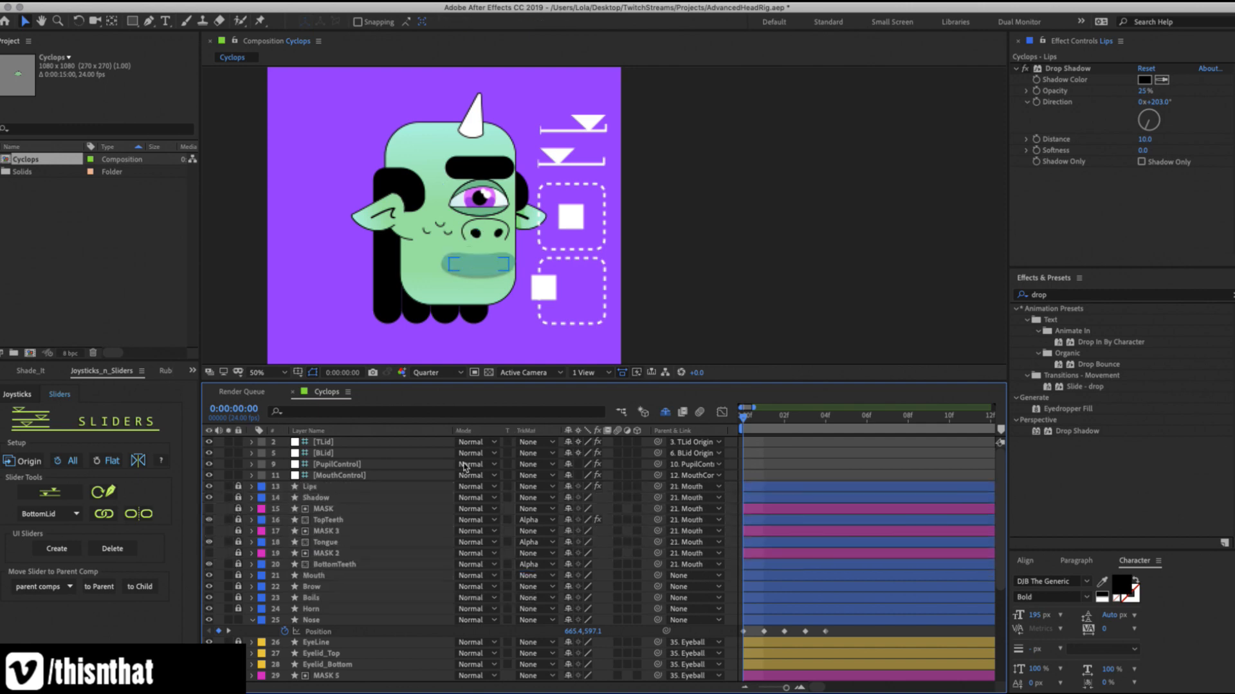
Mark the mouth part layers from Lips to BottomTeeth as shy so they are hidden from the timeline.
left_click(569, 488)
left_click(568, 488)
left_click(569, 488)
left_click(568, 487)
left_click(568, 488)
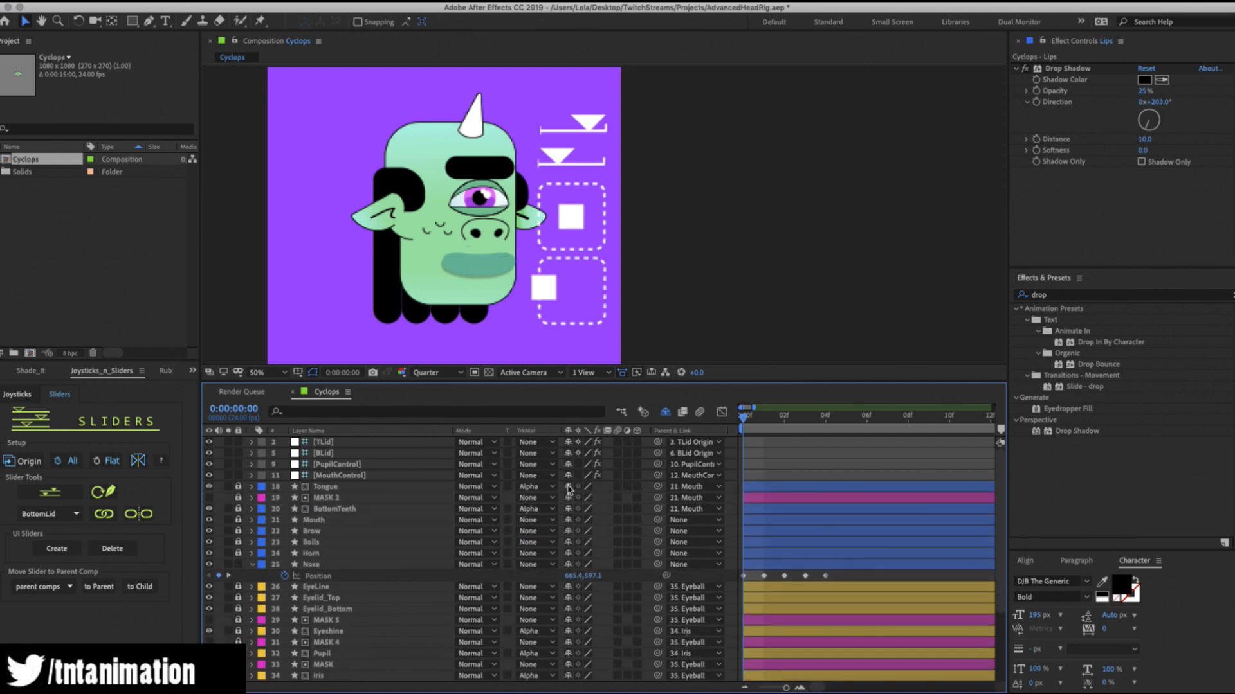
left_click(568, 487)
left_click(569, 487)
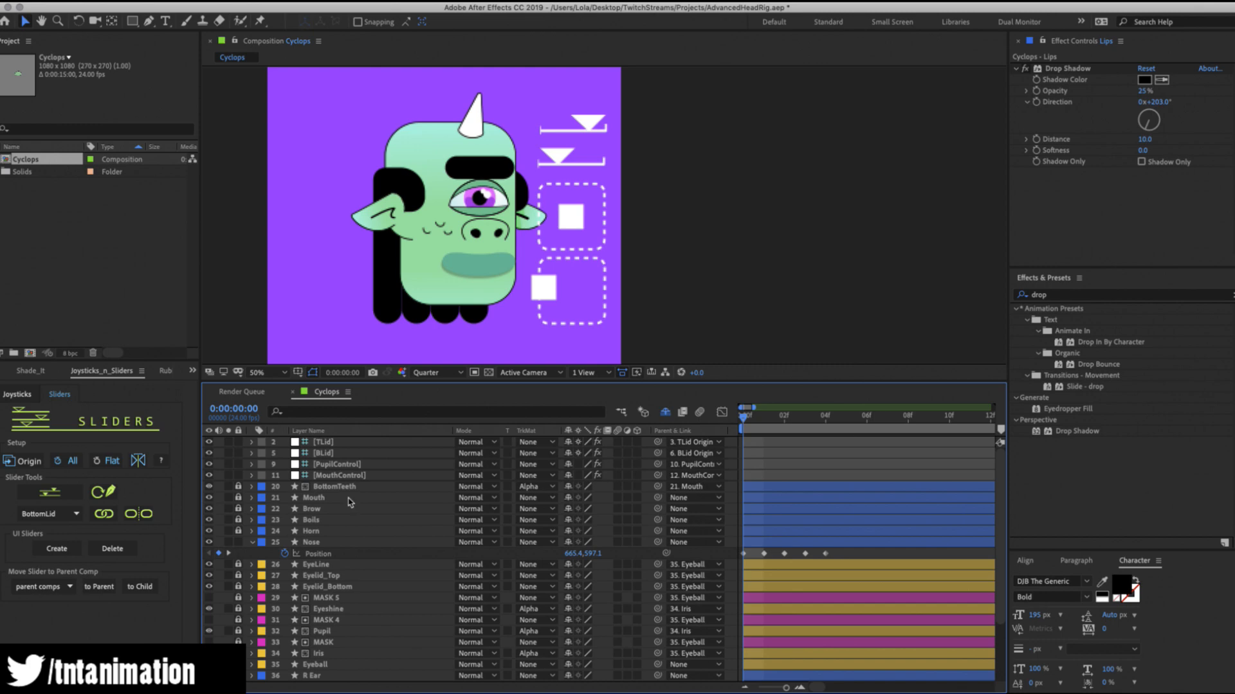
left_click(568, 487)
Unlock the Mouth layer, keyframe its Position at frame 0, and shift it right to 675.7, 689.3 at frame 1.
left_click(238, 487)
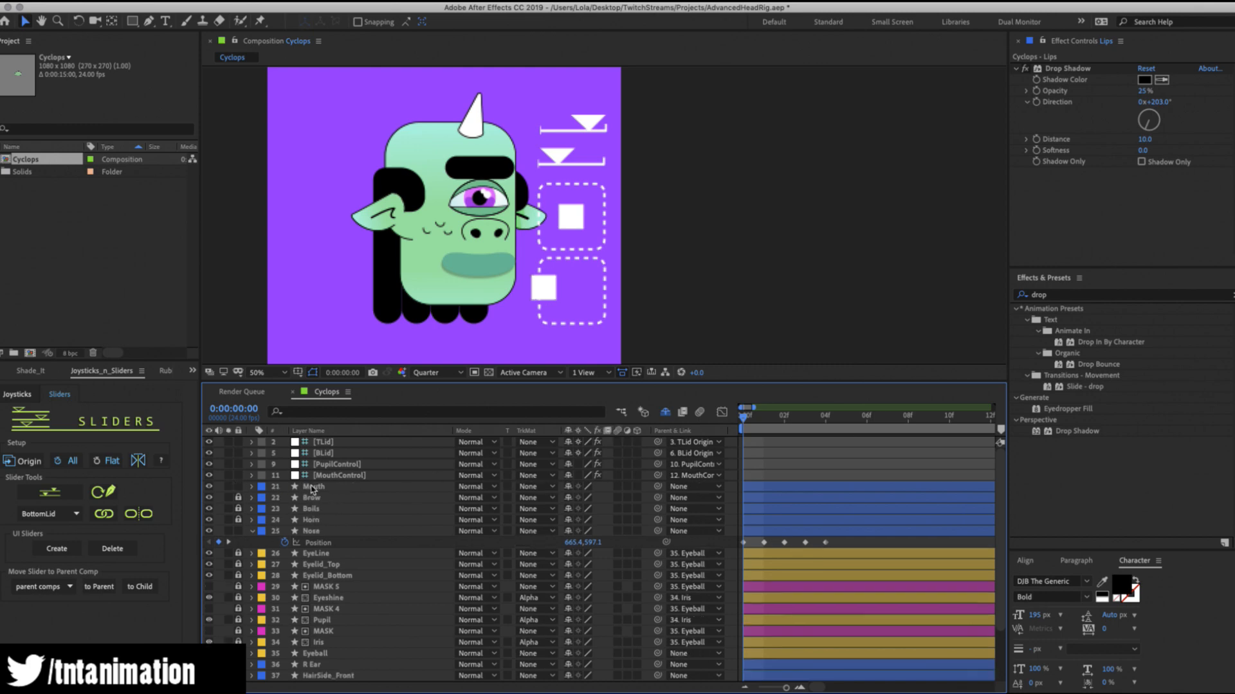
left_click(312, 486)
key("p")
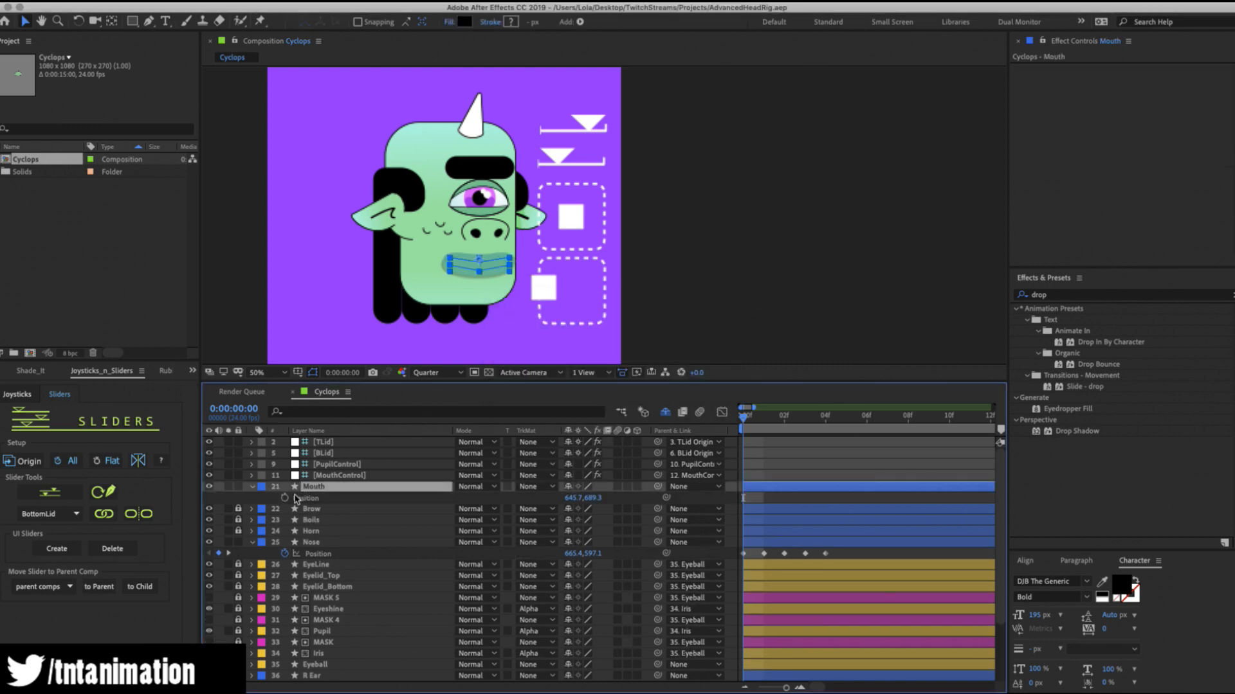
left_click(285, 498)
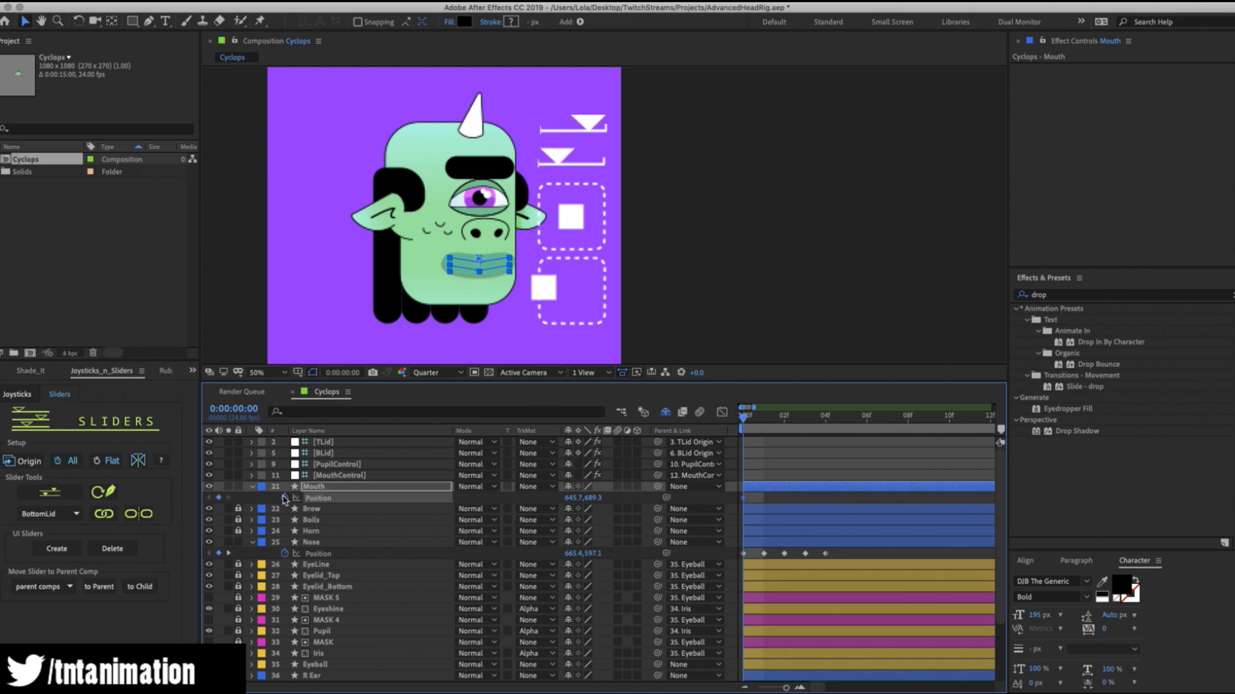
key("Page_Down")
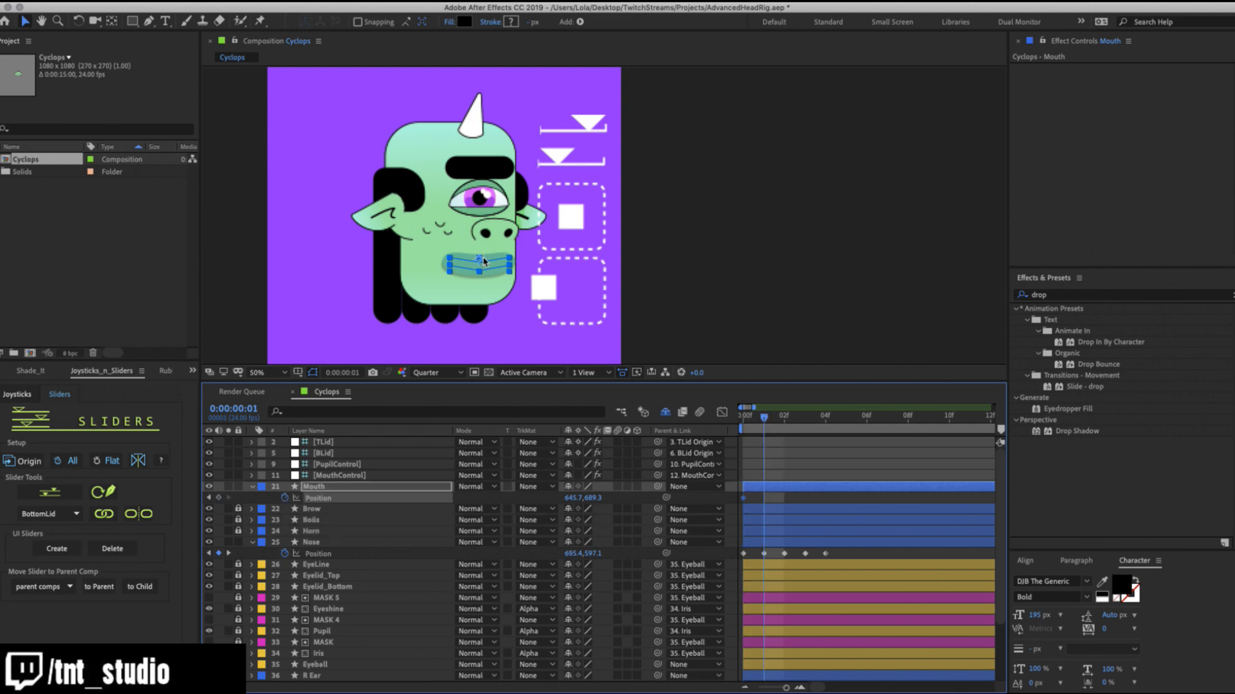
key("shift+Right")
key("shift+Right")
key("shift+Right")
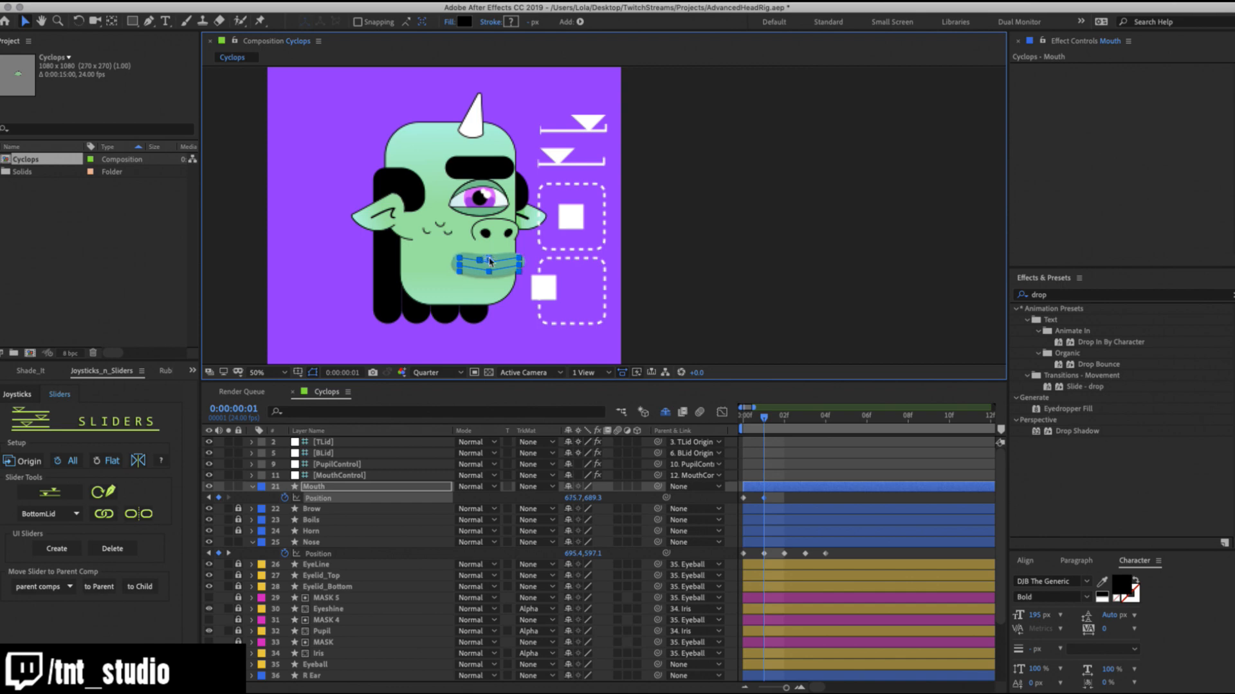
Shift the Mouth left to 625.7, 689.3 at frame 2.
key("Page_Down")
key("shift+Left")
key("shift+Left")
key("shift+Left")
key("shift+Left")
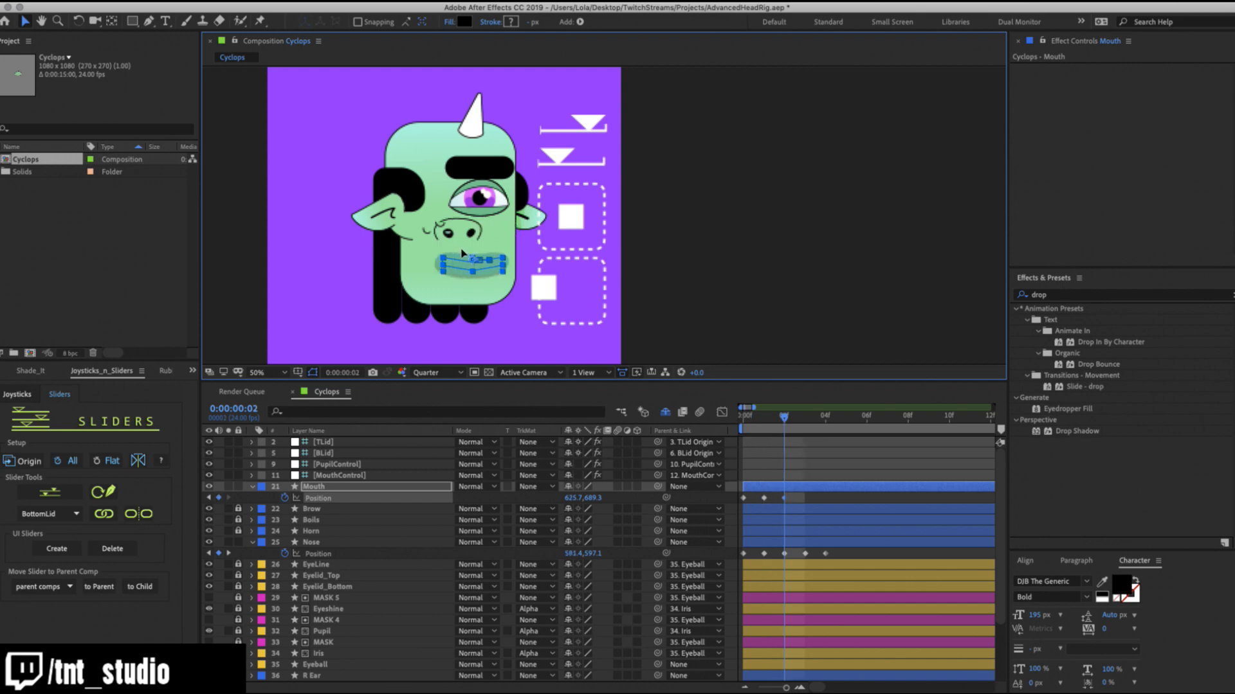
Shift the Mouth further left to 569.7, 689.3 at frame 2, and raise it to 647.7, 637.3 at frame 3.
key("shift+Left")
key("shift+Left")
key("shift+Left")
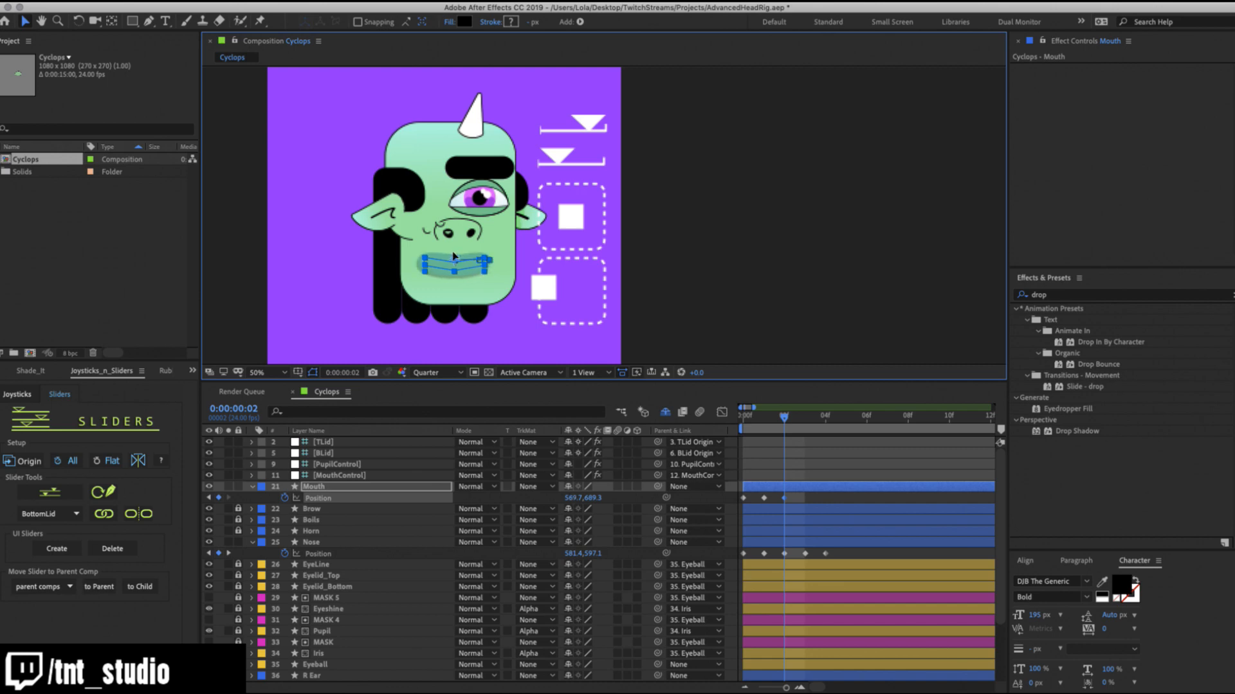
key("Page_Down")
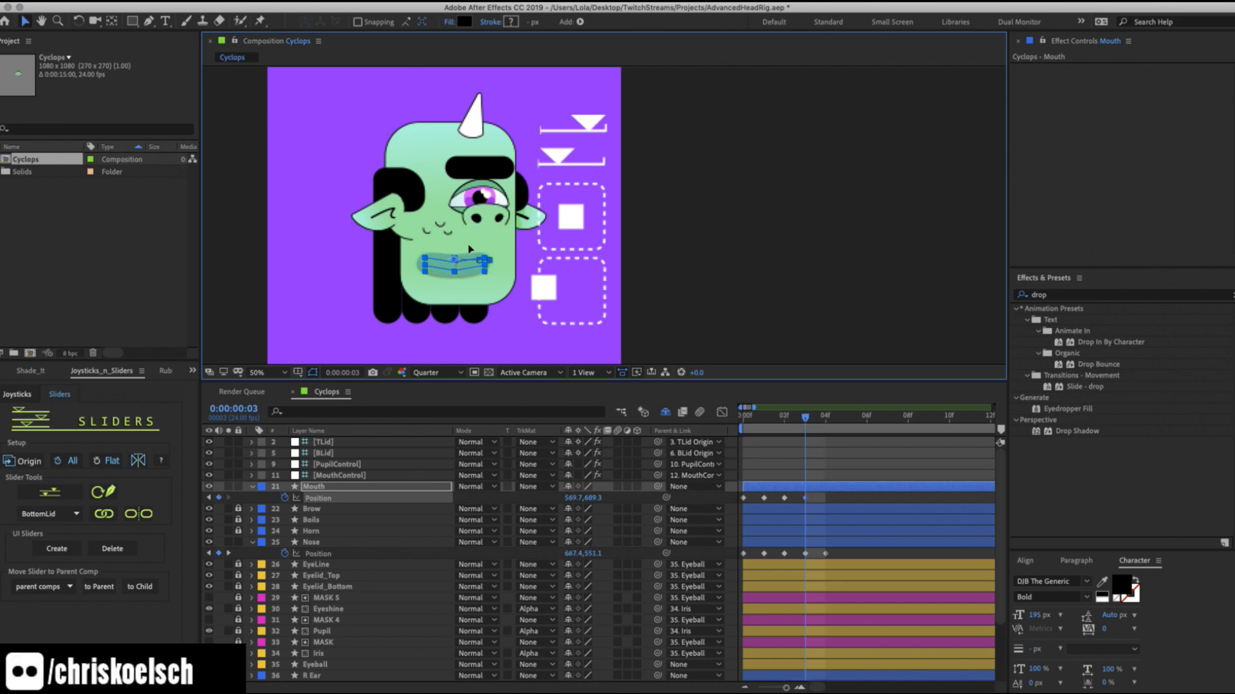
mouse_move(469, 249)
left_mouse_down()
mouse_move(459, 254)
mouse_move(479, 240)
left_mouse_up()
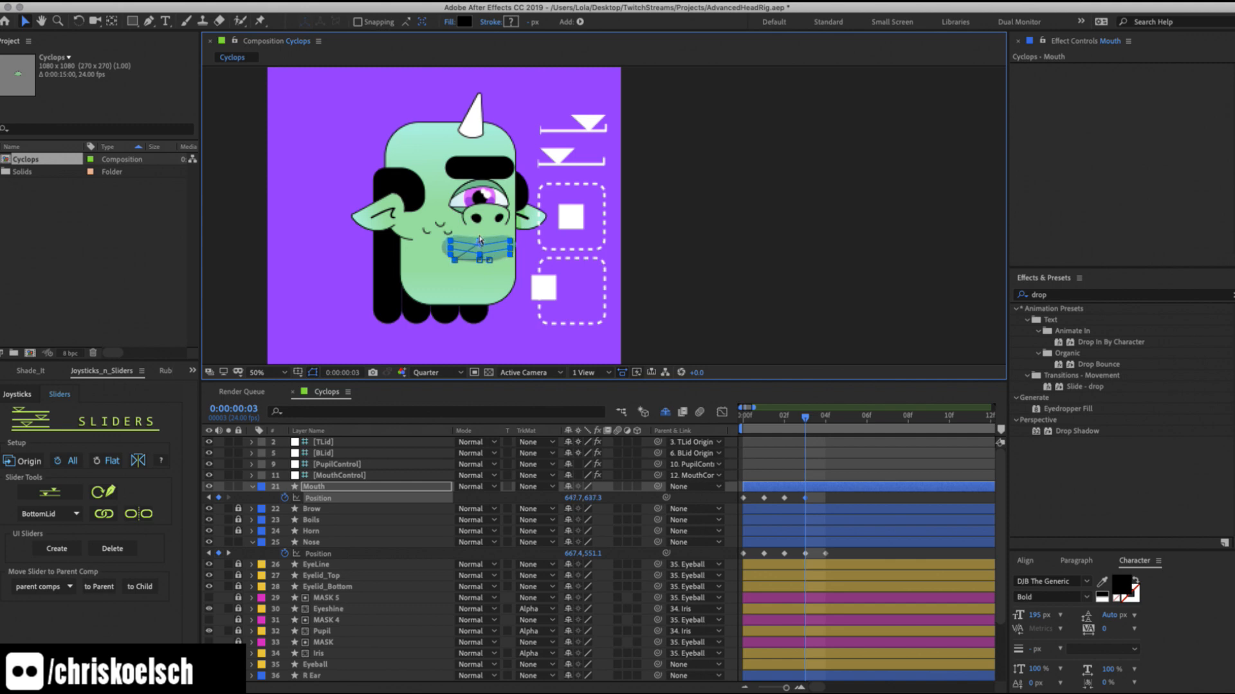
Lower the Mouth to 647.7, 723.3 at frame 4.
key("Page_Down")
key("shift+Down")
key("shift+Down")
key("shift+Down")
key("shift+Down")
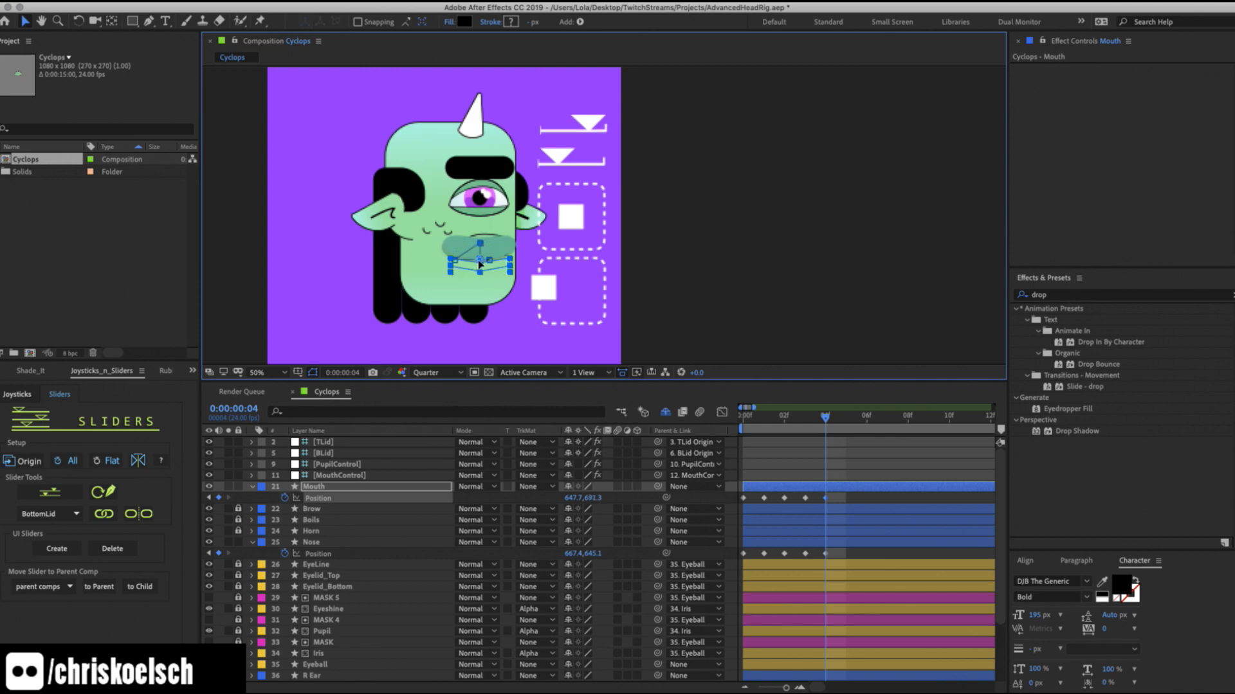
key("Up")
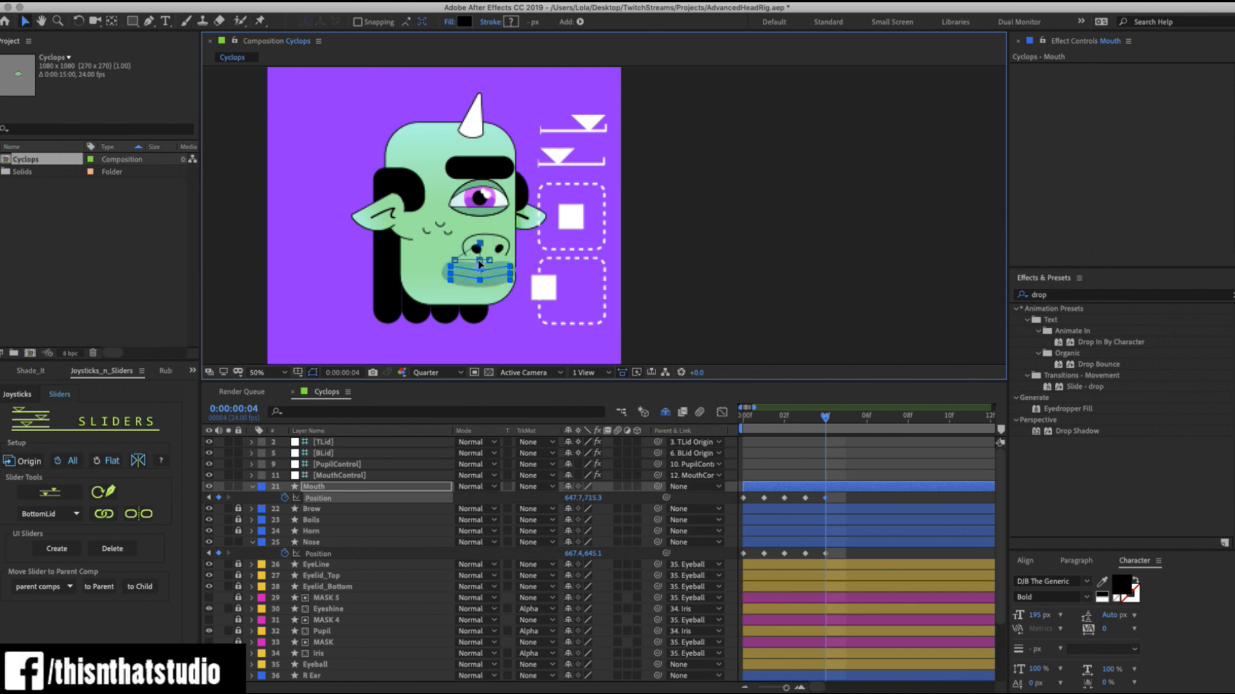
left_click_drag(479, 262, 479, 264)
Return to frame 0 and mark the eye part layers from EyeLine to Iris as shy so they are hidden from the timeline.
left_click(745, 415)
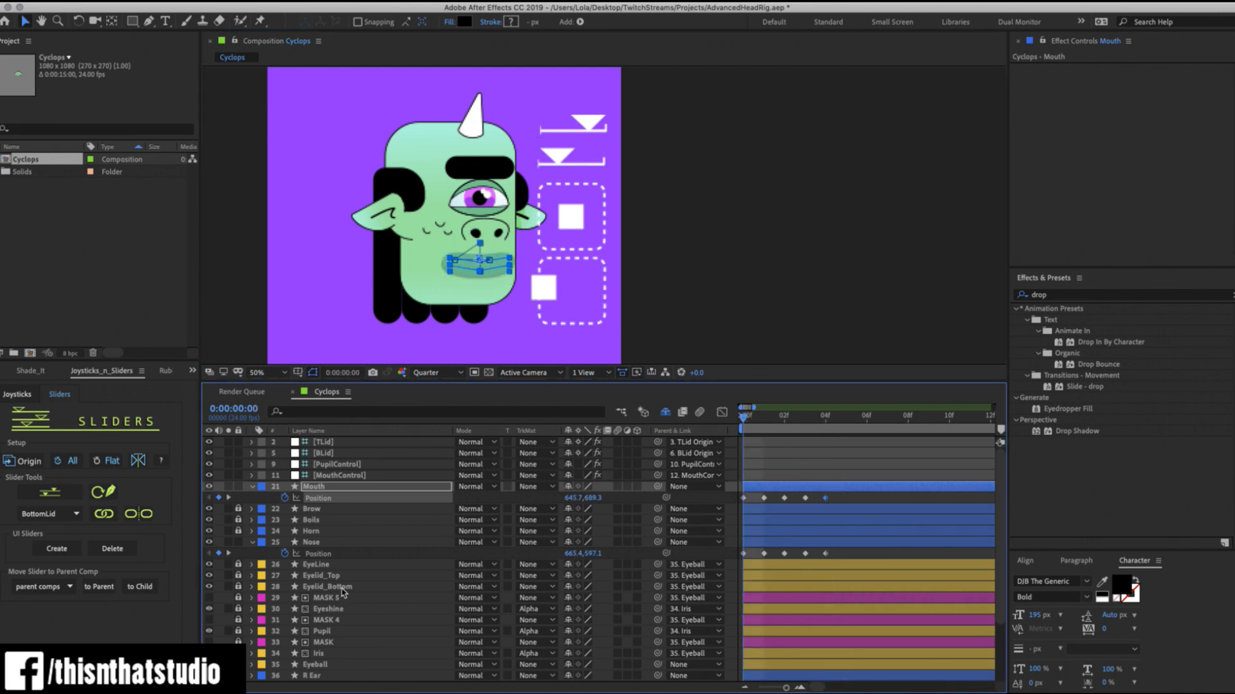
scroll(345, 595, "down", 1)
left_click(312, 653)
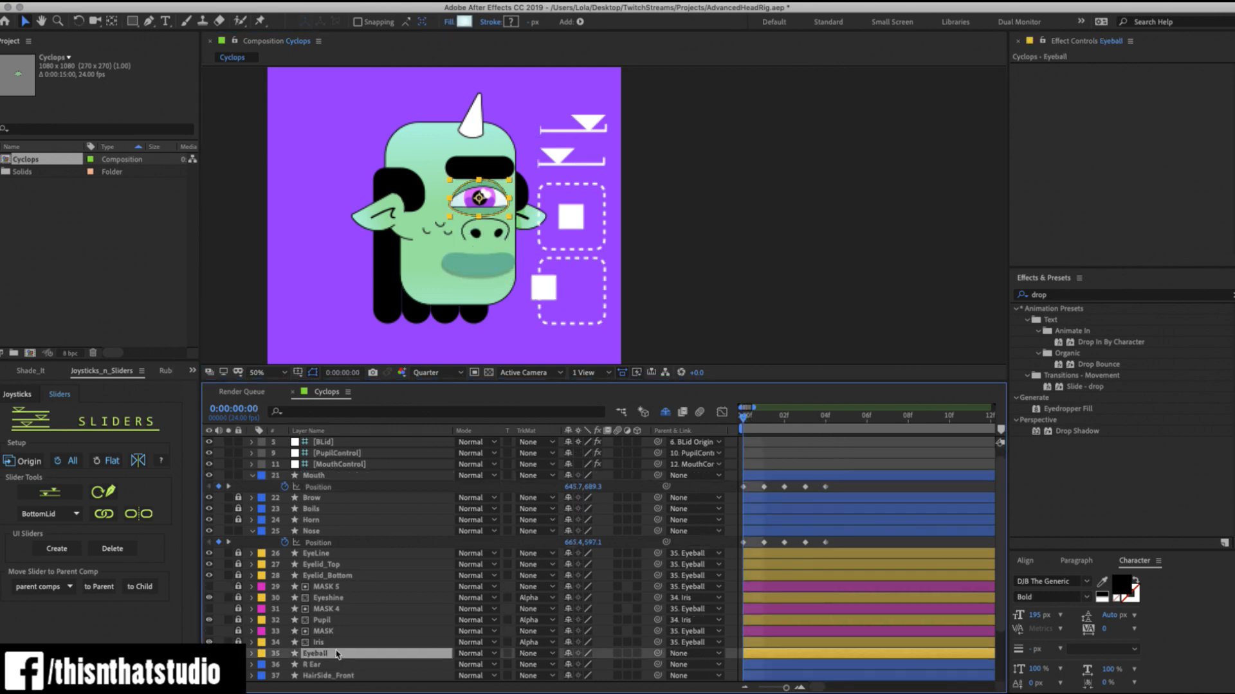
scroll(569, 556, "down", 1)
scroll(568, 556, "down", 6)
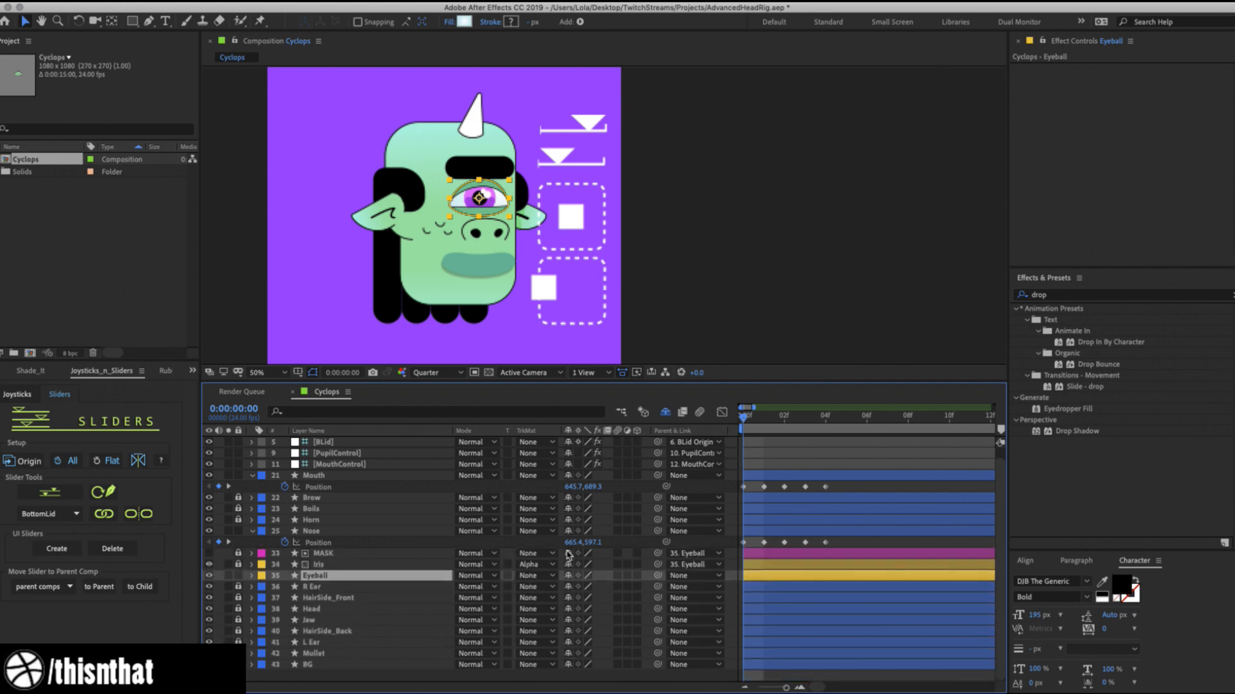
left_click(569, 553)
left_click(568, 565)
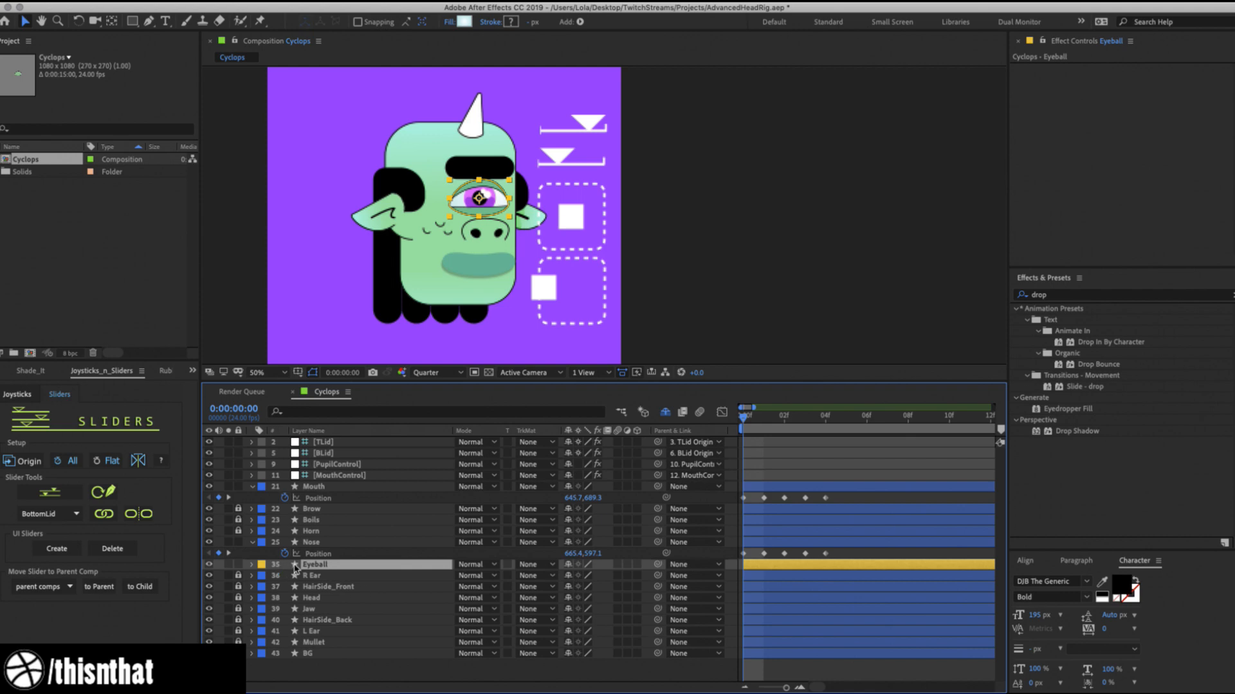
Keyframe the Eyeball's Position at frame 0 and shift it right to 675.7, 501.0 at frame 1.
key("p")
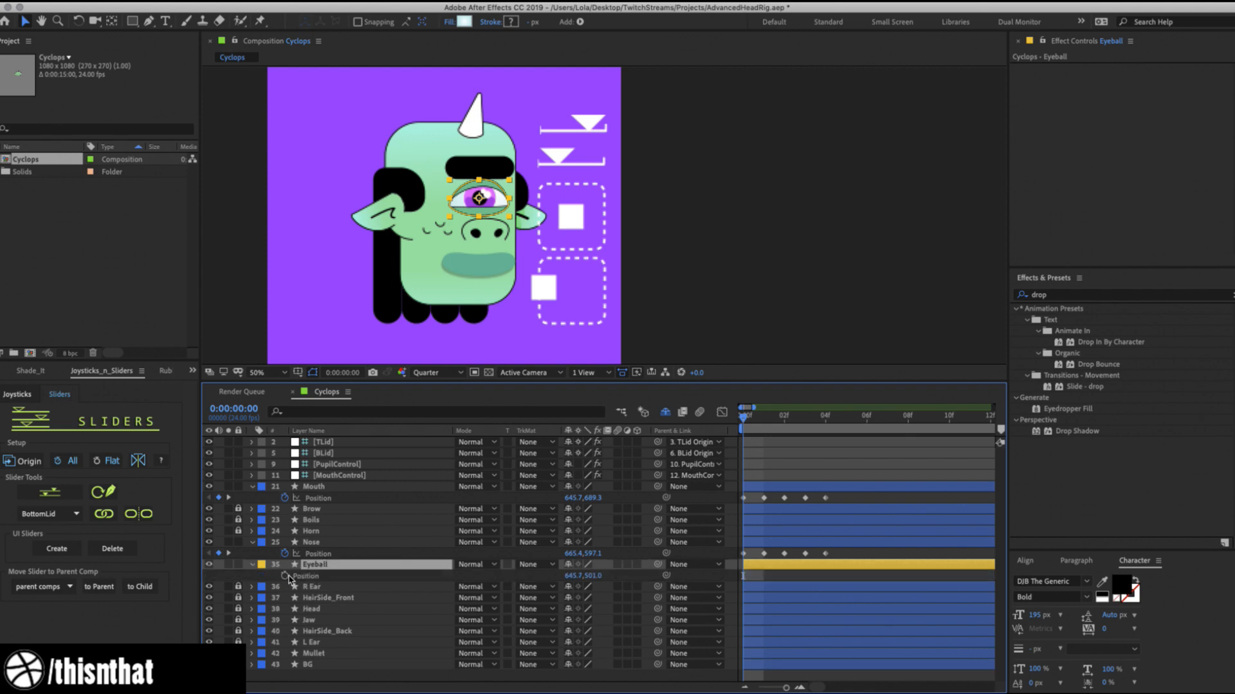
left_click(284, 575)
left_click(761, 416)
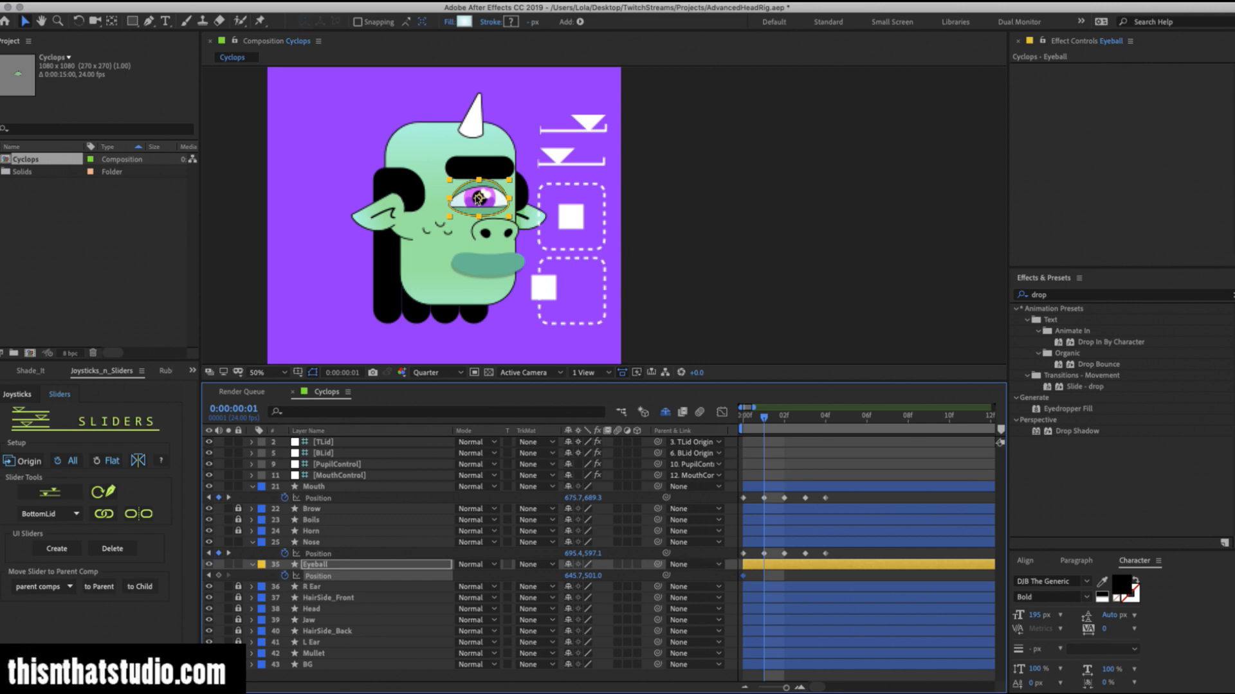
left_click_drag(479, 196, 489, 197)
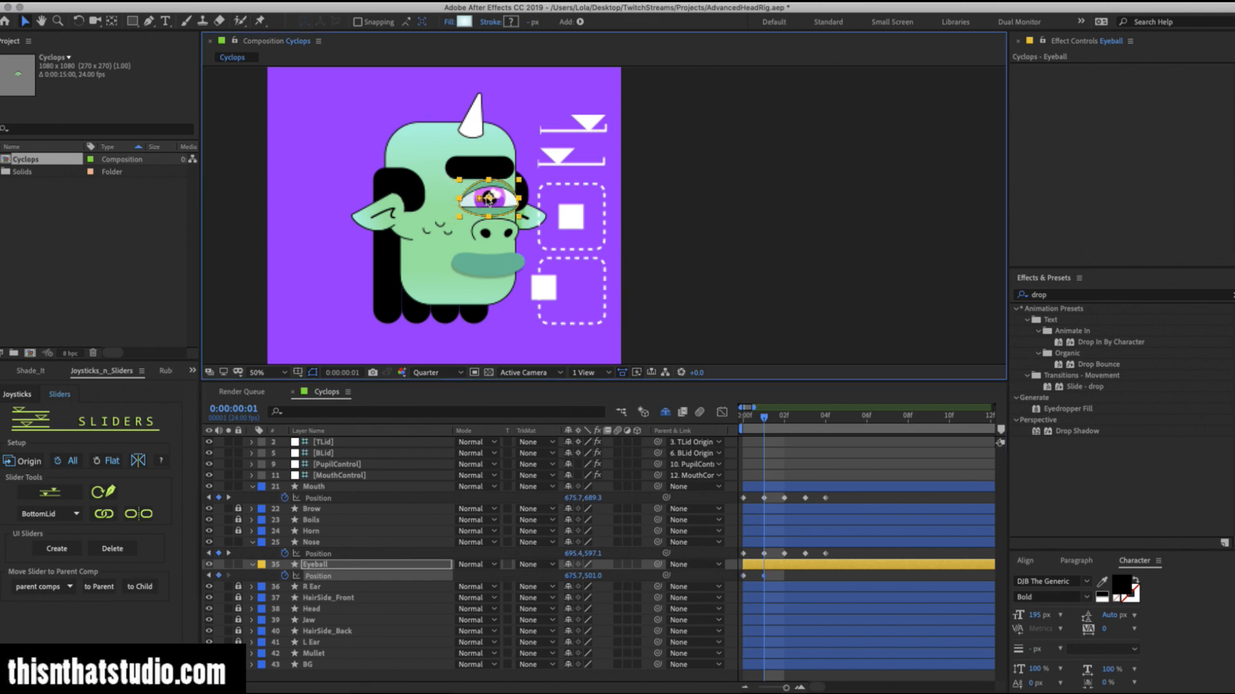
Keyframe the Eyeball's left, up and down positions: 567.7, 501.0 at frame 2, 653.7, 451.0 at frame 3, and 653.7, 561.0 at frame 4.
left_click_drag(764, 412, 783, 412)
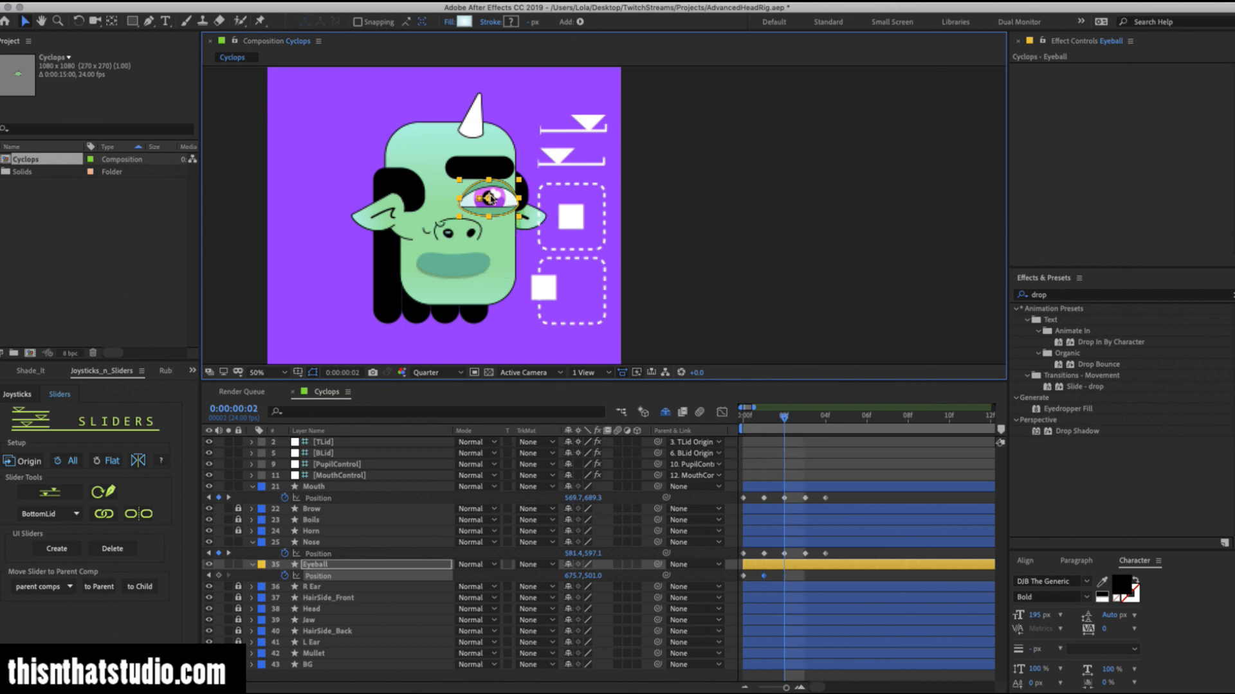
left_click_drag(493, 196, 468, 175)
key("Page_Down")
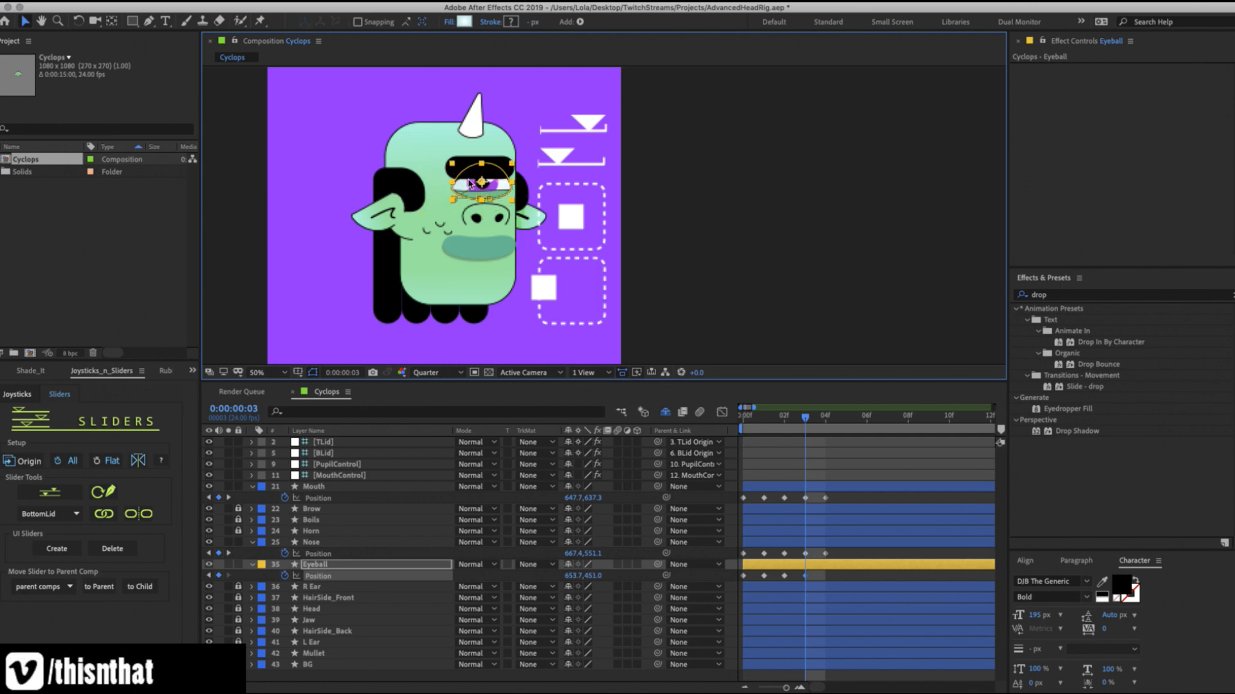
key("Page_Down")
left_click_drag(470, 186, 466, 211)
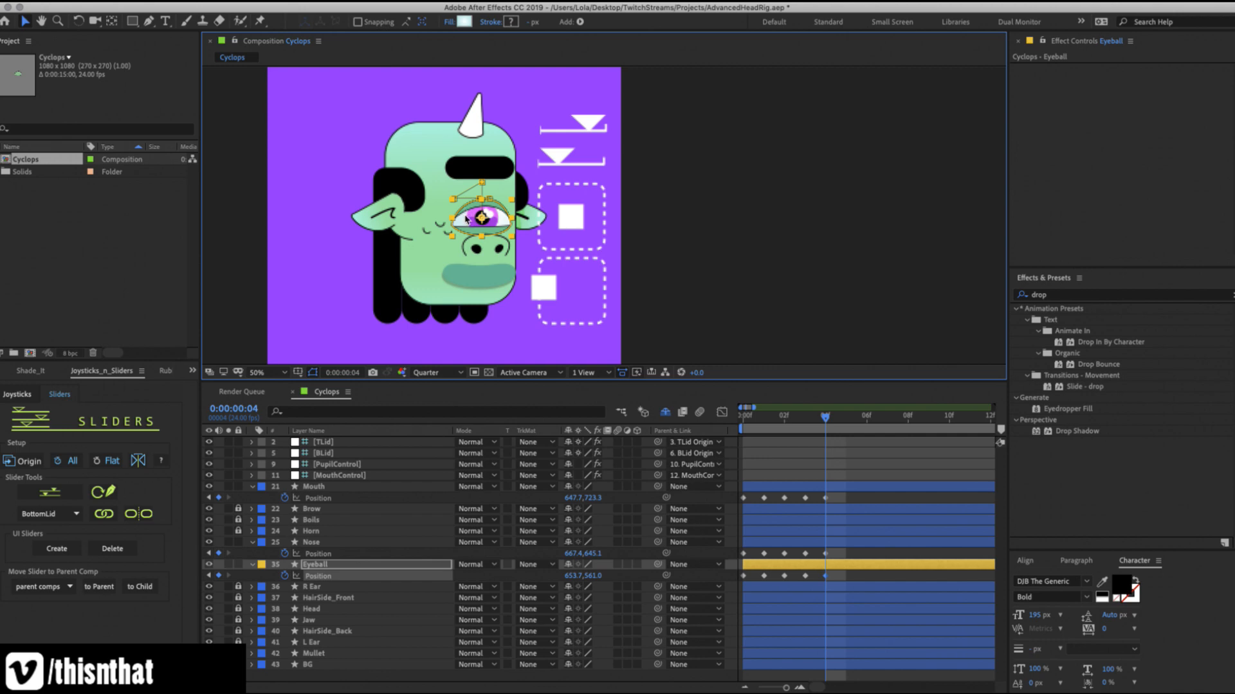
Raise the Nose to 667.4, 527.1 at frame 3.
key("Page_Up")
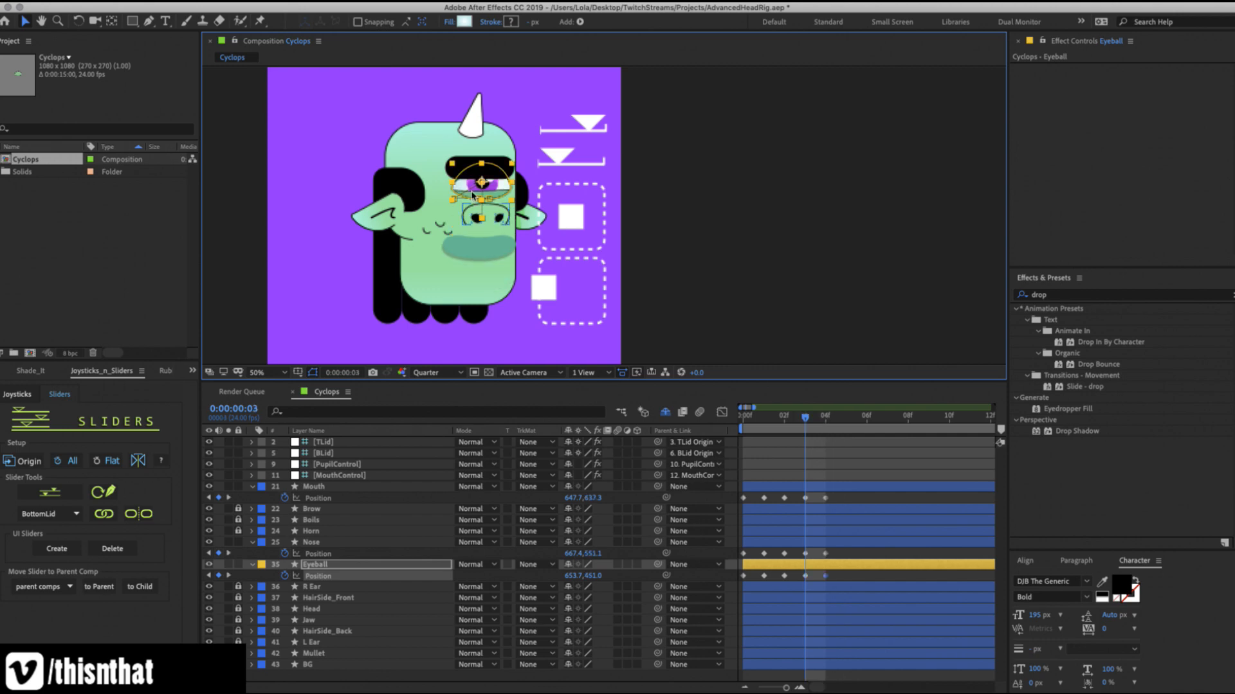
left_click_drag(493, 205, 492, 197)
key("Caps_Lock")
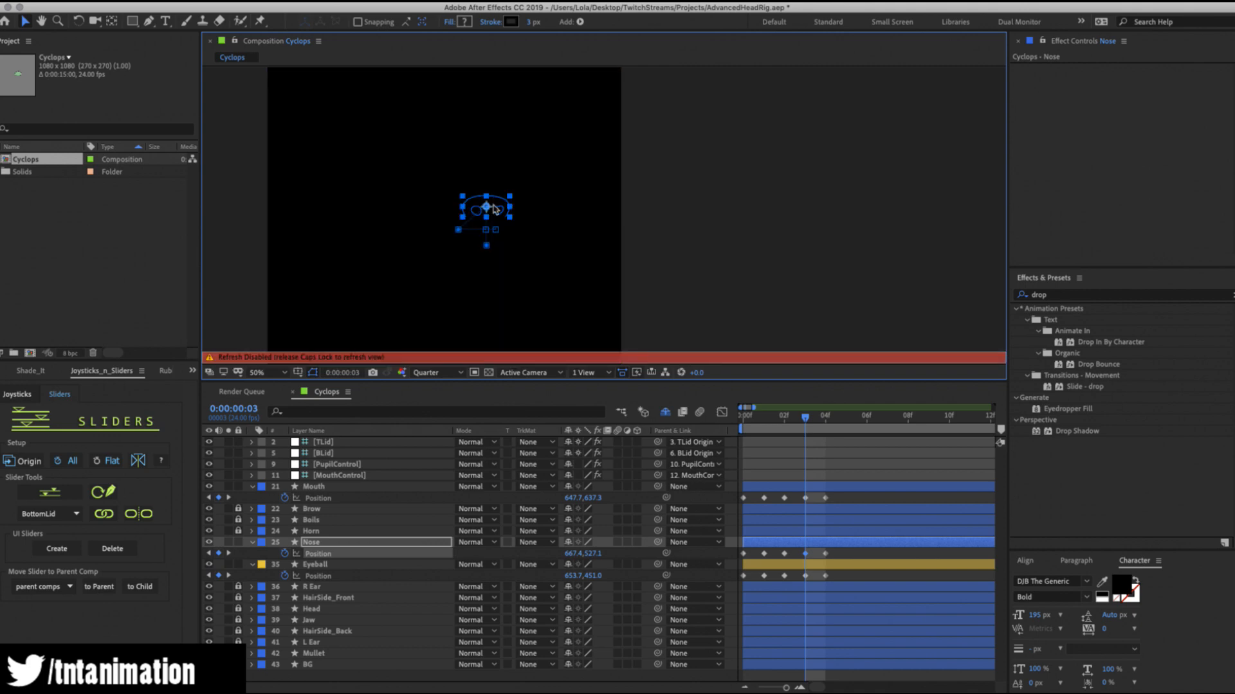
key("Caps_Lock")
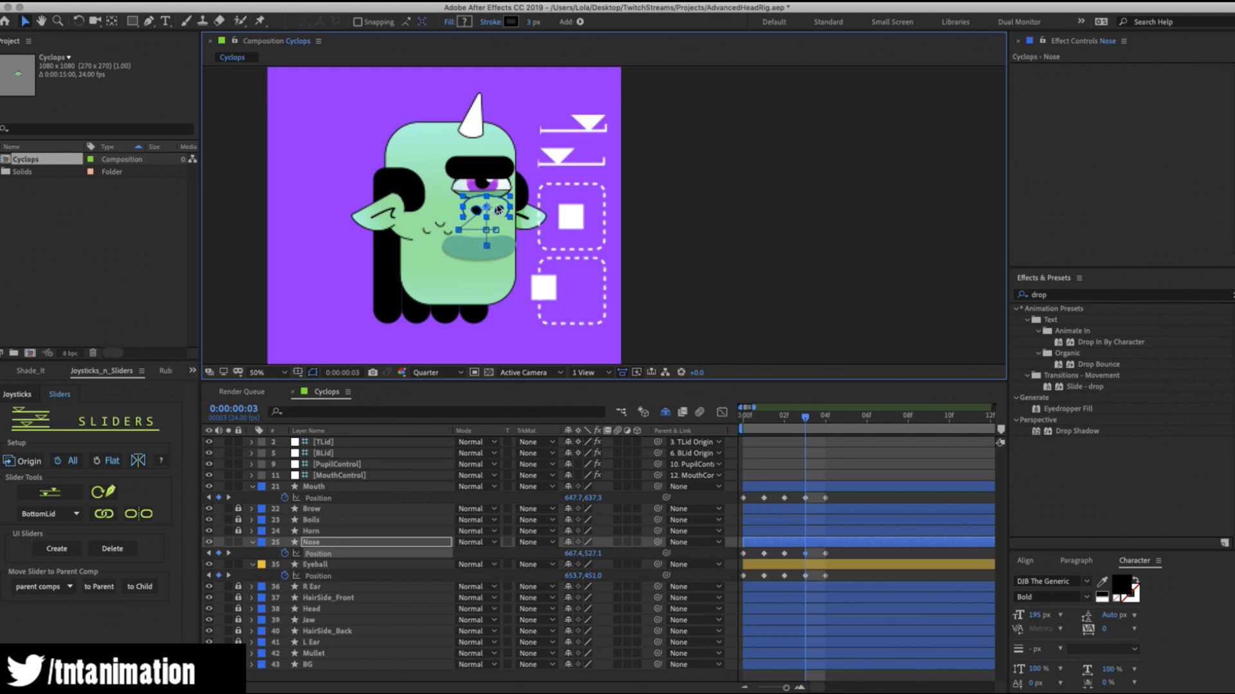
Nudge the Mouth up to 647.7, 619.3 at frame 3.
left_click(499, 249)
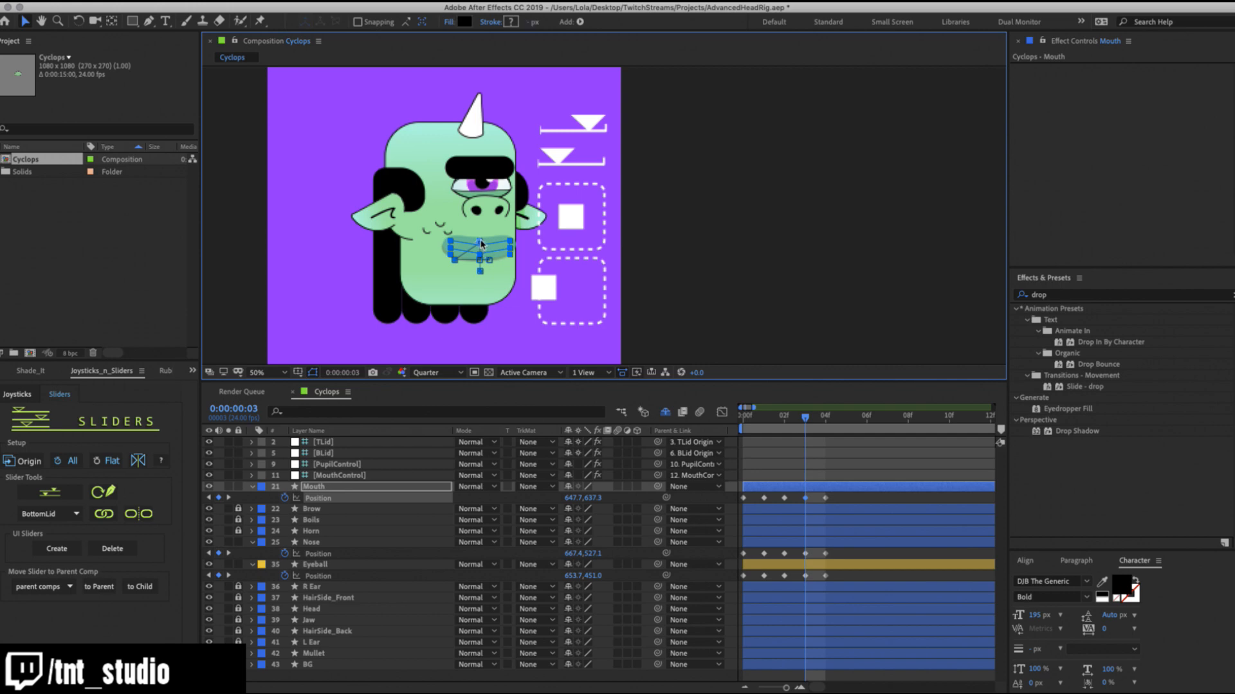
key("Up")
key("Up")
key("Up")
key("Up")
key("Up")
key("Up")
key("Up")
key("Up")
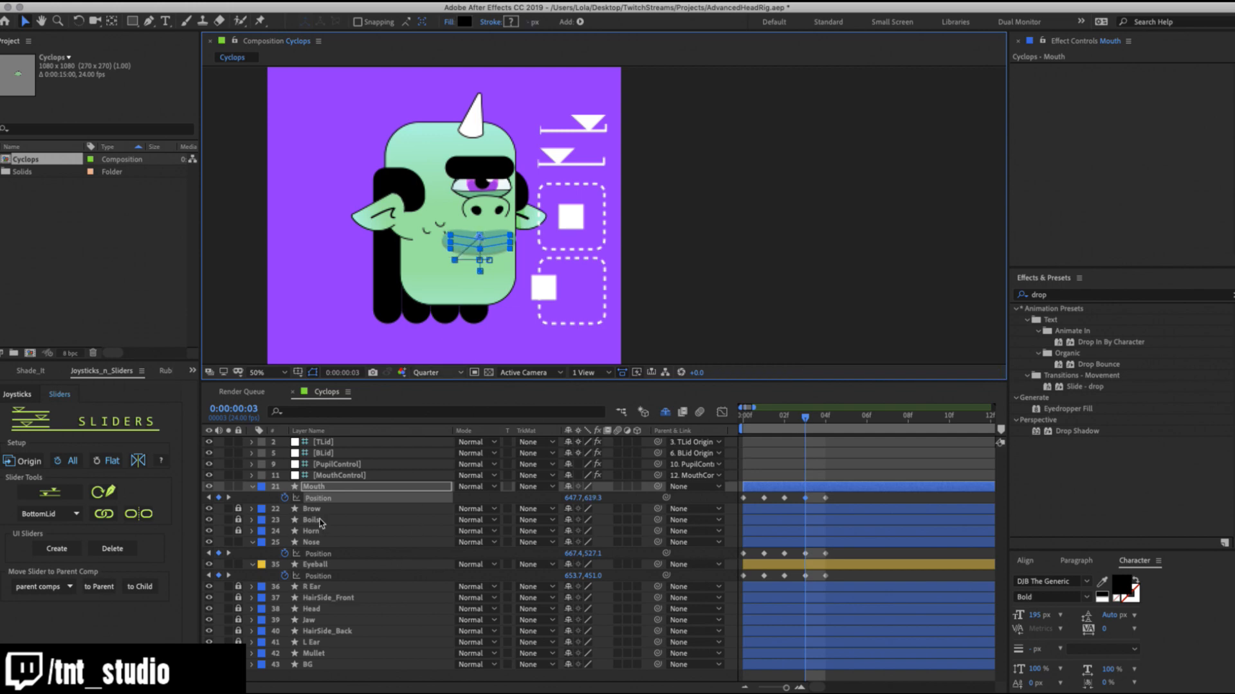
Unlock the Boils layer, keyframe its Position at frame 0, and shift it right to 553.2, 594.7 at frame 1.
left_click(238, 519)
left_click(339, 521)
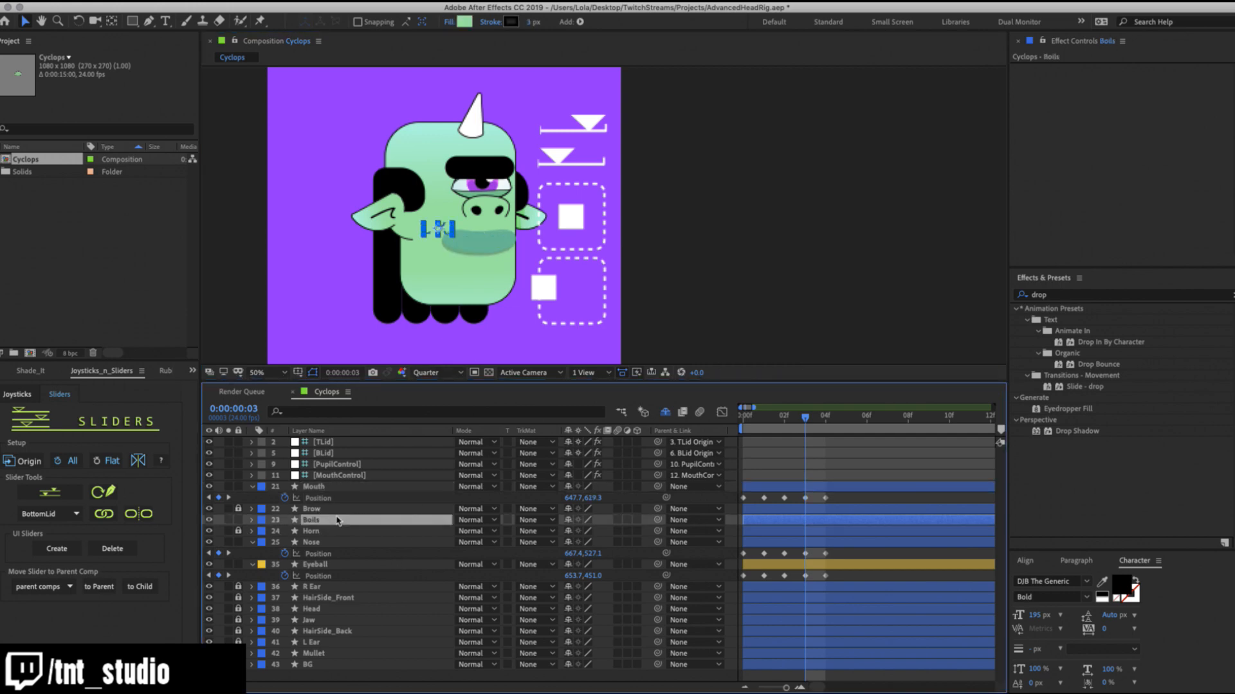
key("p")
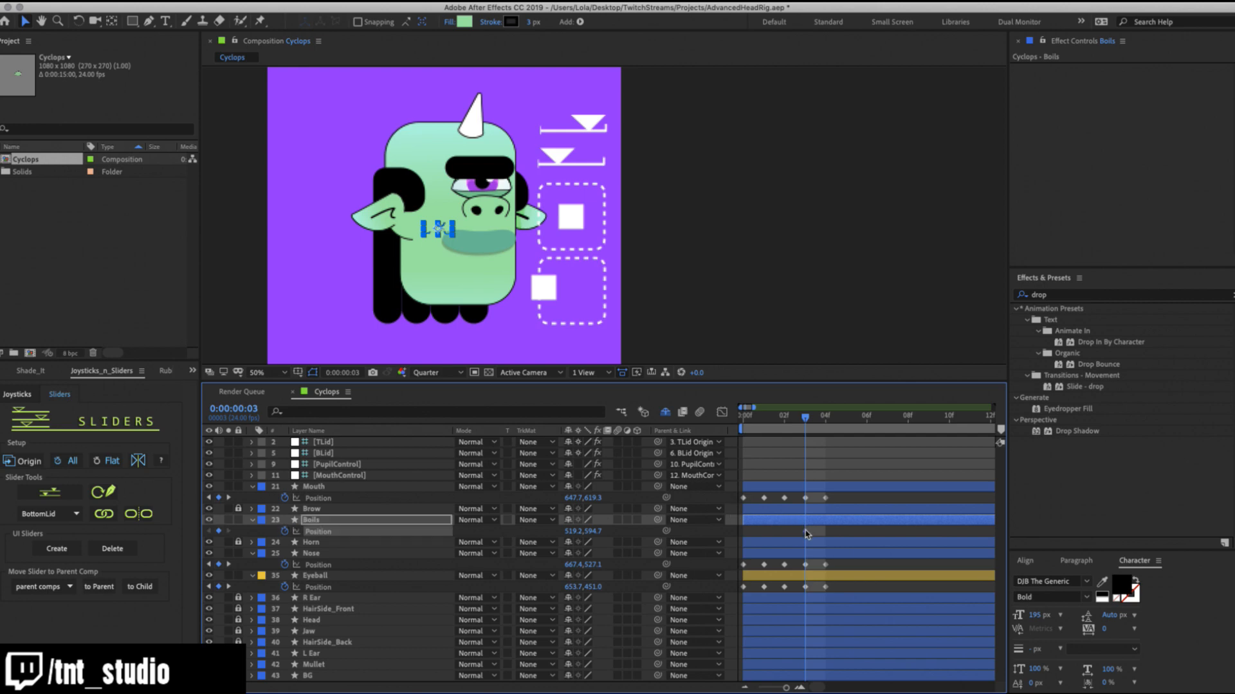
left_click_drag(805, 531, 744, 532)
left_click(744, 421)
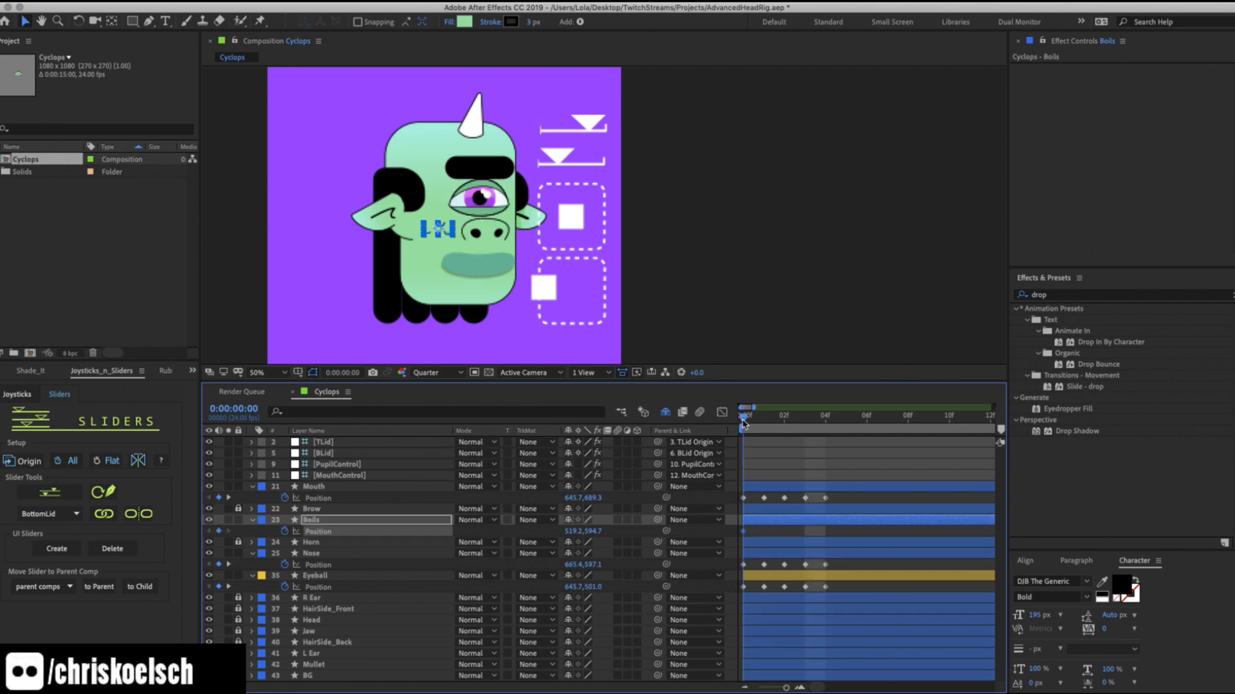
left_click(762, 419)
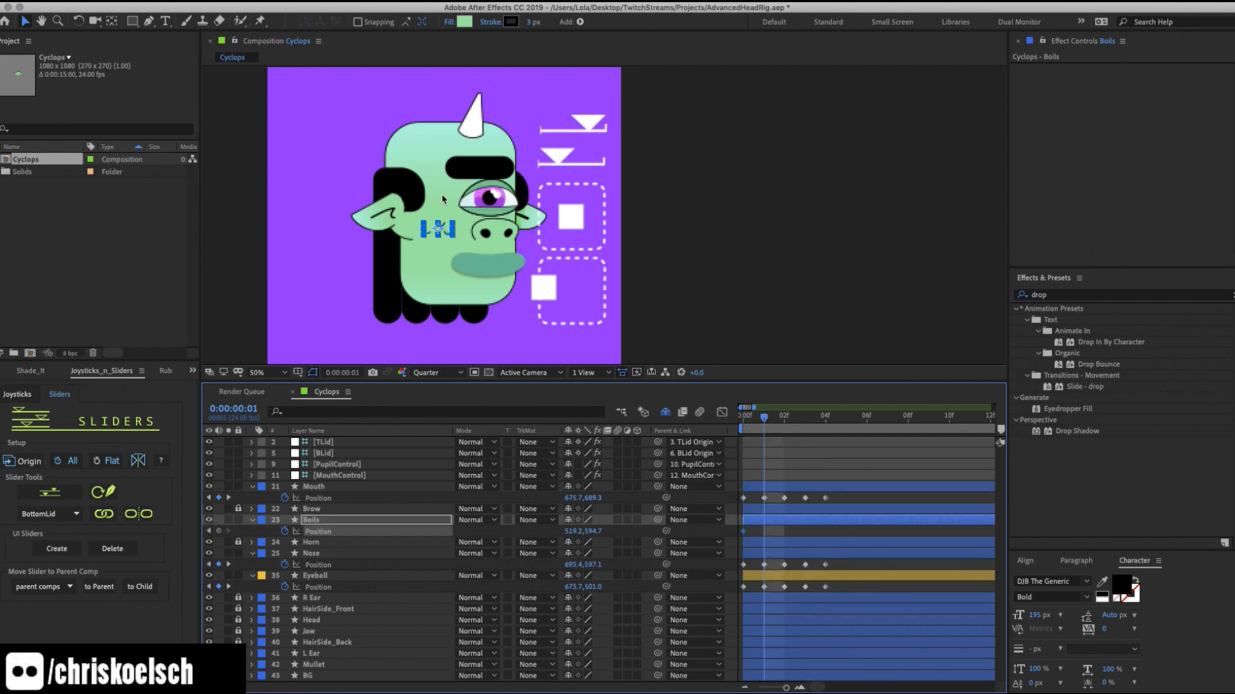
left_click_drag(439, 230, 449, 226)
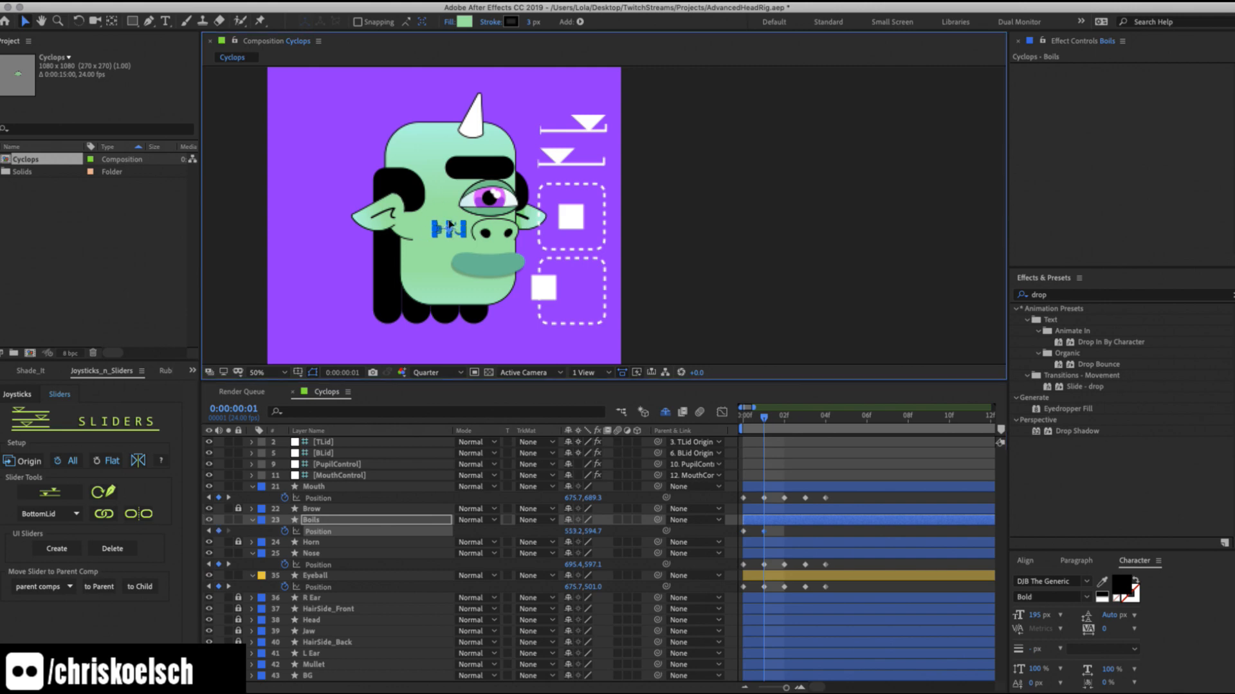
Keyframe the Boils shifted left to 453.2, 594.7 at frame 2, raised at frame 3, and lowered to 519.2, 638.7 at frame 4.
key("Page_Down")
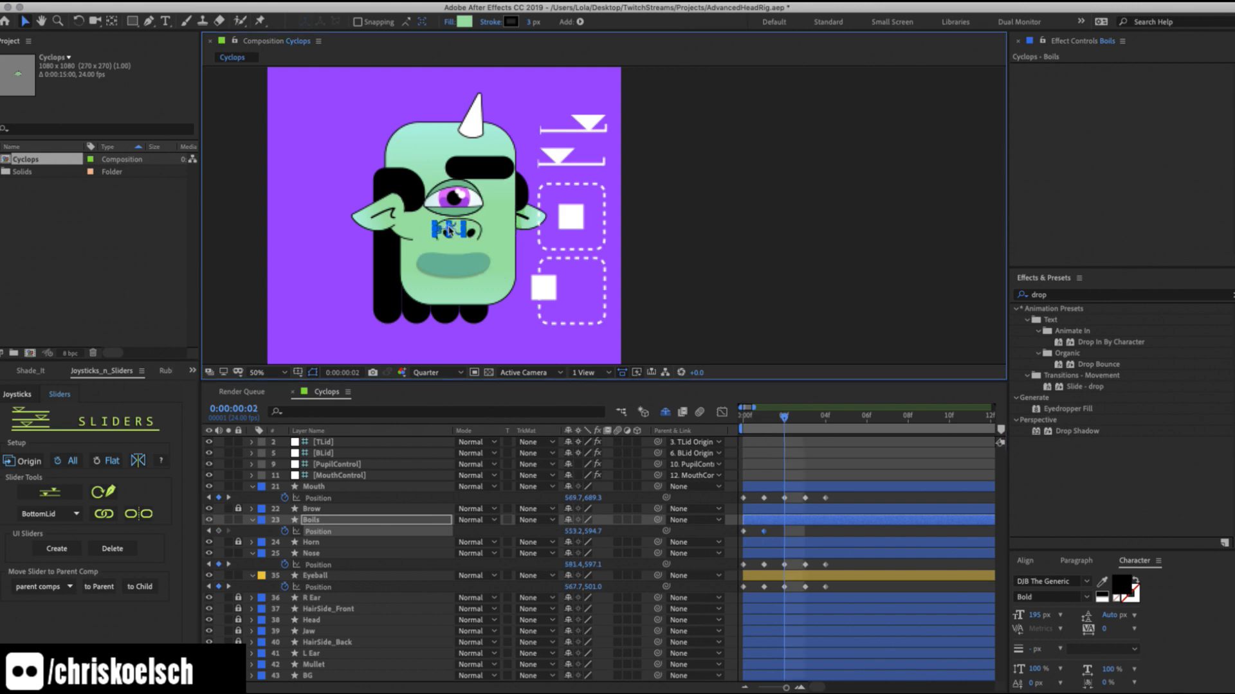
left_click_drag(450, 229, 415, 223)
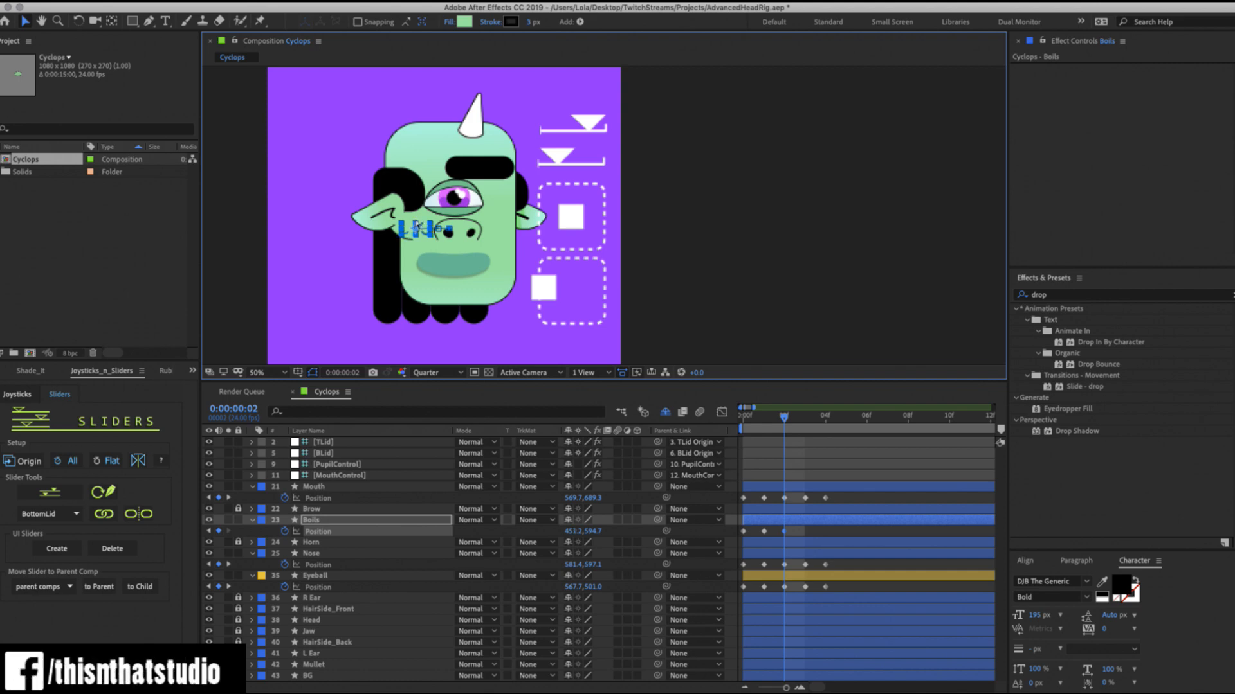
key("Page_Down")
mouse_move(417, 229)
left_mouse_down()
mouse_move(438, 208)
mouse_move(437, 243)
left_mouse_up()
key("Page_Down")
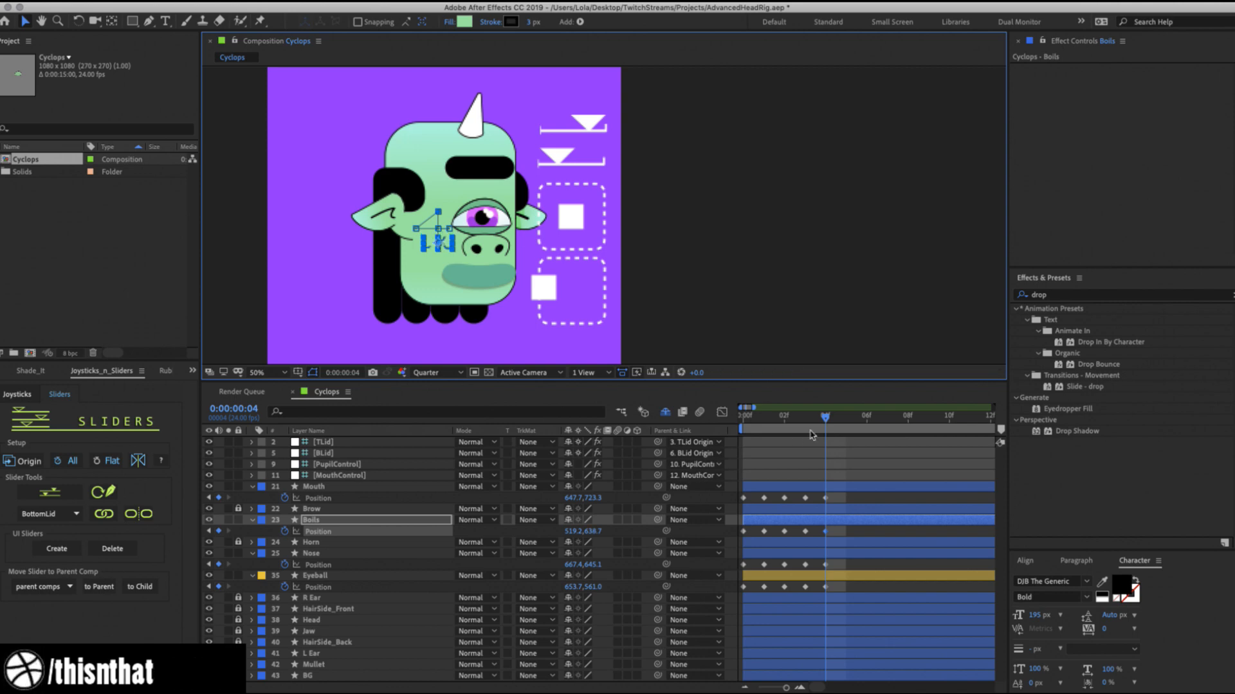
Unlock the Brow layer, keyframe its Position at frame 0, and shift it right to 670.4, 409.6 at frame 1.
left_click(742, 419)
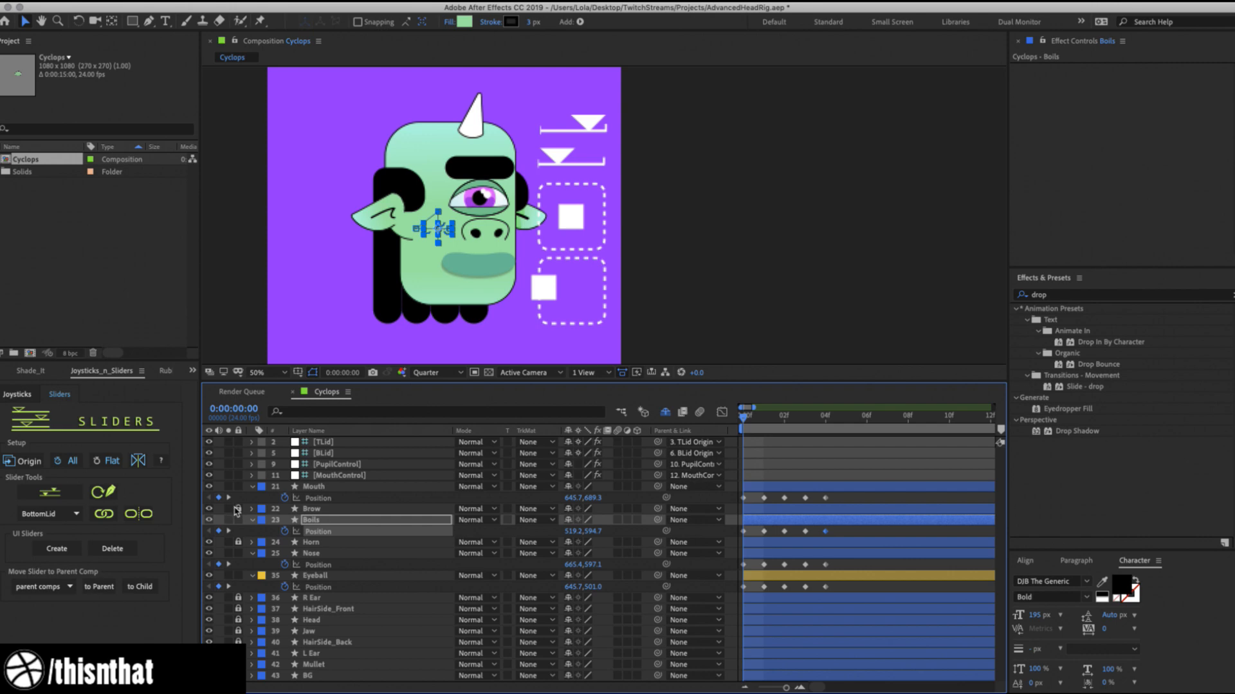
left_click(312, 509)
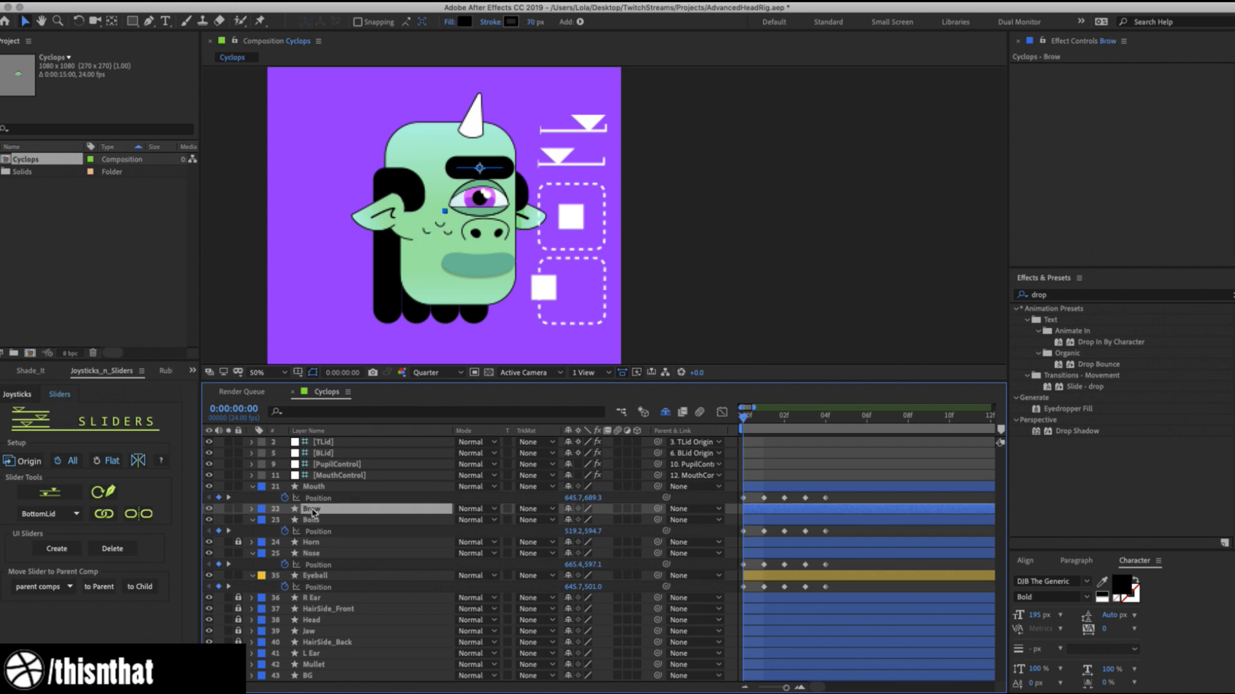
key("p")
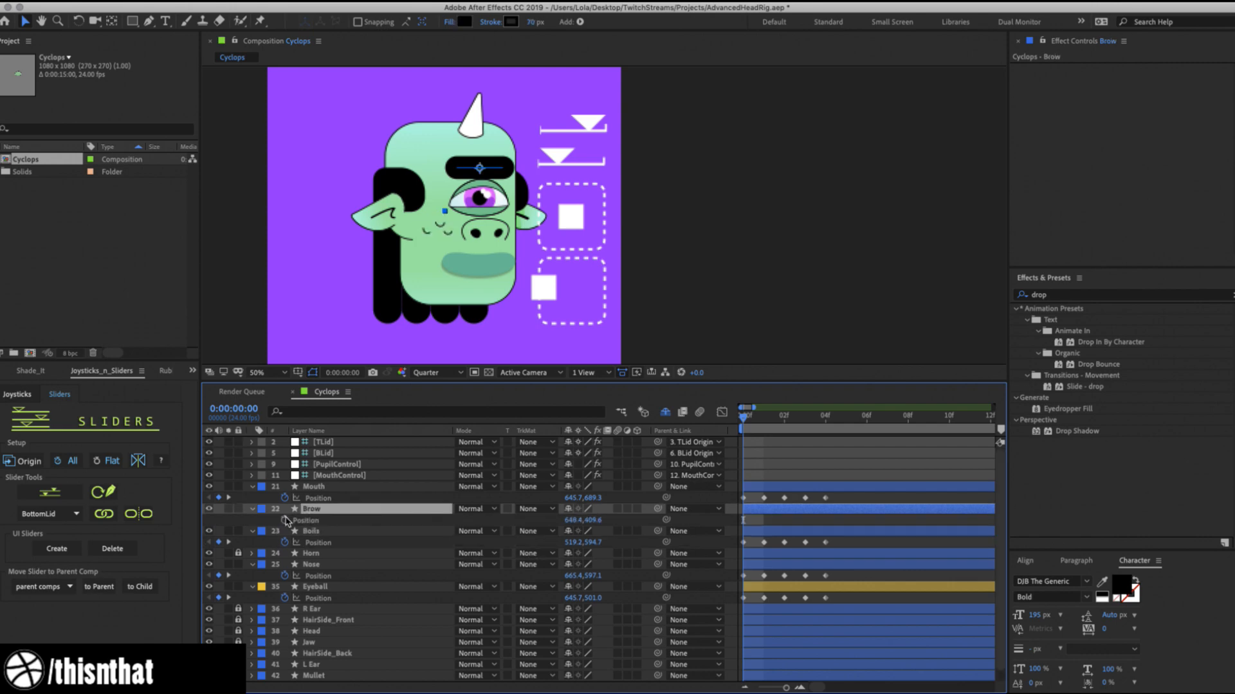
left_click(285, 520)
left_click(762, 418)
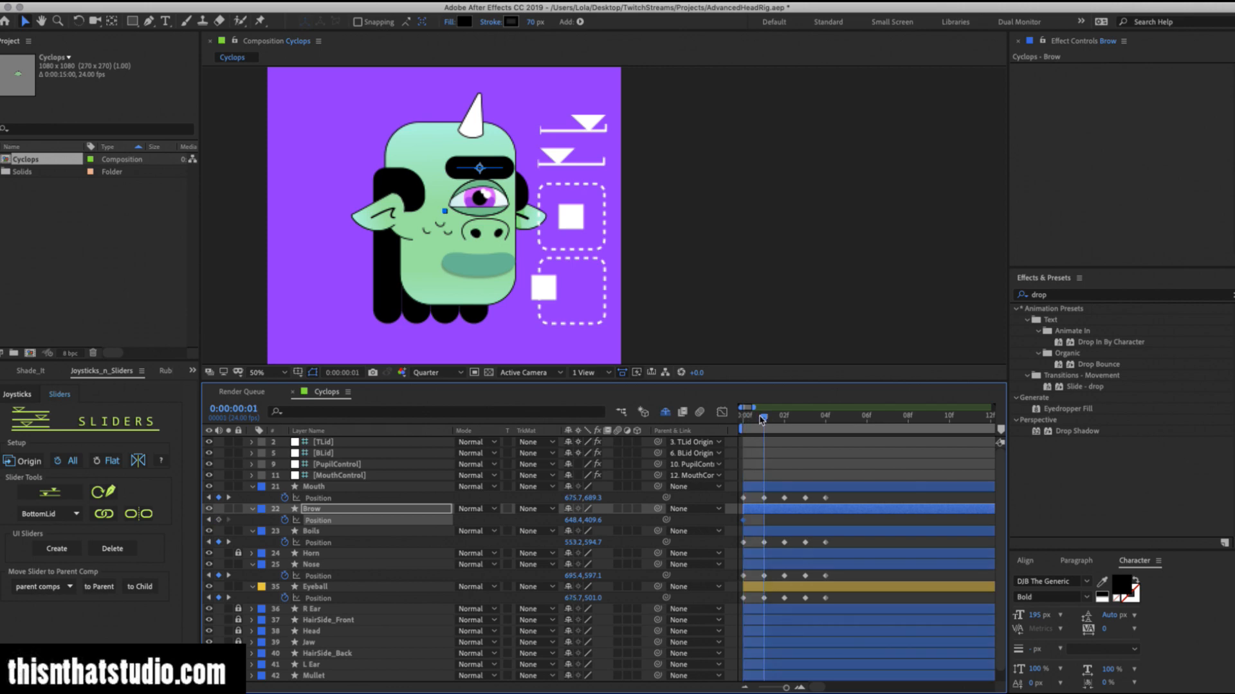
left_click_drag(479, 168, 487, 168)
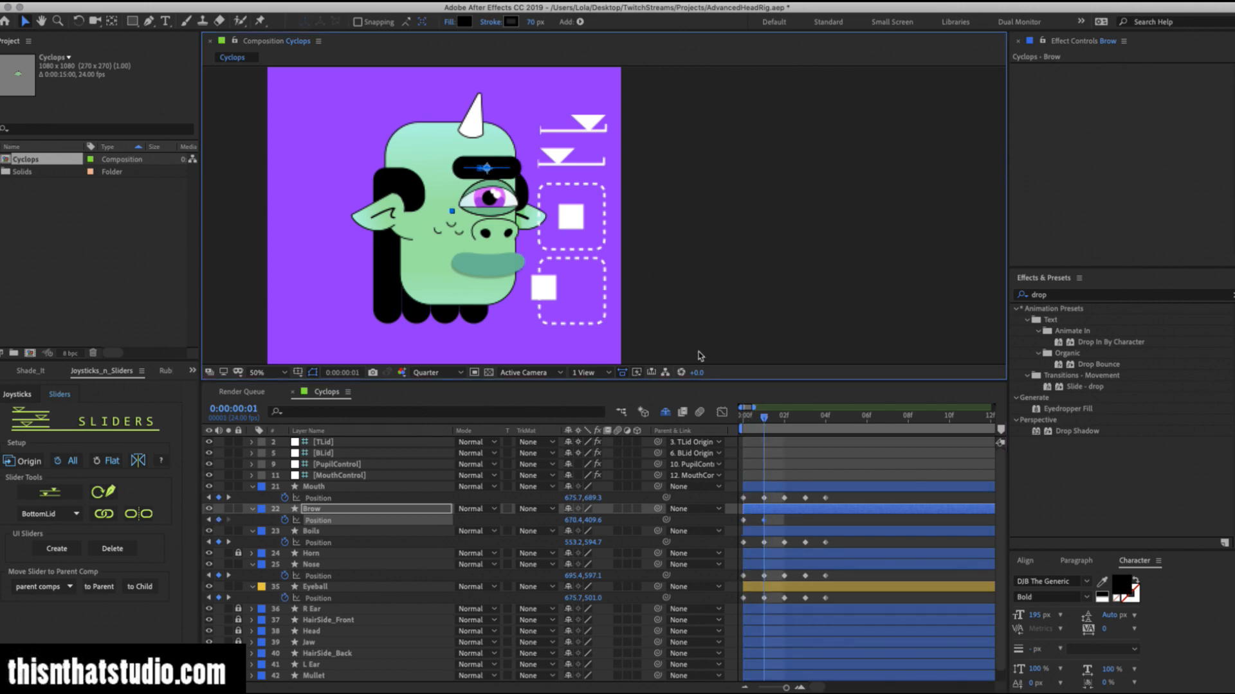
Shift the Brow left to 558.4, 409.6 at frame 2.
left_click(785, 418)
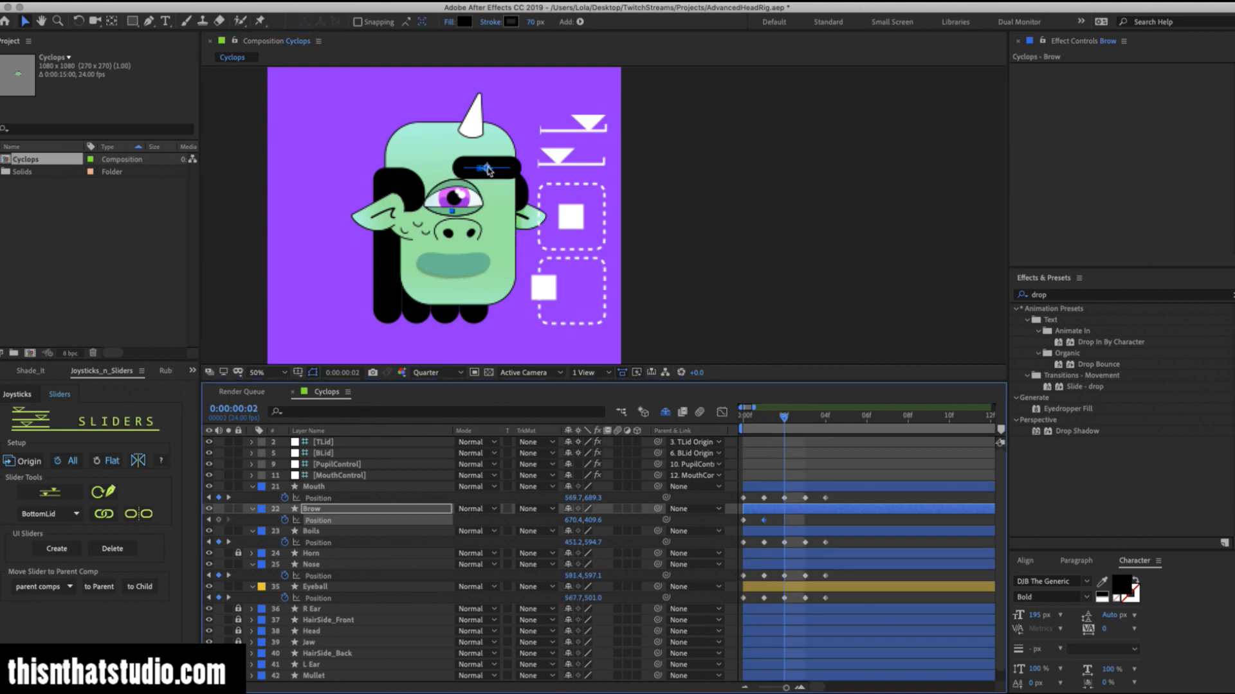
left_click_drag(487, 169, 451, 168)
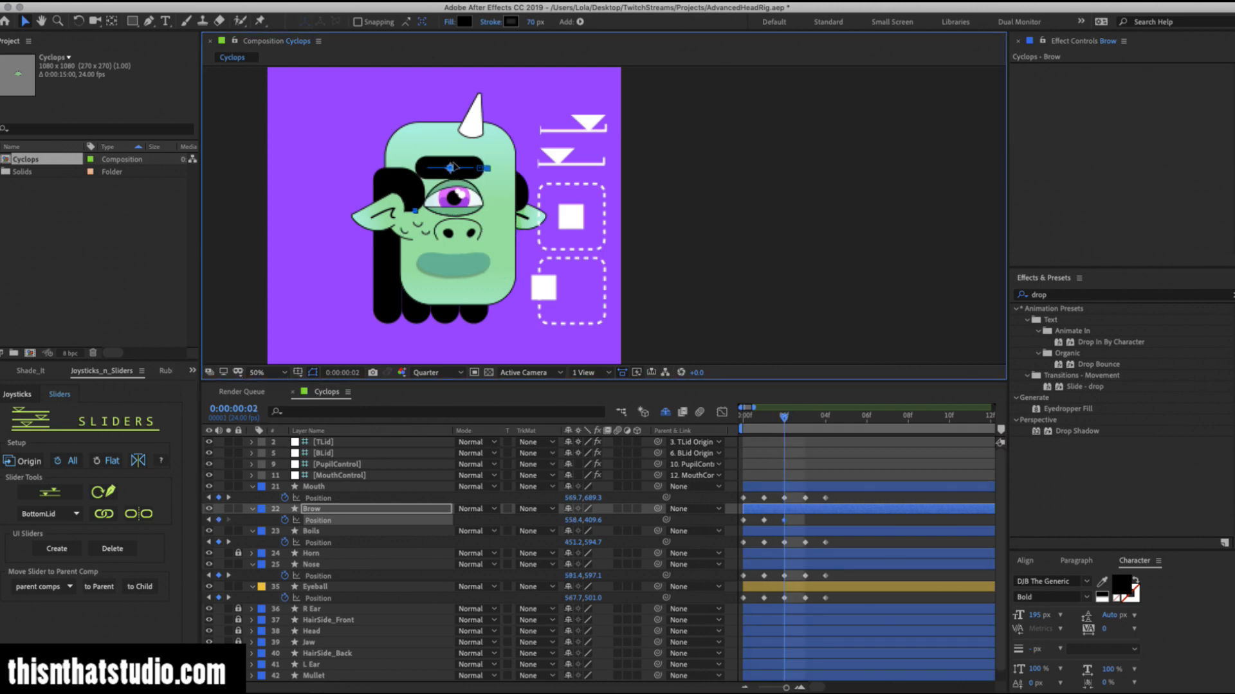
Keyframe the Brow raised to 650.4, 339.6 at frame 3 and lowered to 650.4, 467.6 at frame 4.
left_click(797, 414)
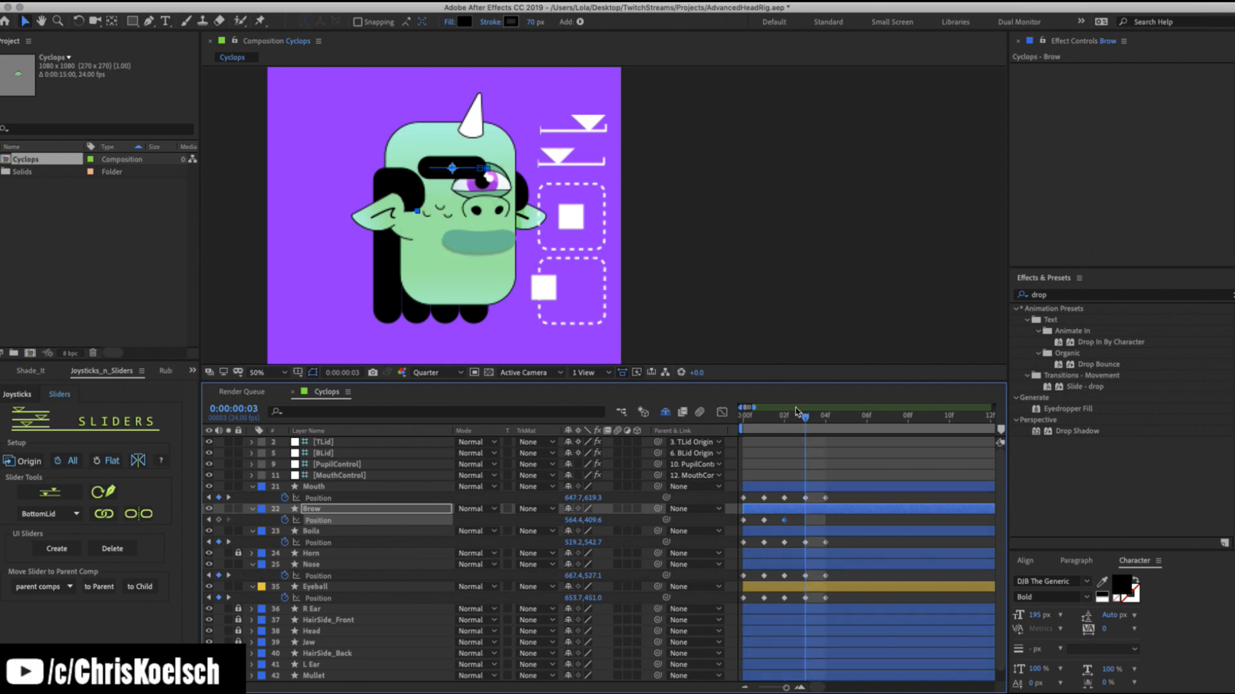
left_click_drag(453, 168, 481, 144)
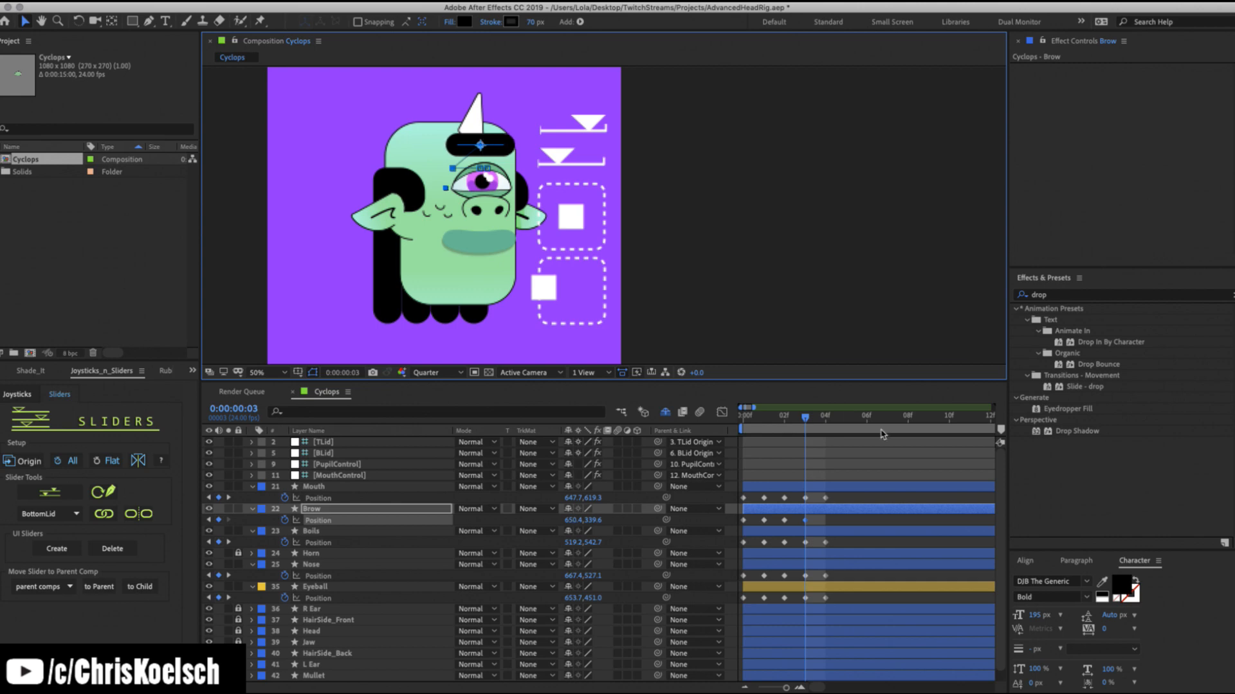
left_click(825, 417)
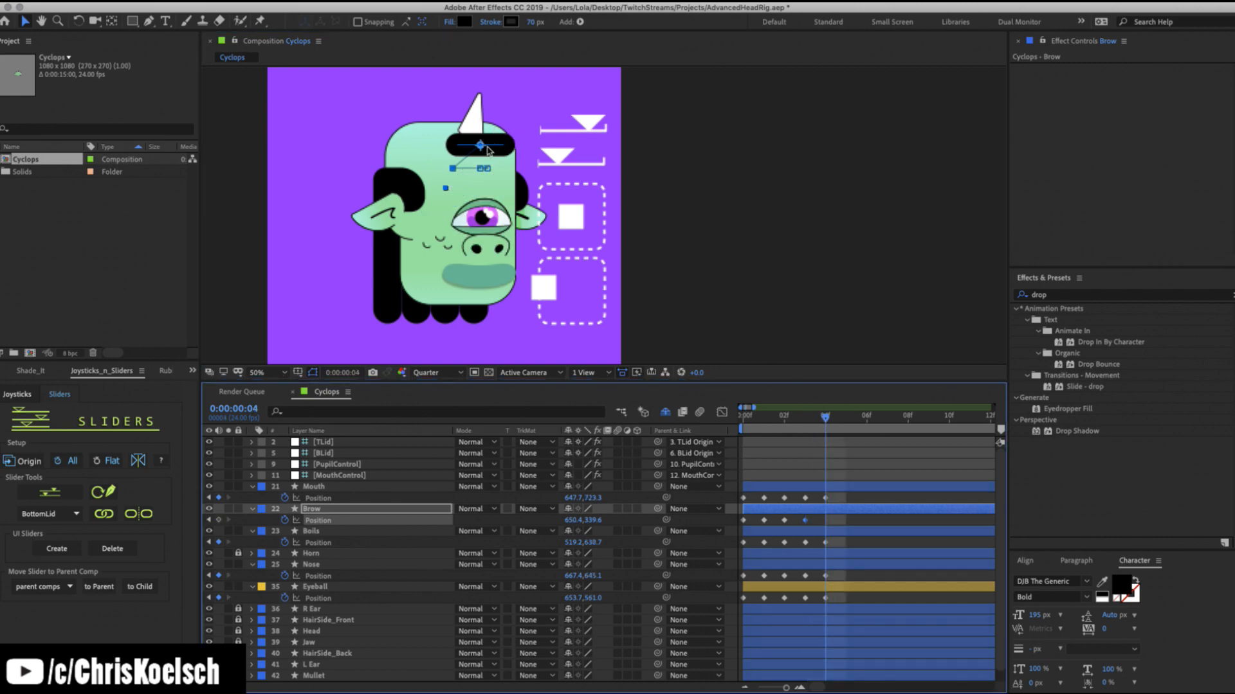
left_click_drag(481, 147, 484, 184)
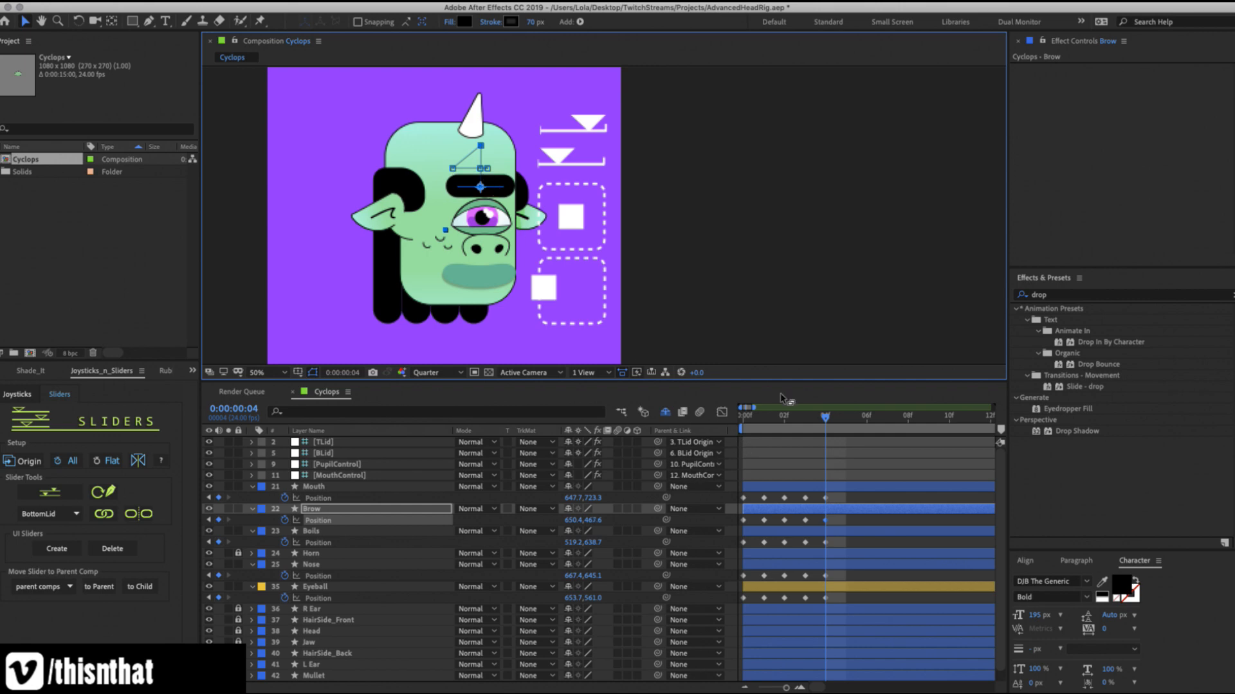
Keyframe the Position of the R Ear, HairSide_Front, HairSide_Back and L Ear layers at frame 0.
left_click_drag(825, 416, 743, 423)
scroll(290, 661, "down", 1)
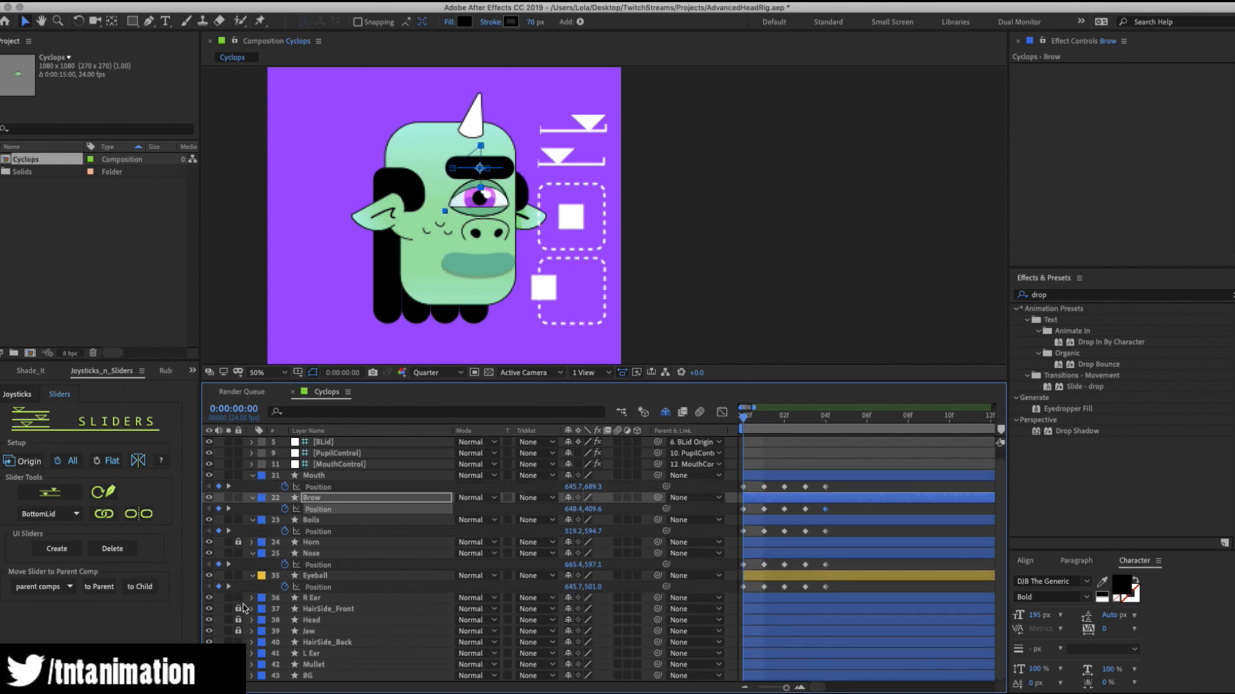
left_click(321, 598)
left_click(325, 609, "super")
left_click(321, 642, "super")
left_click(318, 654, "super")
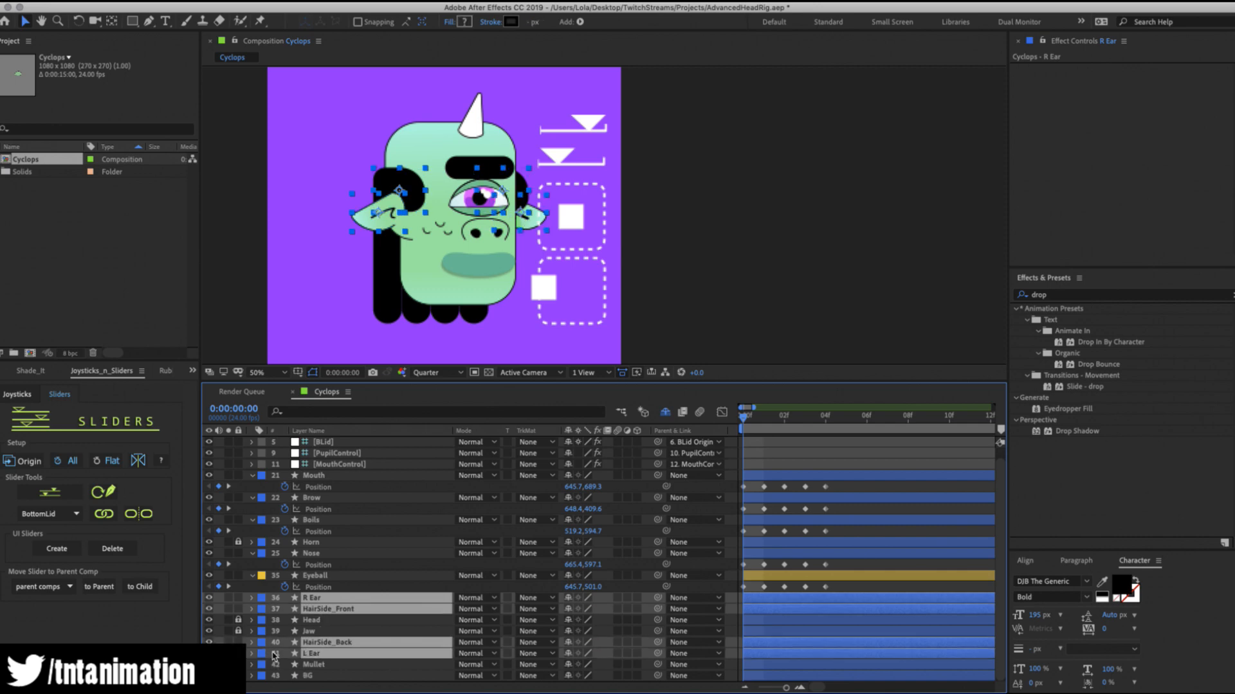
key("p")
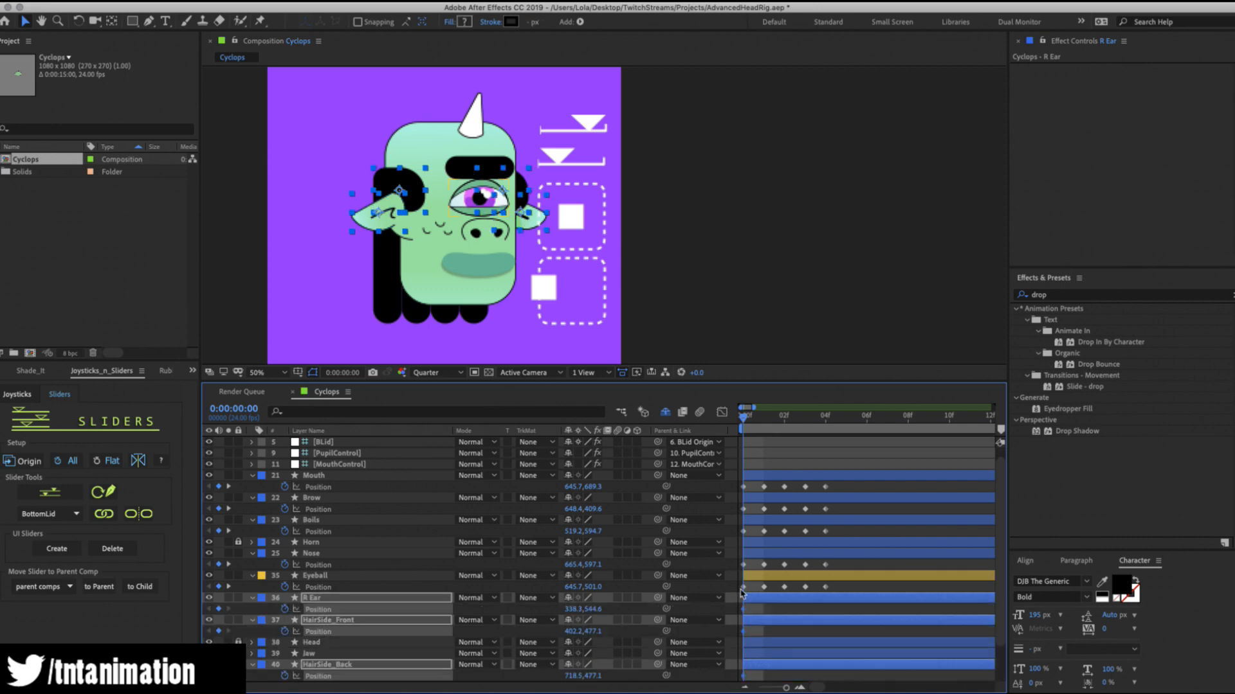
At frame 1, shift HairSide_Back left to 690.5, 477.1 and L Ear left to 743.1, 544.6.
key("Page_Down")
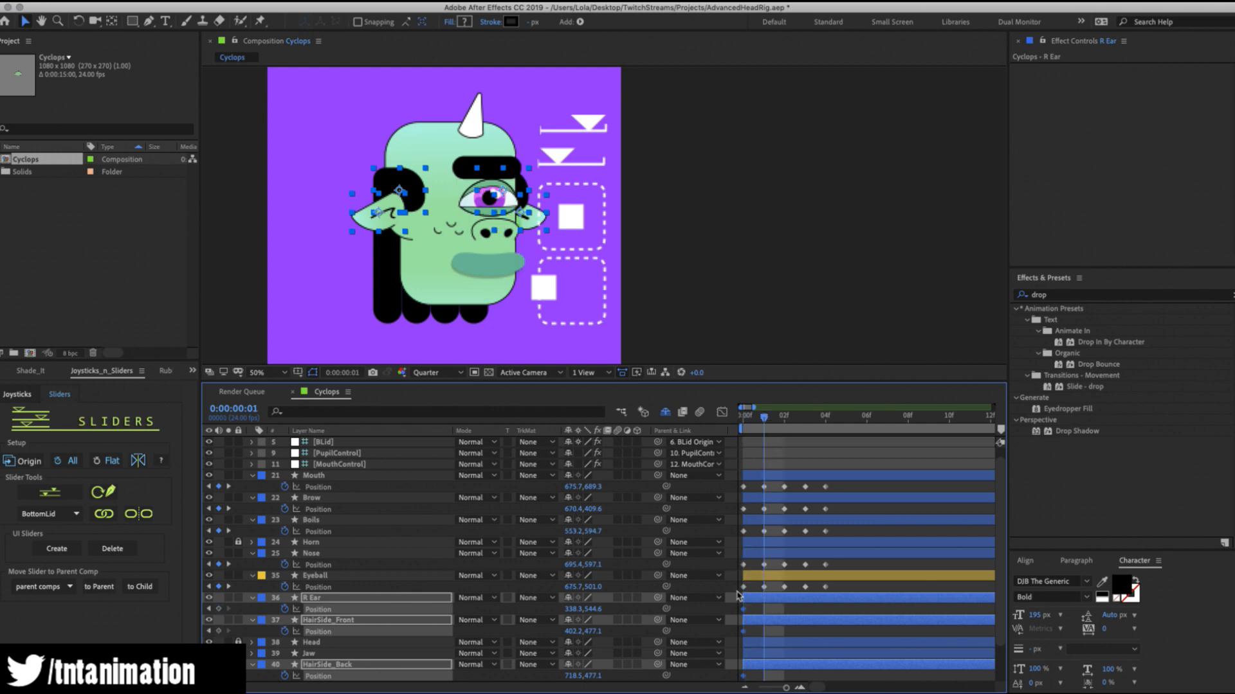
left_click(775, 631)
scroll(502, 655, "down", 3)
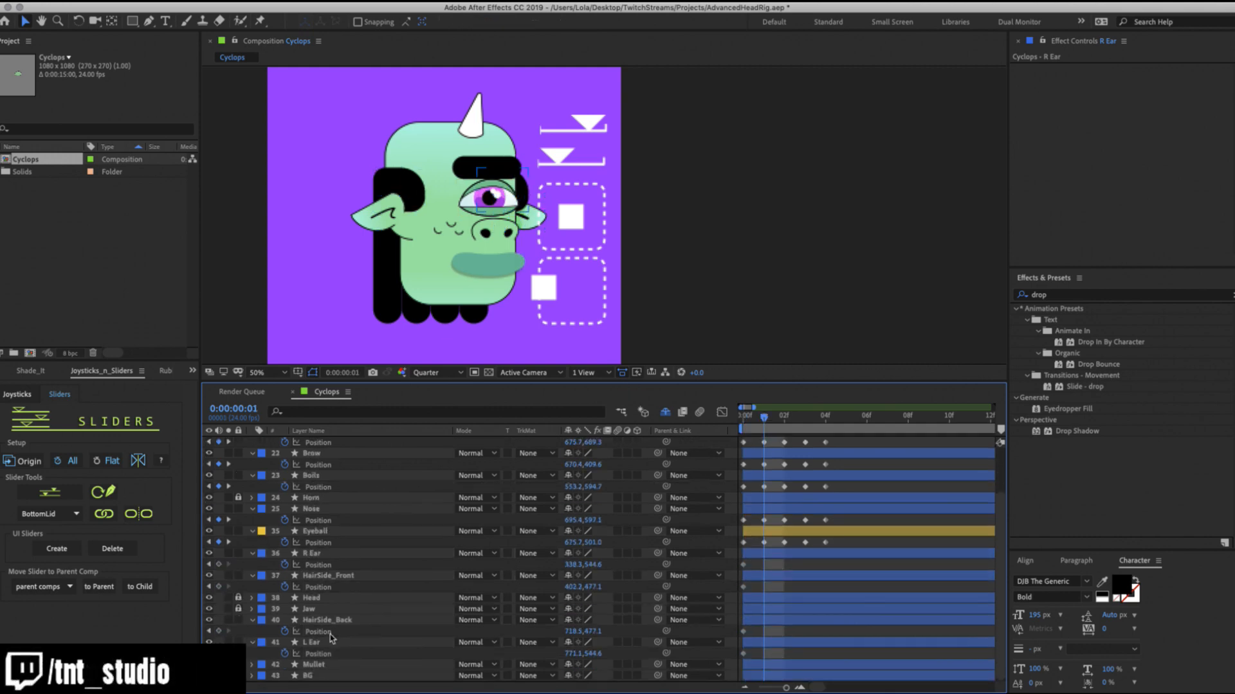
left_click(328, 642)
left_click(328, 620, "shift")
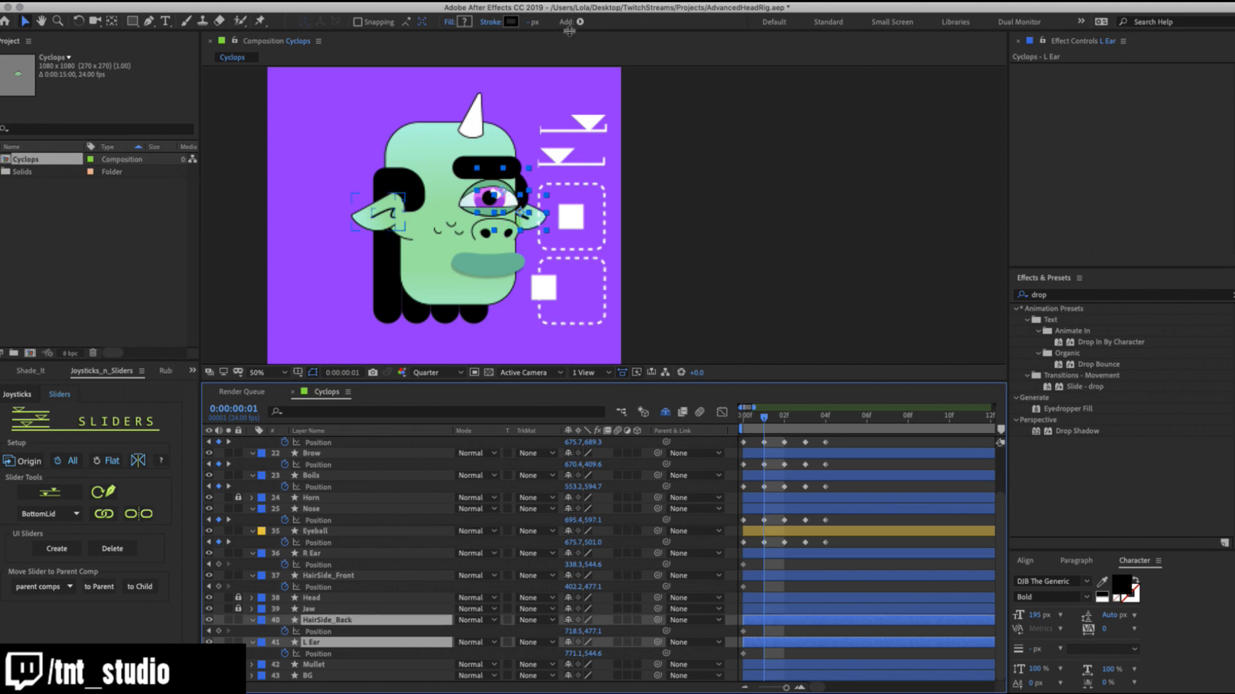
left_click(514, 175)
left_click_drag(512, 172, 510, 172)
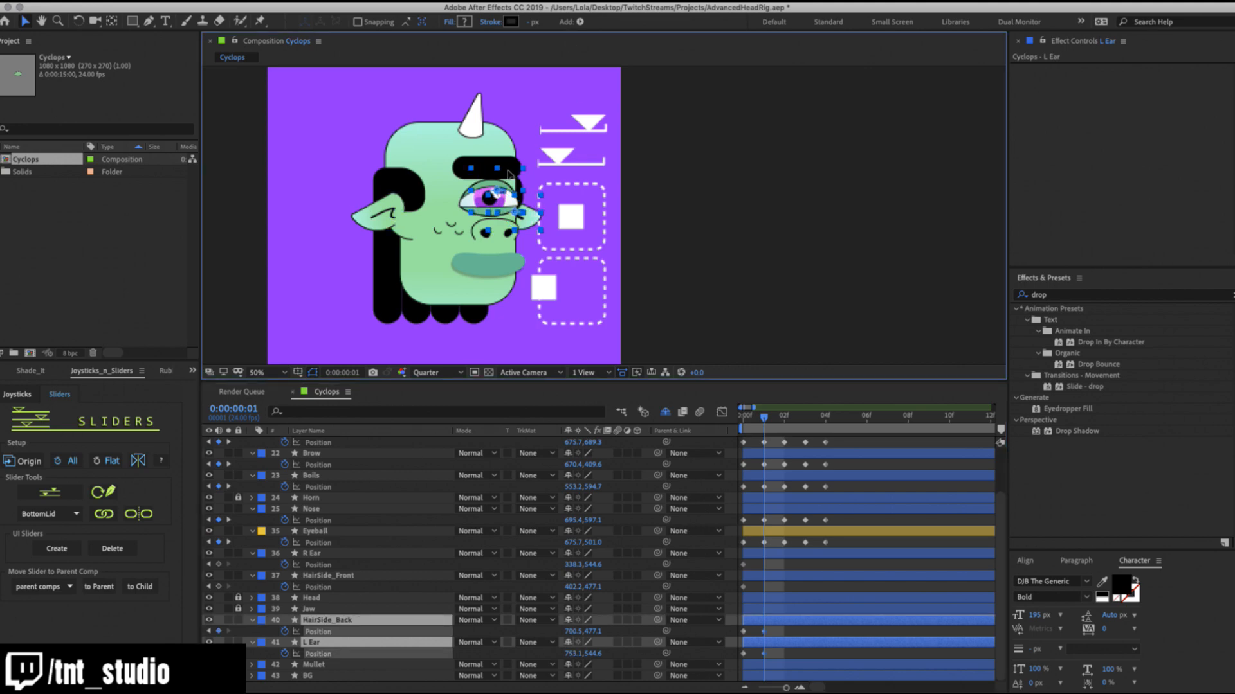
left_click_drag(506, 170, 503, 172)
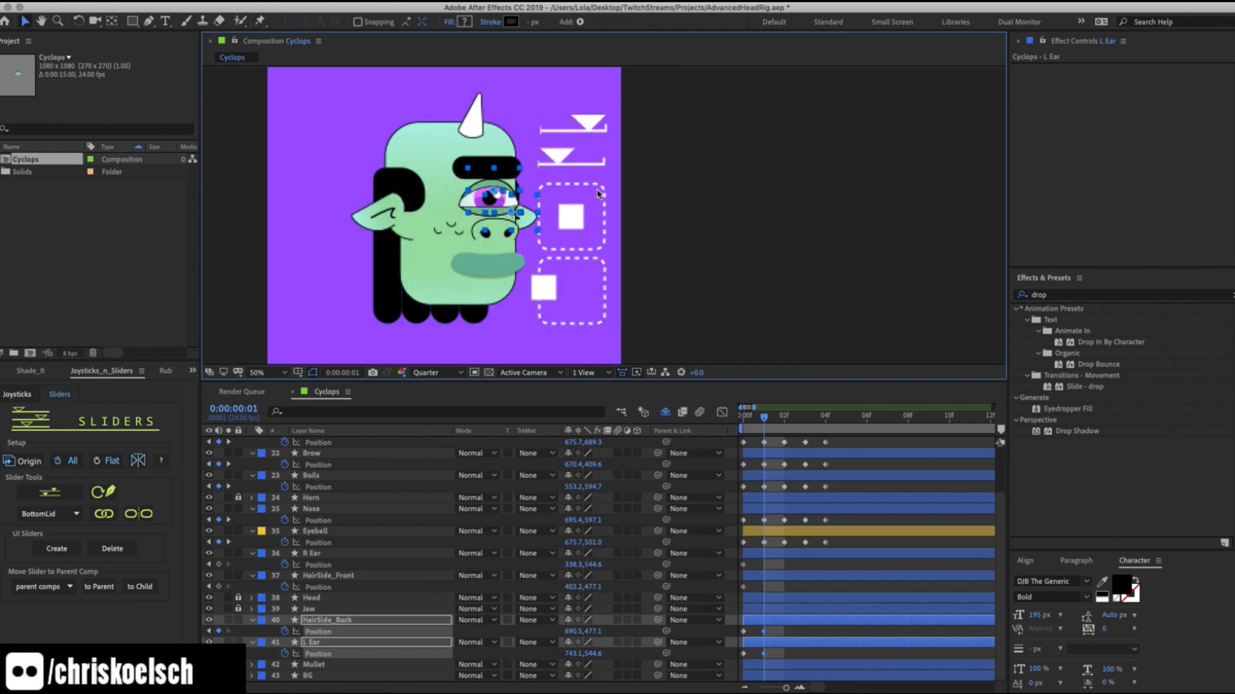
Save the project and, at frame 2, shift HairSide_Back right to 768.5, 477.1 and L Ear right to 821.1, 544.6.
key("Page_Down")
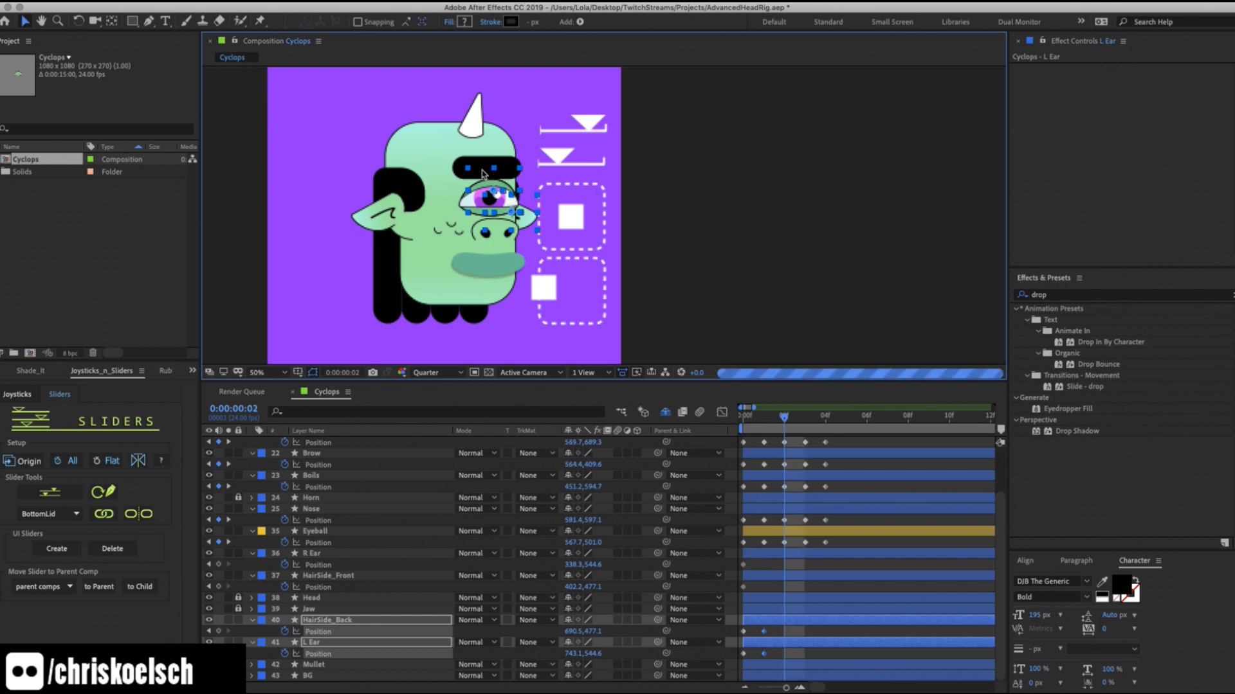
key("super+s")
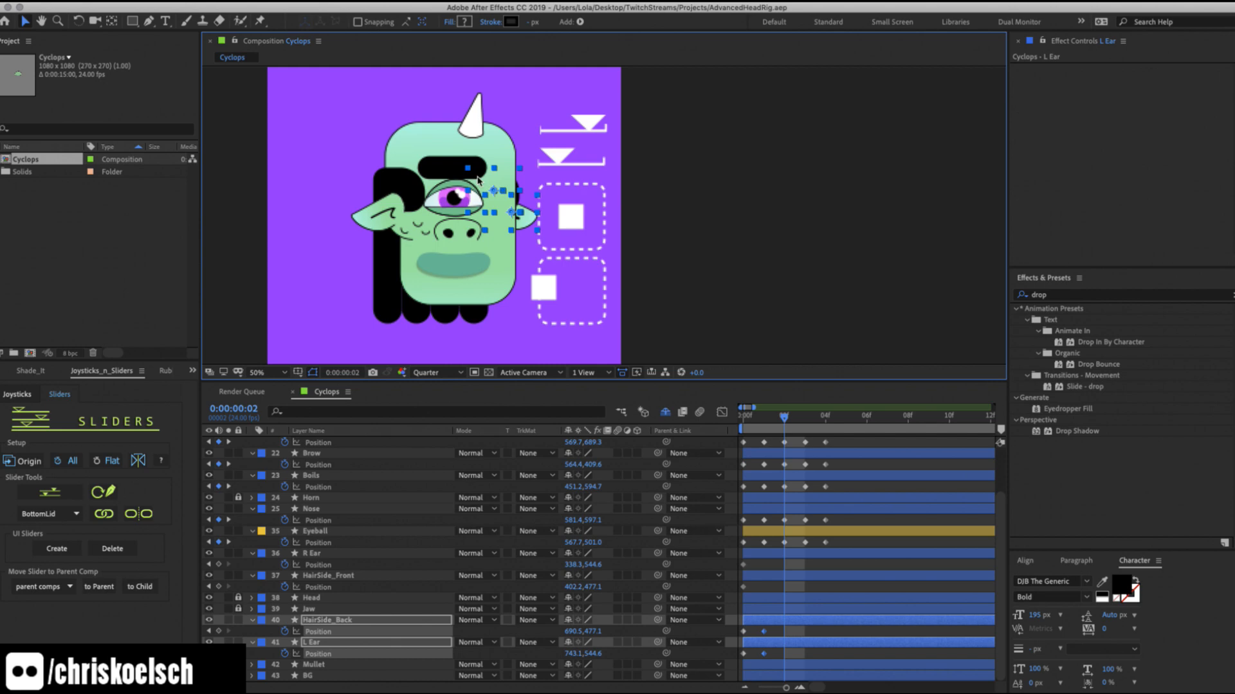
left_click_drag(476, 183, 501, 177)
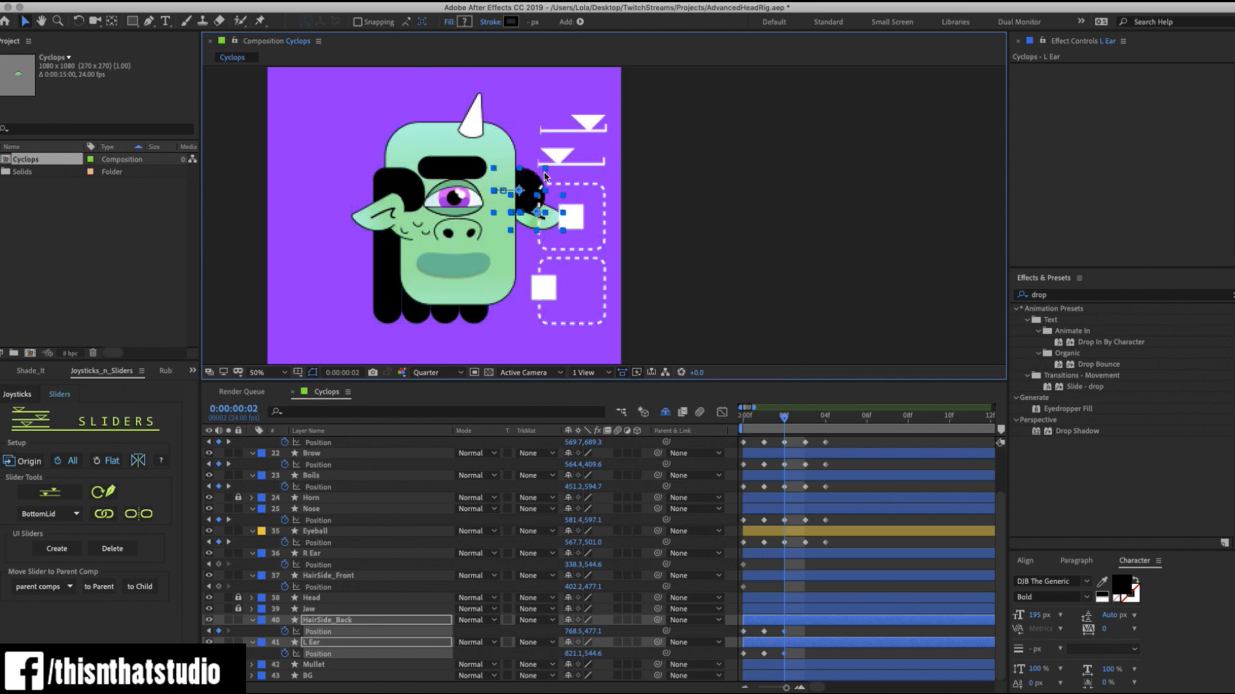
Open the Media & Disk Cache preferences.
left_click(59, 1)
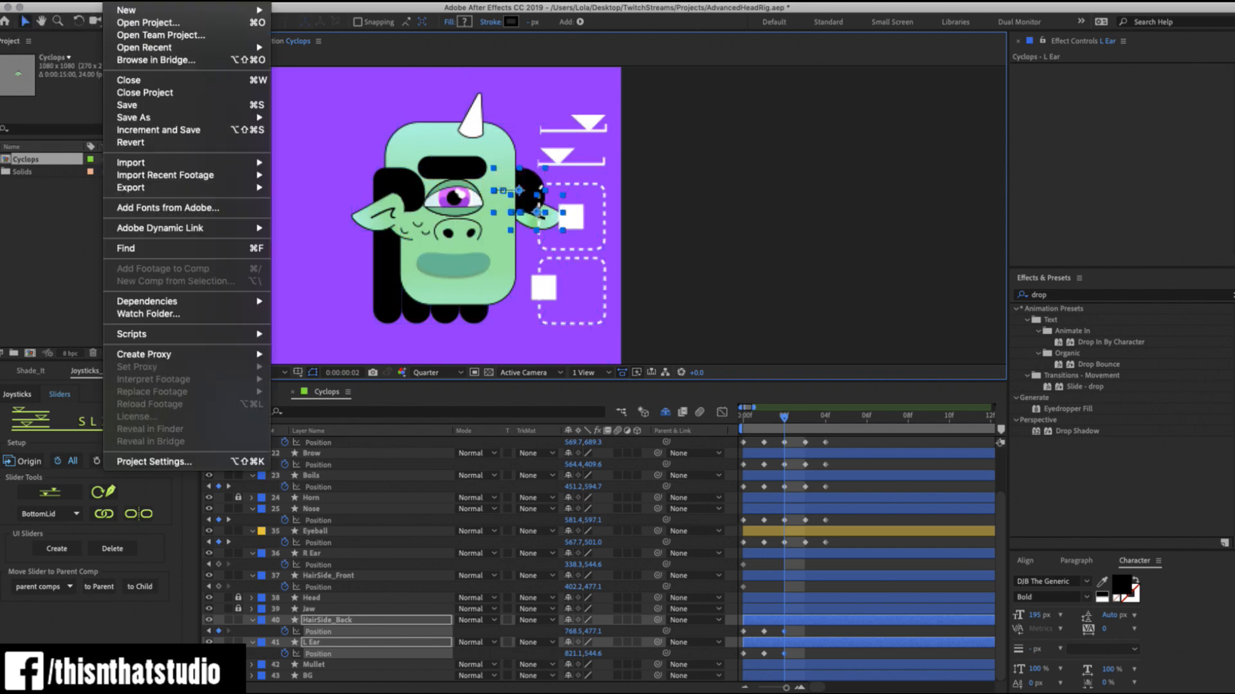
mouse_move(79, 32)
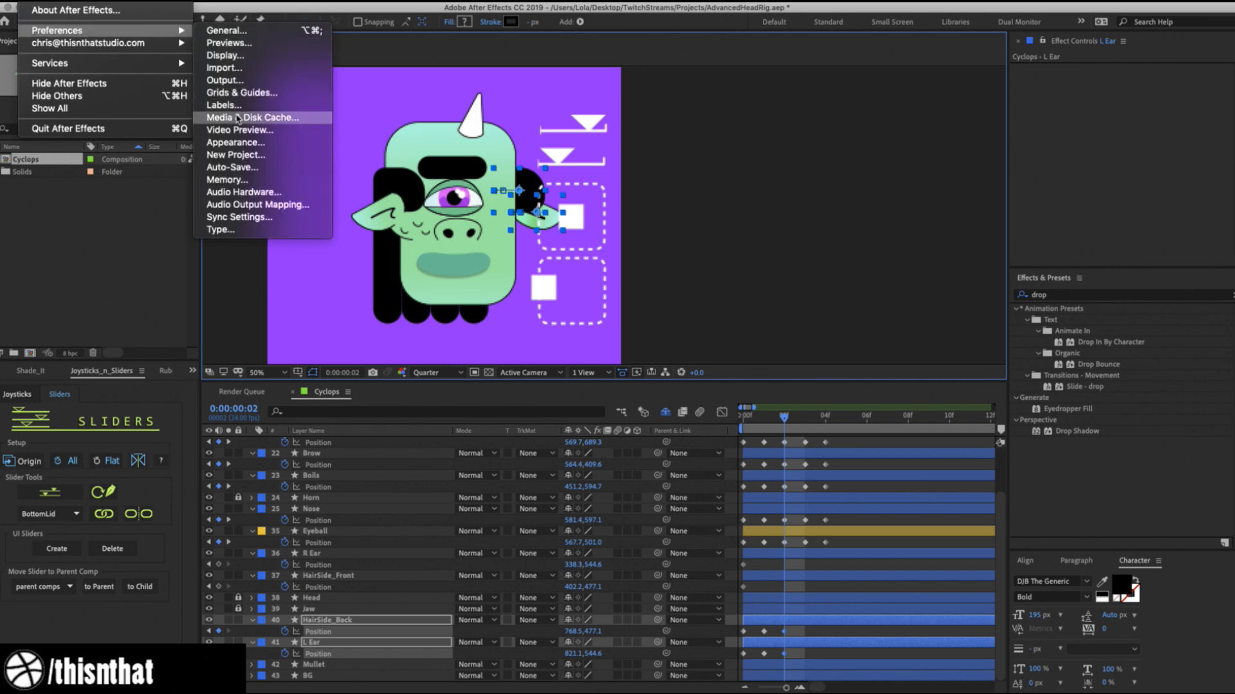
left_click(238, 118)
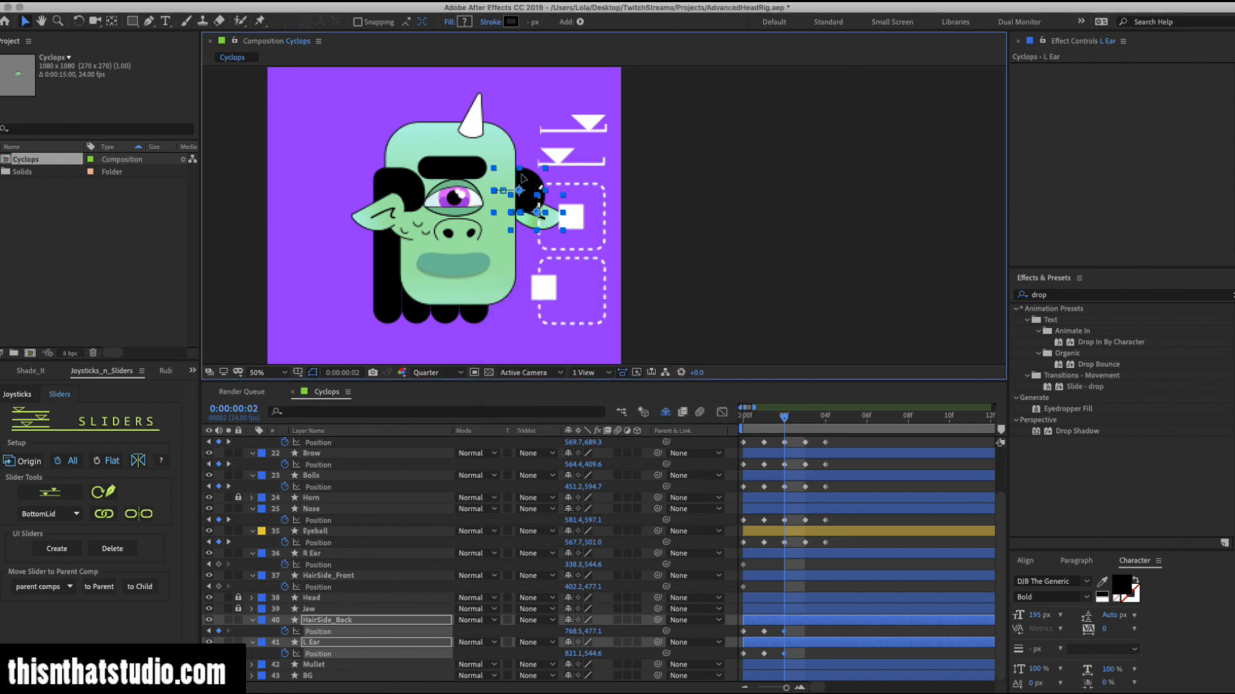
Nudge the frame 2 positions back left, HairSide_Back to 732.5, 477.1 and L Ear to 785.1, 544.6.
key("shift+Left")
key("shift+Left")
key("shift+Left")
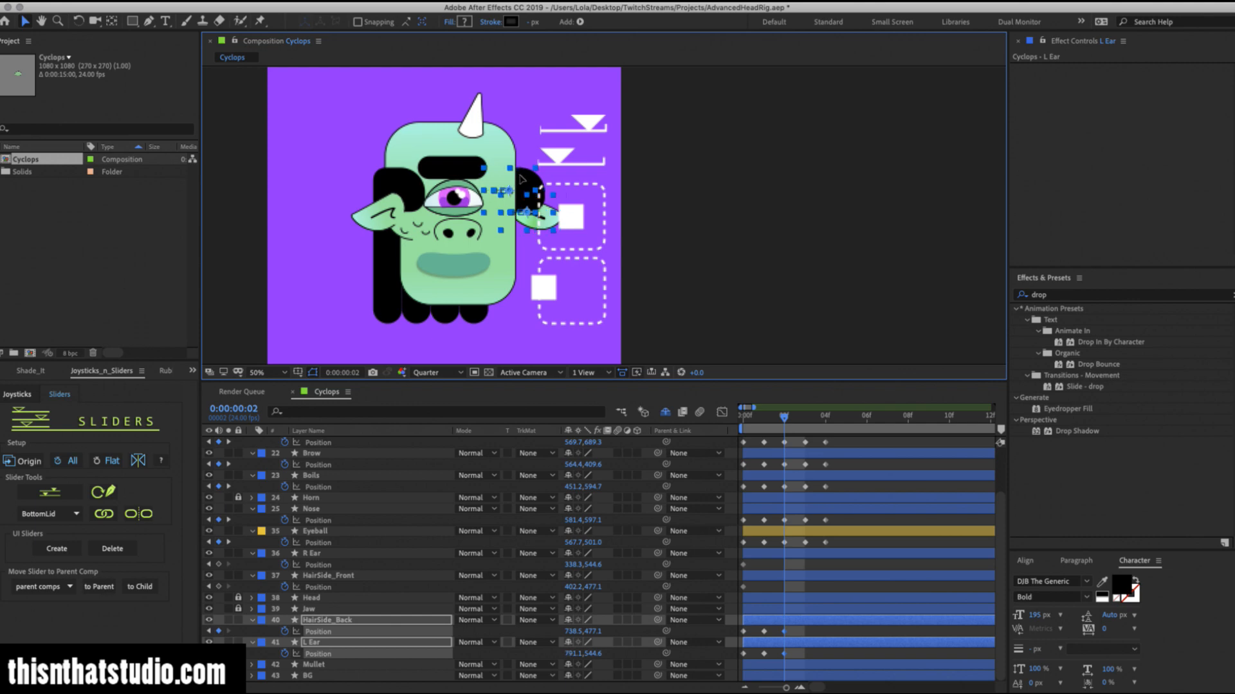
key("Left")
key("Left")
key("Left")
key("Left")
key("Left")
key("Left")
key("Left")
key("Left")
key("Right")
key("Right")
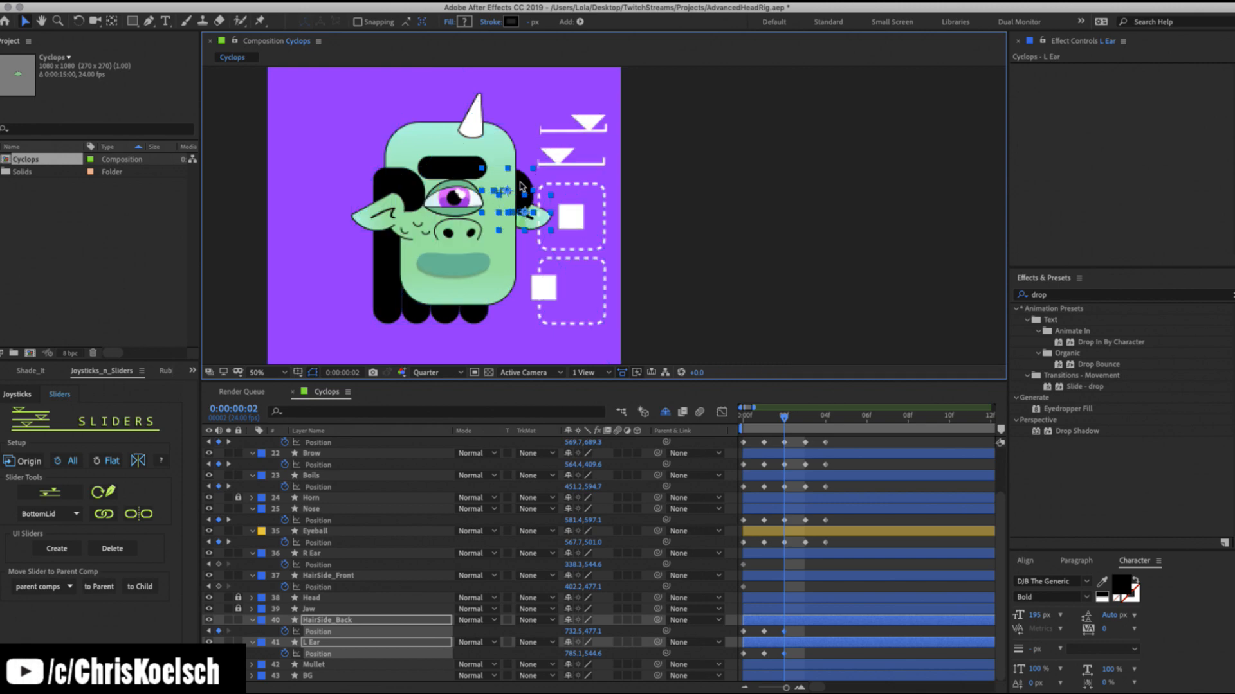
left_click(760, 200)
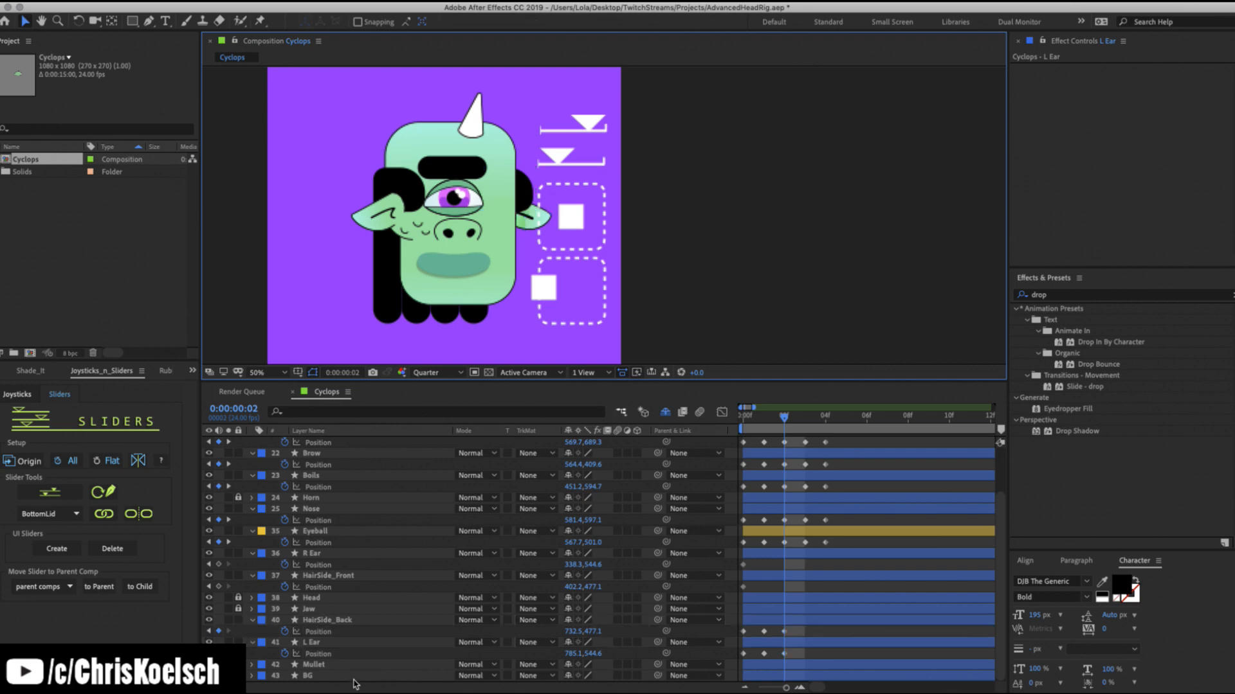
Add a Position keyframe to the Mullet layer at frame 2 and return to frame 1.
left_click(303, 665)
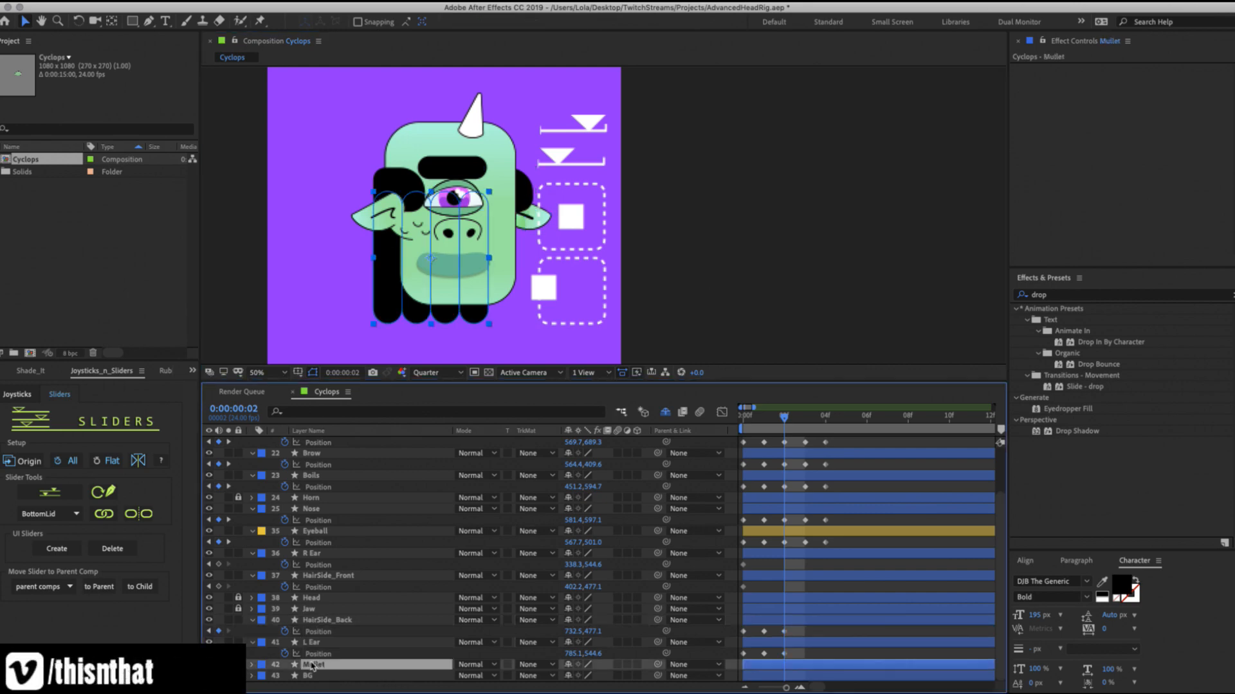
key("p")
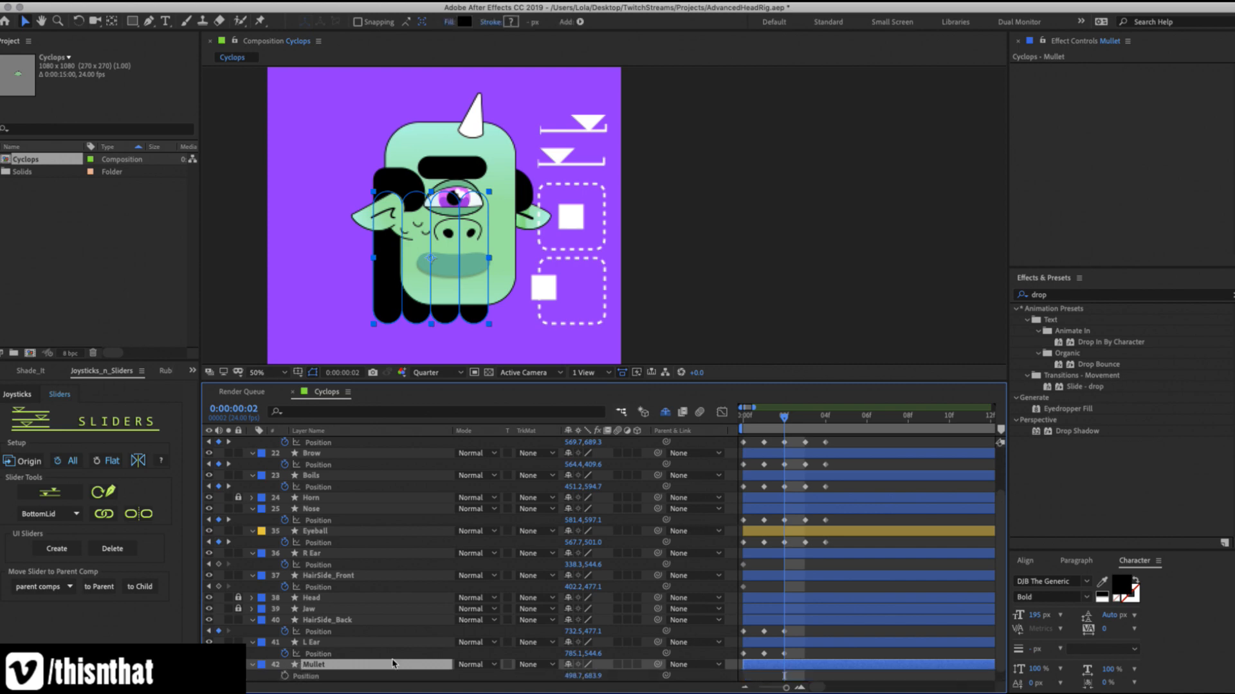
scroll(770, 573, "down", 1)
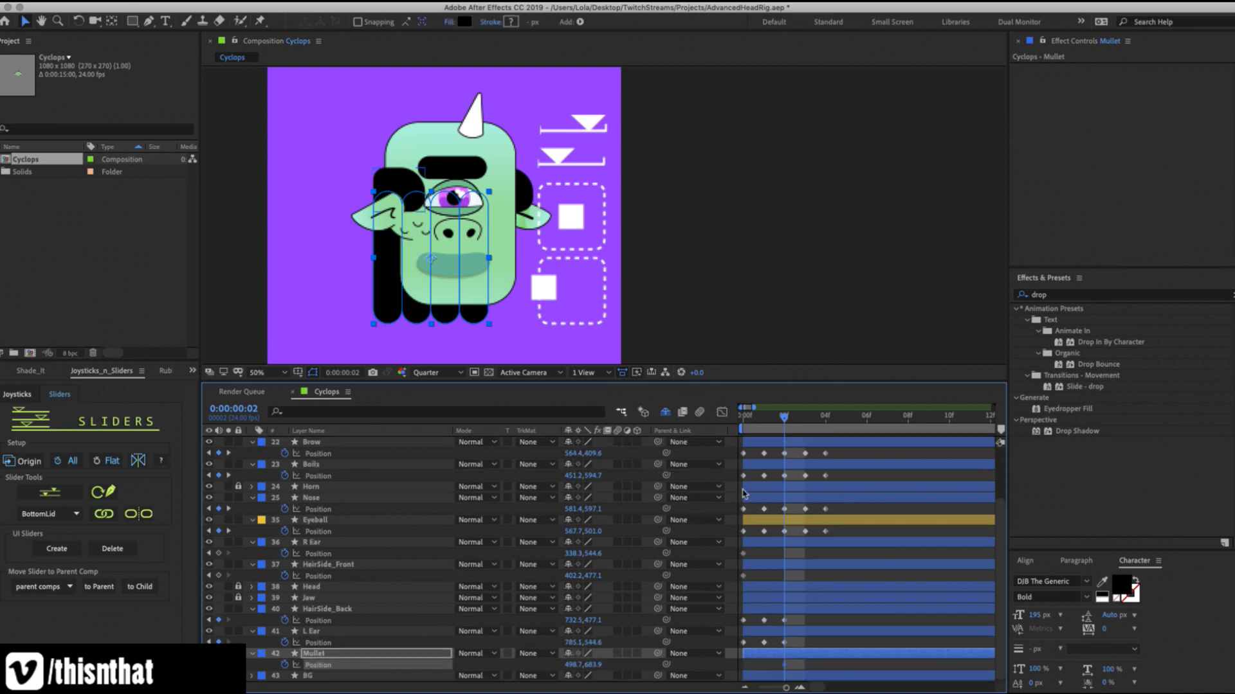
left_click(763, 419)
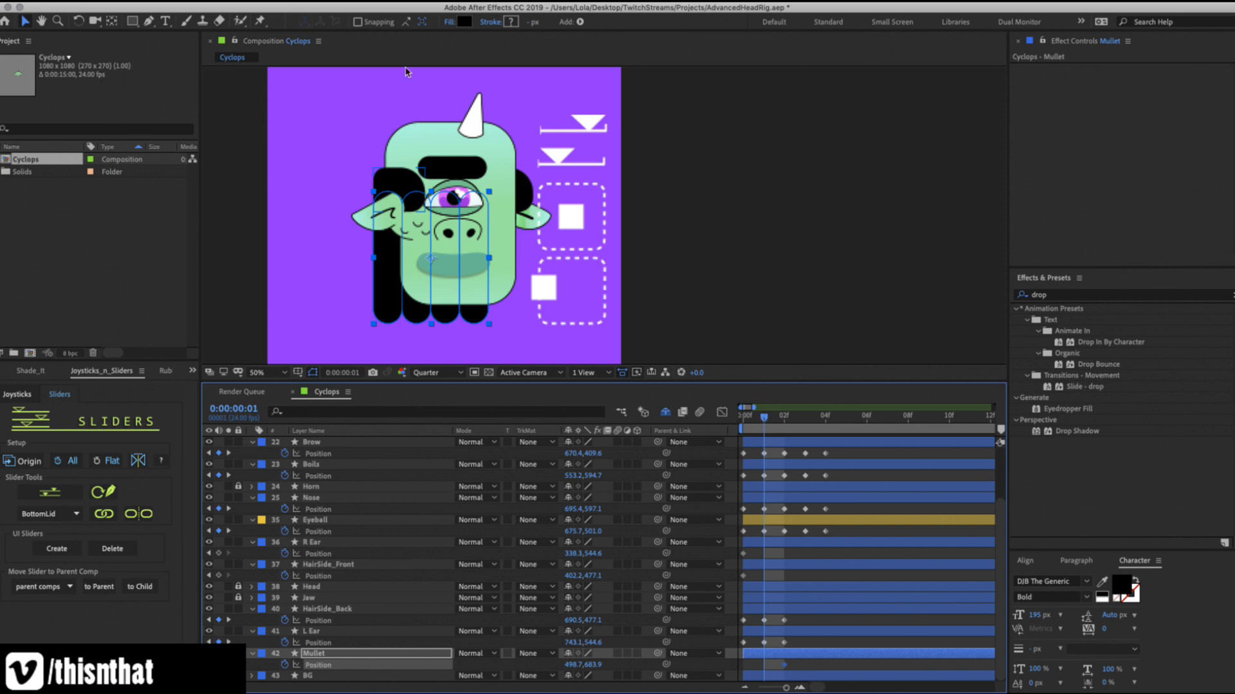
Restart After Effects and reopen the AdvancedHeadRig project.
left_click(56, 1)
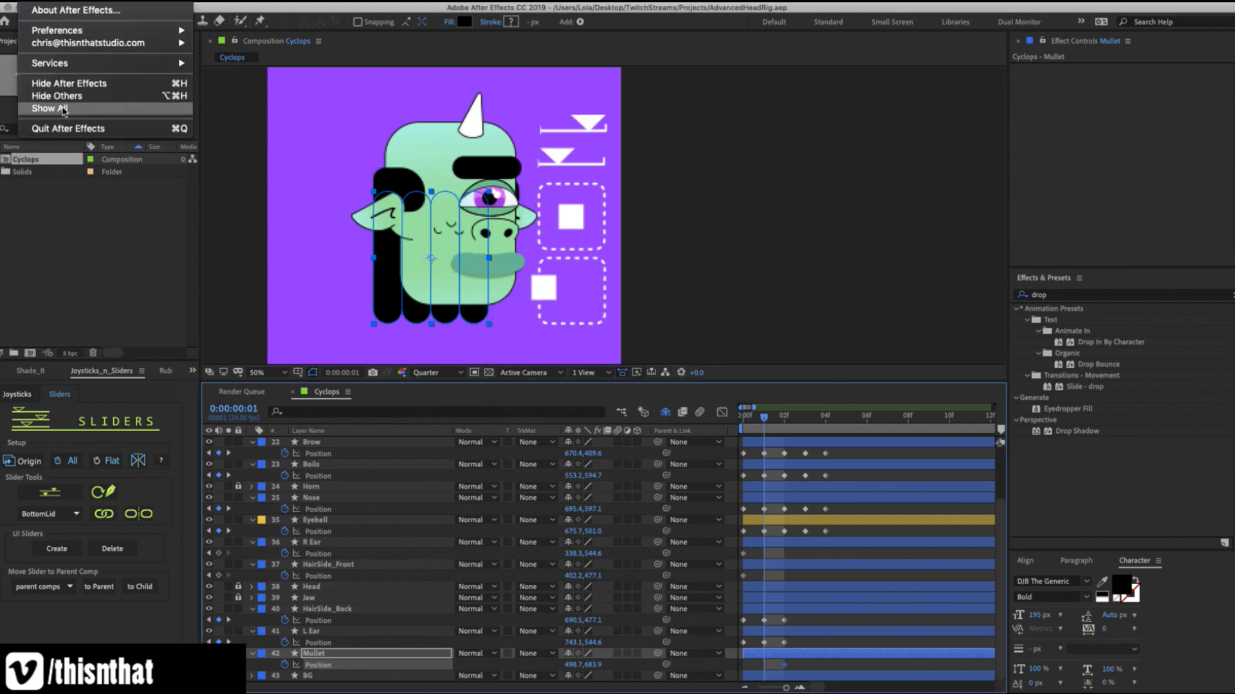
left_click(59, 131)
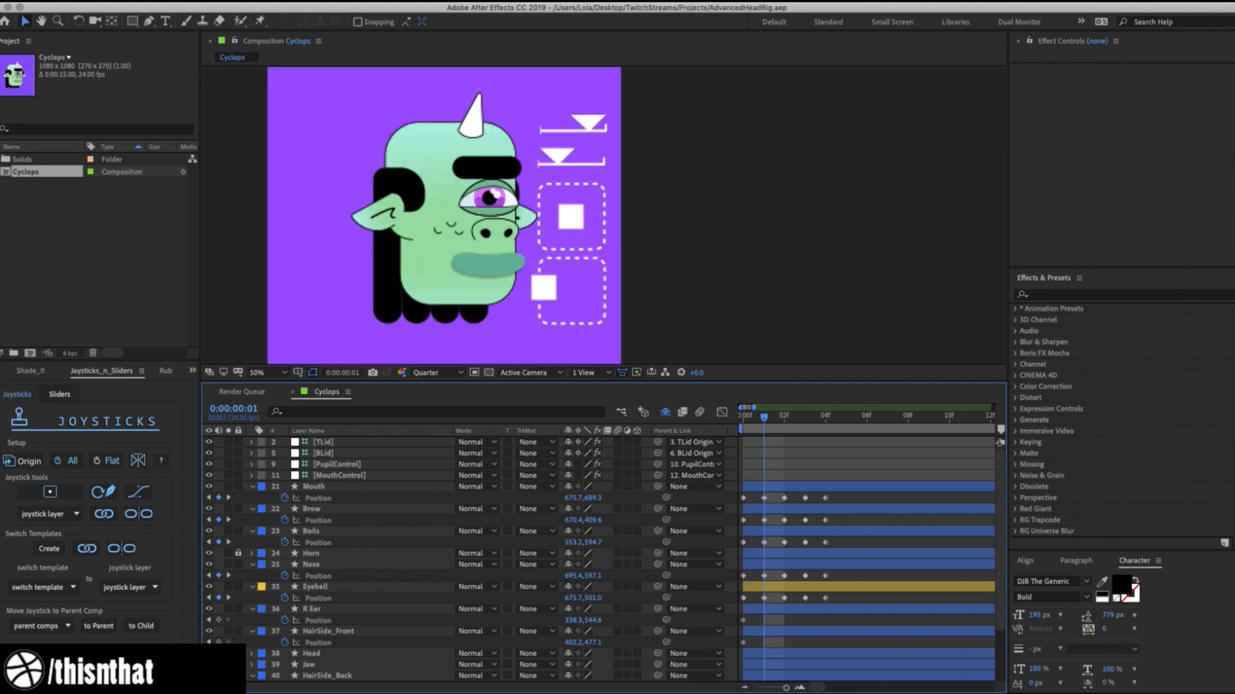
At frame 1, shift R Ear right to 364.3, 544.6 and HairSide_Front right to 428.2, 477.1.
left_click(775, 611)
left_click(767, 634, "shift")
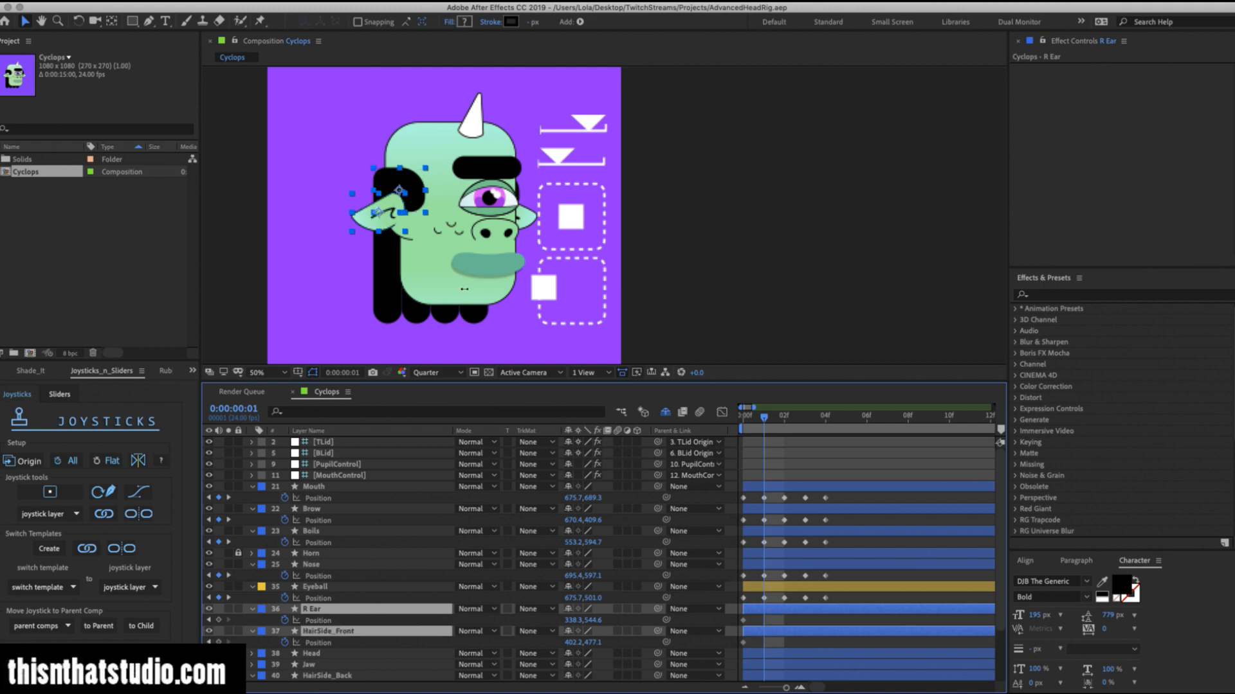
key("z")
left_click(408, 213)
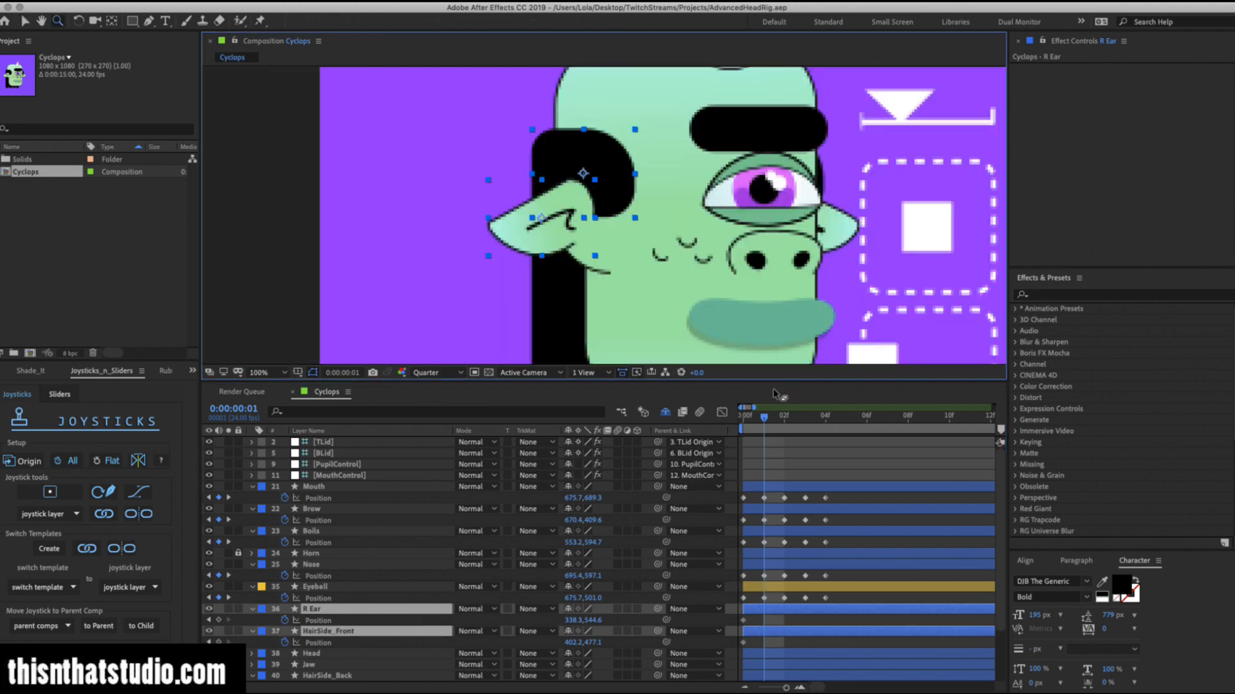
left_click(748, 423)
left_click(764, 421)
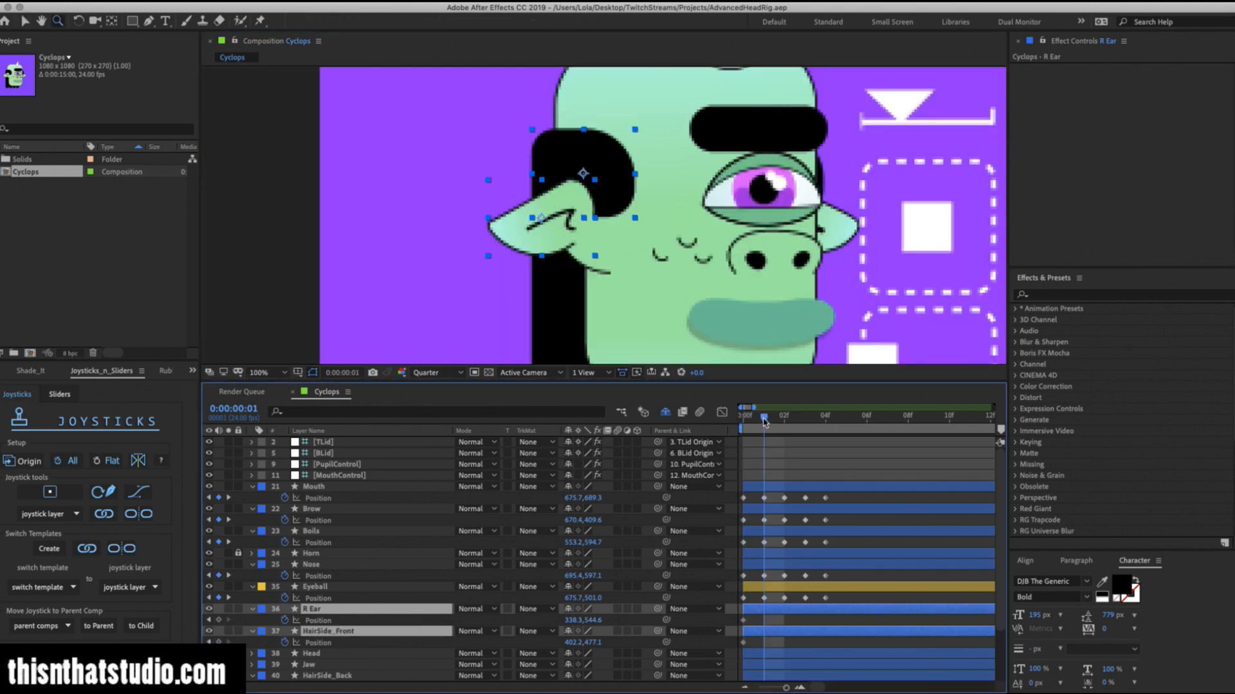
key("v")
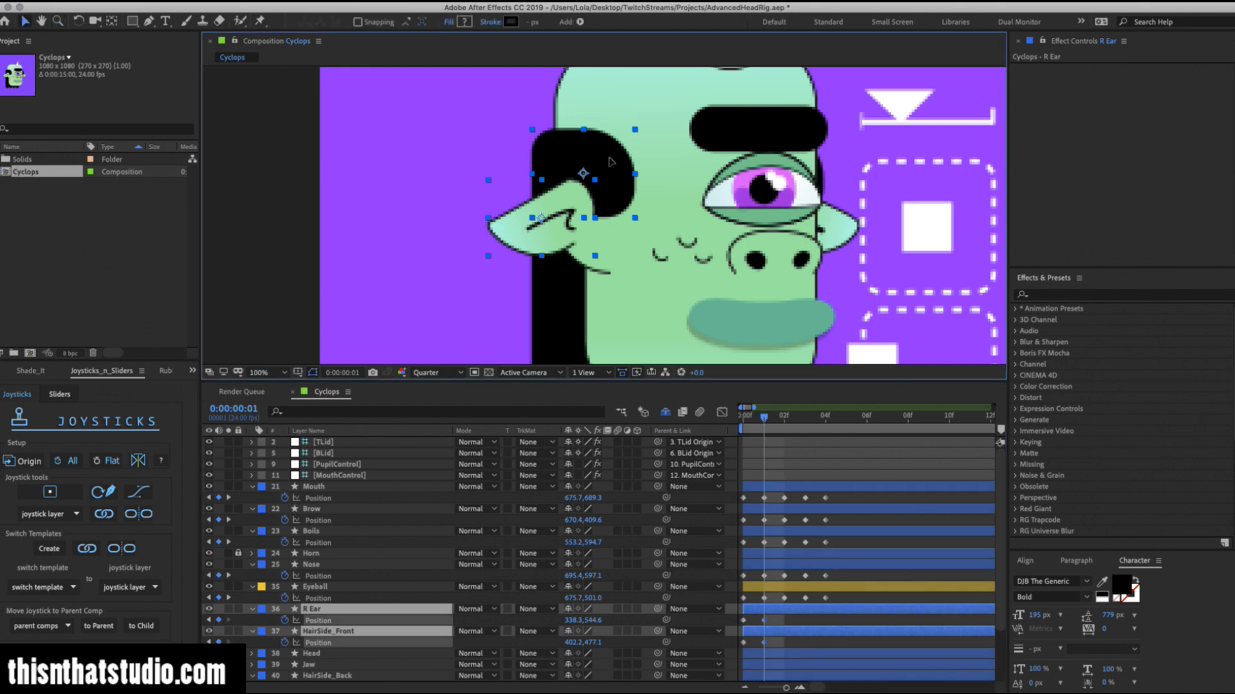
left_click_drag(612, 162, 617, 162)
key("Right")
key("Right")
key("Right")
key("Right")
key("Right")
key("Right")
key("Right")
key("Right")
key("Right")
key("Right")
key("Right")
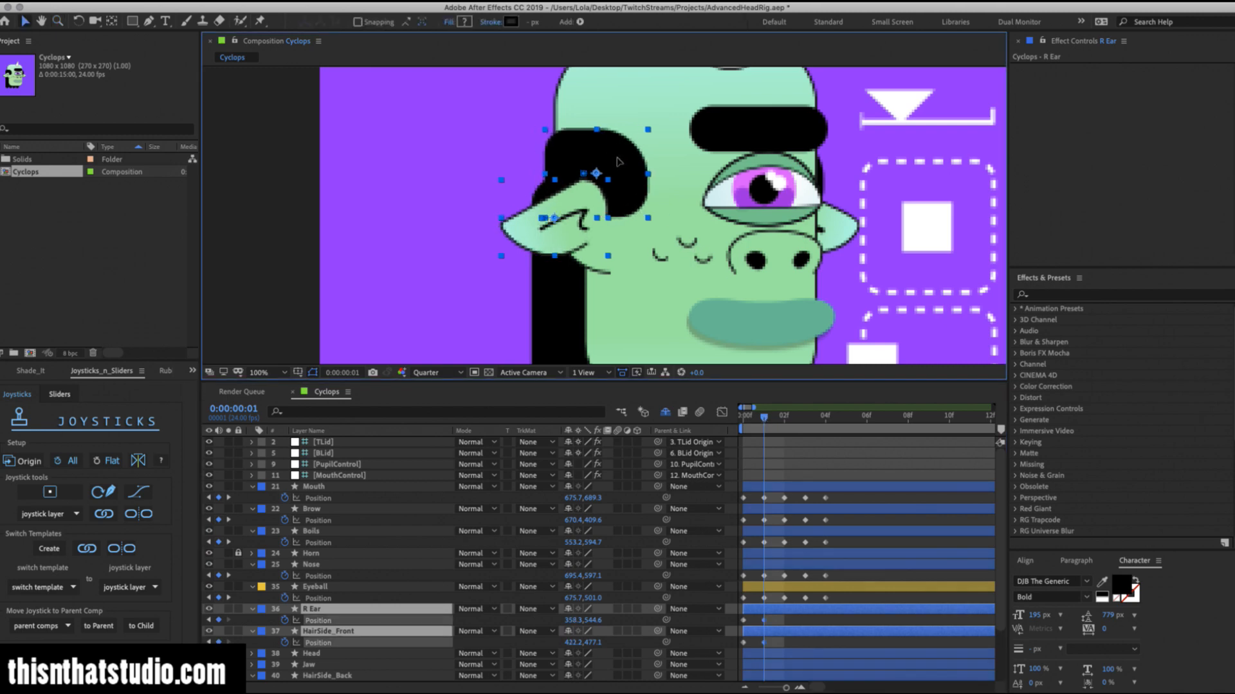
key("Right")
key("Right")
key("Right")
key("Right")
key("Right")
key("Right")
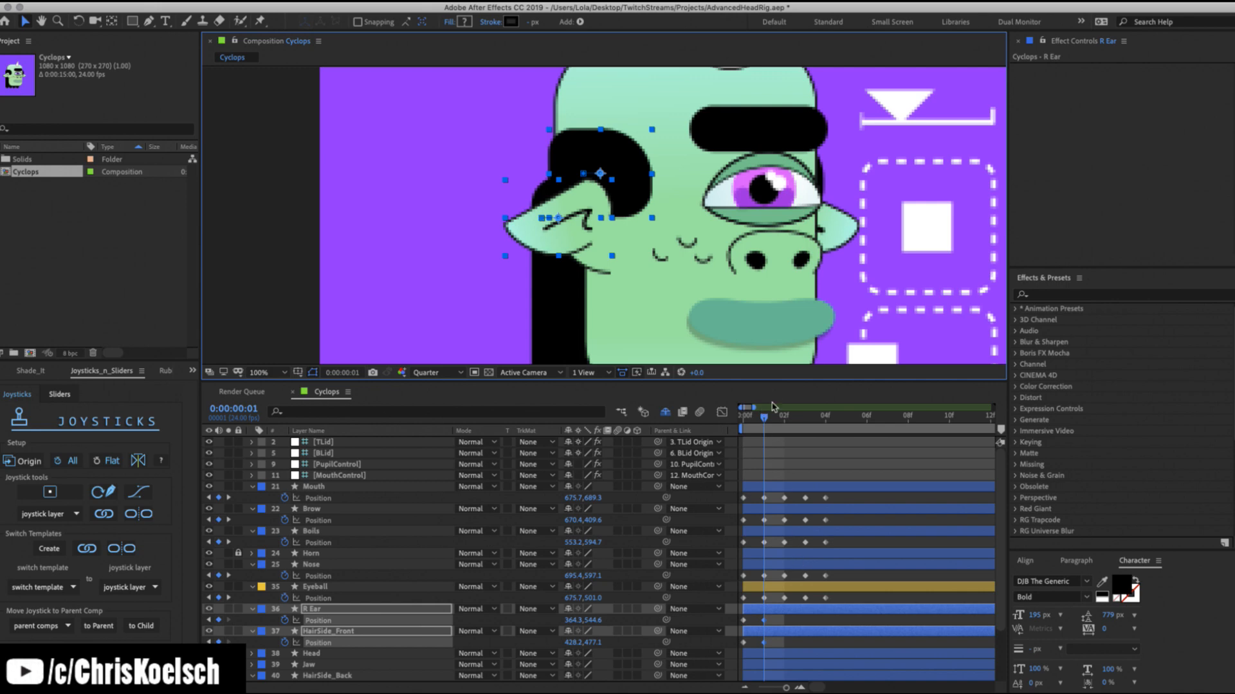
At frame 2, shift R Ear left to 328.3, 544.6 and HairSide_Front left to 392.2, 477.1.
left_click(780, 417)
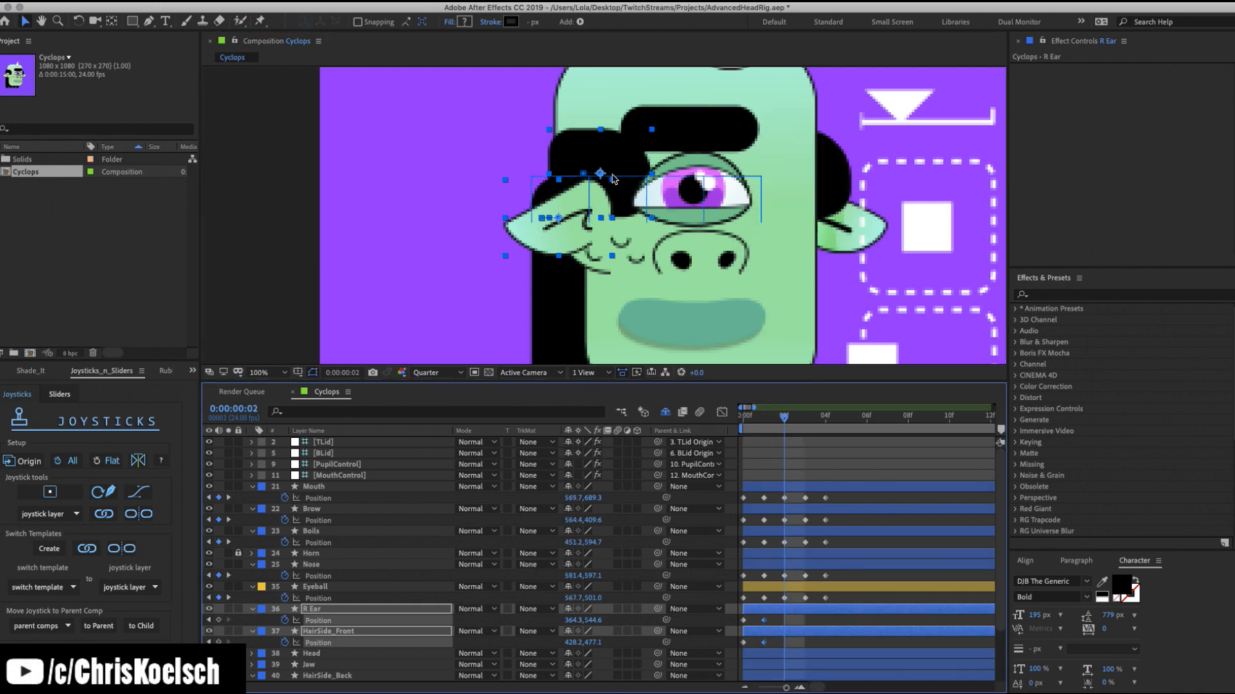
key("Left")
key("Left")
key("Left")
key("Left")
key("Left")
key("Left")
key("Left")
key("Left")
key("Left")
key("Left")
key("Left")
key("Left")
key("Left")
key("Left")
key("Left")
key("Left")
key("Left")
key("Left")
key("Left")
key("Left")
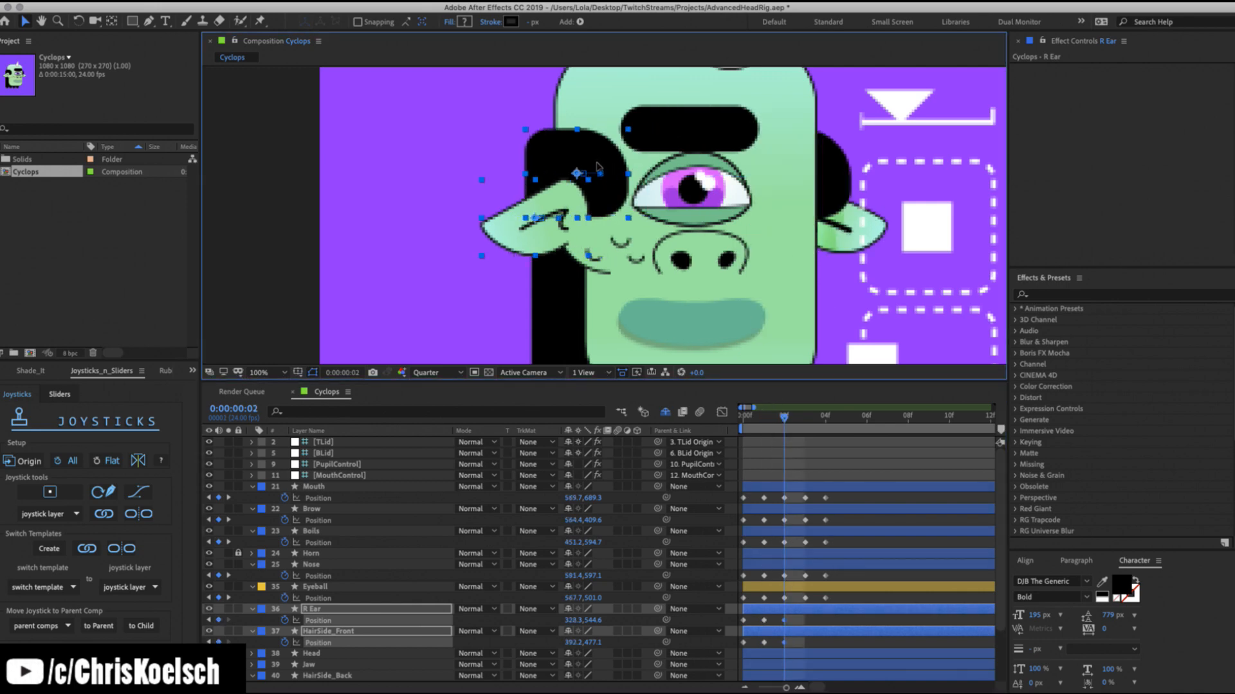
At frame 2, nudge R Ear further left to 315.3, 544.6 and HairSide_Front to 379.2, 477.1.
key("Left")
key("Left")
key("Left")
key("Left")
key("Left")
key("Left")
key("Left")
key("Left")
key("Left")
key("Left")
key("Left")
key("Left")
key("Left")
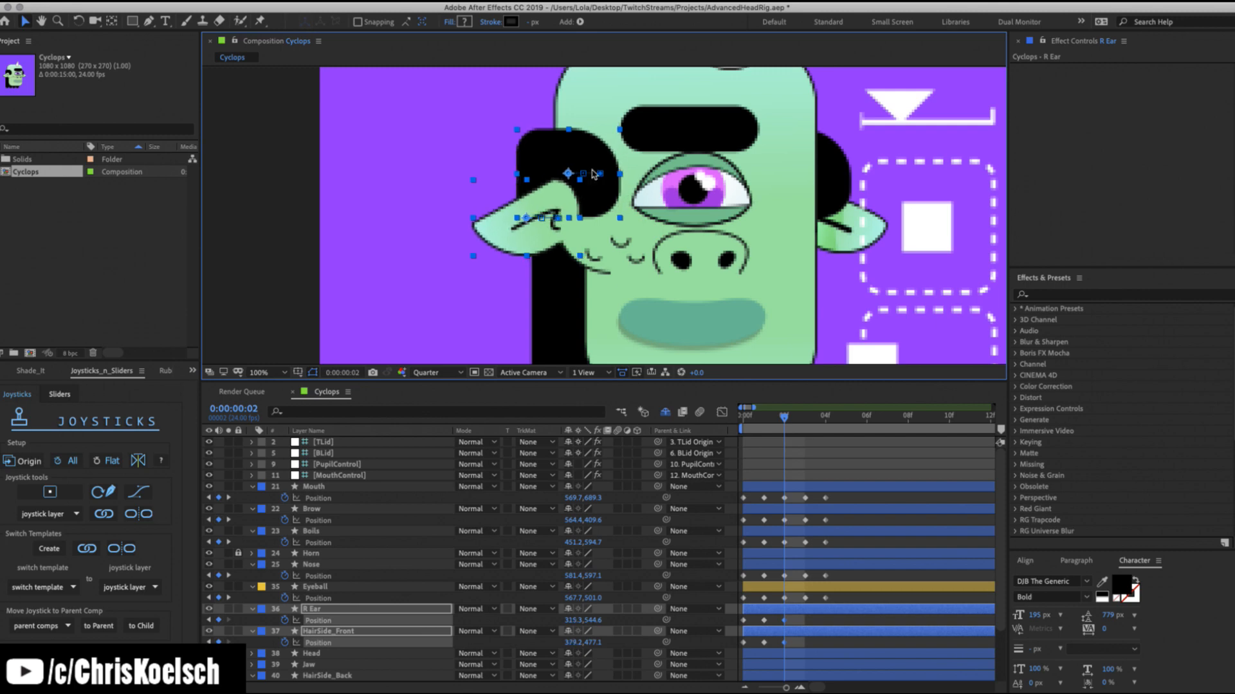
At frame 3, move R Ear to 338.3, 527.6, HairSide_Front to 402.2, 460.1, HairSide_Back to 716.5, 455.1 and L Ear to 769.1, 522.6.
left_click(803, 417)
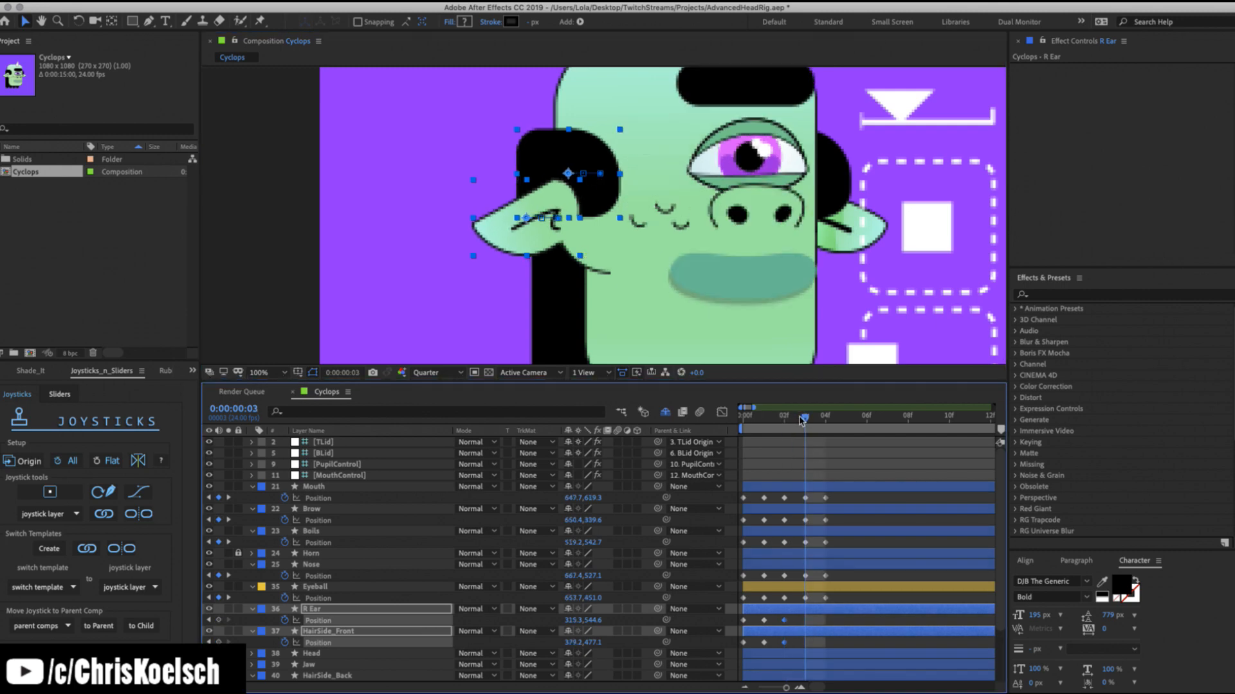
left_click_drag(583, 150, 587, 140)
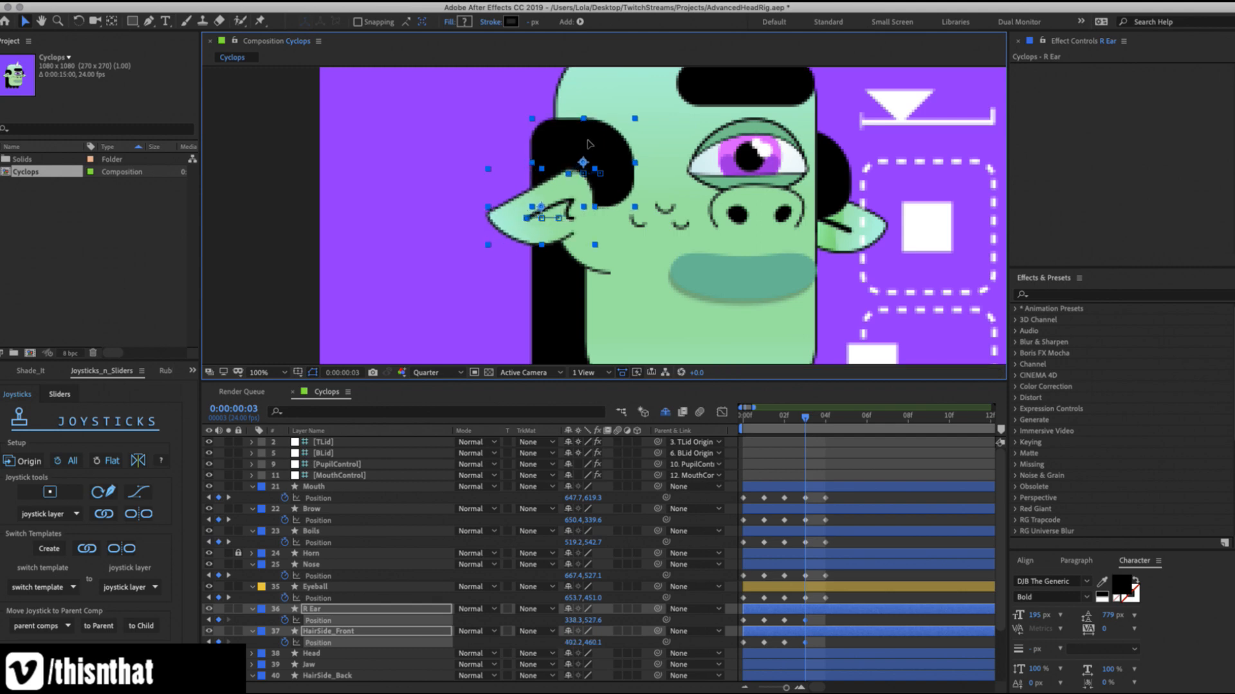
scroll(834, 651, "down", 3)
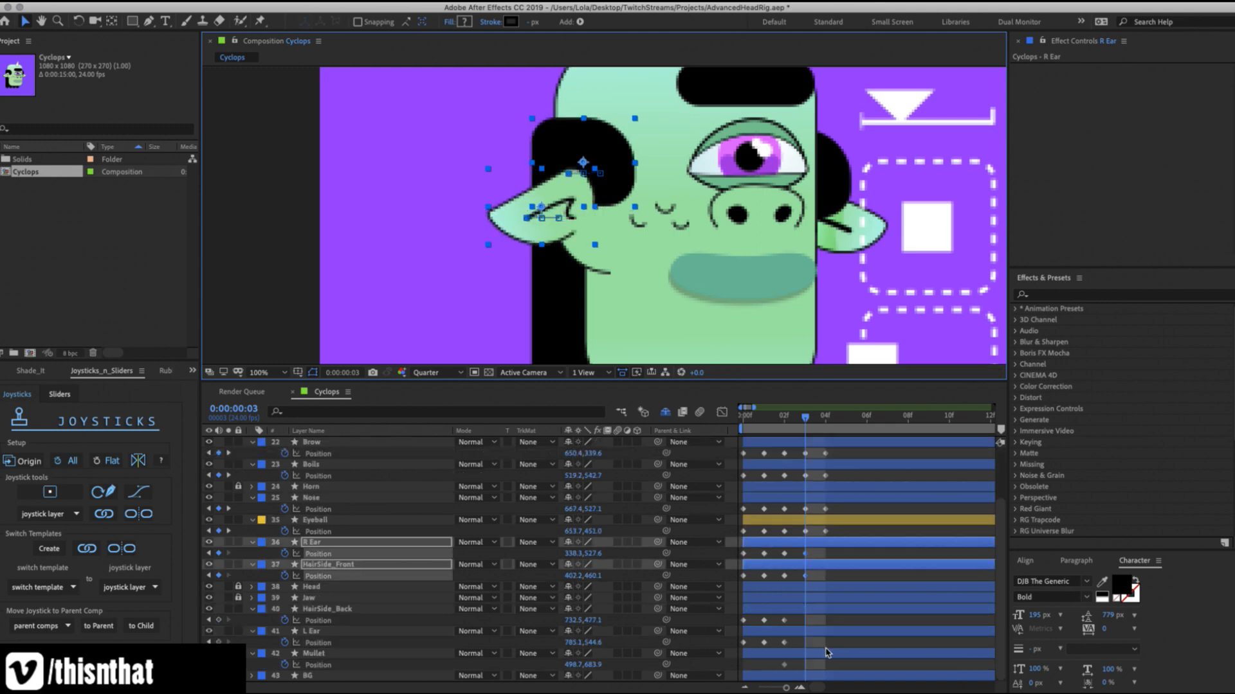
left_click(811, 608)
left_click(808, 631, "shift")
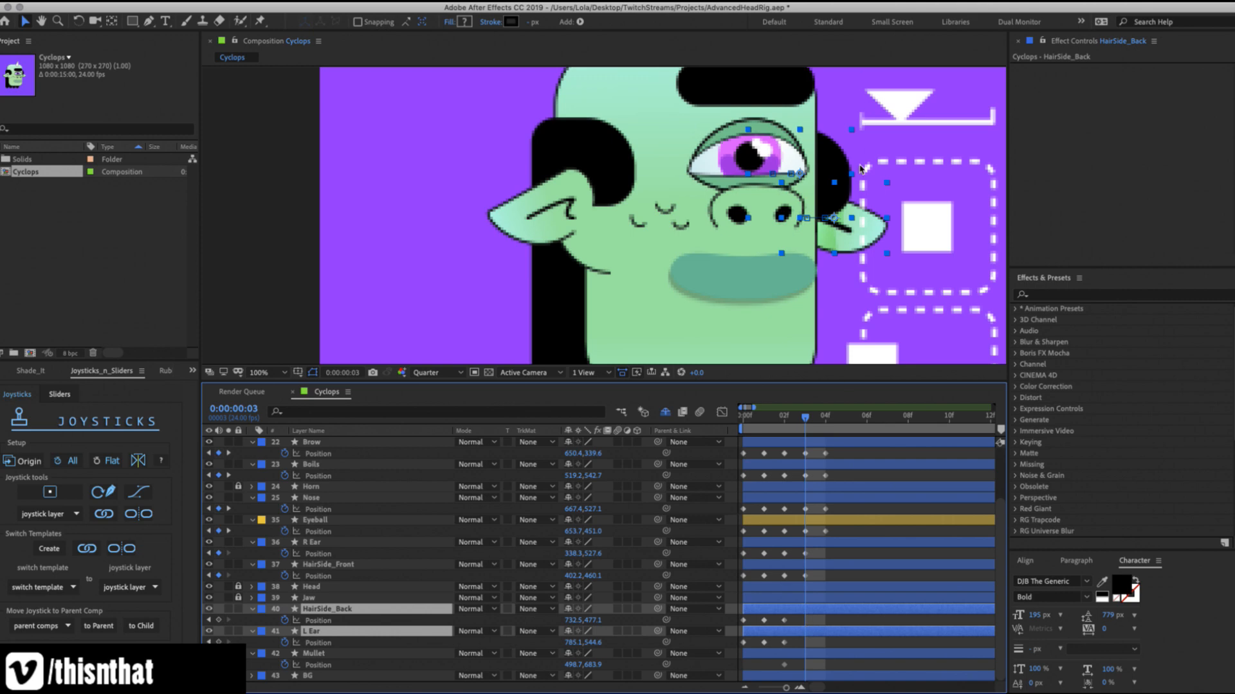
left_click_drag(832, 174, 822, 156)
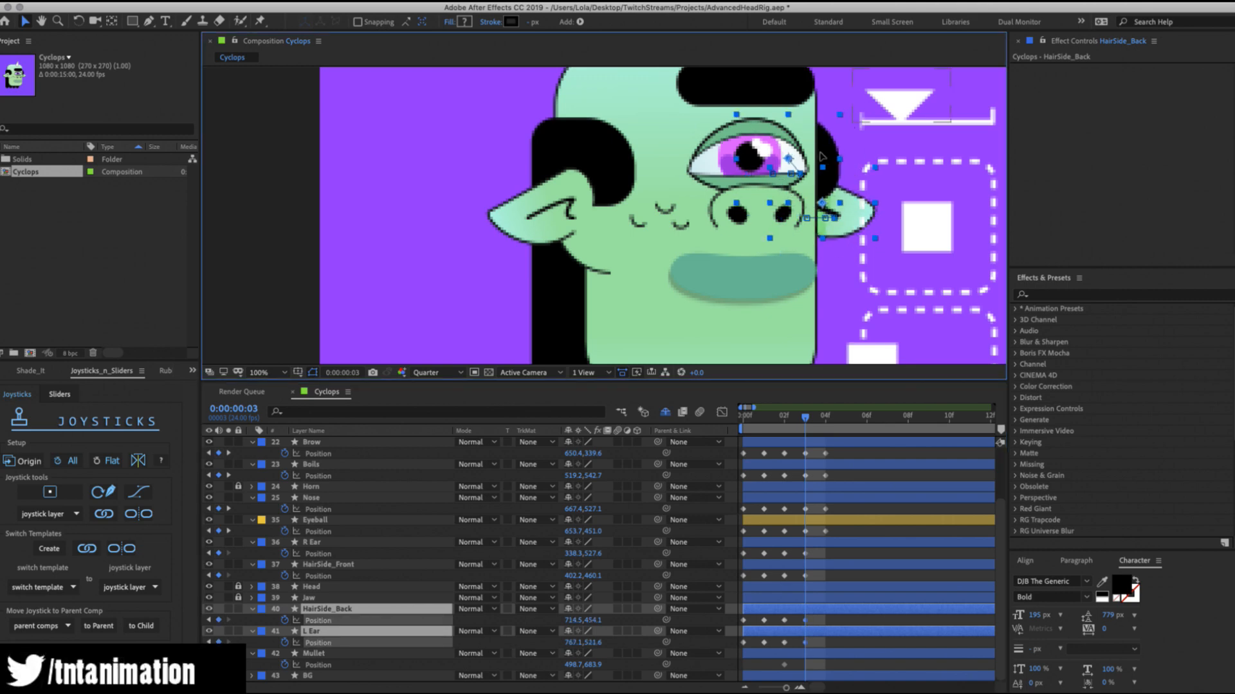
key("Right")
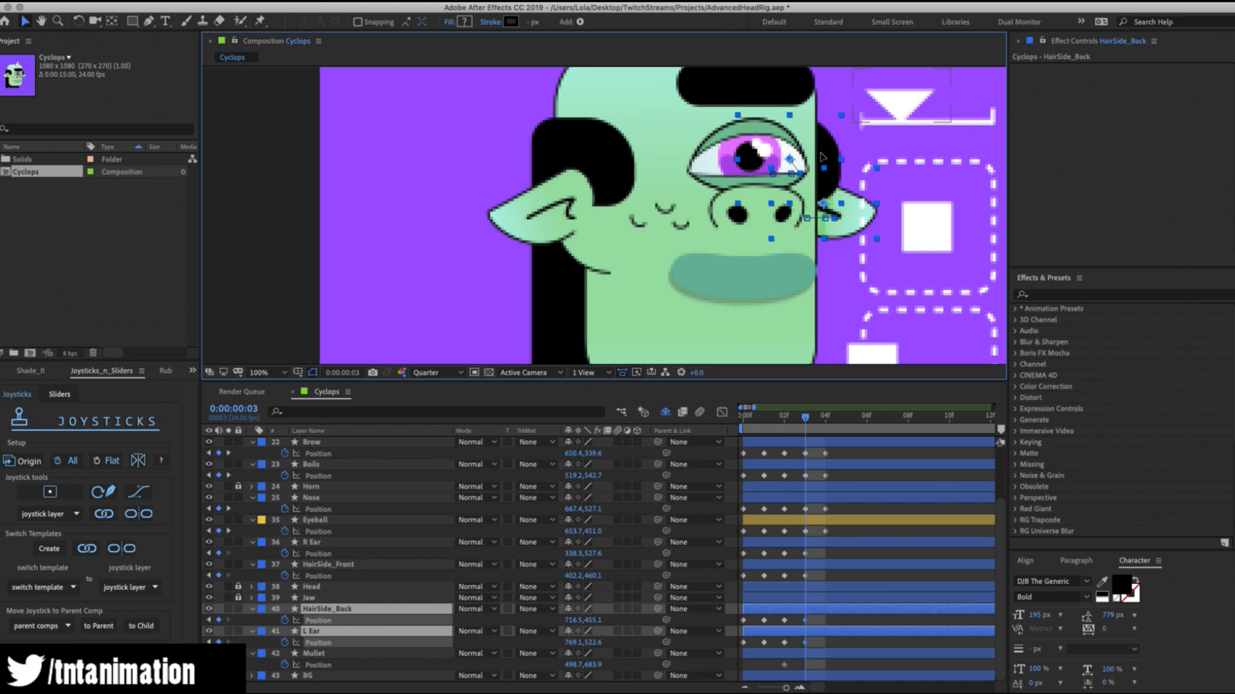
At frame 4, lower R Ear to 338.3, 564.6, HairSide_Front to 402.2, 497.1, HairSide_Back to 716.5, 492.1 and L Ear to 769.1, 559.6.
left_click(826, 418)
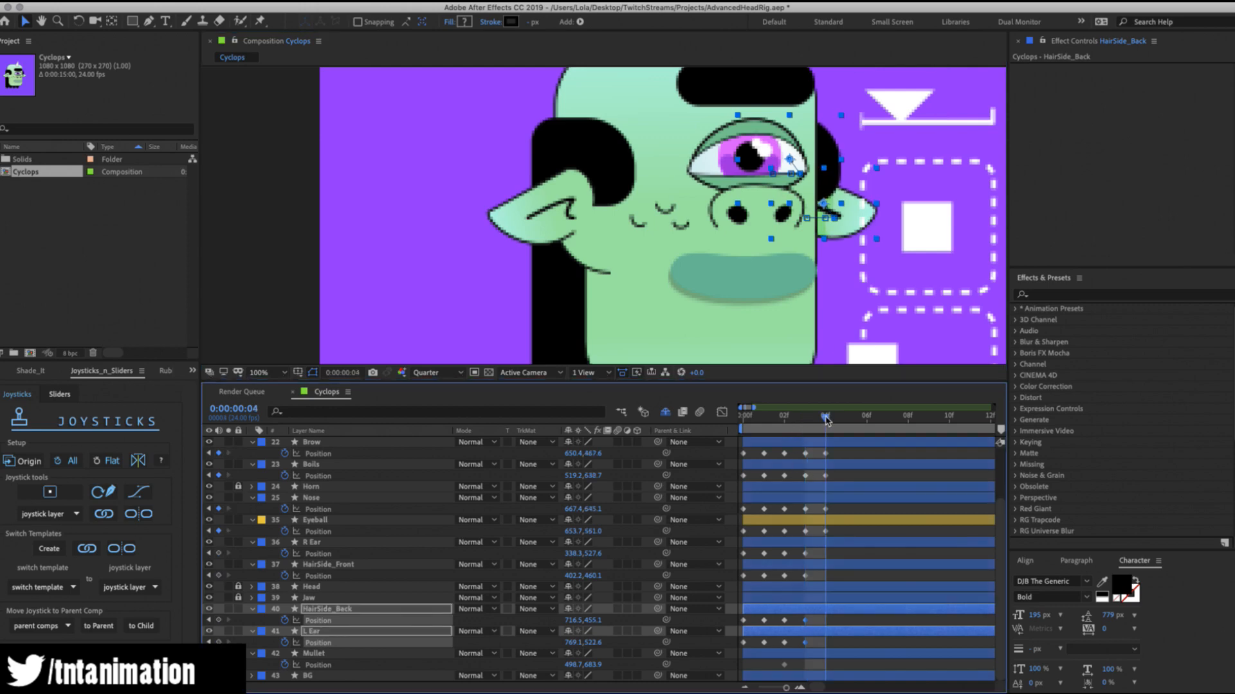
left_click(821, 544, "shift")
left_click(820, 565, "shift")
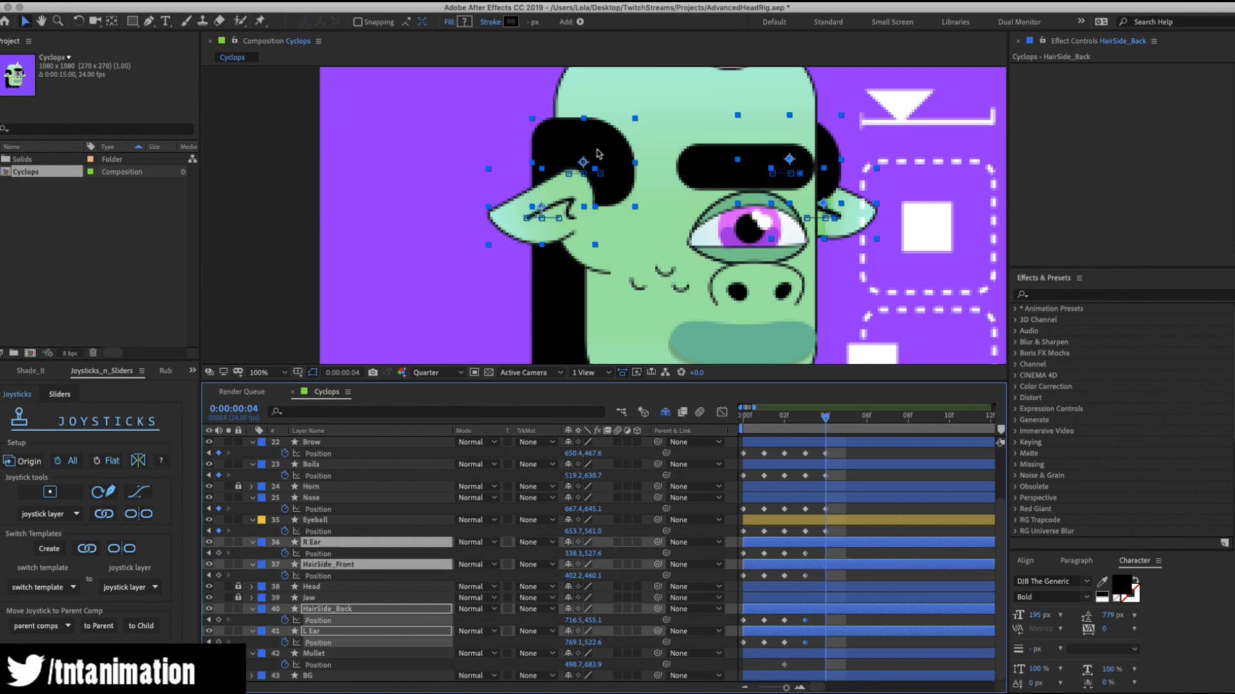
left_click_drag(595, 146, 597, 170)
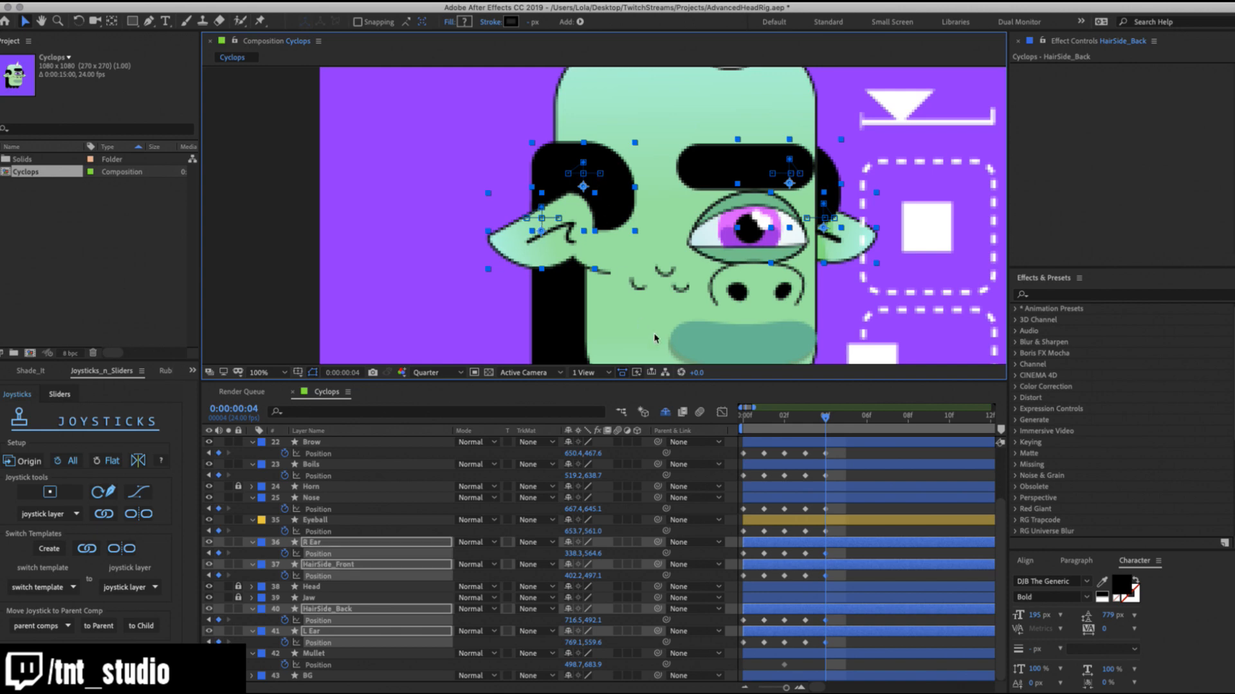
Return to frame 0 and add a Position keyframe to the Mullet layer.
key("z")
left_click(587, 307, "alt")
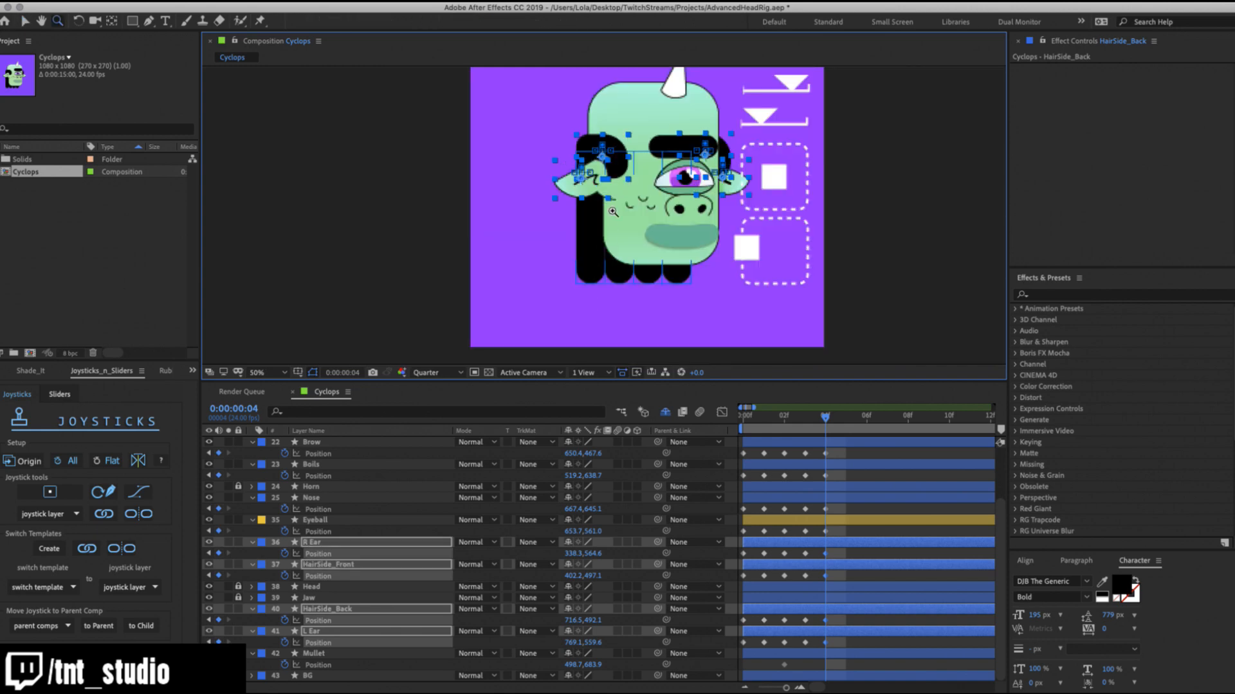
left_click_drag(819, 418, 741, 419)
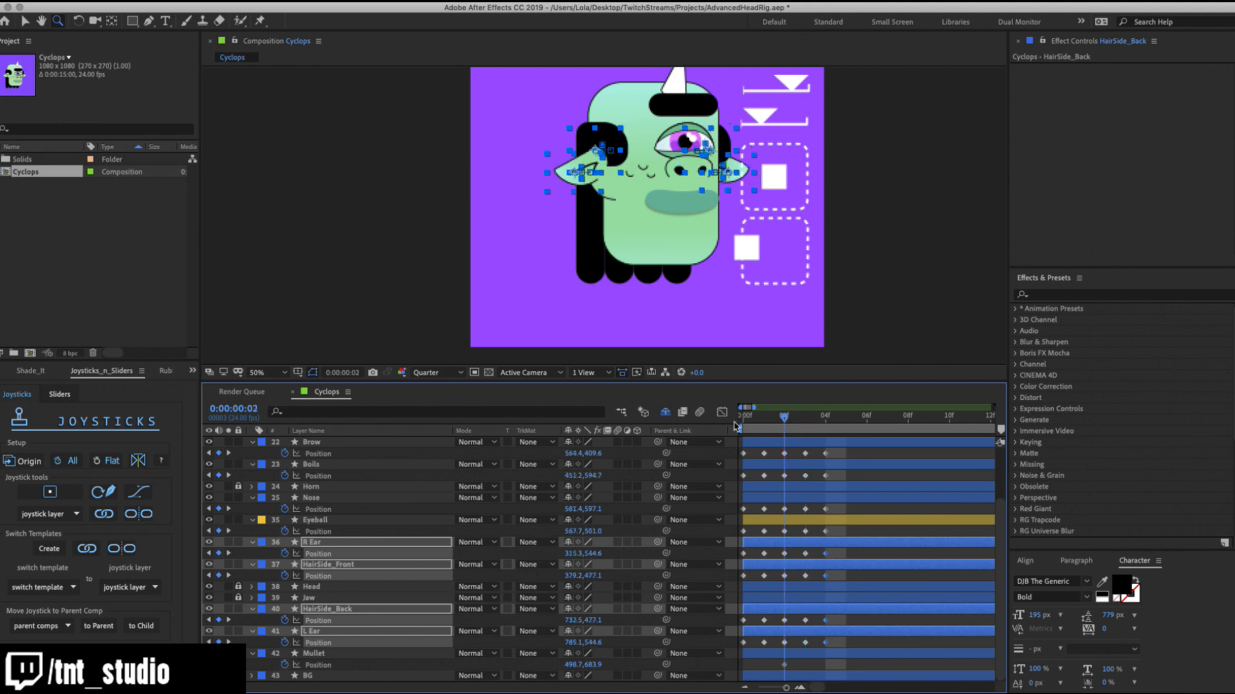
left_click(760, 656)
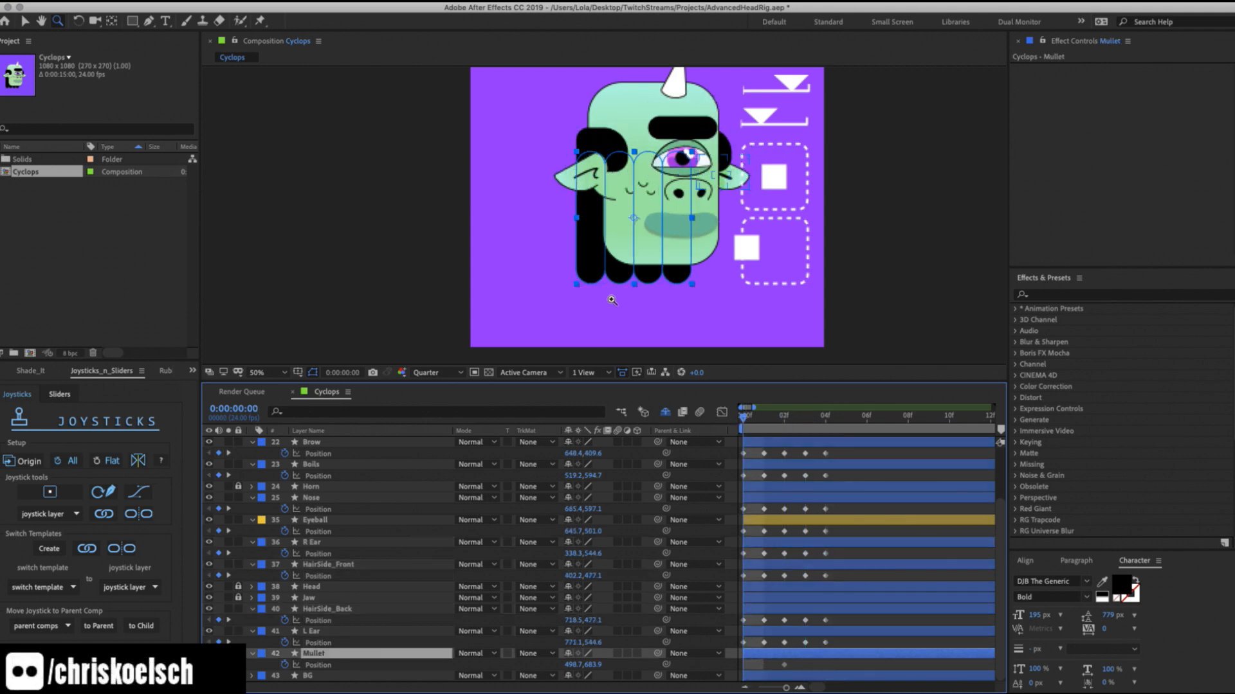
left_click(318, 665)
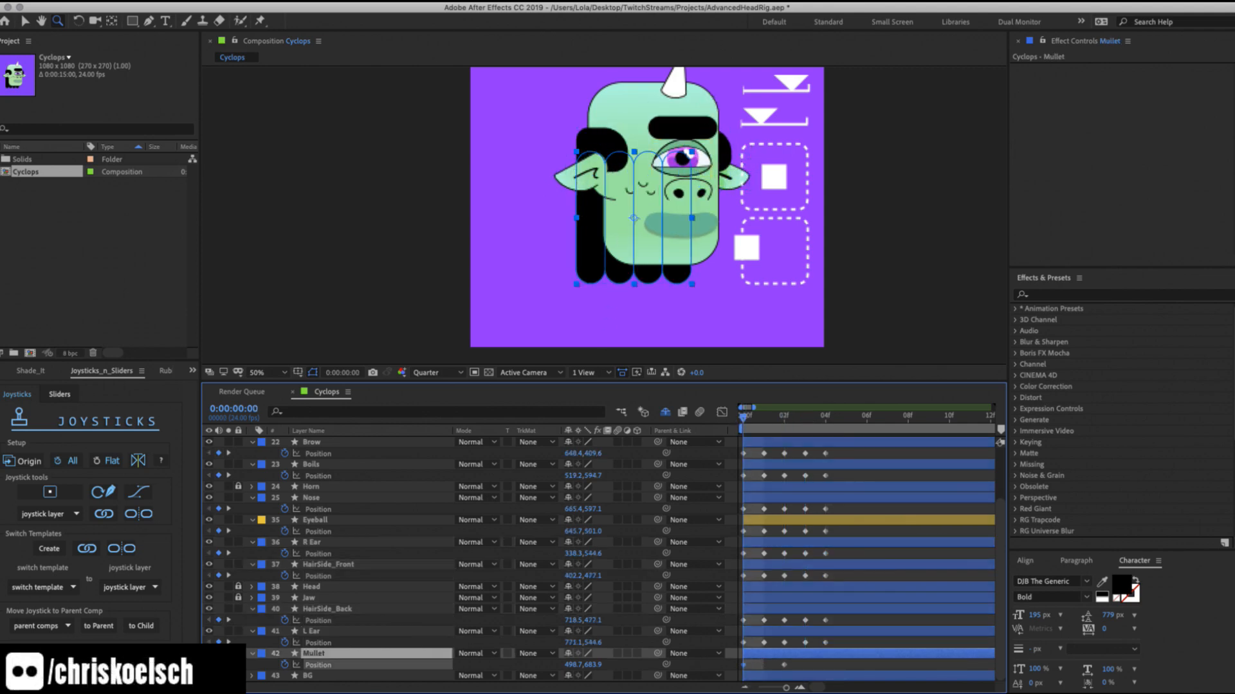
Shift Mullet right to 526.7, 683.9 at frame 1 and left of its frame 0 position at frame 2.
key("Page_Down")
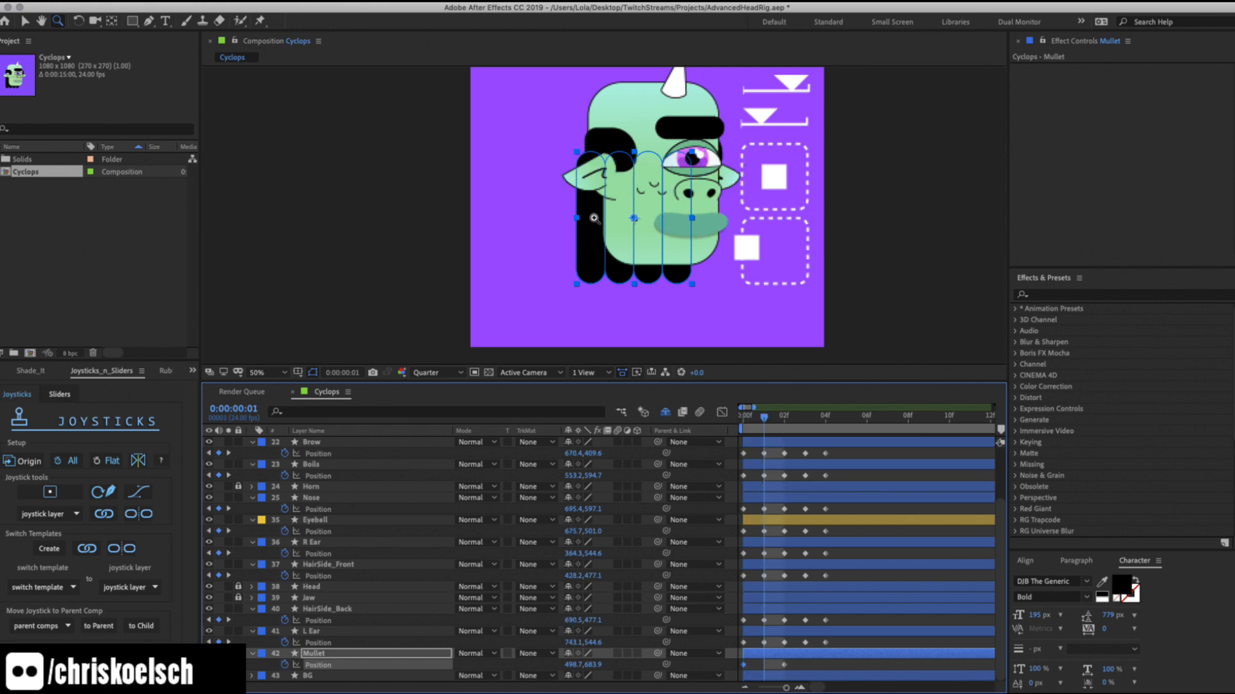
scroll(598, 217, "up", 5)
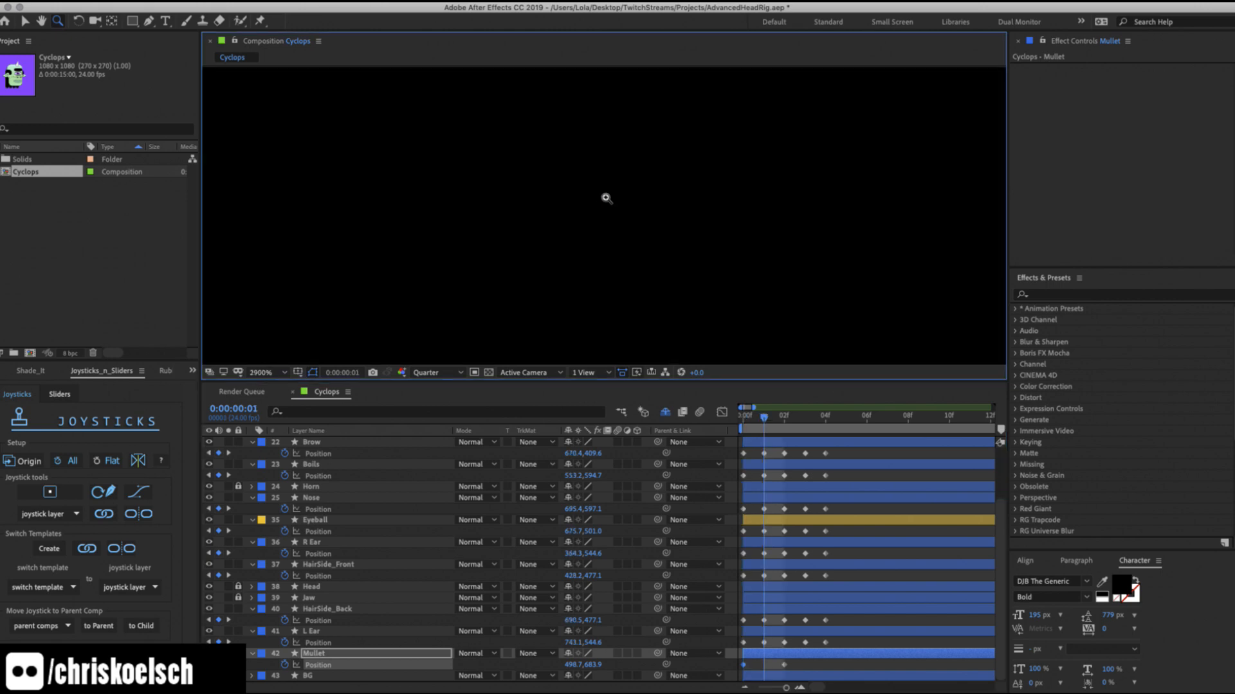
scroll(659, 171, "down", 3)
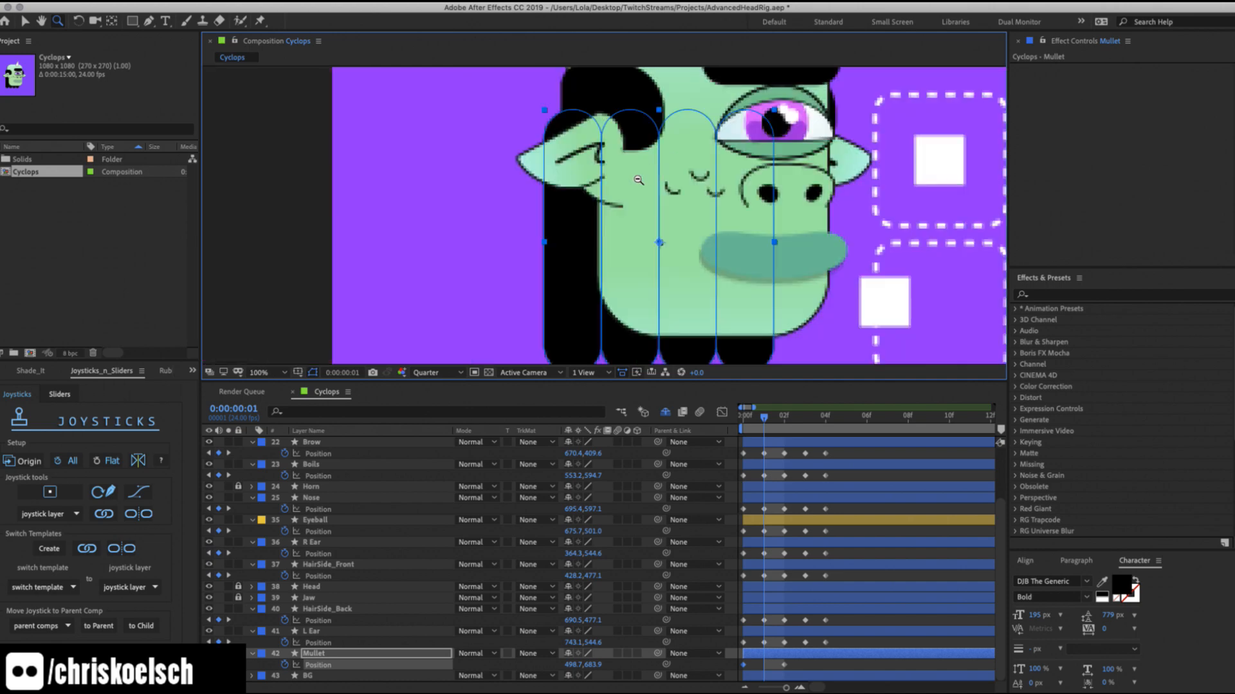
key("v")
left_click_drag(581, 222, 599, 221)
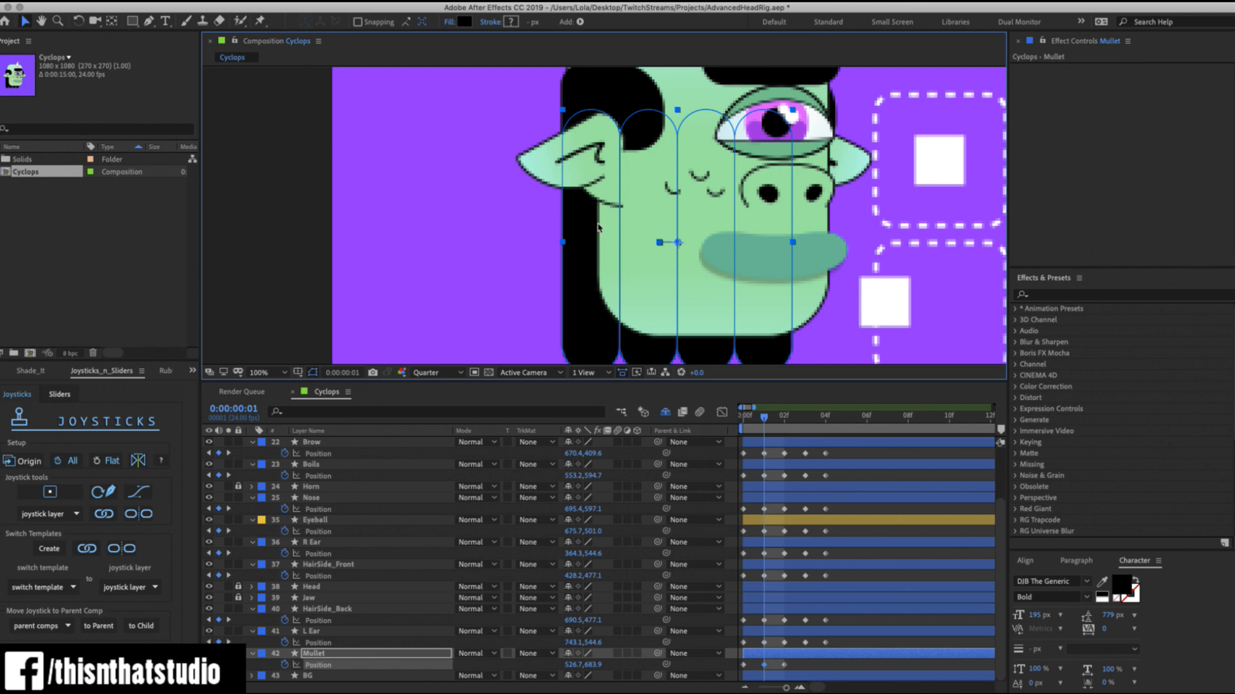
key("Page_Down")
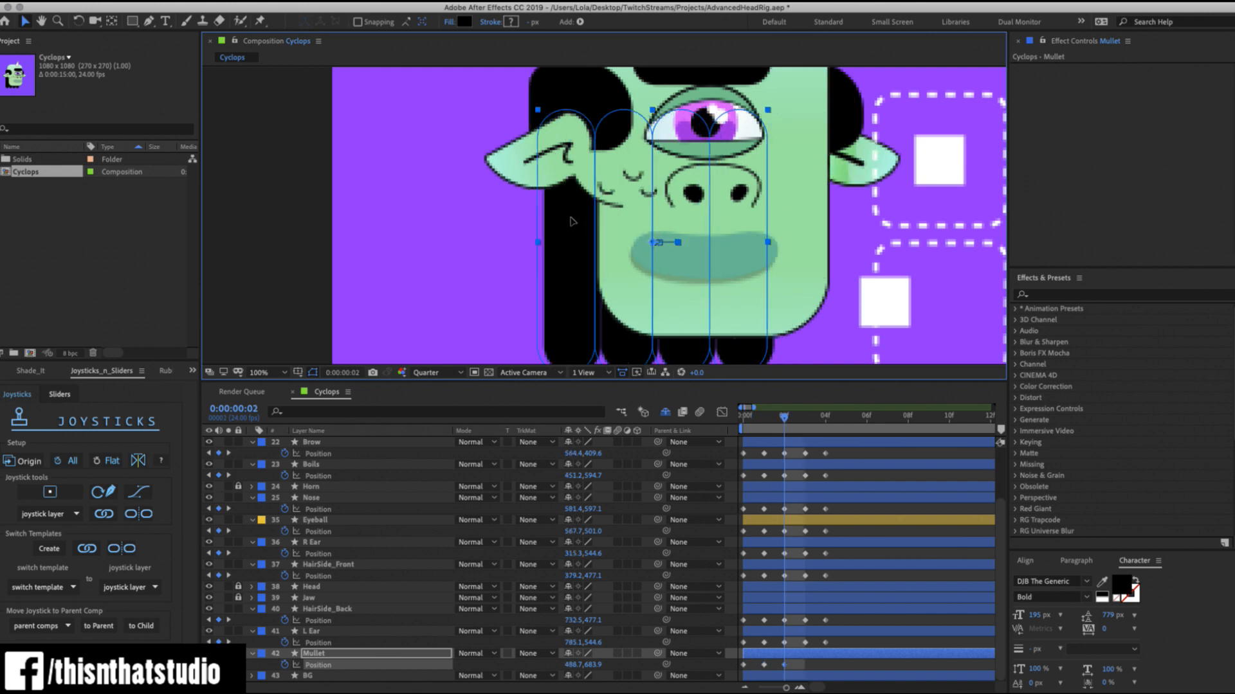
left_click_drag(570, 221, 581, 229)
Raise Mullet to 498.7, 655.9 at frame 3 and lower it to 500.7, 701.9 at frame 4.
key("Page_Down")
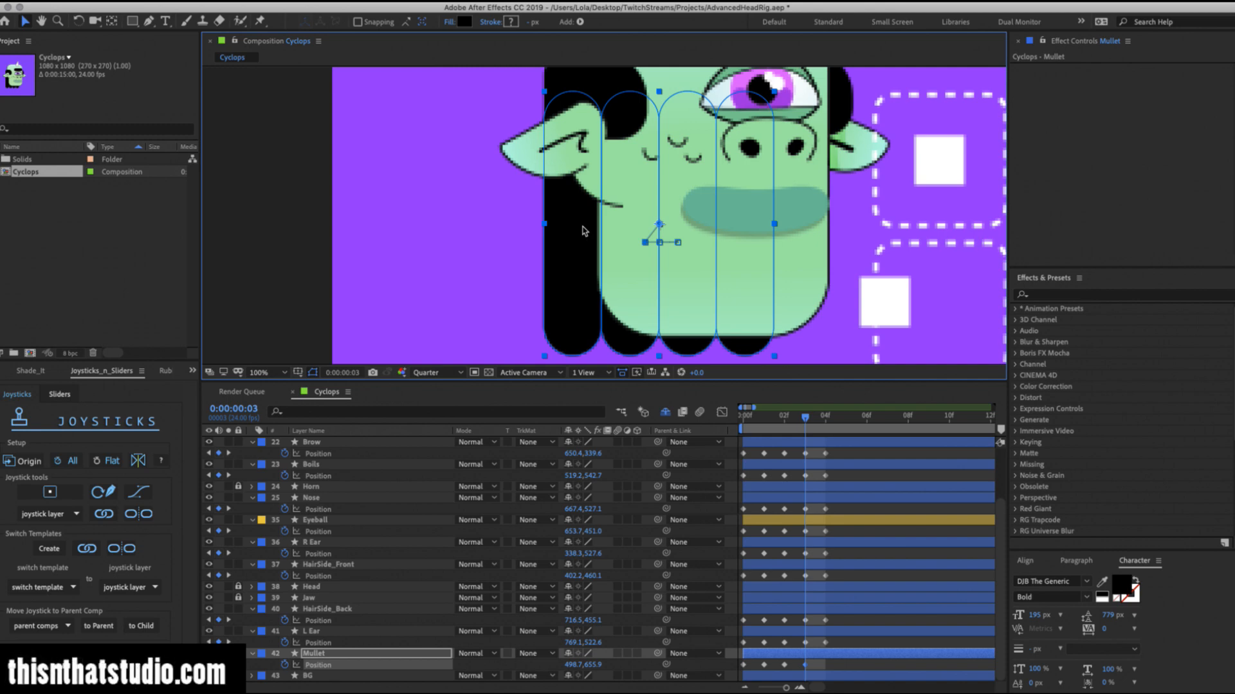
left_click_drag(581, 221, 587, 246)
key("Page_Down")
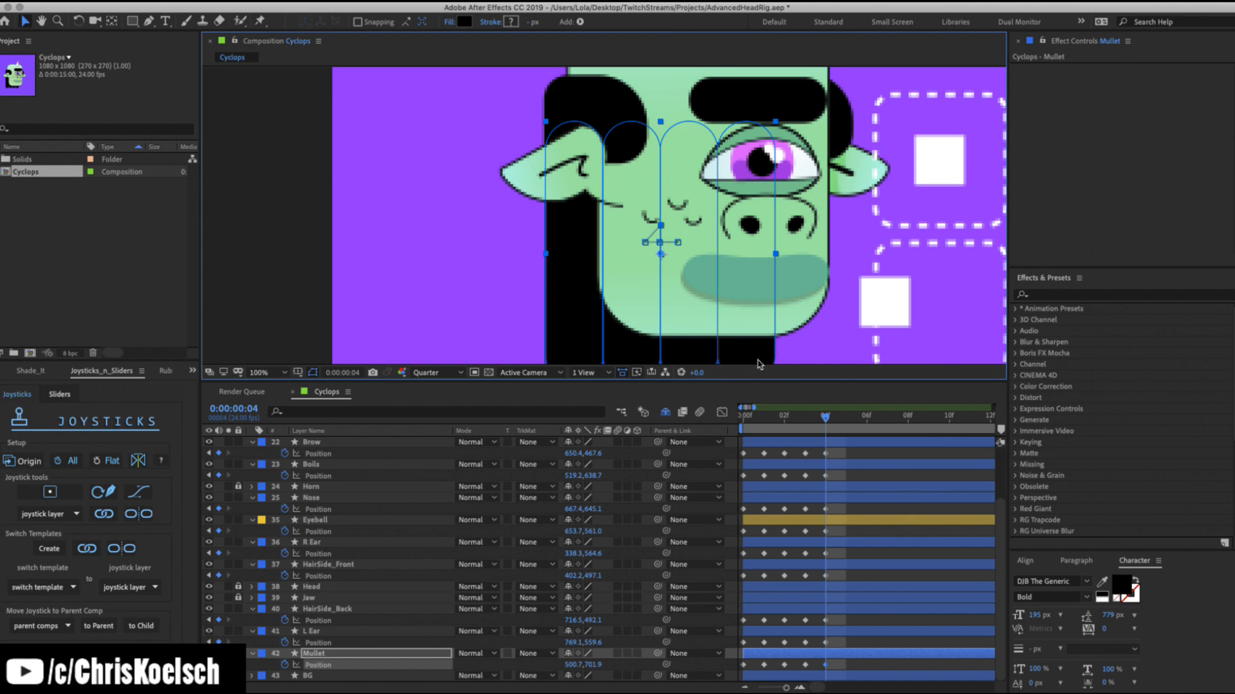
Return to frame 0 and save the project.
left_click_drag(791, 417, 744, 412)
key("ctrl+s")
scroll(314, 531, "up", 2)
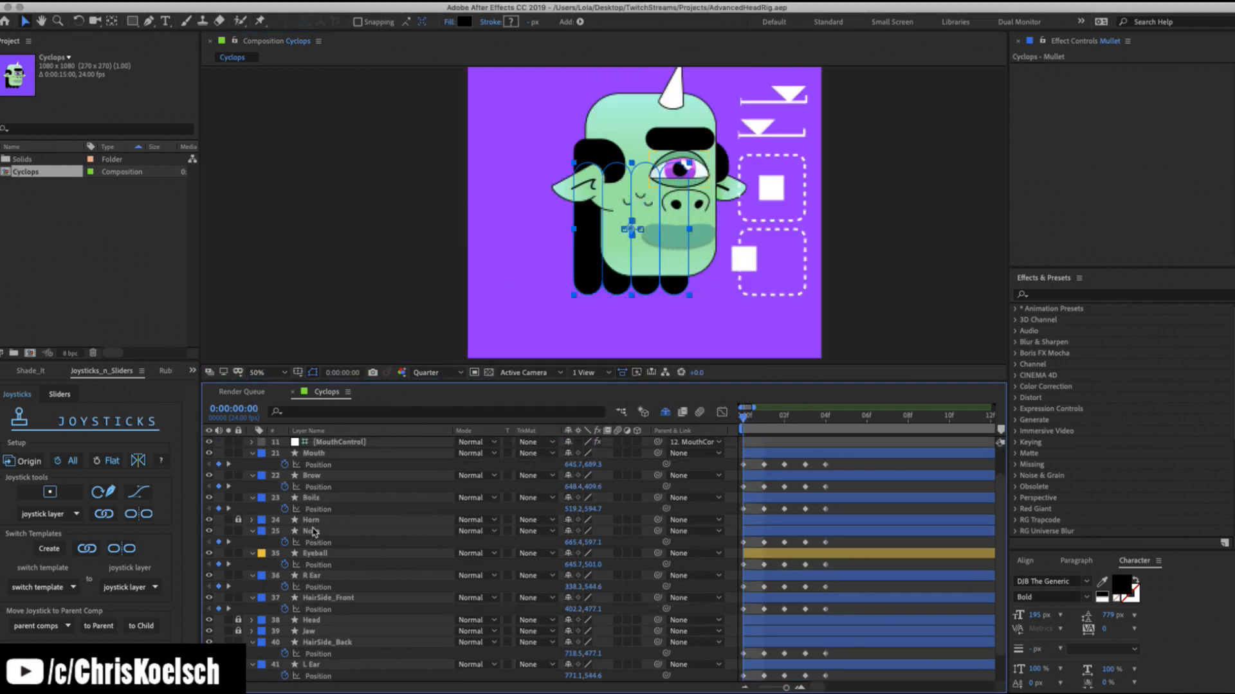
Unlock the Horn layer and move its anchor point down to the base of the horn.
left_click(238, 531)
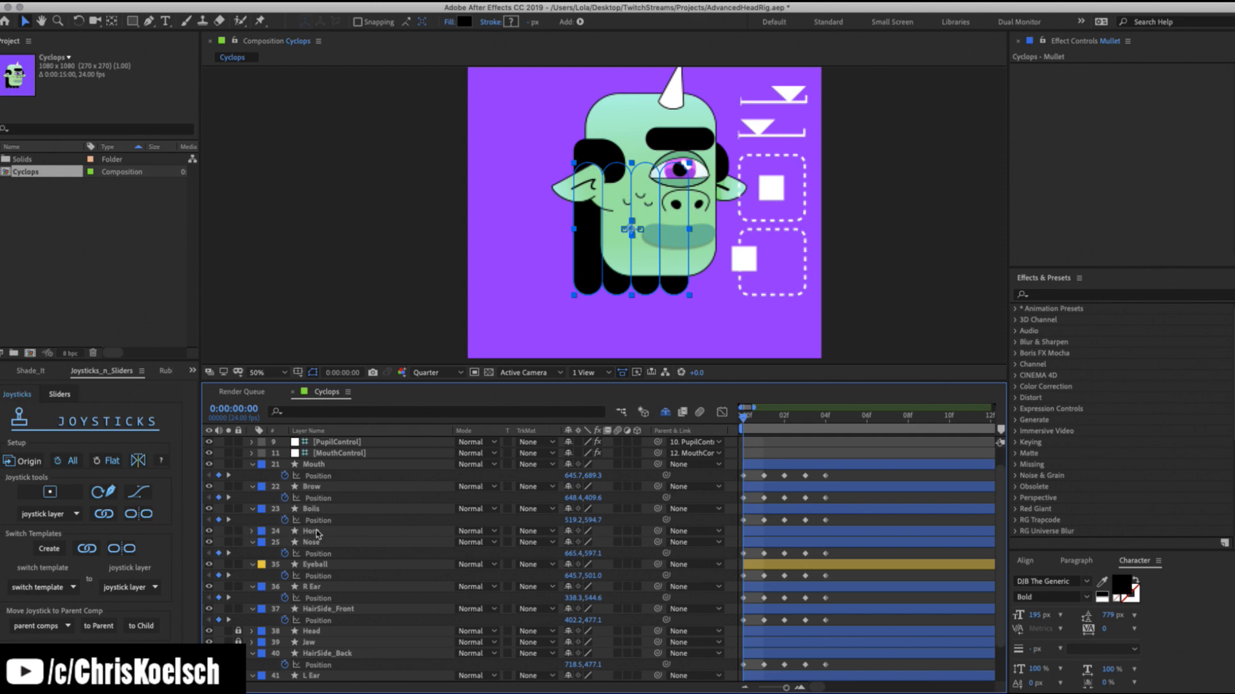
left_click(671, 90)
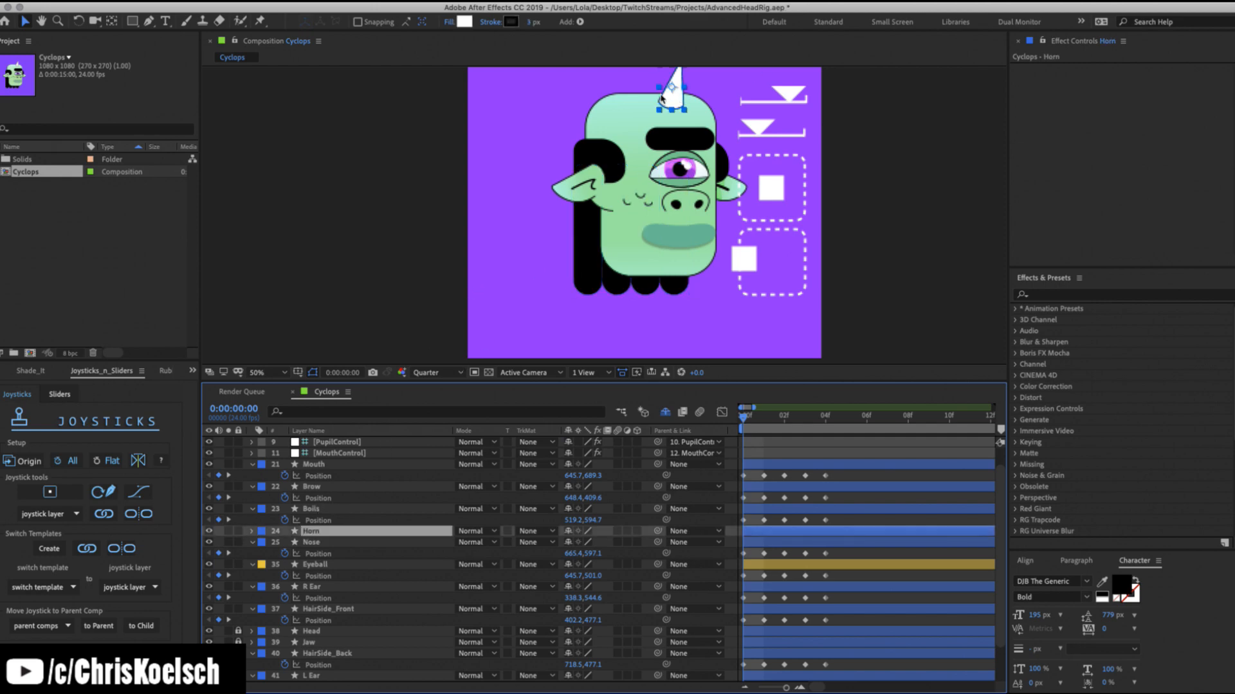
key("y")
left_click(670, 97)
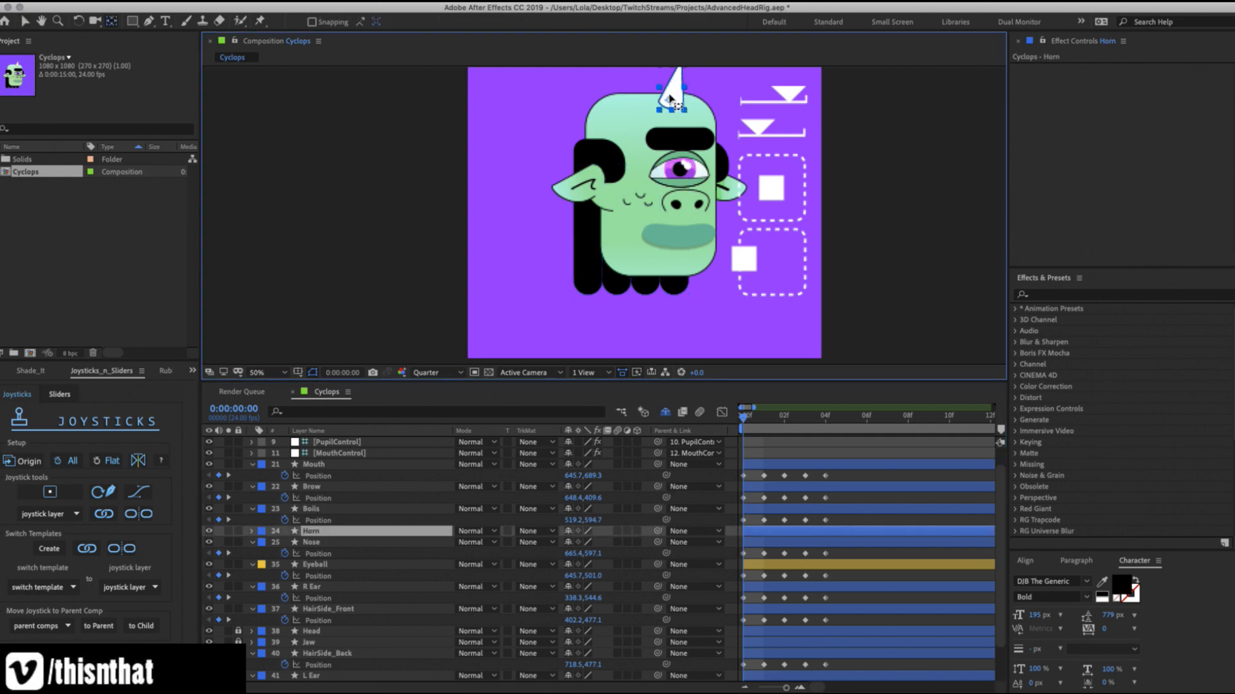
left_click_drag(665, 96, 662, 98)
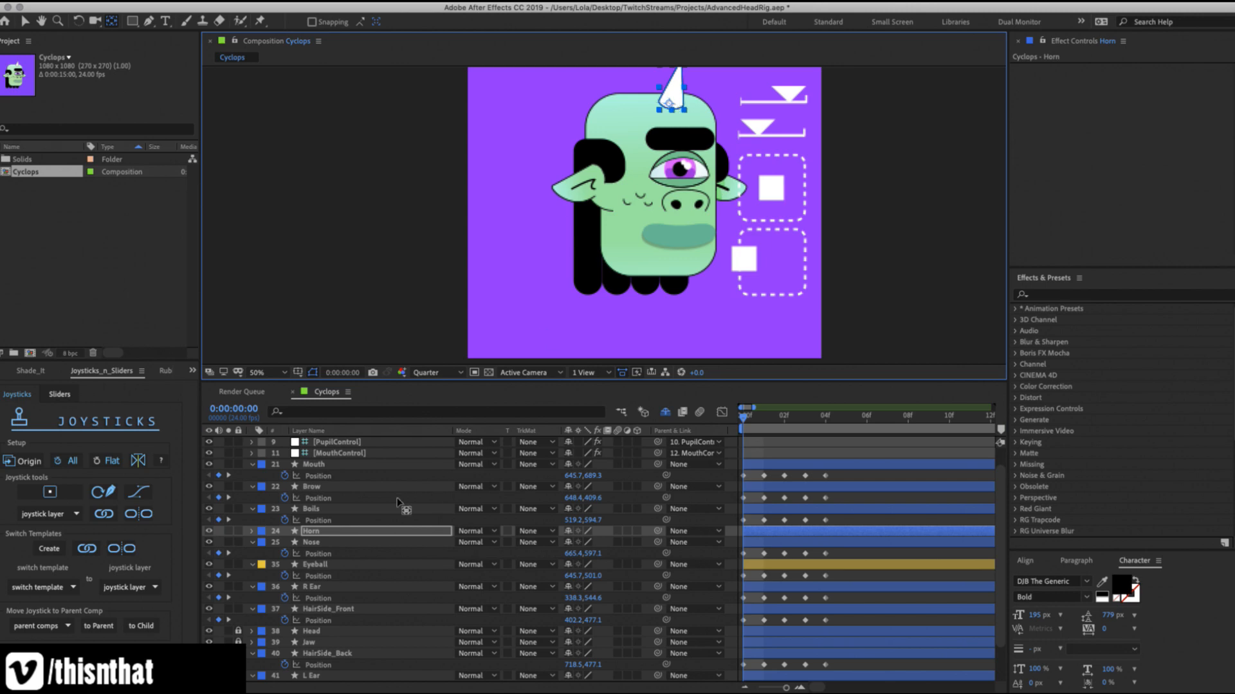
Add Position and Rotation keyframes to Horn at frame 0 and remove its Anchor Point keyframing.
key("p")
left_click(287, 543)
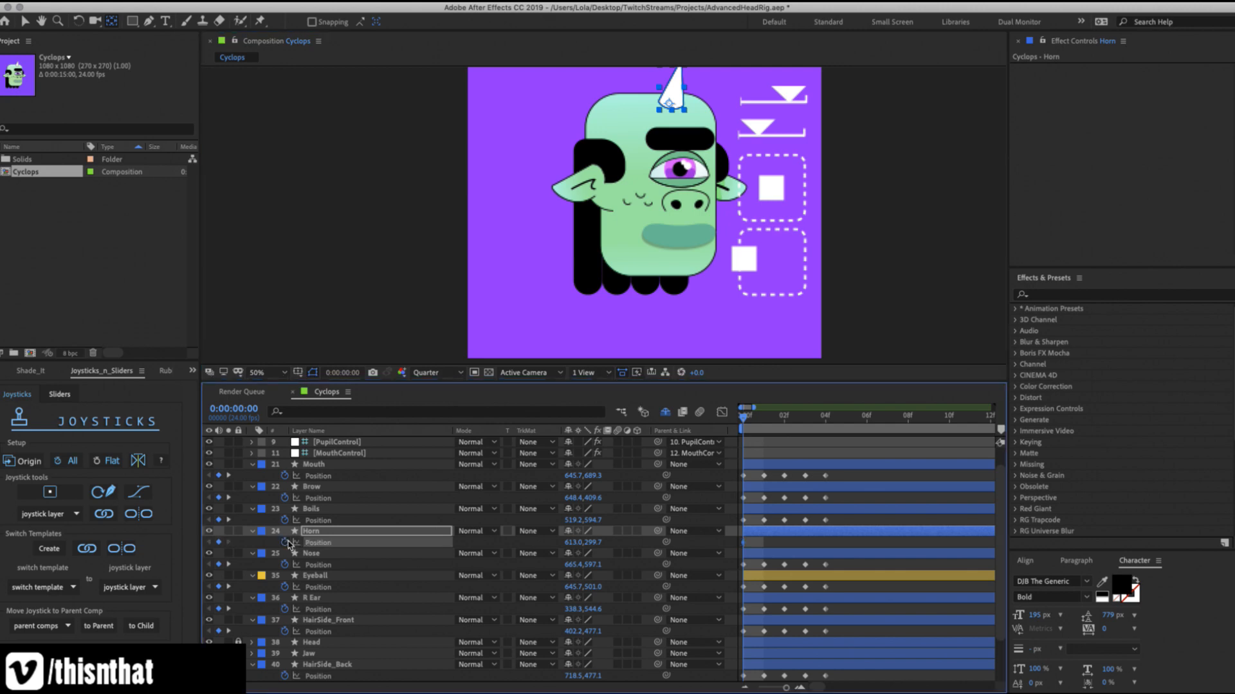
key("r")
key("u")
left_click(764, 417)
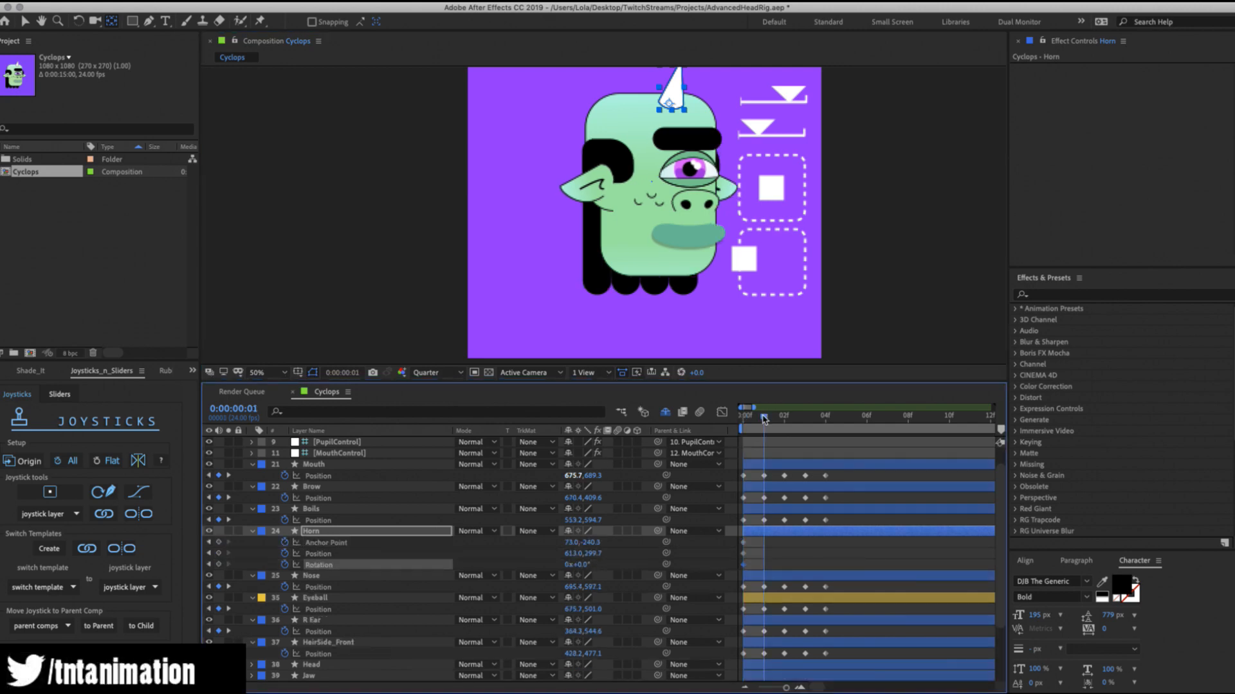
left_click(284, 543)
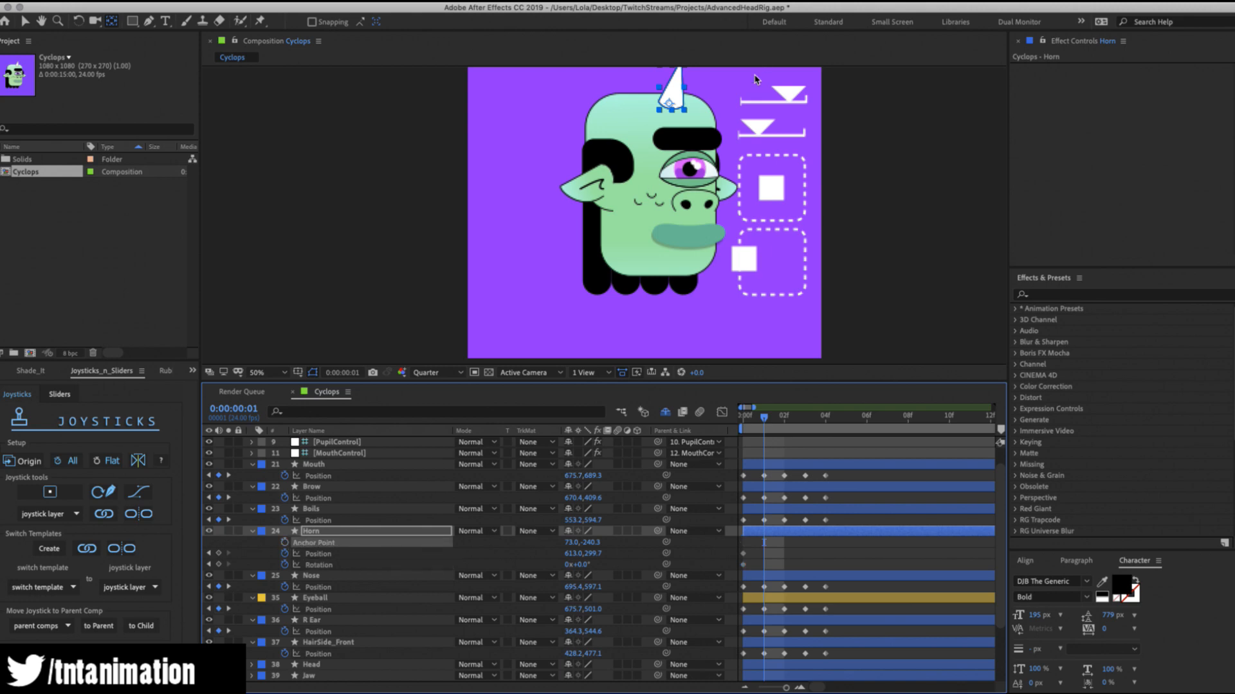
At frame 1, shift Horn right to 668.0, 299.7 and rotate it to 5.2°.
key("z")
left_click(692, 94)
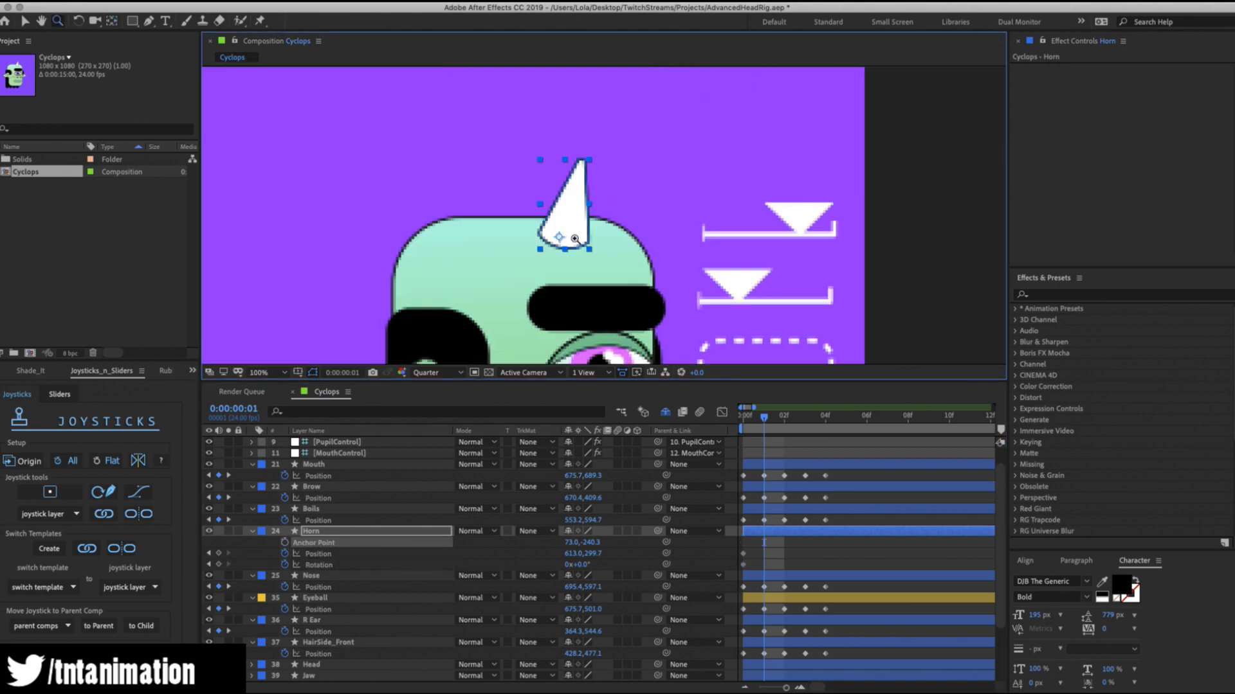
key("v")
left_click_drag(592, 217, 618, 217)
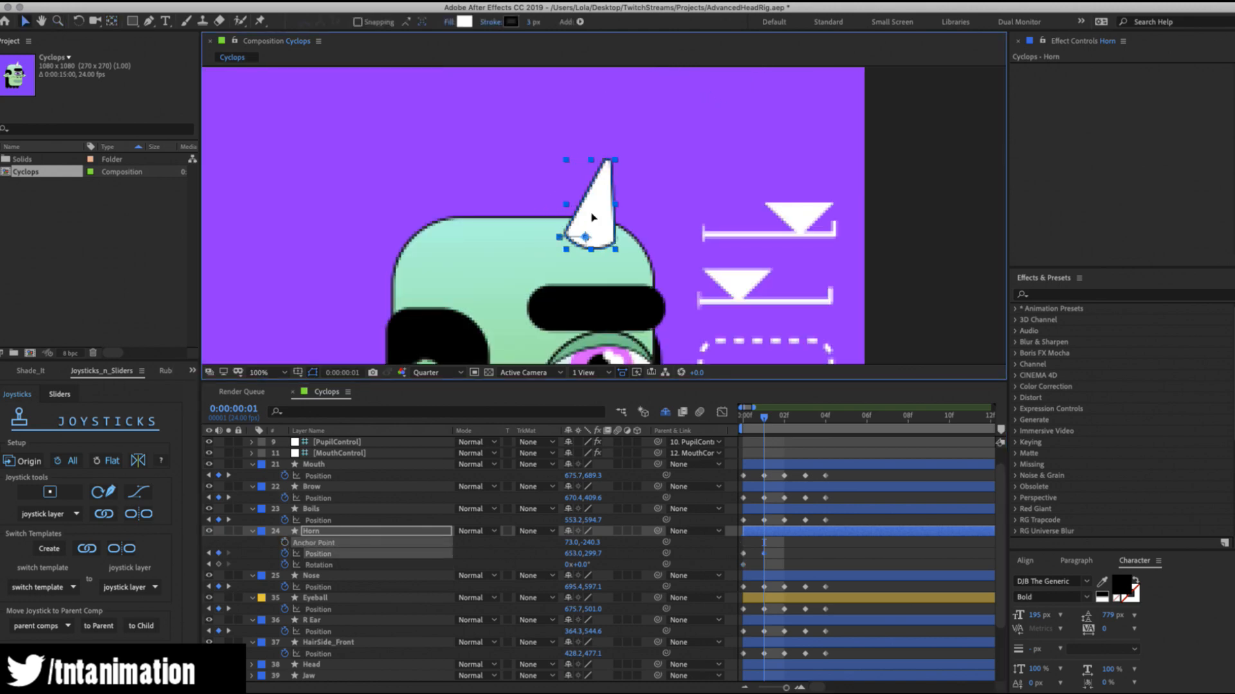
key("w")
left_click_drag(609, 171, 620, 180)
key("v")
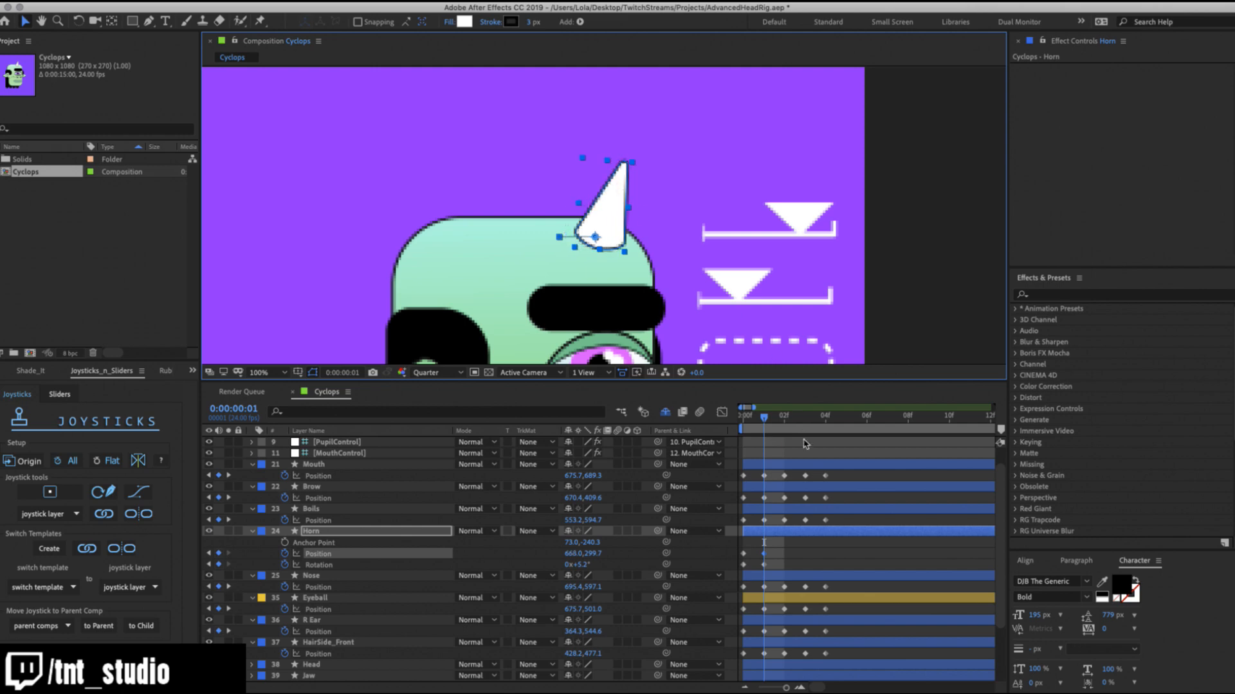
At frame 2, shift Horn left to 538.0, 299.7 and rotate it to -15.1°.
left_click(785, 418)
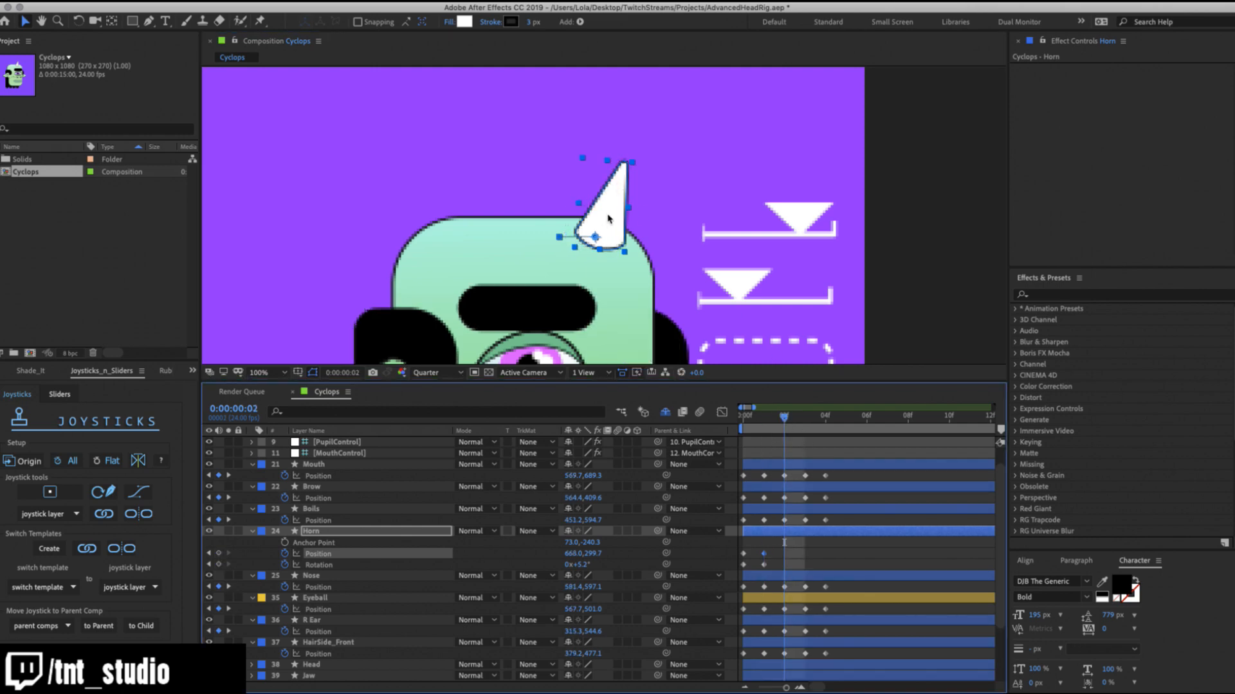
left_click_drag(608, 219, 524, 219)
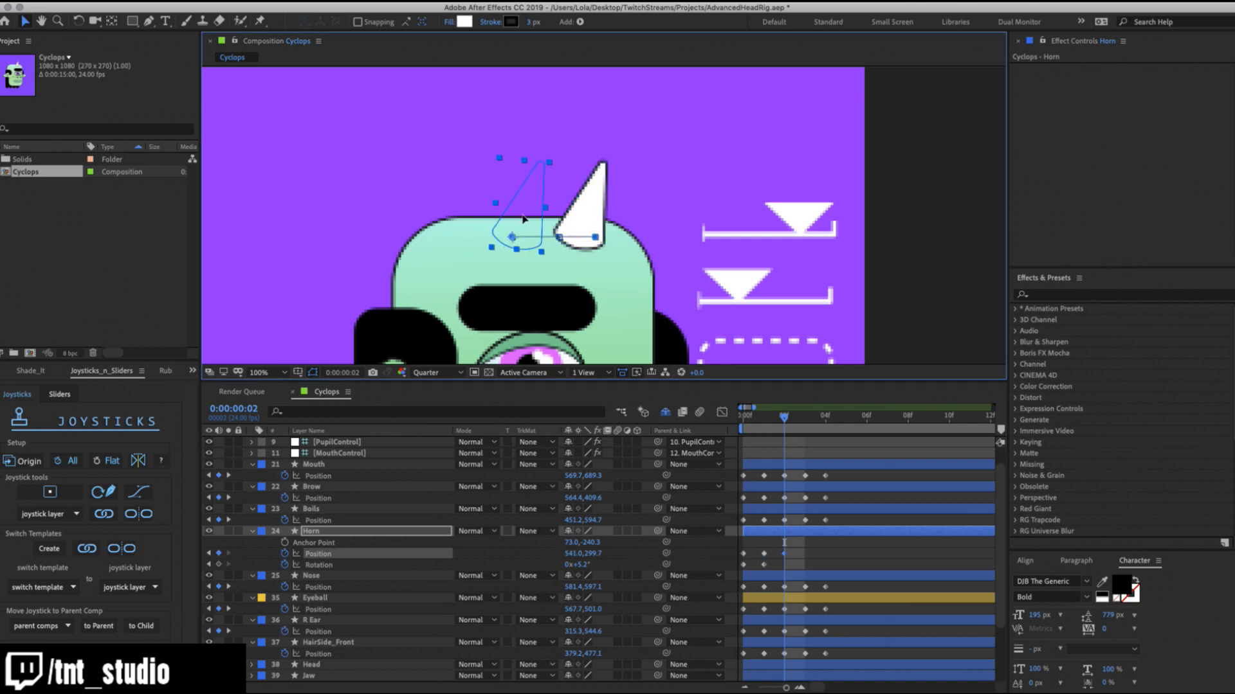
key("w")
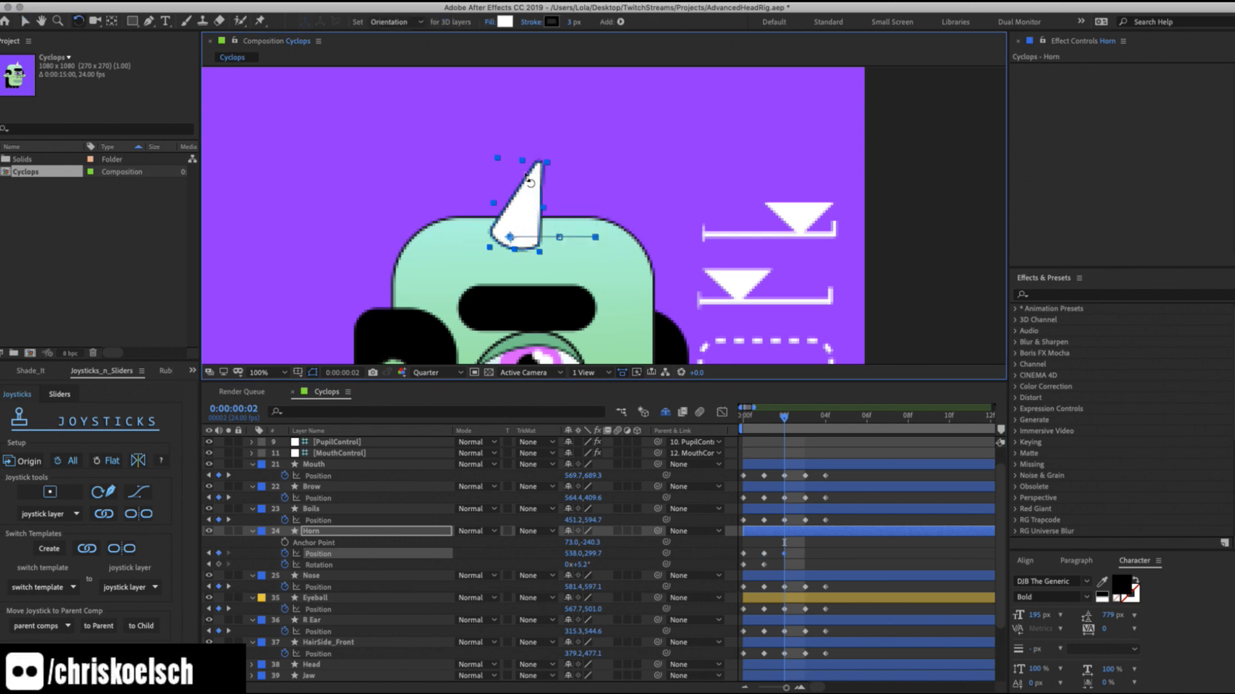
left_click_drag(518, 182, 514, 181)
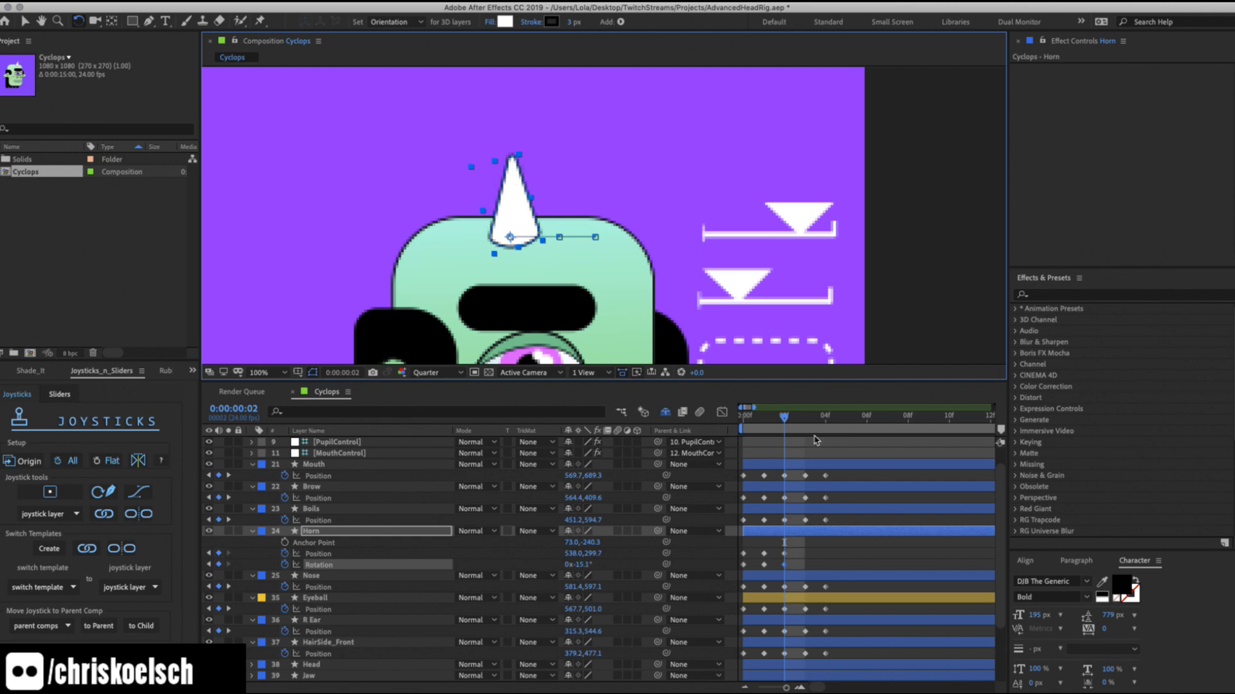
Copy Horn's frame 0 Position and Rotation keyframes to frame 3.
left_click(803, 420)
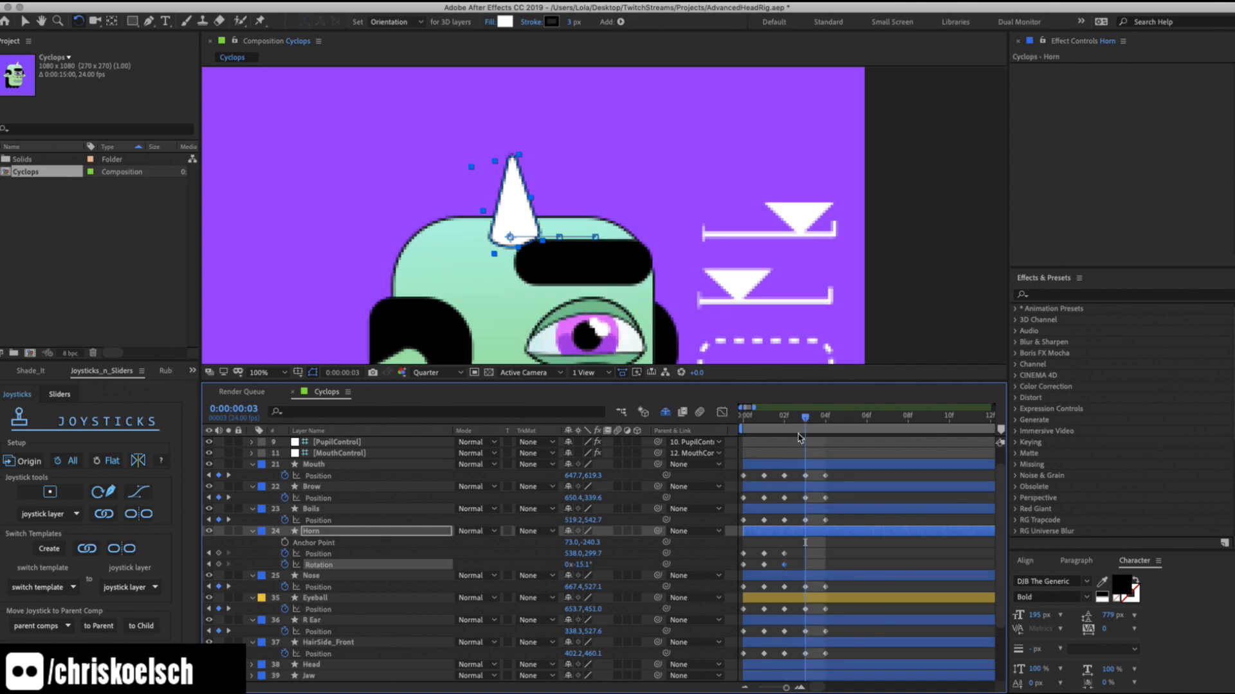
left_click_drag(733, 548, 746, 568)
key("super+c")
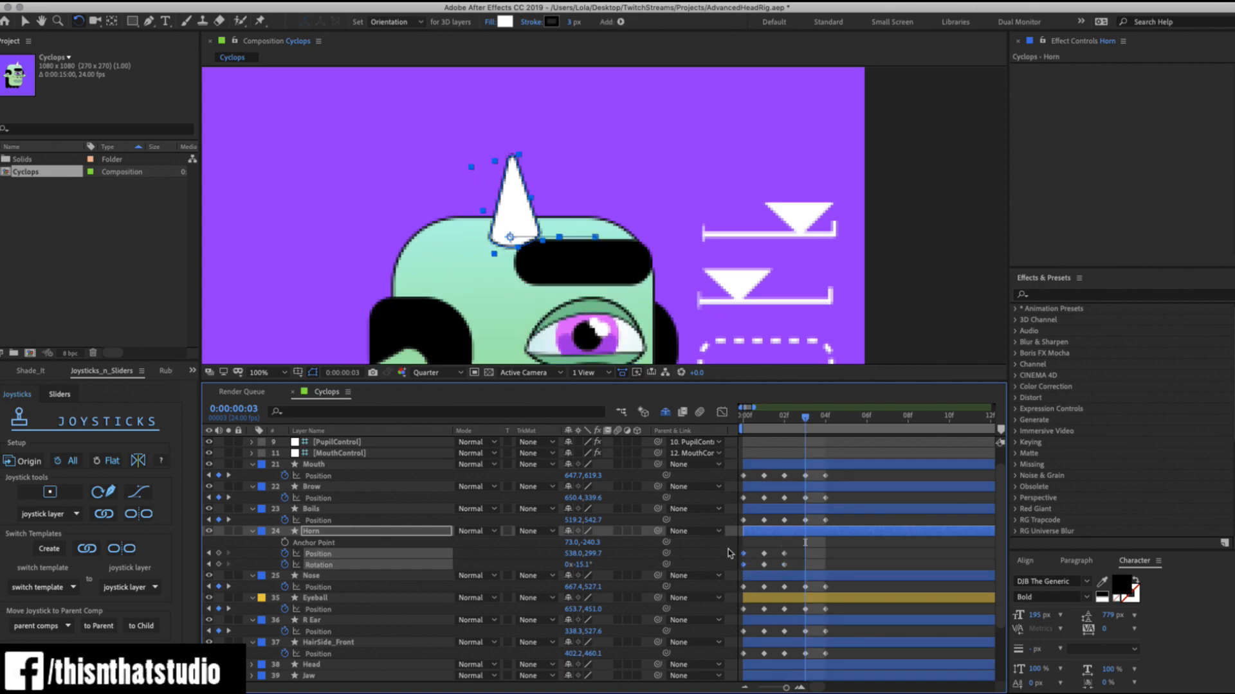
key("super+v")
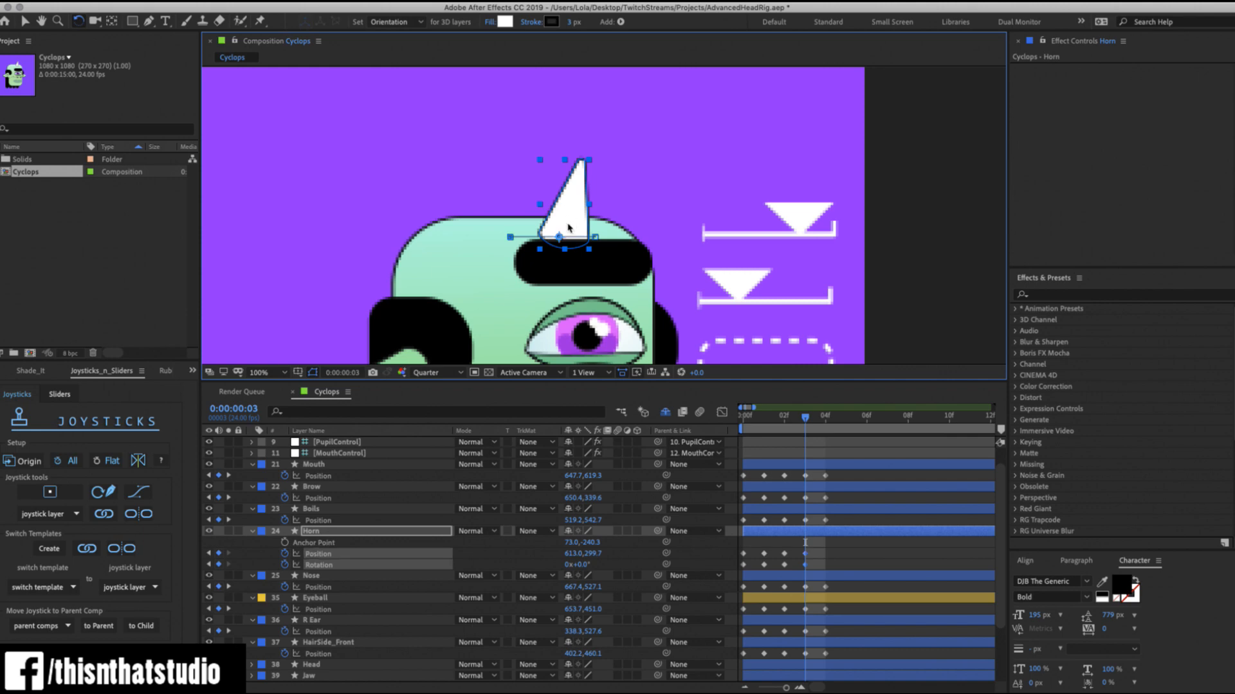
At frame 3, raise Horn to 613.0, 277.7 and rotate it to -2.5°.
key("v")
key("shift+Up")
key("shift+Up")
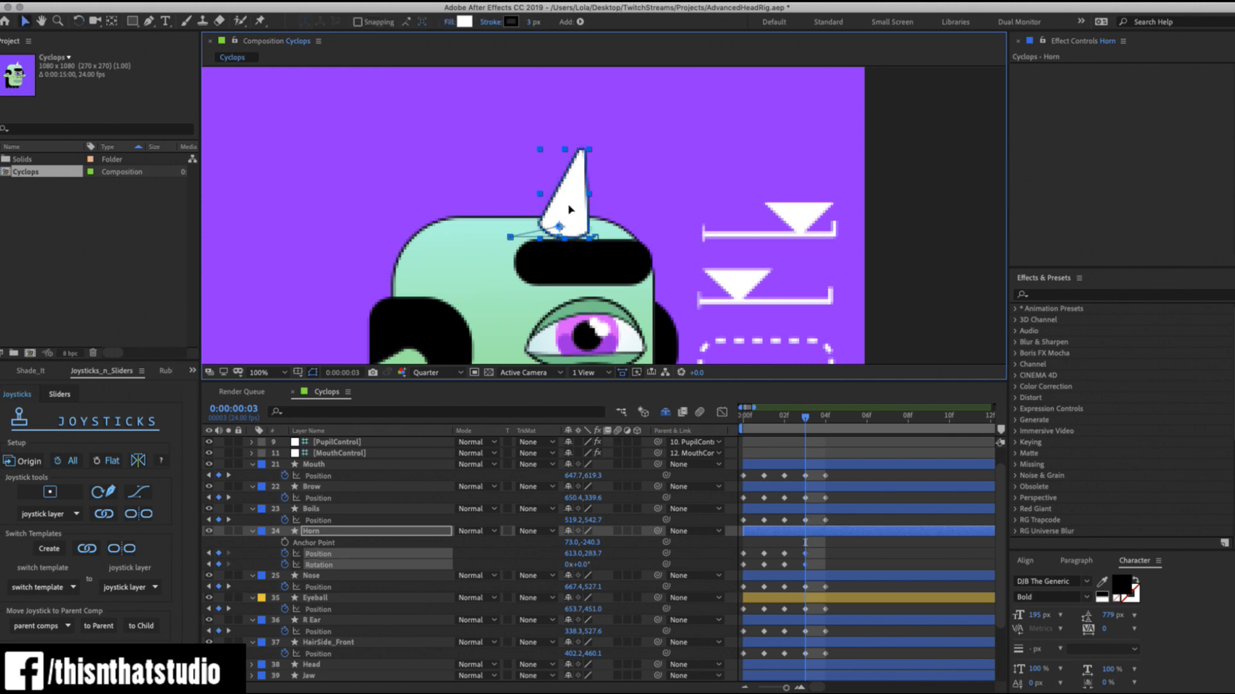
key("Down")
key("Down")
key("Down")
key("Up")
key("Up")
key("Up")
key("Up")
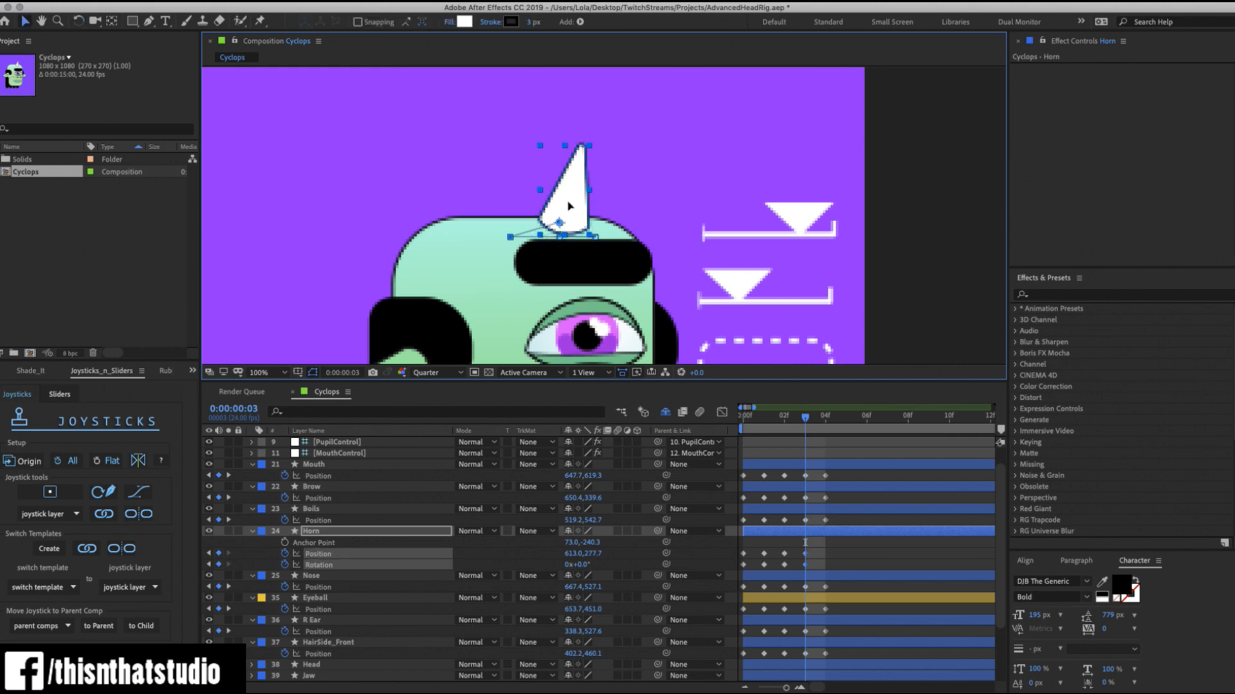
key("w")
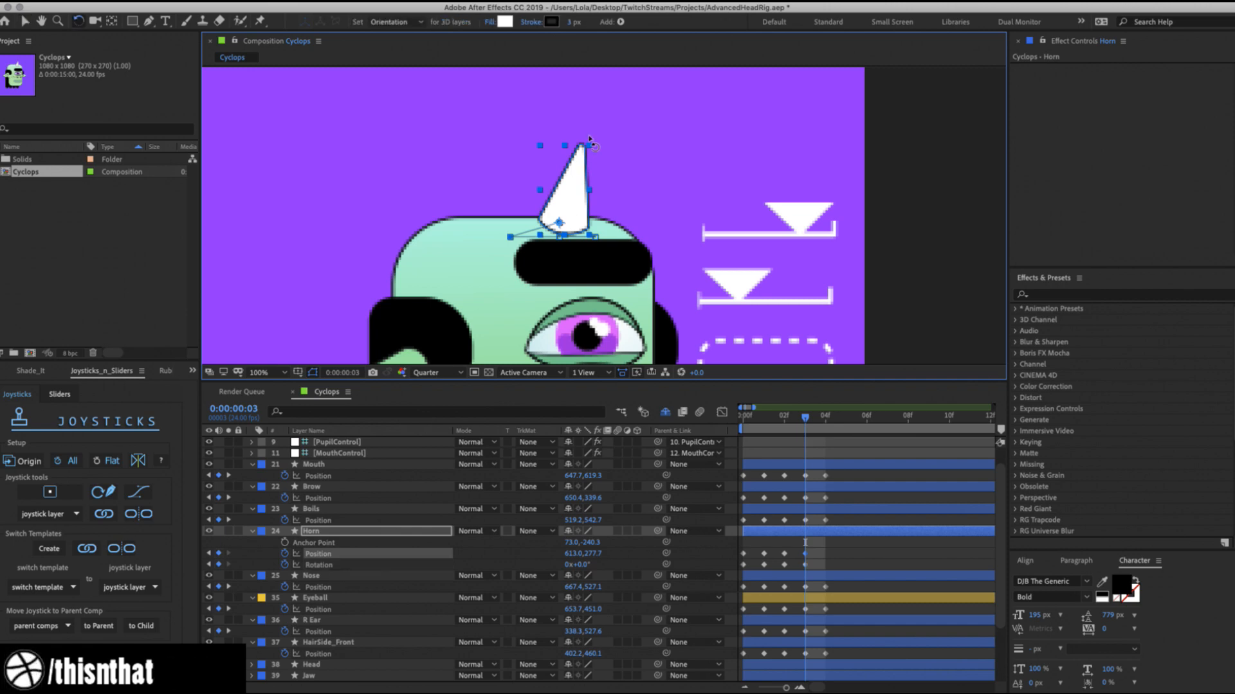
left_click_drag(589, 138, 590, 138)
key("v")
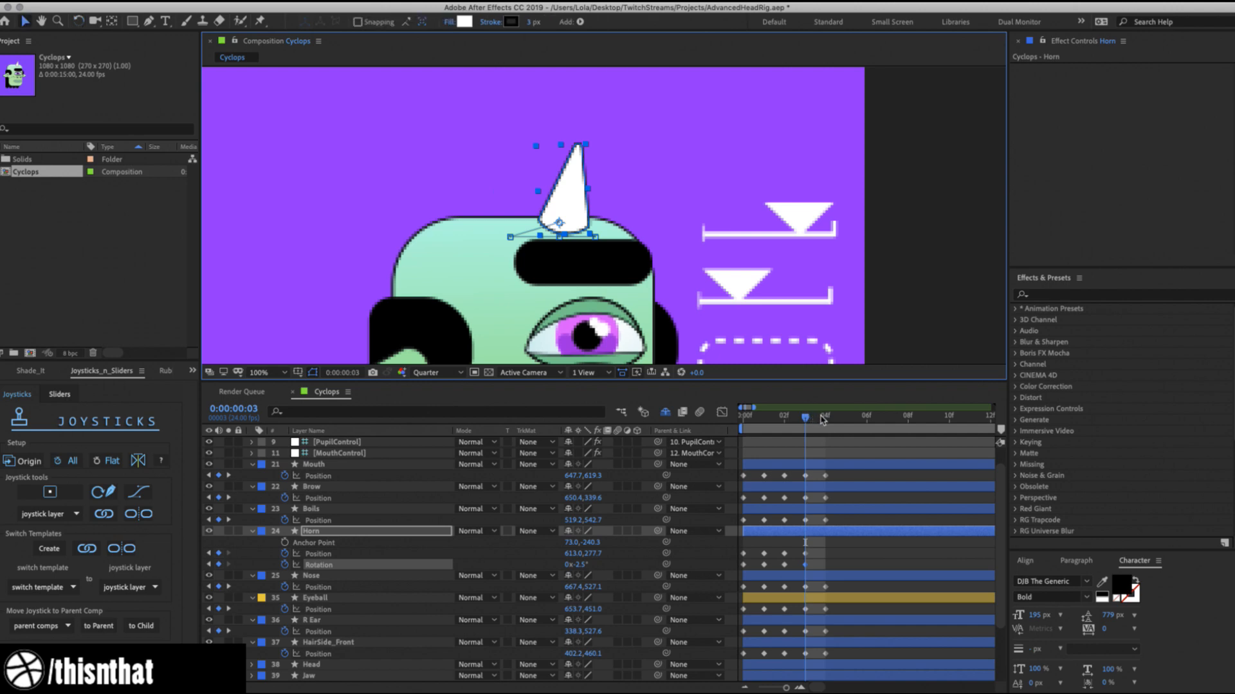
At frame 4, lower Horn to 613.0, 338.7 and rotate it to 7.0°.
left_click(825, 416)
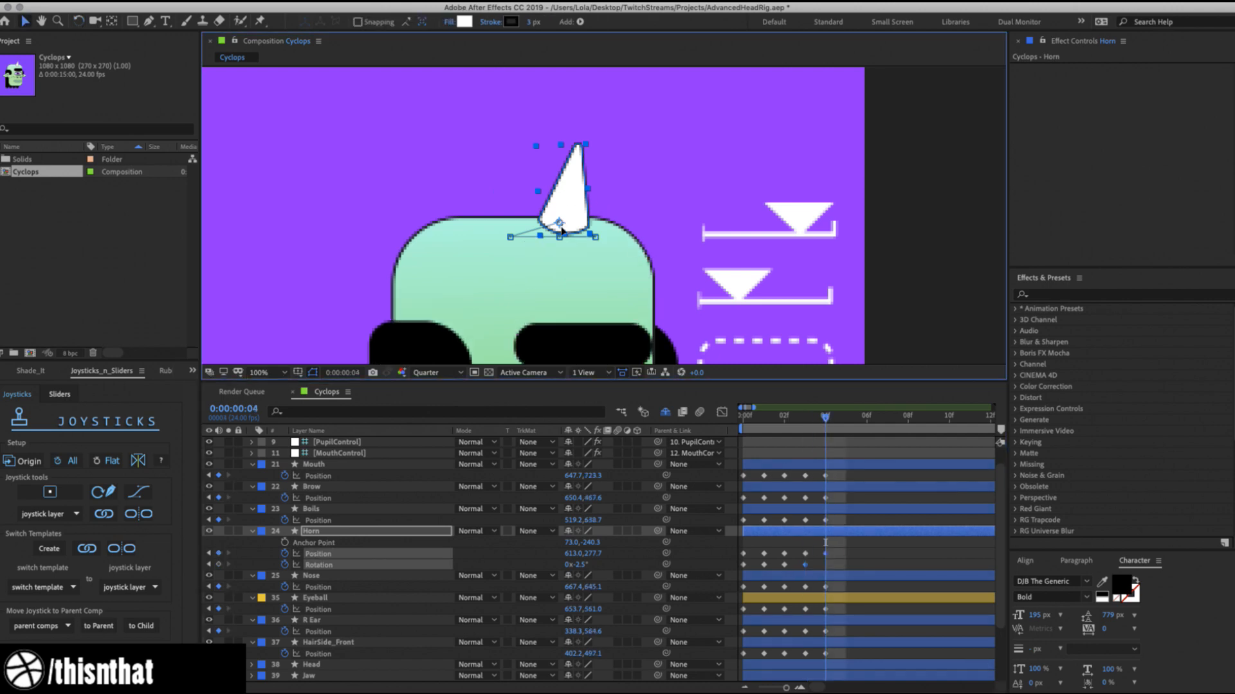
left_click_drag(564, 184, 563, 232)
key("Up")
key("Up")
key("Up")
key("Up")
key("Up")
key("Up")
key("Up")
key("Up")
key("Up")
key("Up")
key("Up")
key("Up")
key("Up")
key("Up")
key("Up")
key("Up")
key("Up")
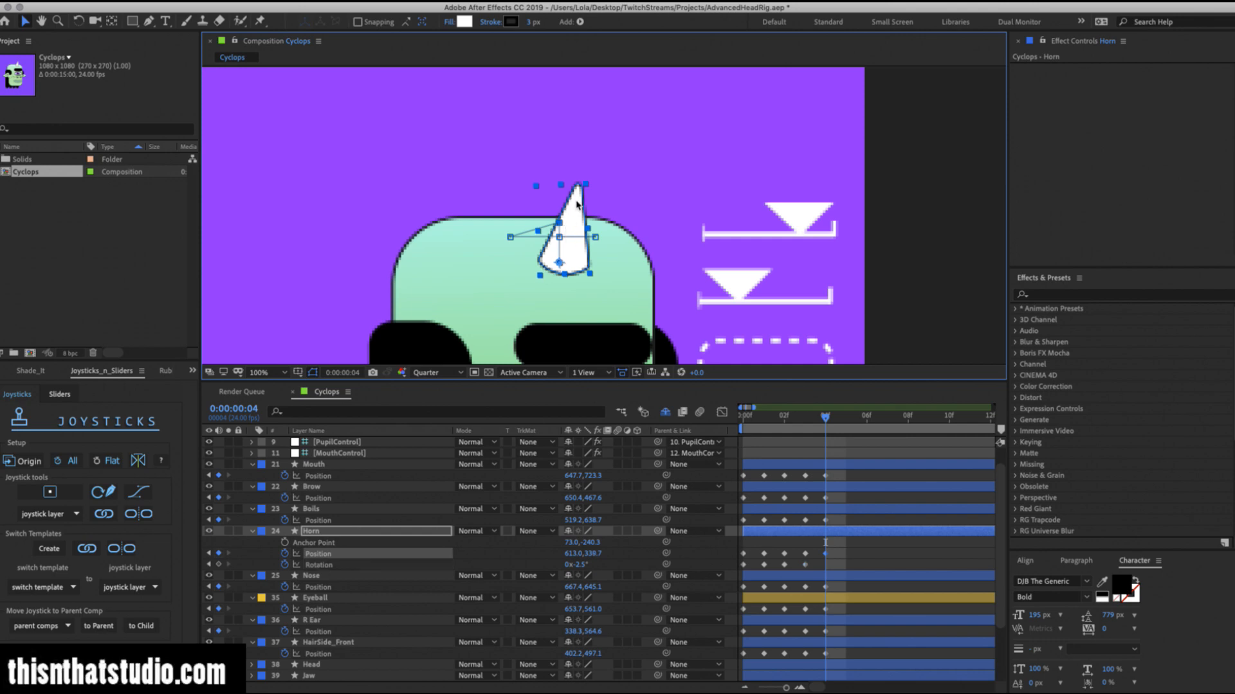
key("w")
left_click_drag(578, 204, 584, 203)
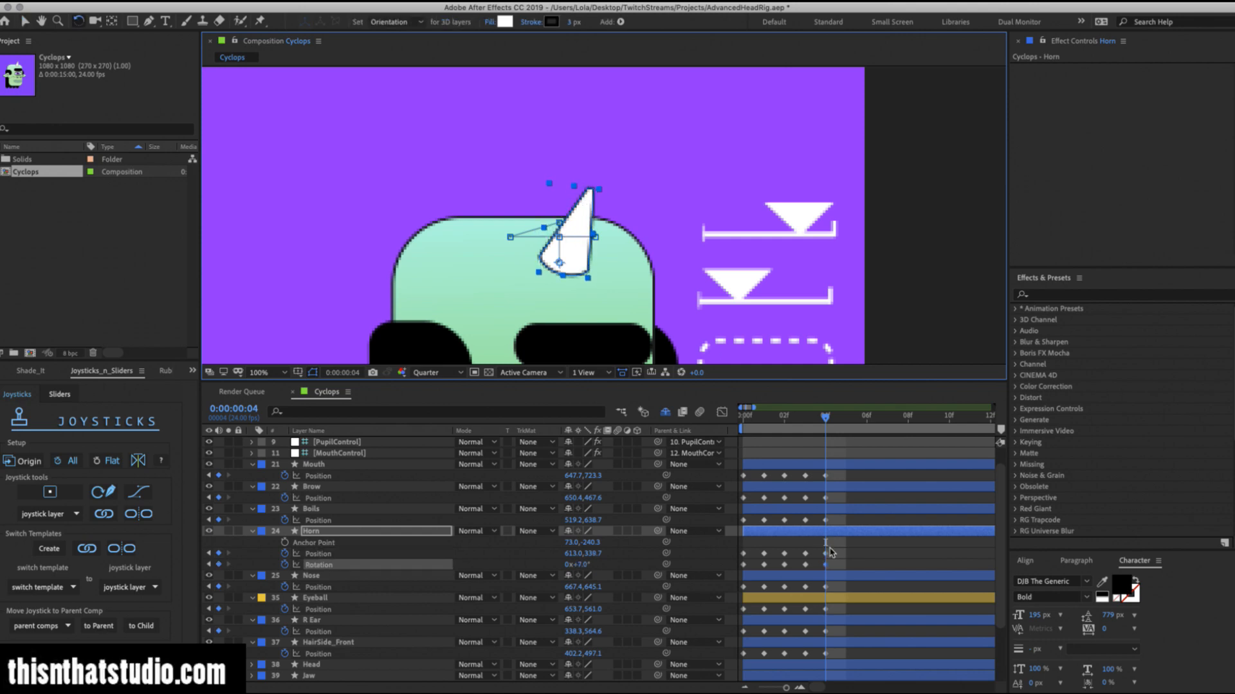
key("v")
Save the project with the whole composition in view and return to frame 0.
left_click(265, 373)
left_click(264, 386)
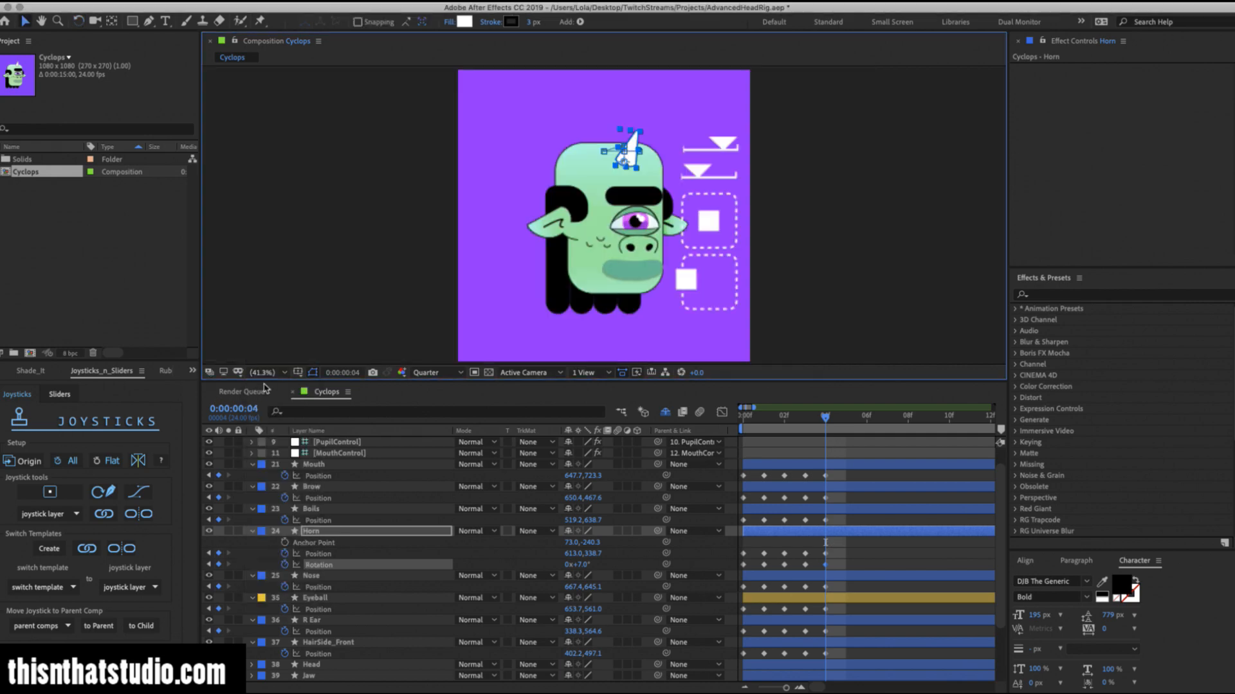
key("super+s")
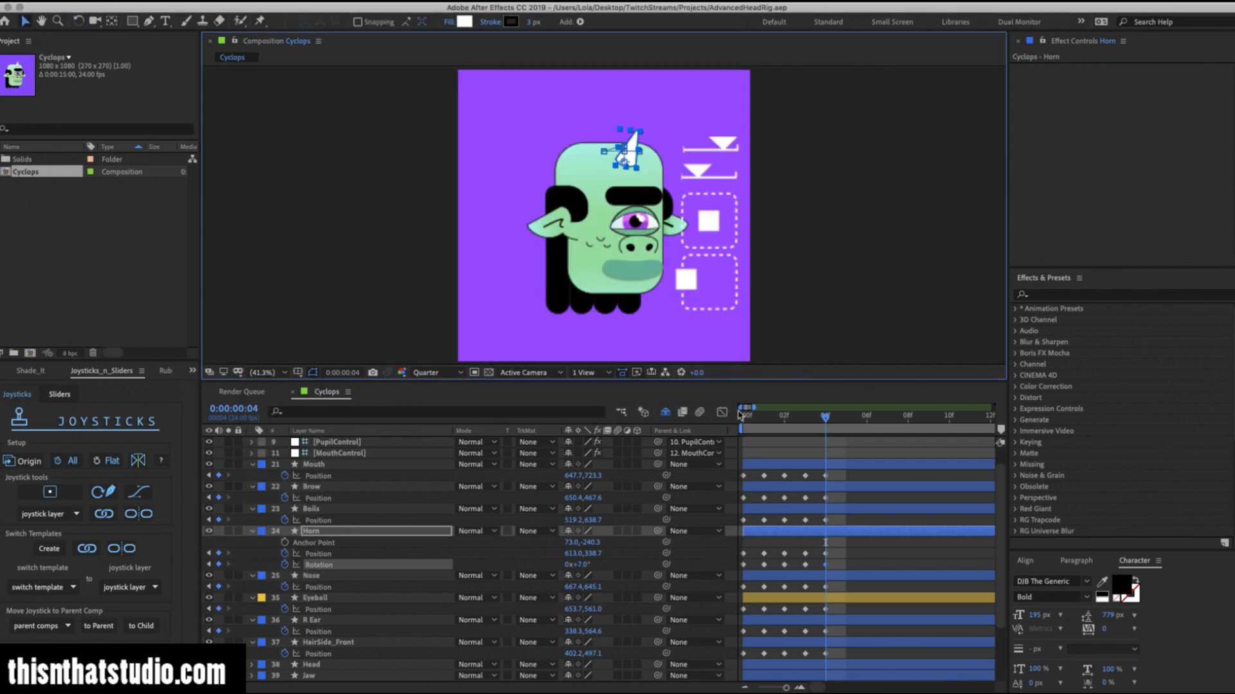
left_click(746, 418)
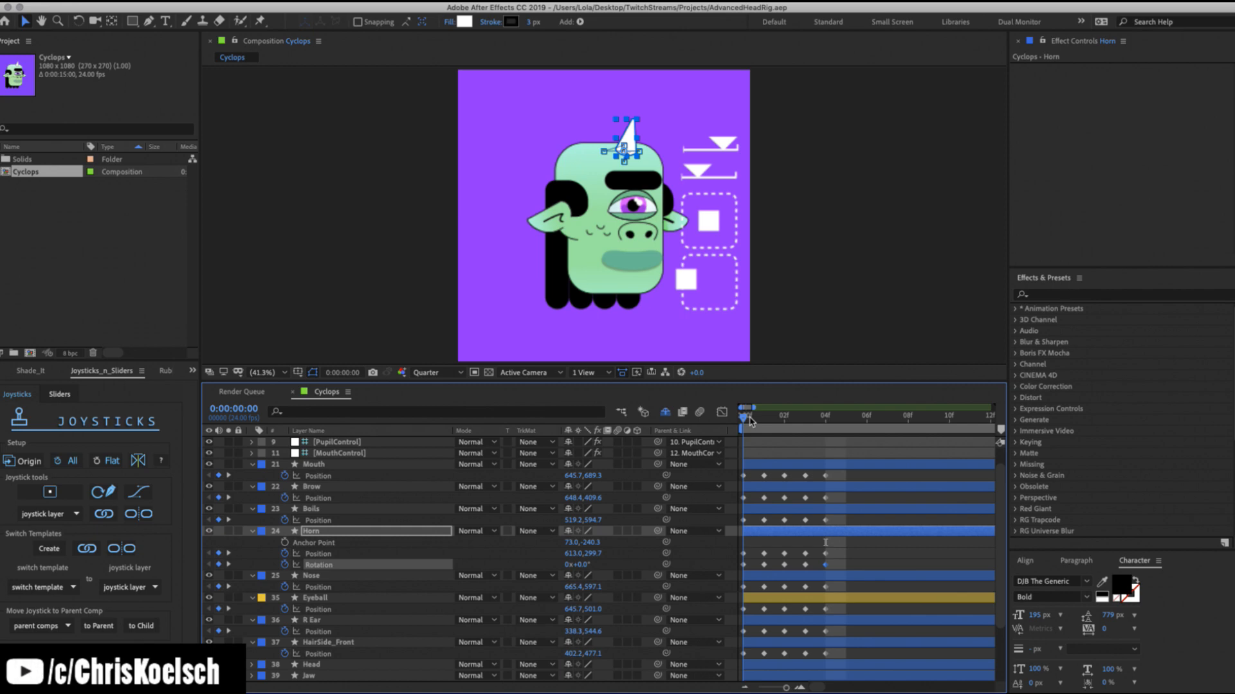
mouse_move(750, 418)
left_mouse_down()
mouse_move(763, 417)
mouse_move(743, 420)
left_mouse_up()
Reveal the keyframes of all unlocked layers and select every Position and Rotation keyframe from Mouth down to Mullet.
scroll(839, 485, "up", 2)
key("ctrl+a")
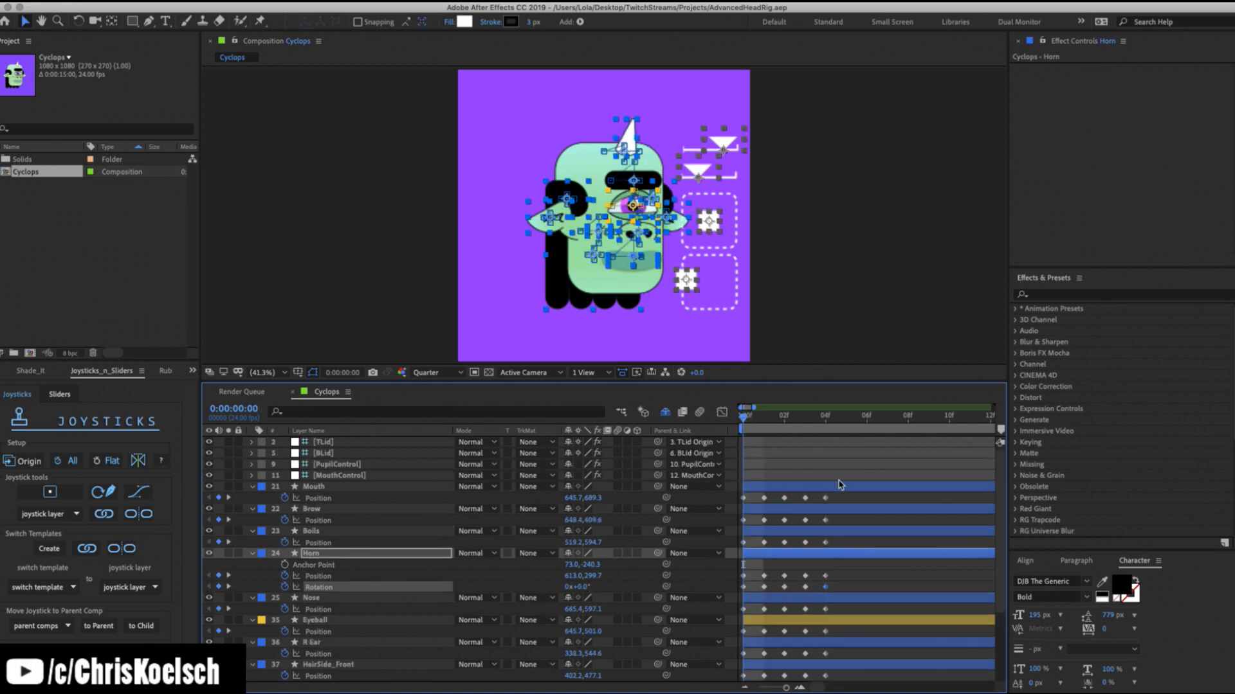
key("u")
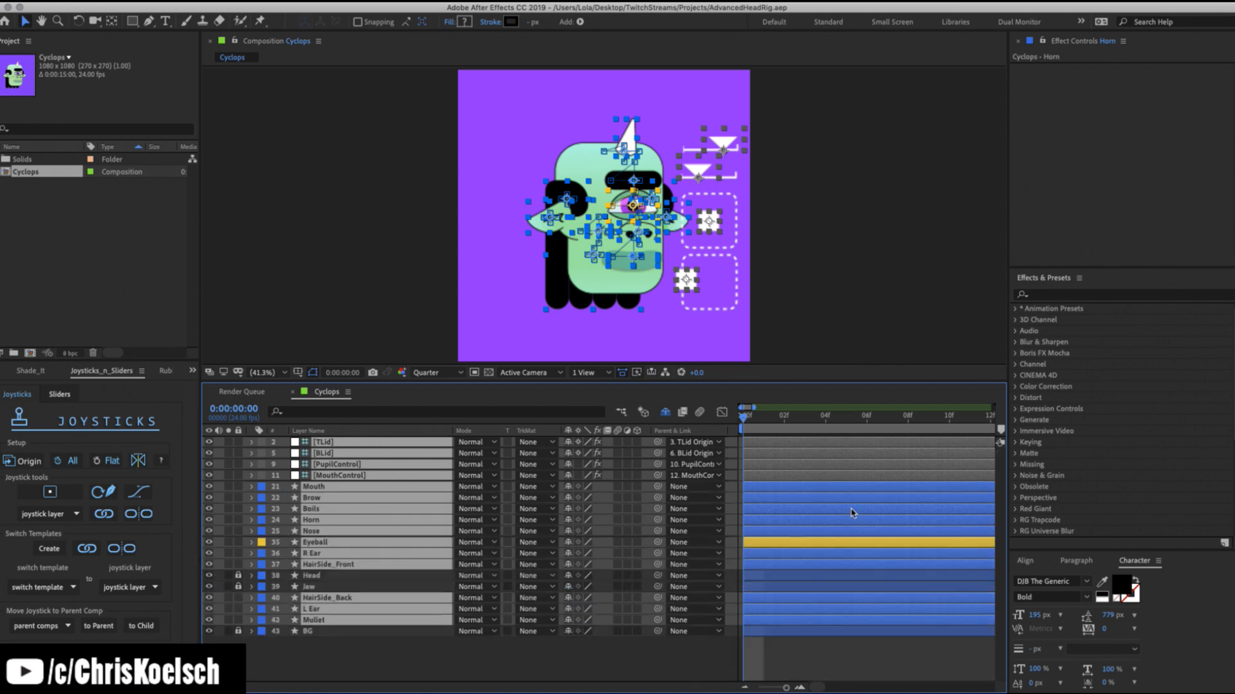
key("u")
left_click_drag(841, 495, 743, 688)
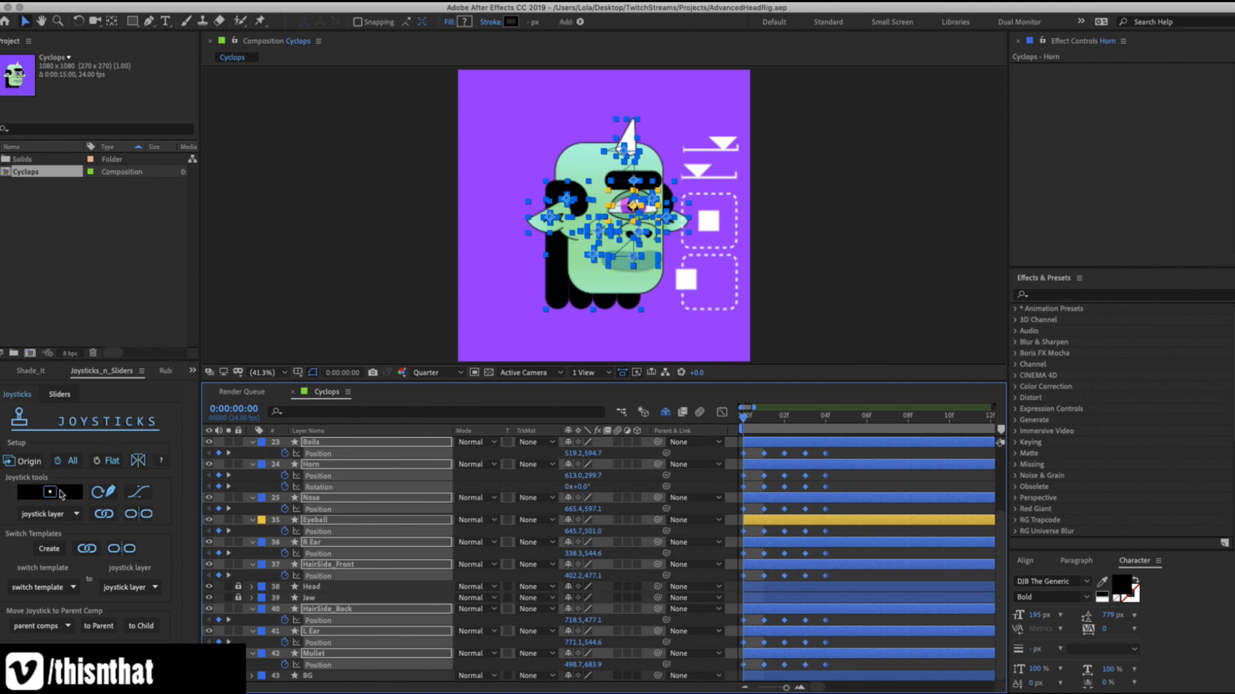
Create a joystick controller named HeadControl from the selected keyframed layers.
left_click(59, 495)
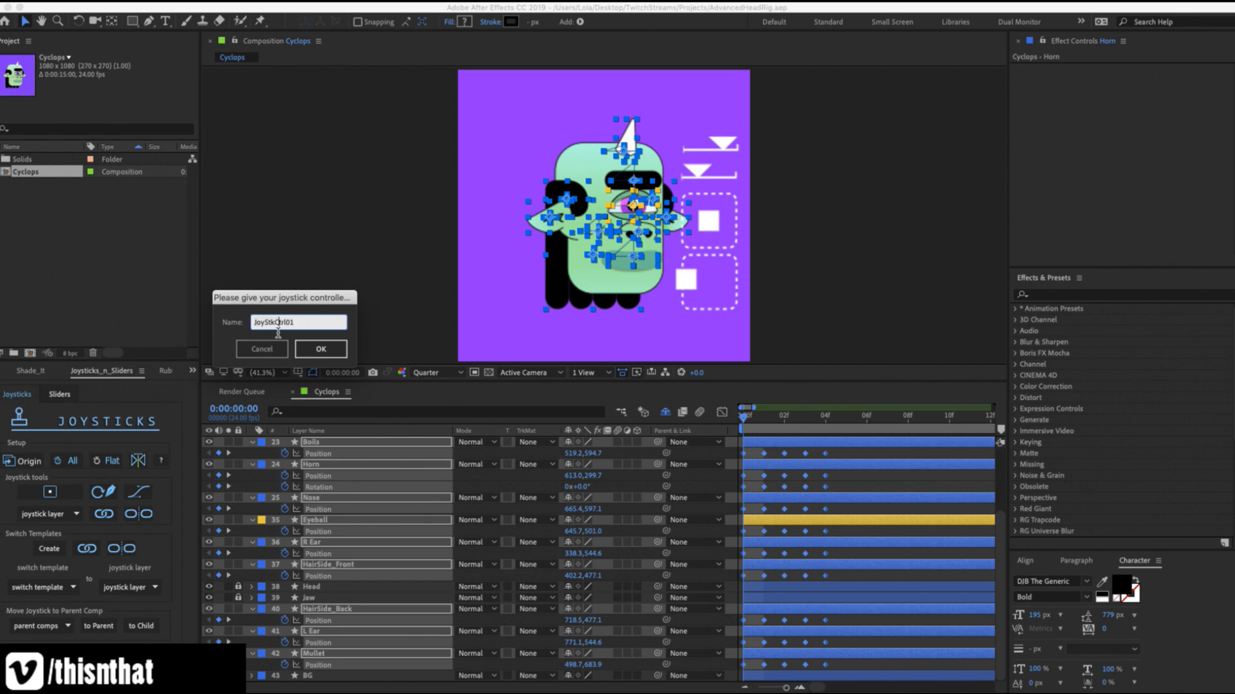
type("HeadContro")
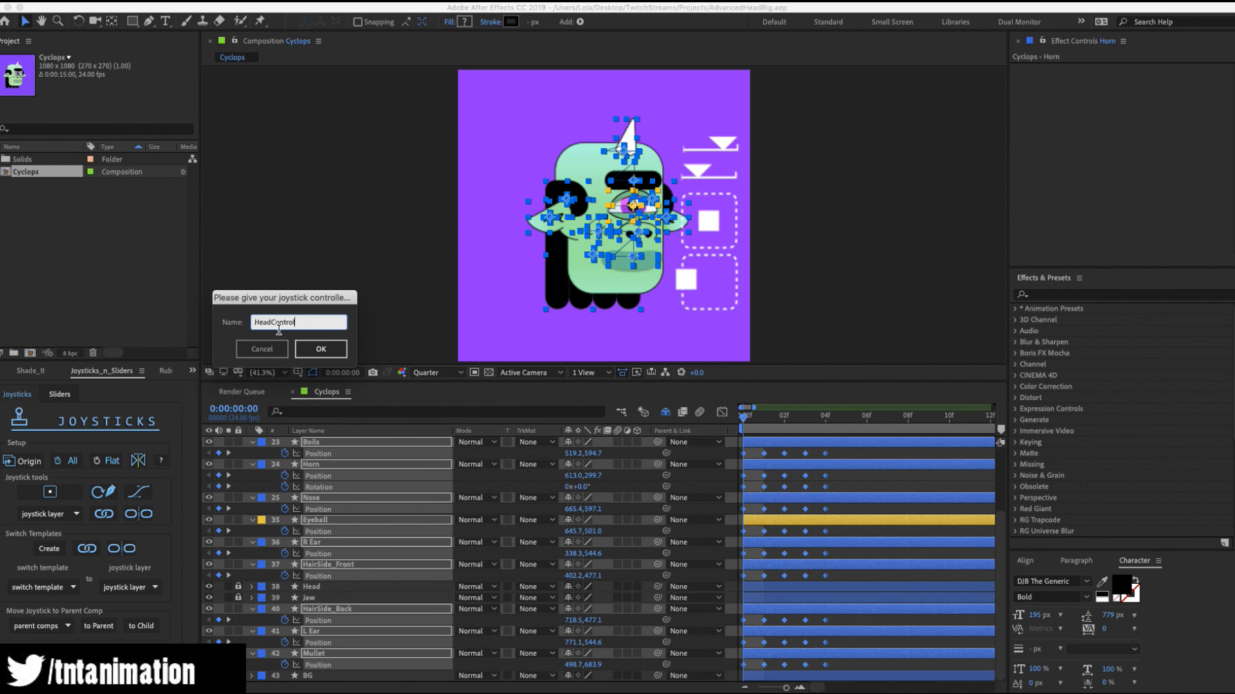
type("l")
key("Return")
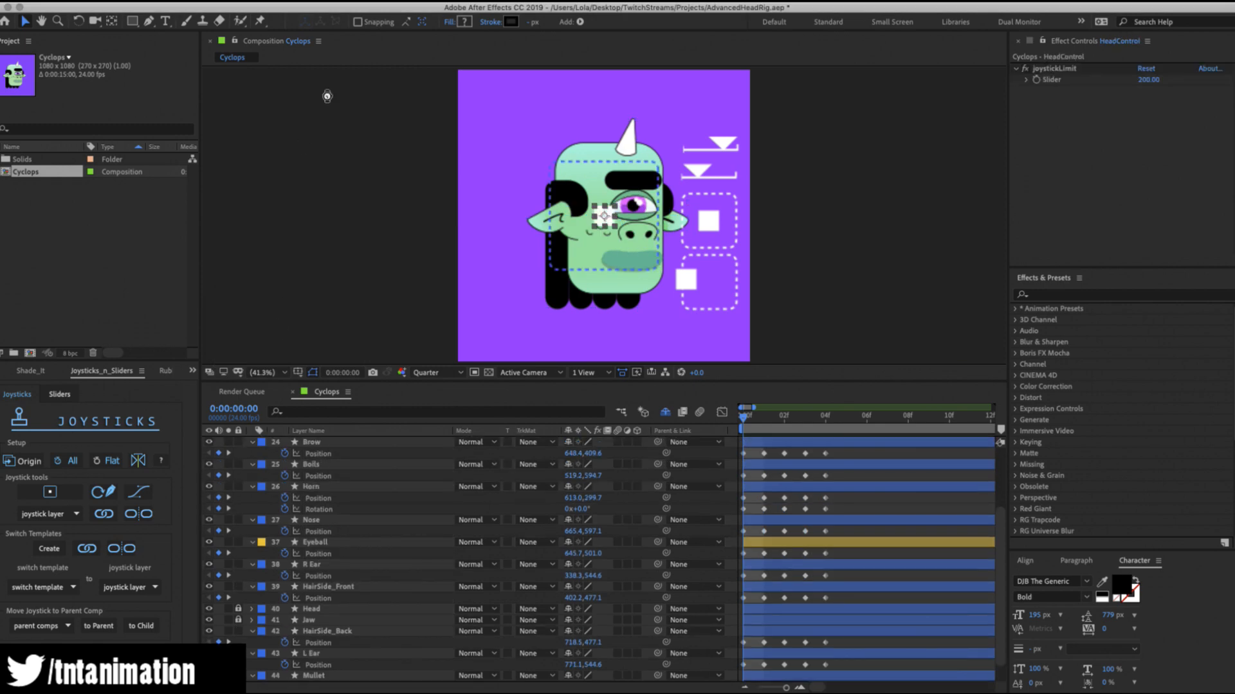
left_click(308, 444)
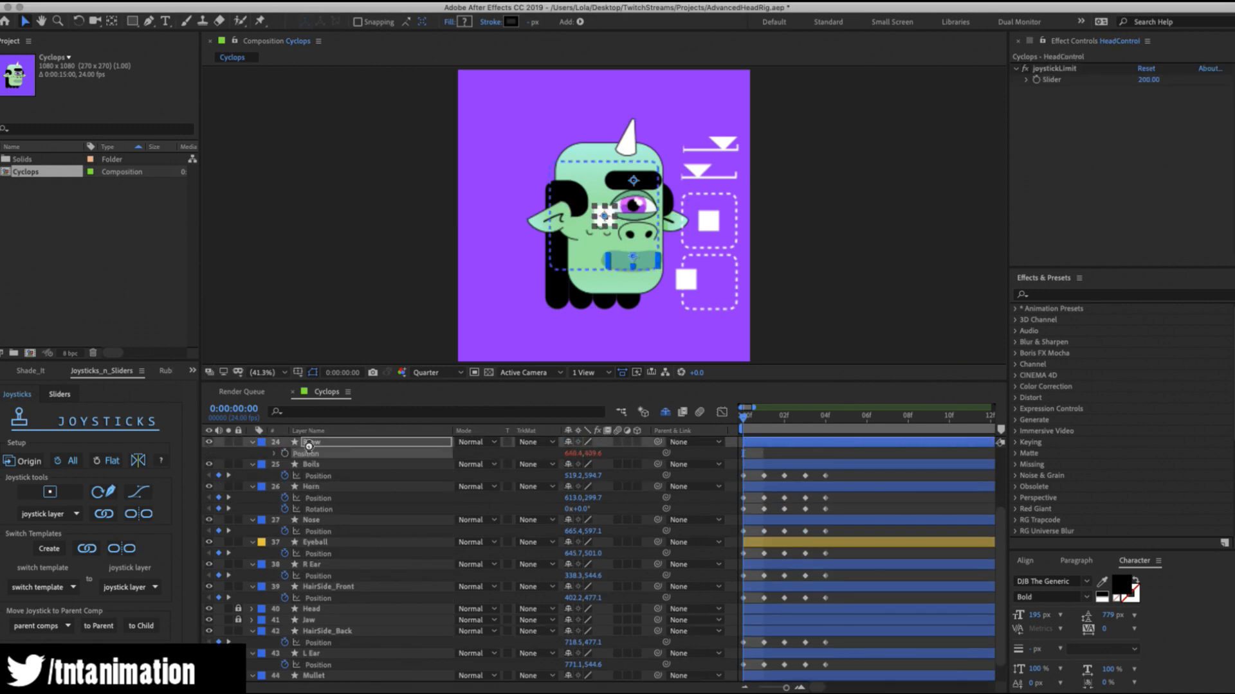
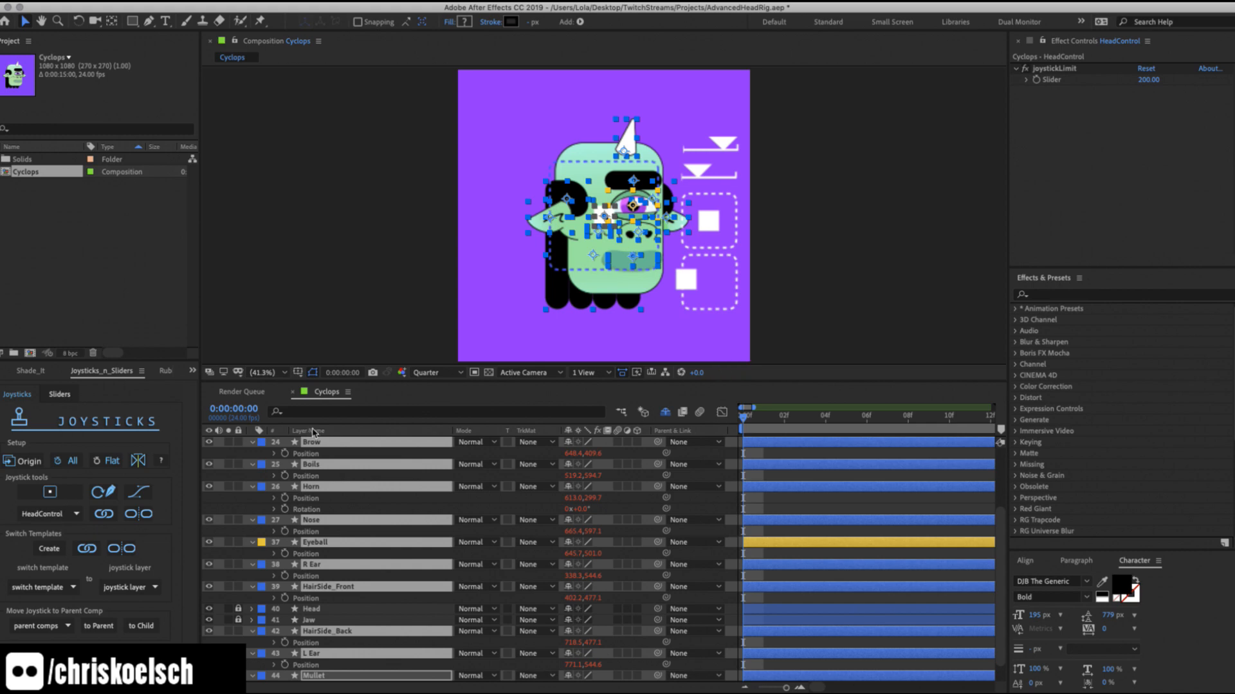
Test the head turn by moving the HeadControl joystick to its left edge and back to the centre.
left_click(343, 264)
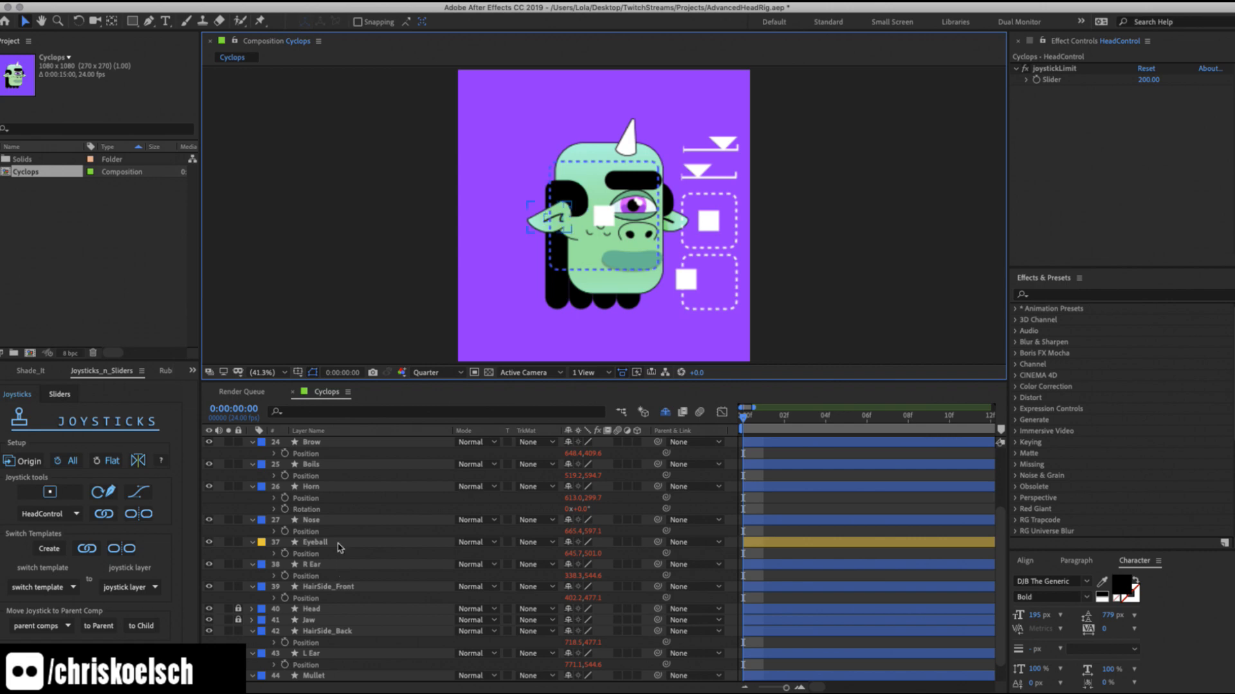
left_click_drag(604, 218, 557, 222)
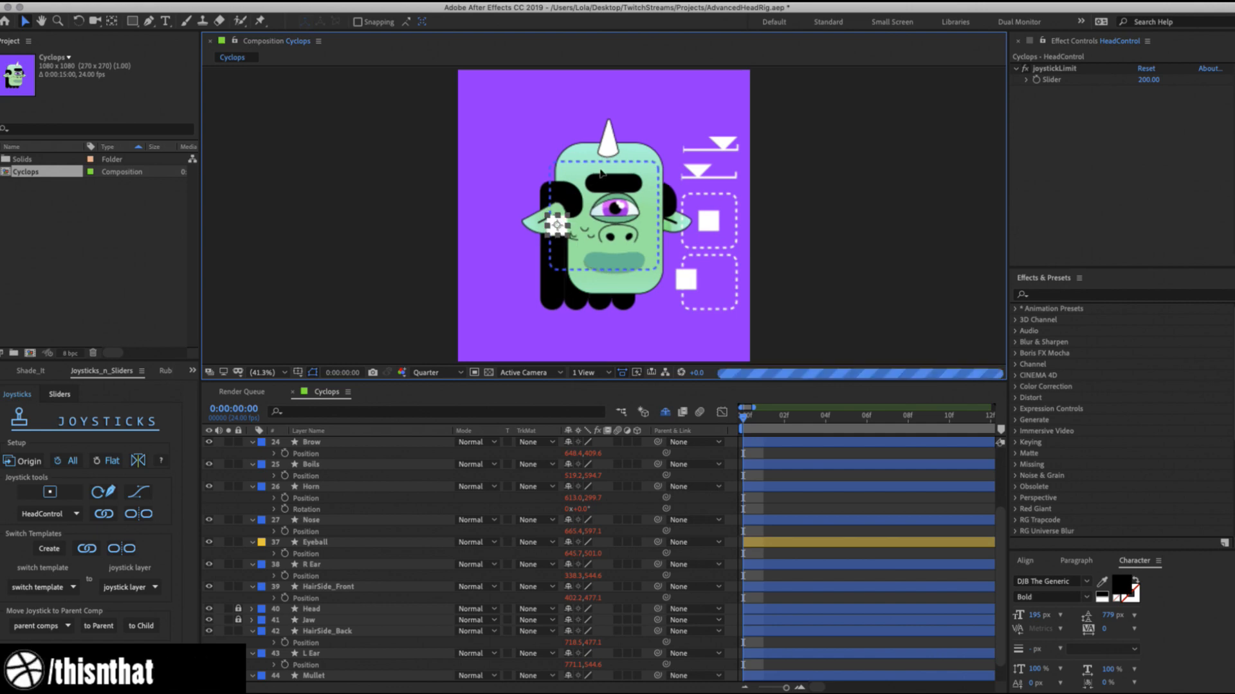
left_click_drag(557, 222, 605, 217)
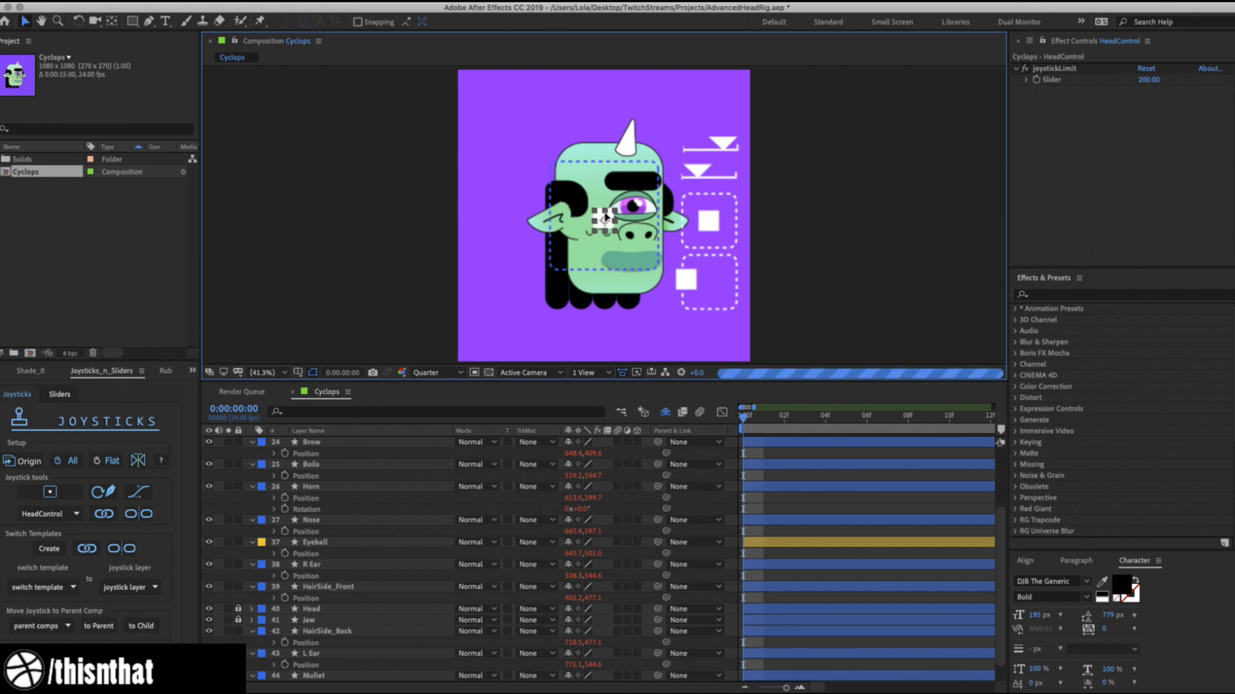
Reduce HeadControl's JoystickLimit slider so that its dashed boundary box is half as large.
scroll(317, 481, "up", 1)
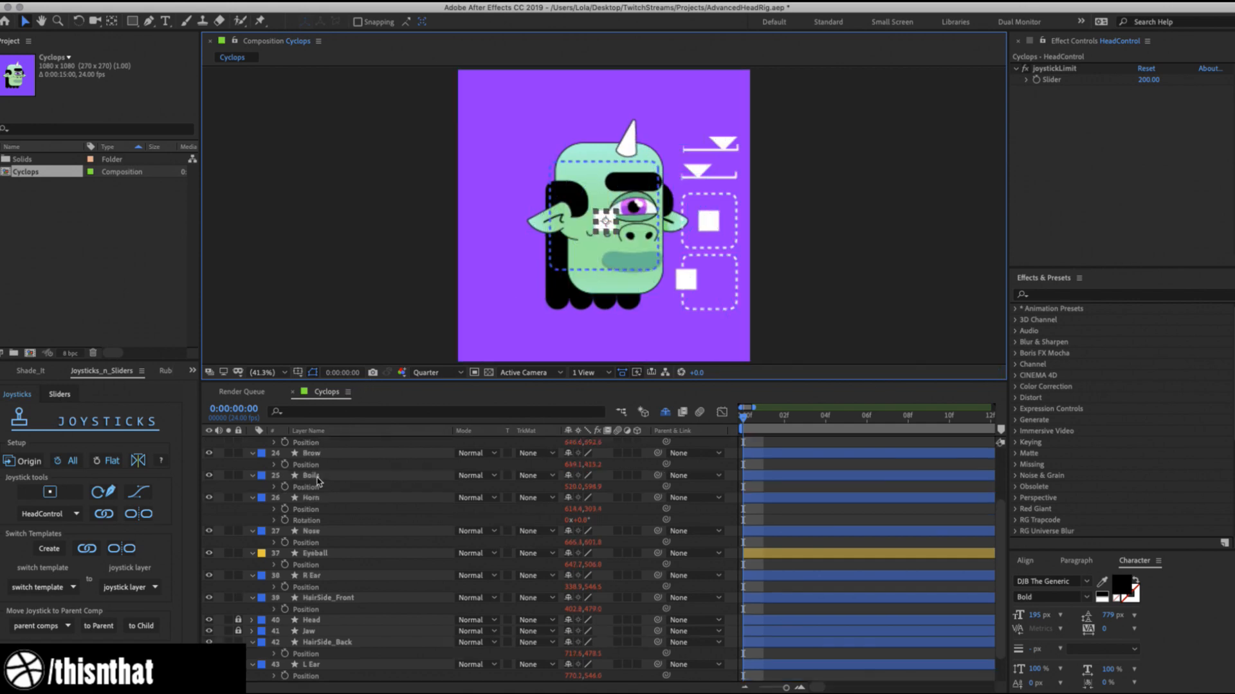
scroll(318, 481, "up", 4)
left_click(334, 453)
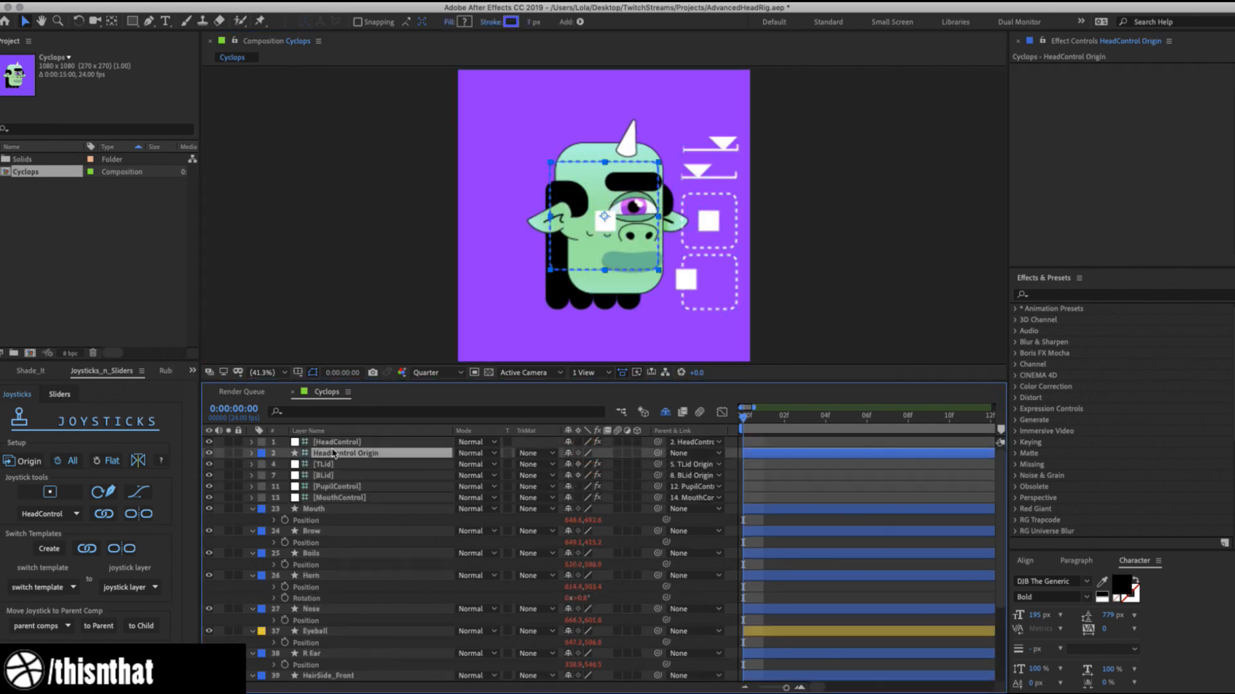
left_click(336, 443)
left_click(1148, 79)
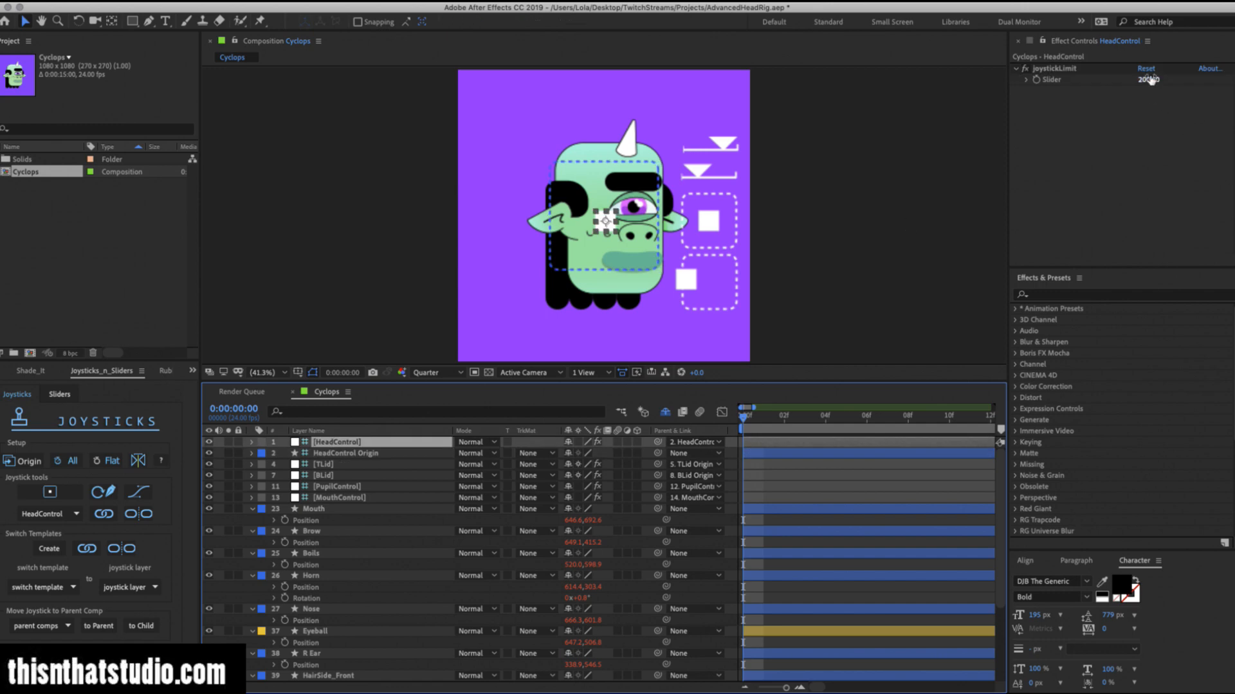
left_click(937, 148)
Change the HeadControl Origin stroke colour to white (FFFFFF) and move the controller to the lower left of the face.
left_click(345, 453)
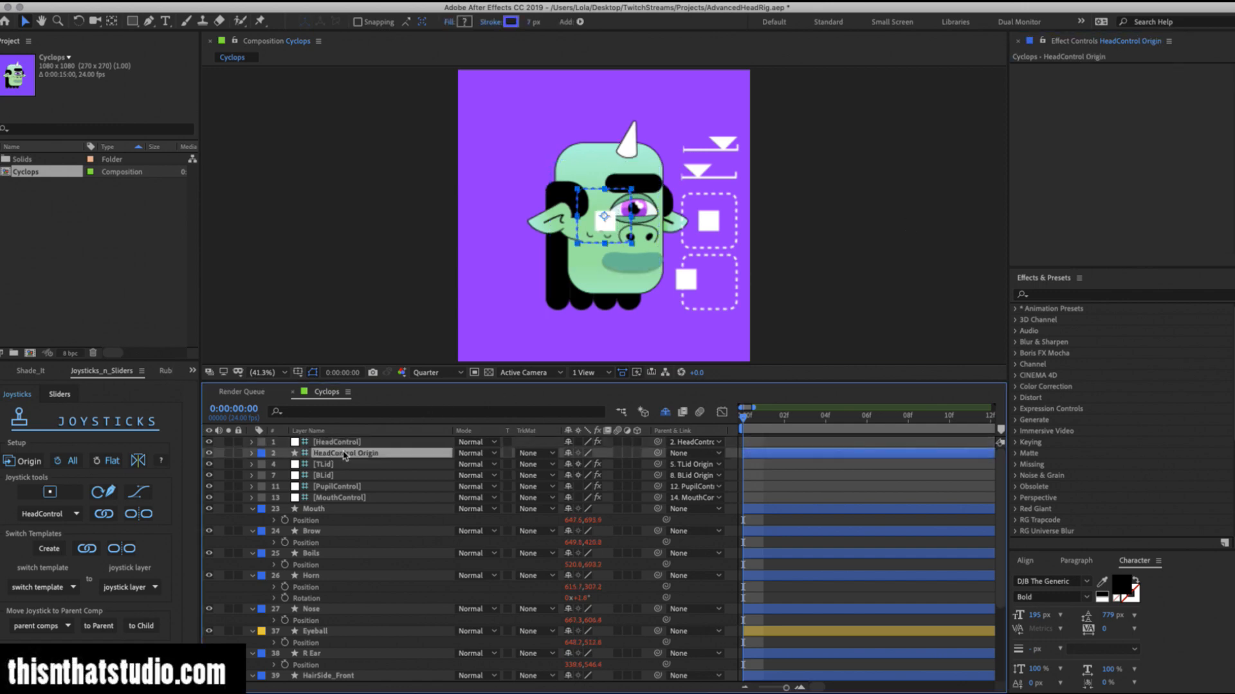
left_click(510, 22)
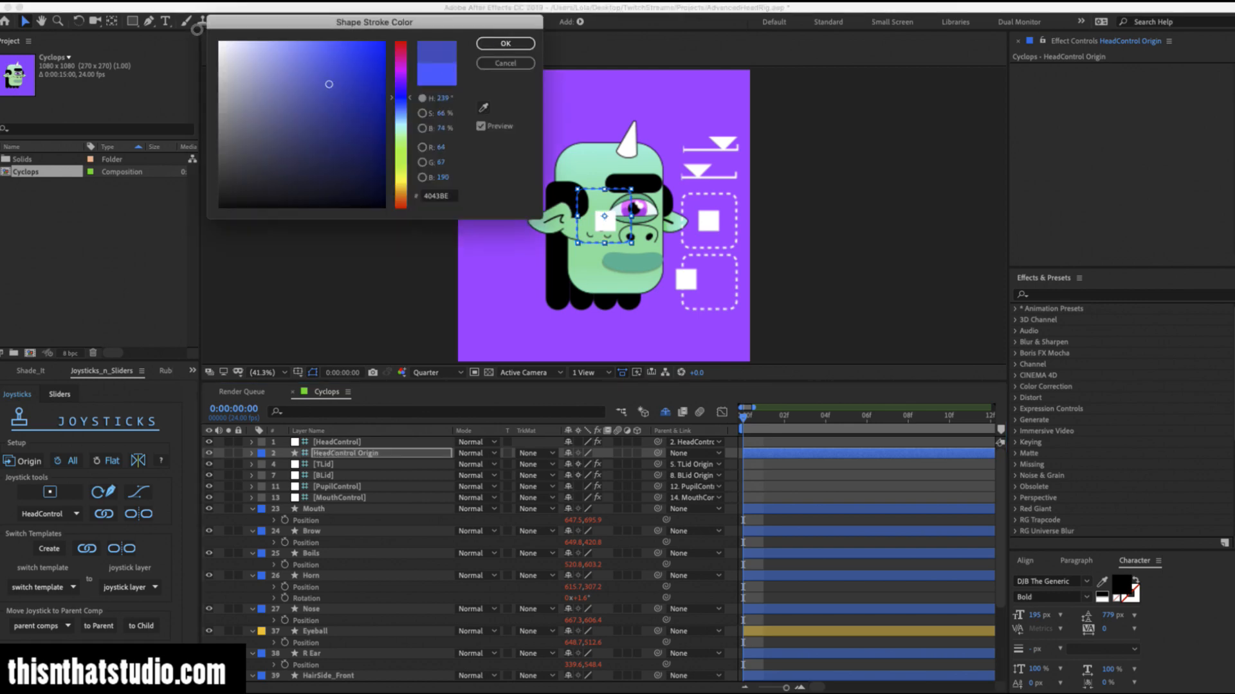
left_click_drag(277, 38, 216, 38)
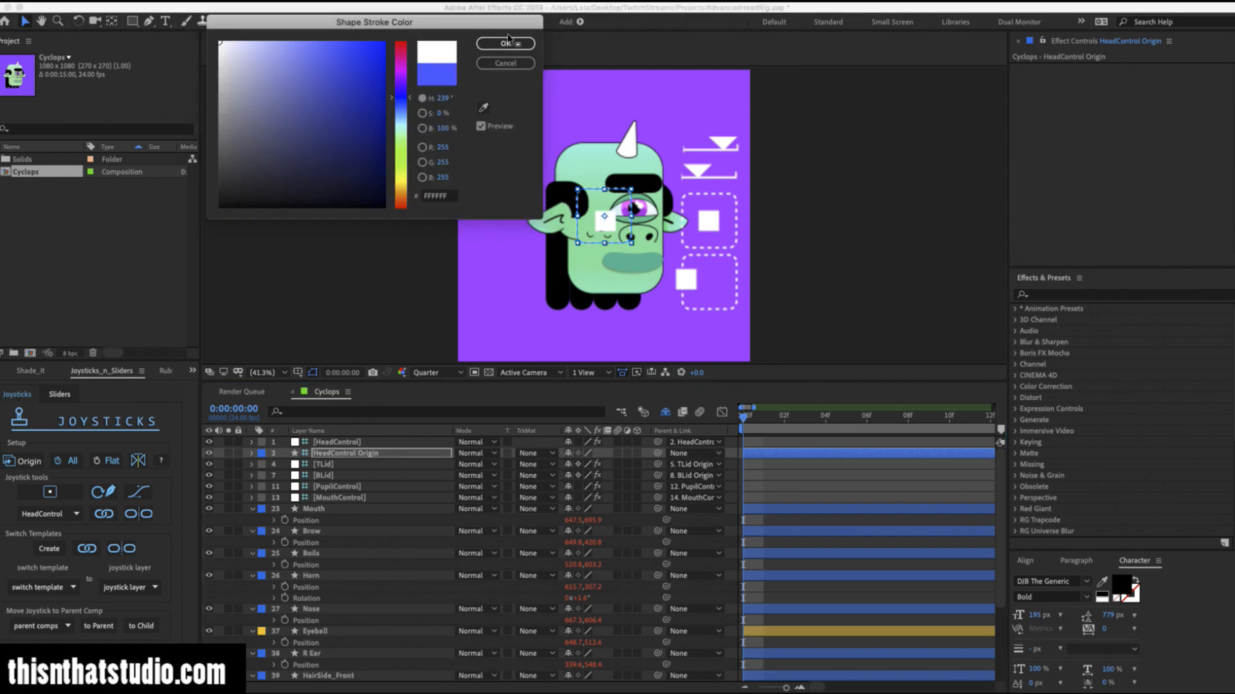
left_click(506, 43)
left_click_drag(604, 218, 512, 275)
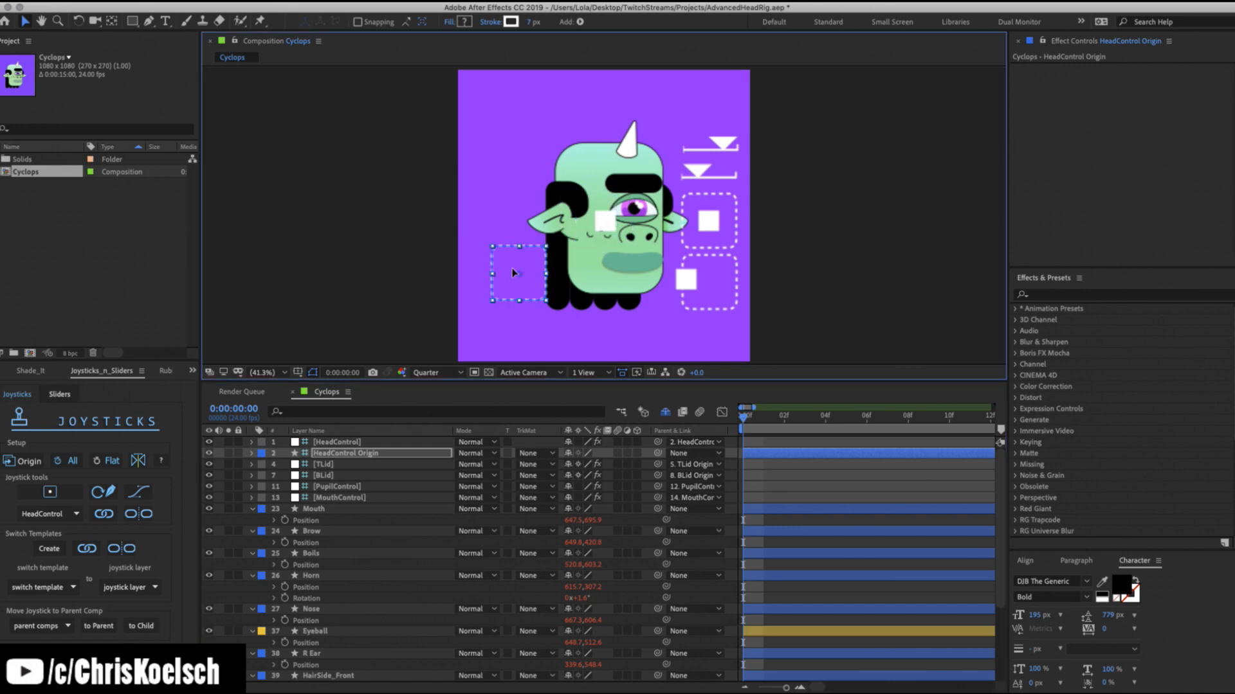
Undo the last controller move and reposition HeadControl Origin with its joystick on the purple background beside the lower left of the head.
key("super+z")
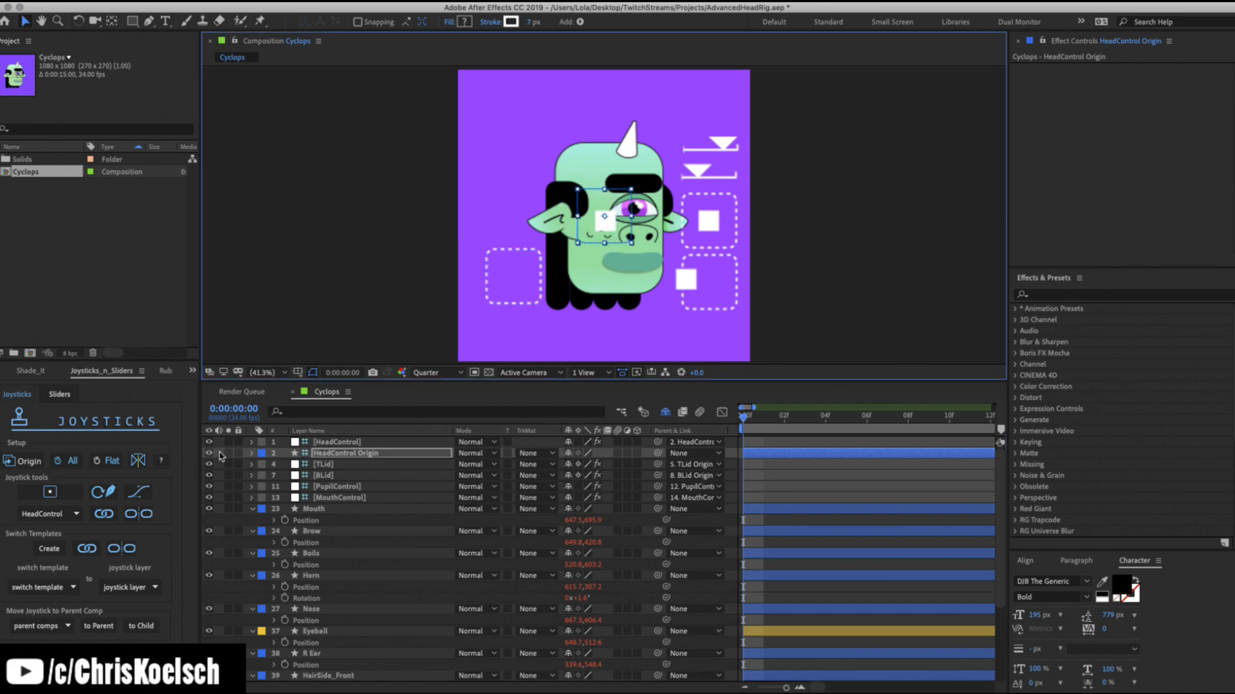
left_click(219, 455)
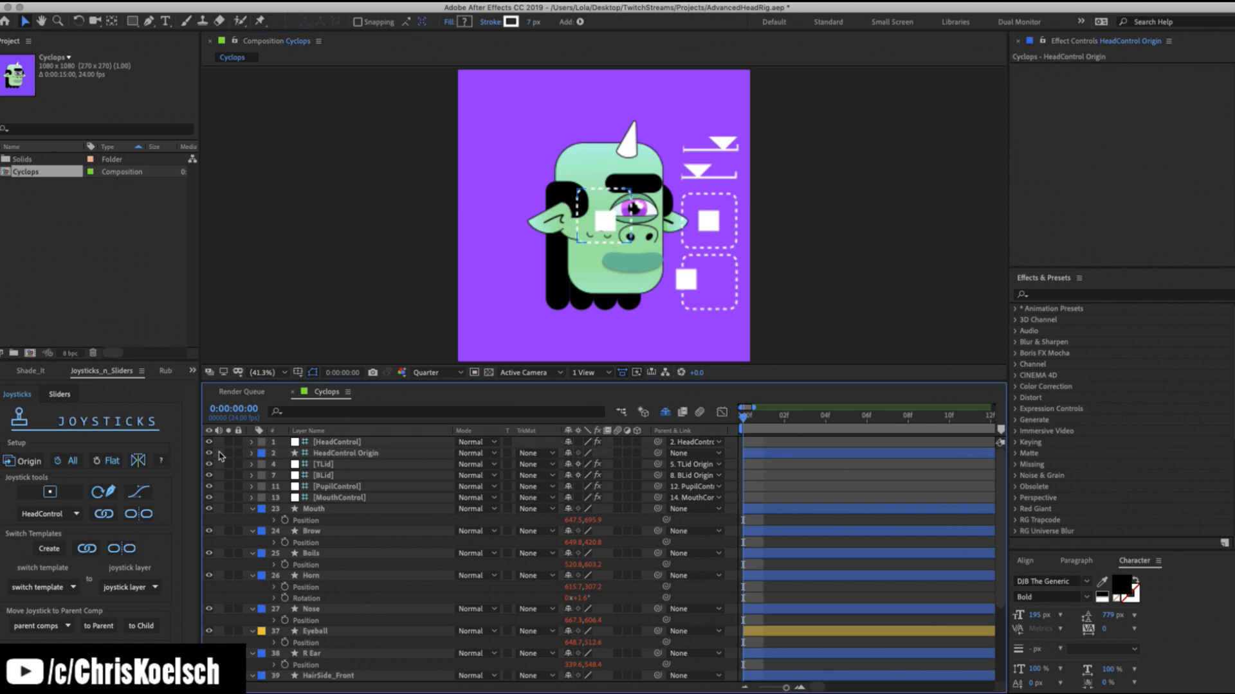
left_click(352, 453)
left_click_drag(605, 219, 501, 282)
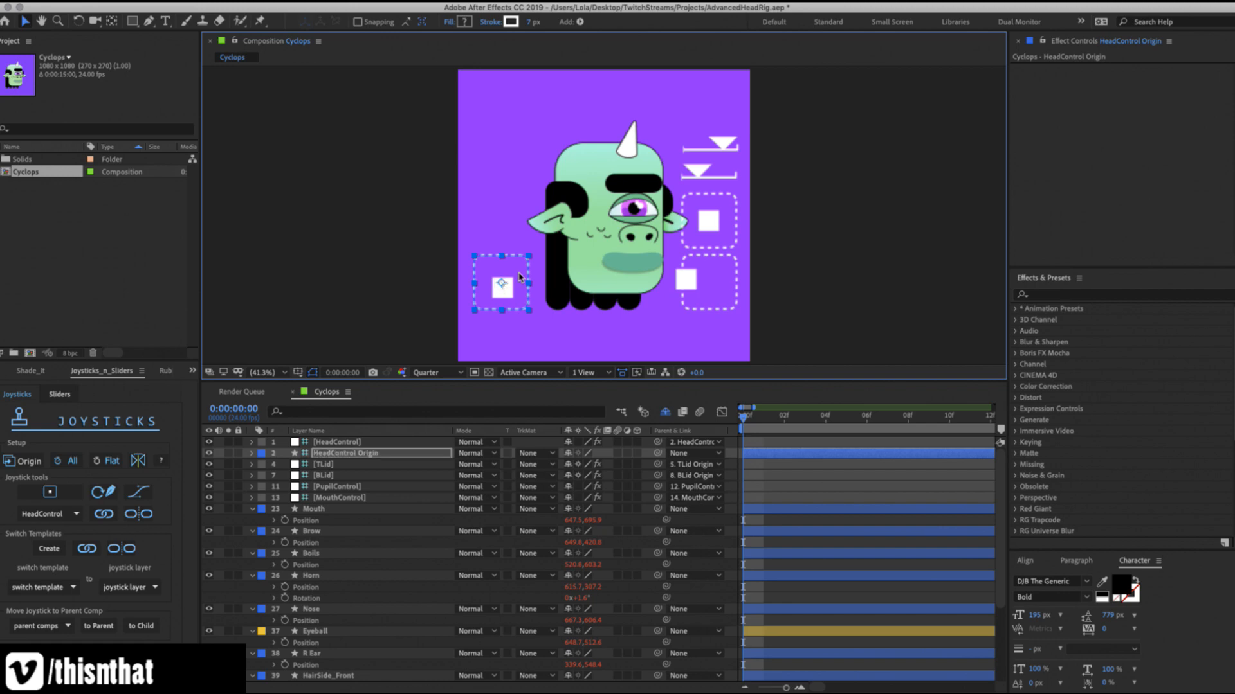
Lock the HeadControl Origin layer and mark it shy, keeping it visible in the composition.
left_click(237, 453)
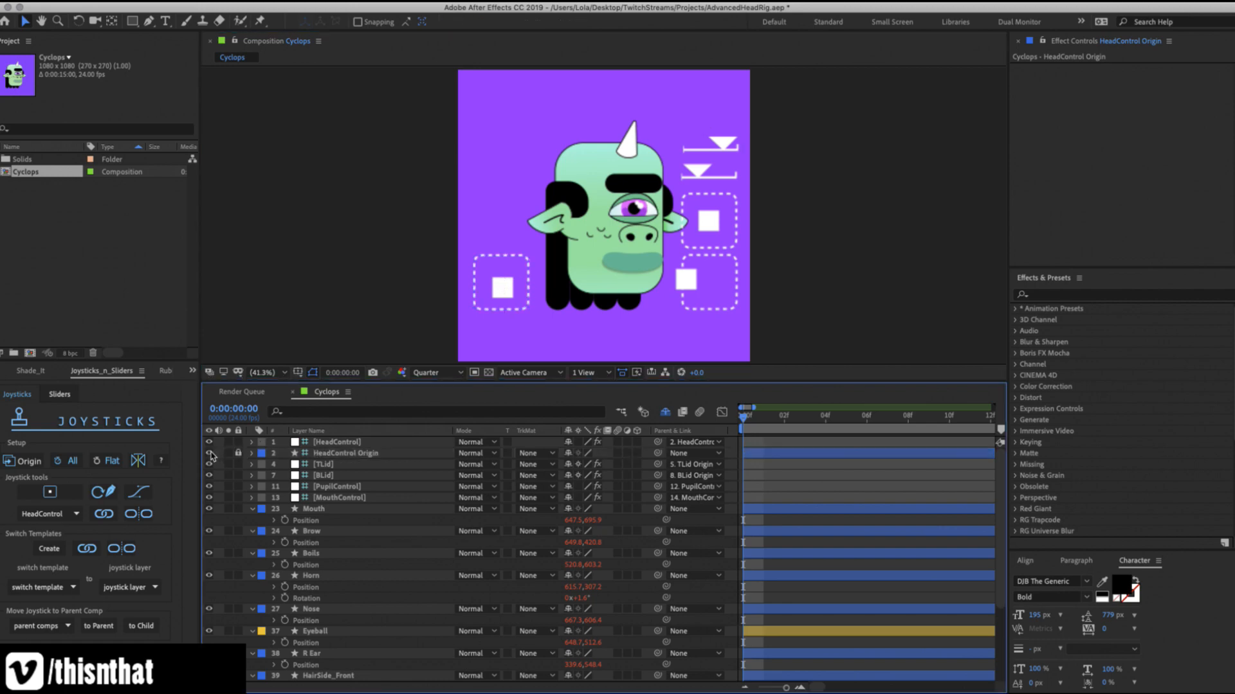
left_click(209, 454)
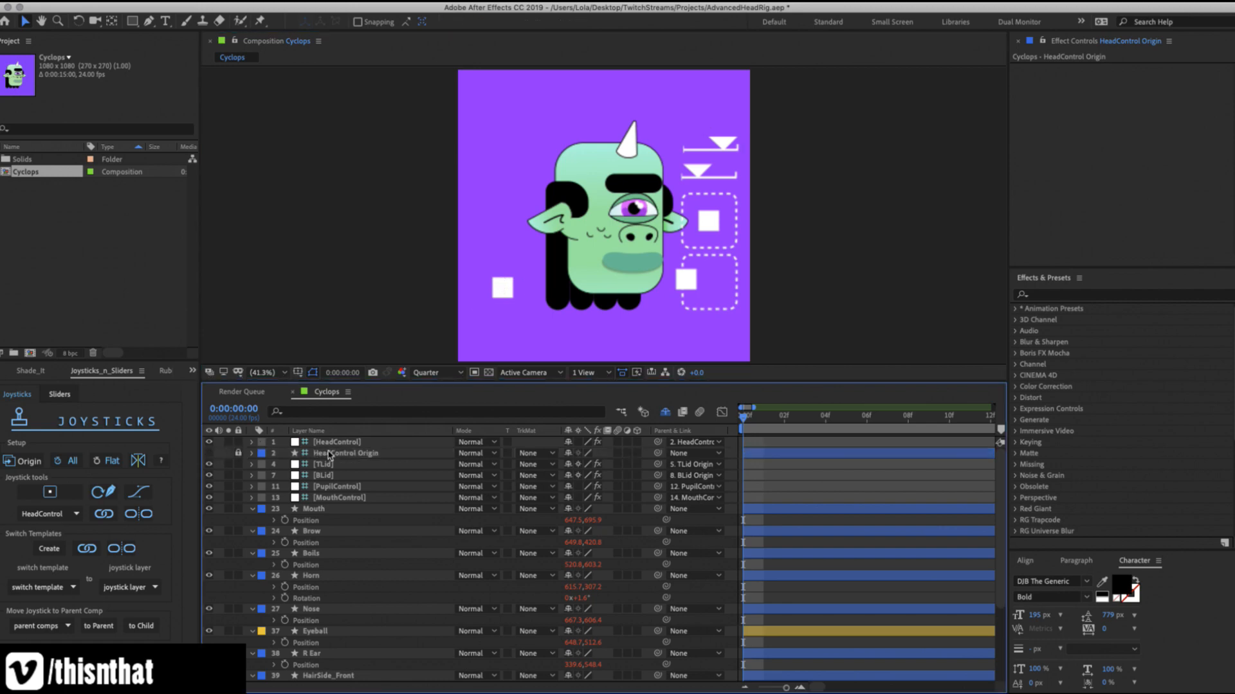
left_click(209, 454)
left_click(568, 453)
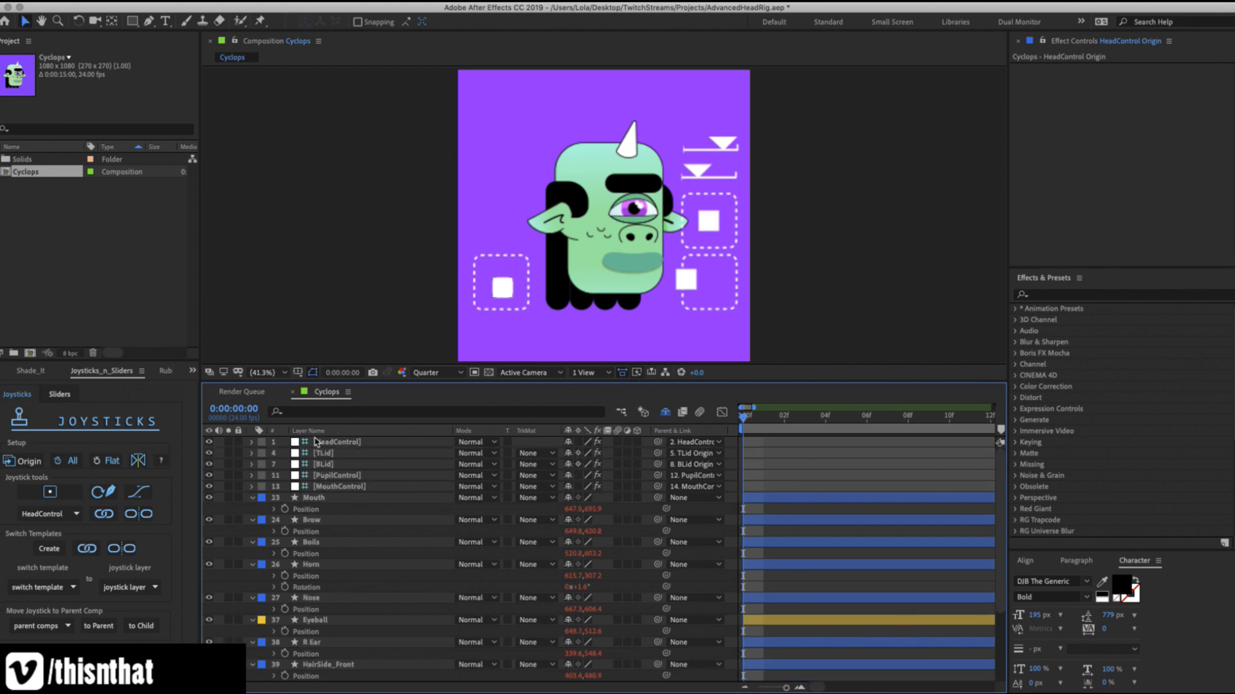
Pose the face with HeadControl up-left, PupilControl left, TLid at its slider's right end and MouthControl at its lower edge; save the project.
left_click(316, 442)
left_click_drag(508, 289, 491, 268)
left_click_drag(706, 217, 690, 215)
left_click_drag(722, 139, 745, 135)
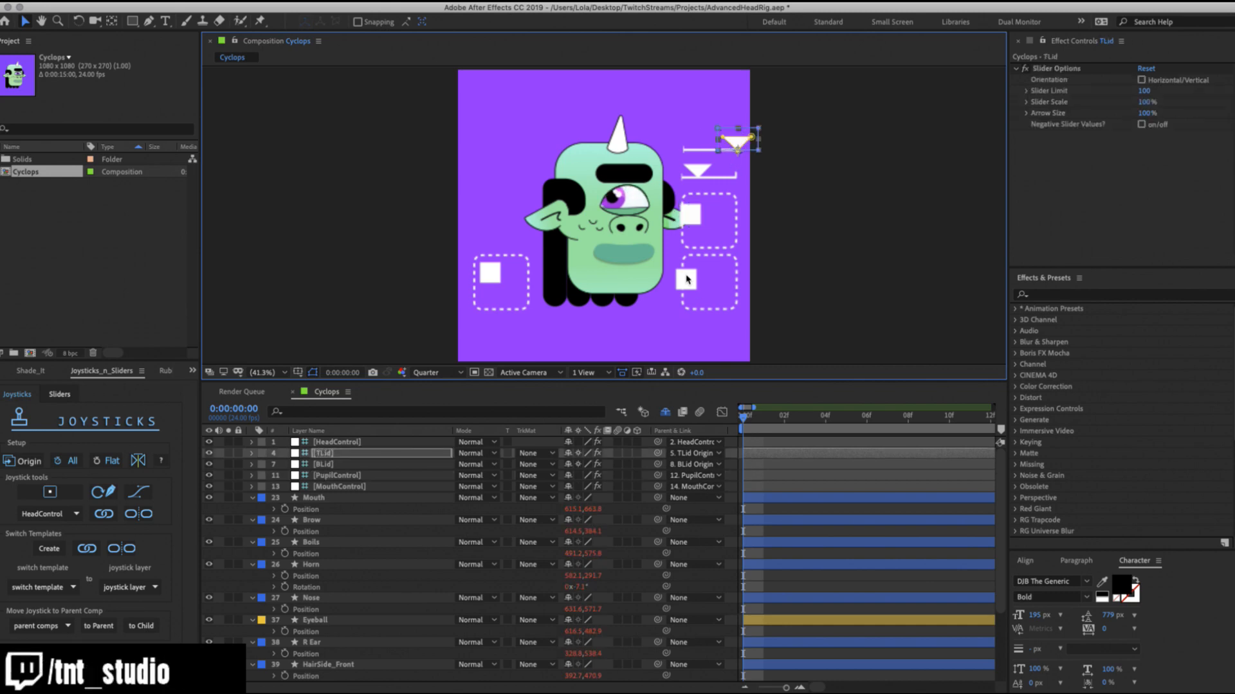
left_click_drag(694, 283, 710, 307)
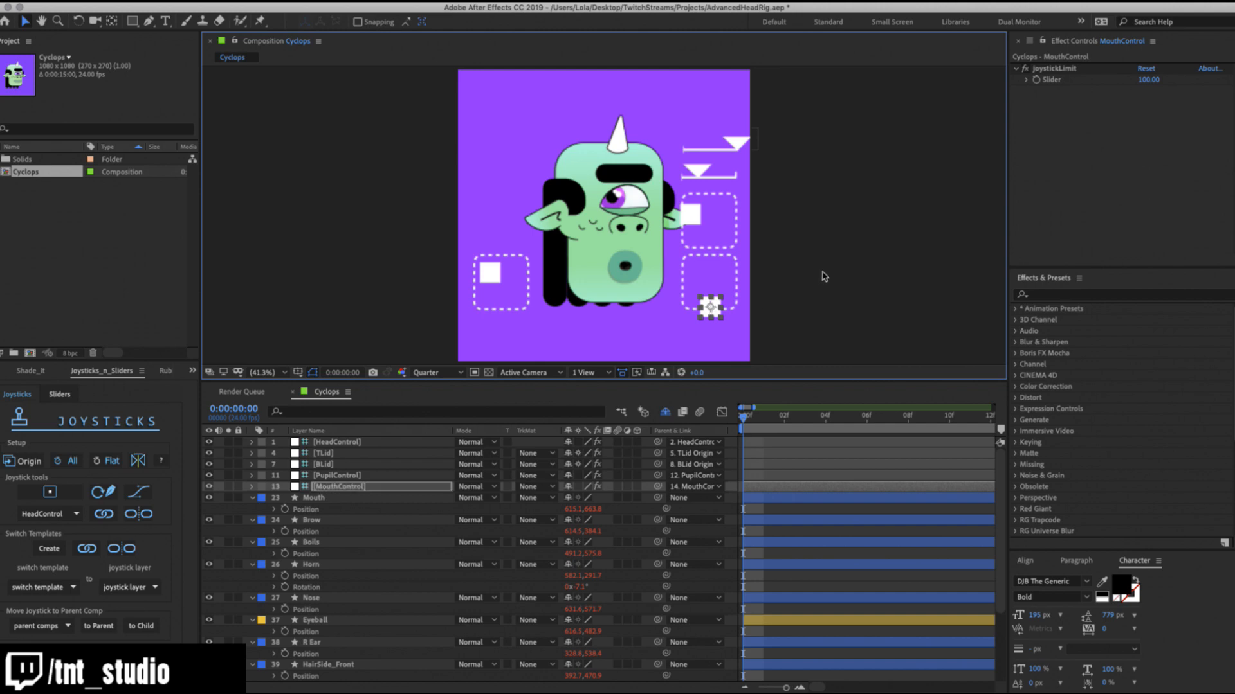
key("super+s")
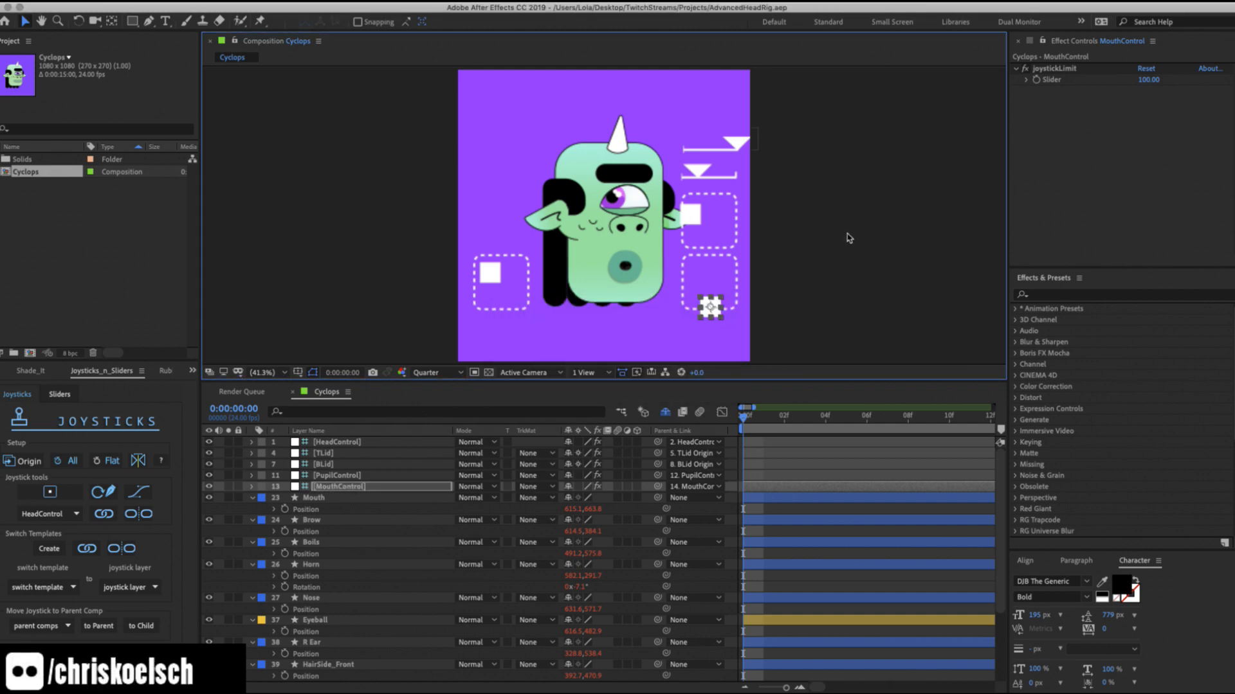
Expand the Brow layer's contents down to Group 1 and select its Path 1.
left_click(316, 521)
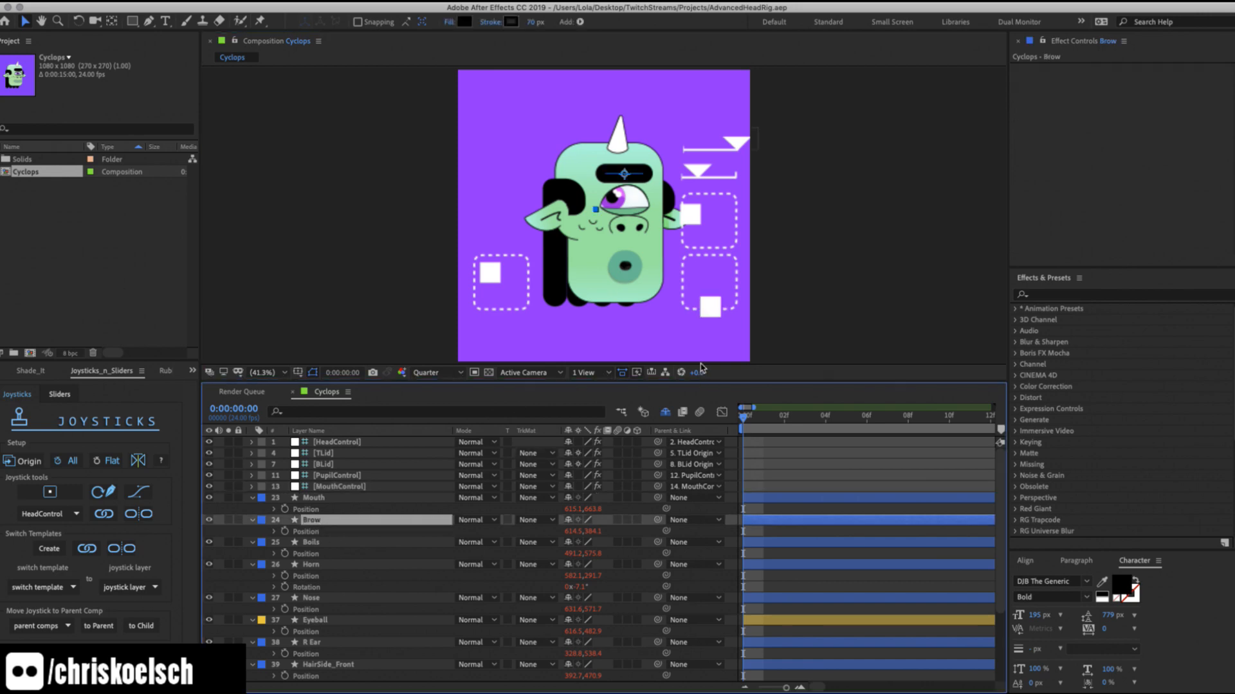
left_click_drag(753, 407, 754, 403)
left_click(254, 521)
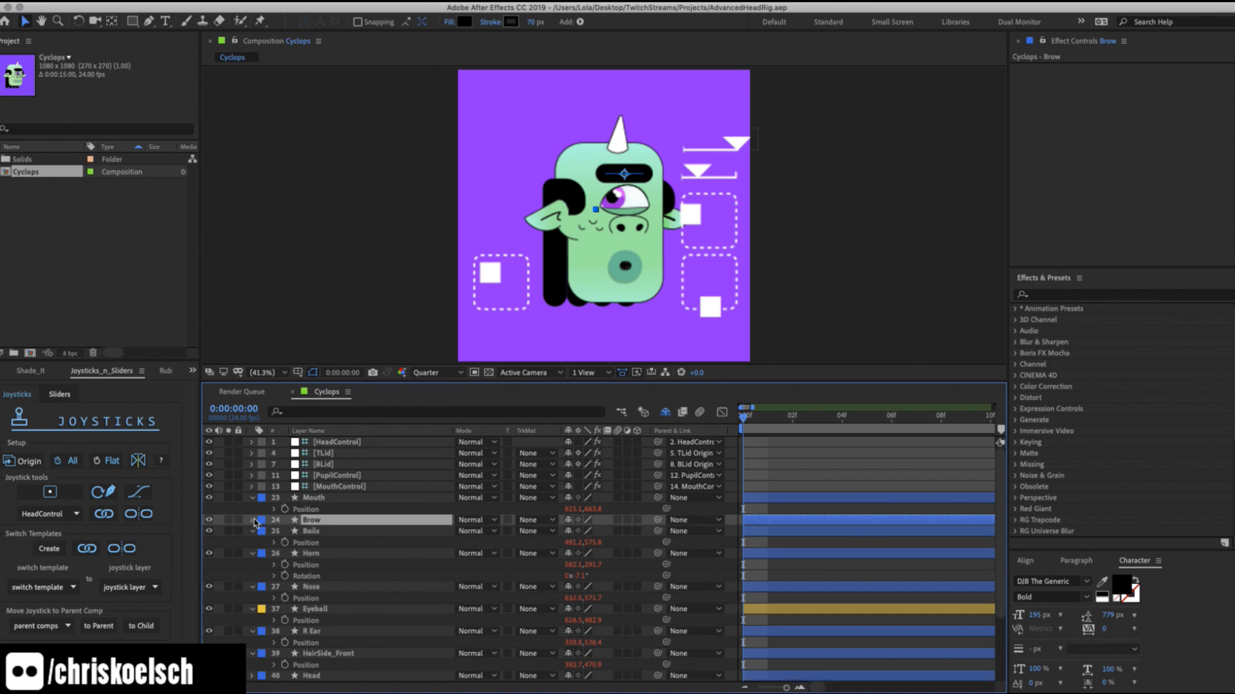
left_click(263, 532)
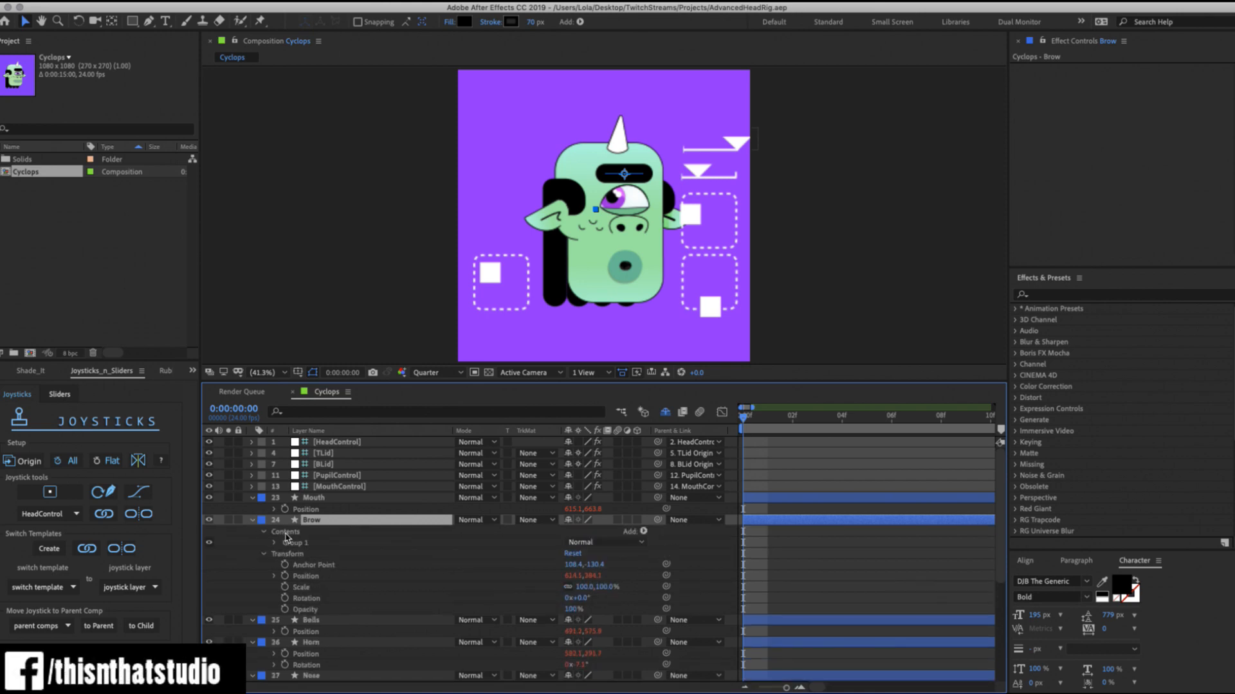
left_click(273, 544)
left_click(274, 544)
left_click(306, 554)
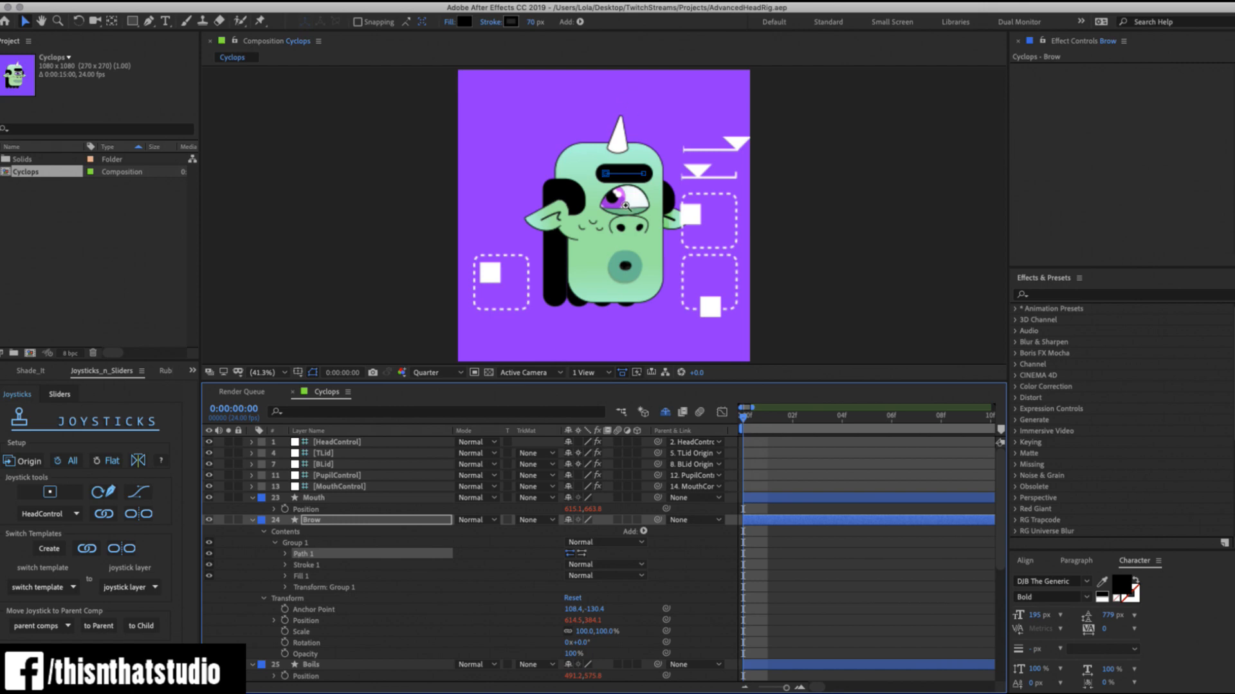
Pull out horizontal Bezier handles from both end points of the brow path with the Pen tool.
key("z")
left_click(622, 175)
left_click(623, 174)
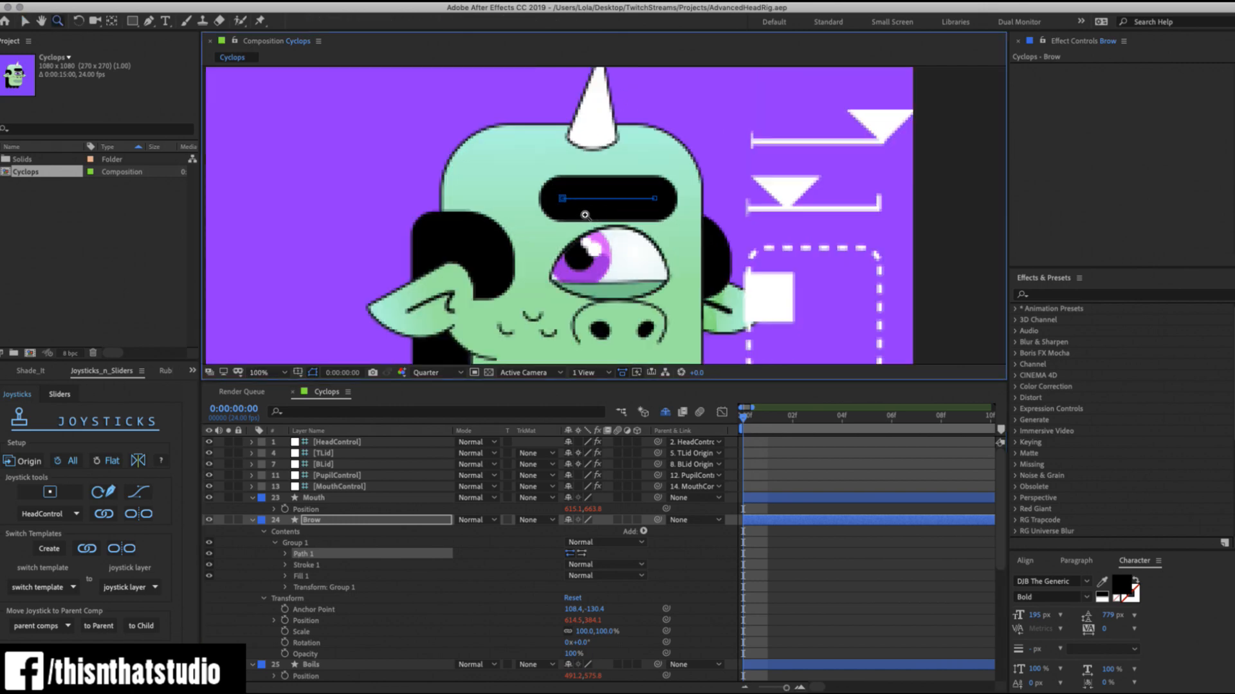
key("g")
left_click_drag(566, 195, 677, 193)
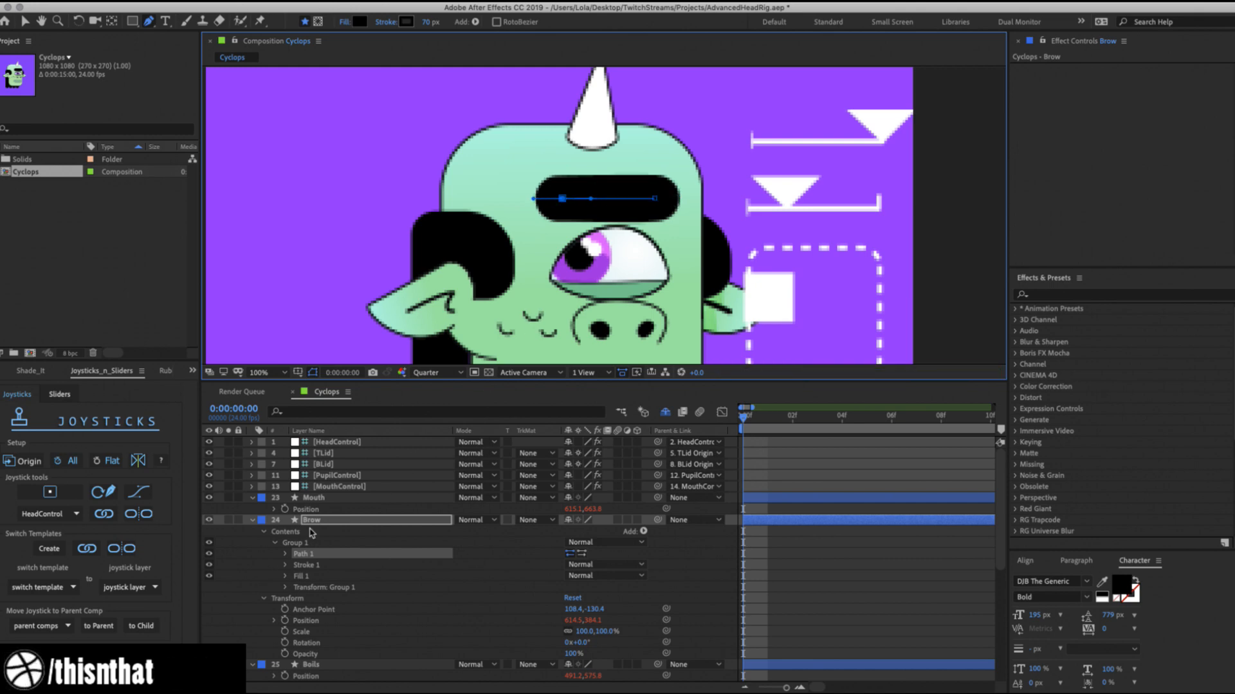
left_click(320, 543)
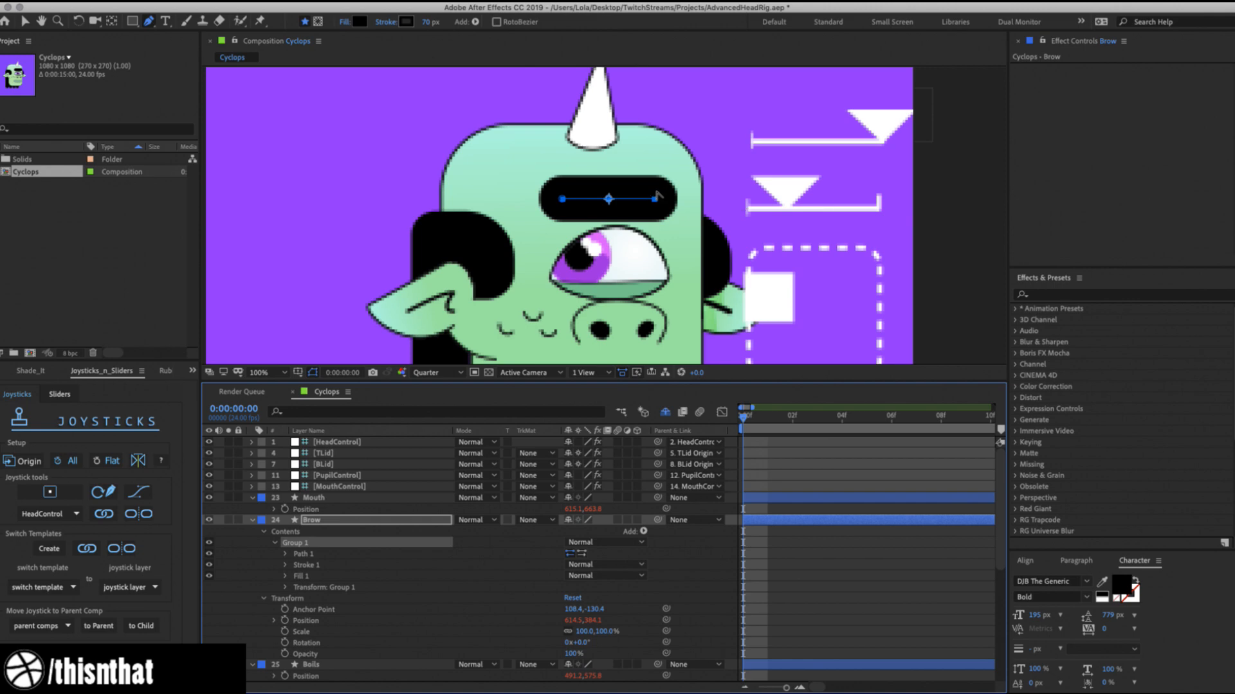
left_click(669, 196)
left_click_drag(679, 193, 690, 195)
Enable keyframing on the Brow's Path at frame 0 and bend the brow downward into a scowl over the eye.
left_click(287, 553)
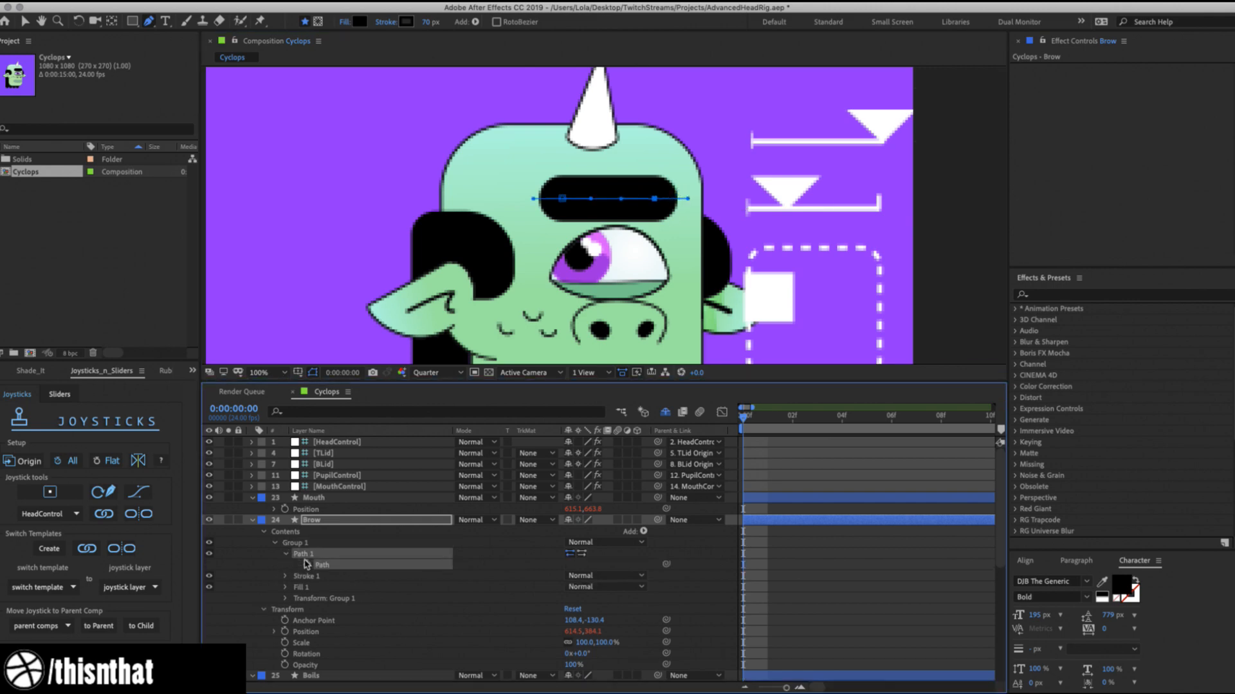
left_click(307, 564)
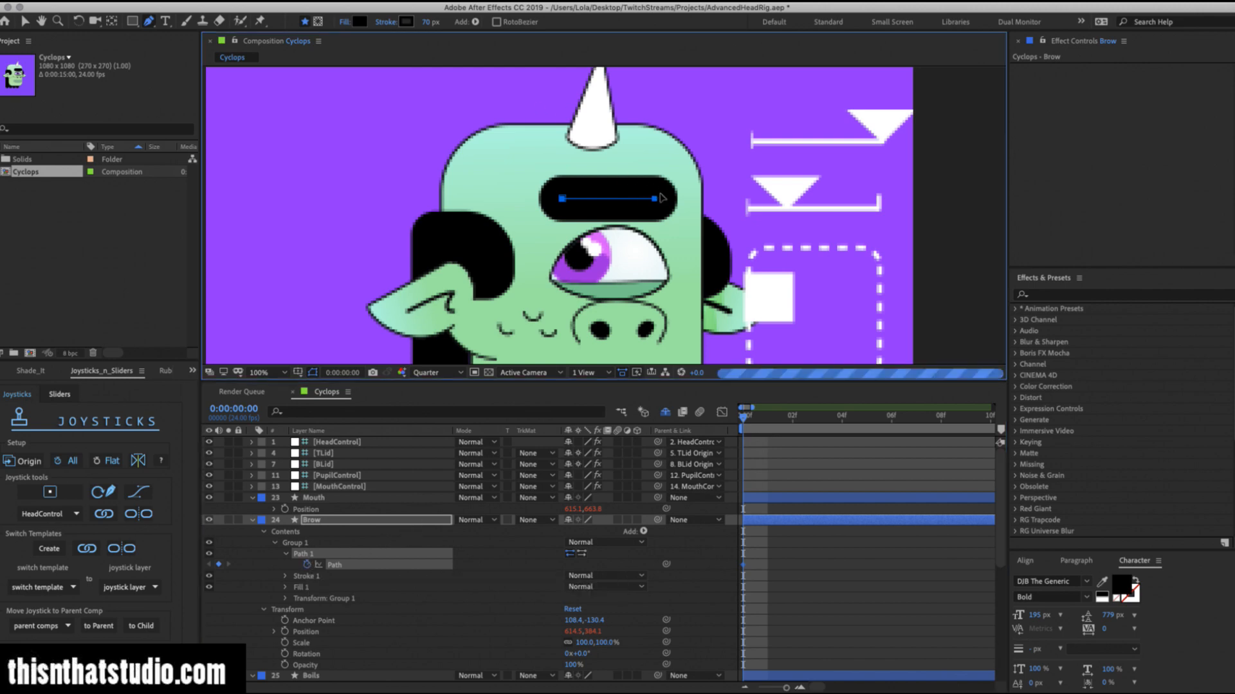
left_click(304, 554)
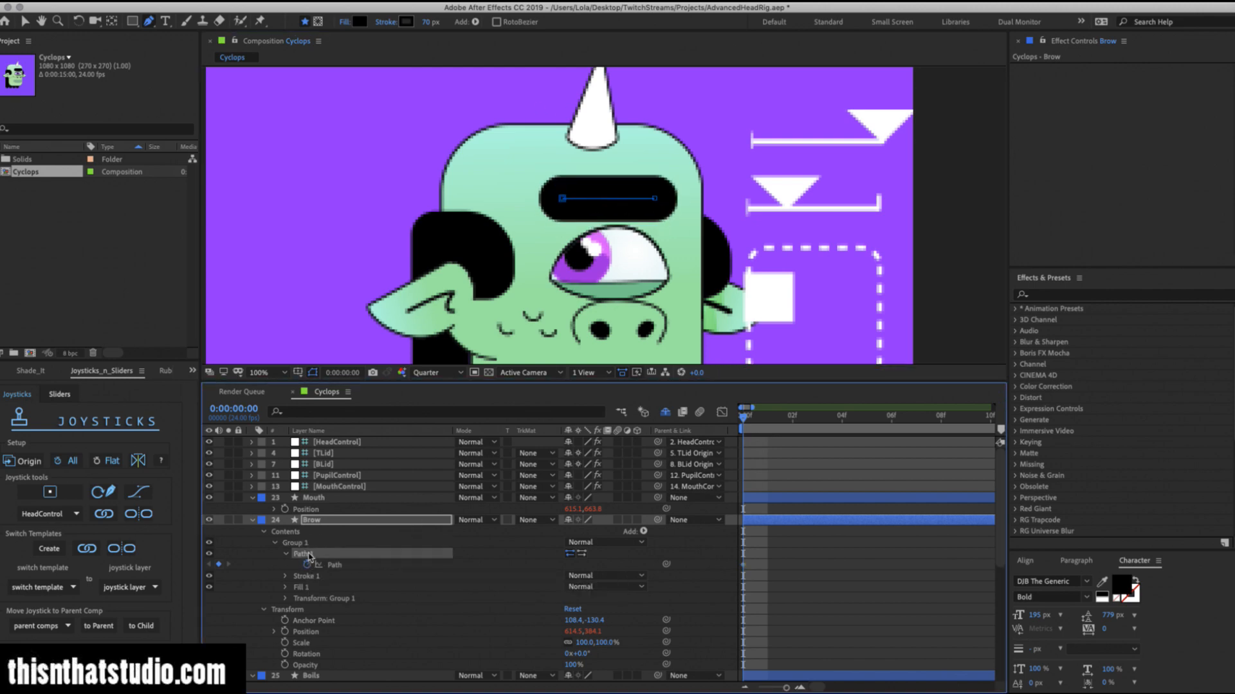
key("v")
left_click_drag(655, 199, 595, 220)
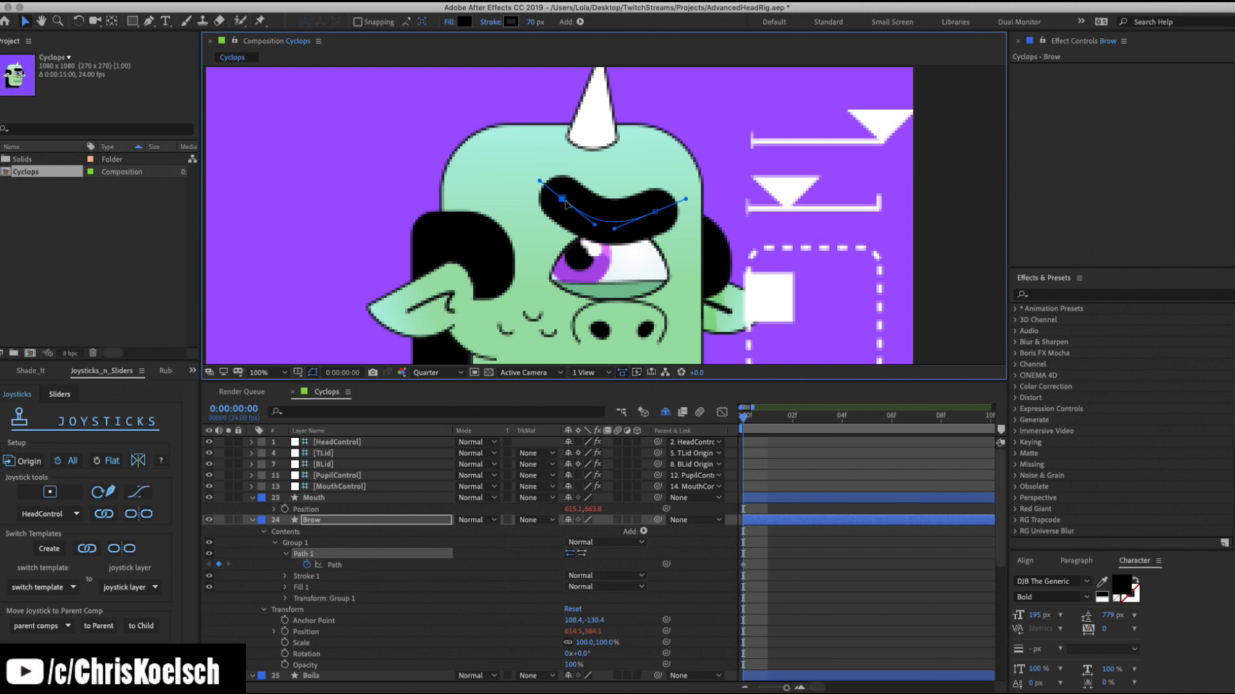
left_click_drag(563, 193, 566, 205)
left_click_drag(654, 211, 639, 233)
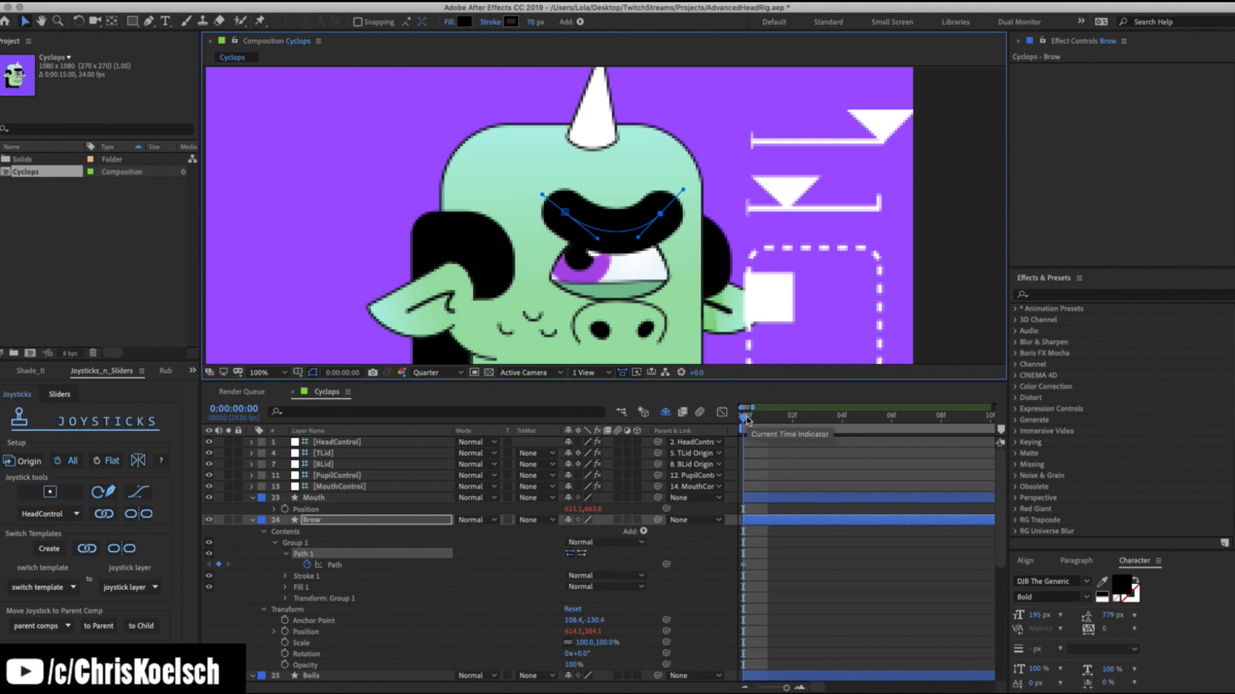
At frame 1, arch the brow path upward with its handles and set the Brow's fill to None.
left_click(767, 418)
mouse_move(636, 232)
left_mouse_down()
mouse_move(611, 218)
mouse_move(598, 231)
mouse_move(585, 177)
left_mouse_up()
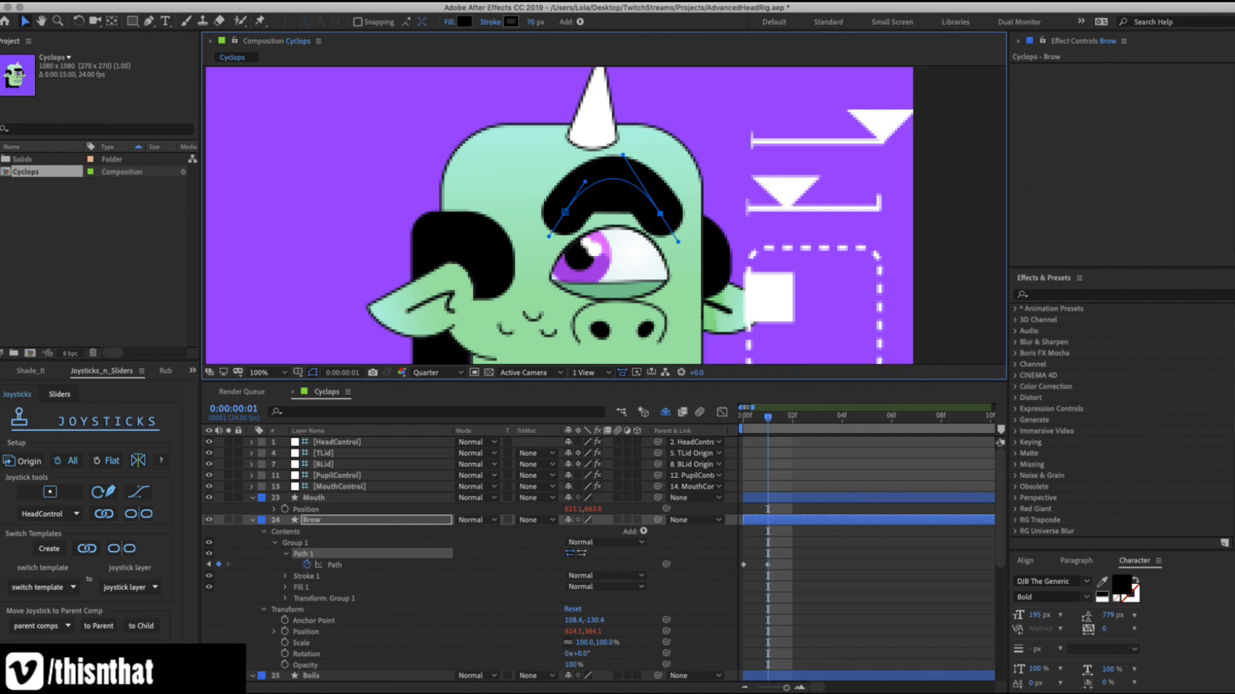
left_click(449, 21)
left_click(290, 33)
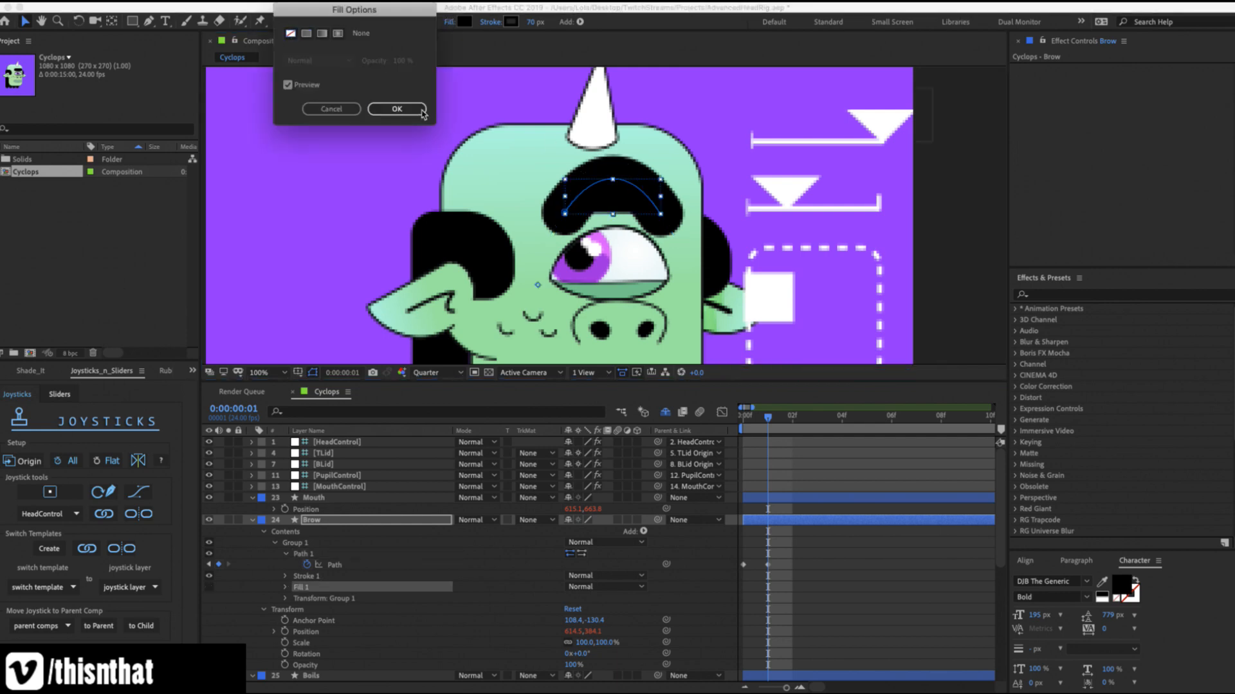
left_click(397, 109)
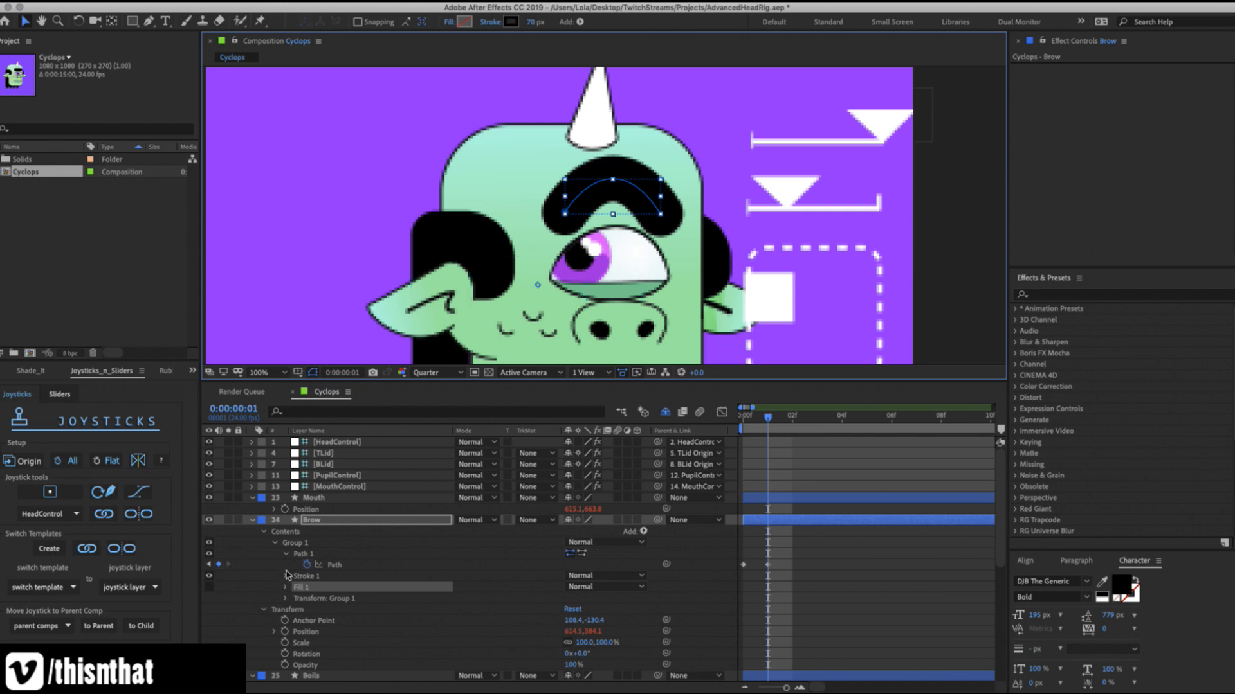
Select both end points of the brow path and move the arched brow straight up to the base of the horn.
left_click(297, 554)
left_click(564, 212)
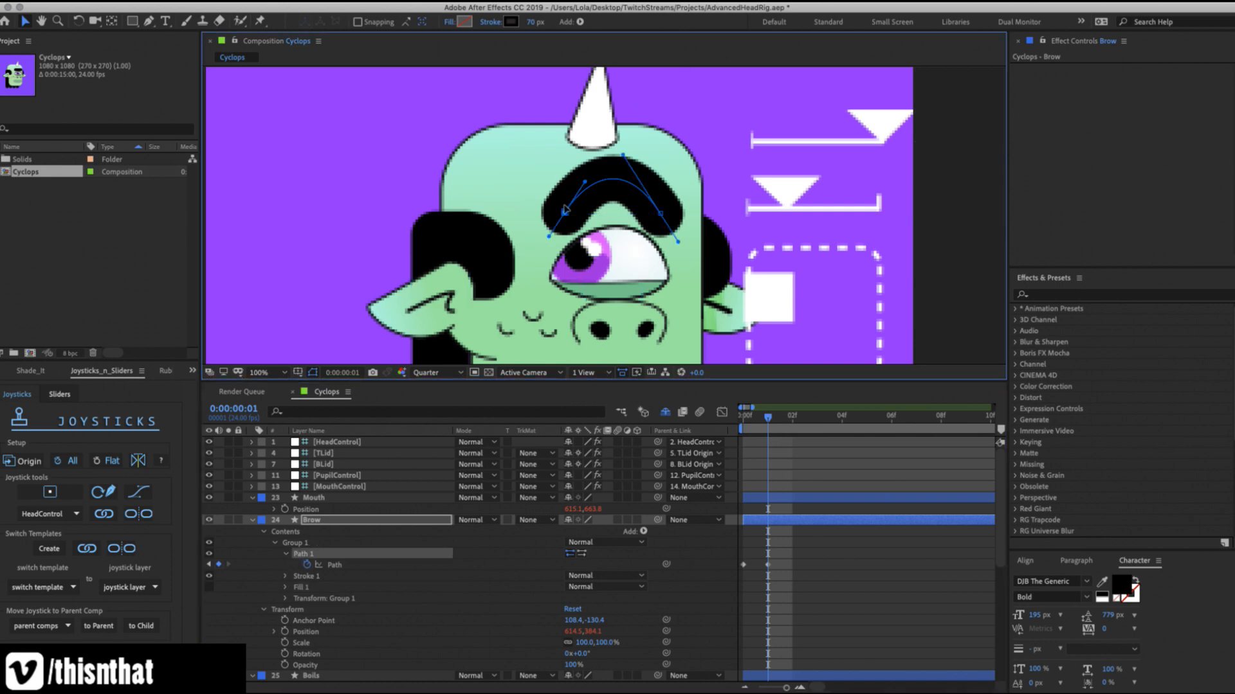
left_click(662, 212, "shift")
left_click_drag(662, 212, 662, 166)
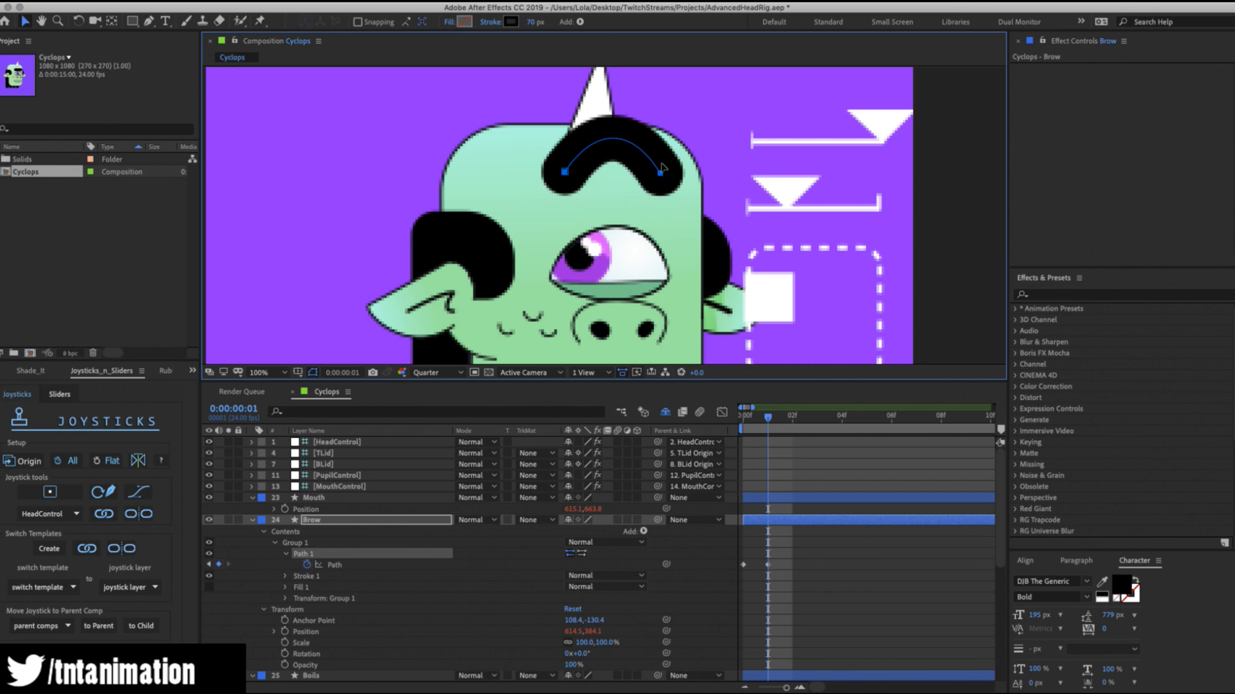
Save the project and create a slider controller named BrowControl from the Brow's two Path keyframes, starting at frame 0.
left_click_drag(762, 419, 743, 419)
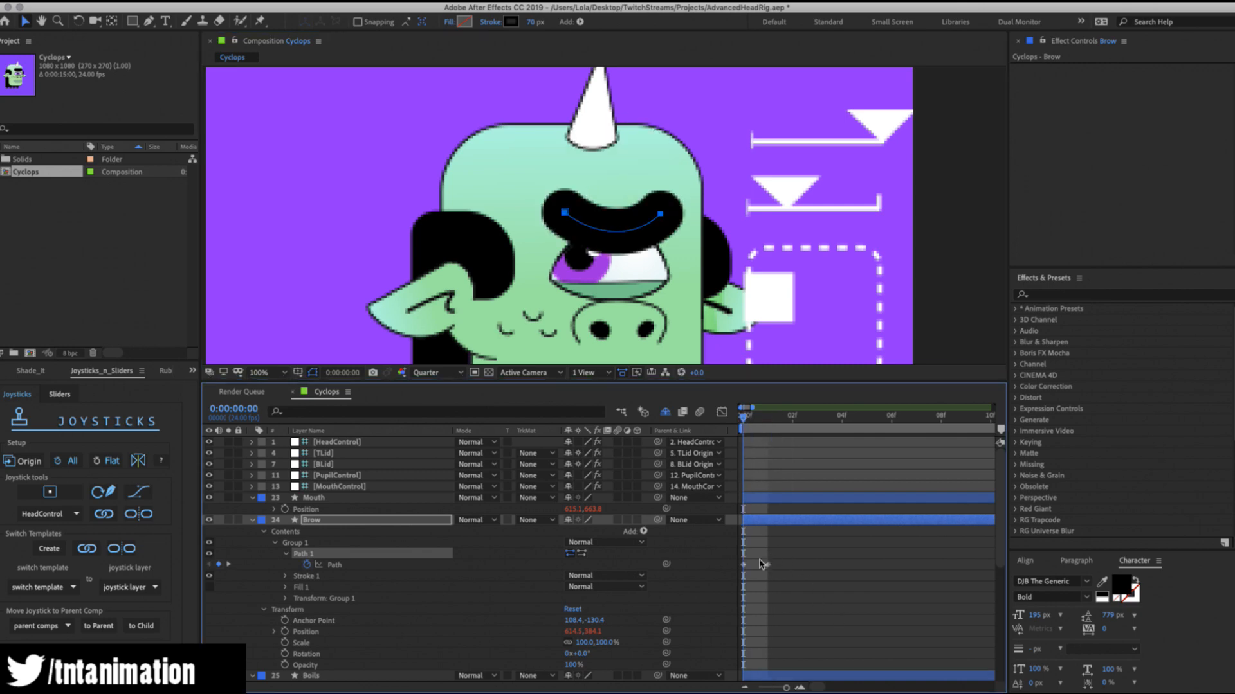
left_click_drag(777, 550, 742, 572)
key("super+s")
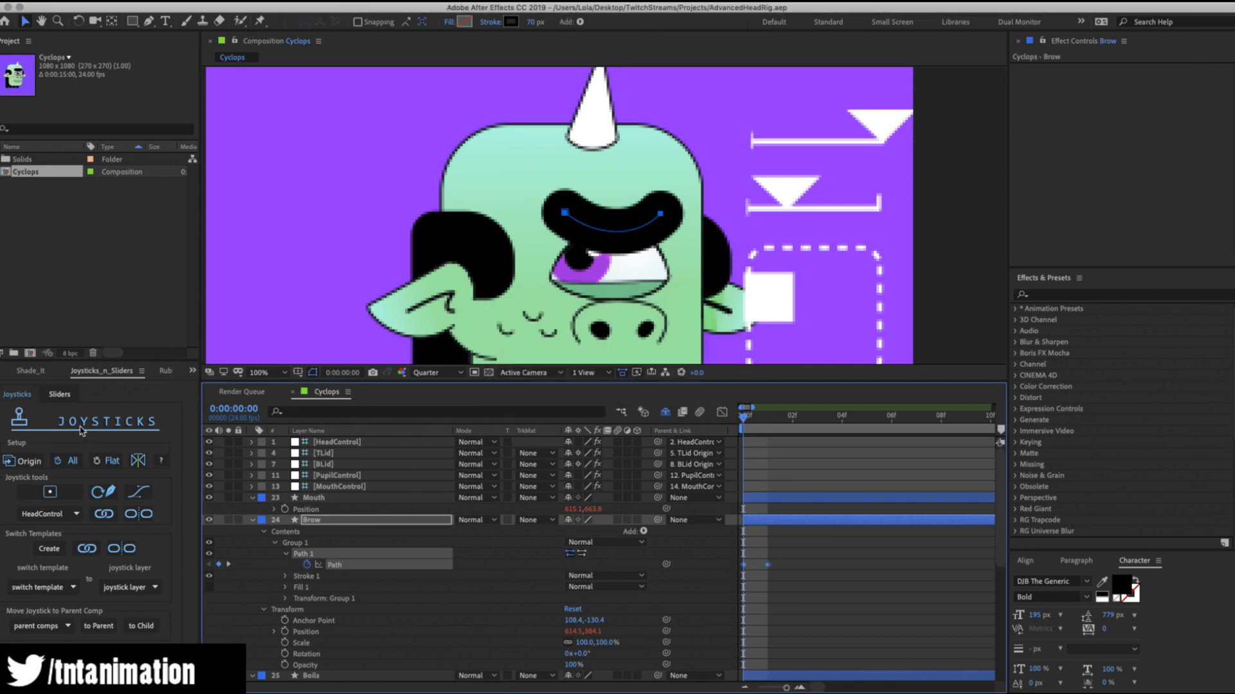
left_click(59, 394)
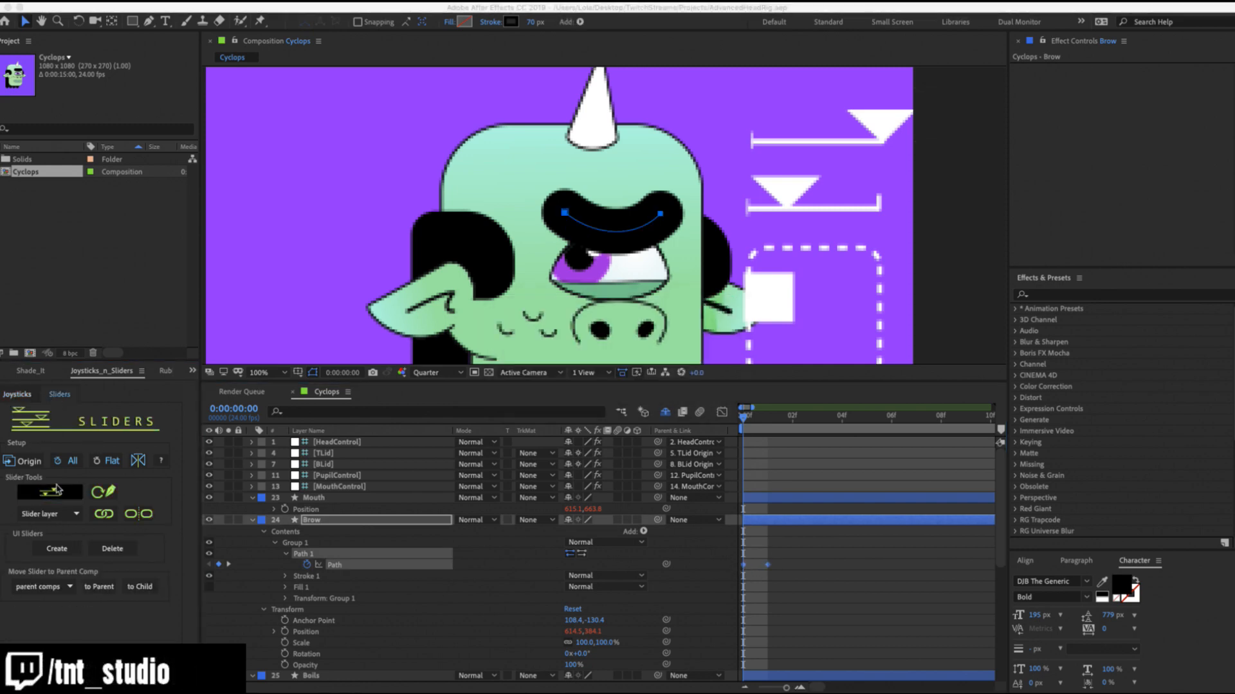
left_click(57, 490)
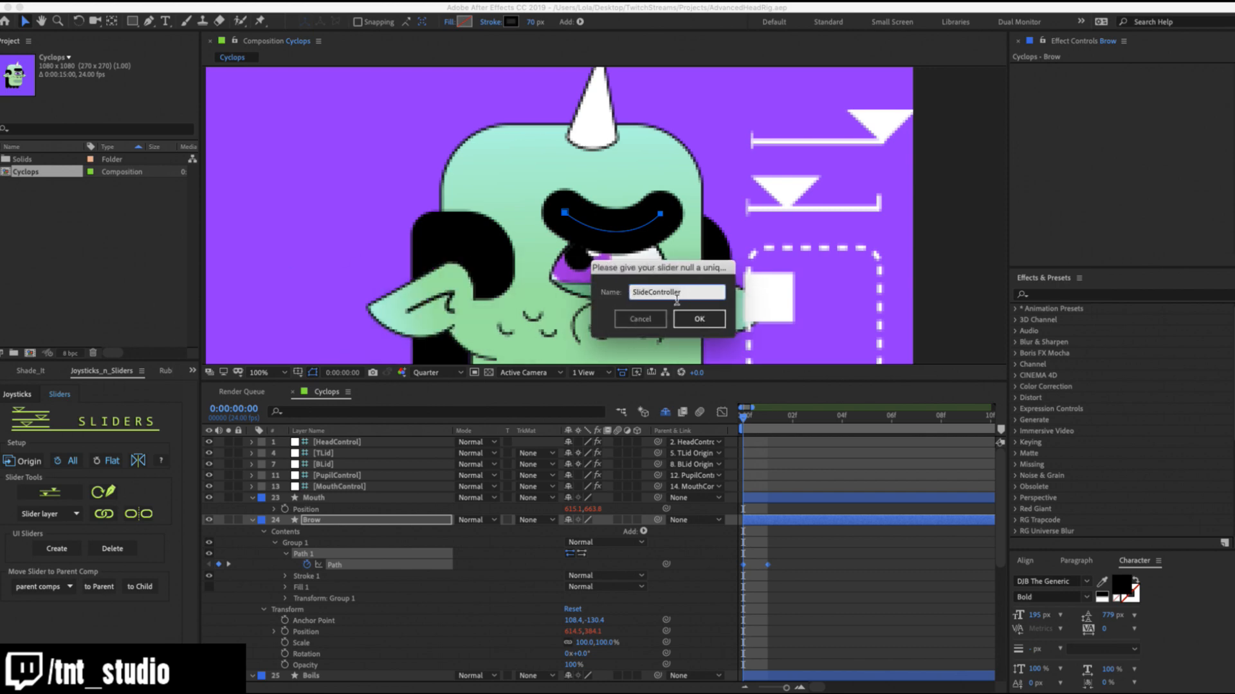
type("BrowControl")
key("Return")
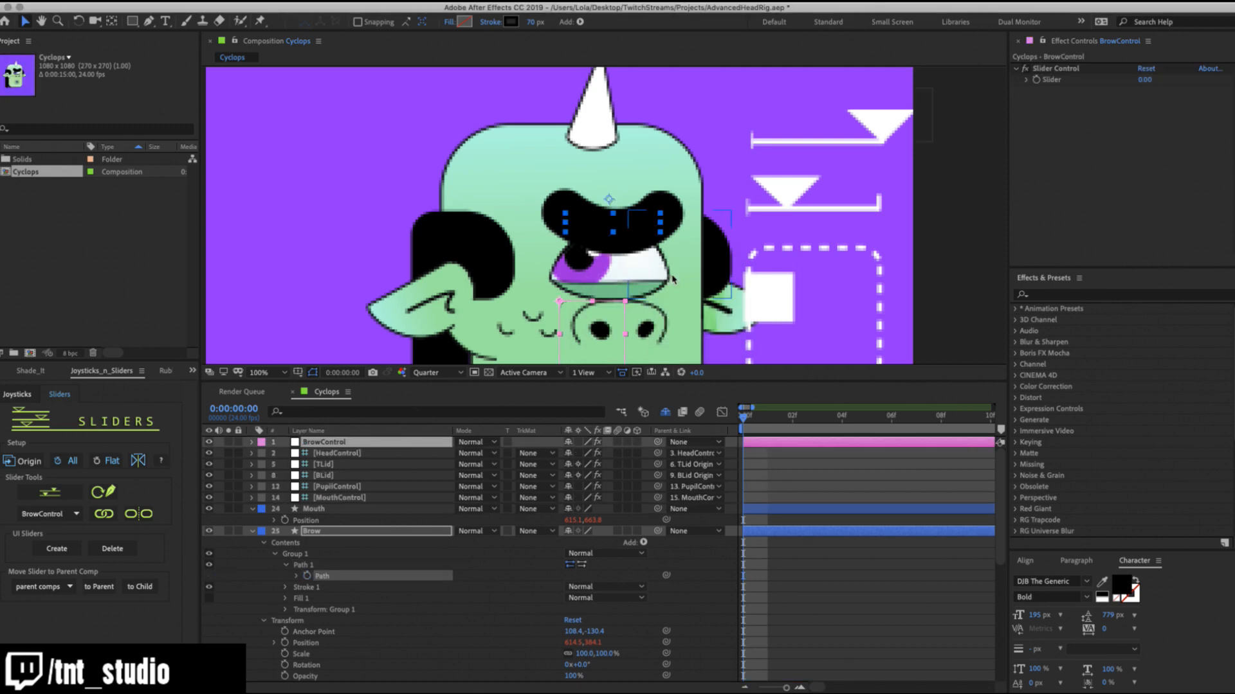
Test the brow shapes by raising BrowControl's Slider to 62, undo the change and reselect the BrowControl layer.
left_click(334, 455)
left_click(337, 443)
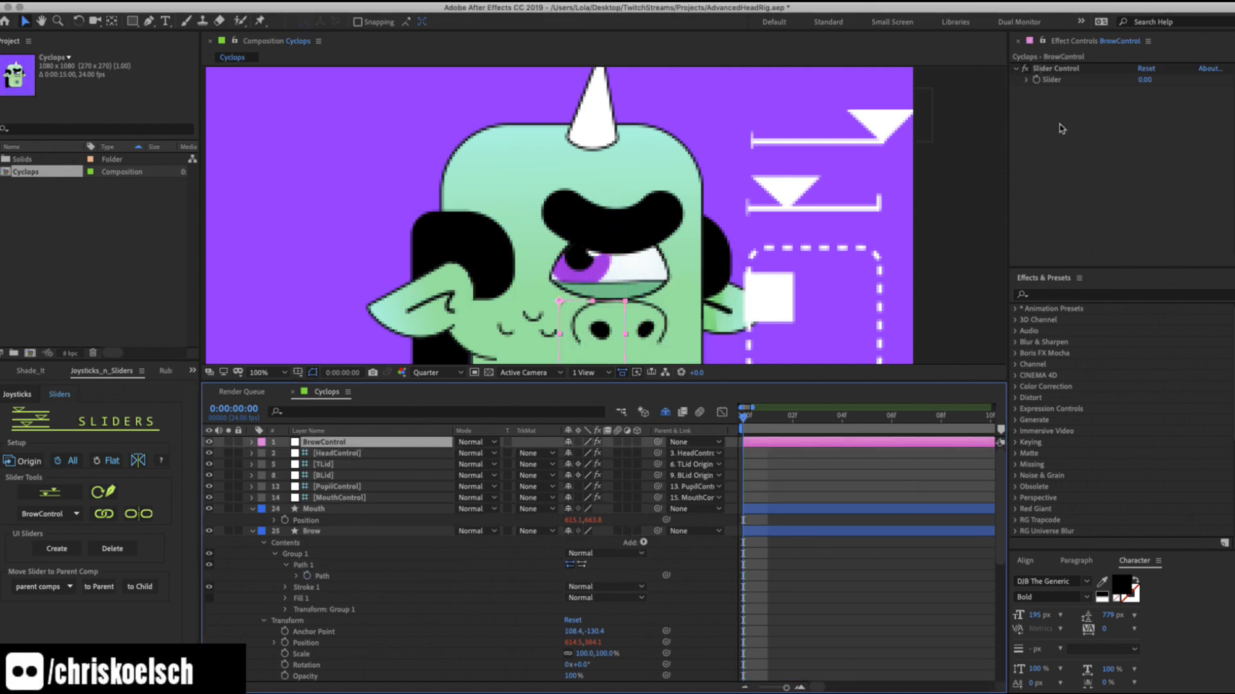
left_click_drag(1144, 80, 1175, 68)
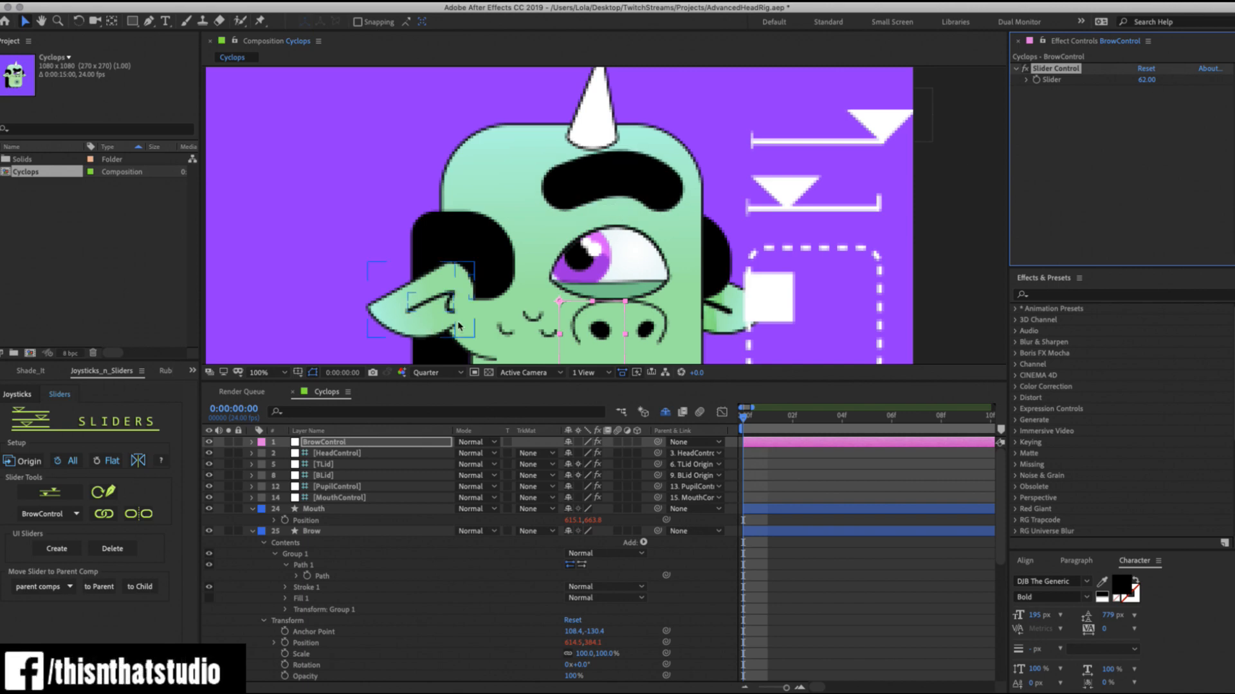
key("super+z")
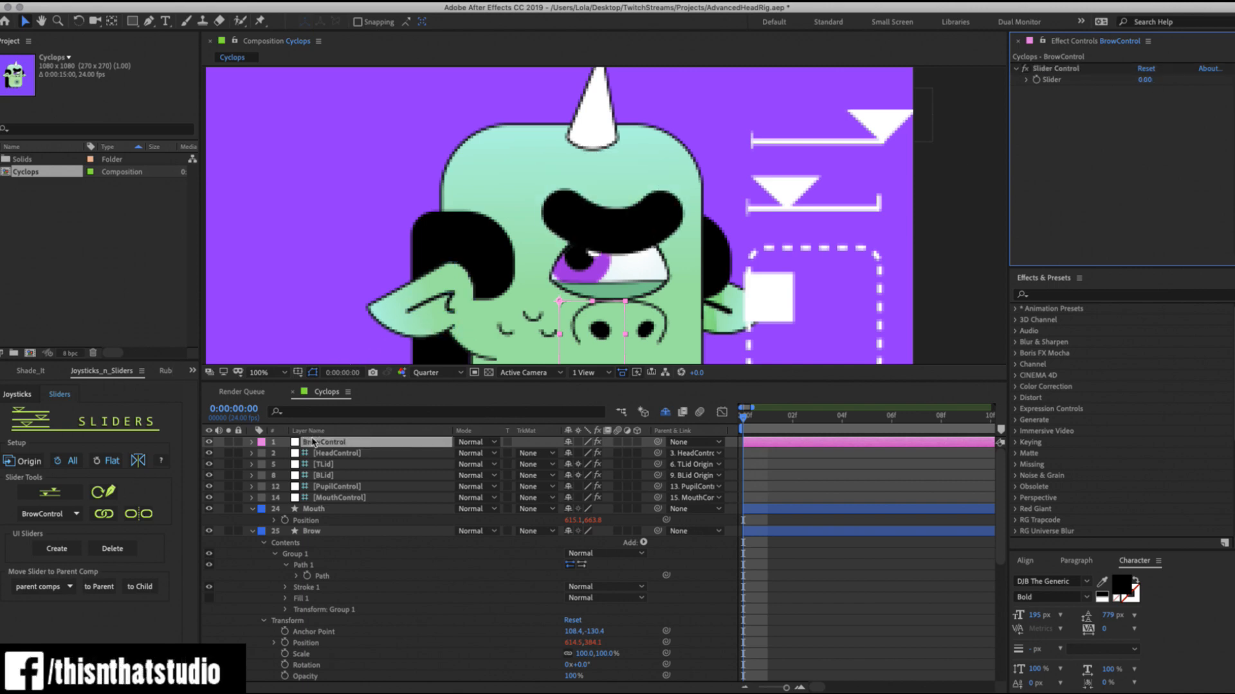
left_click(313, 441)
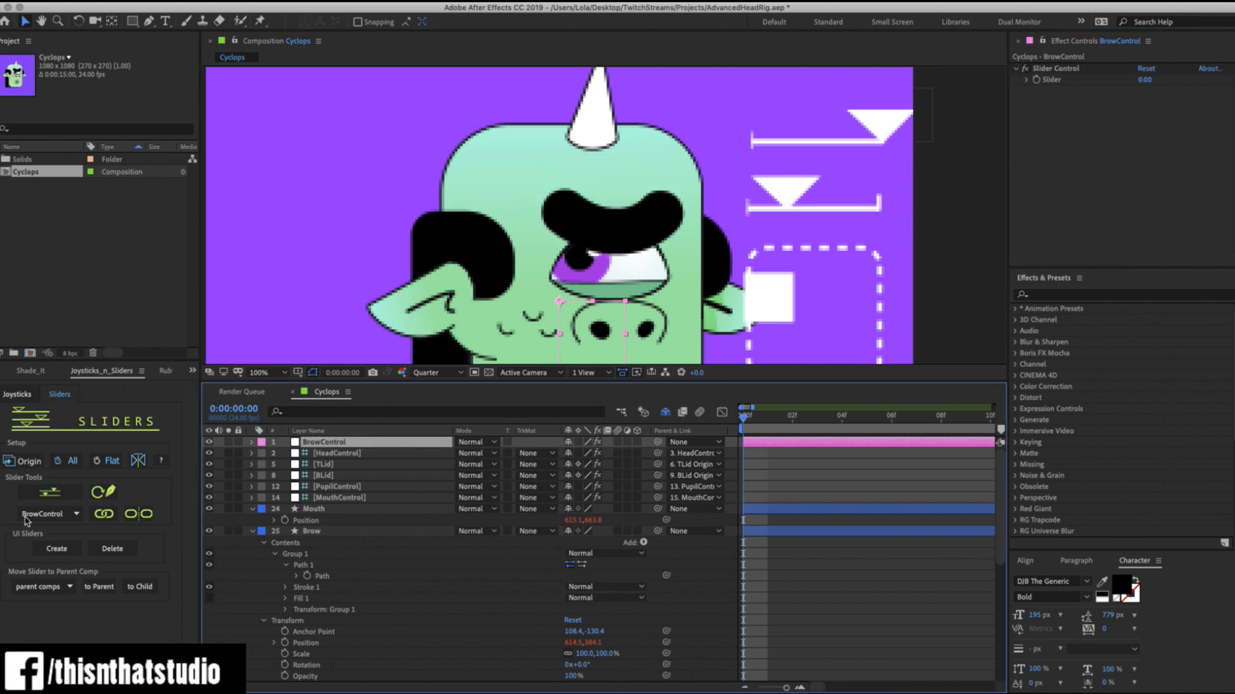
Rename BrowControl's Slider Control effect to BControl and create a UI slider for it.
left_click(1060, 115)
left_click(1056, 68)
key("Return")
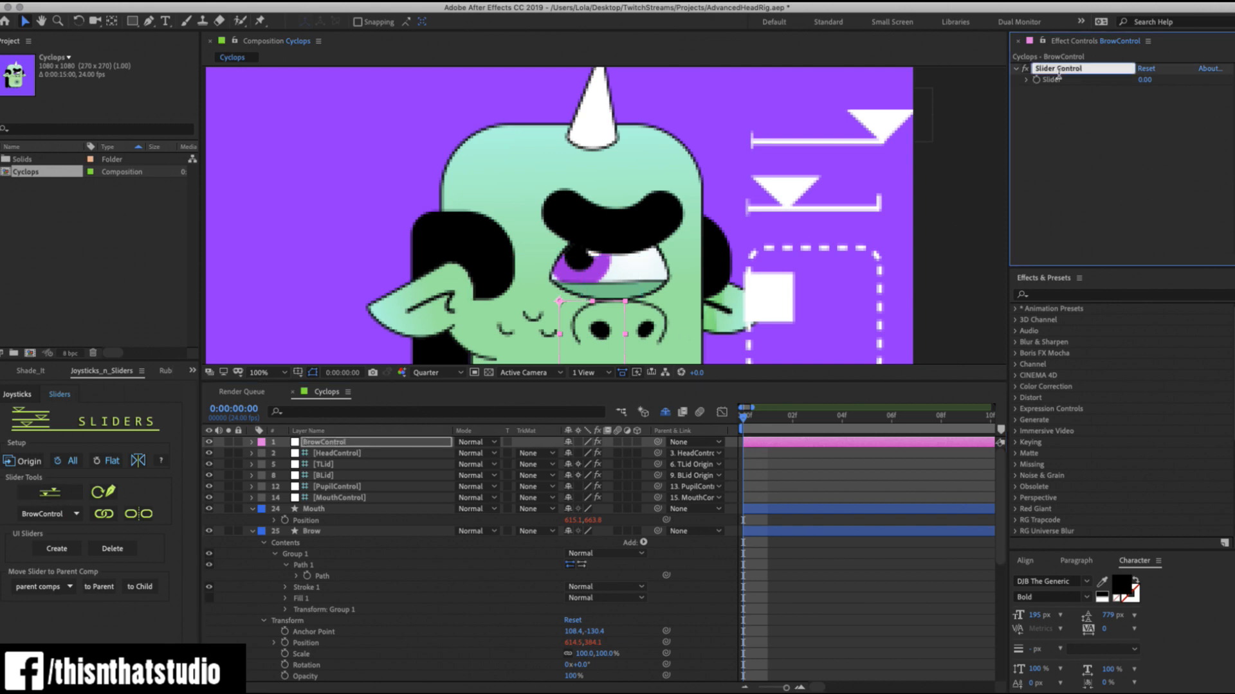
type("Brwo")
key("BackSpace")
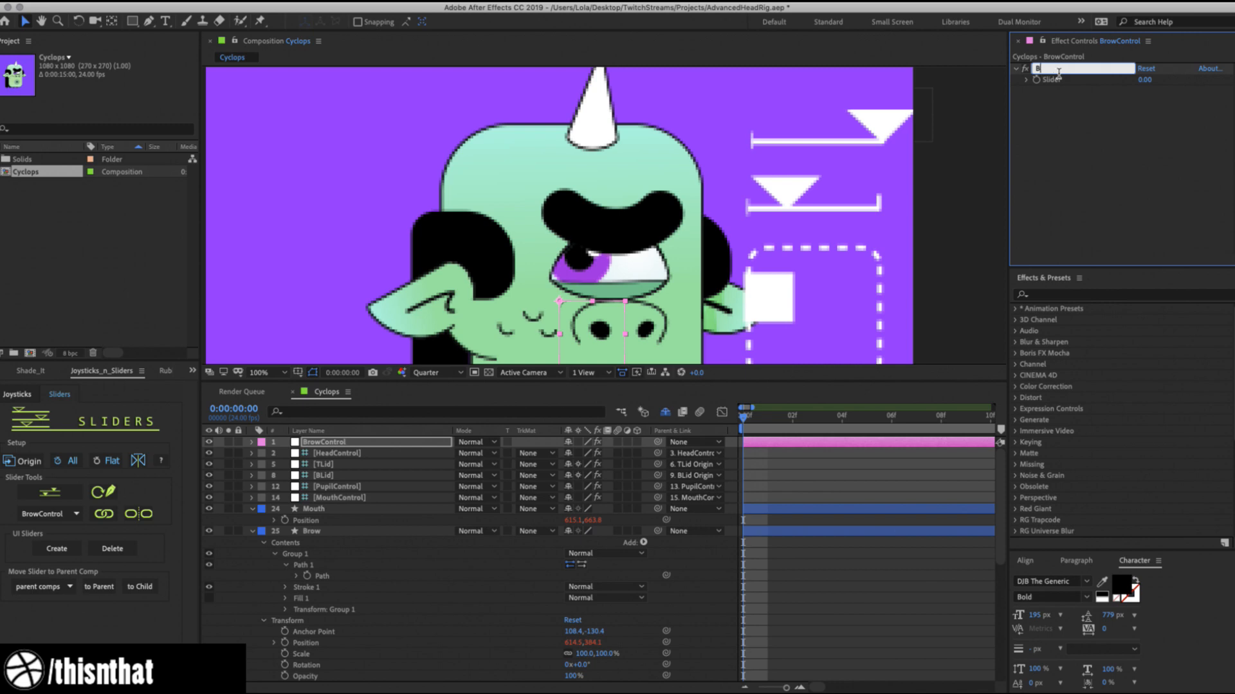
type("ontrol")
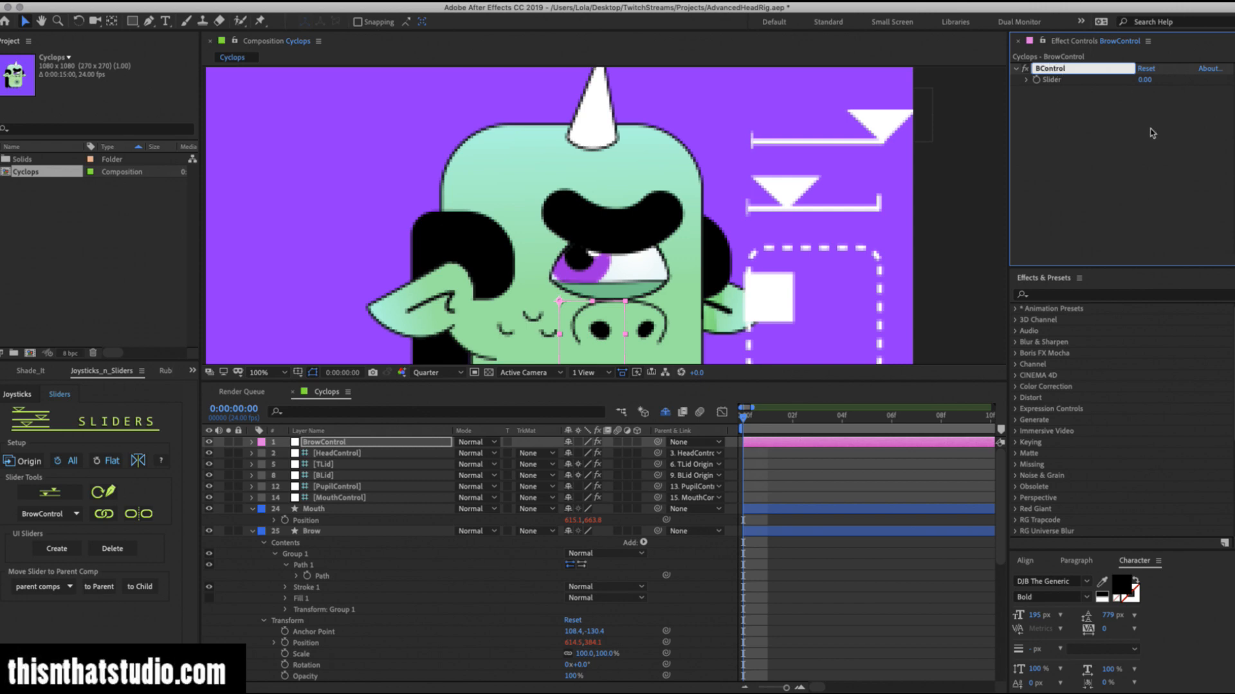
key("Return")
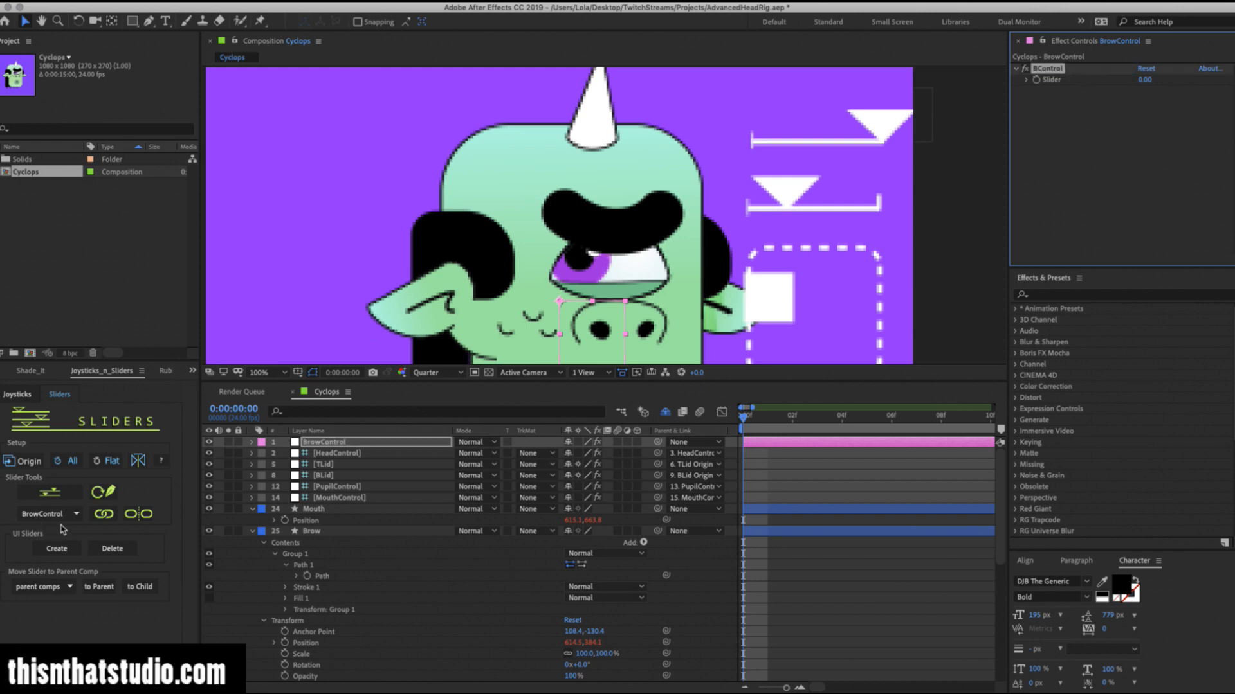
left_click(58, 551)
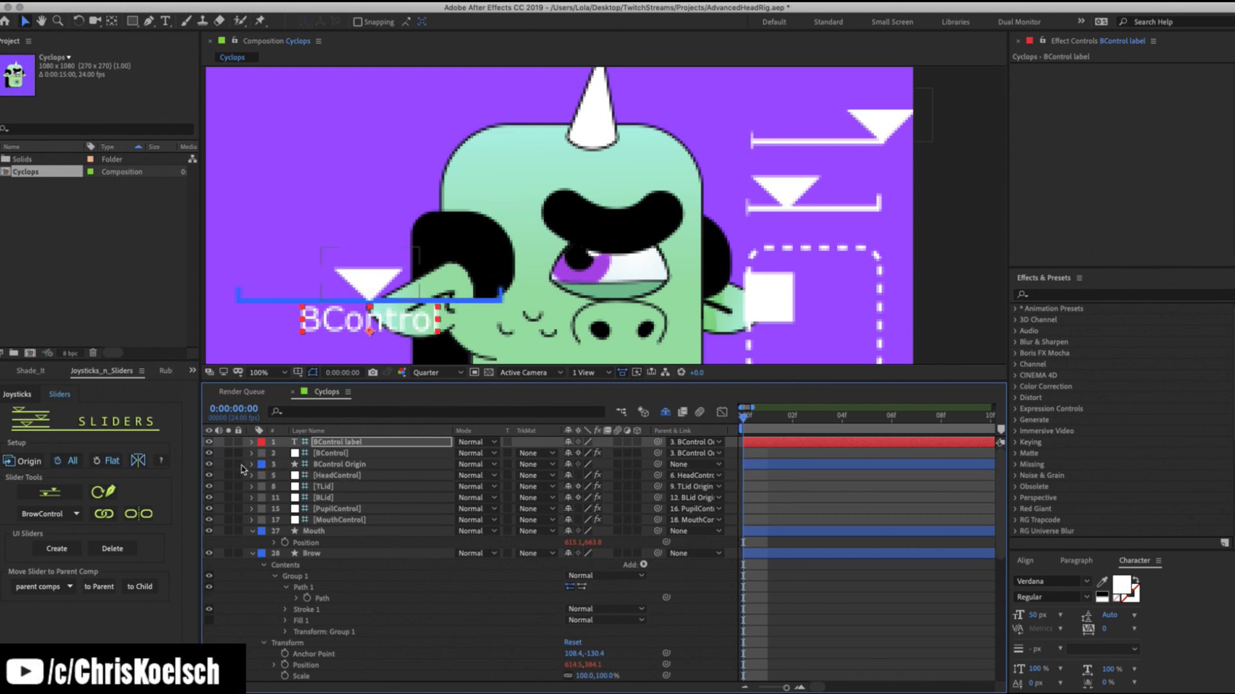
Turn off the visibility of the BControl label layer and hide it from the layer list as shy.
left_click(336, 464)
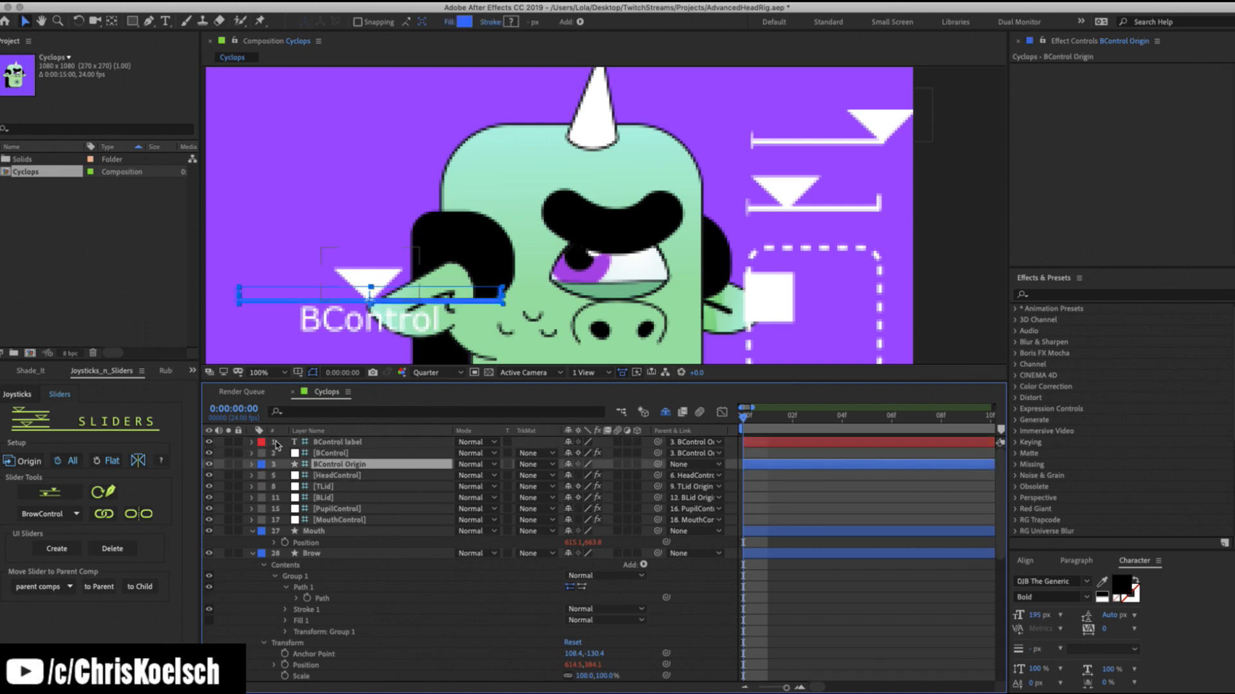
left_click(208, 441)
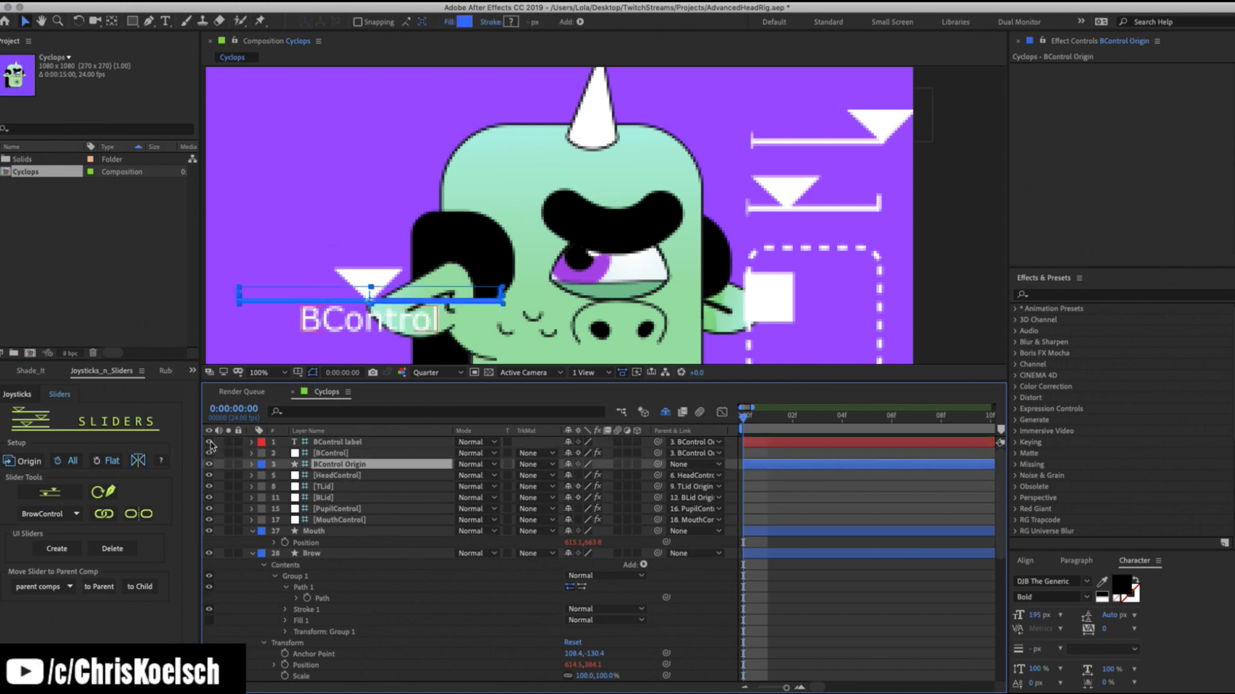
left_click(569, 442)
left_click(666, 411)
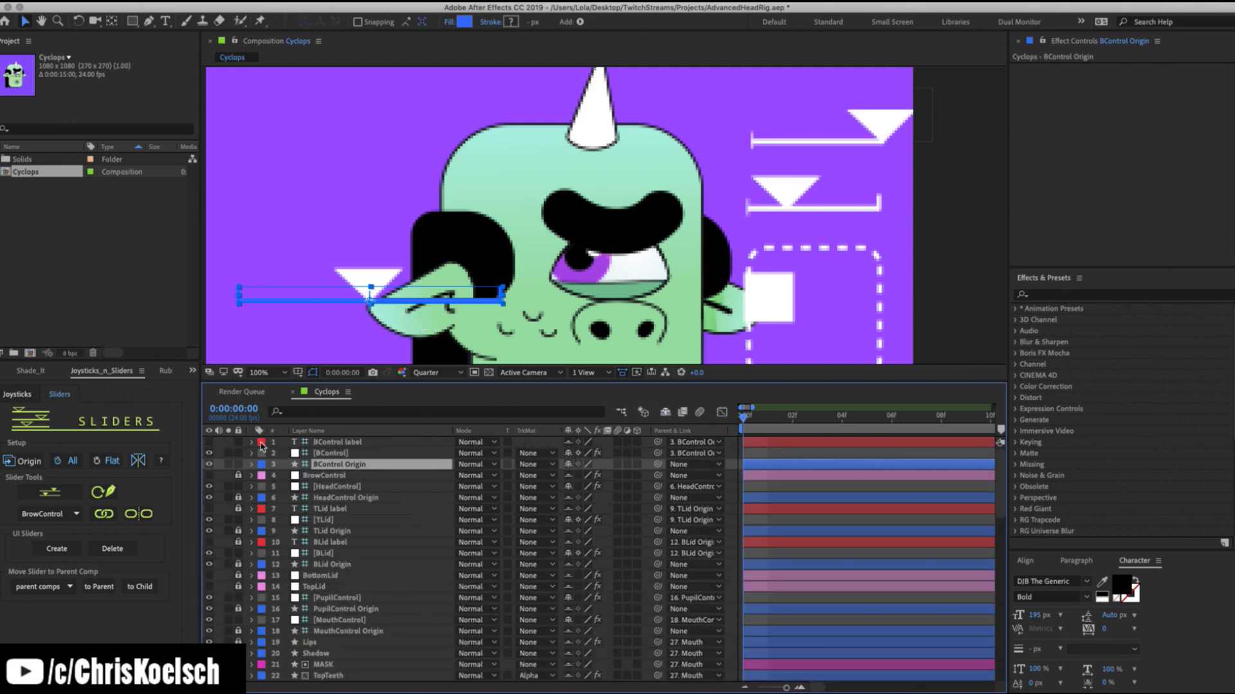
left_click(665, 412)
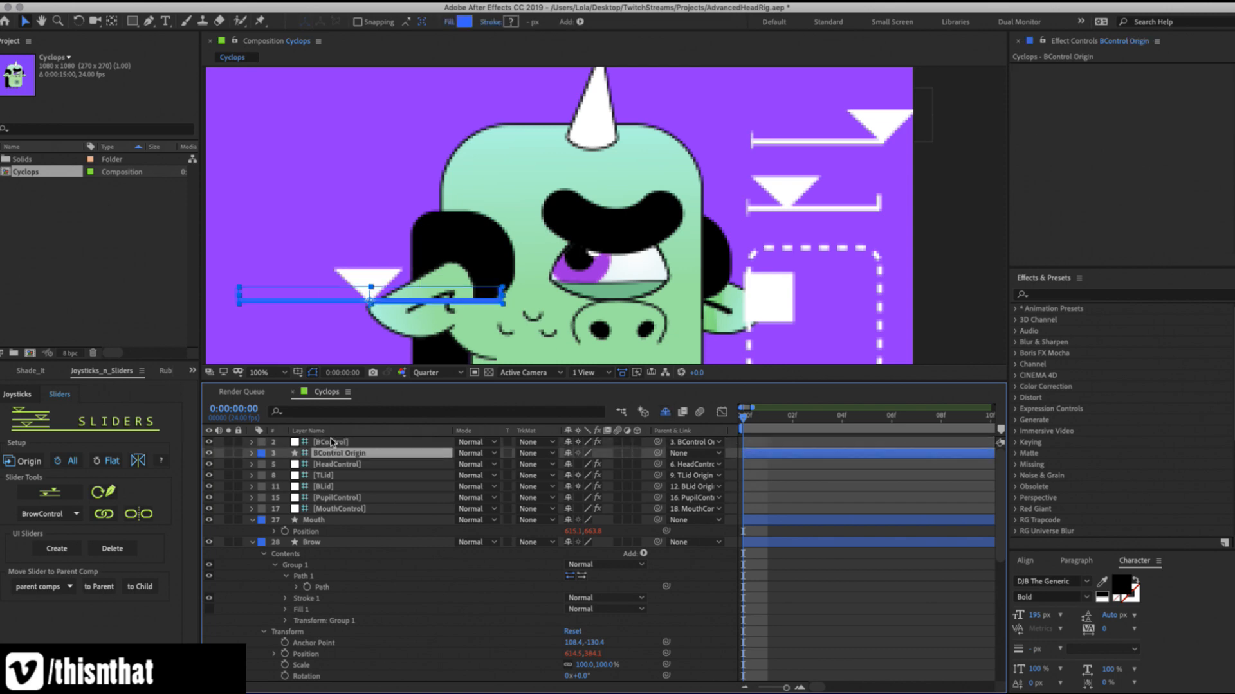
Turn off BControl's negative slider values and give the BControl Origin track a white (FFFFFF) fill and stroke.
left_click(328, 443)
left_click(1142, 125)
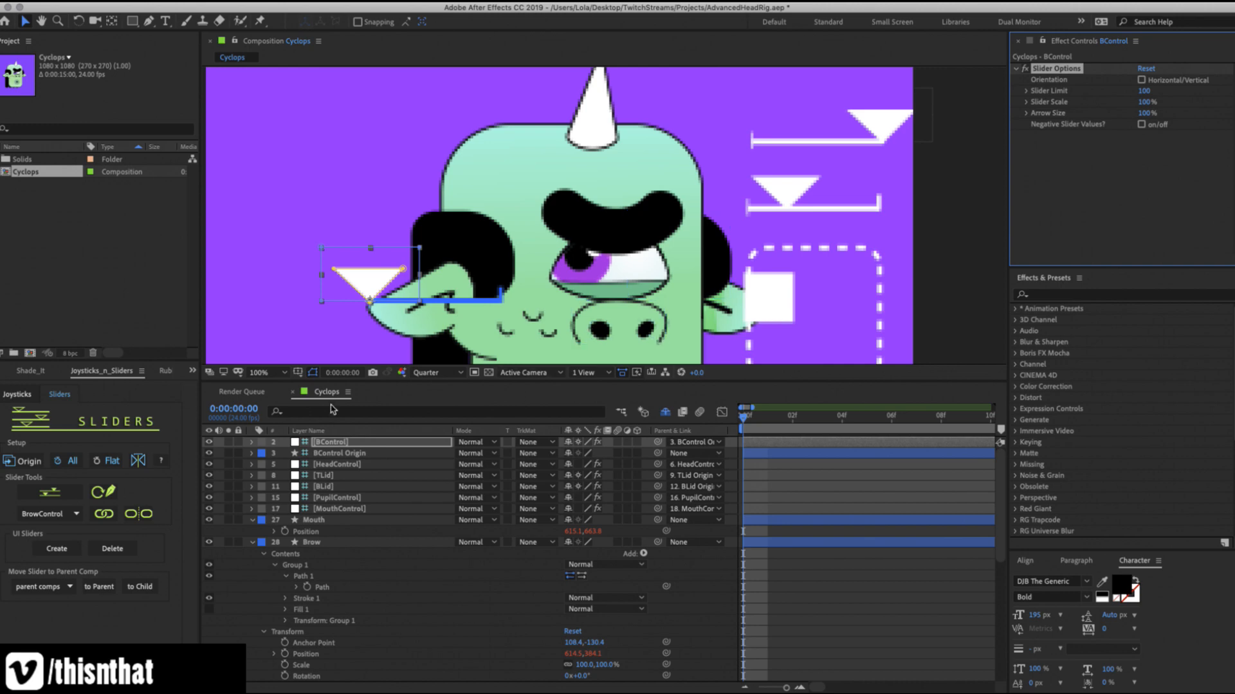
left_click(333, 453)
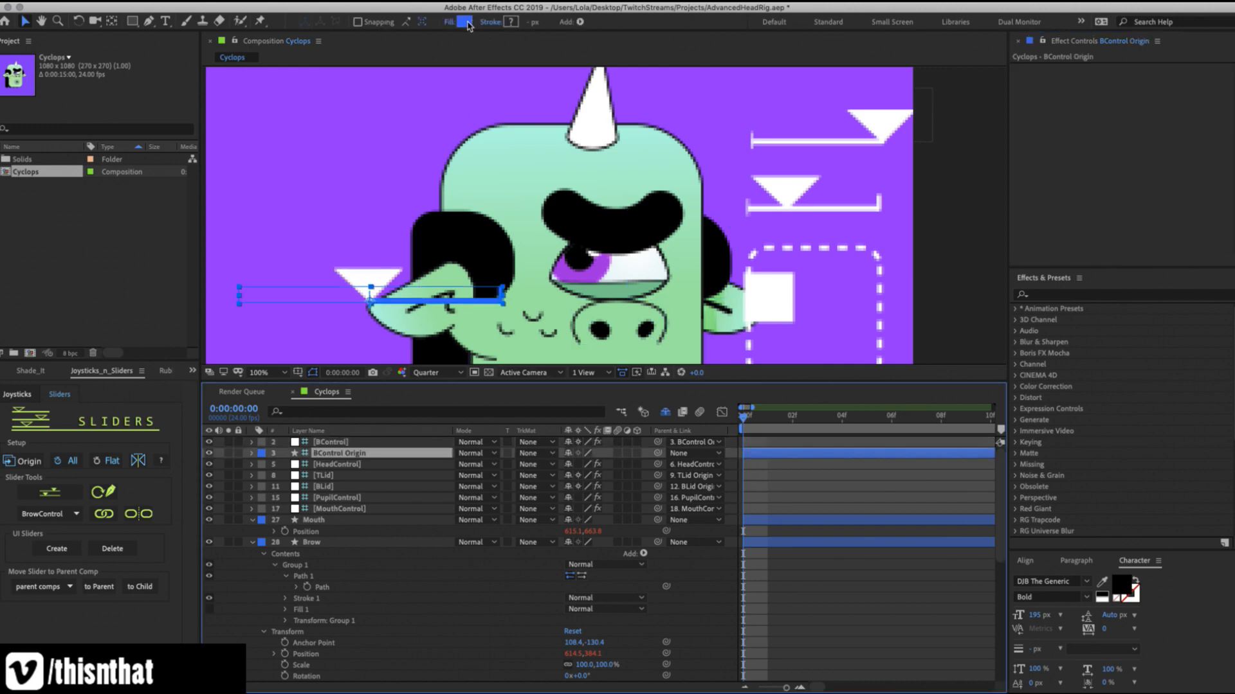
left_click(476, 24)
left_click(220, 40)
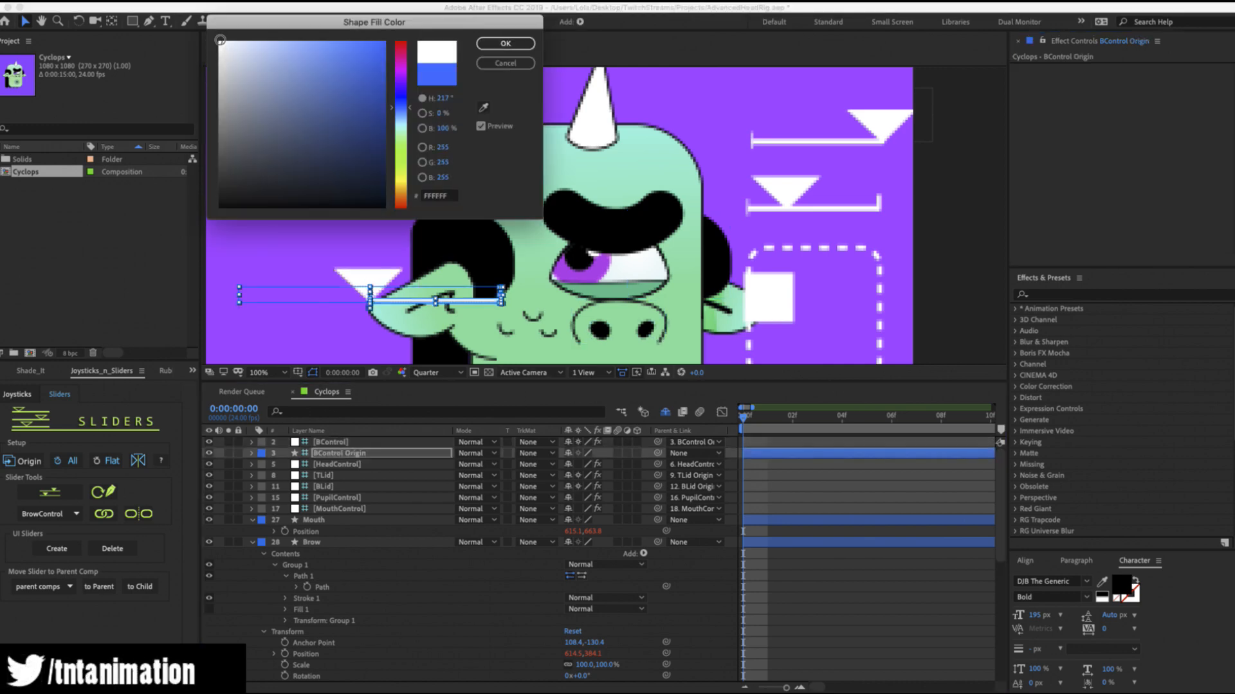
key("Return")
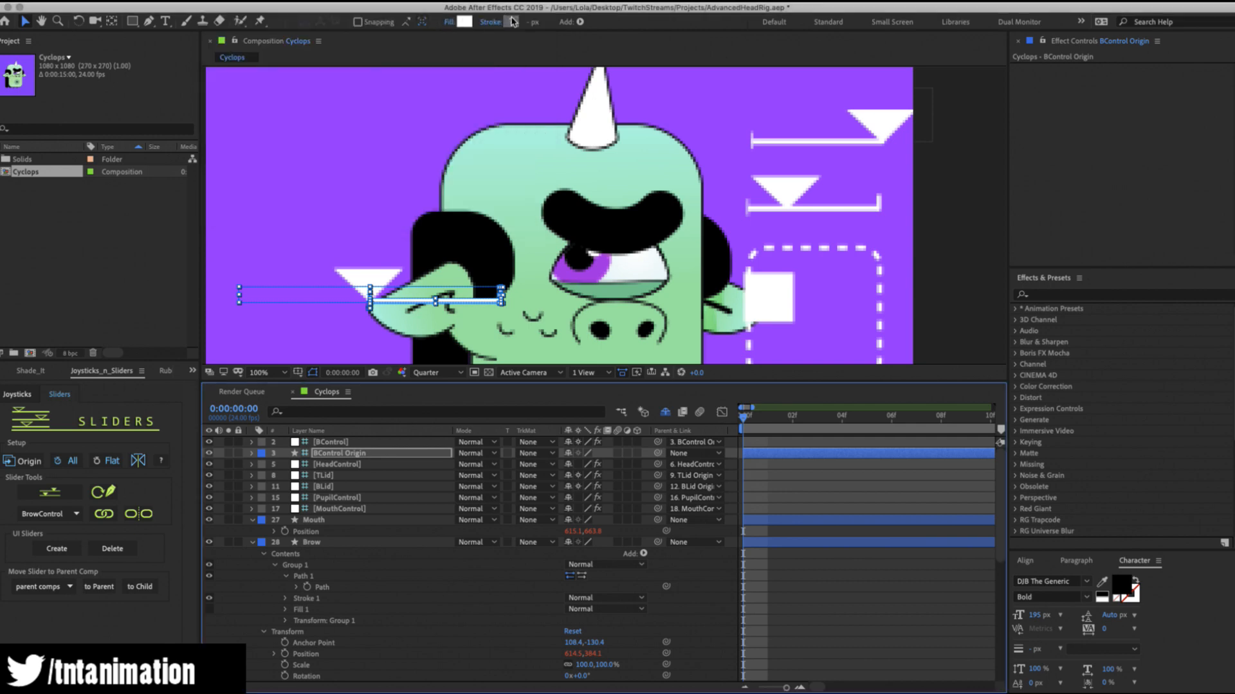
left_click(511, 22)
left_click_drag(253, 66, 197, 33)
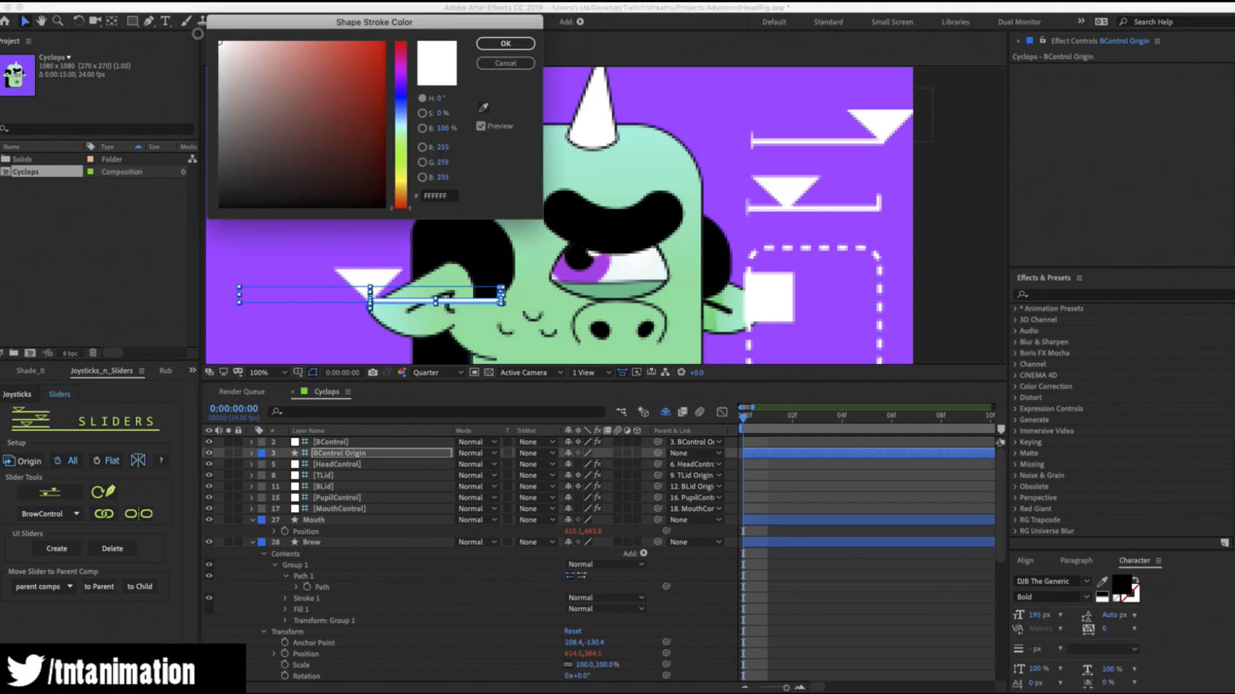
key("Return")
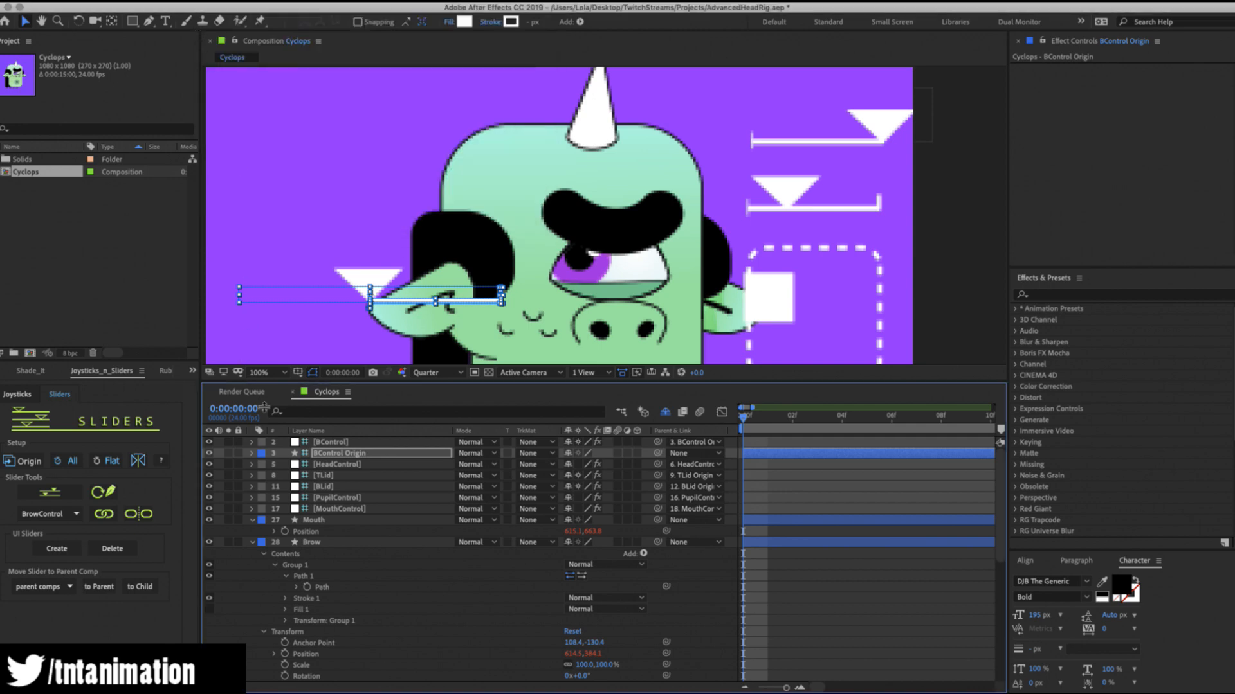
Move BControl Origin beside the head, above the HeadControl joystick, and lock it and hide it as a shy layer.
left_click(340, 454)
key("comma")
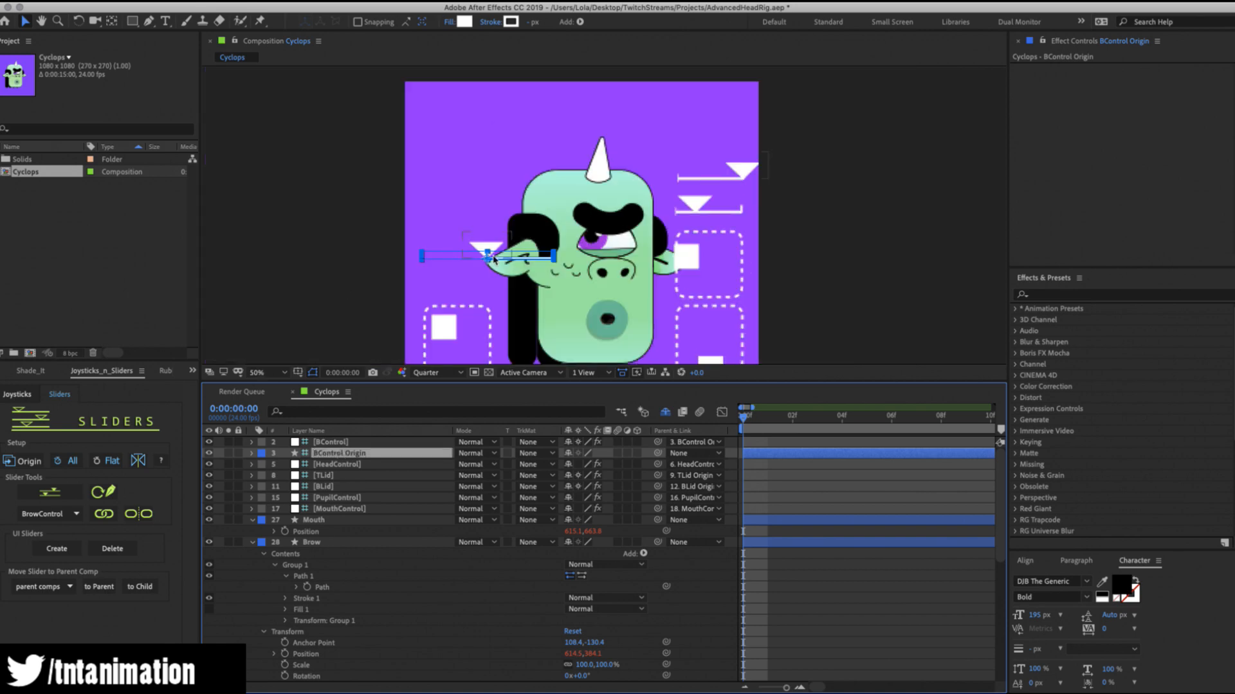
left_click_drag(490, 257, 428, 223)
left_click(238, 453)
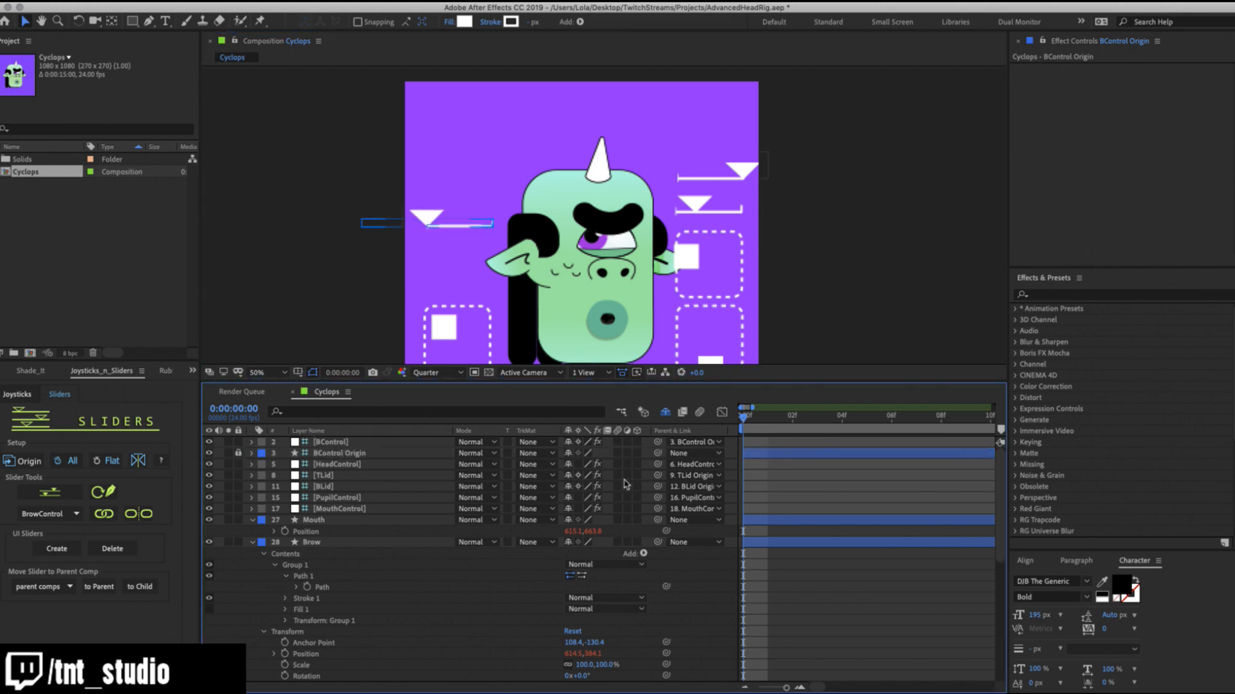
left_click(568, 453)
left_click(666, 412)
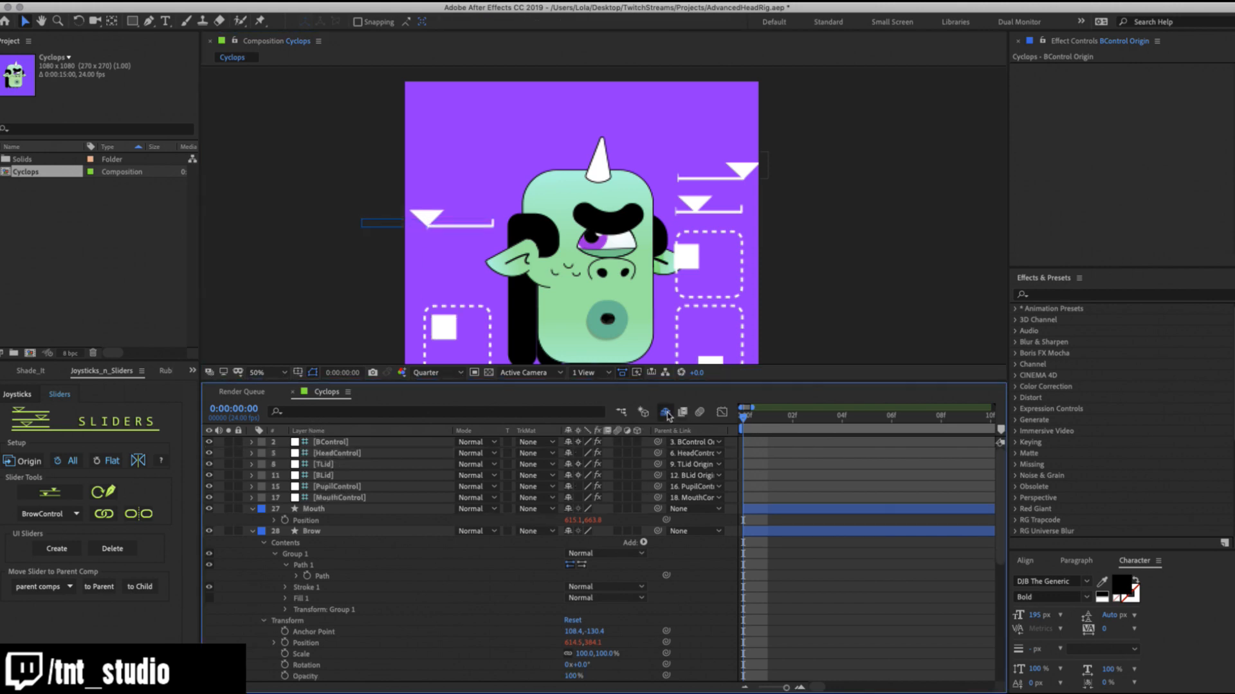
Collapse the open properties of all layers in the timeline.
left_click(252, 509)
left_click(252, 520)
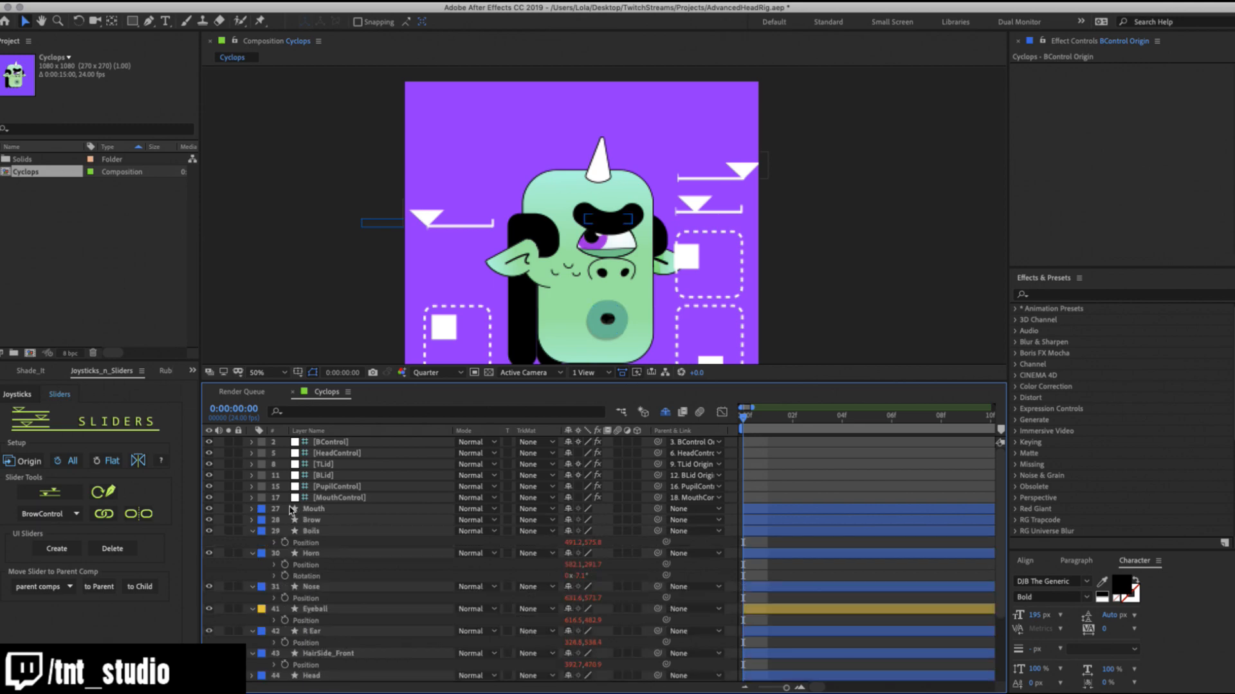
left_click(253, 531)
key("ctrl+a")
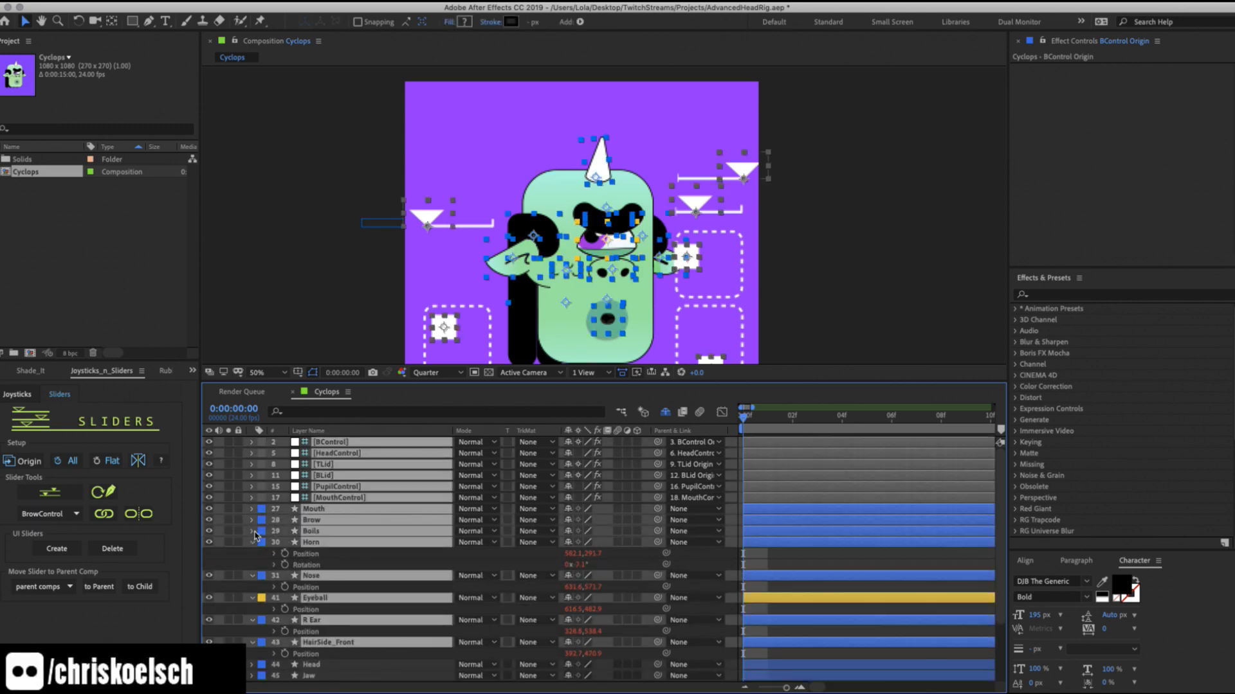
key("u")
left_click(316, 672)
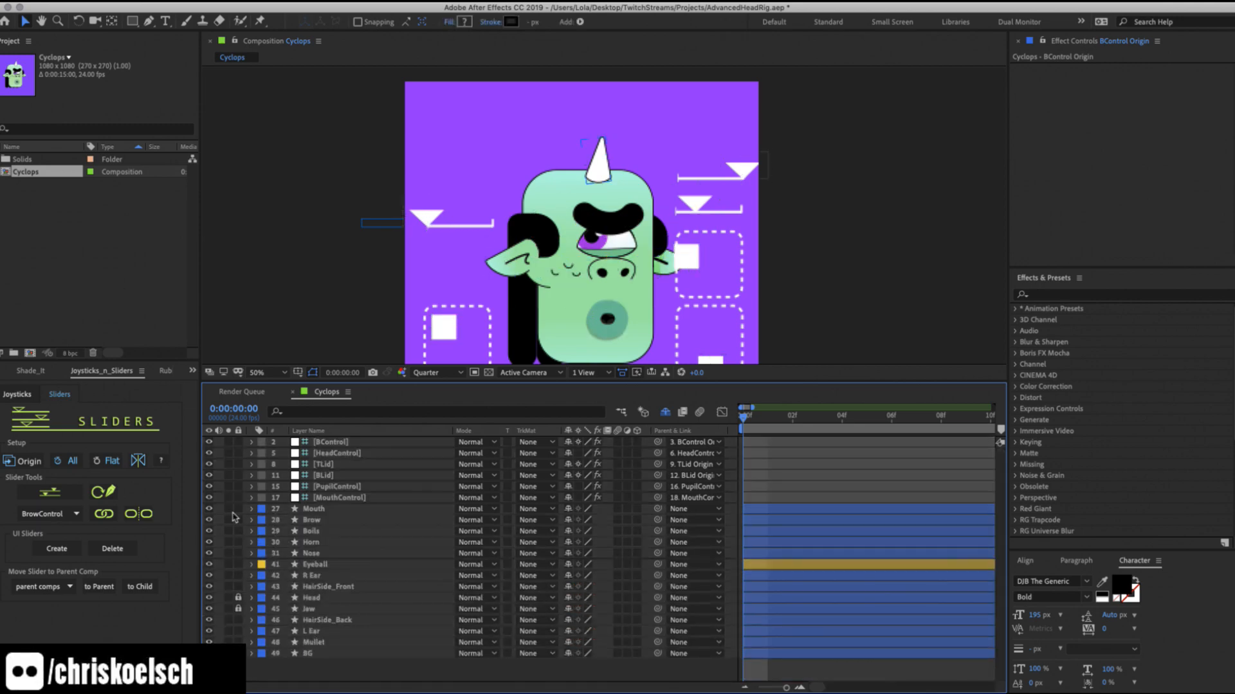
Lock all artwork layers from Mouth down to BG and mark them shy so only the controllers are listed.
left_click_drag(237, 509, 249, 642)
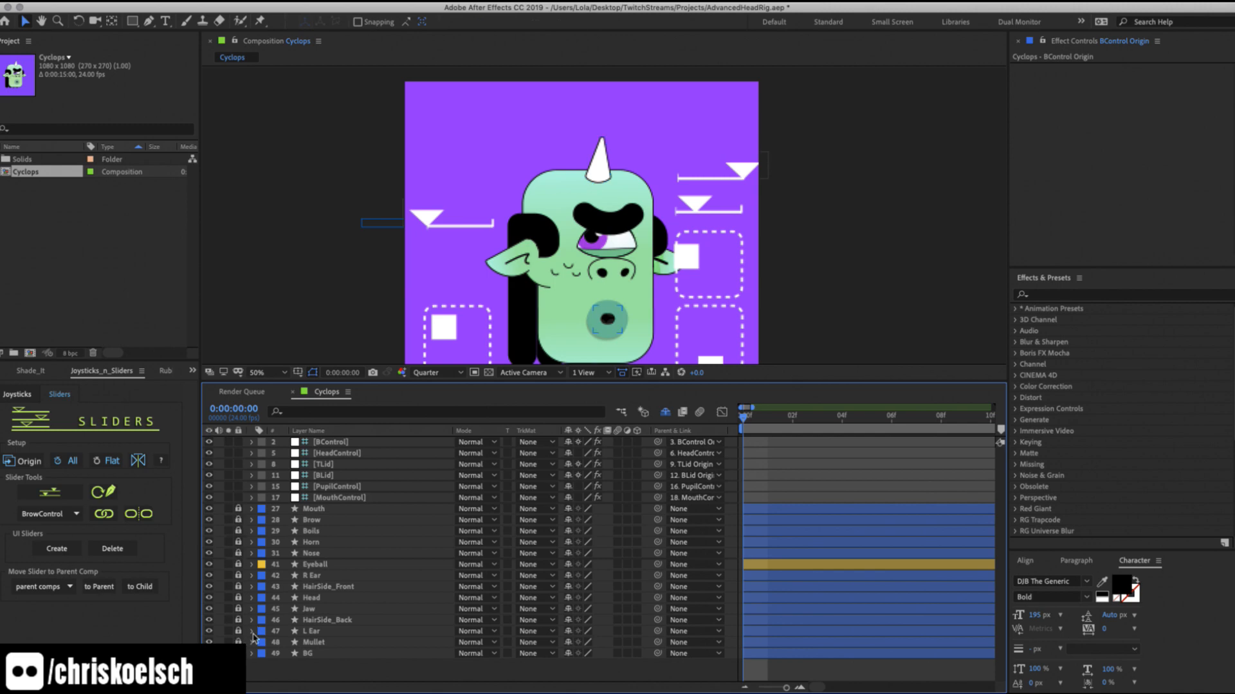
left_click(569, 510)
left_click(568, 510)
left_click(569, 510)
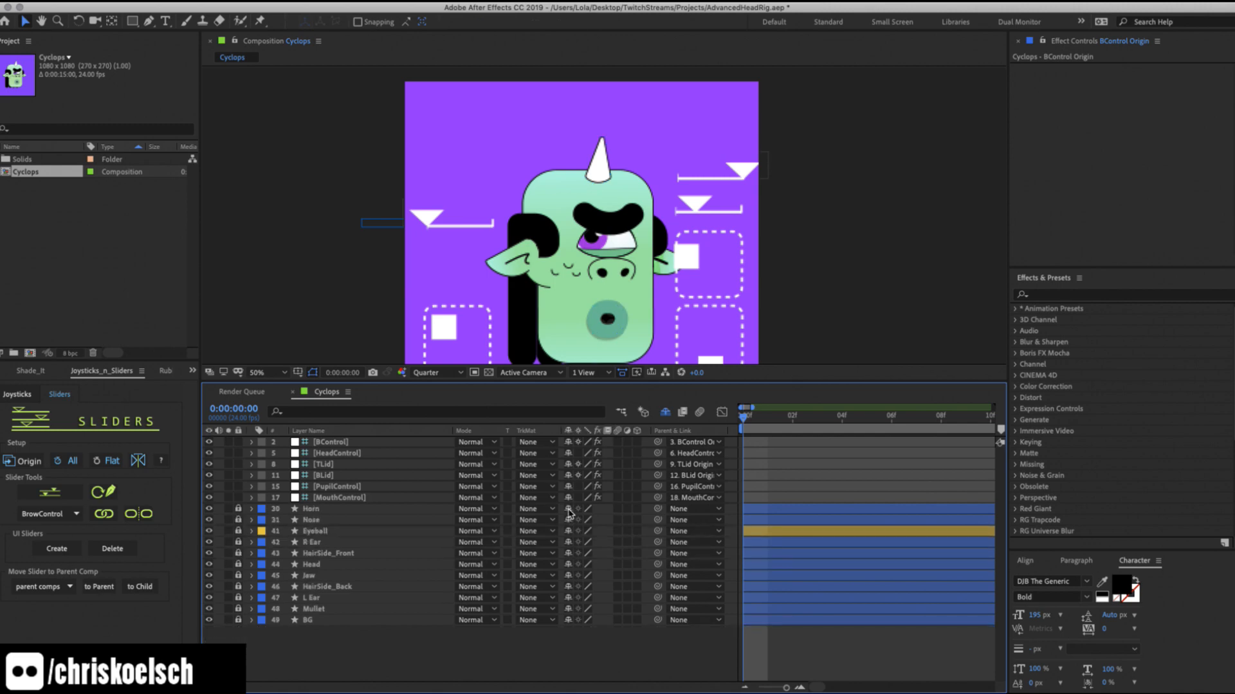
left_click(568, 510)
left_click(568, 509)
left_click(568, 510)
left_click(568, 510)
left_click(569, 509)
left_click(569, 509)
left_click(568, 509)
left_click(568, 509)
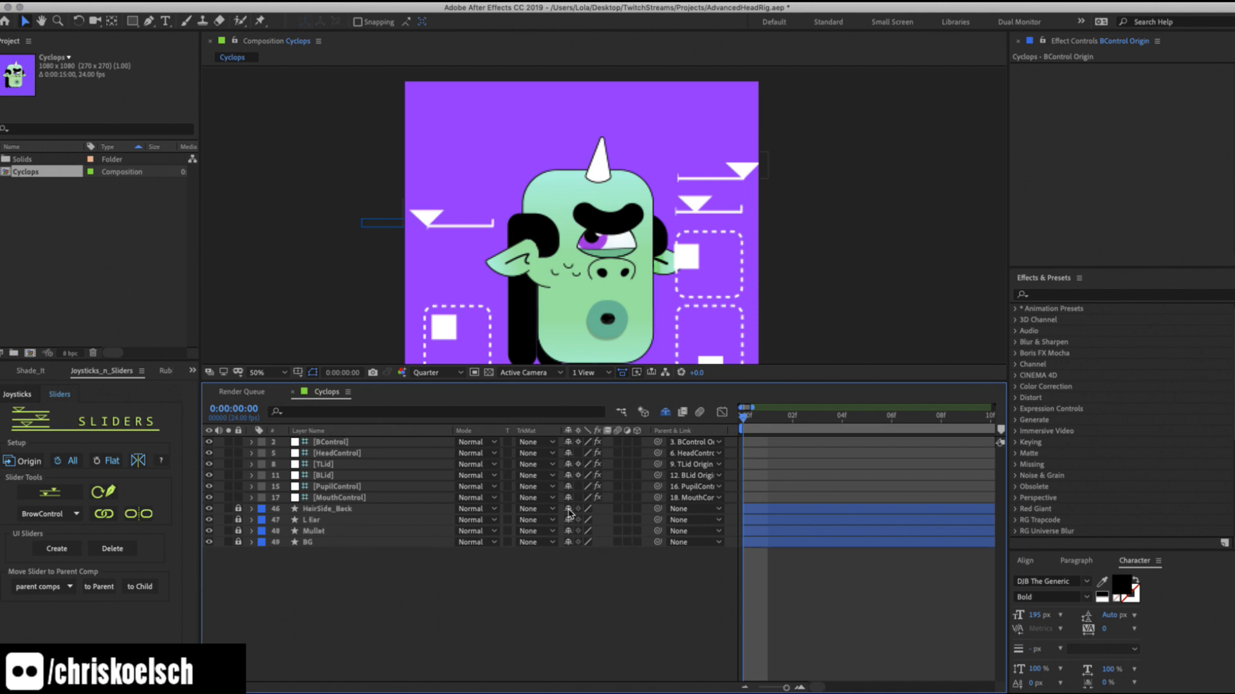
left_click(568, 509)
left_click(568, 508)
left_click(568, 508)
left_click(568, 509)
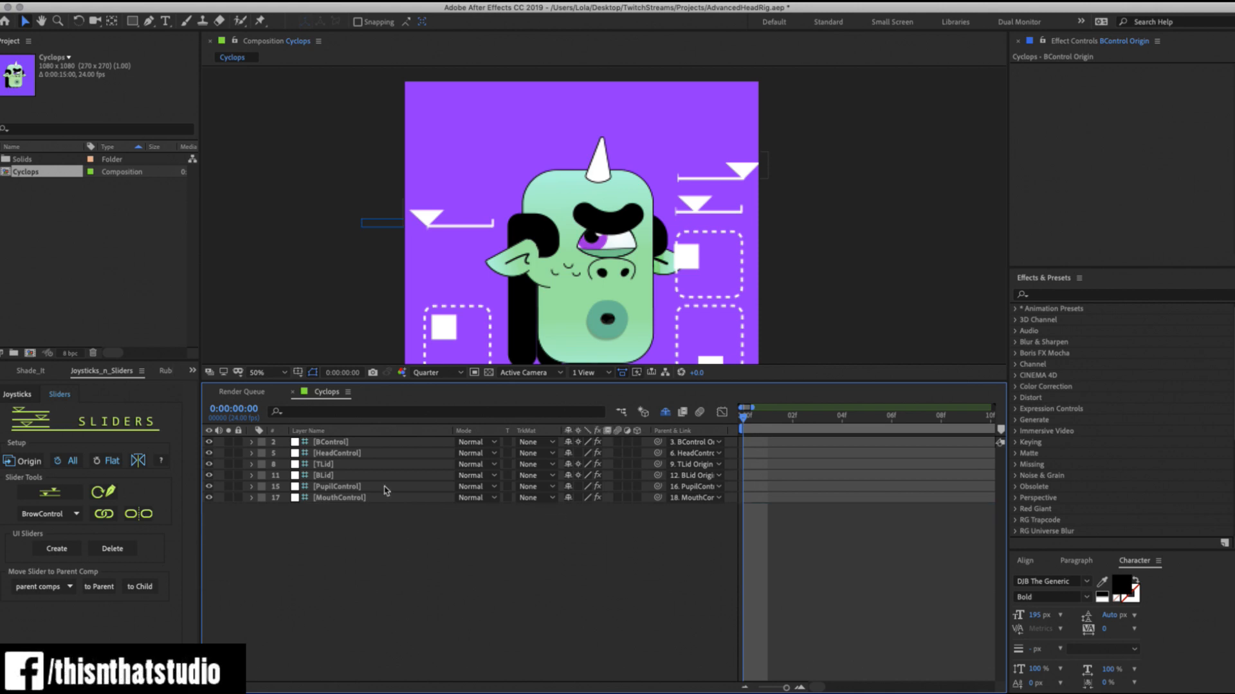
At frame 0, set keyframes on BControl's X Position and on the Position of HeadControl, PupilControl and MouthControl.
left_click(321, 444)
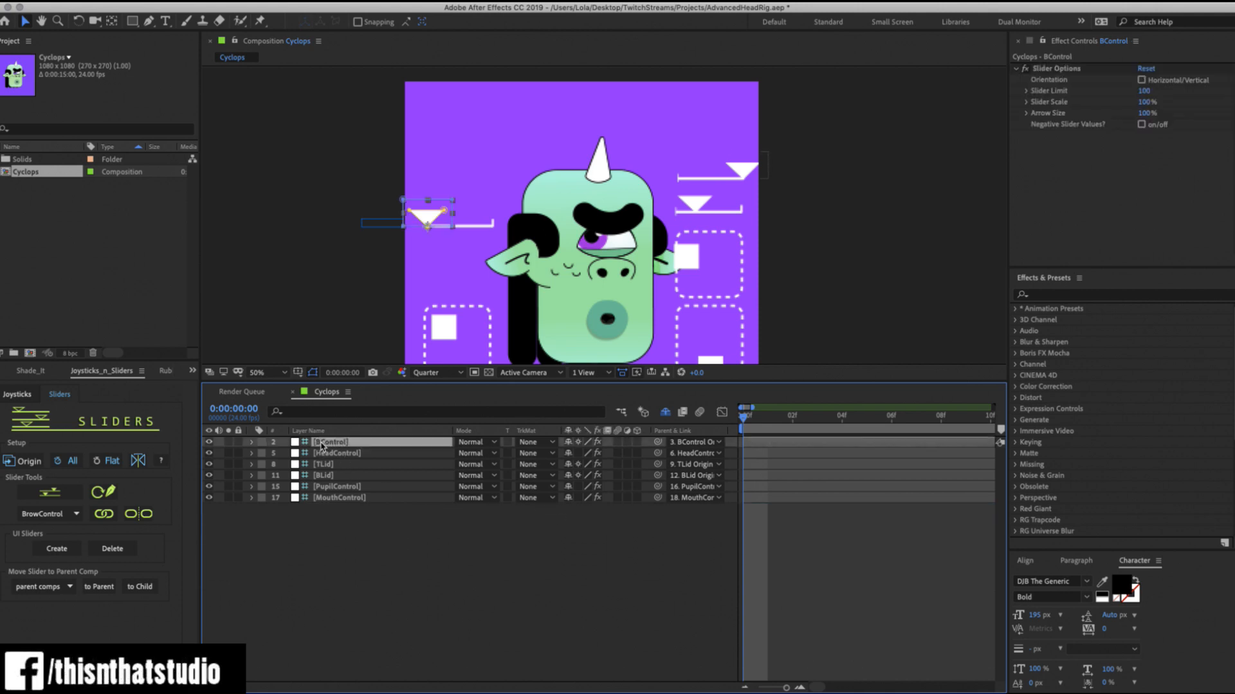
key("u")
left_click(337, 476)
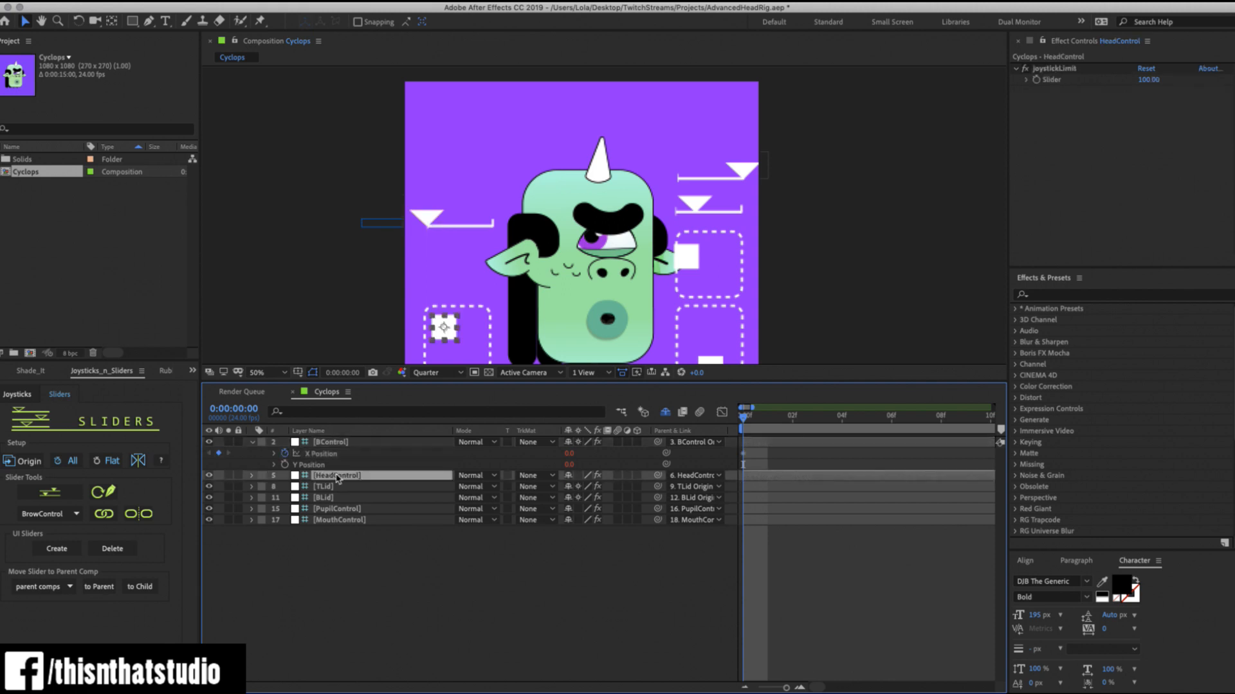
left_click(339, 510, "super")
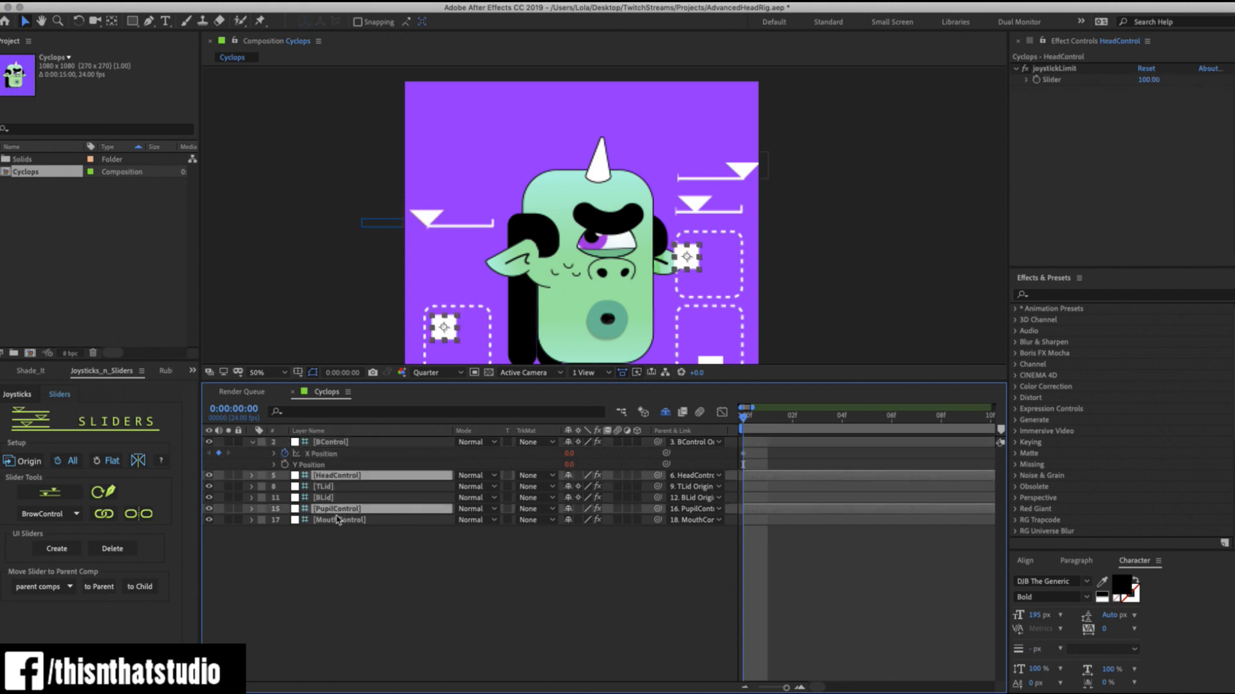
left_click(336, 520, "super")
key("p")
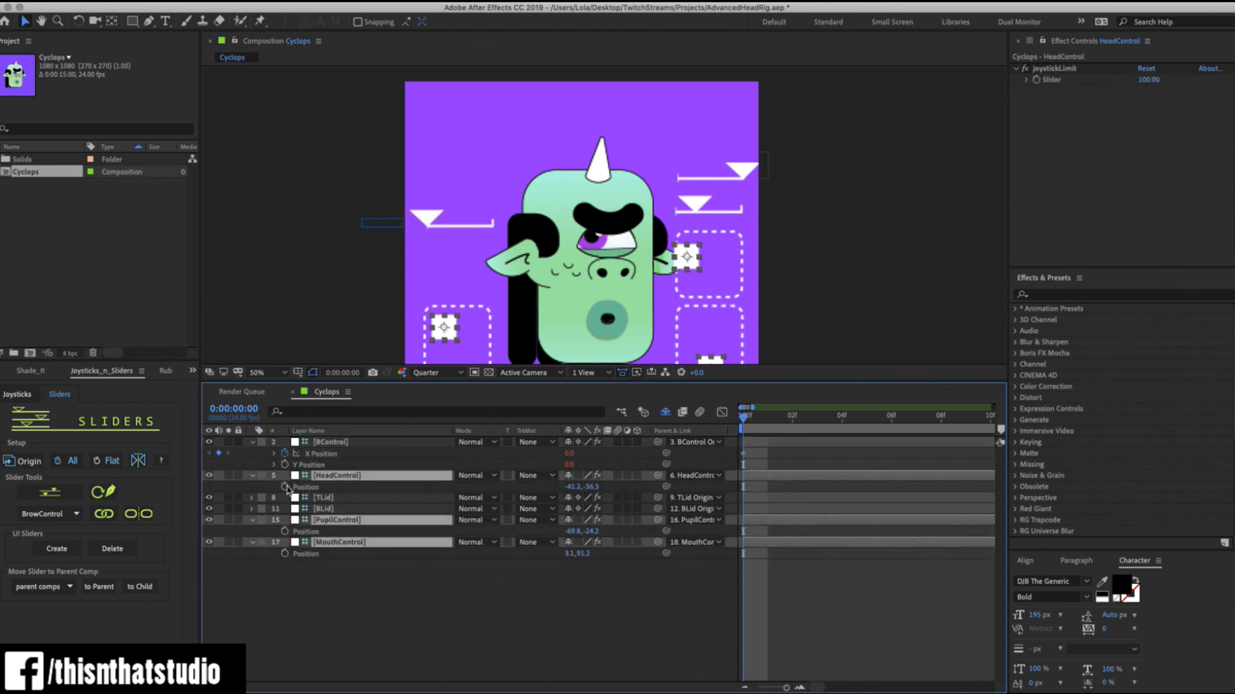
left_click(285, 486)
Set X Position keyframes on TLid and BLid at frame 0 and show only the keyframed properties of all controllers.
left_click(323, 498)
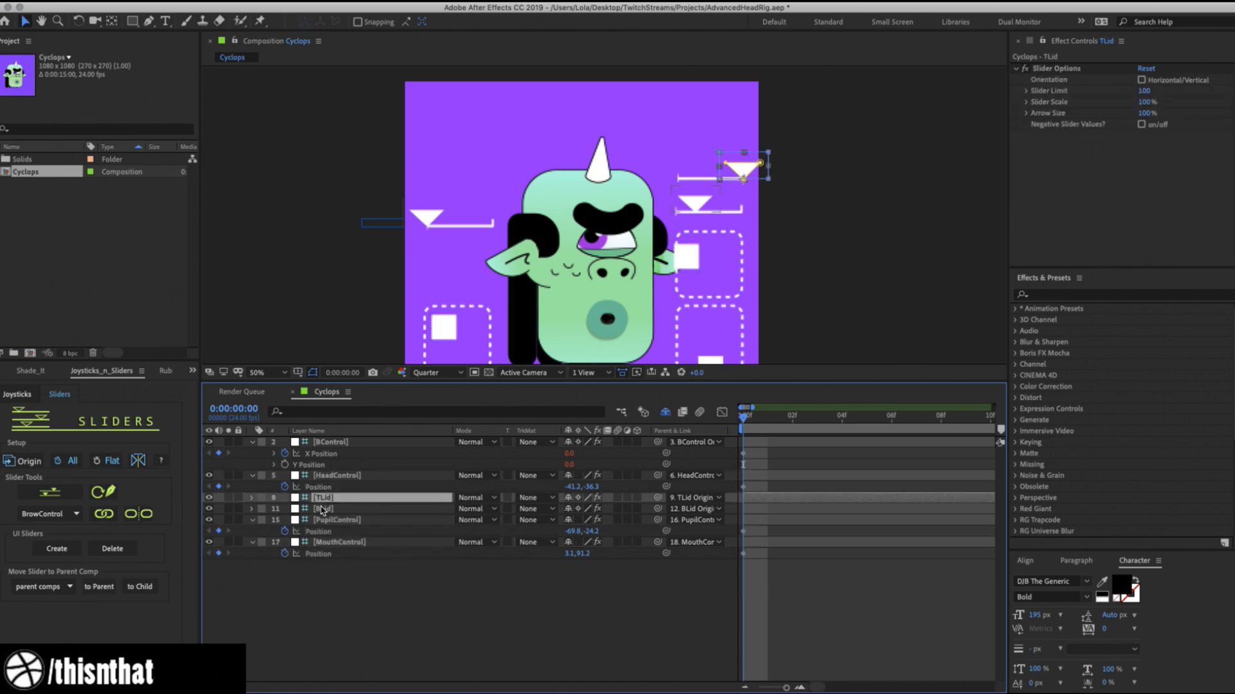
left_click(324, 509, "super")
key("p")
left_click(285, 509)
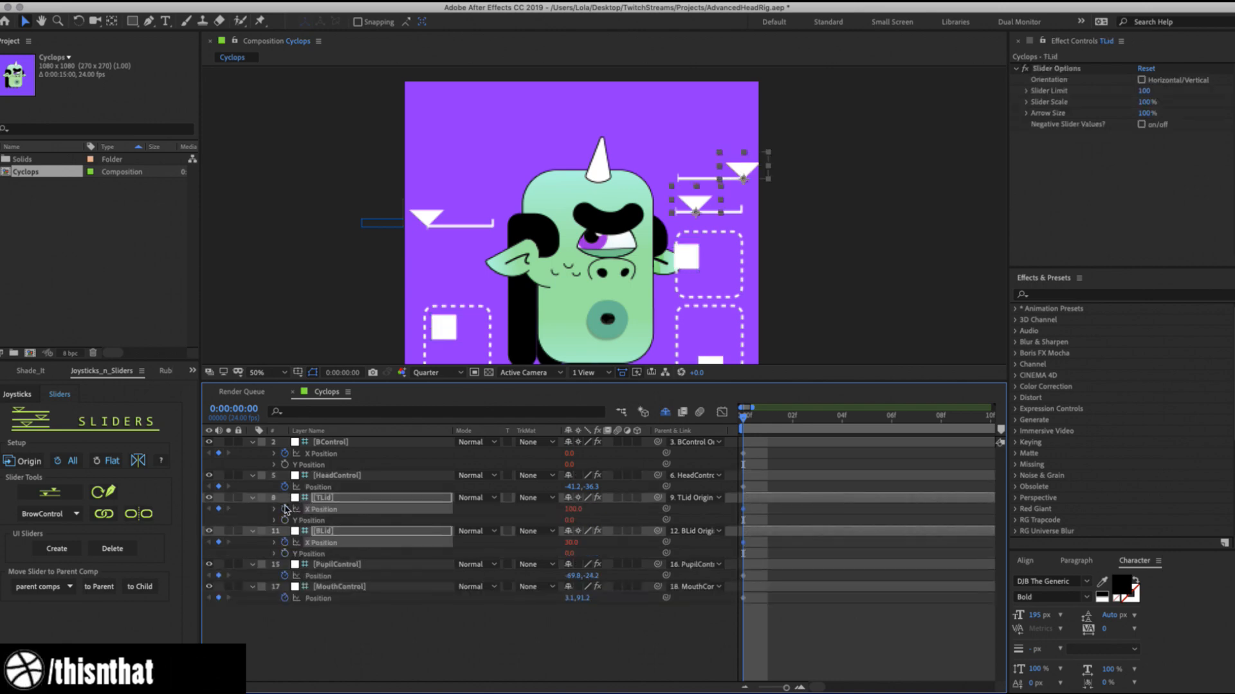
key("p")
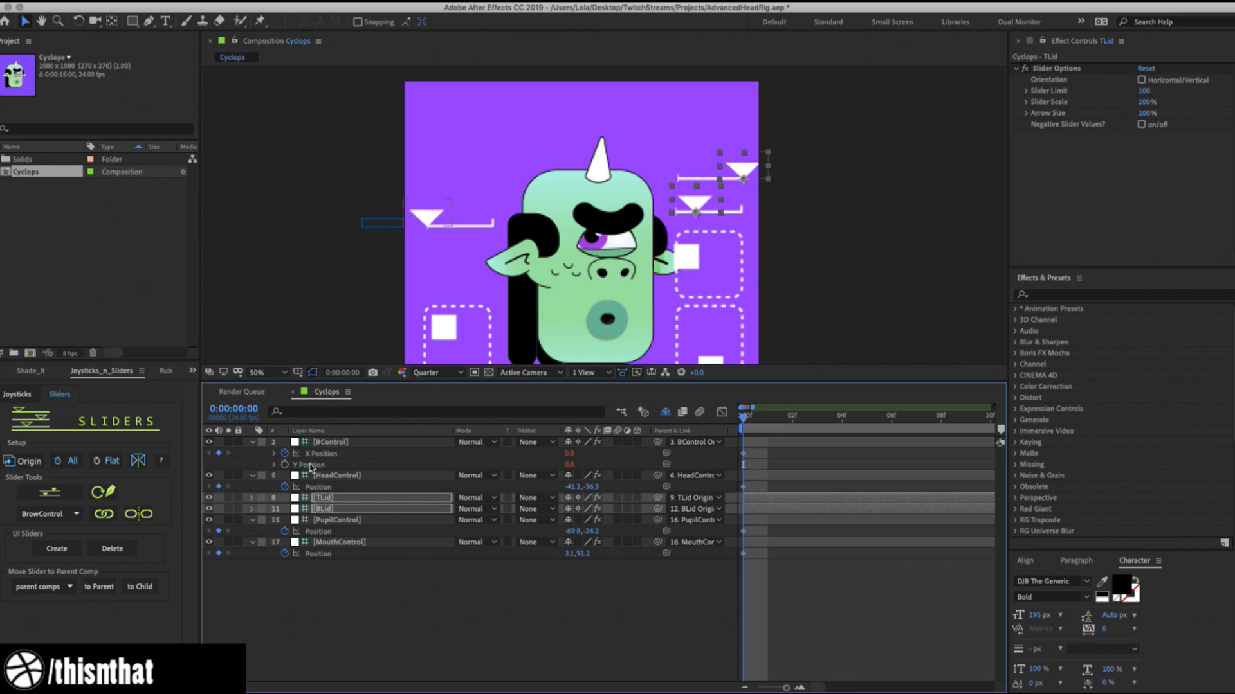
key("super+a")
key("u")
key("u")
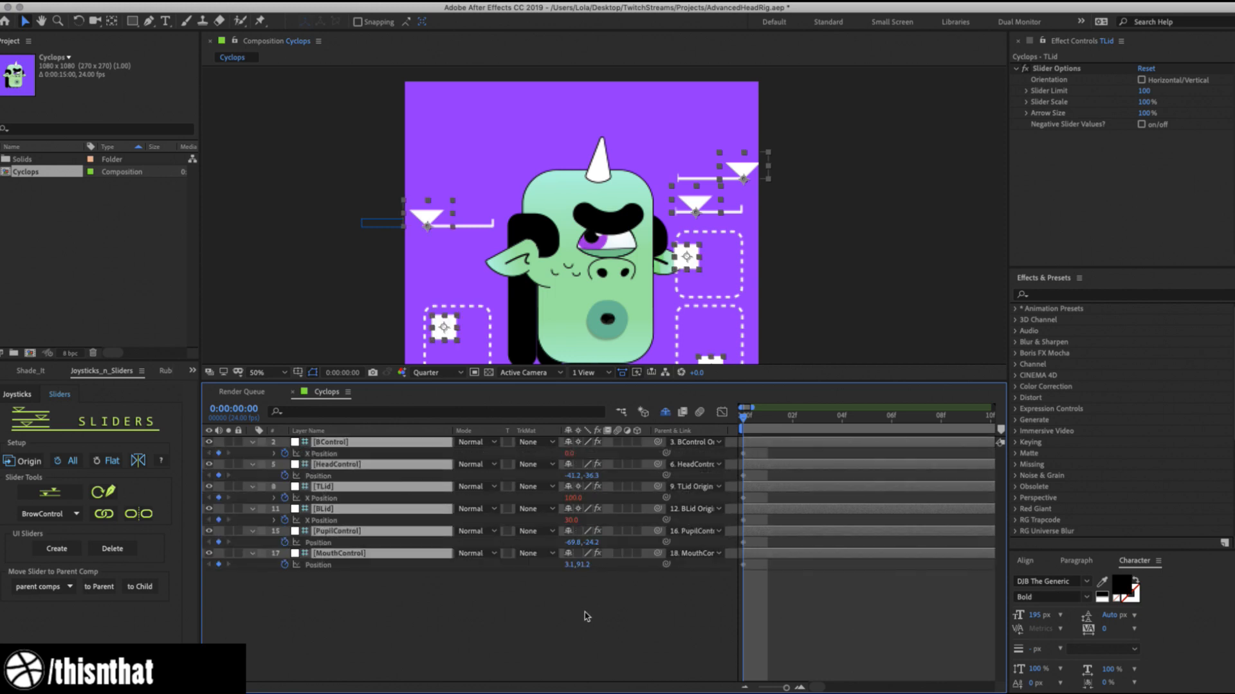
Pose the face at frame 0 with PupilControl at 24.2, -2.2, BControl at 60, HeadControl at 44.8, -14.3 and MouthControl at 85.1, -8.8.
key("F2")
left_click_drag(688, 256, 719, 262)
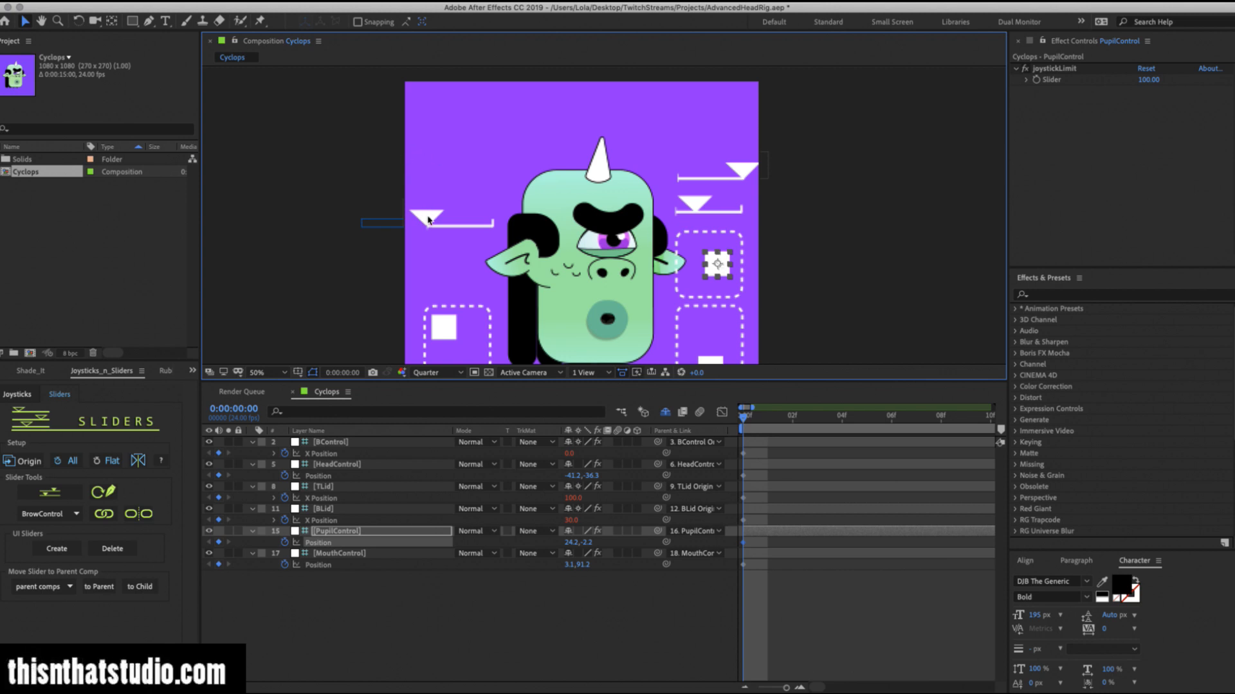
left_click_drag(428, 220, 470, 212)
left_click_drag(444, 329, 472, 331)
left_click_drag(705, 362, 732, 324)
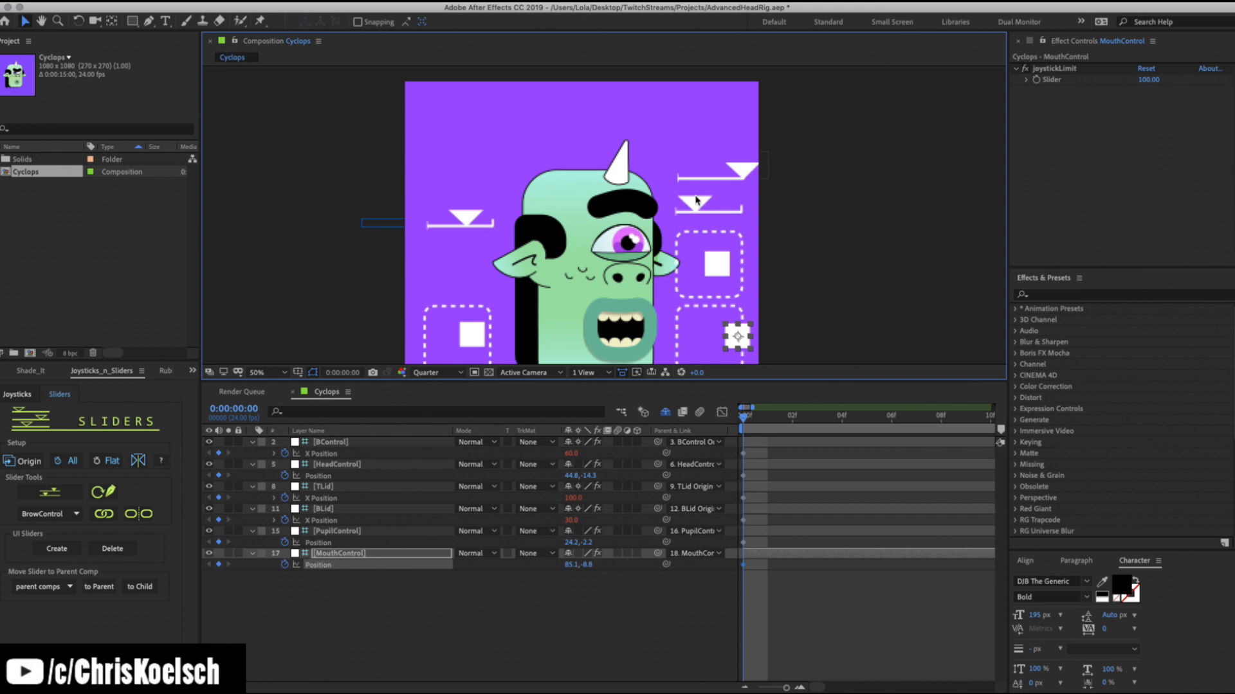
Close the upper eyelid by moving TLid to X Position 0 at frame 0, and fit the whole composition in the viewer.
left_click_drag(748, 171, 654, 162)
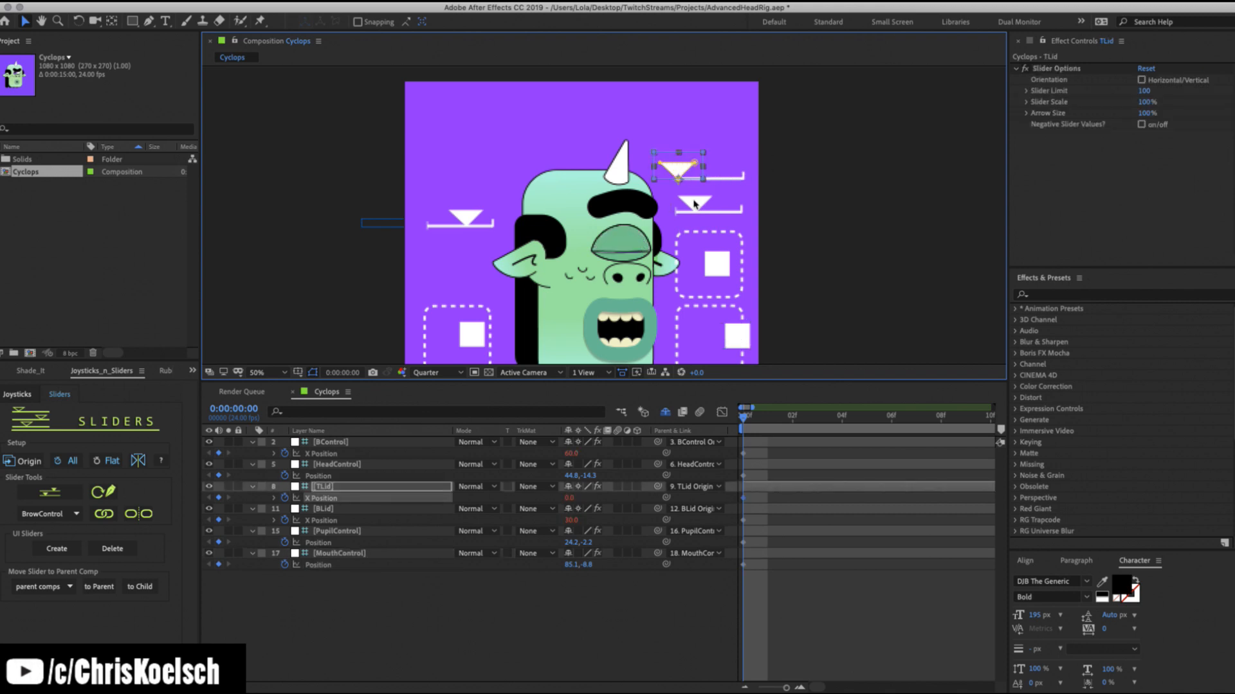
left_click(285, 373)
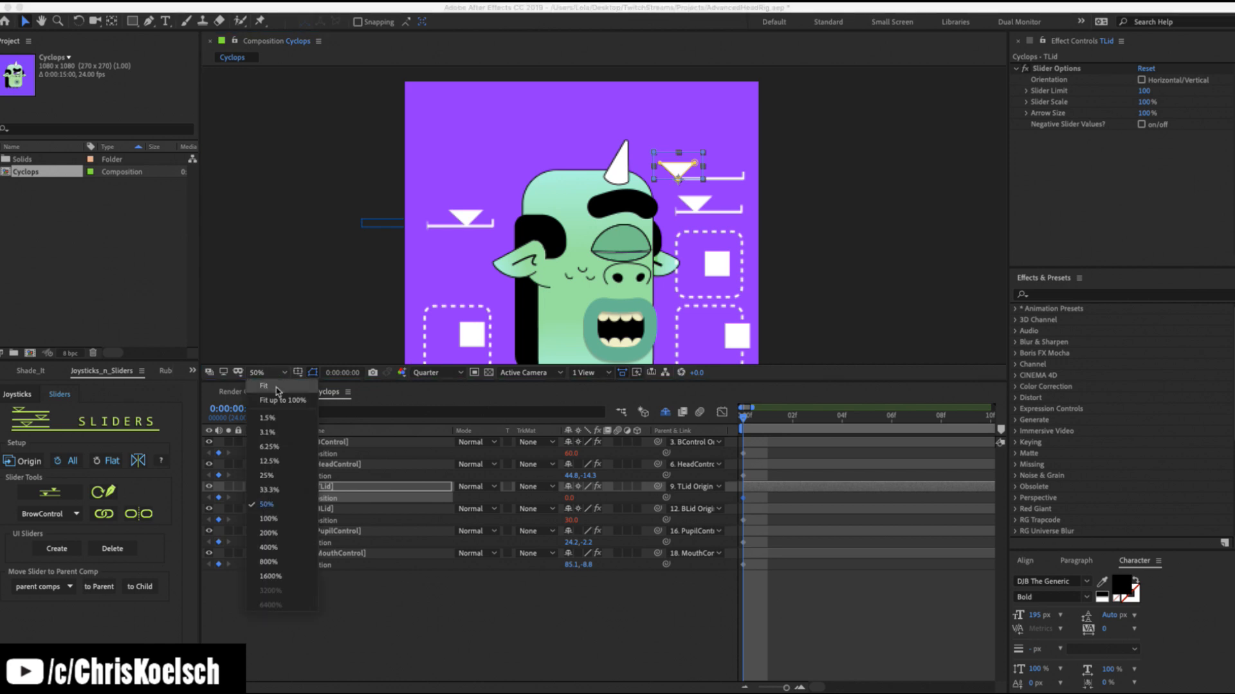
left_click(278, 392)
left_click(607, 603)
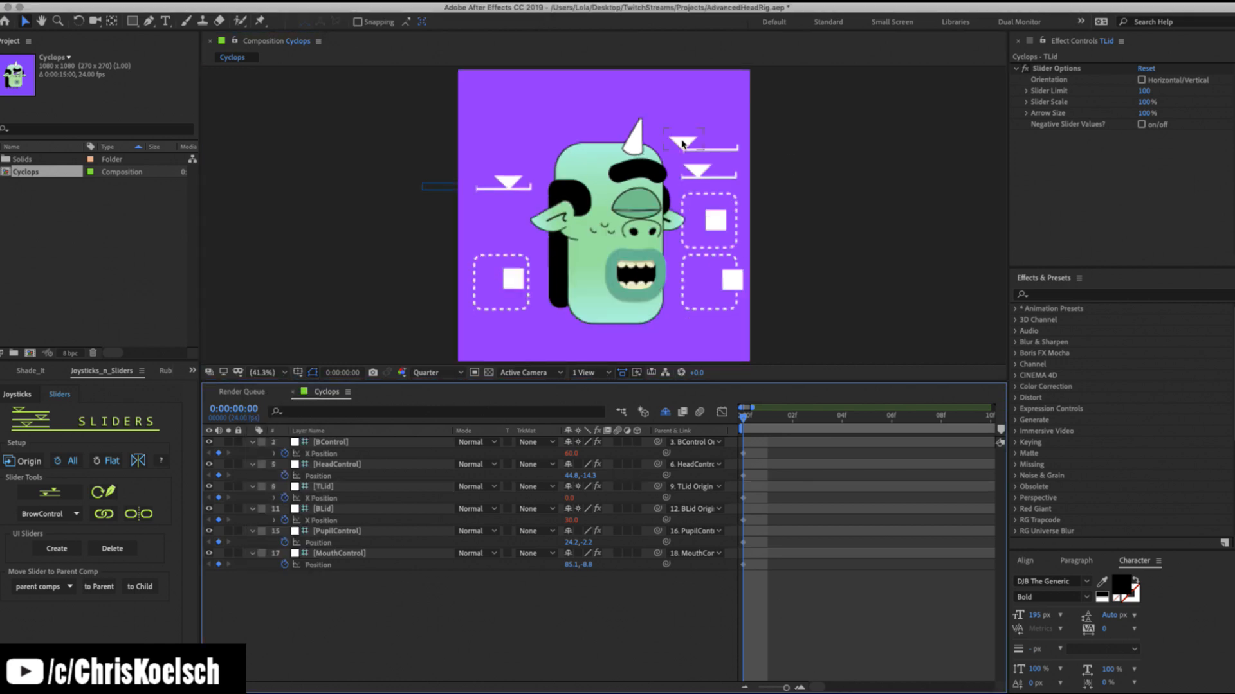
Repose the face at frame 0 with PupilControl at 14.5, -14.3, HeadControl at -25.4, -74.9 and MouthControl at -62.6, -50.0.
left_click(713, 217)
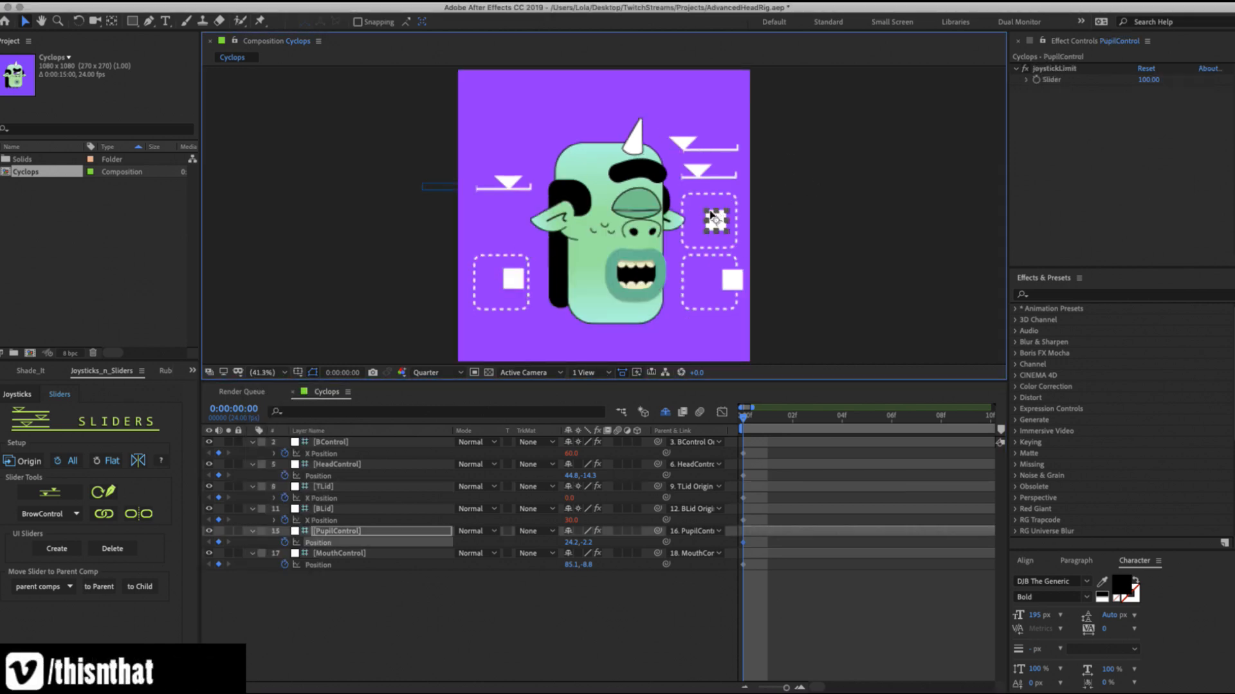
left_click_drag(711, 215, 666, 235)
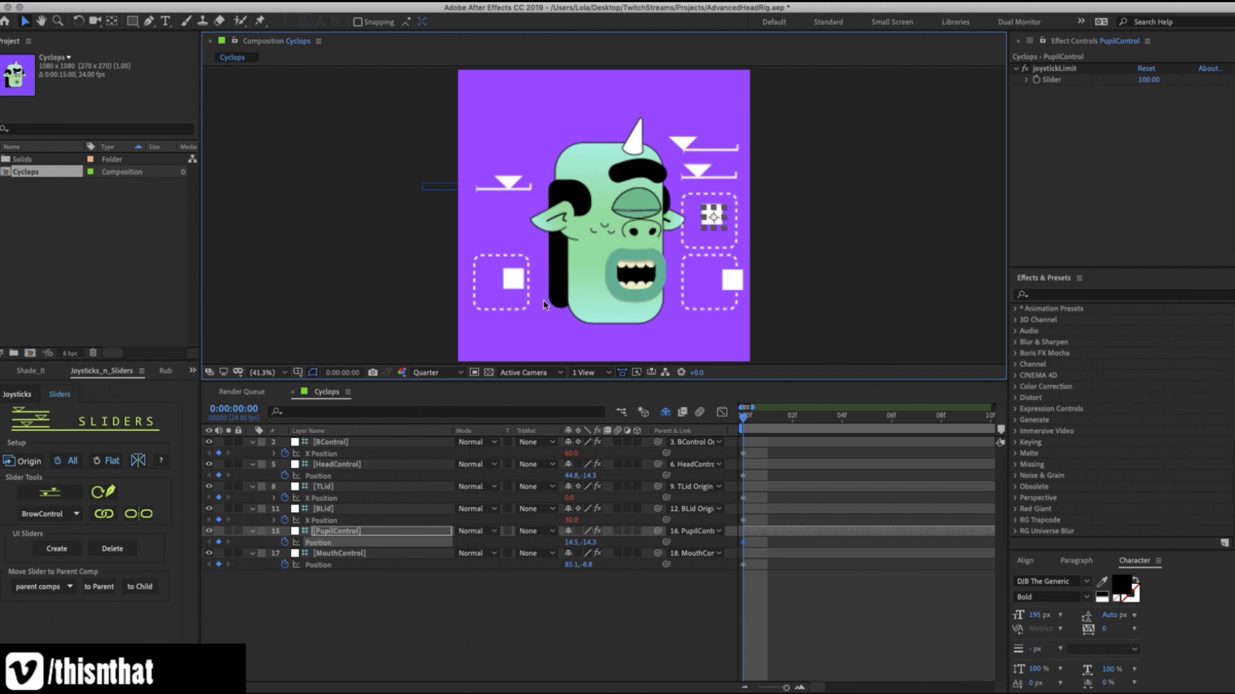
left_click_drag(513, 280, 495, 256)
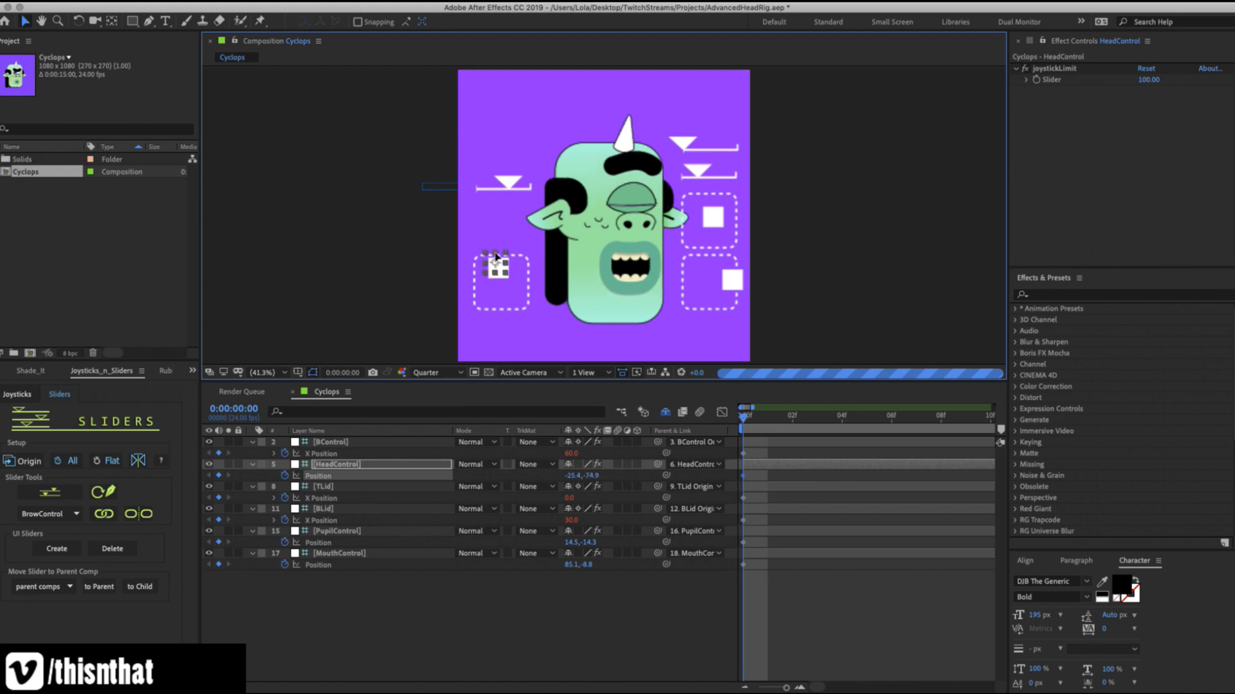
left_click_drag(732, 279, 693, 261)
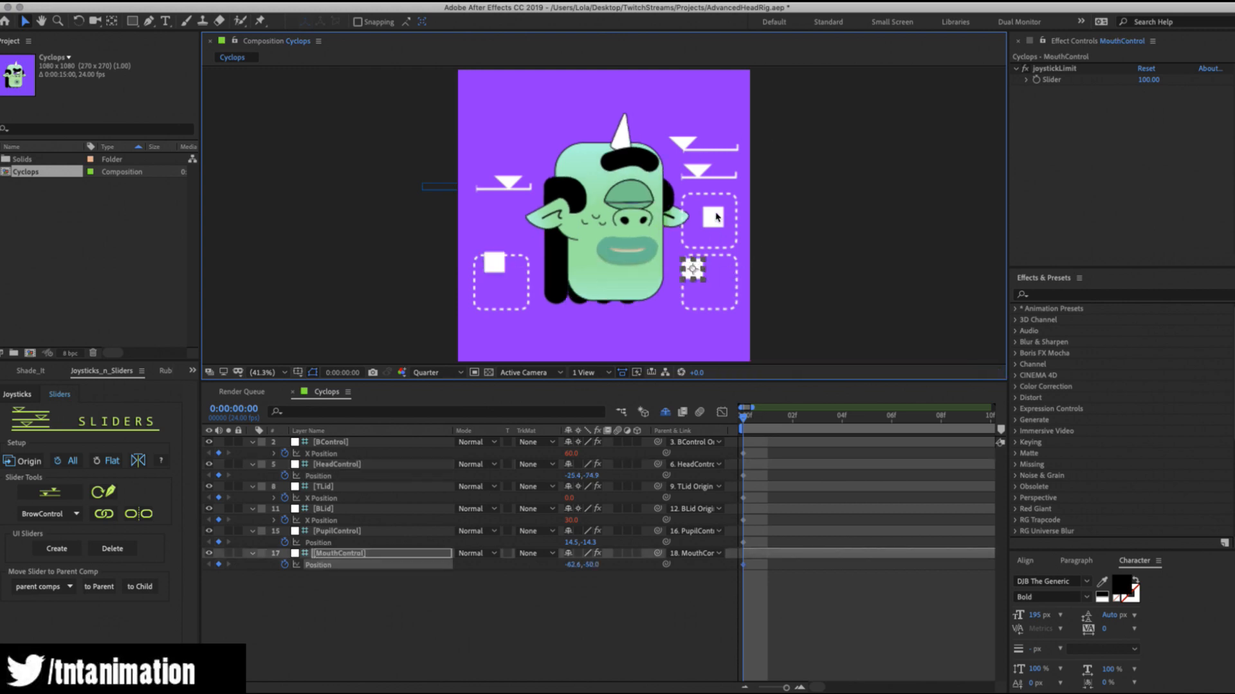
Set X Position at frame 0 to about 84.5 for BLid, 42.3 for TLid and 0 for BControl, and save the project.
left_click_drag(696, 171, 718, 137)
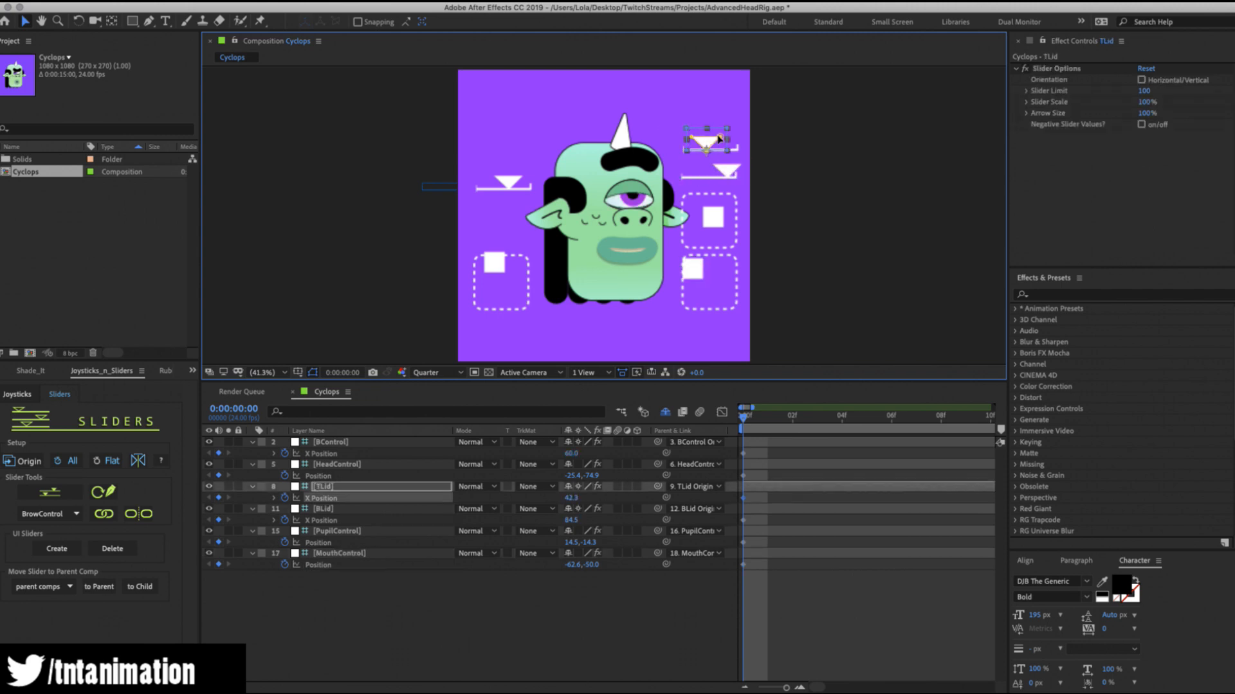
left_click(508, 181)
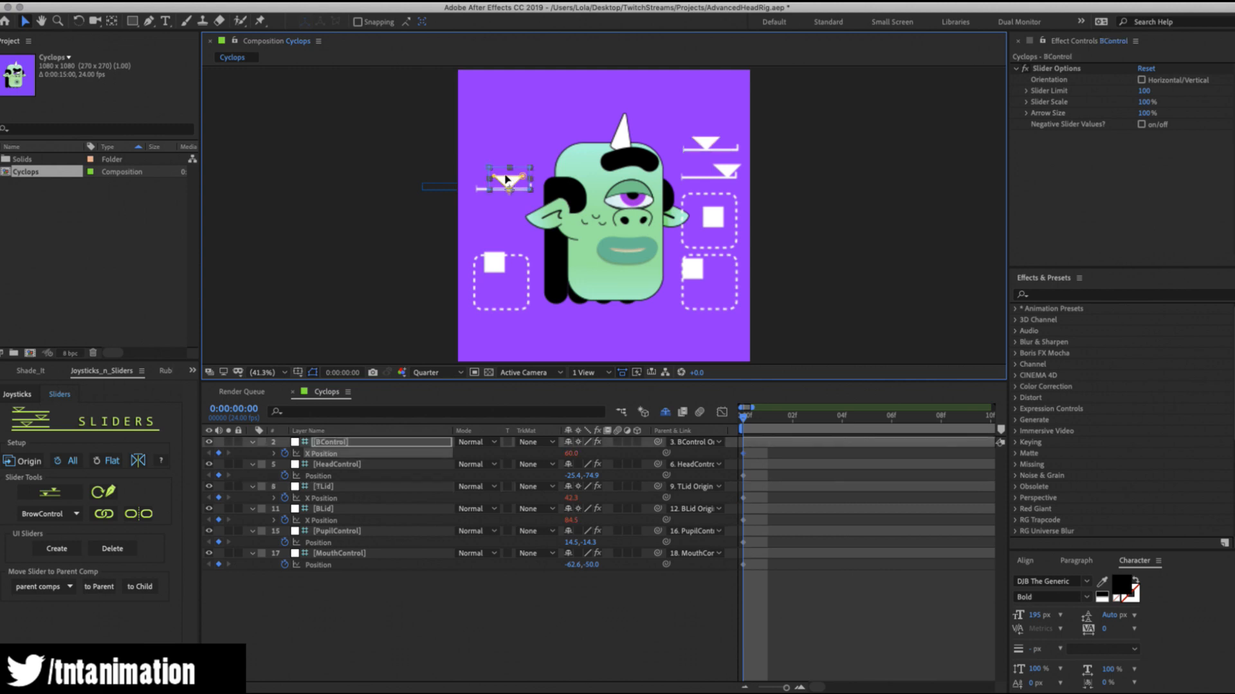
left_click_drag(507, 180, 471, 182)
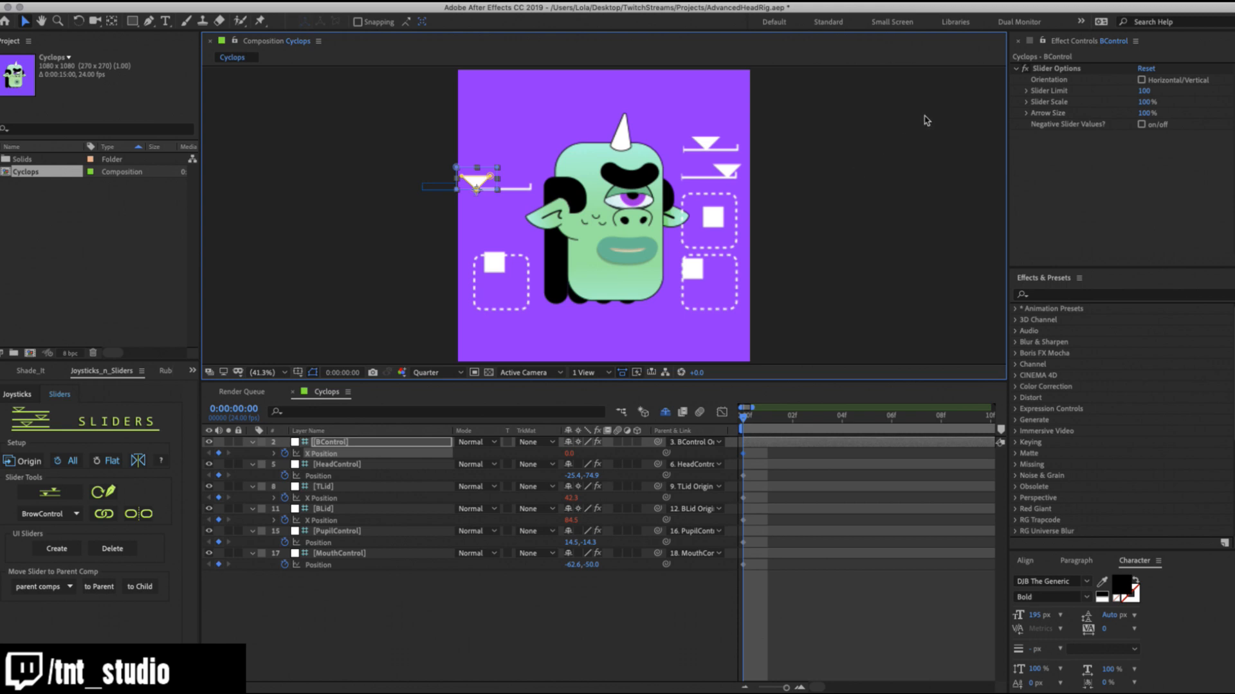
key("super+s")
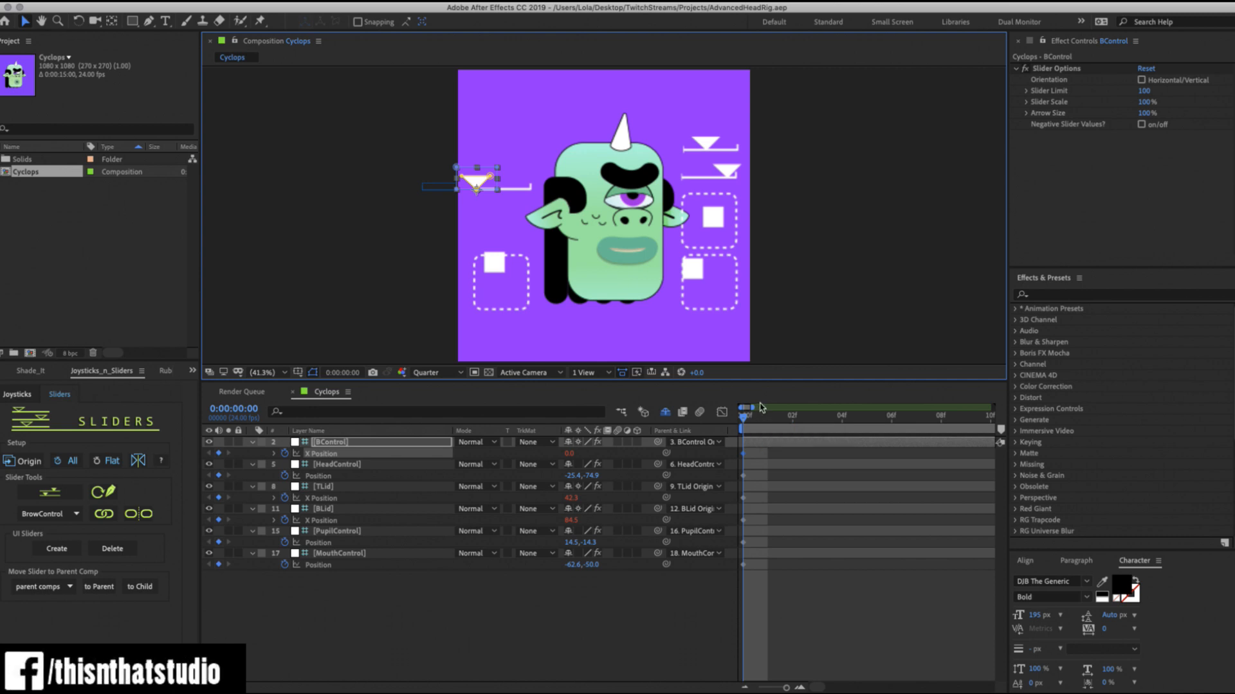
left_click(783, 387)
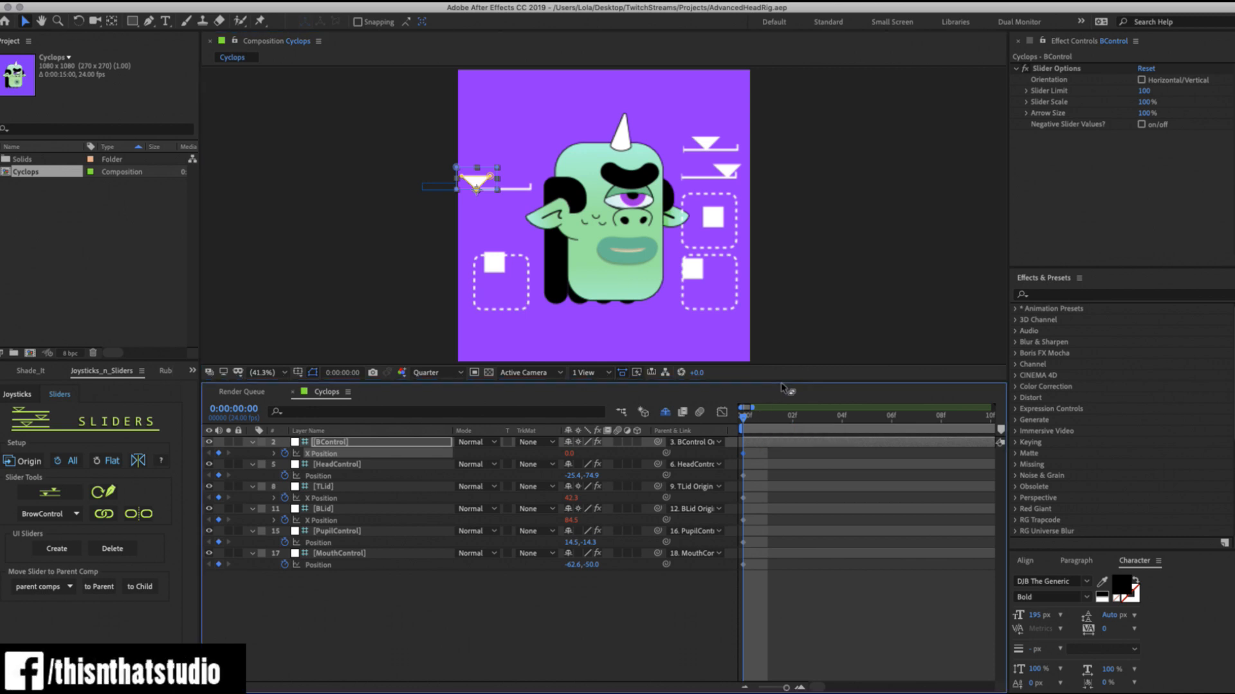